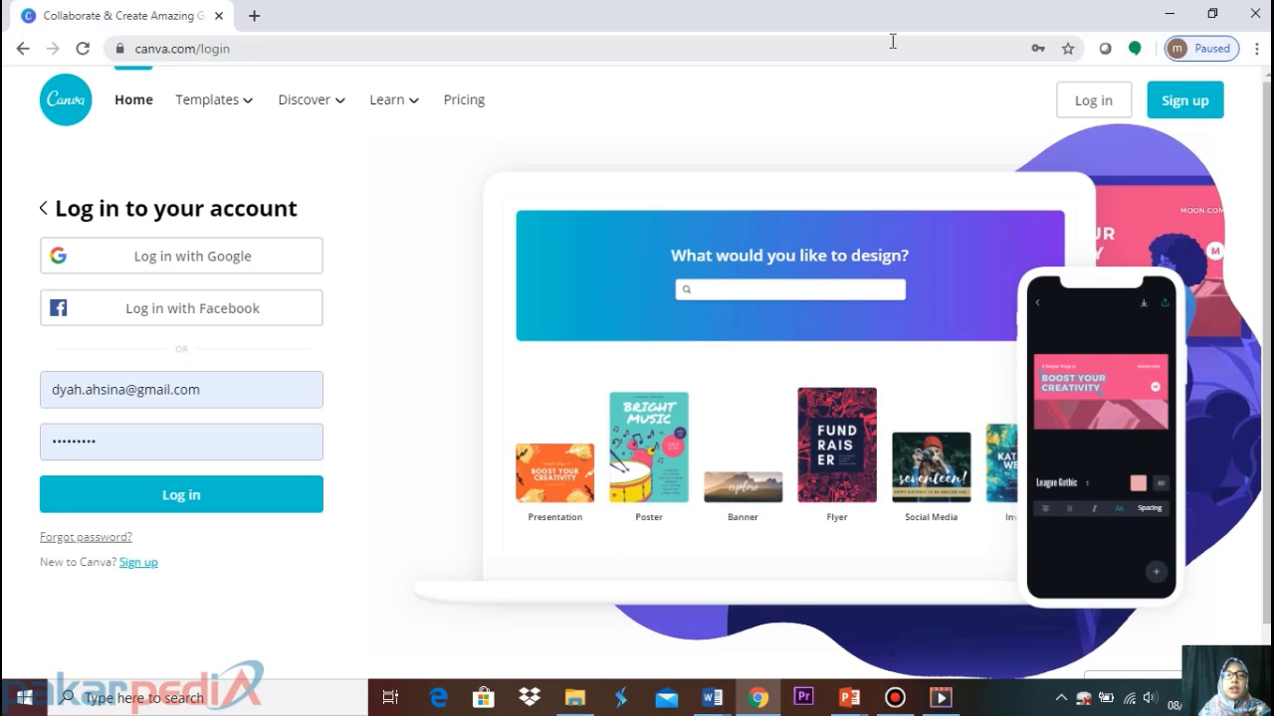
Load canva.com in Chrome and start signing up with Google
{"action": "left_click", "coordinate": [261, 49]}
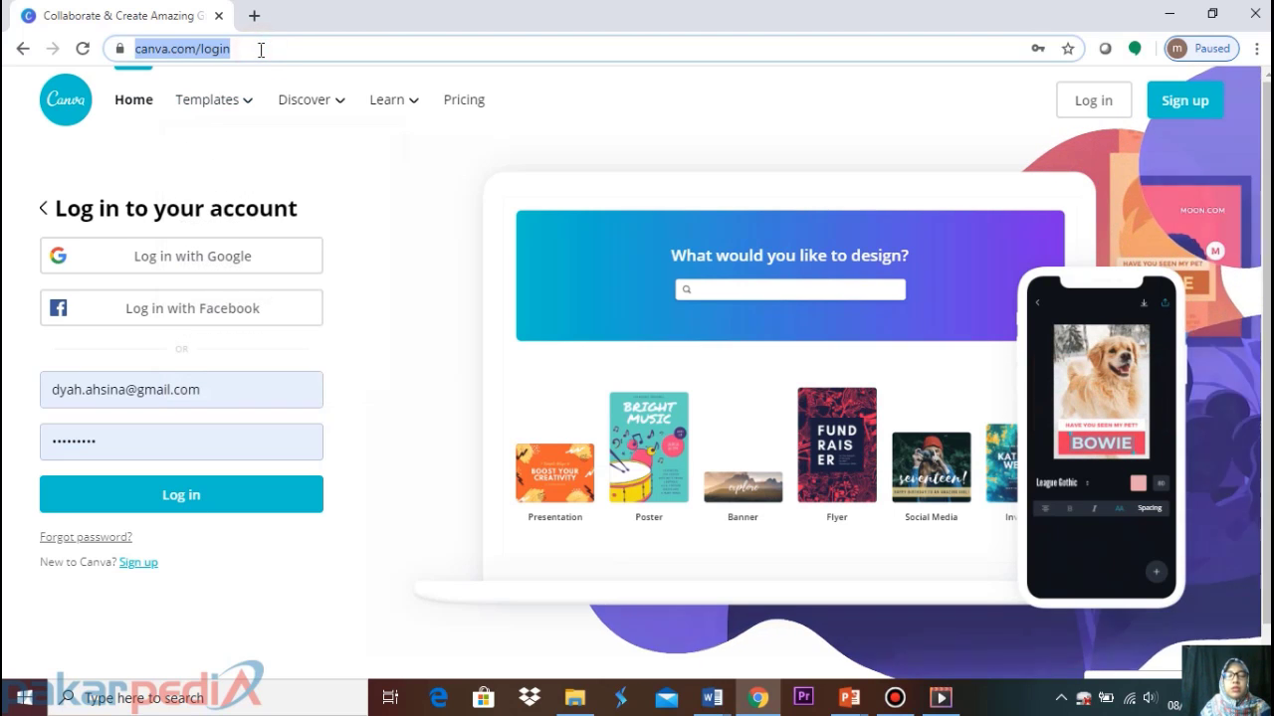
{"action": "type", "text": "ca"}
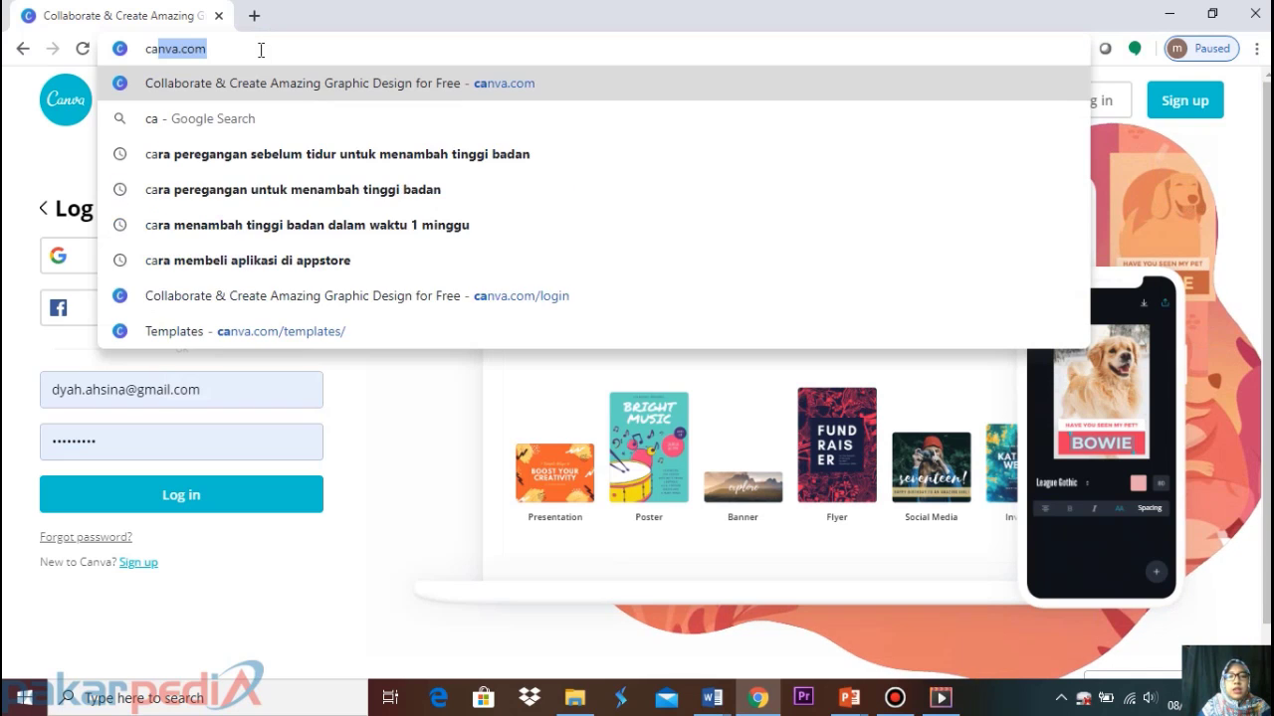
{"action": "type", "text": "nva.com"}
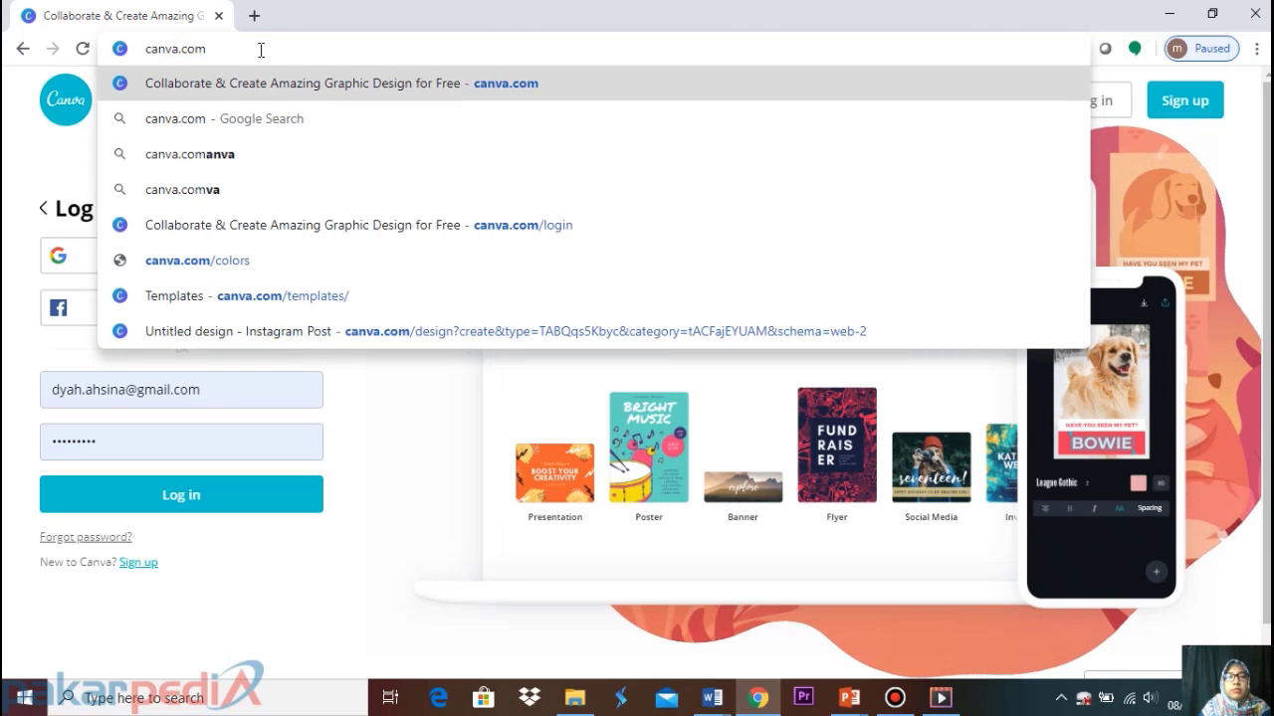
{"action": "key", "text": "Return"}
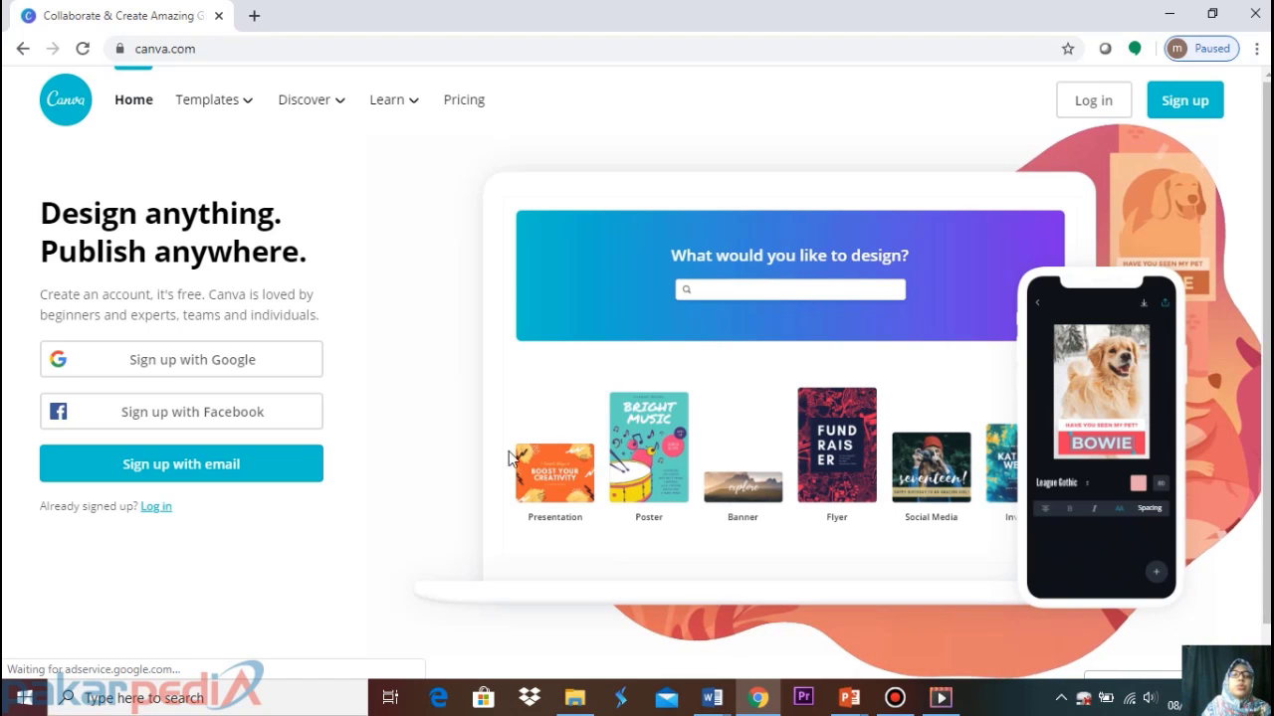
{"action": "left_click", "coordinate": [167, 368]}
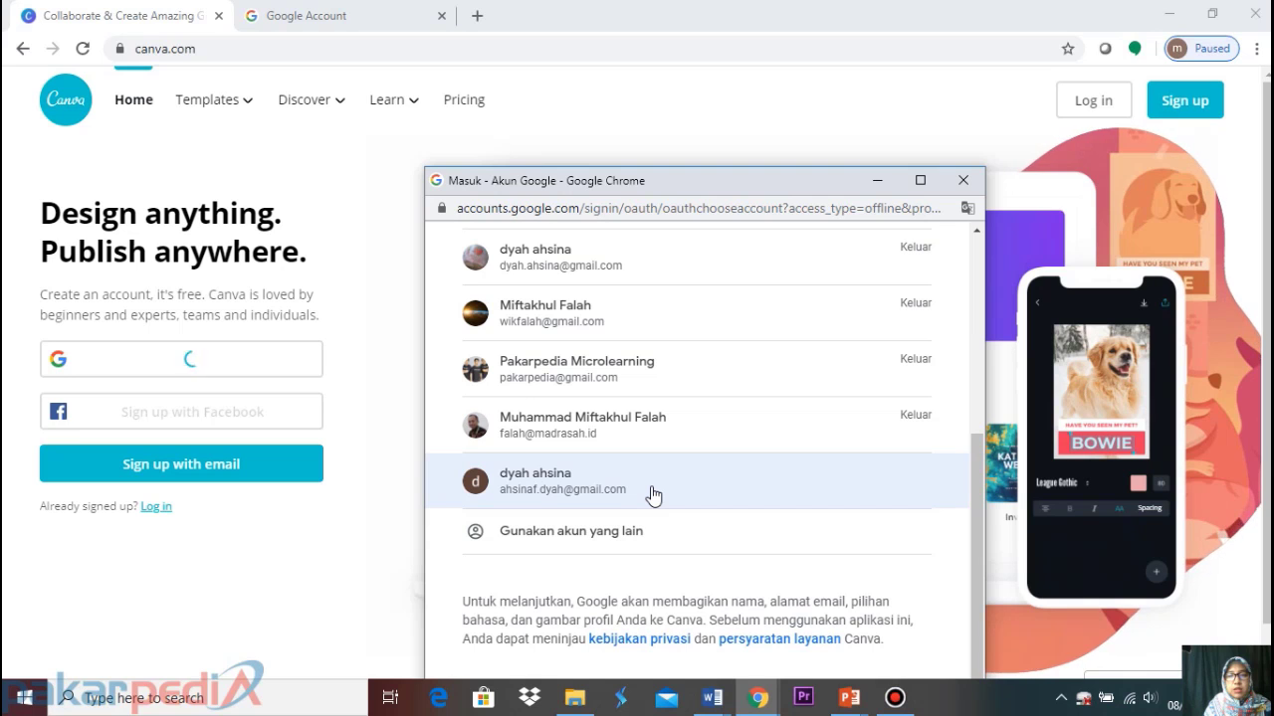
Sign in with the chosen Google account and select Personal as Canva's use
{"action": "left_click", "coordinate": [652, 494]}
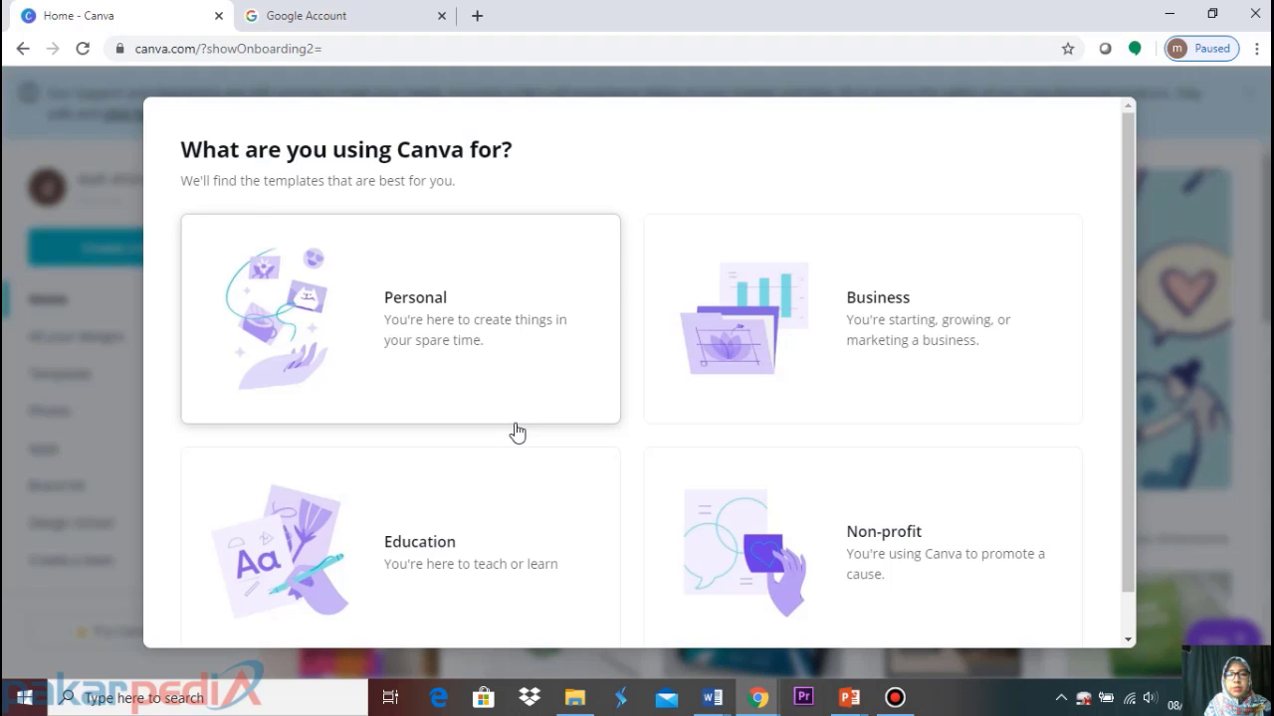
{"action": "left_click", "coordinate": [422, 316]}
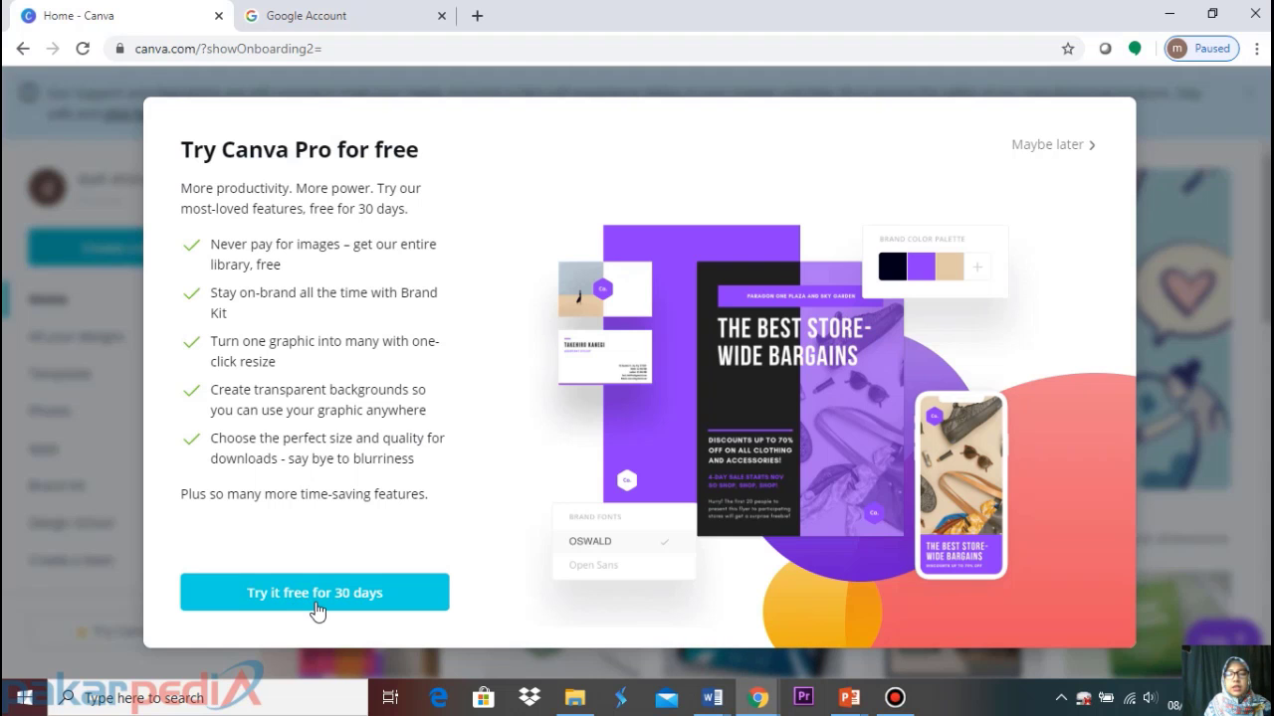
Skip the Canva Pro trial offer and create a blank Instagram Post design
{"action": "left_click", "coordinate": [1031, 145]}
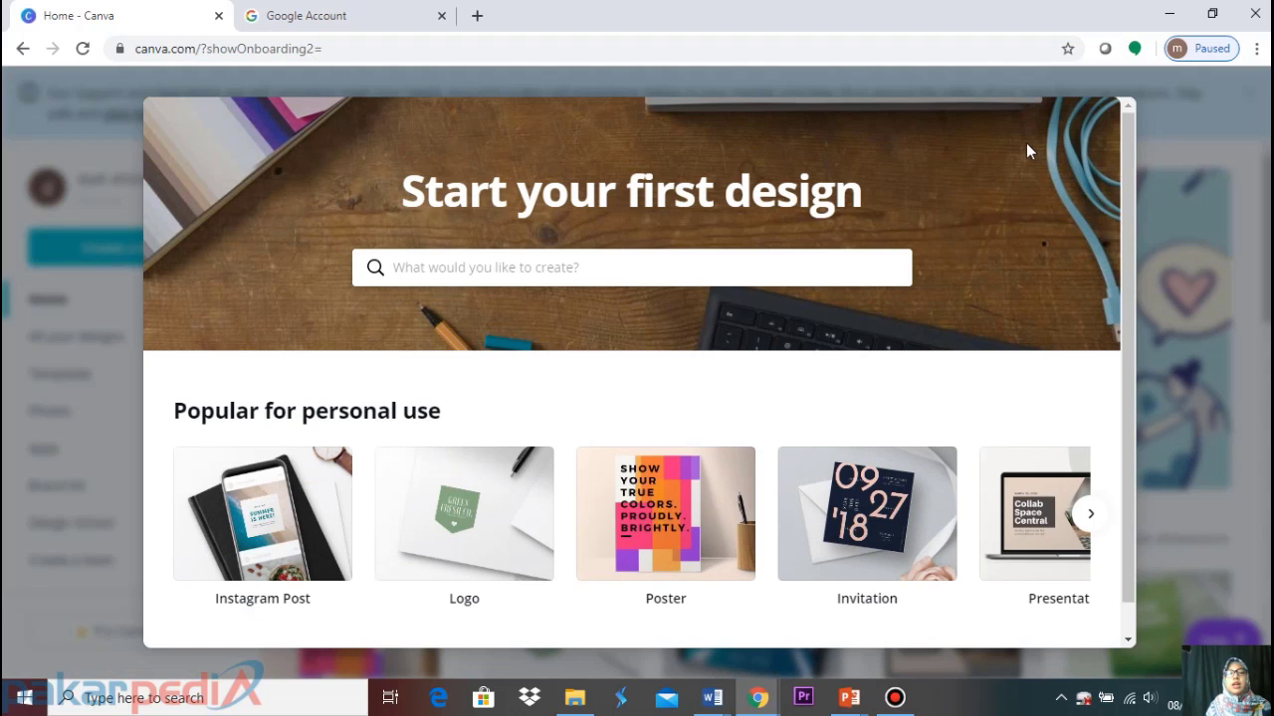
{"action": "scroll", "coordinate": [515, 301], "scroll_direction": "down", "scroll_amount": 1}
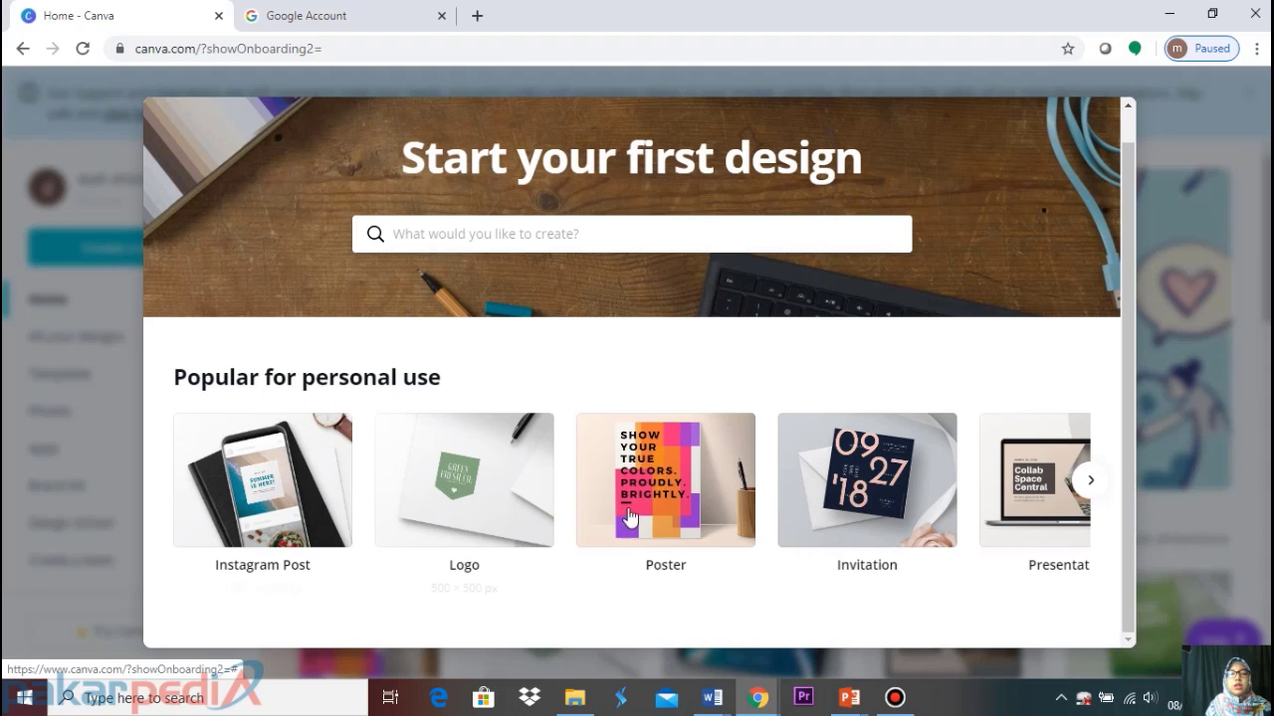
{"action": "left_click", "coordinate": [303, 482]}
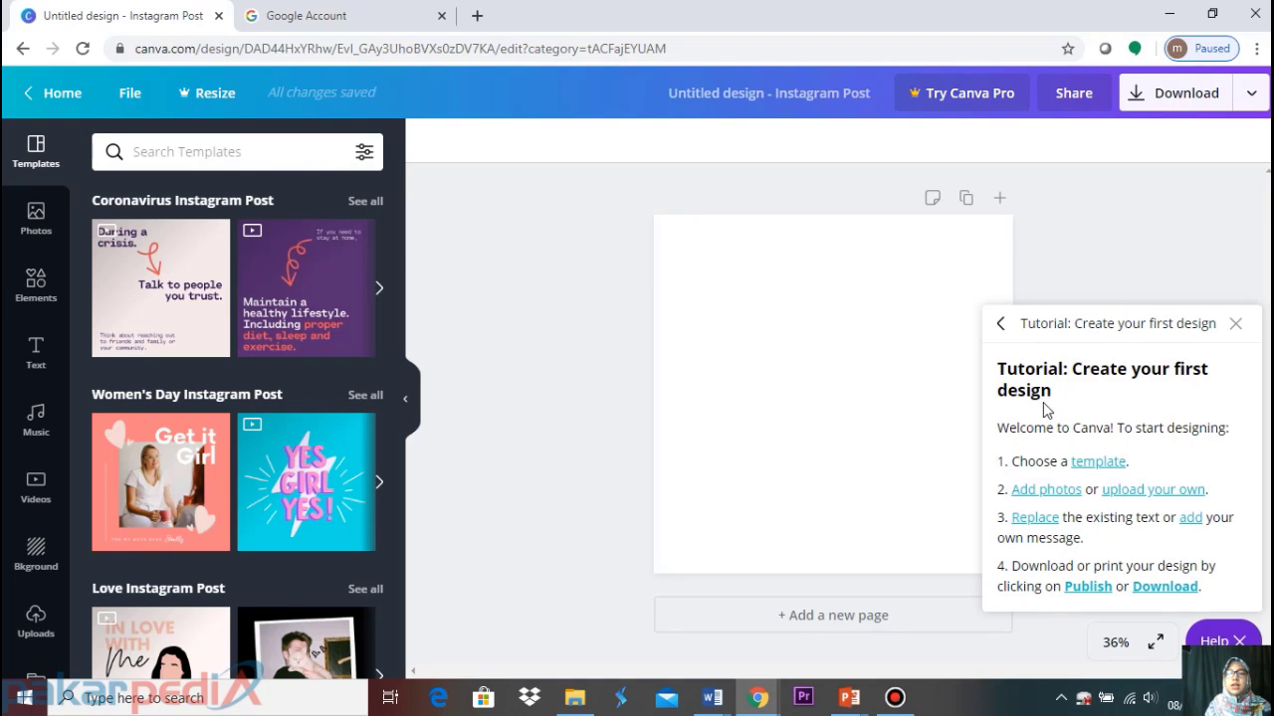
Close the tutorial, return to Home, dismiss the Pro promo and sign out
{"action": "left_click", "coordinate": [1235, 326]}
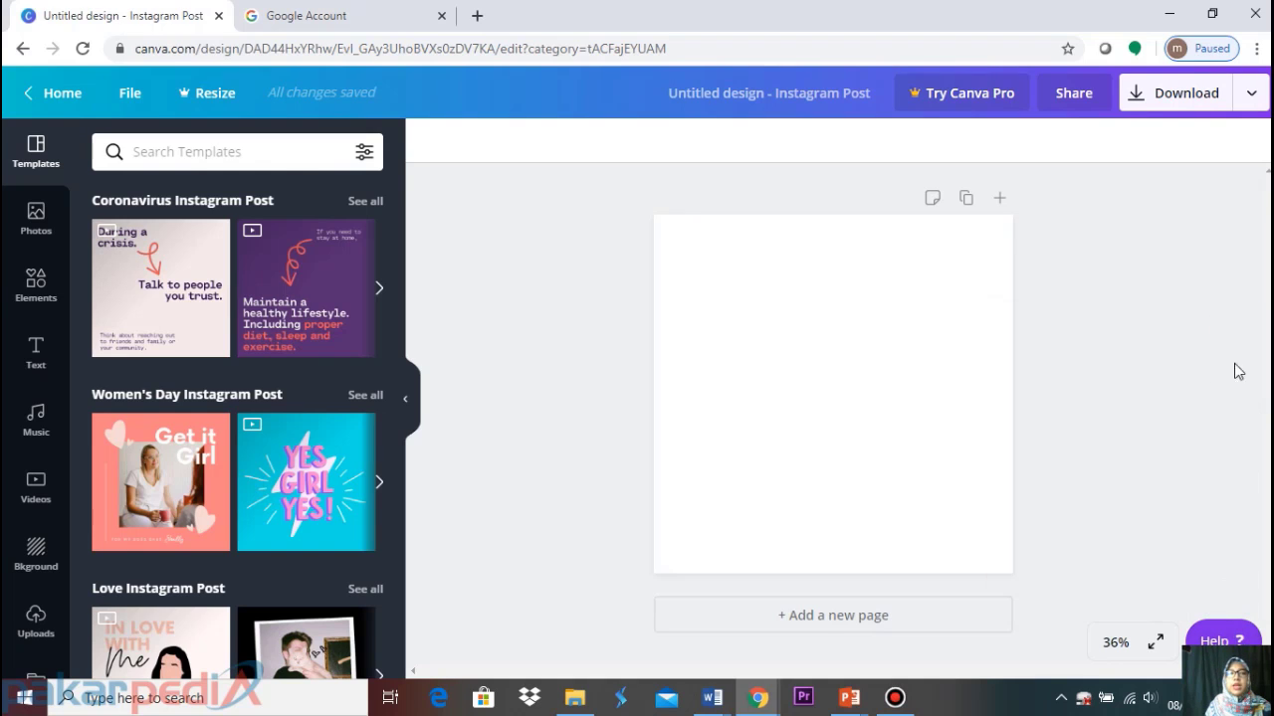
{"action": "left_click", "coordinate": [72, 96]}
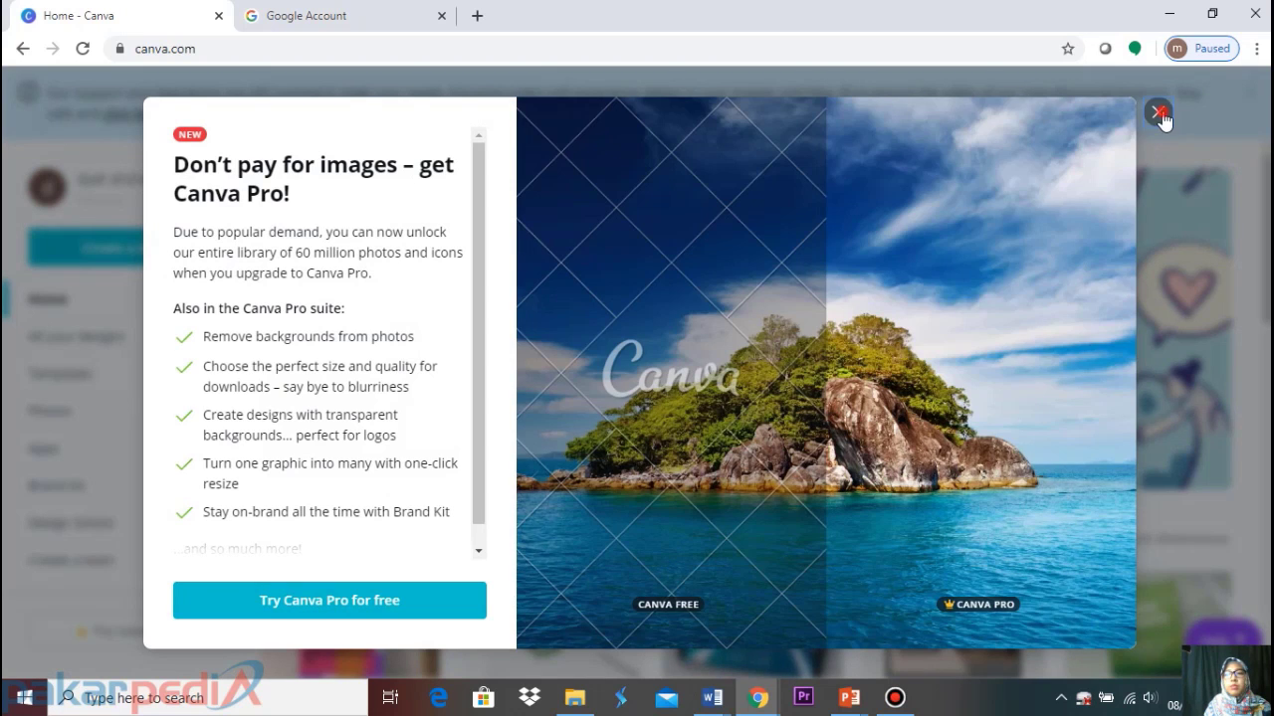
{"action": "left_click", "coordinate": [1160, 113]}
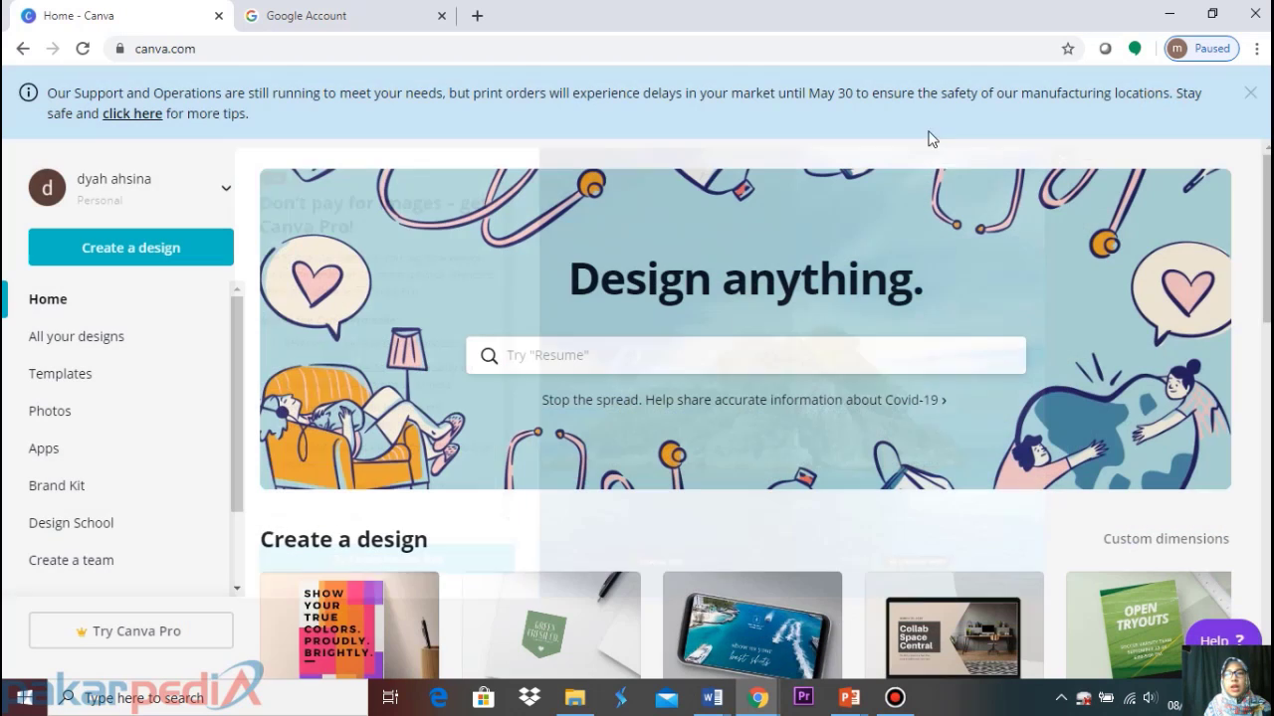
{"action": "left_click", "coordinate": [228, 194]}
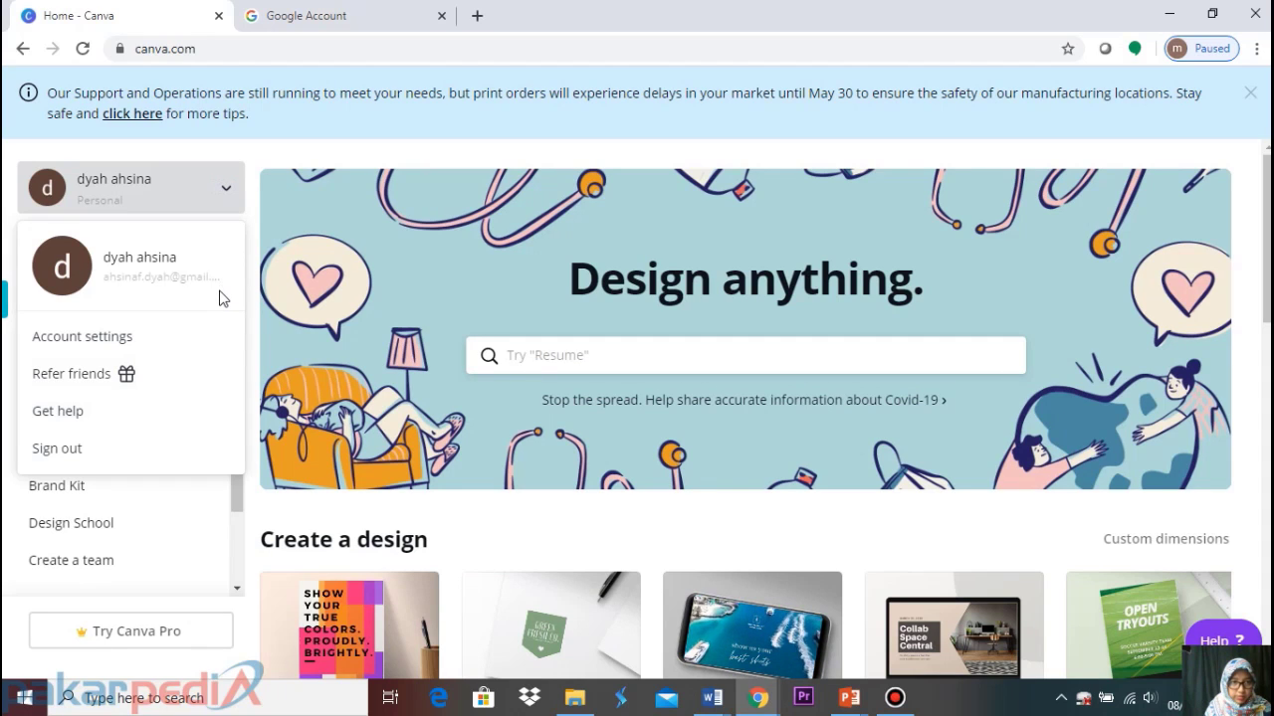
{"action": "left_click", "coordinate": [110, 447]}
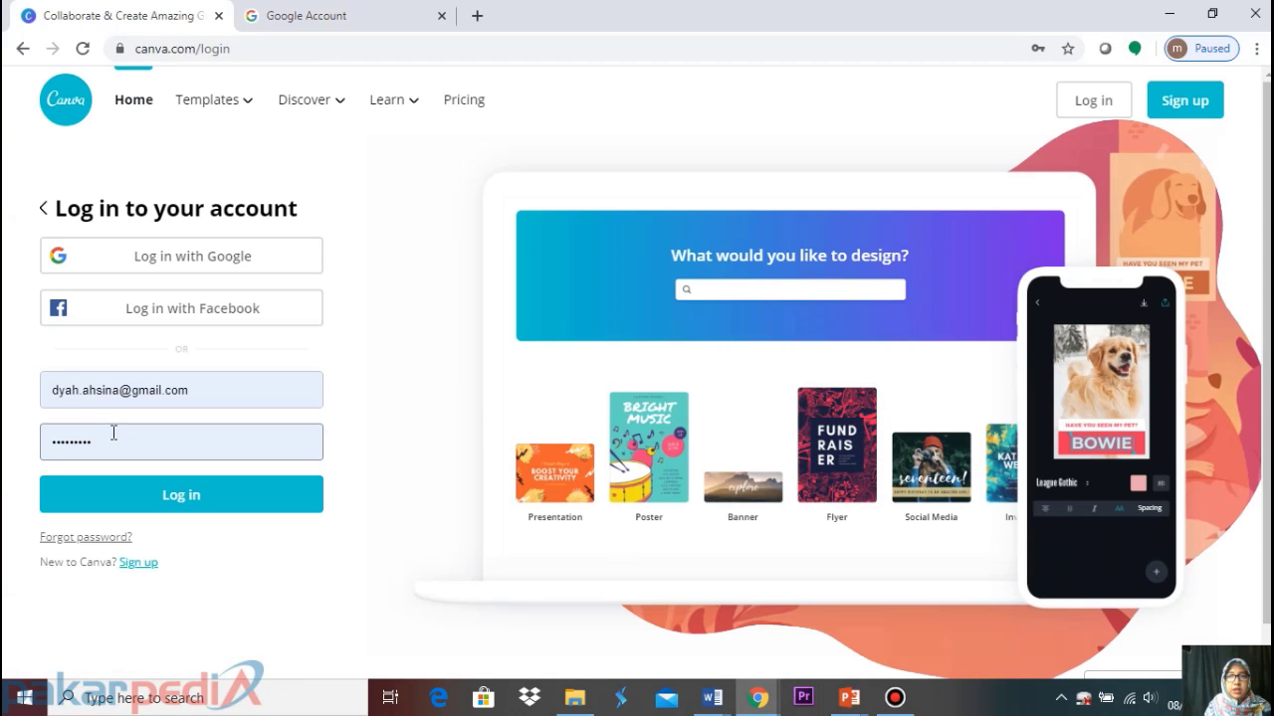
Log back in to Canva via Google and the saved email and password
{"action": "left_click", "coordinate": [129, 379]}
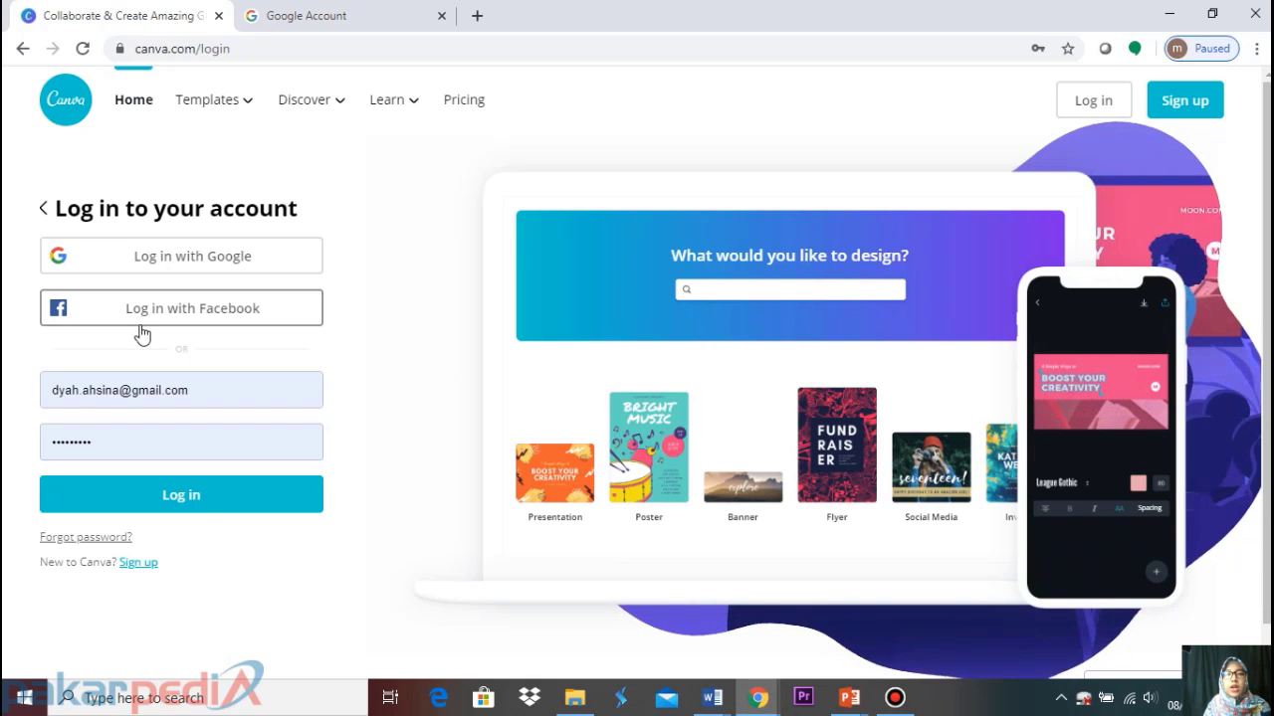
{"action": "left_click", "coordinate": [186, 256]}
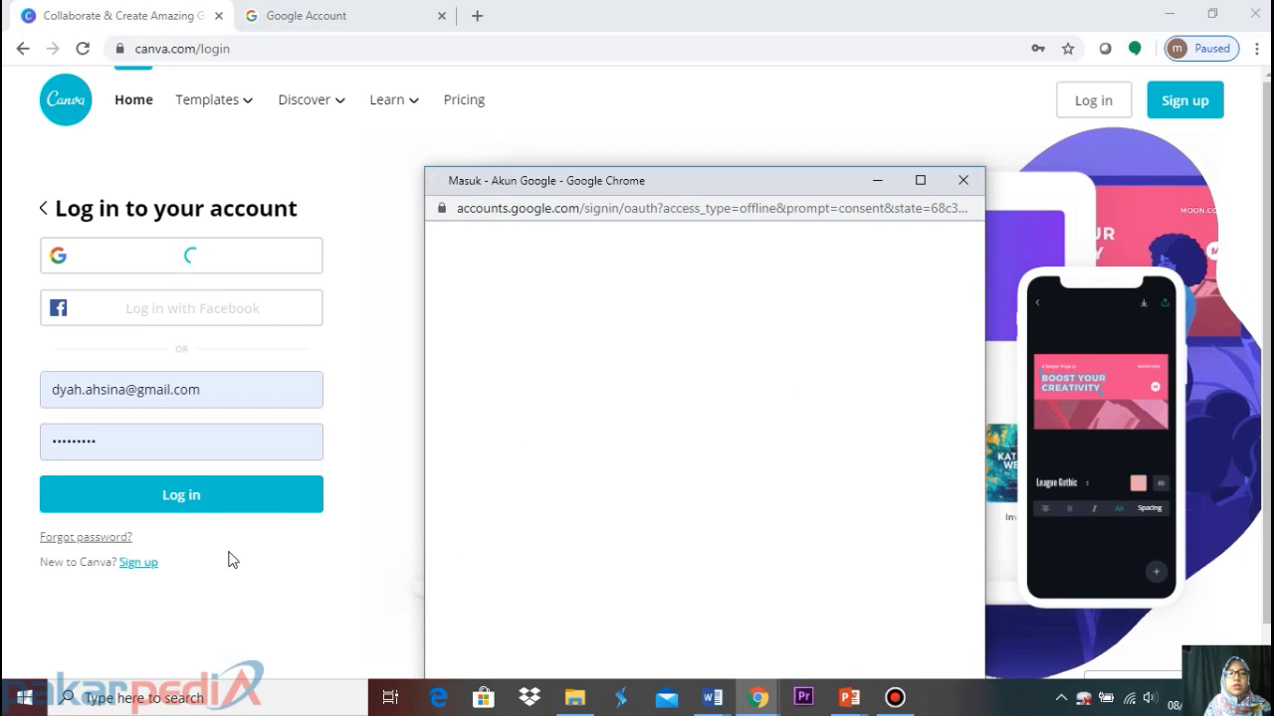
{"action": "left_click", "coordinate": [187, 506]}
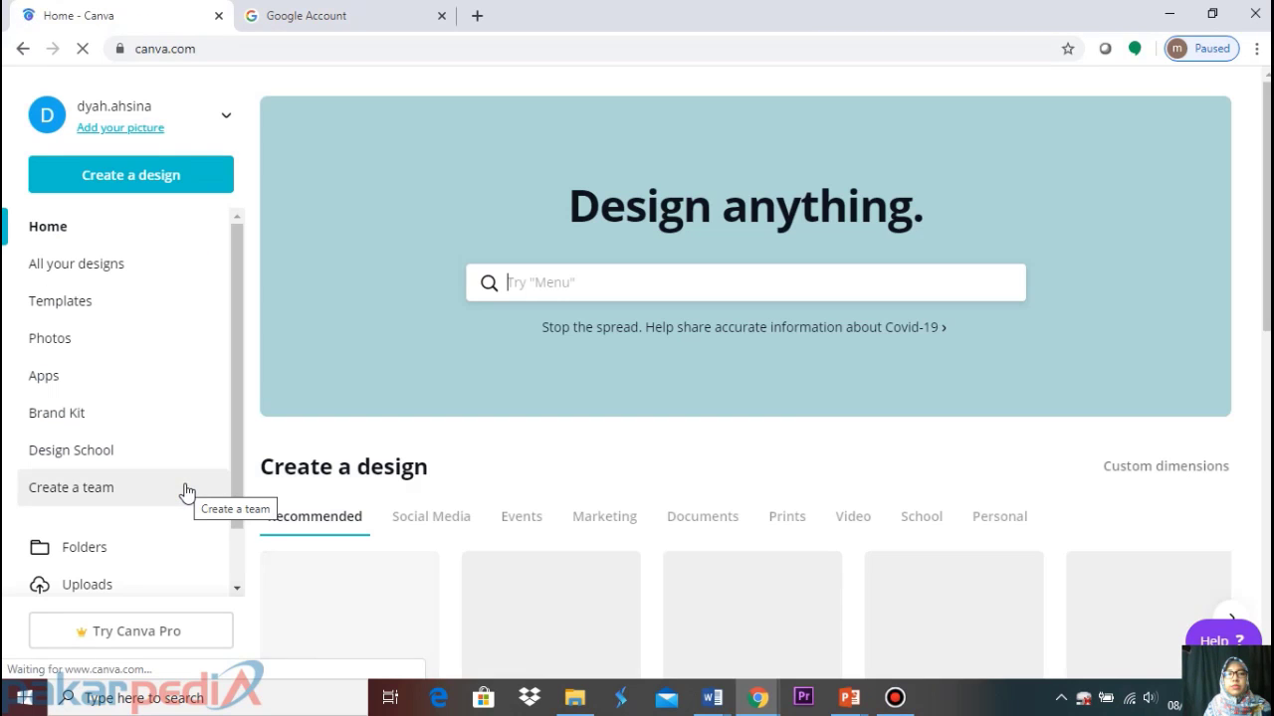
Scroll the home page, then open All your designs to list GANTI BAJU, FUN LEARNING and others
{"action": "scroll", "coordinate": [436, 394], "scroll_direction": "down", "scroll_amount": 2}
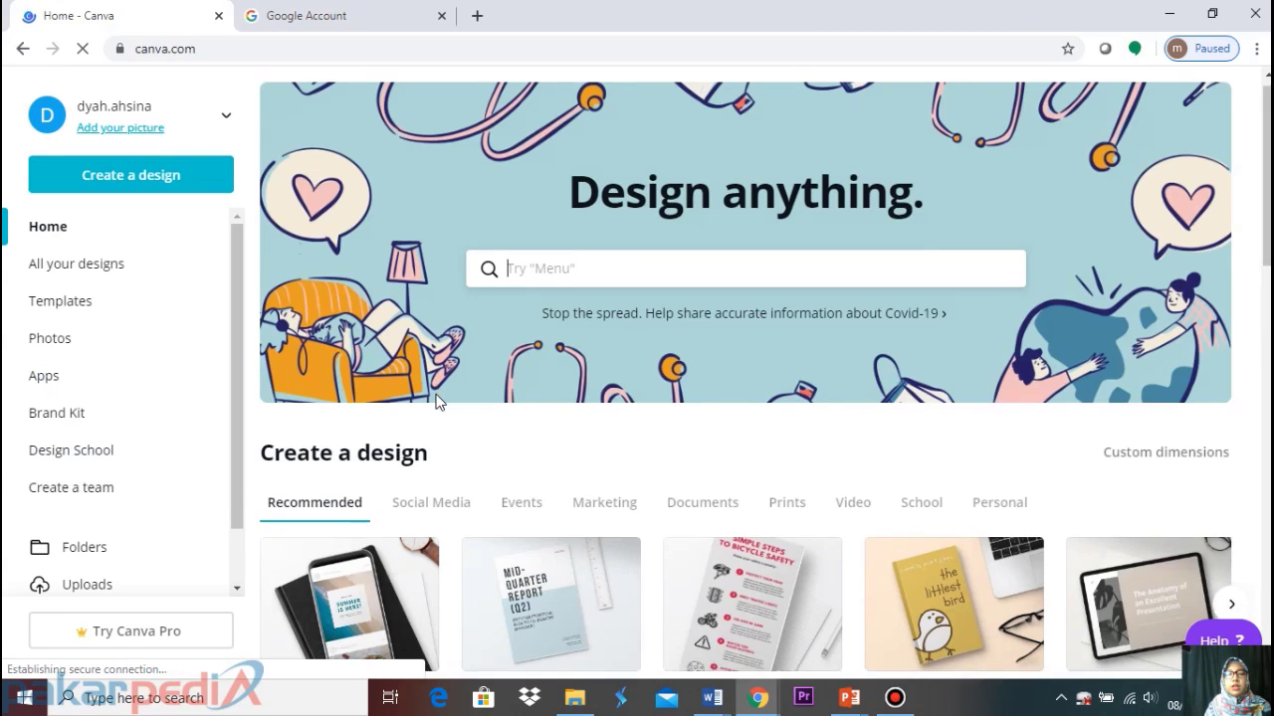
{"action": "scroll", "coordinate": [435, 402], "scroll_direction": "down", "scroll_amount": 3}
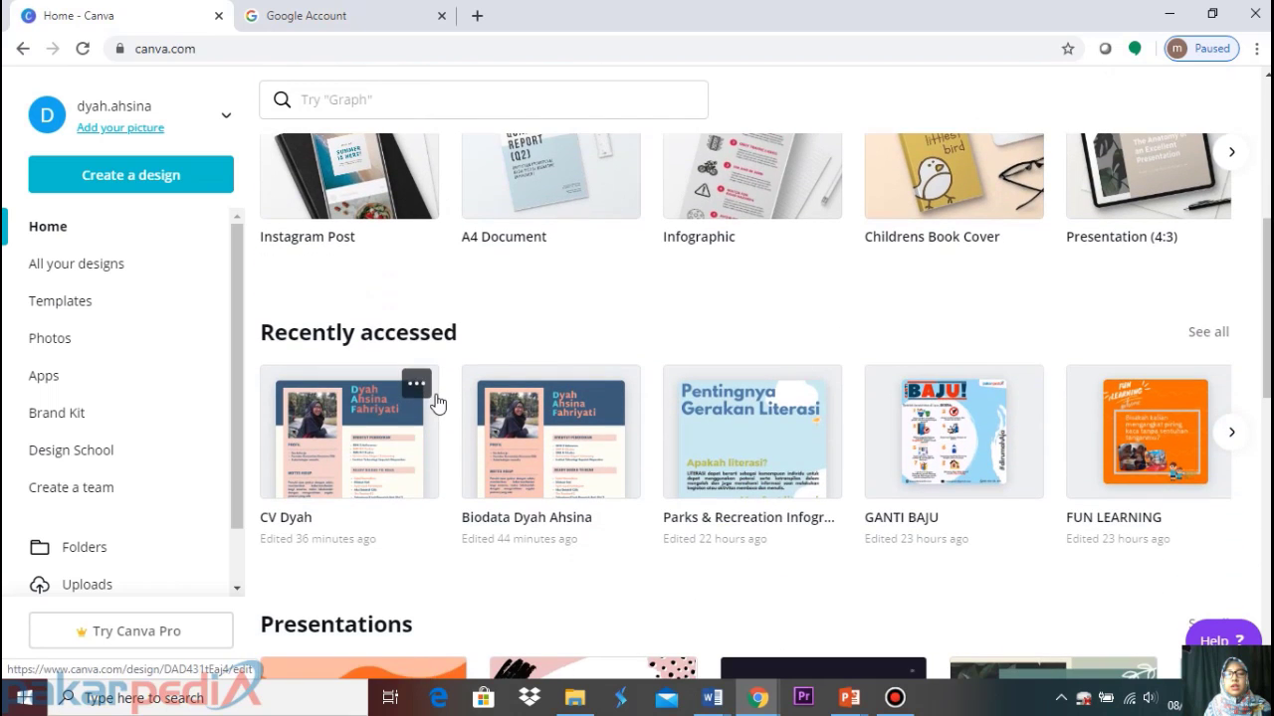
{"action": "scroll", "coordinate": [436, 402], "scroll_direction": "down", "scroll_amount": 3}
{"action": "scroll", "coordinate": [436, 402], "scroll_direction": "up", "scroll_amount": 2}
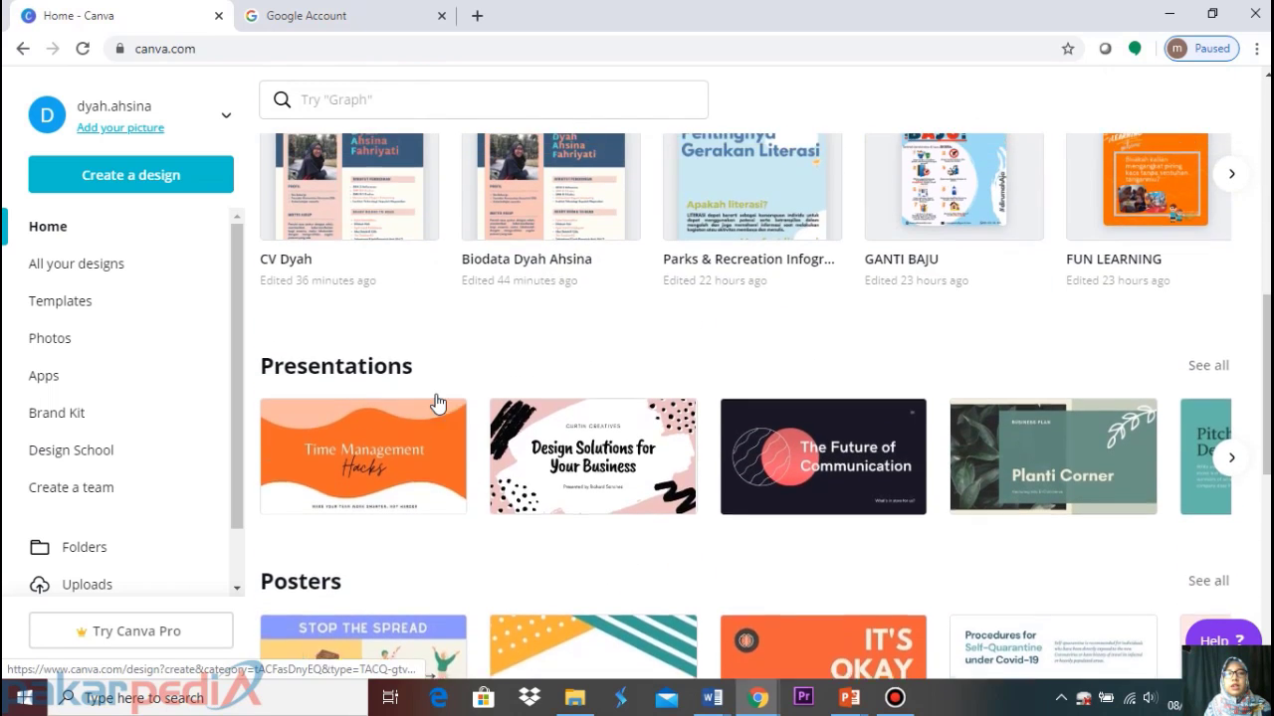
{"action": "left_click", "coordinate": [50, 265]}
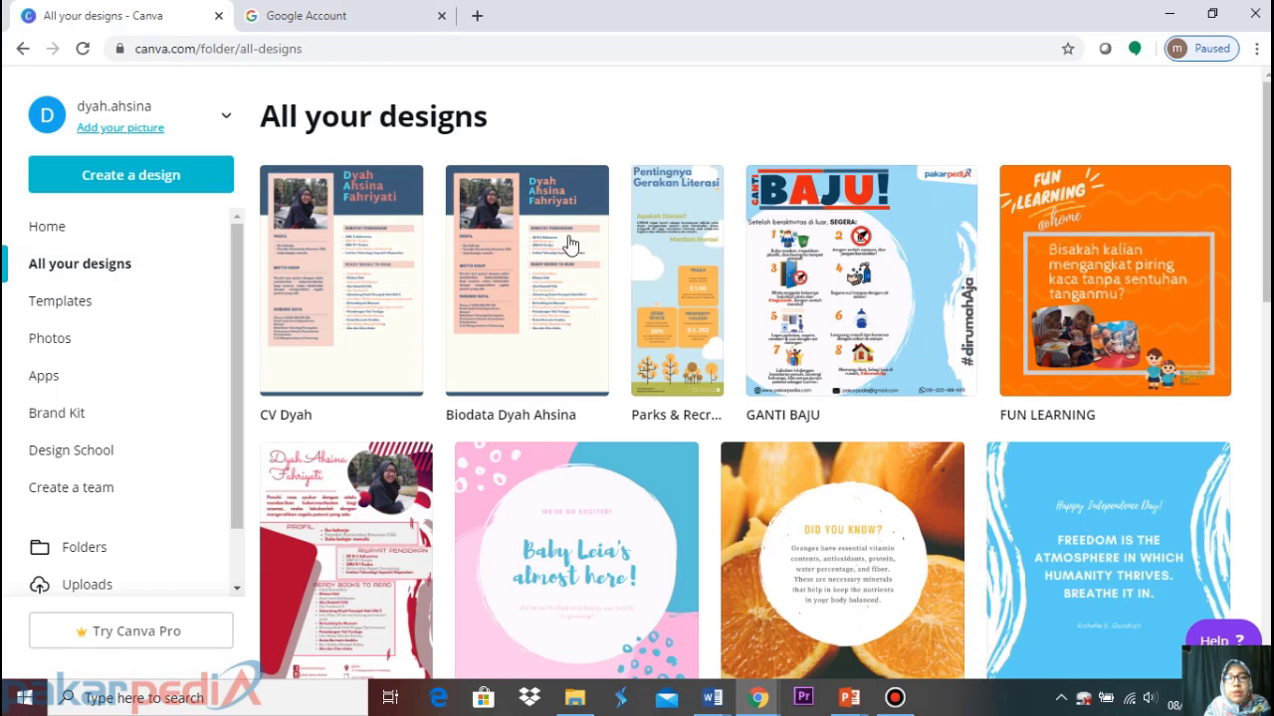
Open the Biodata CV design and zoom its page to 75%
{"action": "left_click", "coordinate": [535, 288]}
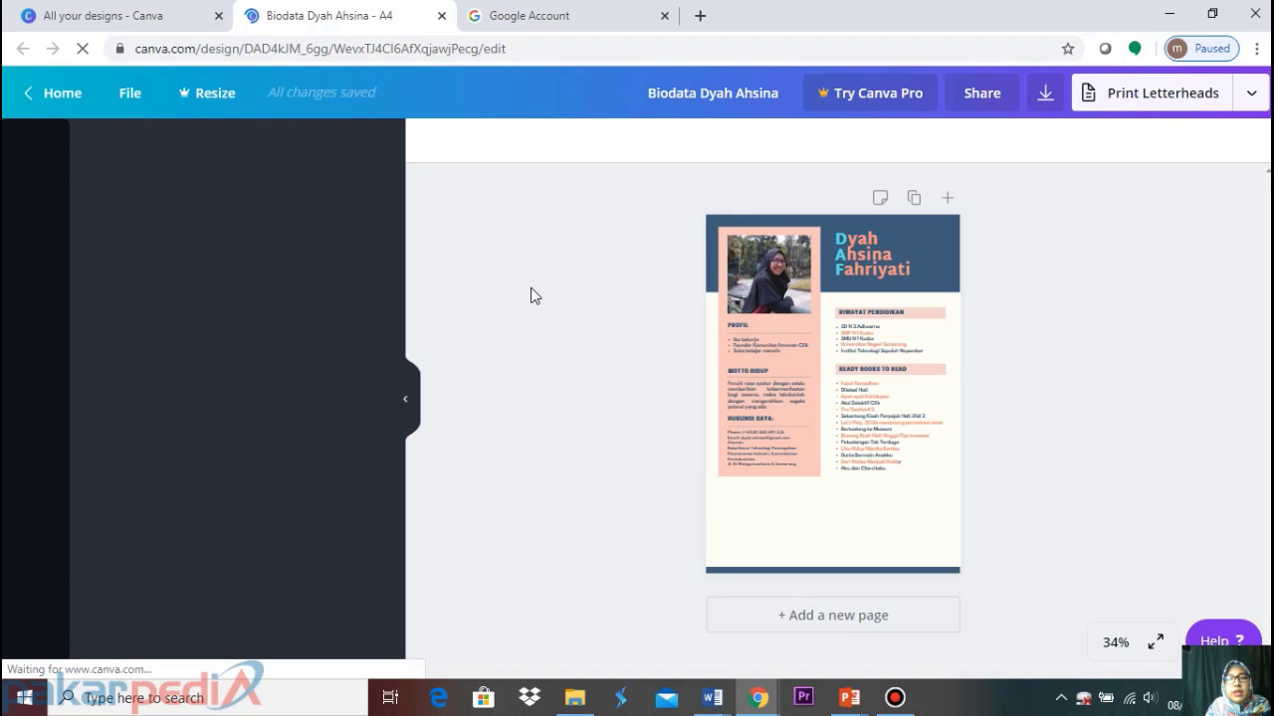
{"action": "left_click", "coordinate": [1110, 642]}
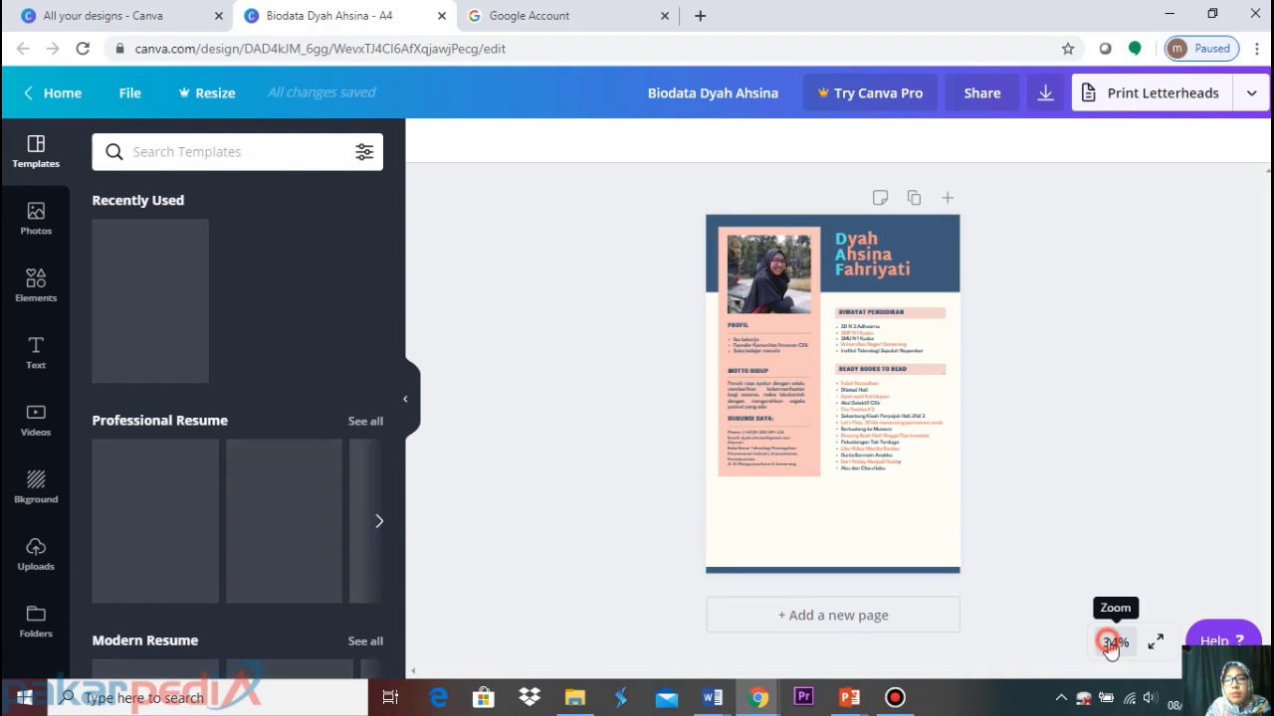
{"action": "left_click", "coordinate": [1100, 393]}
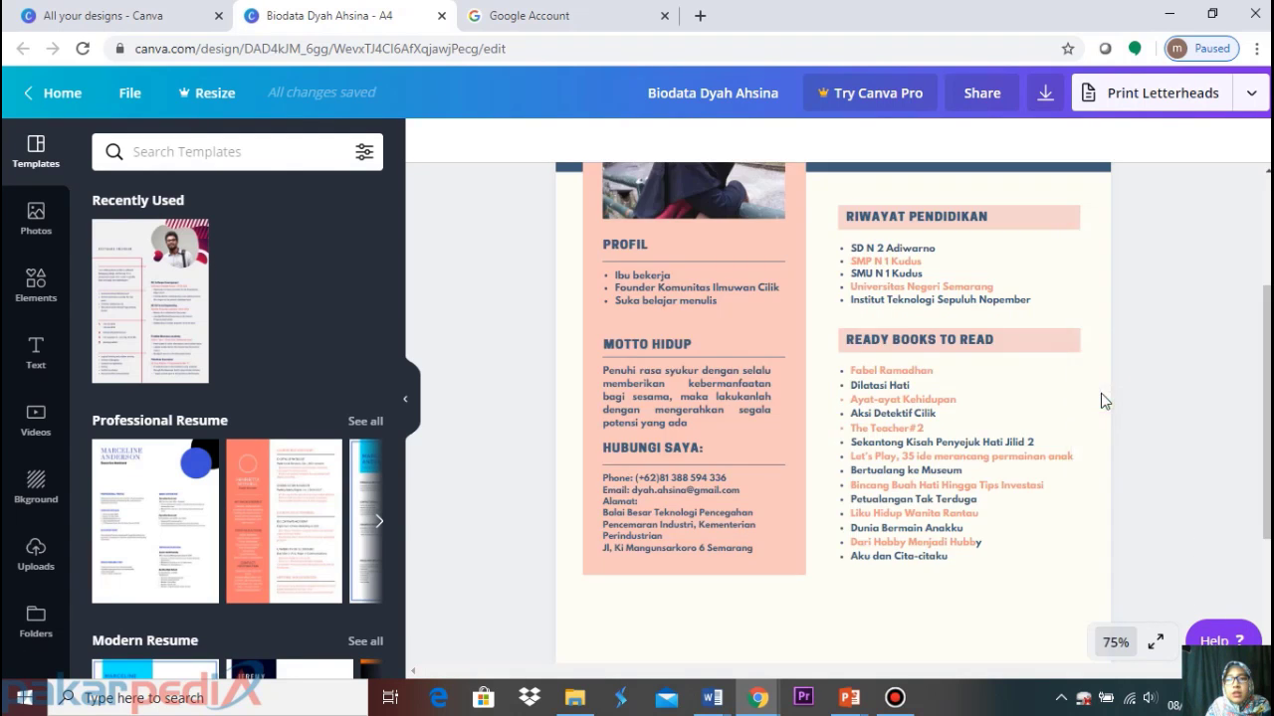
Review the Biodata page, then close the Google Account tab and return to All your designs
{"action": "scroll", "coordinate": [915, 460], "scroll_direction": "up", "scroll_amount": 3}
{"action": "scroll", "coordinate": [918, 465], "scroll_direction": "down", "scroll_amount": 5}
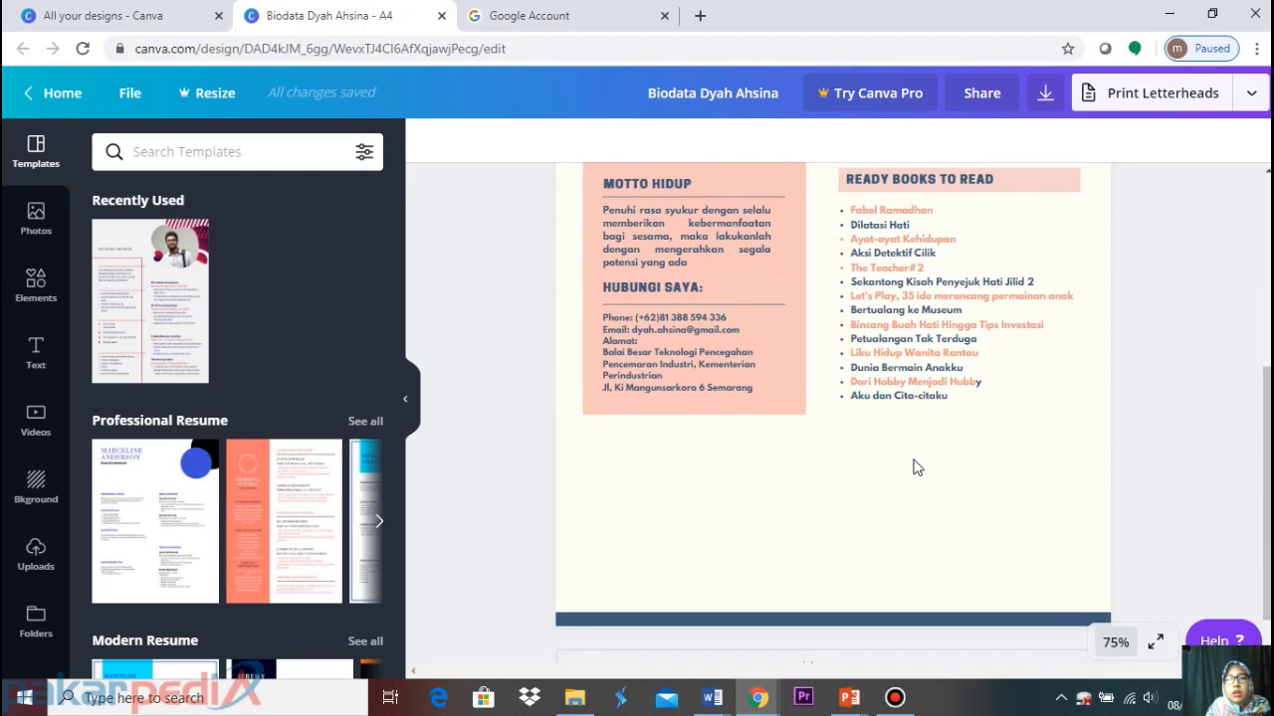
{"action": "scroll", "coordinate": [917, 466], "scroll_direction": "up", "scroll_amount": 5}
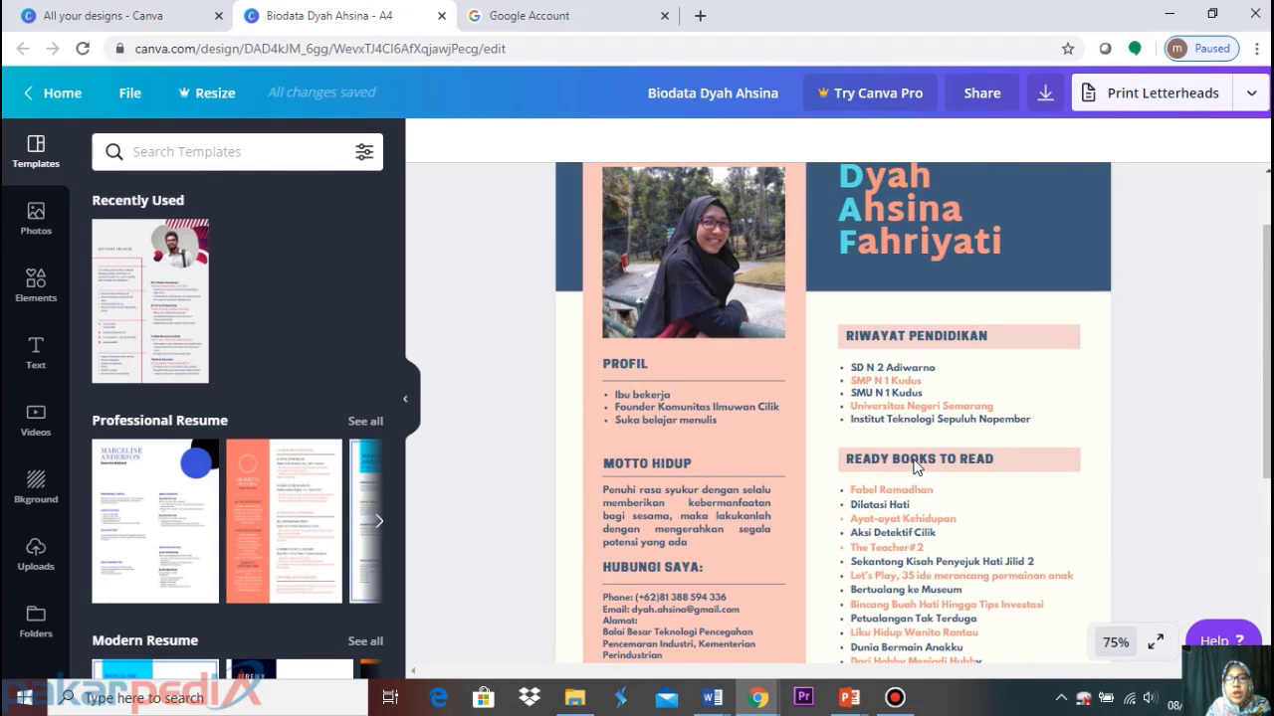
{"action": "scroll", "coordinate": [915, 466], "scroll_direction": "down", "scroll_amount": 3}
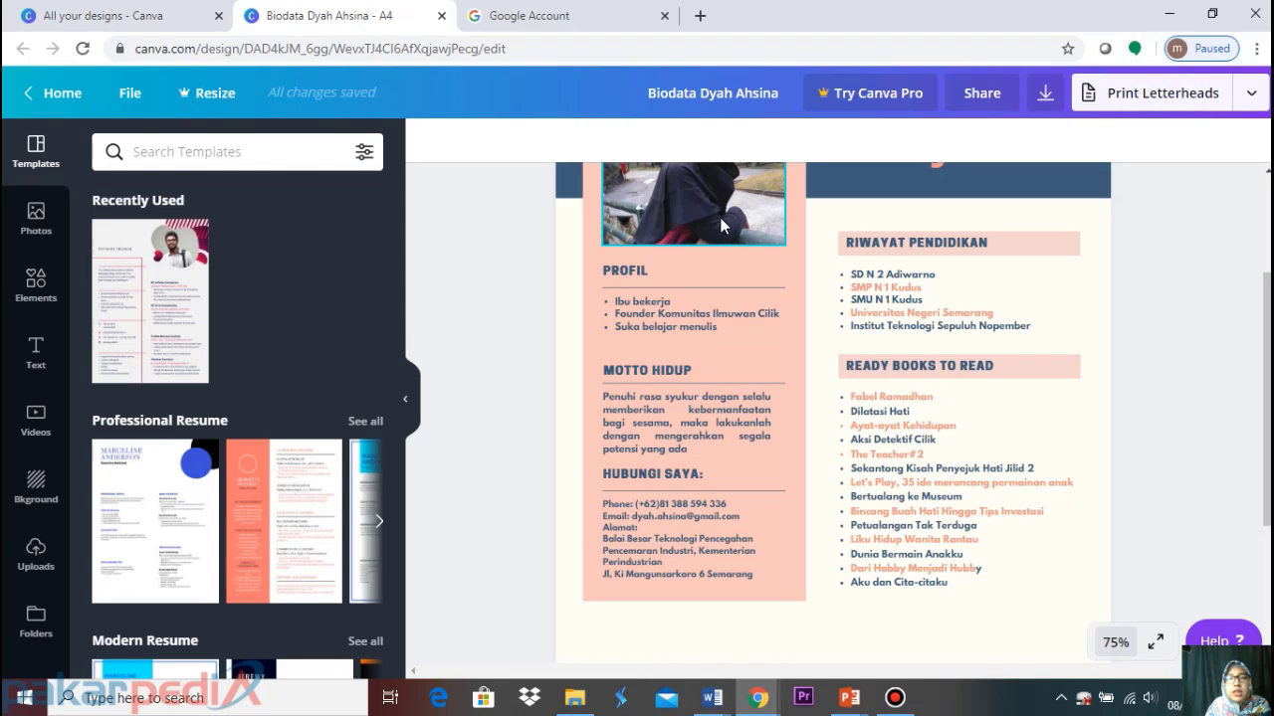
{"action": "scroll", "coordinate": [722, 226], "scroll_direction": "up", "scroll_amount": 1}
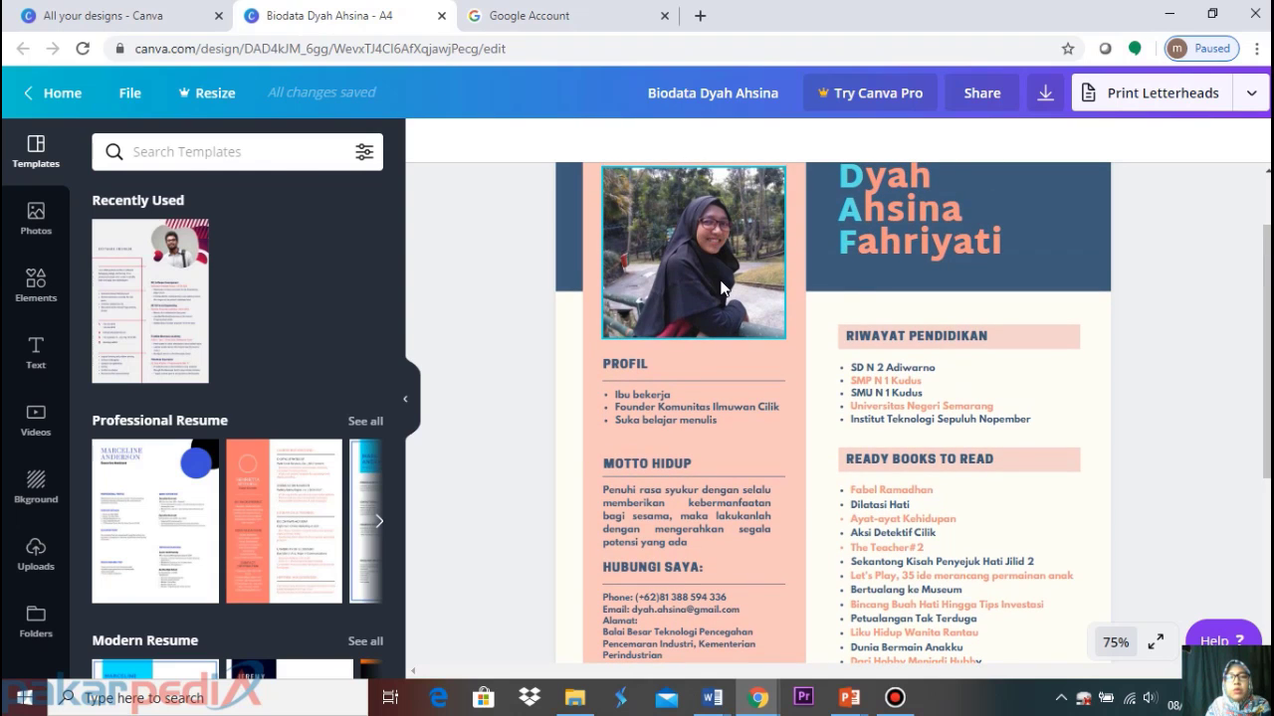
{"action": "scroll", "coordinate": [833, 317], "scroll_direction": "down", "scroll_amount": 1}
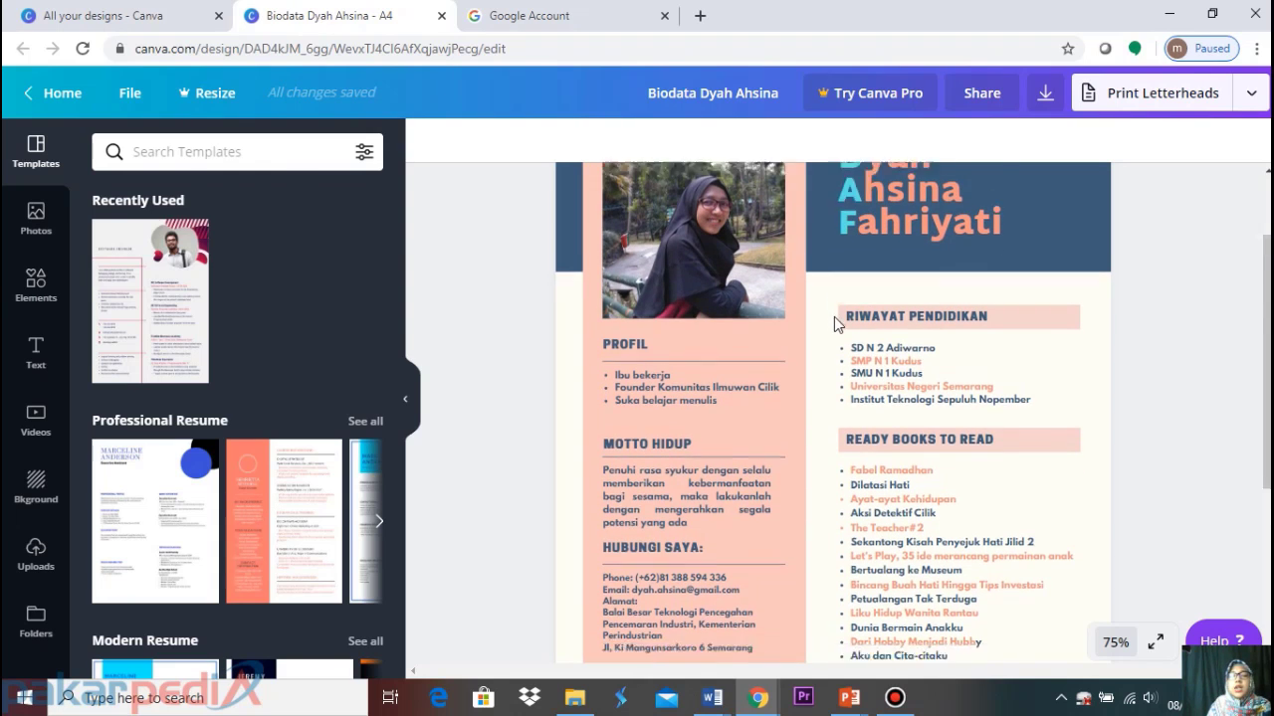
{"action": "scroll", "coordinate": [833, 316], "scroll_direction": "down", "scroll_amount": 3}
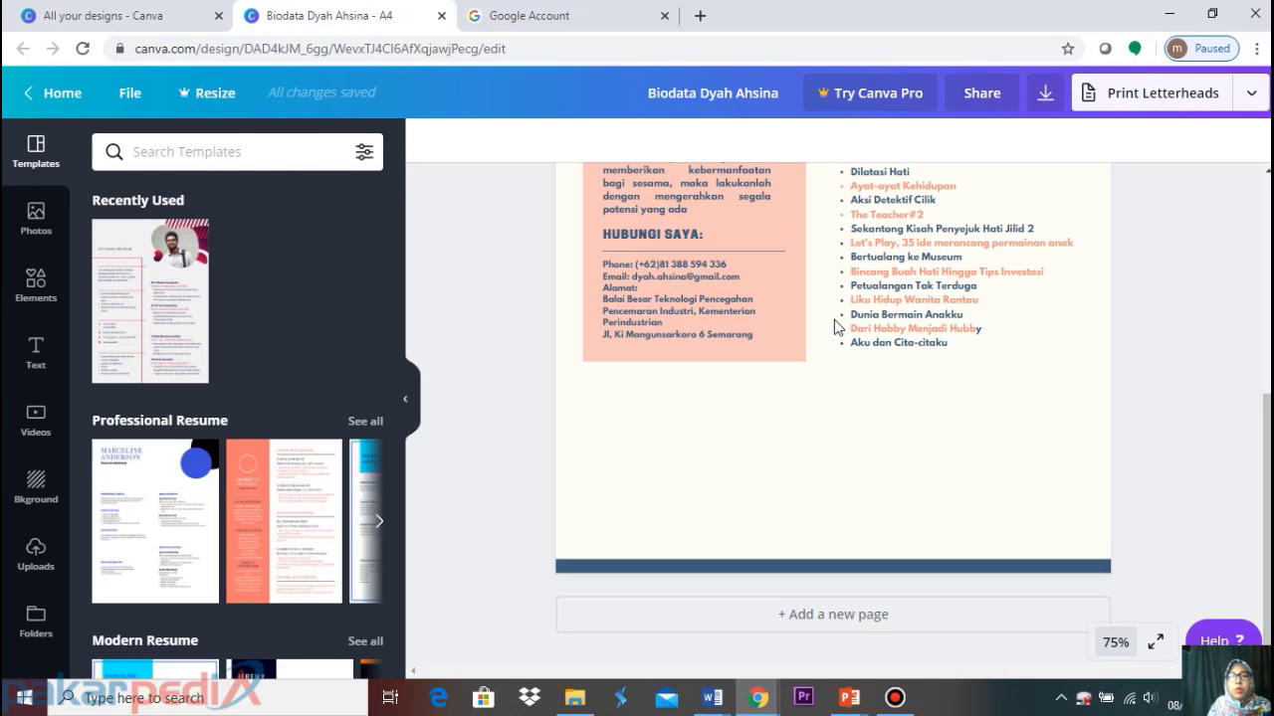
{"action": "scroll", "coordinate": [894, 346], "scroll_direction": "up", "scroll_amount": 4}
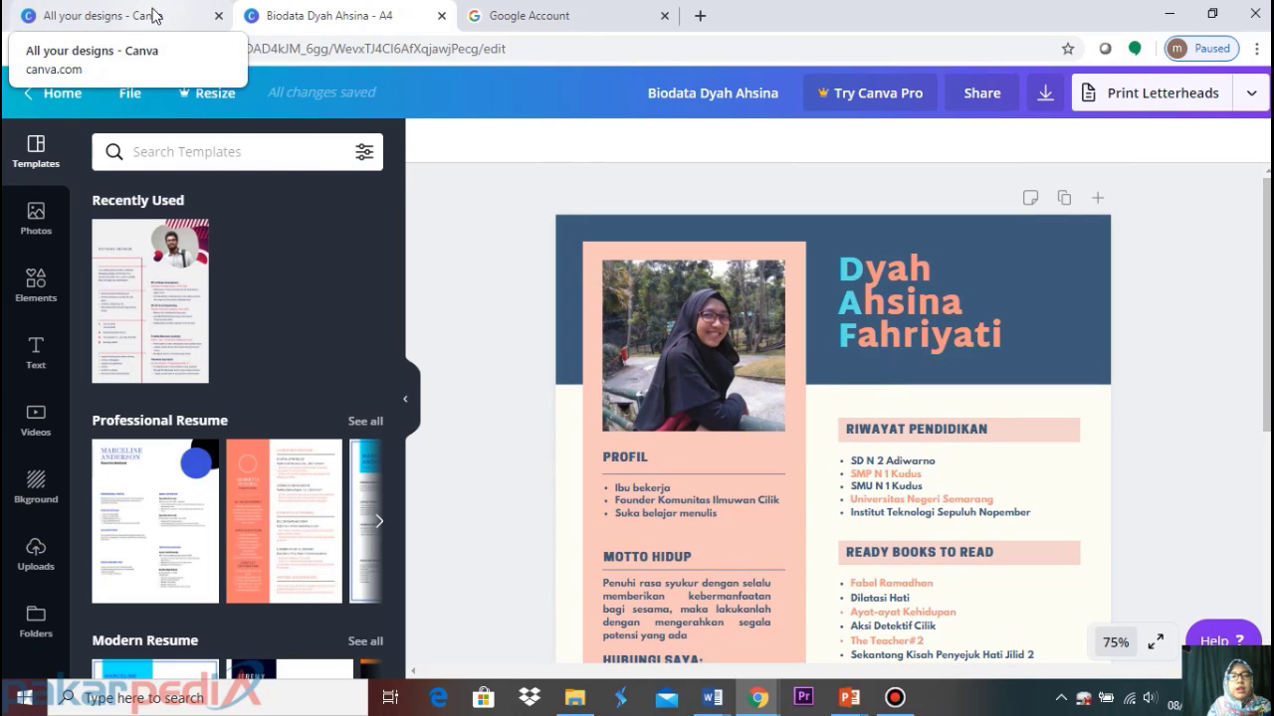
{"action": "left_click", "coordinate": [665, 15]}
{"action": "left_click", "coordinate": [100, 13]}
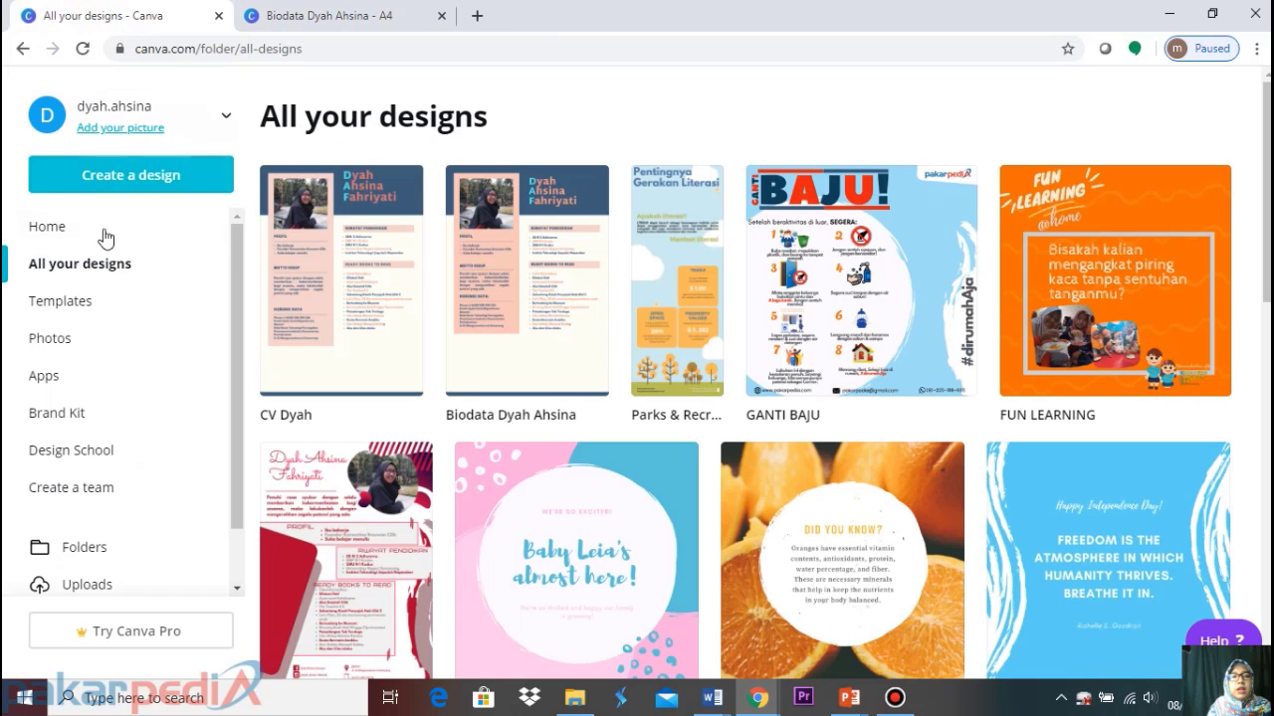
Search 'resume' from the Home page and show the Resume templates
{"action": "left_click", "coordinate": [48, 229]}
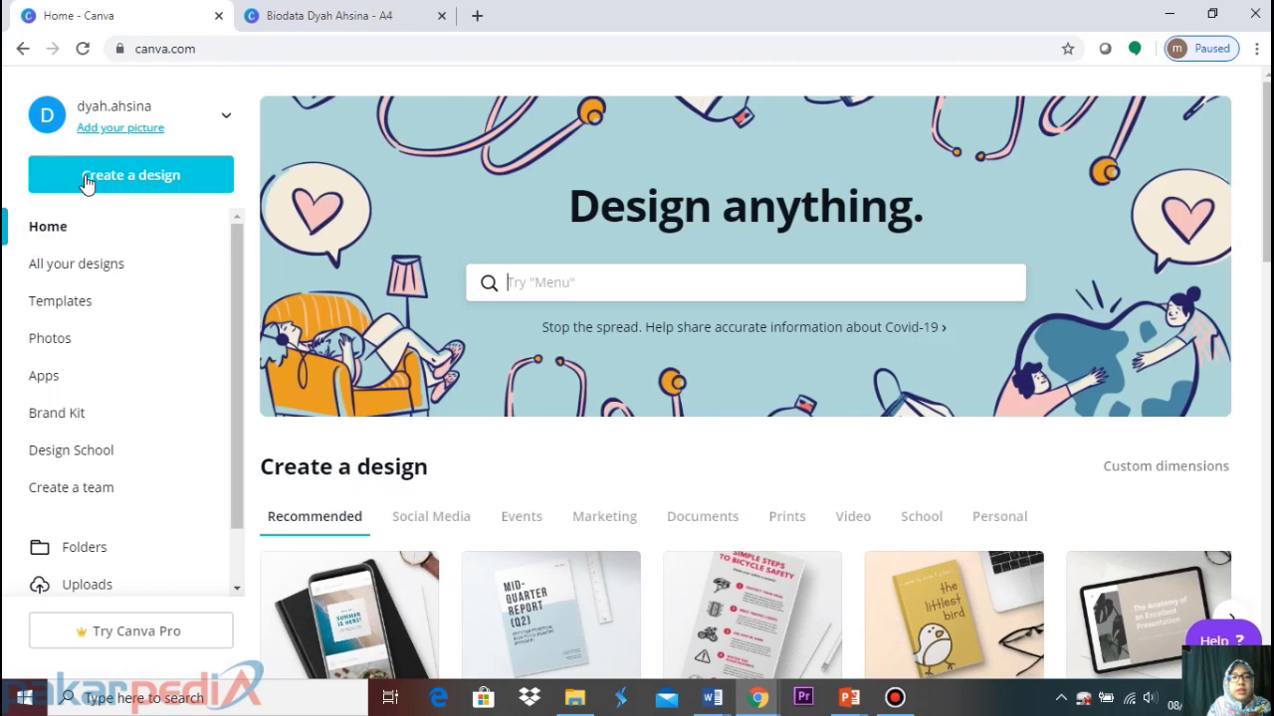
{"action": "left_click", "coordinate": [553, 287]}
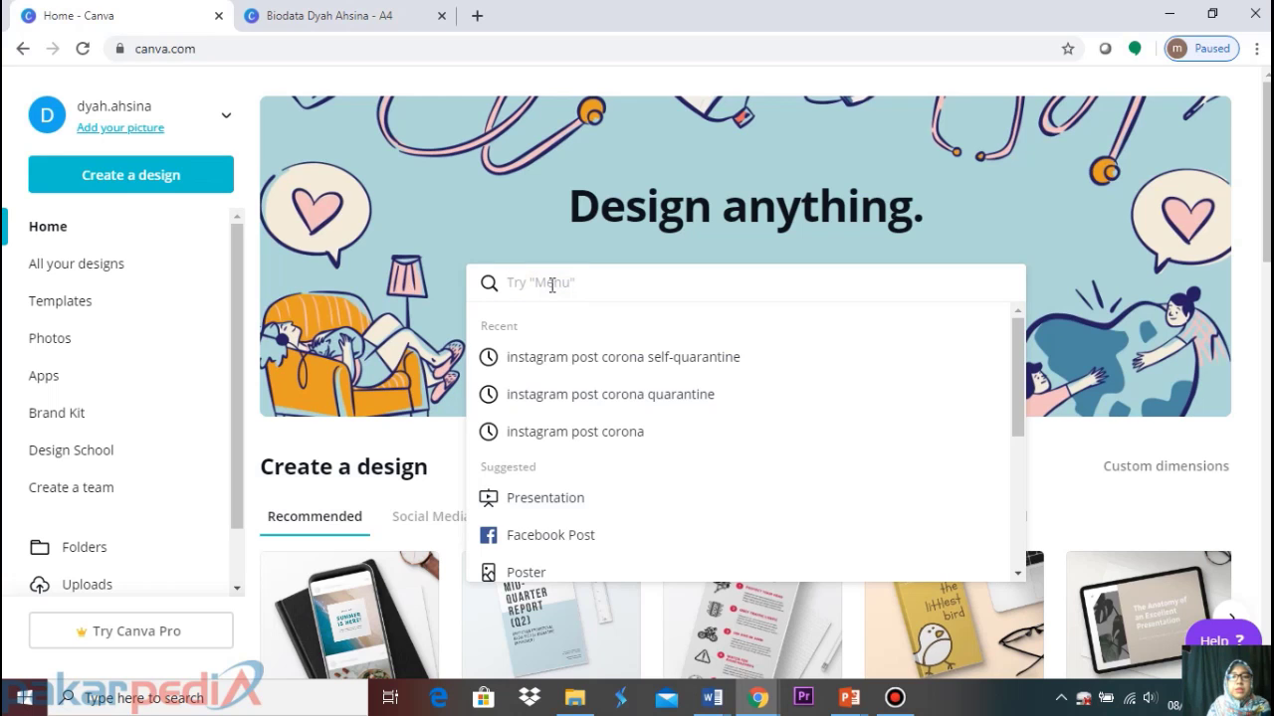
{"action": "type", "text": "res"}
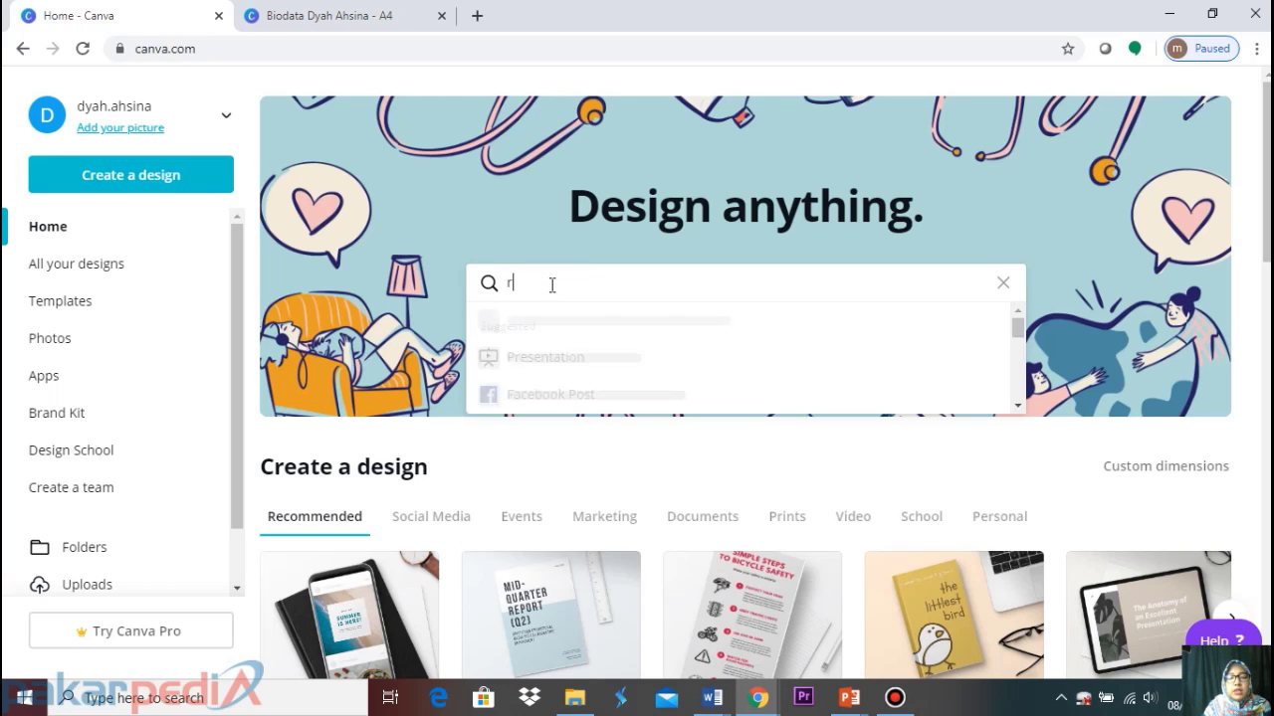
{"action": "type", "text": "ume"}
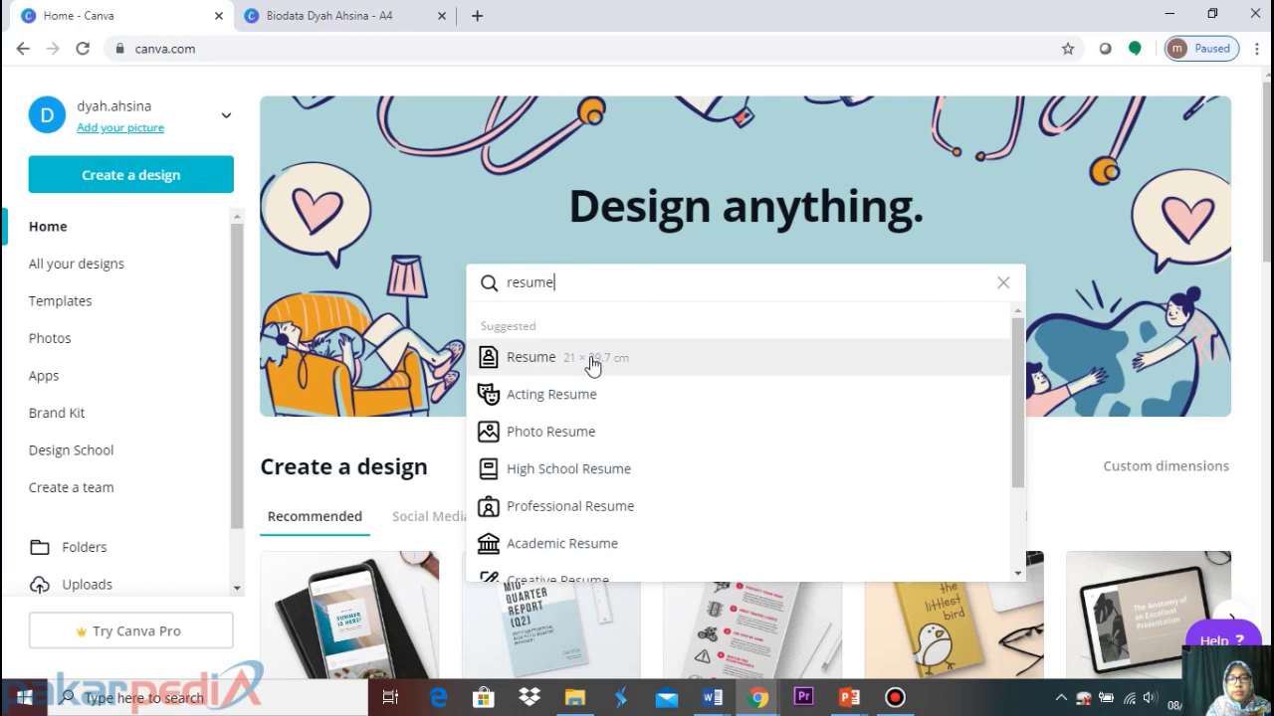
{"action": "left_click", "coordinate": [592, 366]}
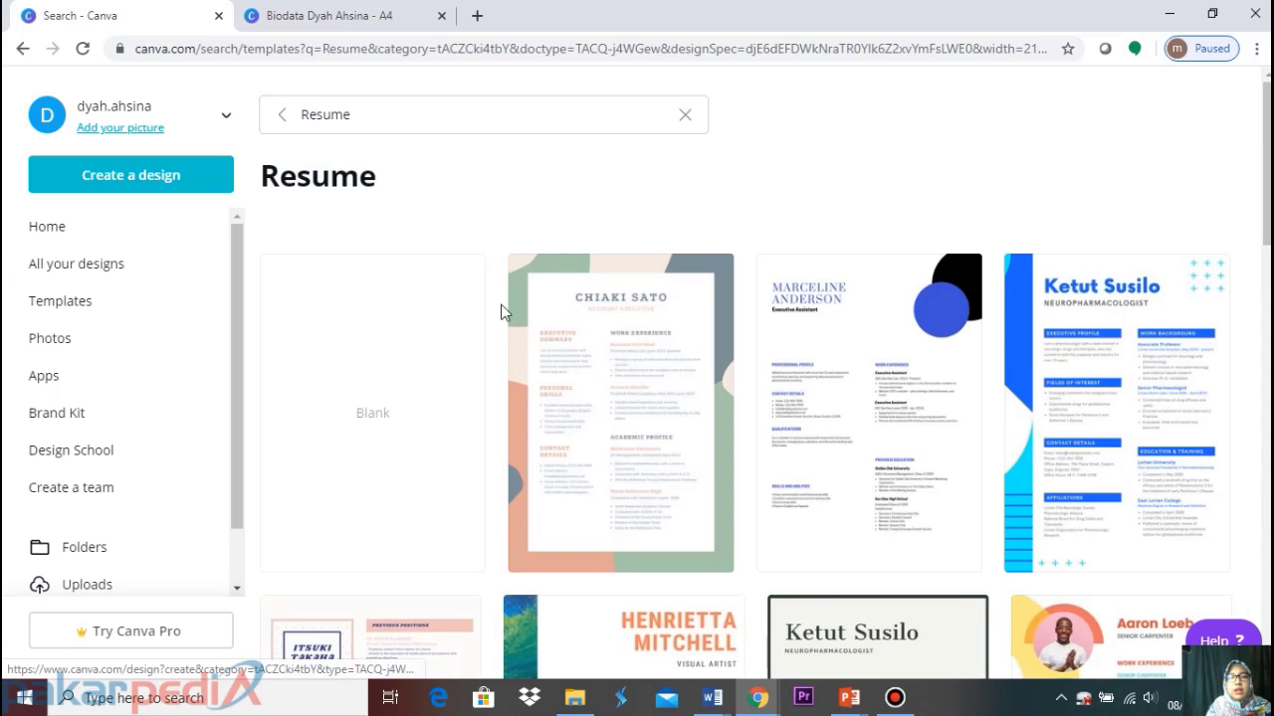
Browse the resume templates, glancing back at the Biodata design before returning to results
{"action": "scroll", "coordinate": [467, 307], "scroll_direction": "down", "scroll_amount": 7}
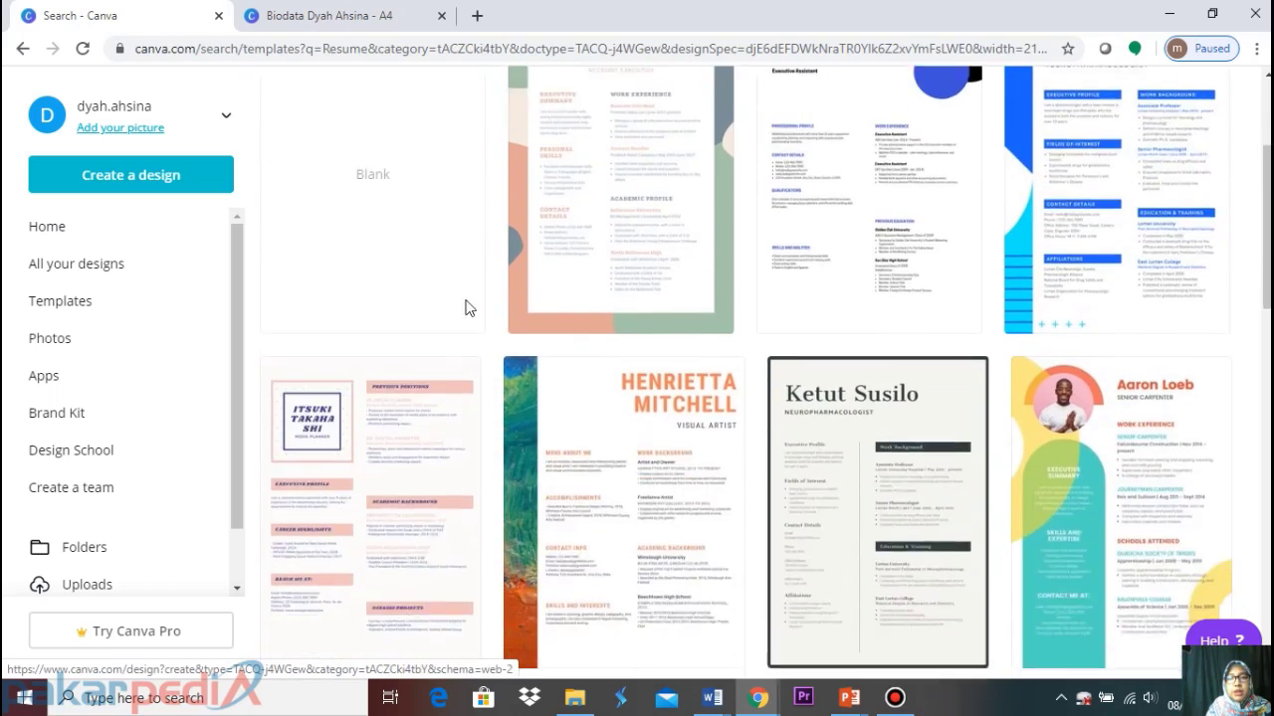
{"action": "scroll", "coordinate": [465, 316], "scroll_direction": "down", "scroll_amount": 9}
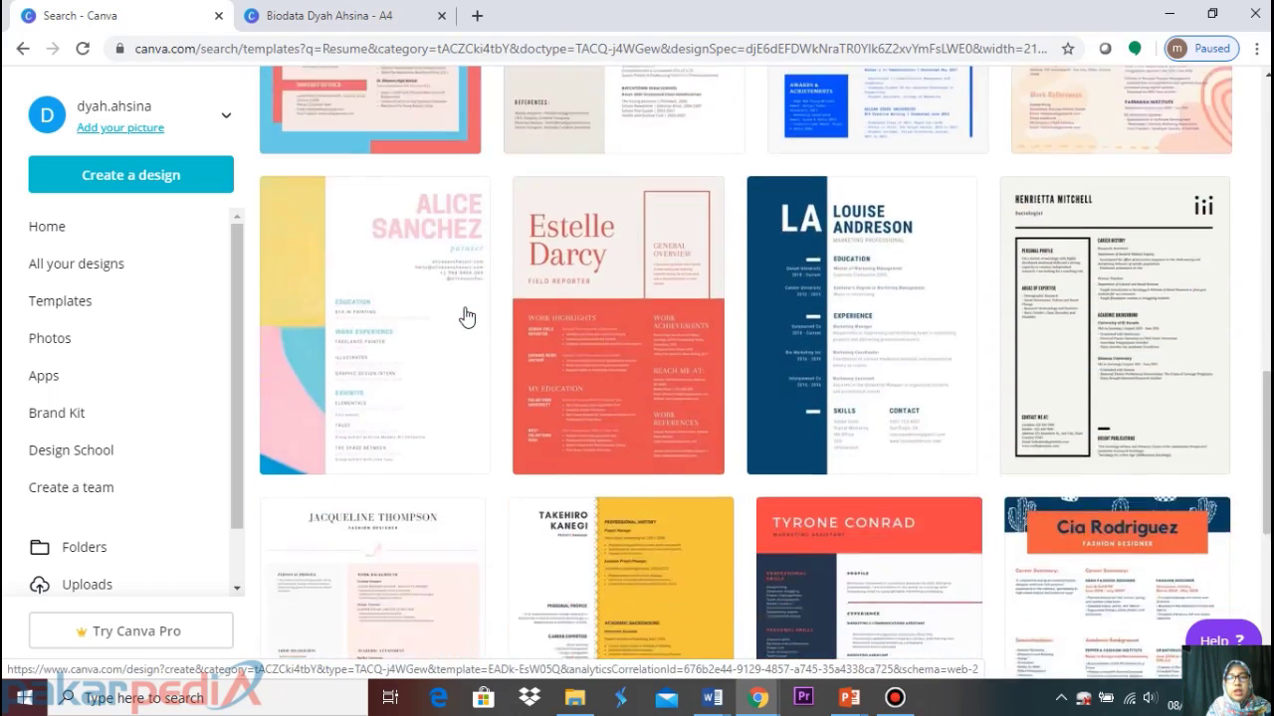
{"action": "scroll", "coordinate": [465, 317], "scroll_direction": "down", "scroll_amount": 11}
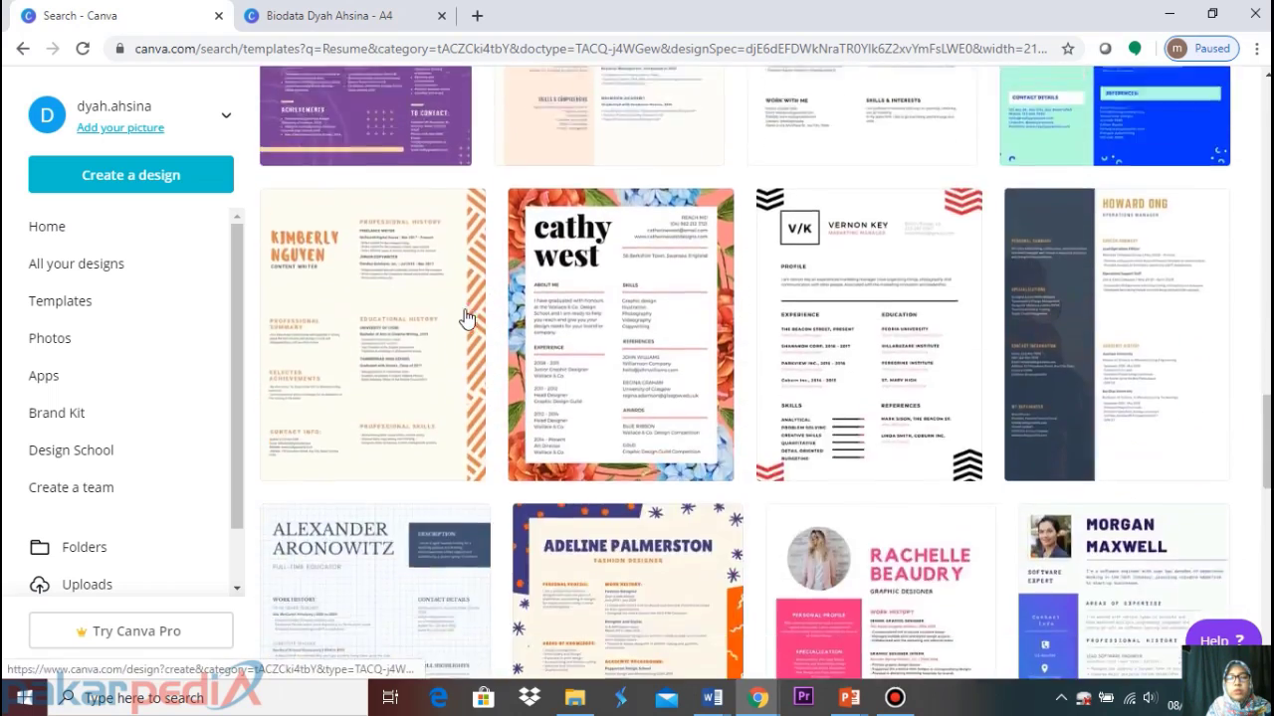
{"action": "scroll", "coordinate": [465, 321], "scroll_direction": "down", "scroll_amount": 9}
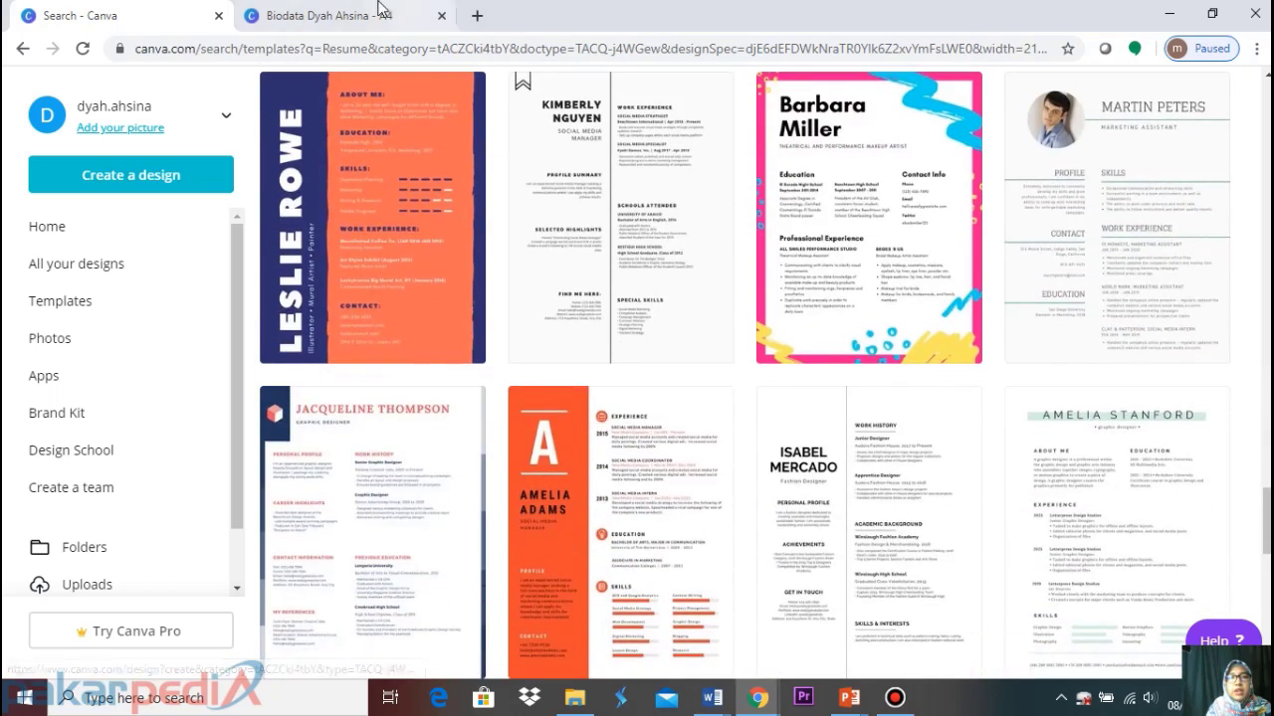
{"action": "left_click", "coordinate": [353, 15]}
{"action": "scroll", "coordinate": [731, 313], "scroll_direction": "down", "scroll_amount": 3}
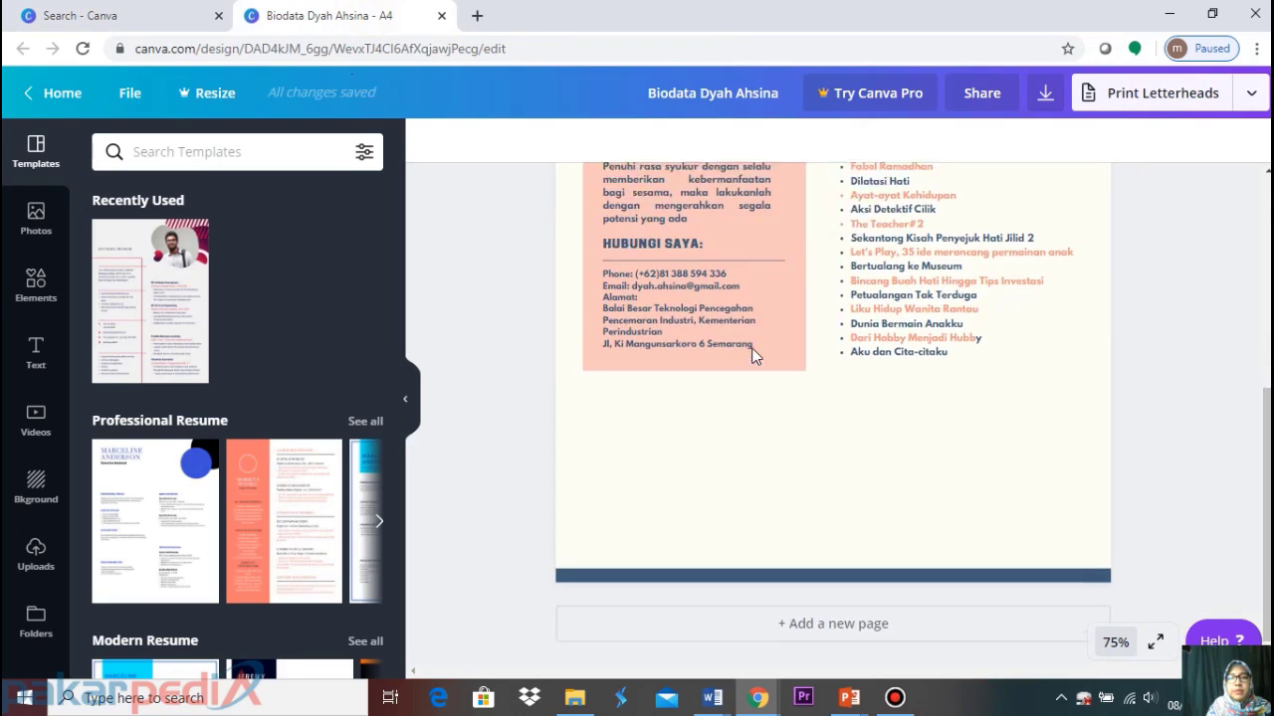
{"action": "scroll", "coordinate": [753, 356], "scroll_direction": "up", "scroll_amount": 4}
{"action": "left_click", "coordinate": [146, 18]}
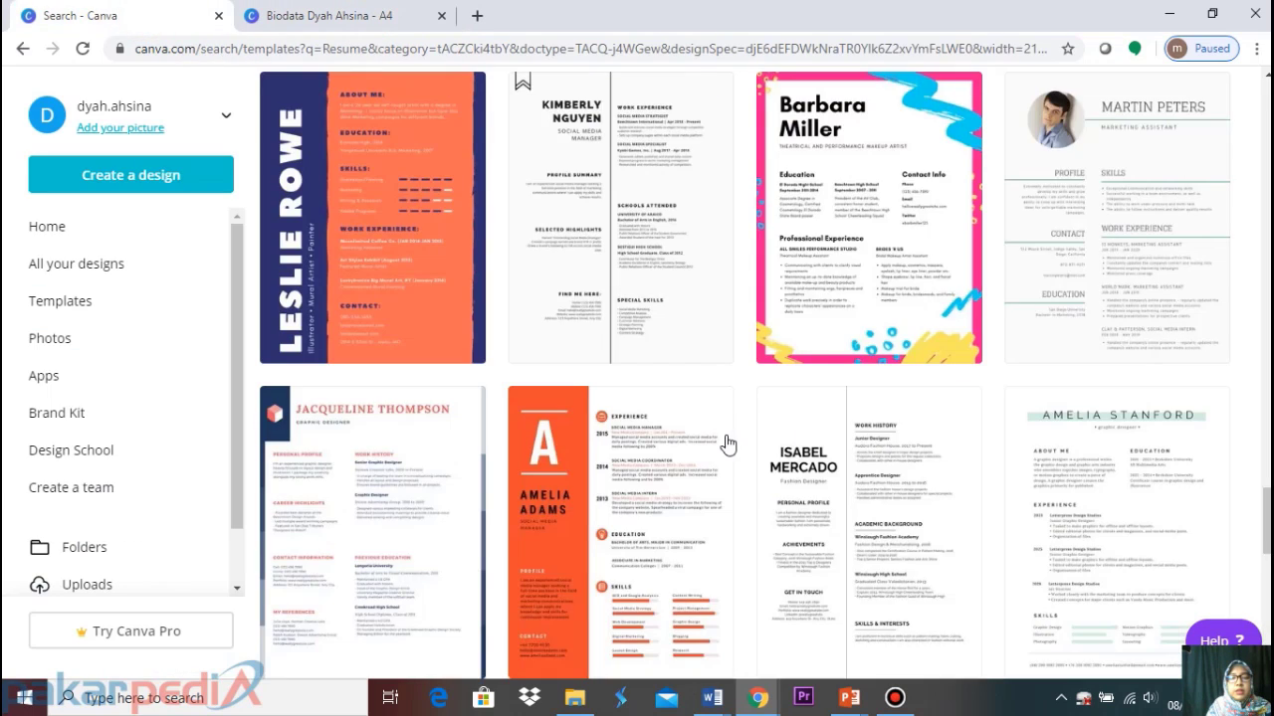
Scroll further and open the pink-and-blue Physicist Science resume template
{"action": "scroll", "coordinate": [691, 460], "scroll_direction": "down", "scroll_amount": 8}
{"action": "scroll", "coordinate": [684, 467], "scroll_direction": "down", "scroll_amount": 10}
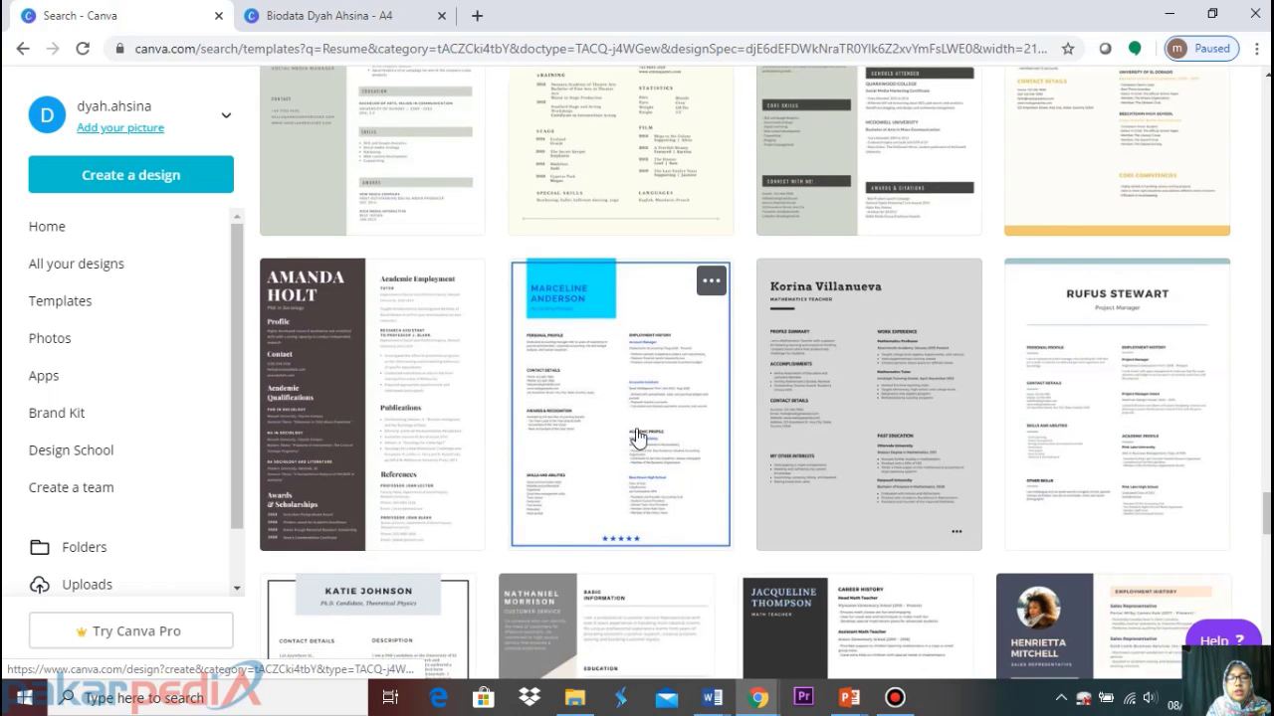
{"action": "scroll", "coordinate": [640, 432], "scroll_direction": "down", "scroll_amount": 8}
{"action": "scroll", "coordinate": [634, 425], "scroll_direction": "down", "scroll_amount": 2}
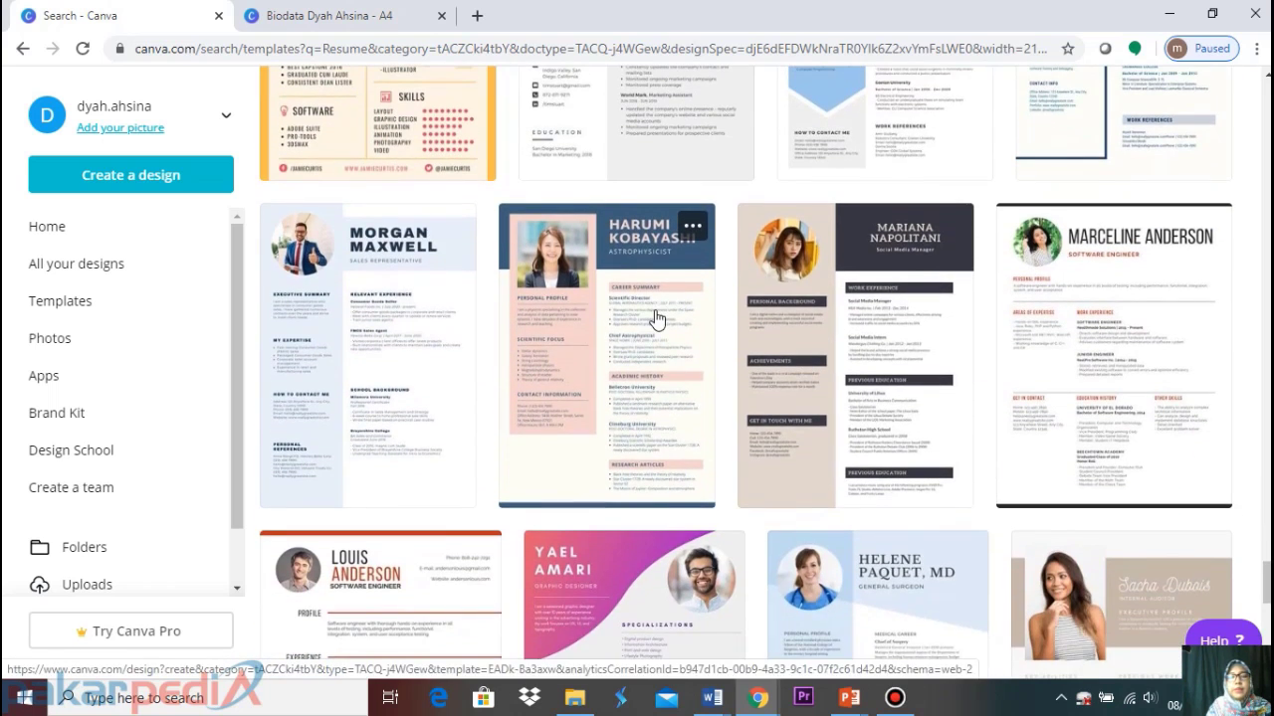
{"action": "left_click", "coordinate": [655, 319]}
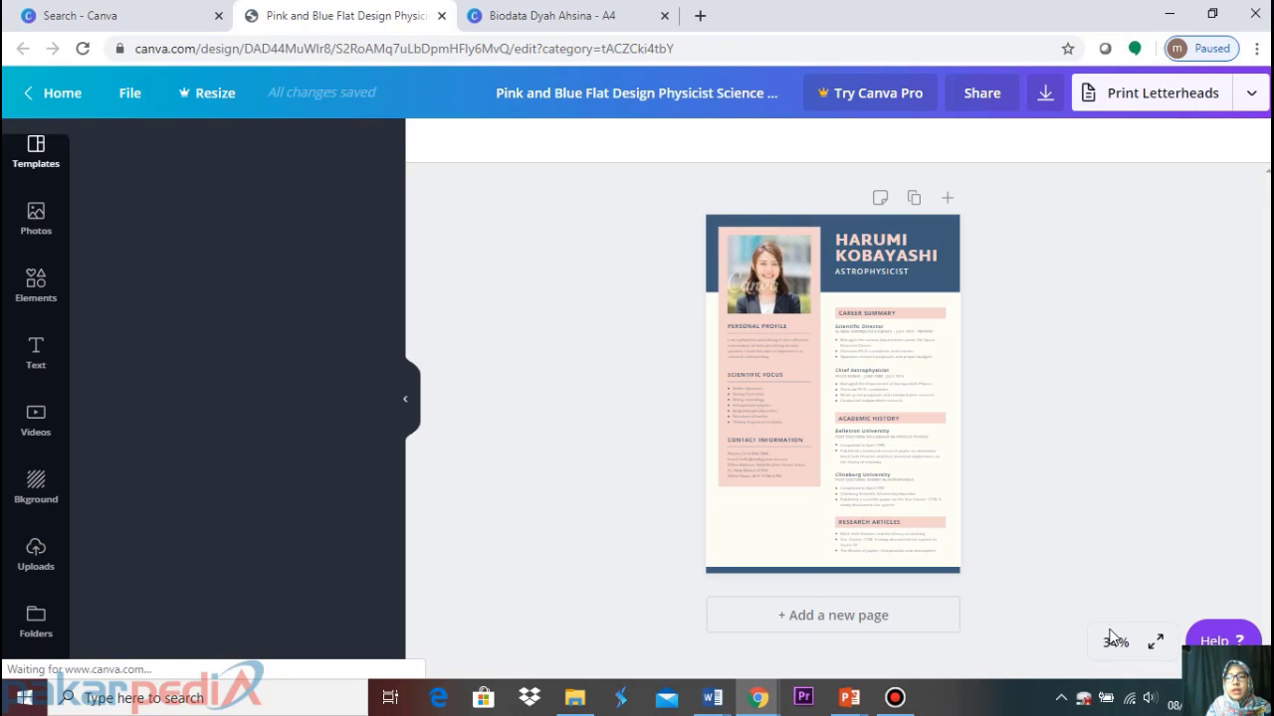
View the template at 50% zoom and compare it with the Biodata design
{"action": "left_click", "coordinate": [1114, 642]}
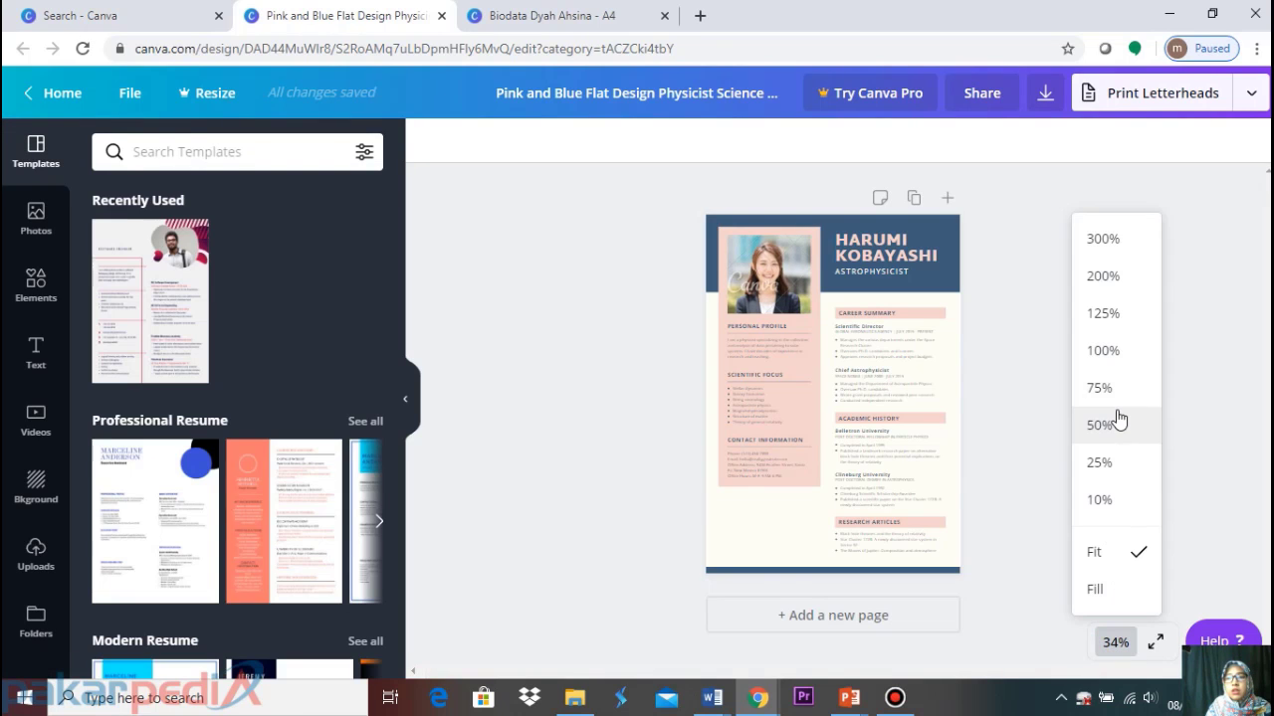
{"action": "left_click", "coordinate": [1100, 425]}
{"action": "scroll", "coordinate": [966, 411], "scroll_direction": "up", "scroll_amount": 1}
{"action": "scroll", "coordinate": [962, 418], "scroll_direction": "down", "scroll_amount": 1}
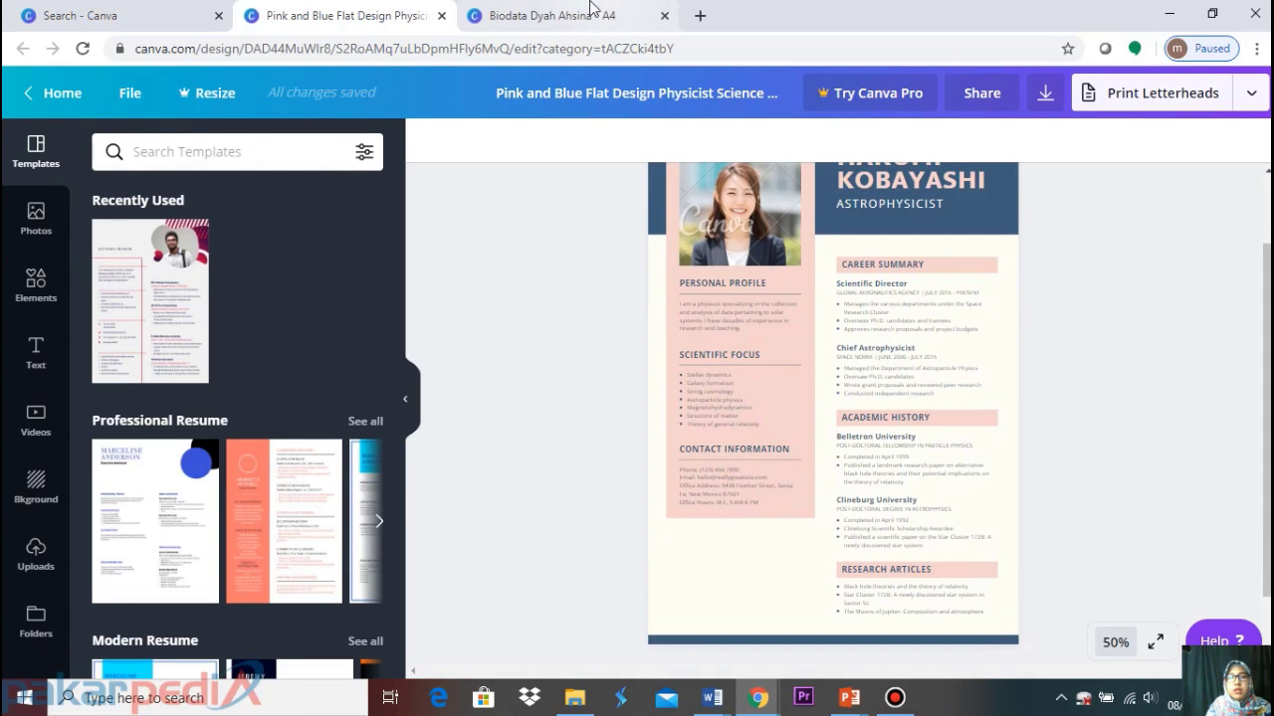
{"action": "left_click", "coordinate": [592, 8]}
{"action": "scroll", "coordinate": [983, 358], "scroll_direction": "down", "scroll_amount": 5}
{"action": "scroll", "coordinate": [985, 298], "scroll_direction": "up", "scroll_amount": 5}
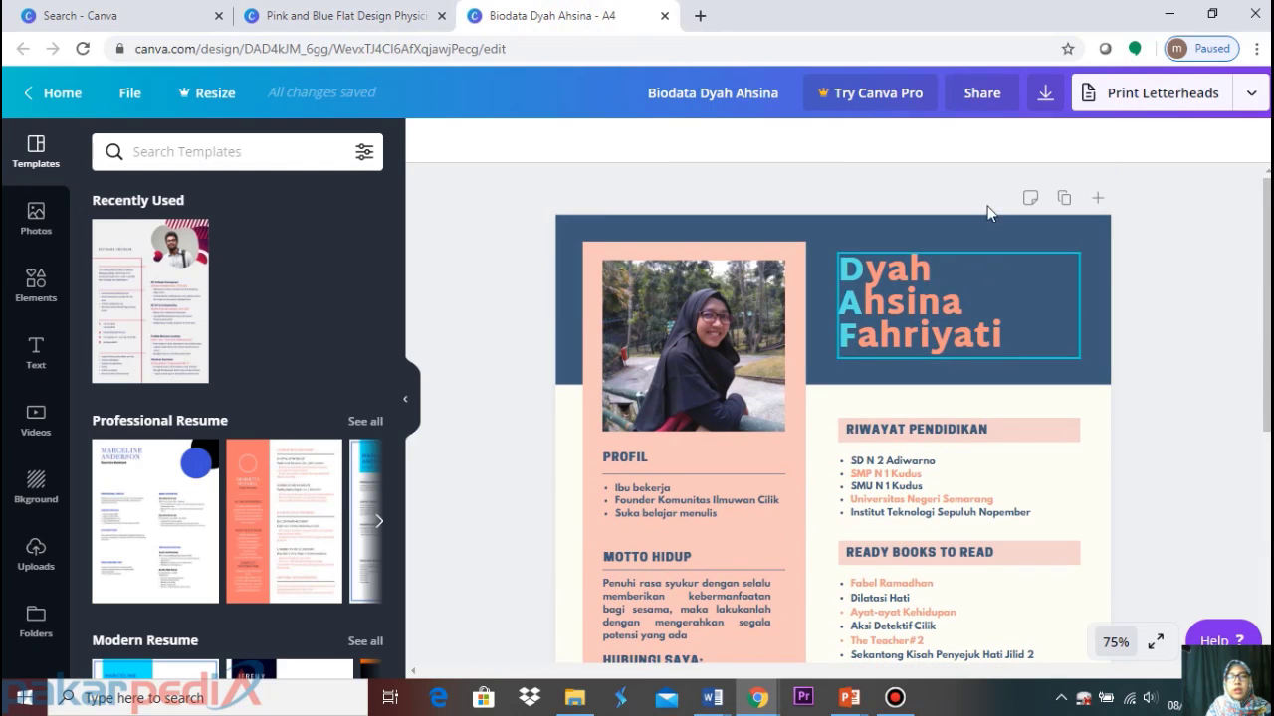
{"action": "left_click", "coordinate": [364, 10]}
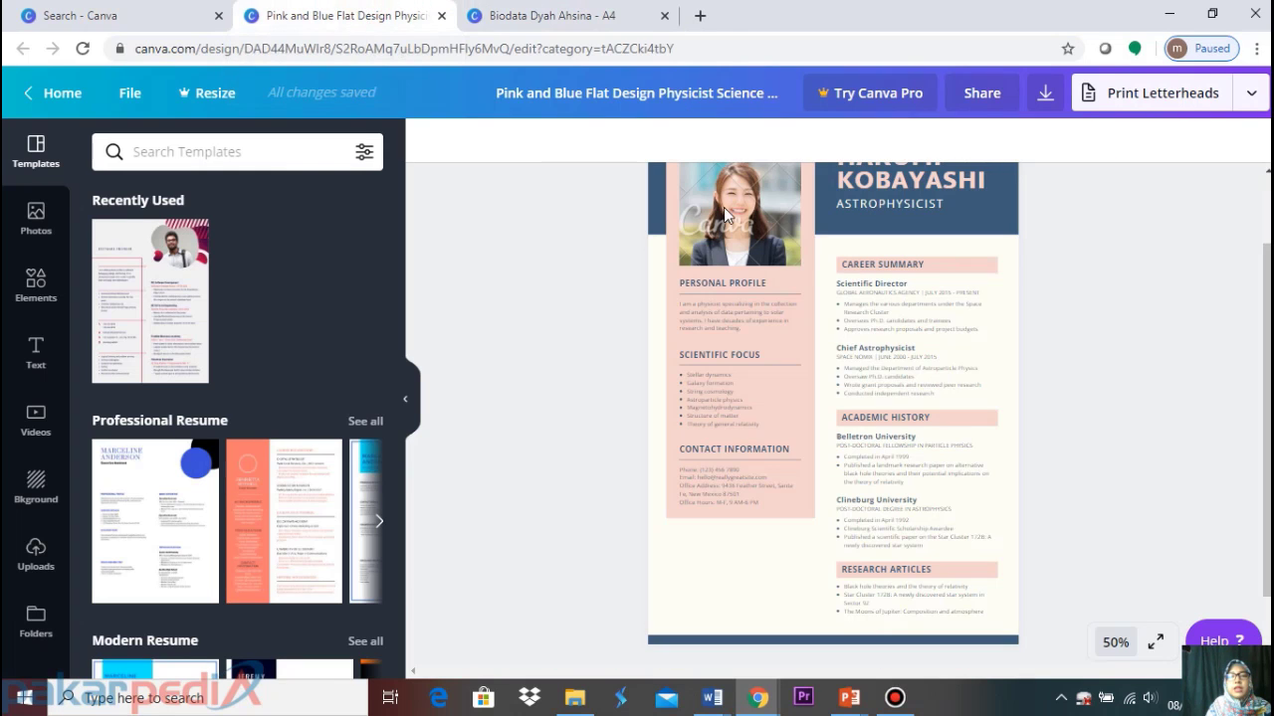
{"action": "scroll", "coordinate": [866, 361], "scroll_direction": "up", "scroll_amount": 1}
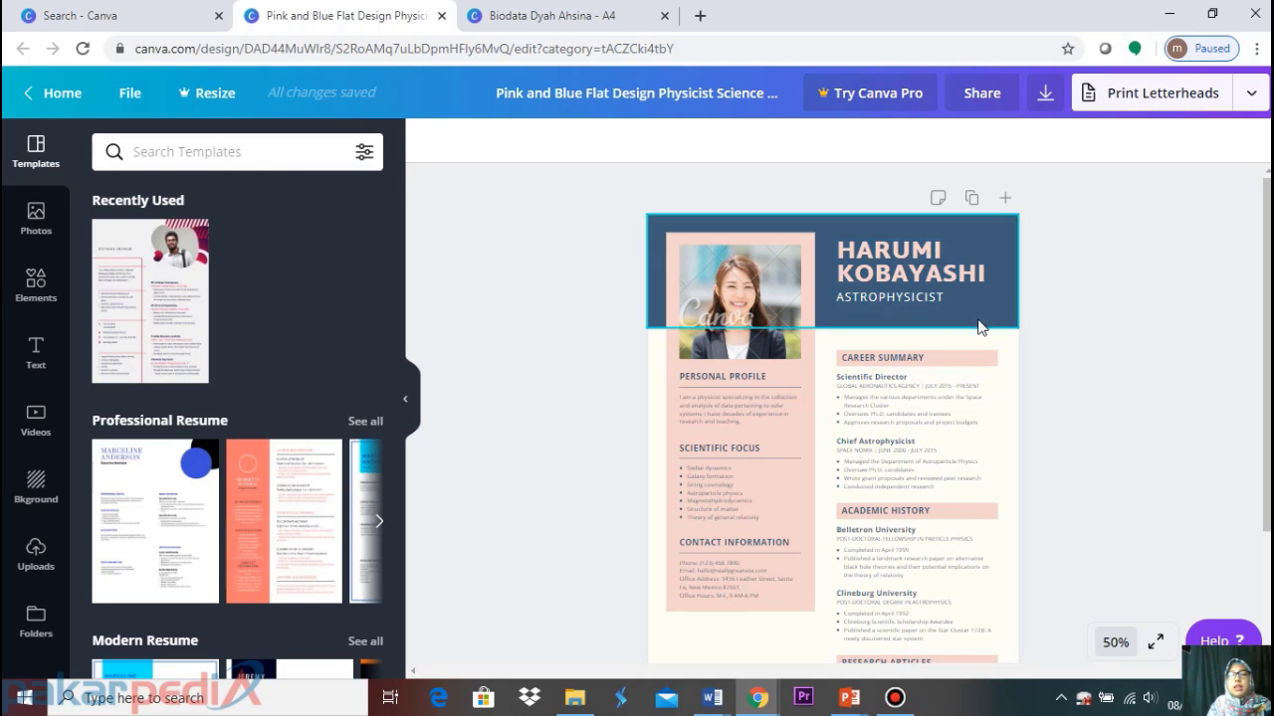
Ungroup the name heading, then try moving the ASTROPHYSICIST title and undo twice
{"action": "left_click", "coordinate": [934, 275]}
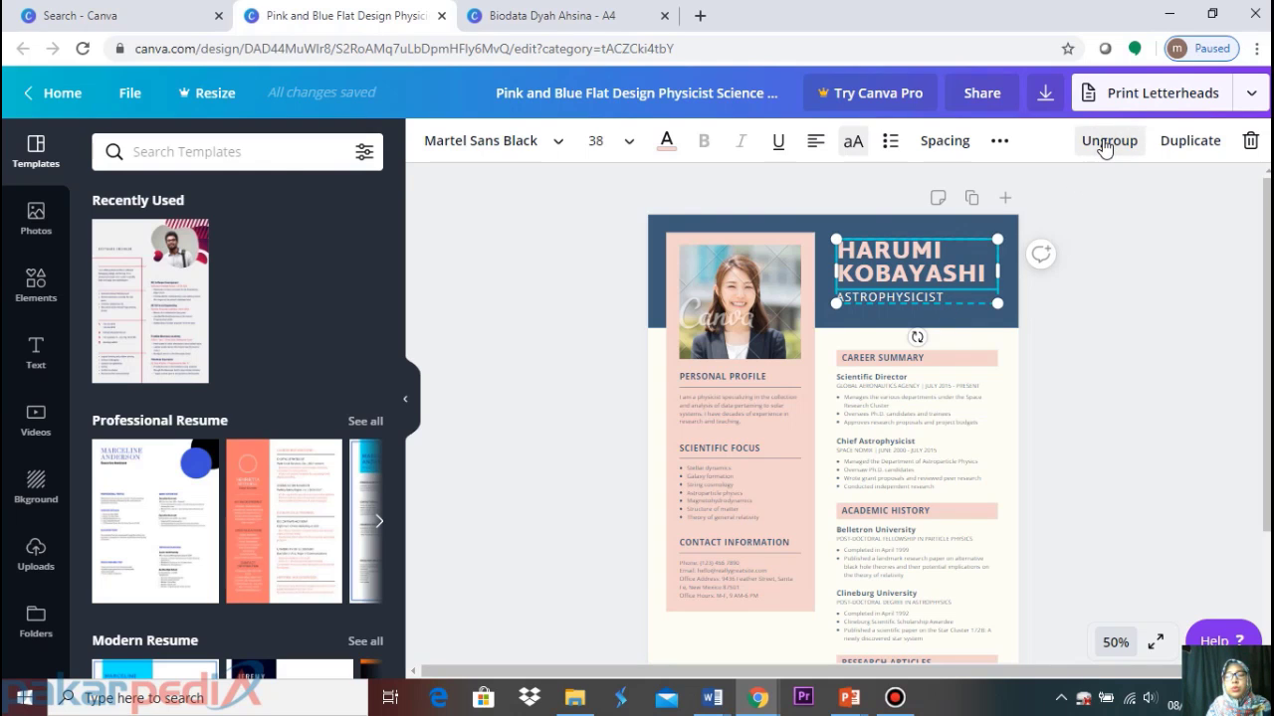
{"action": "left_click", "coordinate": [1105, 144]}
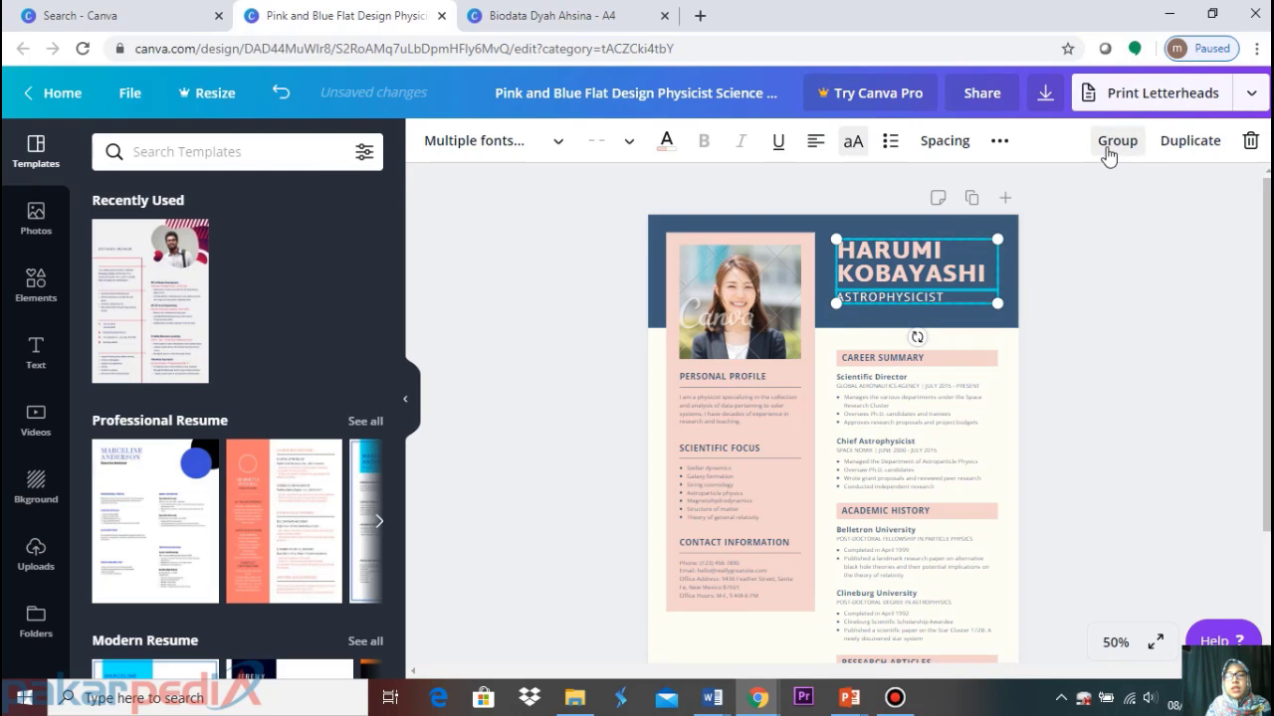
{"action": "left_click", "coordinate": [1125, 278]}
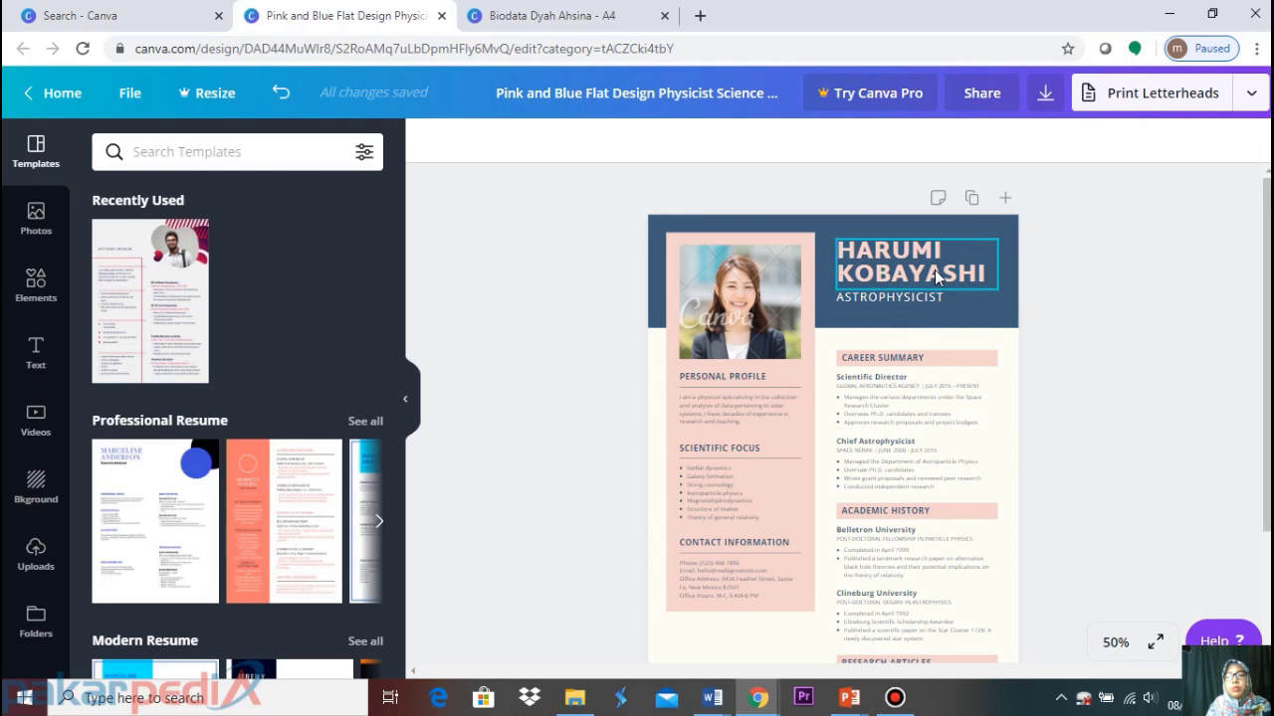
{"action": "left_click", "coordinate": [934, 270]}
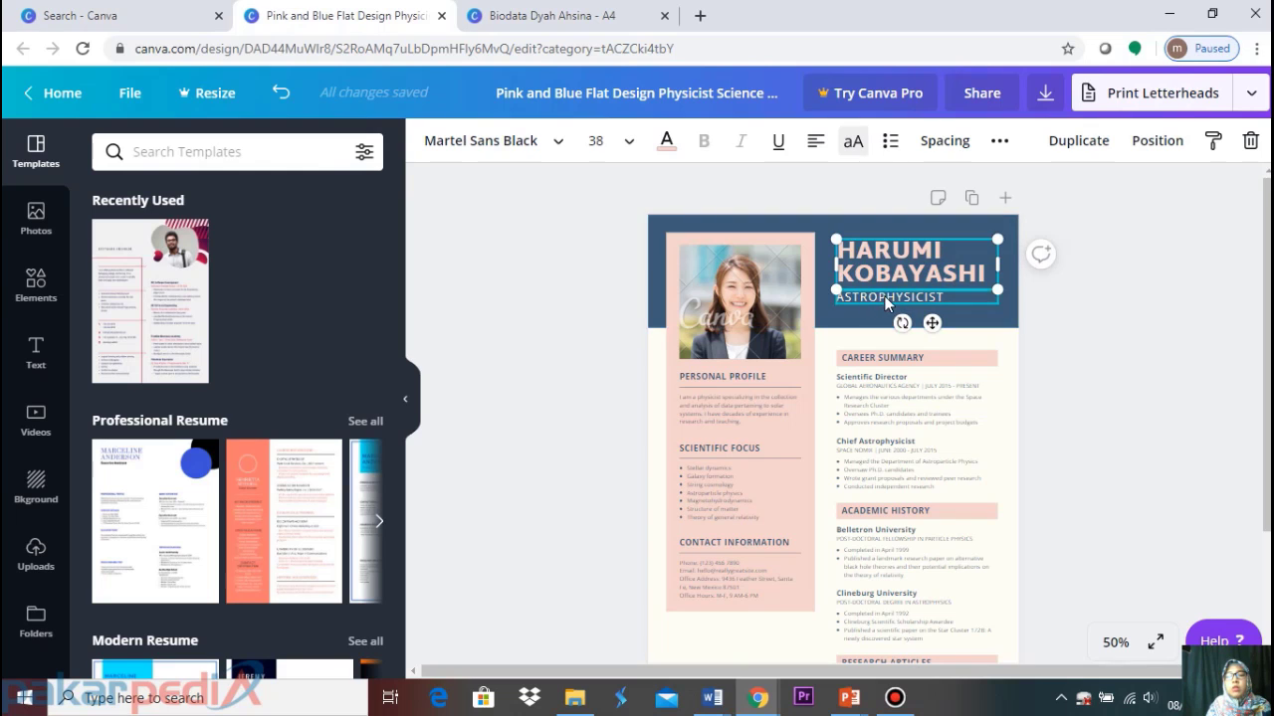
{"action": "left_click", "coordinate": [883, 299]}
{"action": "left_click_drag", "start_coordinate": [886, 303], "coordinate": [939, 292]}
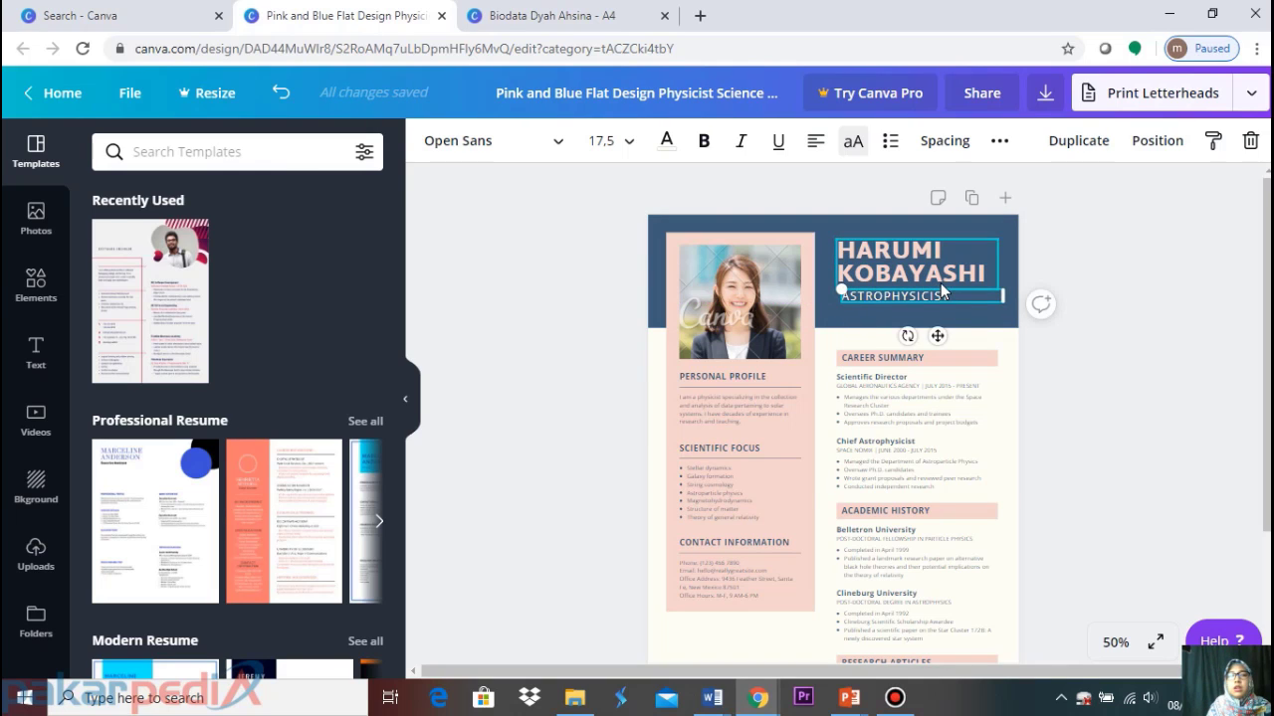
{"action": "left_click", "coordinate": [282, 93]}
{"action": "left_click", "coordinate": [285, 92]}
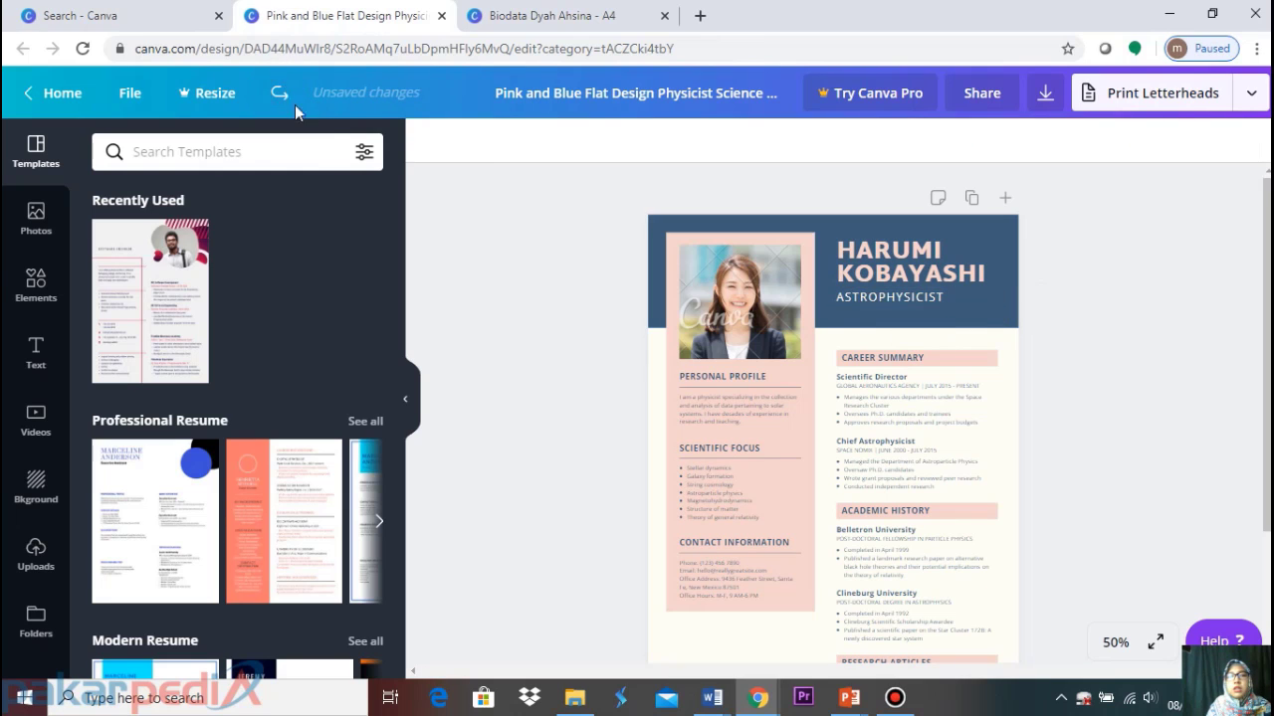
Nudge the name group up, ungroup it, and select the ASTROPHYSICIST title on its own
{"action": "left_click", "coordinate": [874, 252]}
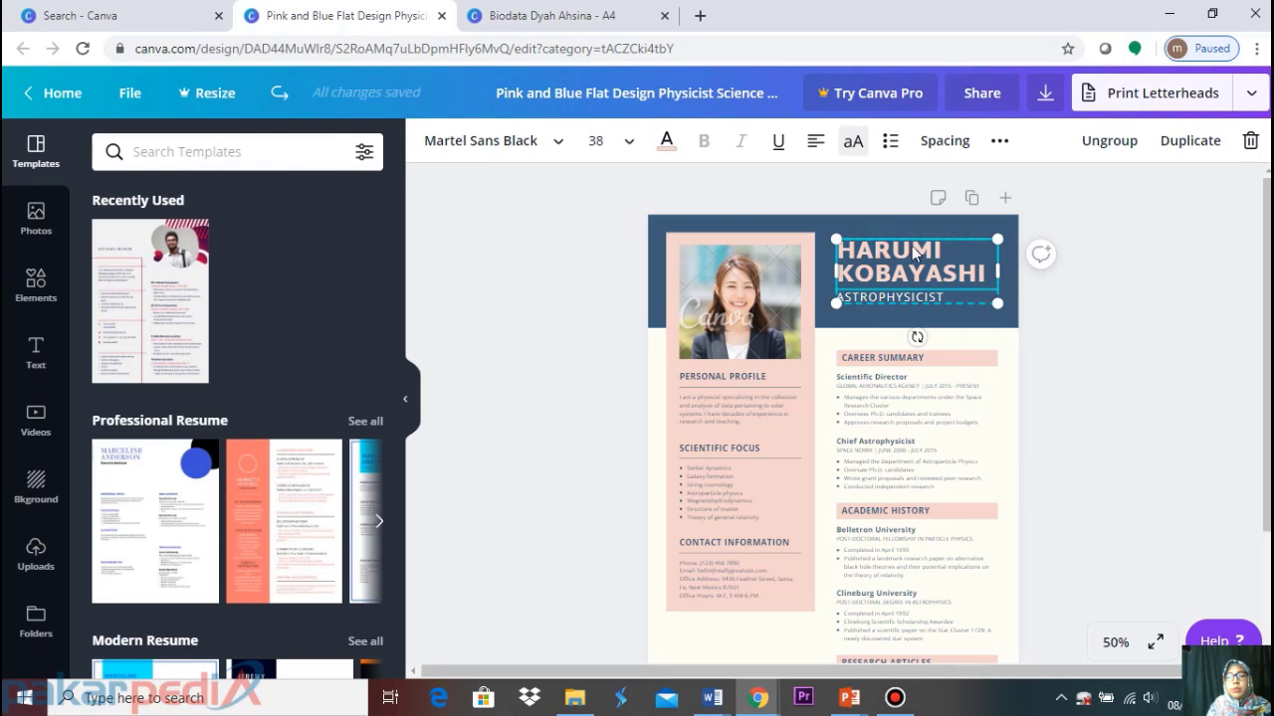
{"action": "mouse_move", "coordinate": [911, 296]}
{"action": "left_mouse_down"}
{"action": "mouse_move", "coordinate": [909, 314]}
{"action": "mouse_move", "coordinate": [908, 279]}
{"action": "left_mouse_up"}
{"action": "left_click", "coordinate": [1116, 148]}
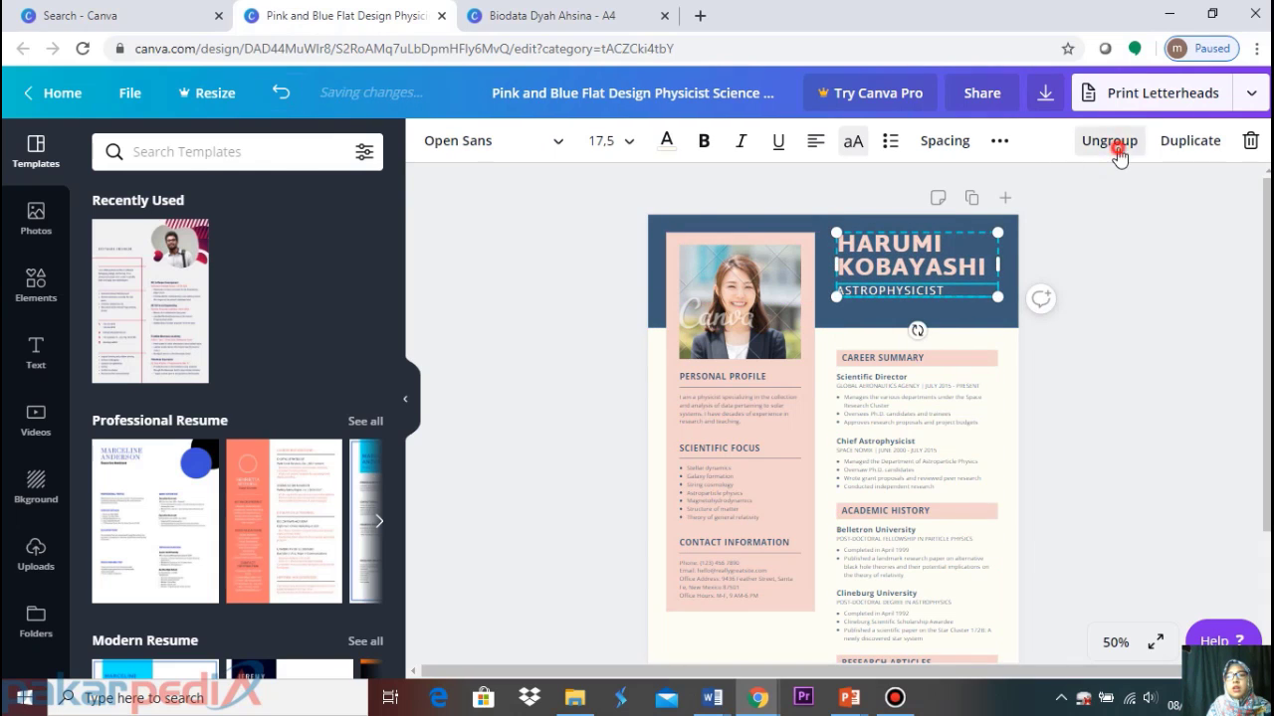
{"action": "left_click", "coordinate": [1168, 269]}
{"action": "left_click", "coordinate": [906, 294]}
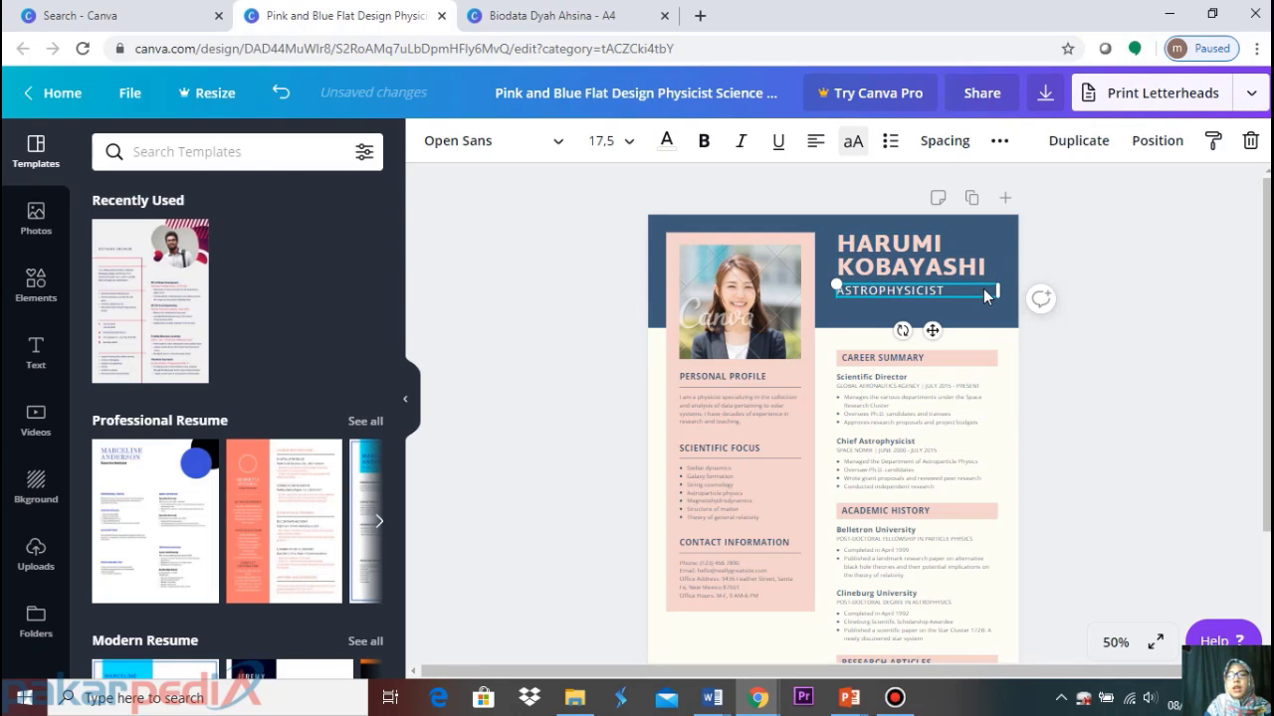
Delete the ASTROPHYSICIST title and erase the template name HARUMI KOBAYASHI from the heading
{"action": "key", "text": "Delete"}
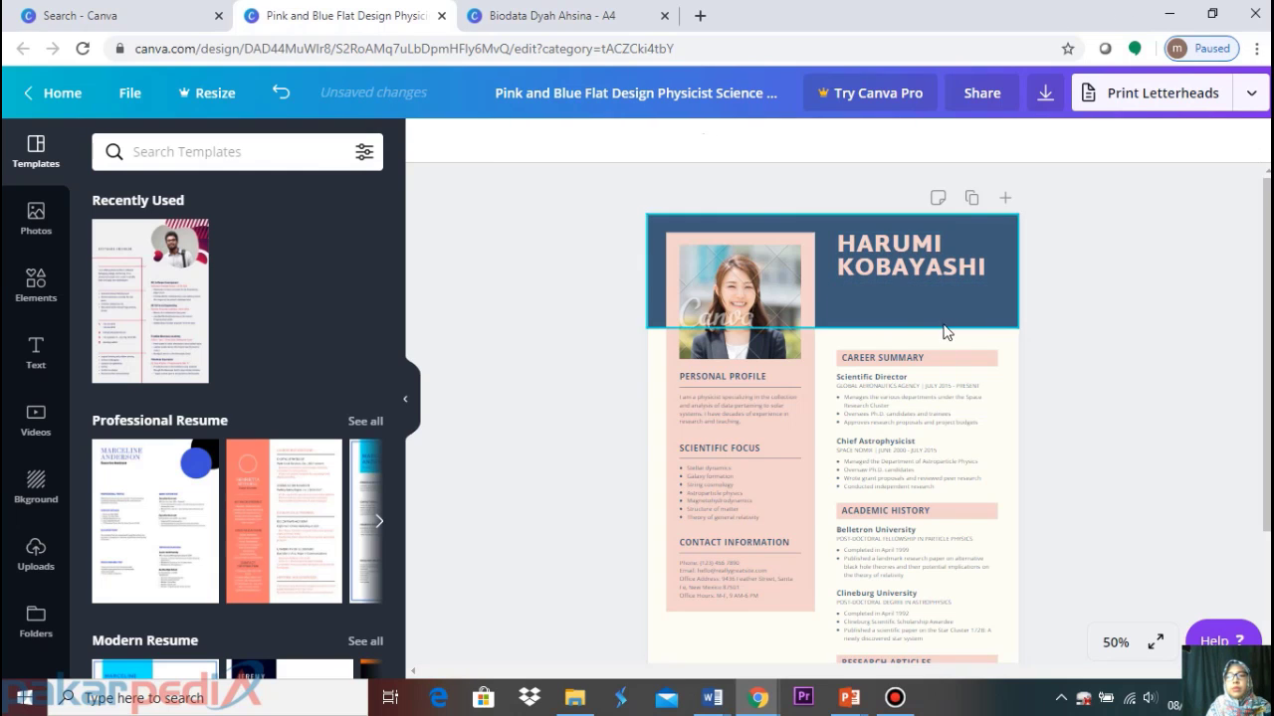
{"action": "left_click", "coordinate": [933, 261]}
{"action": "left_click", "coordinate": [1057, 250]}
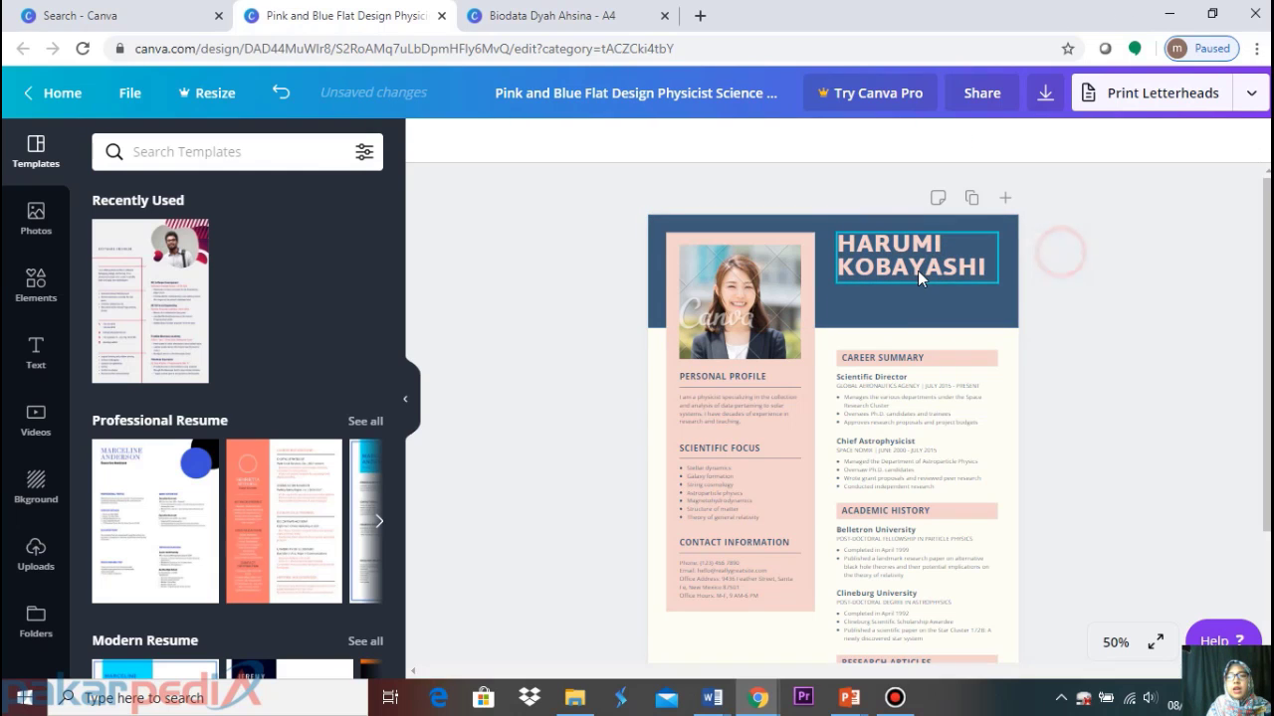
{"action": "left_click", "coordinate": [917, 270]}
{"action": "double_click", "coordinate": [985, 270]}
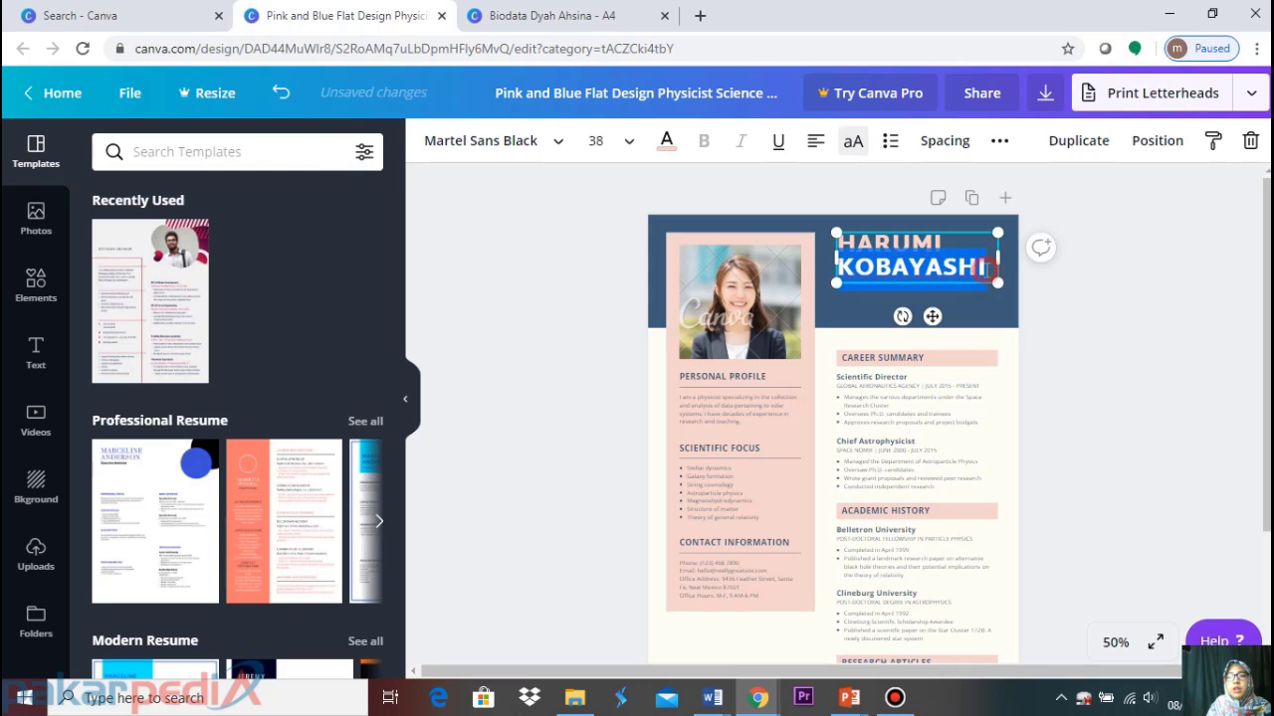
{"action": "key", "text": "BackSpace"}
{"action": "key", "text": "BackSpace"}
{"action": "key", "text": "BackSpace"}
{"action": "key", "text": "BackSpace"}
{"action": "key", "text": "BackSpace"}
{"action": "key", "text": "BackSpace"}
{"action": "key", "text": "BackSpace"}
{"action": "key", "text": "BackSpace"}
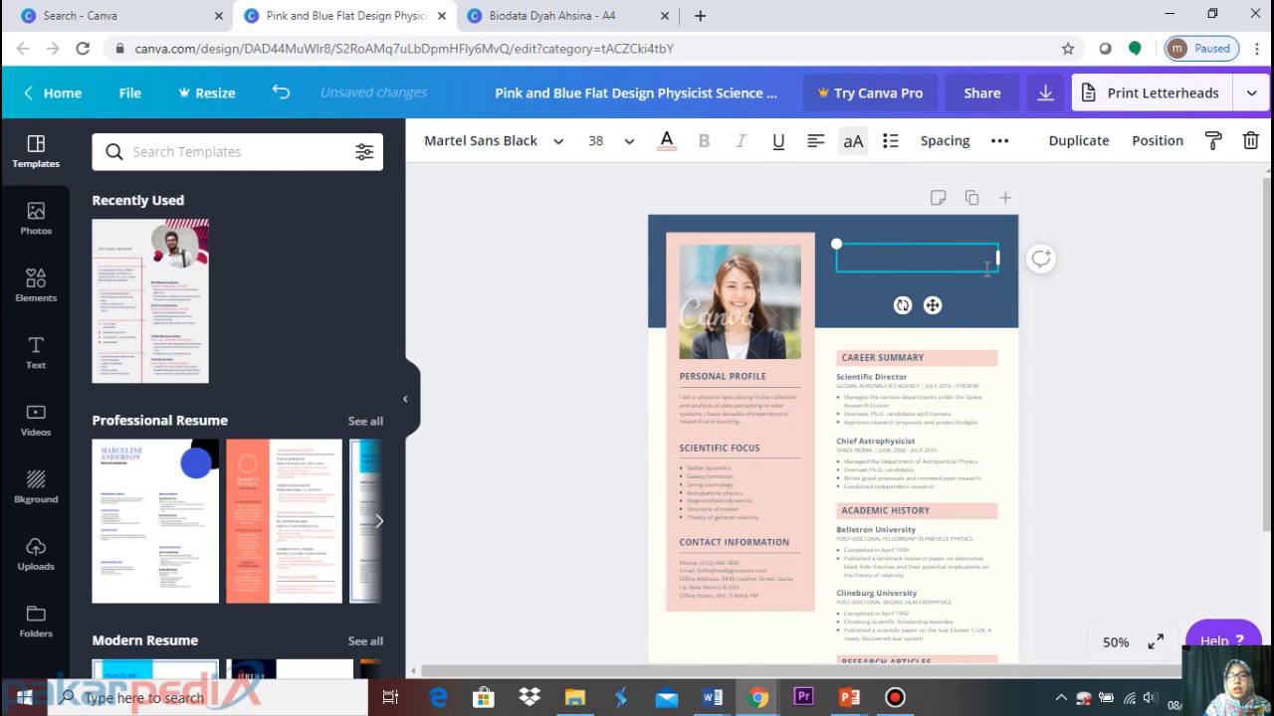
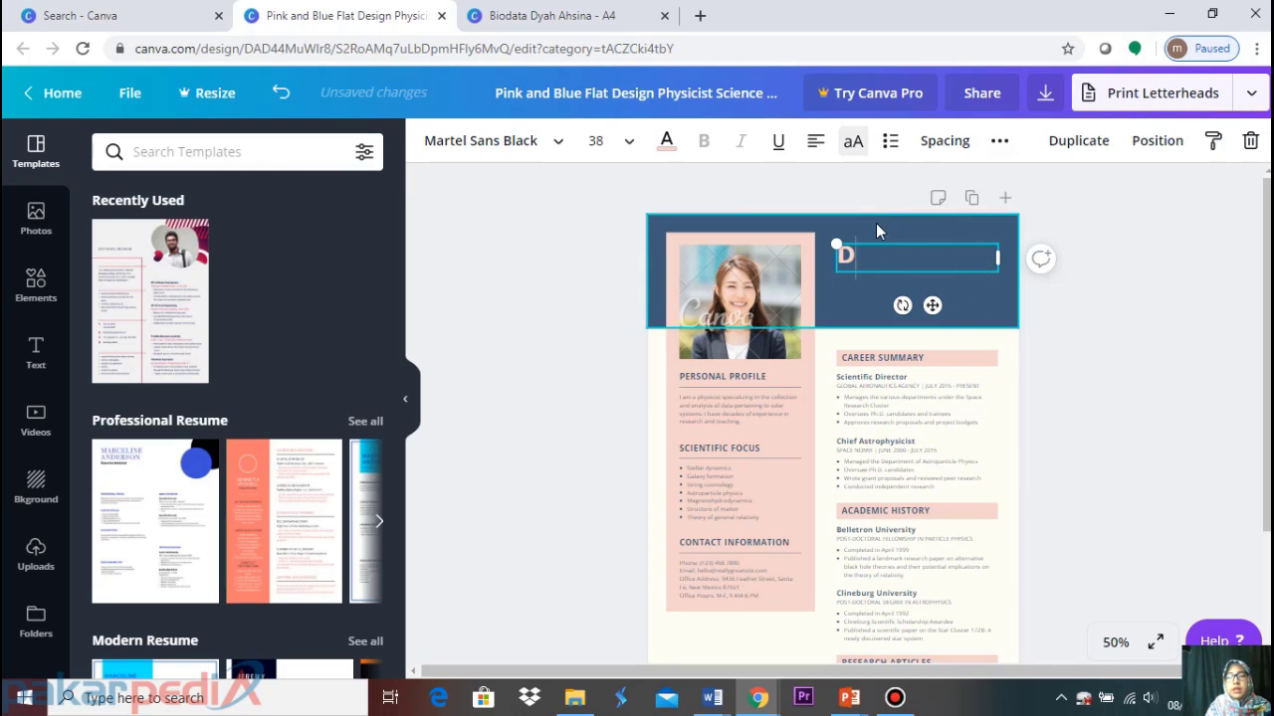
Turn off uppercase and enter the CV owner's full name in normal capitalisation
{"action": "left_click", "coordinate": [853, 147]}
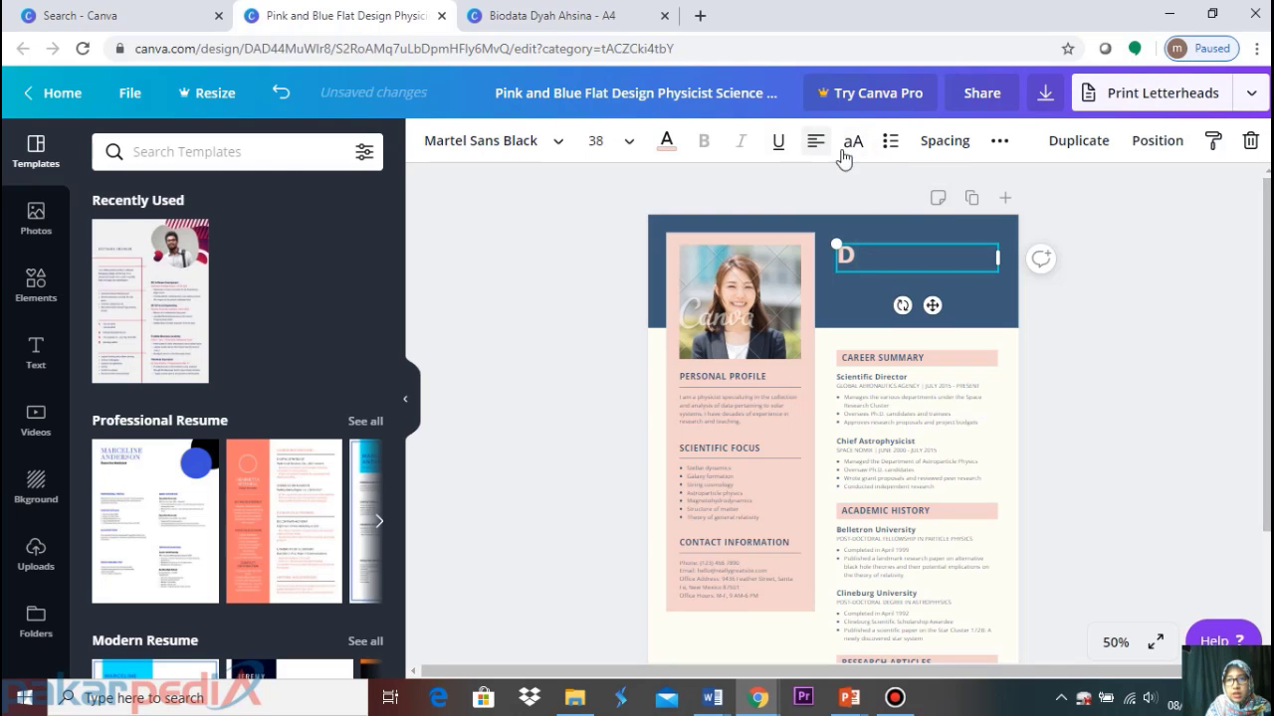
{"action": "left_click", "coordinate": [853, 142]}
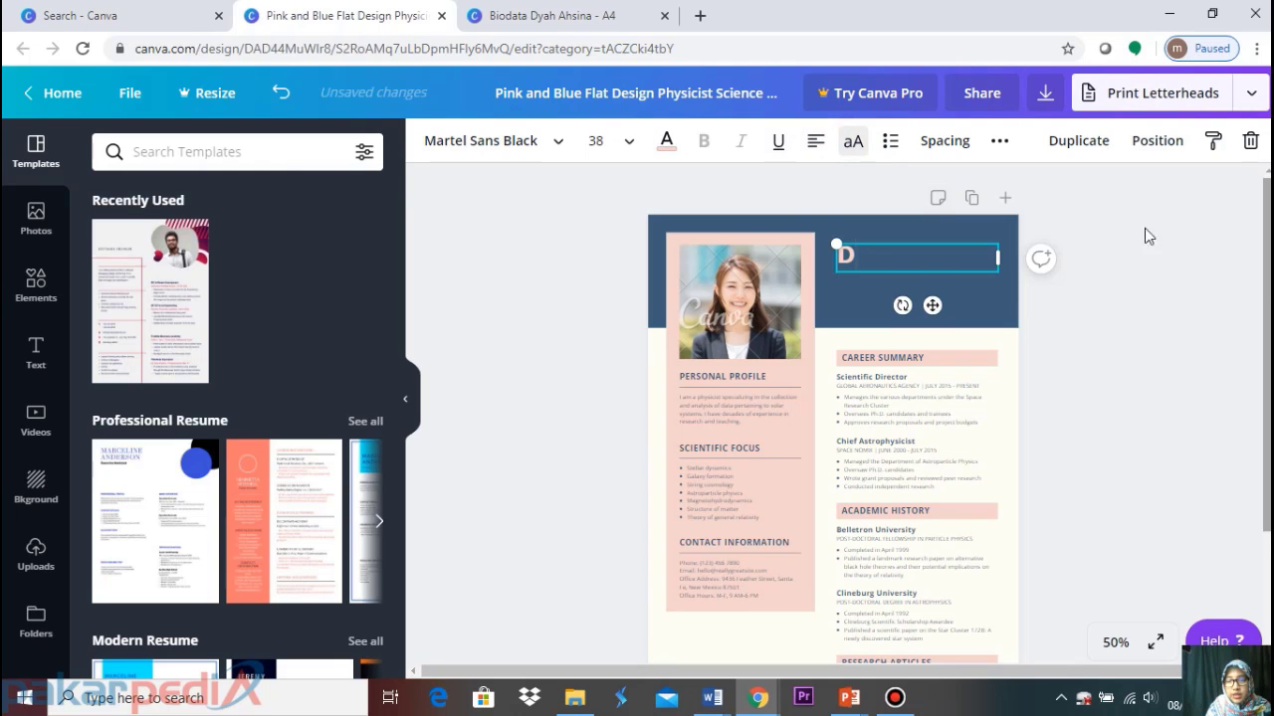
{"action": "left_click", "coordinate": [858, 146]}
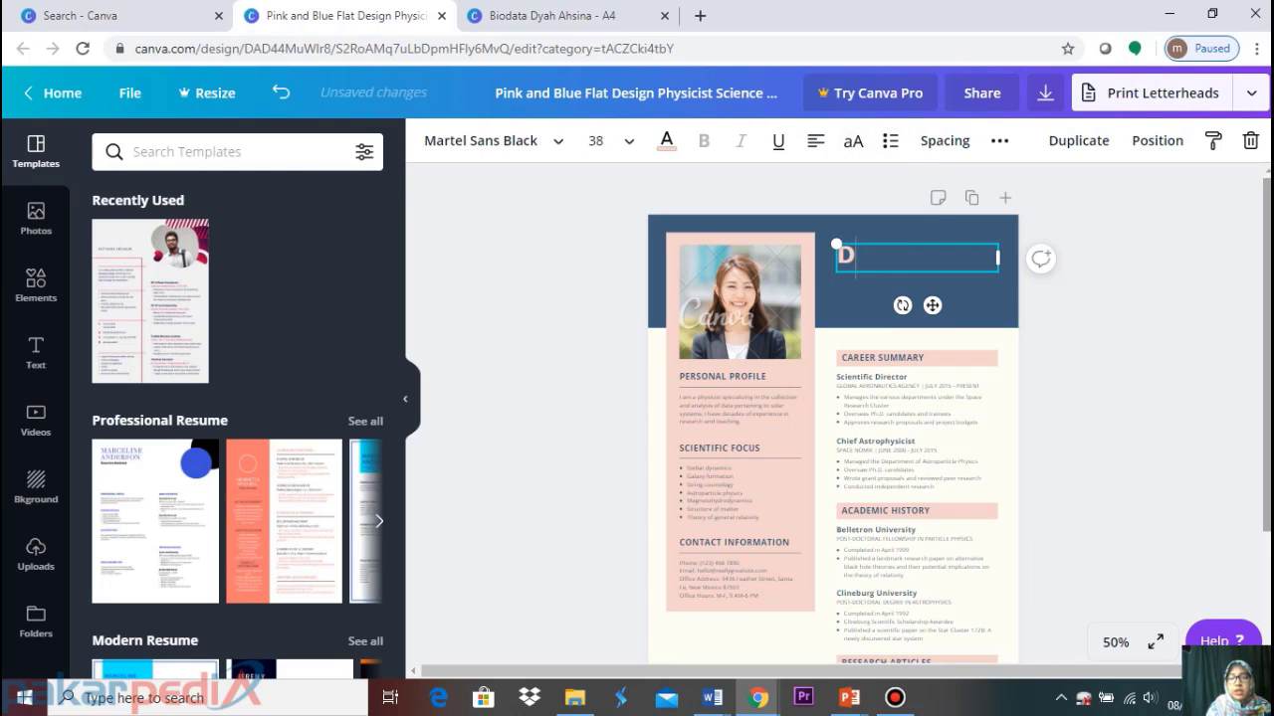
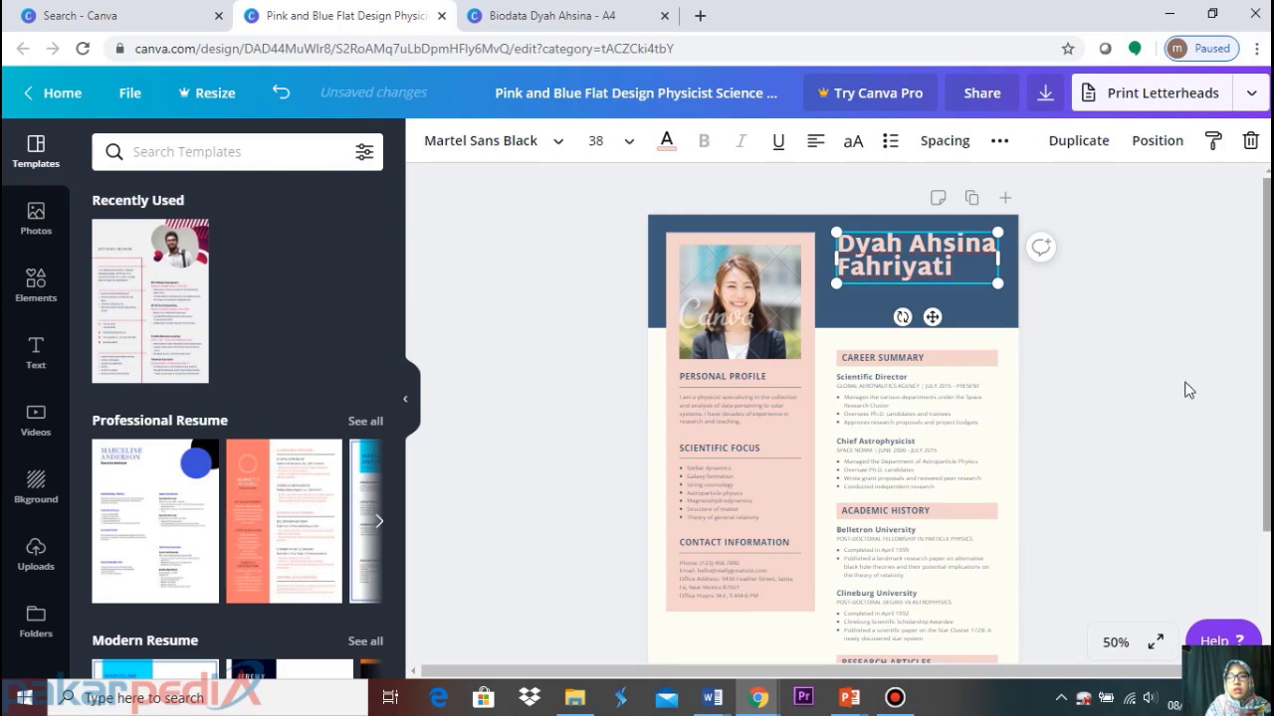
{"action": "left_click", "coordinate": [1136, 279]}
{"action": "left_click", "coordinate": [928, 269]}
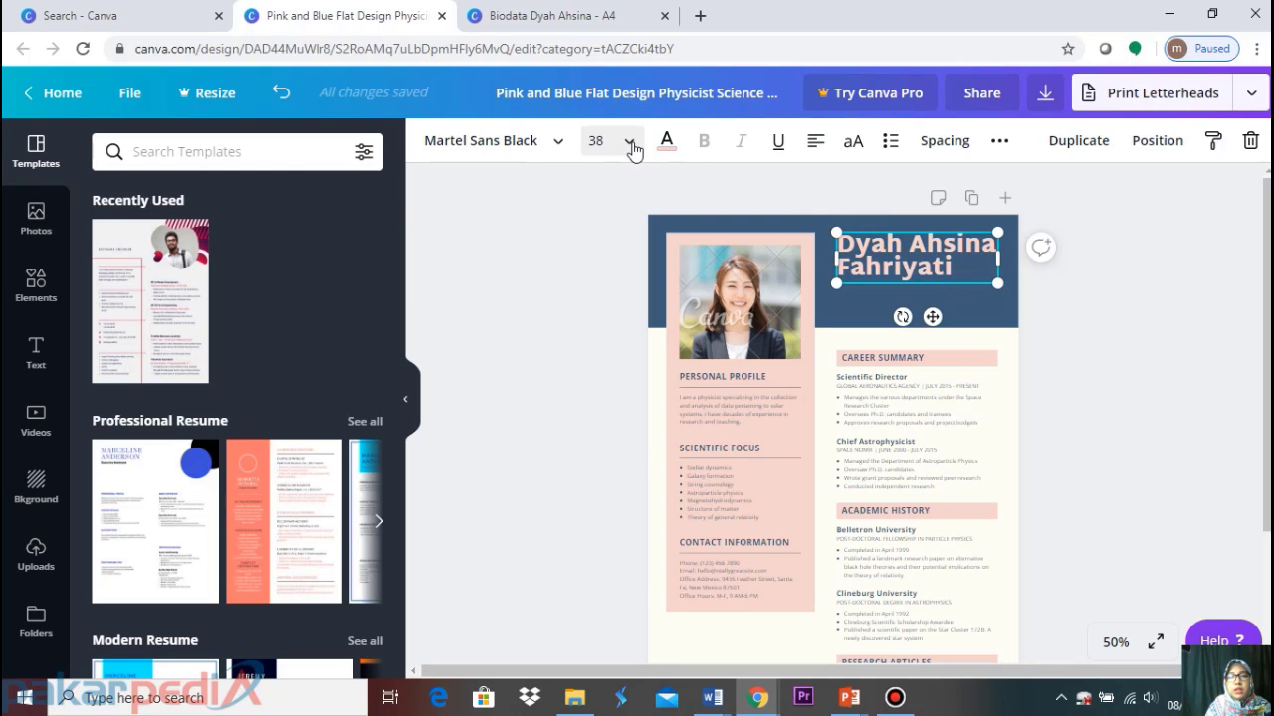
Nudge the name heading slightly down and set its font size to 41
{"action": "left_click", "coordinate": [630, 145]}
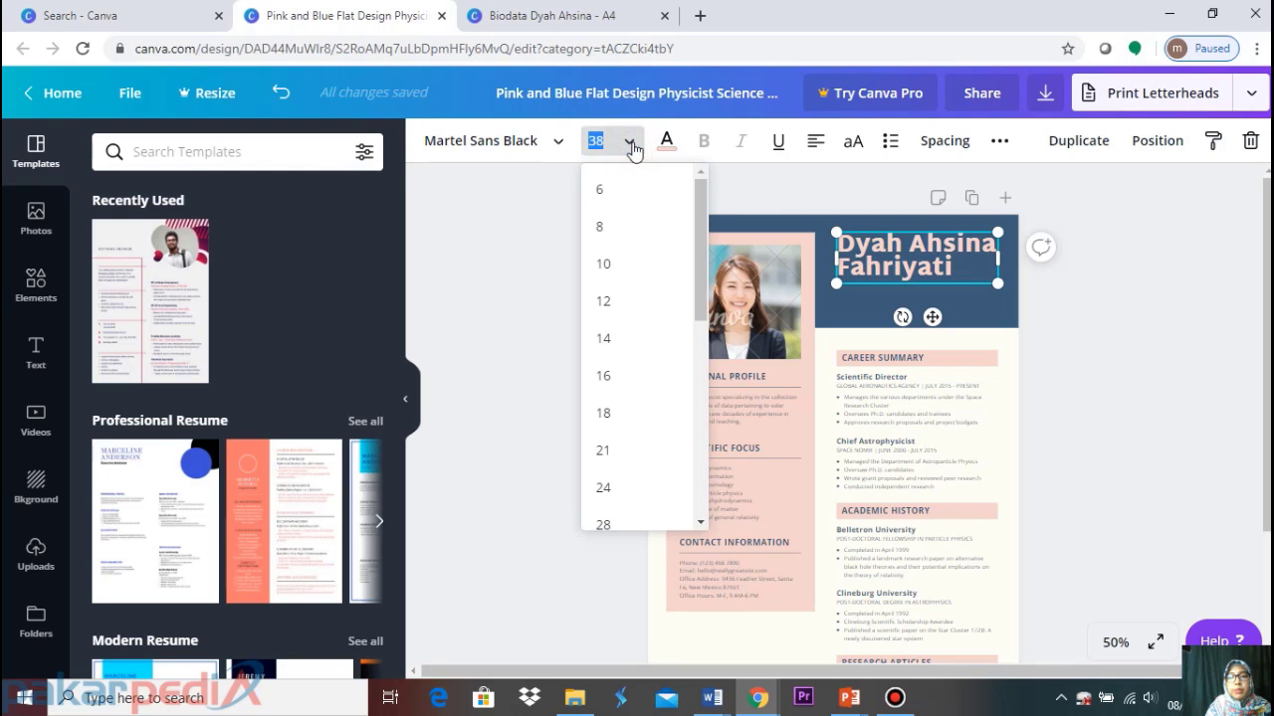
{"action": "left_click_drag", "start_coordinate": [702, 277], "coordinate": [682, 369]}
{"action": "left_click", "coordinate": [637, 402]}
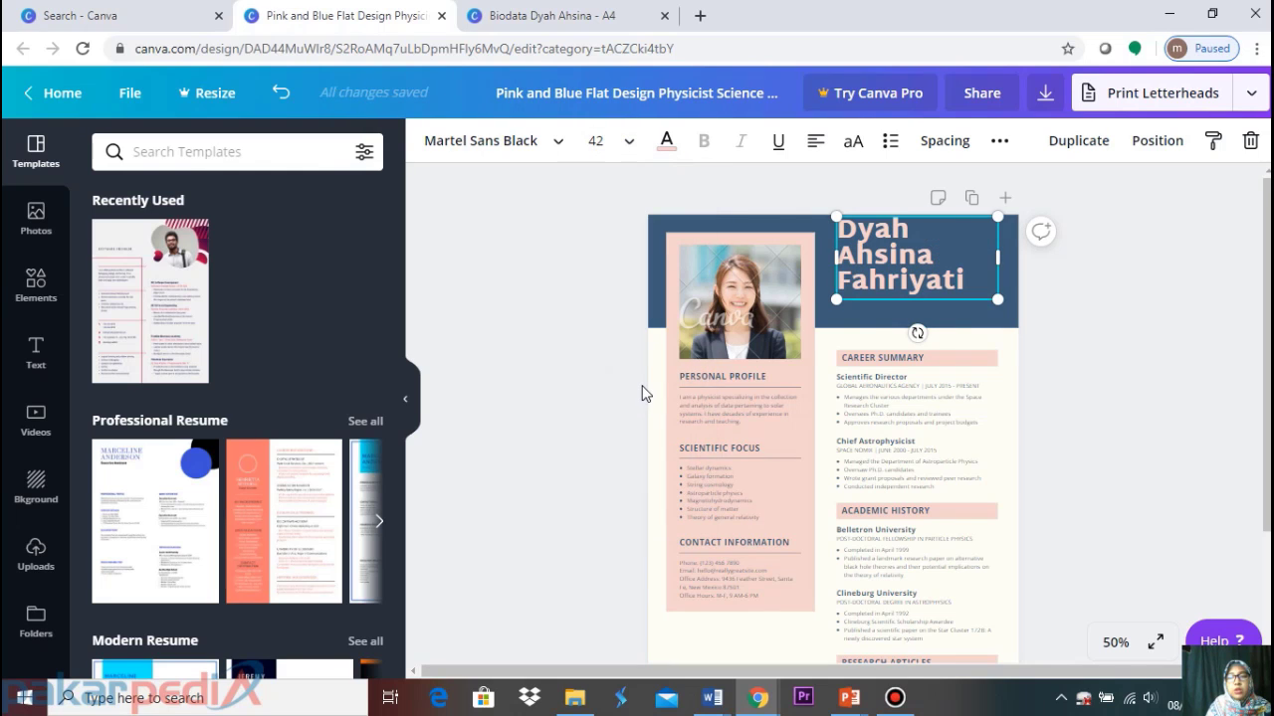
{"action": "left_click_drag", "start_coordinate": [887, 277], "coordinate": [886, 282]}
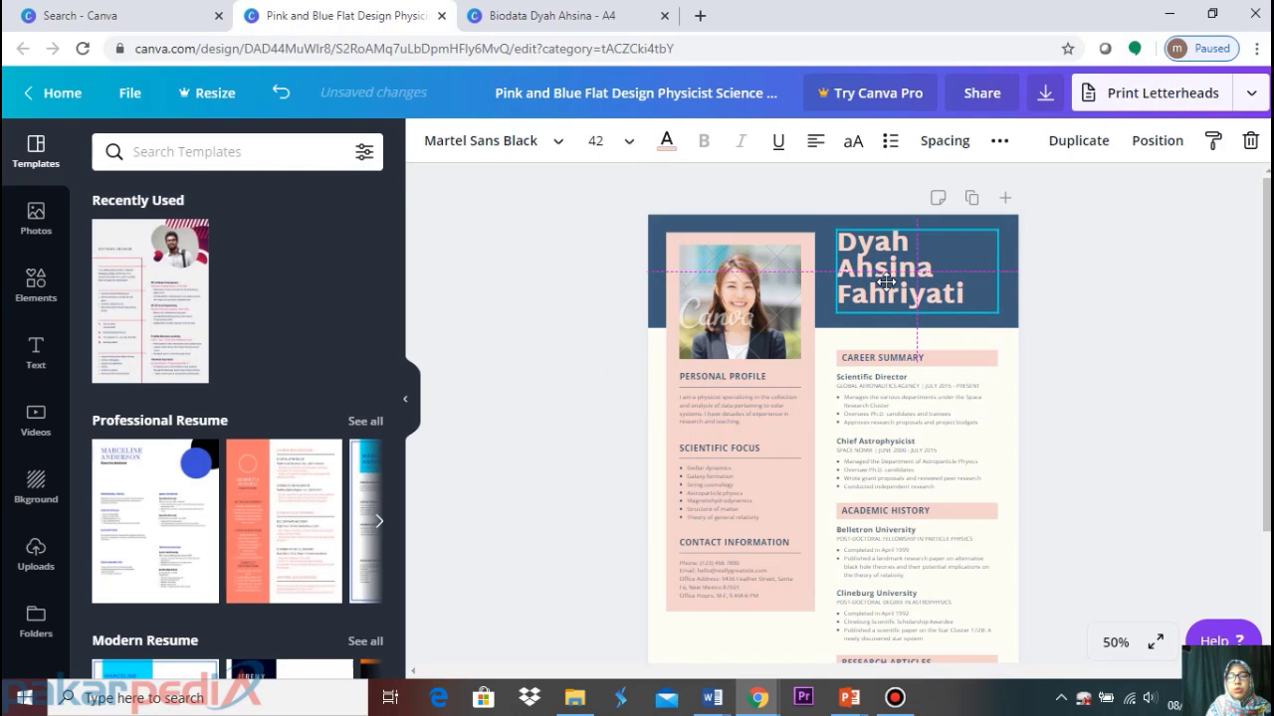
{"action": "left_click", "coordinate": [631, 142]}
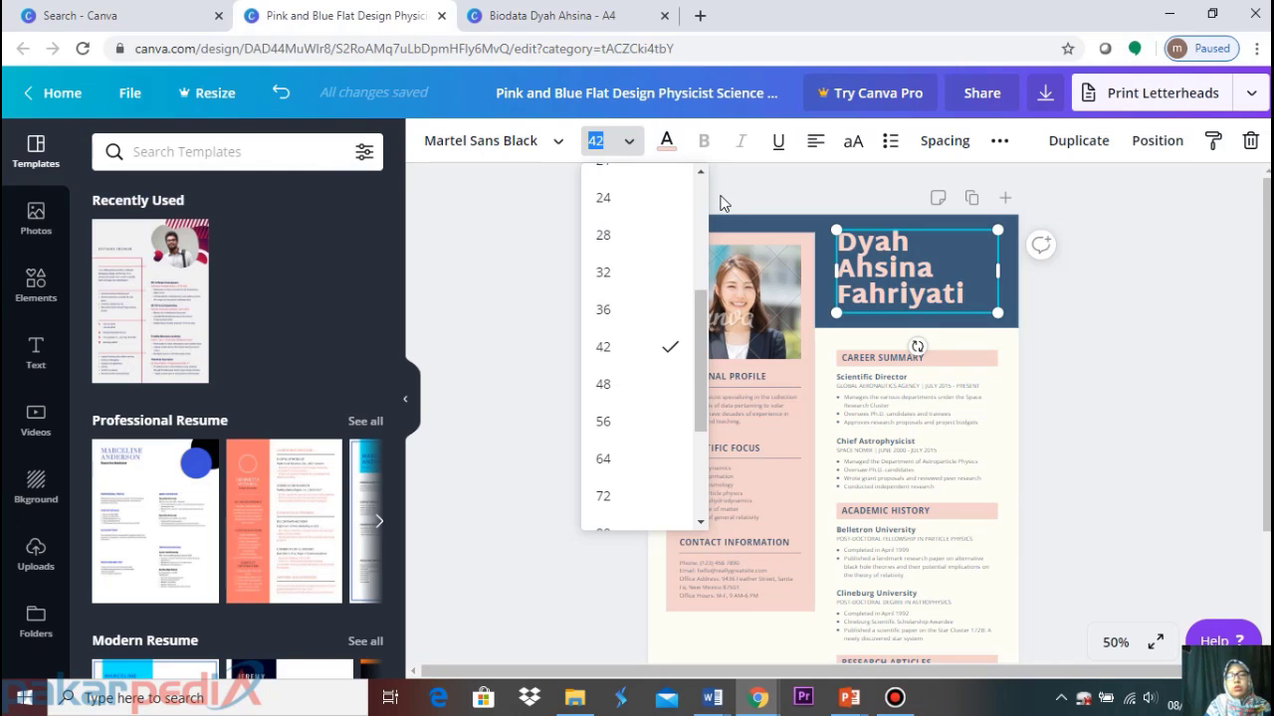
{"action": "left_click", "coordinate": [609, 143]}
{"action": "double_click", "coordinate": [609, 143]}
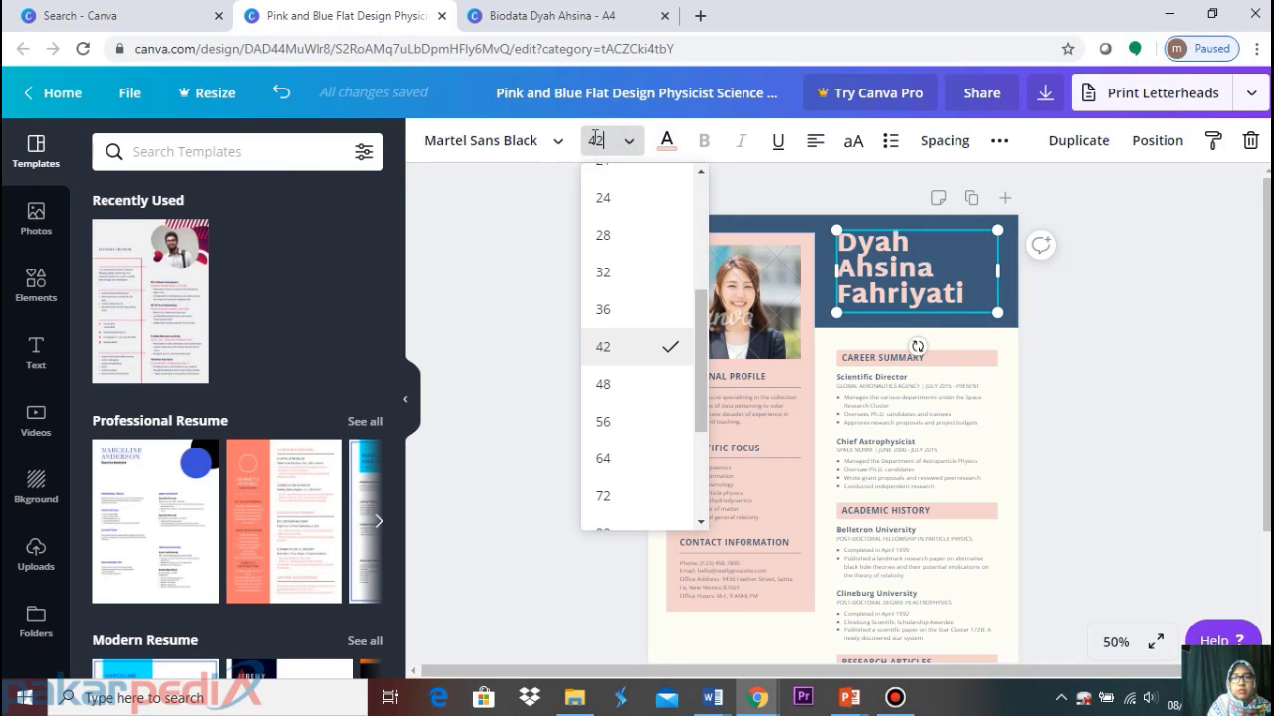
{"action": "type", "text": "4"}
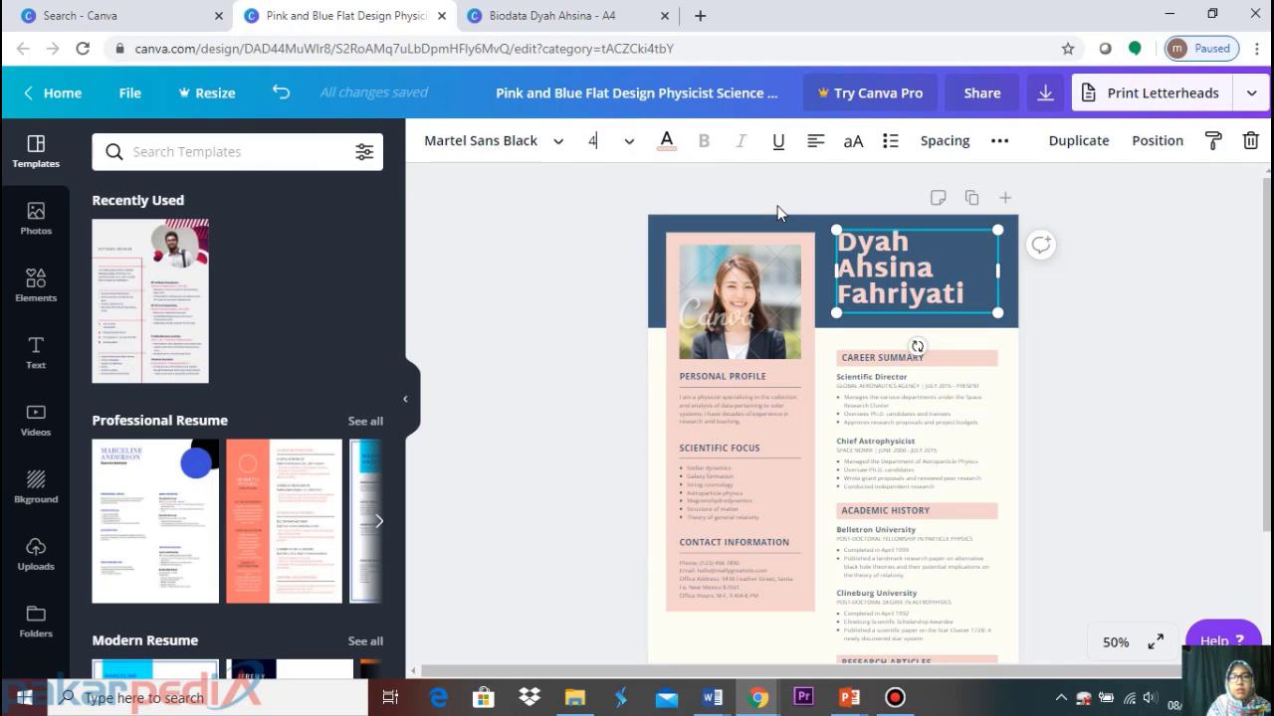
{"action": "type", "text": "1"}
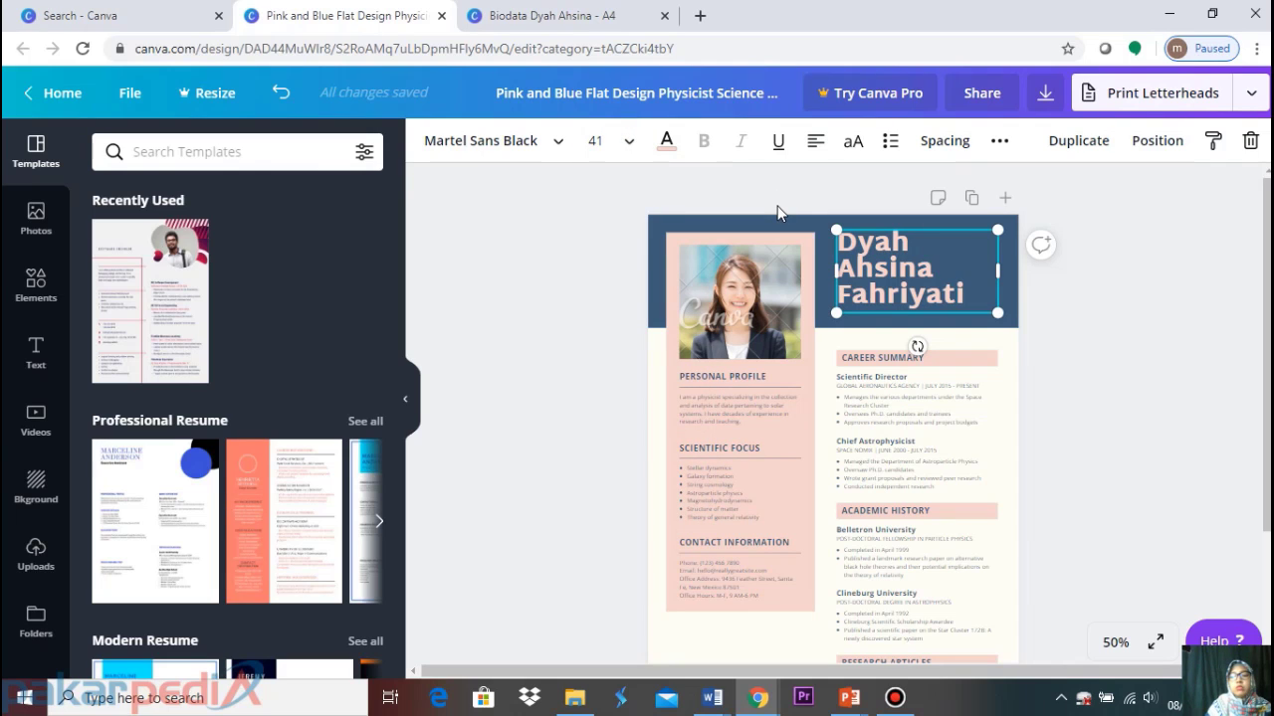
{"action": "key", "text": "Return"}
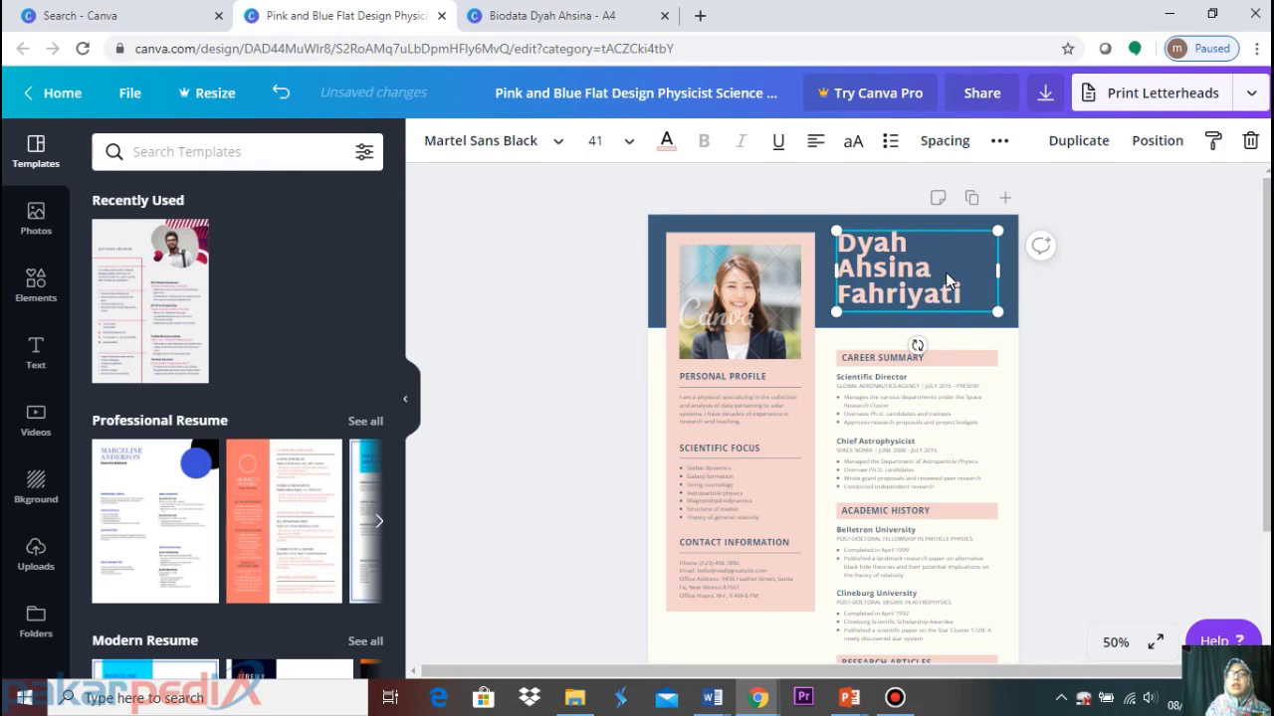
{"action": "left_click", "coordinate": [592, 22]}
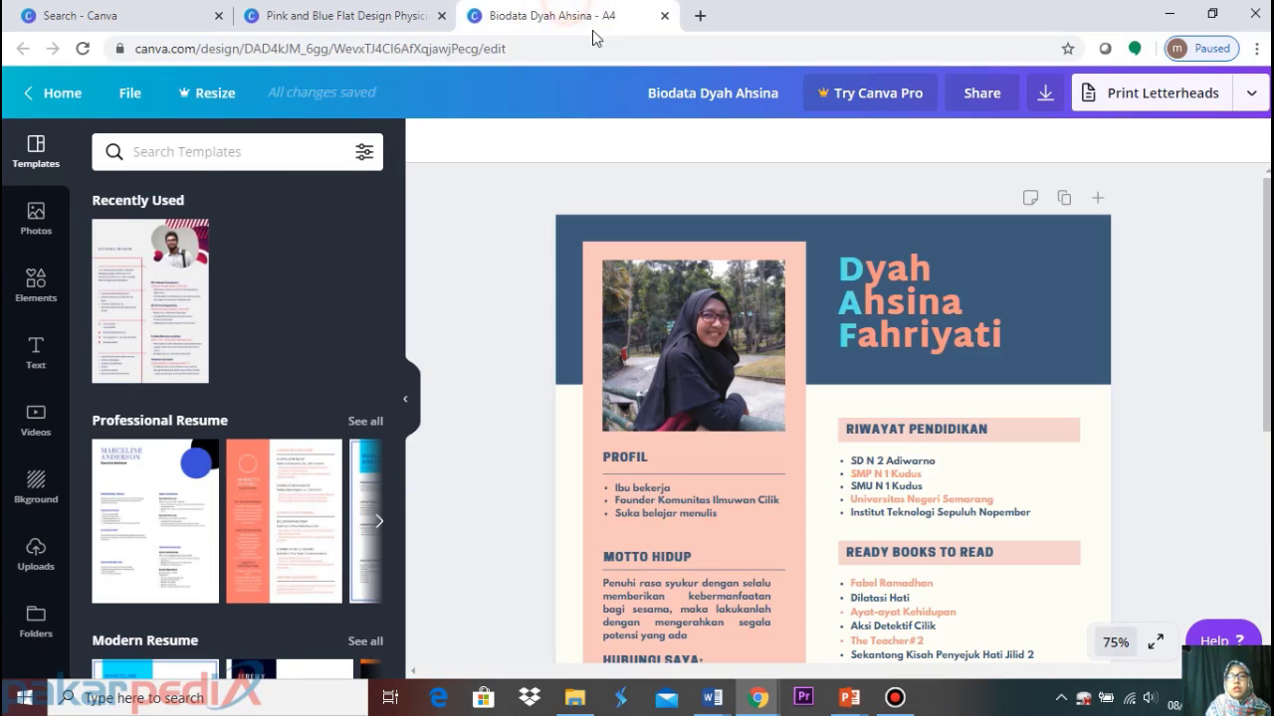
{"action": "left_click", "coordinate": [936, 302]}
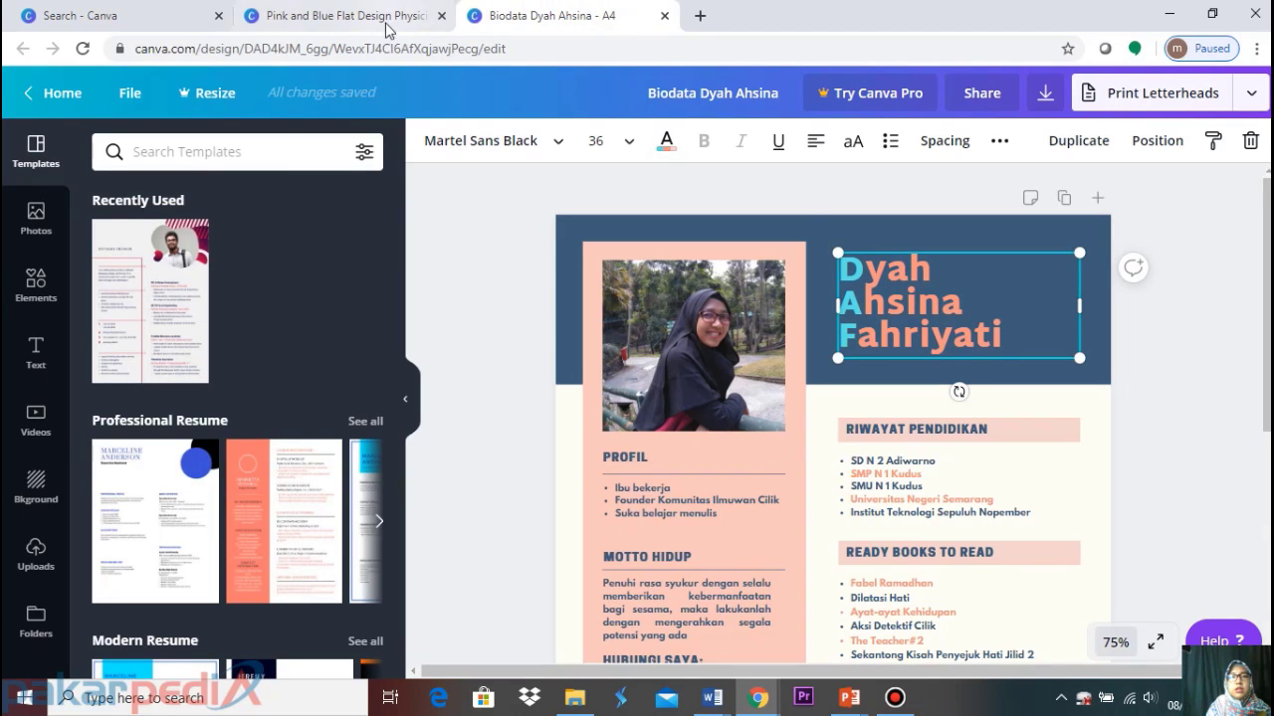
{"action": "left_click", "coordinate": [388, 28]}
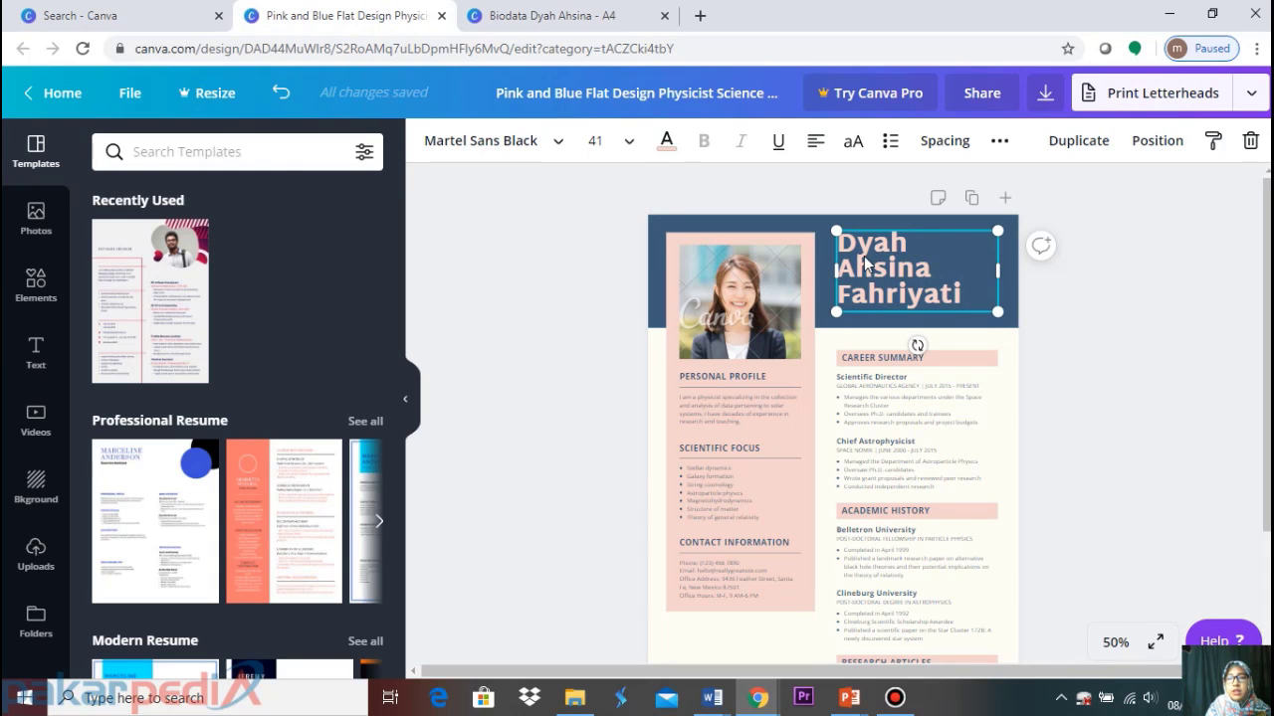
Colour the first name's initial D light blue
{"action": "left_click", "coordinate": [861, 251]}
{"action": "left_click_drag", "start_coordinate": [855, 237], "coordinate": [842, 241]}
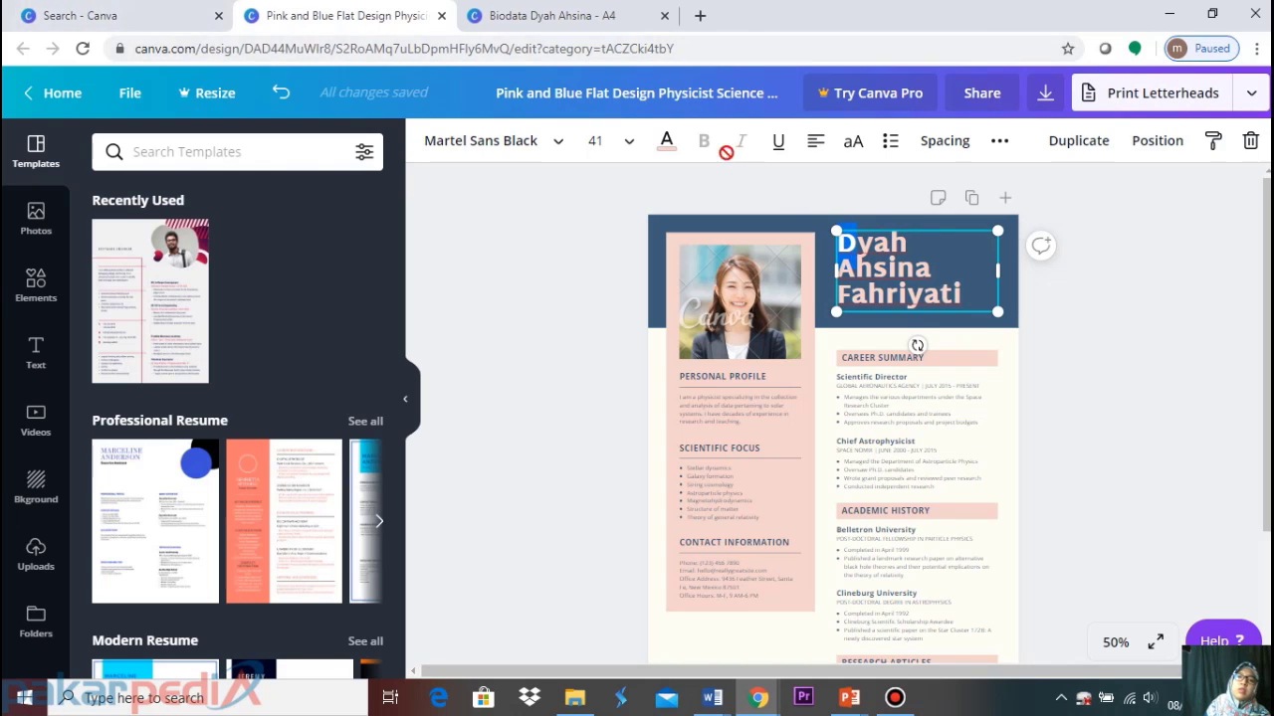
{"action": "left_click", "coordinate": [669, 143]}
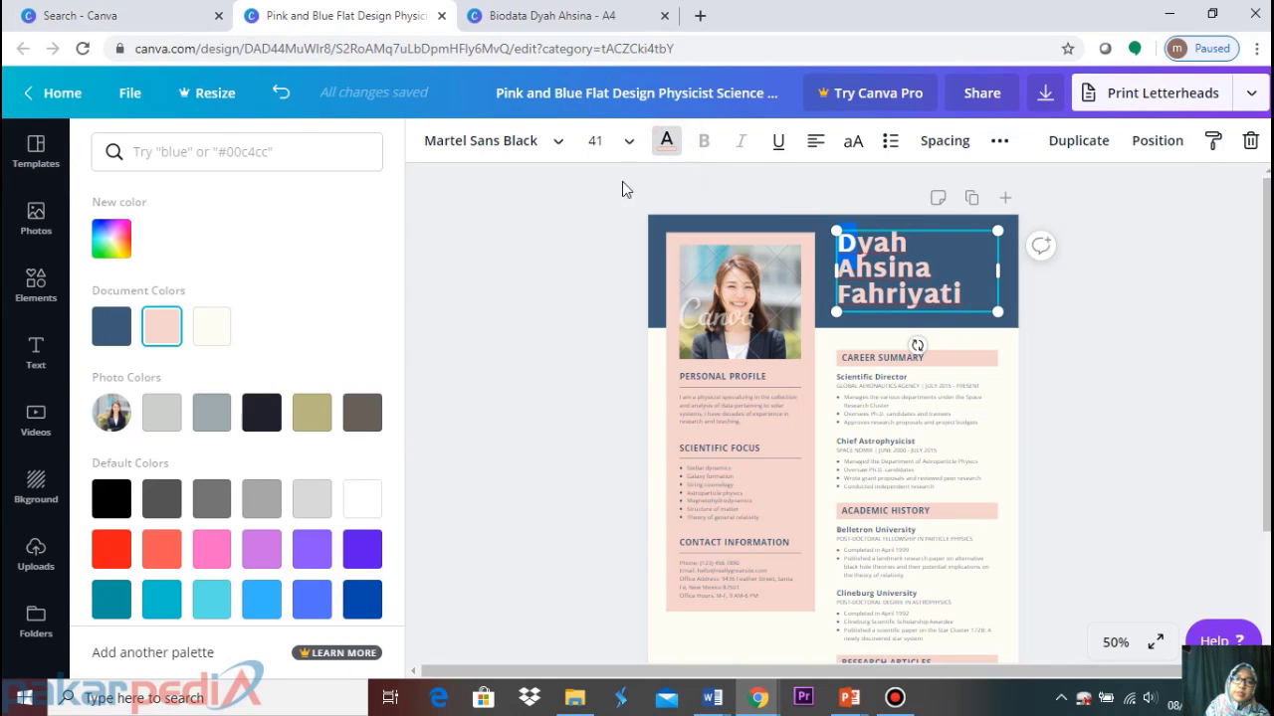
{"action": "left_click", "coordinate": [266, 602]}
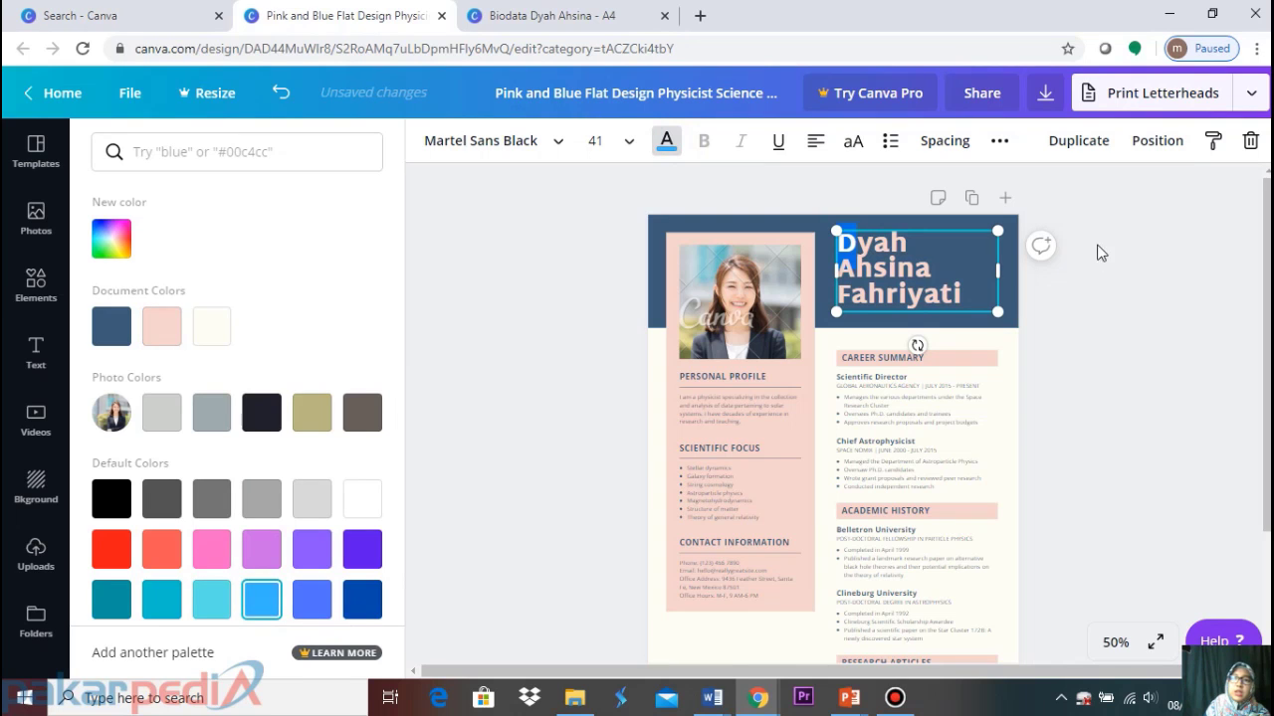
{"action": "left_click", "coordinate": [1121, 281]}
{"action": "left_click", "coordinate": [1180, 338]}
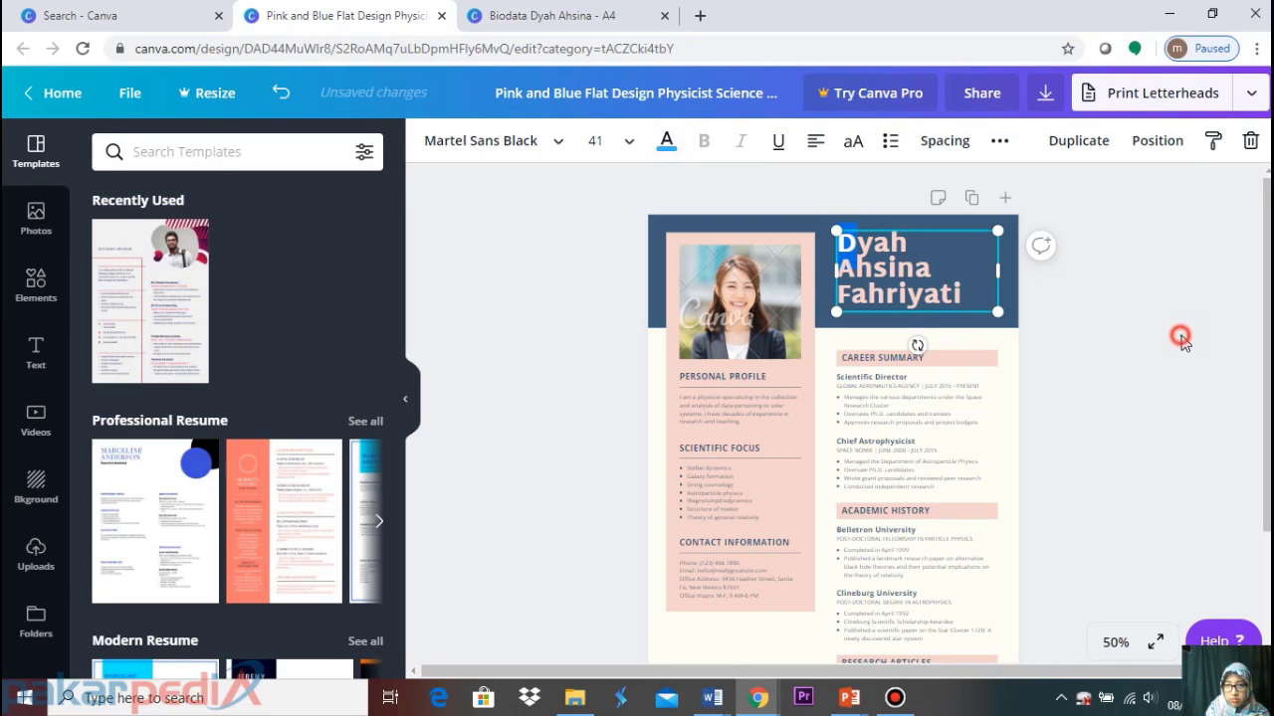
{"action": "left_click", "coordinate": [876, 271]}
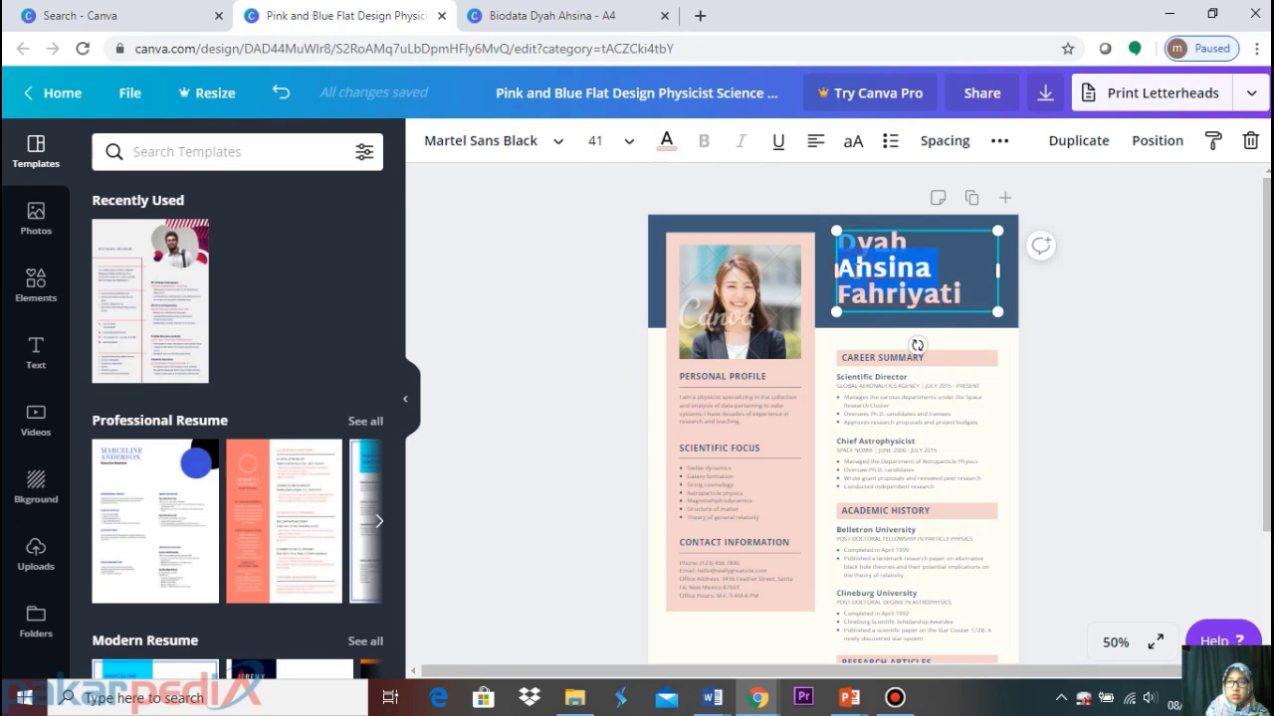
Colour the initials A and F of the other two names light blue
{"action": "left_click", "coordinate": [846, 266]}
{"action": "left_click_drag", "start_coordinate": [840, 268], "coordinate": [857, 269]}
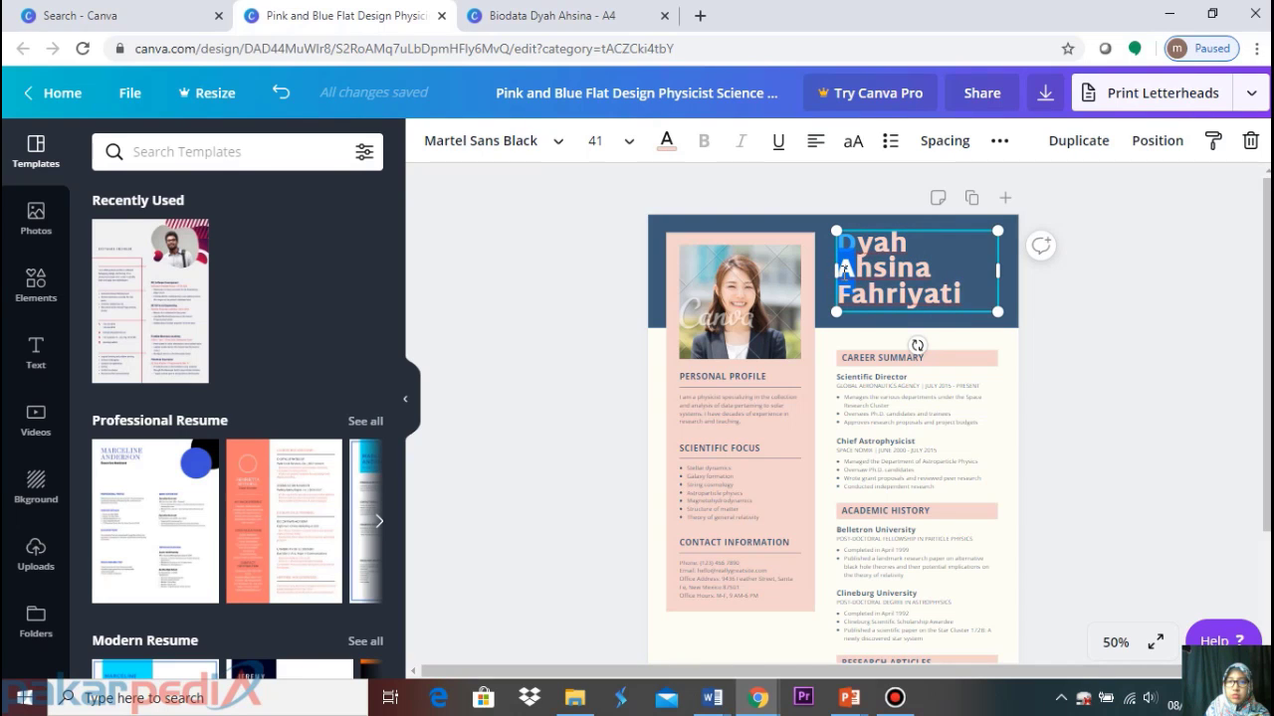
{"action": "left_click", "coordinate": [676, 151]}
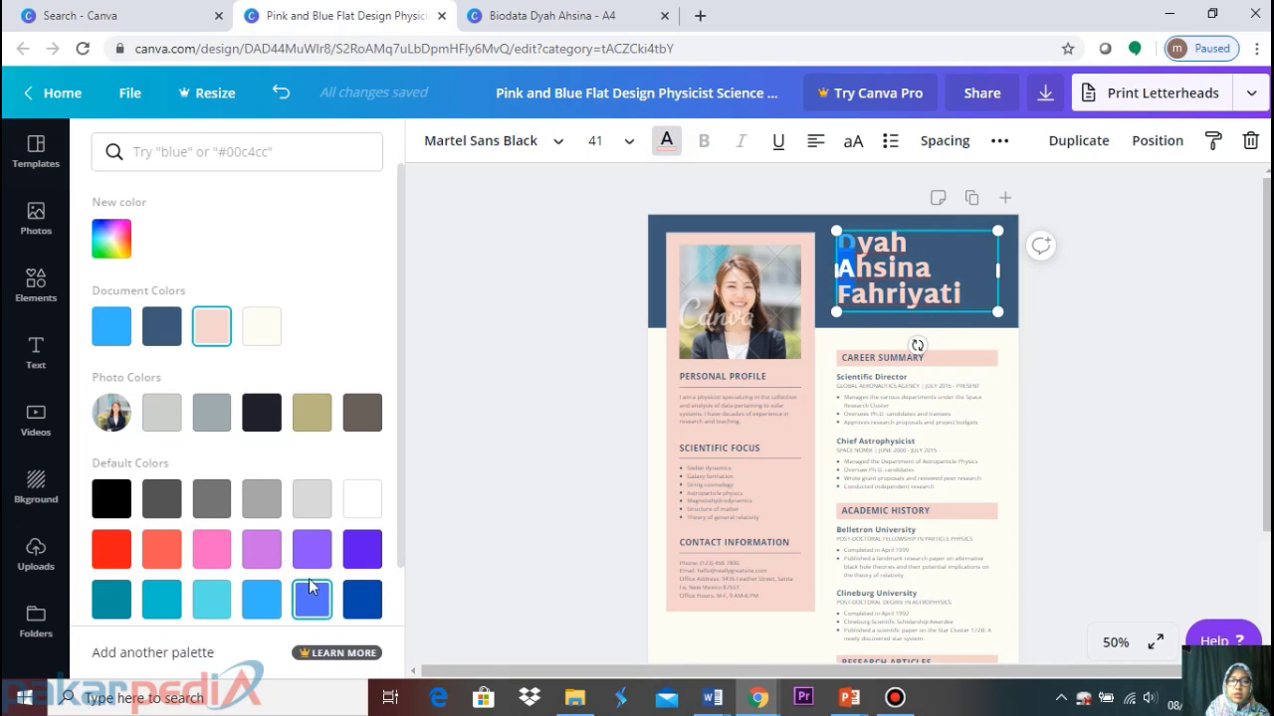
{"action": "left_click", "coordinate": [262, 599]}
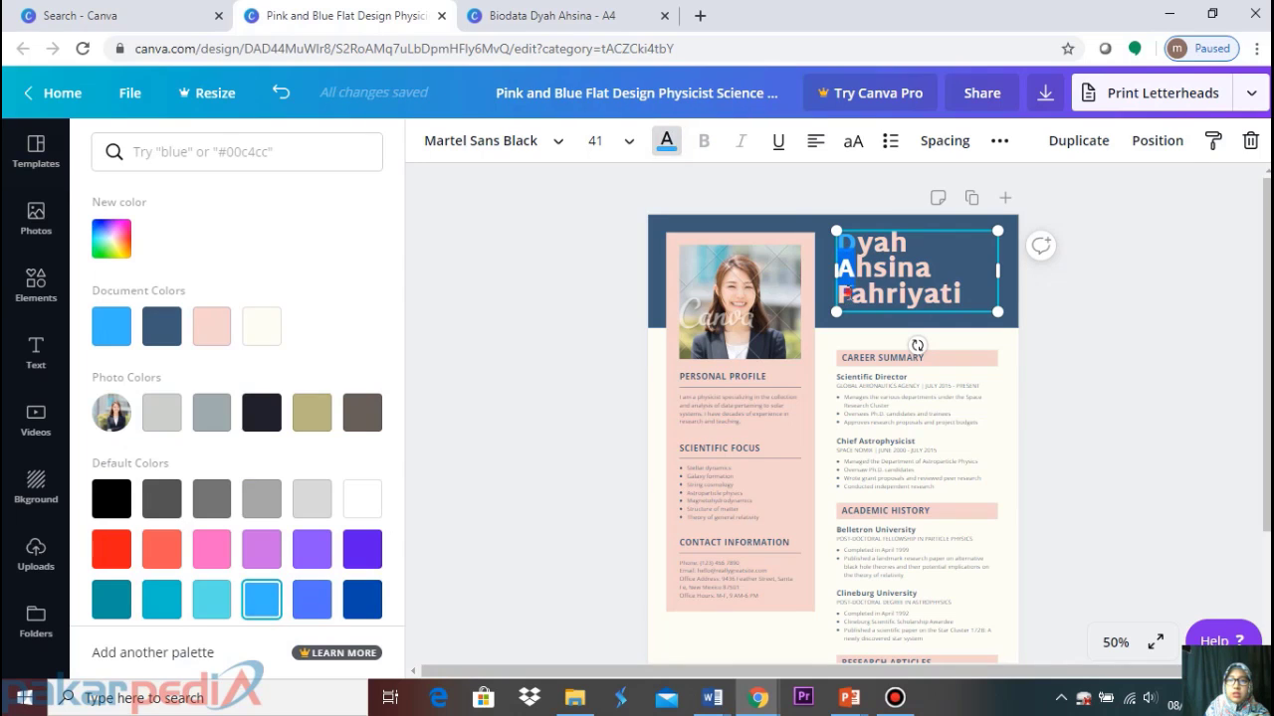
{"action": "double_click", "coordinate": [842, 290]}
{"action": "left_click", "coordinate": [851, 287]}
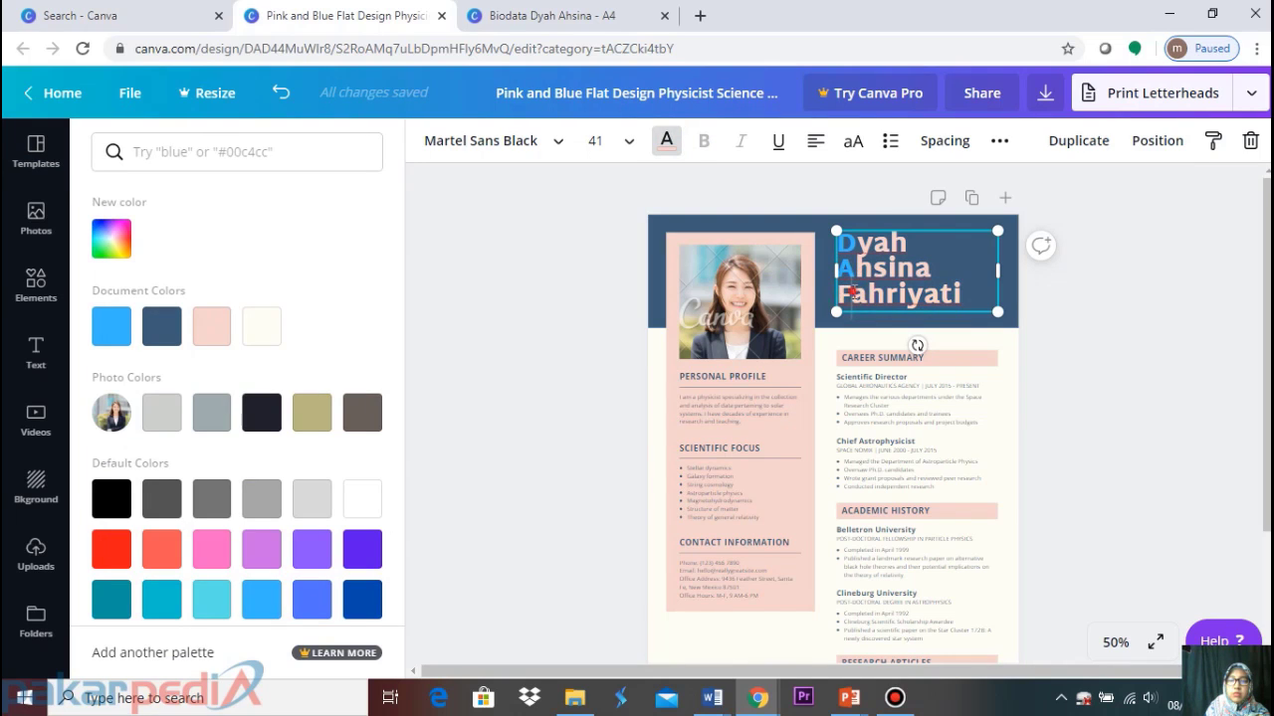
{"action": "left_click", "coordinate": [262, 599]}
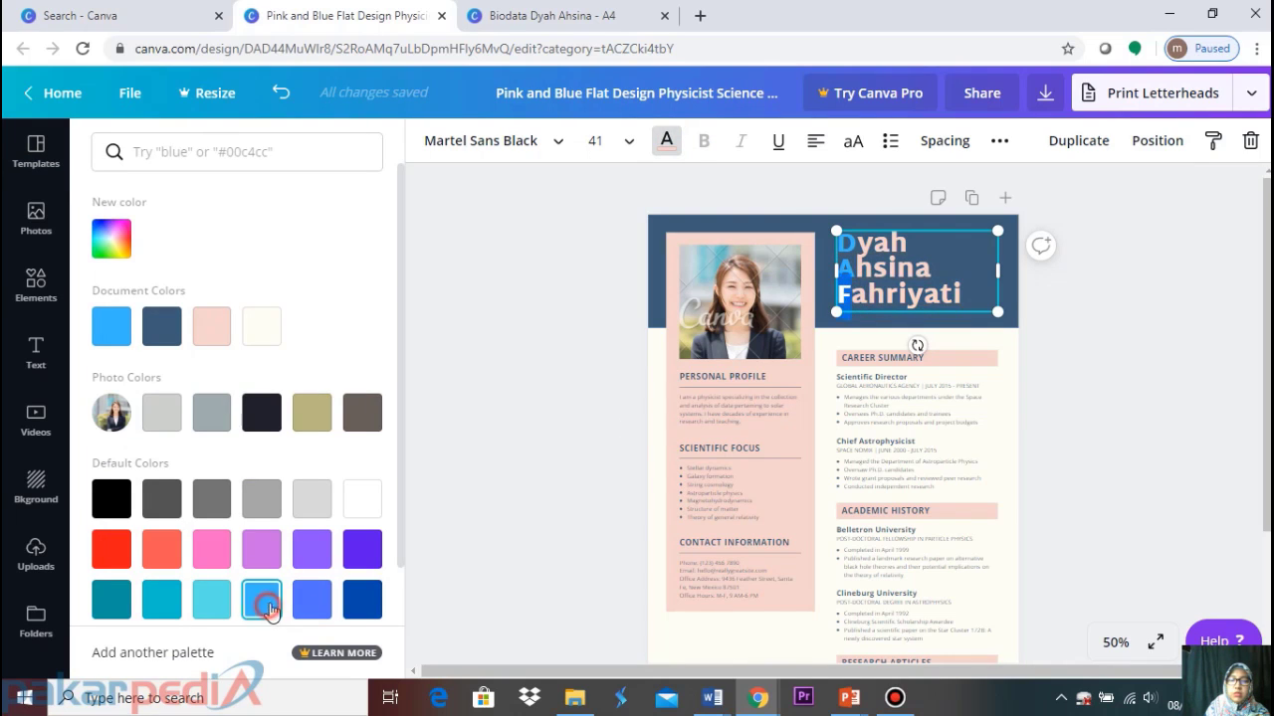
{"action": "left_click", "coordinate": [908, 242]}
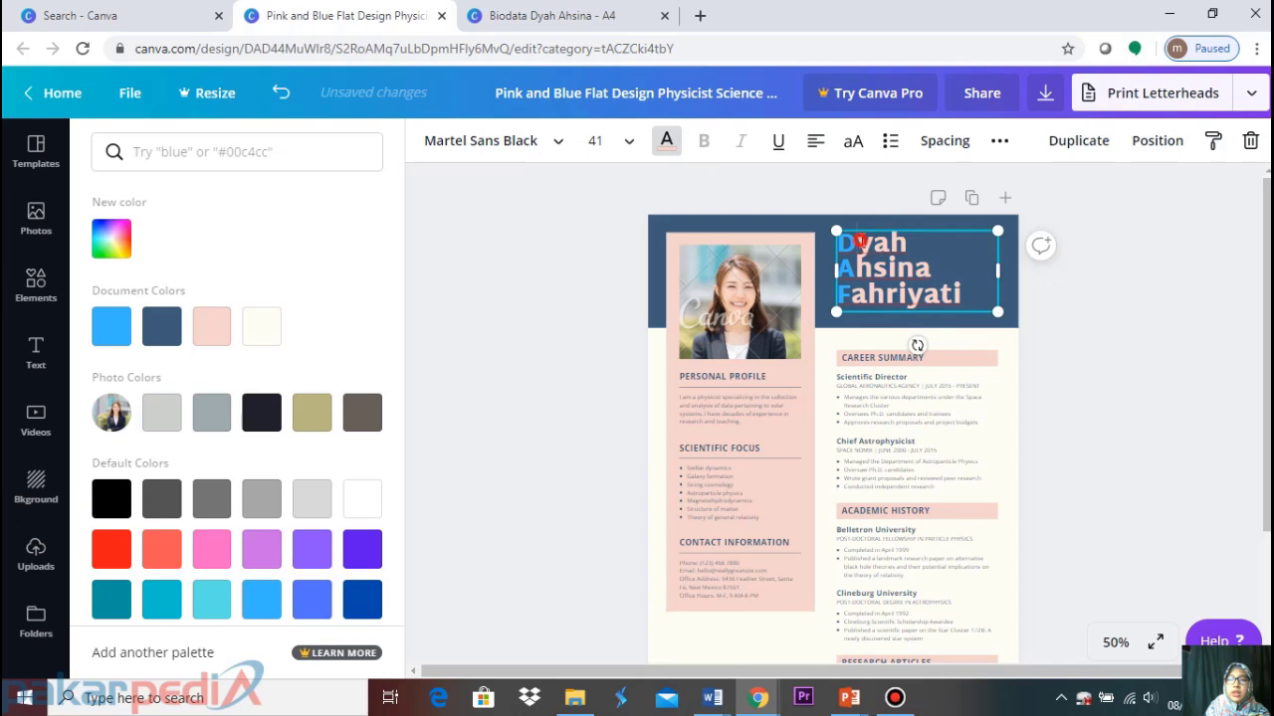
{"action": "left_click", "coordinate": [666, 140]}
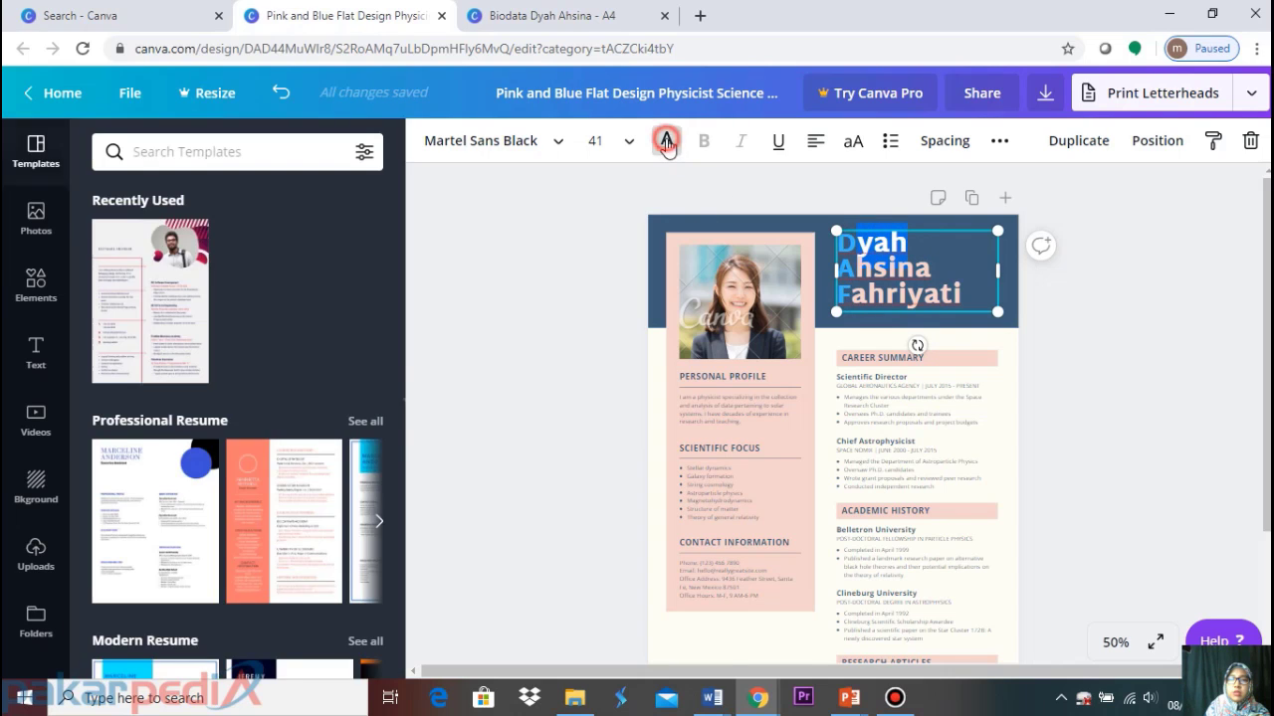
{"action": "left_click", "coordinate": [667, 140]}
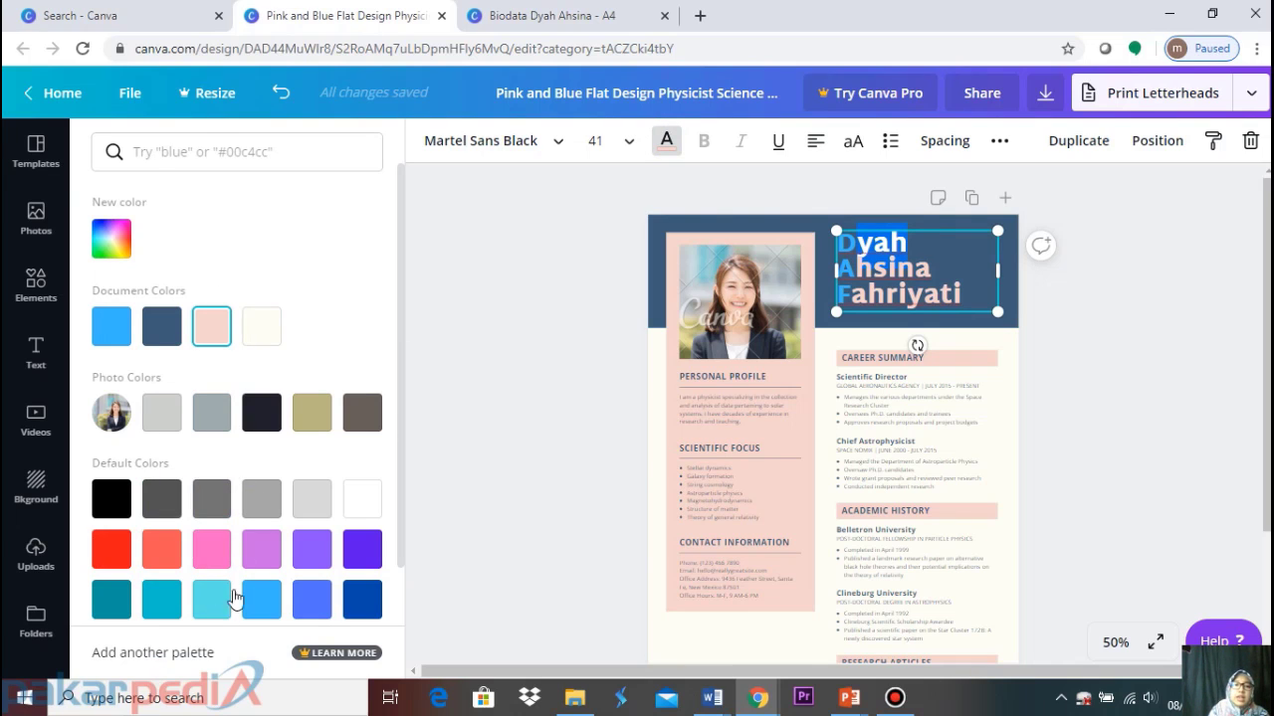
{"action": "scroll", "coordinate": [402, 513], "scroll_direction": "down", "scroll_amount": 2}
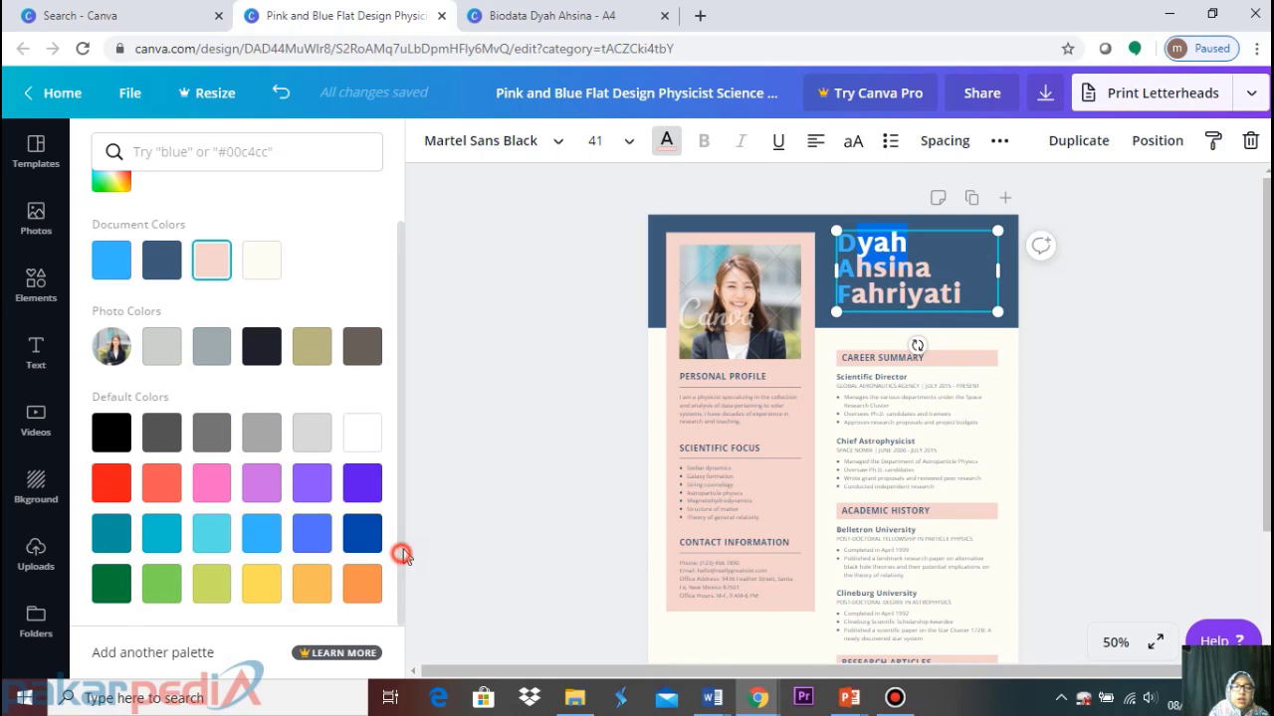
{"action": "left_click_drag", "start_coordinate": [402, 556], "coordinate": [397, 488]}
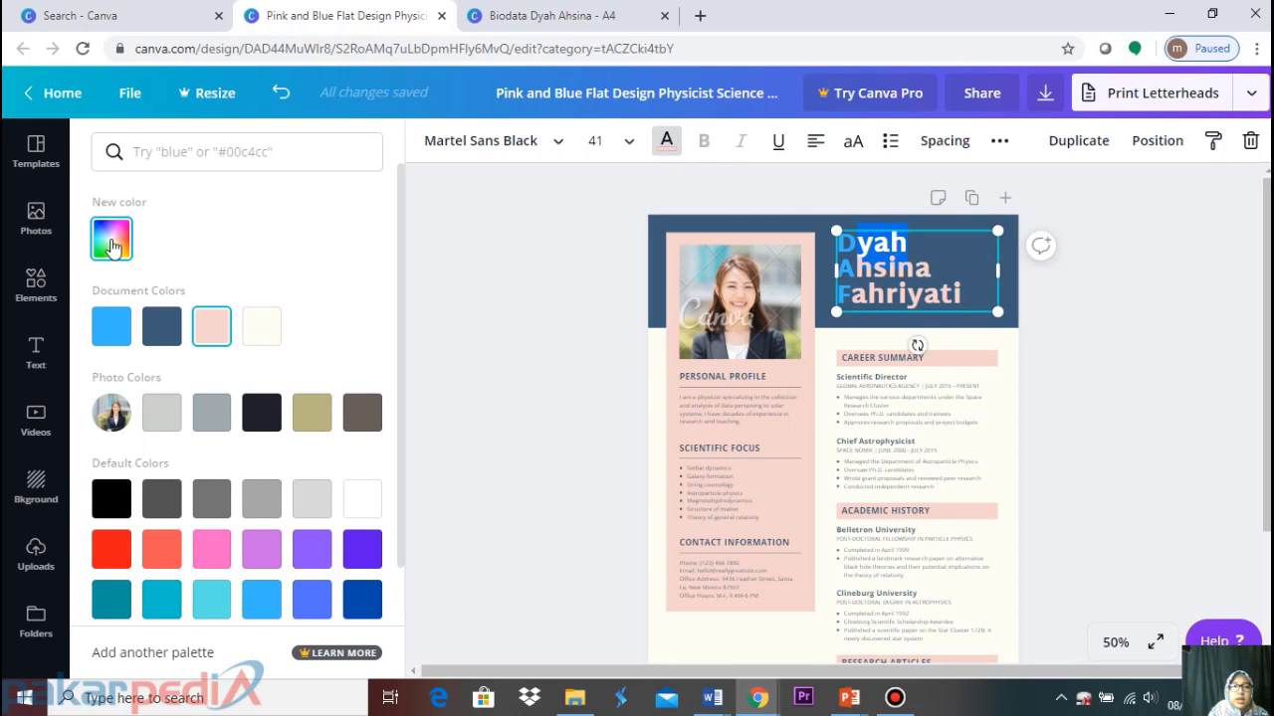
Colour the letters after the D initial a custom soft pink
{"action": "left_click", "coordinate": [111, 247]}
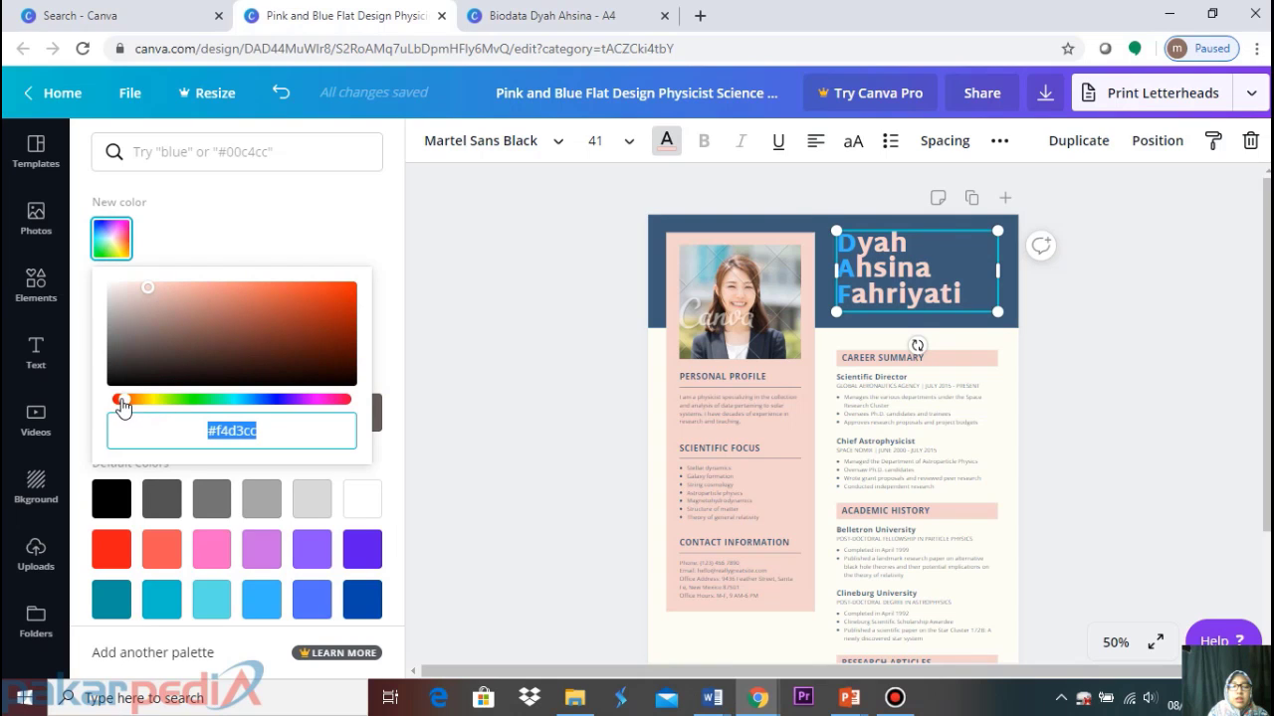
{"action": "left_click_drag", "start_coordinate": [121, 402], "coordinate": [336, 422]}
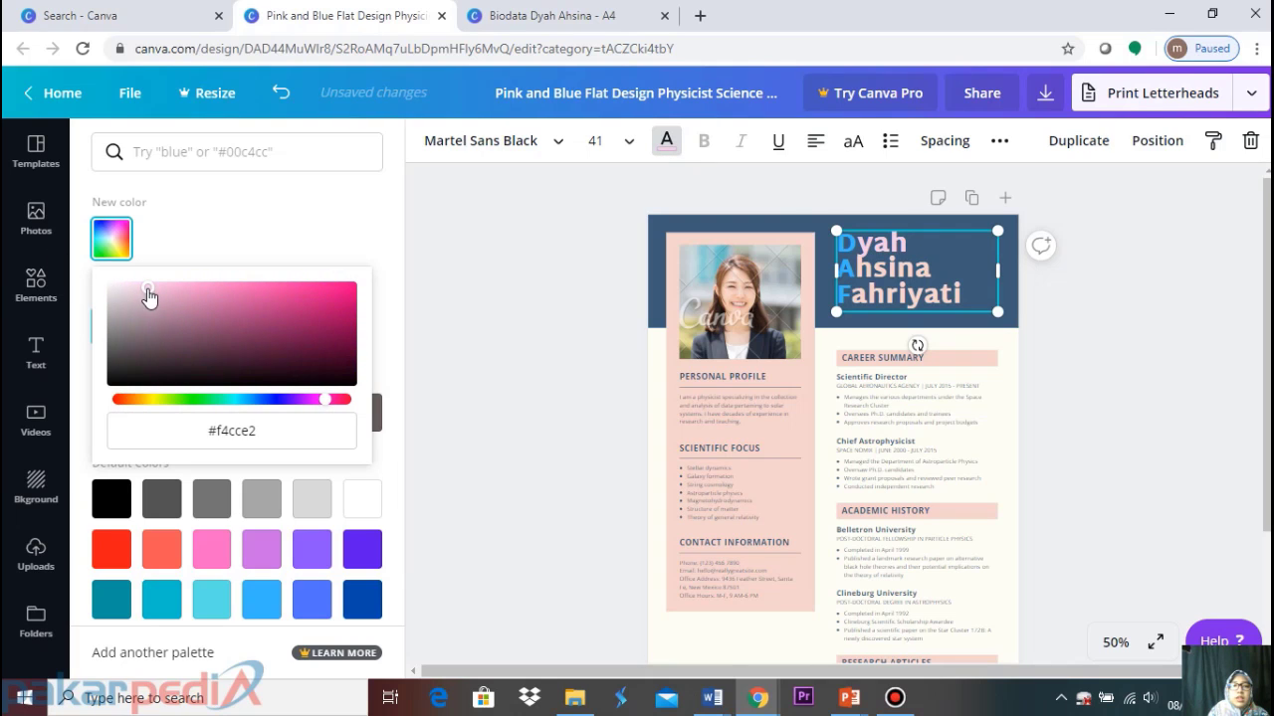
{"action": "left_click_drag", "start_coordinate": [147, 291], "coordinate": [197, 297]}
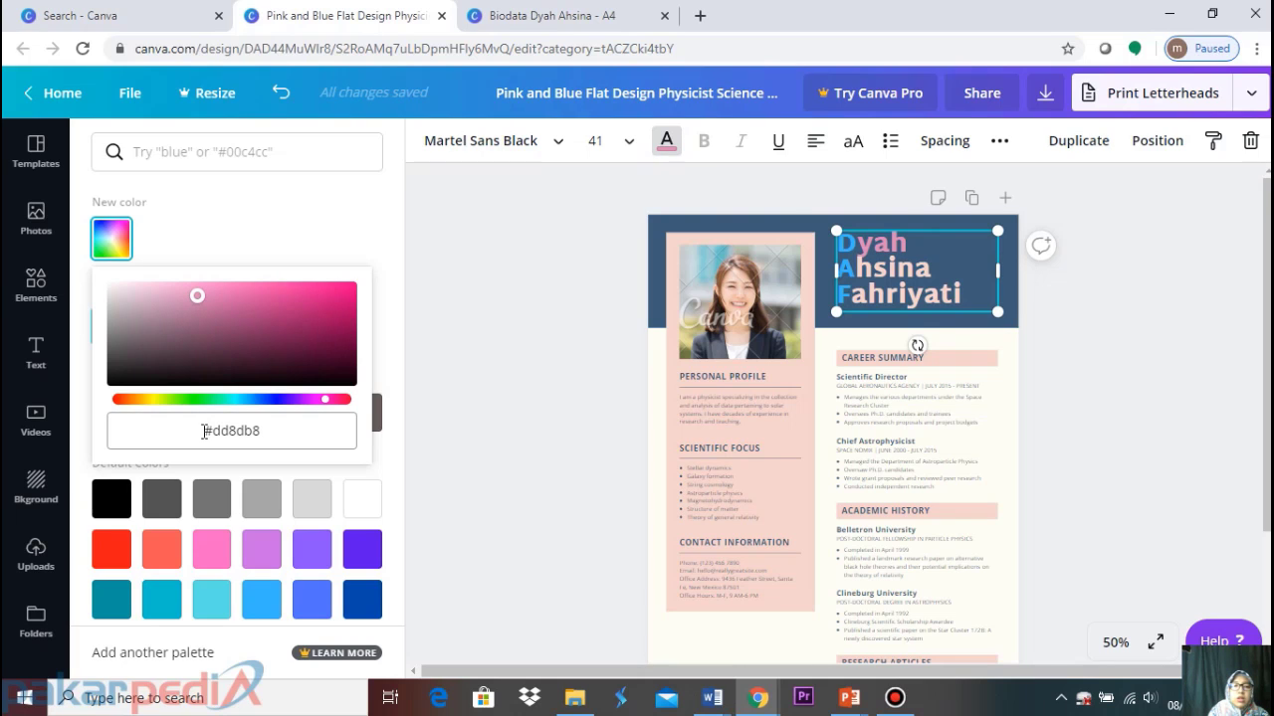
Copy the pink hex code #dd8db8 and select the letters after the A initial
{"action": "left_click", "coordinate": [204, 431]}
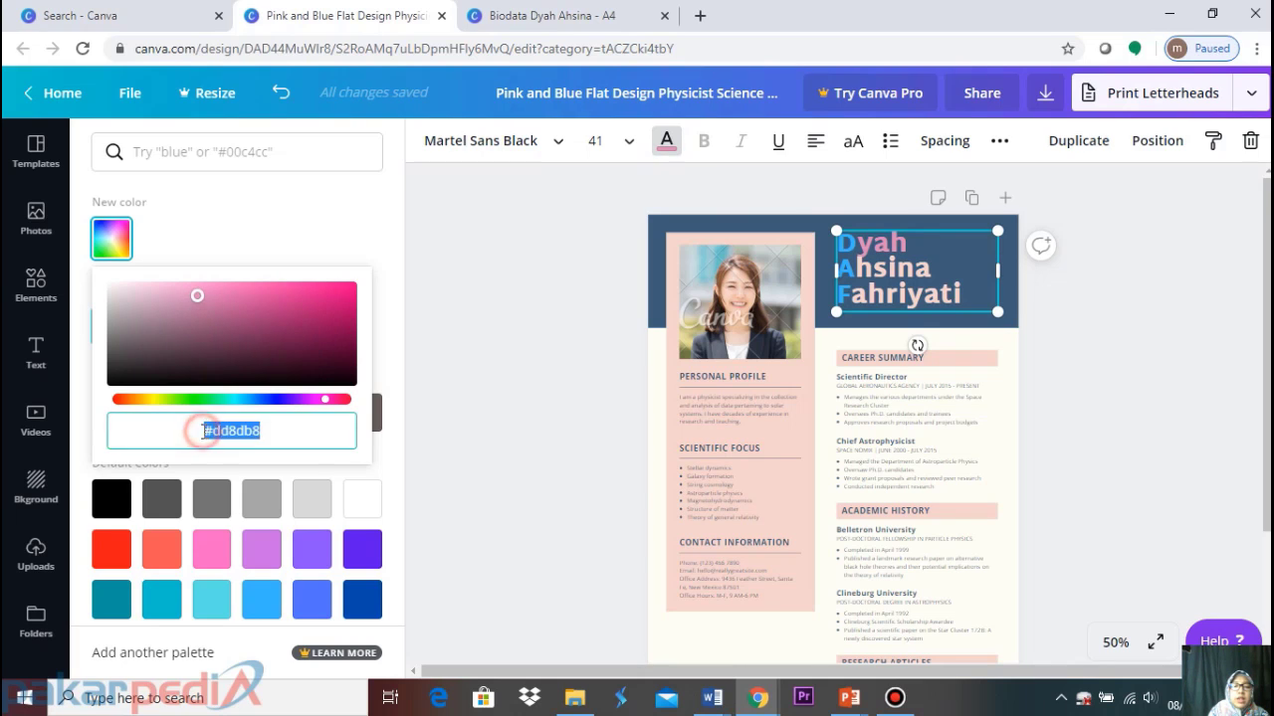
{"action": "left_click", "coordinate": [206, 431]}
{"action": "left_click_drag", "start_coordinate": [204, 431], "coordinate": [310, 421]}
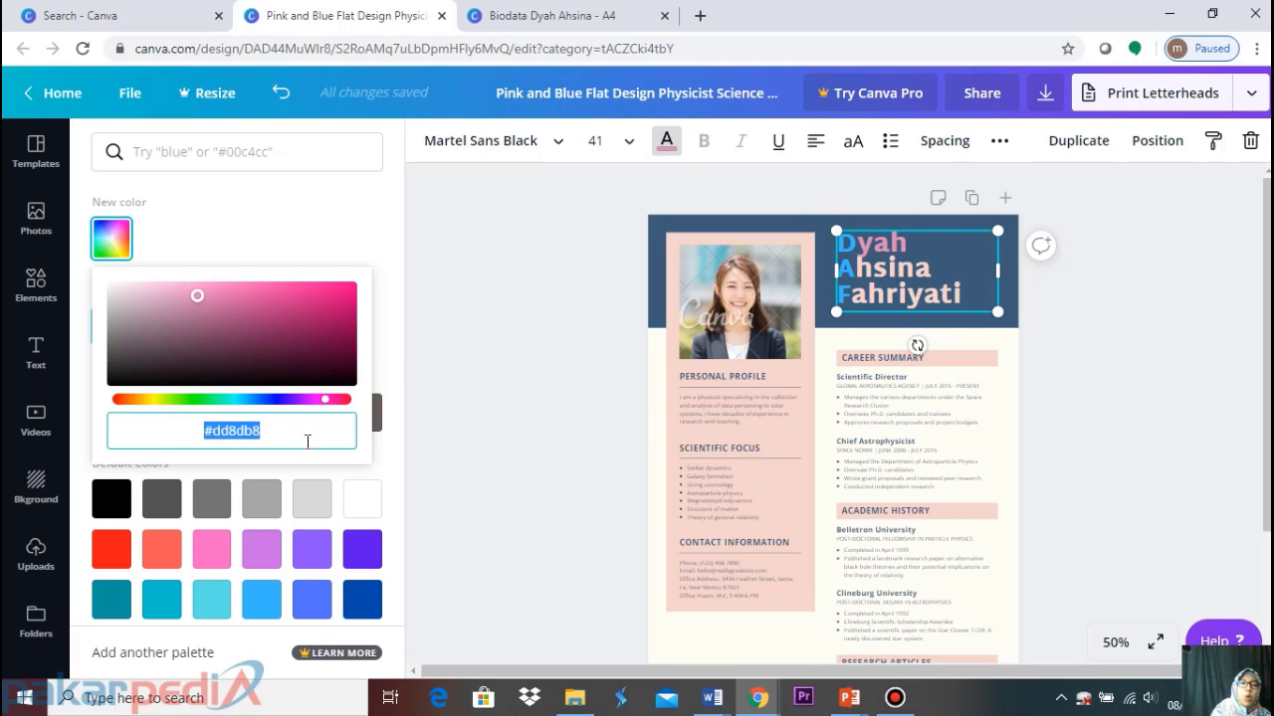
{"action": "right_click", "coordinate": [256, 435]}
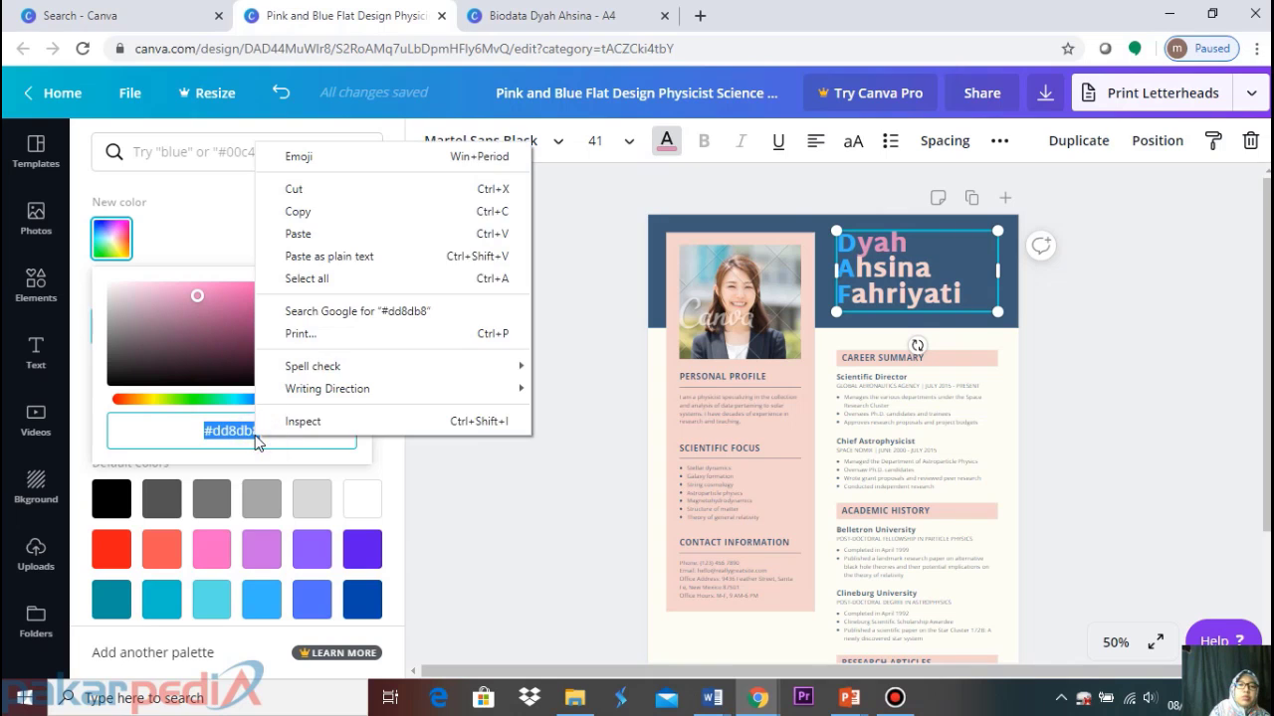
{"action": "left_click", "coordinate": [298, 212]}
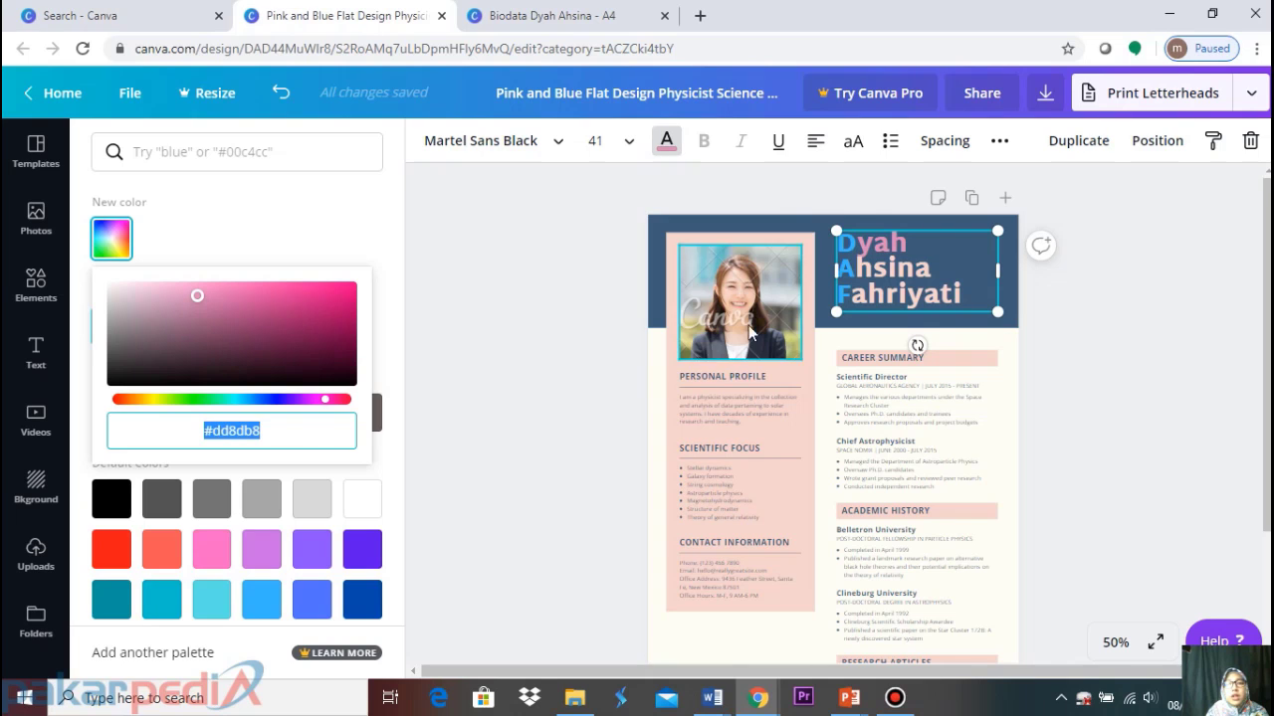
{"action": "left_click_drag", "start_coordinate": [862, 271], "coordinate": [913, 247]}
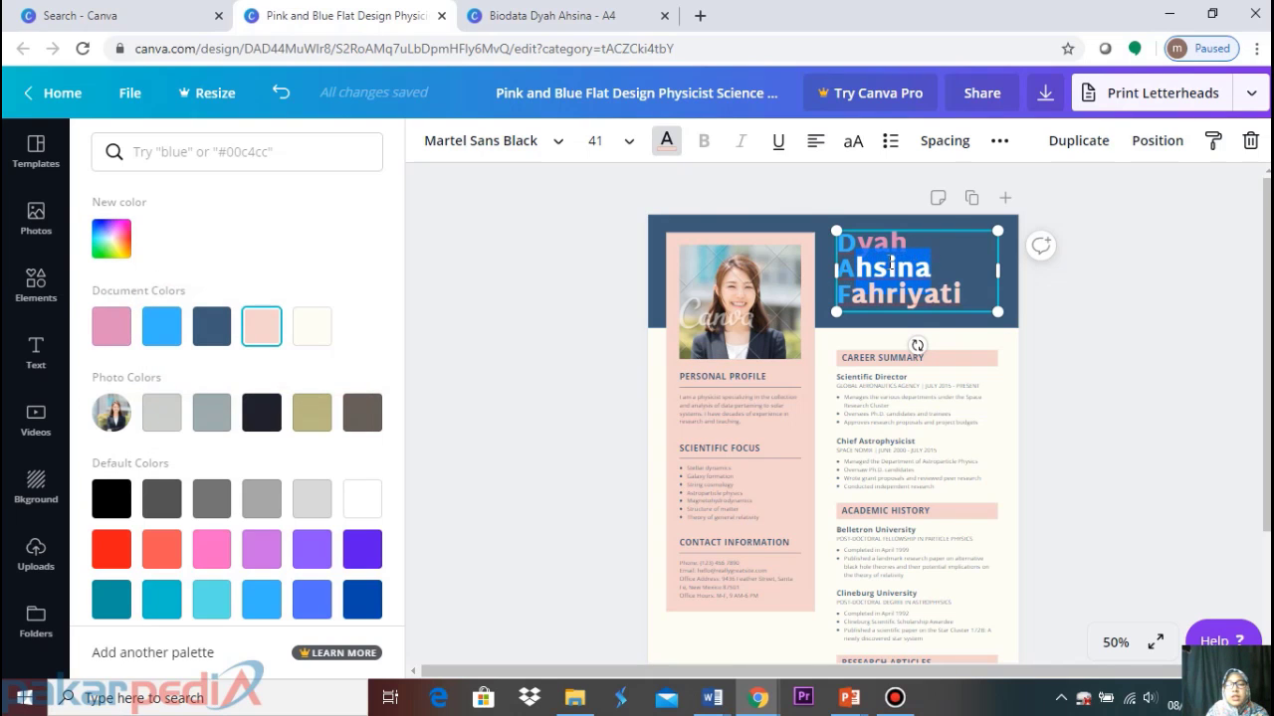
Paste #dd8db8 as the colour of the letters after the A initial
{"action": "left_click", "coordinate": [116, 247]}
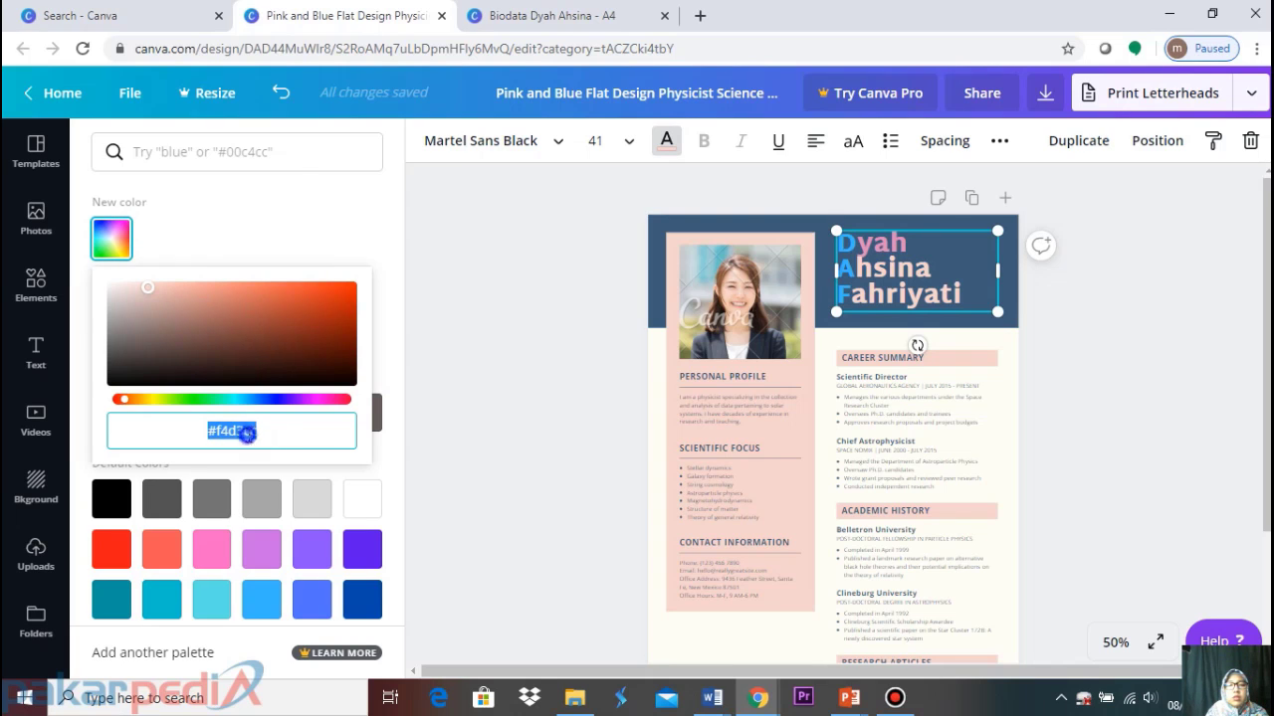
{"action": "right_click", "coordinate": [274, 432]}
{"action": "left_click", "coordinate": [318, 233]}
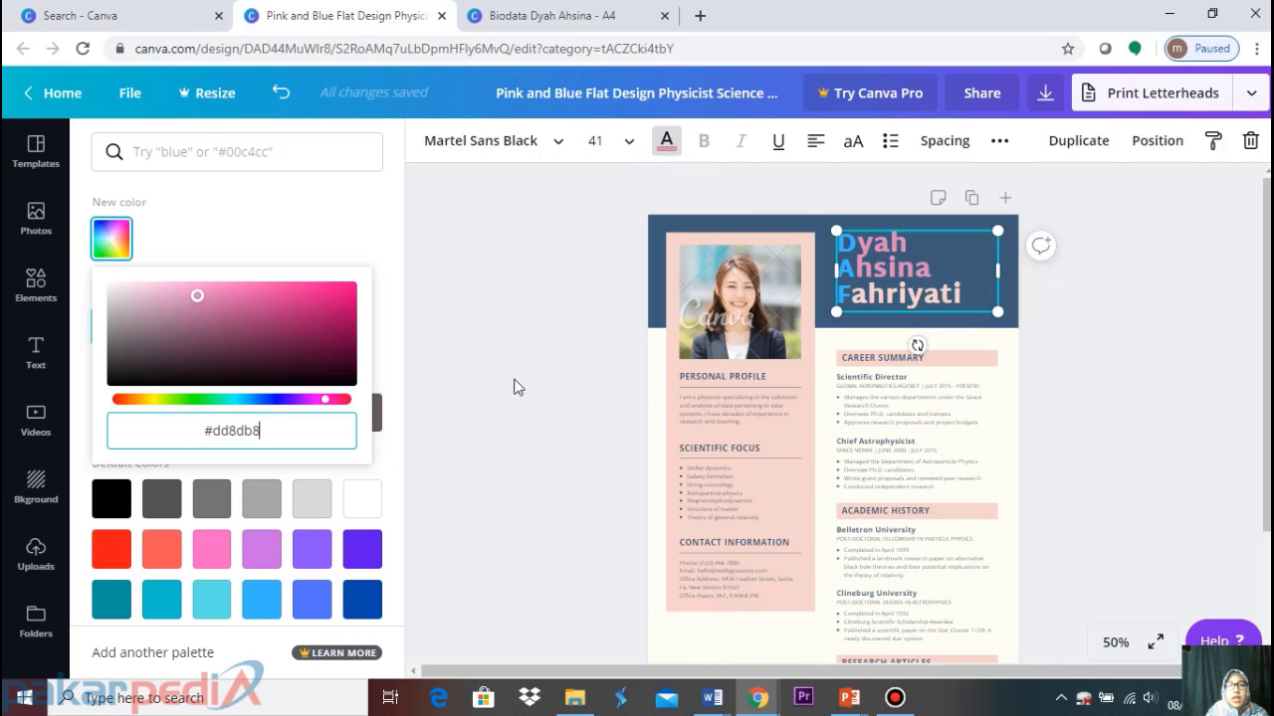
{"action": "left_click", "coordinate": [977, 291]}
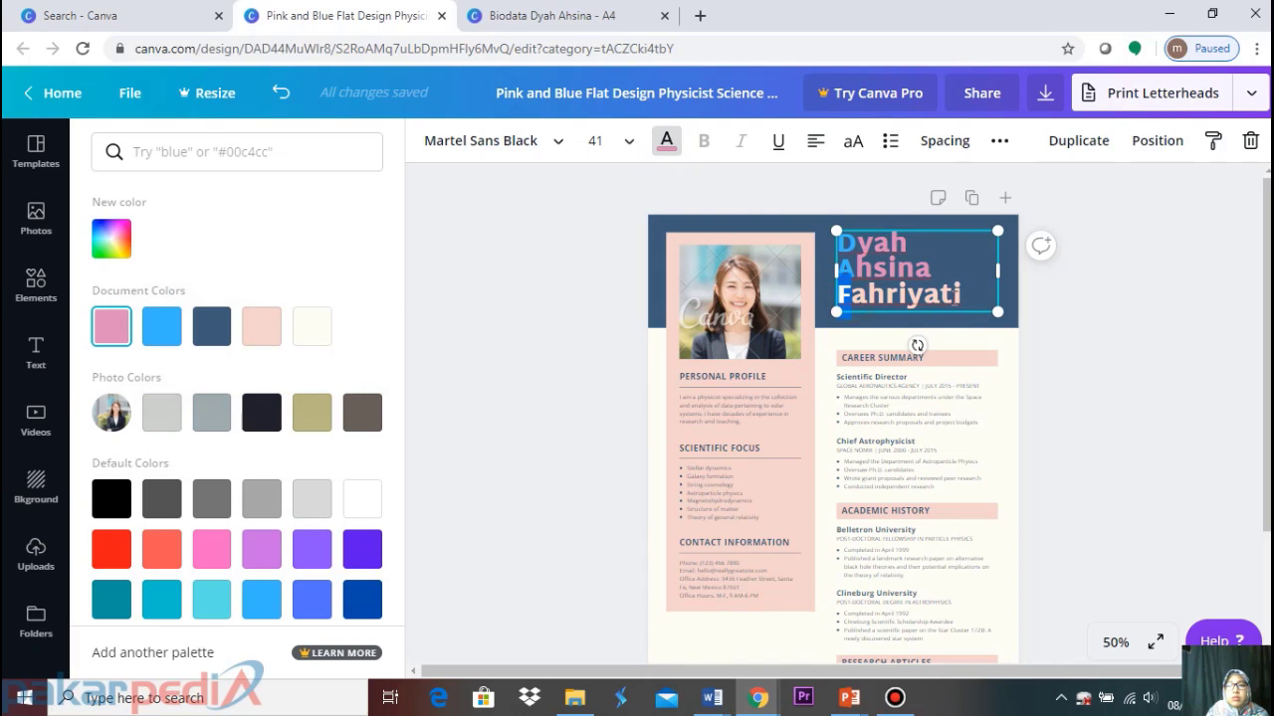
Colour the last name pink #dd8db8 as well
{"action": "double_click", "coordinate": [958, 293]}
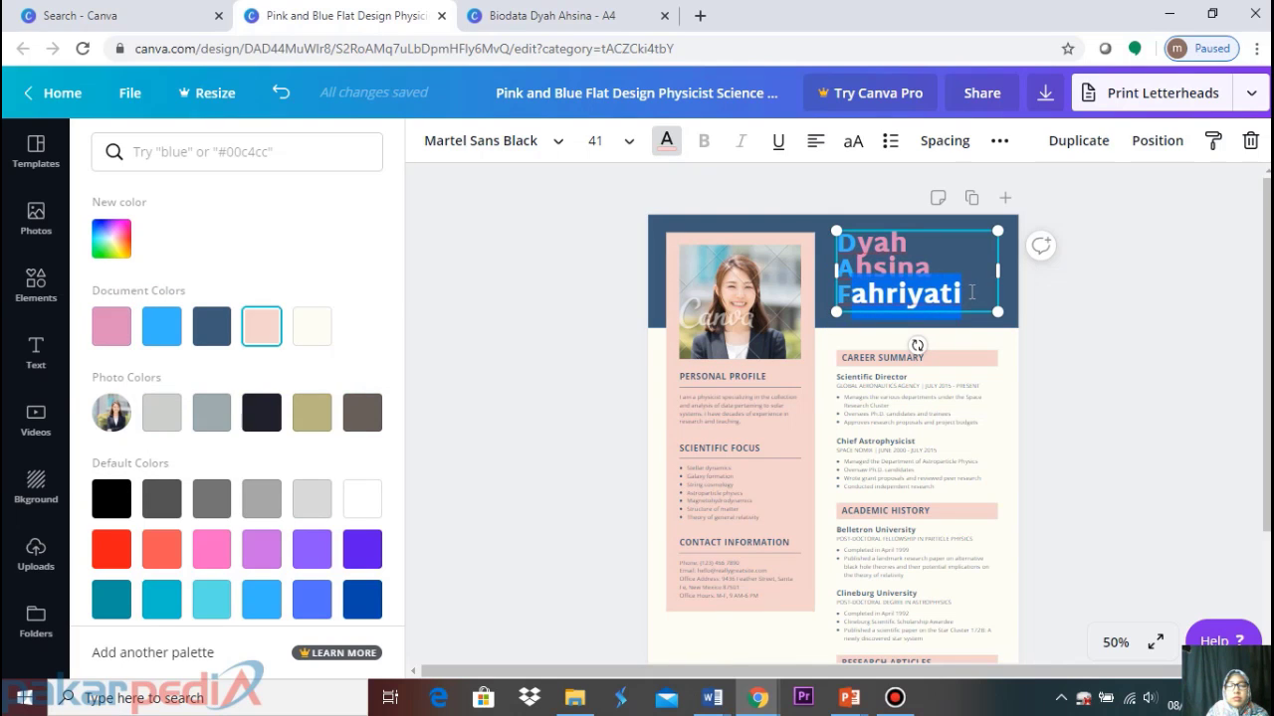
{"action": "left_click", "coordinate": [110, 244]}
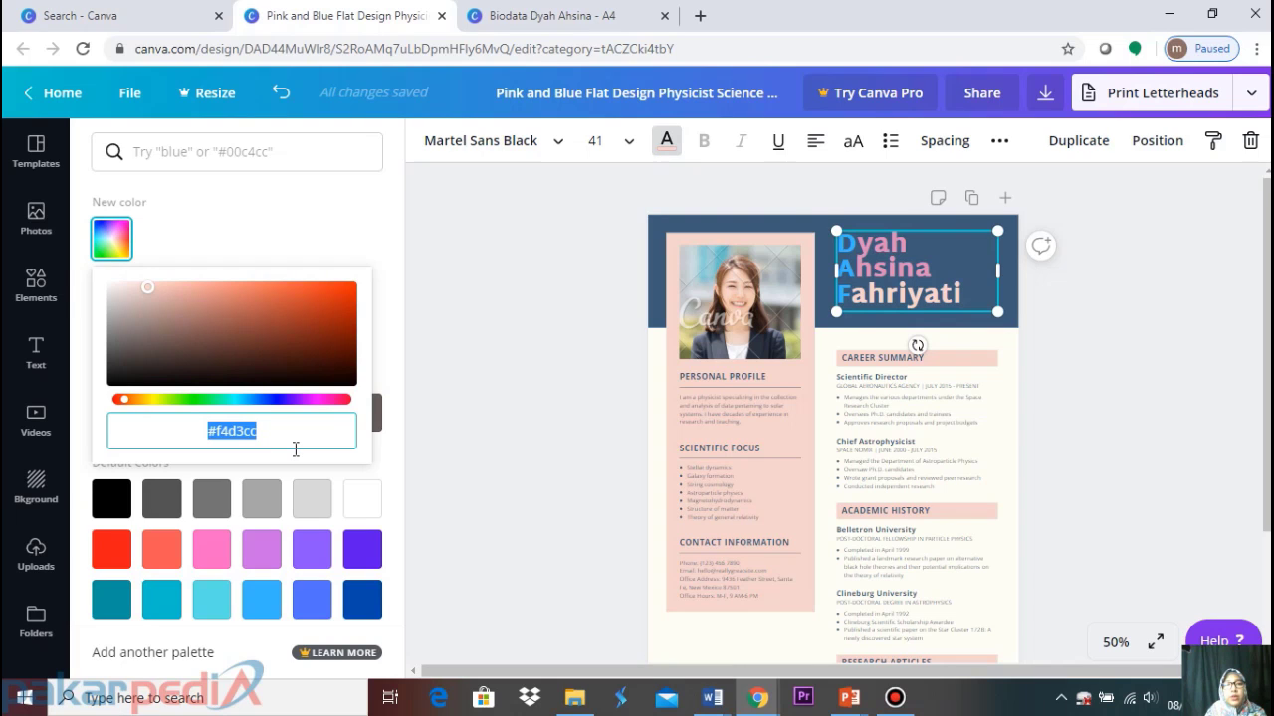
{"action": "key", "text": "ctrl+v"}
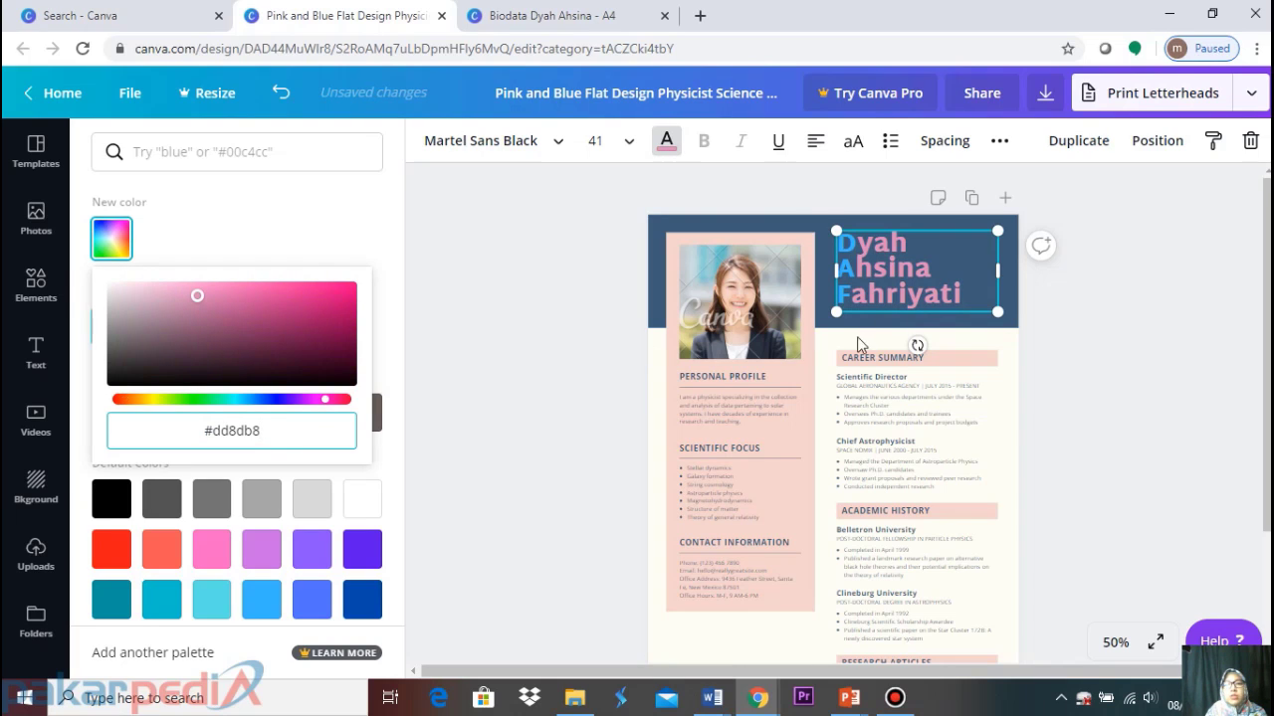
{"action": "left_click", "coordinate": [1147, 297]}
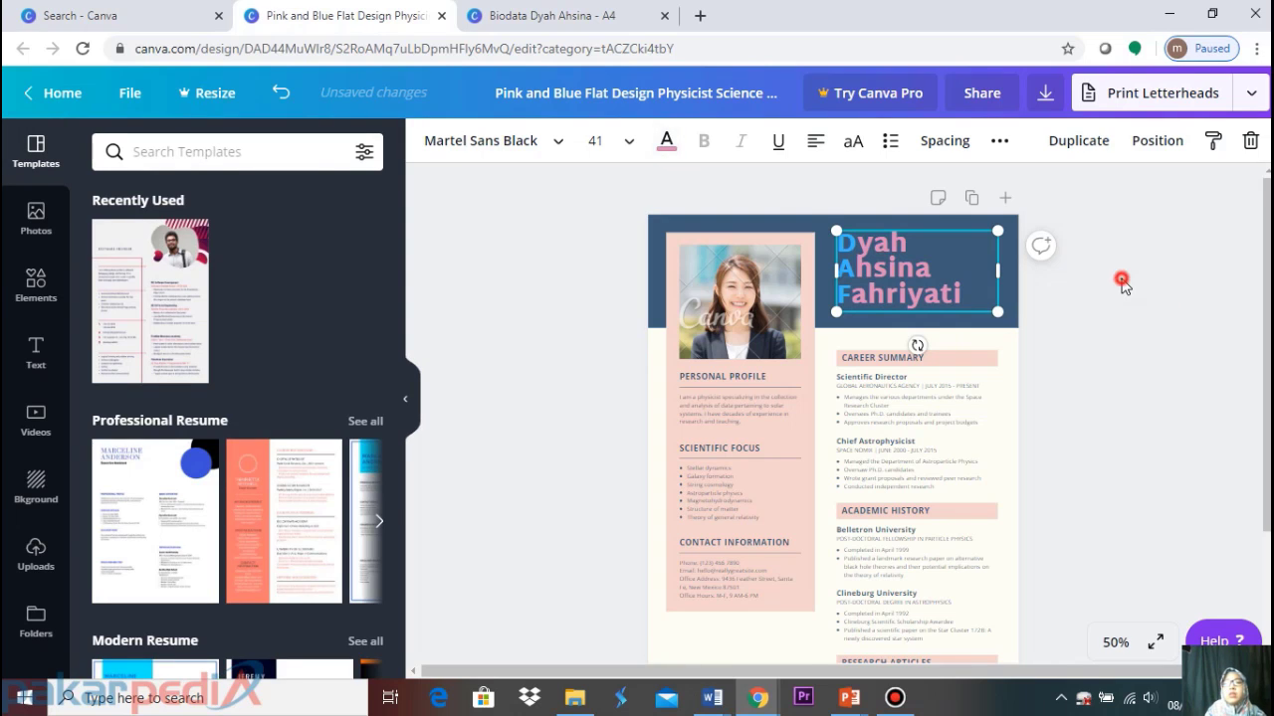
Ungroup the pink left sidebar holding the photo, profile, focus and contact sections
{"action": "left_click", "coordinate": [1122, 281]}
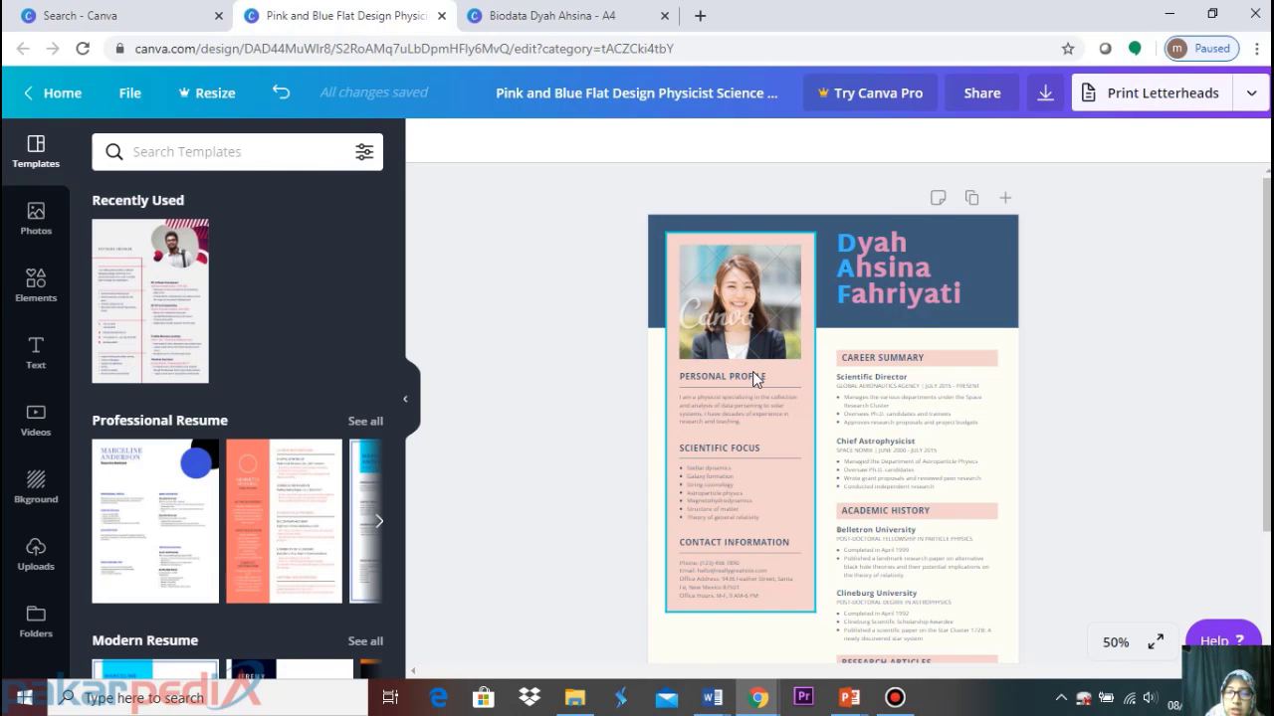
{"action": "left_click", "coordinate": [795, 430]}
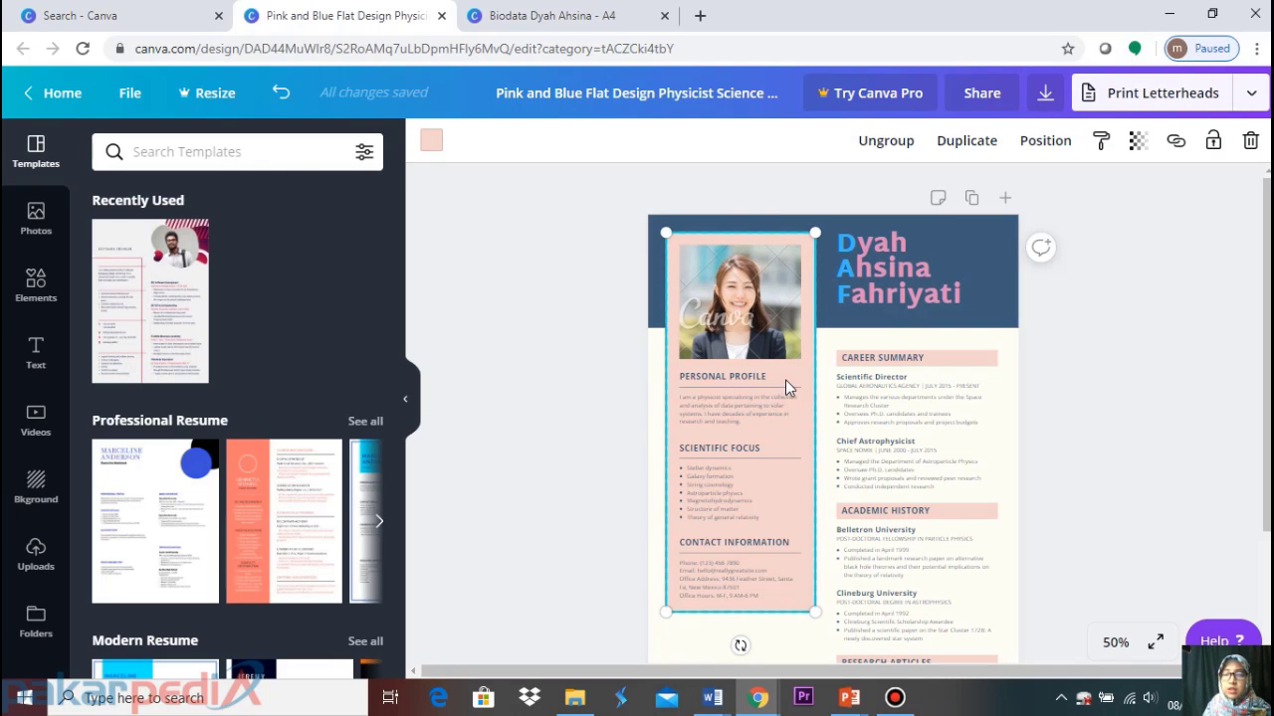
{"action": "left_click", "coordinate": [889, 142]}
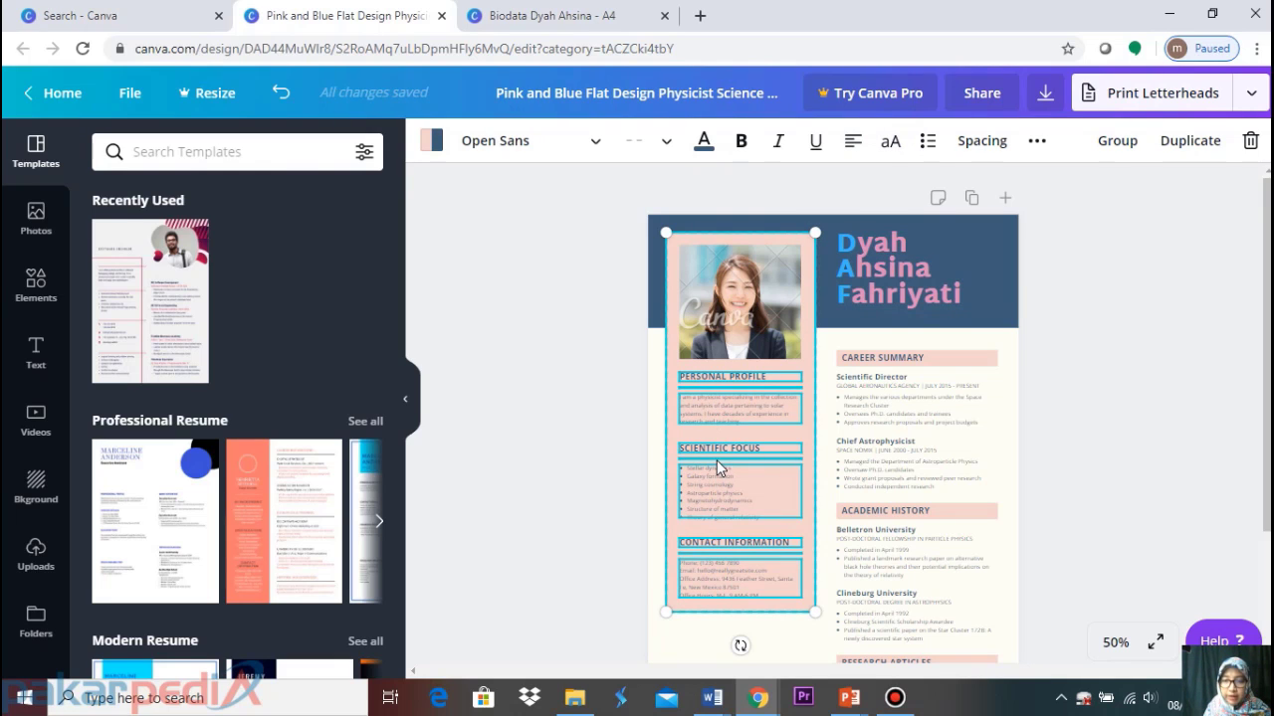
{"action": "left_click", "coordinate": [1125, 358]}
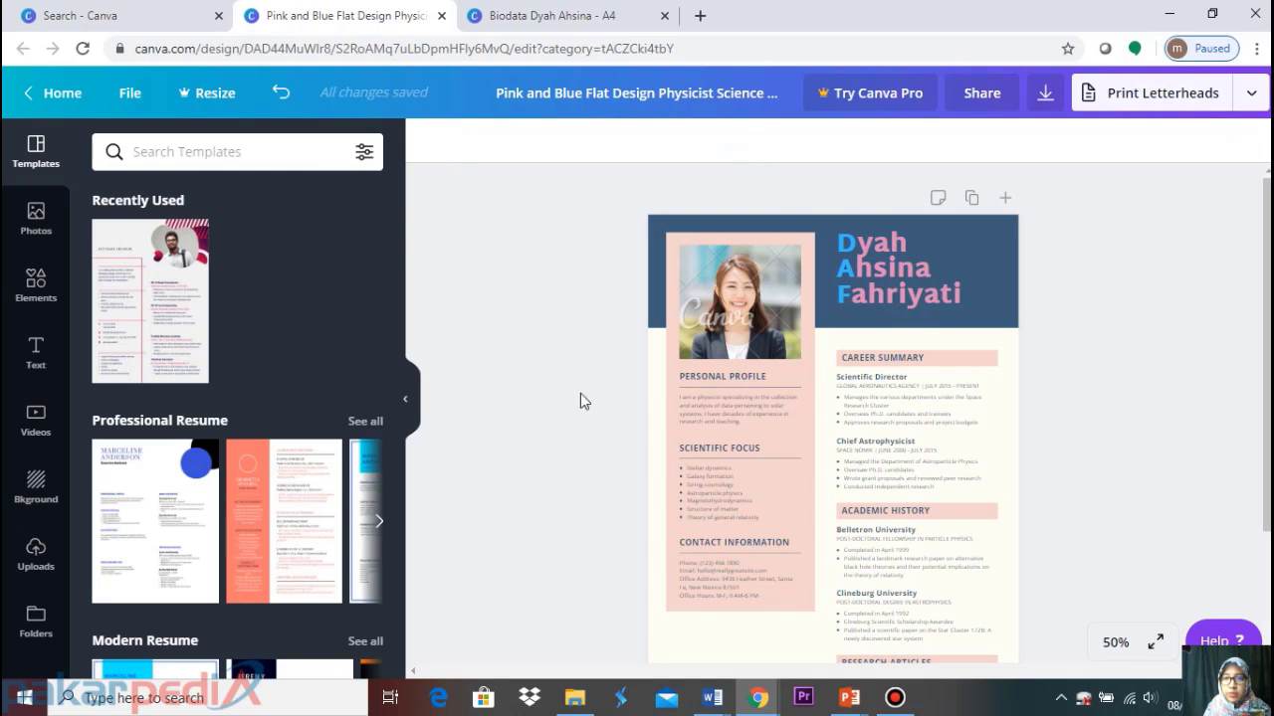
Replace the PERSONAL PROFILE heading text with PROFIL
{"action": "left_click", "coordinate": [728, 376]}
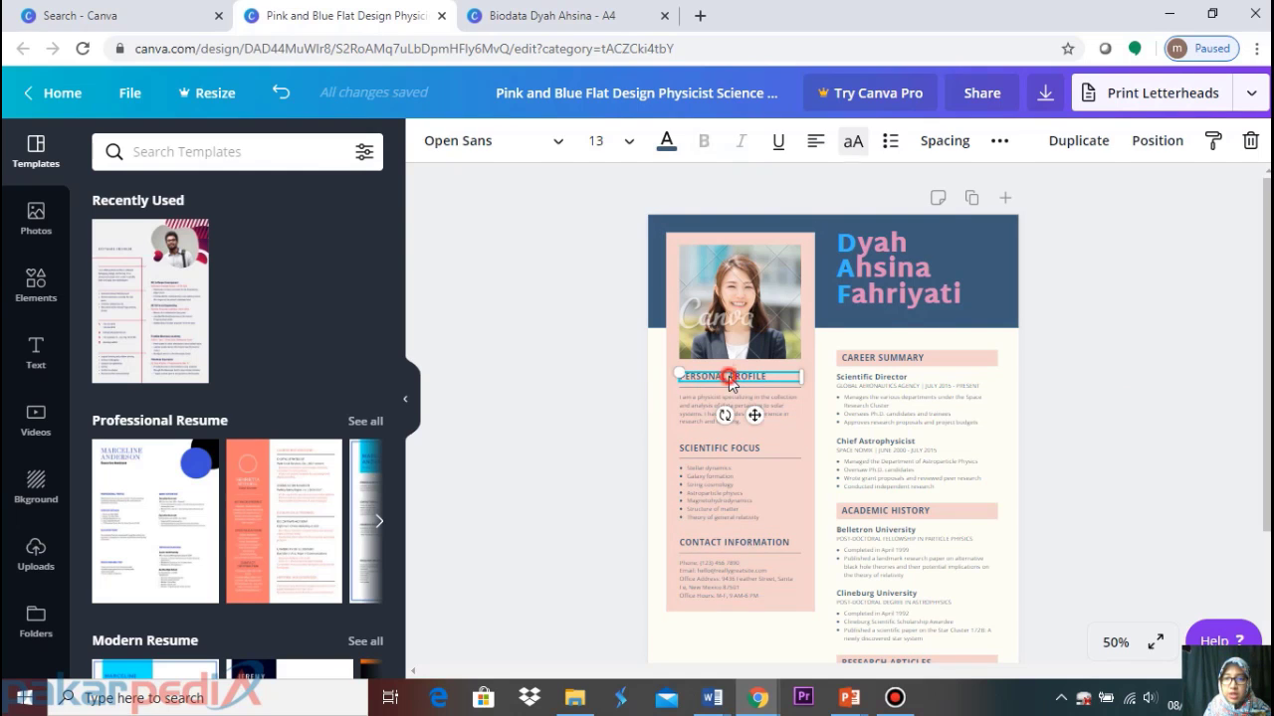
{"action": "double_click", "coordinate": [772, 377]}
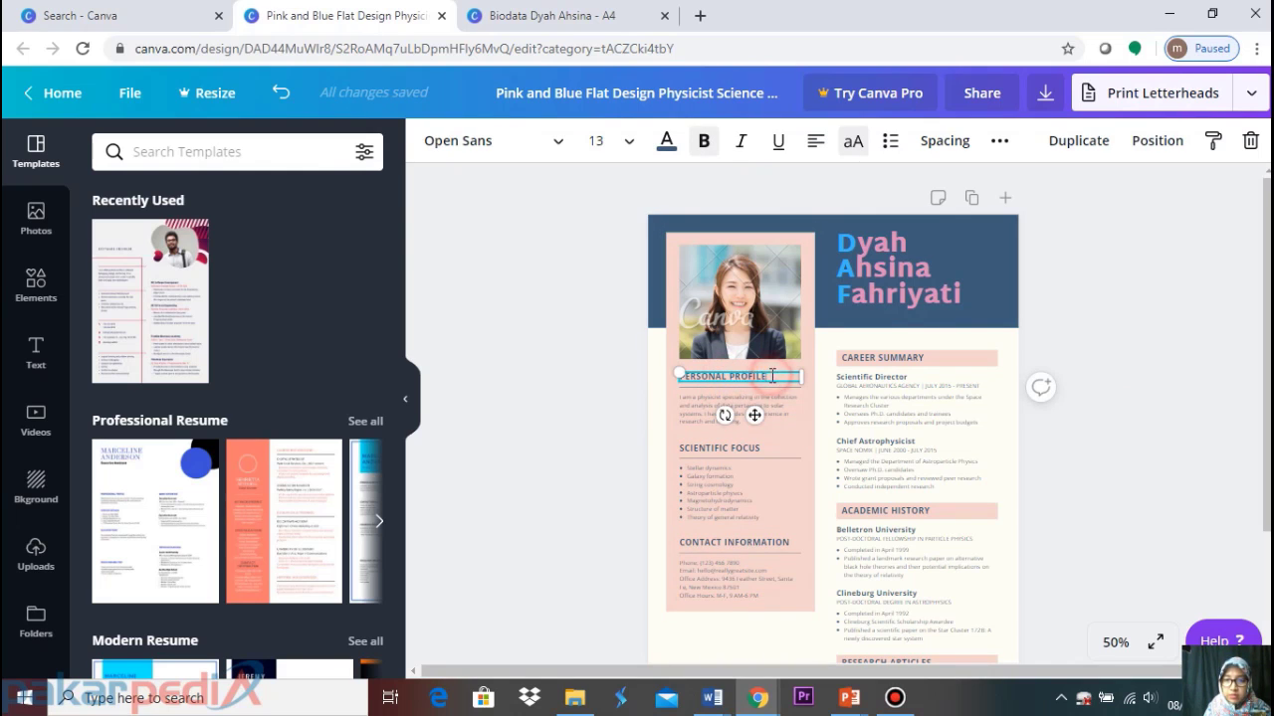
{"action": "left_click_drag", "start_coordinate": [773, 376], "coordinate": [651, 373]}
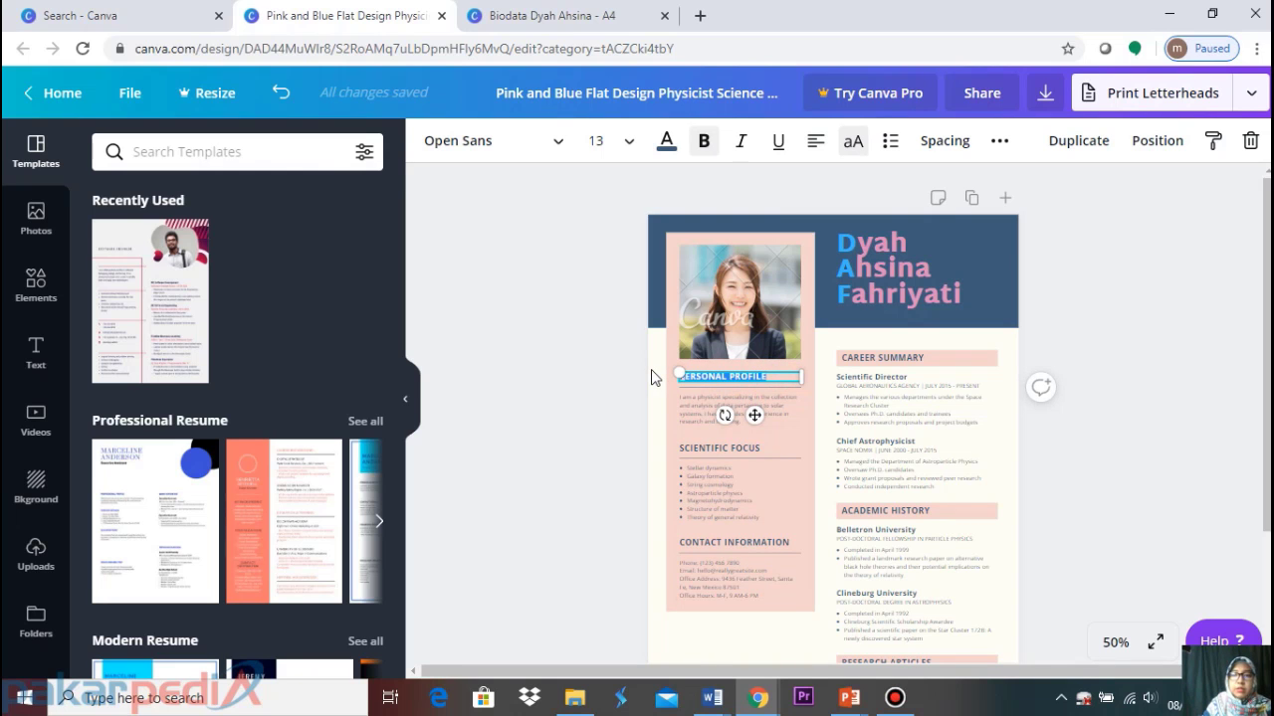
{"action": "key", "text": "BackSpace"}
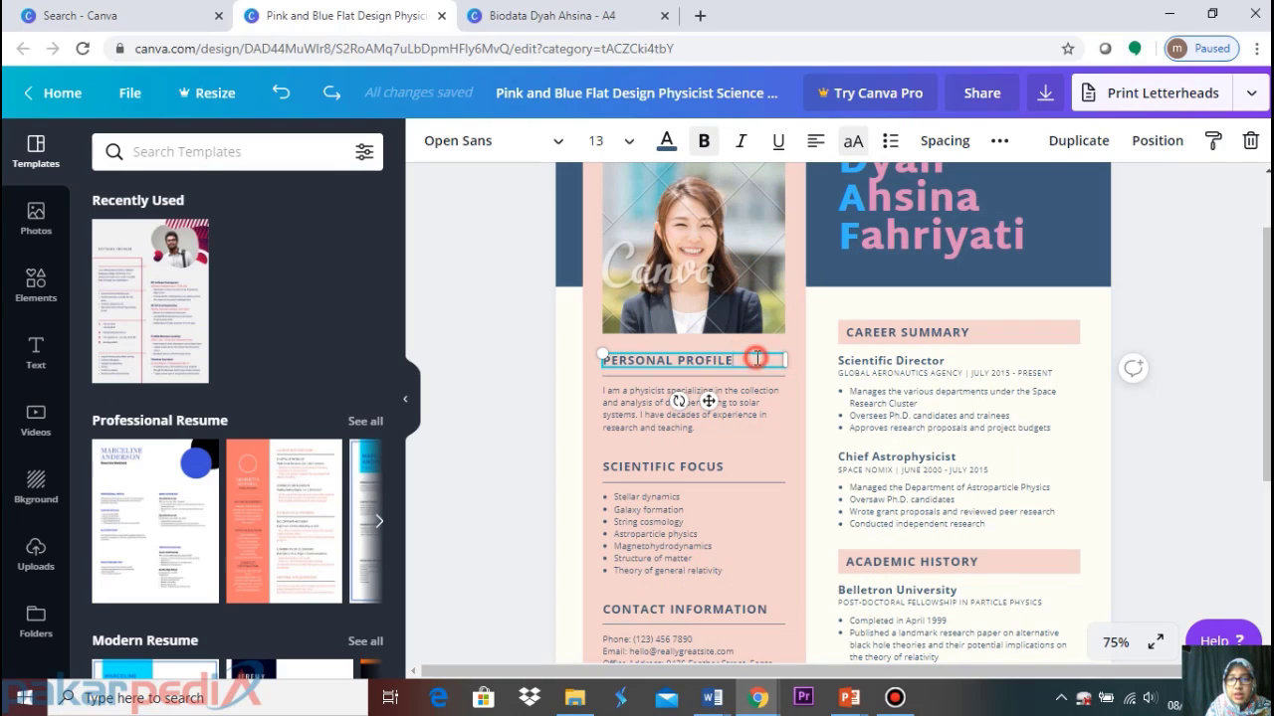
{"action": "left_click_drag", "start_coordinate": [755, 364], "coordinate": [576, 343]}
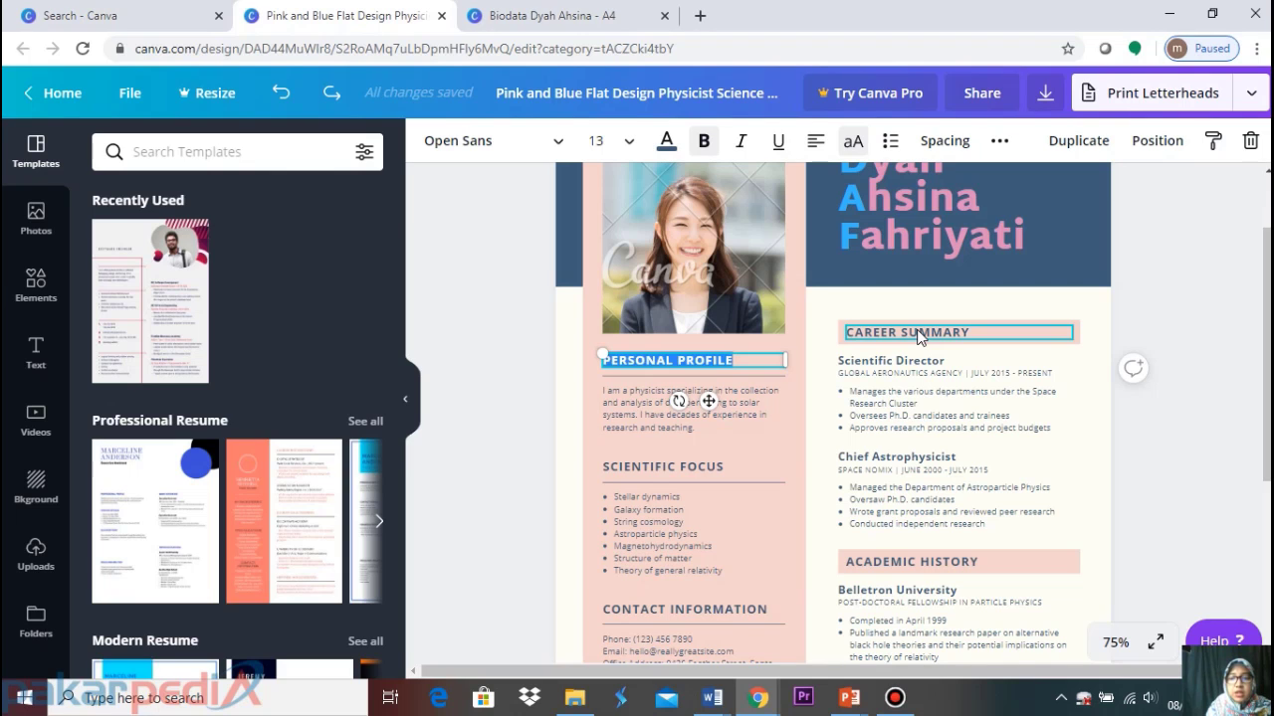
{"action": "type", "text": "PROFIL"}
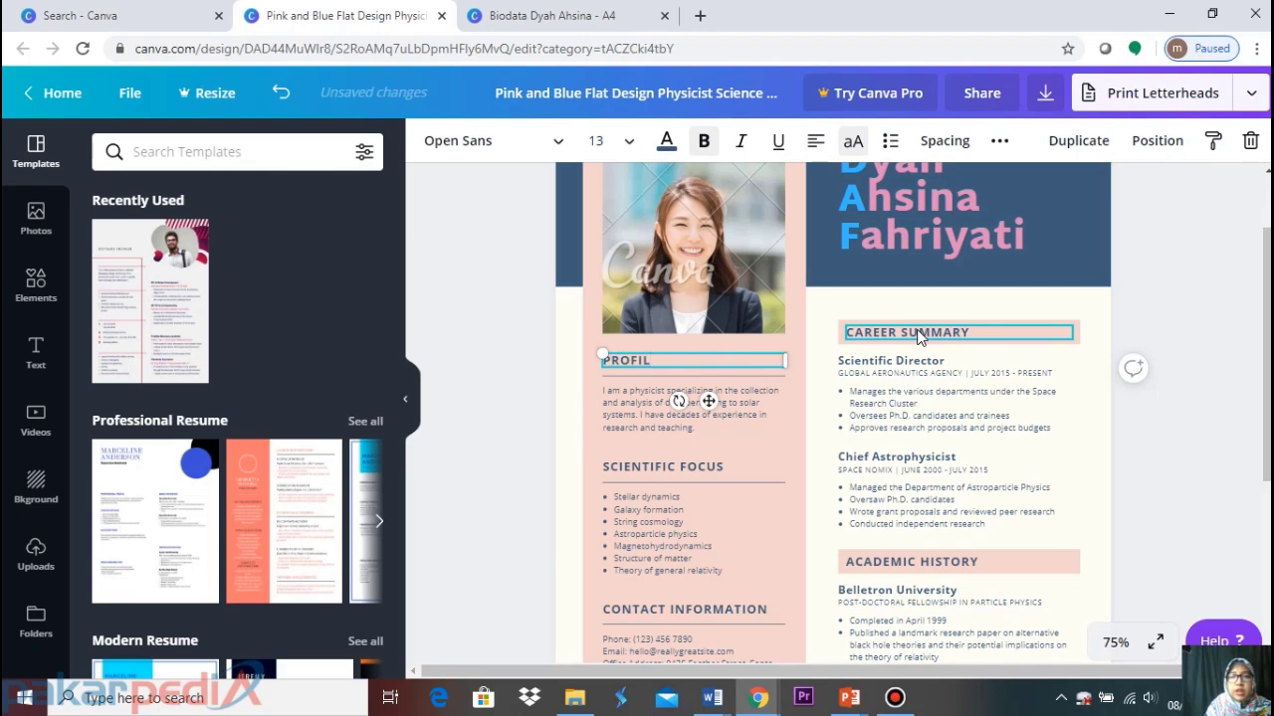
{"action": "left_click", "coordinate": [441, 360]}
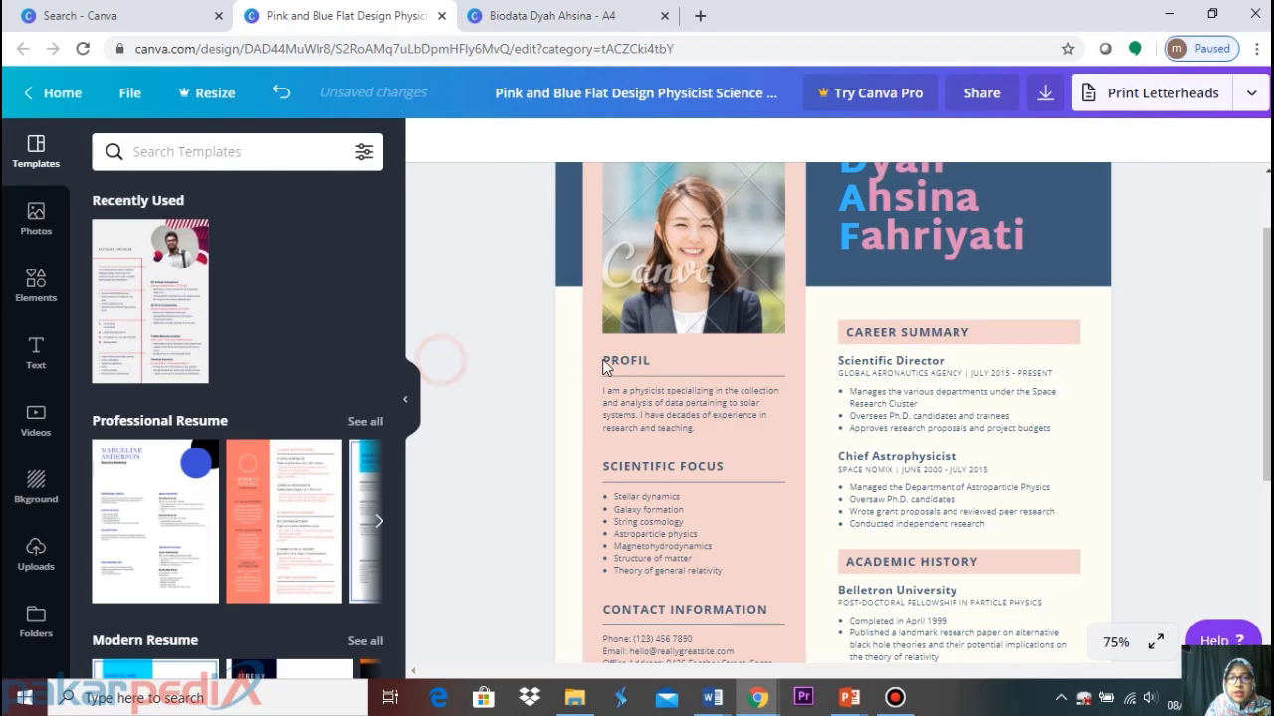
{"action": "left_click", "coordinate": [640, 367]}
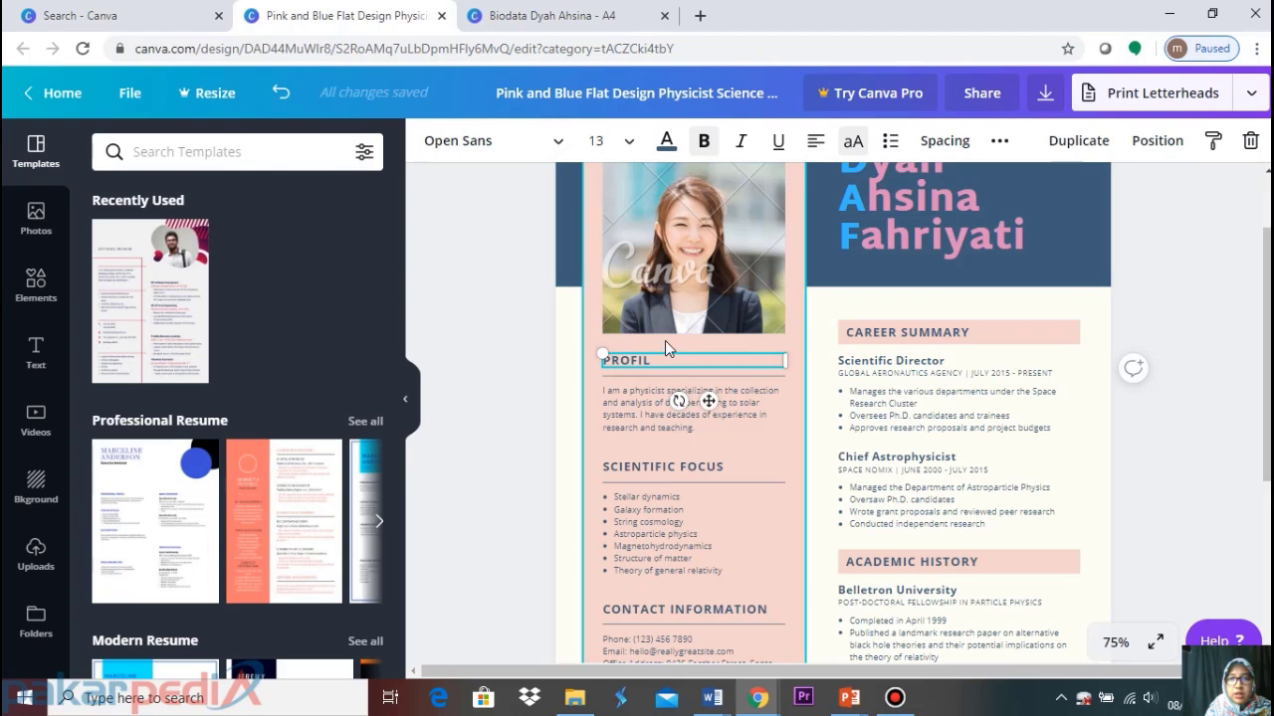
Apply the Cooper Hewitt Heavy font to the PROFIL heading
{"action": "left_click", "coordinate": [547, 147]}
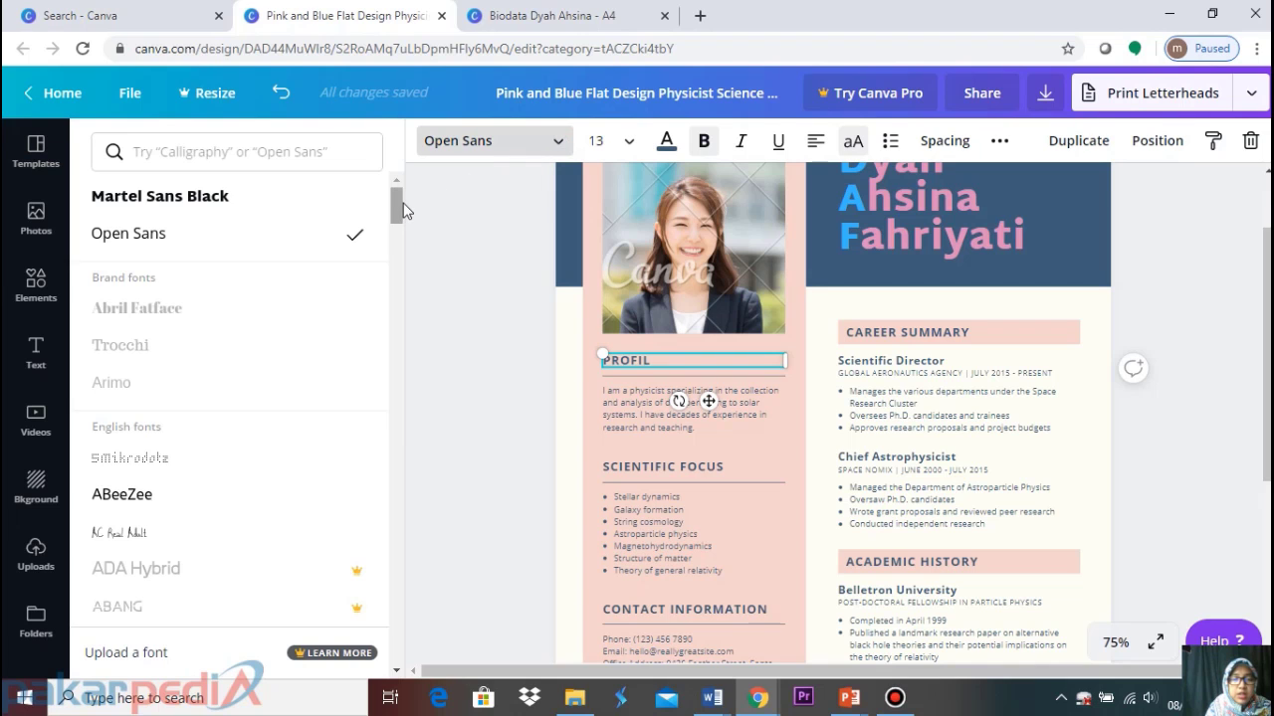
{"action": "left_click_drag", "start_coordinate": [398, 206], "coordinate": [431, 438]}
{"action": "left_click", "coordinate": [314, 157]}
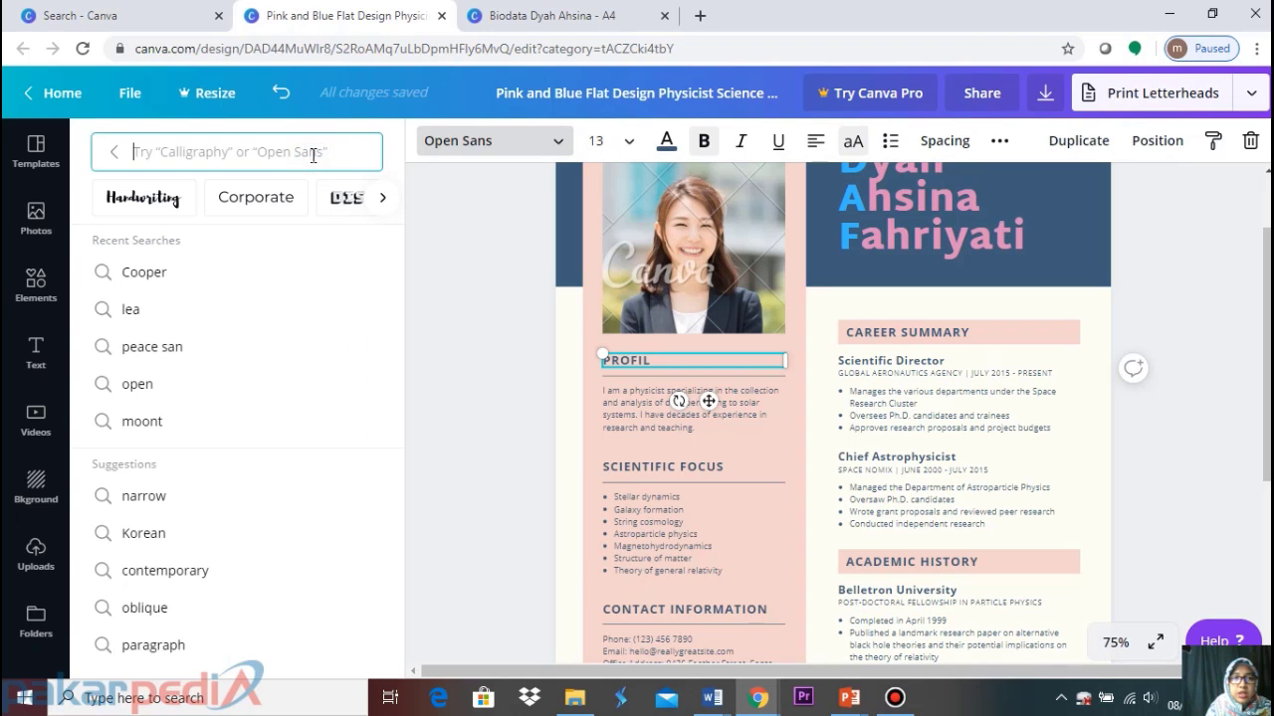
{"action": "type", "text": "c"}
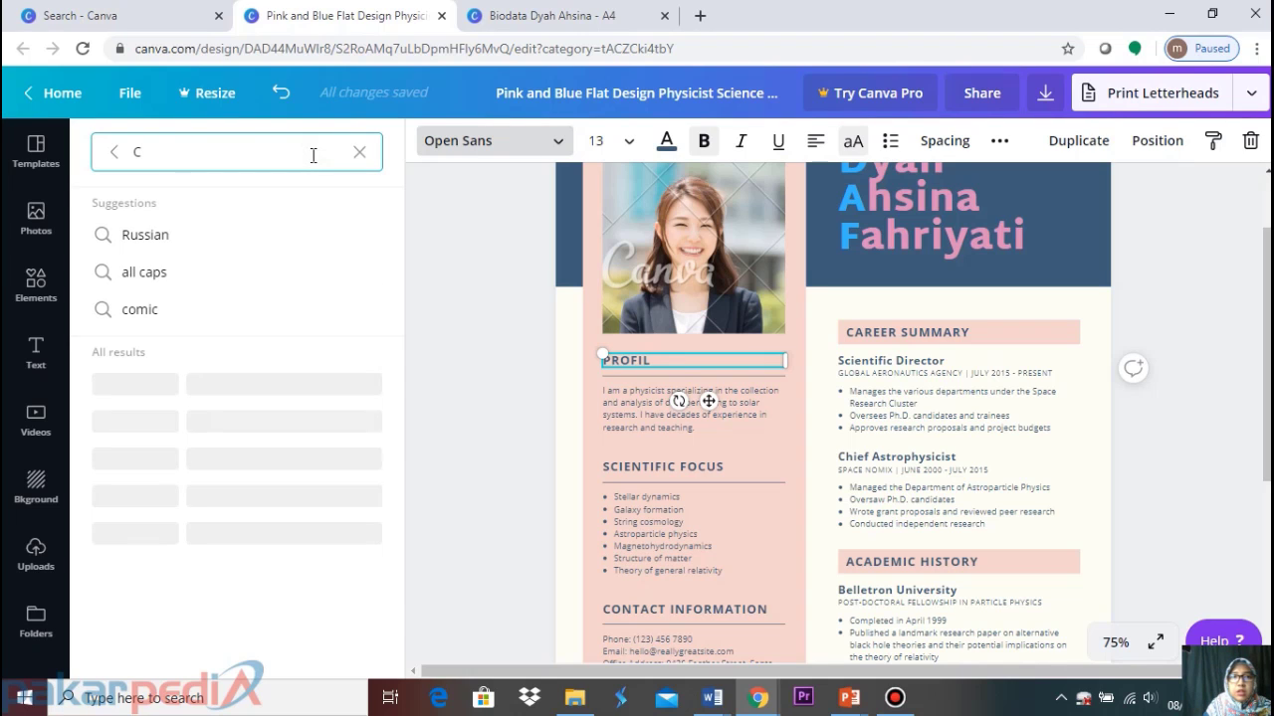
{"action": "type", "text": "ooper"}
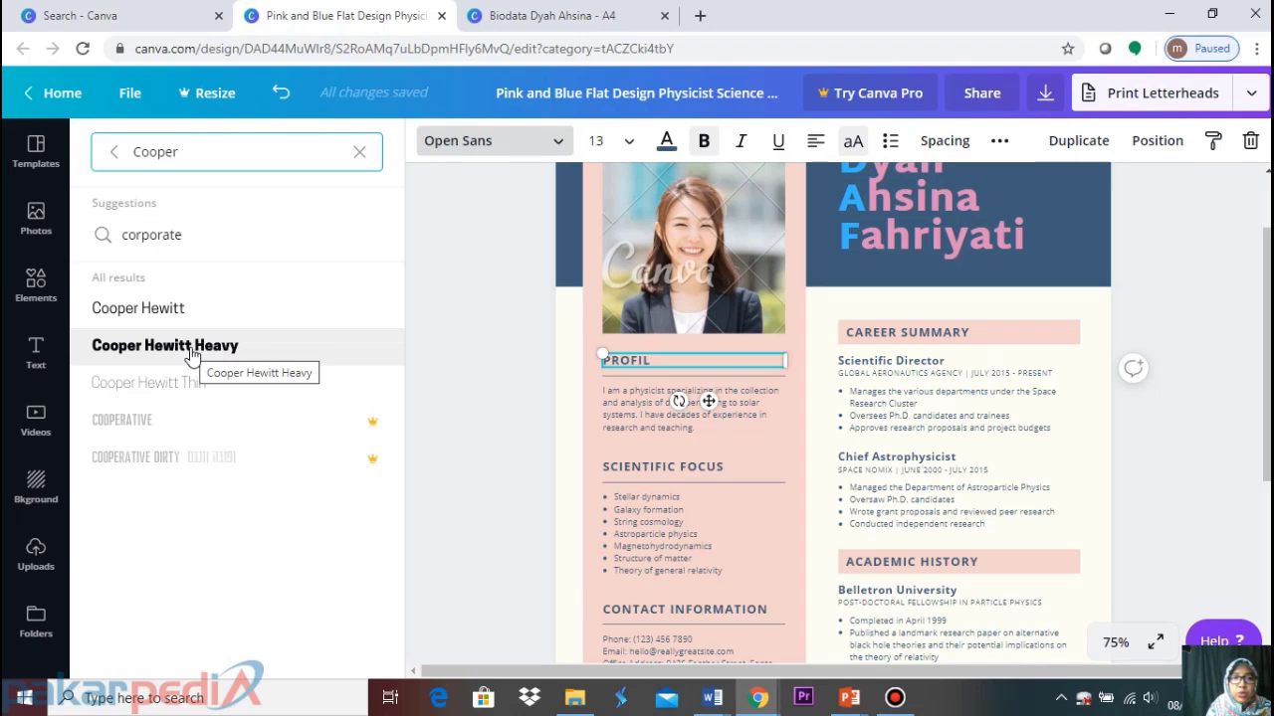
{"action": "left_click", "coordinate": [190, 349]}
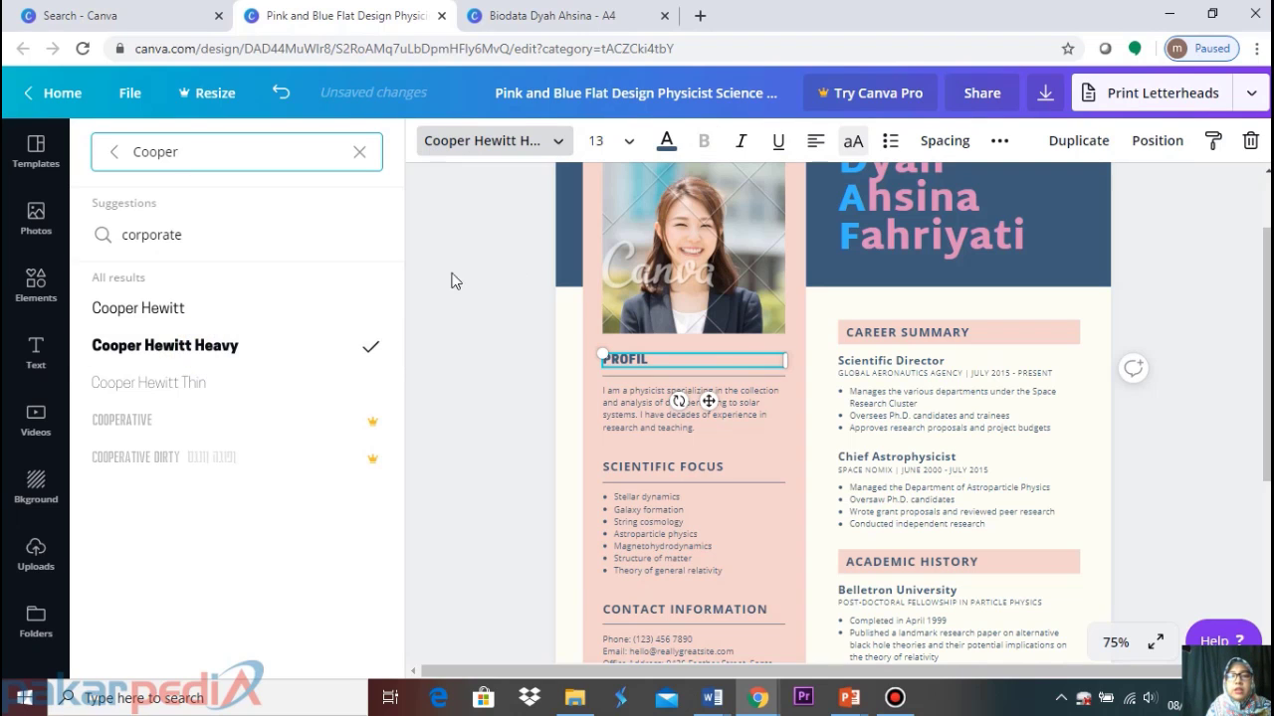
{"action": "left_click", "coordinate": [480, 314]}
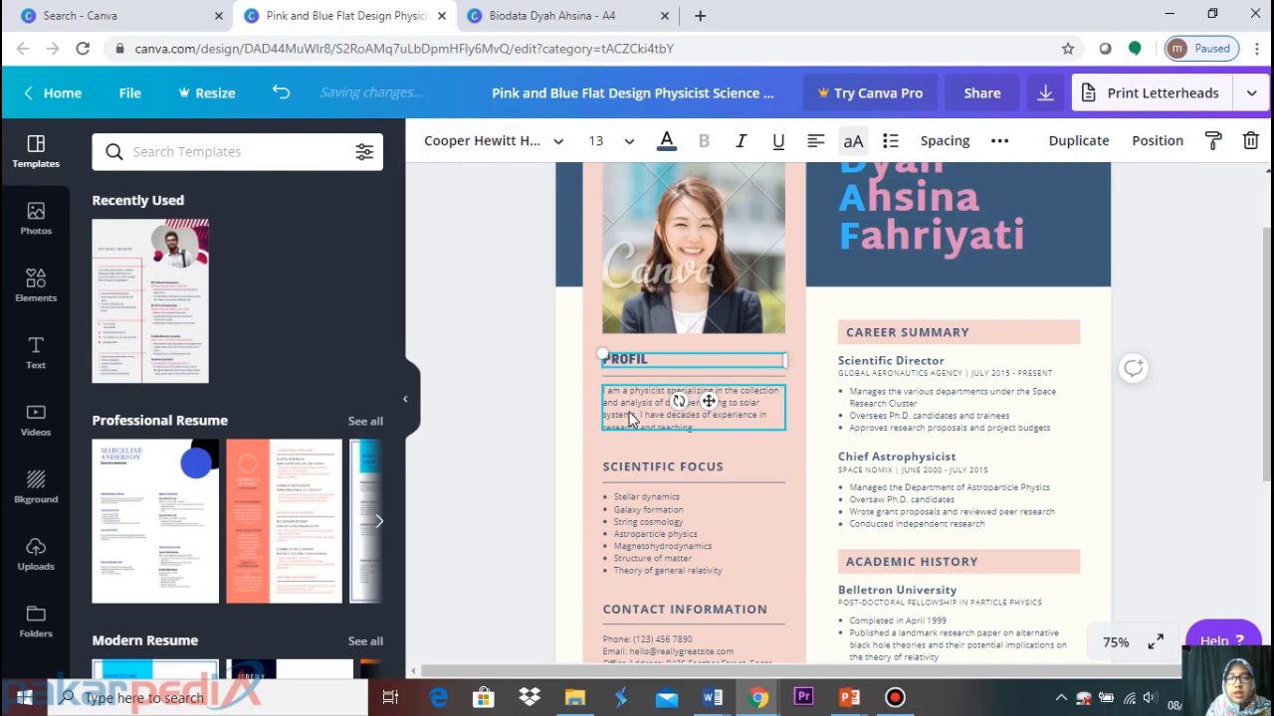
{"action": "left_click", "coordinate": [631, 420]}
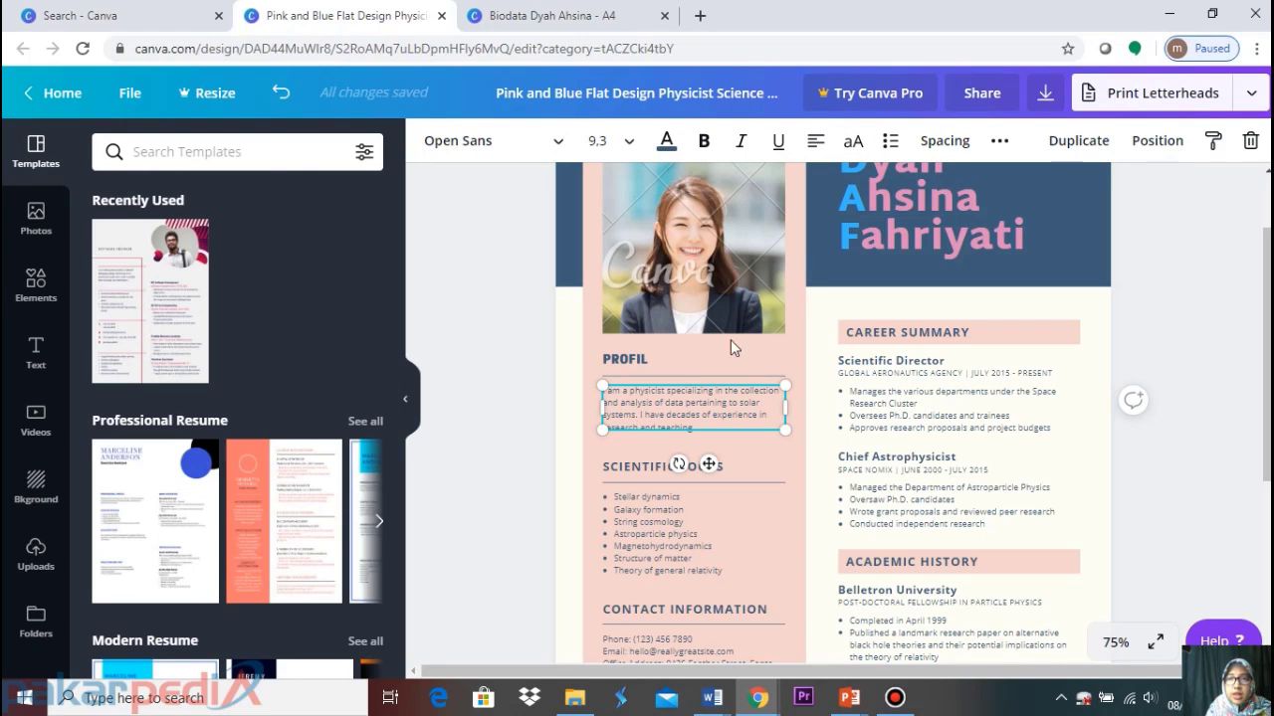
Switch the profile paragraph from numbered "1." to a bulleted list
{"action": "left_click", "coordinate": [891, 144]}
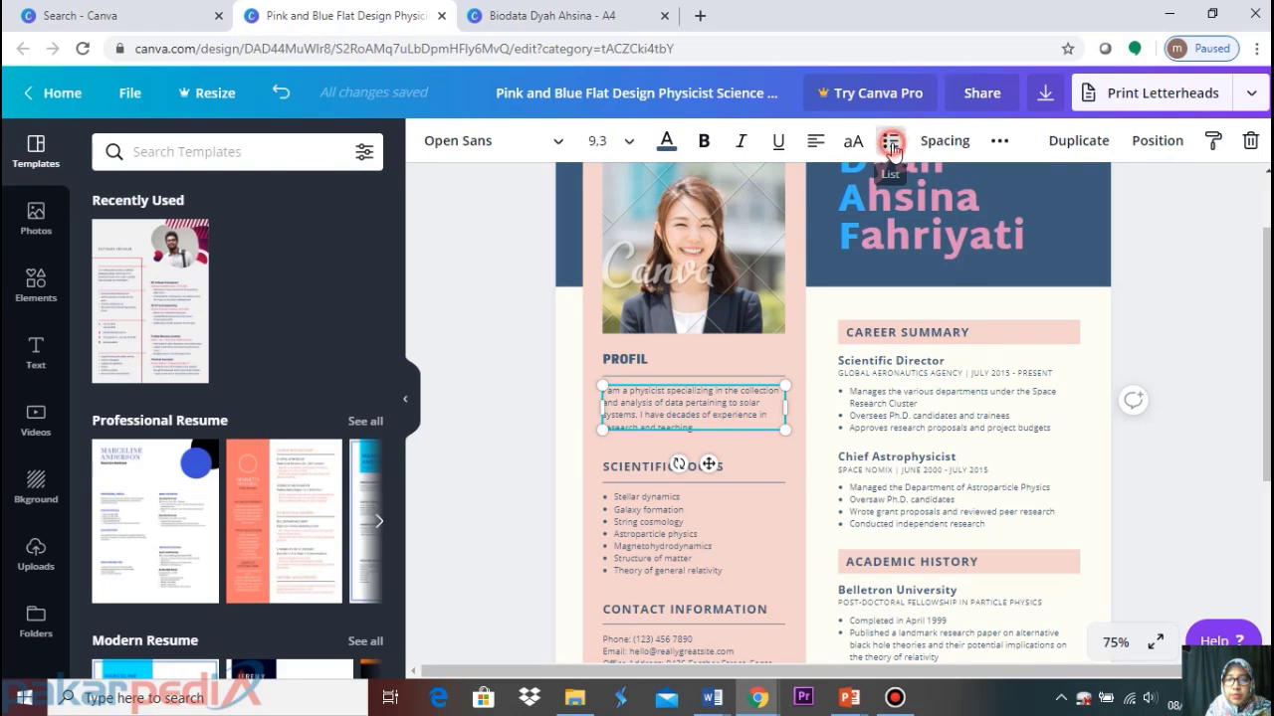
{"action": "left_click", "coordinate": [1200, 316]}
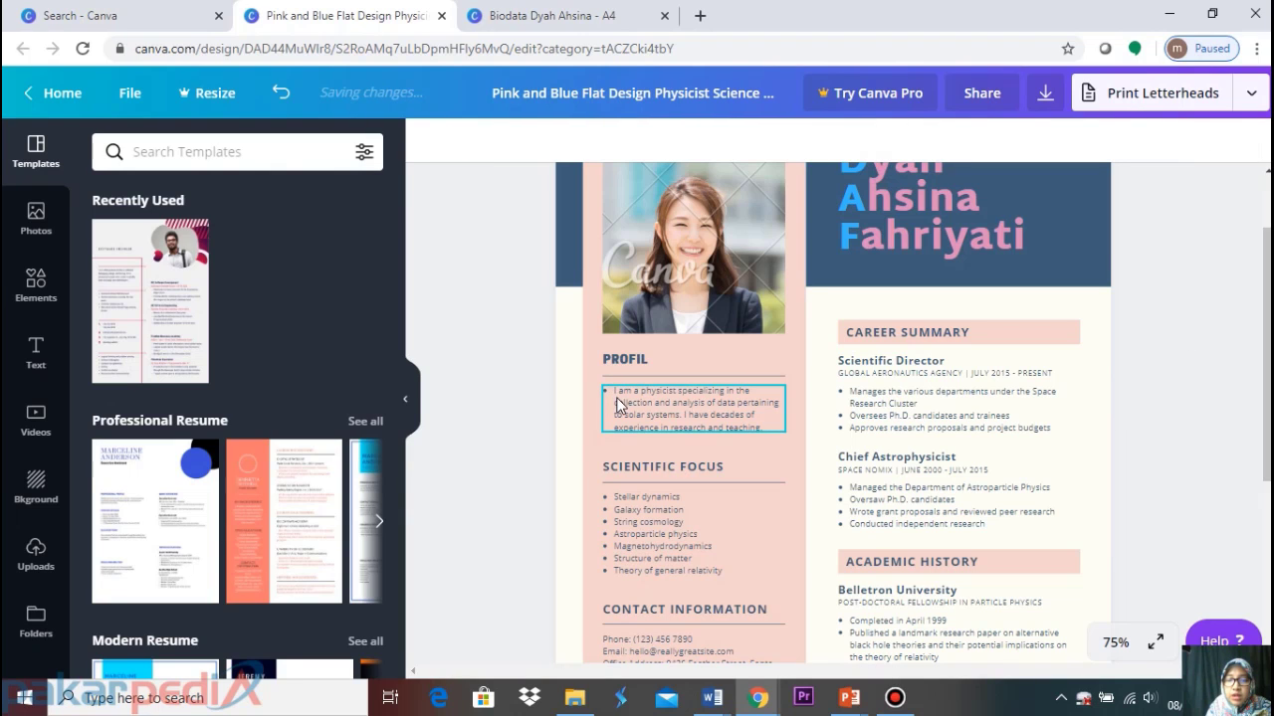
{"action": "left_click", "coordinate": [646, 418]}
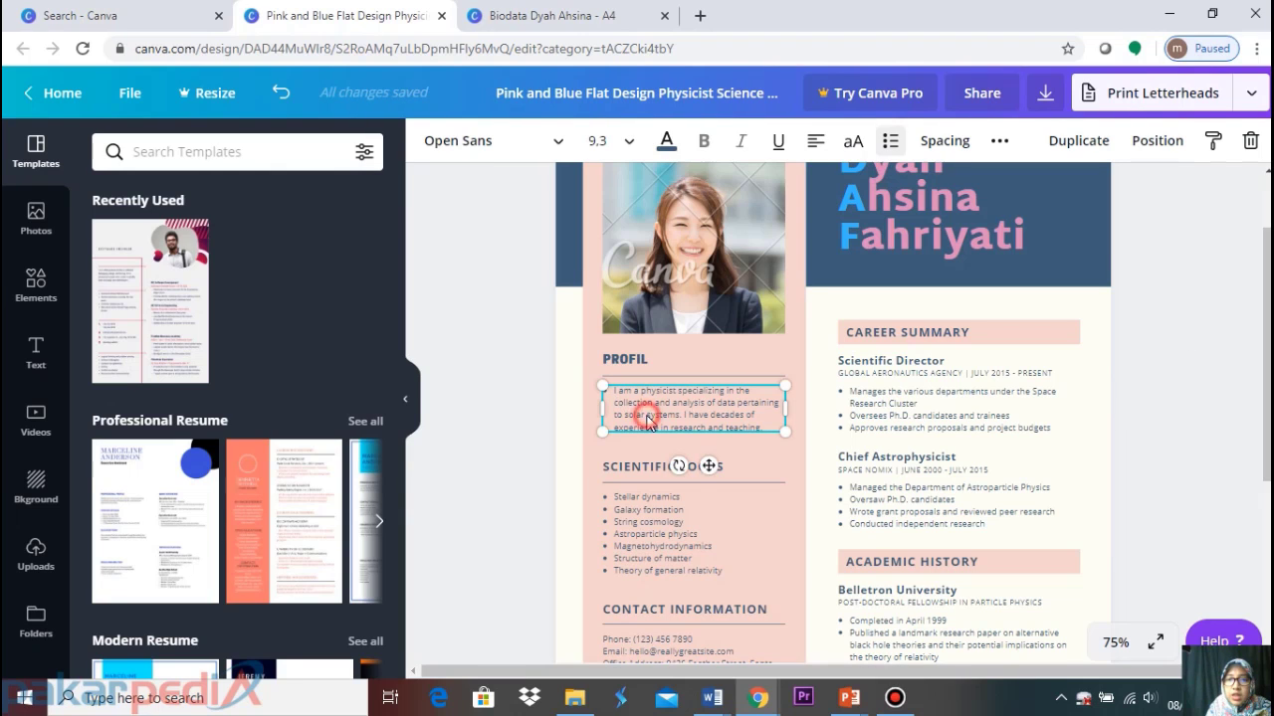
{"action": "left_click", "coordinate": [890, 145]}
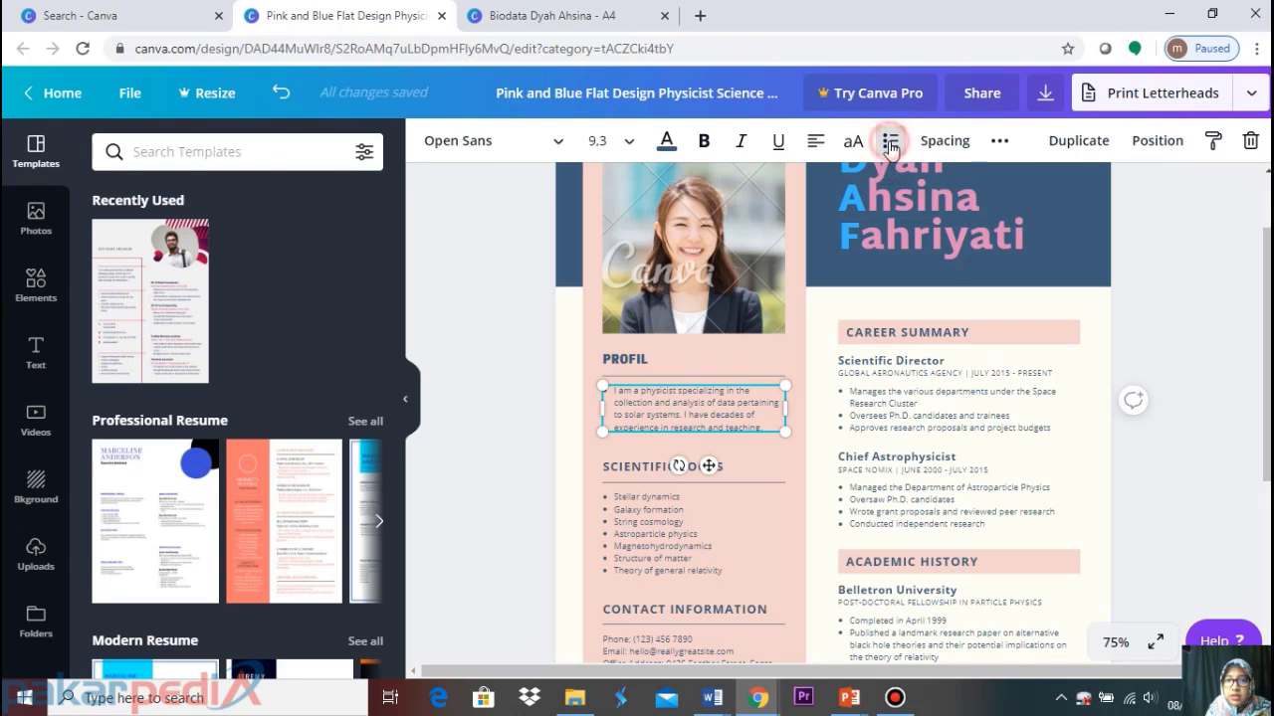
{"action": "left_click", "coordinate": [1205, 307]}
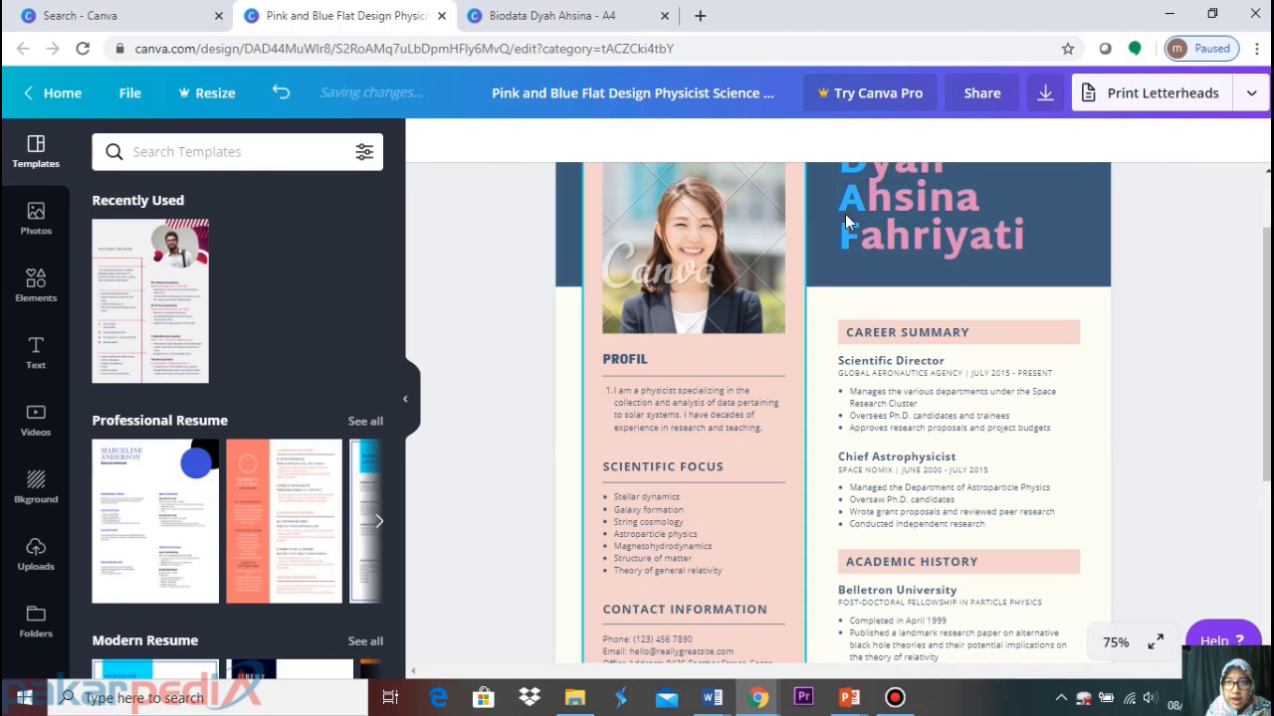
{"action": "left_click", "coordinate": [697, 408]}
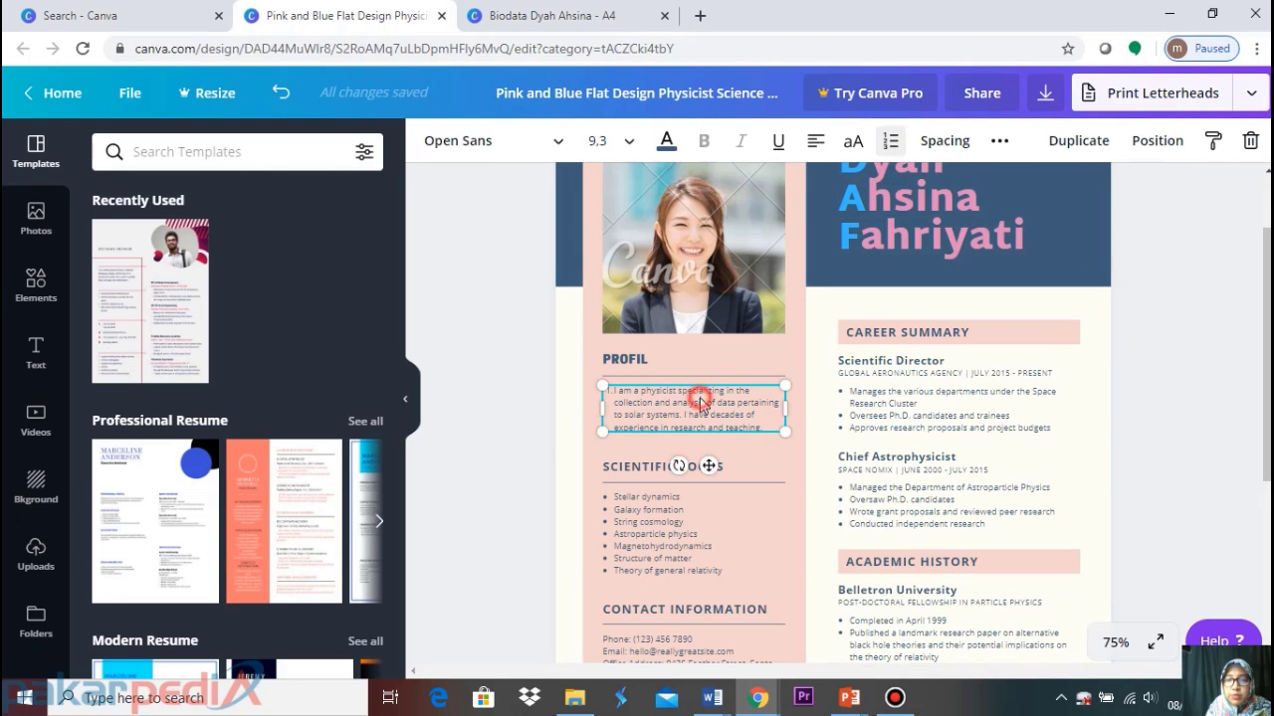
{"action": "left_click", "coordinate": [892, 145]}
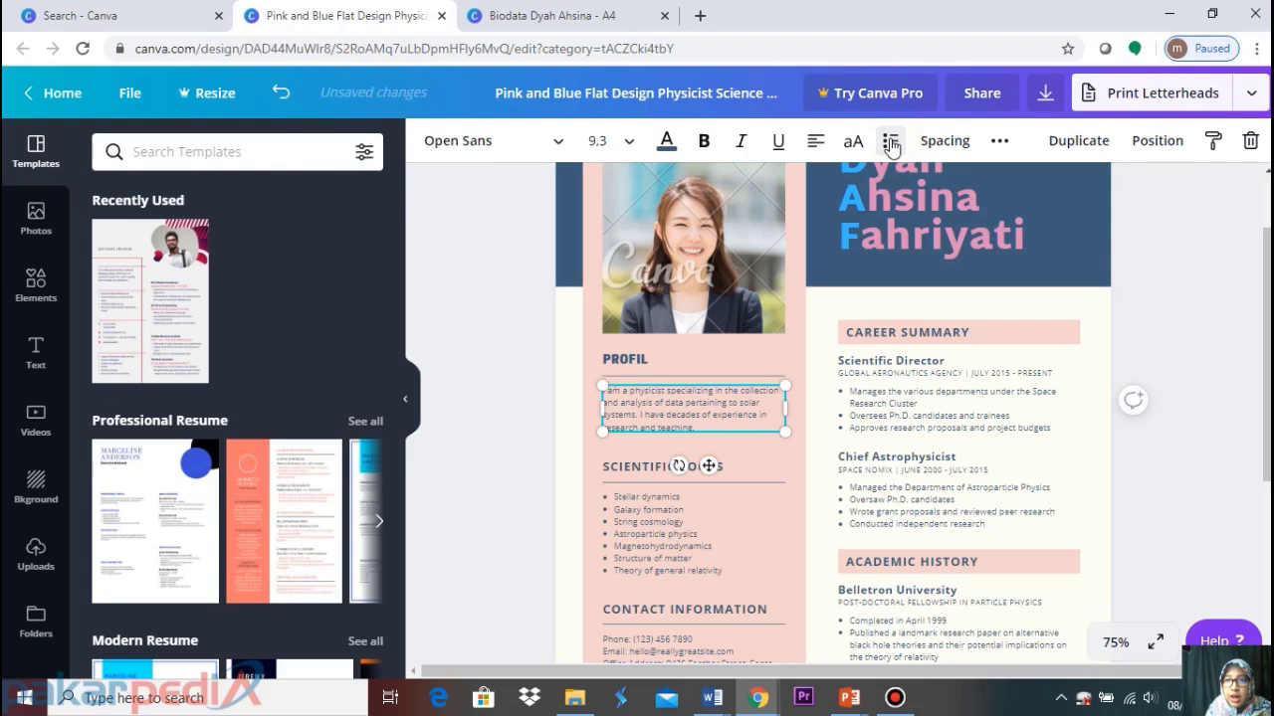
{"action": "left_click", "coordinate": [891, 145]}
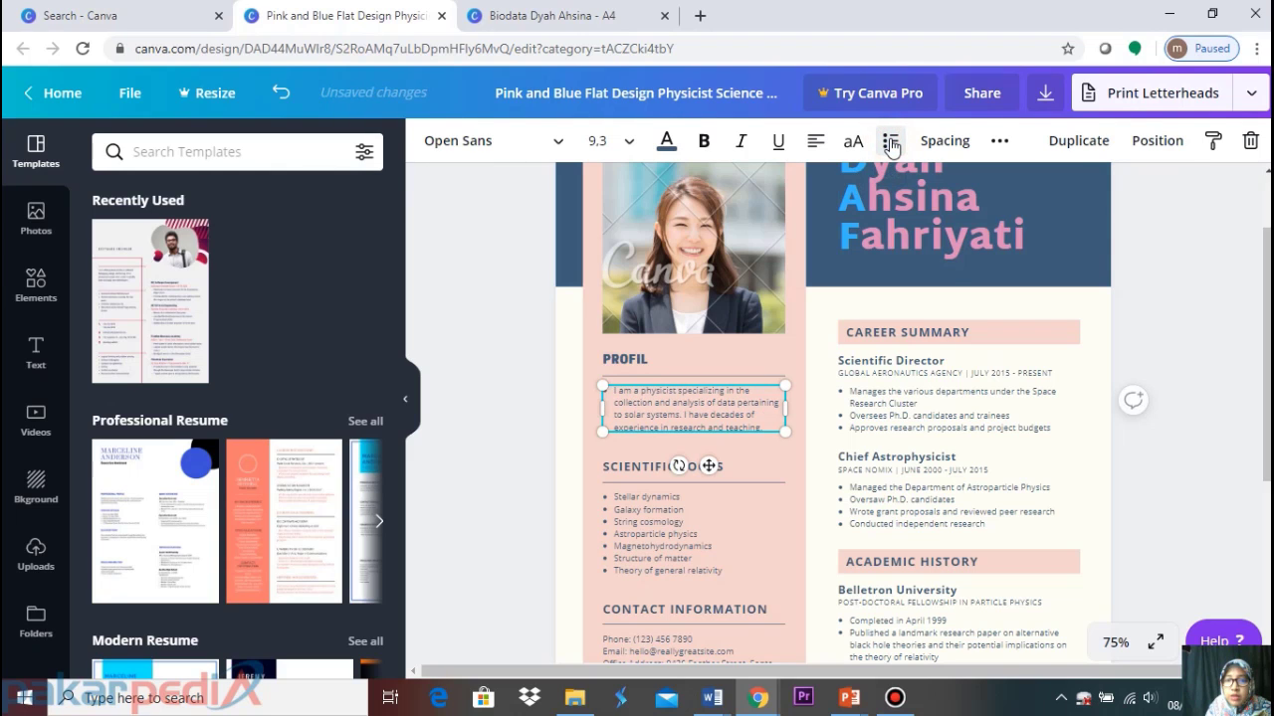
{"action": "left_click", "coordinate": [1188, 332]}
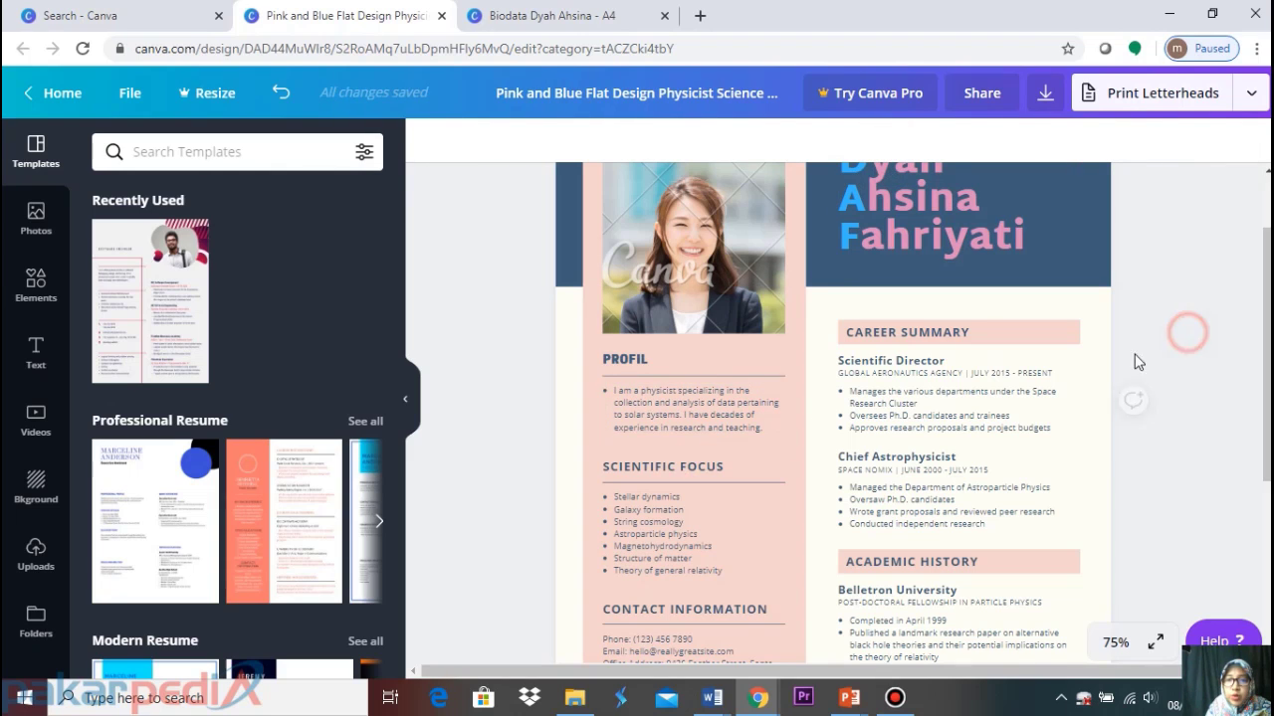
{"action": "left_click", "coordinate": [684, 414]}
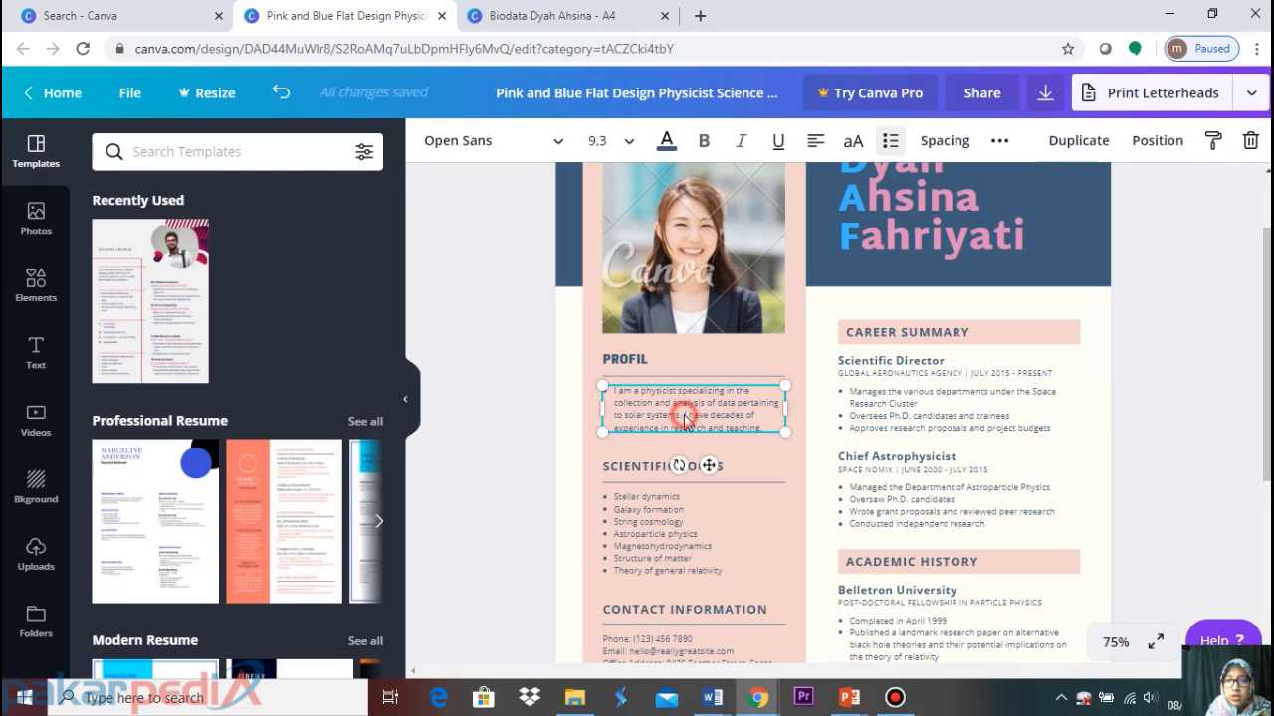
{"action": "left_click", "coordinate": [760, 424]}
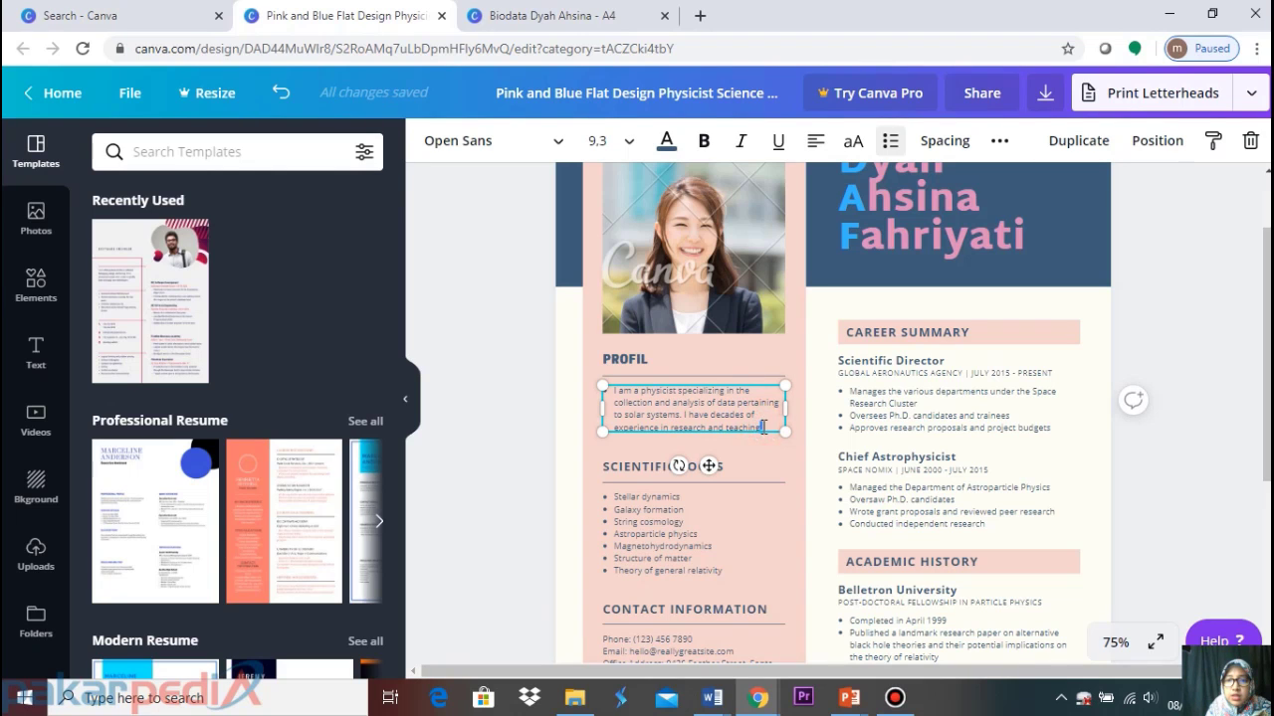
{"action": "left_click", "coordinate": [753, 422]}
Replace the profile text with bullets Ibu bekerja, Founder Komunitas Ilmuwan Cilik, Senang belajar menulis
{"action": "left_click_drag", "start_coordinate": [764, 430], "coordinate": [595, 397]}
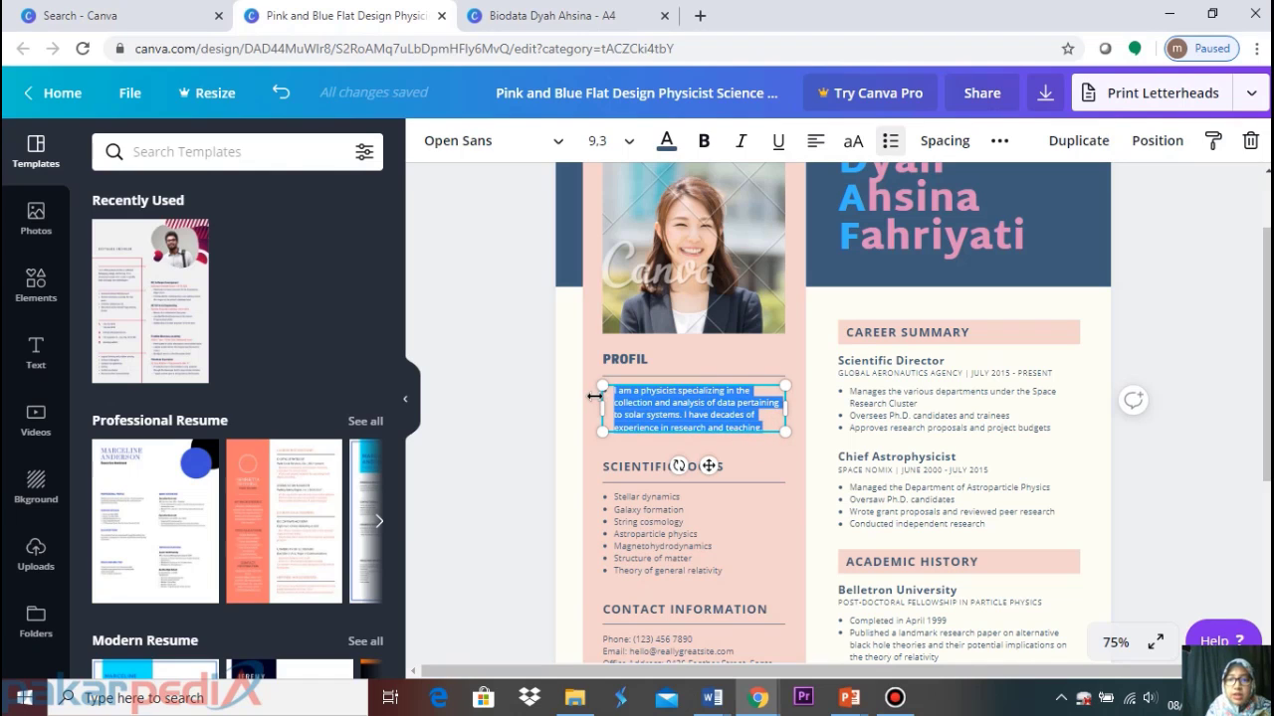
{"action": "type", "text": "lou be"}
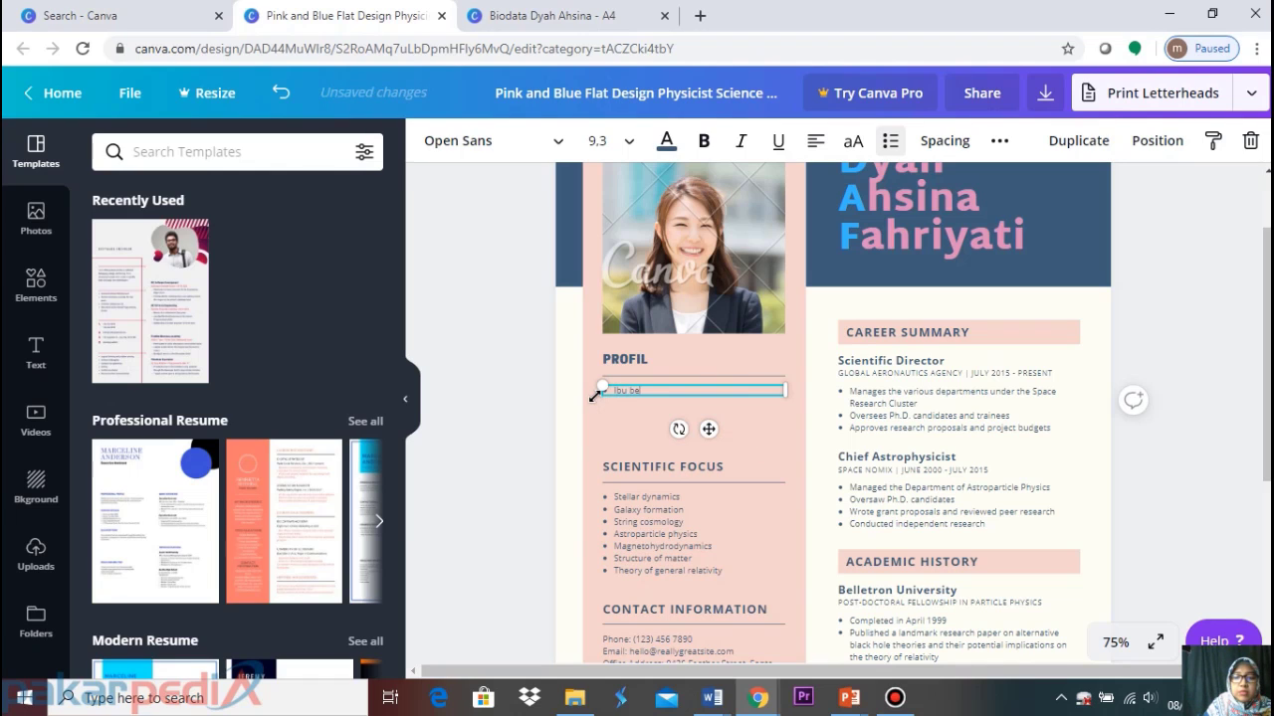
{"action": "type", "text": "kerja"}
{"action": "key", "text": "Return"}
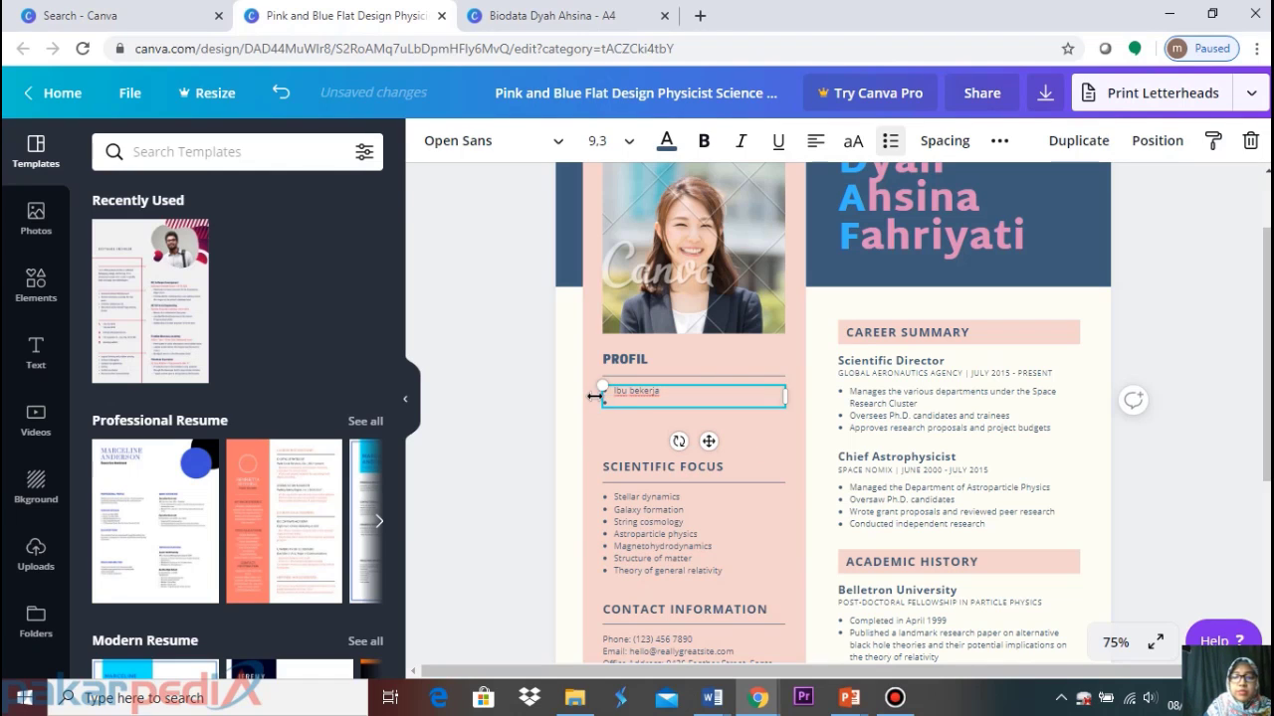
{"action": "type", "text": "Founder"}
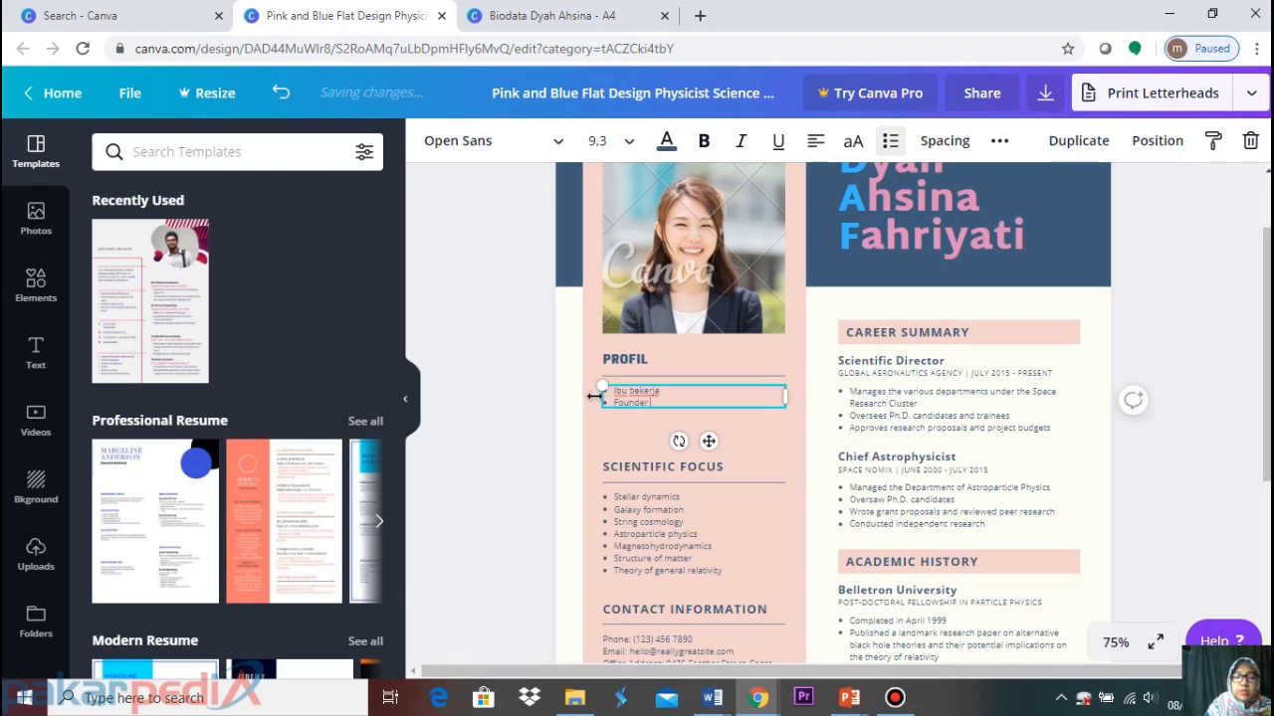
{"action": "type", "text": " Komunitas Ilmu"}
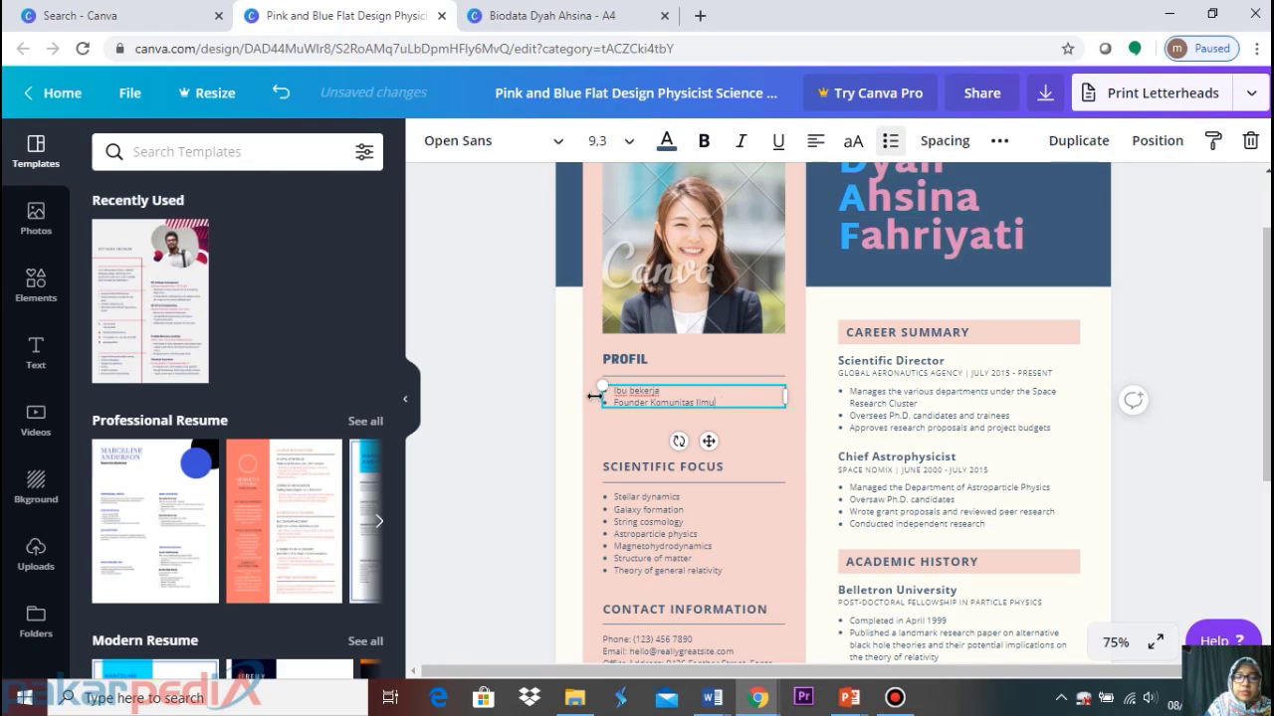
{"action": "type", "text": "wan Cilik"}
{"action": "key", "text": "Return"}
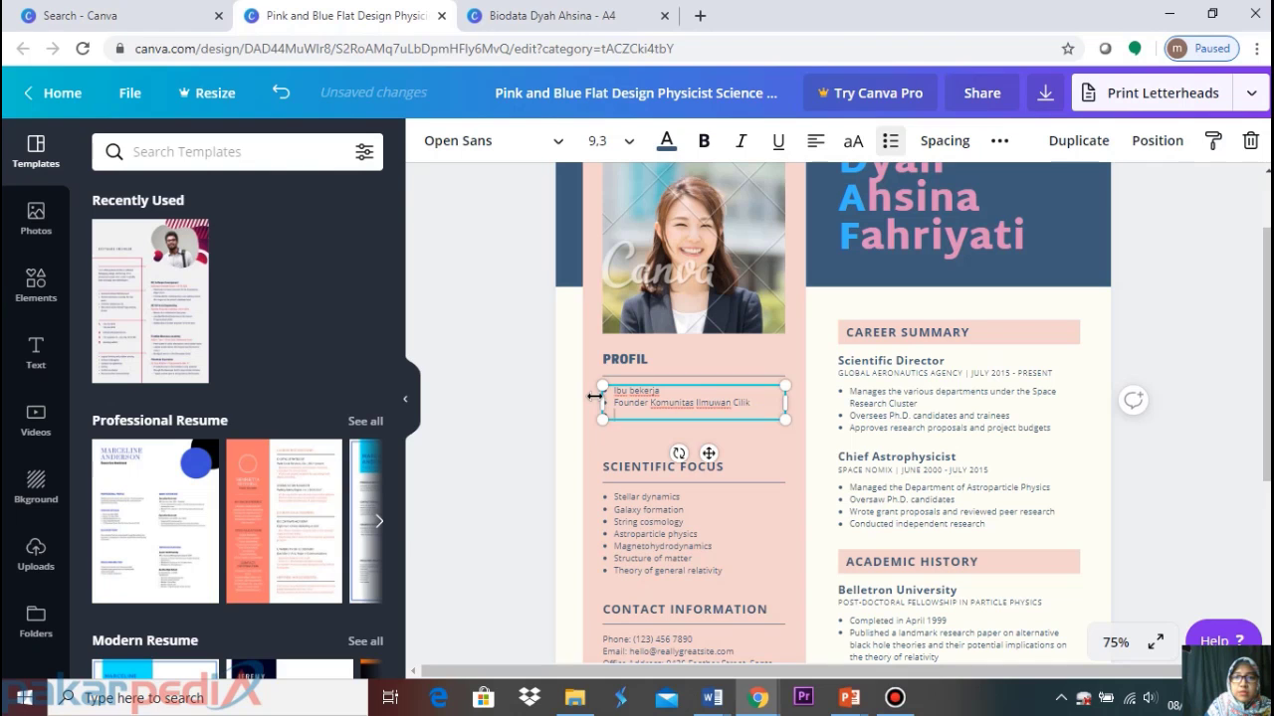
{"action": "type", "text": "Senang belaj"}
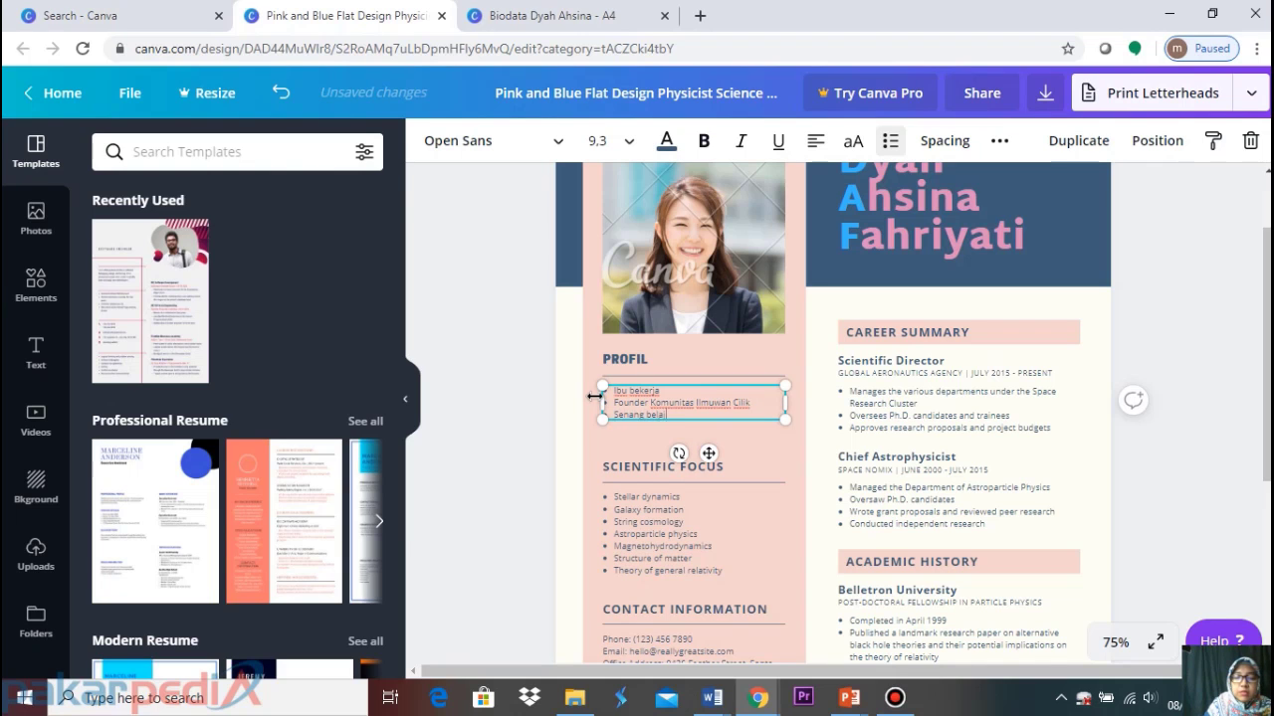
{"action": "type", "text": "ar menu"}
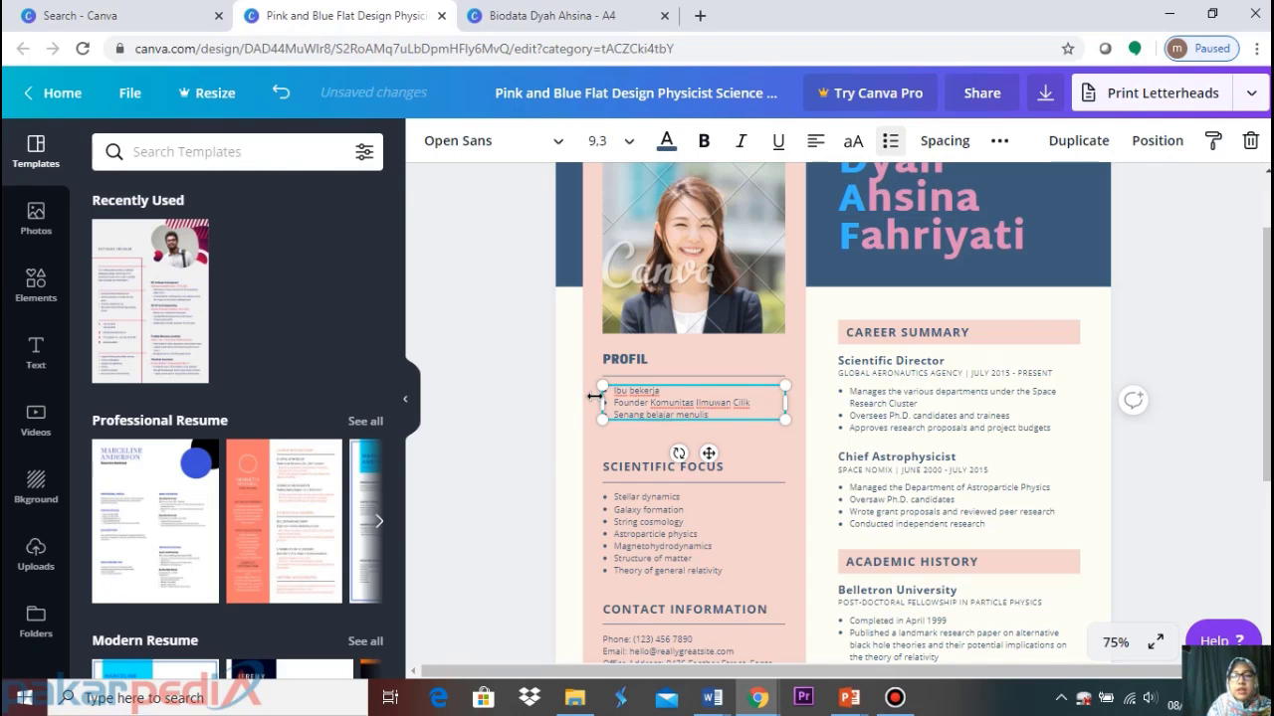
{"action": "type", "text": "lis"}
{"action": "left_click", "coordinate": [1213, 328]}
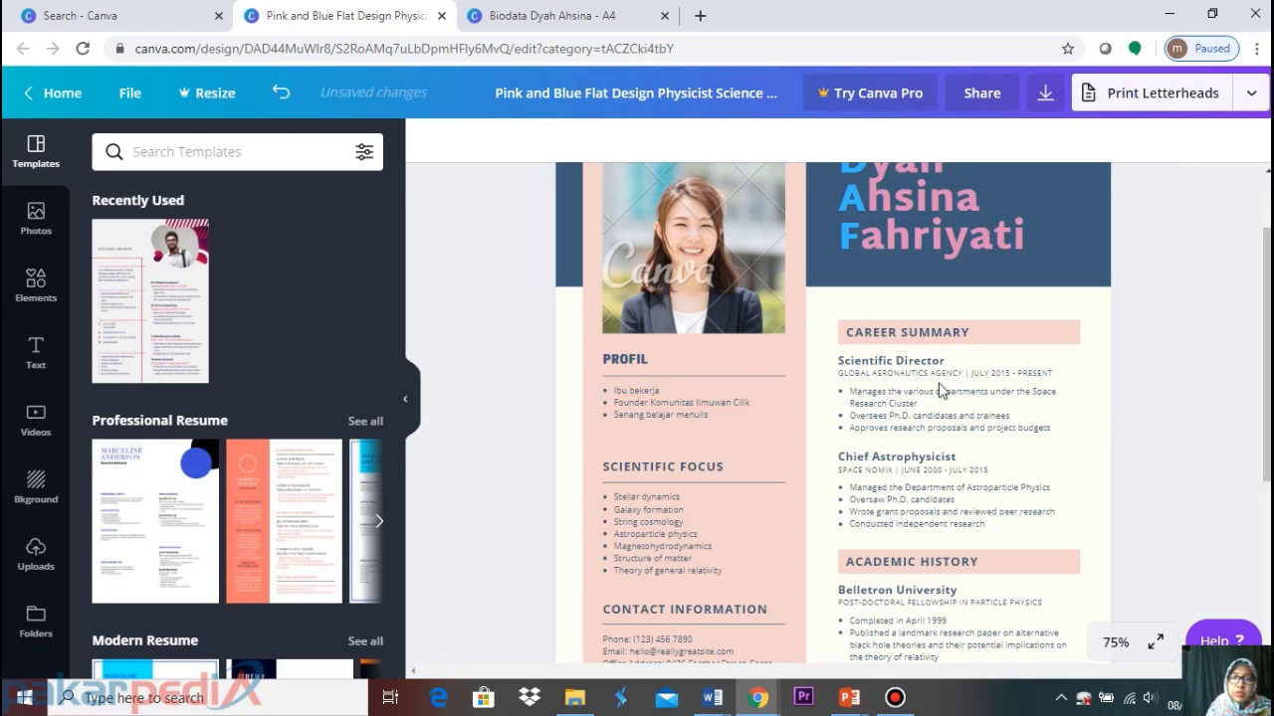
{"action": "left_click", "coordinate": [648, 408]}
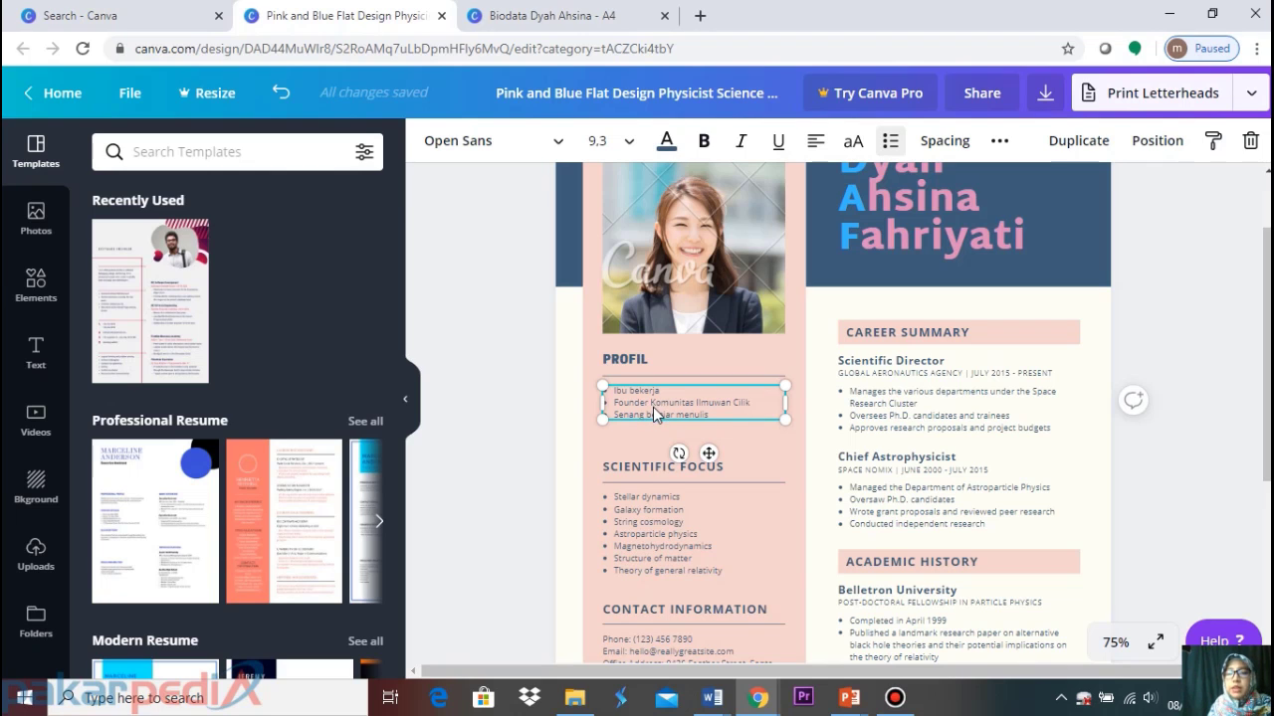
Check which font the profile bullets use in the Biodata design
{"action": "left_click", "coordinate": [578, 22]}
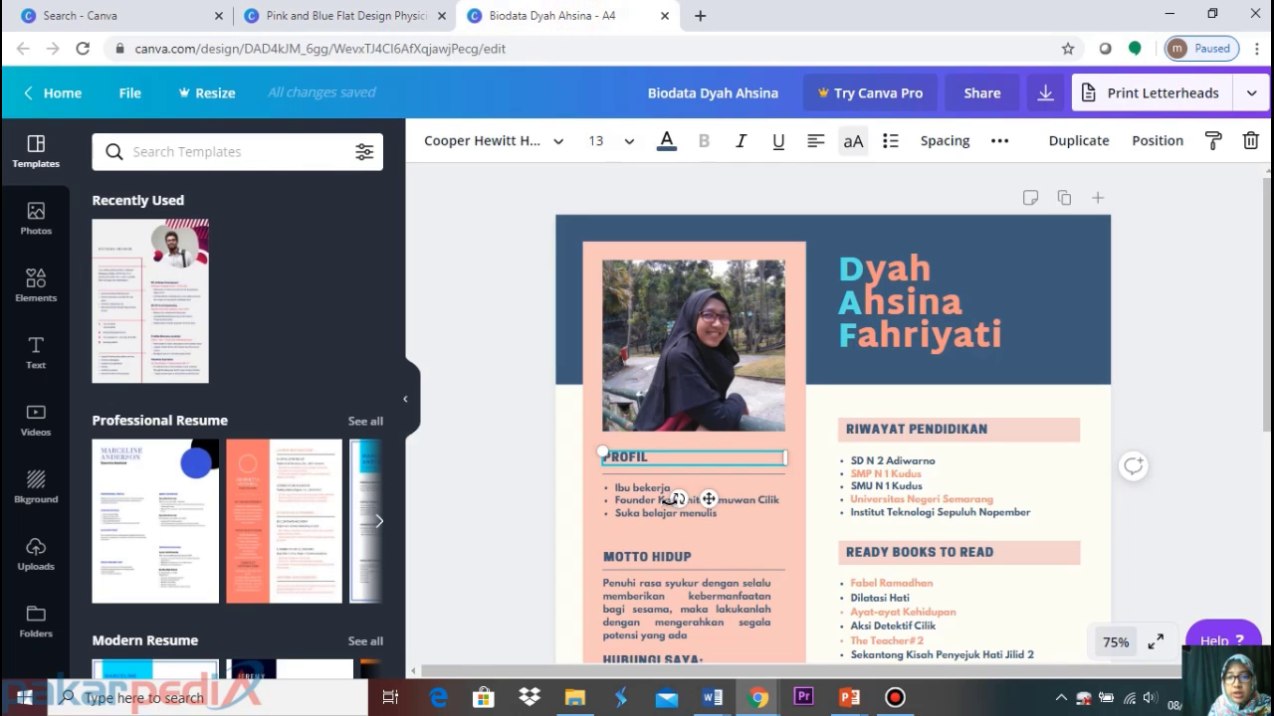
{"action": "left_click", "coordinate": [643, 494]}
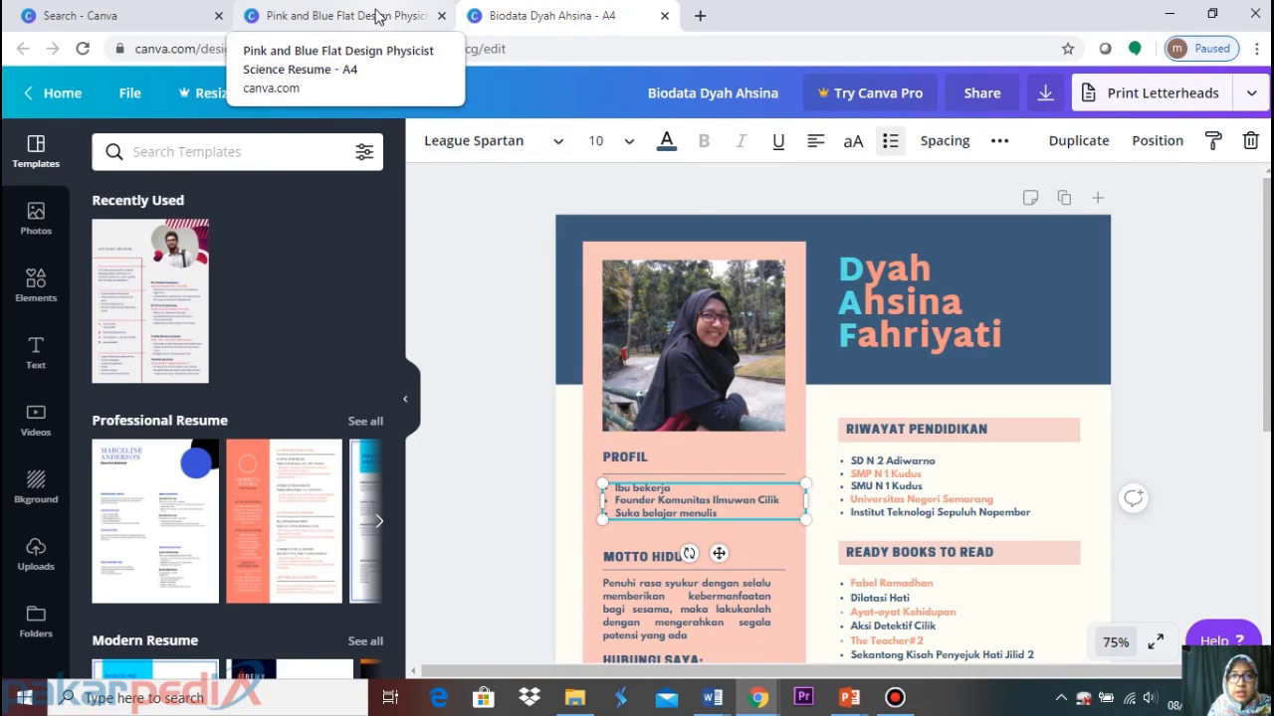
{"action": "left_click", "coordinate": [377, 17]}
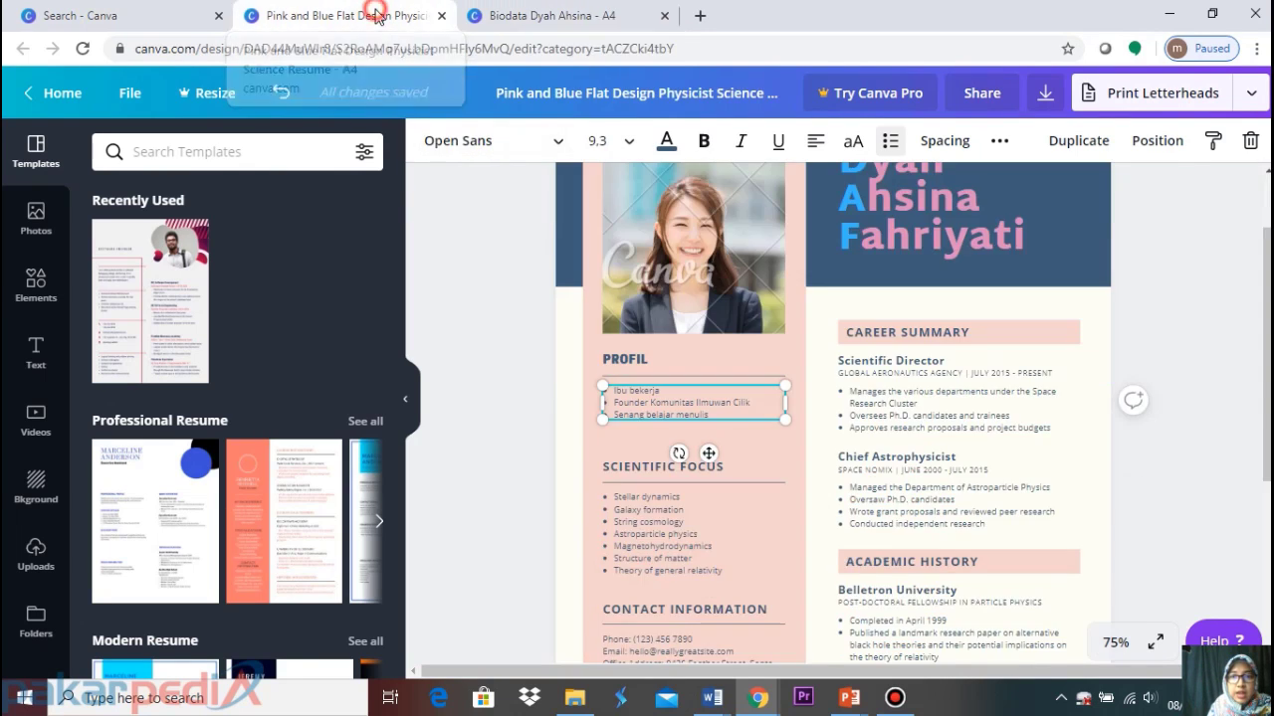
Set the PROFIL bullets to League Spartan at size 10
{"action": "left_click", "coordinate": [550, 141]}
{"action": "left_click", "coordinate": [298, 147]}
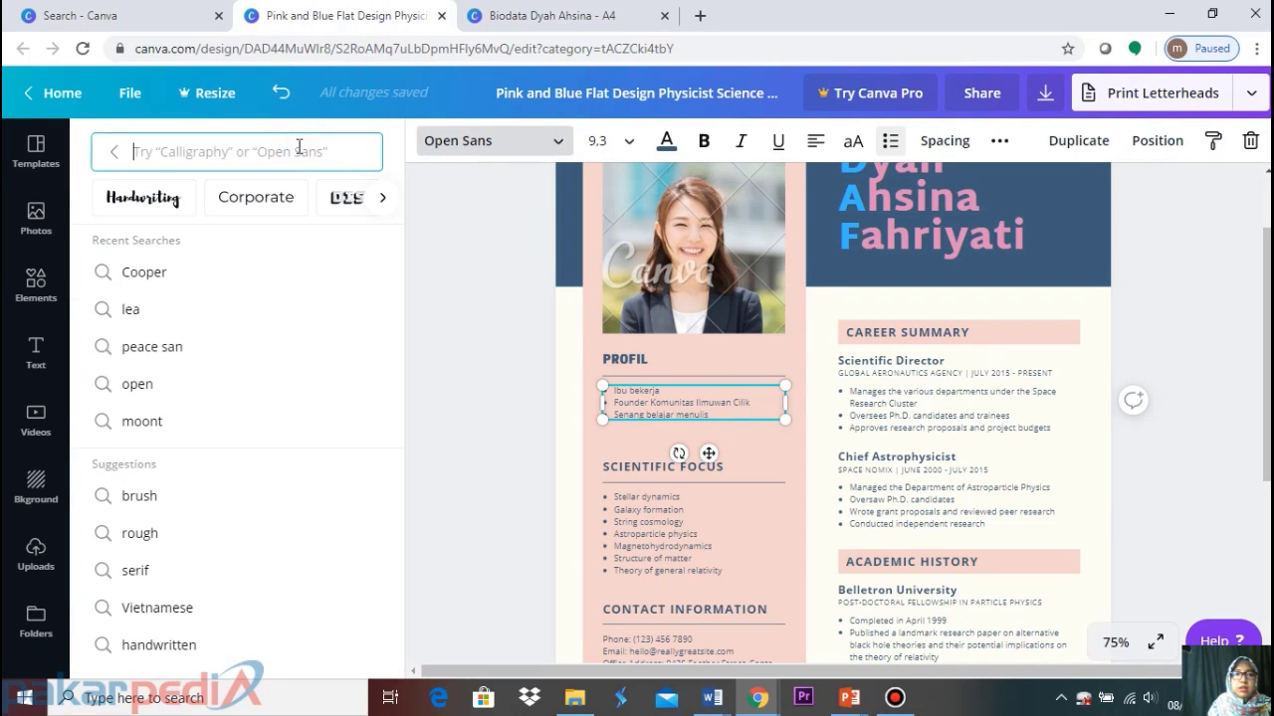
{"action": "type", "text": "lea"}
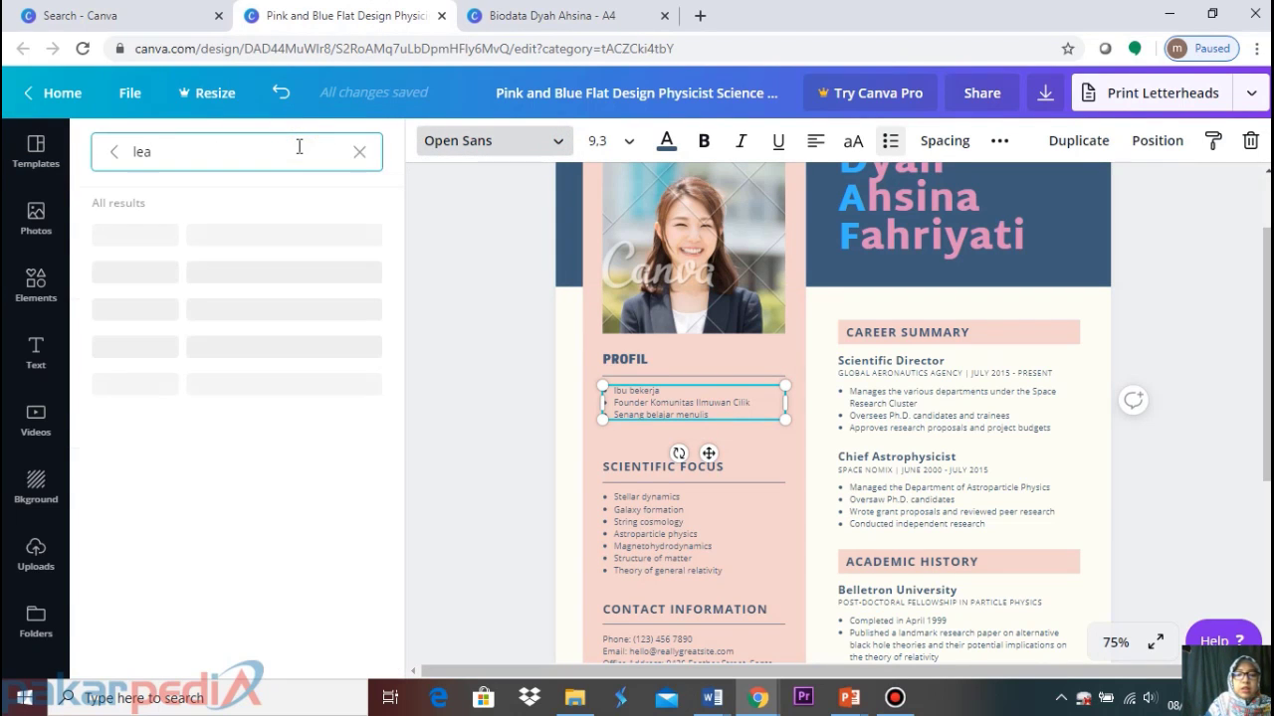
{"action": "type", "text": "gue"}
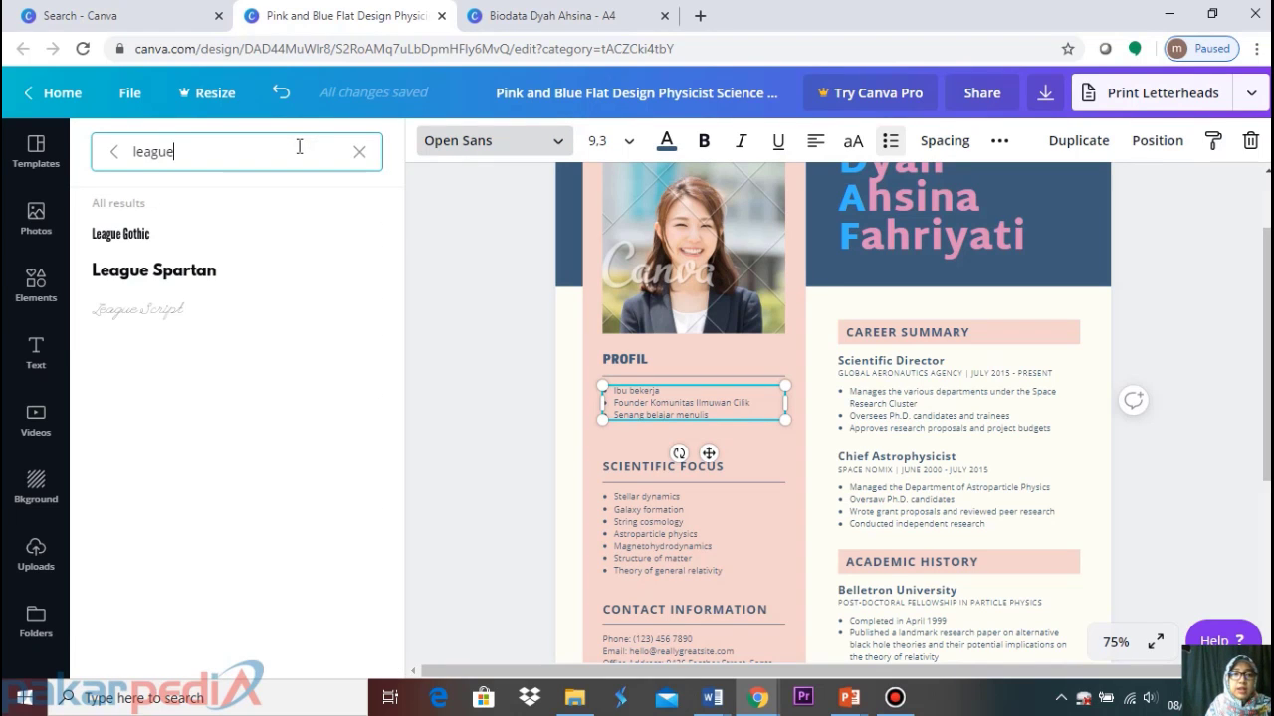
{"action": "left_click", "coordinate": [263, 272]}
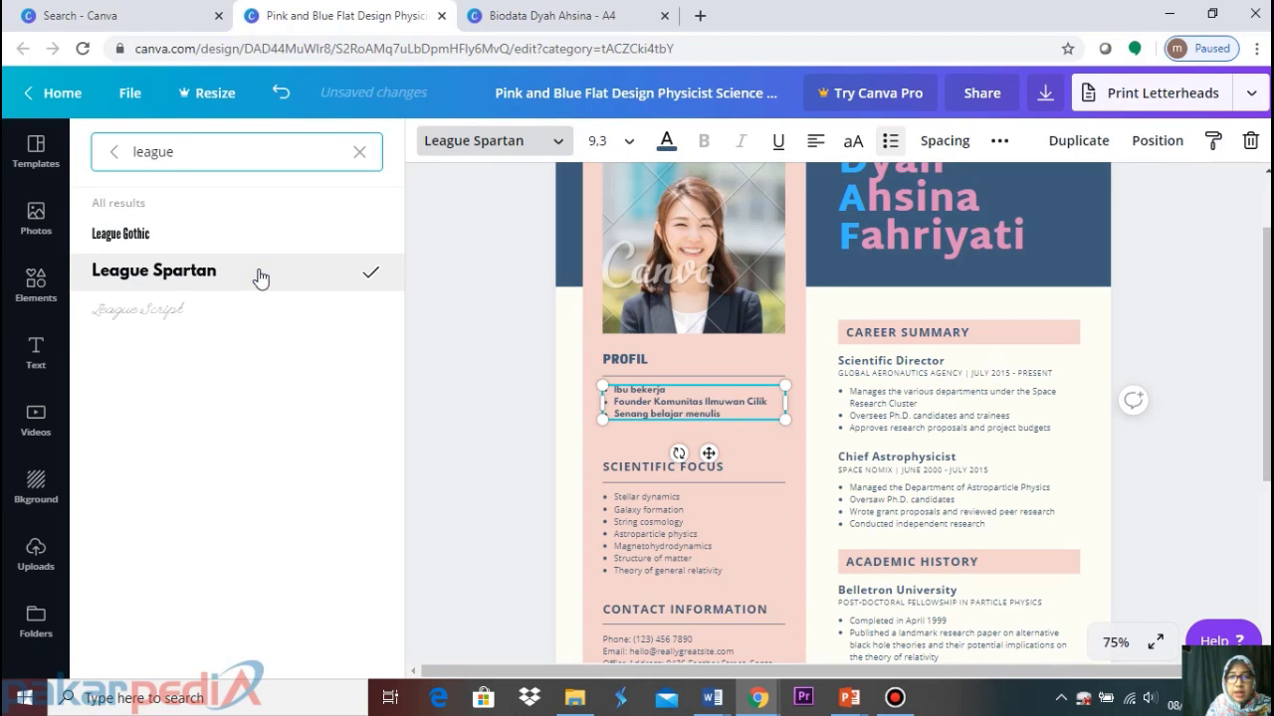
{"action": "left_click", "coordinate": [492, 346]}
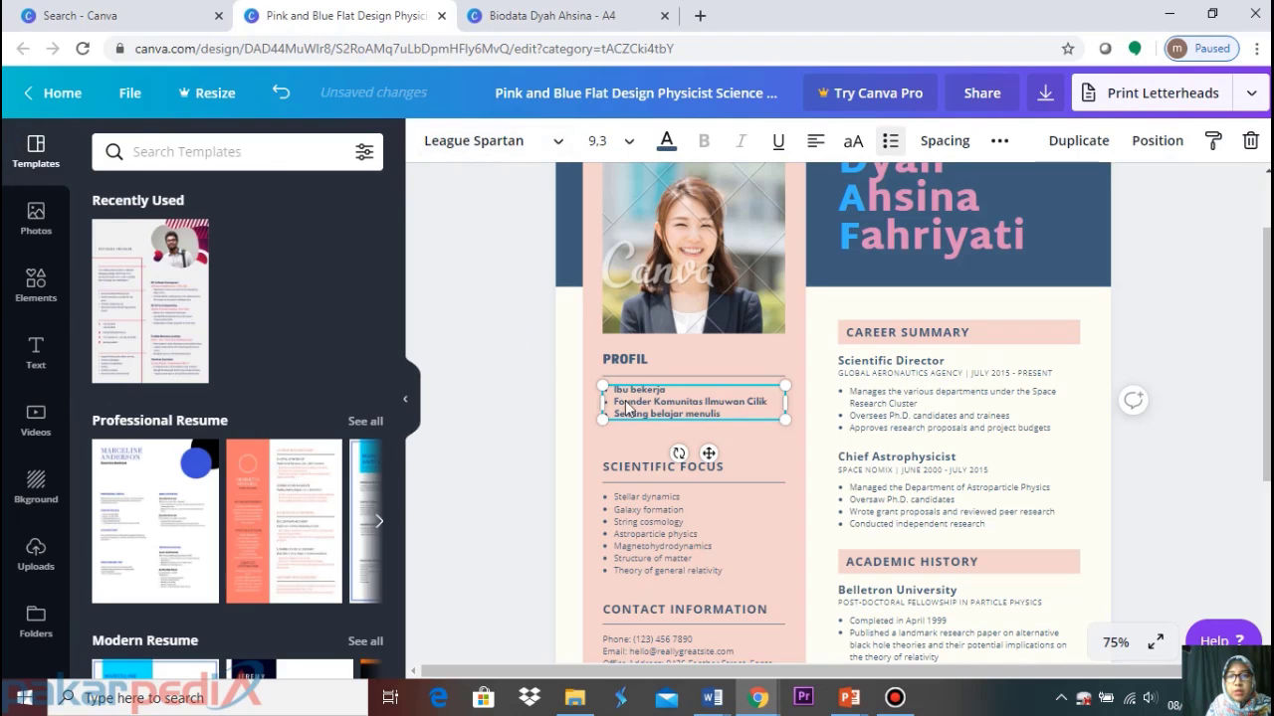
{"action": "left_click", "coordinate": [627, 145]}
{"action": "left_click", "coordinate": [637, 265]}
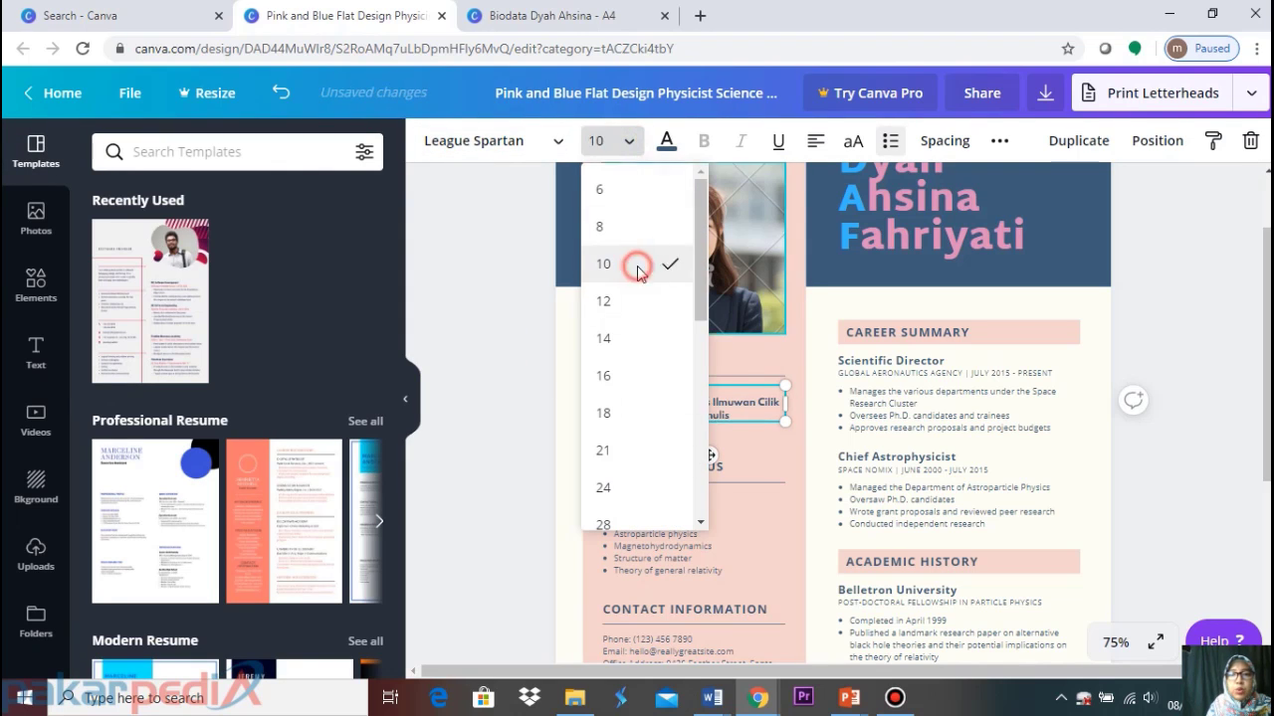
{"action": "left_click", "coordinate": [514, 424]}
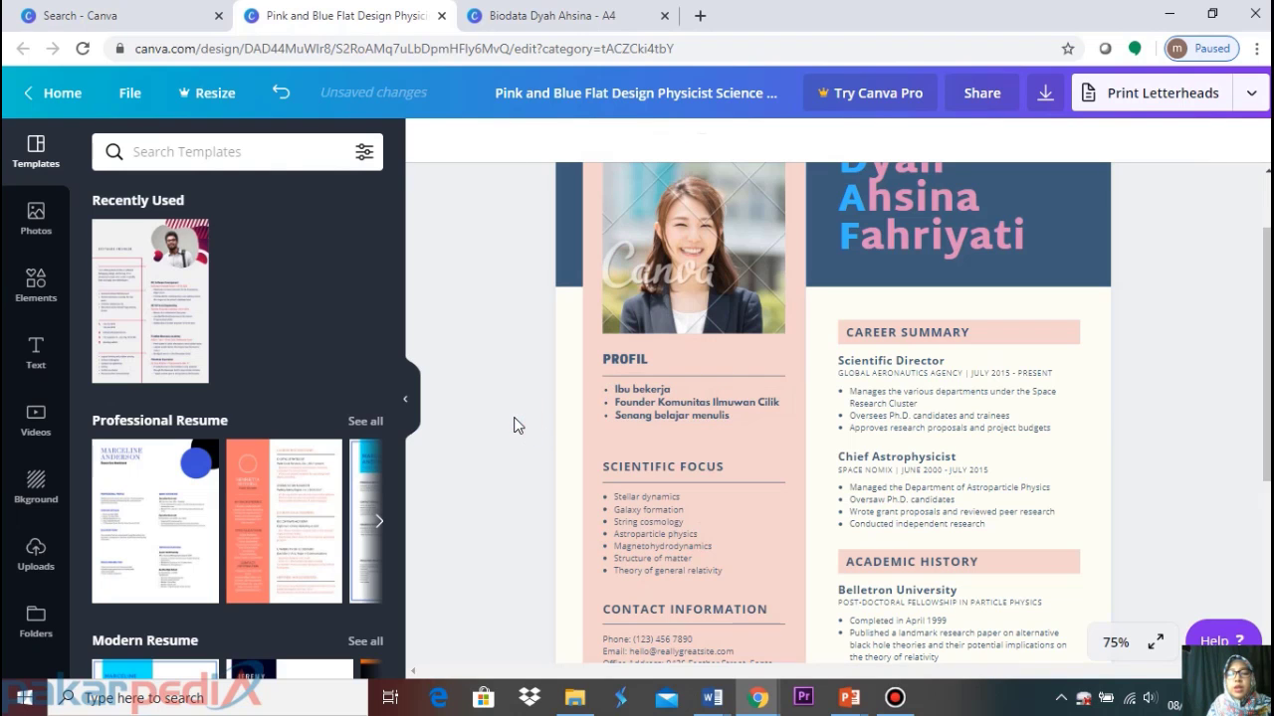
{"action": "scroll", "coordinate": [515, 424], "scroll_direction": "down", "scroll_amount": 1}
Replace the SCIENTIFIC FOCUS heading text with MOTTO HIDUP
{"action": "left_click", "coordinate": [730, 370]}
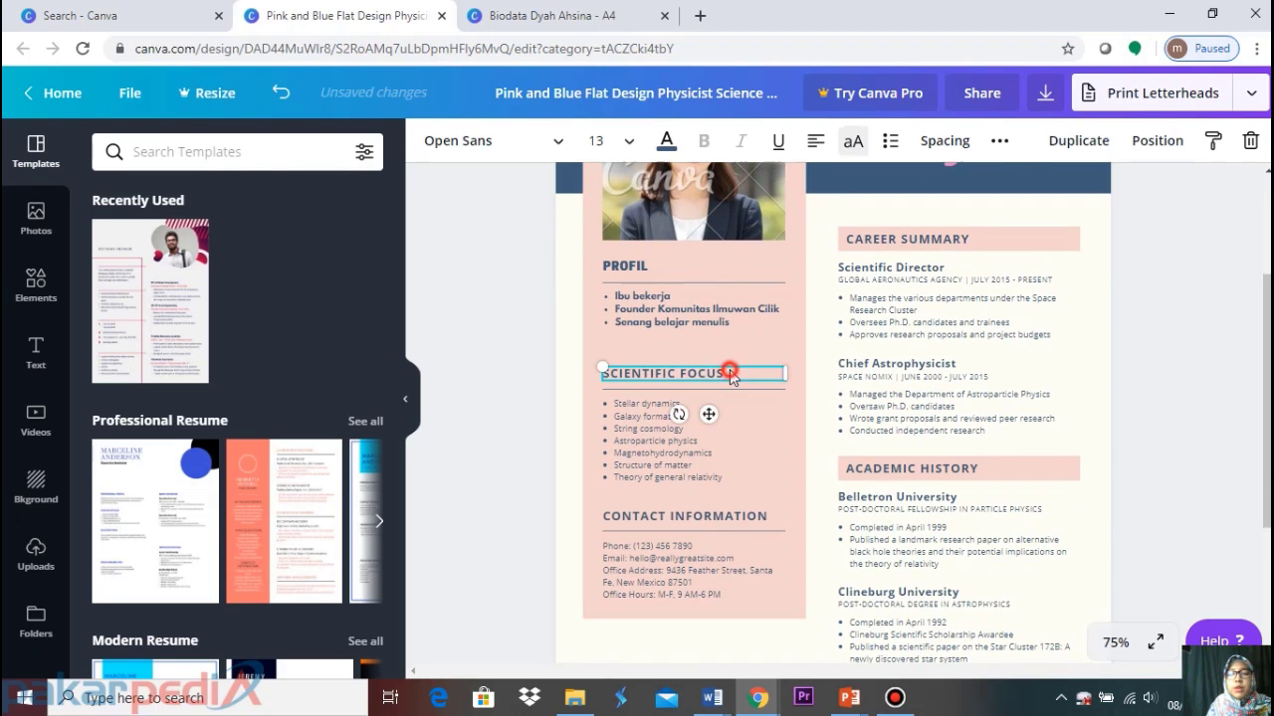
{"action": "left_click_drag", "start_coordinate": [731, 372], "coordinate": [557, 383]}
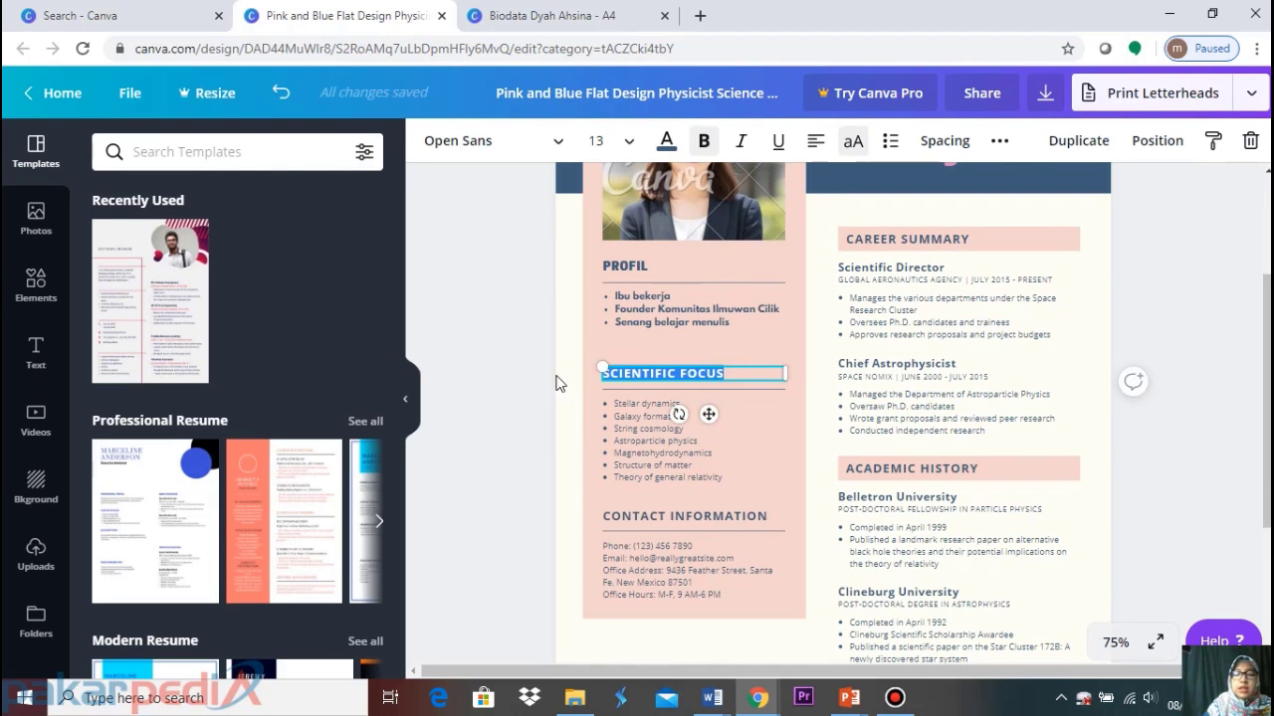
{"action": "type", "text": "MOTTO "}
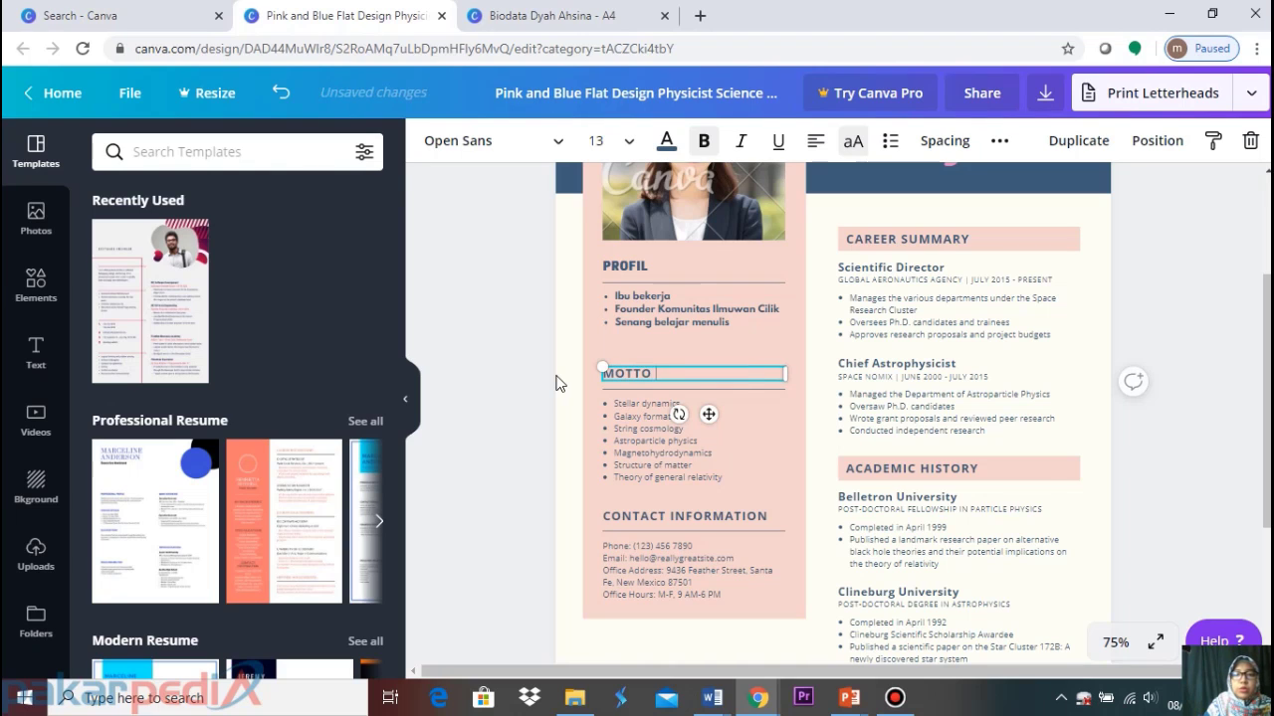
{"action": "type", "text": "HIDUP"}
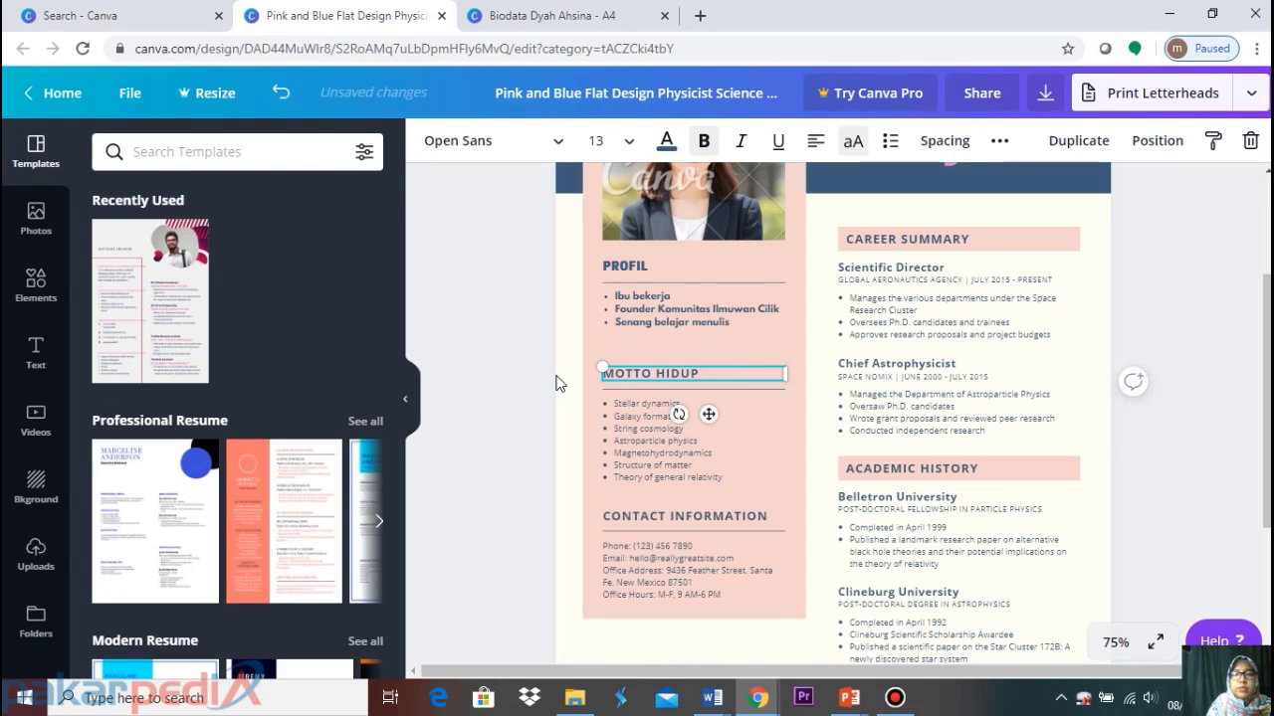
{"action": "left_click", "coordinate": [654, 430]}
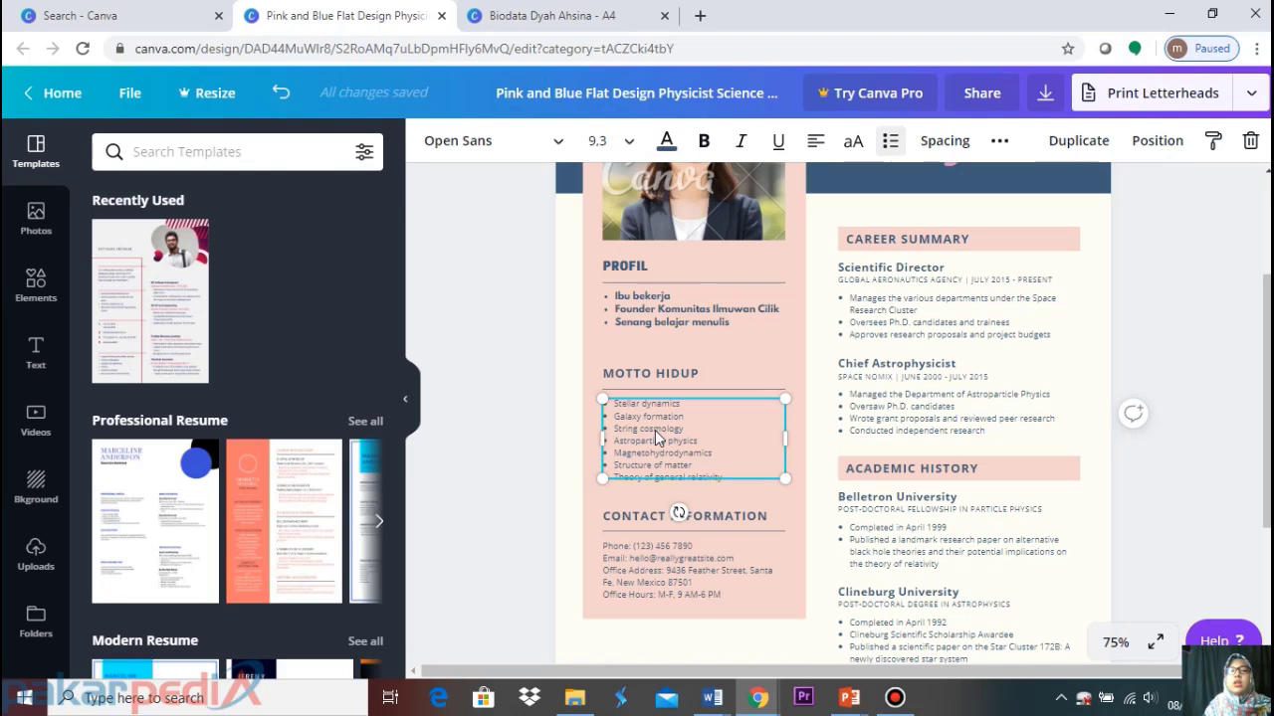
Copy the Biodata motto paragraph and paste it in place of the MOTTO HIDUP bullet list
{"action": "left_click", "coordinate": [563, 12]}
{"action": "scroll", "coordinate": [733, 463], "scroll_direction": "down", "scroll_amount": 3}
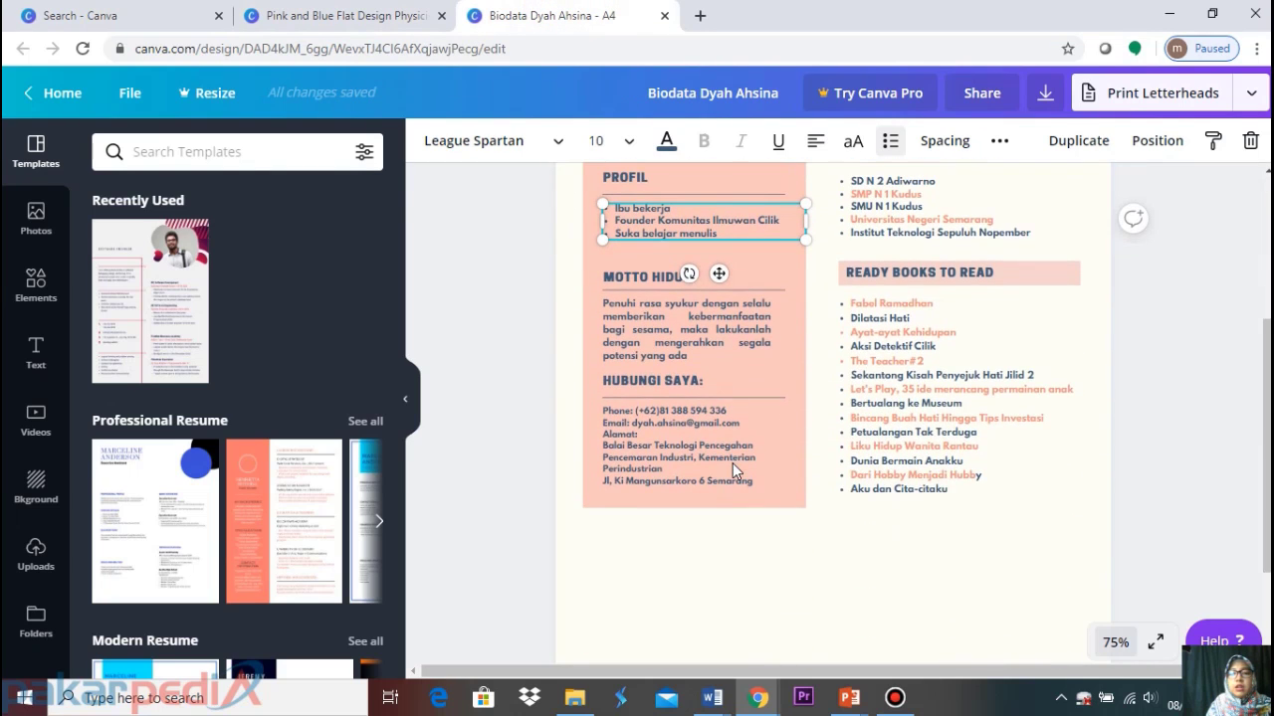
{"action": "left_click", "coordinate": [693, 343]}
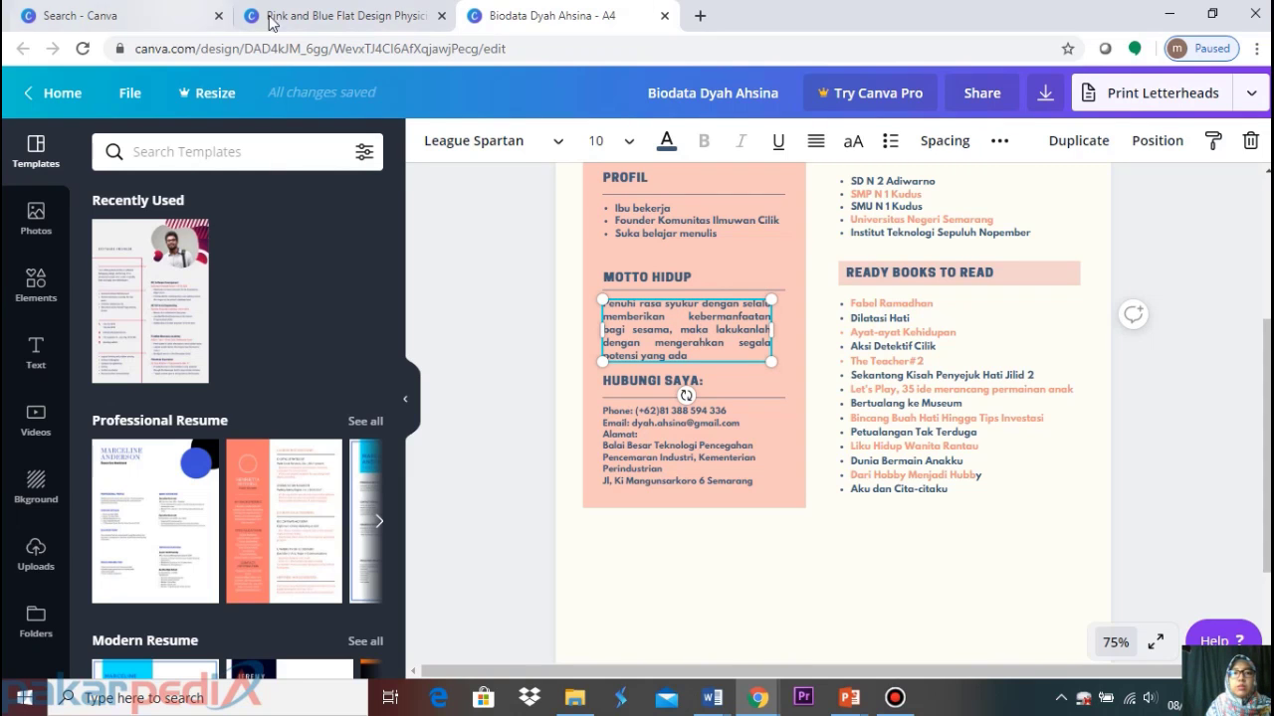
{"action": "left_click", "coordinate": [306, 18]}
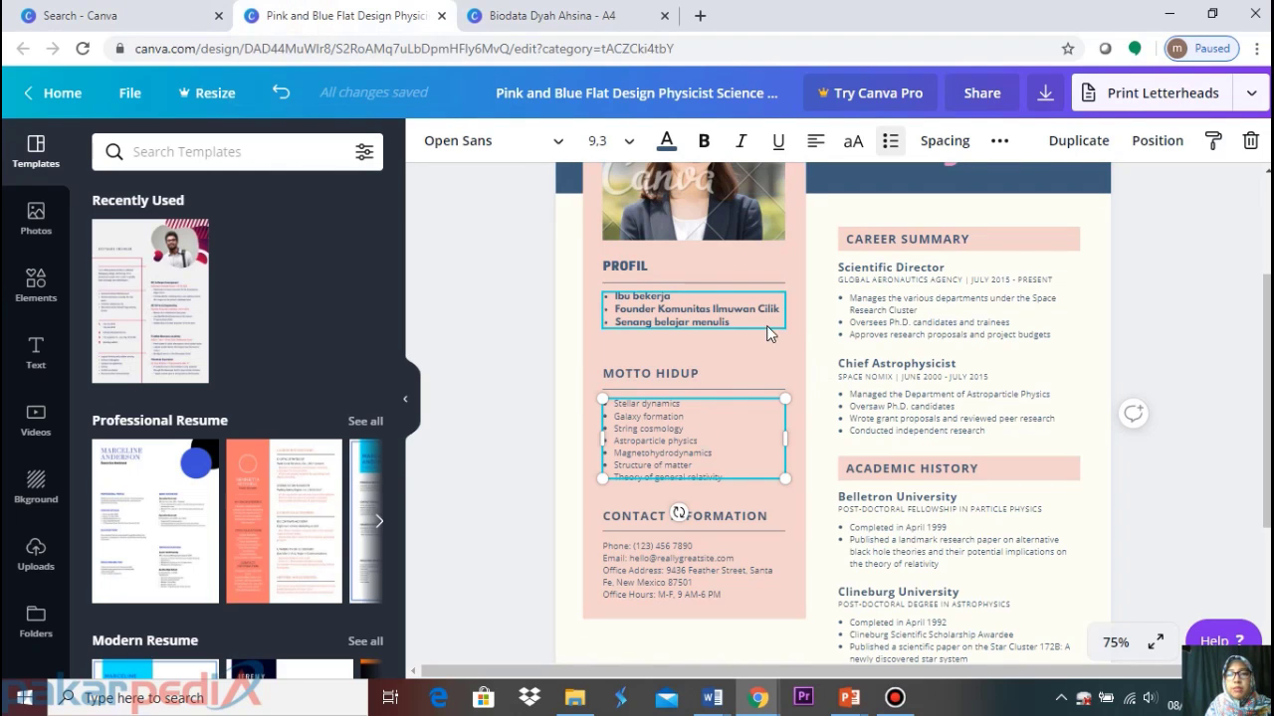
{"action": "left_click", "coordinate": [526, 441]}
{"action": "left_click", "coordinate": [709, 453]}
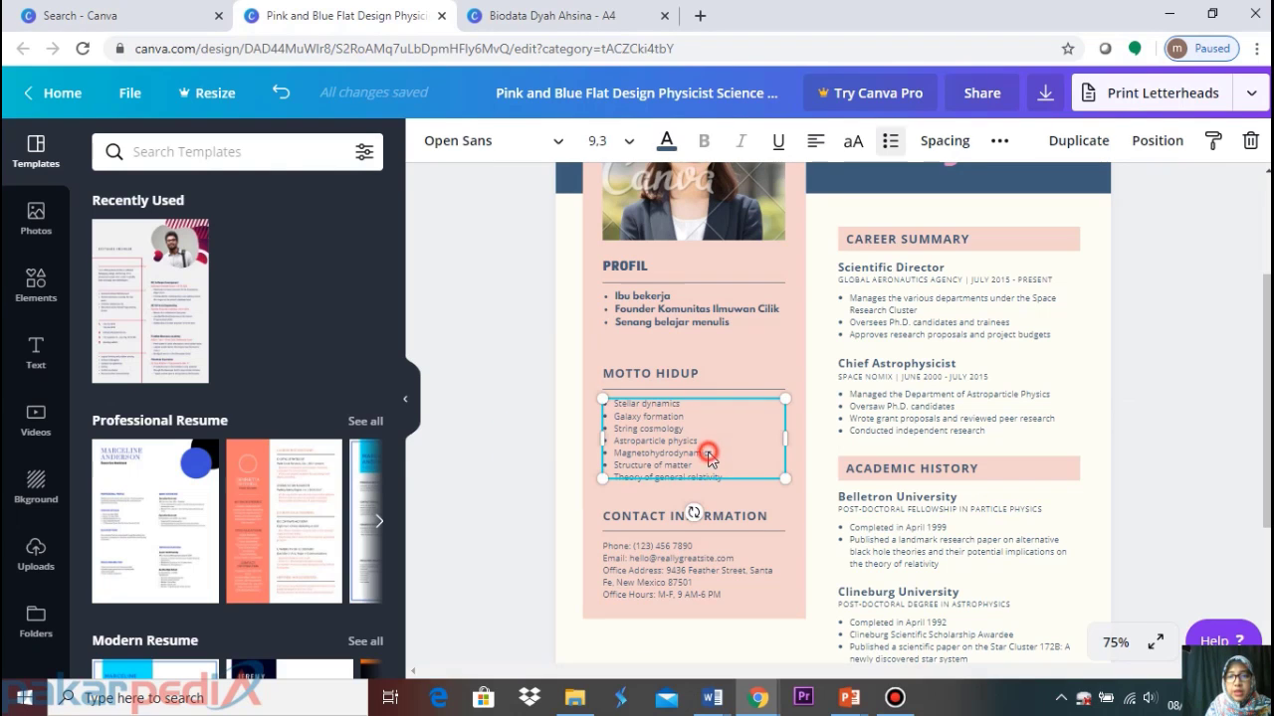
{"action": "key", "text": "Delete"}
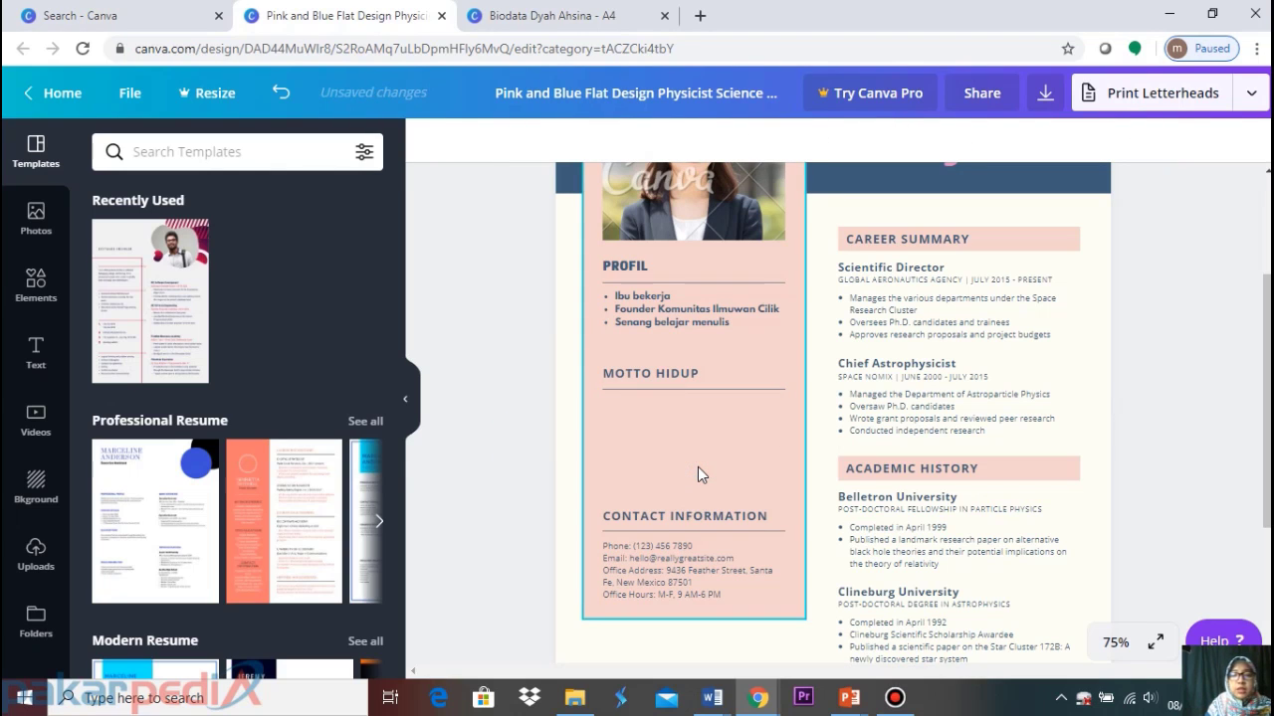
{"action": "type", "text": "Penuhi rasa syukur dengan selalu memberikan kebermanfaatan bagi sesama, maka lakukanlah dengan mengerahkan segala potensi yang ada"}
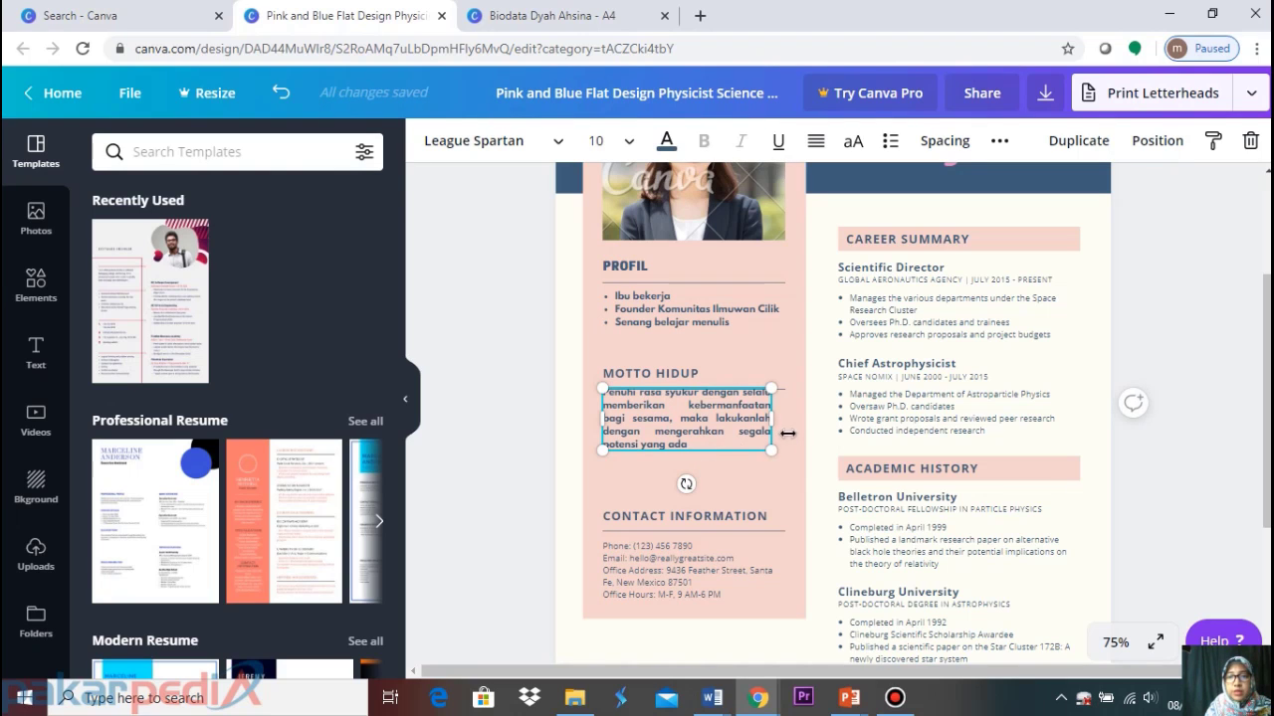
Nudge the motto paragraph down under MOTTO HIDUP and widen it to fill the column
{"action": "left_click", "coordinate": [1134, 351]}
{"action": "left_click", "coordinate": [693, 428]}
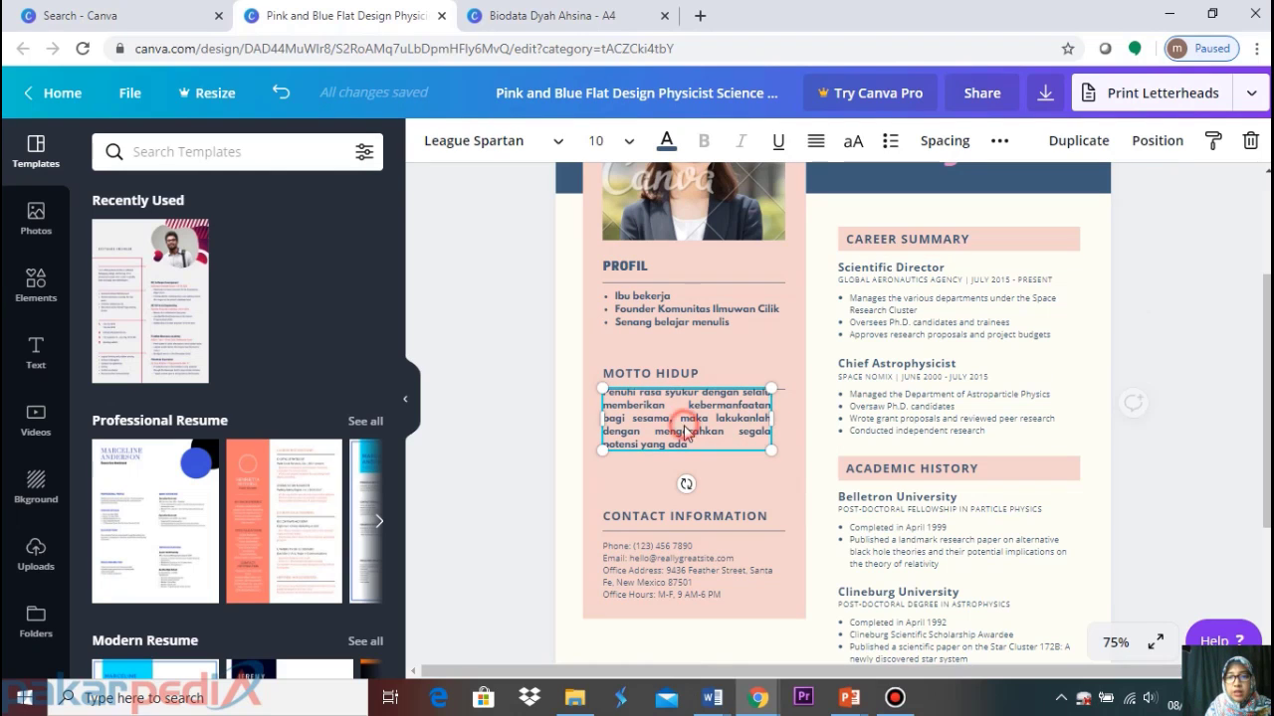
{"action": "left_click_drag", "start_coordinate": [686, 419], "coordinate": [685, 430]}
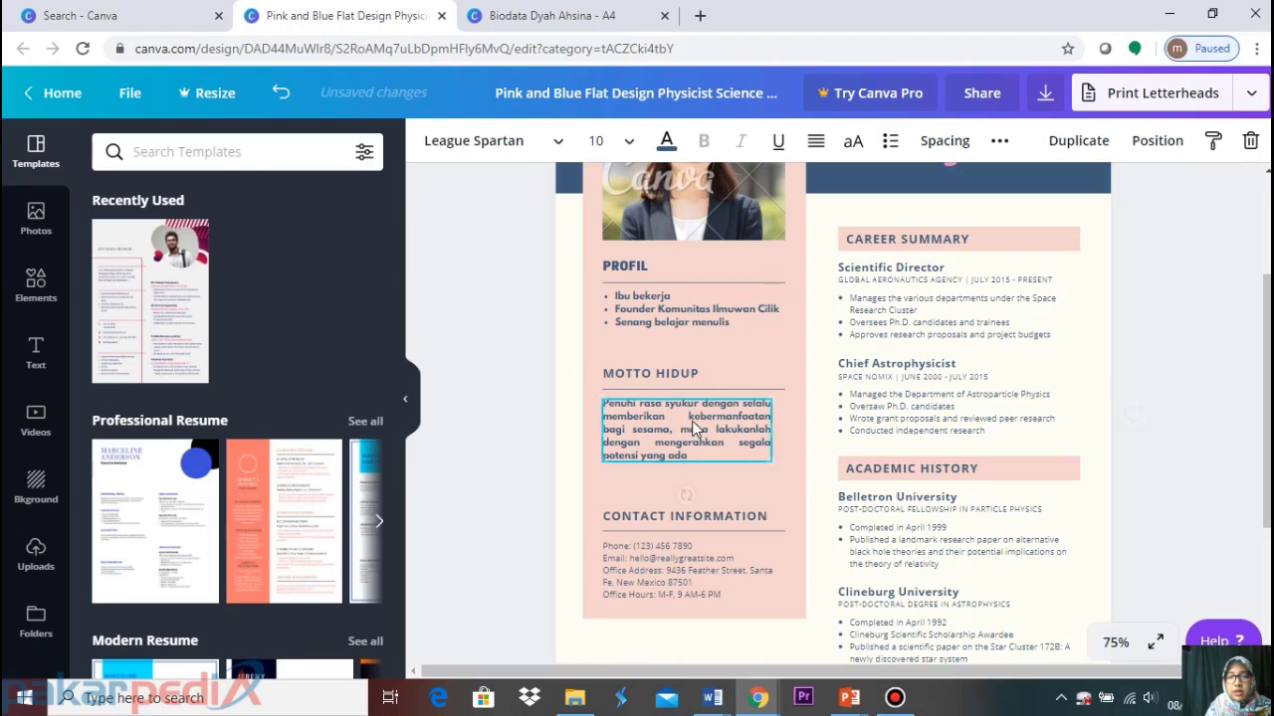
{"action": "left_click", "coordinate": [1179, 338]}
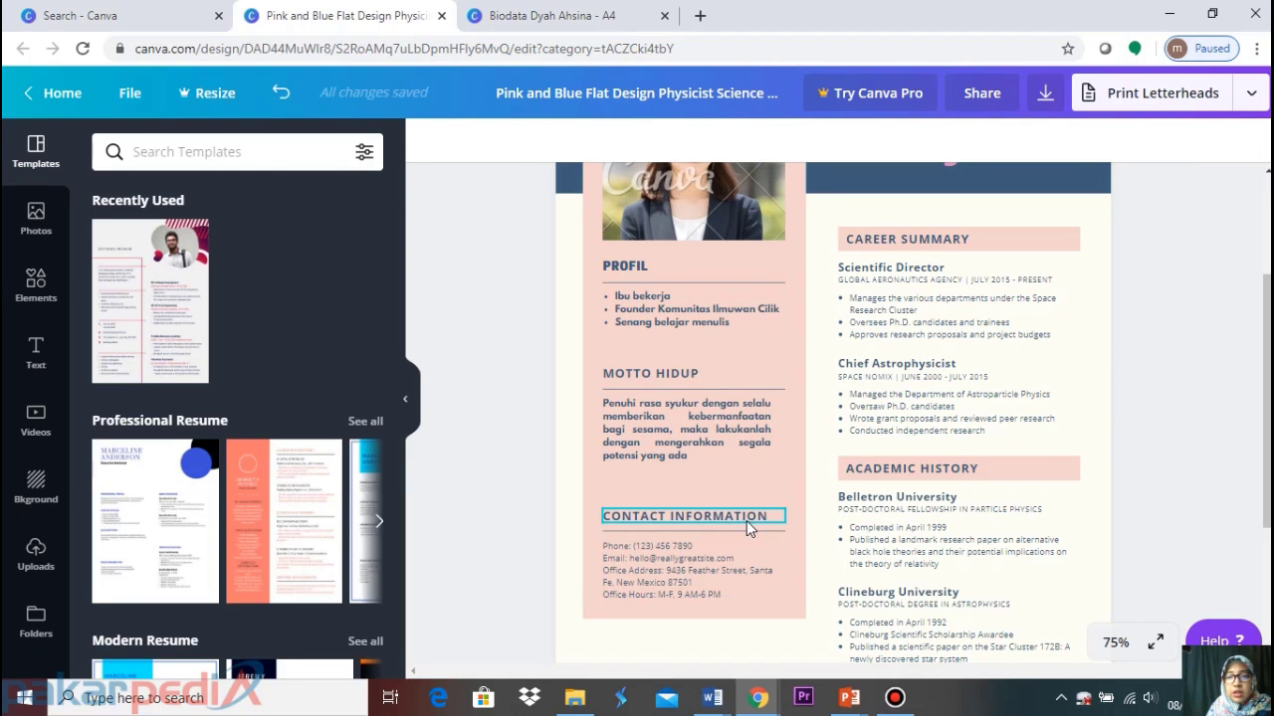
{"action": "left_click", "coordinate": [746, 447]}
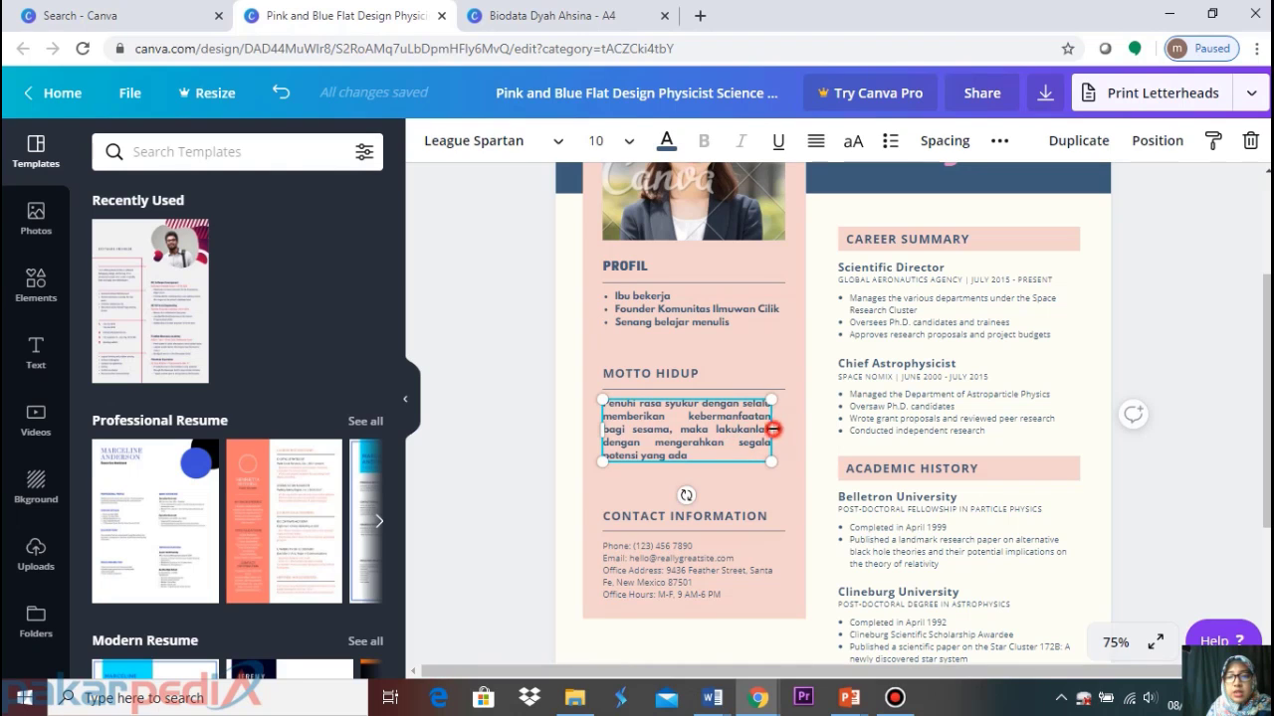
{"action": "left_click_drag", "start_coordinate": [771, 429], "coordinate": [788, 426]}
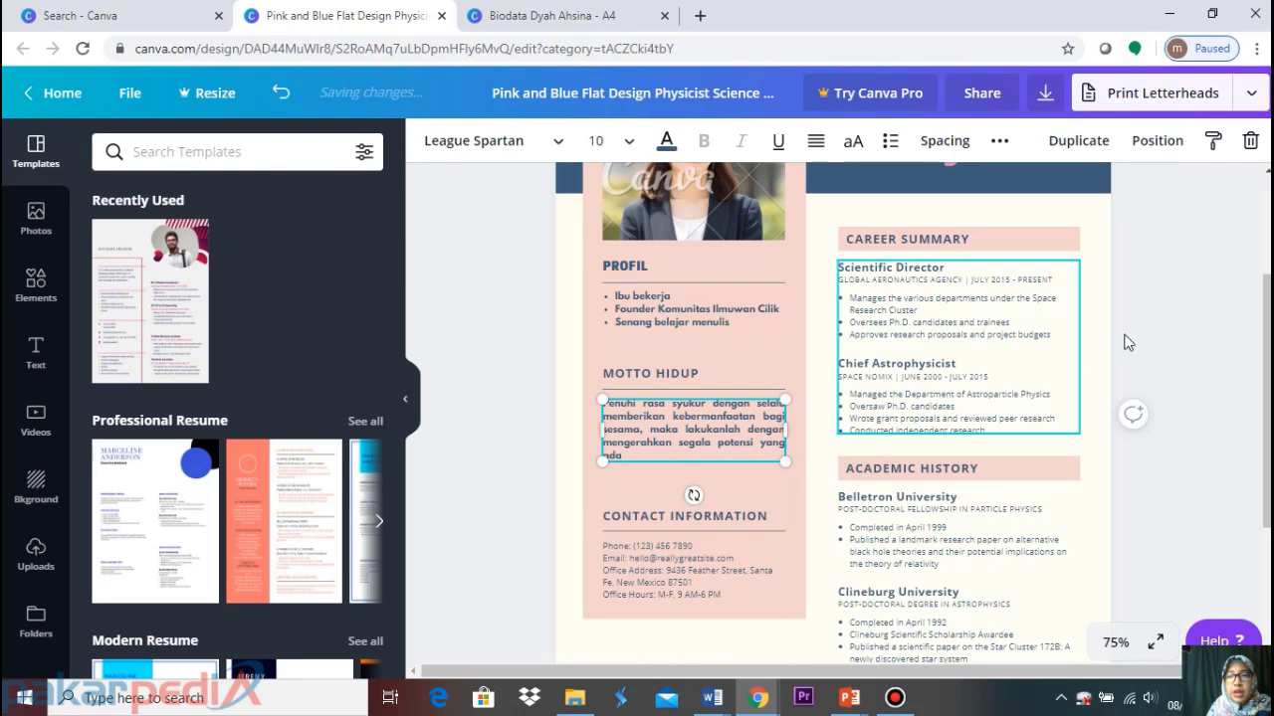
{"action": "left_click", "coordinate": [1195, 344]}
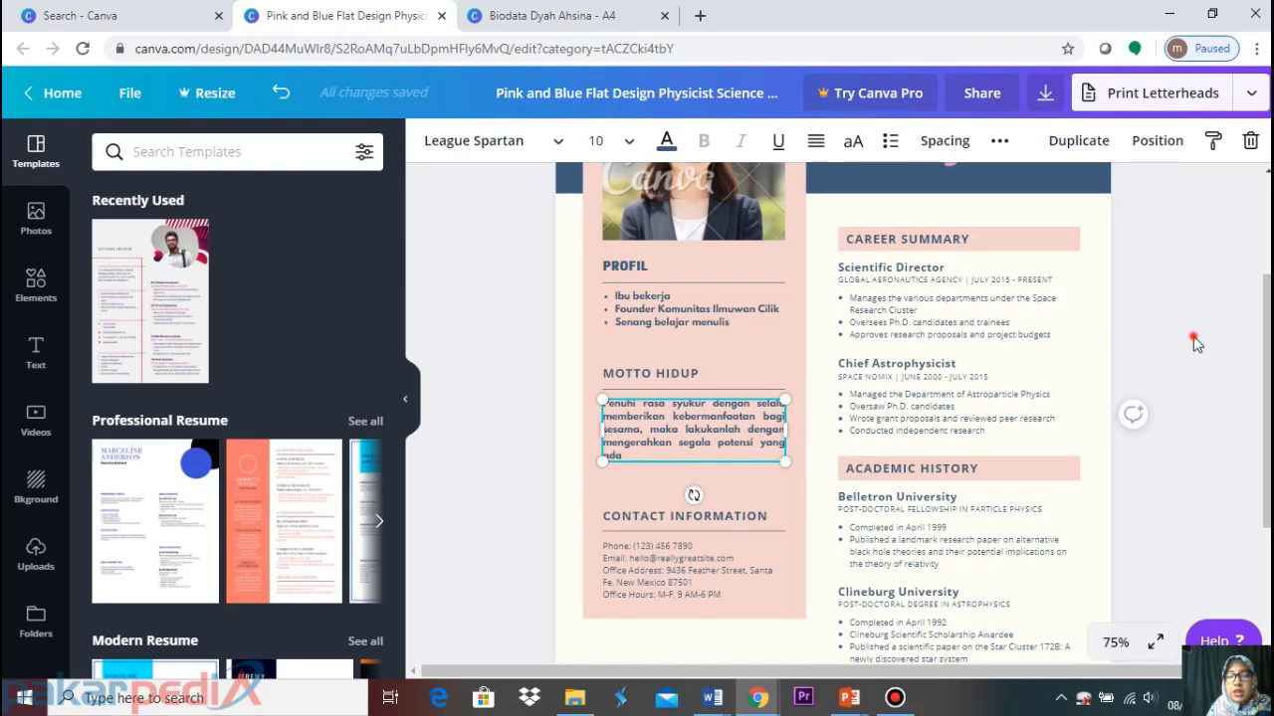
Change the CONTACT INFORMATION heading text to HUBUNGI SAYA
{"action": "left_click", "coordinate": [706, 513]}
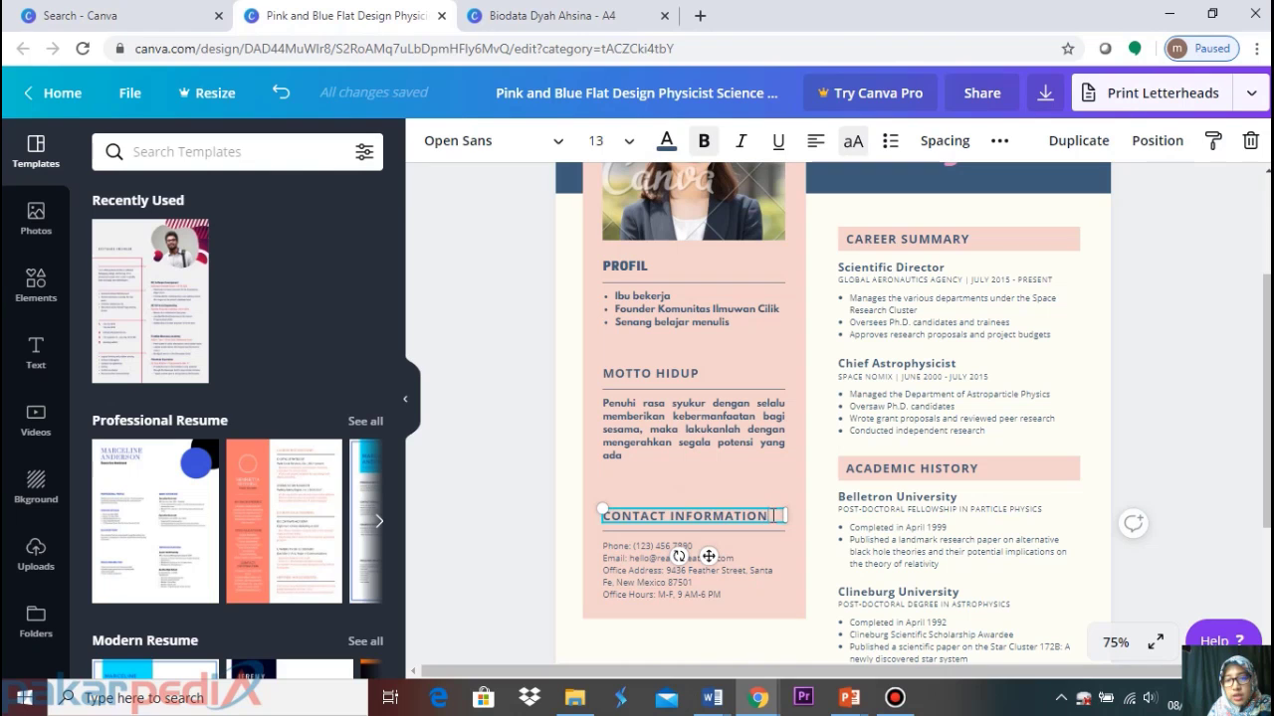
{"action": "left_click", "coordinate": [775, 515]}
{"action": "left_click_drag", "start_coordinate": [775, 515], "coordinate": [584, 517]}
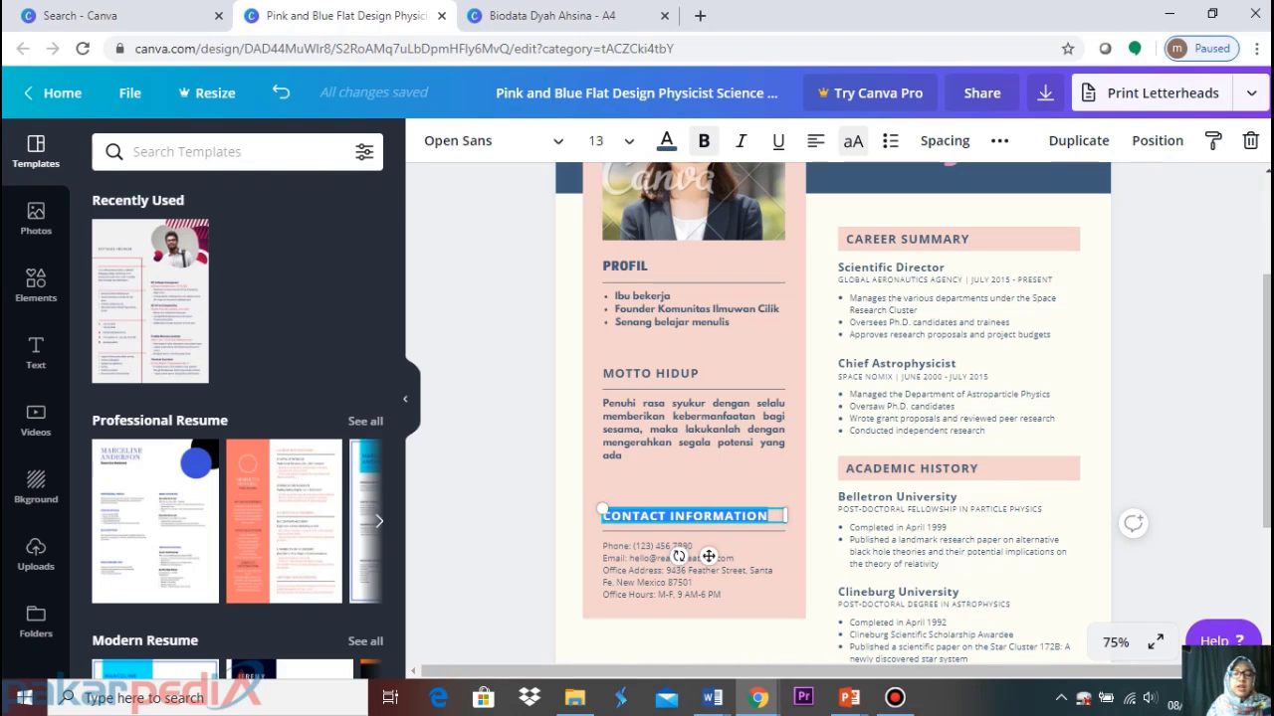
{"action": "type", "text": "HUBUNGI SAYA"}
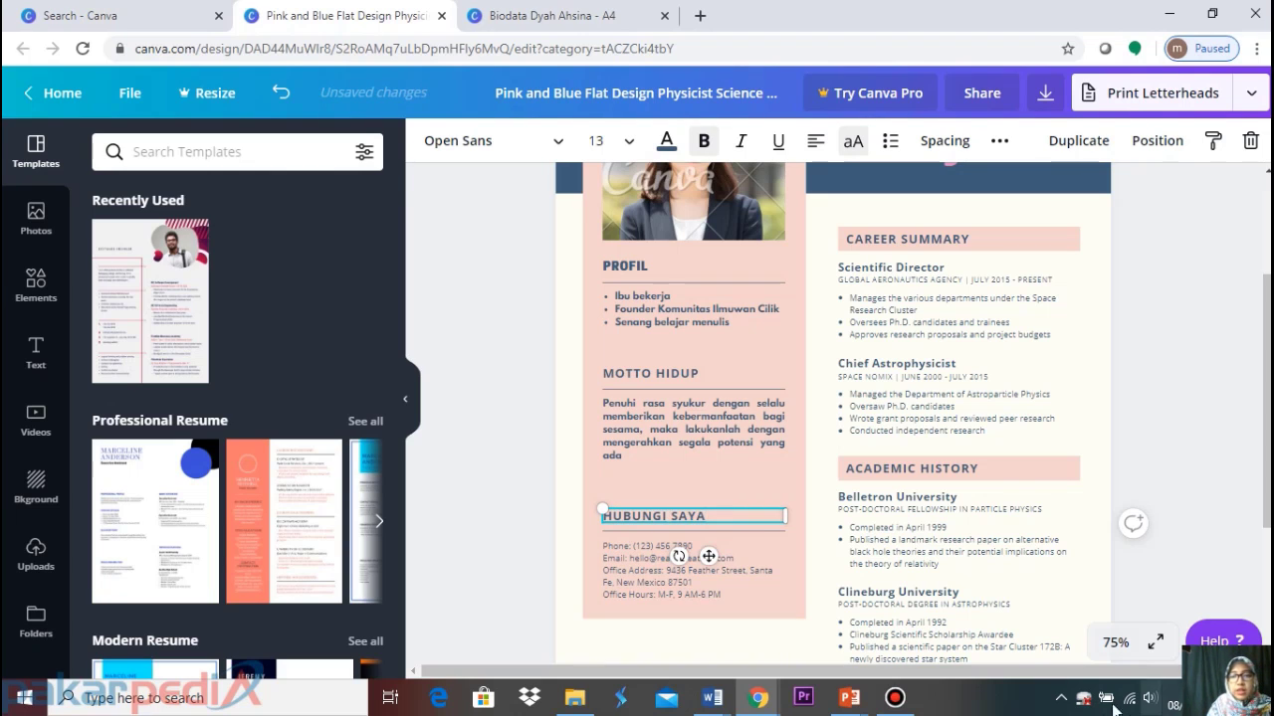
{"action": "left_click", "coordinate": [1194, 360]}
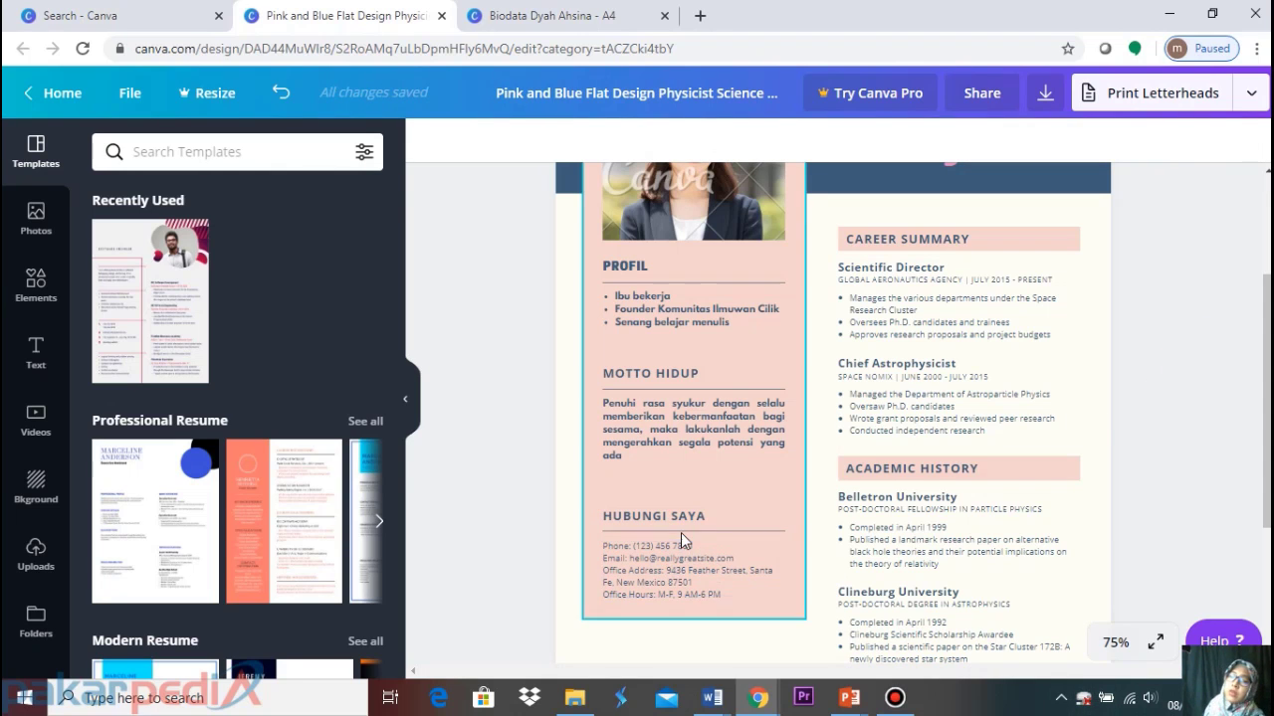
Select the template's contact text, then the contact details box in the Biodata design
{"action": "left_click", "coordinate": [666, 563]}
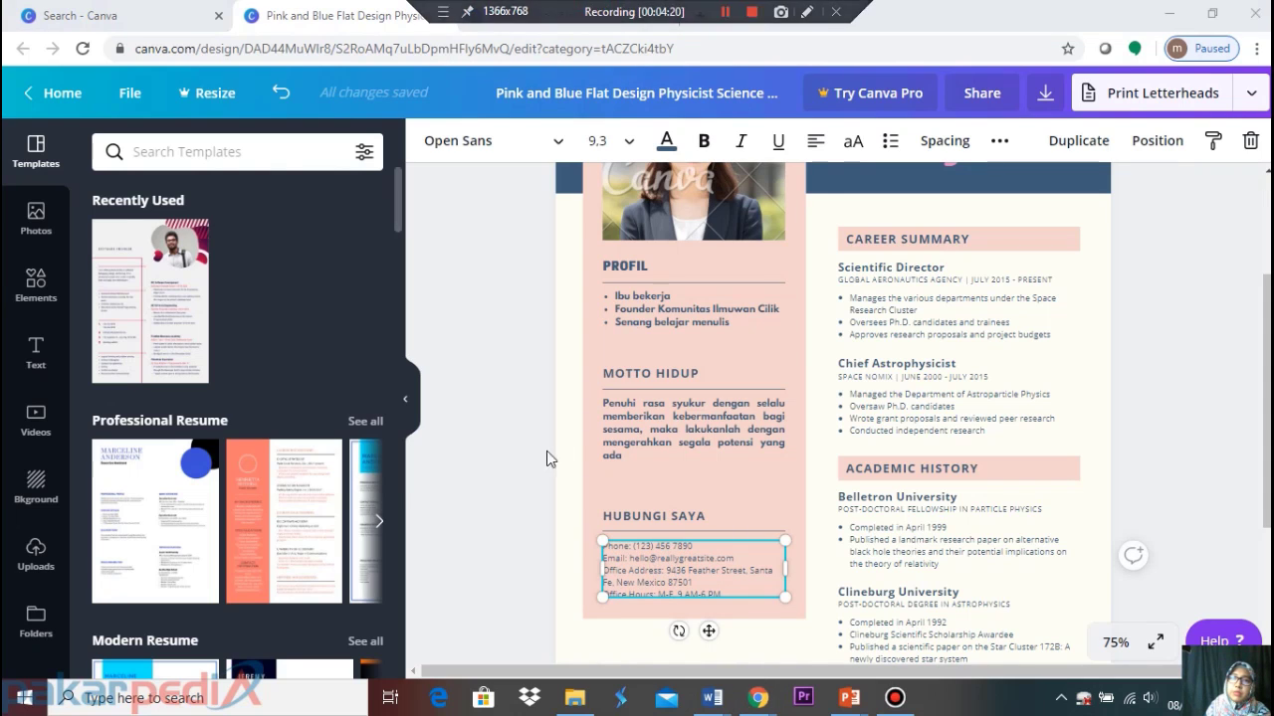
{"action": "left_click", "coordinate": [522, 15]}
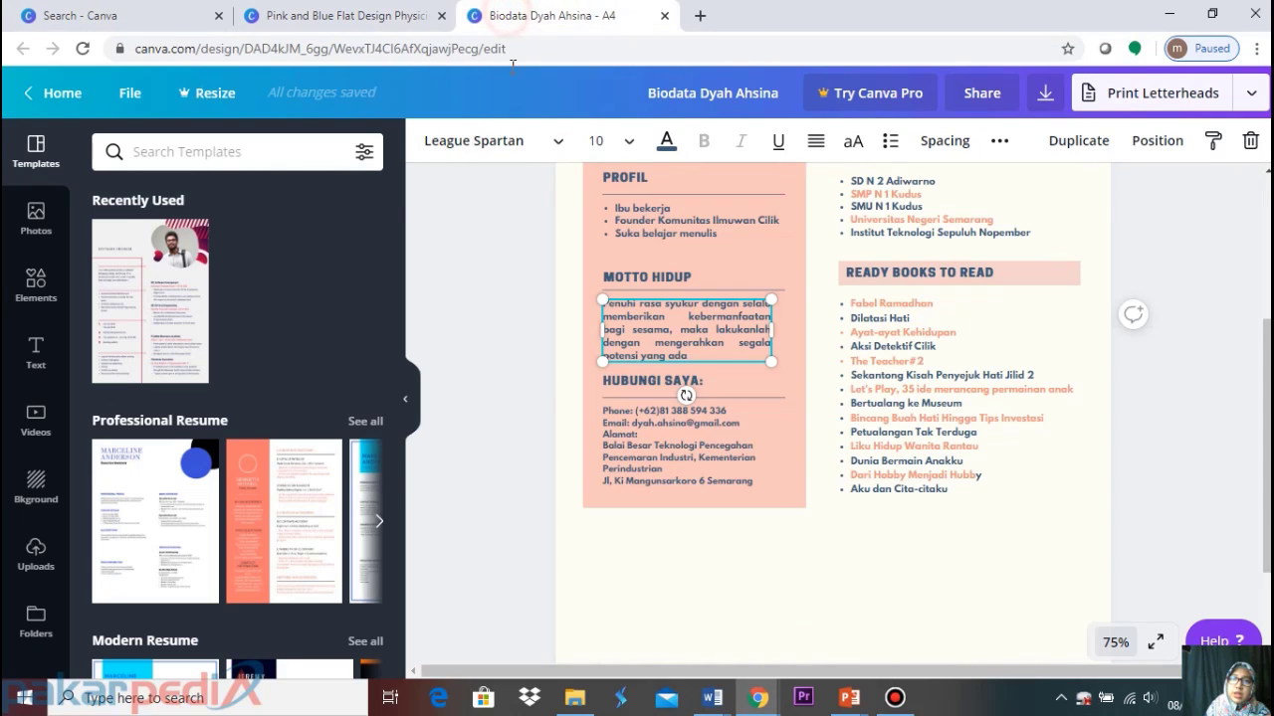
{"action": "left_click", "coordinate": [691, 472]}
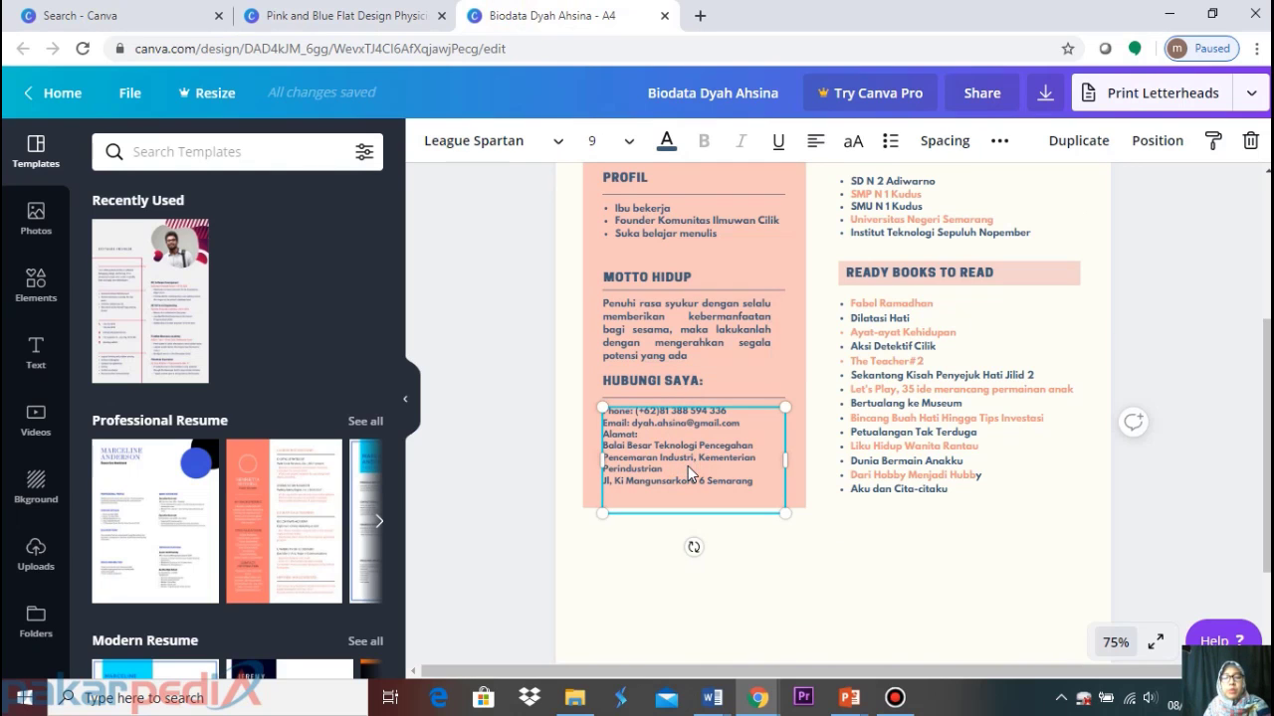
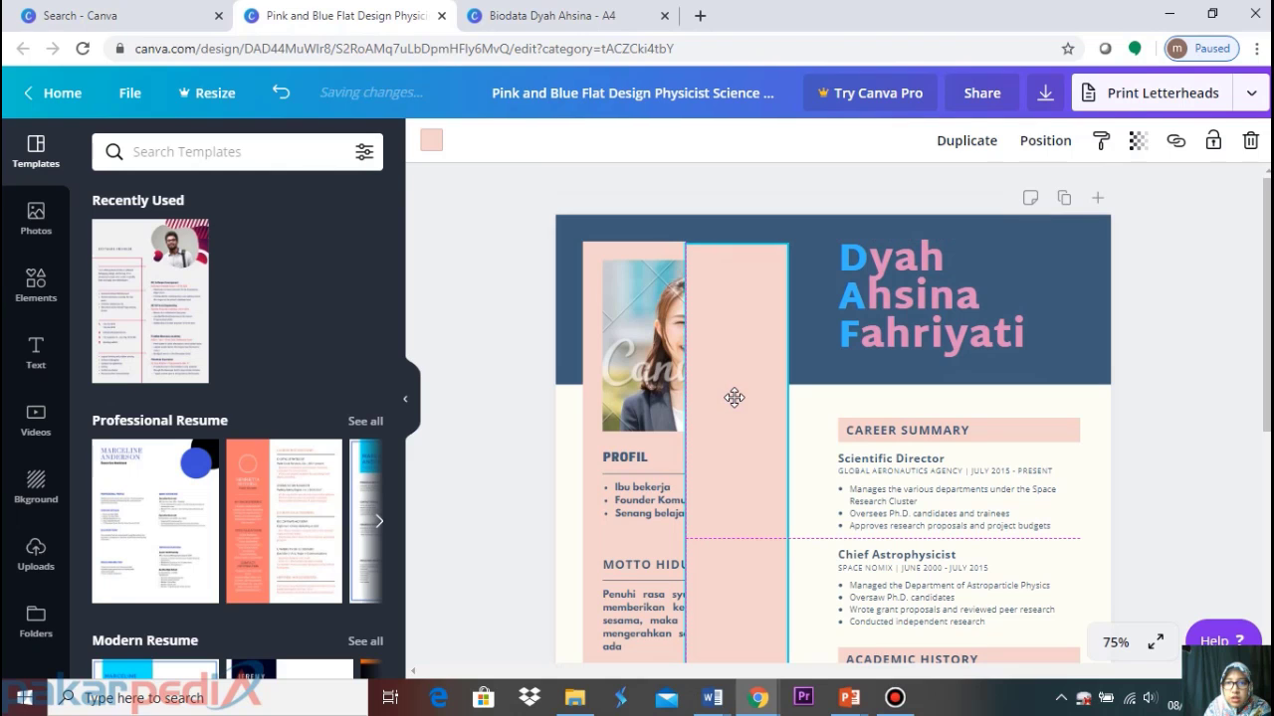
Send the tall pink column back several layers, behind the Profil divider line
{"action": "left_click", "coordinate": [736, 403]}
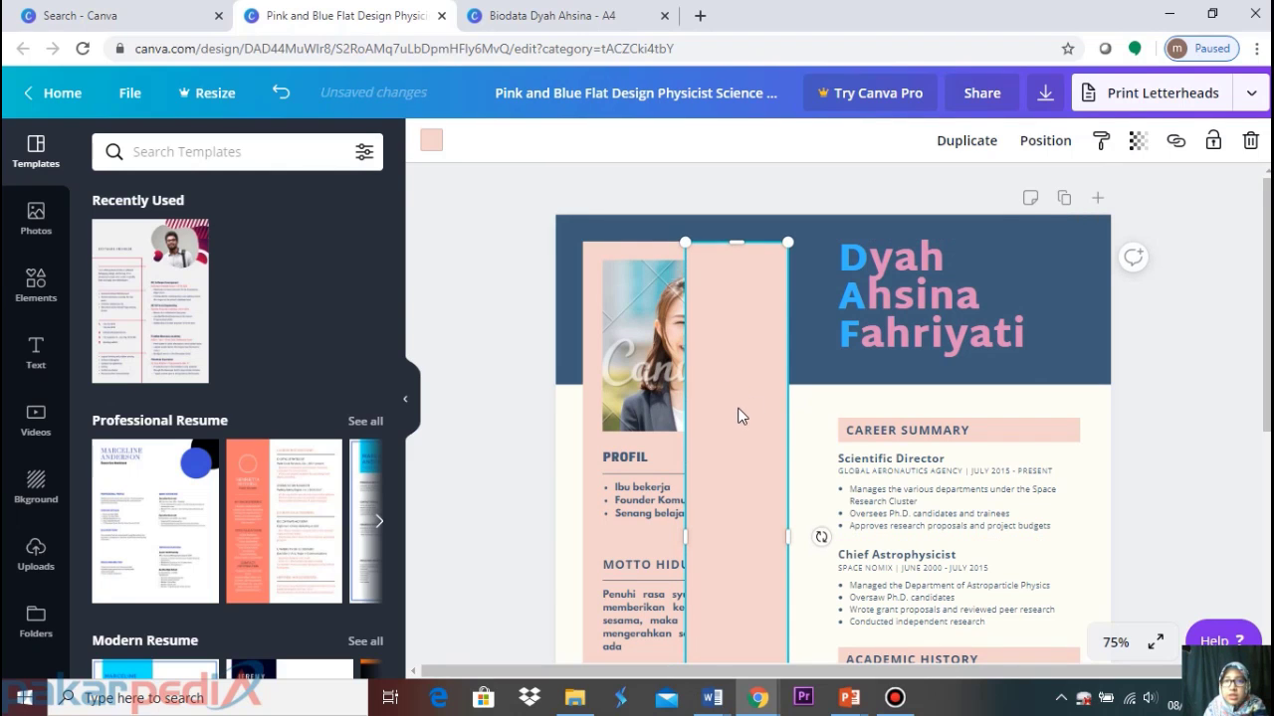
{"action": "left_click", "coordinate": [712, 335]}
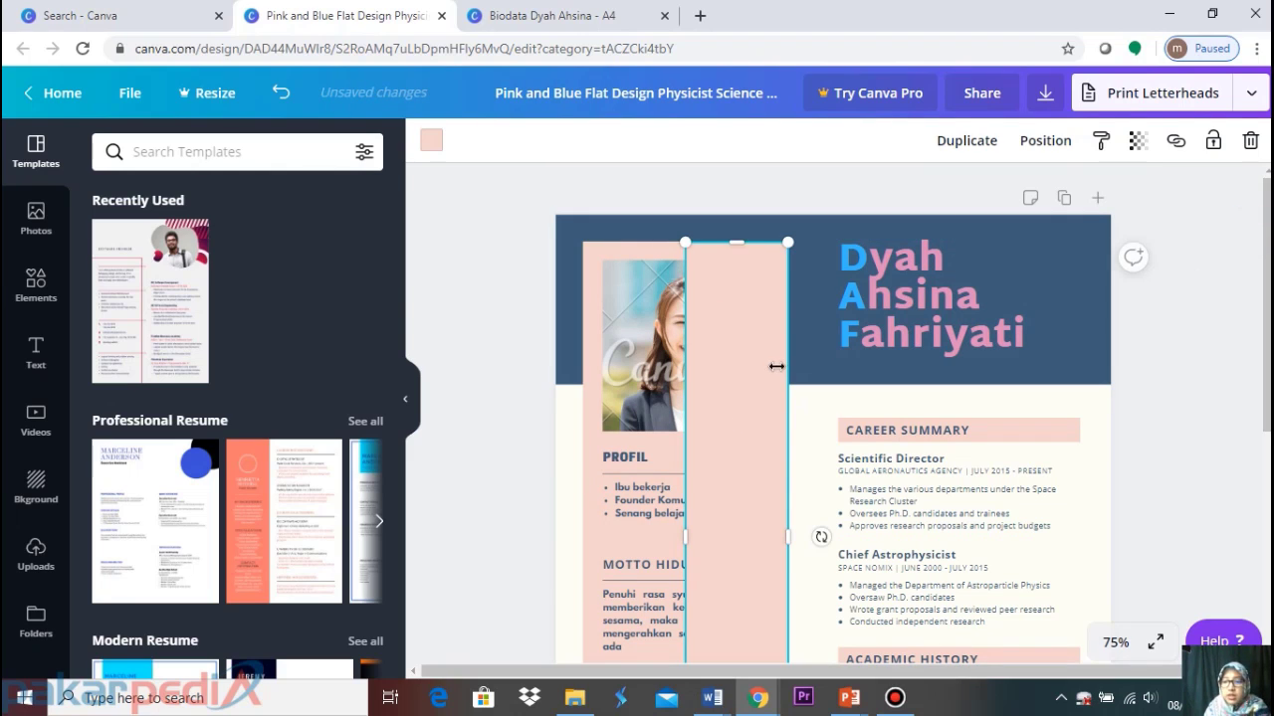
{"action": "left_click", "coordinate": [1218, 220]}
{"action": "scroll", "coordinate": [758, 393], "scroll_direction": "down", "scroll_amount": 4}
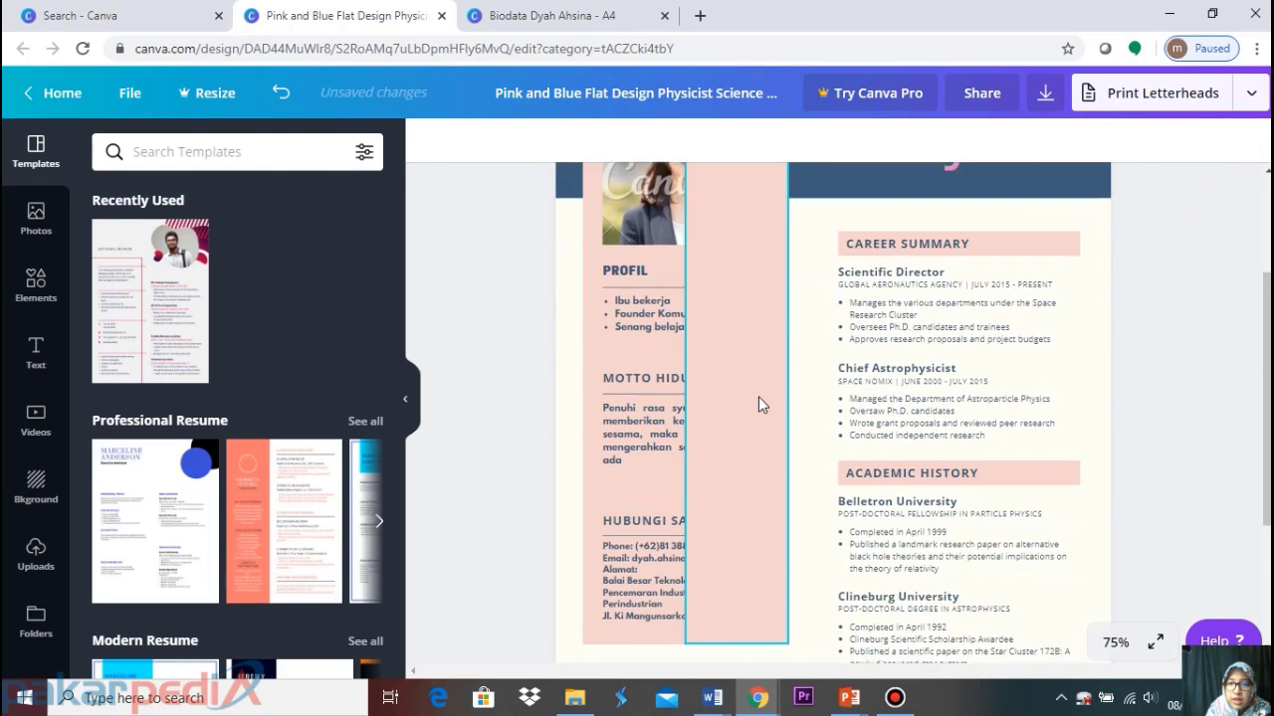
{"action": "left_click", "coordinate": [761, 378]}
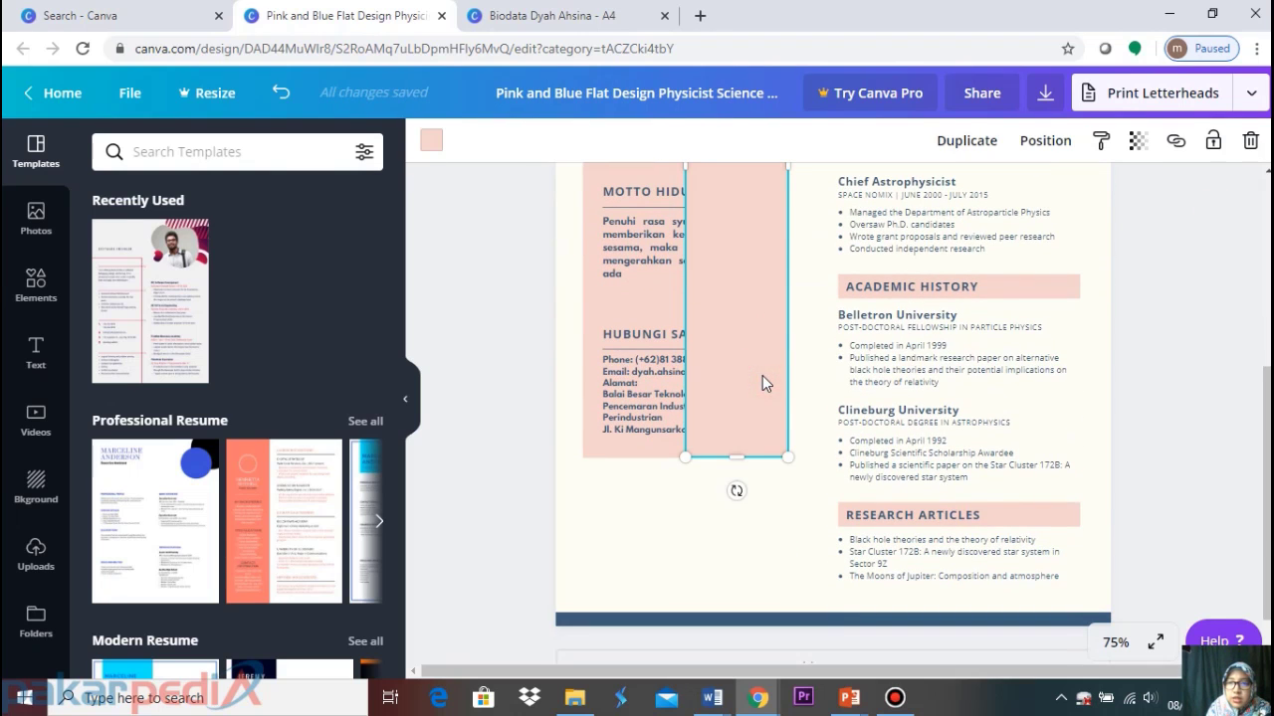
{"action": "scroll", "coordinate": [761, 375], "scroll_direction": "up", "scroll_amount": 4}
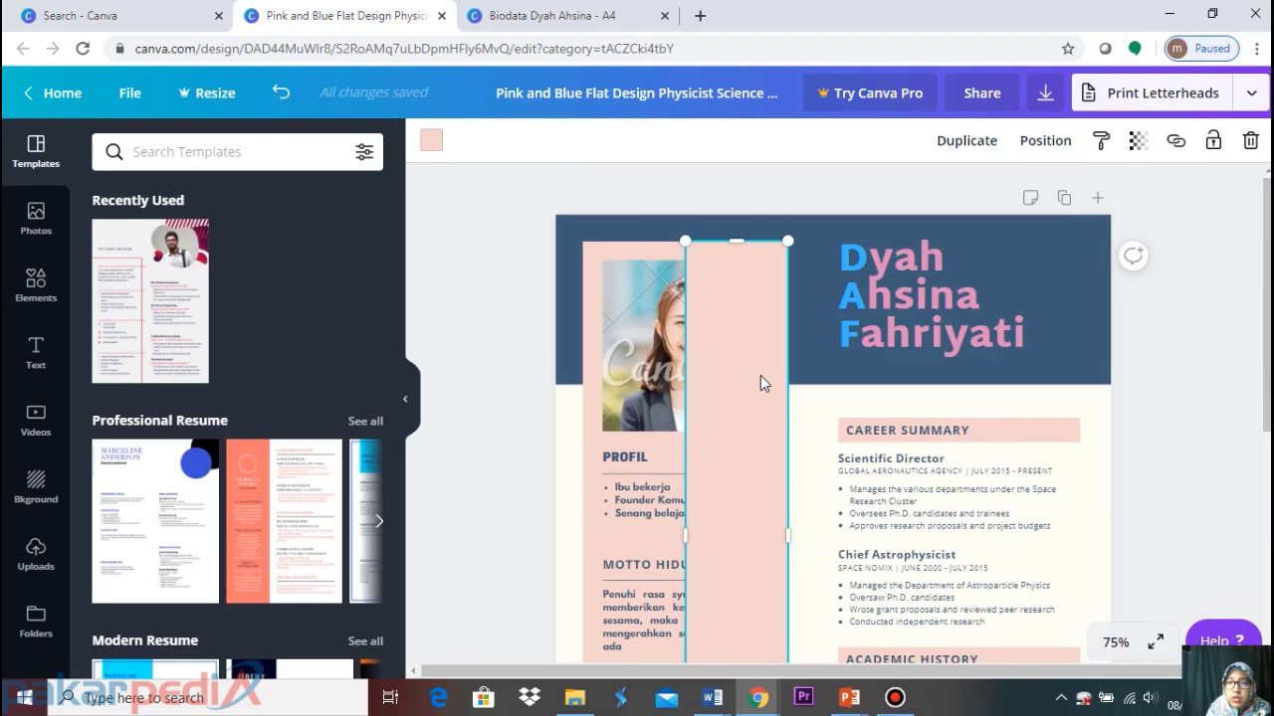
{"action": "left_click", "coordinate": [1043, 144]}
{"action": "left_click", "coordinate": [969, 199]}
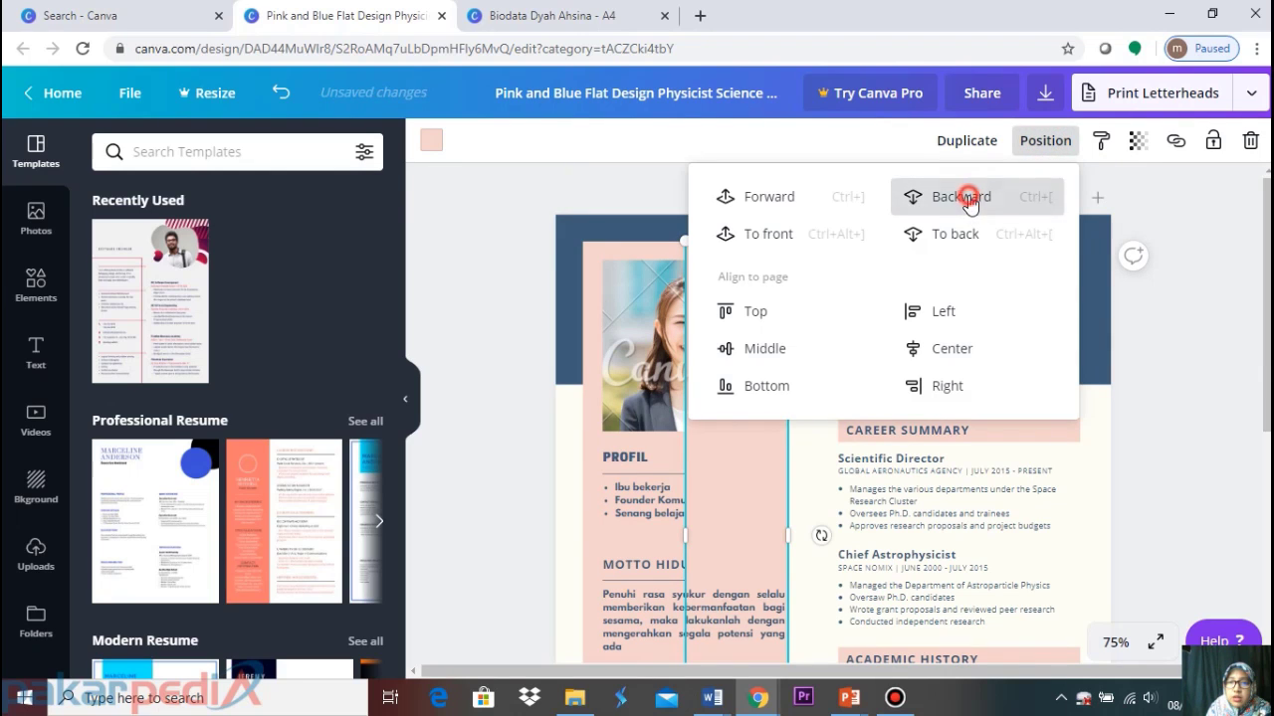
{"action": "left_click", "coordinate": [969, 200]}
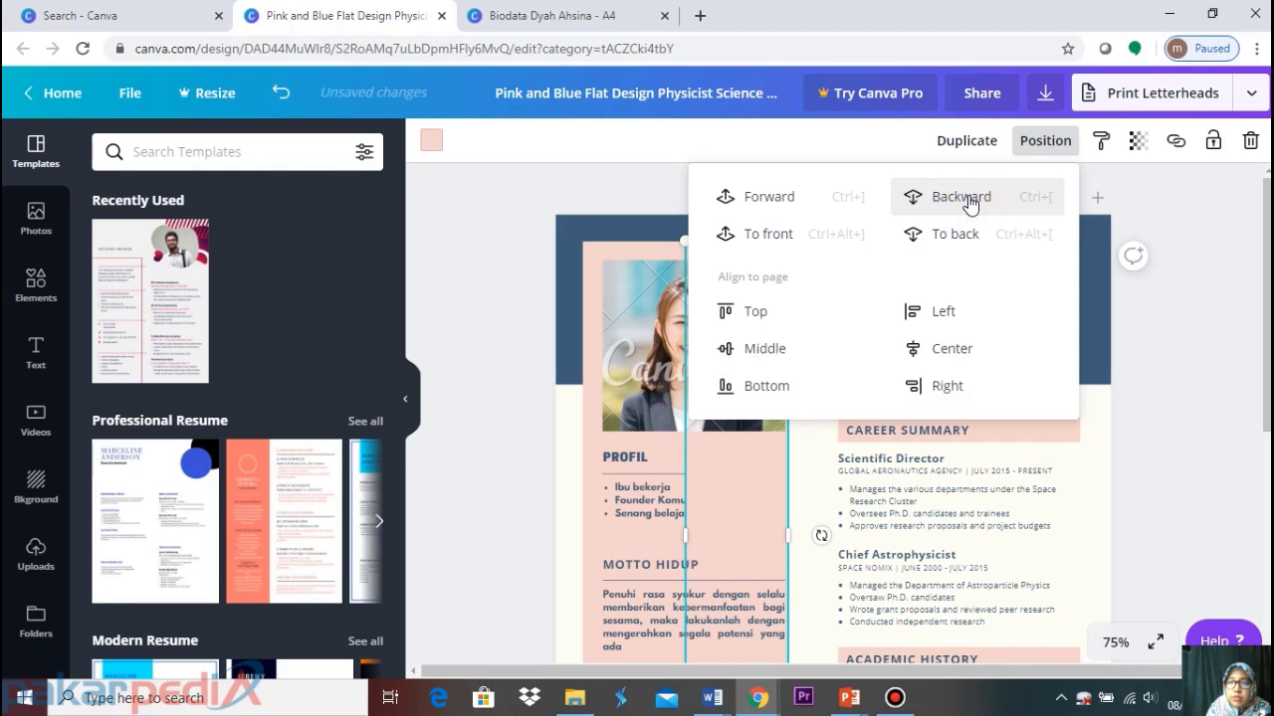
{"action": "left_click", "coordinate": [969, 199]}
{"action": "left_click", "coordinate": [969, 200]}
{"action": "left_click", "coordinate": [970, 200]}
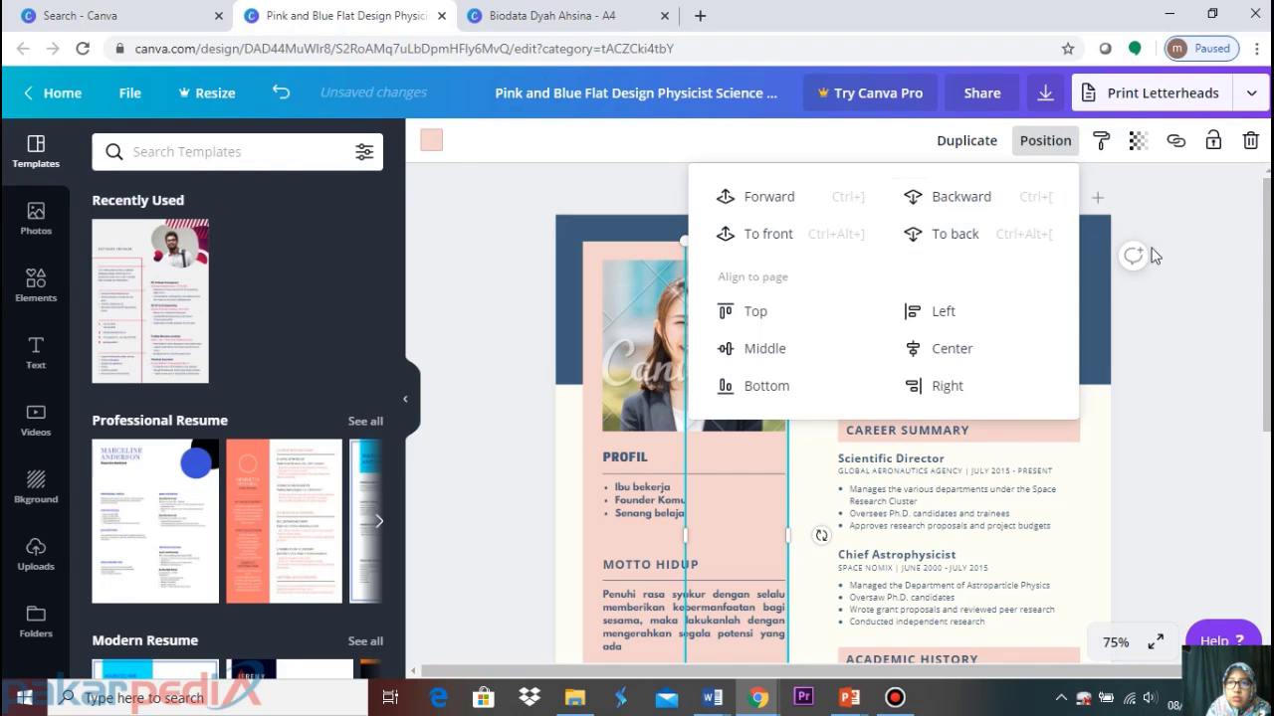
{"action": "left_click", "coordinate": [1188, 239]}
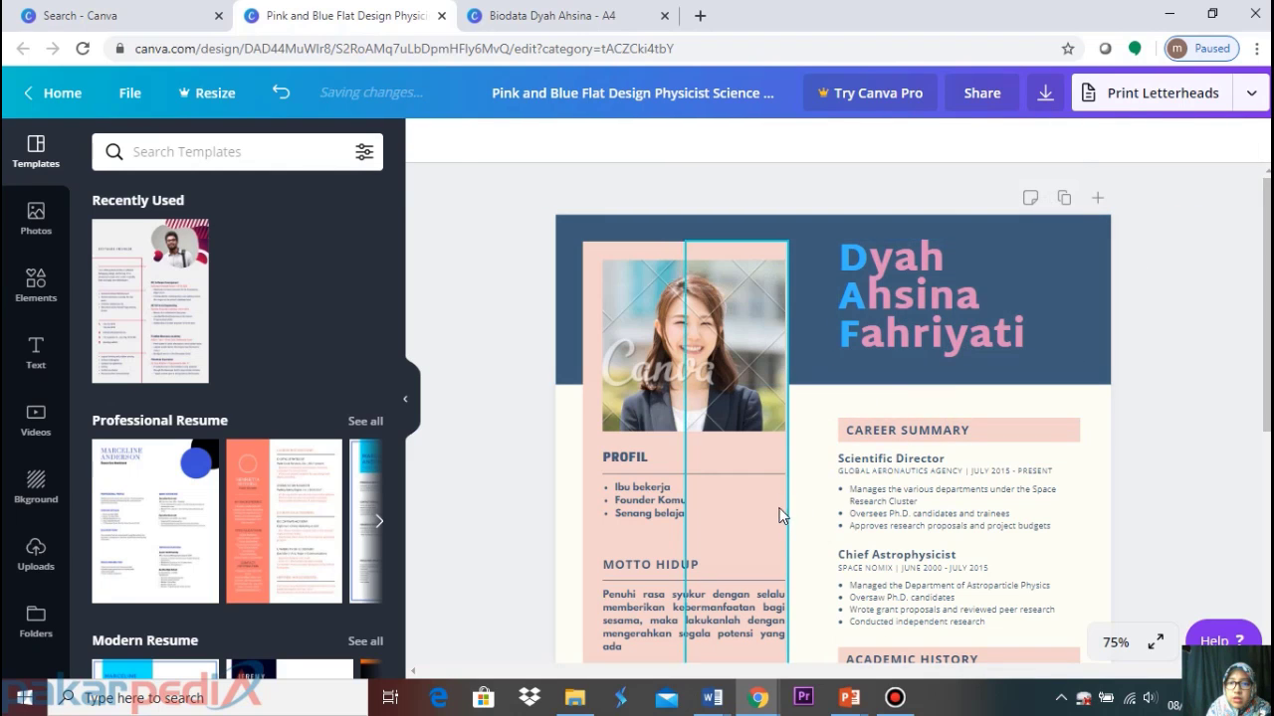
Push the pink column further back behind the Profil bullet text and check the layering
{"action": "left_click", "coordinate": [773, 512]}
{"action": "left_click", "coordinate": [1052, 148]}
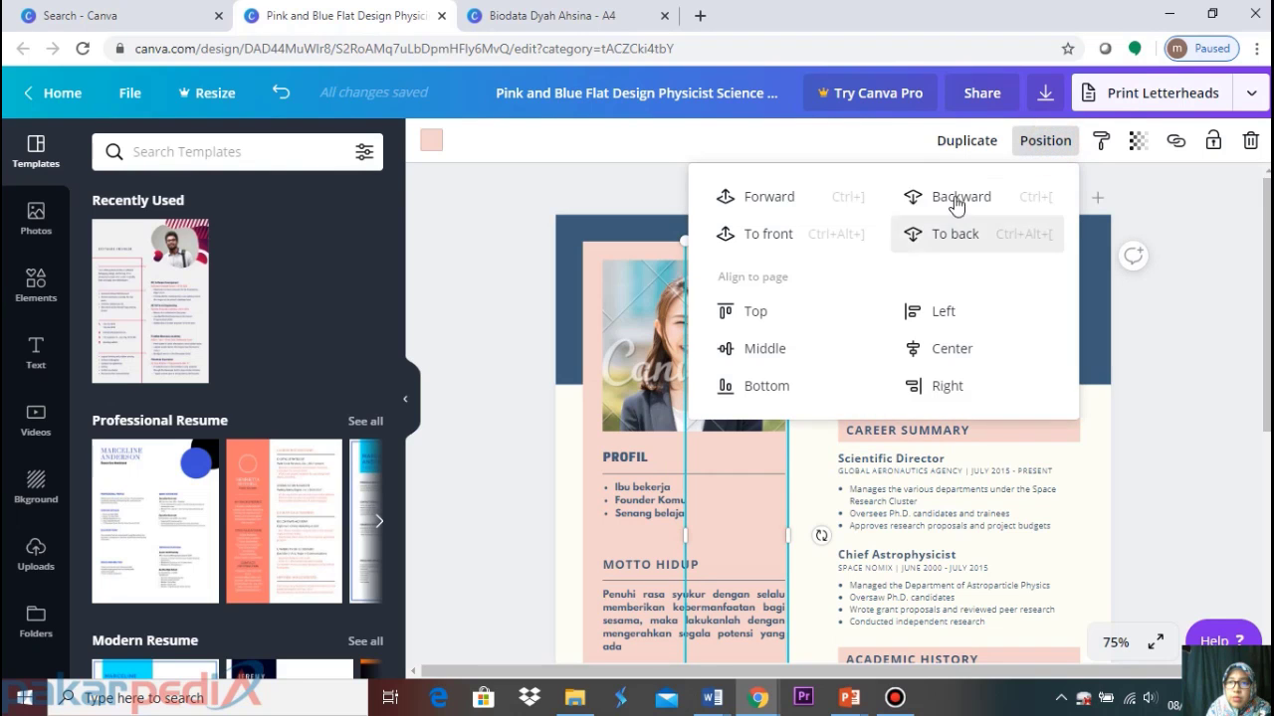
{"action": "left_click", "coordinate": [955, 194]}
{"action": "left_click", "coordinate": [959, 192]}
{"action": "left_click", "coordinate": [1191, 222]}
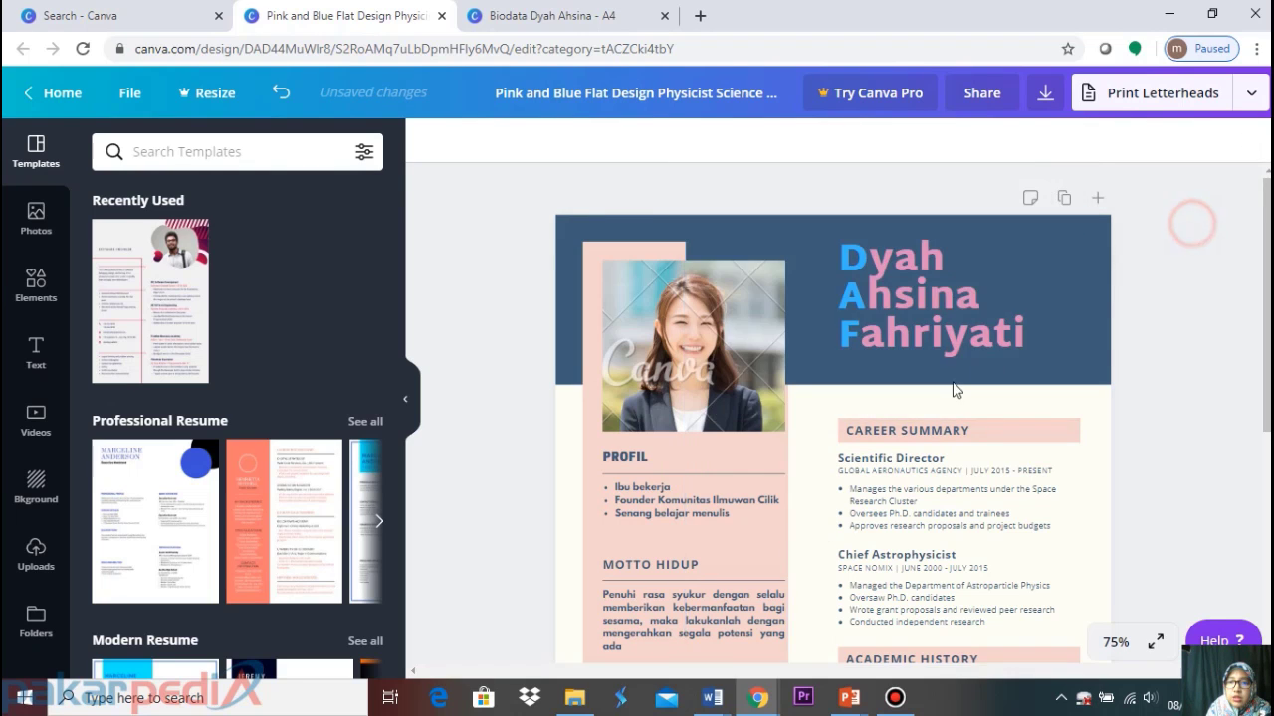
{"action": "scroll", "coordinate": [827, 345], "scroll_direction": "down", "scroll_amount": 5}
{"action": "left_click", "coordinate": [757, 318]}
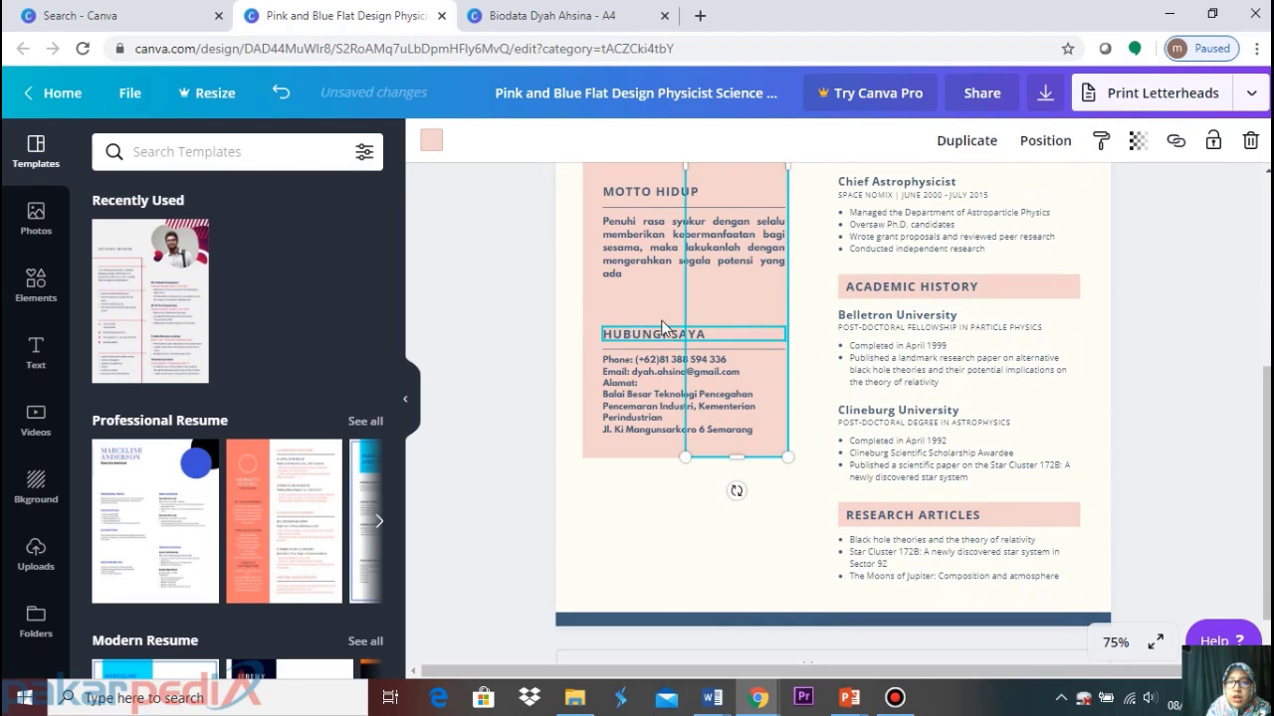
{"action": "left_click", "coordinate": [659, 318]}
{"action": "left_click", "coordinate": [756, 300]}
{"action": "left_click", "coordinate": [1188, 253]}
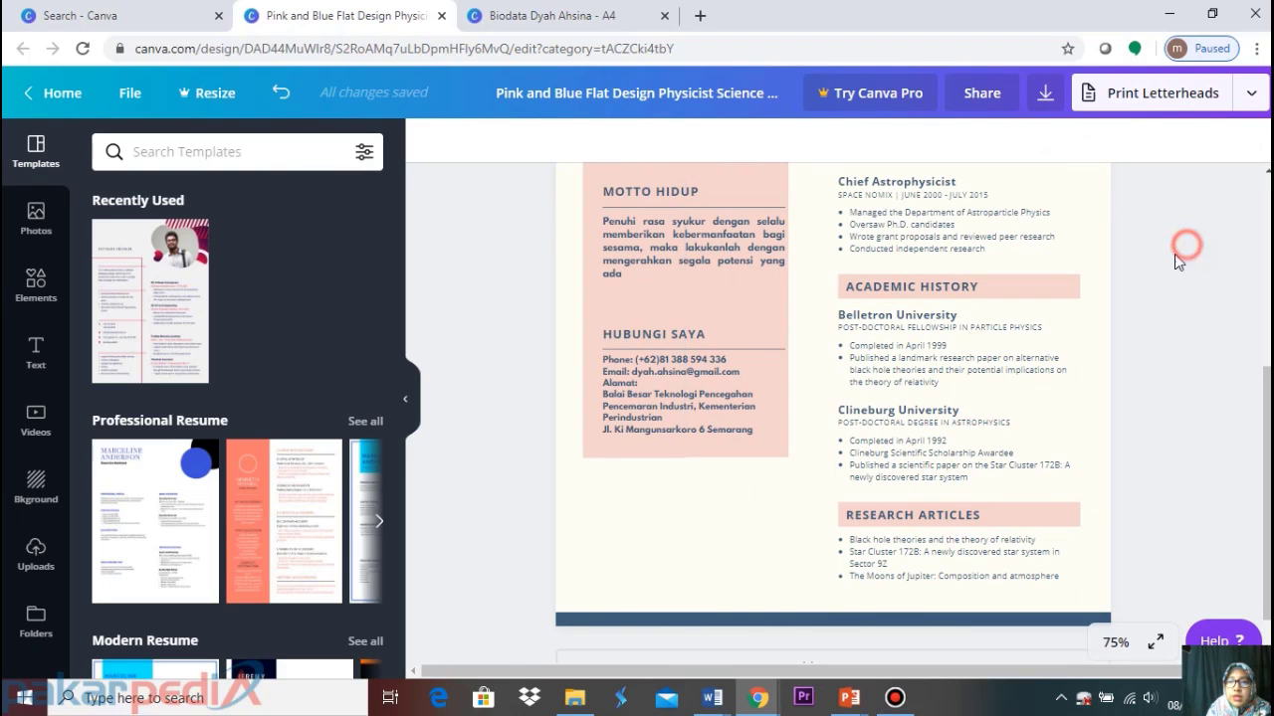
{"action": "left_click", "coordinate": [753, 321]}
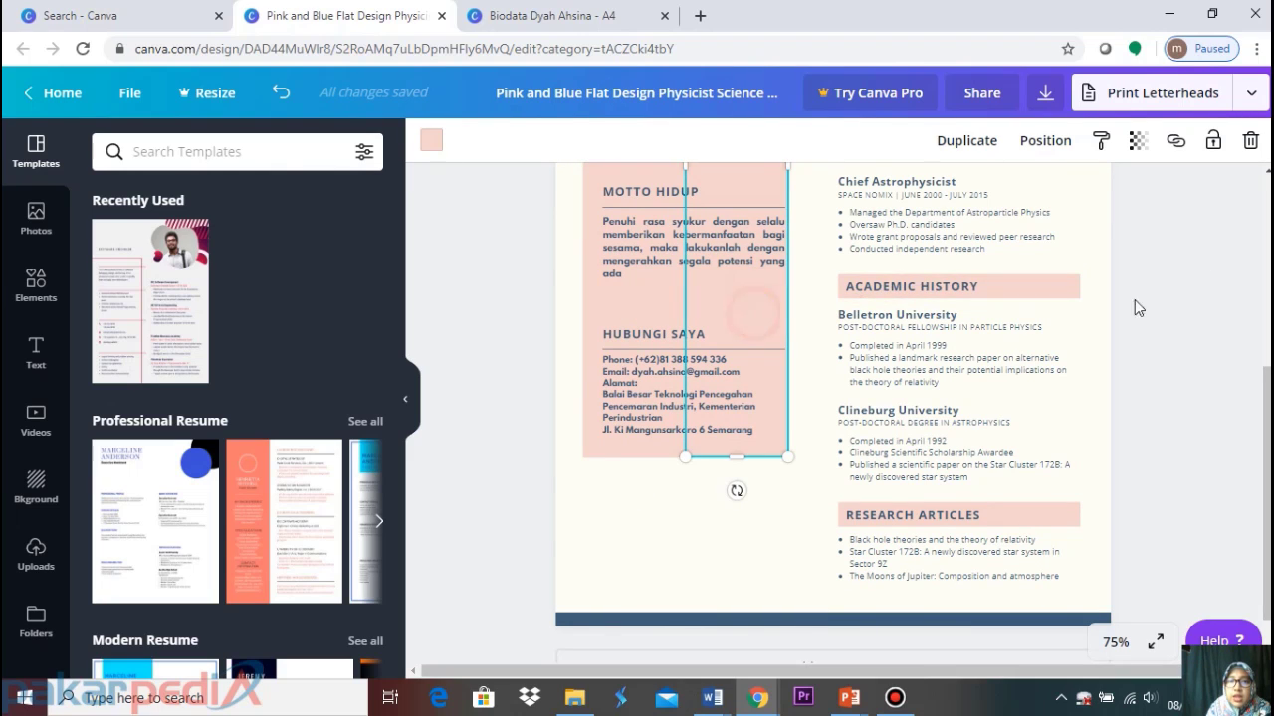
Recolour the tall column a muted greyish pink, #d6cfce
{"action": "left_click", "coordinate": [430, 144]}
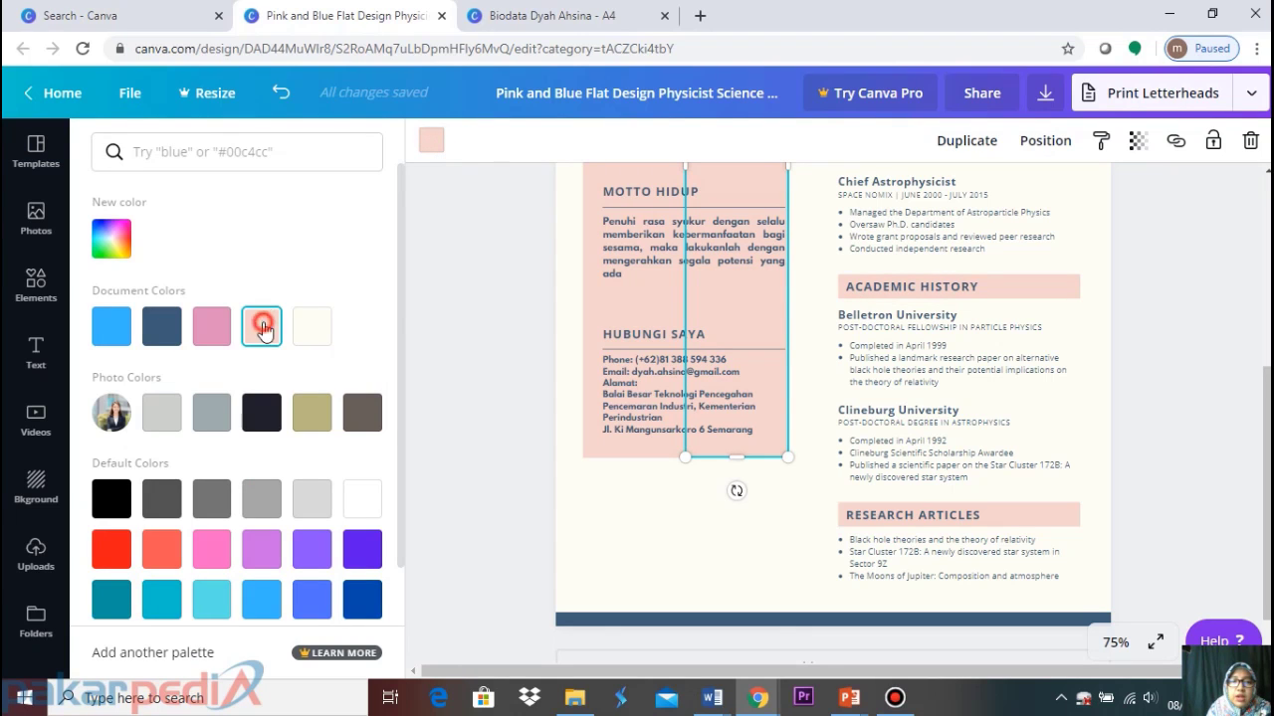
{"action": "left_click", "coordinate": [111, 239]}
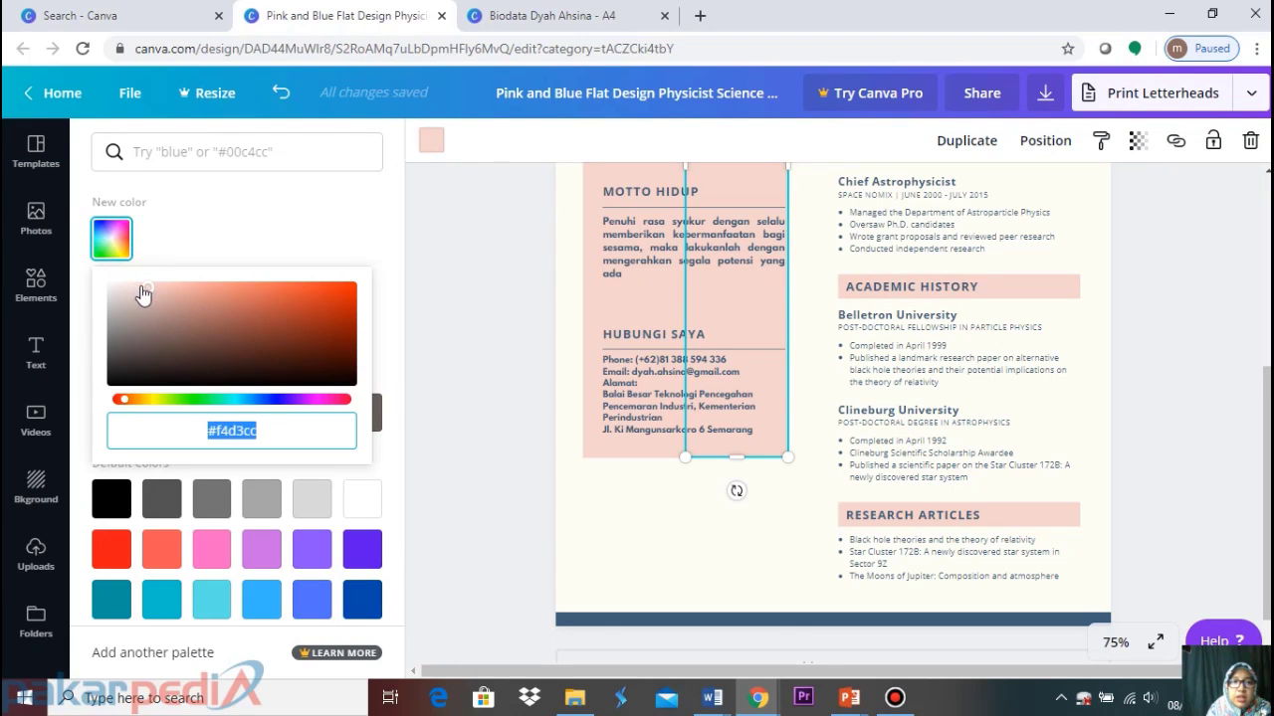
{"action": "left_click_drag", "start_coordinate": [143, 287], "coordinate": [116, 298]}
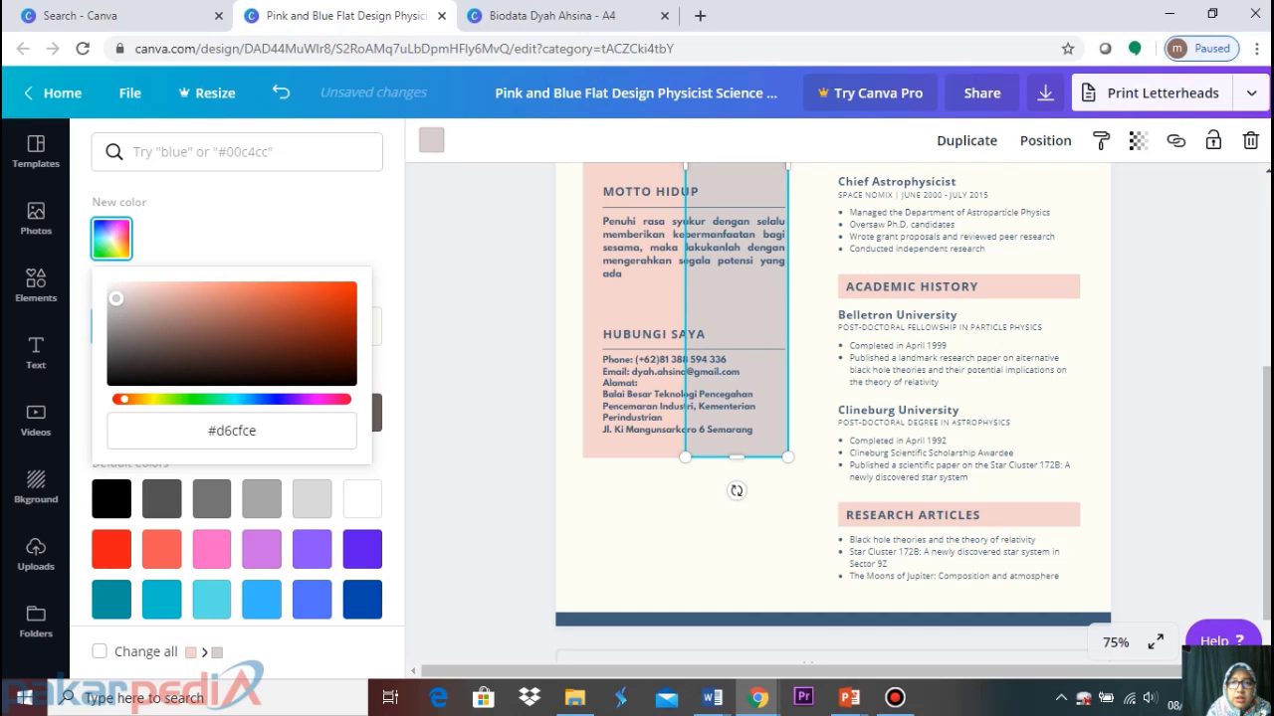
{"action": "key", "text": "Escape"}
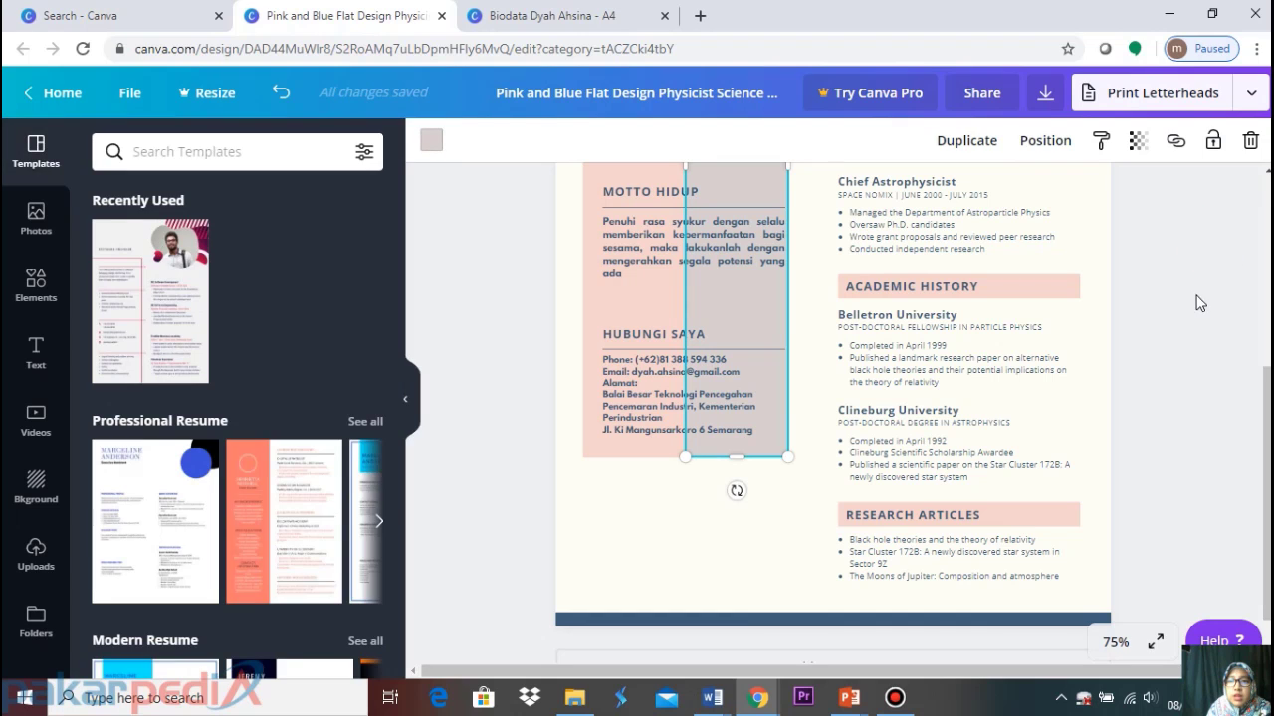
{"action": "left_click", "coordinate": [1192, 305]}
Bring the translucent column behind the photo one layer forward
{"action": "scroll", "coordinate": [1190, 305], "scroll_direction": "up", "scroll_amount": 4}
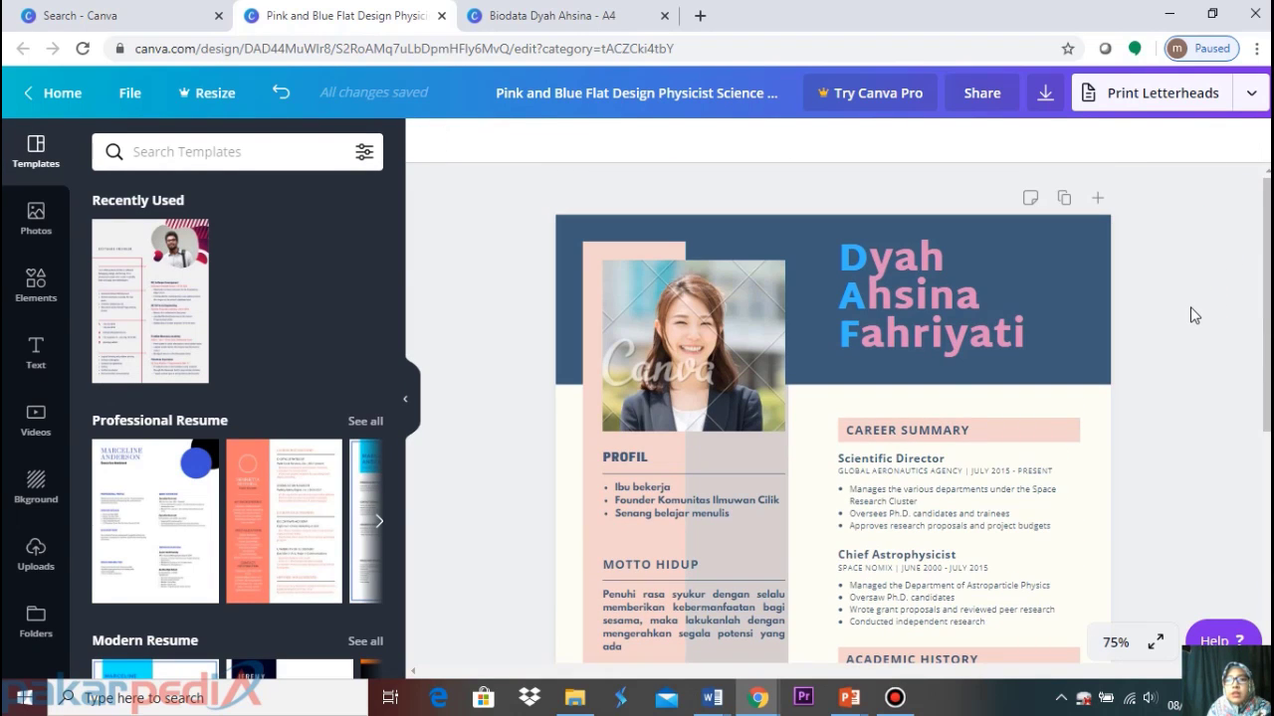
{"action": "left_click", "coordinate": [767, 482]}
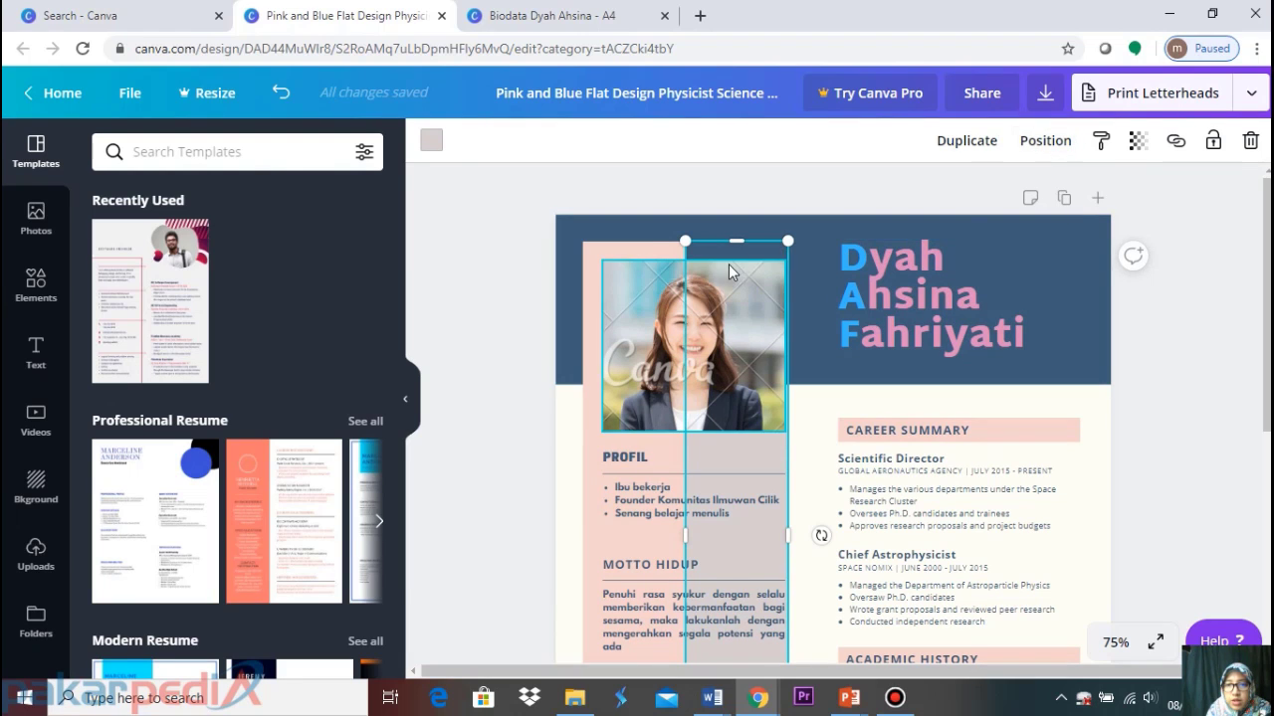
{"action": "left_click", "coordinate": [1043, 142]}
{"action": "left_click", "coordinate": [769, 197]}
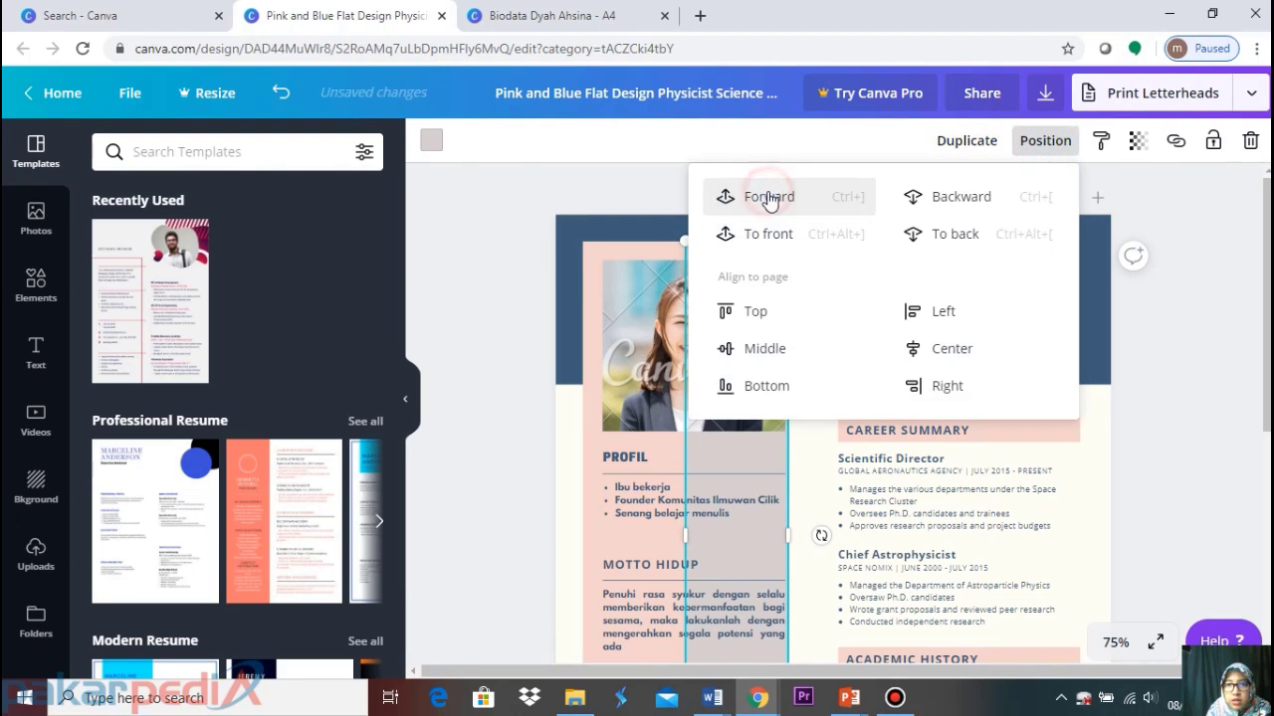
{"action": "left_click", "coordinate": [1174, 214]}
{"action": "left_click", "coordinate": [1233, 330]}
{"action": "scroll", "coordinate": [1249, 386], "scroll_direction": "down", "scroll_amount": 4}
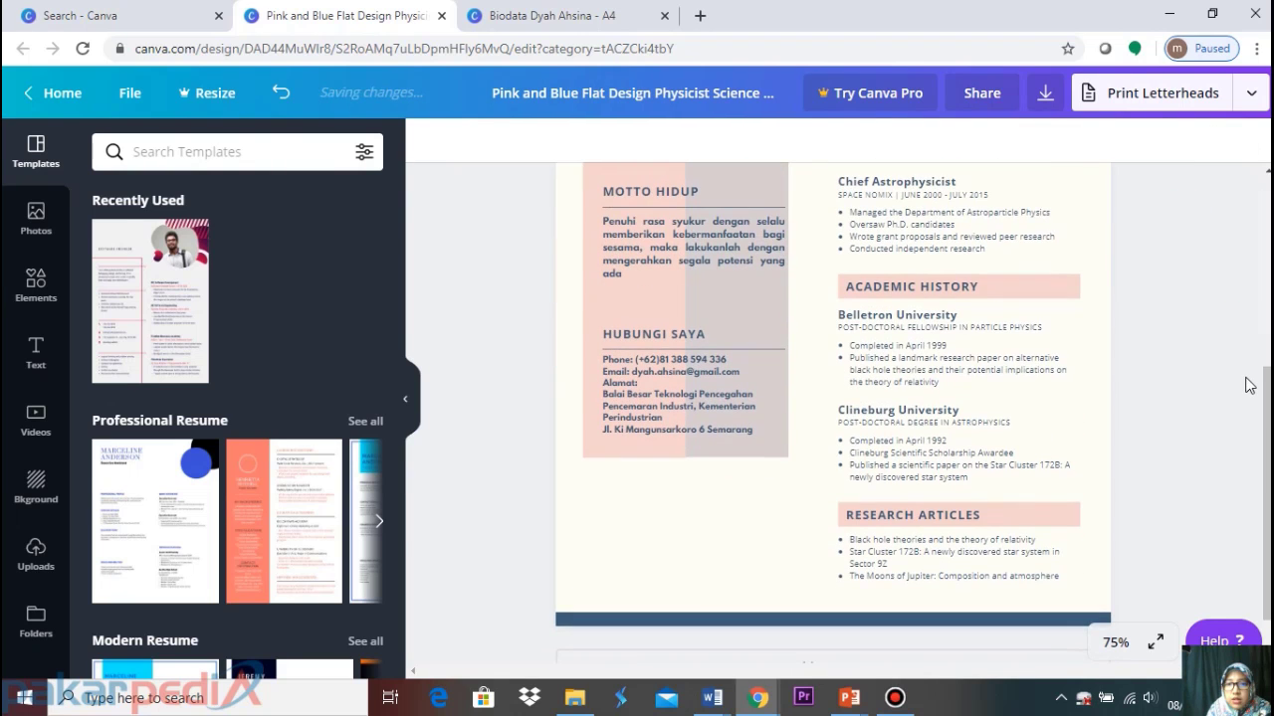
Narrow the Motto Hidup paragraph to width 6.4 so it wraps into five lines
{"action": "scroll", "coordinate": [1159, 398], "scroll_direction": "up", "scroll_amount": 4}
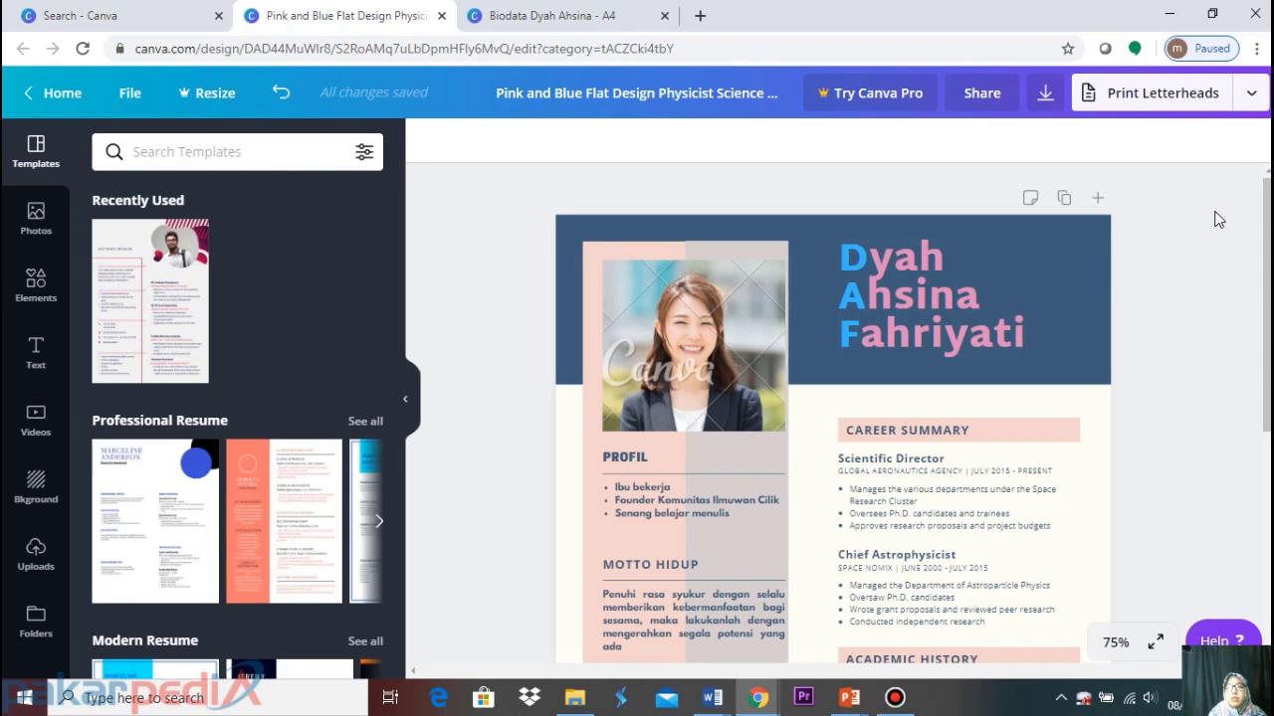
{"action": "scroll", "coordinate": [782, 383], "scroll_direction": "down", "scroll_amount": 3}
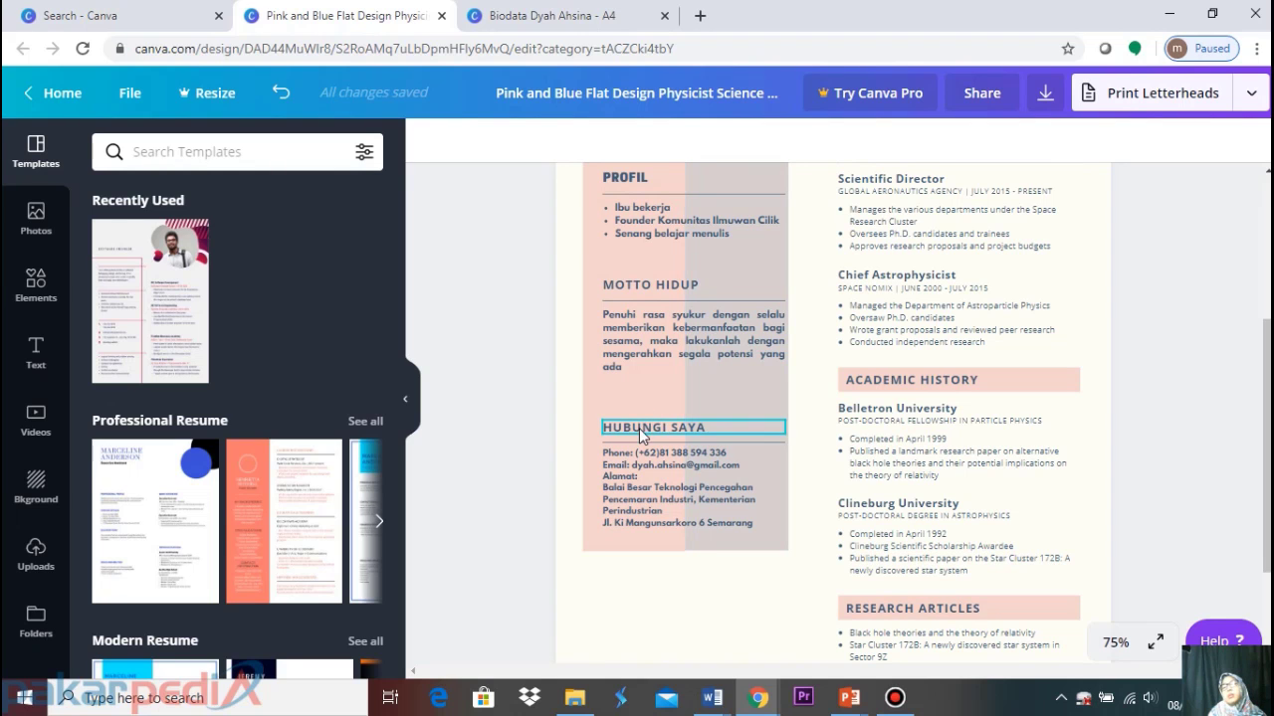
{"action": "scroll", "coordinate": [640, 393], "scroll_direction": "up", "scroll_amount": 1}
{"action": "scroll", "coordinate": [640, 395], "scroll_direction": "up", "scroll_amount": 3}
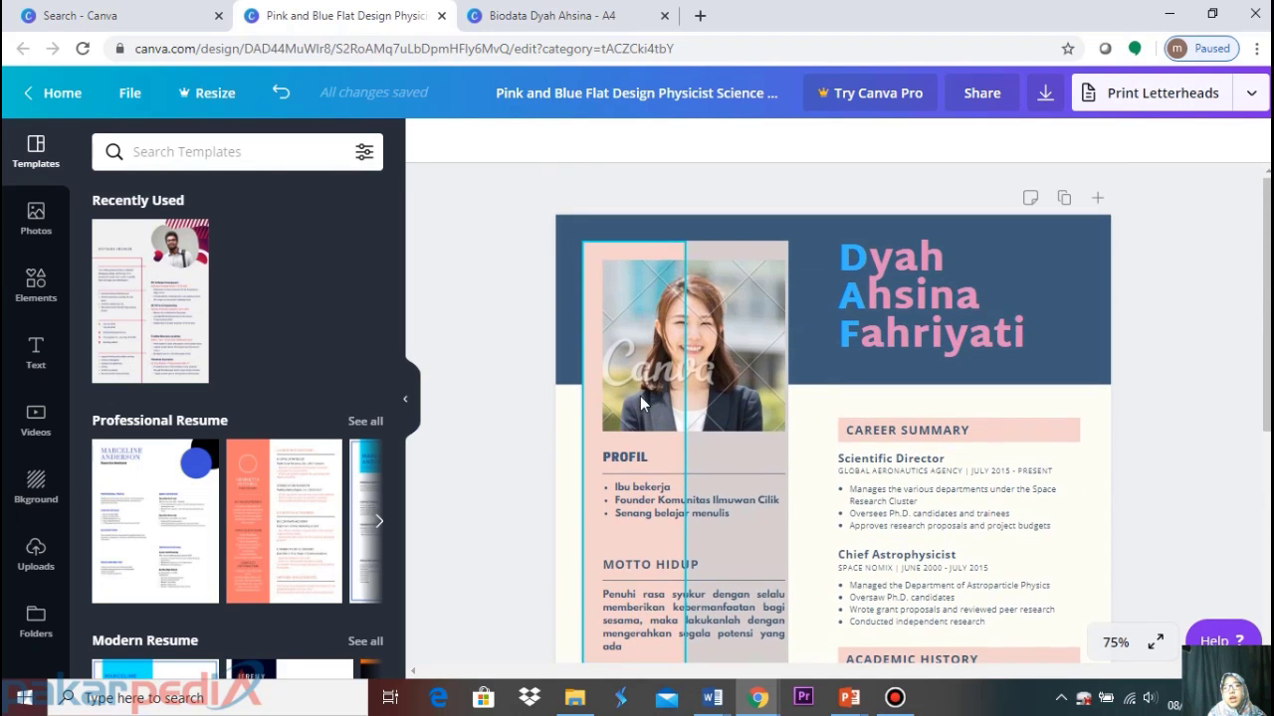
{"action": "scroll", "coordinate": [951, 279], "scroll_direction": "down", "scroll_amount": 3}
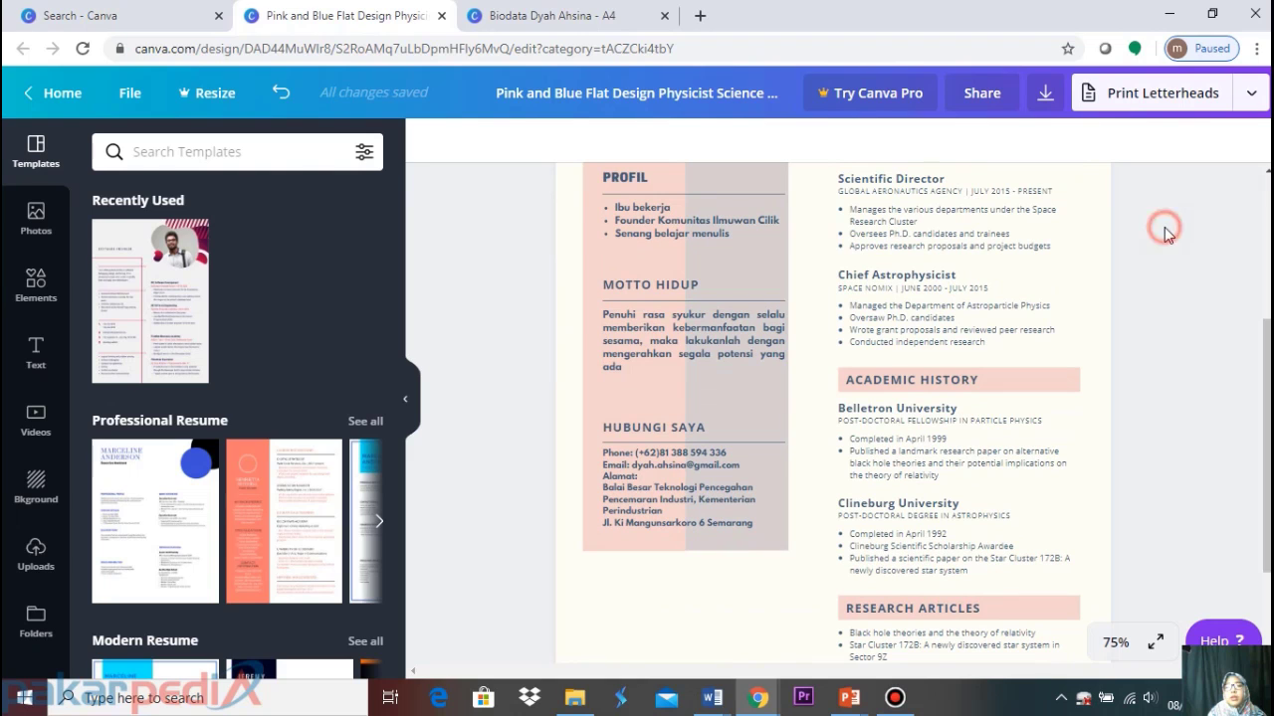
{"action": "scroll", "coordinate": [1168, 235], "scroll_direction": "up", "scroll_amount": 2}
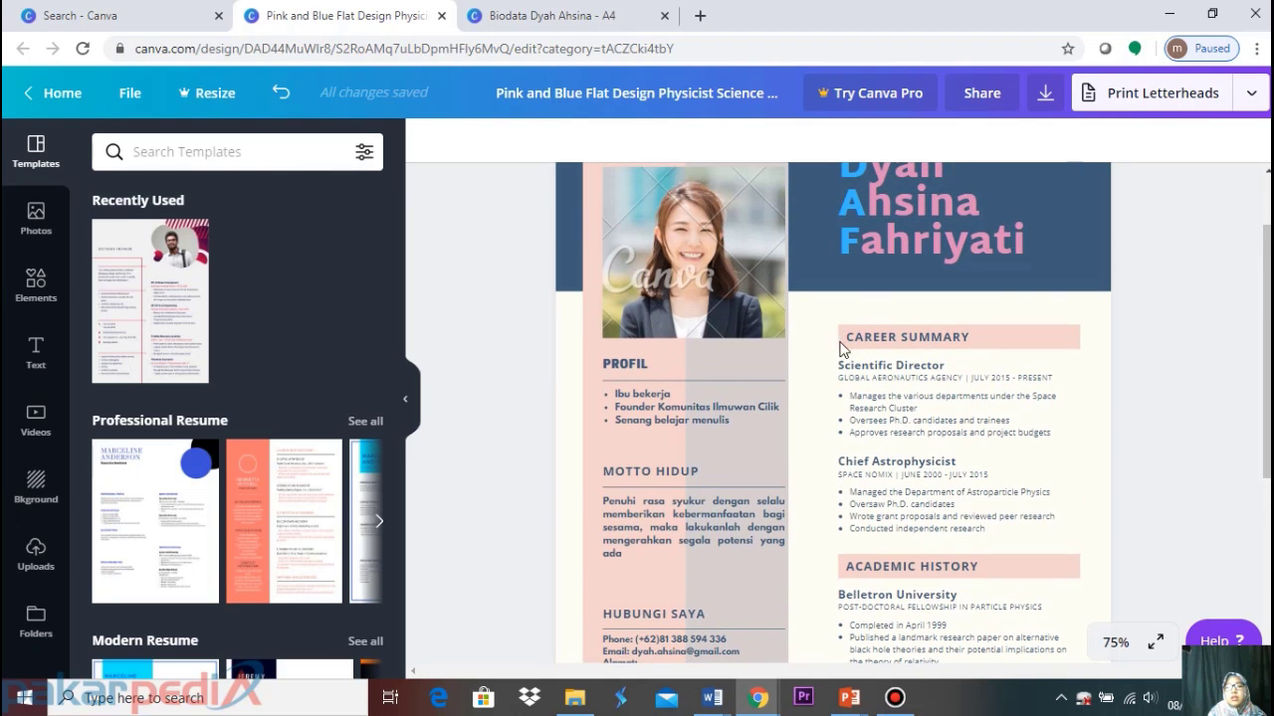
{"action": "left_click", "coordinate": [778, 522]}
{"action": "left_click_drag", "start_coordinate": [788, 525], "coordinate": [782, 520]}
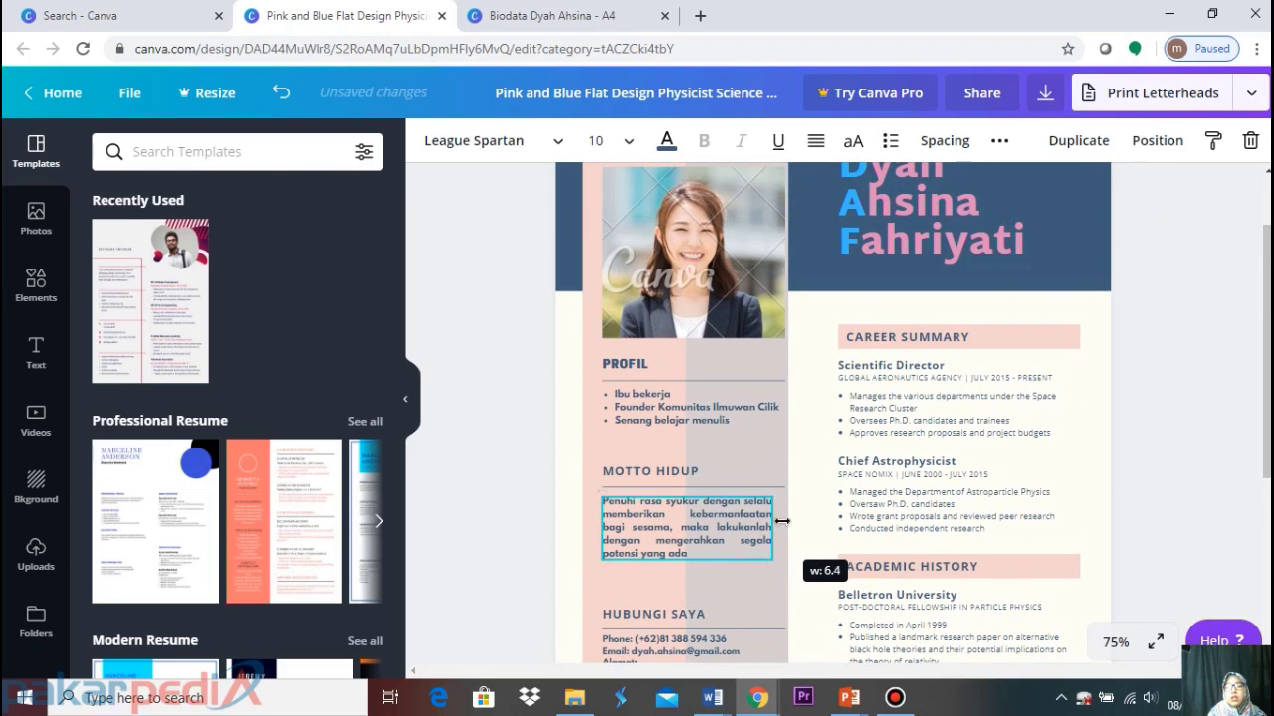
{"action": "left_click", "coordinate": [1171, 355]}
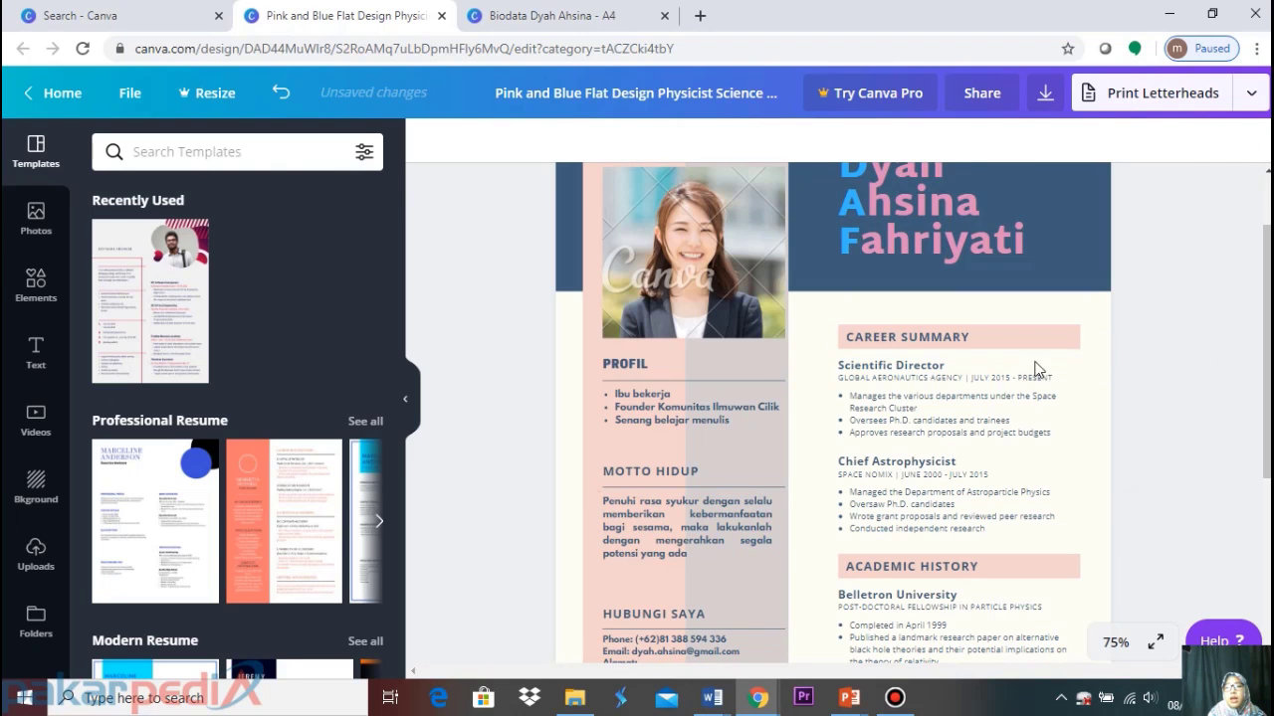
{"action": "left_click", "coordinate": [969, 336]}
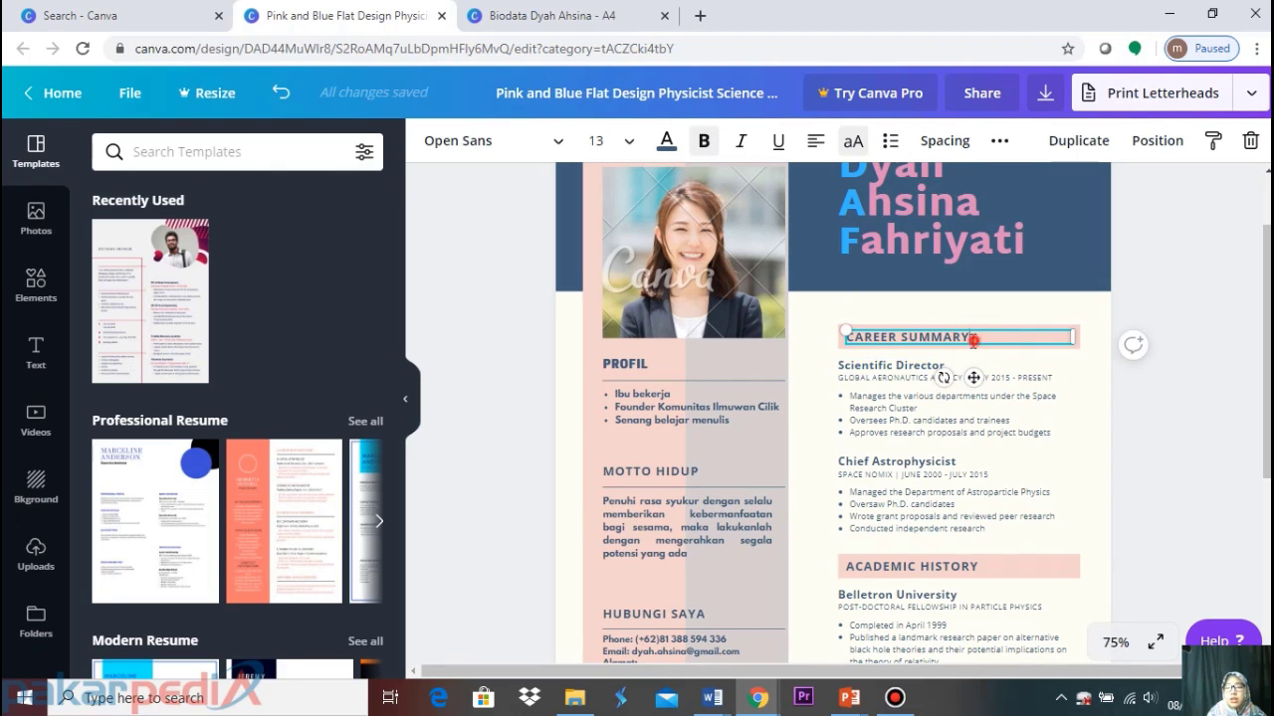
Replace the CAREER SUMMARY heading text with RIWAYAT PENDIDIKAN
{"action": "left_click_drag", "start_coordinate": [973, 341], "coordinate": [829, 356]}
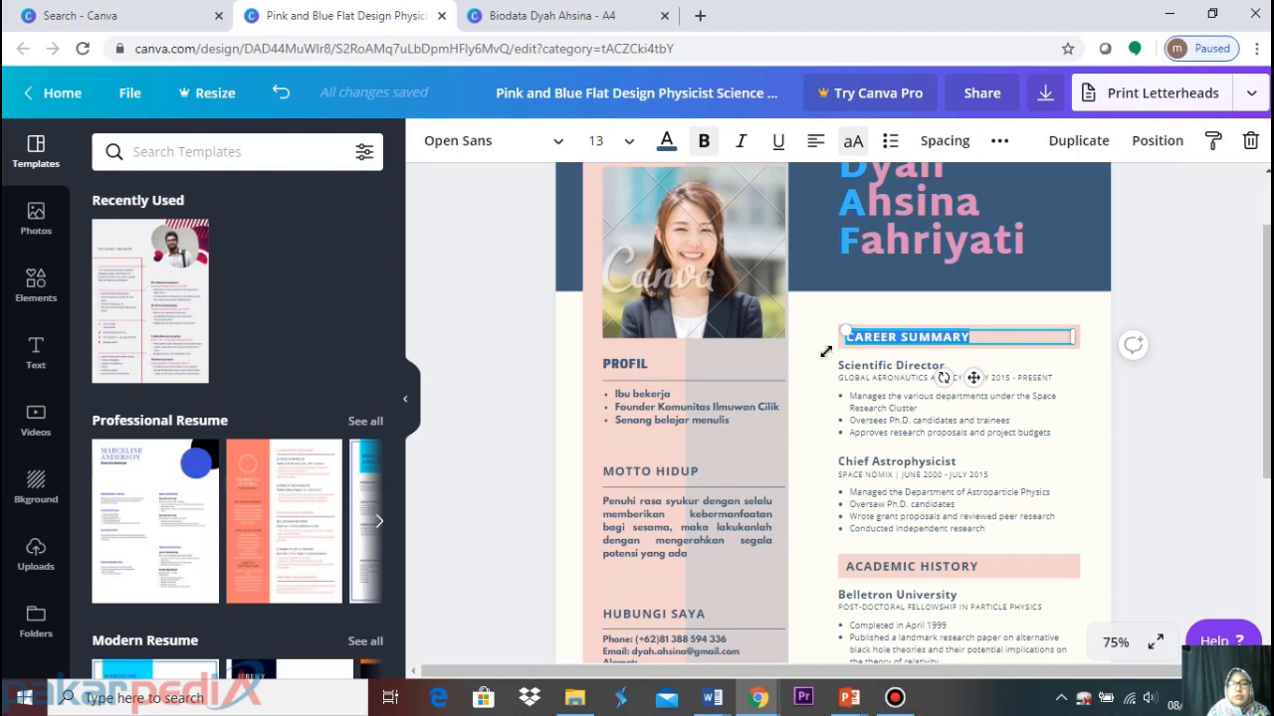
{"action": "left_click", "coordinate": [1163, 306]}
{"action": "left_click", "coordinate": [970, 348]}
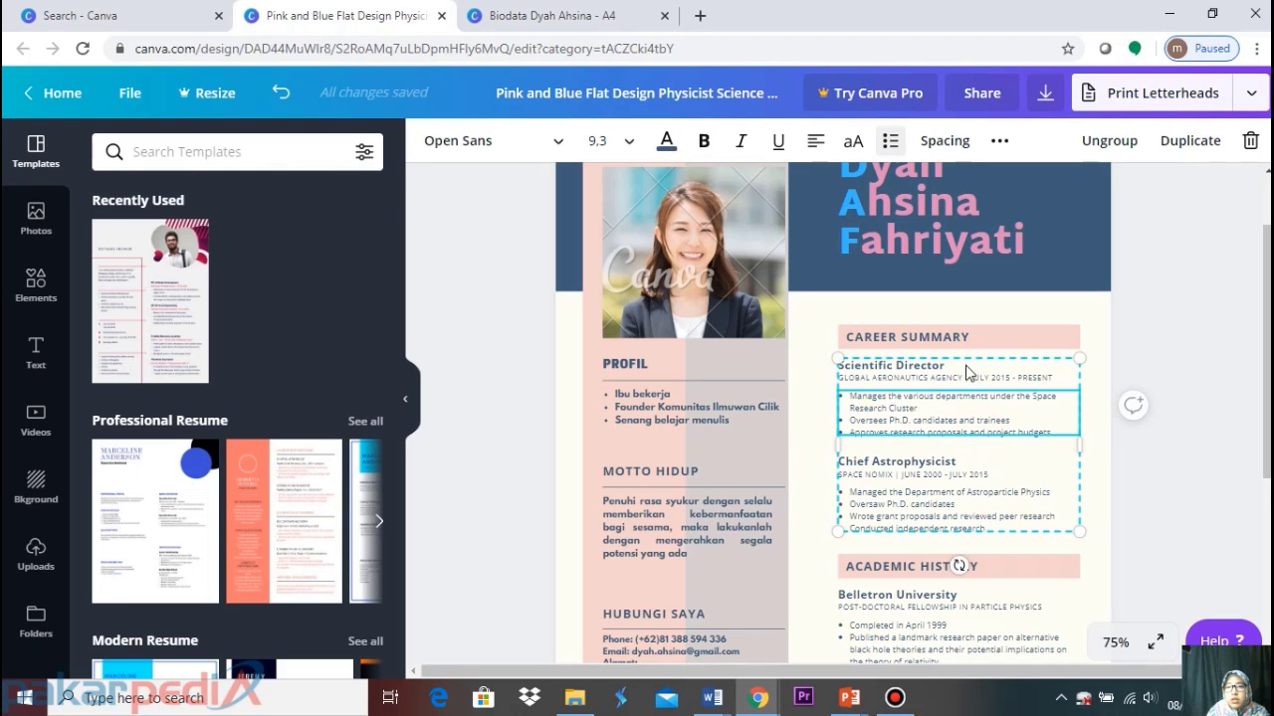
{"action": "left_click", "coordinate": [984, 332]}
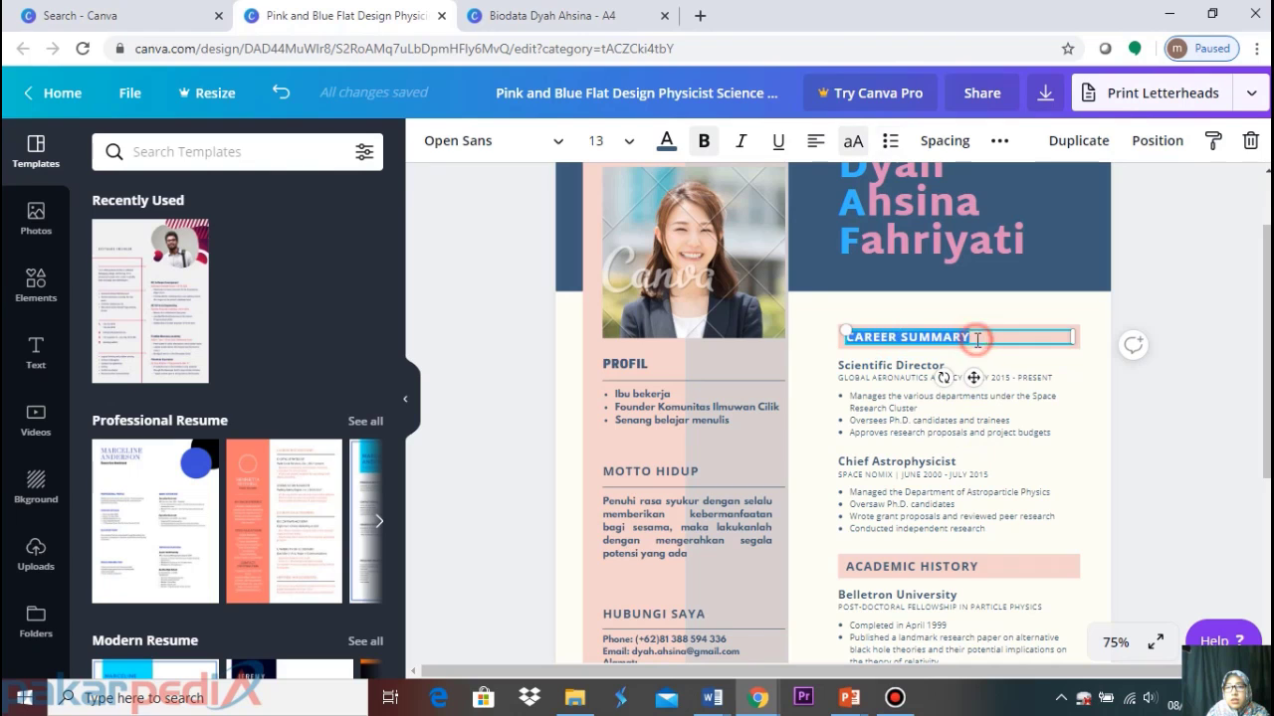
{"action": "left_click_drag", "start_coordinate": [974, 339], "coordinate": [814, 355]}
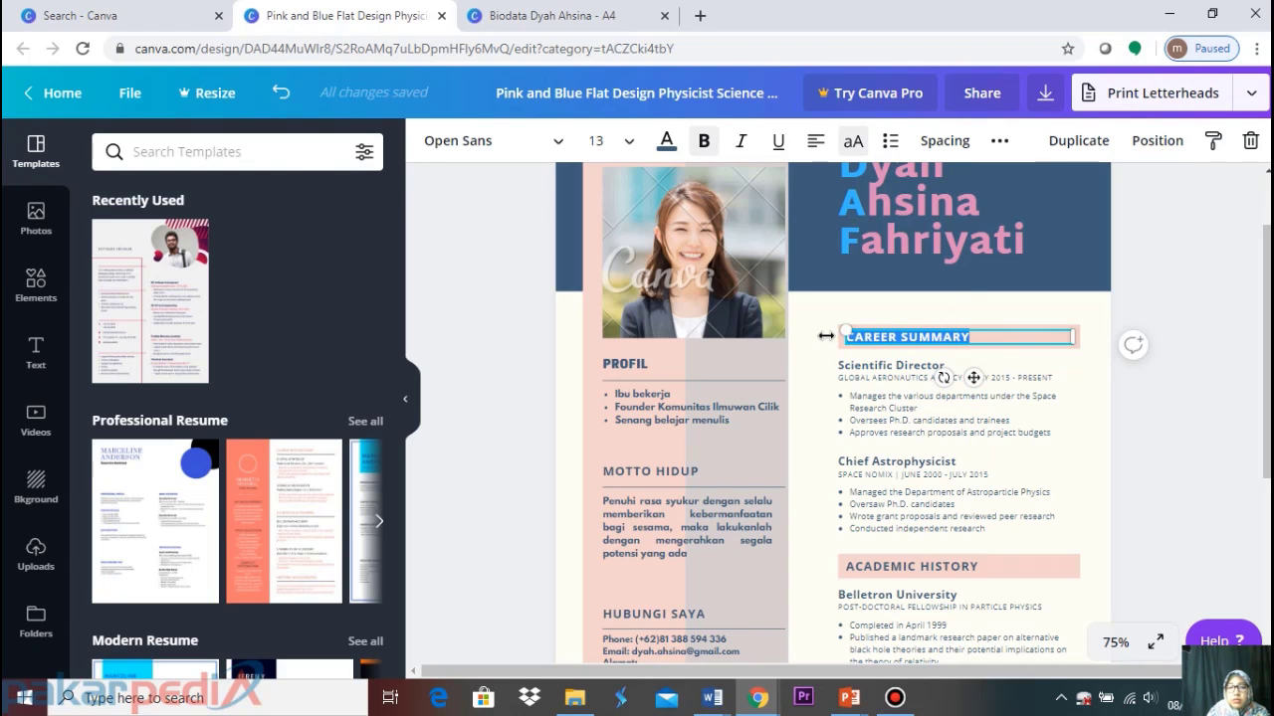
{"action": "type", "text": "RIWAYAT PENDIDIKAN"}
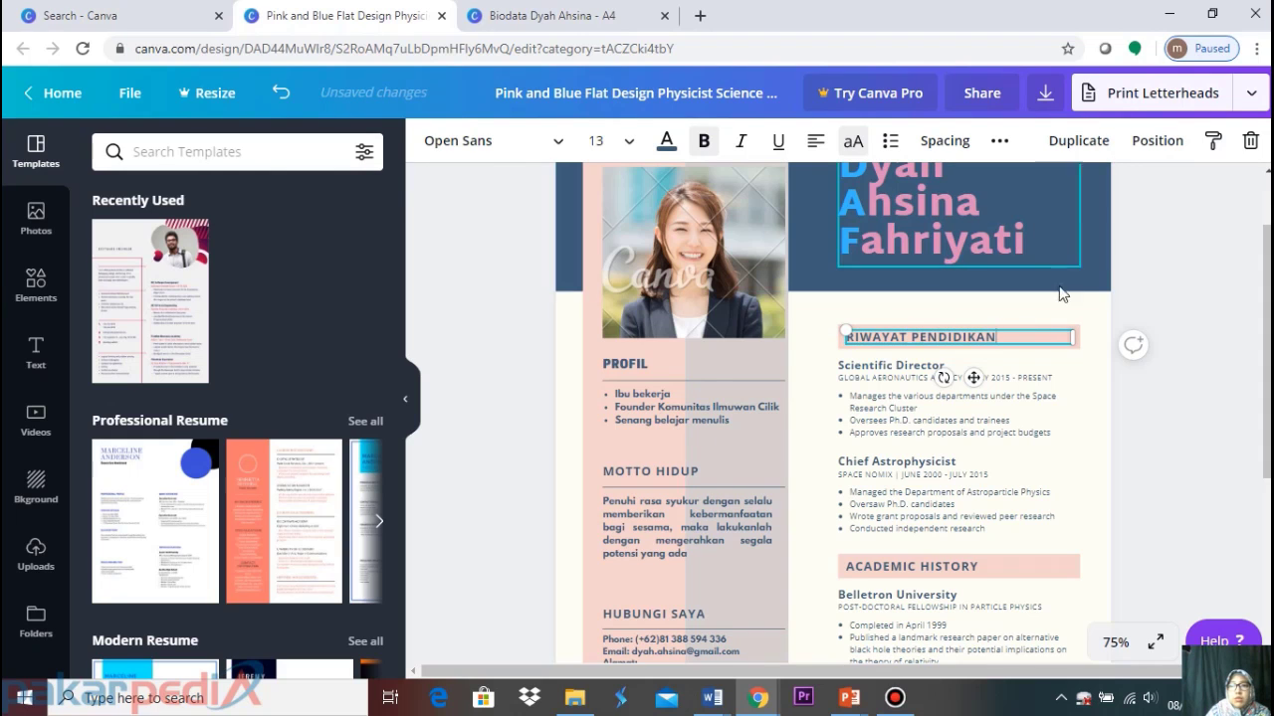
{"action": "left_click", "coordinate": [1199, 298]}
{"action": "left_click", "coordinate": [1014, 337]}
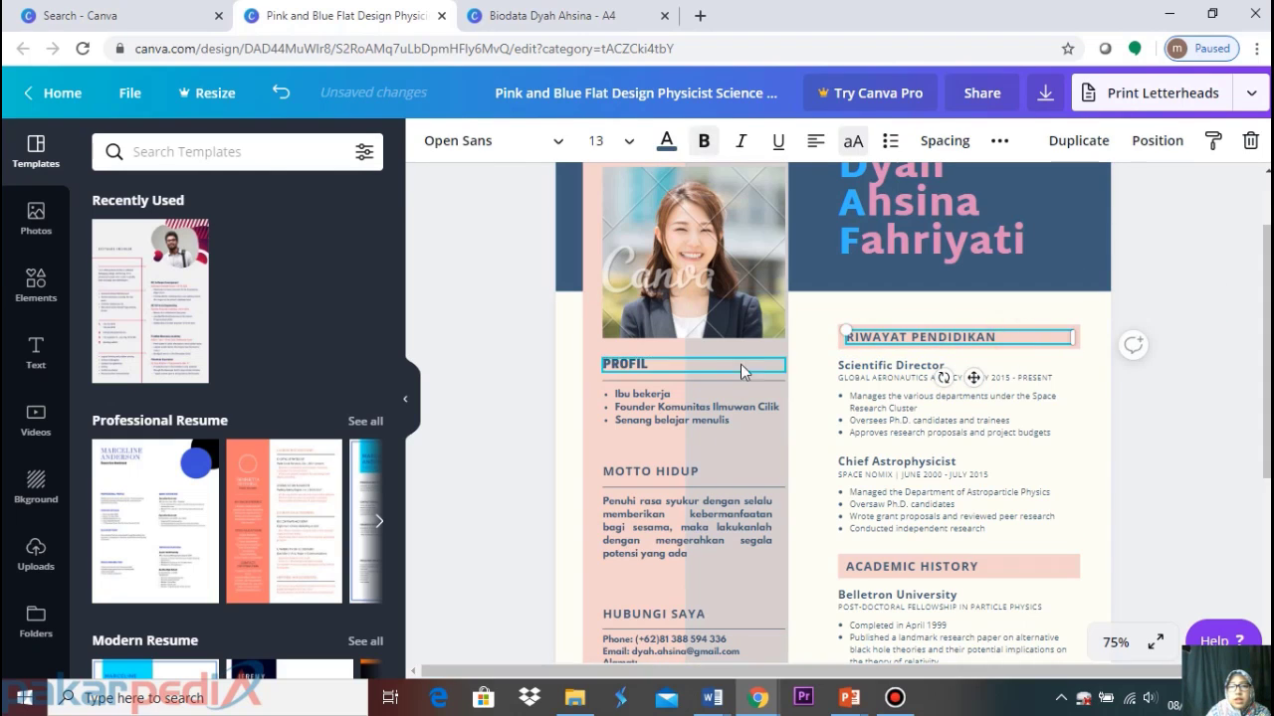
Apply Cooper Hewitt Heavy to the RIWAYAT PENDIDIKAN, MOTTO HIDUP and HUBUNGI SAYA headings
{"action": "left_click", "coordinate": [520, 144]}
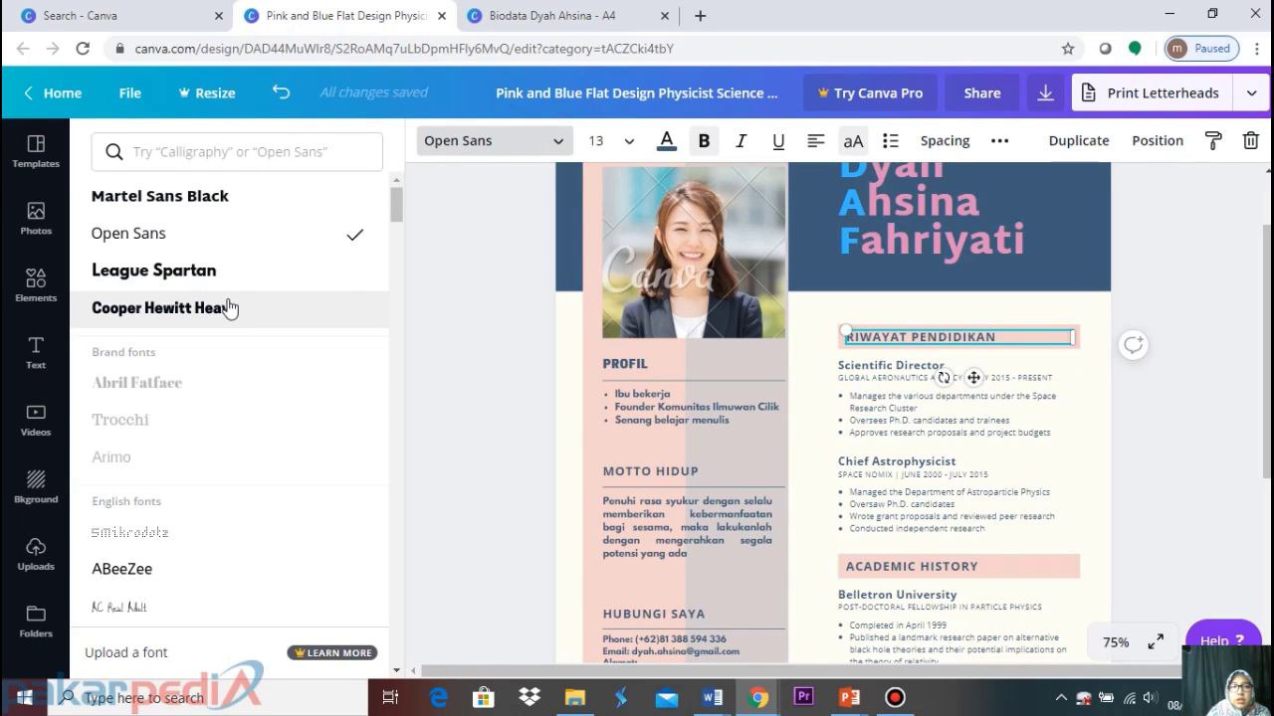
{"action": "left_click", "coordinate": [227, 305]}
{"action": "key", "text": "Escape"}
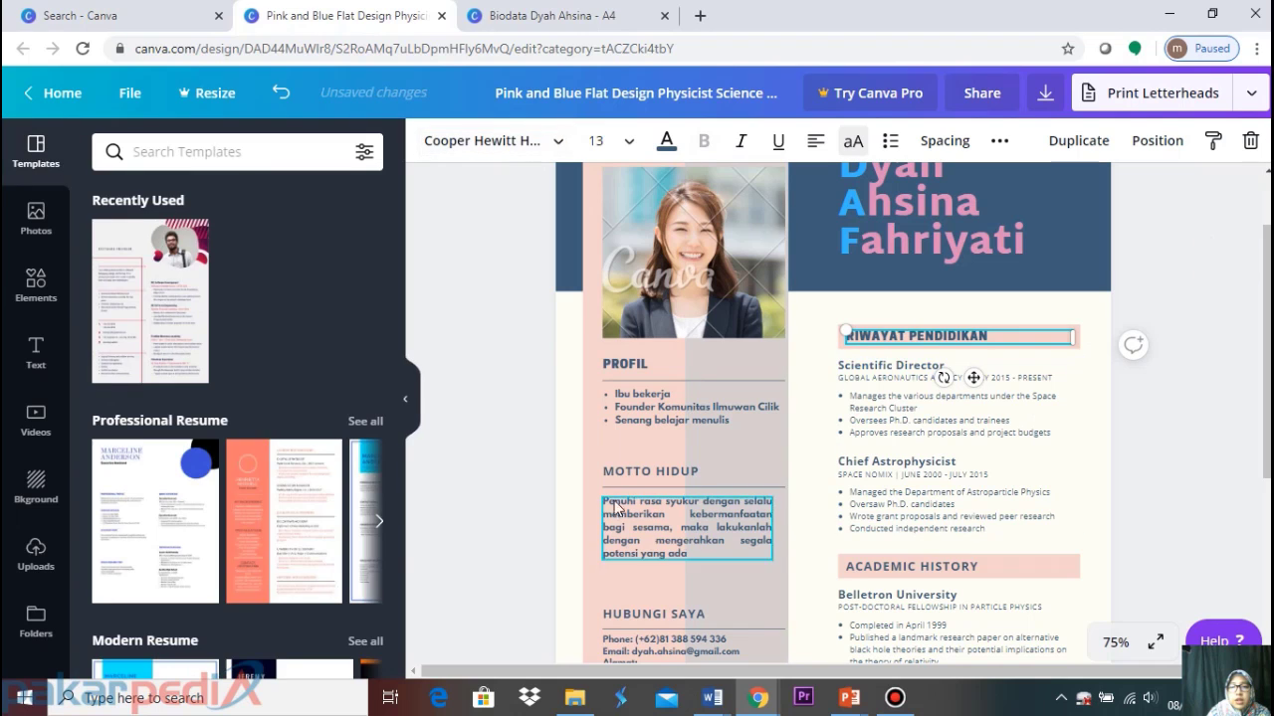
{"action": "left_click", "coordinate": [619, 474]}
{"action": "left_click", "coordinate": [547, 146]}
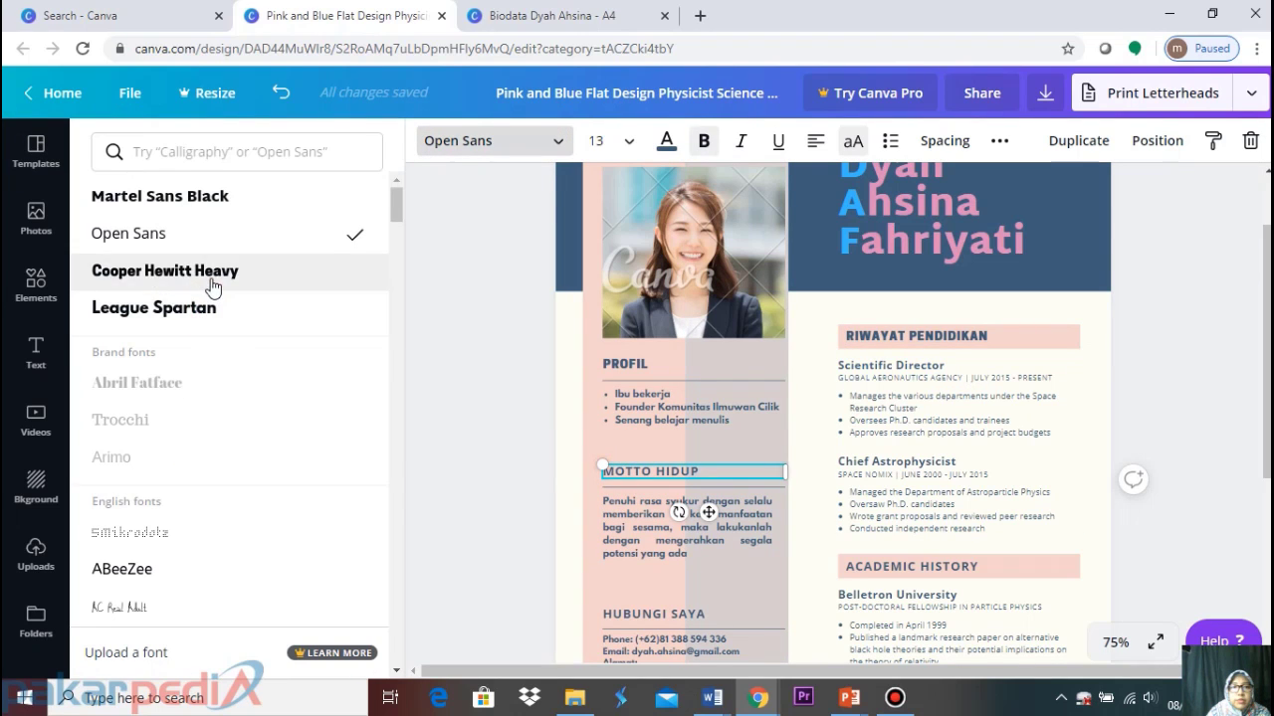
{"action": "left_click", "coordinate": [273, 271]}
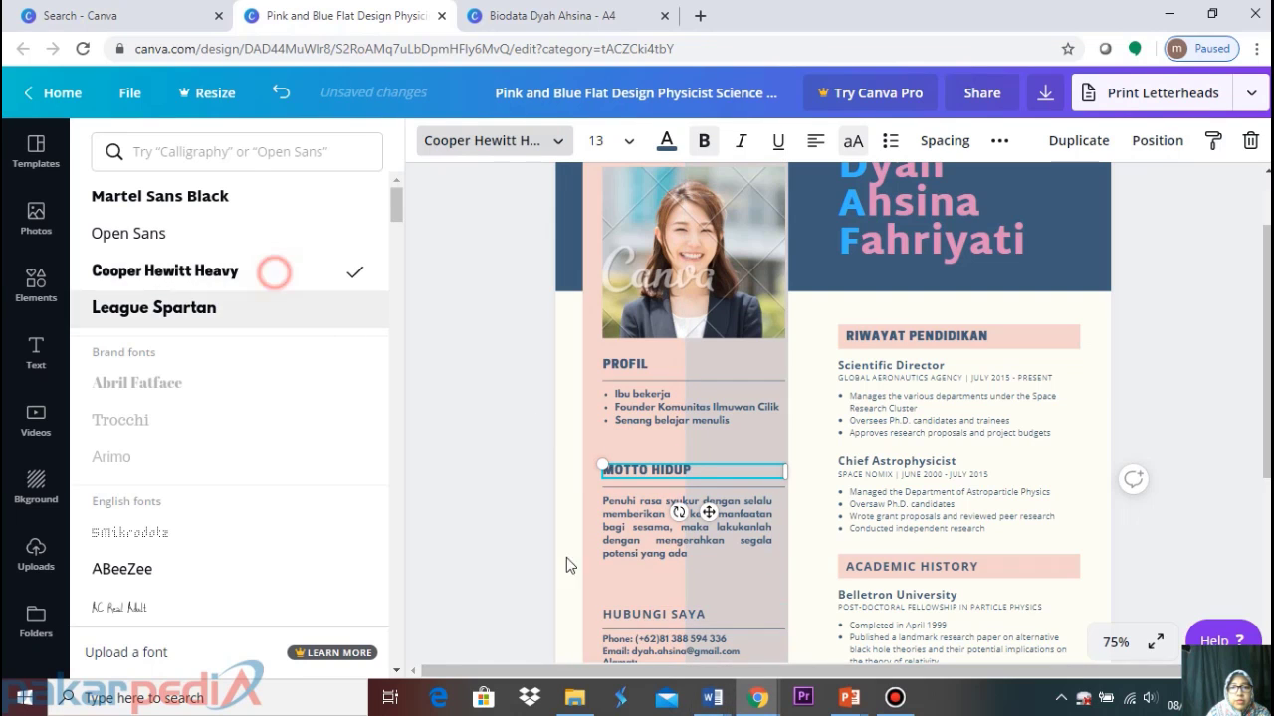
{"action": "left_click", "coordinate": [646, 615]}
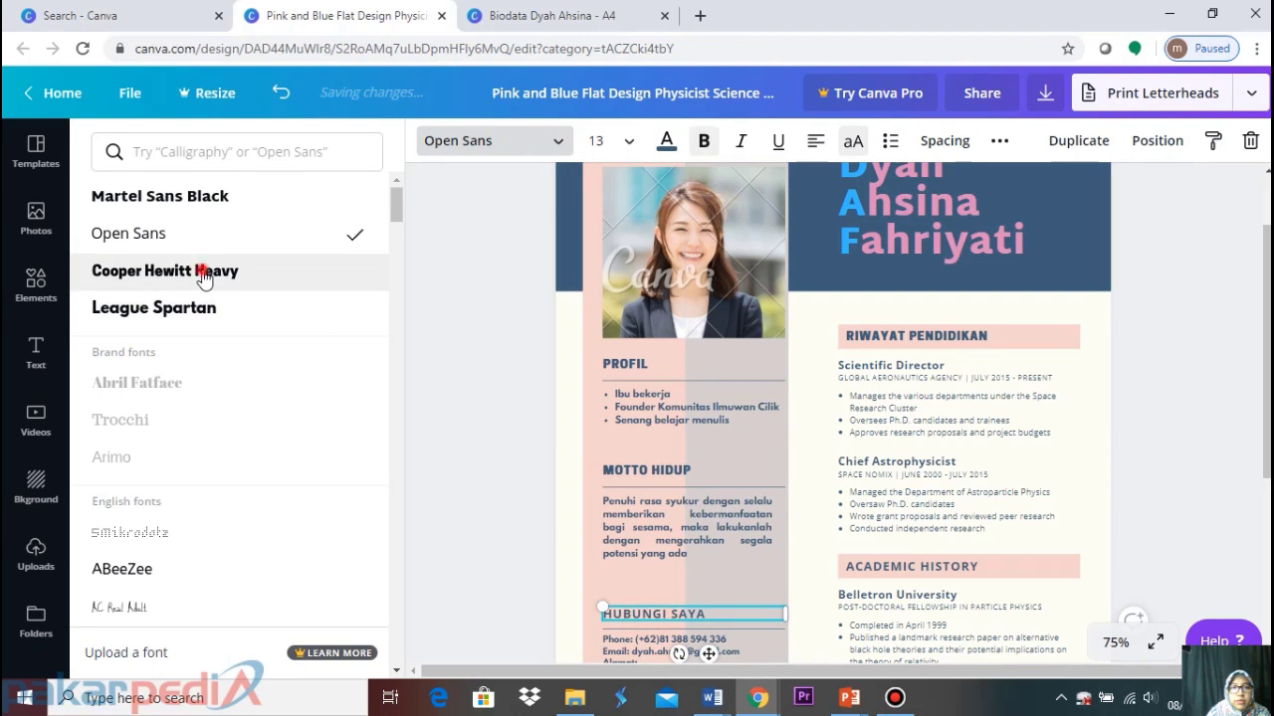
{"action": "left_click", "coordinate": [199, 272]}
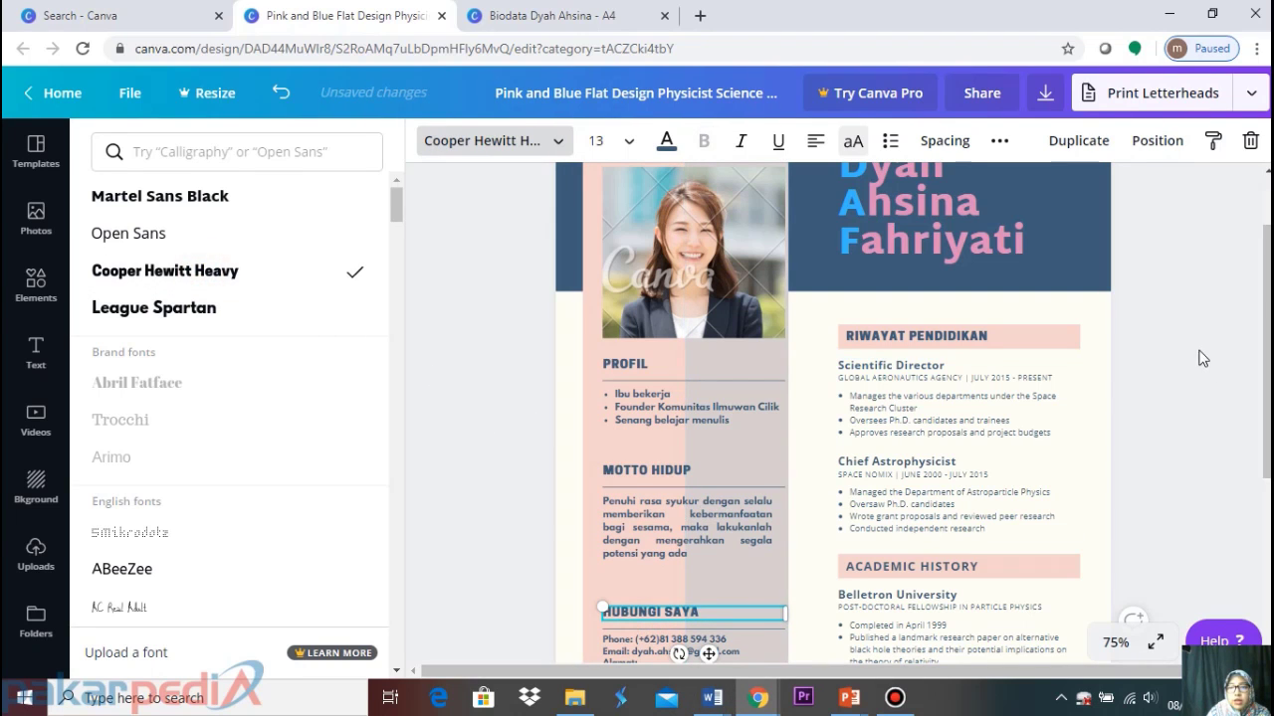
{"action": "left_click", "coordinate": [983, 361]}
{"action": "left_click", "coordinate": [905, 408]}
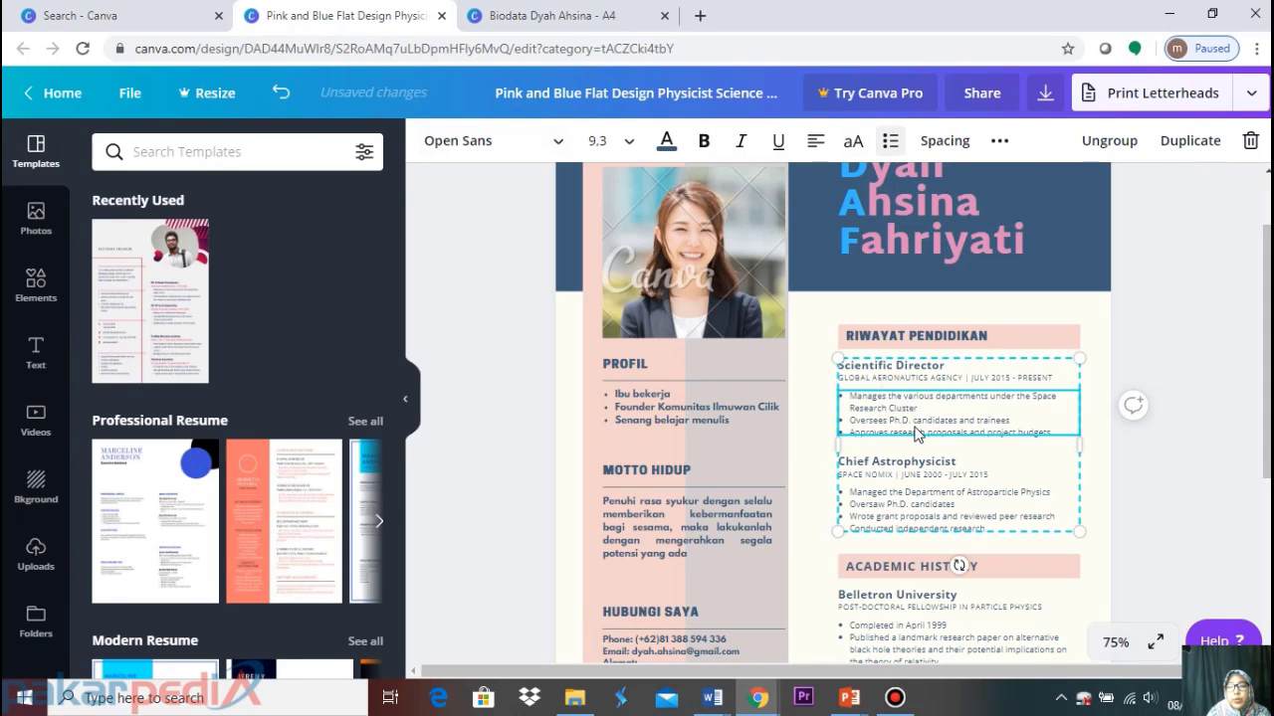
Ungroup the experience block and delete both job titles and their company/date lines
{"action": "left_click", "coordinate": [1108, 142]}
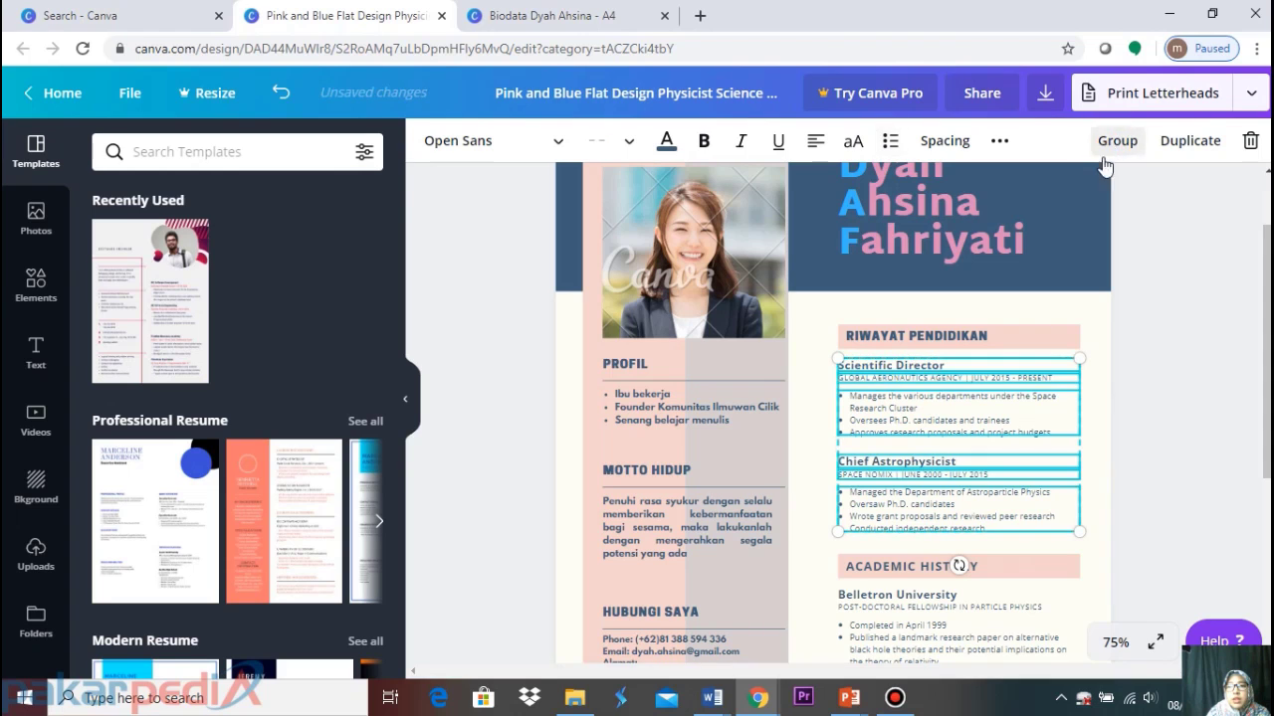
{"action": "left_click", "coordinate": [1174, 298]}
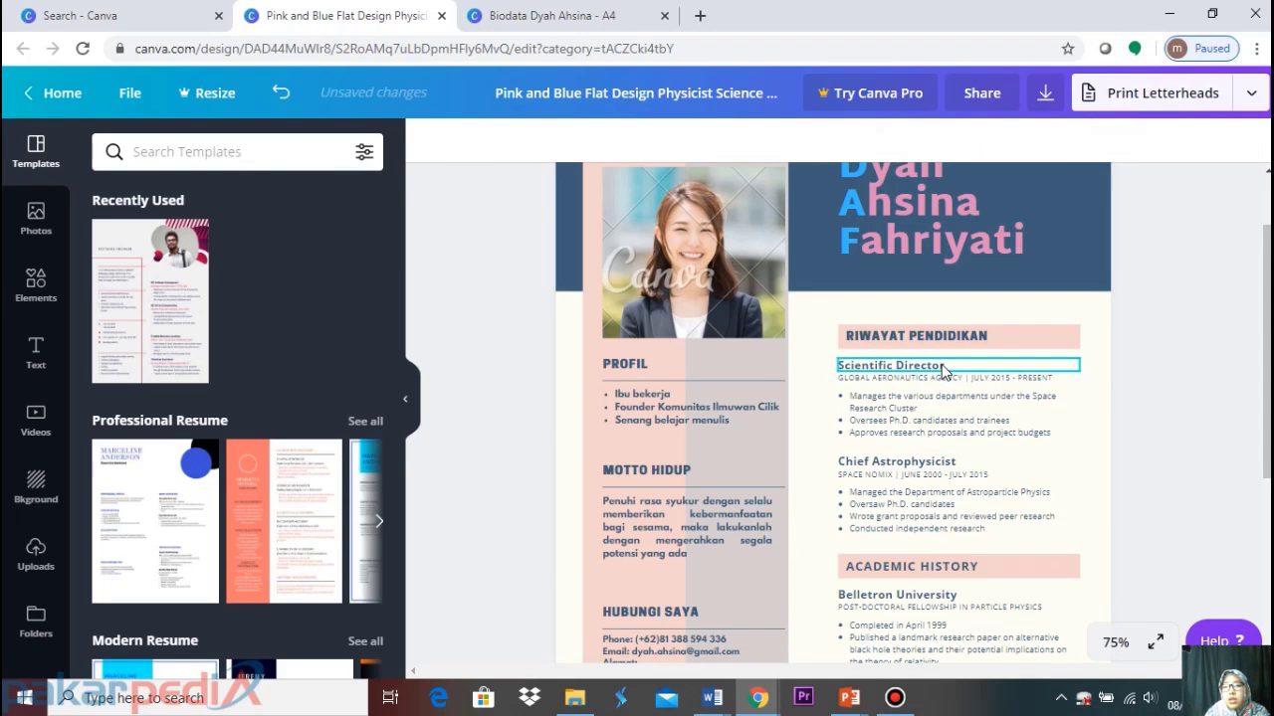
{"action": "left_click", "coordinate": [942, 366]}
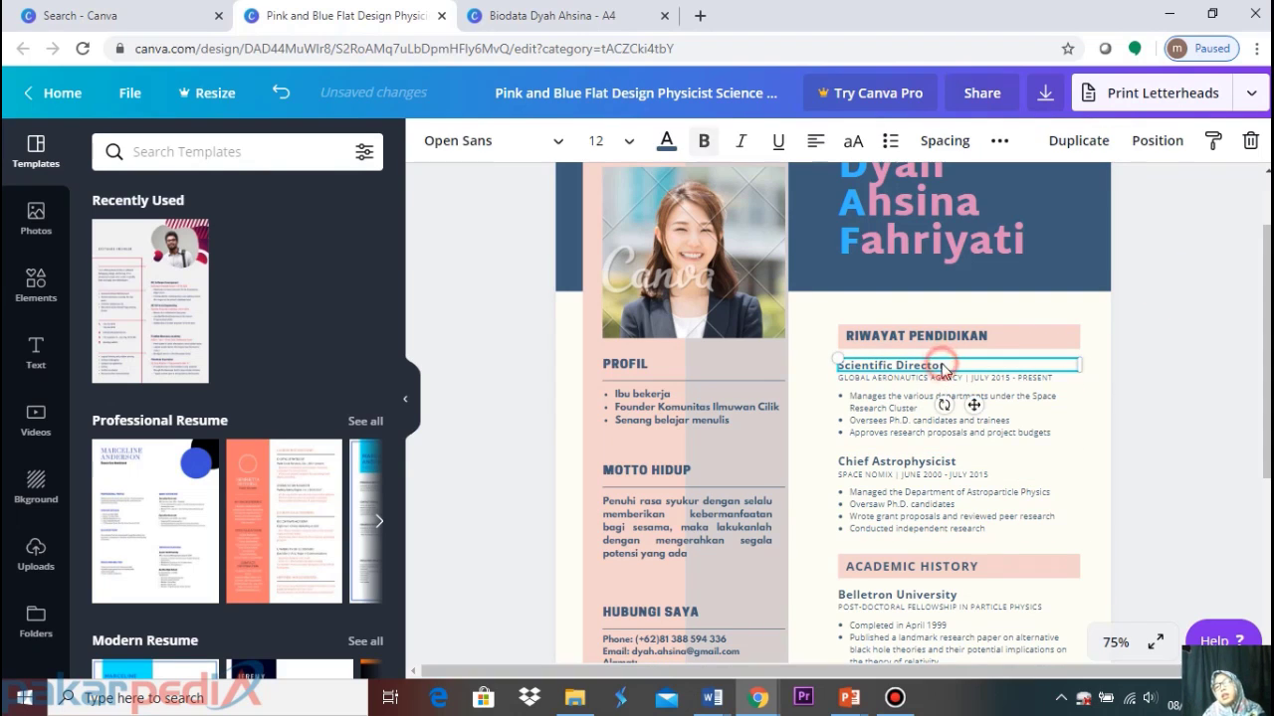
{"action": "key", "text": "Delete"}
{"action": "left_click", "coordinate": [938, 378]}
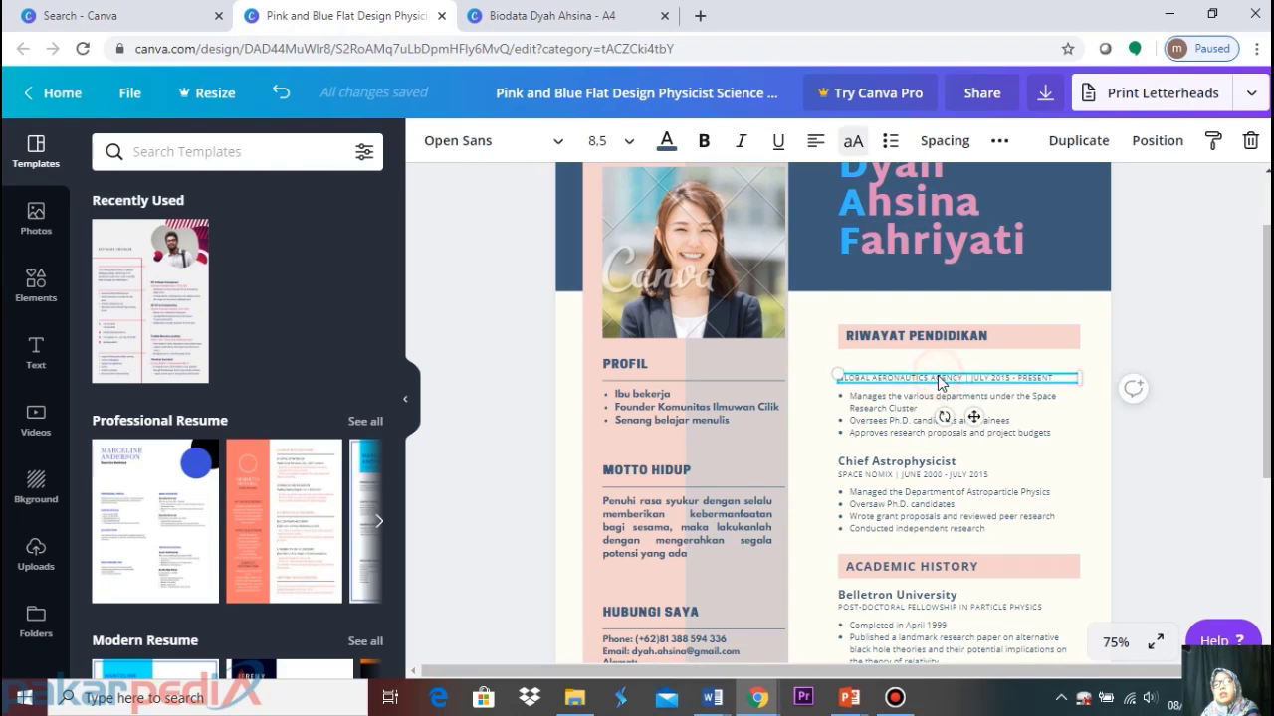
{"action": "key", "text": "Delete"}
{"action": "left_click", "coordinate": [923, 463]}
{"action": "key", "text": "Delete"}
{"action": "left_click", "coordinate": [918, 485]}
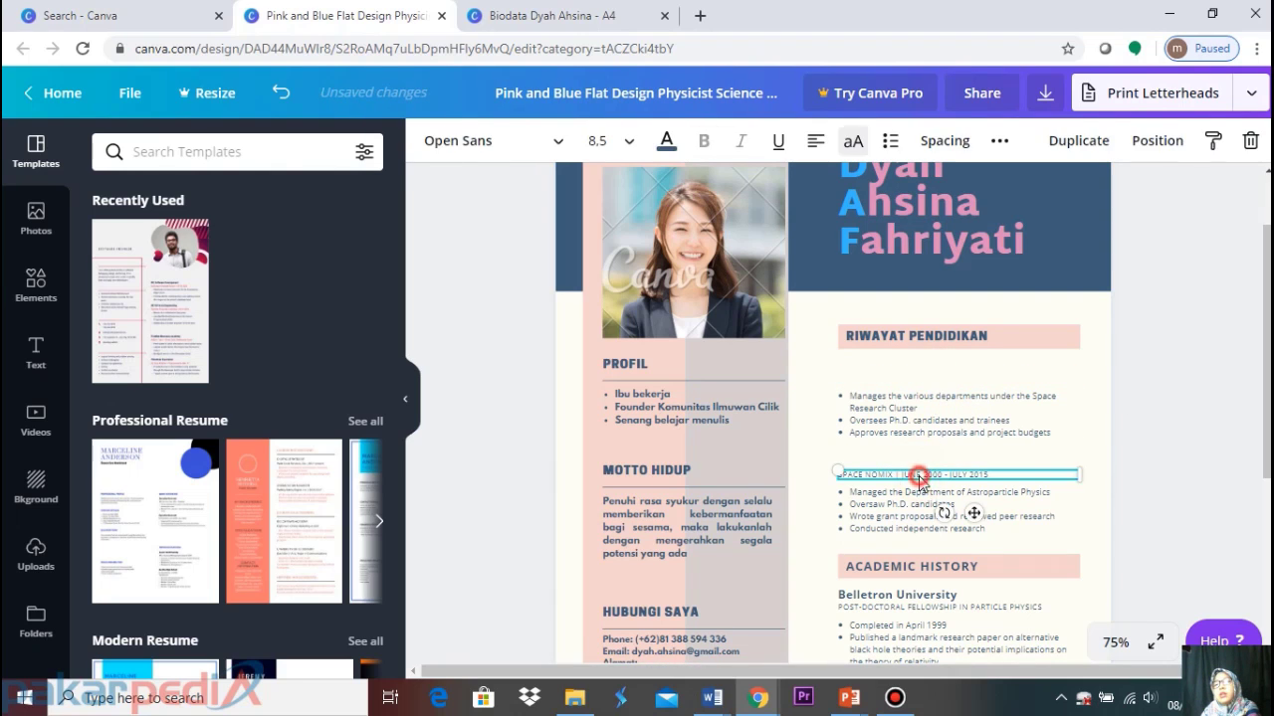
{"action": "key", "text": "Delete"}
Delete the second bullet list and move the remaining list up under RIWAYAT PENDIDIKAN
{"action": "left_click", "coordinate": [915, 505]}
{"action": "key", "text": "Delete"}
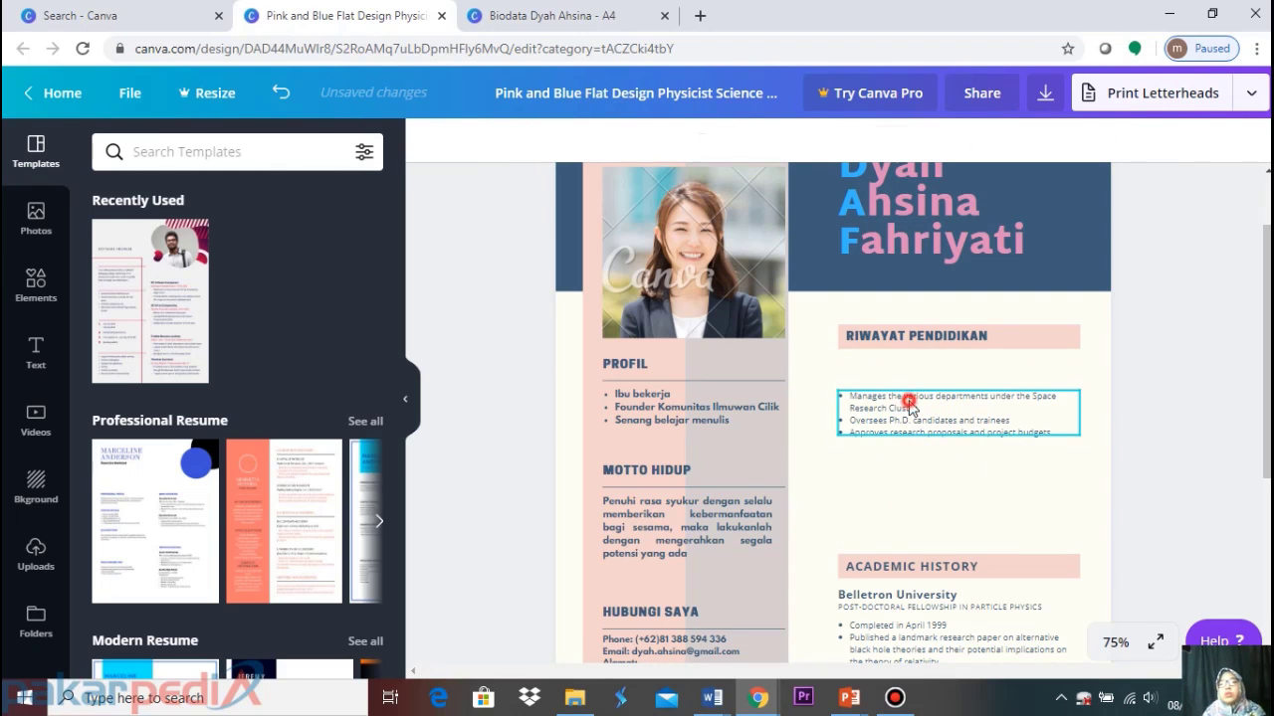
{"action": "left_click_drag", "start_coordinate": [908, 403], "coordinate": [900, 375]}
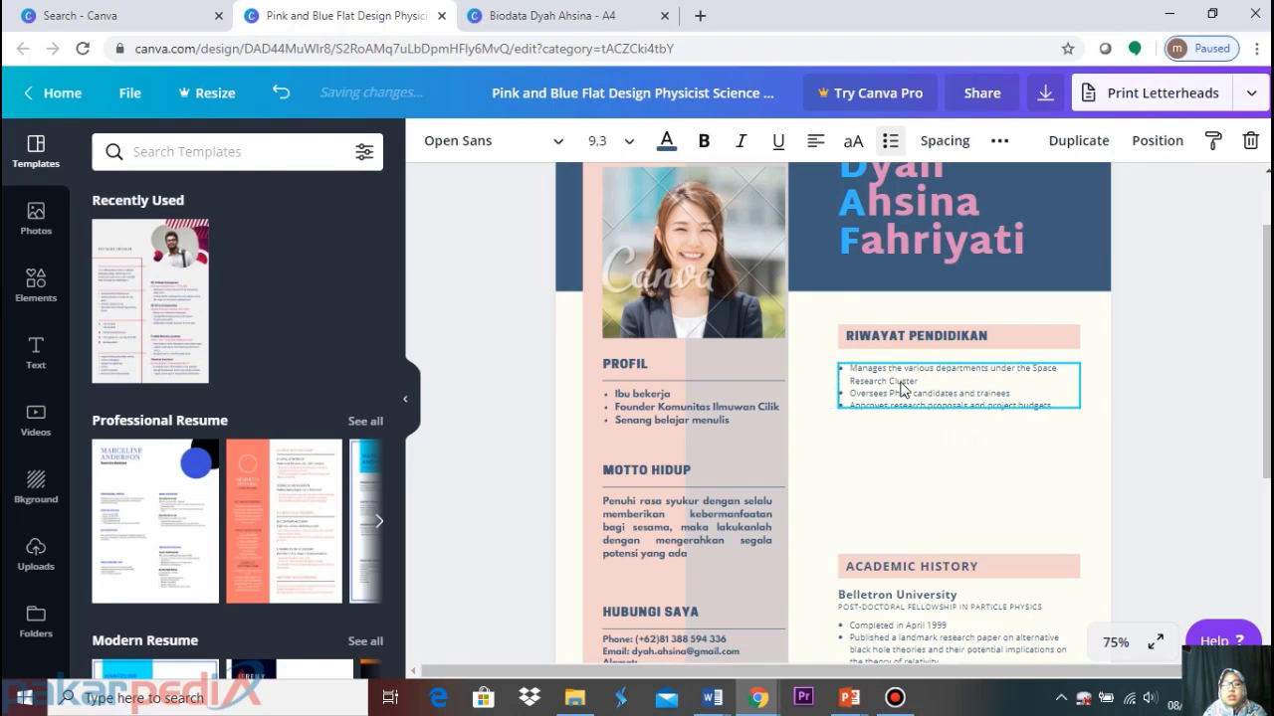
{"action": "double_click", "coordinate": [912, 391]}
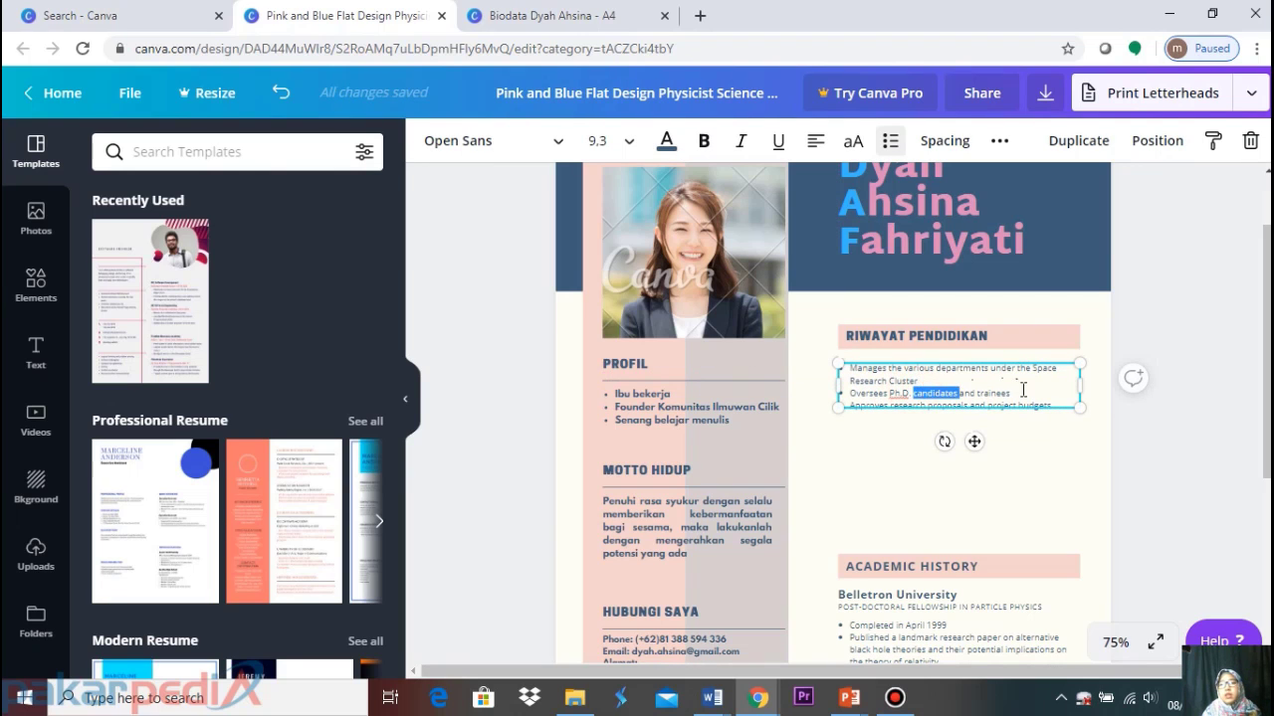
{"action": "left_click_drag", "start_coordinate": [1053, 406], "coordinate": [843, 350]}
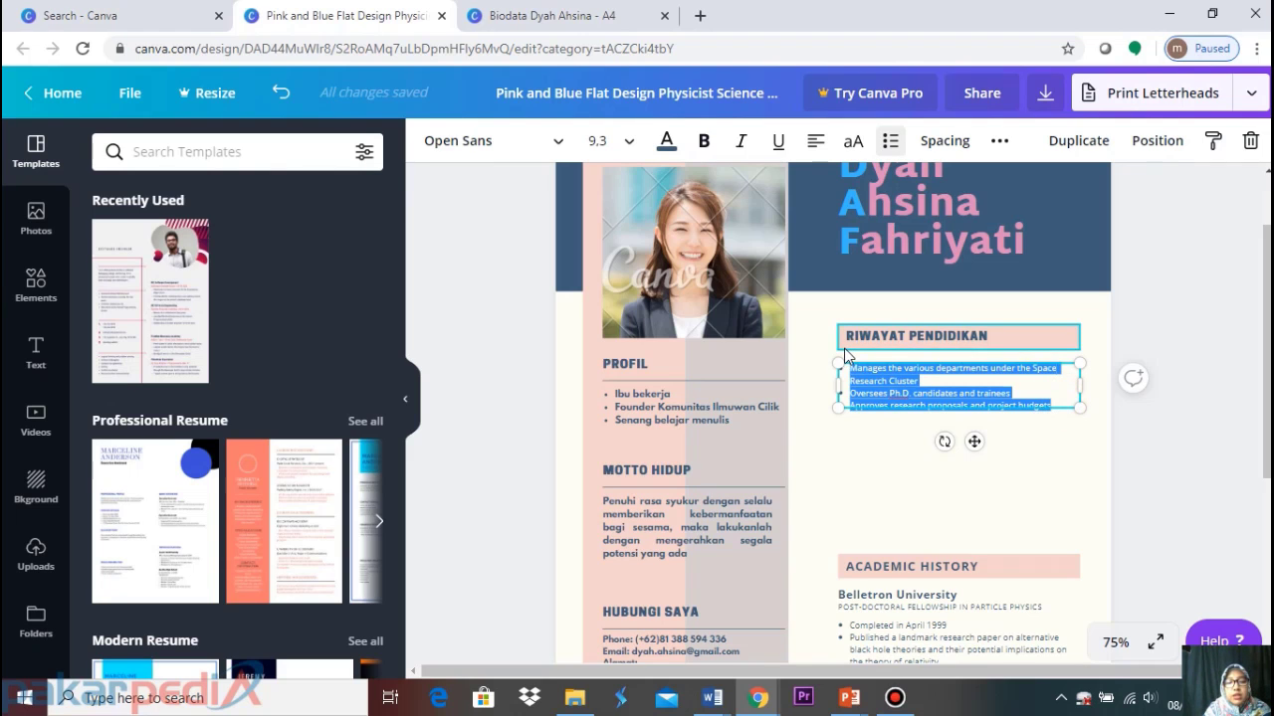
Replace the bullets with SDN 2 ADIWARNO, SMPN 1 KUDUS, SMUN 1 KUDUS, UNIVERSITAS NEGERI SEMARANG, INSTITUT TEKNOLOGI SEPULUH NOPEMBER
{"action": "key", "text": "BackSpace"}
{"action": "type", "text": "SDN 2 ADIWARN"}
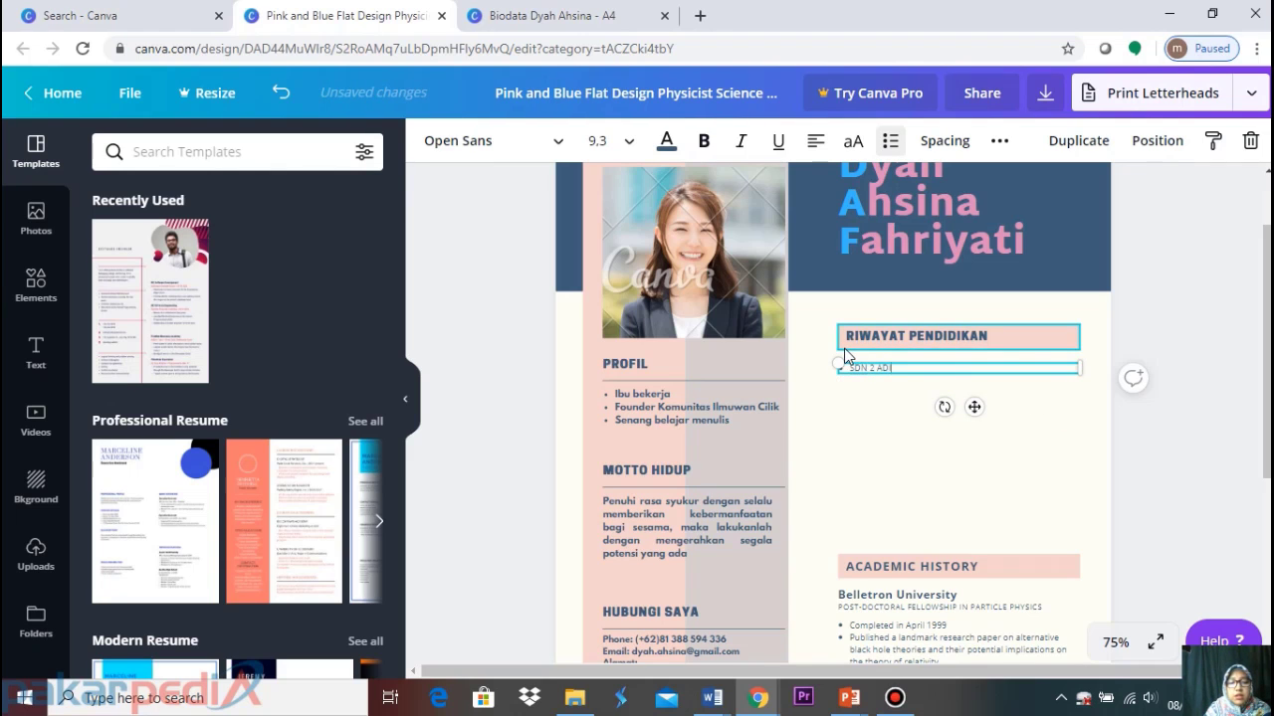
{"action": "type", "text": "O"}
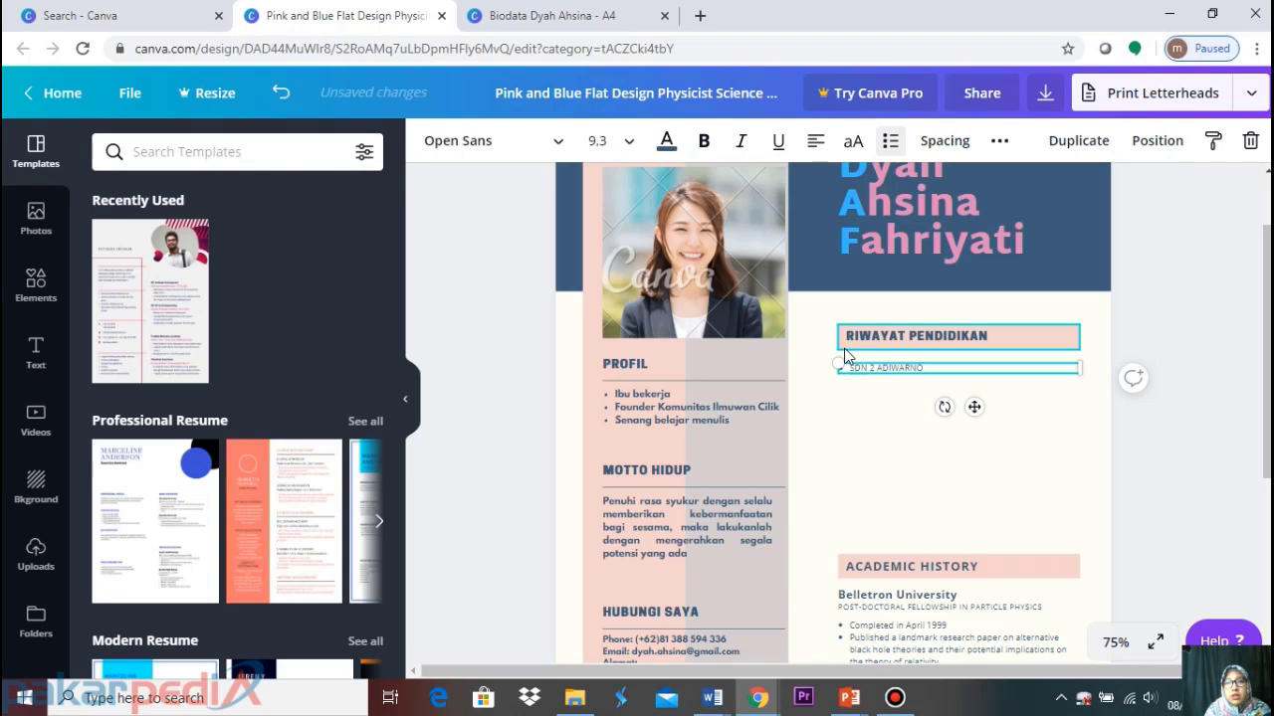
{"action": "key", "text": "Return"}
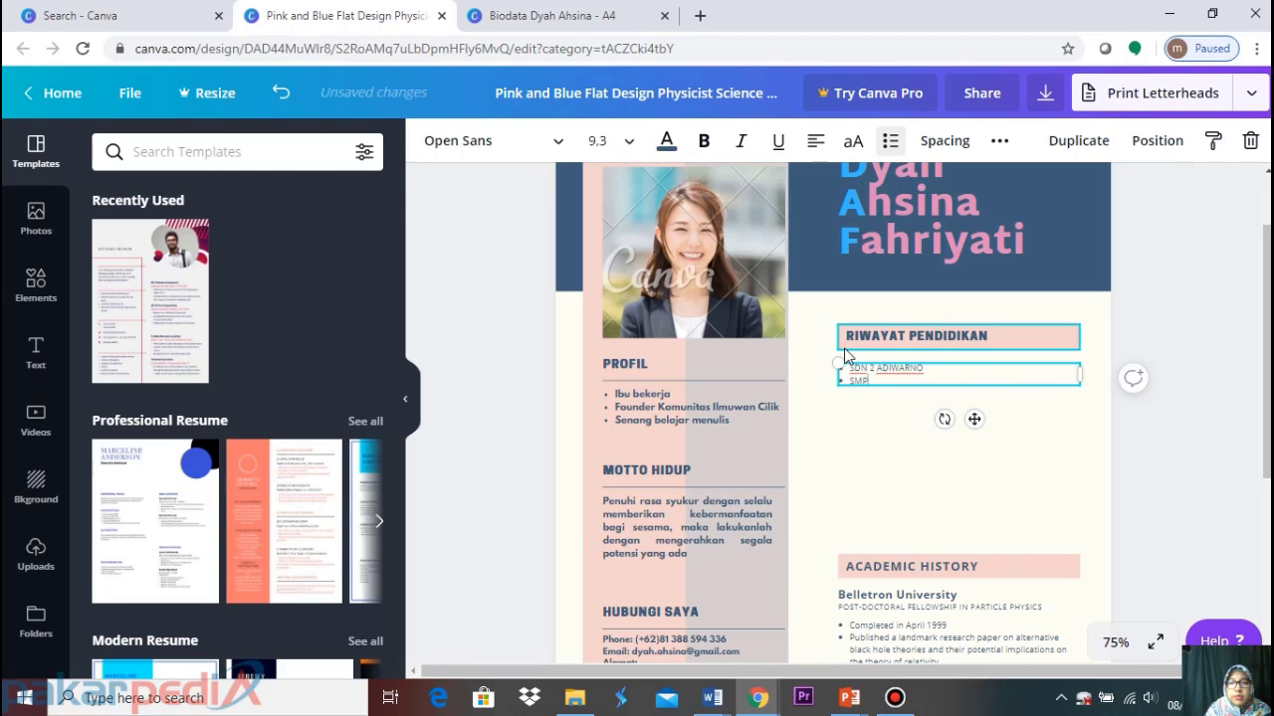
{"action": "type", "text": "SMPN 1 KUDUS"}
{"action": "key", "text": "Return"}
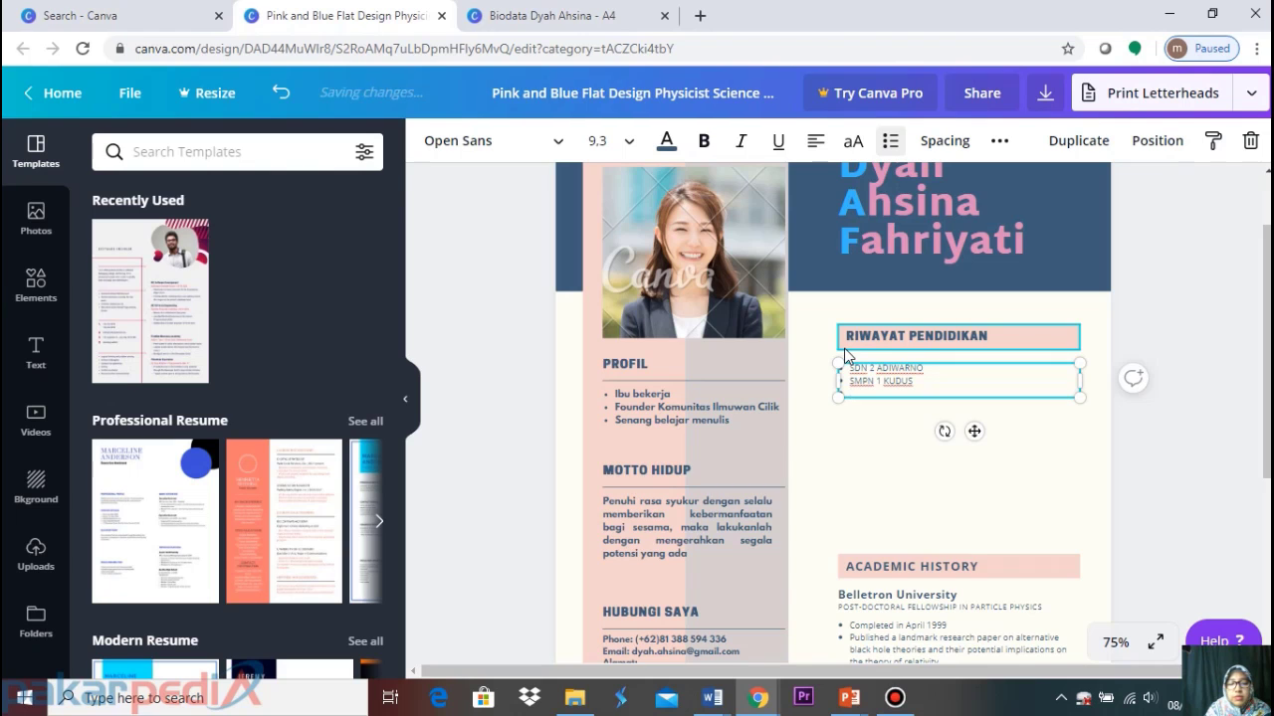
{"action": "type", "text": "SMU"}
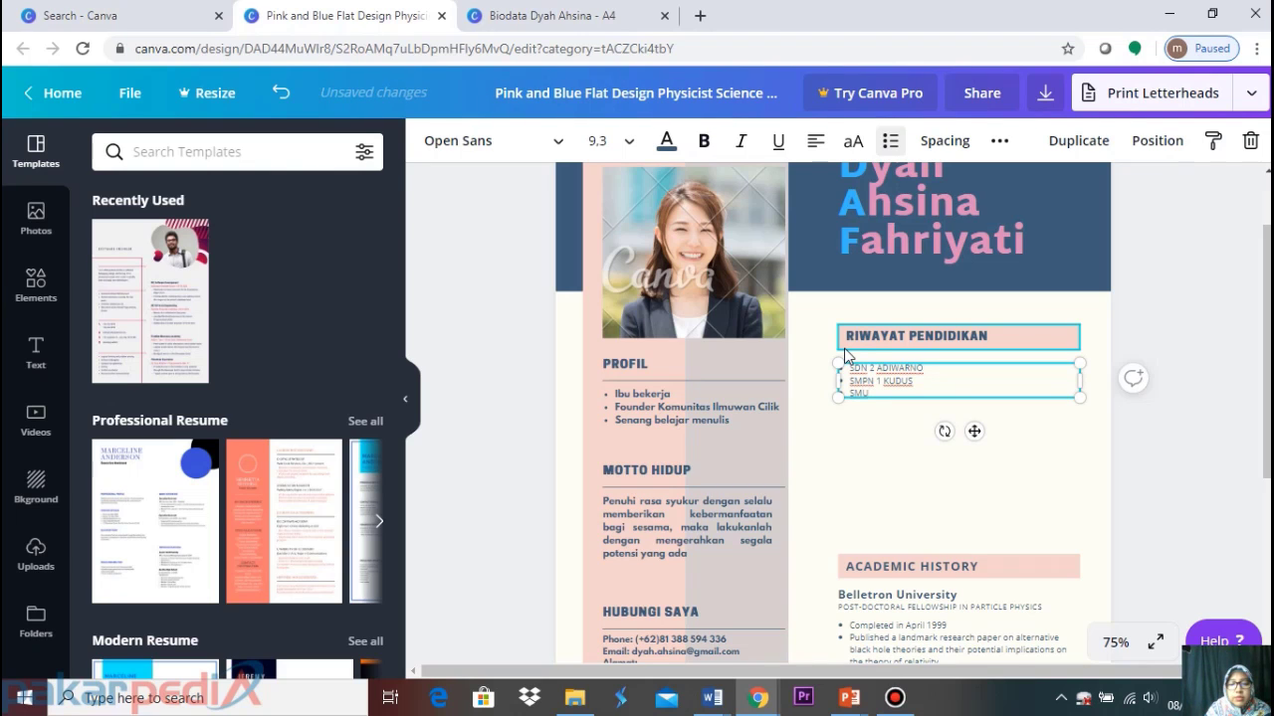
{"action": "type", "text": "N 1 KUDU"}
{"action": "type", "text": "S"}
{"action": "key", "text": "Return"}
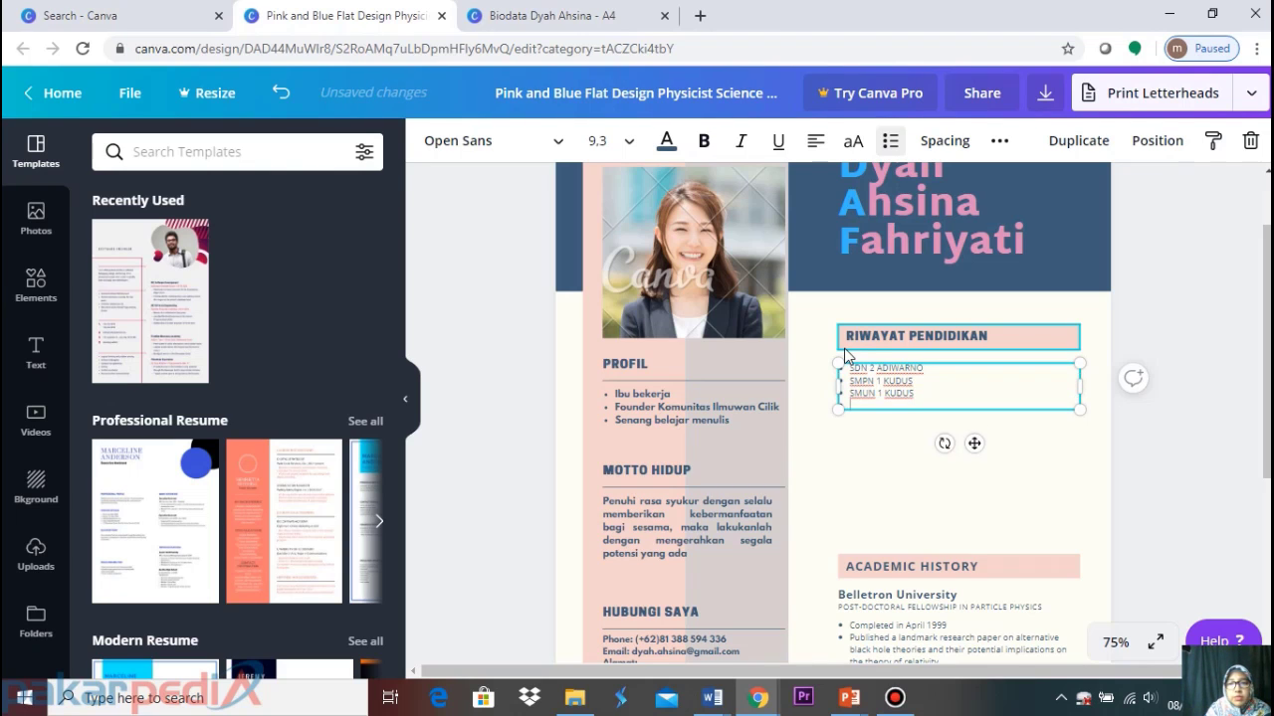
{"action": "type", "text": "UNI"}
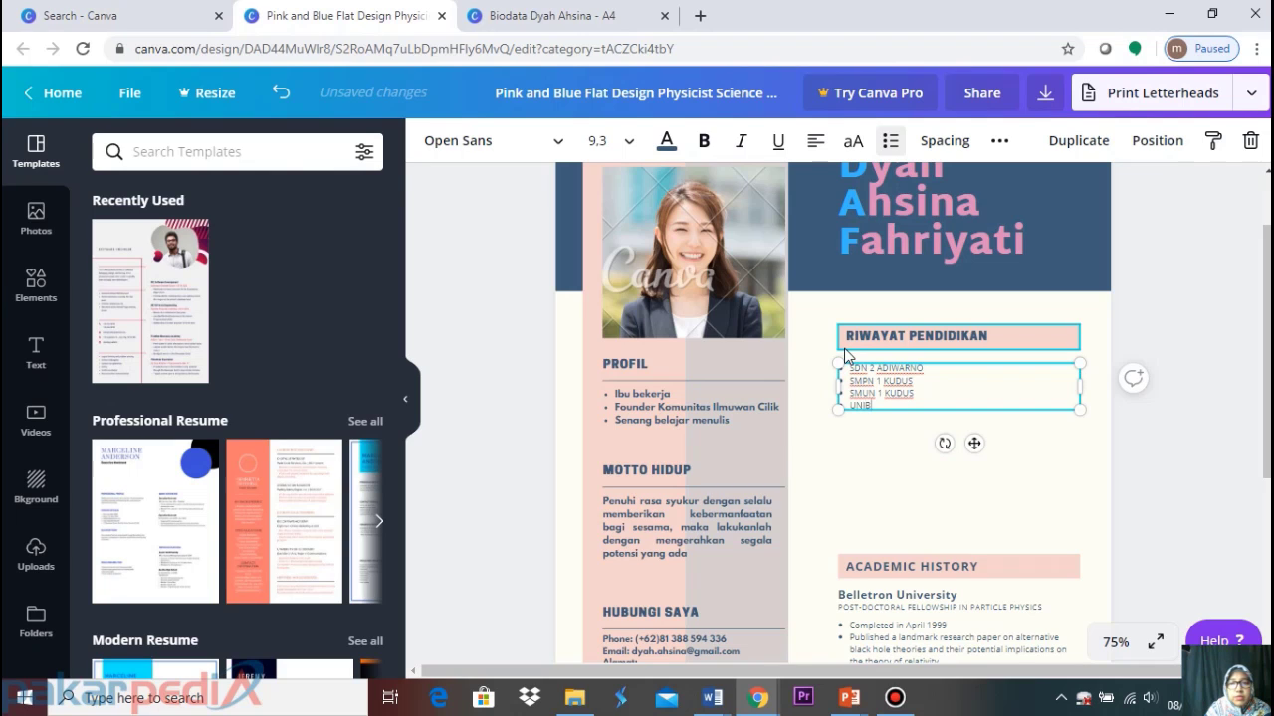
{"action": "type", "text": "VERSITA"}
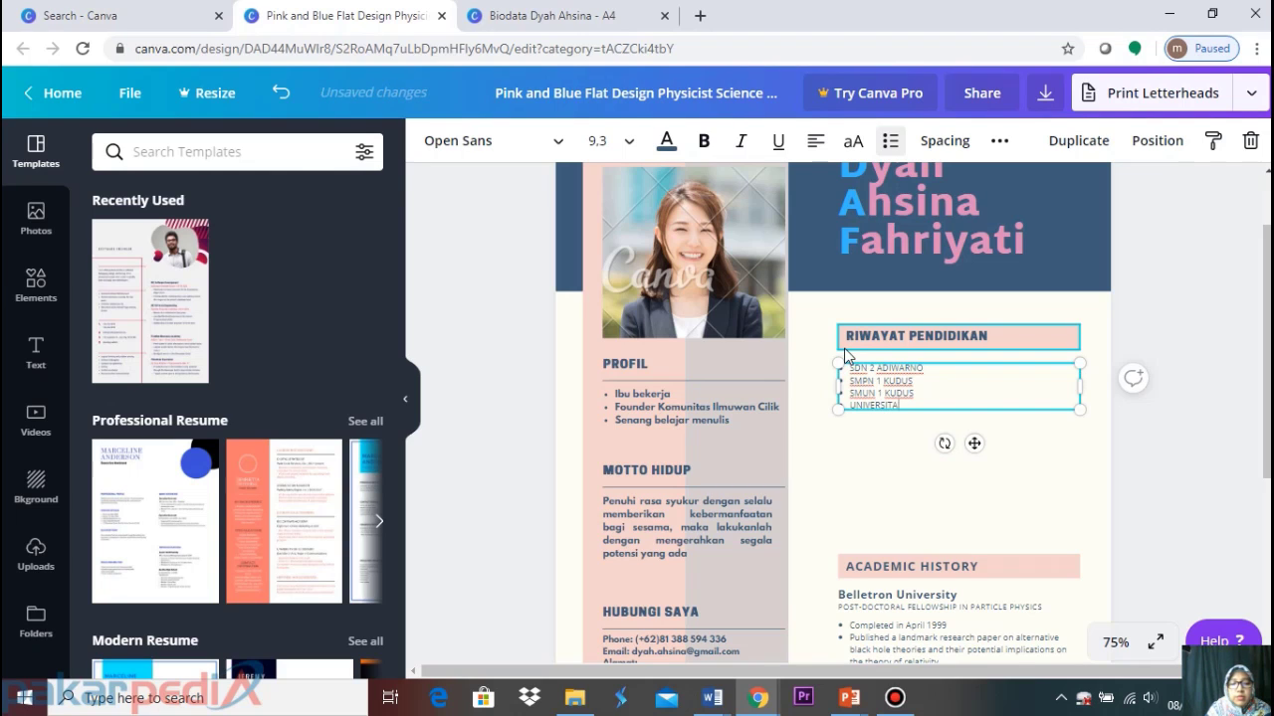
{"action": "type", "text": "S NEGERI SEMA"}
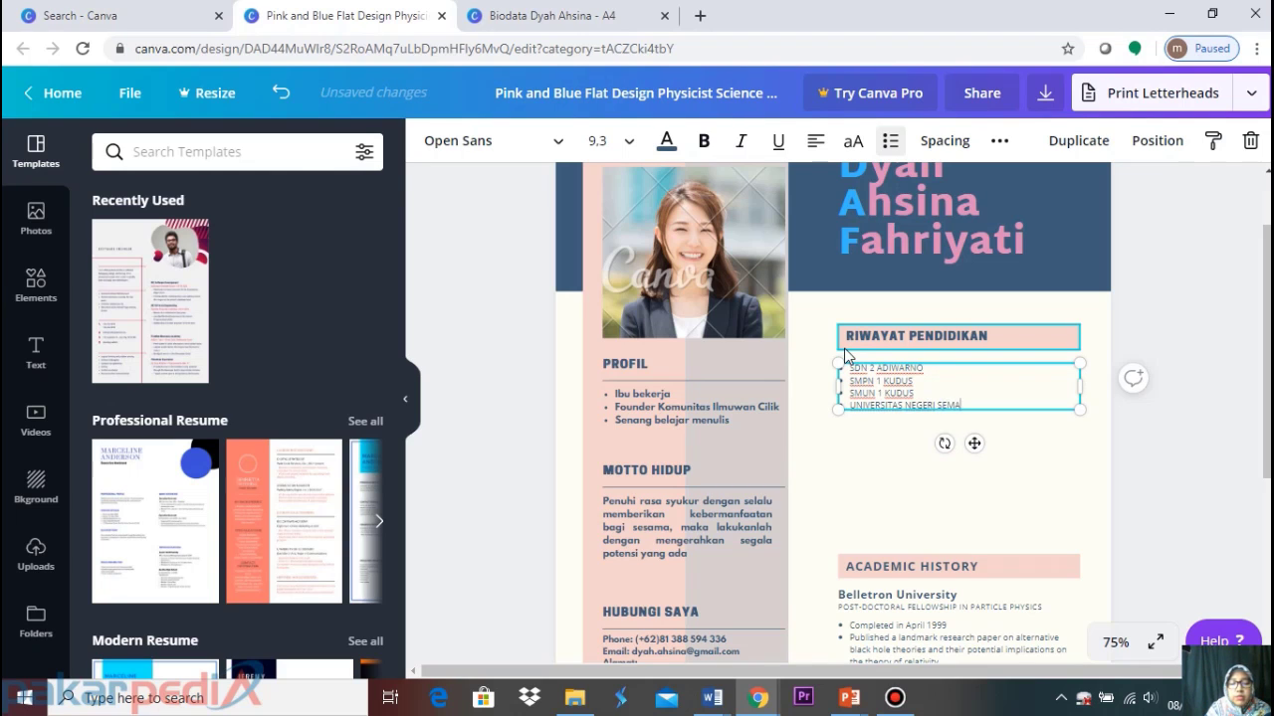
{"action": "type", "text": "RANG"}
{"action": "key", "text": "Return"}
{"action": "type", "text": "INSTI"}
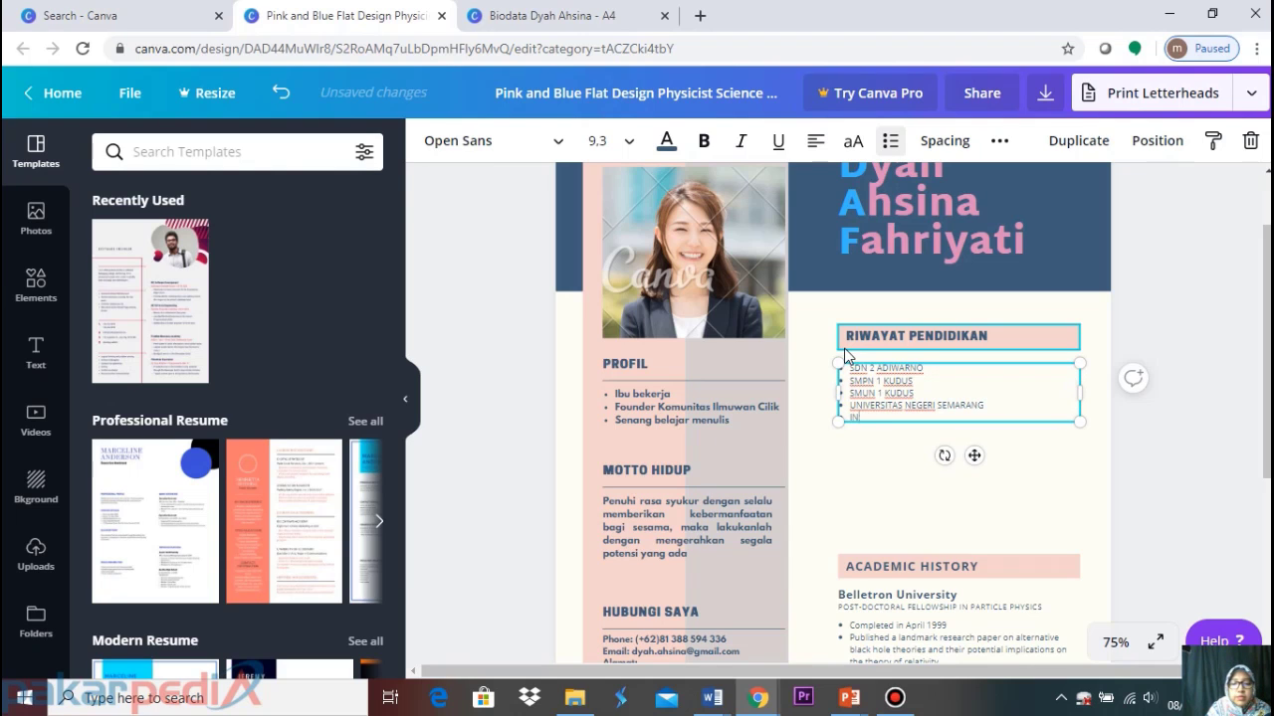
{"action": "type", "text": "TUT"}
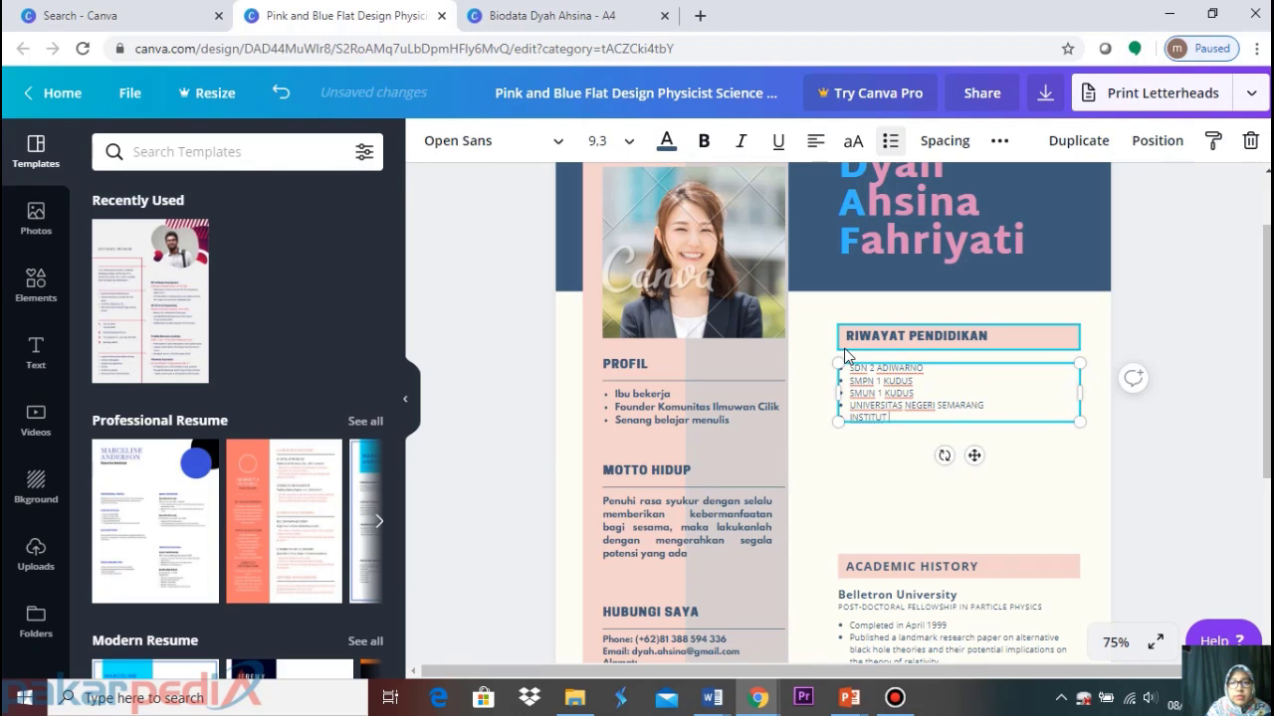
{"action": "type", "text": " TEKNOLOGI"}
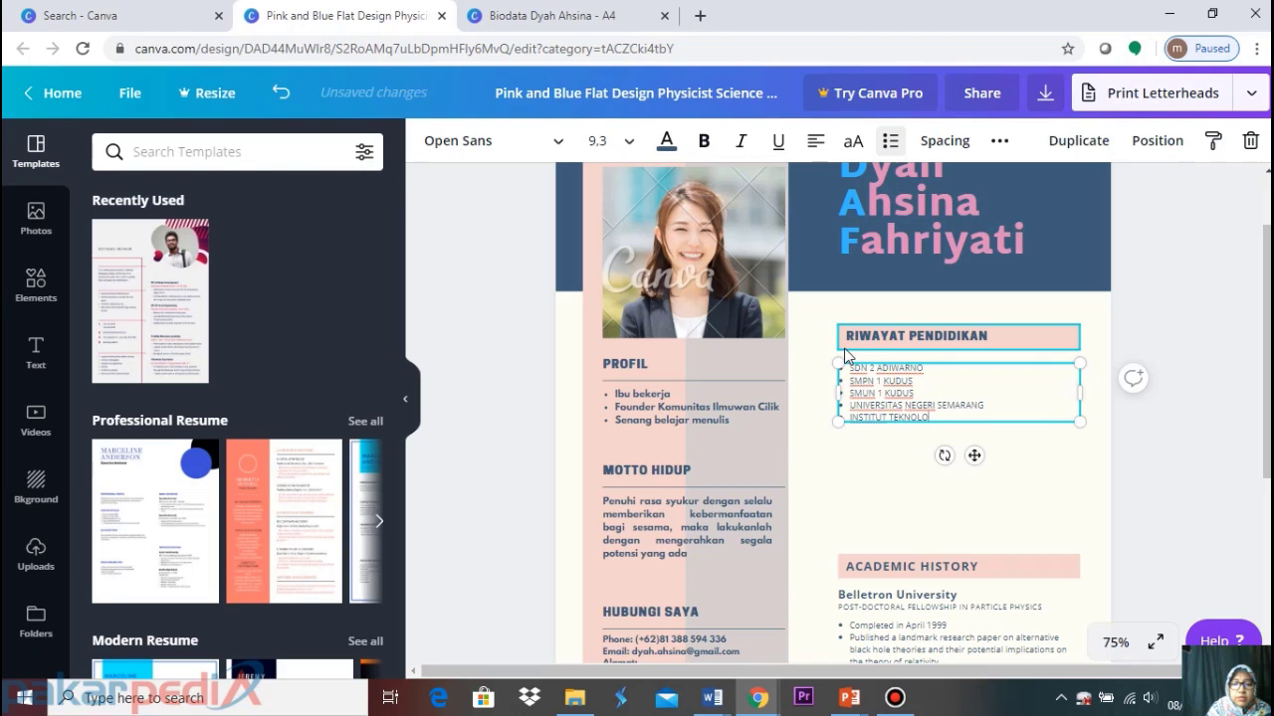
{"action": "type", "text": " SEPULUH NOPEMBER"}
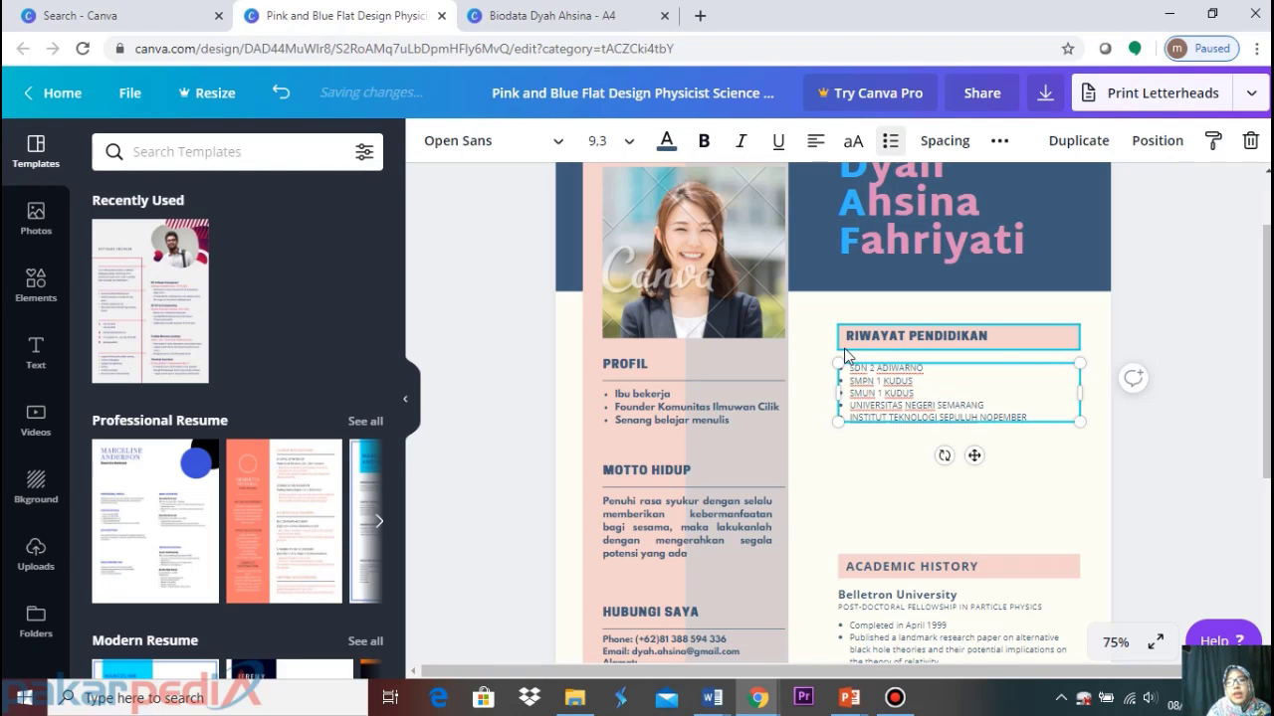
{"action": "left_click", "coordinate": [1188, 261]}
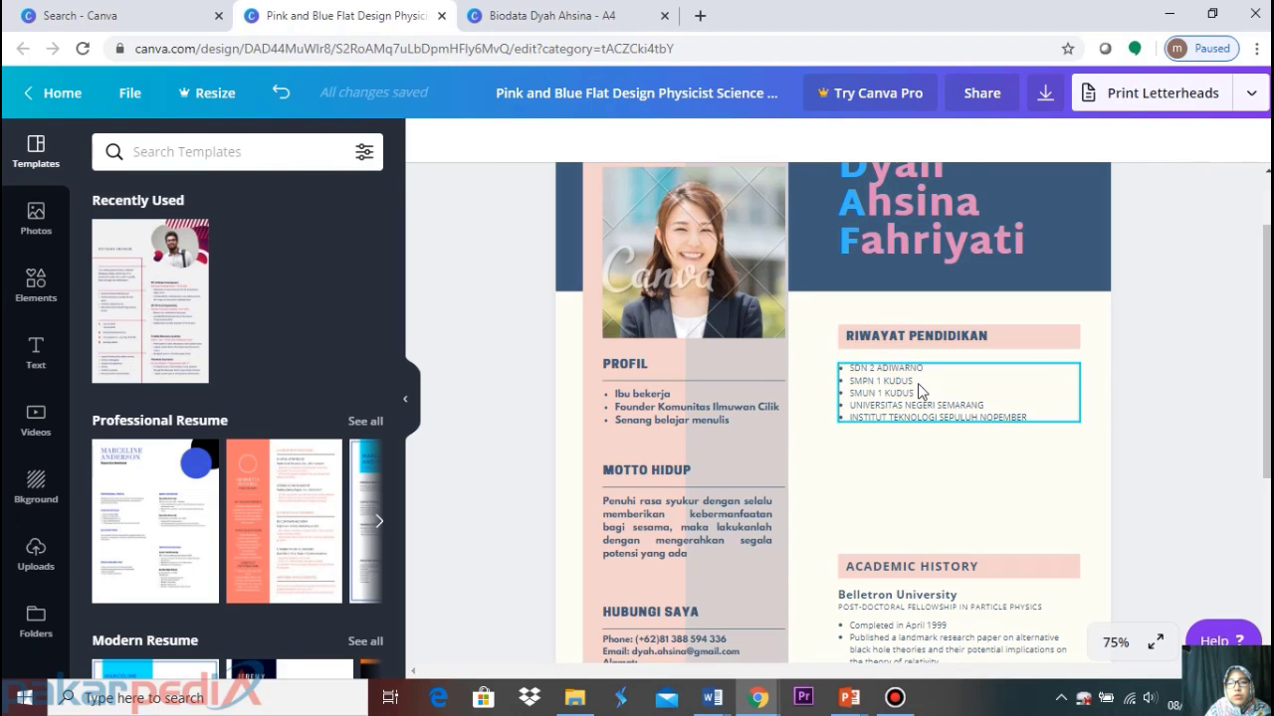
{"action": "left_click", "coordinate": [917, 383]}
Set the education list font to League Spartan
{"action": "left_click", "coordinate": [533, 149]}
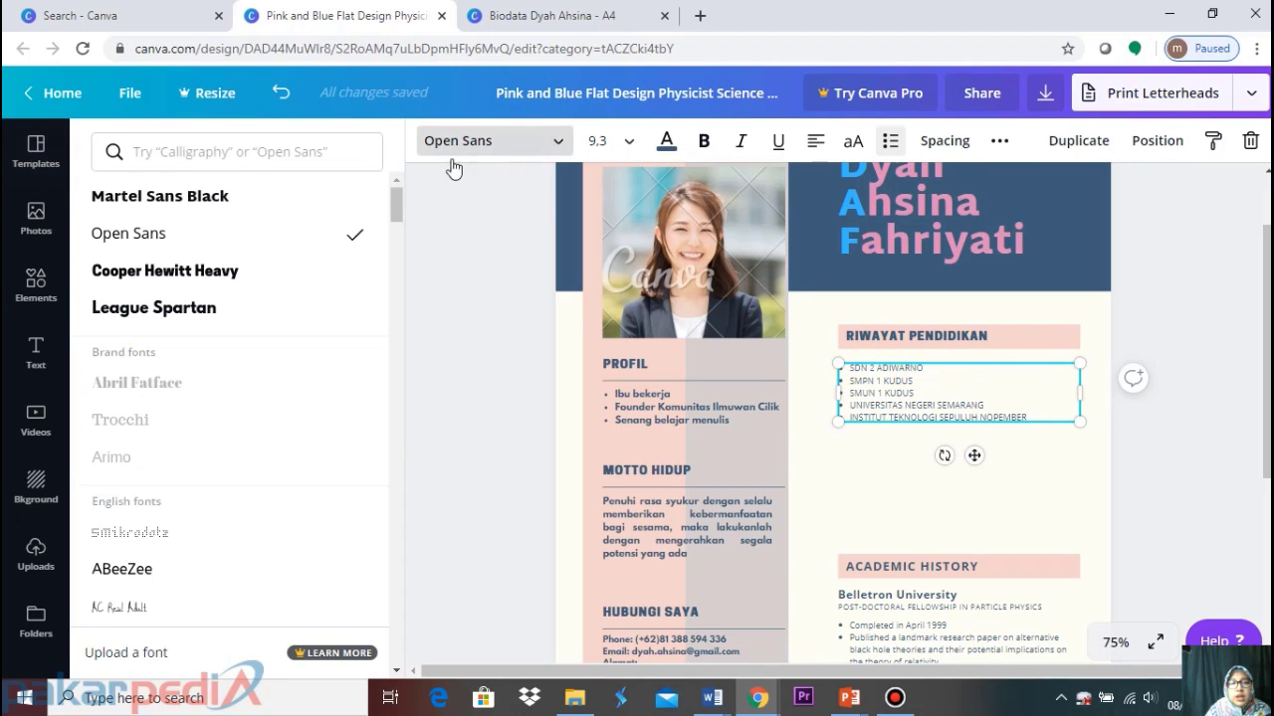
{"action": "left_click", "coordinate": [199, 308]}
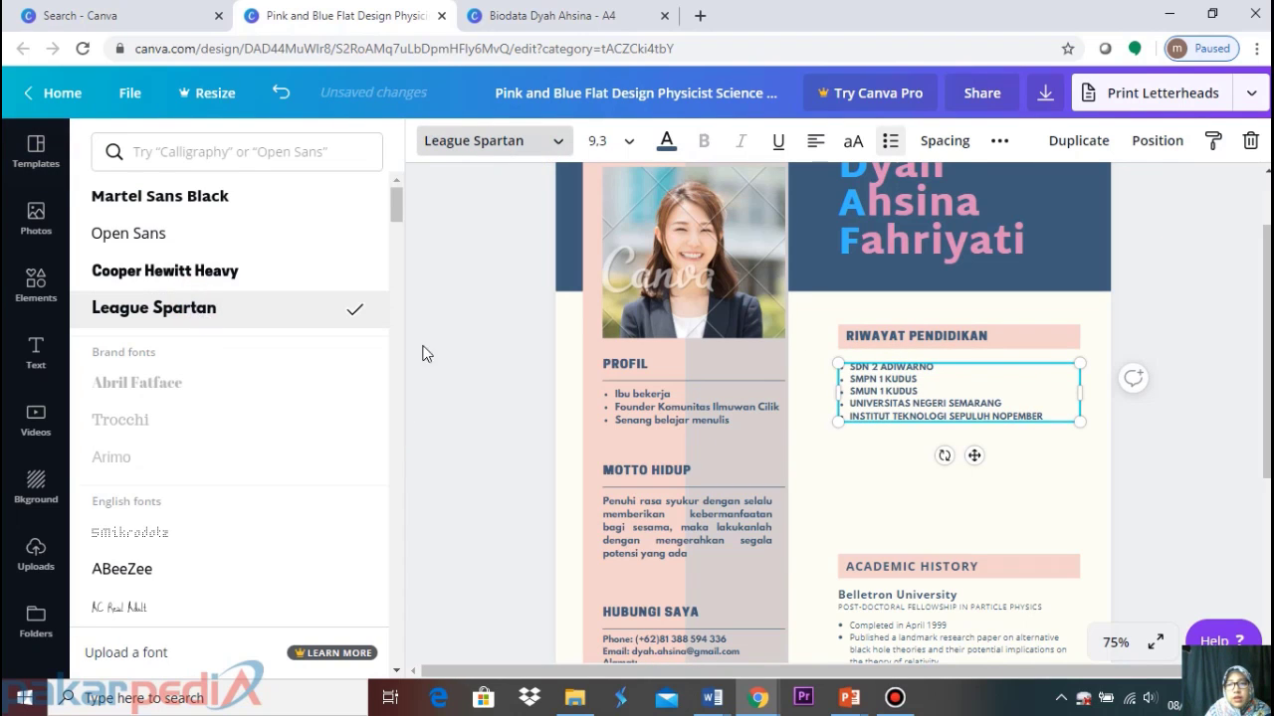
{"action": "left_click", "coordinate": [853, 390]}
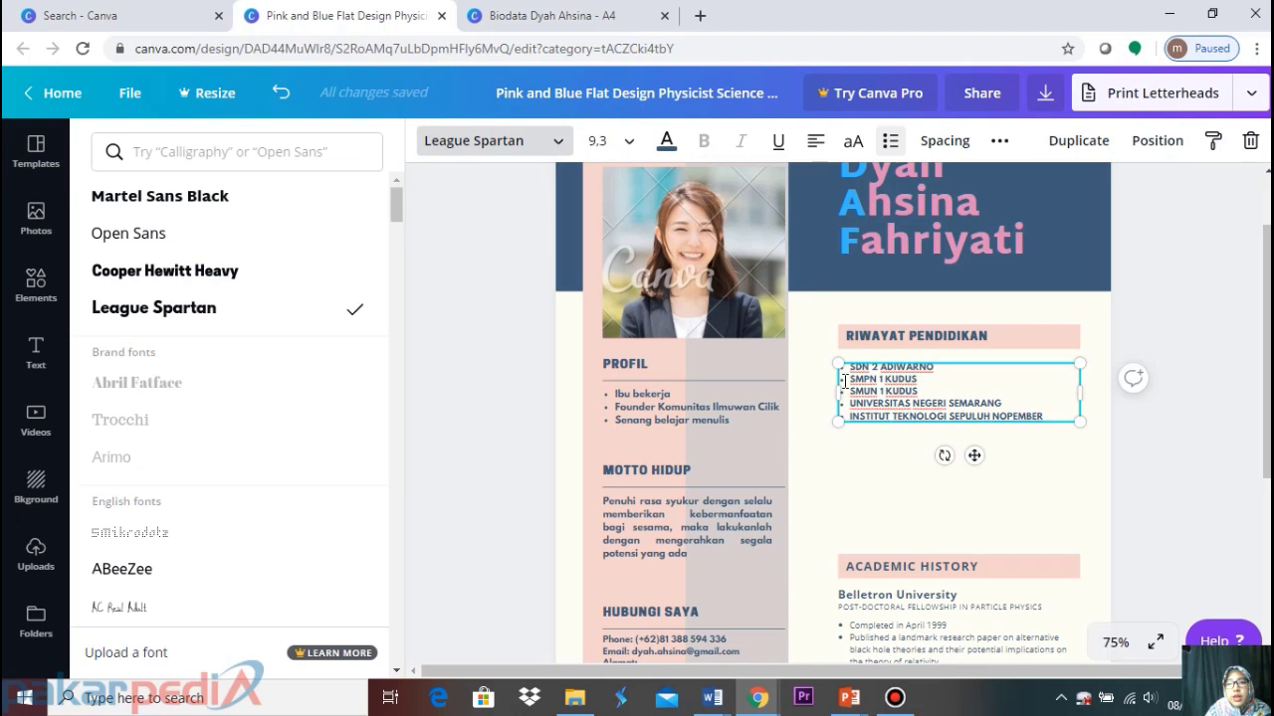
{"action": "left_click", "coordinate": [960, 398]}
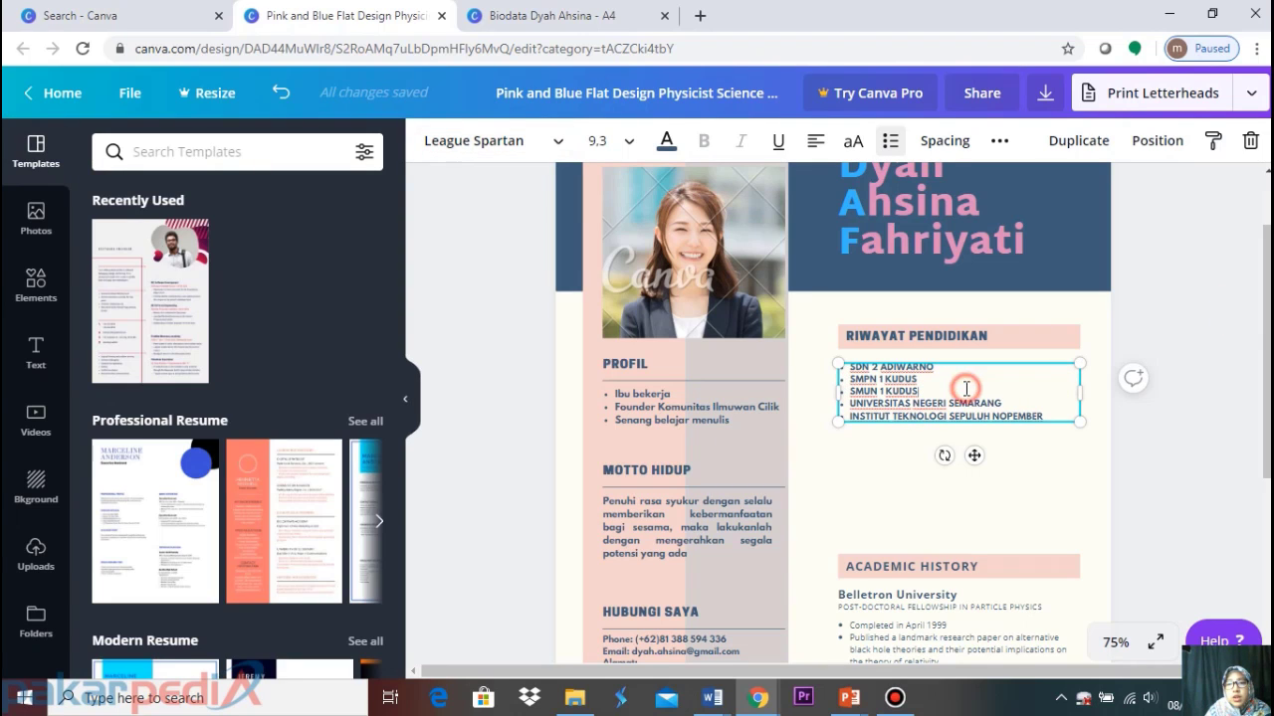
Set the list's line height to 1.39 and letter spacing to 108
{"action": "left_click", "coordinate": [944, 150]}
{"action": "mouse_move", "coordinate": [1073, 235]}
{"action": "left_mouse_down"}
{"action": "mouse_move", "coordinate": [1092, 234]}
{"action": "mouse_move", "coordinate": [1081, 235]}
{"action": "left_mouse_up"}
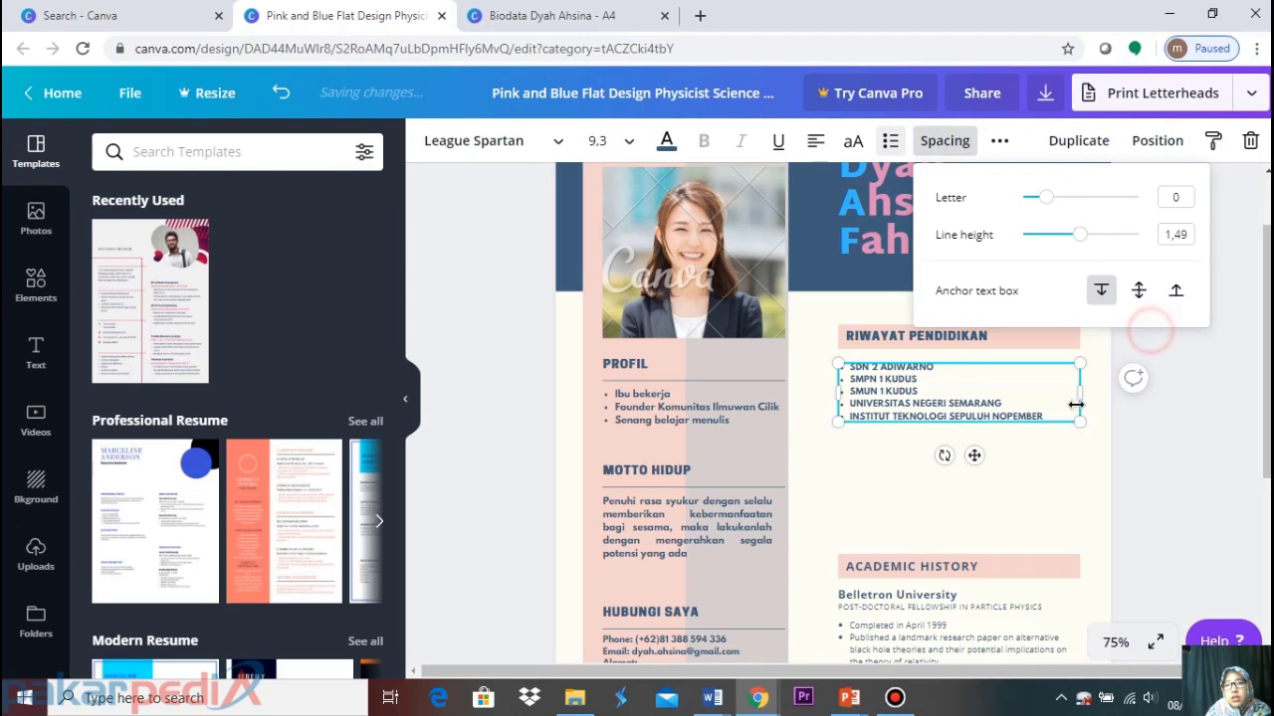
{"action": "left_click", "coordinate": [945, 141]}
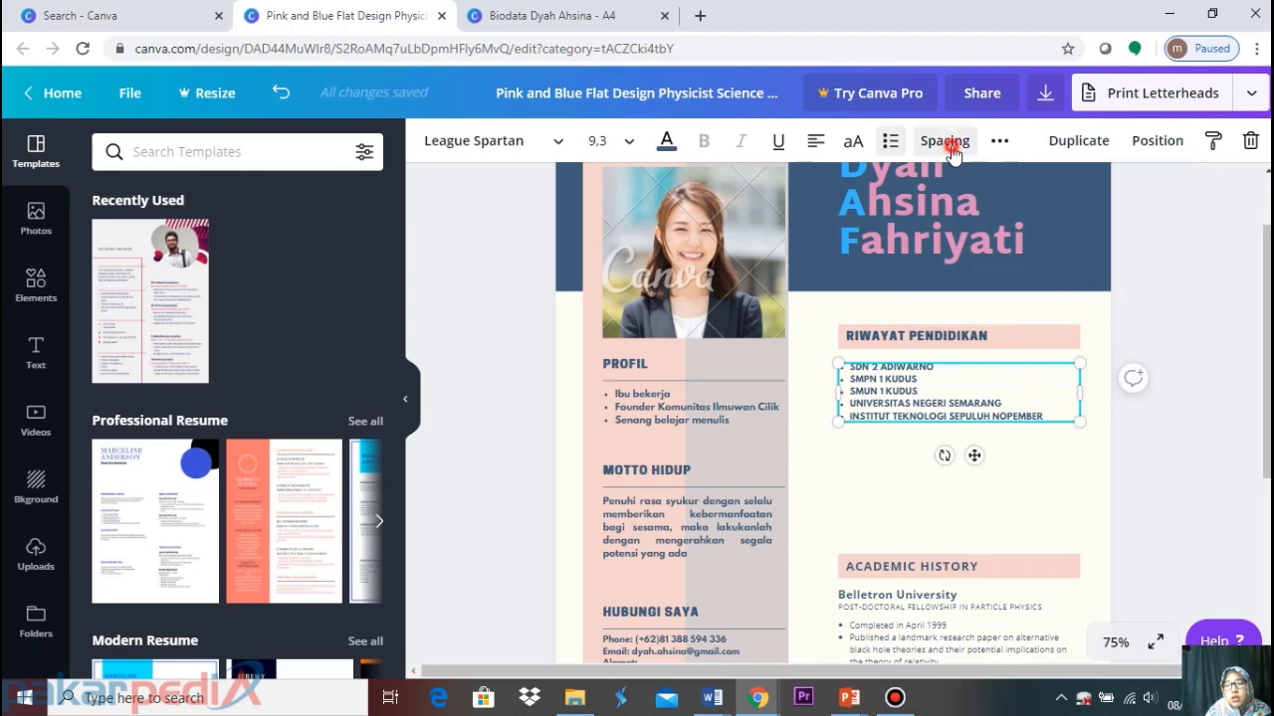
{"action": "left_click", "coordinate": [945, 140]}
{"action": "left_click", "coordinate": [1079, 235]}
{"action": "left_click_drag", "start_coordinate": [1080, 235], "coordinate": [1075, 239]}
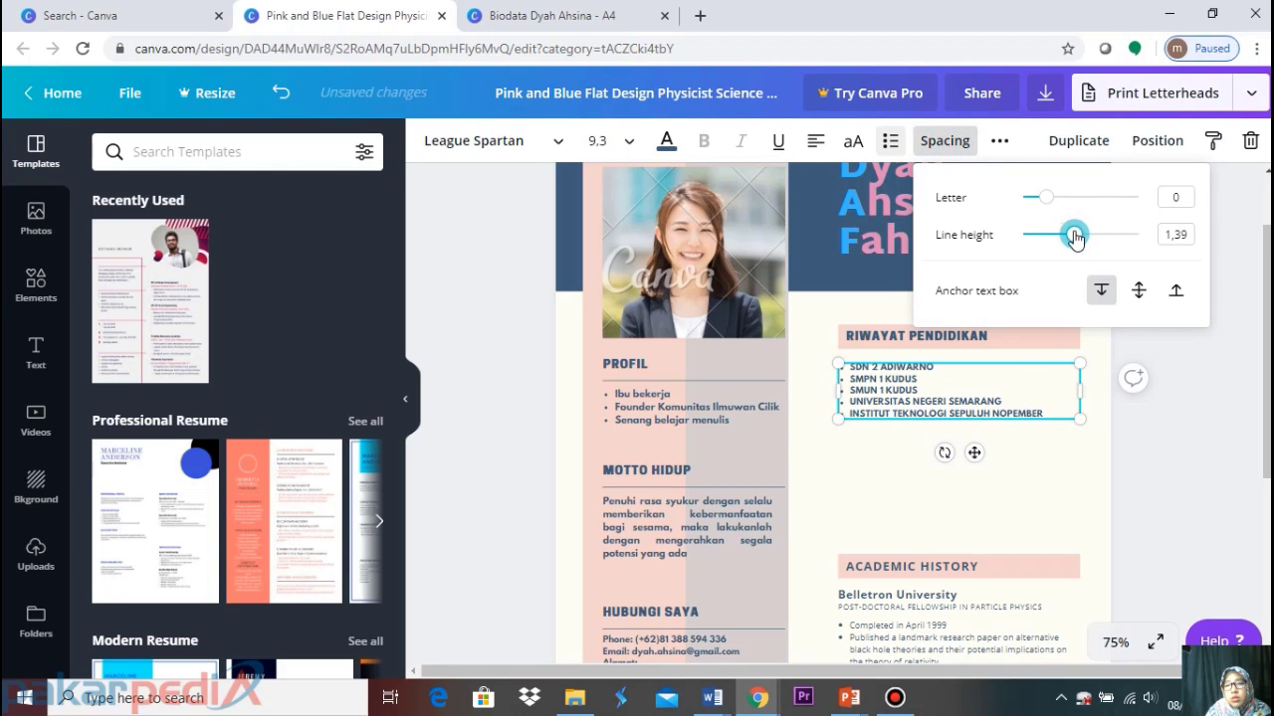
{"action": "left_click_drag", "start_coordinate": [1043, 197], "coordinate": [1057, 200]}
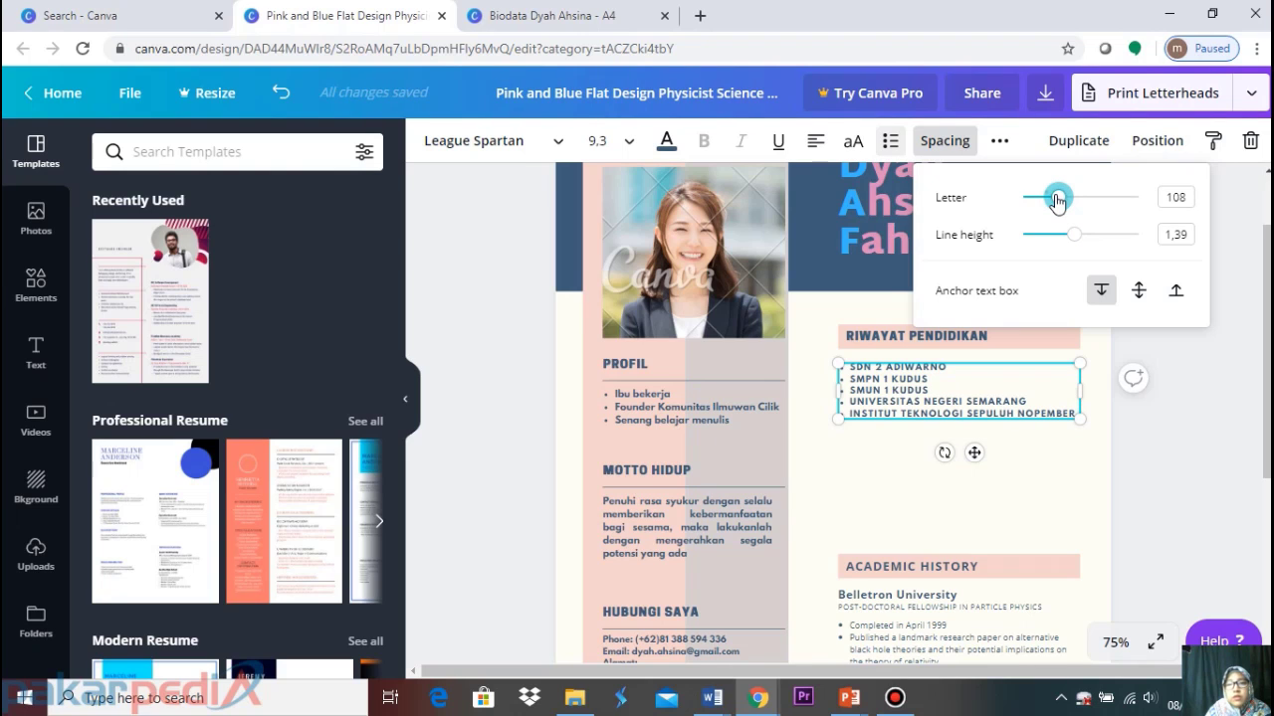
{"action": "left_click", "coordinate": [1188, 383]}
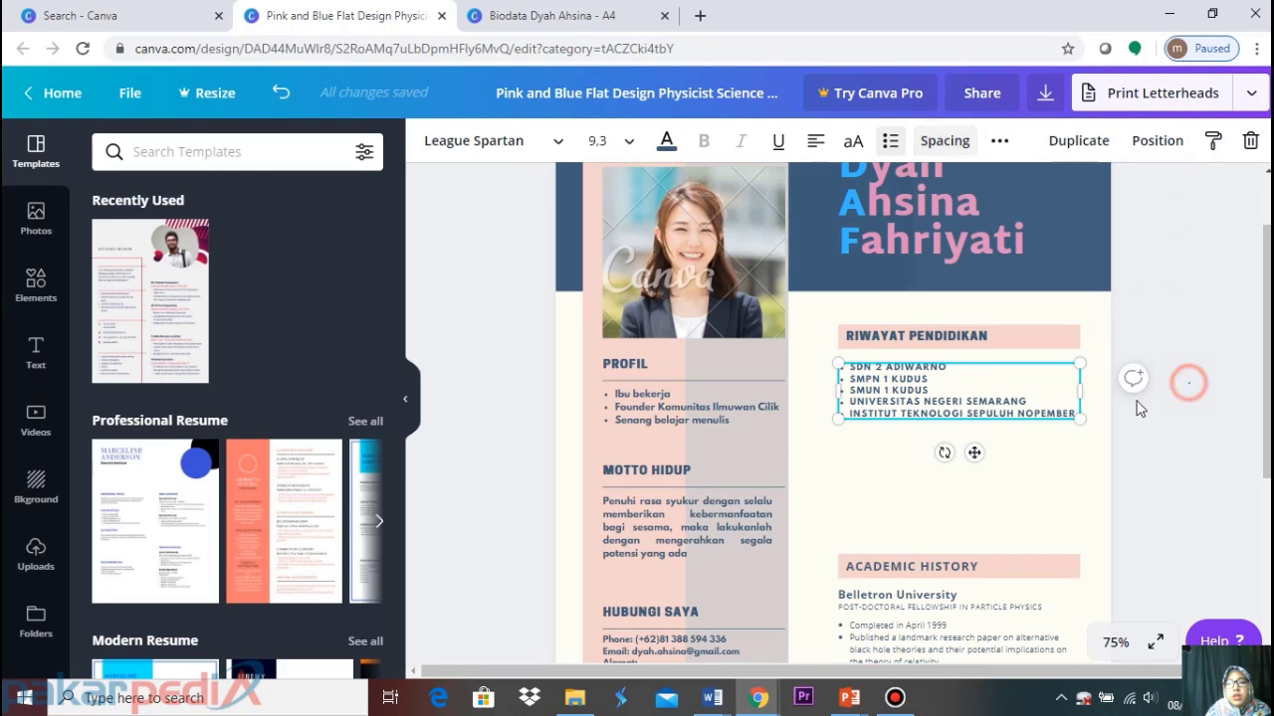
{"action": "left_click", "coordinate": [884, 408]}
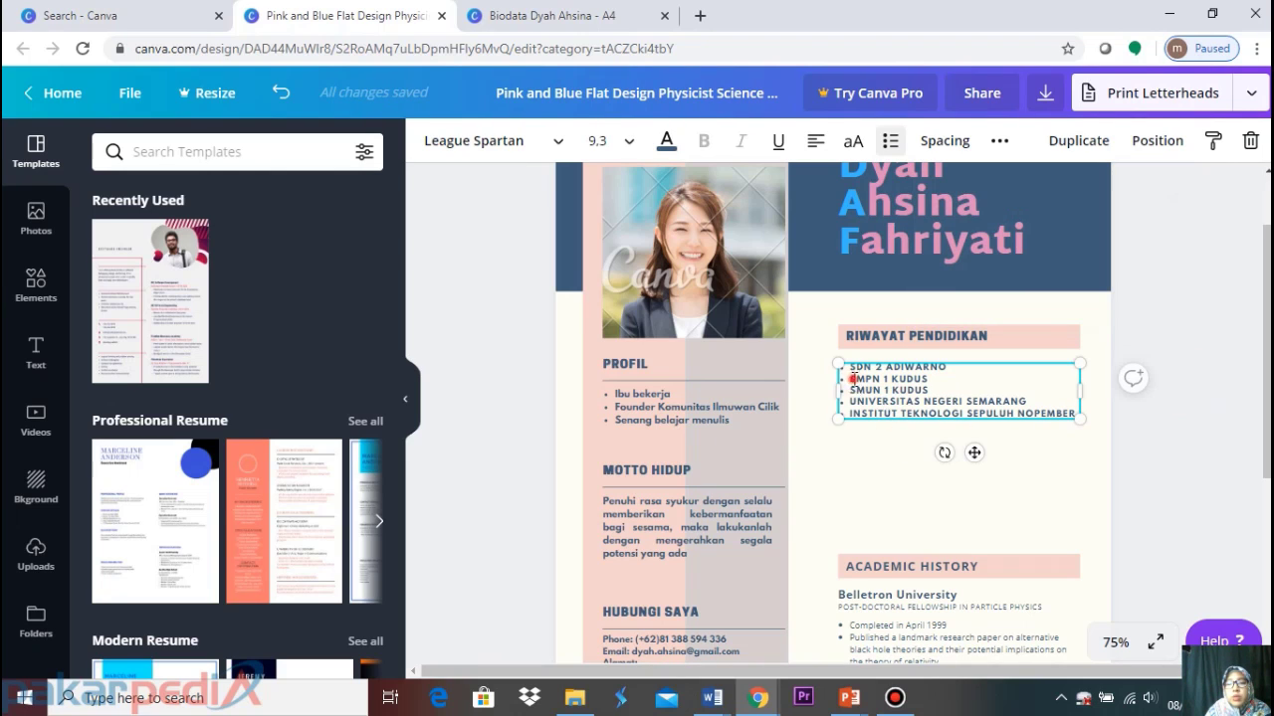
Colour the SMPN 1 KUDUS line salmon orange, #eb8d79
{"action": "left_click", "coordinate": [851, 378]}
{"action": "left_click_drag", "start_coordinate": [853, 378], "coordinate": [933, 378]}
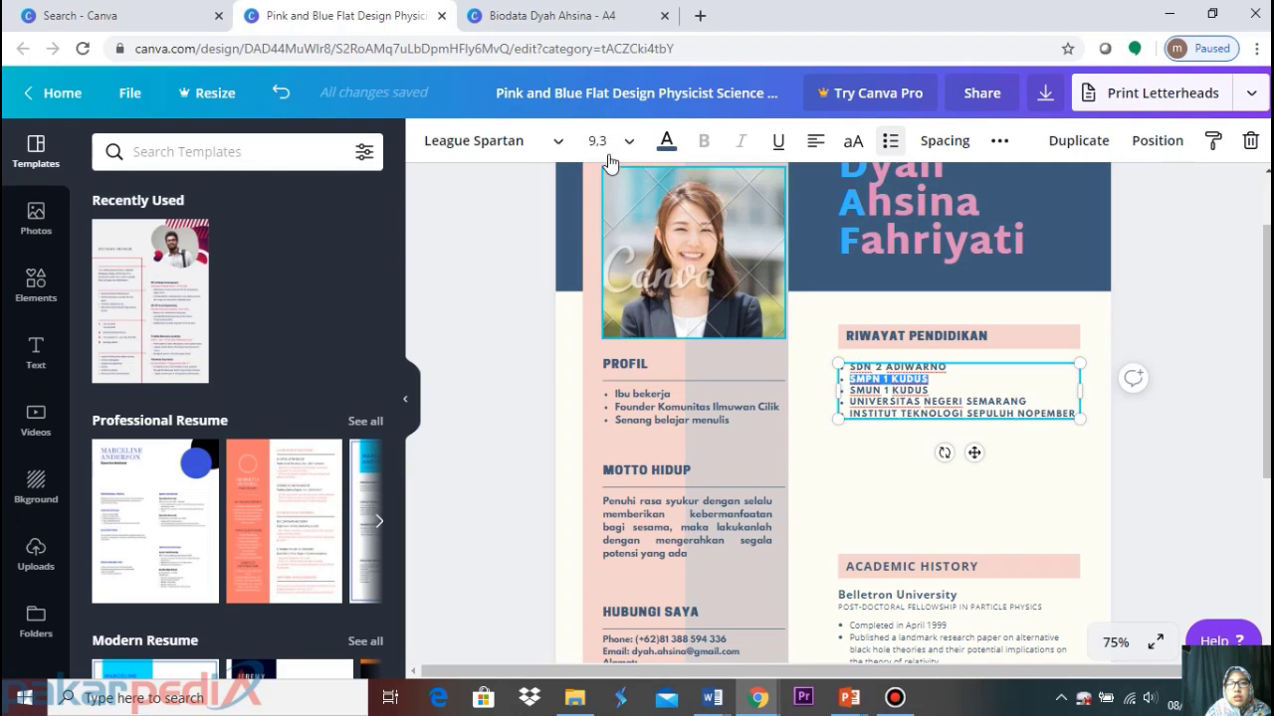
{"action": "left_click", "coordinate": [665, 142]}
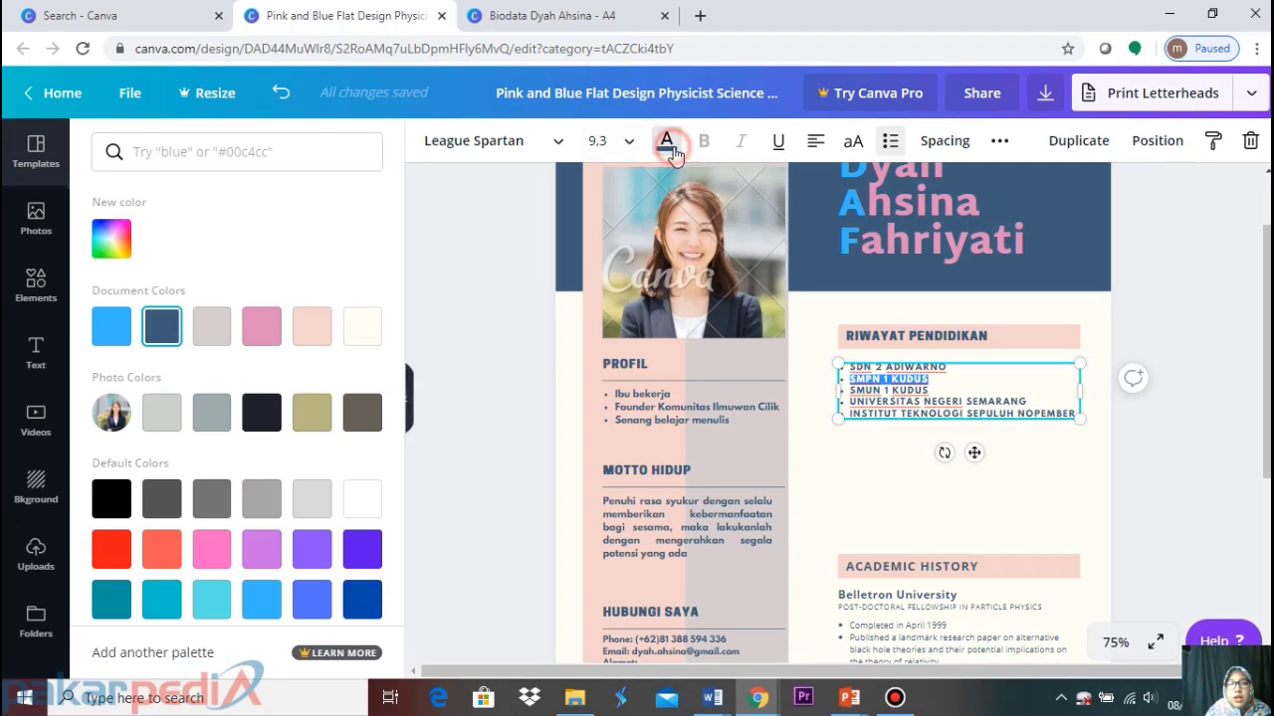
{"action": "left_click", "coordinate": [319, 343]}
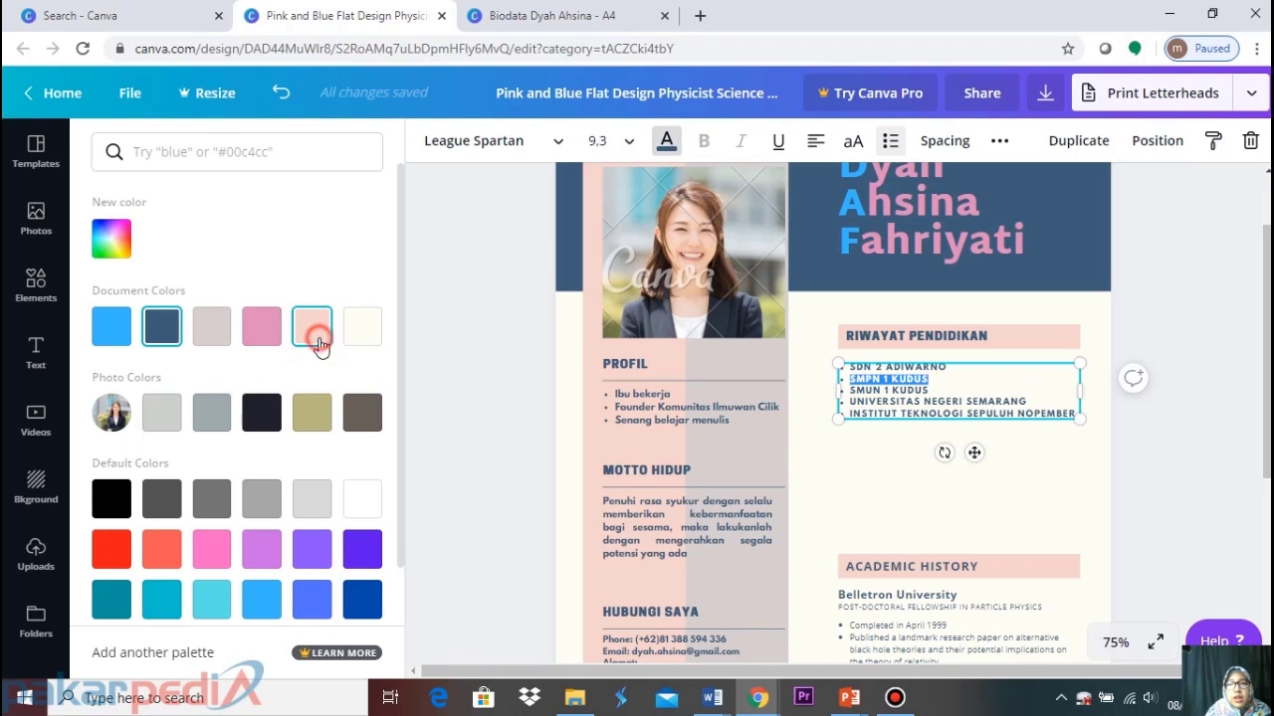
{"action": "left_click", "coordinate": [852, 401]}
{"action": "left_click_drag", "start_coordinate": [935, 379], "coordinate": [846, 378]}
{"action": "left_click", "coordinate": [311, 316]}
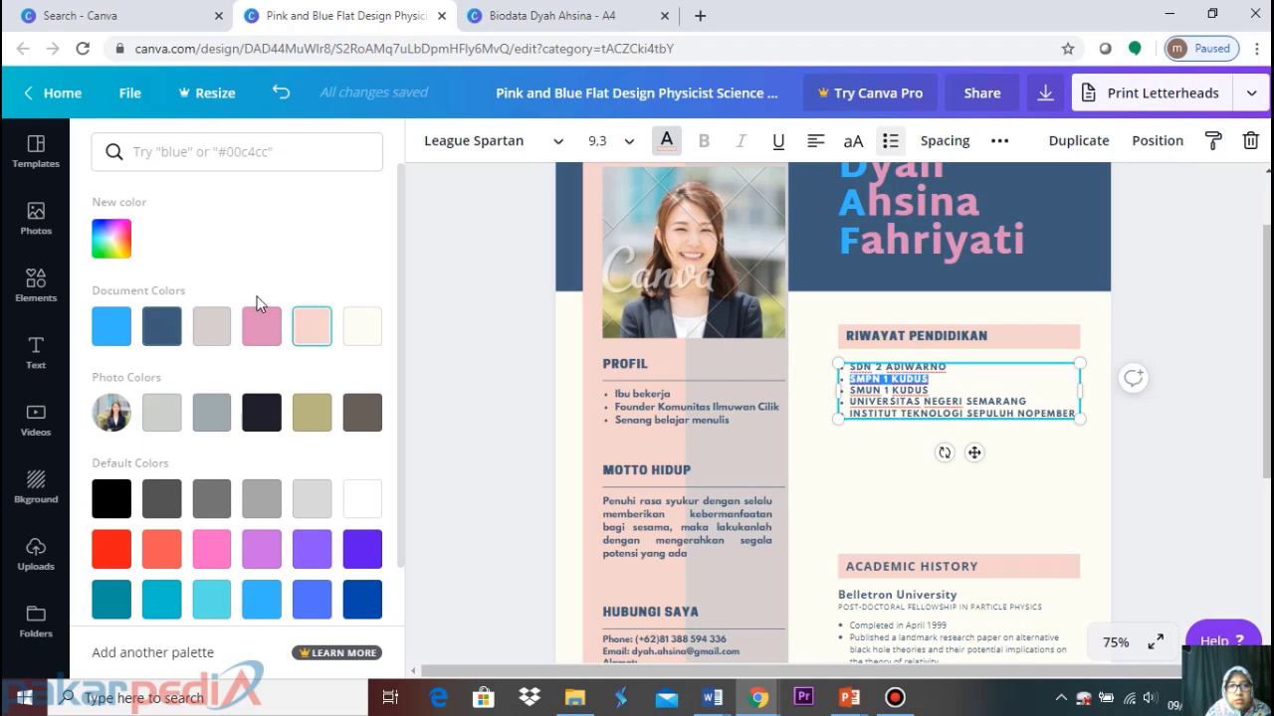
{"action": "left_click", "coordinate": [112, 239]}
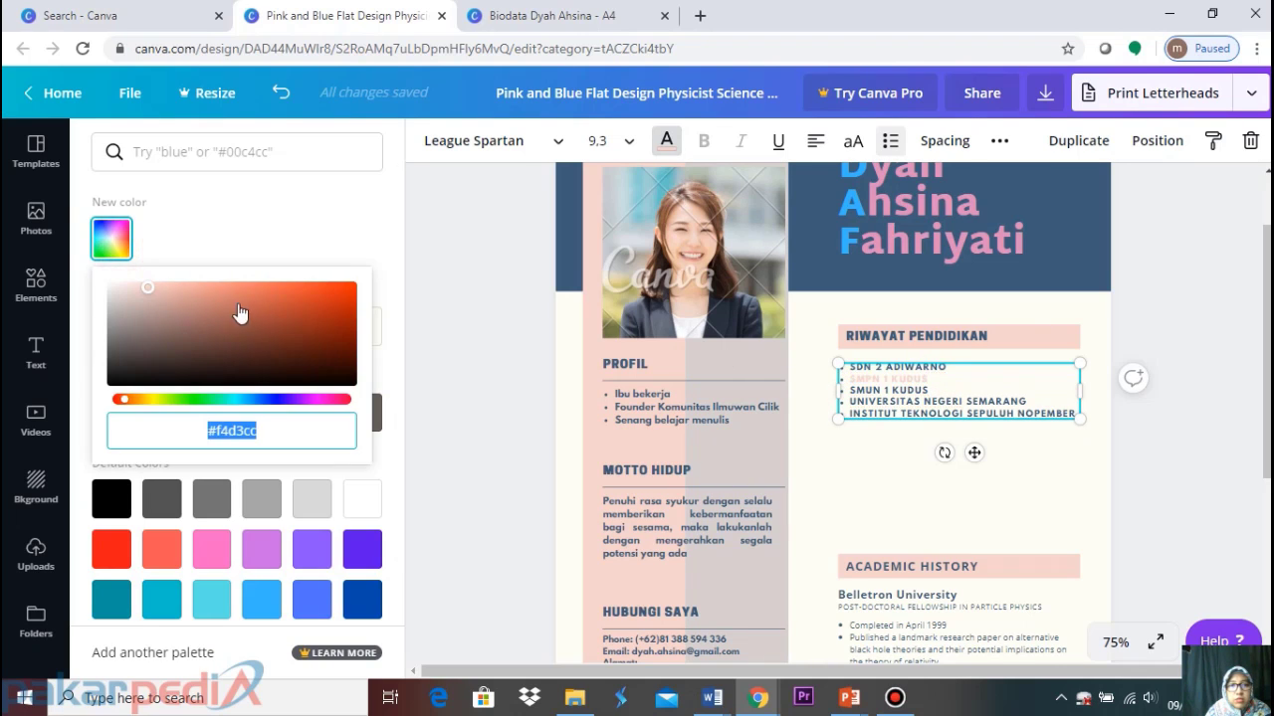
{"action": "left_click", "coordinate": [192, 290]}
{"action": "left_click", "coordinate": [227, 290]}
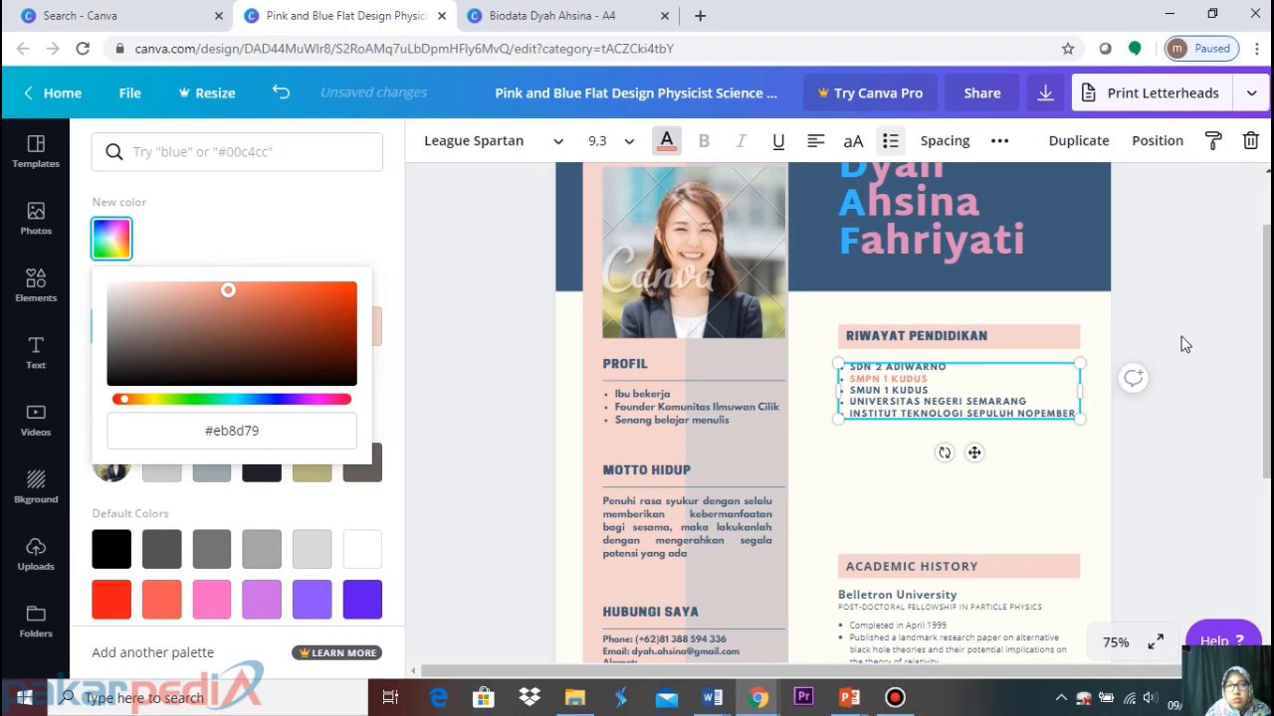
{"action": "double_click", "coordinate": [204, 430]}
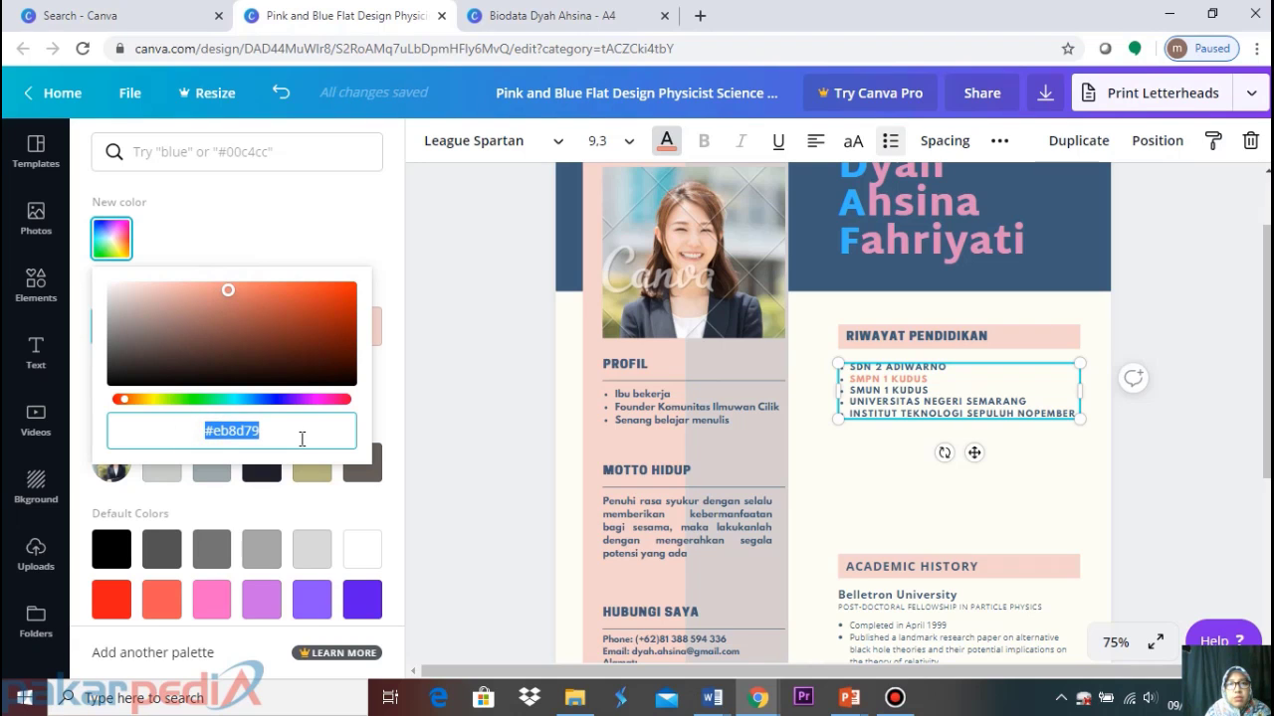
Apply the same #eb8d79 salmon to the UNIVERSITAS NEGERI SEMARANG line
{"action": "left_click", "coordinate": [877, 406]}
{"action": "left_click_drag", "start_coordinate": [882, 398], "coordinate": [1025, 395]}
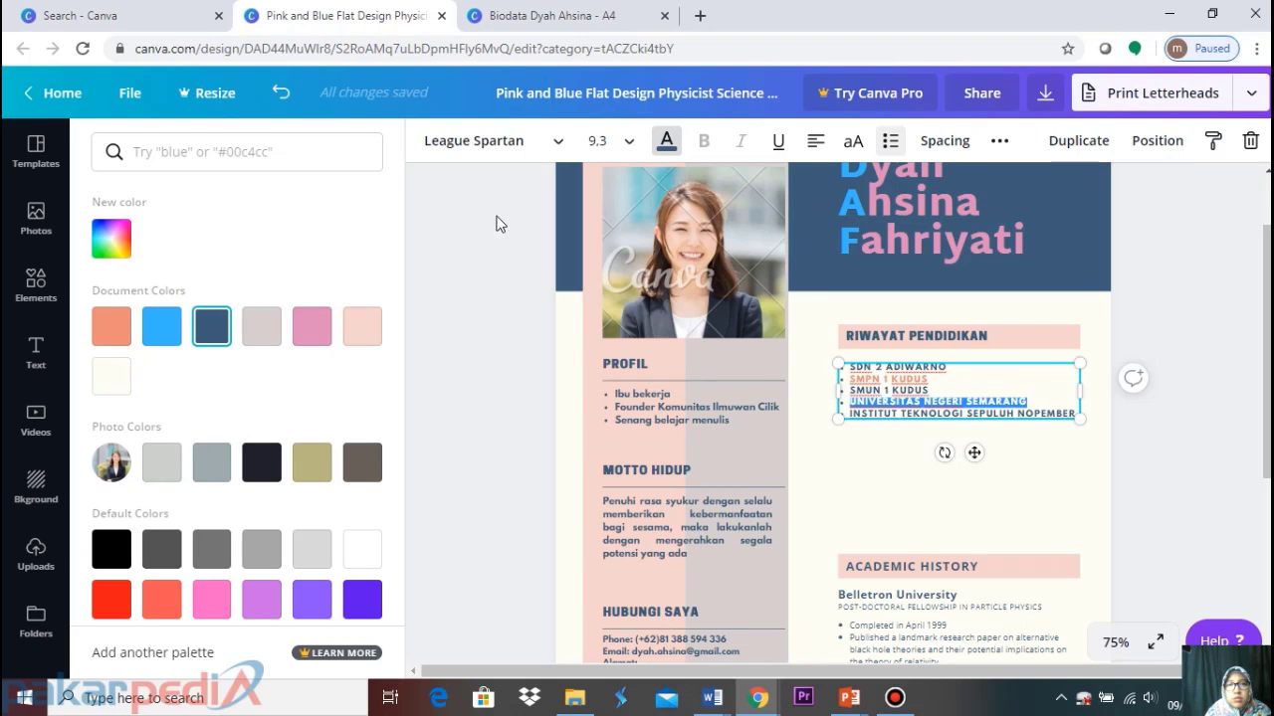
{"action": "left_click", "coordinate": [112, 238]}
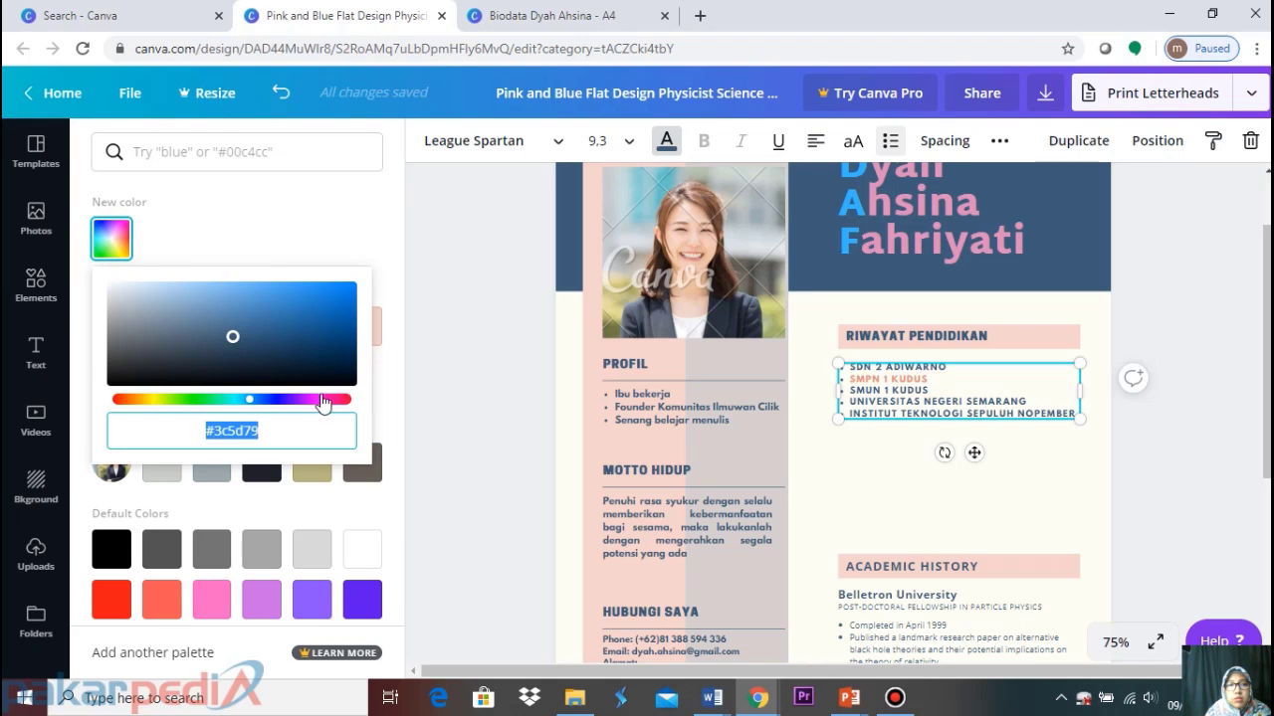
{"action": "type", "text": "#eb8d79"}
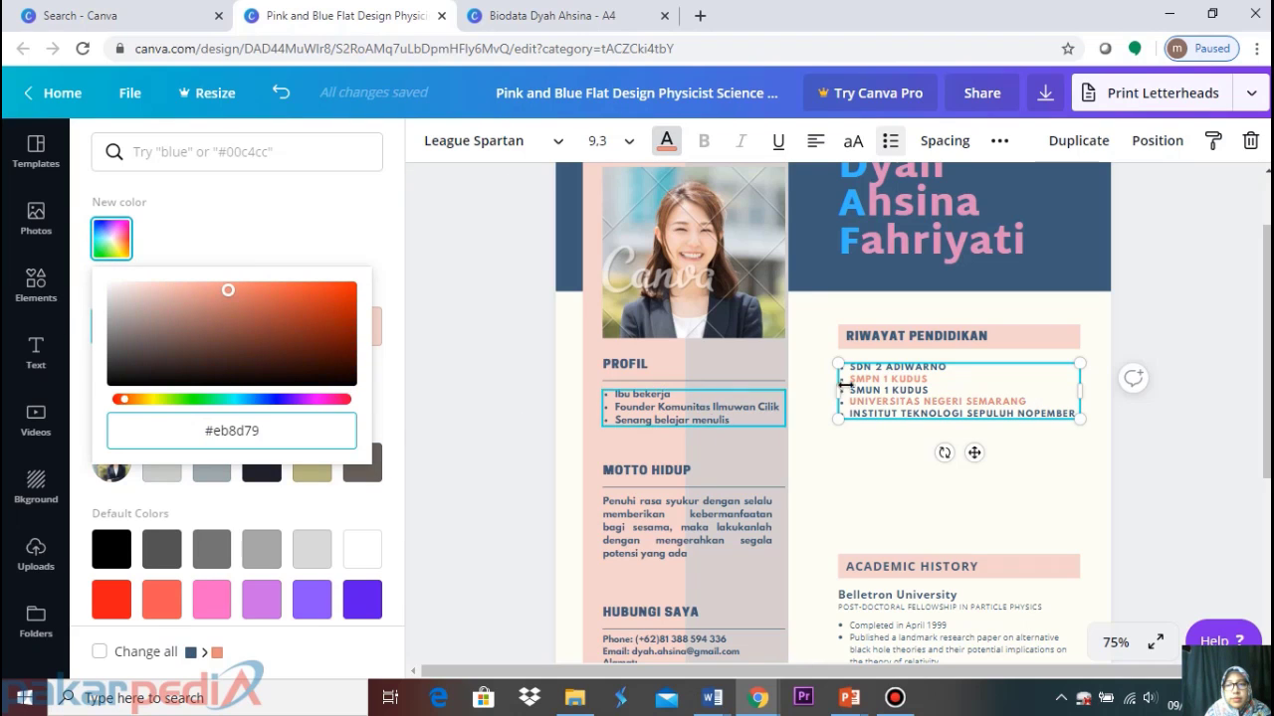
{"action": "left_click", "coordinate": [1191, 333]}
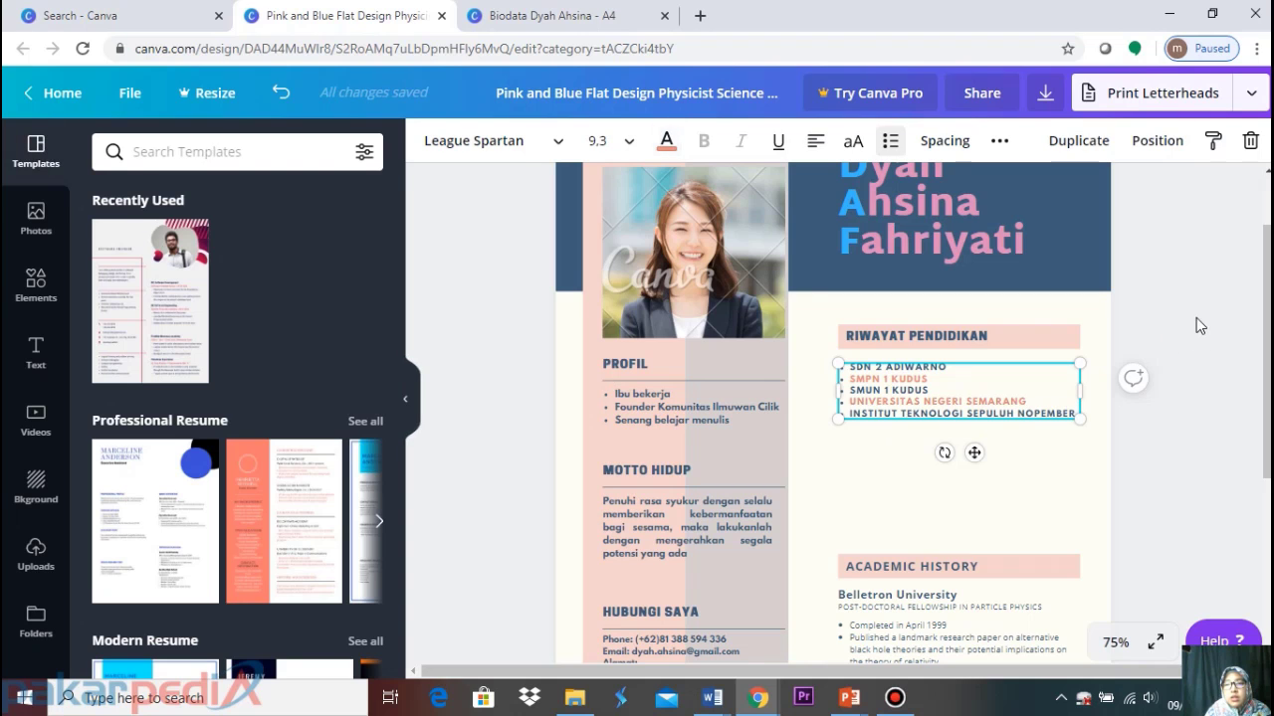
Locate and select the ACADEMIC HISTORY heading below the education list
{"action": "left_click", "coordinate": [1196, 317]}
{"action": "scroll", "coordinate": [1184, 339], "scroll_direction": "down", "scroll_amount": 2}
{"action": "scroll", "coordinate": [1166, 361], "scroll_direction": "up", "scroll_amount": 2}
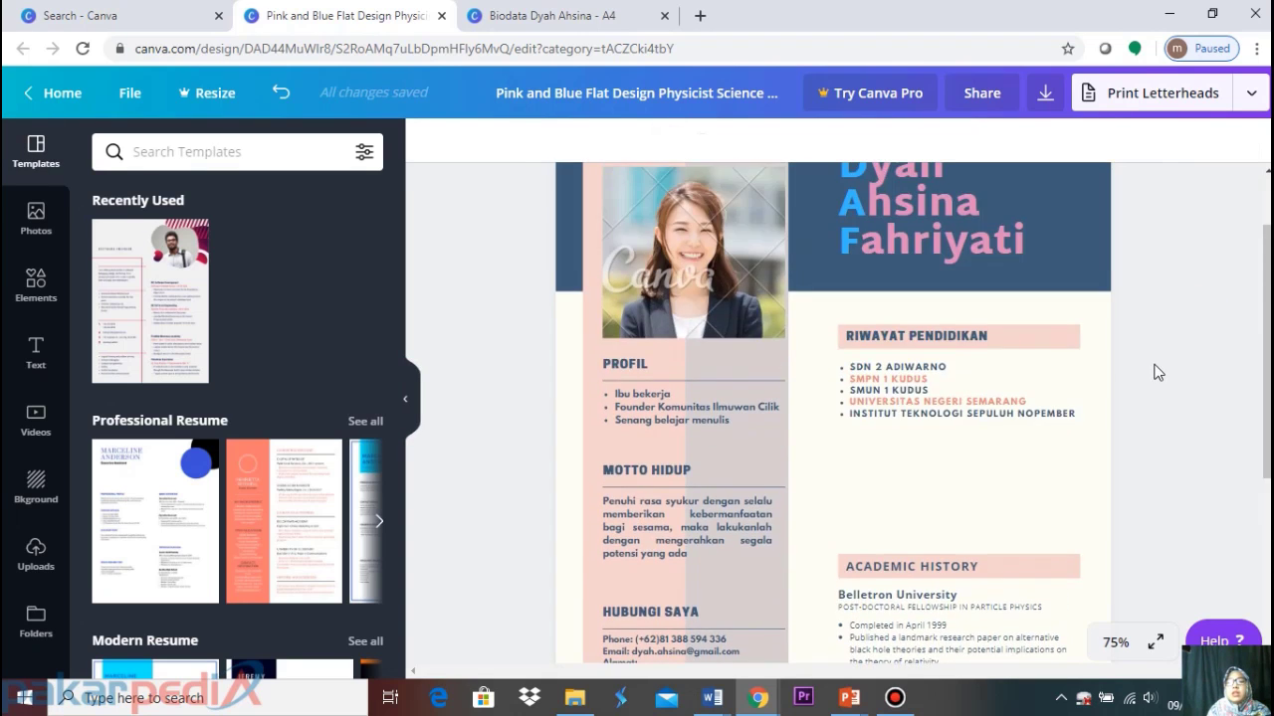
{"action": "scroll", "coordinate": [1154, 370], "scroll_direction": "down", "scroll_amount": 3}
{"action": "scroll", "coordinate": [1109, 420], "scroll_direction": "up", "scroll_amount": 3}
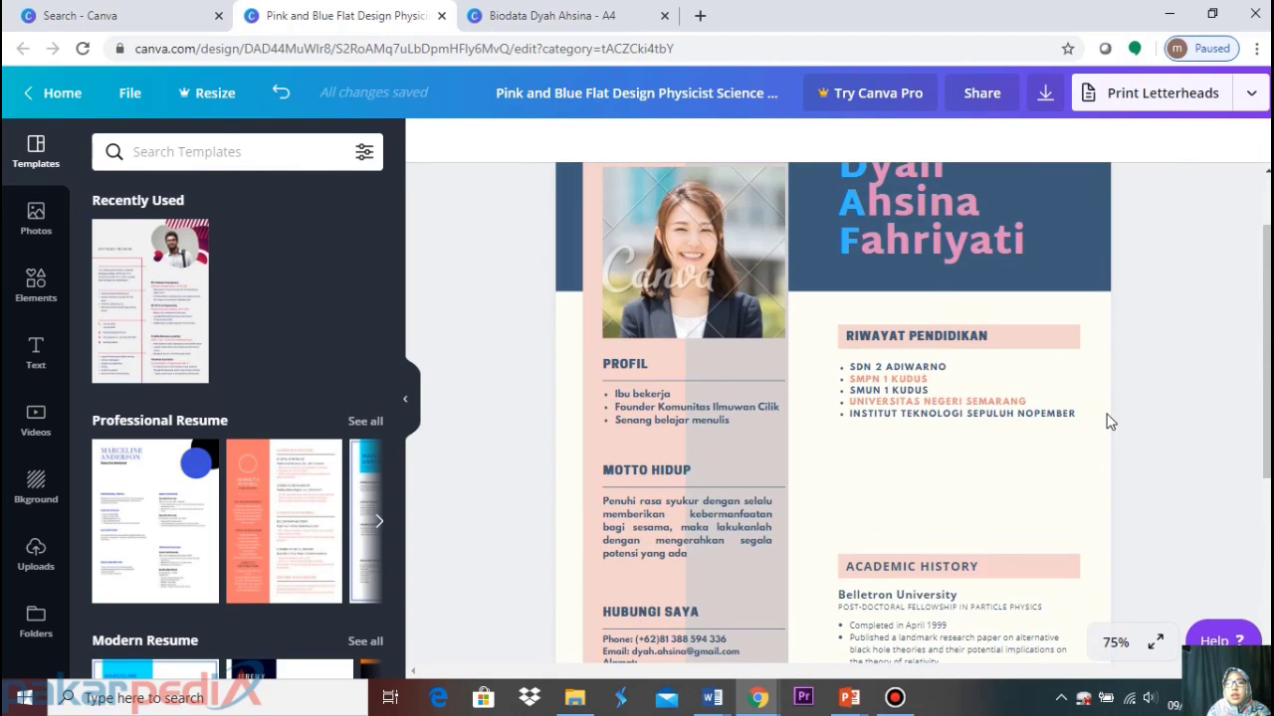
{"action": "scroll", "coordinate": [1109, 421], "scroll_direction": "down", "scroll_amount": 2}
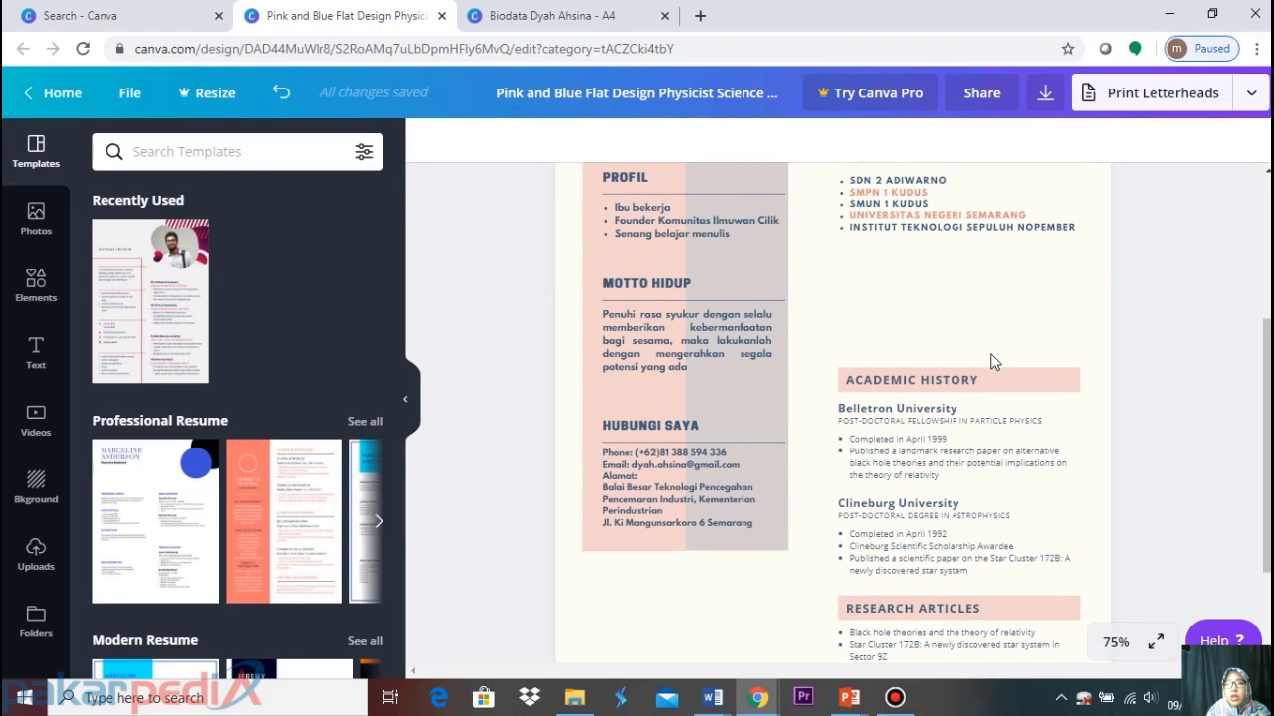
{"action": "left_click_drag", "start_coordinate": [948, 356], "coordinate": [982, 392]}
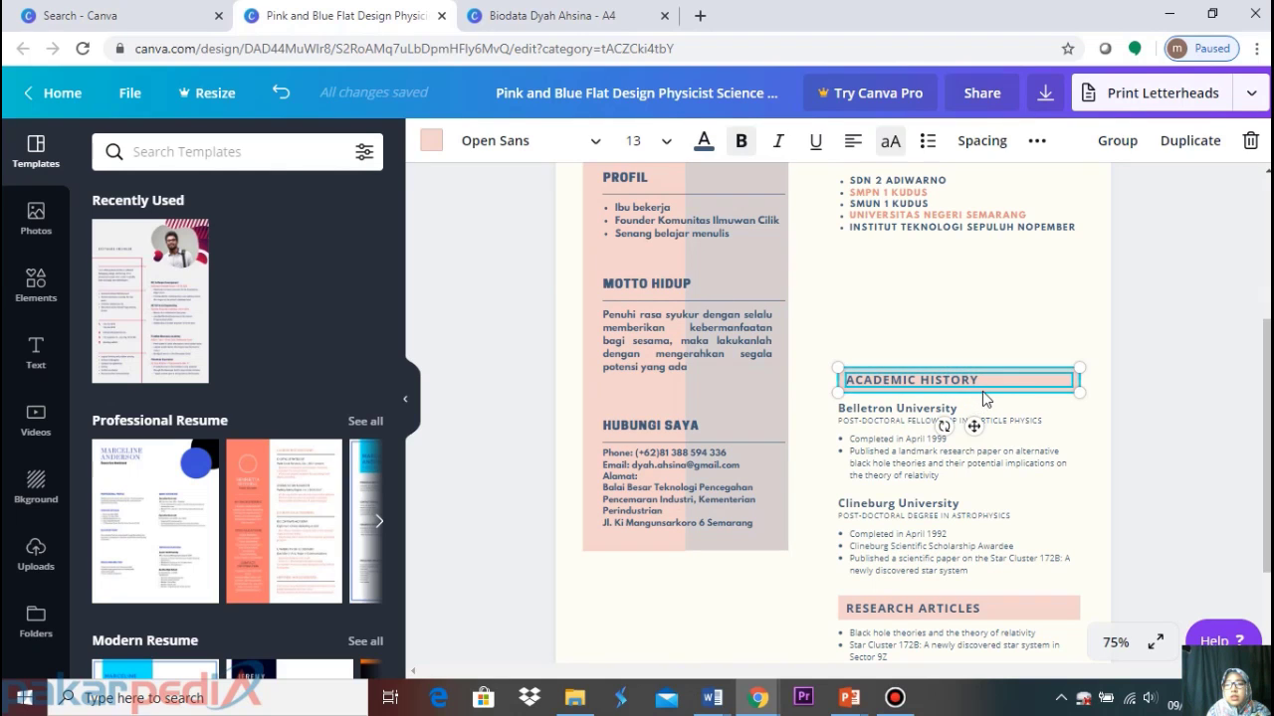
{"action": "scroll", "coordinate": [1002, 378], "scroll_direction": "up", "scroll_amount": 3}
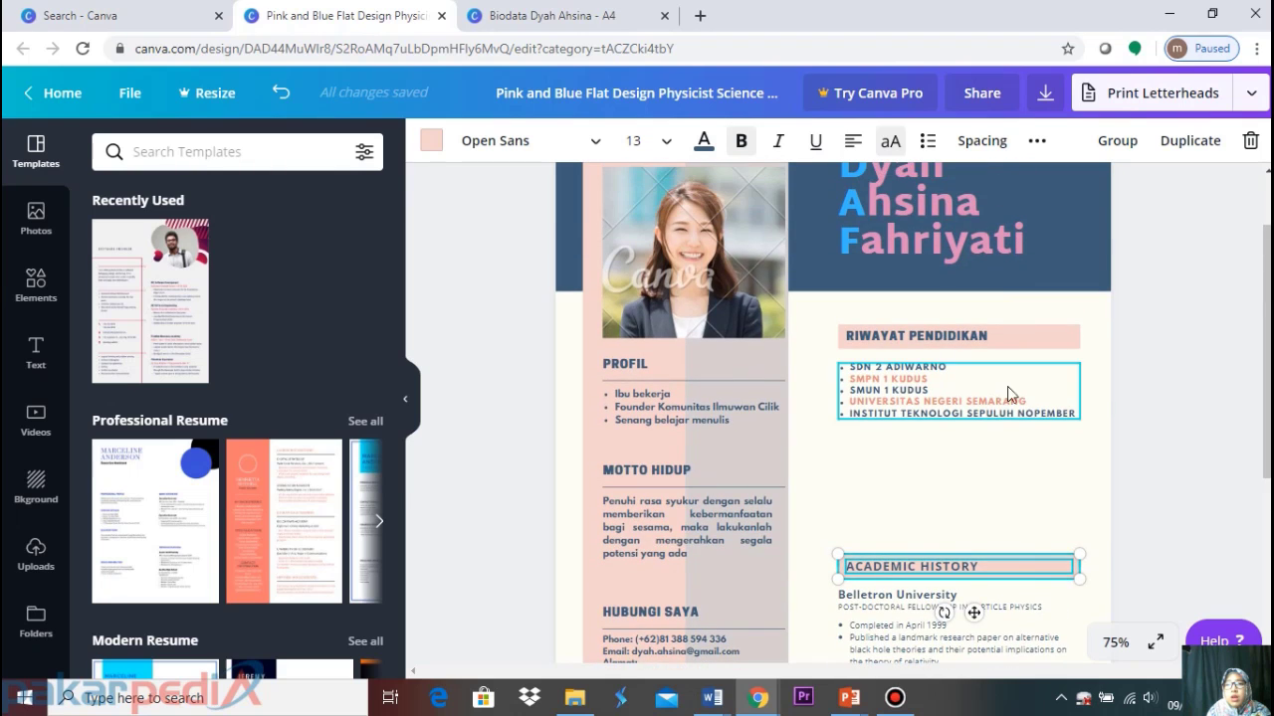
{"action": "left_click", "coordinate": [1189, 452]}
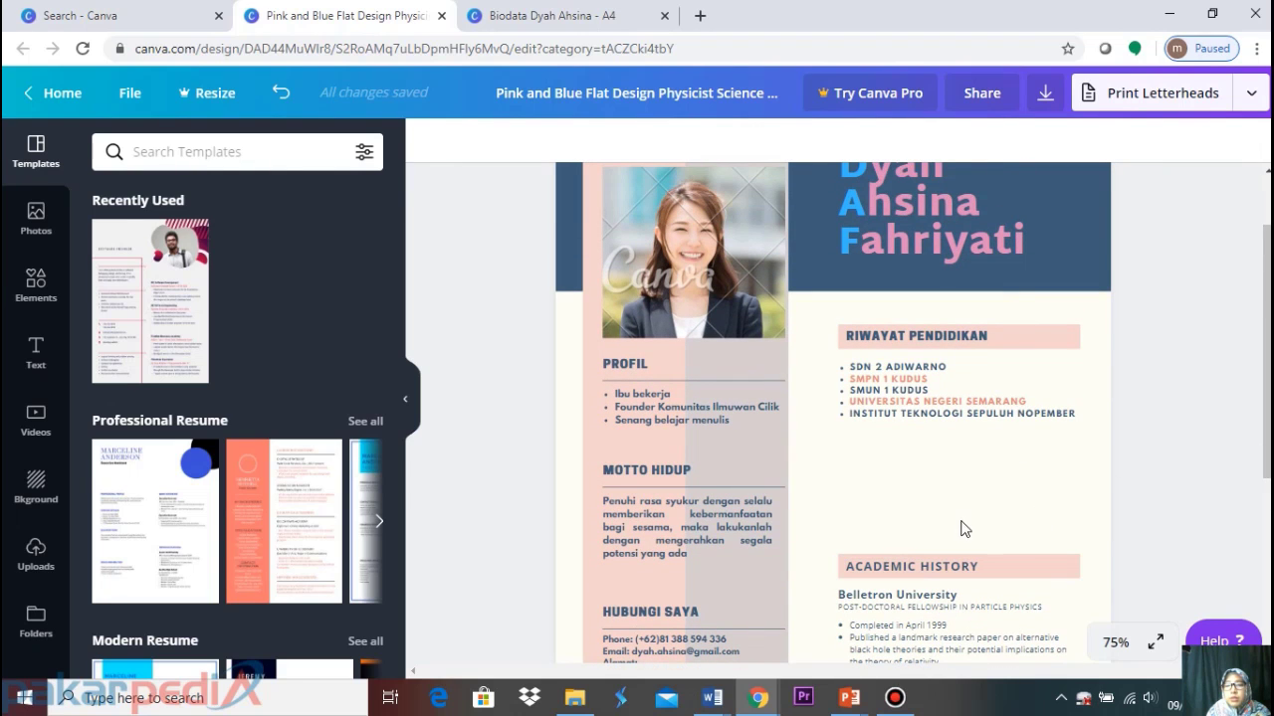
{"action": "scroll", "coordinate": [953, 527], "scroll_direction": "down", "scroll_amount": 1}
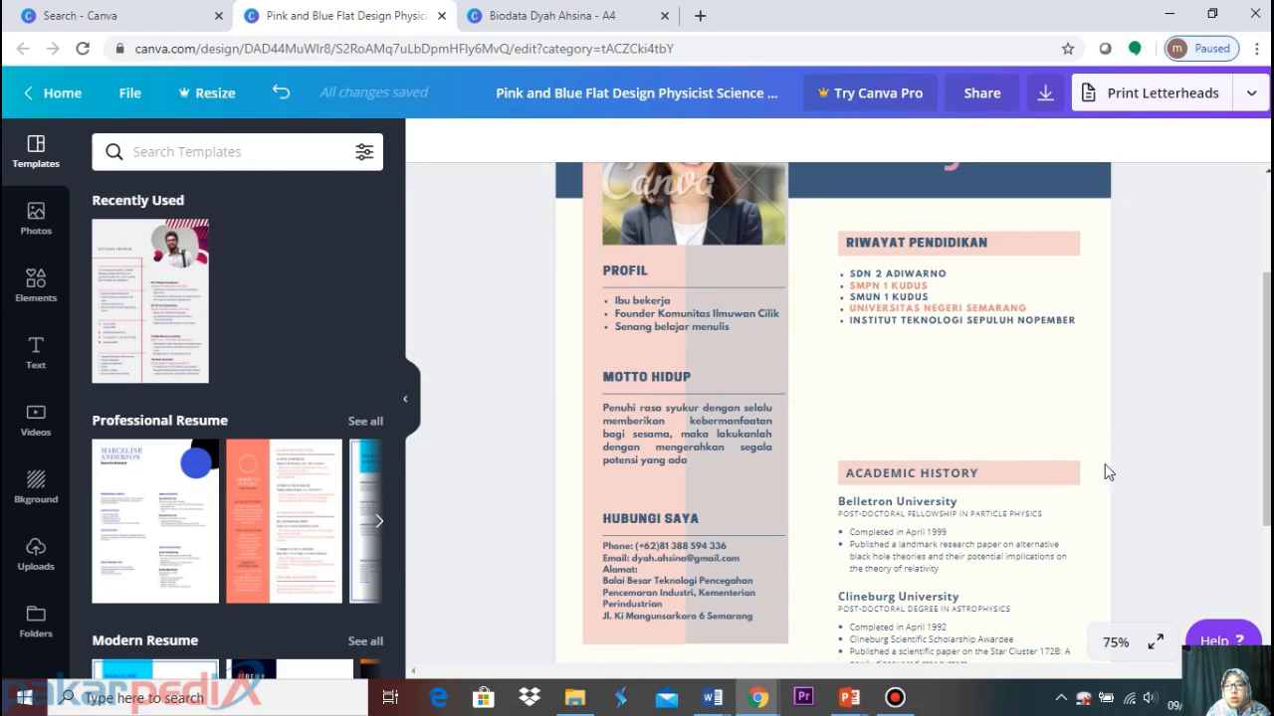
Drag ACADEMIC HISTORY up to sit just below the five-school list
{"action": "left_click", "coordinate": [891, 452]}
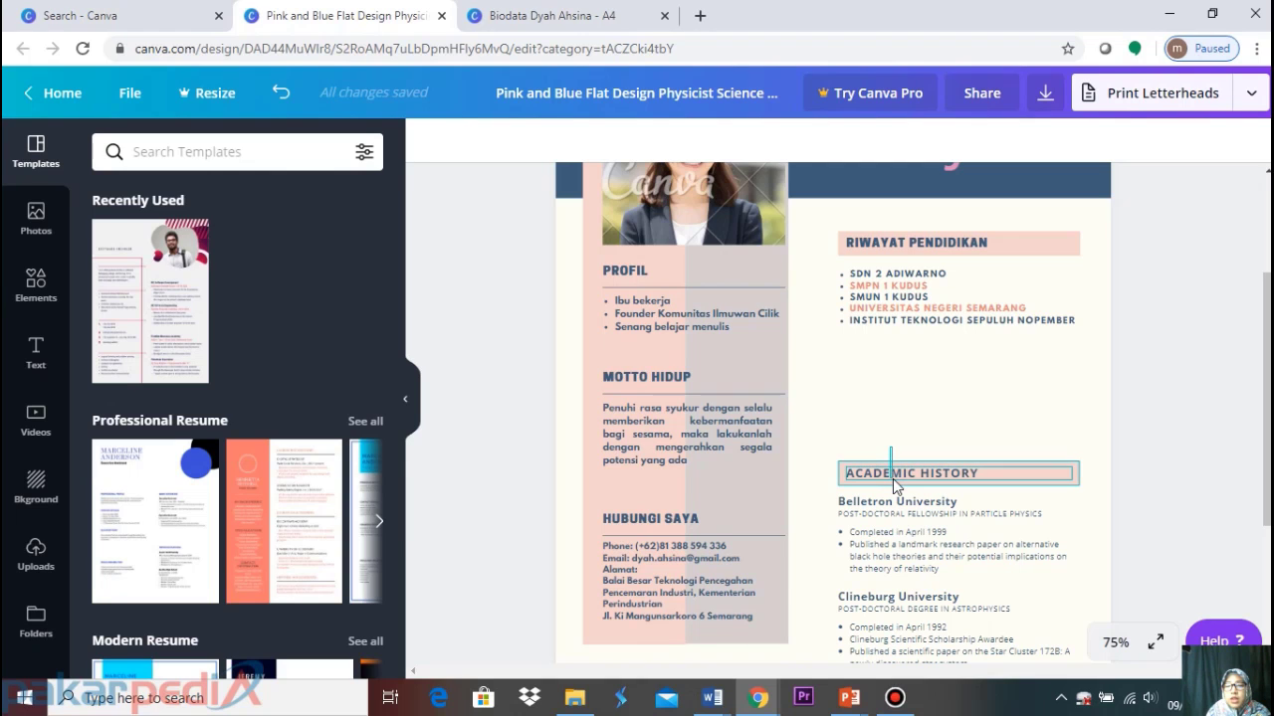
{"action": "left_click", "coordinate": [893, 478]}
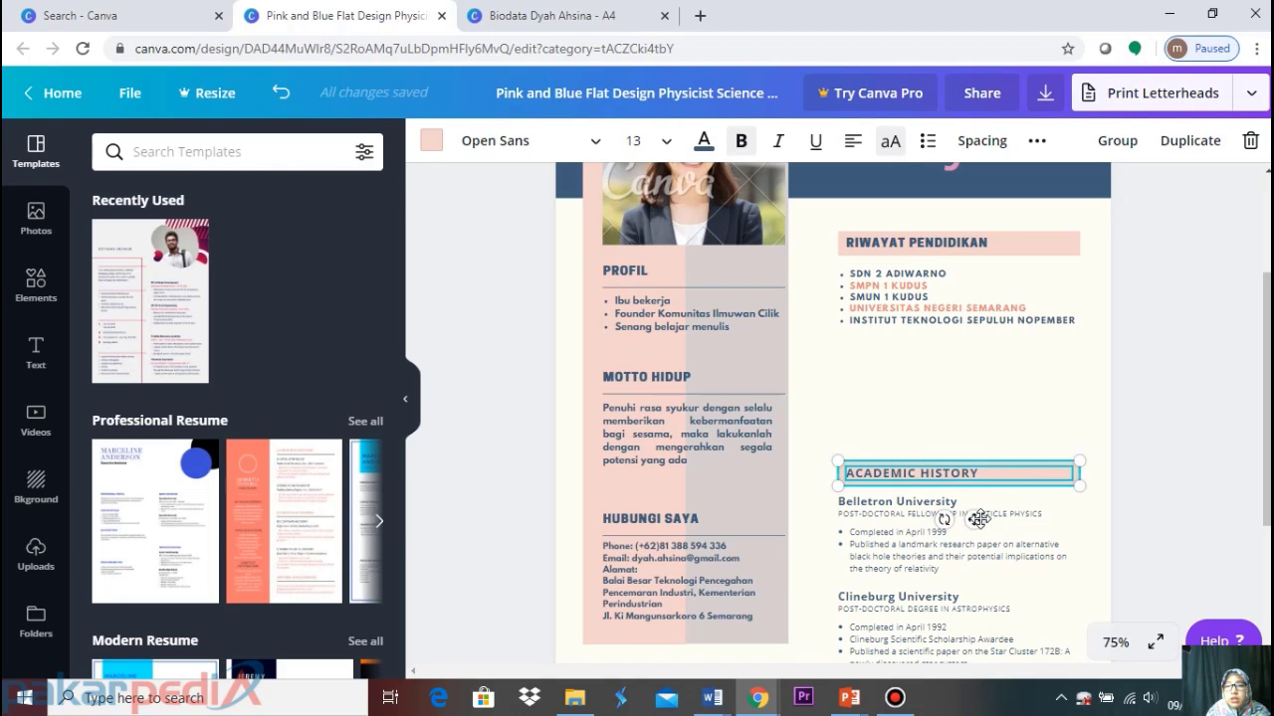
{"action": "left_click_drag", "start_coordinate": [975, 520], "coordinate": [979, 407]}
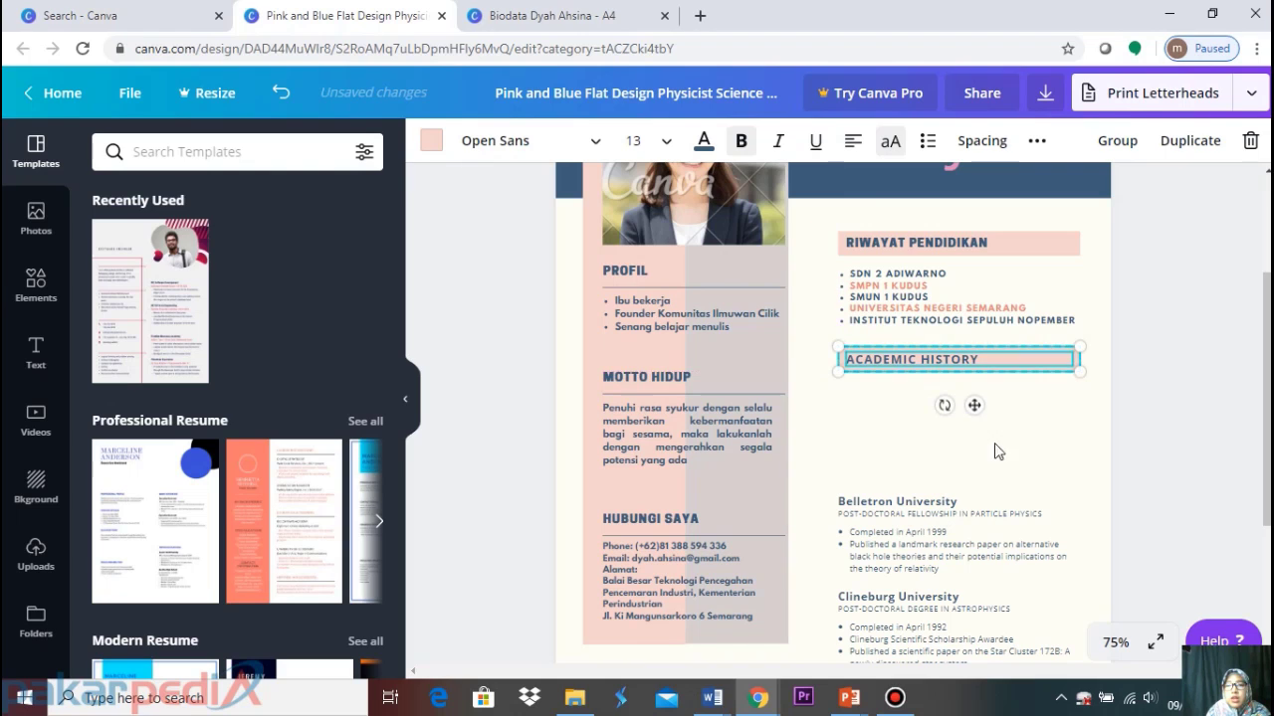
{"action": "left_click", "coordinate": [1171, 379]}
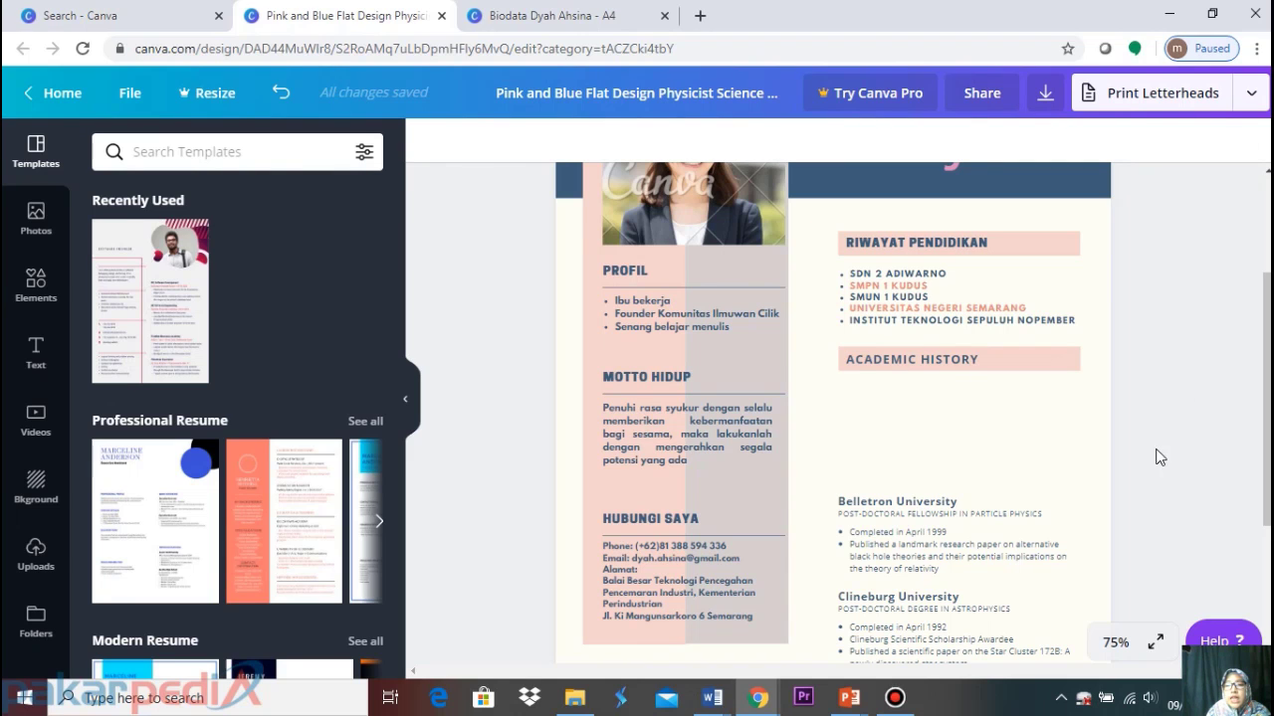
{"action": "scroll", "coordinate": [1160, 457], "scroll_direction": "down", "scroll_amount": 2}
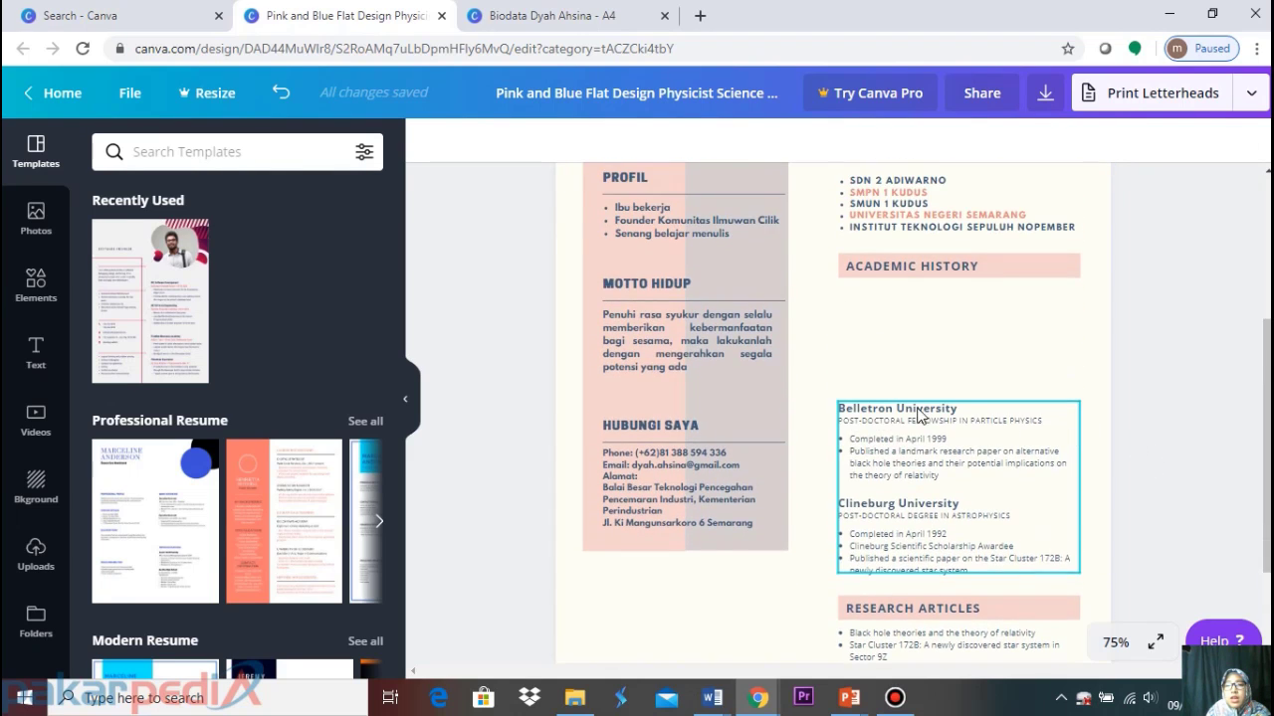
Change the ACADEMIC HISTORY heading text to READY BOOKS TO READ
{"action": "left_click", "coordinate": [987, 265]}
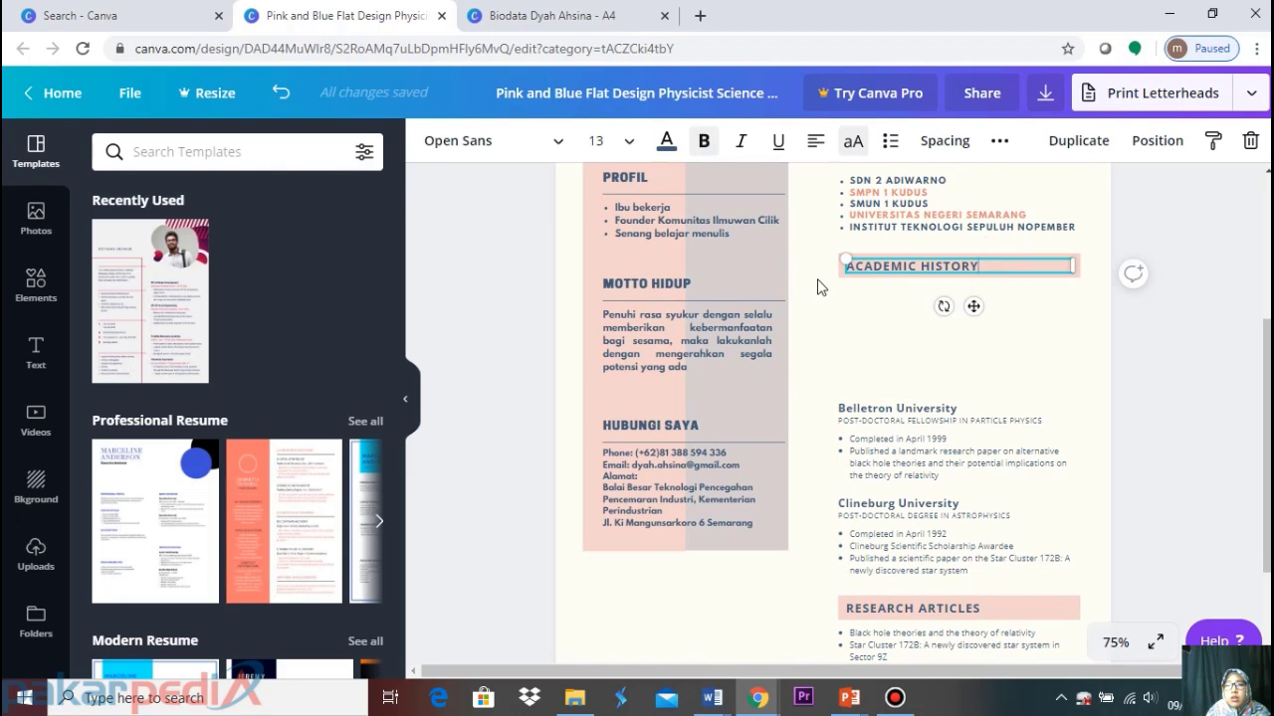
{"action": "double_click", "coordinate": [851, 266]}
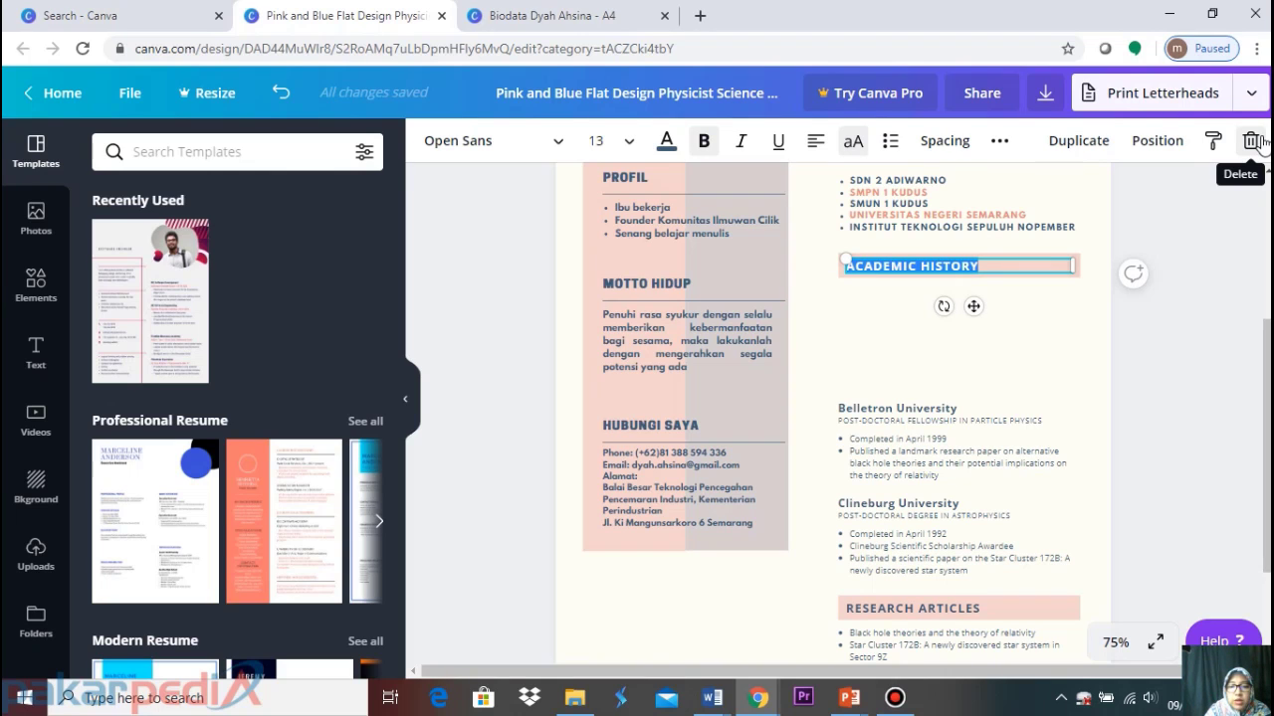
{"action": "type", "text": "REA"}
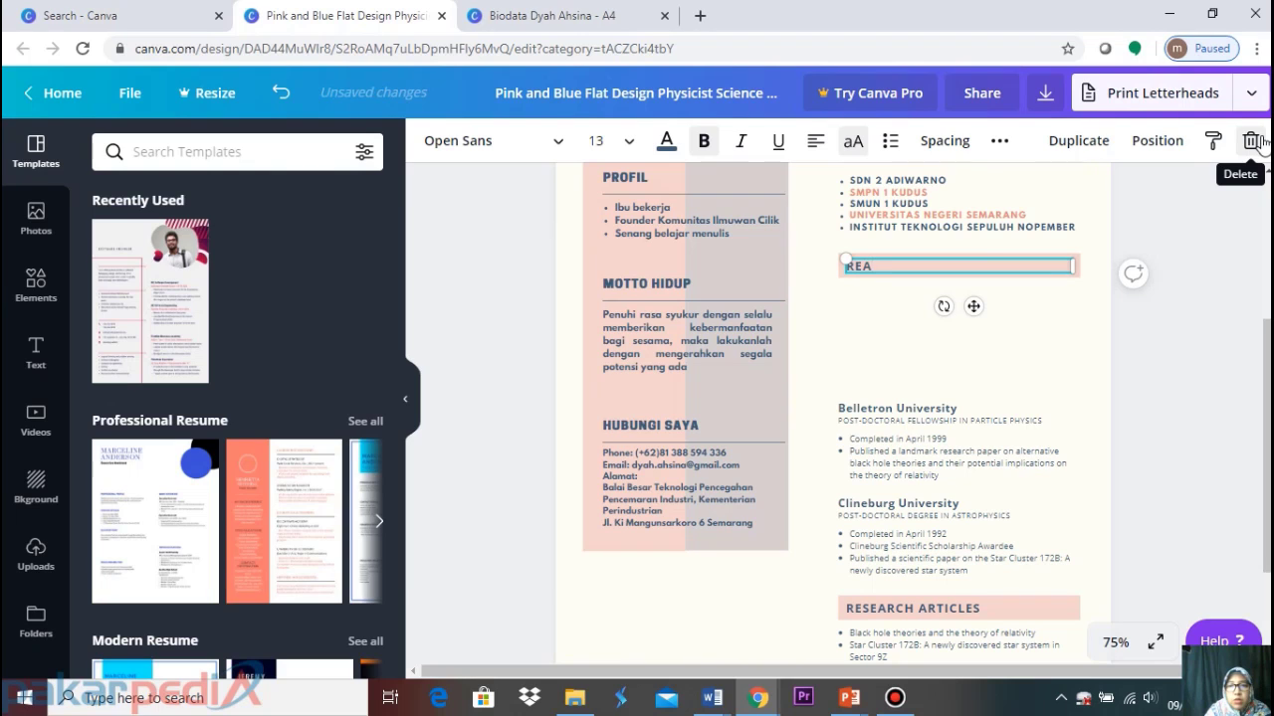
{"action": "type", "text": "DY BOO"}
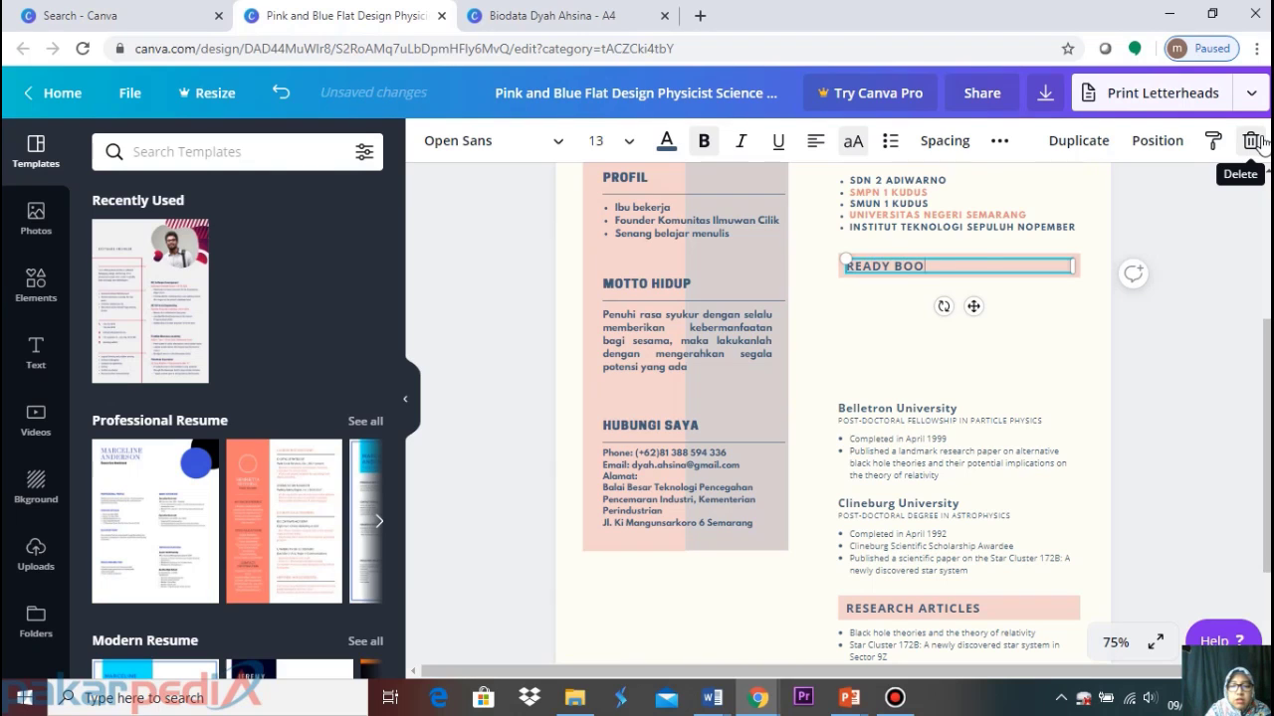
{"action": "type", "text": "KS TO R"}
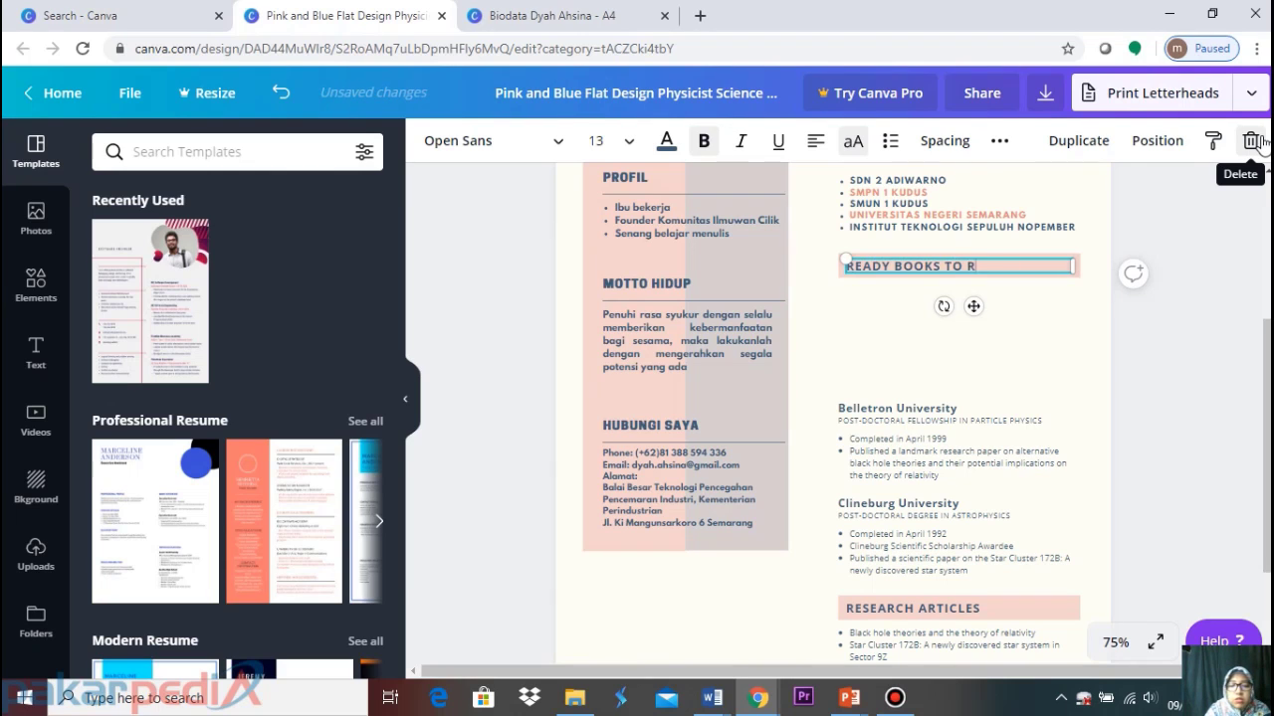
{"action": "type", "text": "EAD"}
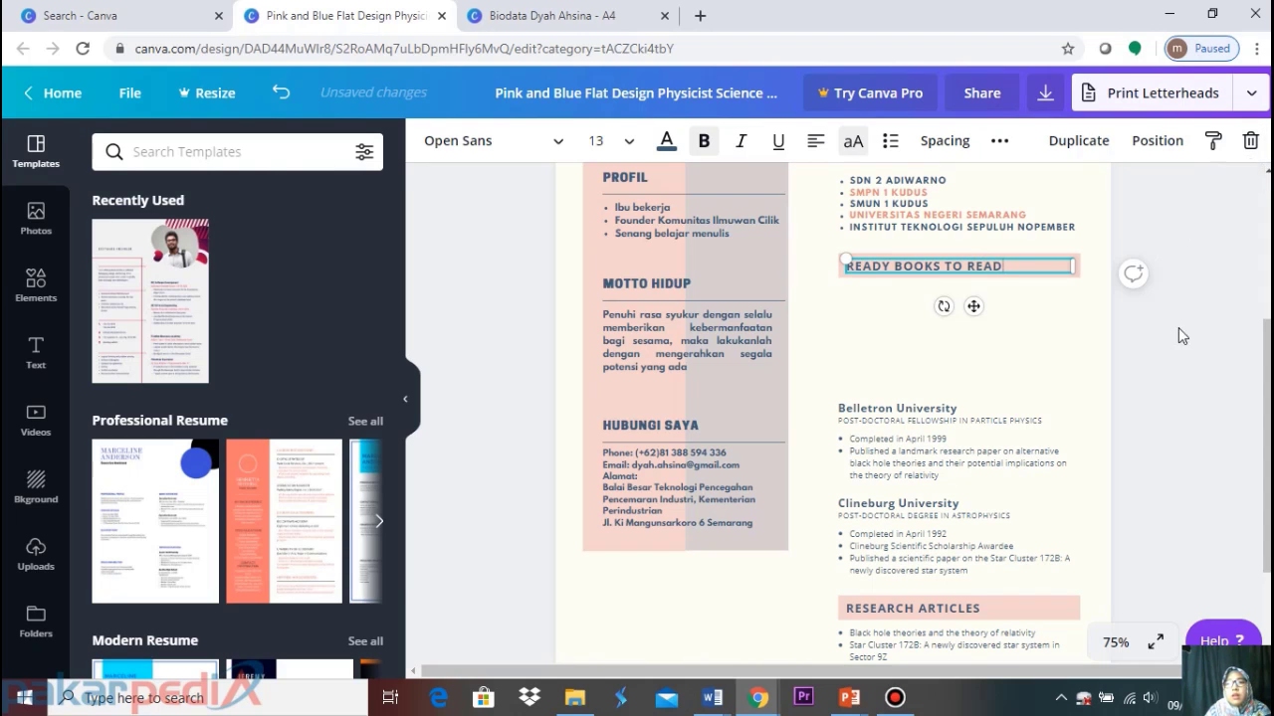
{"action": "left_click", "coordinate": [1176, 332]}
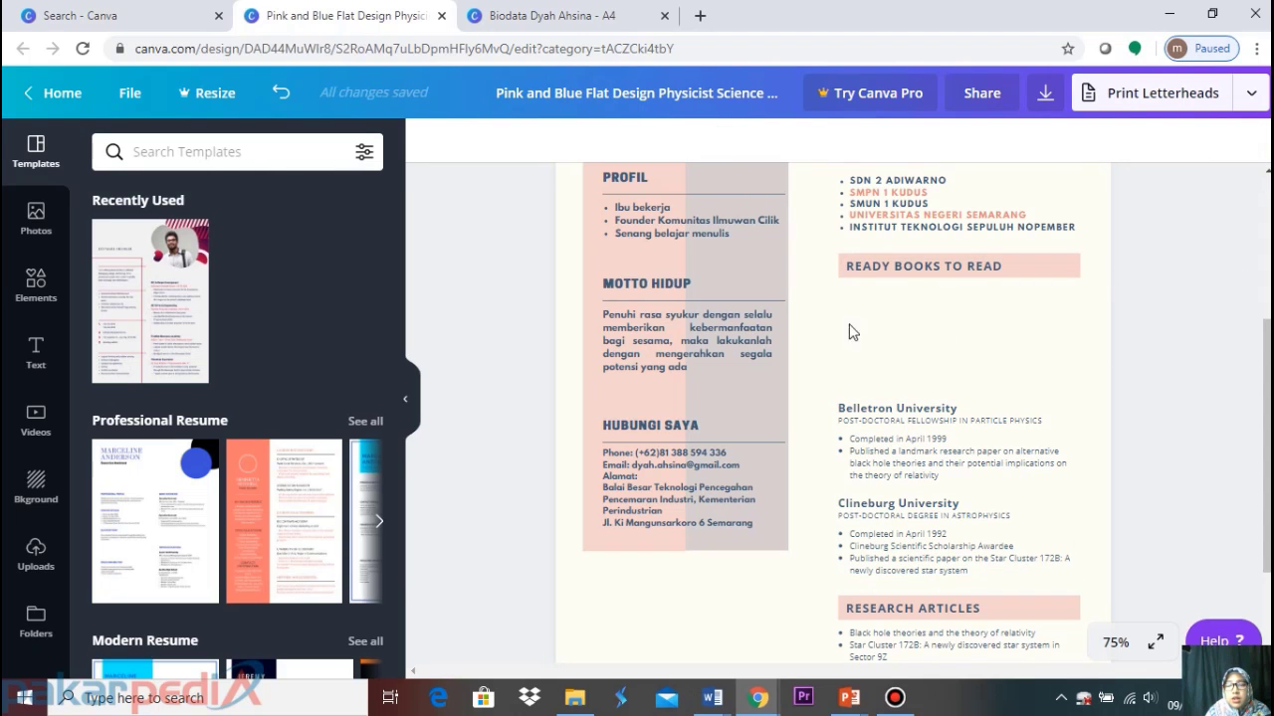
Delete the Belletron and Clineburg entries and paste in the fourteen-title book list from the other CV
{"action": "left_click", "coordinate": [877, 433]}
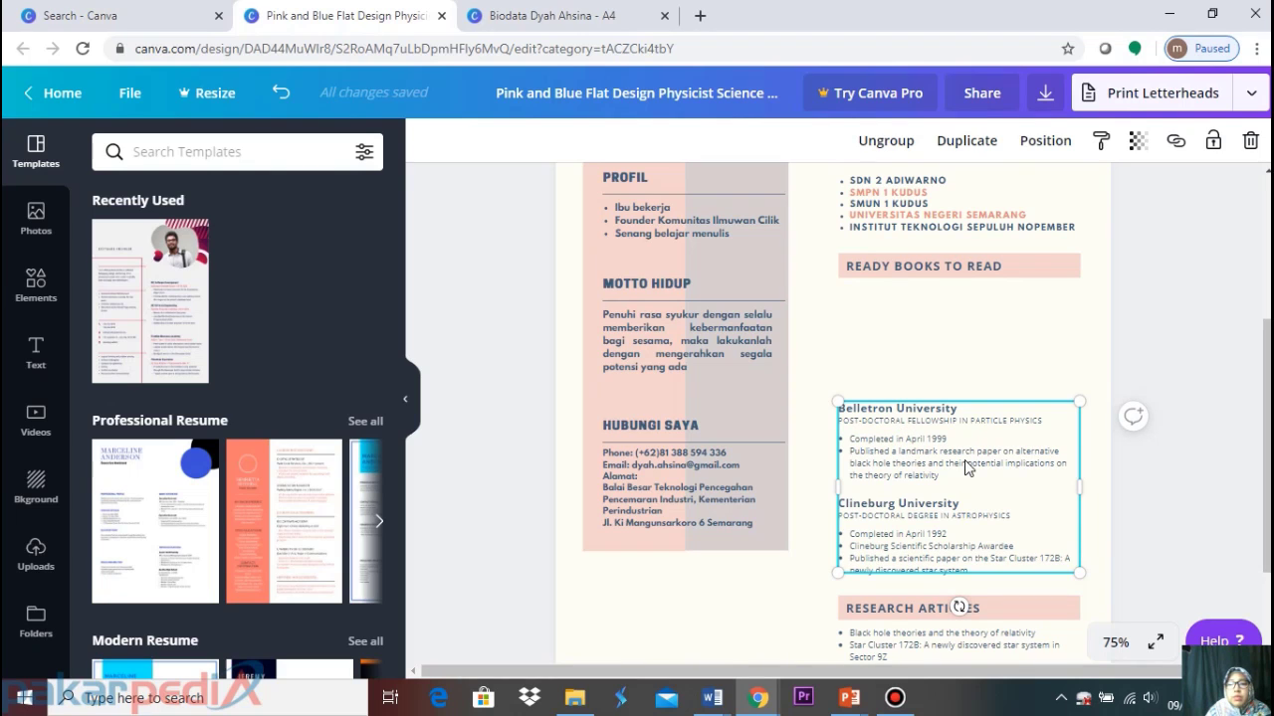
{"action": "key", "text": "Delete"}
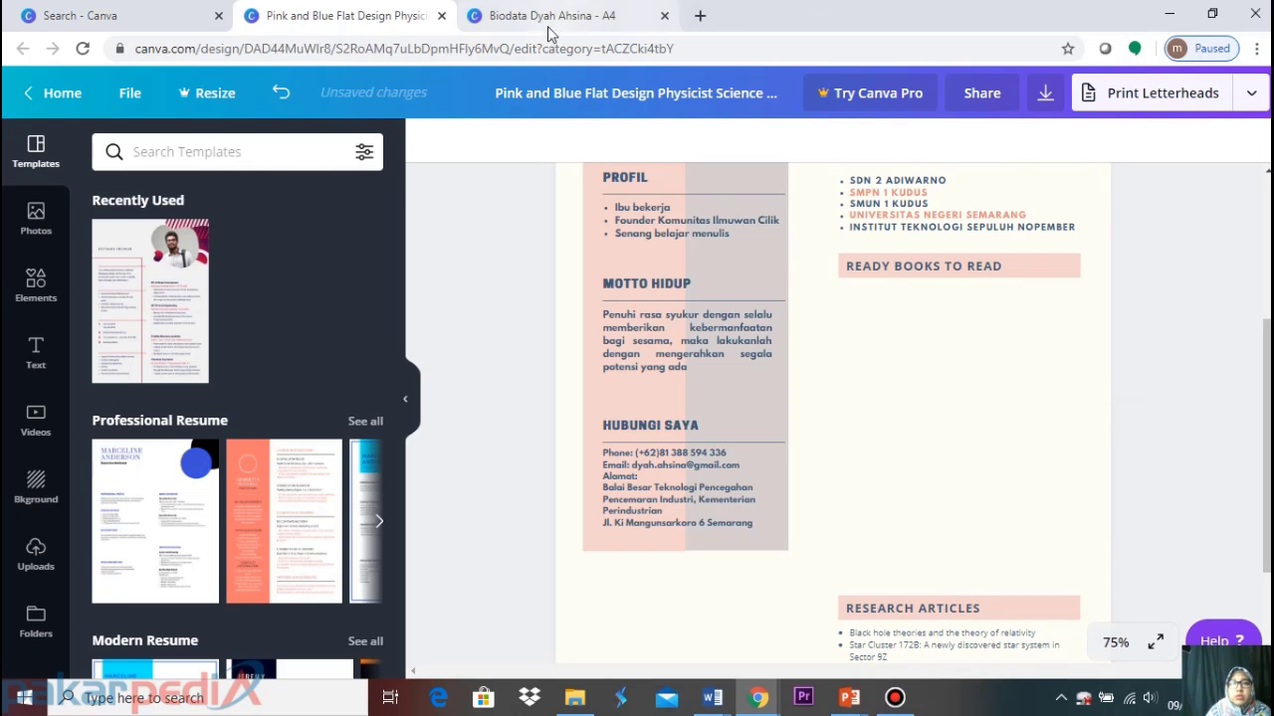
{"action": "left_click", "coordinate": [557, 8]}
{"action": "left_click", "coordinate": [896, 398]}
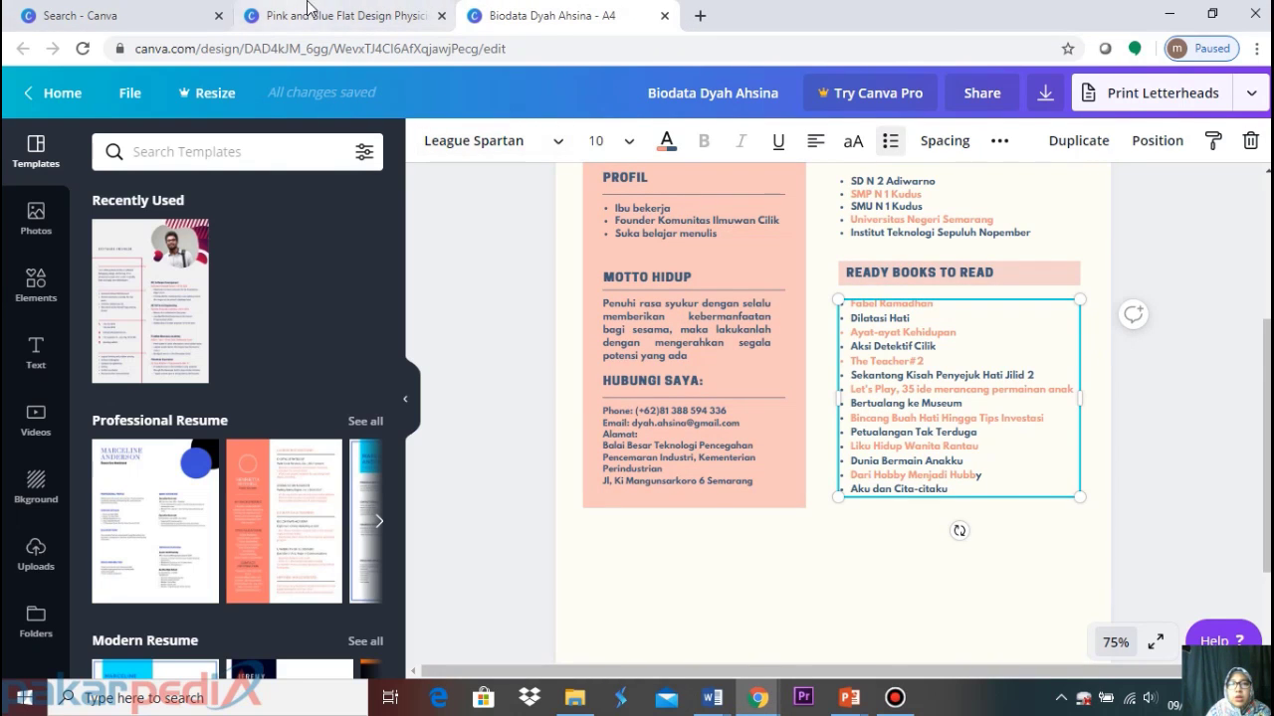
{"action": "left_click", "coordinate": [350, 12]}
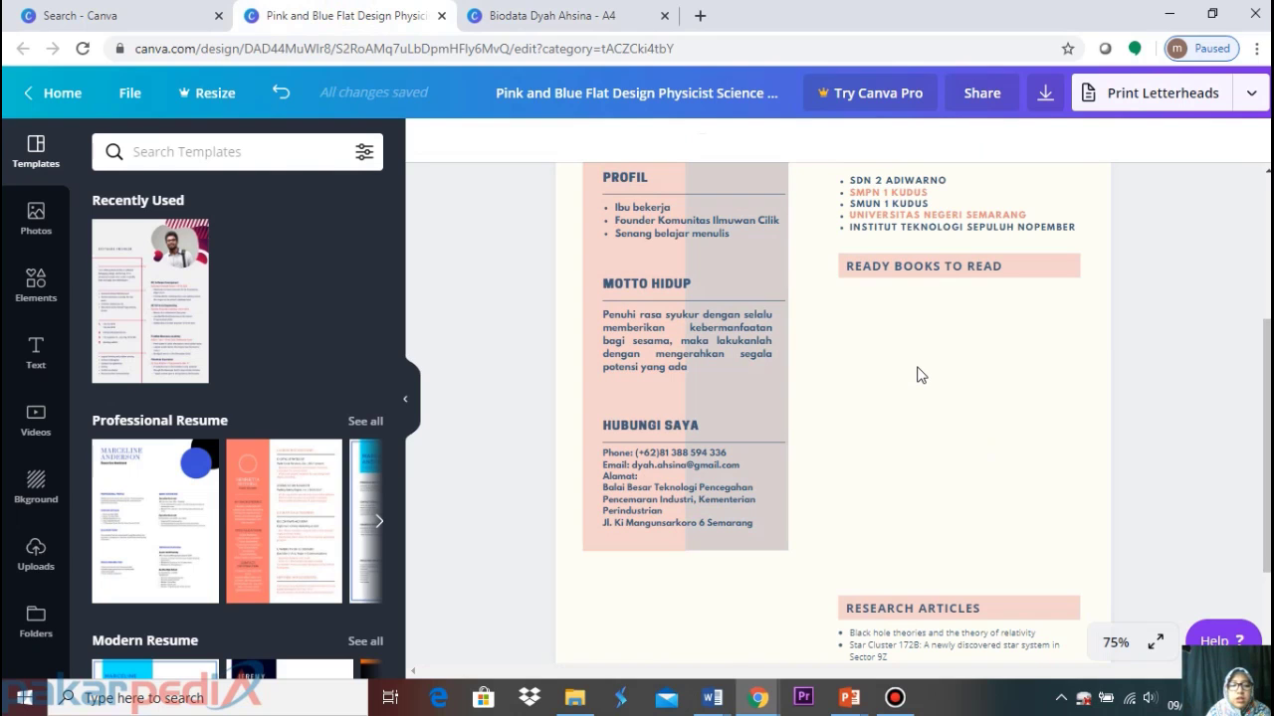
{"action": "type", "text": "Fabel Ramadhan Dilatasi Hati Ayat-ayat Kehidupan Aksi Detektif Cilik The Teacher#2 Sekantong Kisah Penyejuk Hati Jilid 2 Let's Play, 35 ide merancang permainan anak Bertualang ke Museum Bincang Buah Hati Hingga Tips Investasi Petualangan Tak Terduga Liku Hidup Wanita Rantau Dunia Bermain Anakku Dari Hobby Menjadi Hubby Aku dan Cita-citaku"}
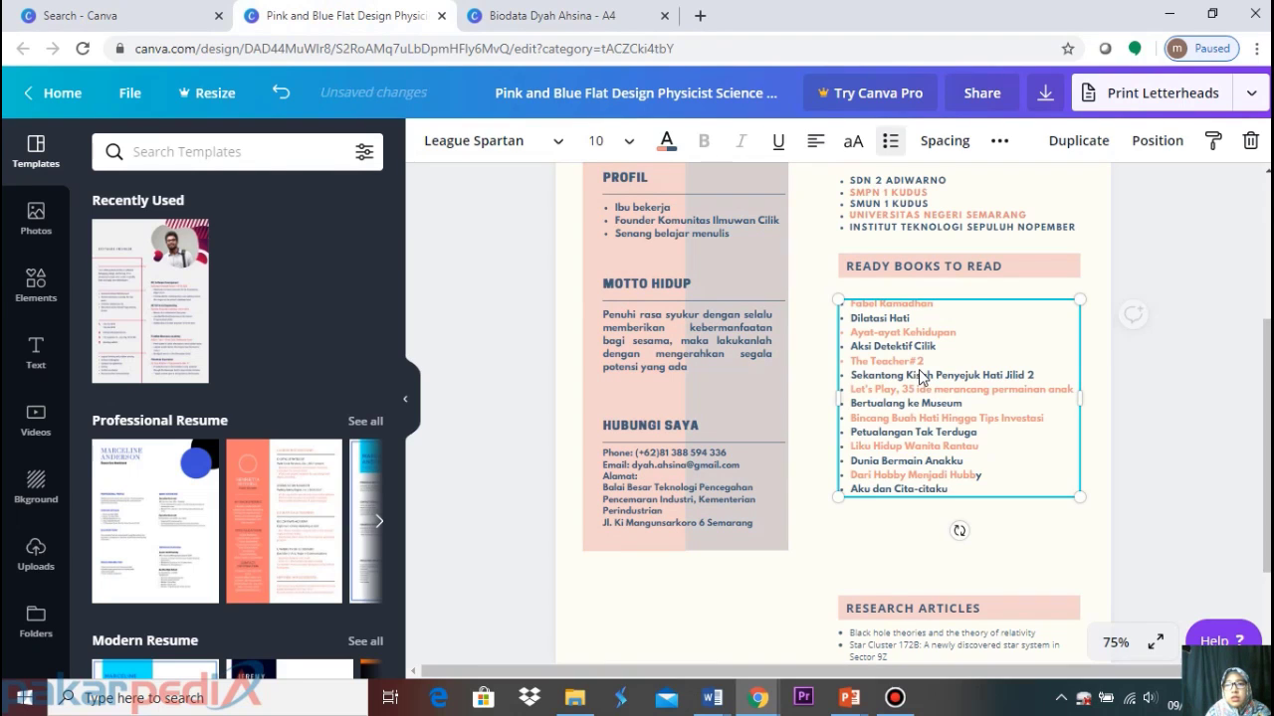
{"action": "left_click", "coordinate": [998, 531]}
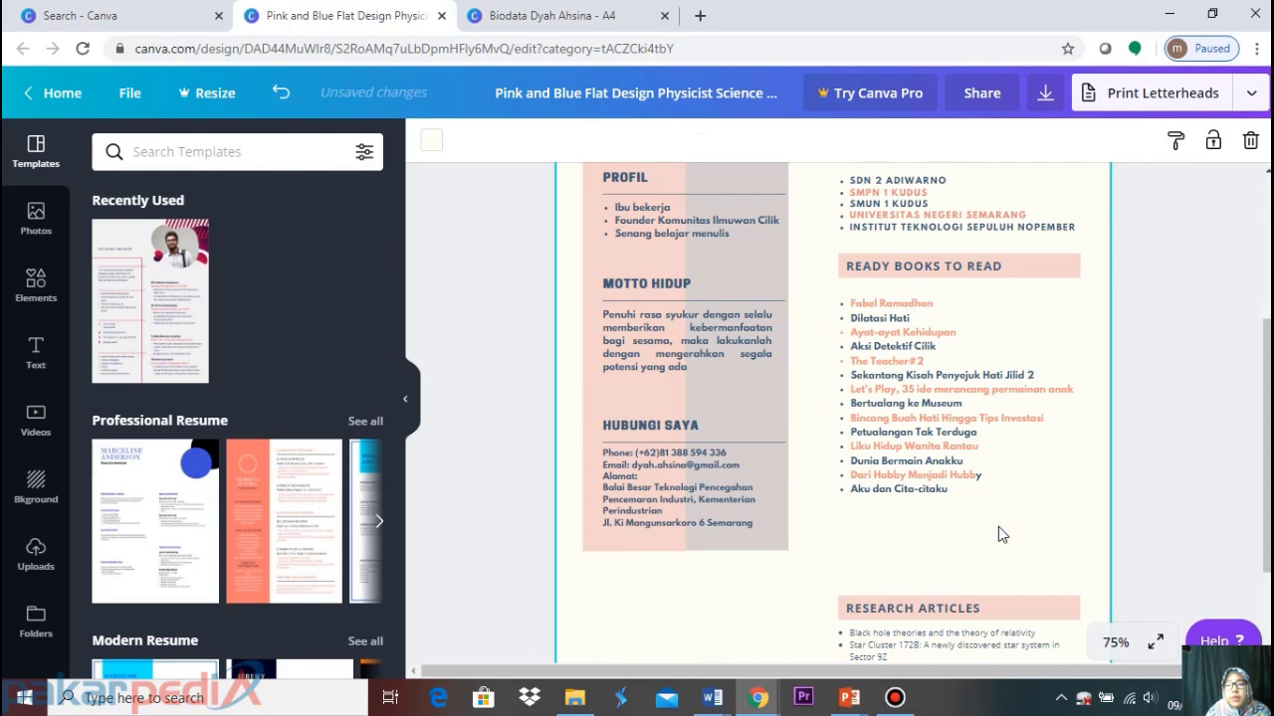
Delete the RESEARCH ARTICLES heading and its three-item article list below the book list
{"action": "scroll", "coordinate": [997, 526], "scroll_direction": "down", "scroll_amount": 3}
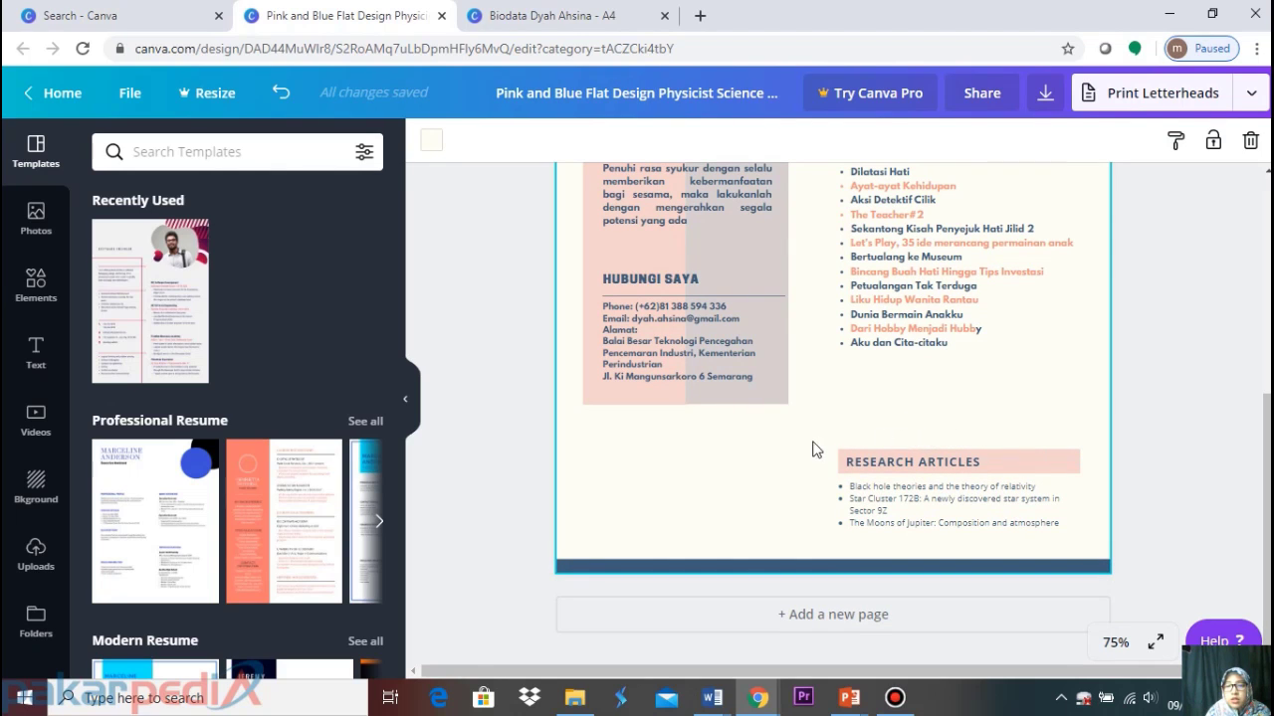
{"action": "left_click_drag", "start_coordinate": [801, 438], "coordinate": [1105, 553]}
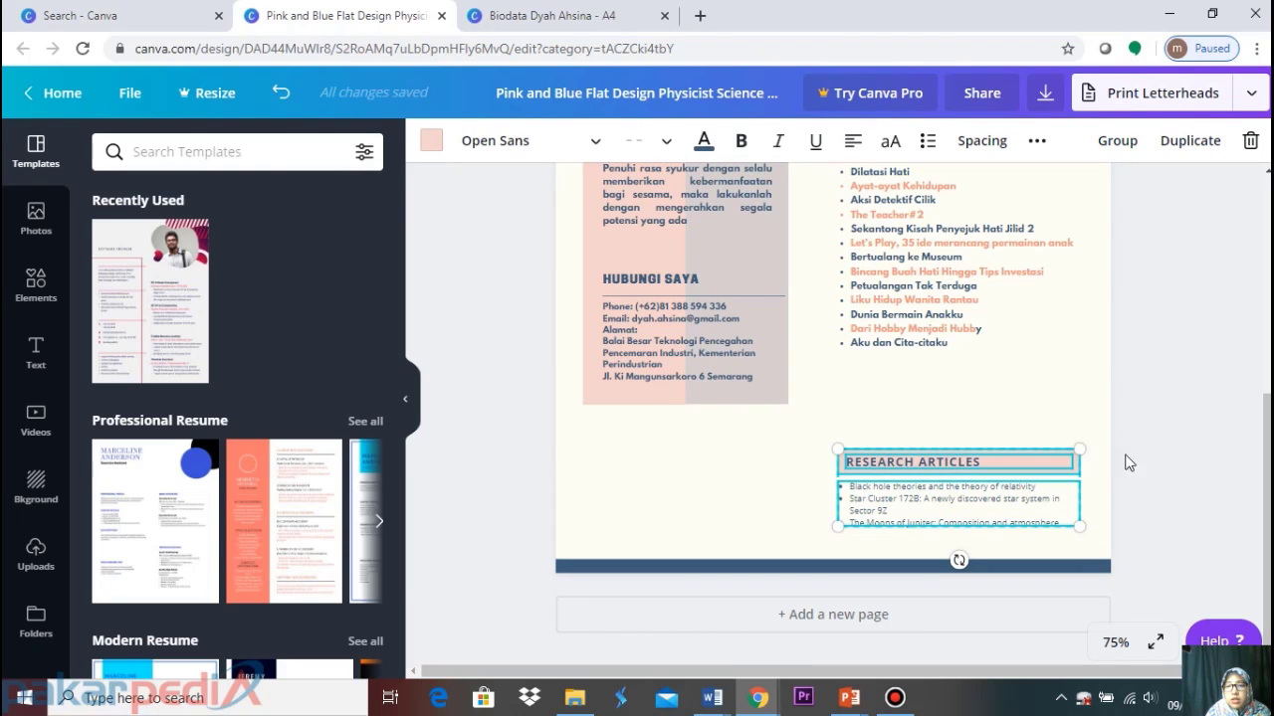
{"action": "left_click", "coordinate": [1205, 395]}
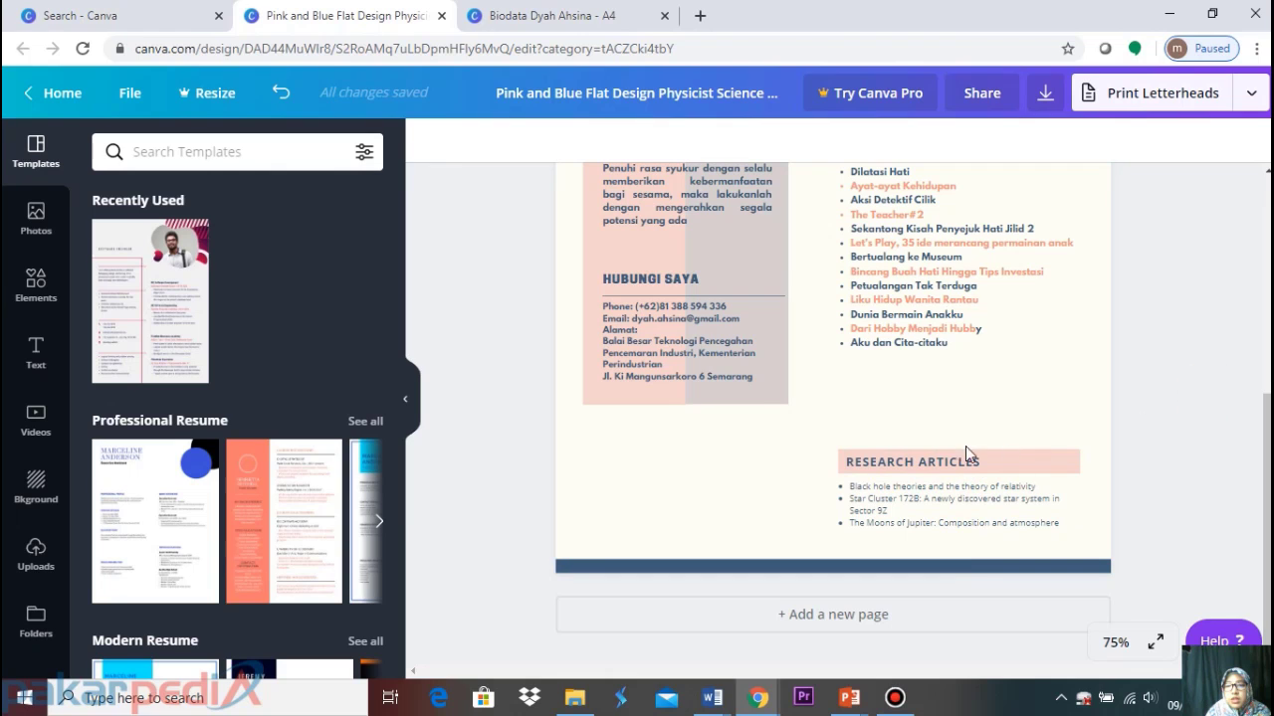
{"action": "left_click_drag", "start_coordinate": [951, 435], "coordinate": [1072, 432]}
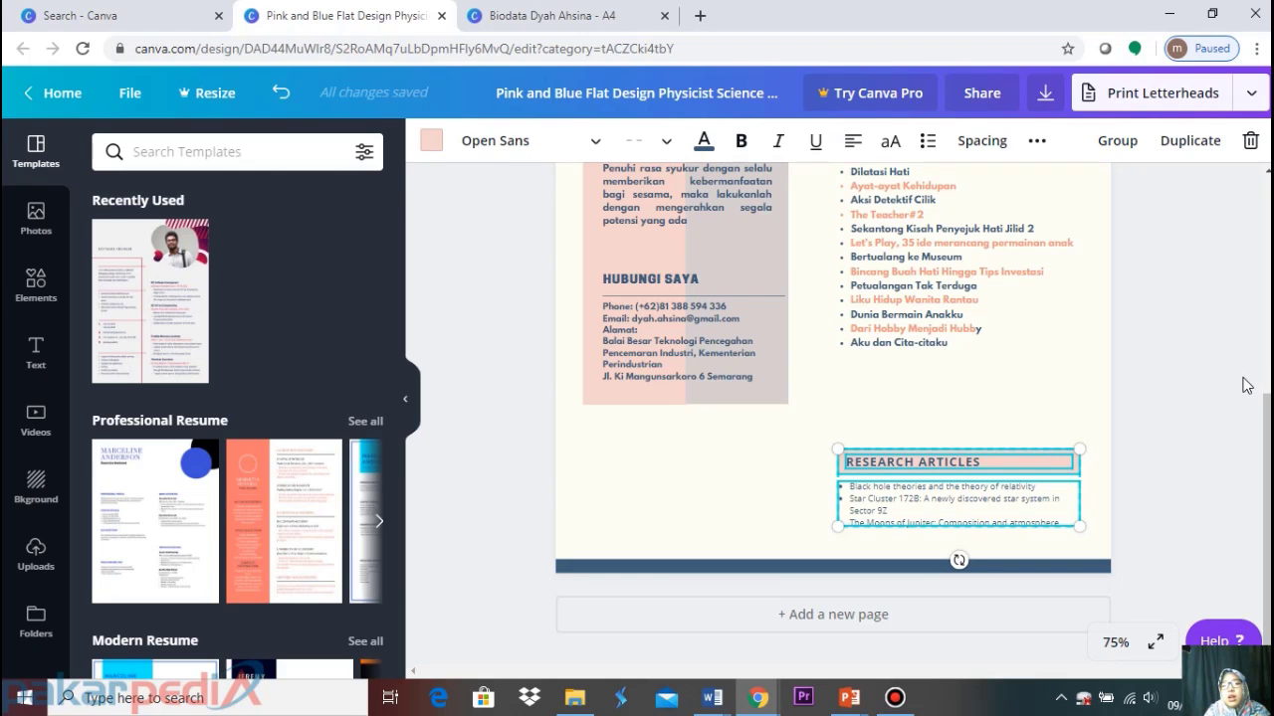
{"action": "key", "text": "Delete"}
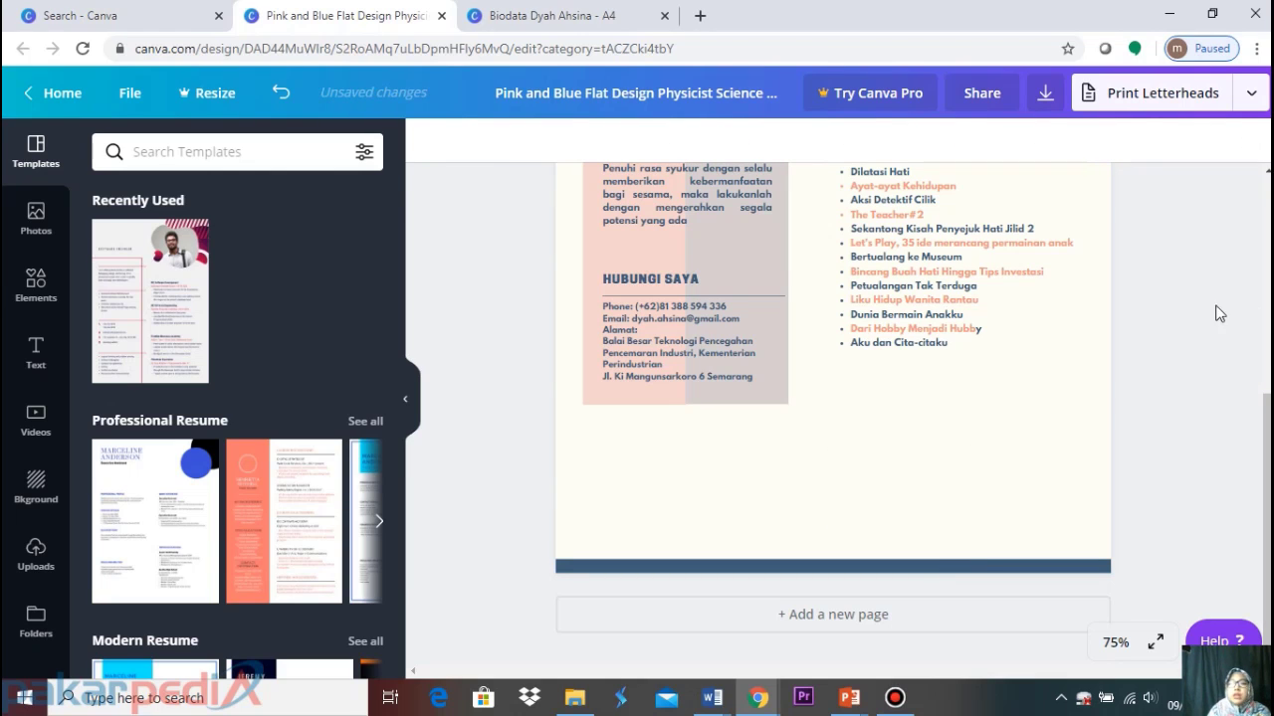
{"action": "scroll", "coordinate": [1186, 339], "scroll_direction": "up", "scroll_amount": 5}
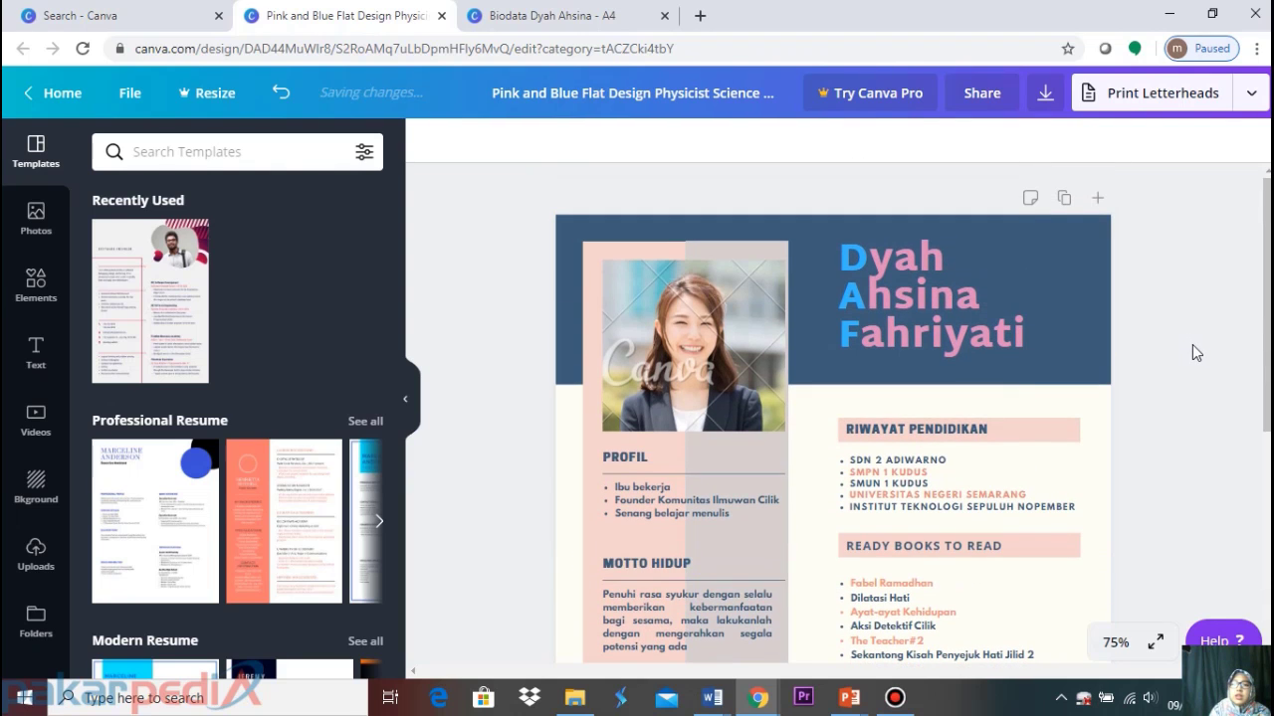
Widen the grey column and MOTTO HIDUP paragraph, and delete the stock portrait from the photo frame
{"action": "left_click", "coordinate": [762, 460]}
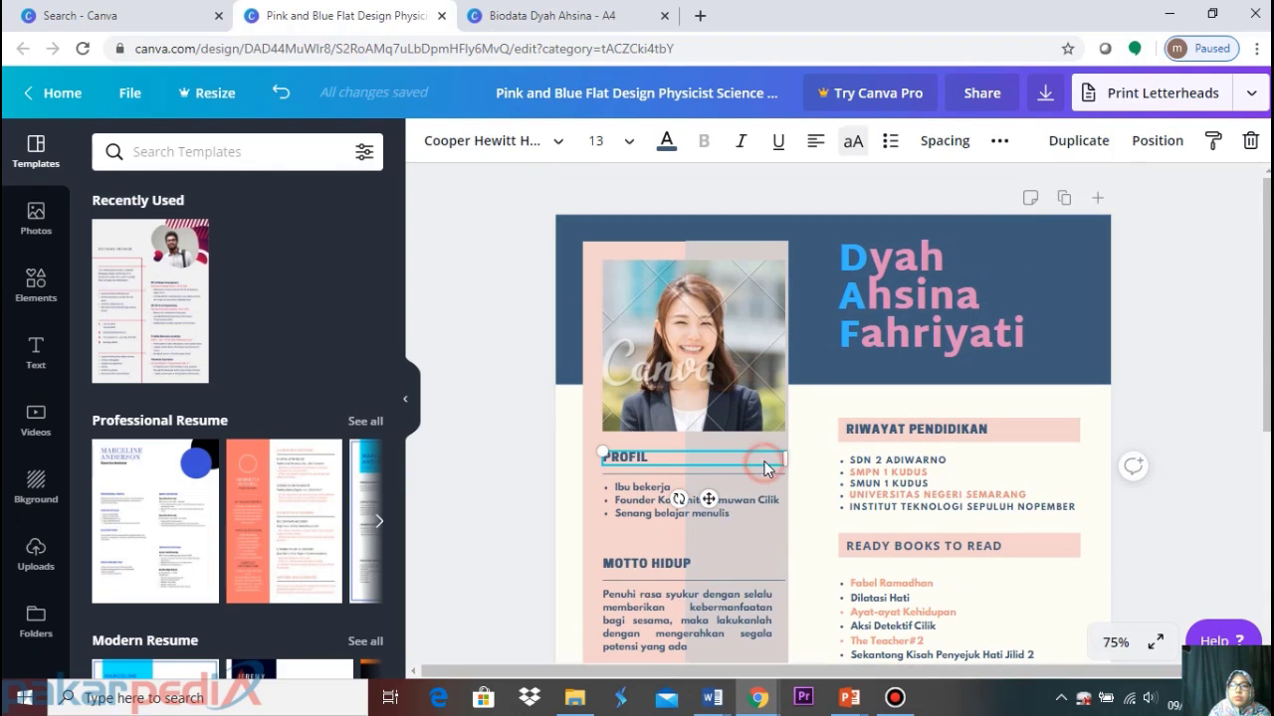
{"action": "left_click", "coordinate": [773, 538]}
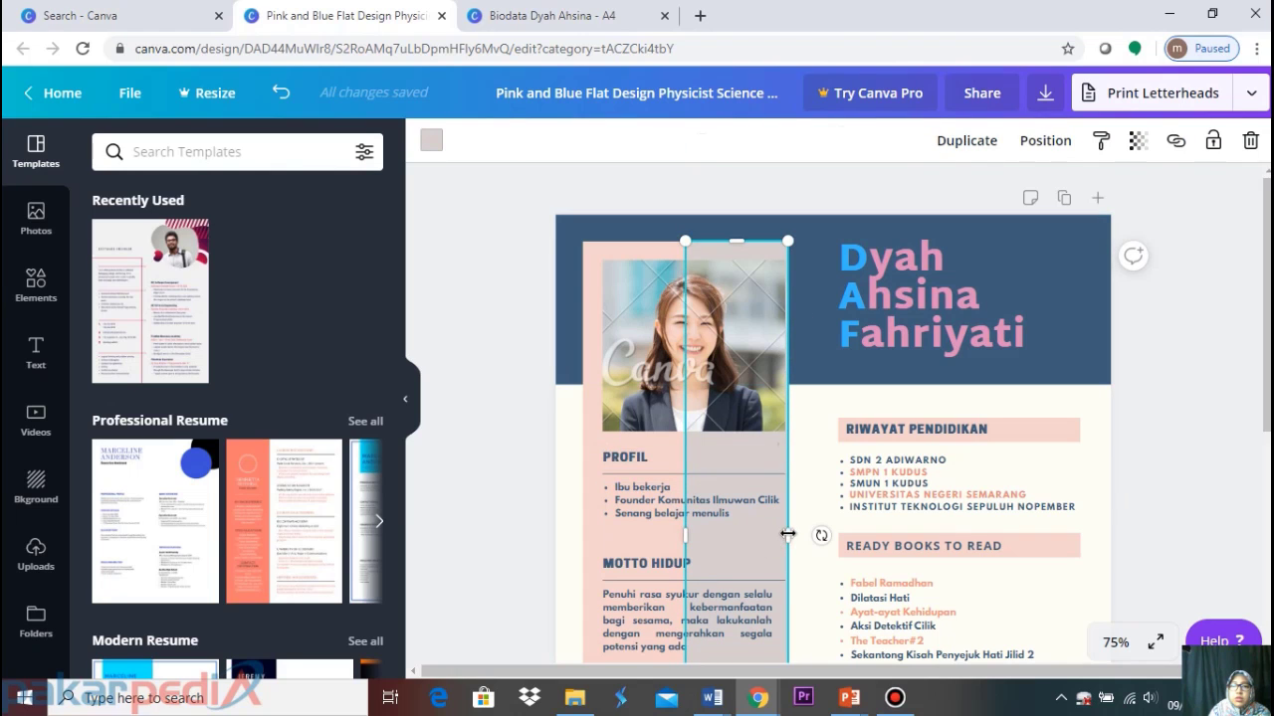
{"action": "left_click_drag", "start_coordinate": [787, 534], "coordinate": [802, 531]}
{"action": "left_click", "coordinate": [754, 634]}
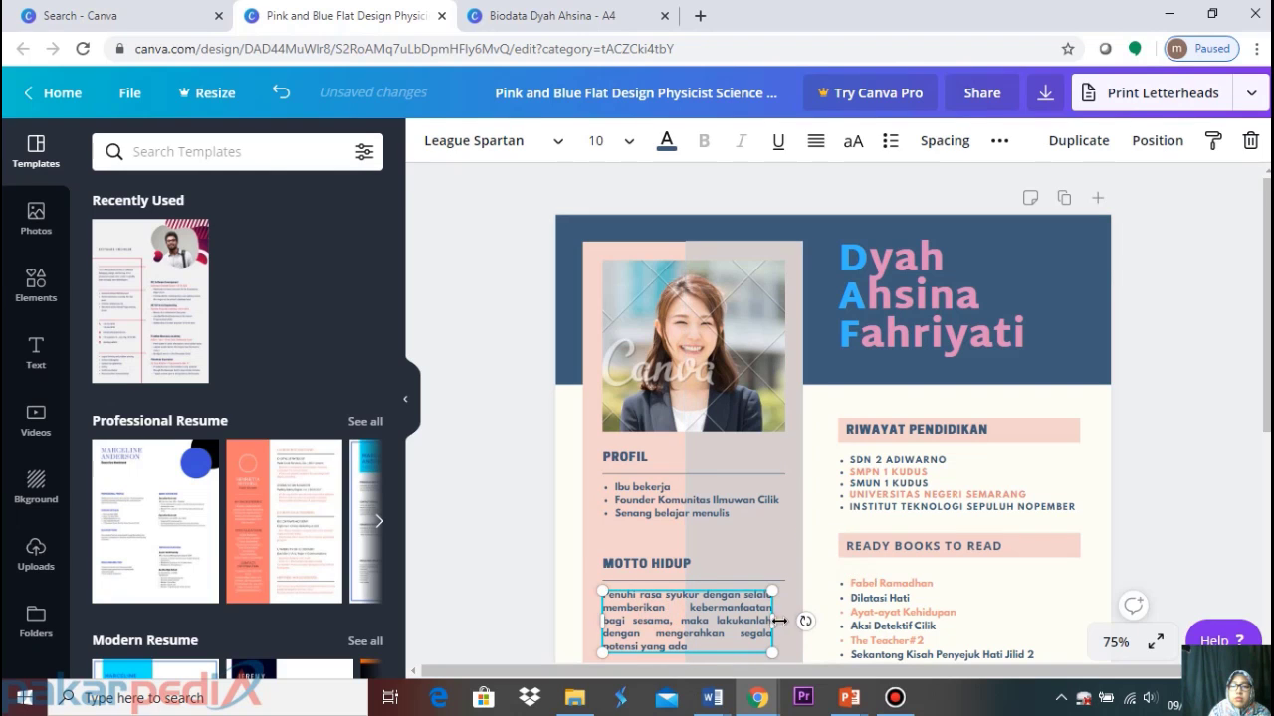
{"action": "left_click_drag", "start_coordinate": [773, 621], "coordinate": [786, 619]}
{"action": "left_click", "coordinate": [741, 289]}
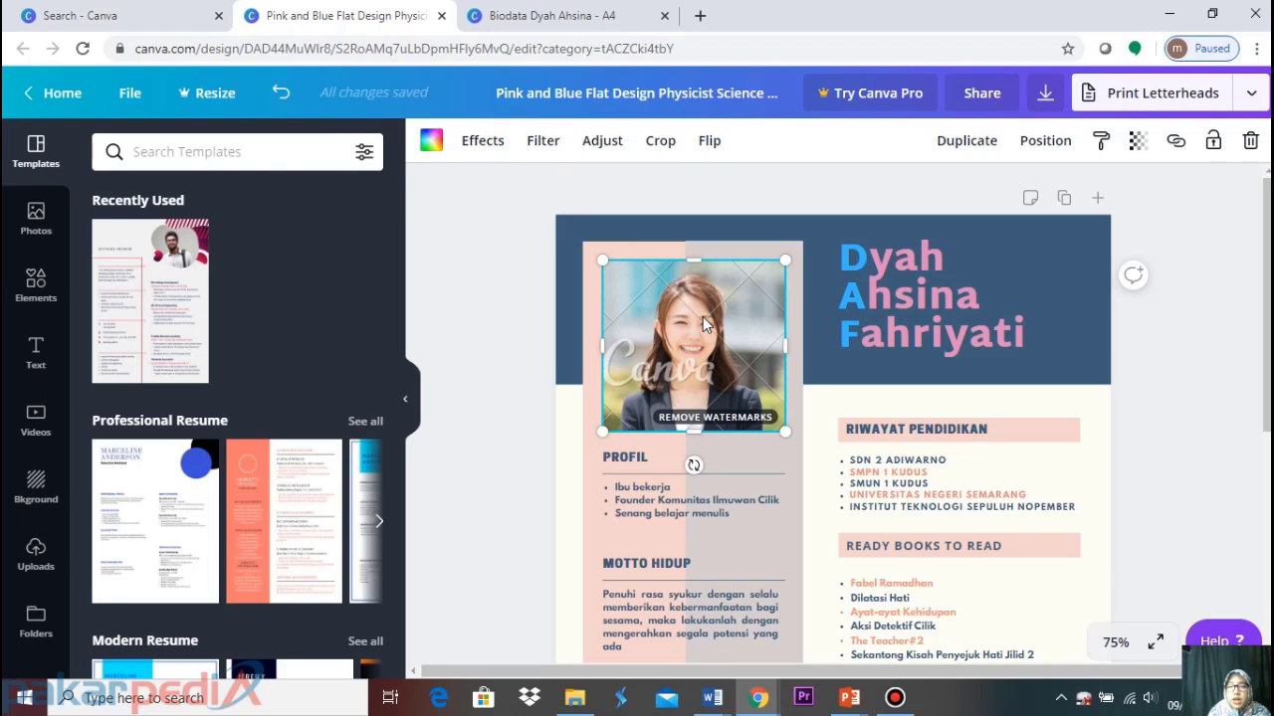
{"action": "key", "text": "Delete"}
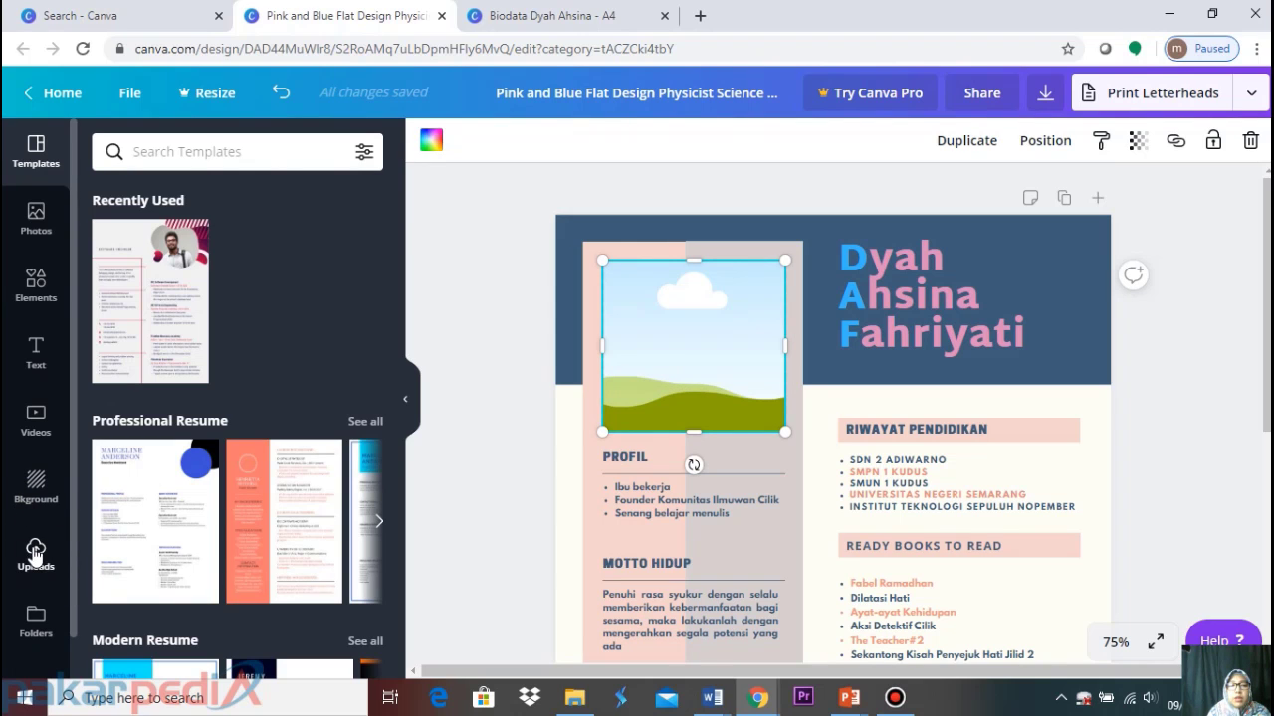
Upload the outdoor portrait photo from the PAKARPEDIA-canva folder to the Uploads library
{"action": "left_click", "coordinate": [34, 553]}
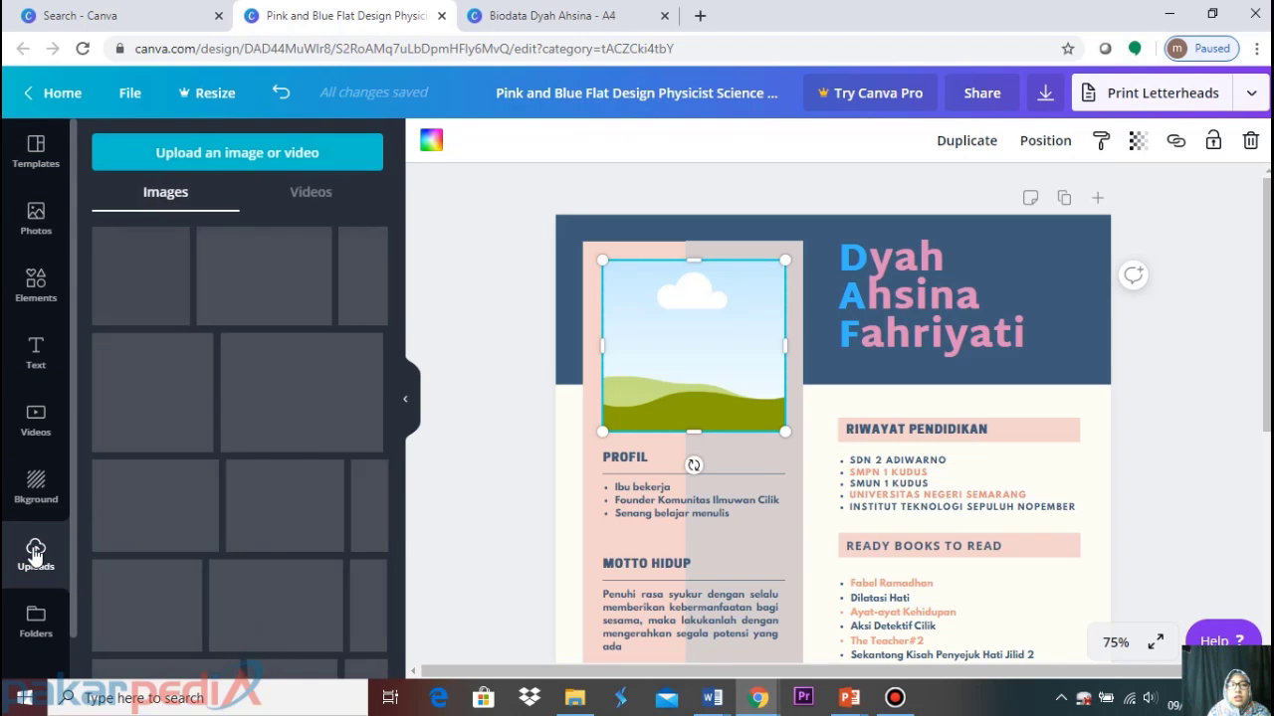
{"action": "left_click", "coordinate": [244, 157]}
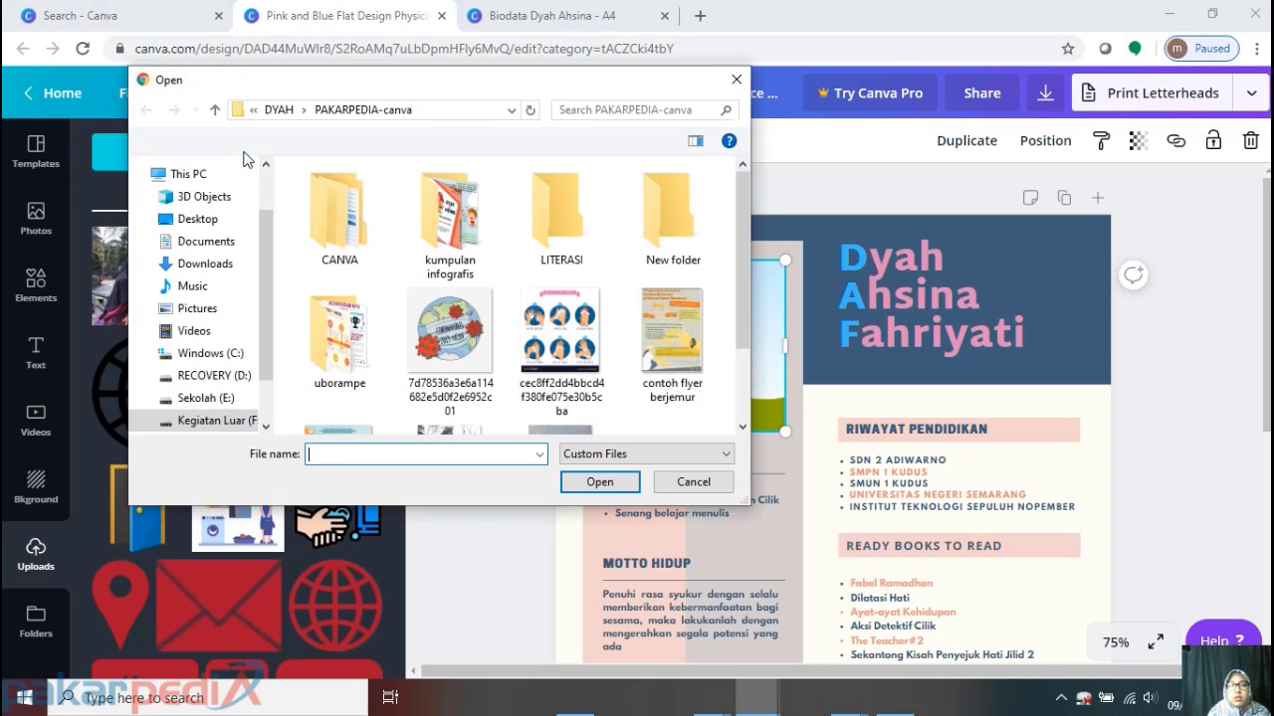
{"action": "scroll", "coordinate": [561, 255], "scroll_direction": "down", "scroll_amount": 1}
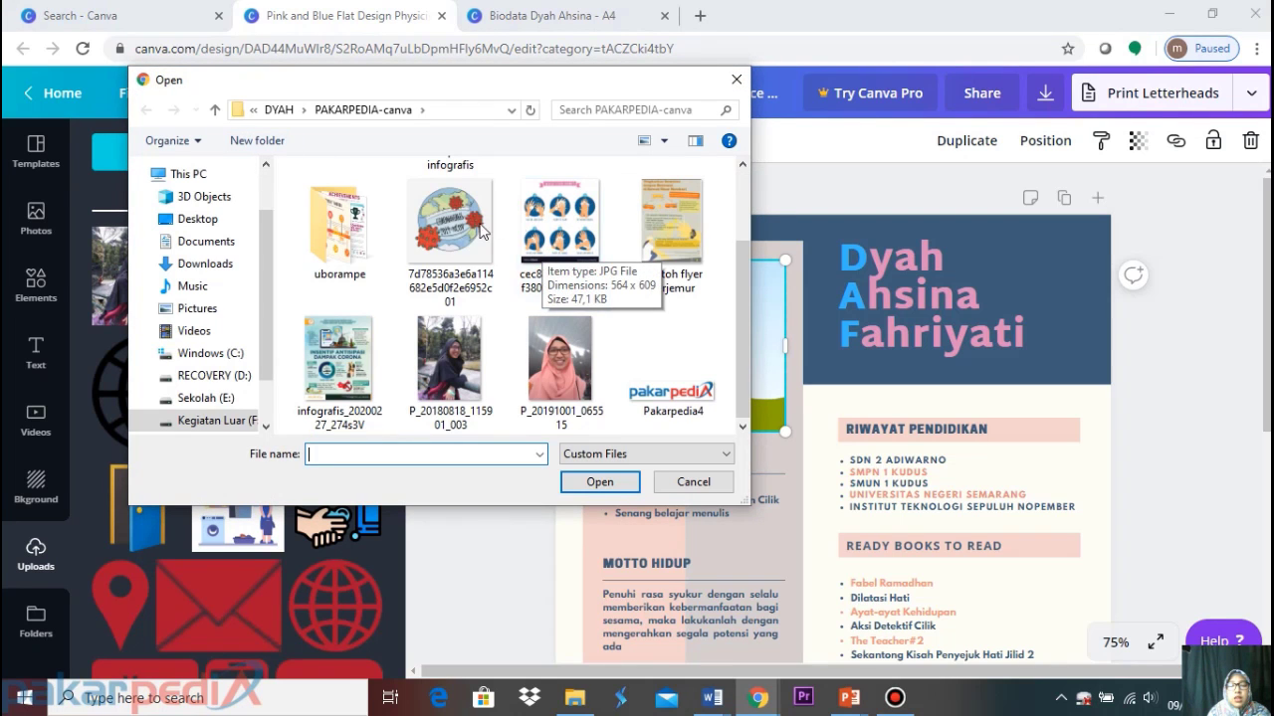
{"action": "left_click", "coordinate": [456, 378]}
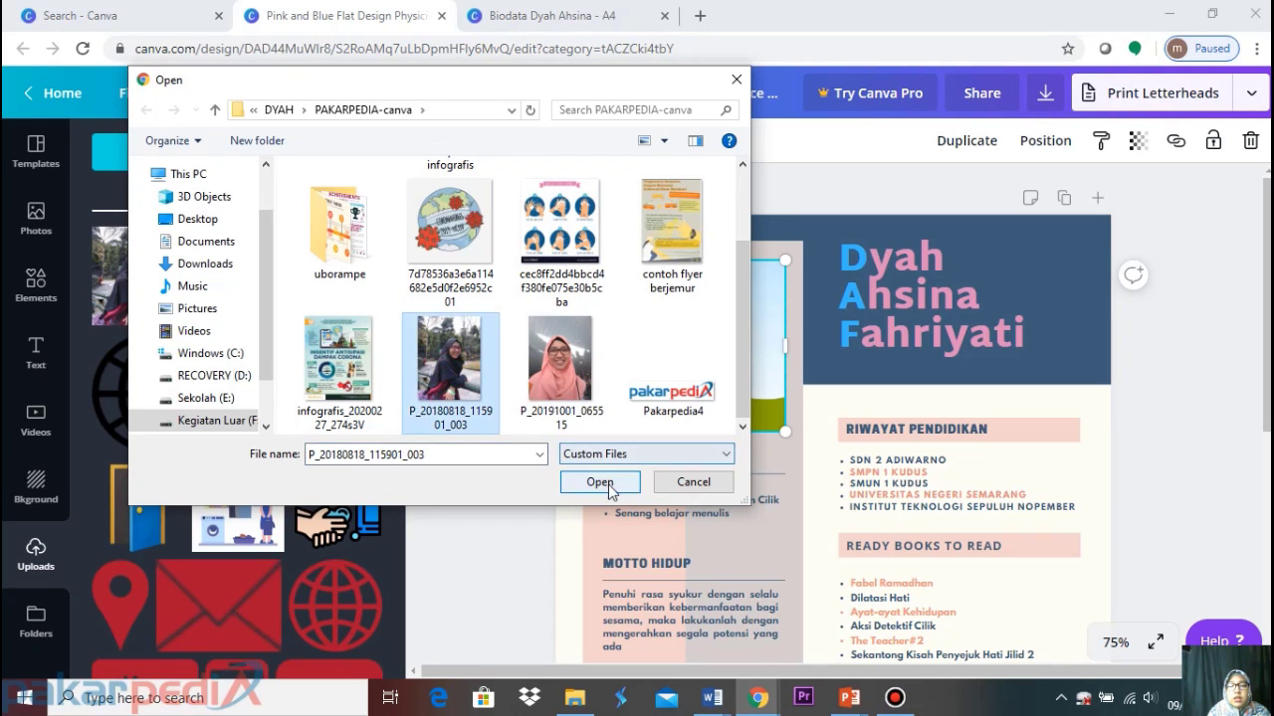
{"action": "double_click", "coordinate": [454, 366]}
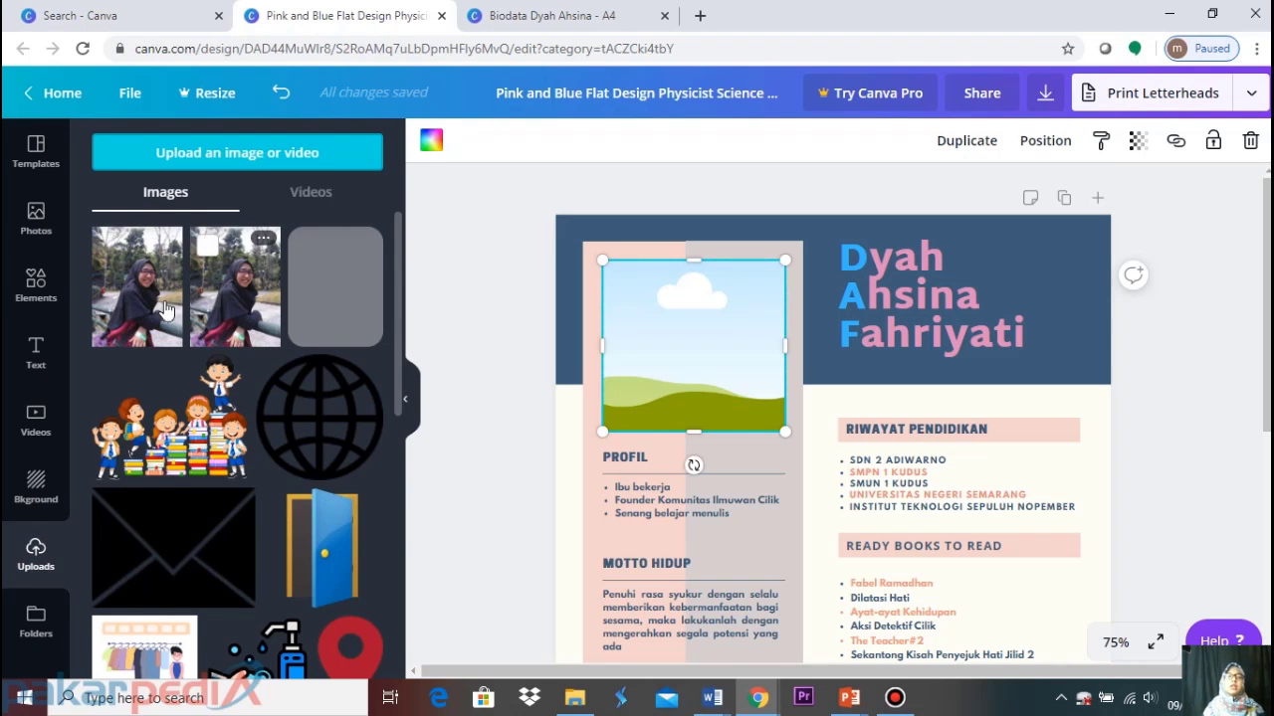
Move the duplicate portrait photo in Uploads to the trash
{"action": "scroll", "coordinate": [165, 328], "scroll_direction": "down", "scroll_amount": 2}
{"action": "scroll", "coordinate": [259, 348], "scroll_direction": "down", "scroll_amount": 5}
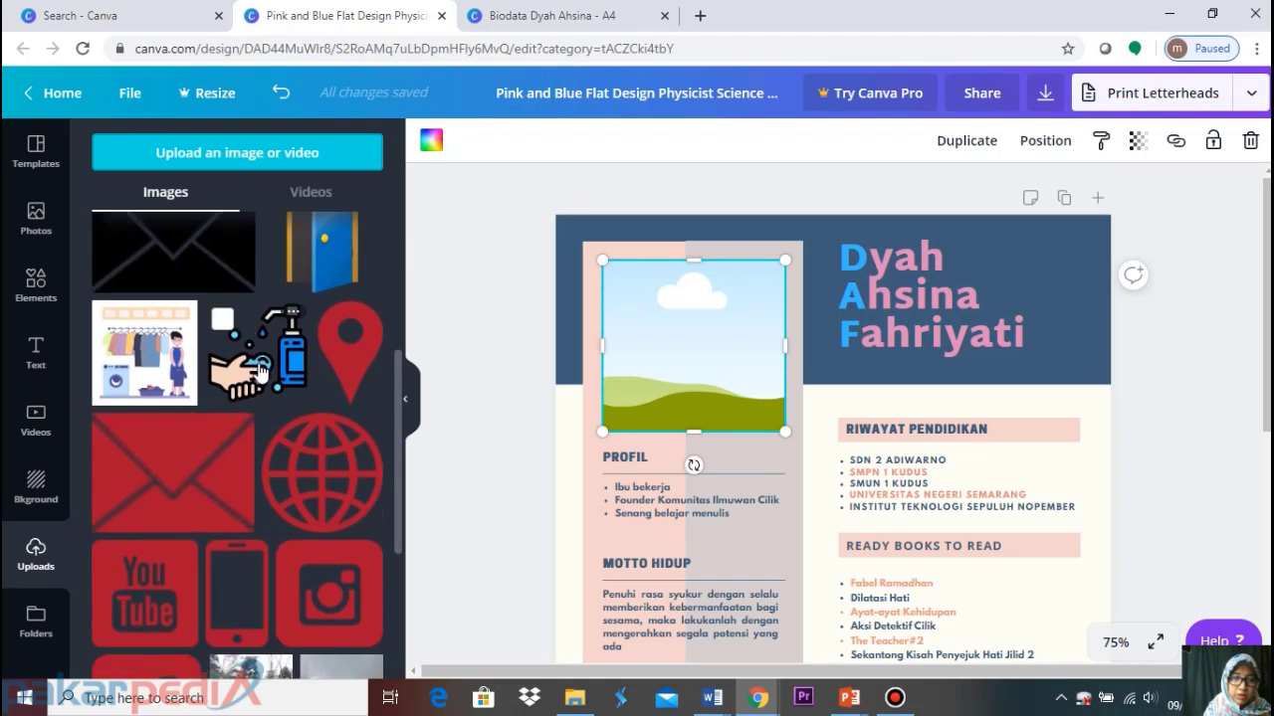
{"action": "scroll", "coordinate": [289, 338], "scroll_direction": "up", "scroll_amount": 7}
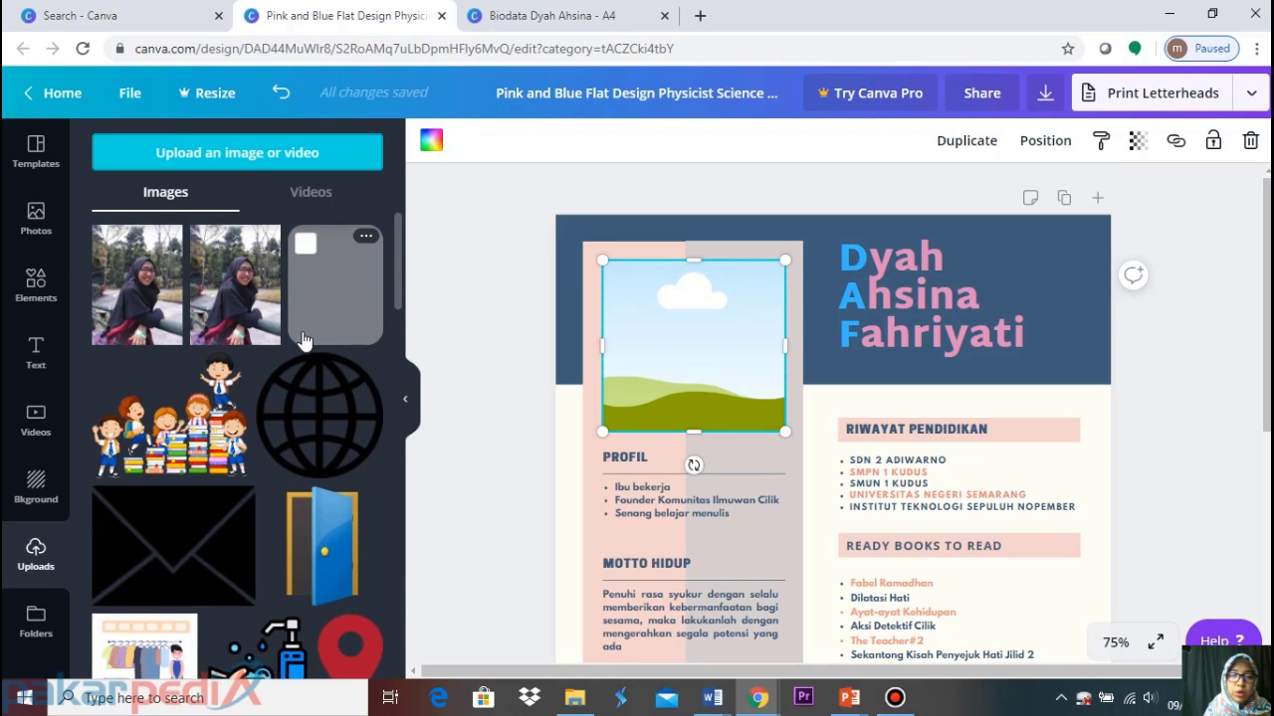
{"action": "scroll", "coordinate": [304, 336], "scroll_direction": "down", "scroll_amount": 5}
{"action": "scroll", "coordinate": [304, 336], "scroll_direction": "up", "scroll_amount": 5}
{"action": "mouse_move", "coordinate": [307, 340]}
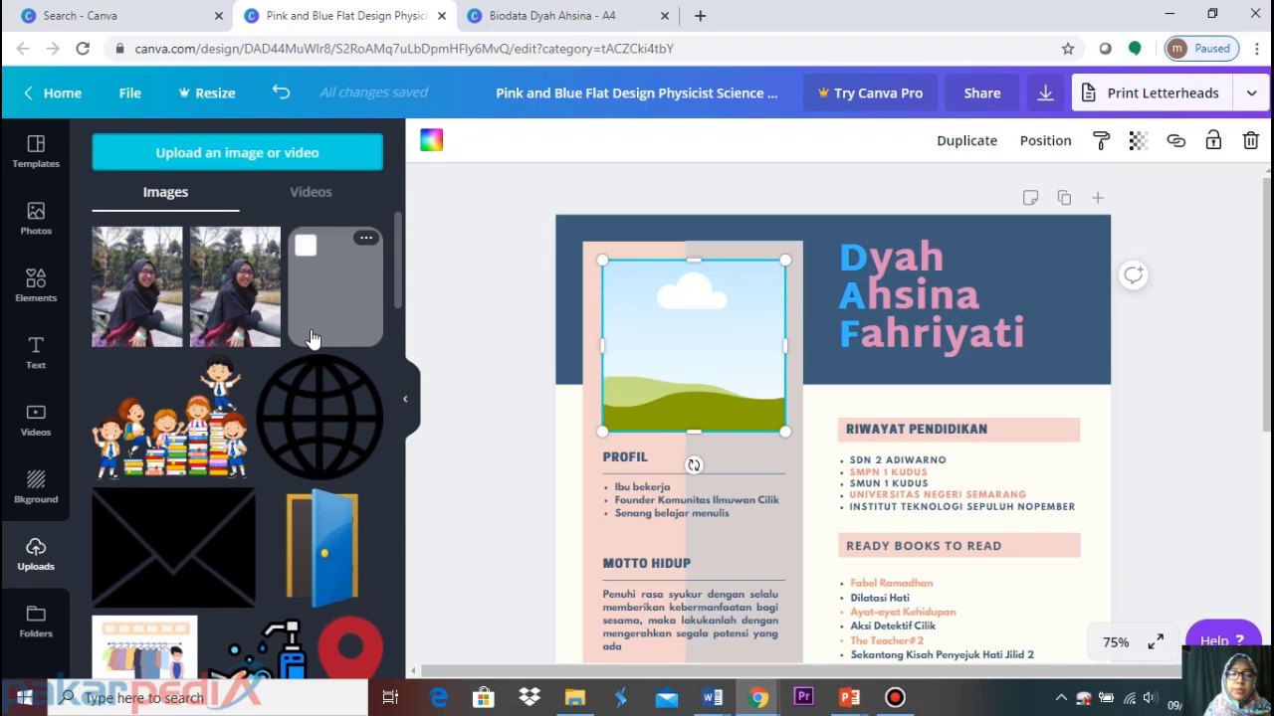
{"action": "scroll", "coordinate": [311, 338], "scroll_direction": "down", "scroll_amount": 4}
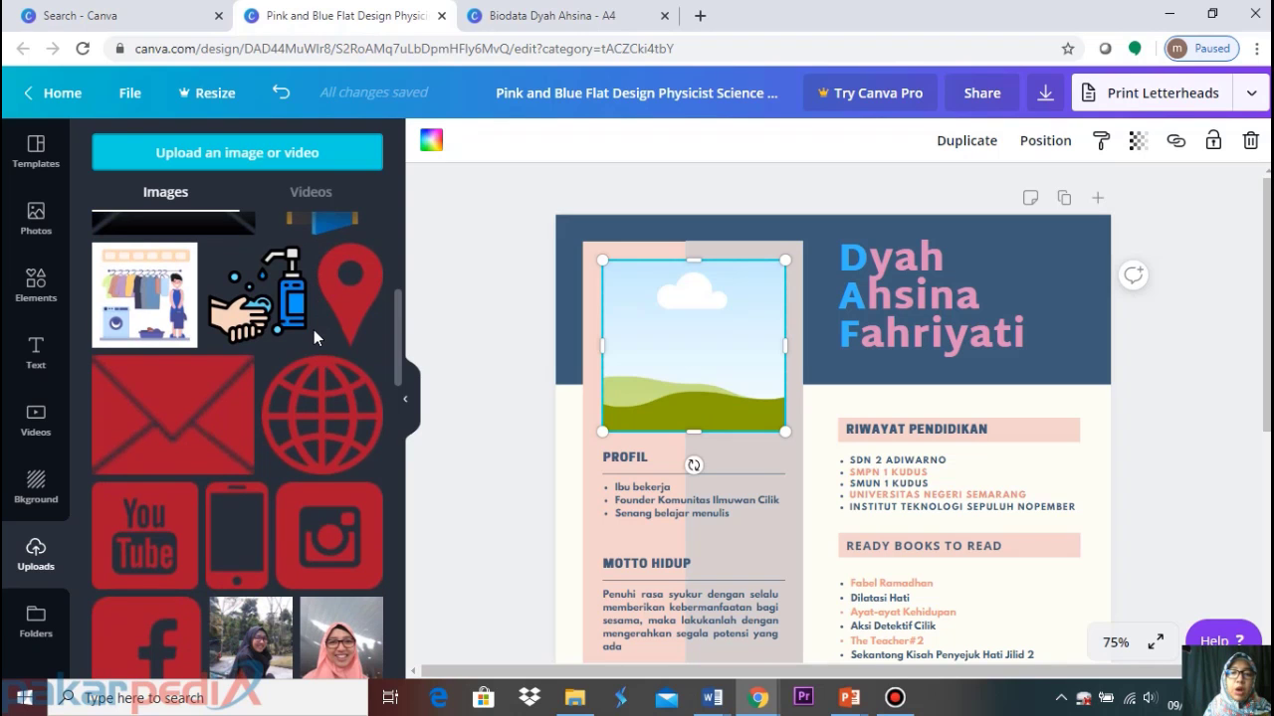
{"action": "scroll", "coordinate": [314, 338], "scroll_direction": "down", "scroll_amount": 15}
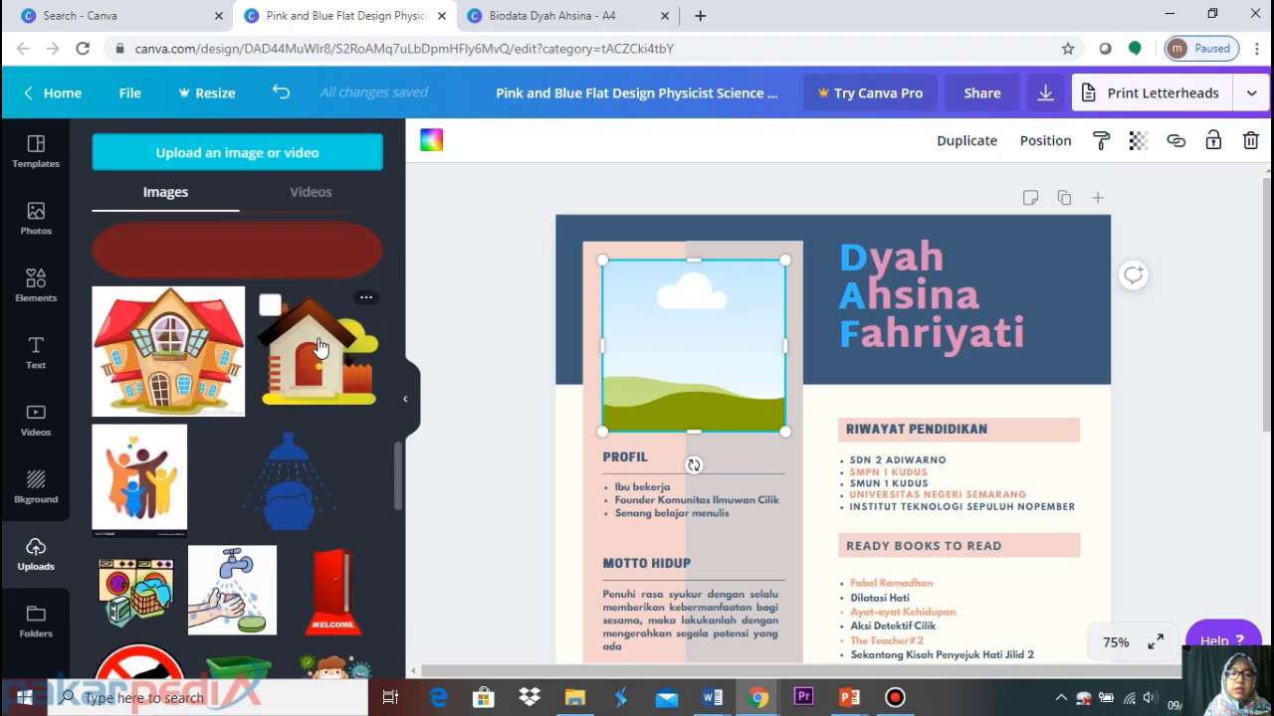
{"action": "scroll", "coordinate": [319, 345], "scroll_direction": "up", "scroll_amount": 15}
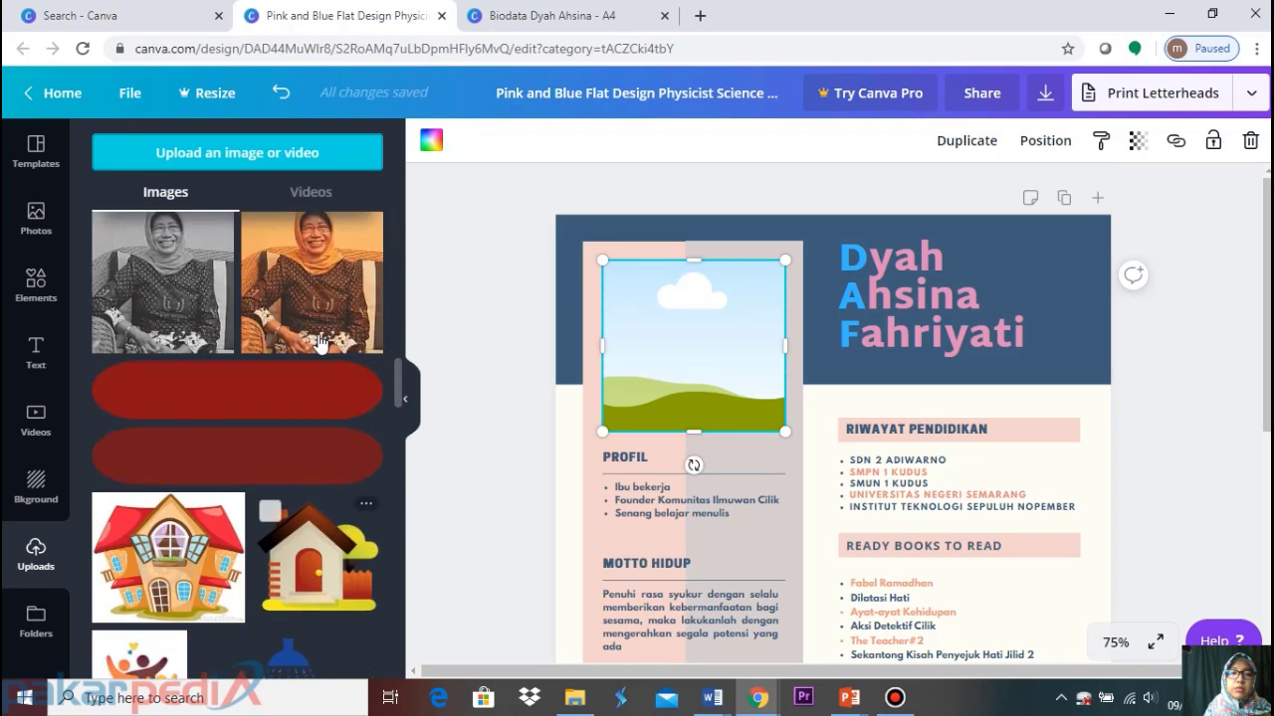
{"action": "scroll", "coordinate": [321, 343], "scroll_direction": "up", "scroll_amount": 10}
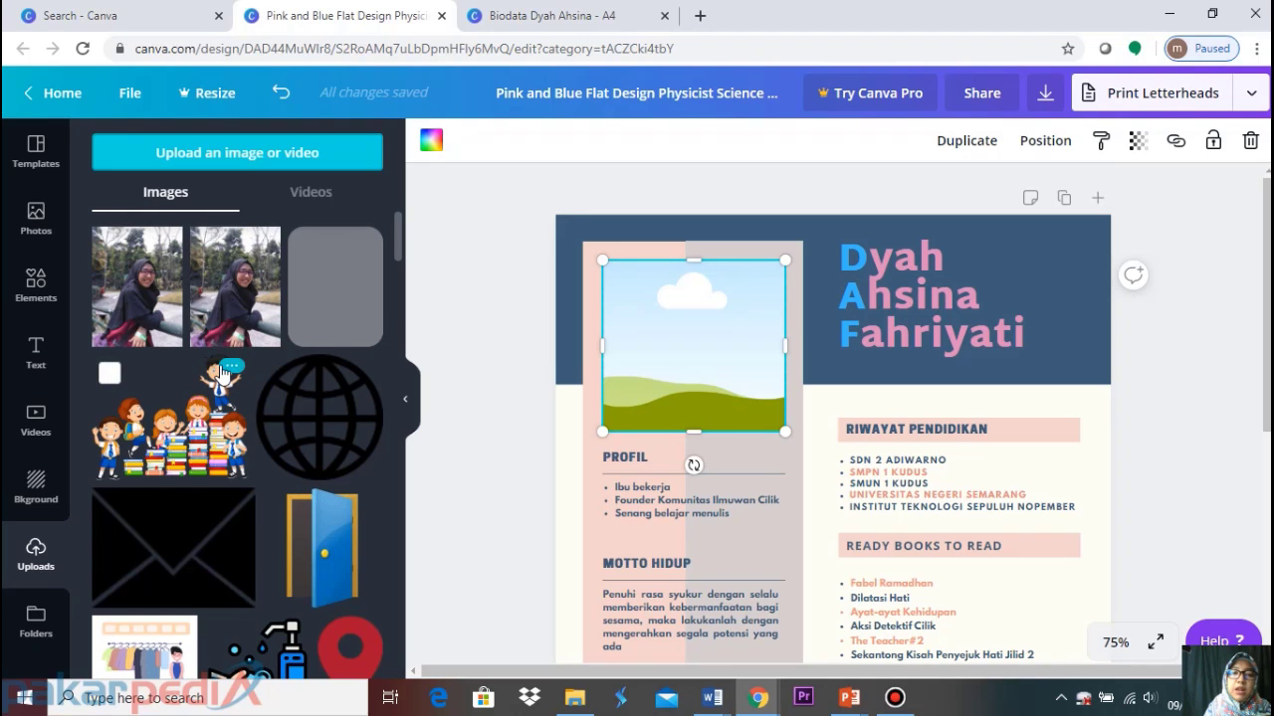
{"action": "left_click", "coordinate": [263, 245]}
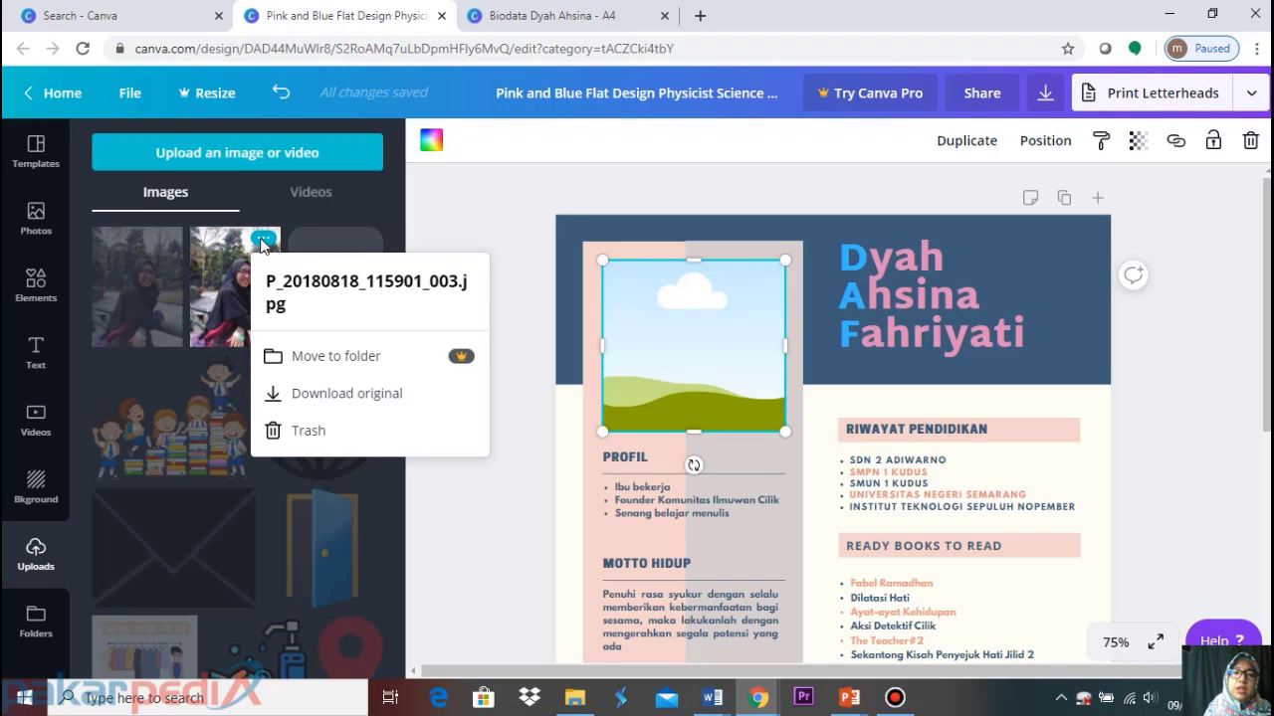
{"action": "left_click", "coordinate": [316, 428]}
Trash the small grey portrait image from the Uploads library as well
{"action": "scroll", "coordinate": [315, 410], "scroll_direction": "down", "scroll_amount": 10}
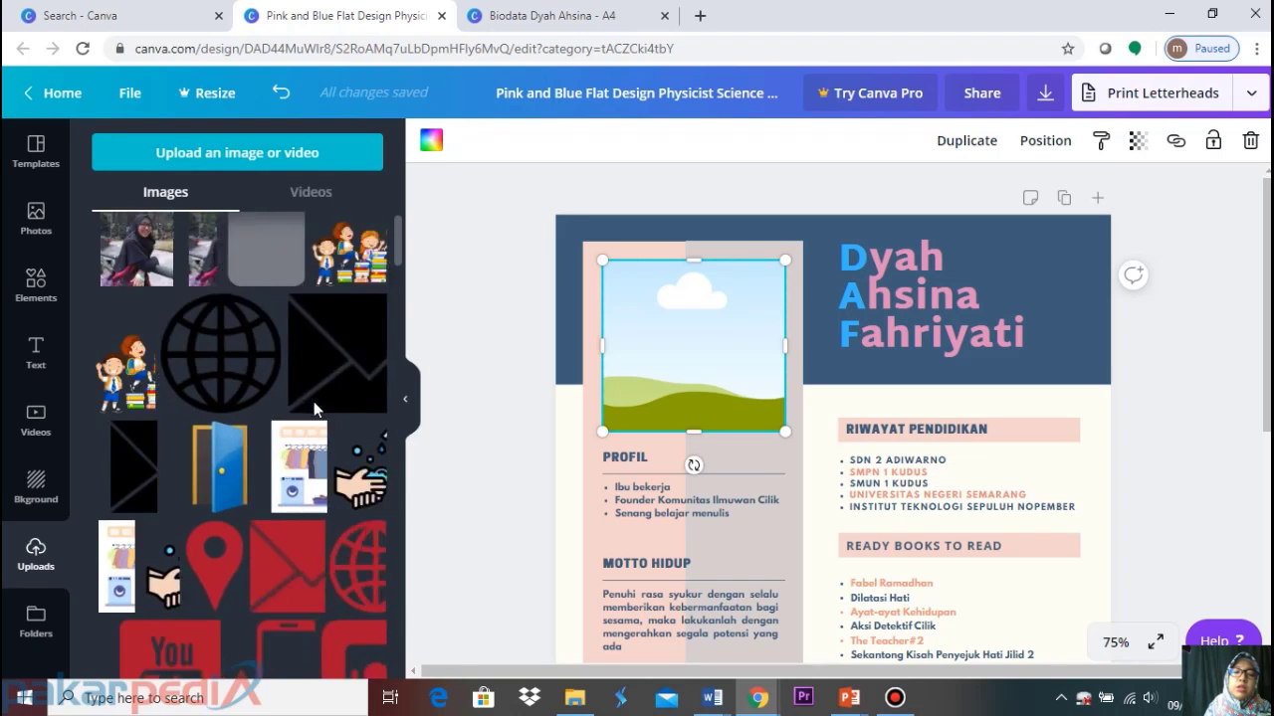
{"action": "scroll", "coordinate": [314, 410], "scroll_direction": "down", "scroll_amount": 4}
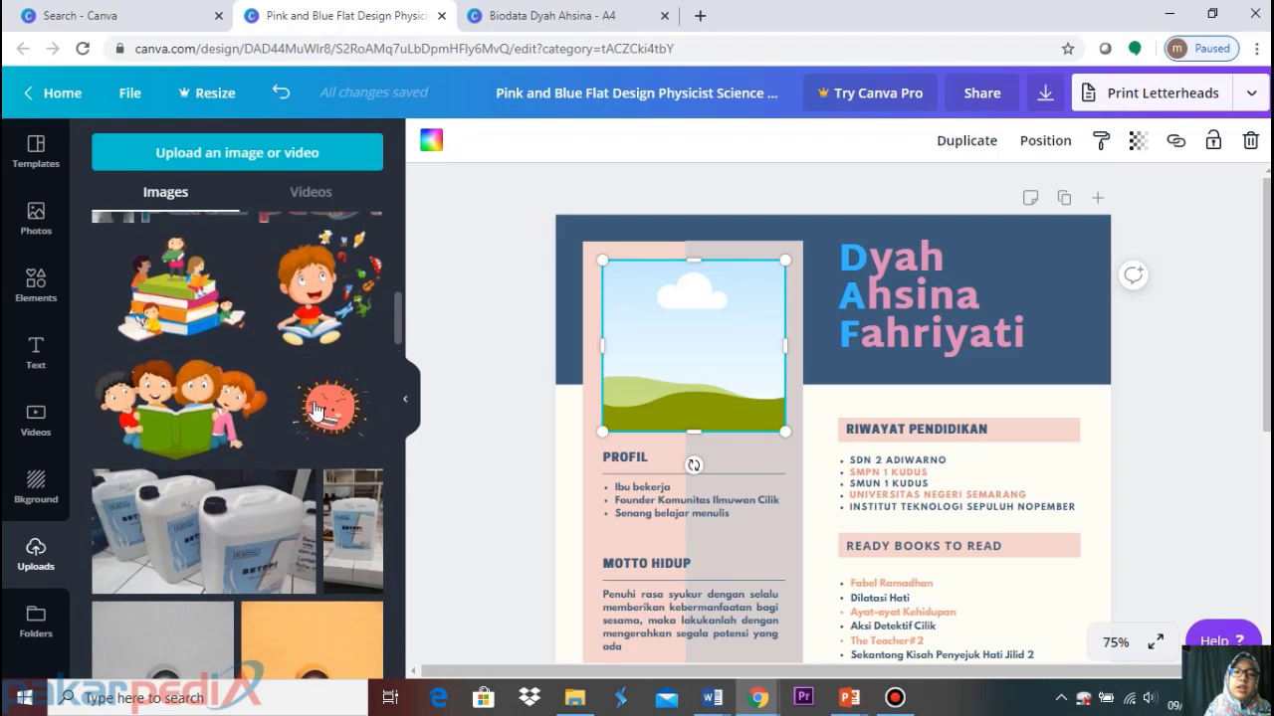
{"action": "scroll", "coordinate": [316, 408], "scroll_direction": "up", "scroll_amount": 3}
{"action": "scroll", "coordinate": [317, 406], "scroll_direction": "down", "scroll_amount": 2}
{"action": "scroll", "coordinate": [314, 406], "scroll_direction": "up", "scroll_amount": 3}
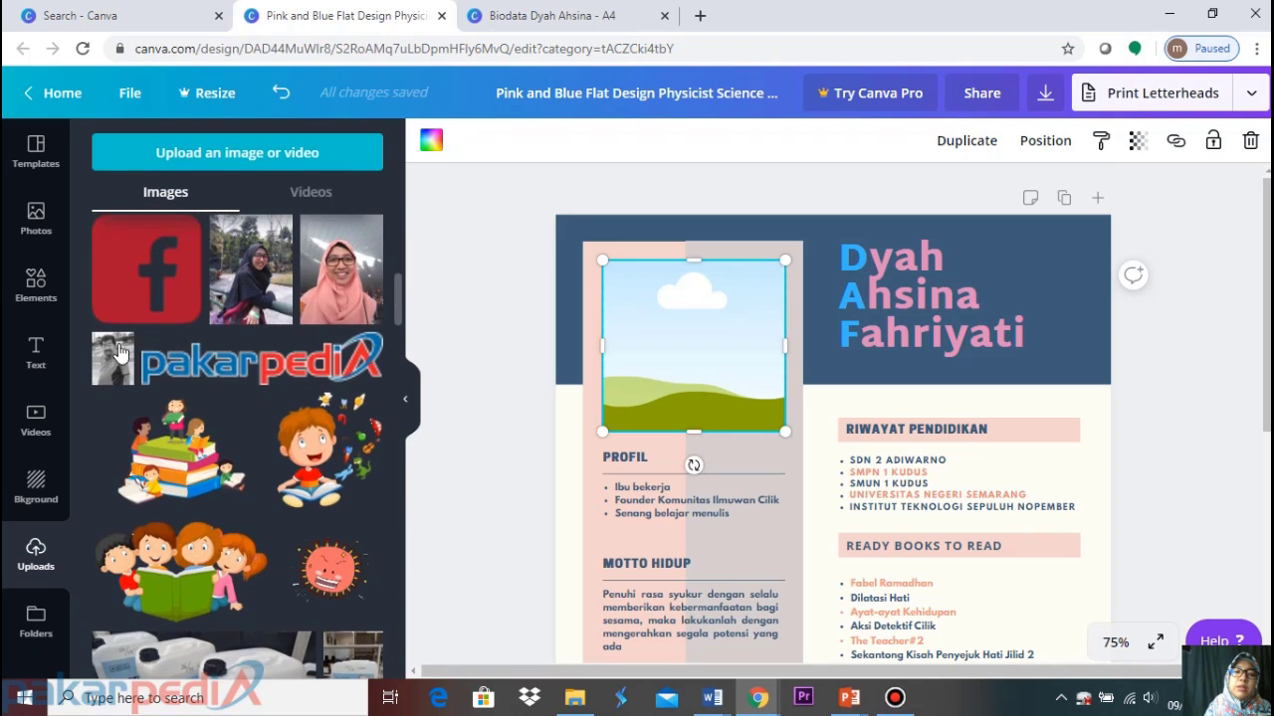
{"action": "left_click", "coordinate": [116, 343]}
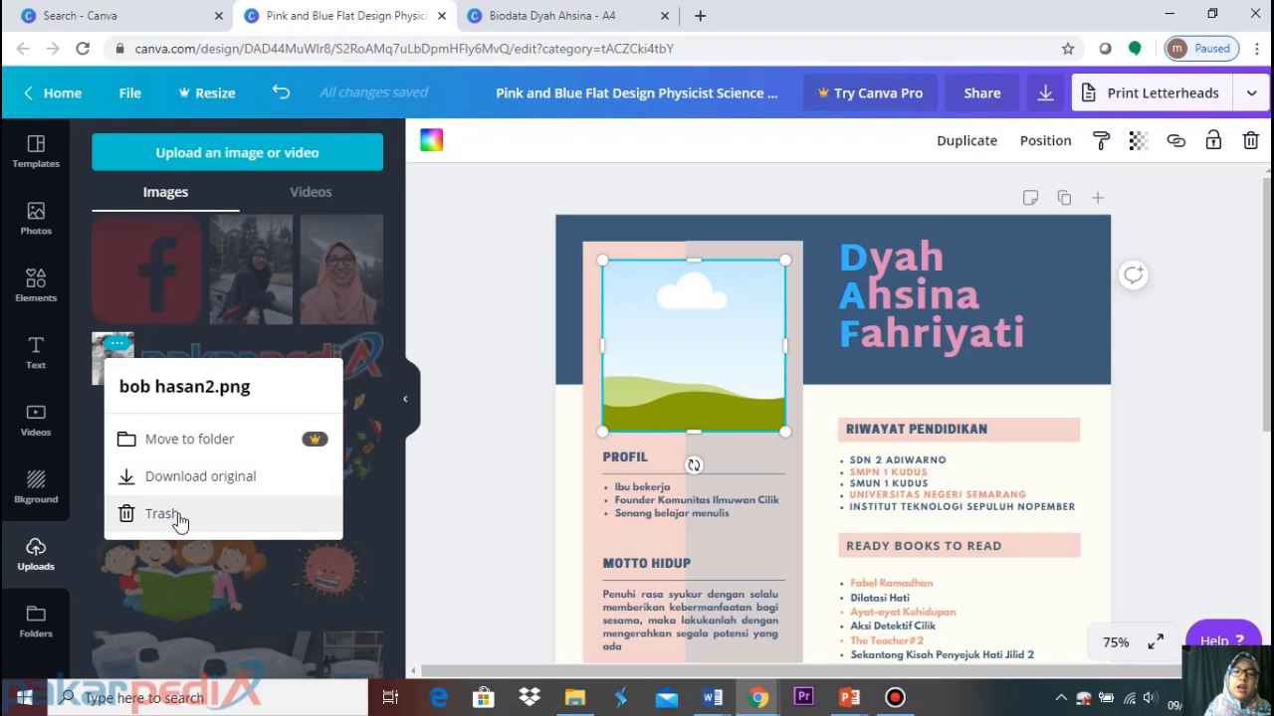
{"action": "left_click", "coordinate": [177, 516]}
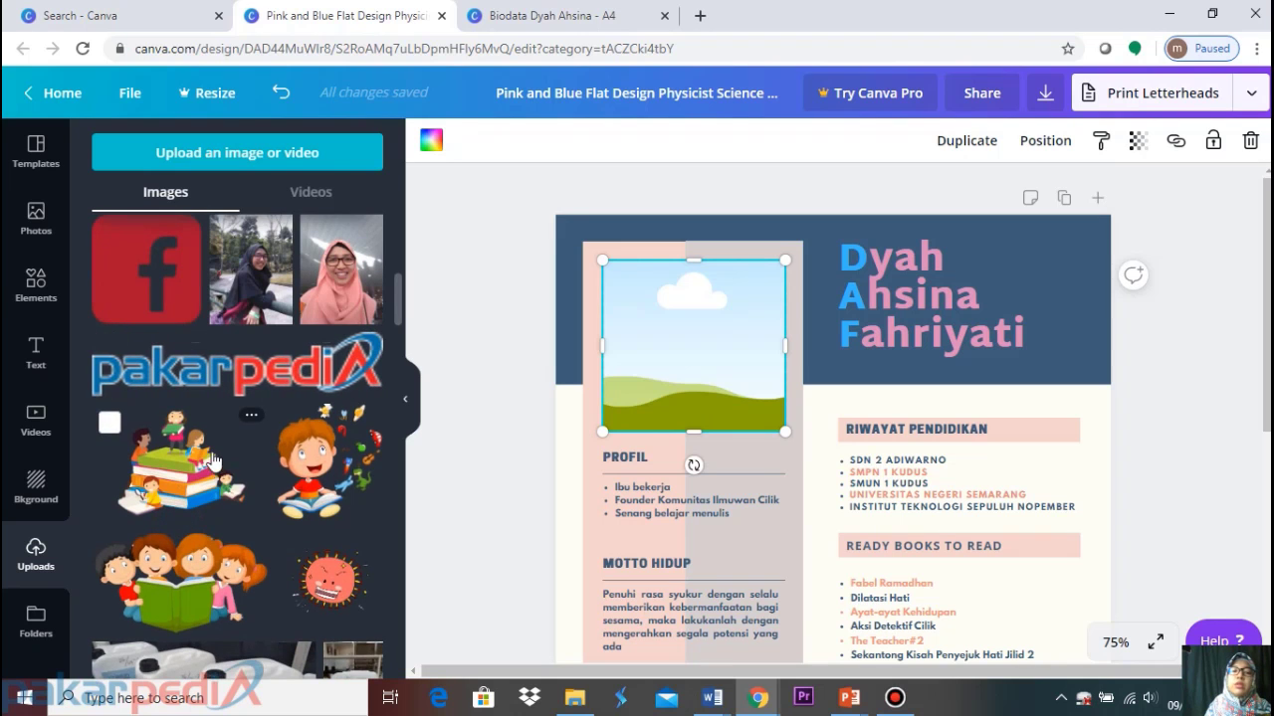
{"action": "scroll", "coordinate": [209, 448], "scroll_direction": "down", "scroll_amount": 5}
{"action": "scroll", "coordinate": [205, 441], "scroll_direction": "up", "scroll_amount": 2}
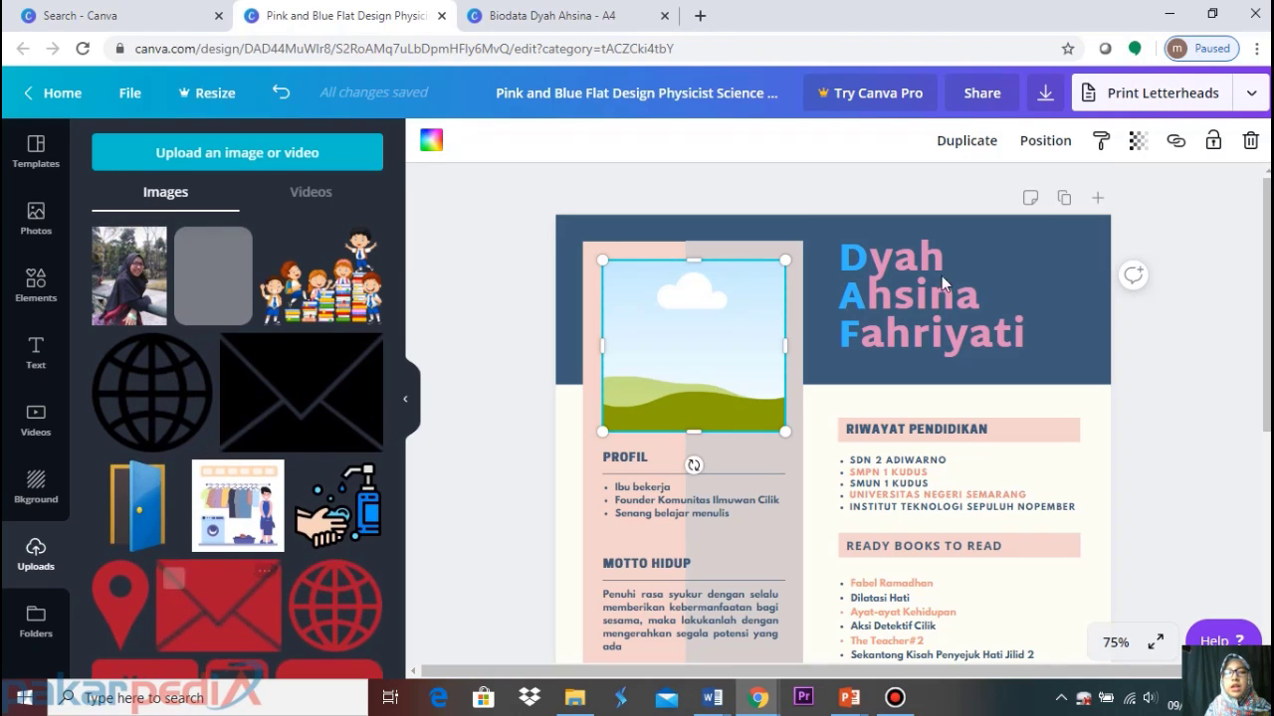
Drop the uploaded outdoor portrait into the picture frame above PROFIL so it fills the frame
{"action": "mouse_move", "coordinate": [152, 270]}
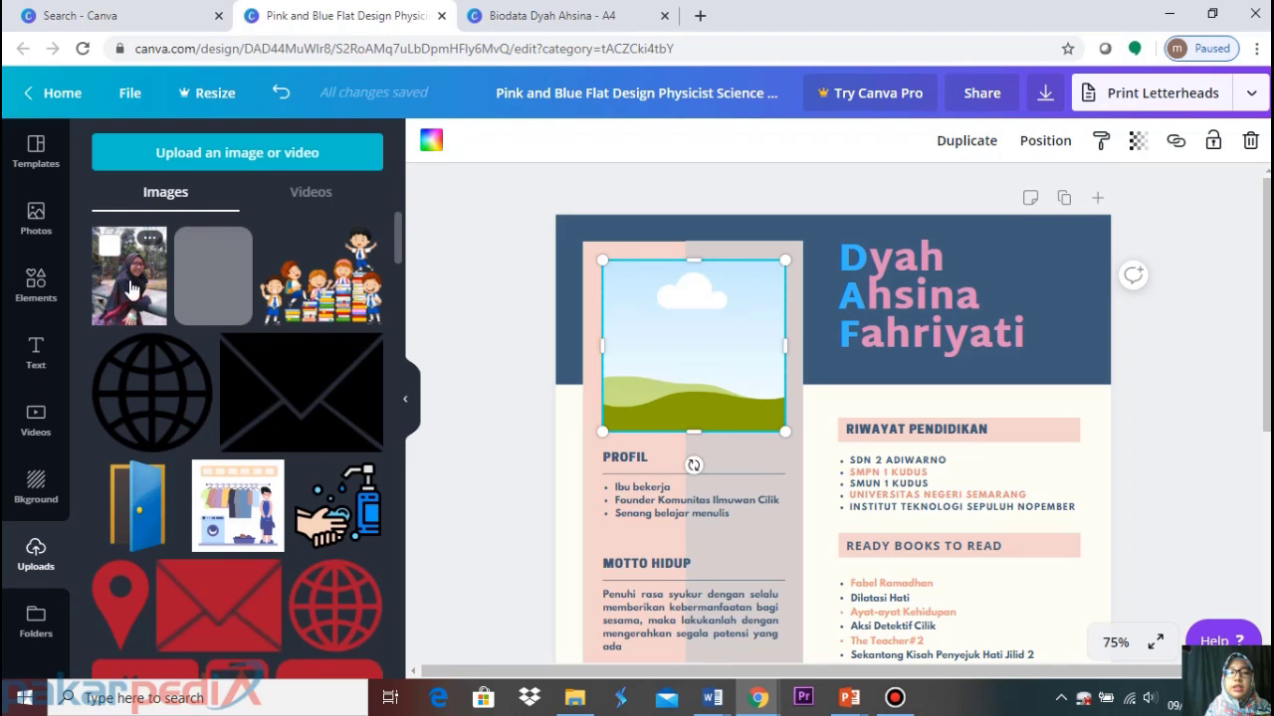
{"action": "left_click_drag", "start_coordinate": [132, 288], "coordinate": [649, 318]}
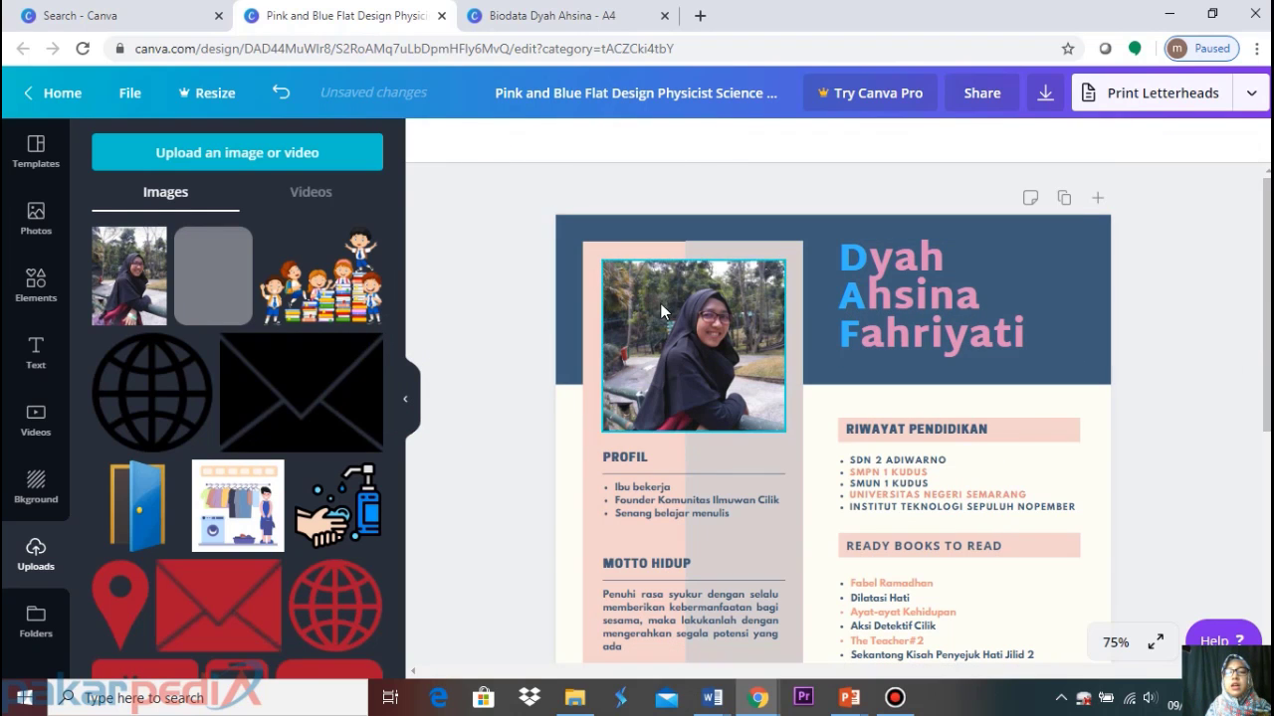
{"action": "left_click", "coordinate": [704, 326]}
{"action": "key", "text": "Delete"}
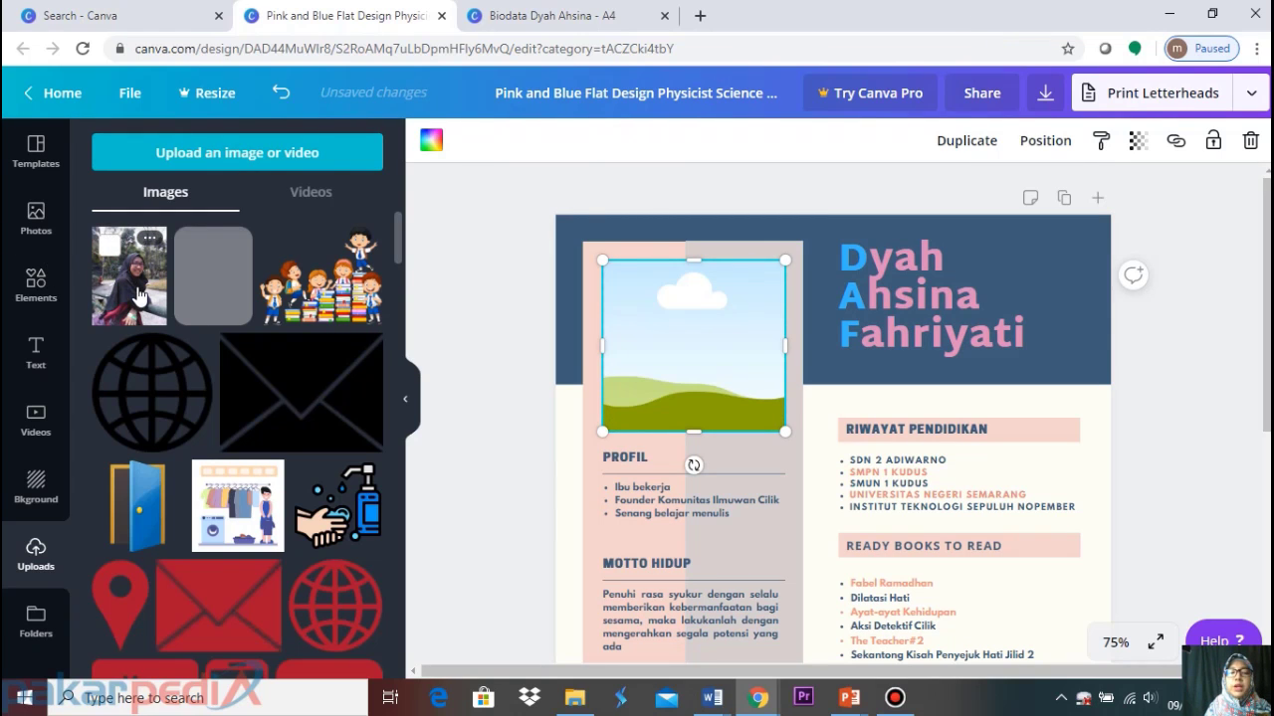
{"action": "left_click", "coordinate": [139, 297]}
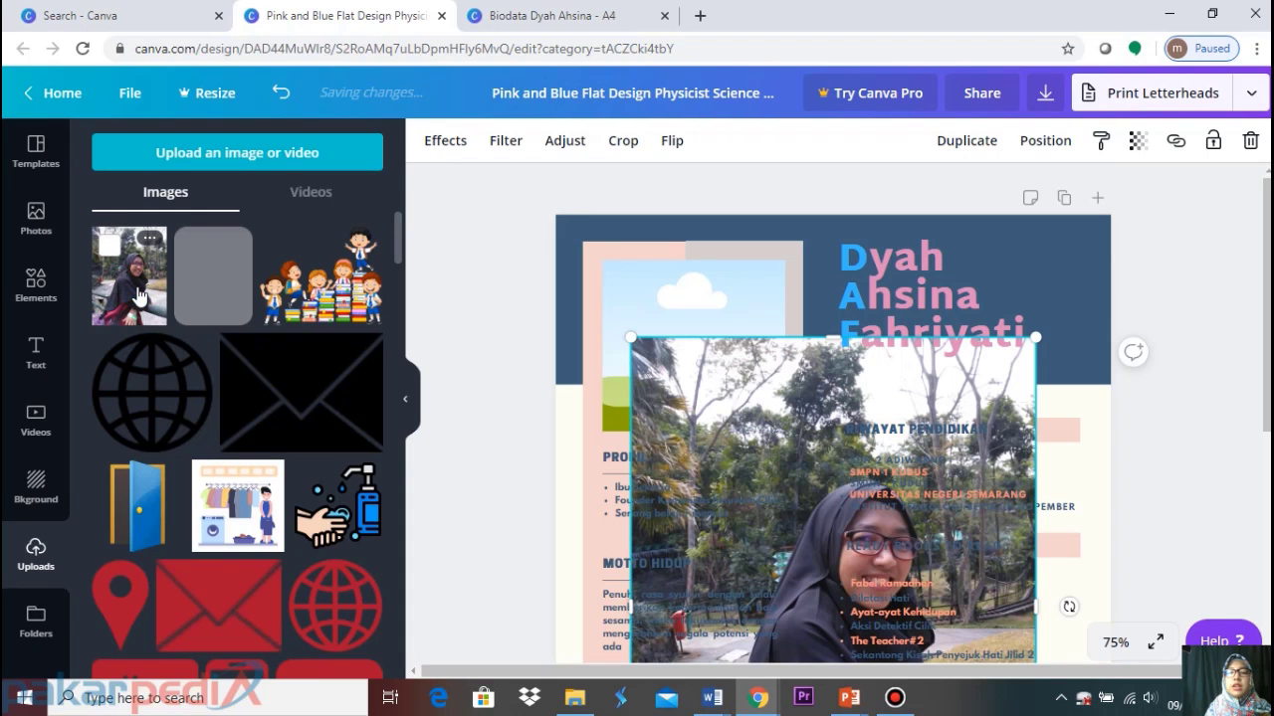
{"action": "scroll", "coordinate": [786, 416], "scroll_direction": "down", "scroll_amount": 1}
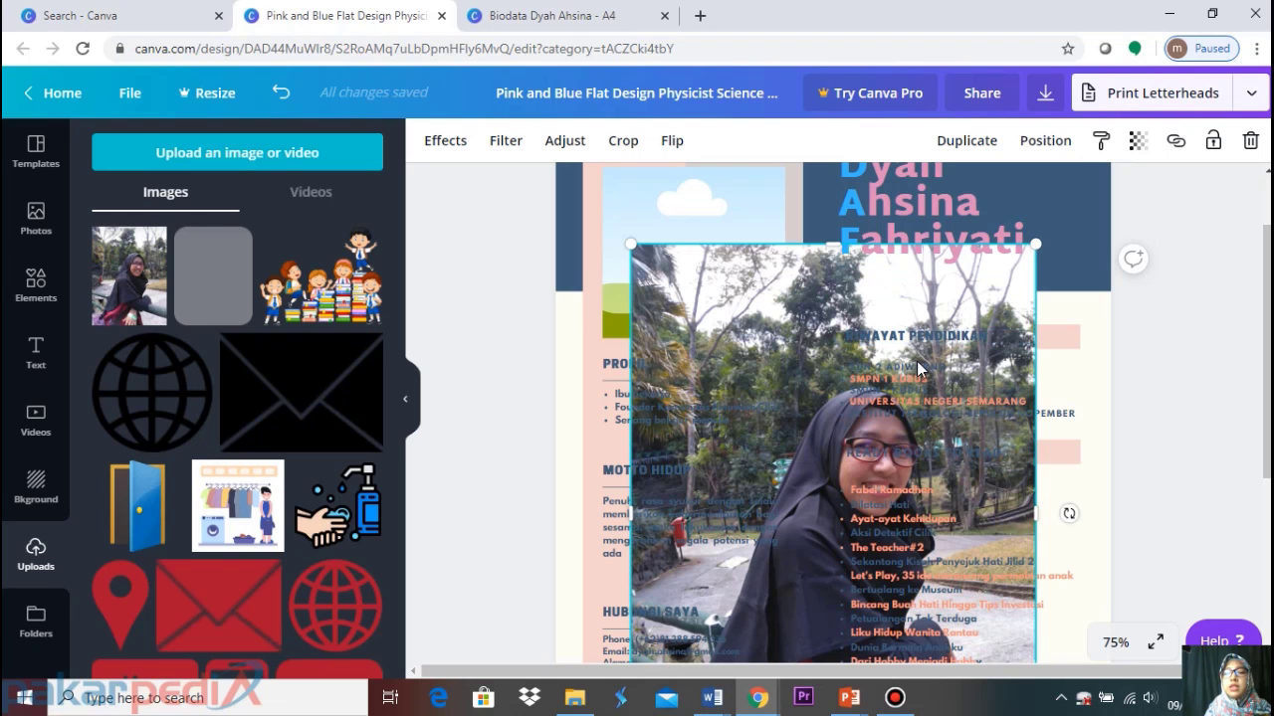
{"action": "left_click_drag", "start_coordinate": [1035, 245], "coordinate": [957, 347]}
{"action": "left_click", "coordinate": [279, 92]}
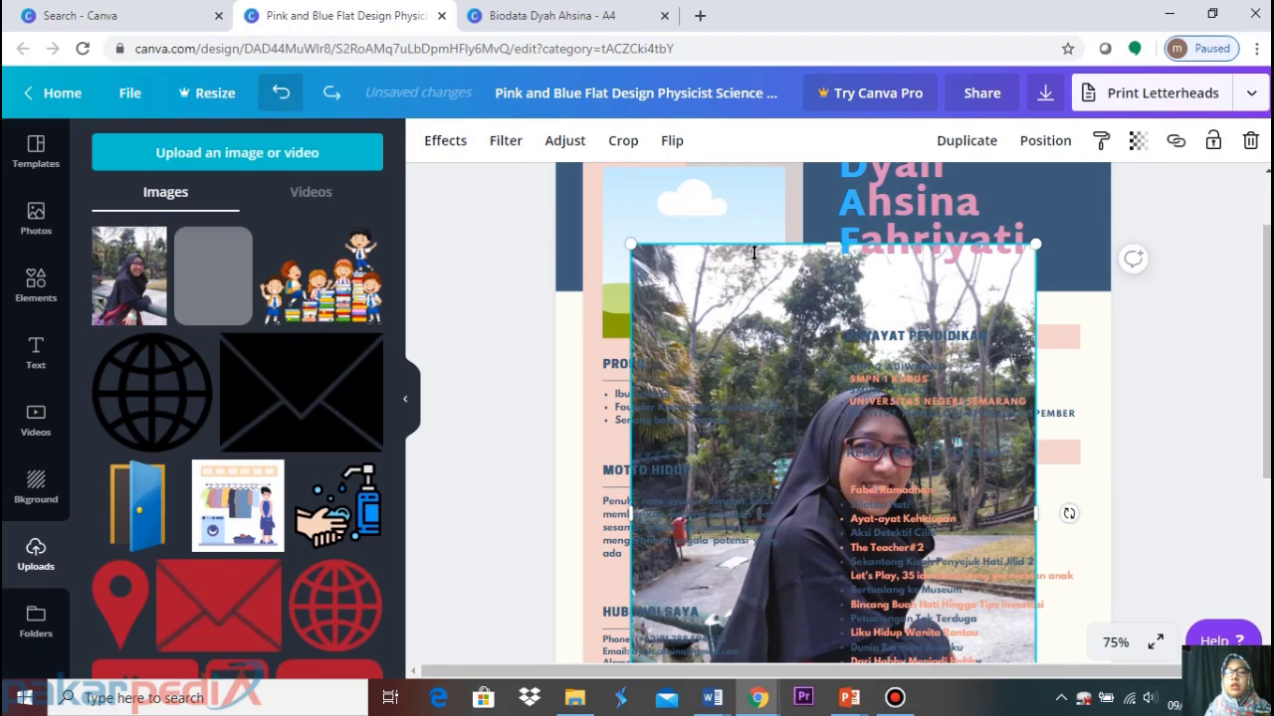
{"action": "scroll", "coordinate": [786, 262], "scroll_direction": "up", "scroll_amount": 1}
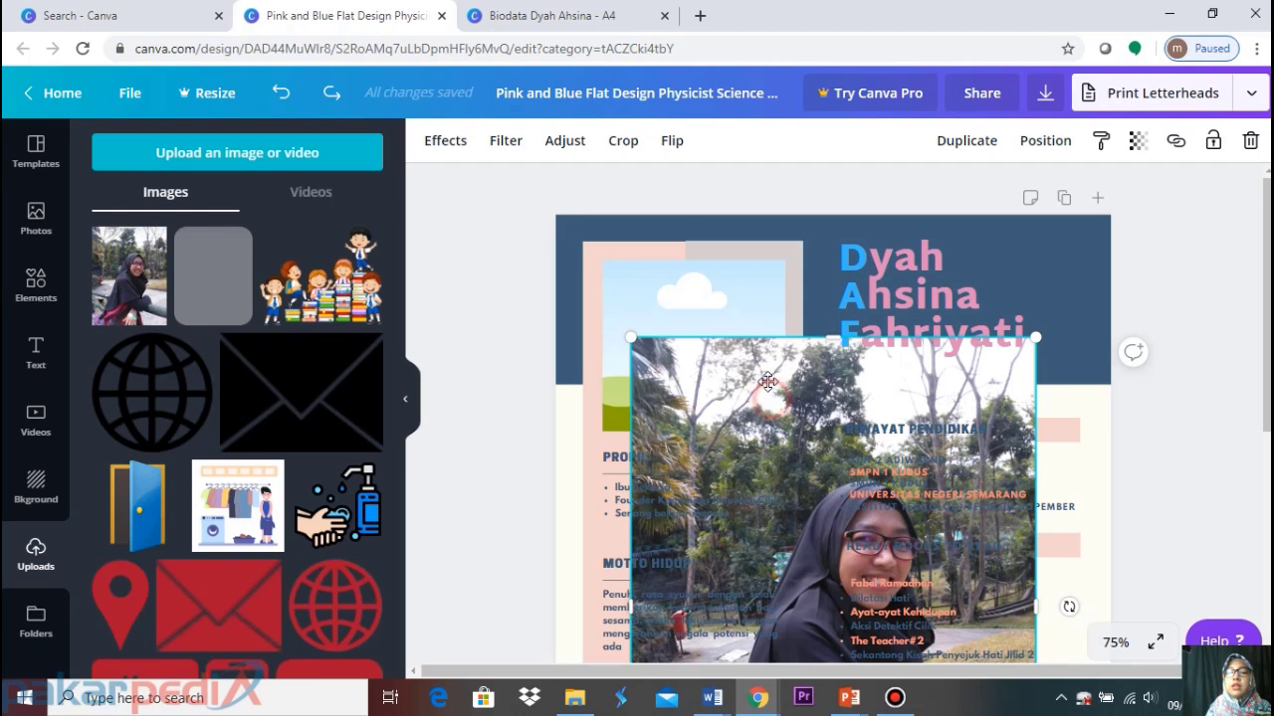
{"action": "left_click_drag", "start_coordinate": [773, 406], "coordinate": [686, 298]}
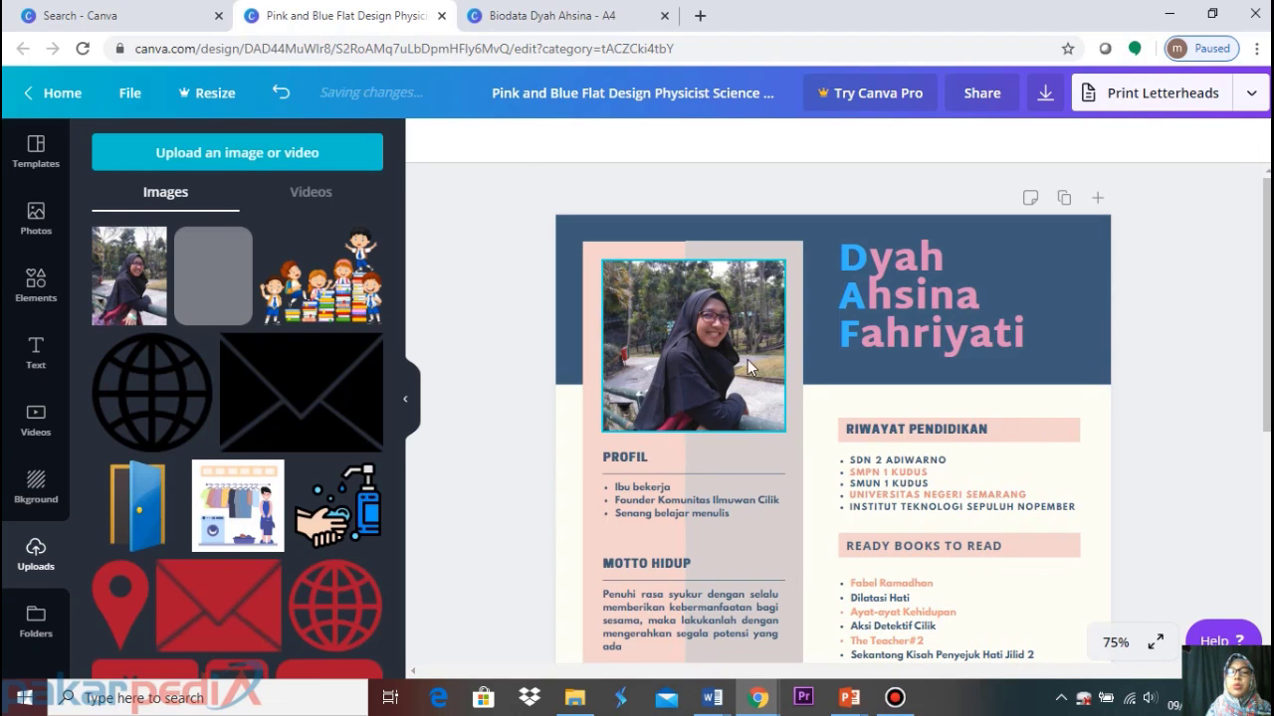
{"action": "scroll", "coordinate": [740, 386], "scroll_direction": "down", "scroll_amount": 5}
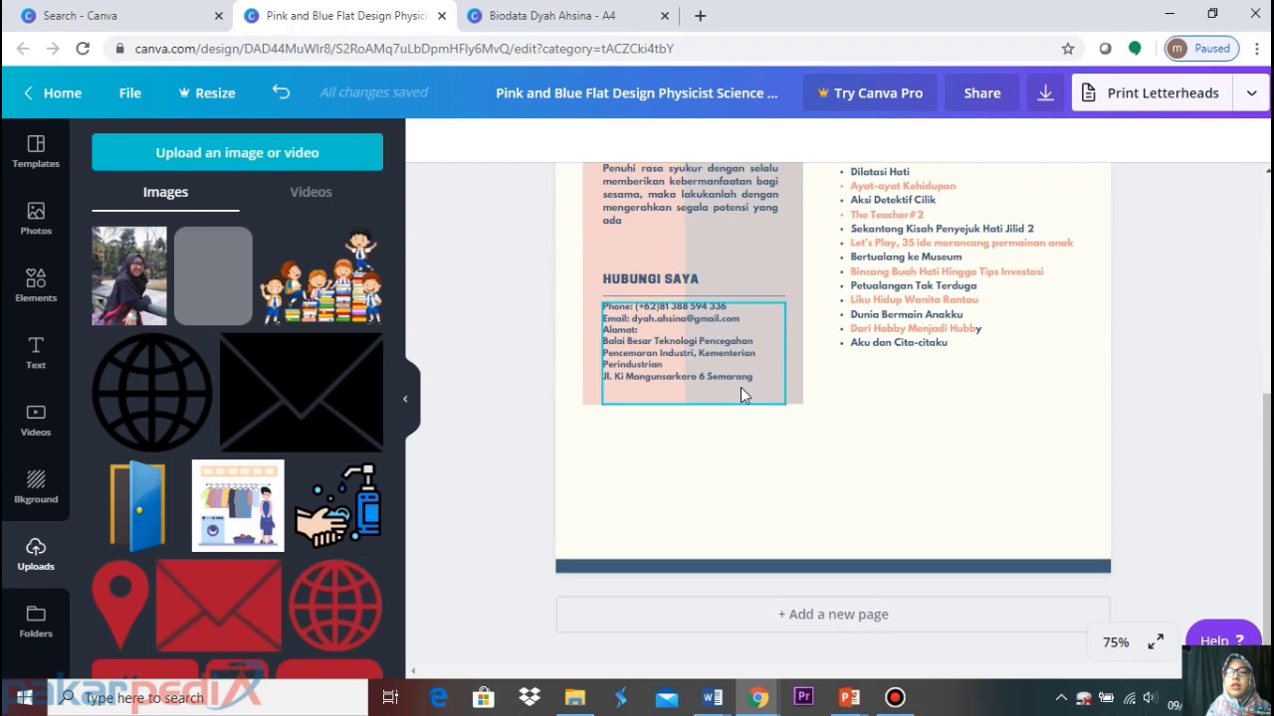
{"action": "scroll", "coordinate": [740, 387], "scroll_direction": "up", "scroll_amount": 5}
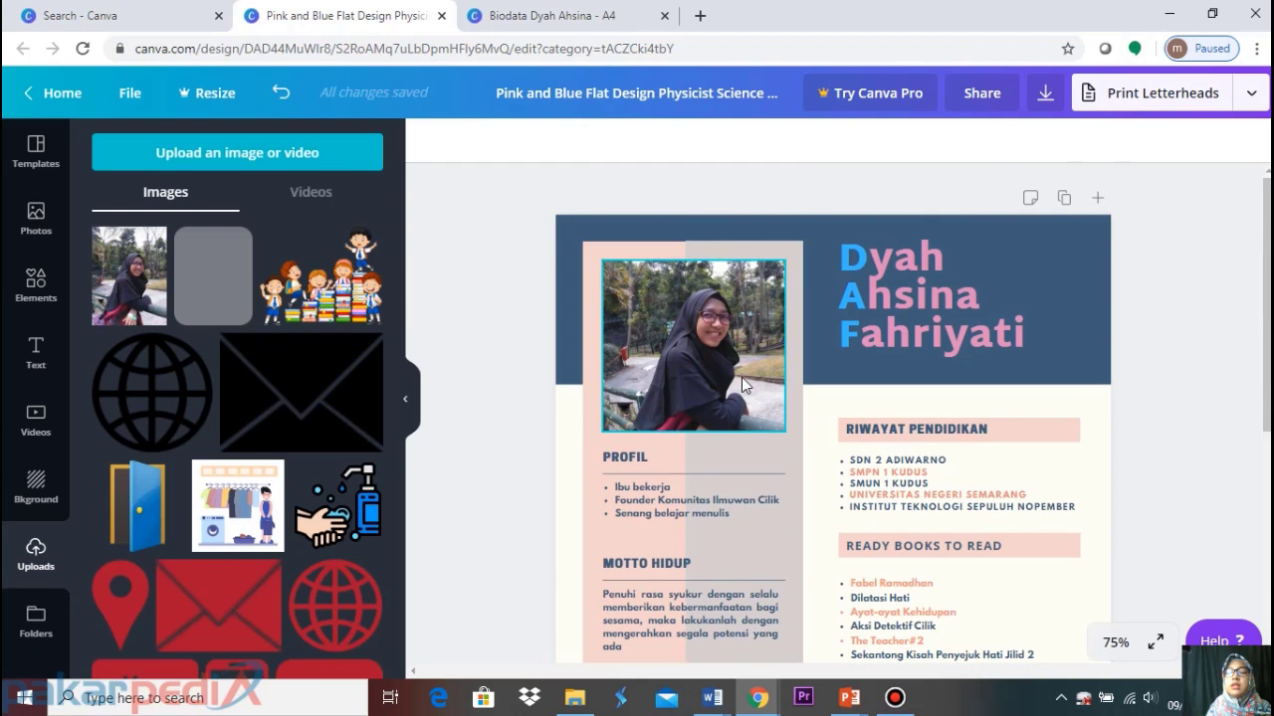
{"action": "scroll", "coordinate": [741, 378], "scroll_direction": "down", "scroll_amount": 5}
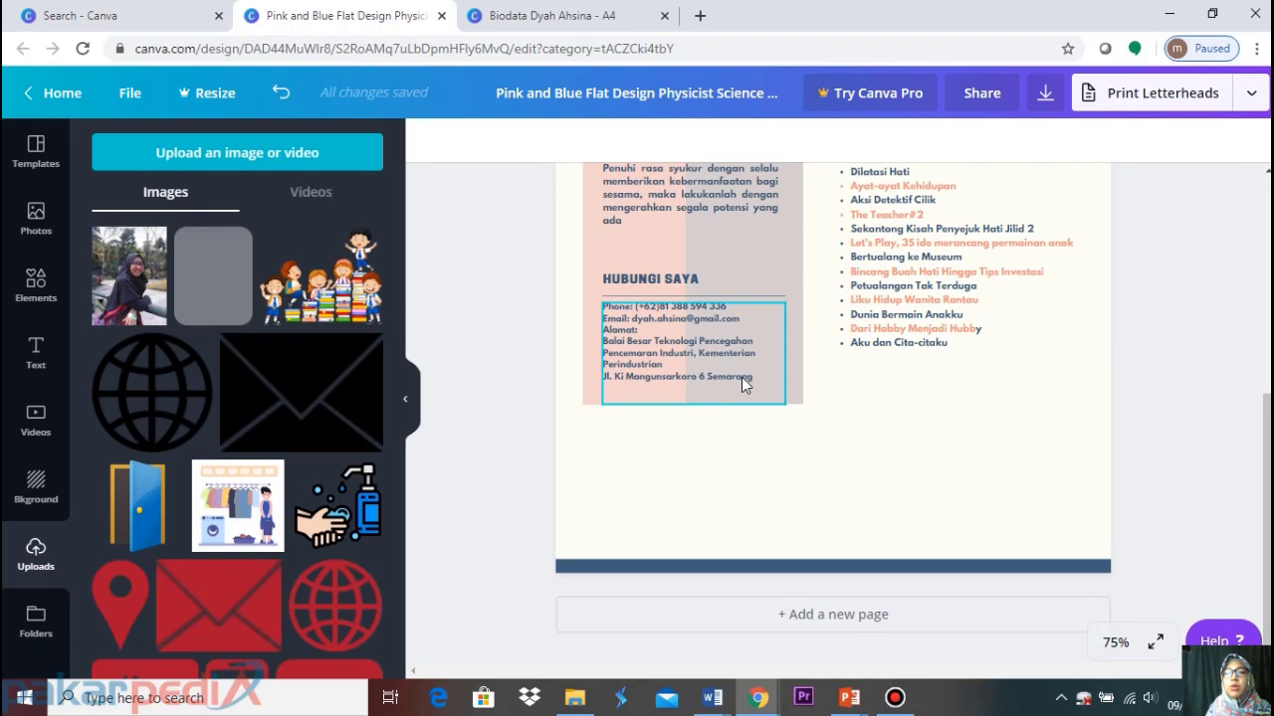
{"action": "scroll", "coordinate": [741, 377], "scroll_direction": "up", "scroll_amount": 5}
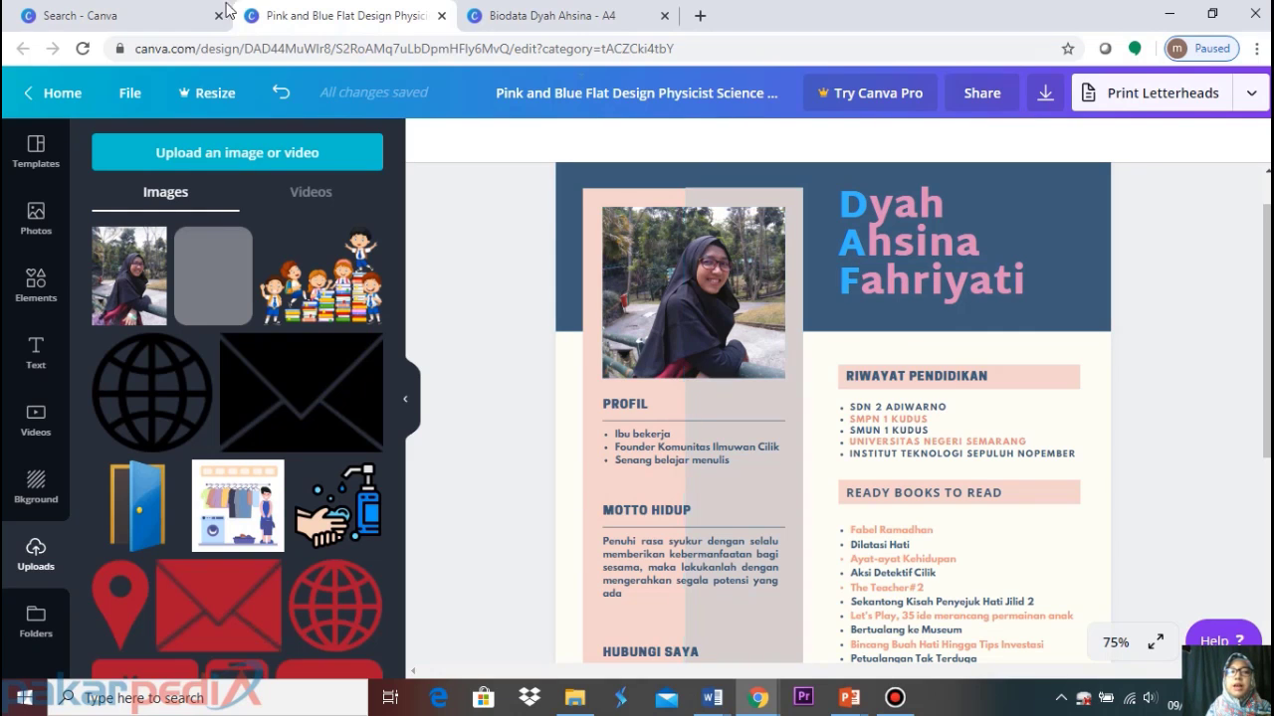
Browse the resume template results, then return to the Canva home page
{"action": "left_click", "coordinate": [89, 16]}
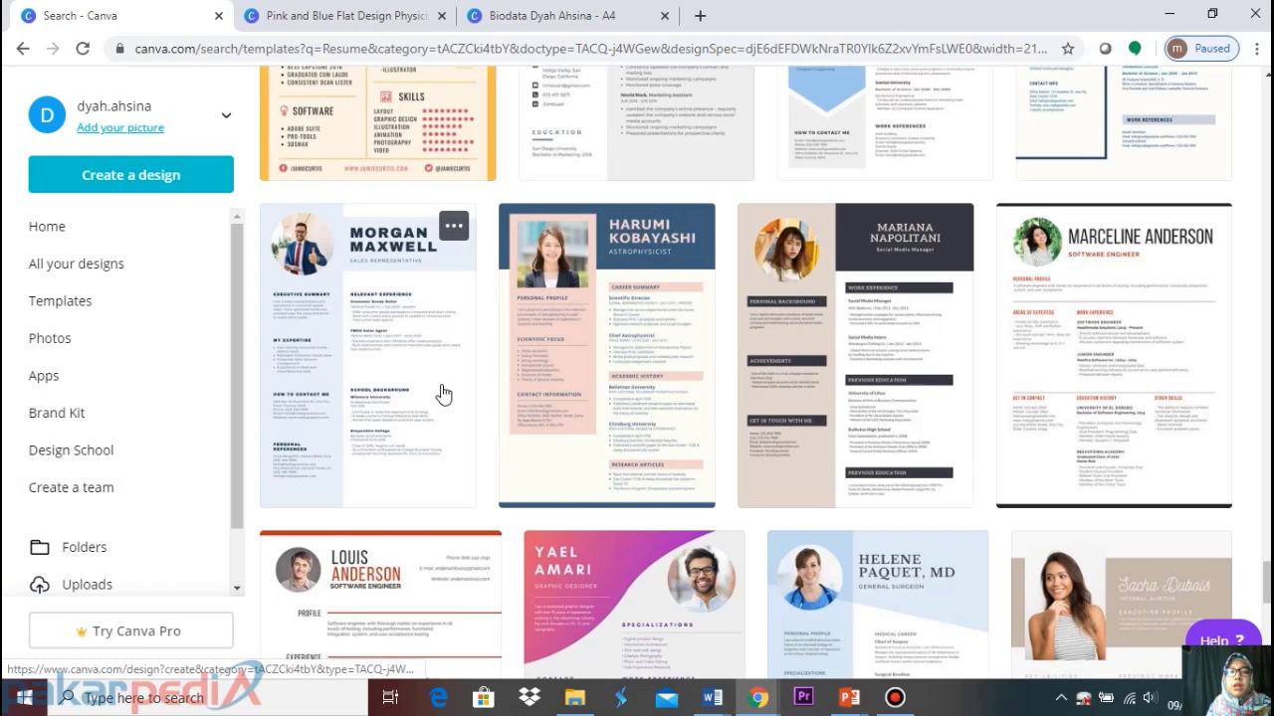
{"action": "scroll", "coordinate": [442, 394], "scroll_direction": "up", "scroll_amount": 5}
{"action": "scroll", "coordinate": [442, 394], "scroll_direction": "down", "scroll_amount": 10}
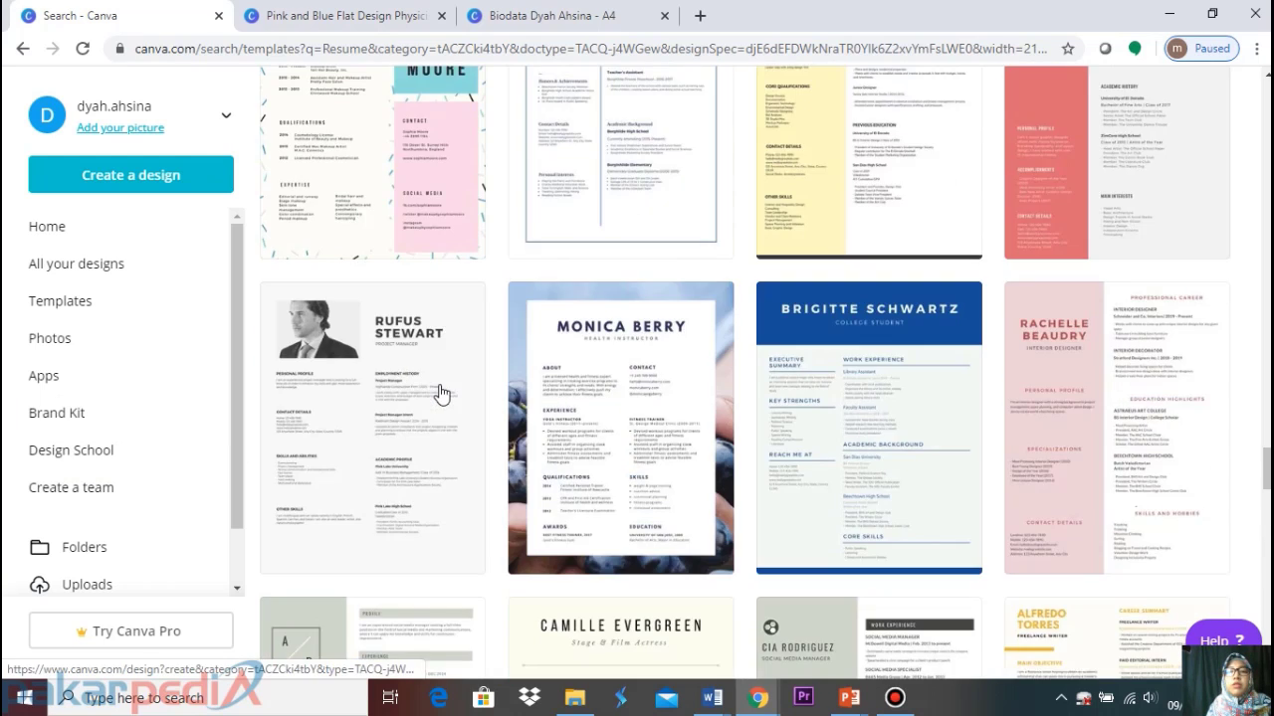
{"action": "scroll", "coordinate": [441, 394], "scroll_direction": "down", "scroll_amount": 10}
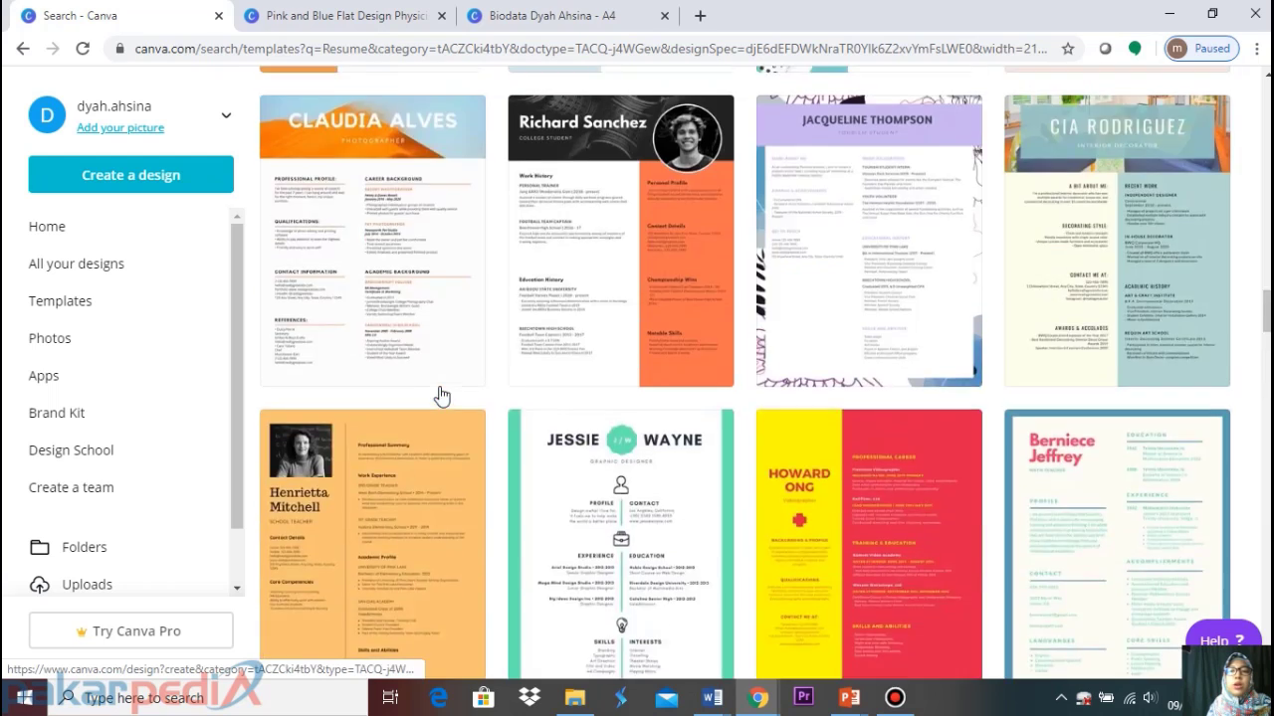
{"action": "scroll", "coordinate": [444, 394], "scroll_direction": "down", "scroll_amount": 5}
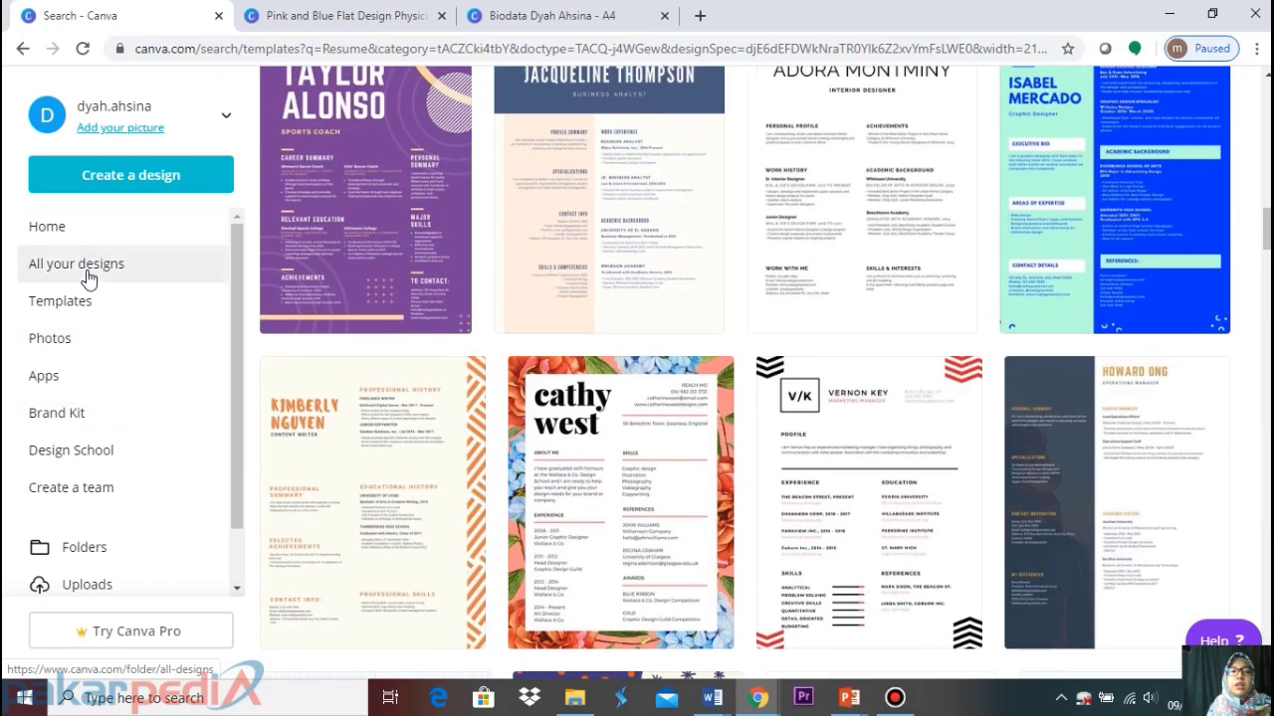
{"action": "left_click", "coordinate": [84, 238]}
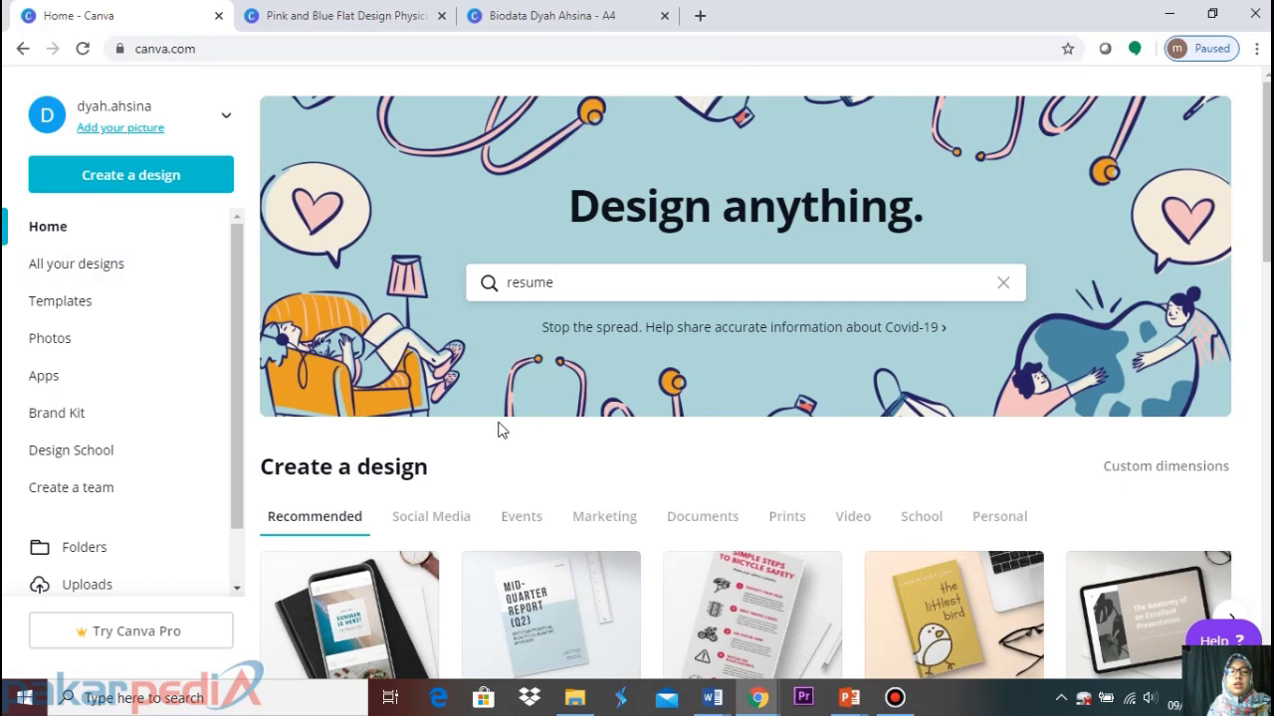
{"action": "scroll", "coordinate": [574, 328], "scroll_direction": "down", "scroll_amount": 8}
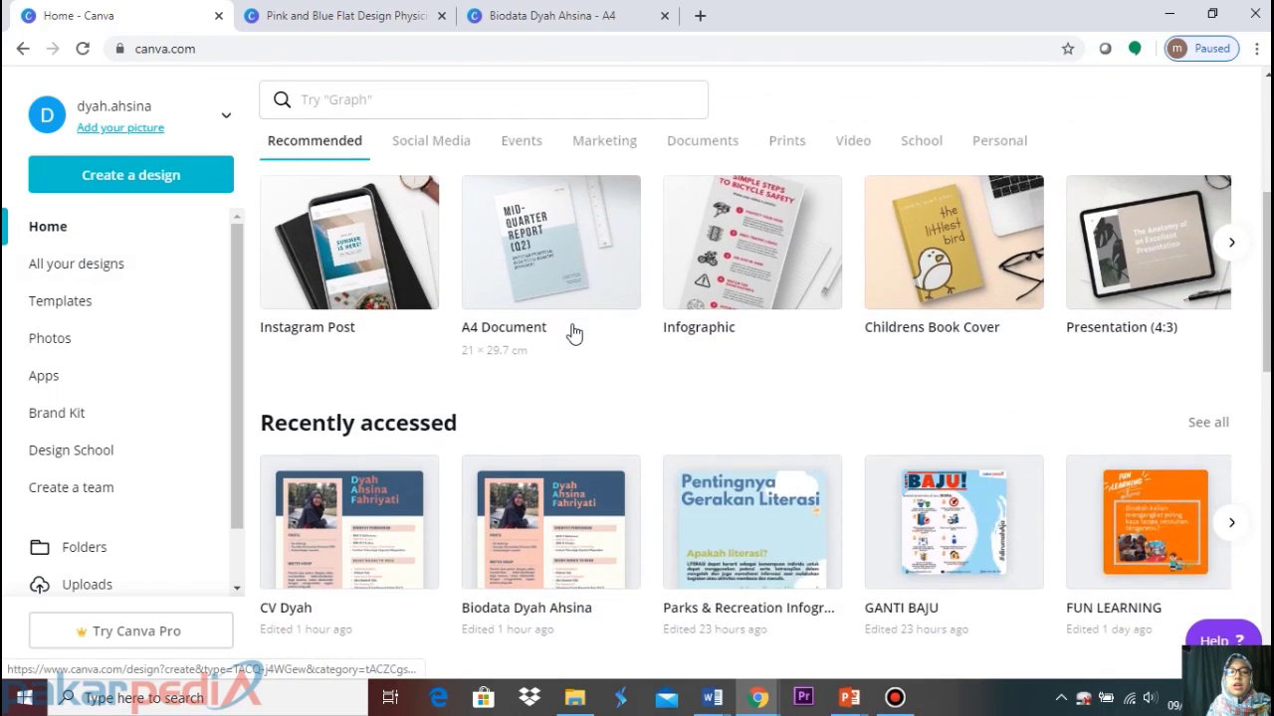
{"action": "scroll", "coordinate": [572, 333], "scroll_direction": "down", "scroll_amount": 5}
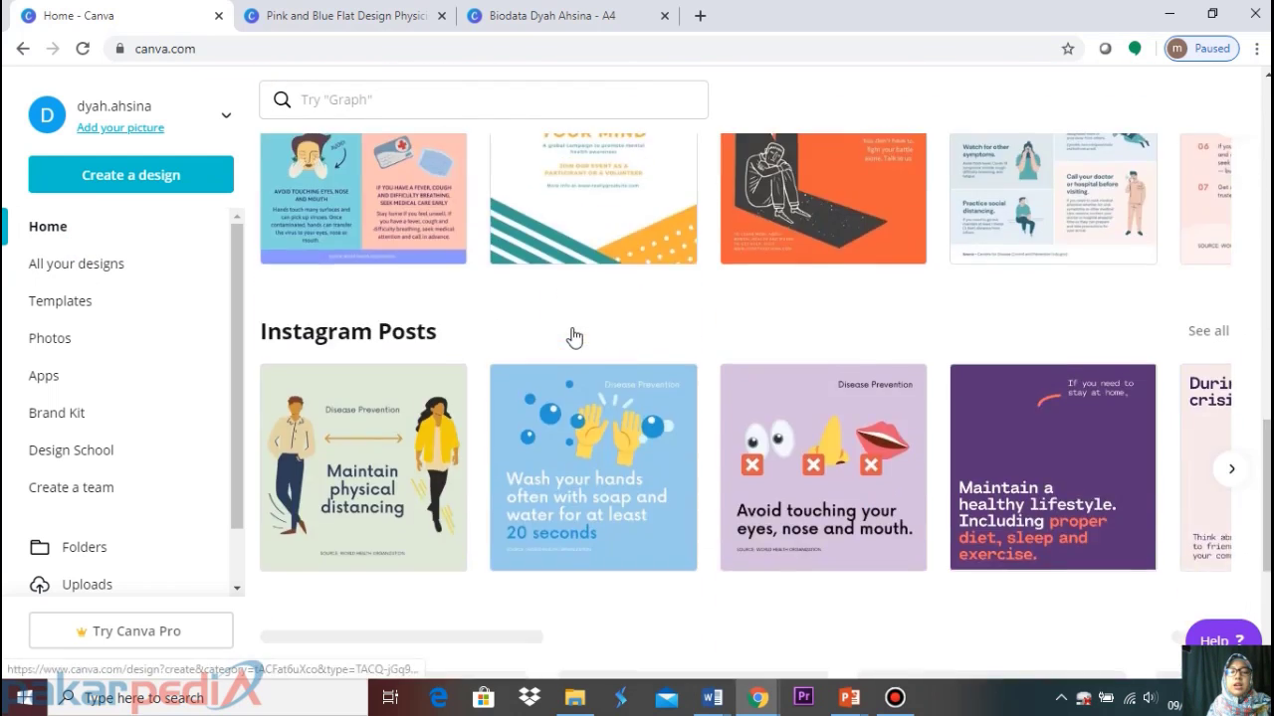
{"action": "scroll", "coordinate": [572, 332], "scroll_direction": "up", "scroll_amount": 12}
{"action": "scroll", "coordinate": [563, 273], "scroll_direction": "up", "scroll_amount": 2}
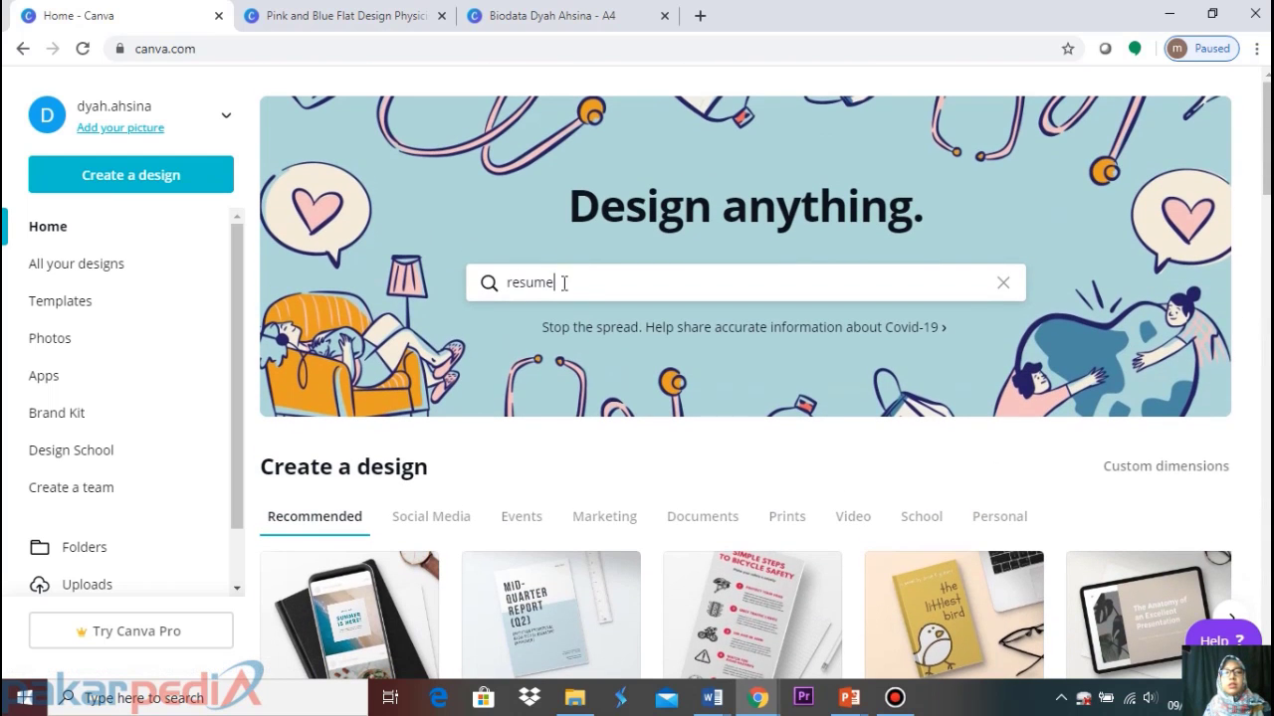
Replace the 'resume' search text with 'In' to list design types like Instagram Post
{"action": "double_click", "coordinate": [587, 286]}
{"action": "type", "text": "INSTAGR"}
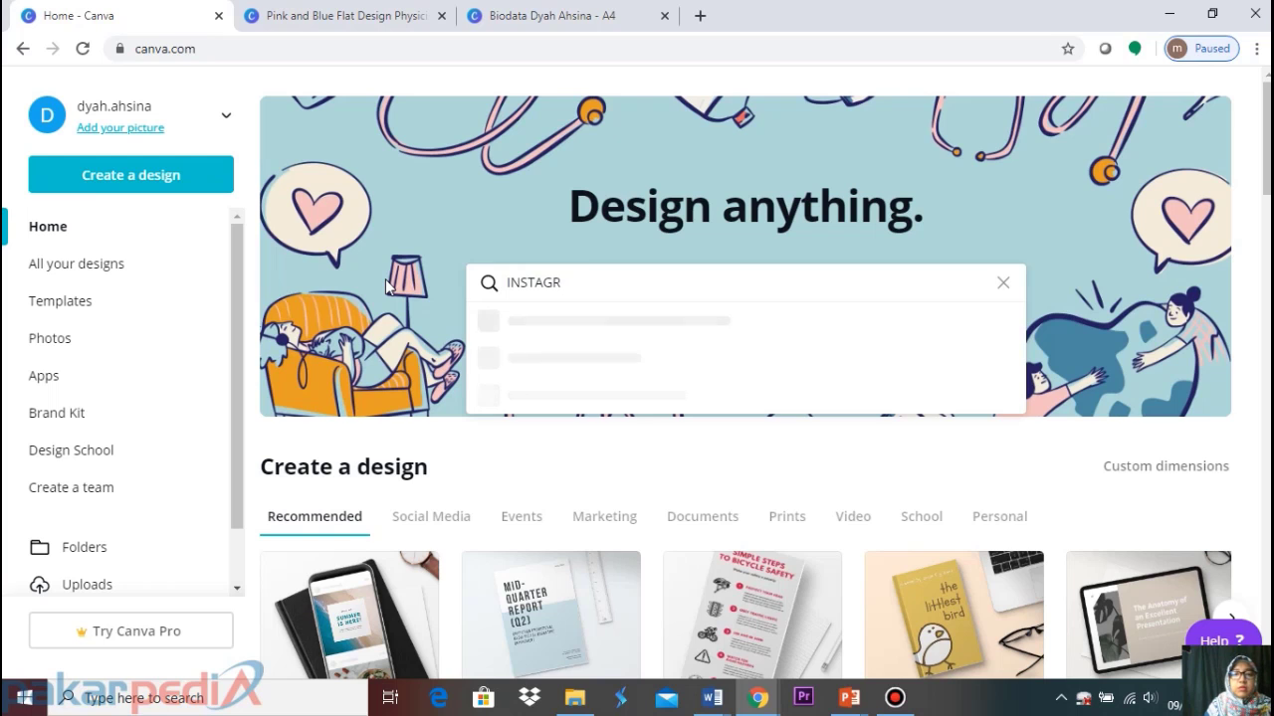
{"action": "key", "text": "BackSpace"}
{"action": "key", "text": "BackSpace"}
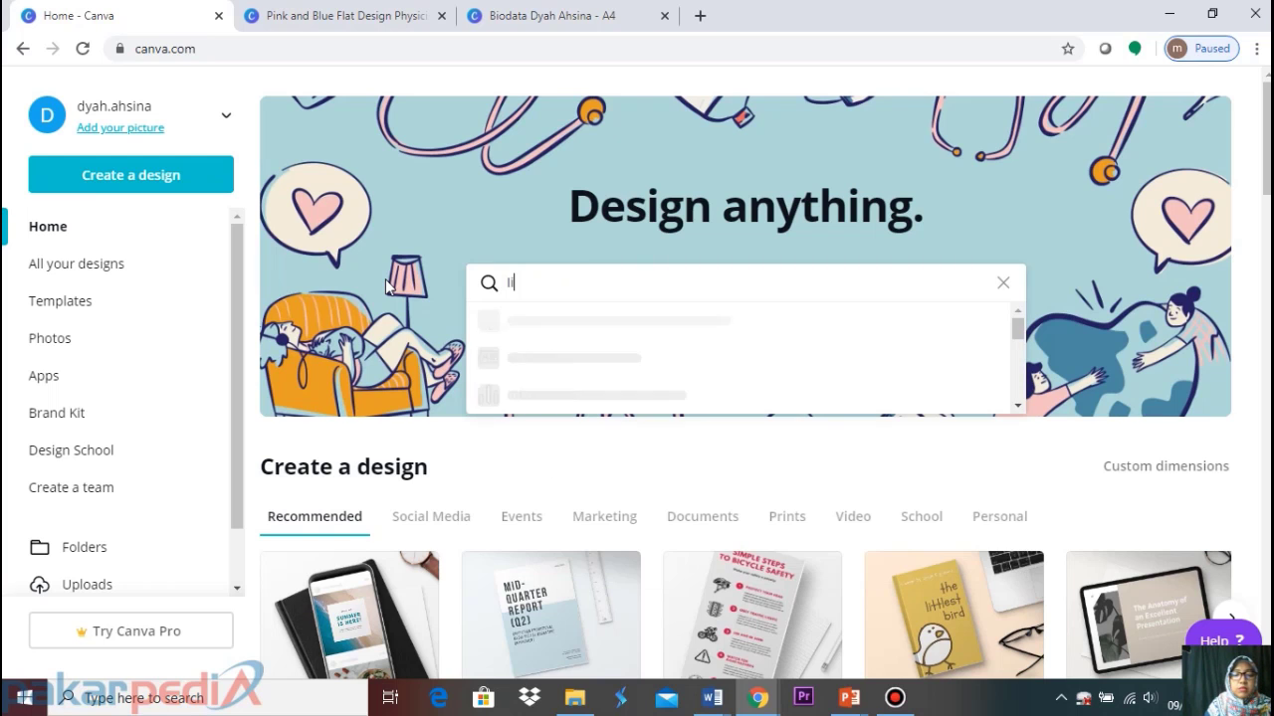
{"action": "type", "text": "ins"}
{"action": "key", "text": "BackSpace"}
{"action": "key", "text": "BackSpace"}
{"action": "key", "text": "BackSpace"}
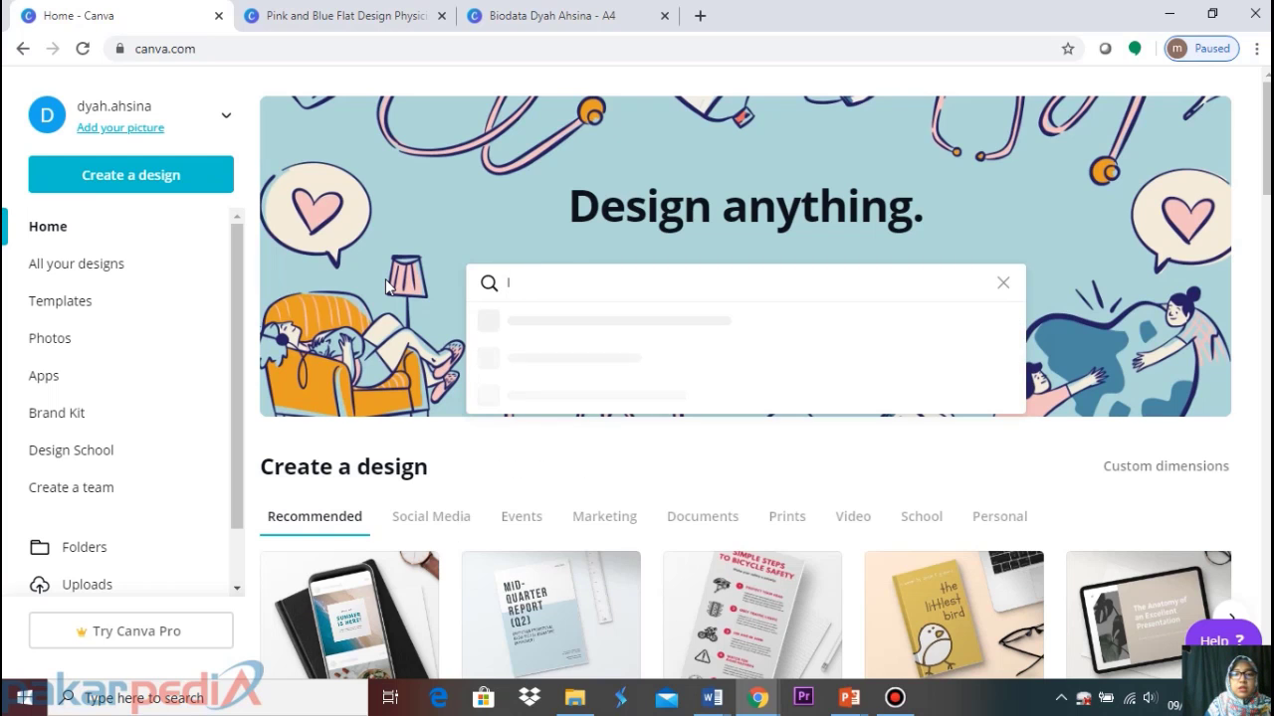
{"action": "type", "text": "n"}
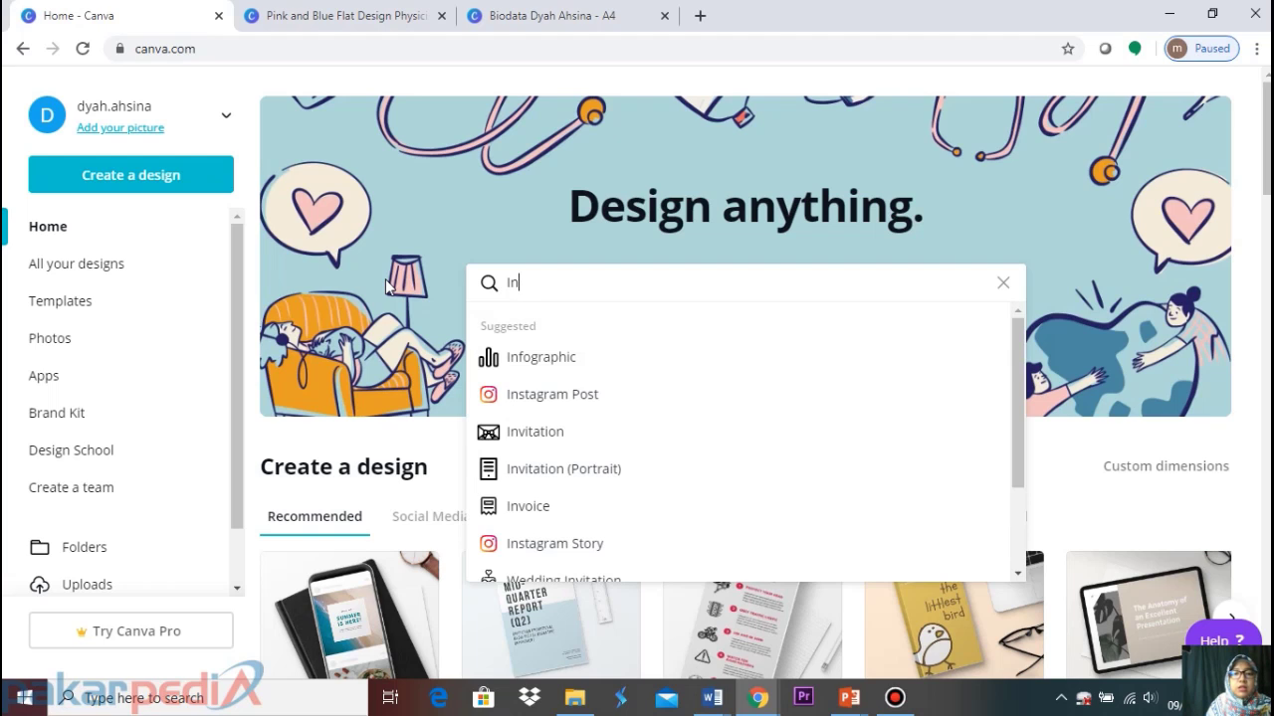
Open the Karantina diri poster from All your designs
{"action": "left_click", "coordinate": [97, 274]}
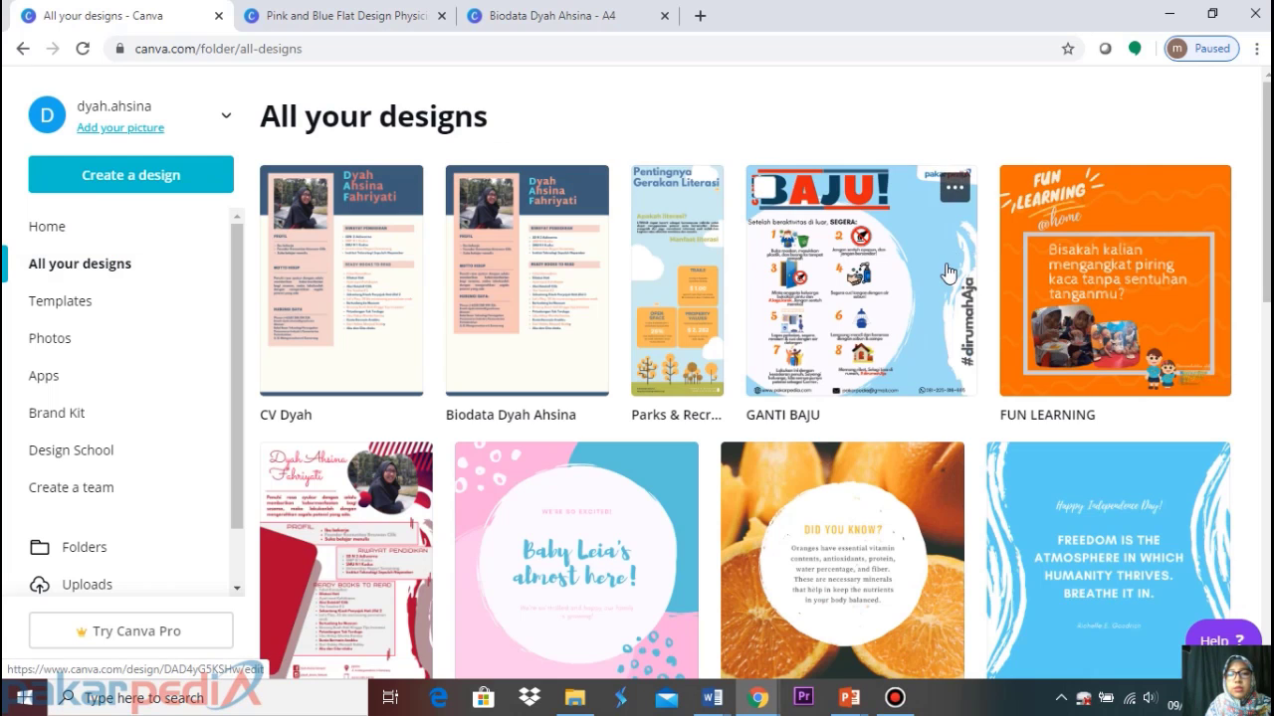
{"action": "scroll", "coordinate": [943, 278], "scroll_direction": "down", "scroll_amount": 5}
{"action": "scroll", "coordinate": [943, 284], "scroll_direction": "down", "scroll_amount": 2}
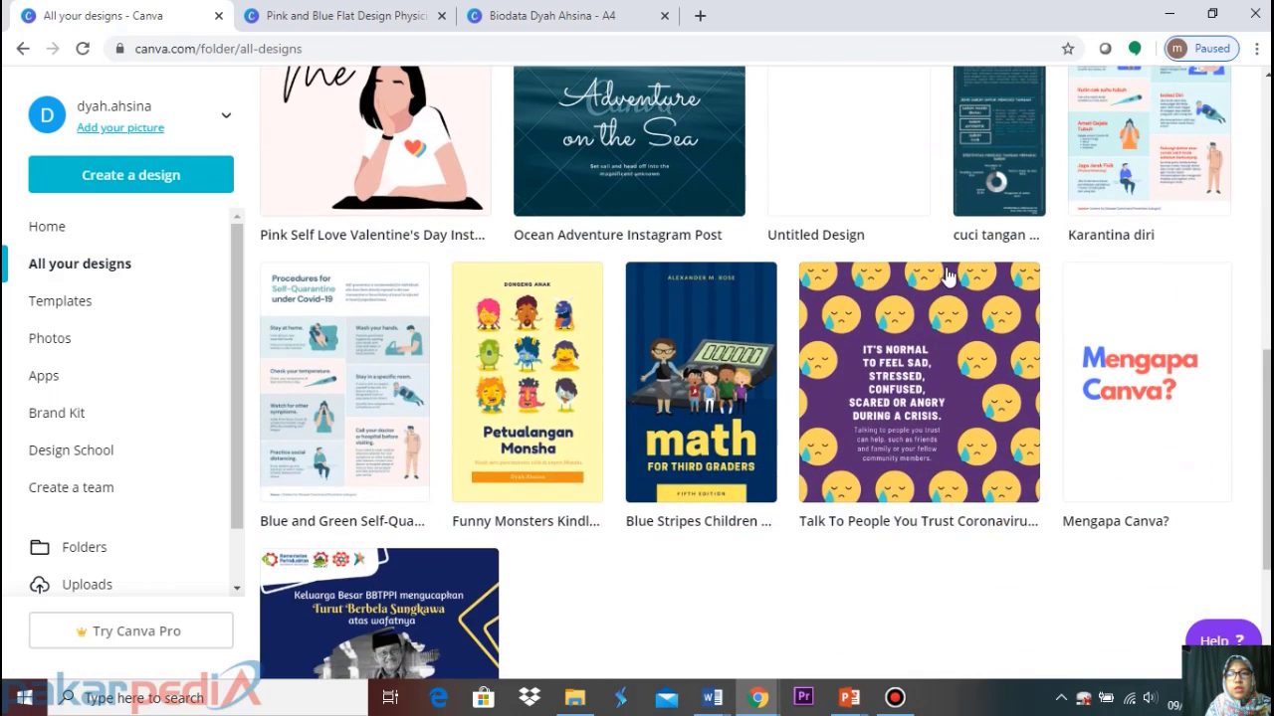
{"action": "left_click", "coordinate": [1133, 125]}
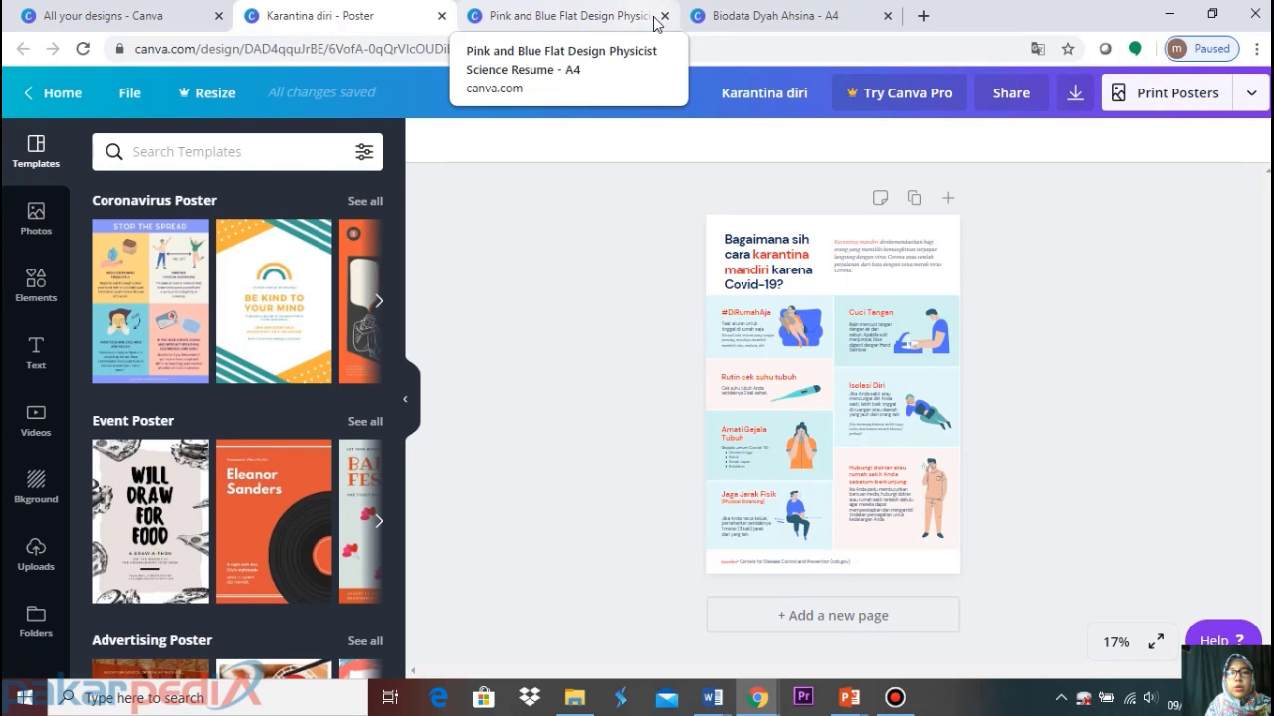
Retitle the Physicist Science Resume design as 'CV' followed by the owner's first name
{"action": "left_click", "coordinate": [627, 22]}
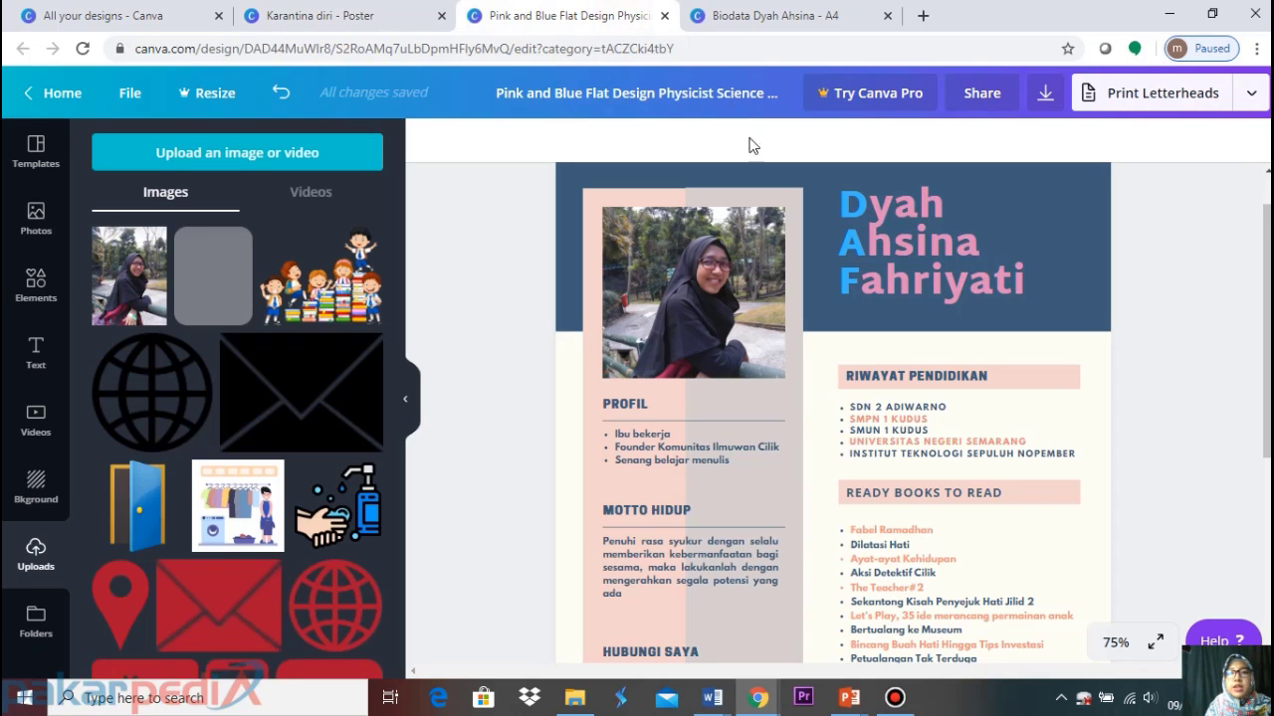
{"action": "left_click", "coordinate": [725, 91]}
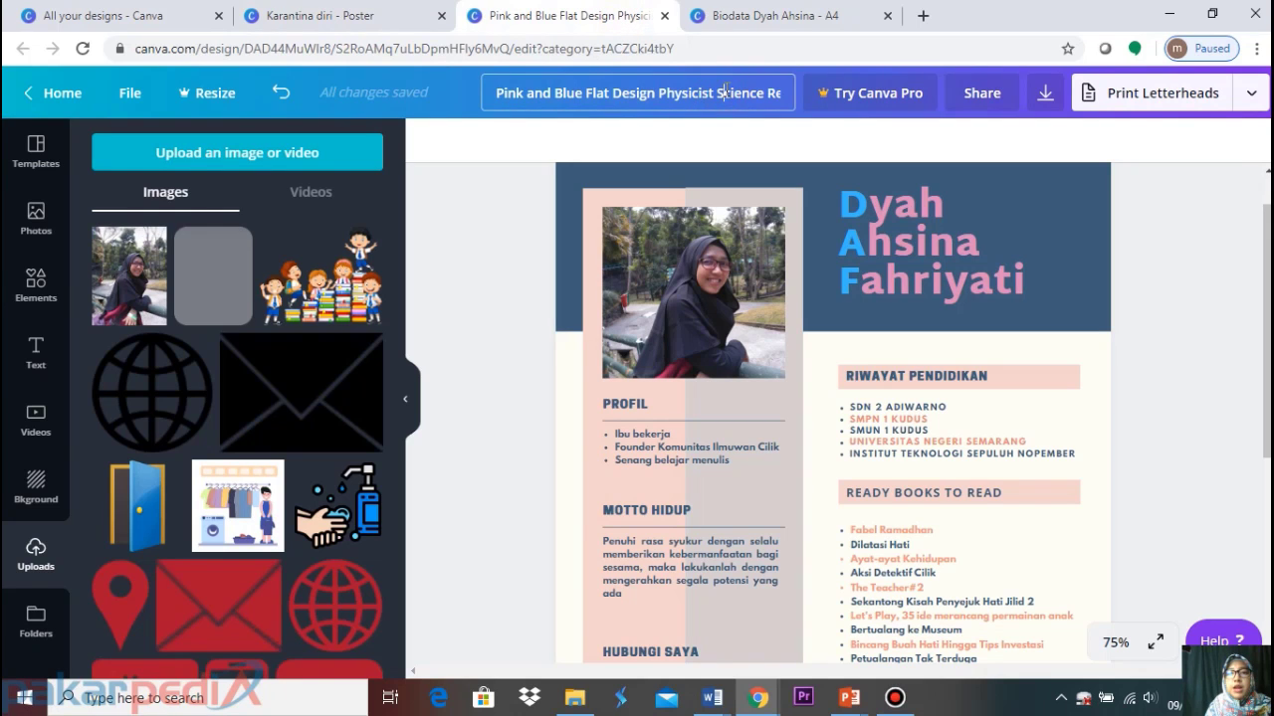
{"action": "left_click", "coordinate": [480, 244]}
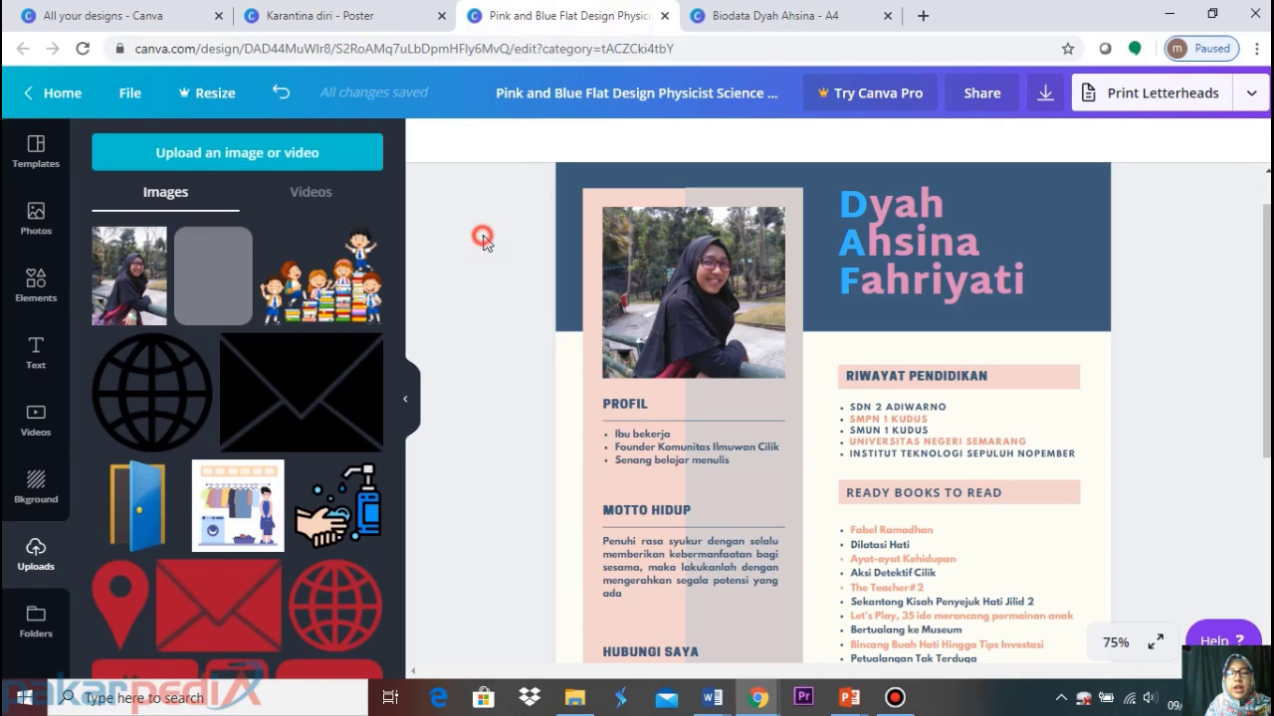
{"action": "left_click", "coordinate": [585, 104]}
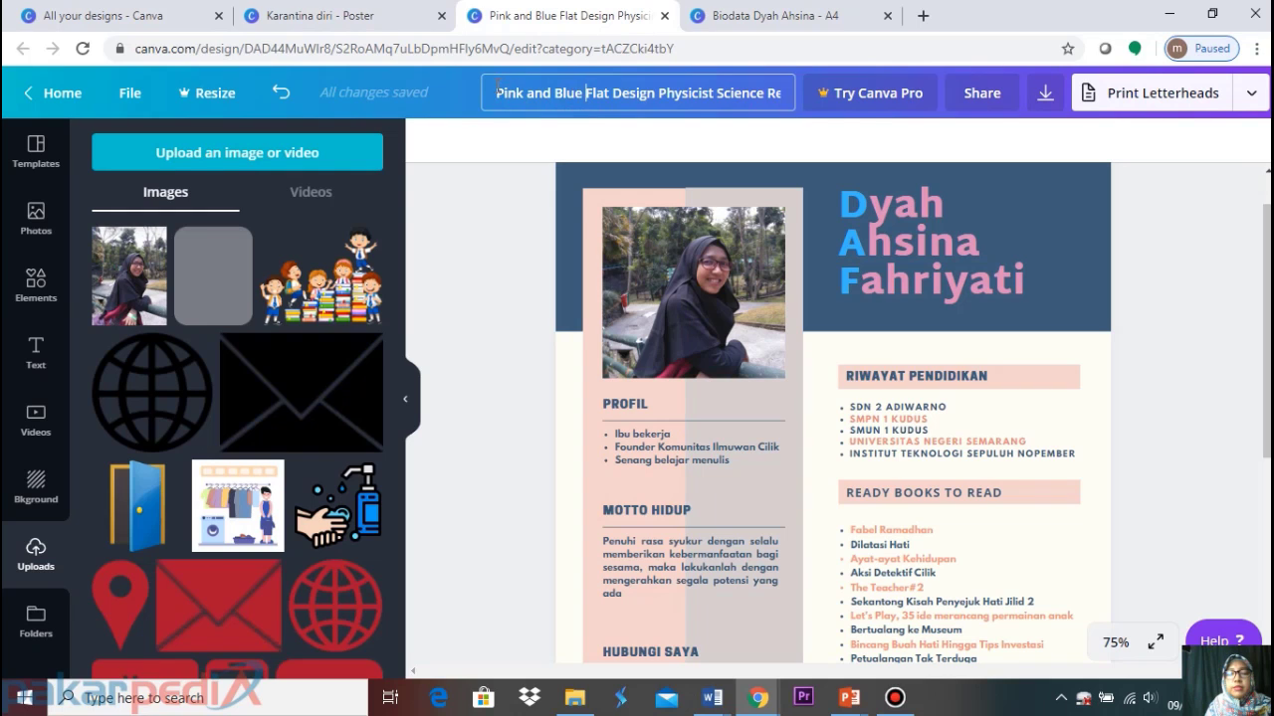
{"action": "left_click_drag", "start_coordinate": [497, 87], "coordinate": [789, 61]}
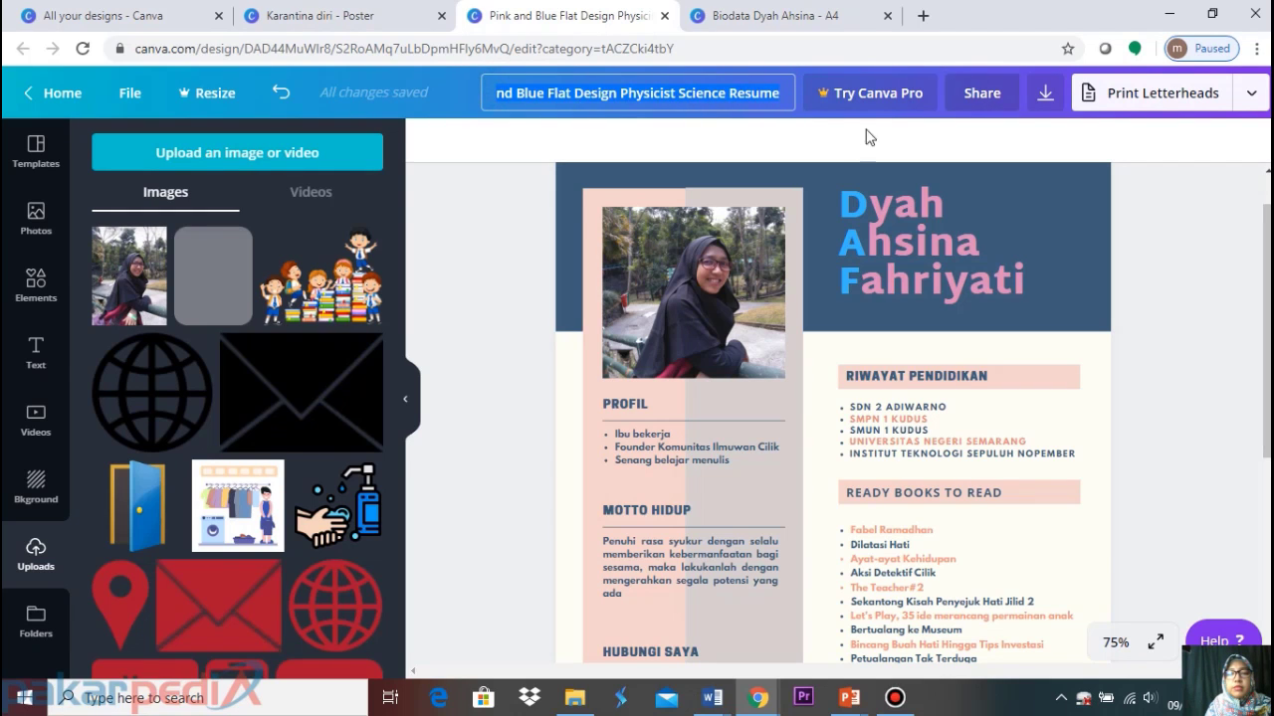
{"action": "left_click", "coordinate": [512, 212]}
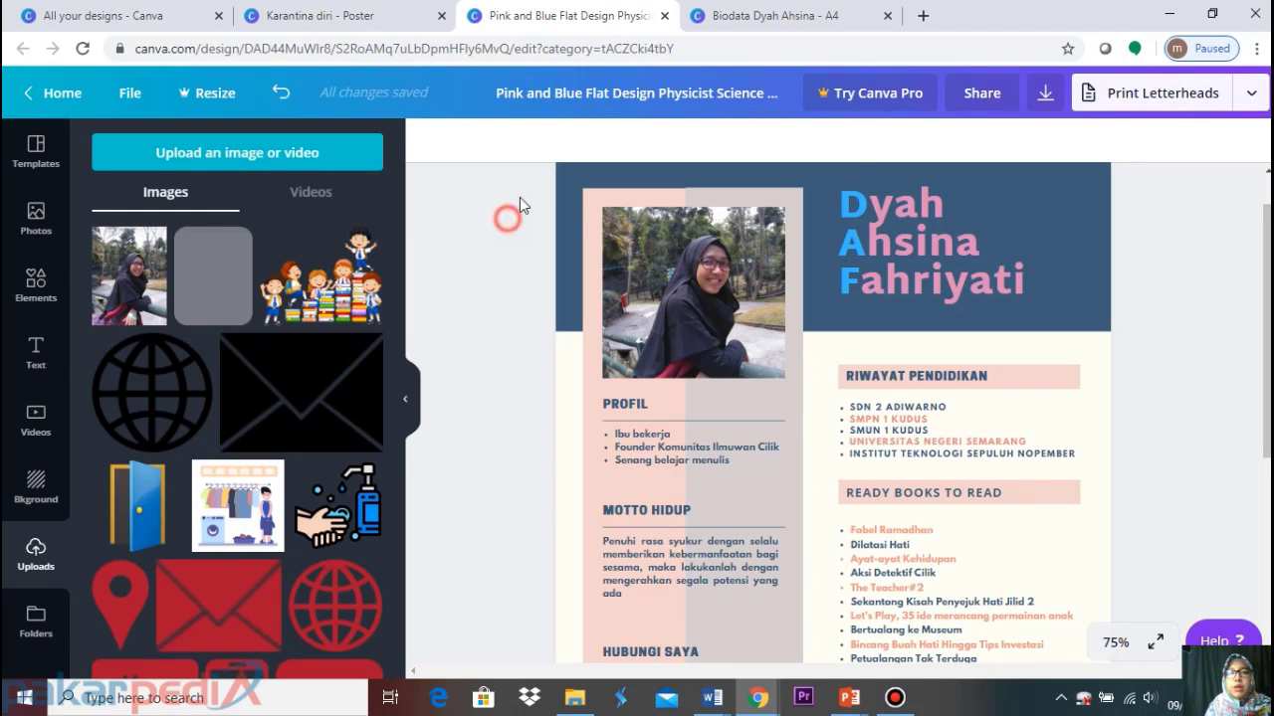
{"action": "left_click", "coordinate": [567, 99]}
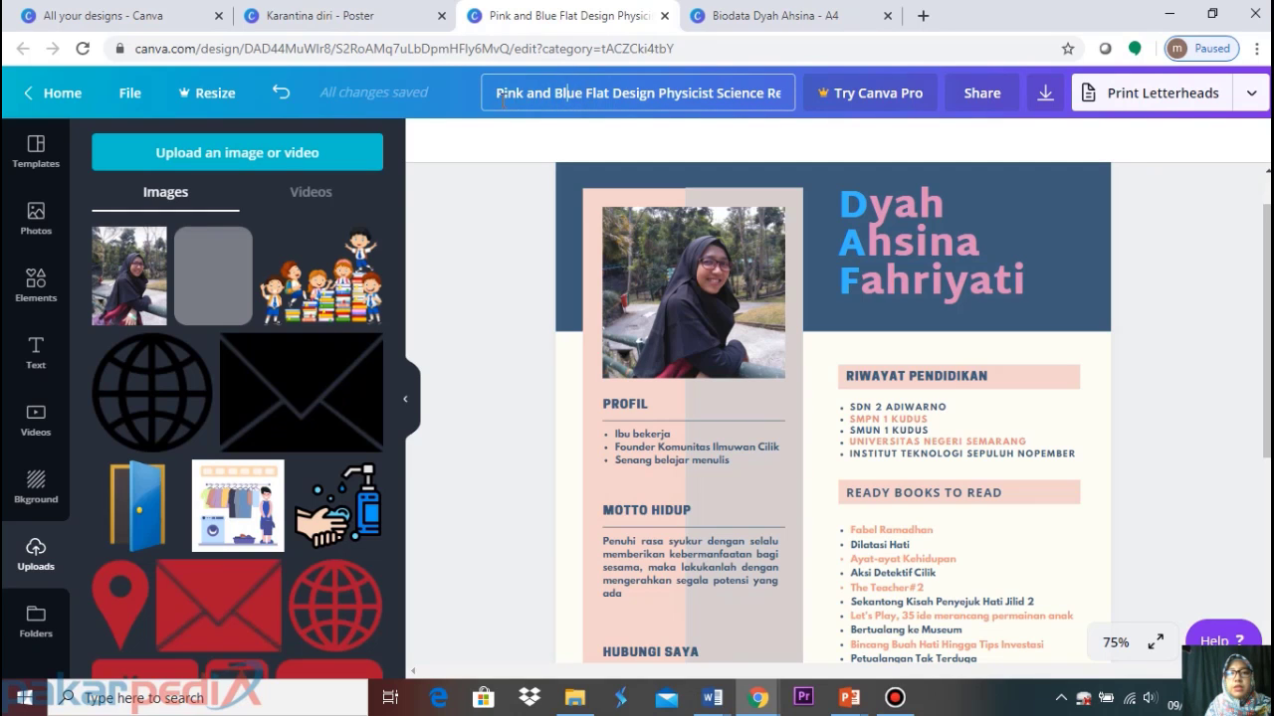
{"action": "left_click_drag", "start_coordinate": [502, 99], "coordinate": [858, 89]}
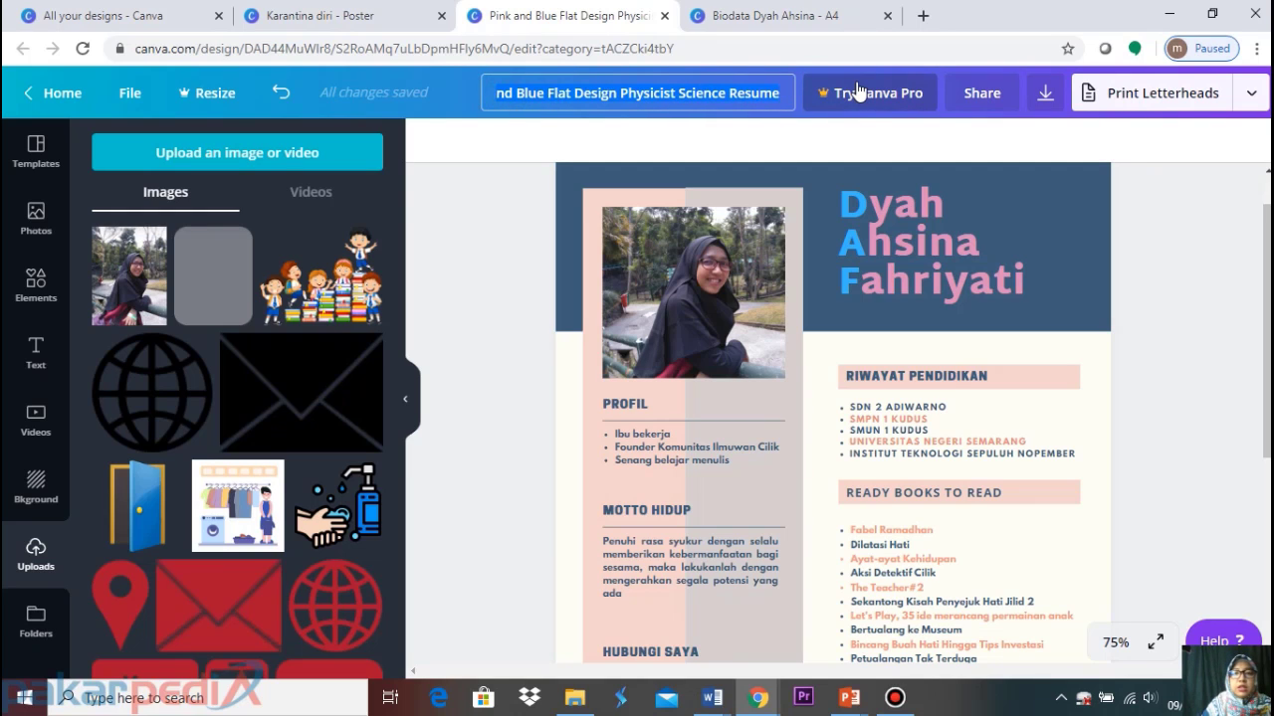
{"action": "type", "text": "CV Dyah"}
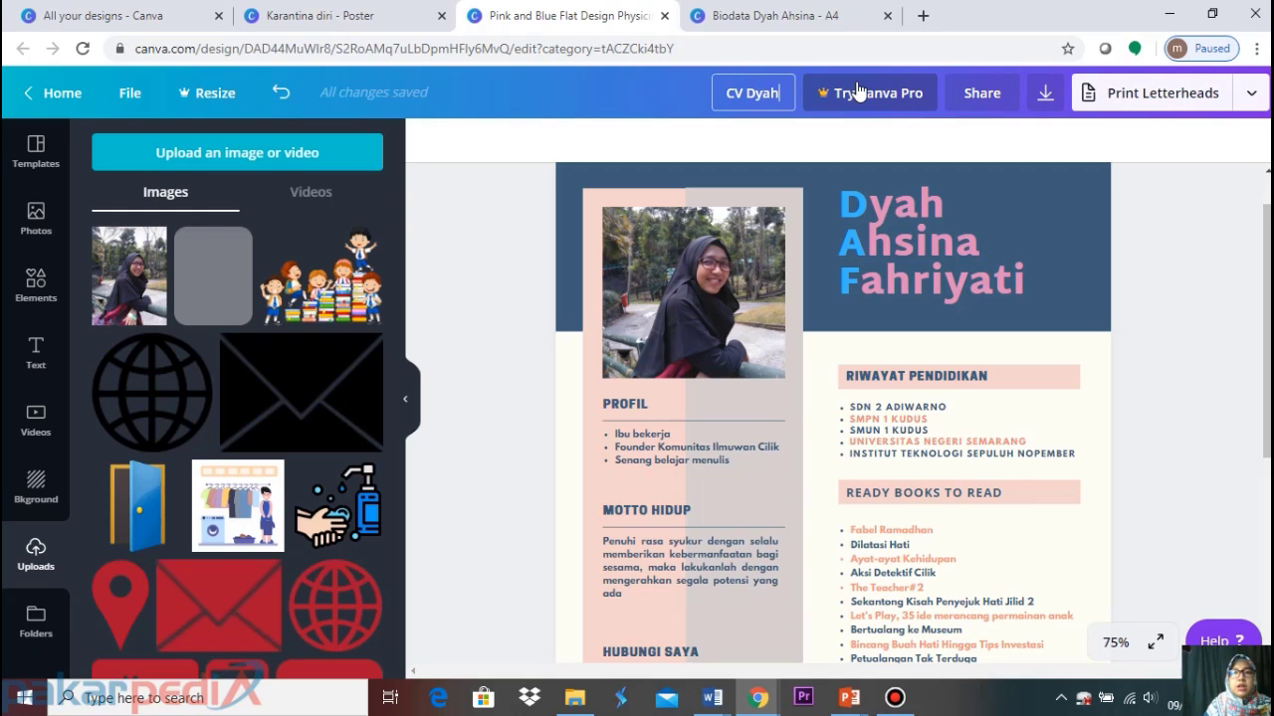
{"action": "left_click", "coordinate": [527, 212]}
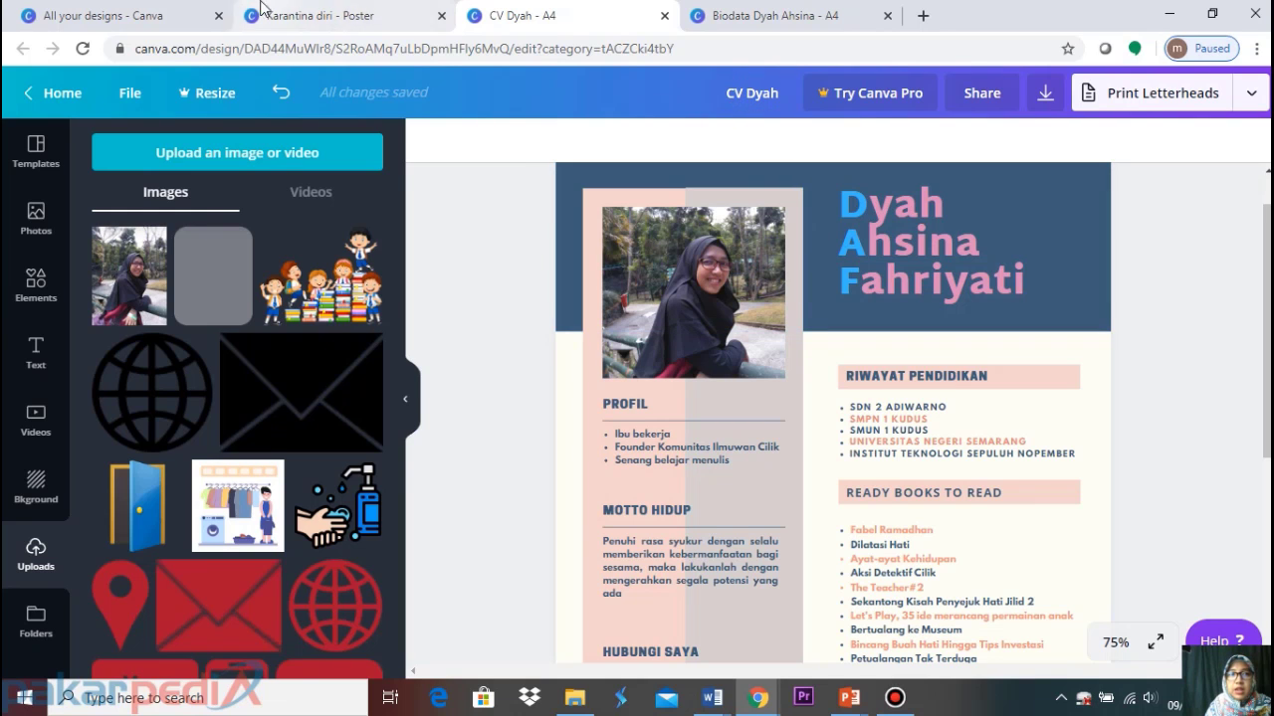
Close the Karantina diri poster tab and scroll through the All your designs grid
{"action": "left_click", "coordinate": [155, 26]}
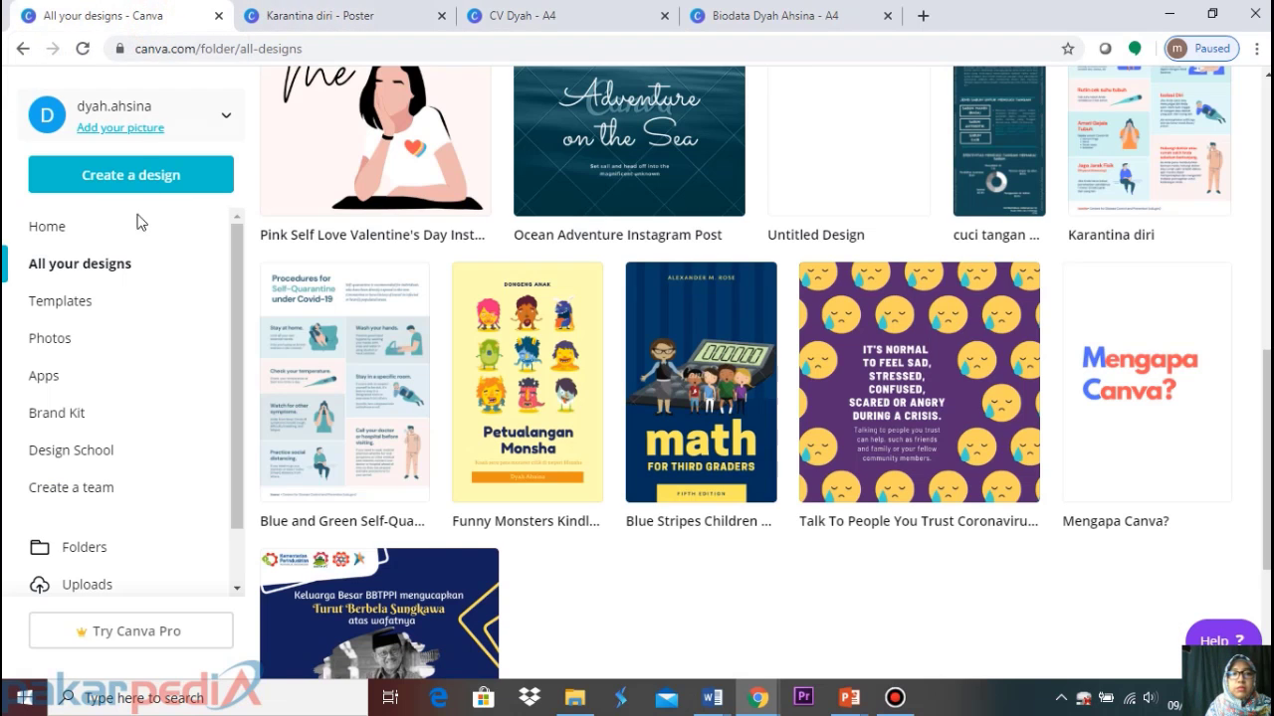
{"action": "left_click", "coordinate": [441, 16]}
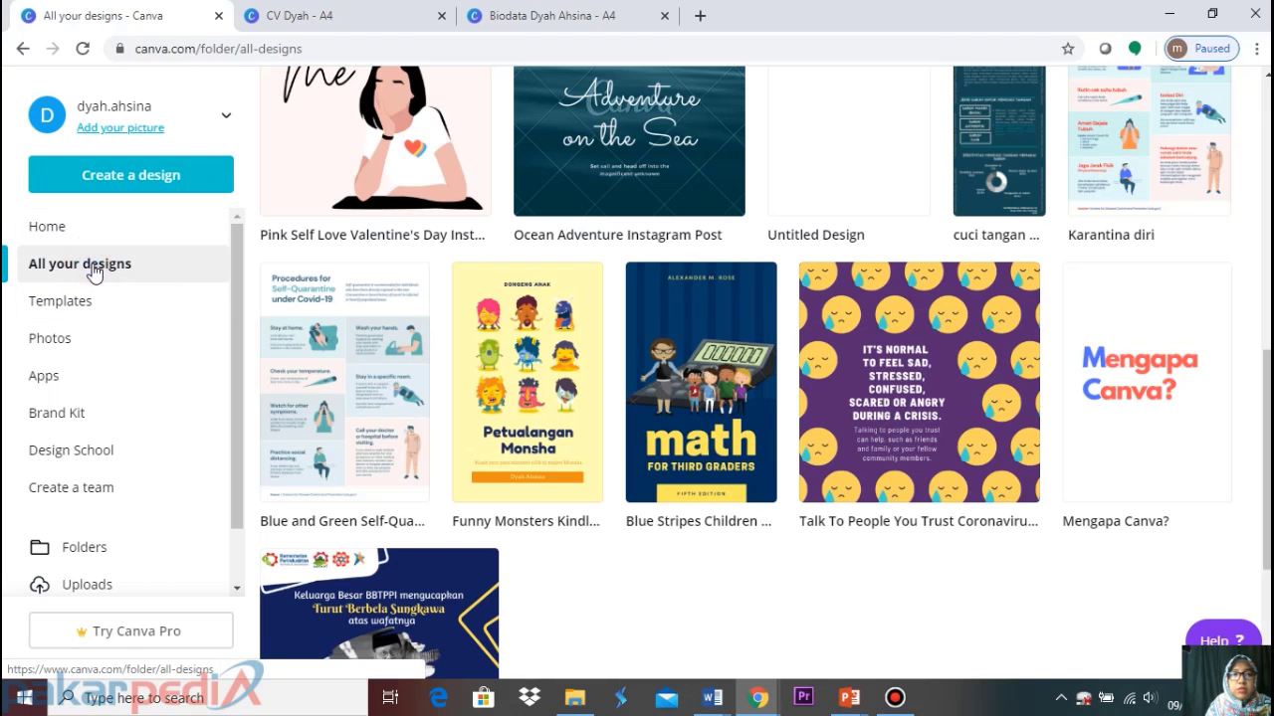
{"action": "left_click", "coordinate": [108, 283]}
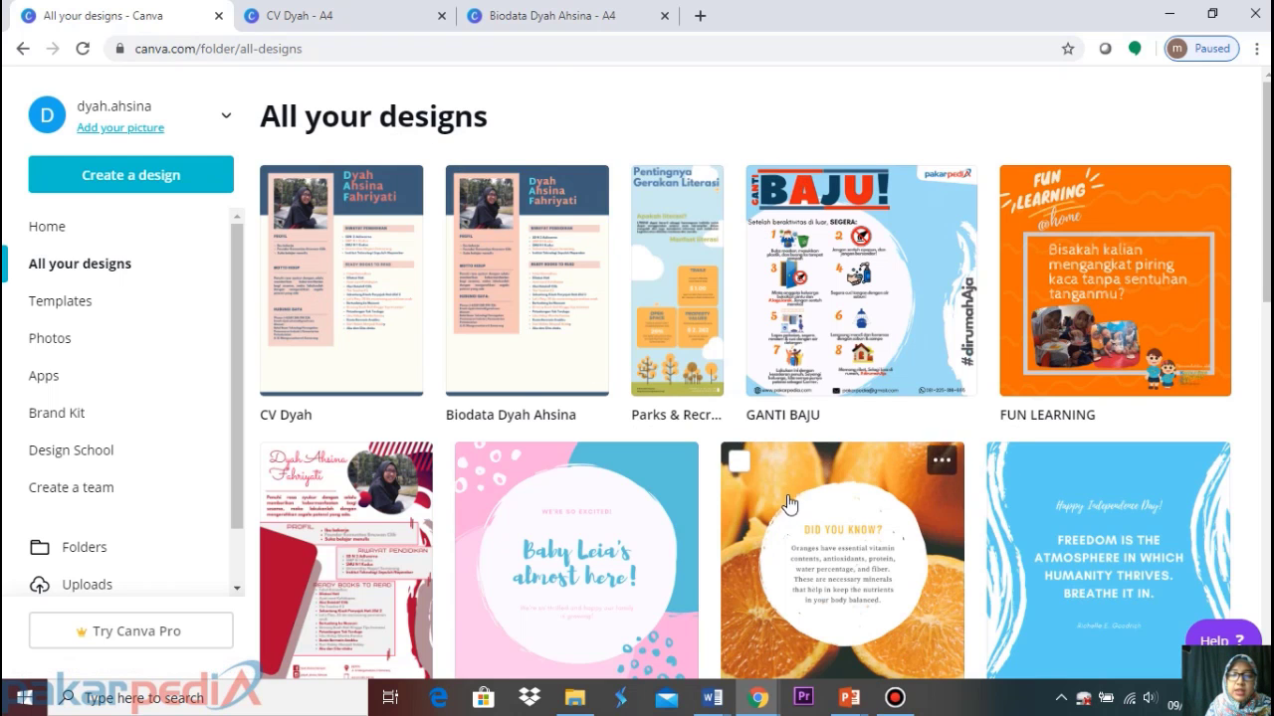
{"action": "scroll", "coordinate": [787, 505], "scroll_direction": "down", "scroll_amount": 5}
{"action": "scroll", "coordinate": [789, 506], "scroll_direction": "down", "scroll_amount": 5}
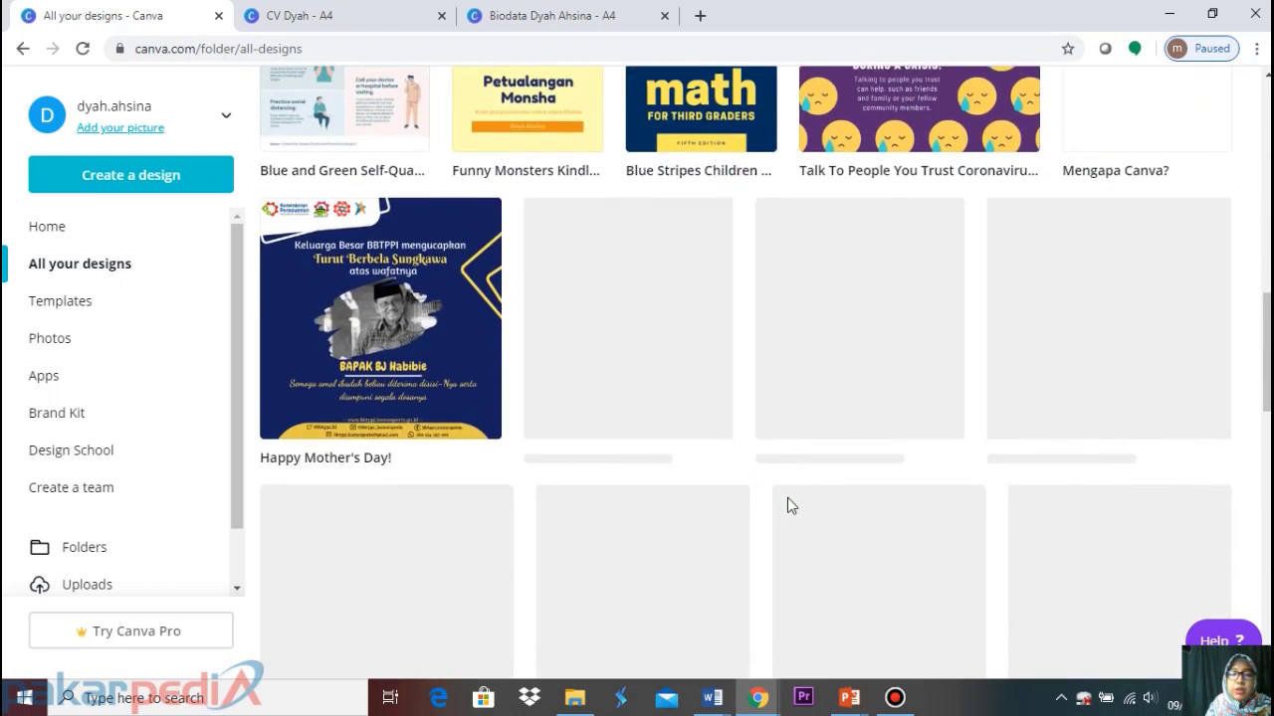
{"action": "scroll", "coordinate": [787, 505], "scroll_direction": "up", "scroll_amount": 5}
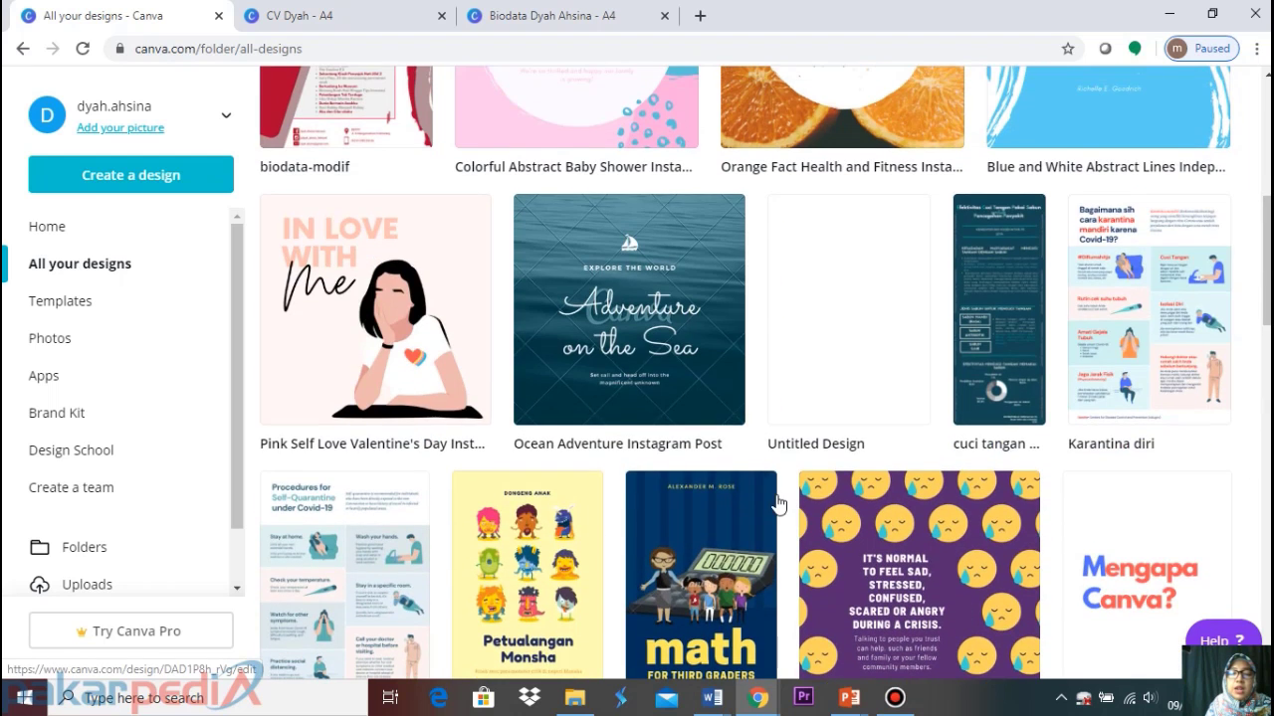
{"action": "scroll", "coordinate": [777, 506], "scroll_direction": "up", "scroll_amount": 5}
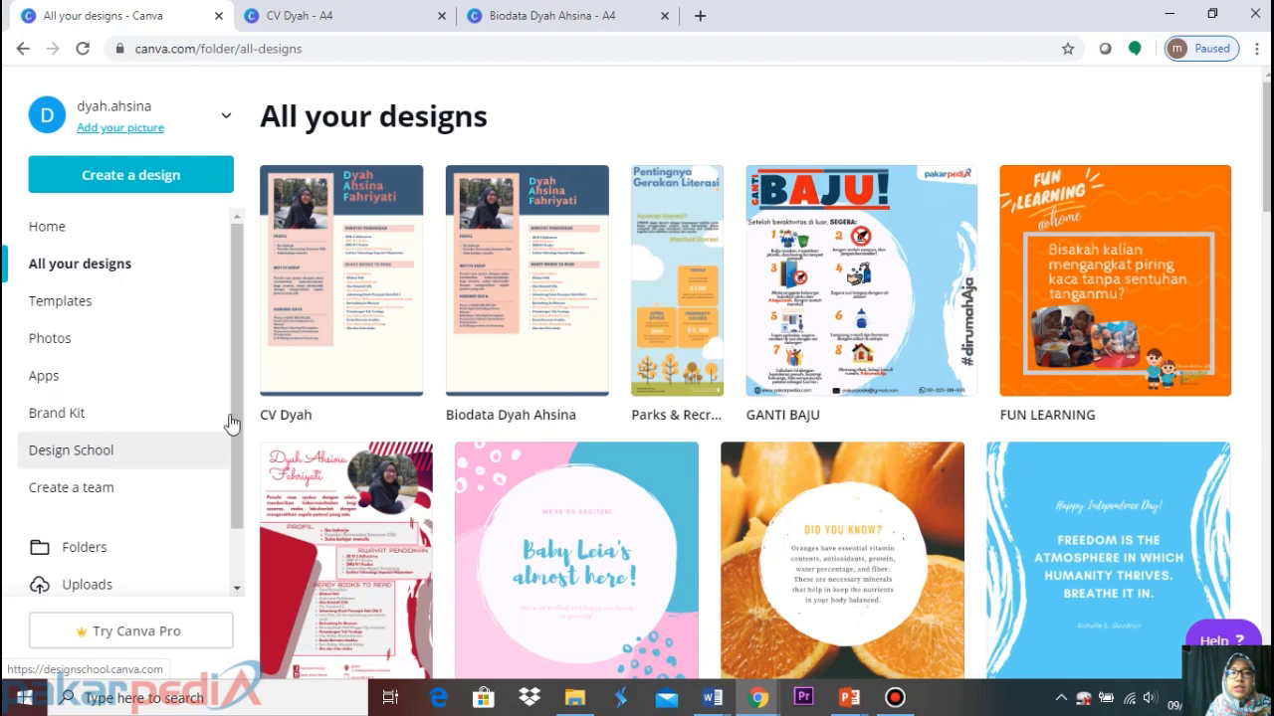
Clear the leftover 'Instagram post' search on Home, then browse the All your designs gallery
{"action": "left_click", "coordinate": [50, 234]}
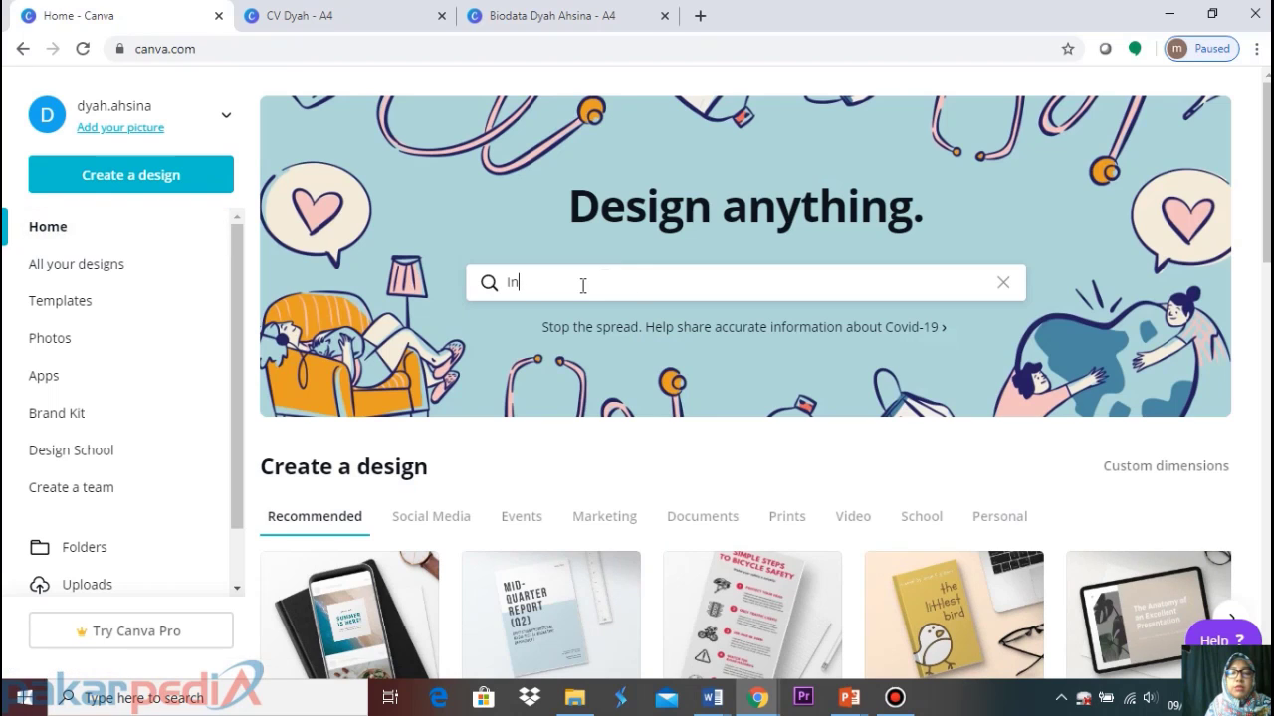
{"action": "type", "text": "st"}
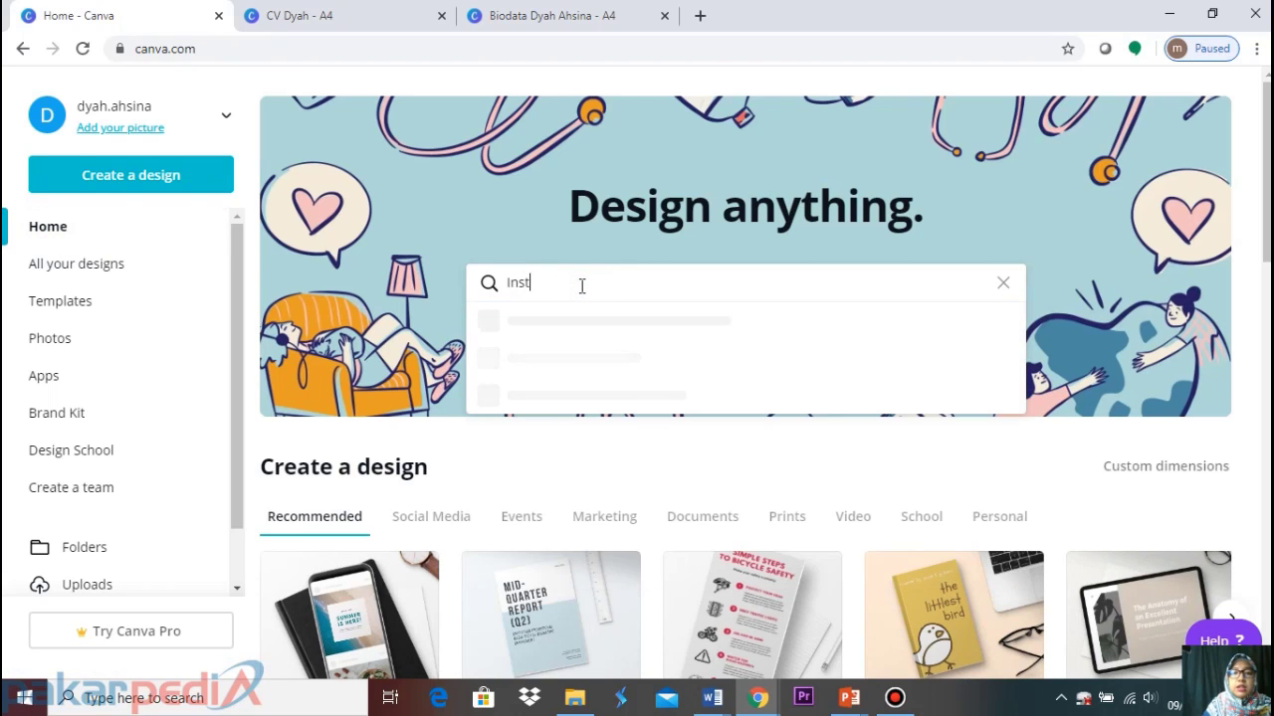
{"action": "type", "text": "agram p"}
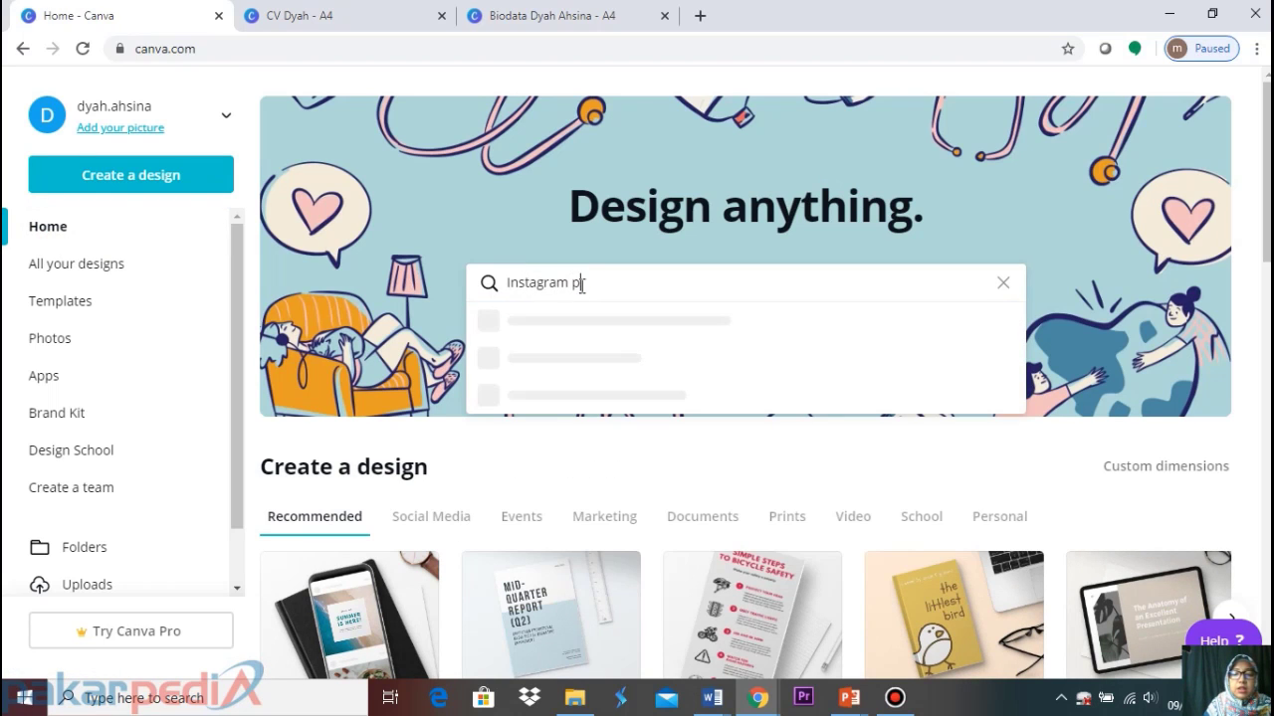
{"action": "type", "text": "ost"}
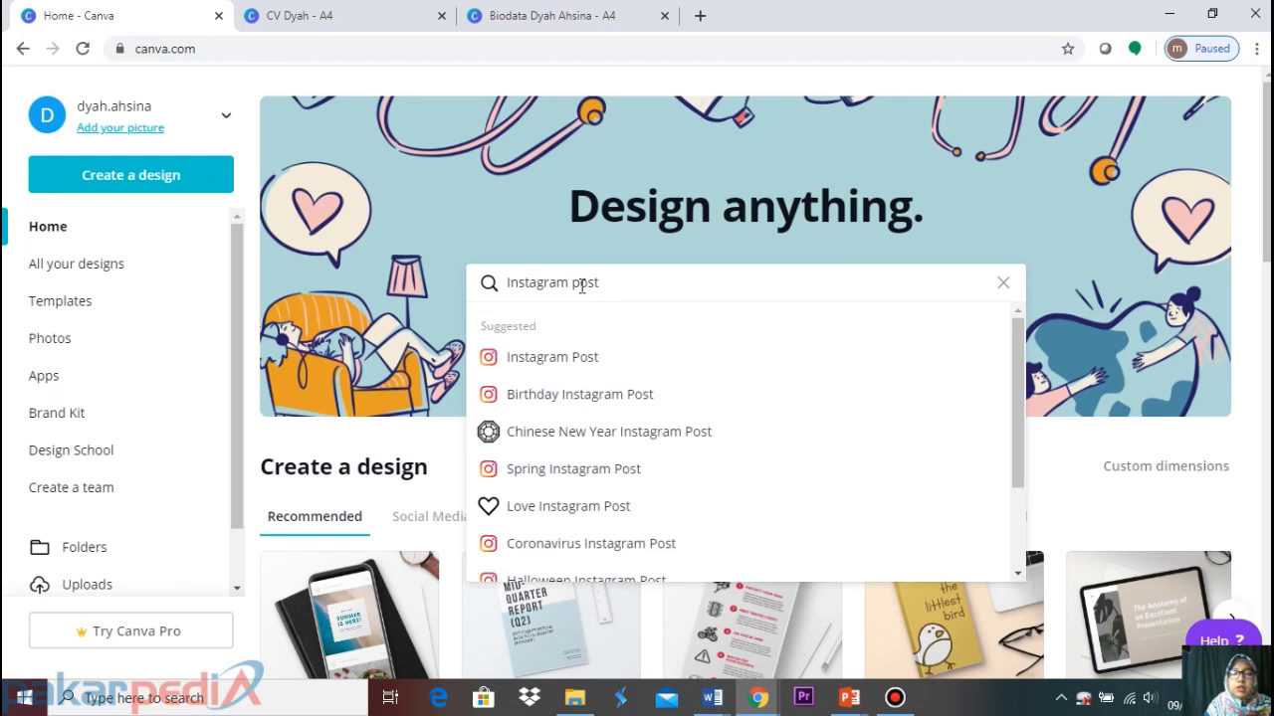
{"action": "key", "text": "BackSpace"}
{"action": "key", "text": "BackSpace"}
{"action": "key", "text": "BackSpace"}
{"action": "key", "text": "BackSpace"}
{"action": "key", "text": "BackSpace"}
{"action": "key", "text": "BackSpace"}
{"action": "key", "text": "BackSpace"}
{"action": "key", "text": "BackSpace"}
{"action": "key", "text": "BackSpace"}
{"action": "key", "text": "BackSpace"}
{"action": "key", "text": "BackSpace"}
{"action": "key", "text": "BackSpace"}
{"action": "key", "text": "BackSpace"}
{"action": "key", "text": "BackSpace"}
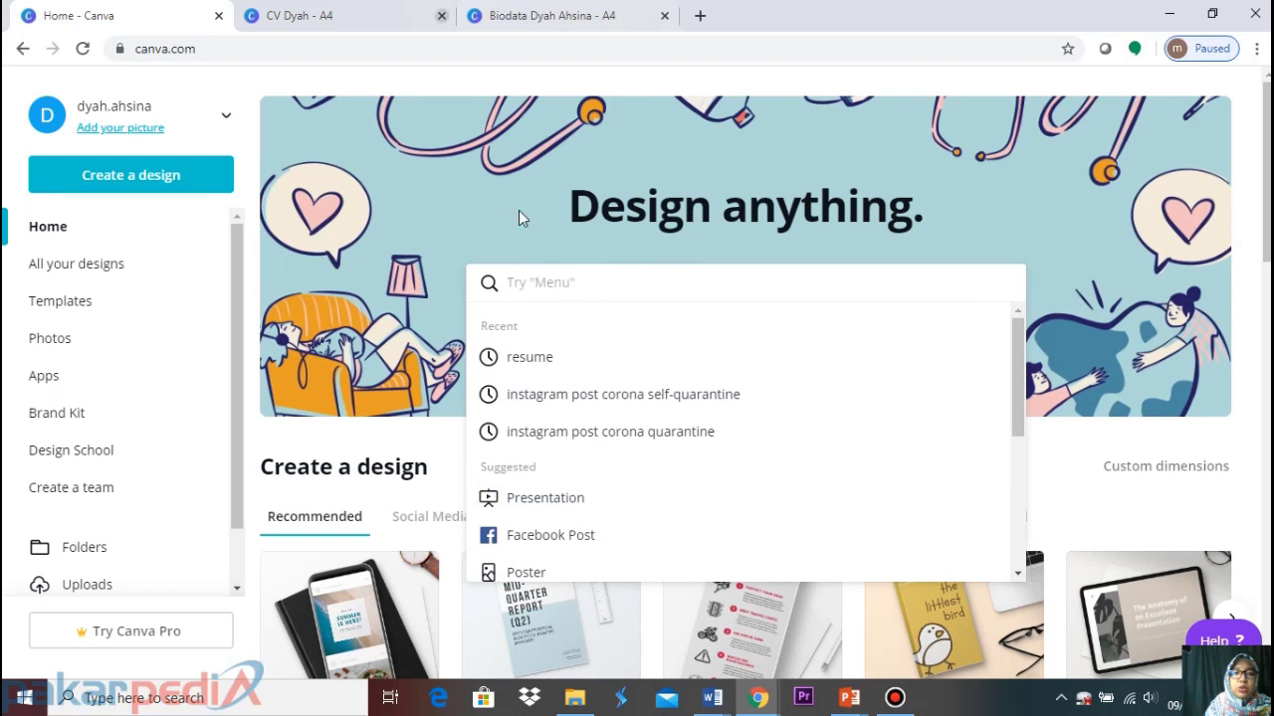
{"action": "scroll", "coordinate": [410, 438], "scroll_direction": "down", "scroll_amount": 5}
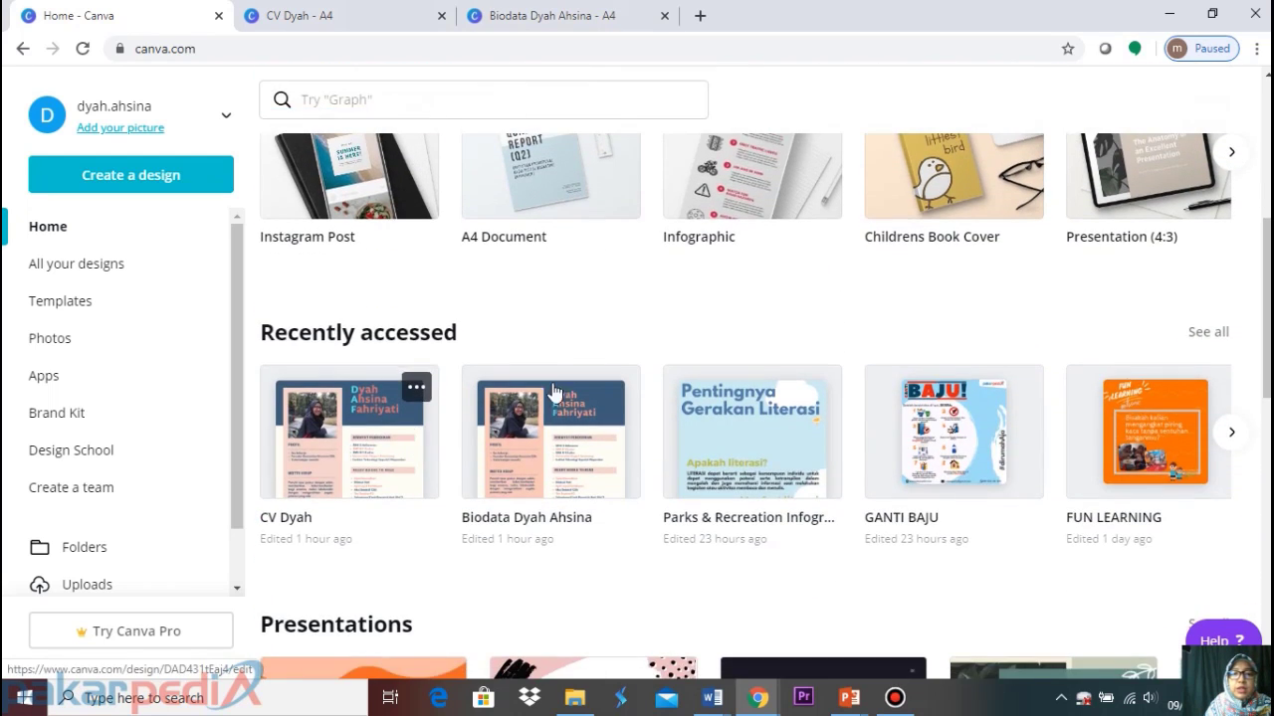
{"action": "scroll", "coordinate": [842, 471], "scroll_direction": "down", "scroll_amount": 6}
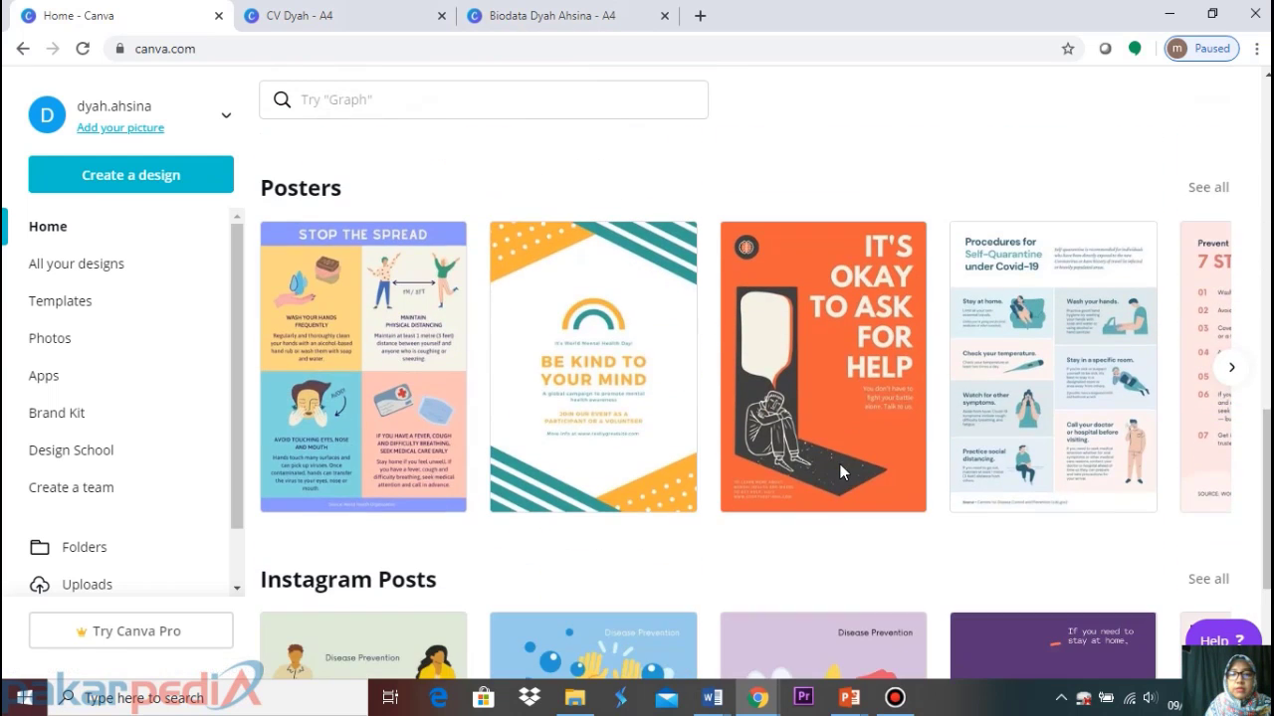
{"action": "scroll", "coordinate": [841, 472], "scroll_direction": "up", "scroll_amount": 2}
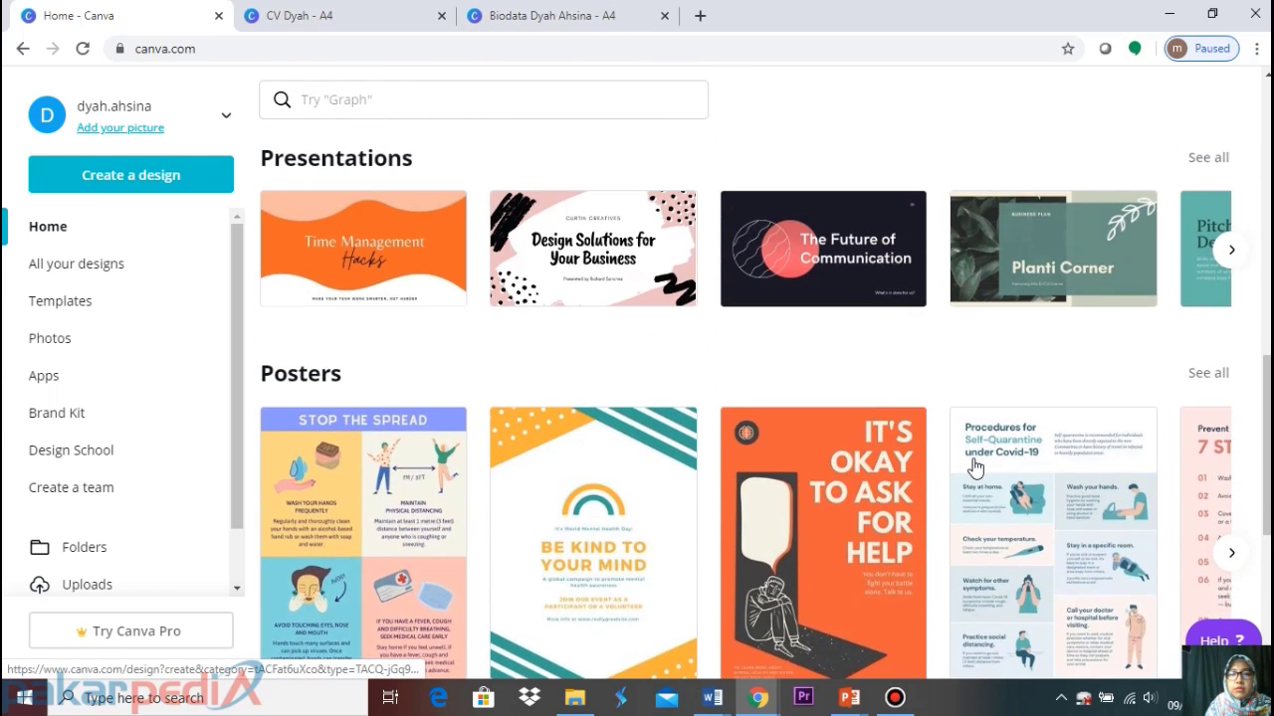
{"action": "scroll", "coordinate": [974, 468], "scroll_direction": "down", "scroll_amount": 2}
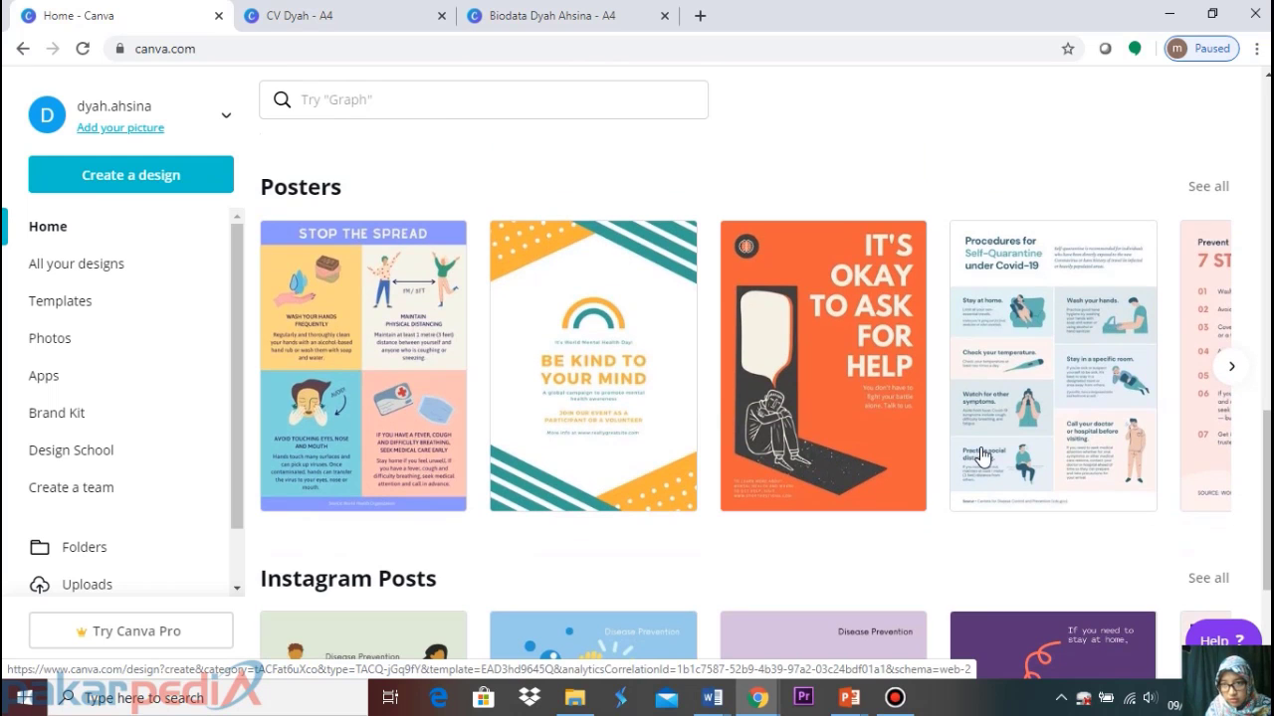
{"action": "scroll", "coordinate": [980, 458], "scroll_direction": "down", "scroll_amount": 4}
{"action": "scroll", "coordinate": [980, 456], "scroll_direction": "up", "scroll_amount": 8}
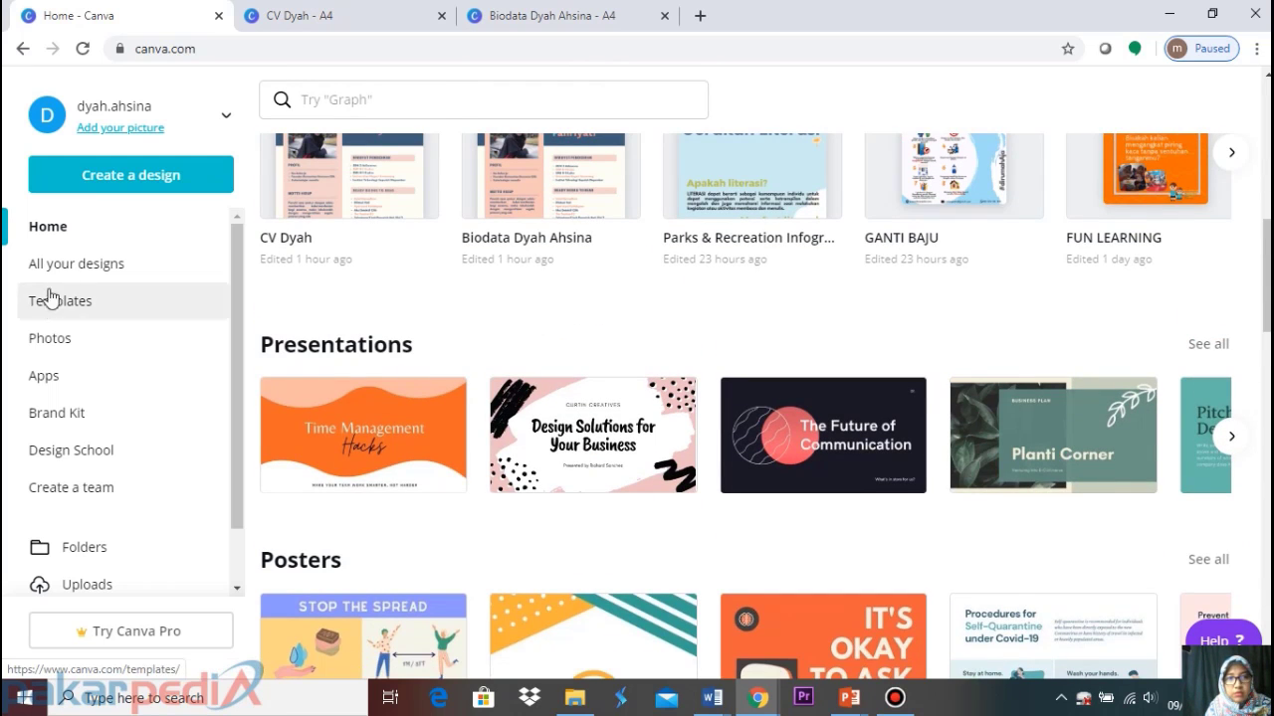
{"action": "left_click", "coordinate": [88, 261]}
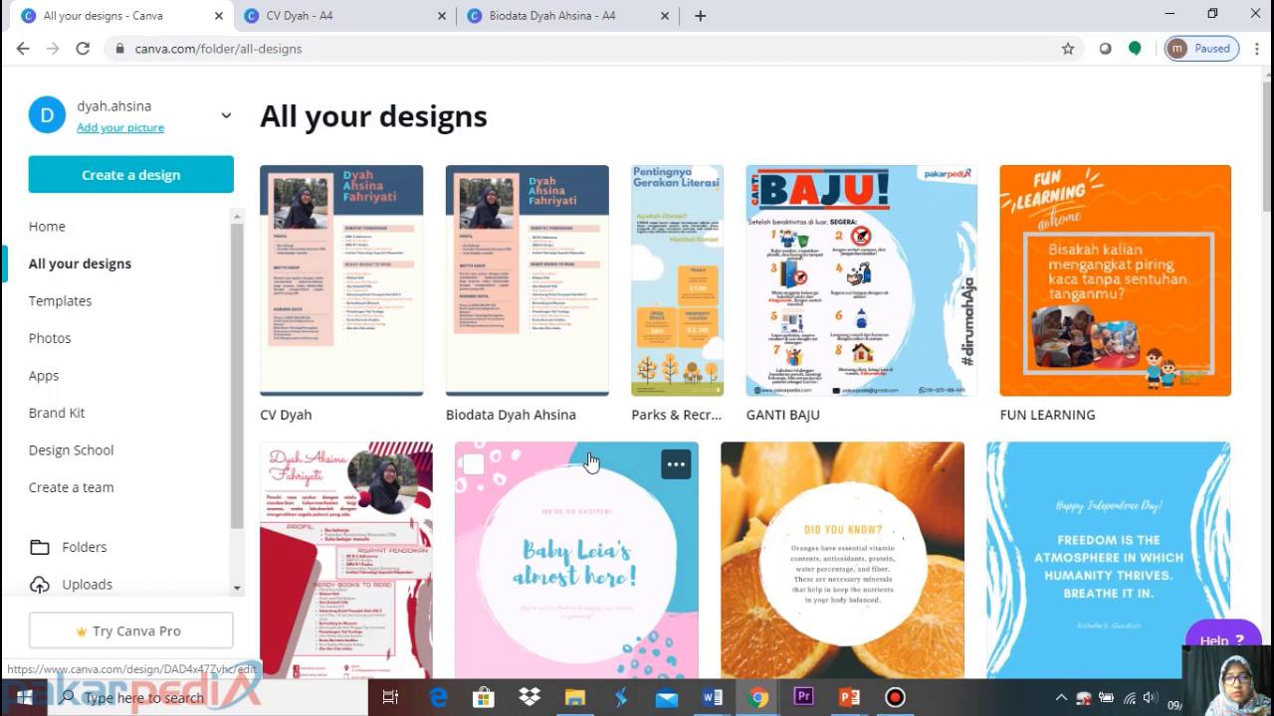
{"action": "scroll", "coordinate": [590, 462], "scroll_direction": "down", "scroll_amount": 4}
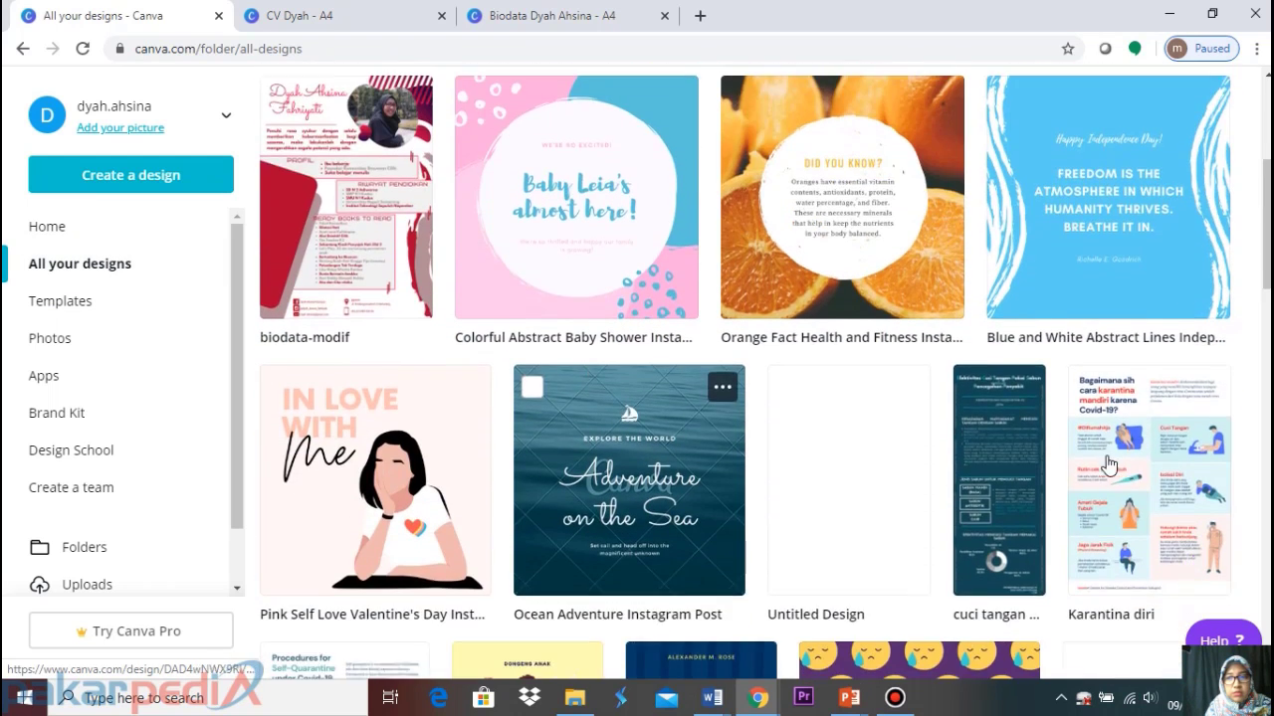
Open the Karantina diri poster and set the editor zoom to 50%
{"action": "left_click", "coordinate": [1162, 467]}
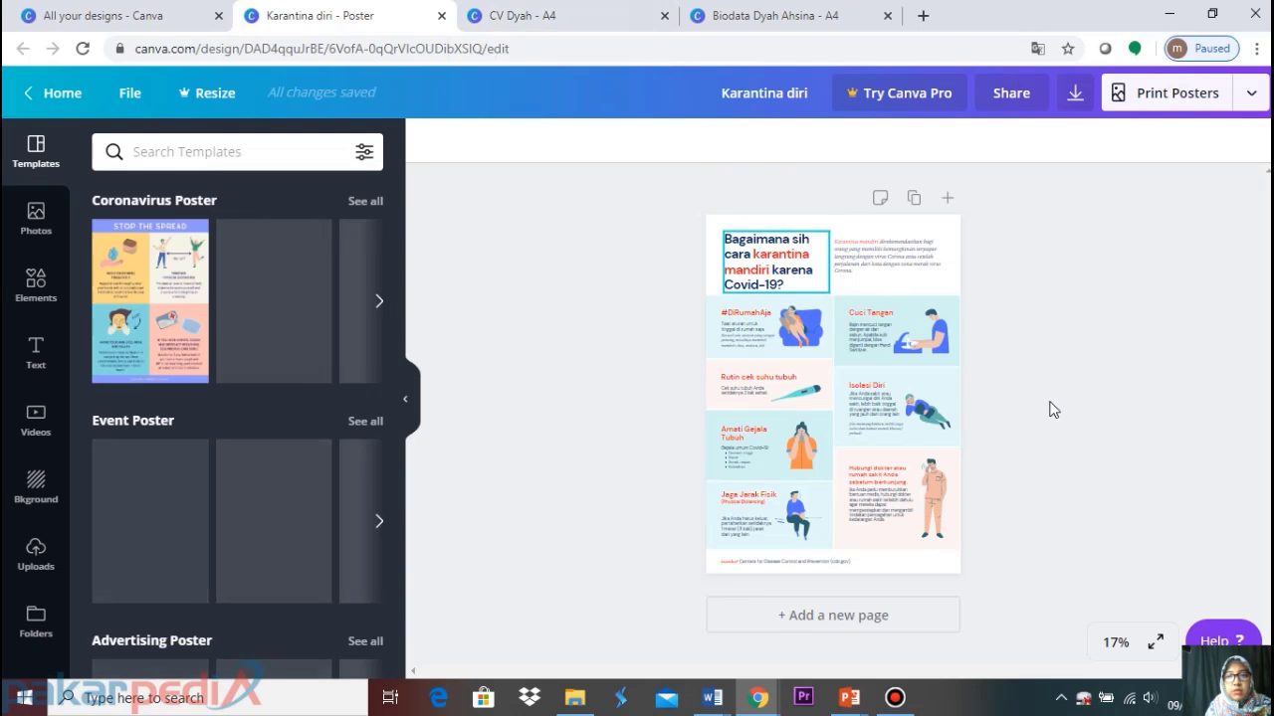
{"action": "left_click", "coordinate": [1123, 649]}
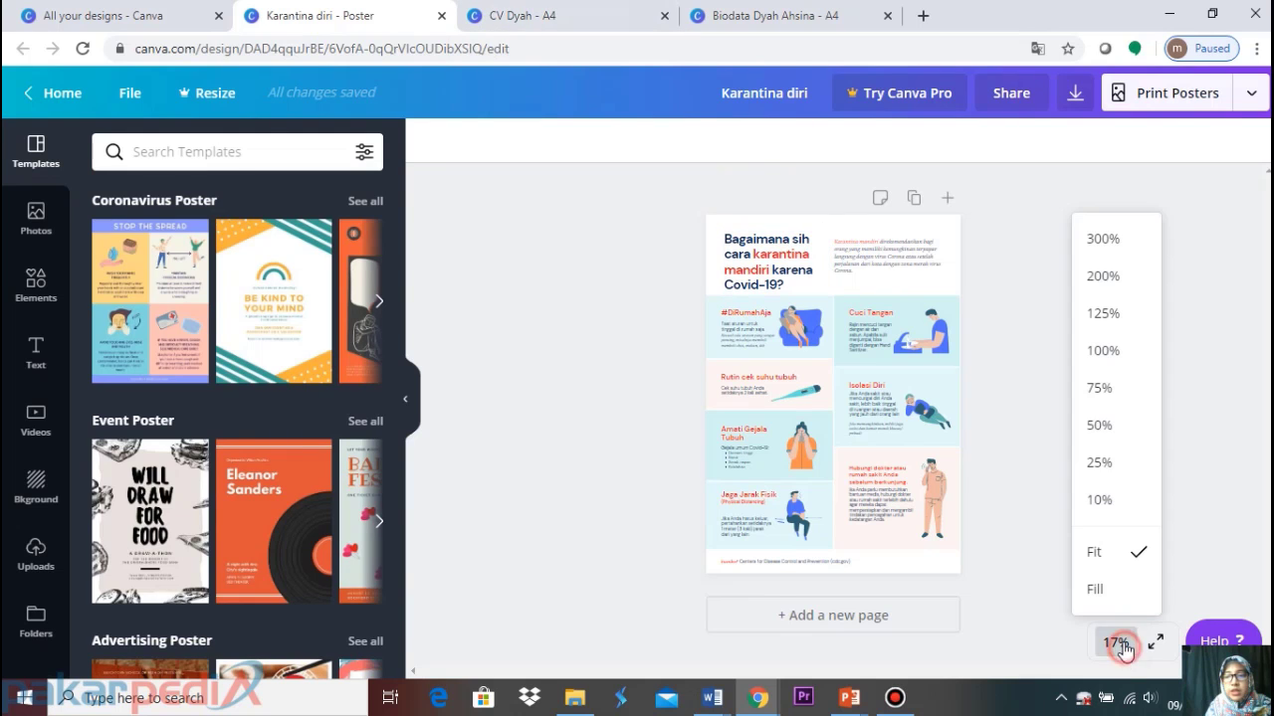
{"action": "left_click", "coordinate": [1105, 426]}
{"action": "scroll", "coordinate": [985, 416], "scroll_direction": "up", "scroll_amount": 4}
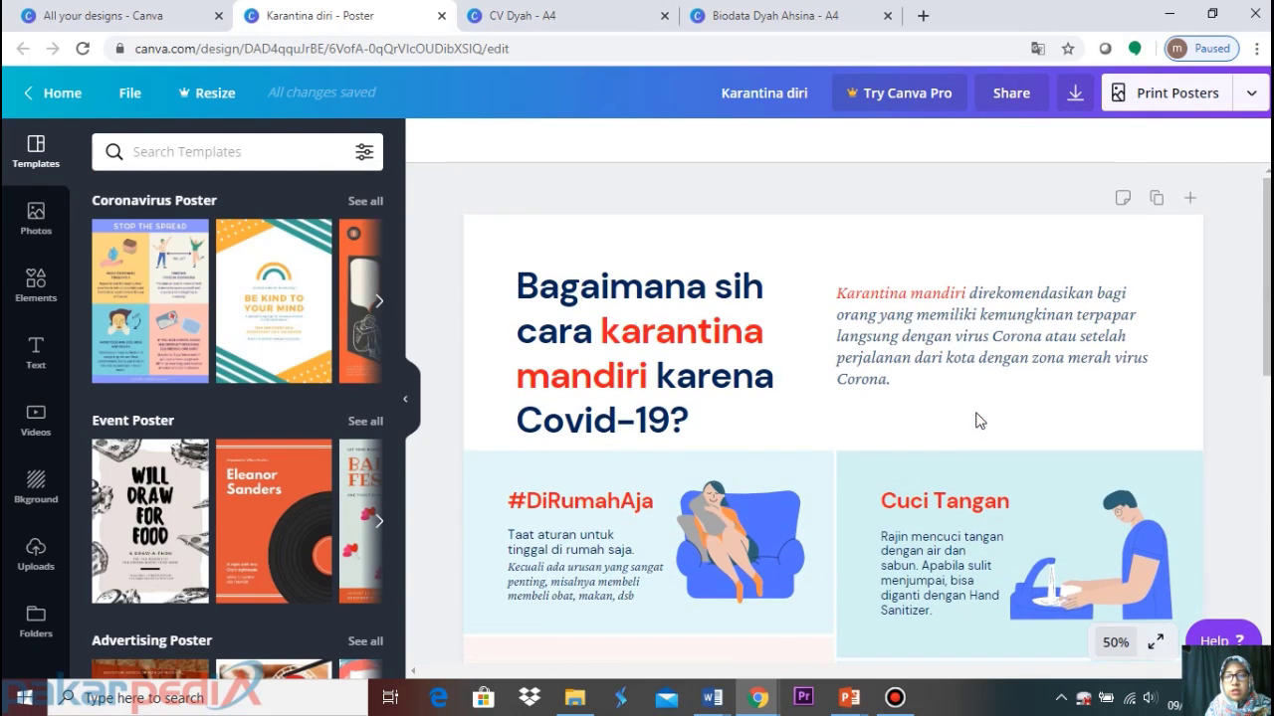
{"action": "scroll", "coordinate": [975, 421], "scroll_direction": "down", "scroll_amount": 7}
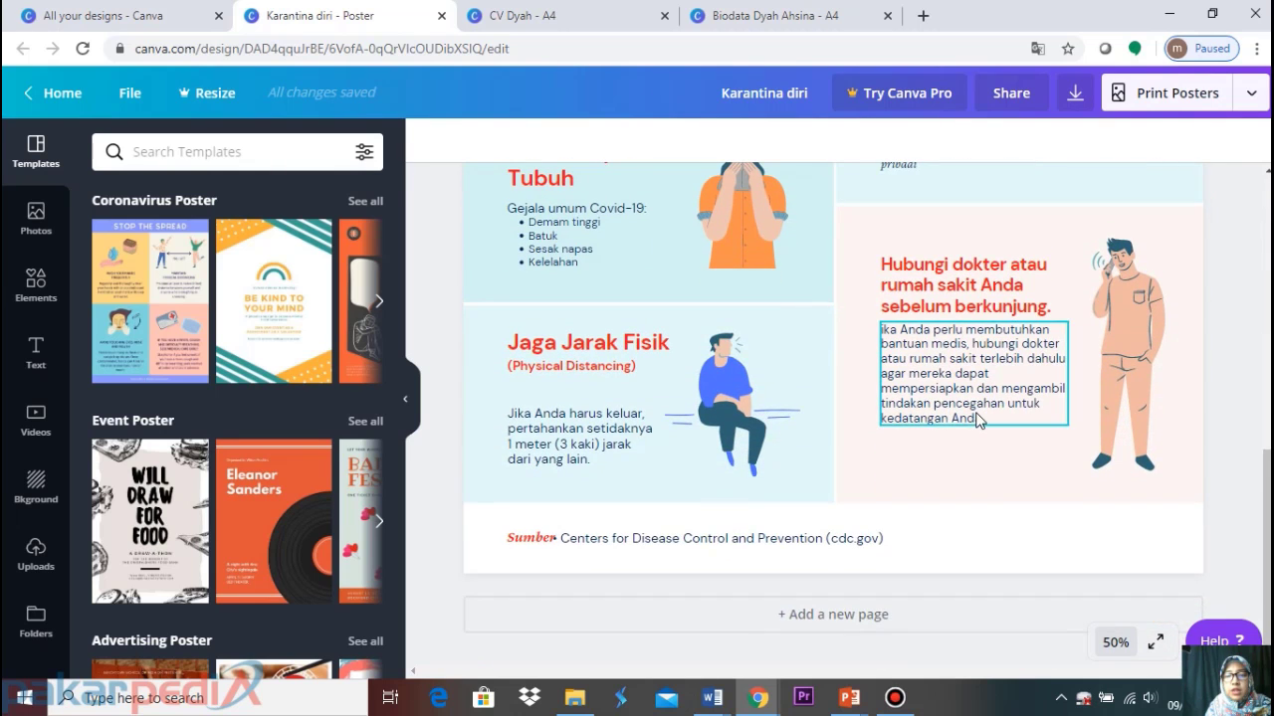
{"action": "scroll", "coordinate": [975, 421], "scroll_direction": "up", "scroll_amount": 7}
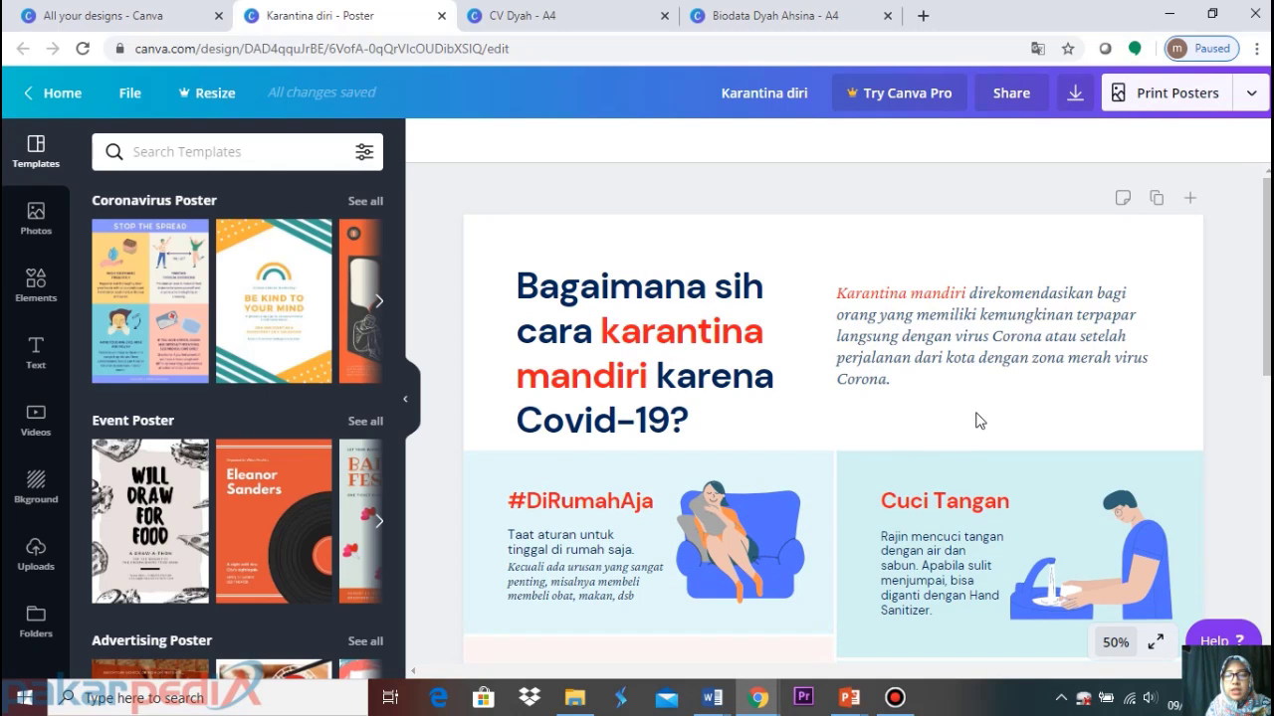
Scroll through the poster's Indonesian self-quarantine tips from title to source line
{"action": "scroll", "coordinate": [976, 421], "scroll_direction": "down", "scroll_amount": 5}
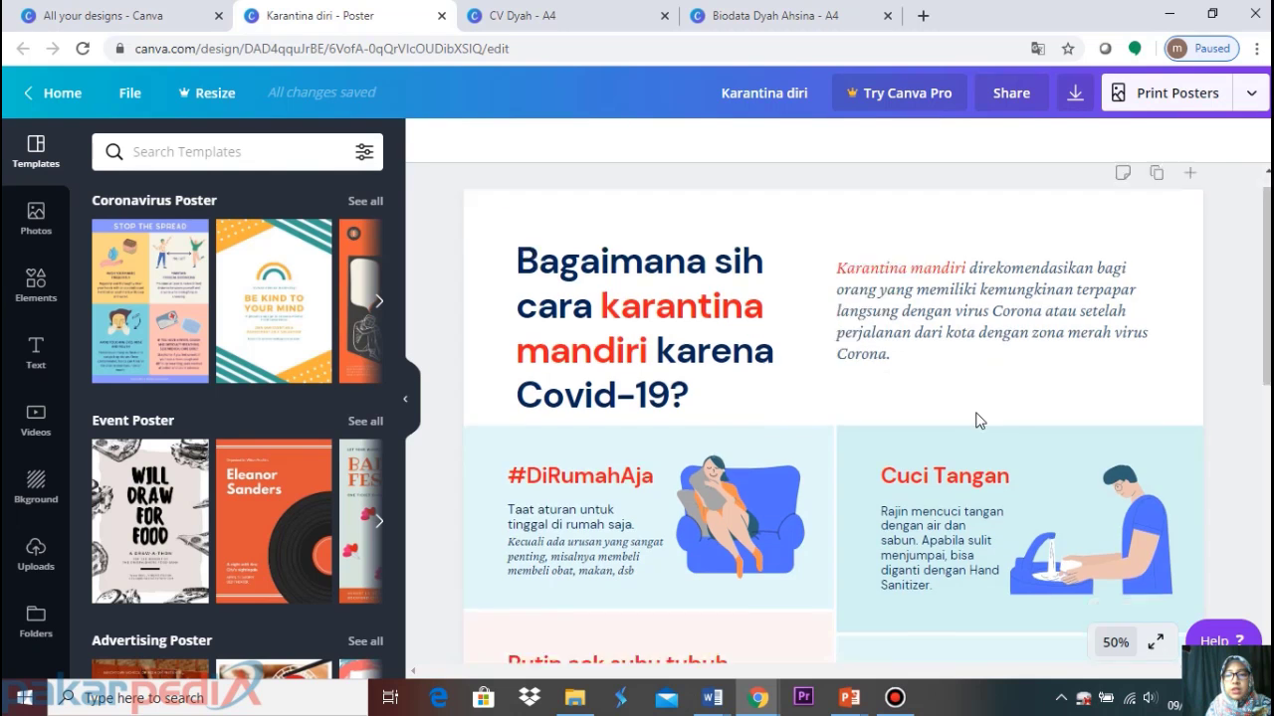
{"action": "scroll", "coordinate": [976, 421], "scroll_direction": "down", "scroll_amount": 3}
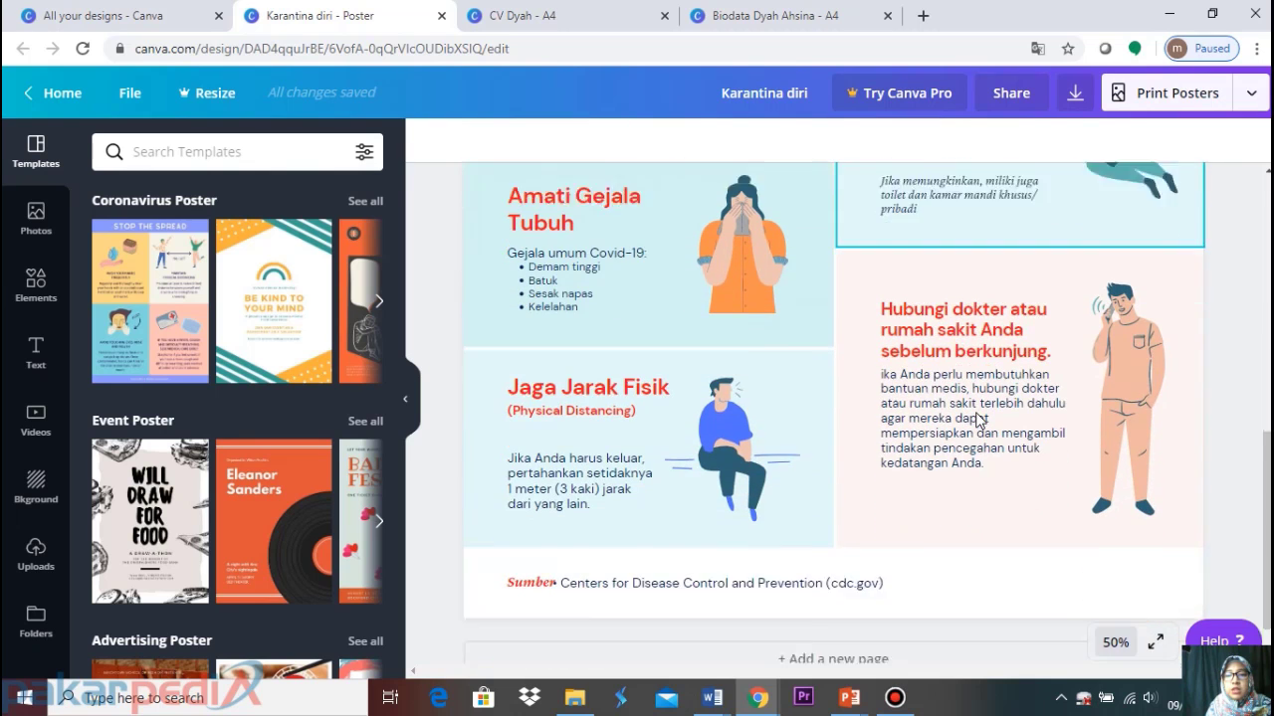
{"action": "scroll", "coordinate": [976, 421], "scroll_direction": "up", "scroll_amount": 5}
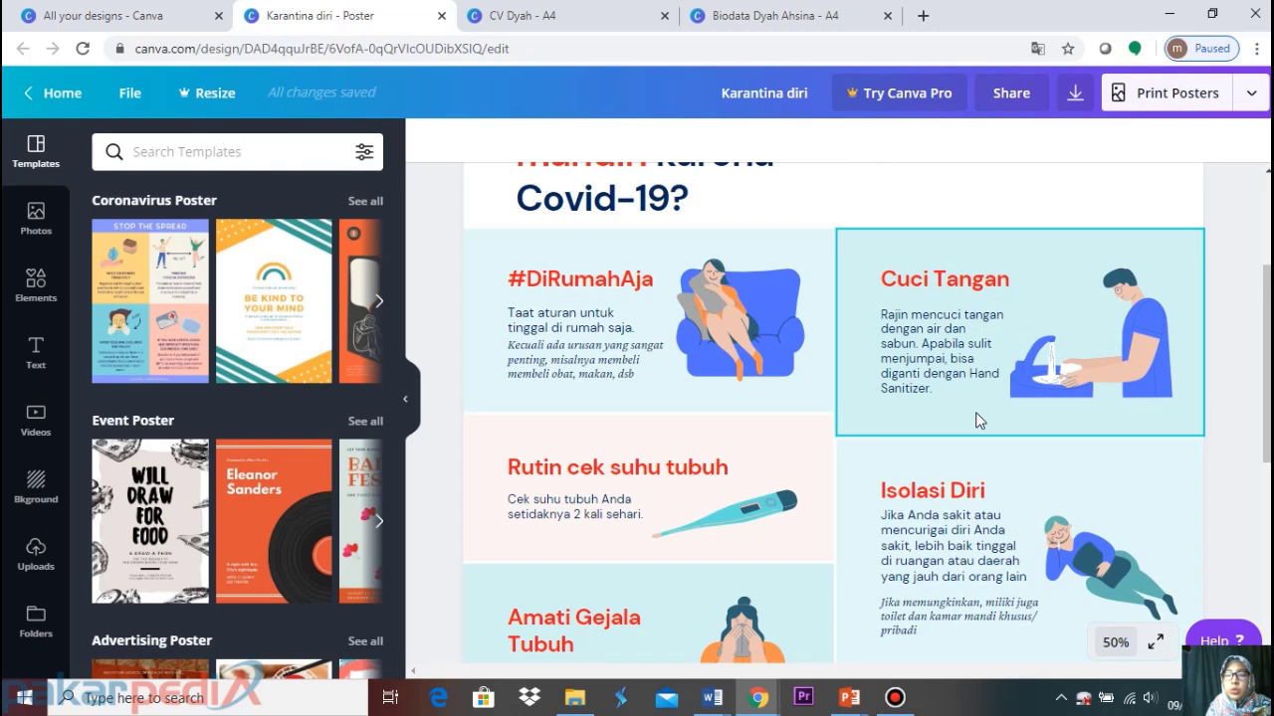
{"action": "scroll", "coordinate": [975, 420], "scroll_direction": "up", "scroll_amount": 3}
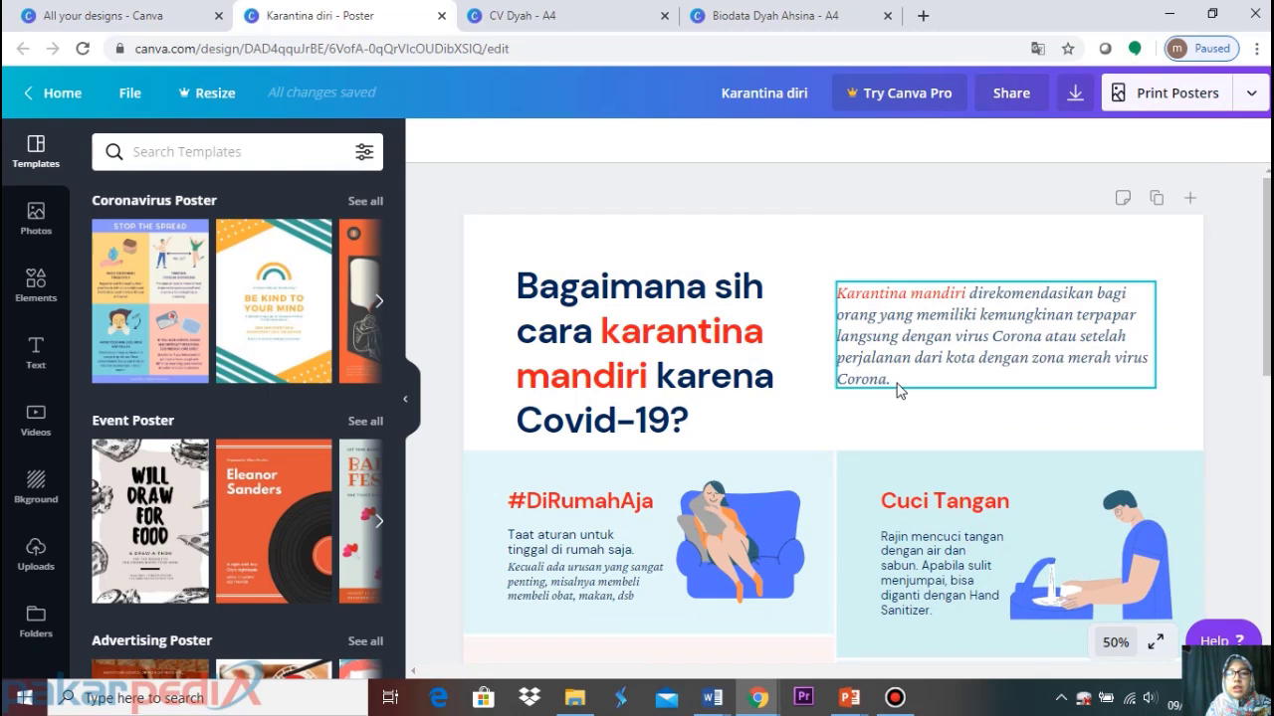
{"action": "scroll", "coordinate": [898, 389], "scroll_direction": "down", "scroll_amount": 8}
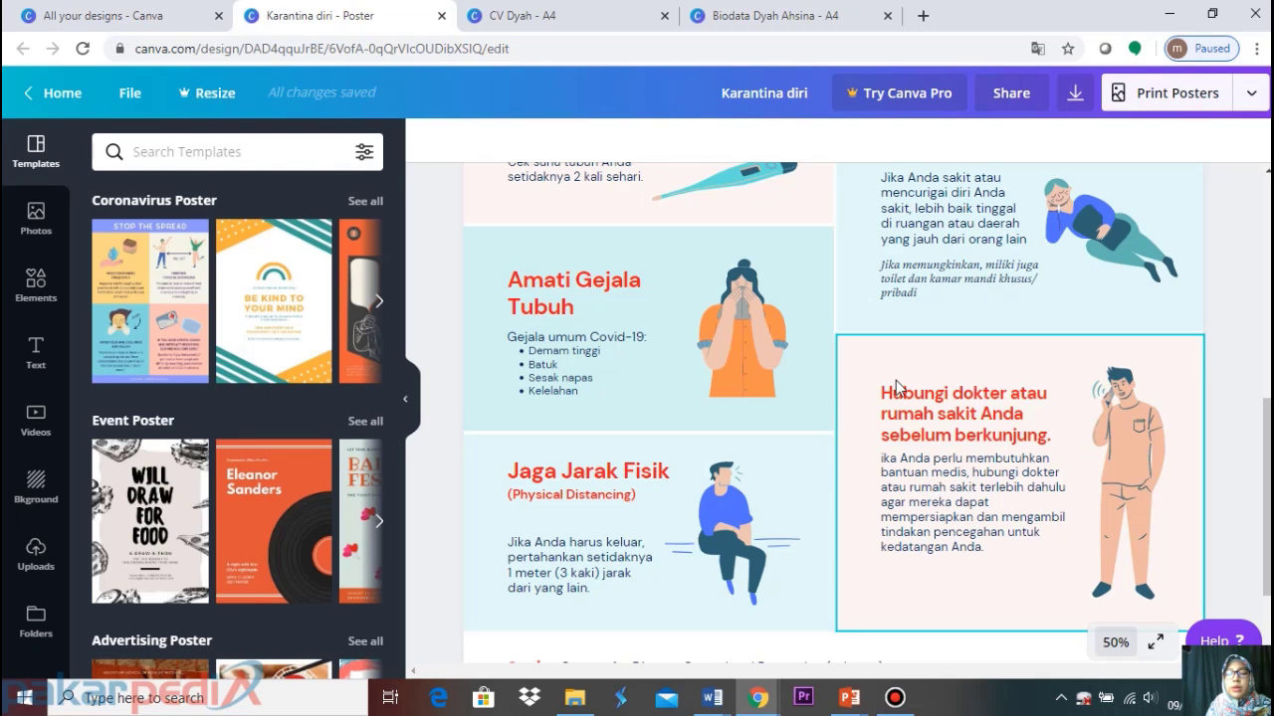
{"action": "scroll", "coordinate": [836, 361], "scroll_direction": "up", "scroll_amount": 6}
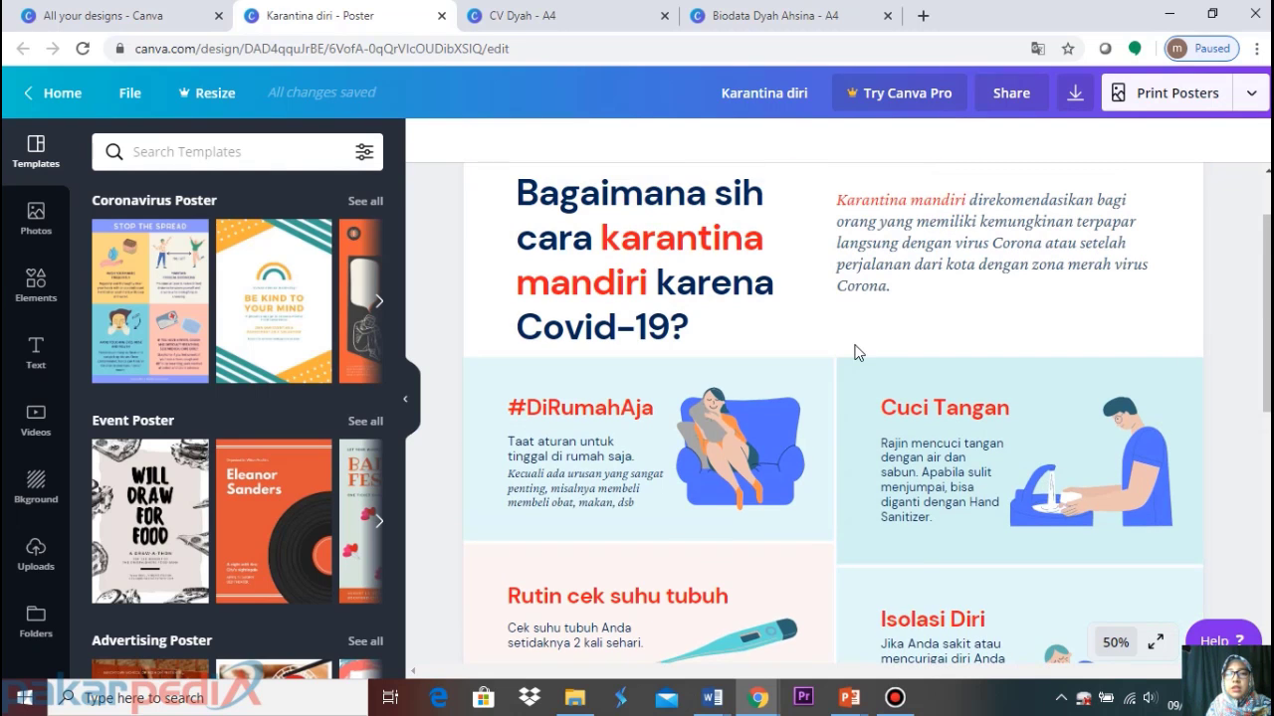
{"action": "scroll", "coordinate": [839, 351], "scroll_direction": "up", "scroll_amount": 1}
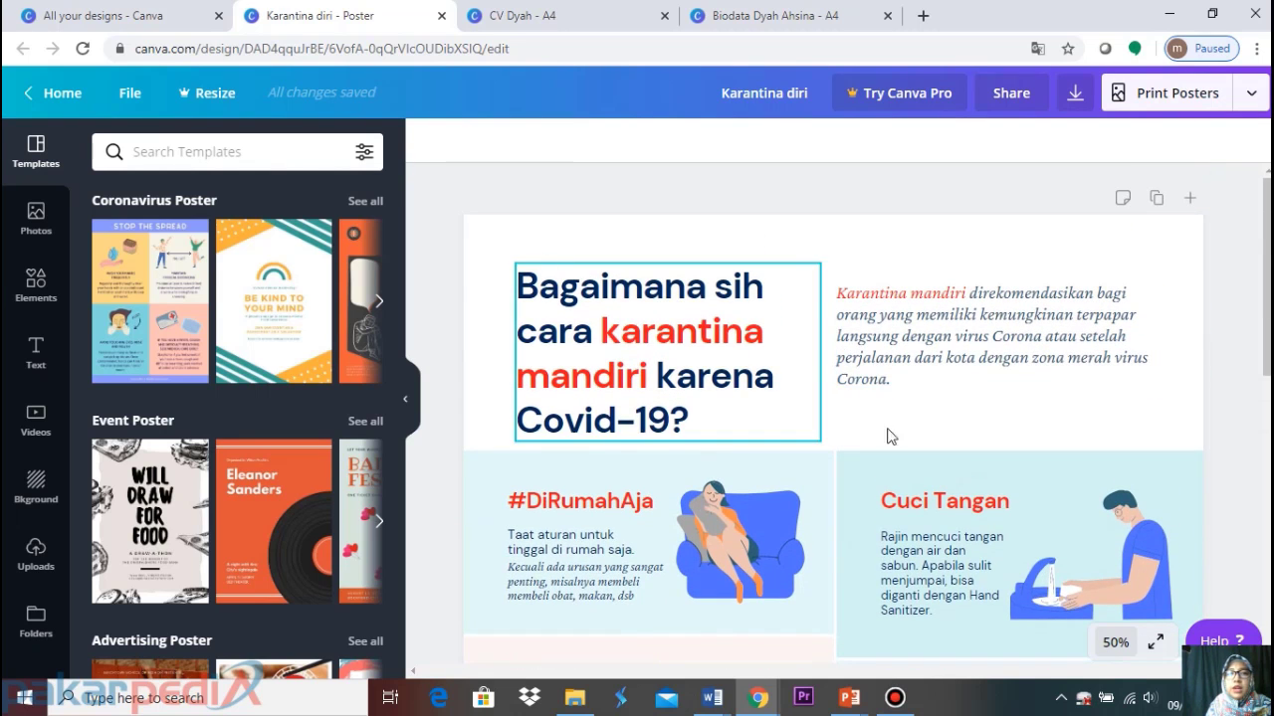
{"action": "left_click", "coordinate": [108, 19]}
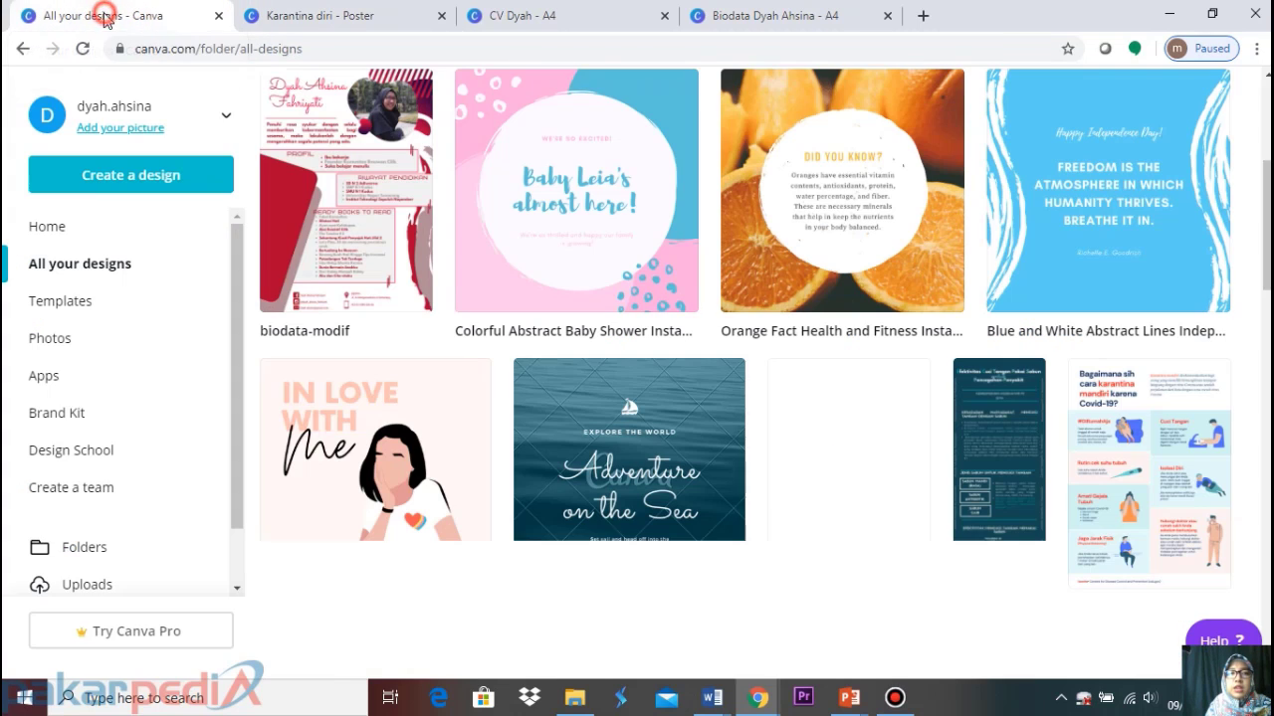
{"action": "left_click", "coordinate": [276, 17]}
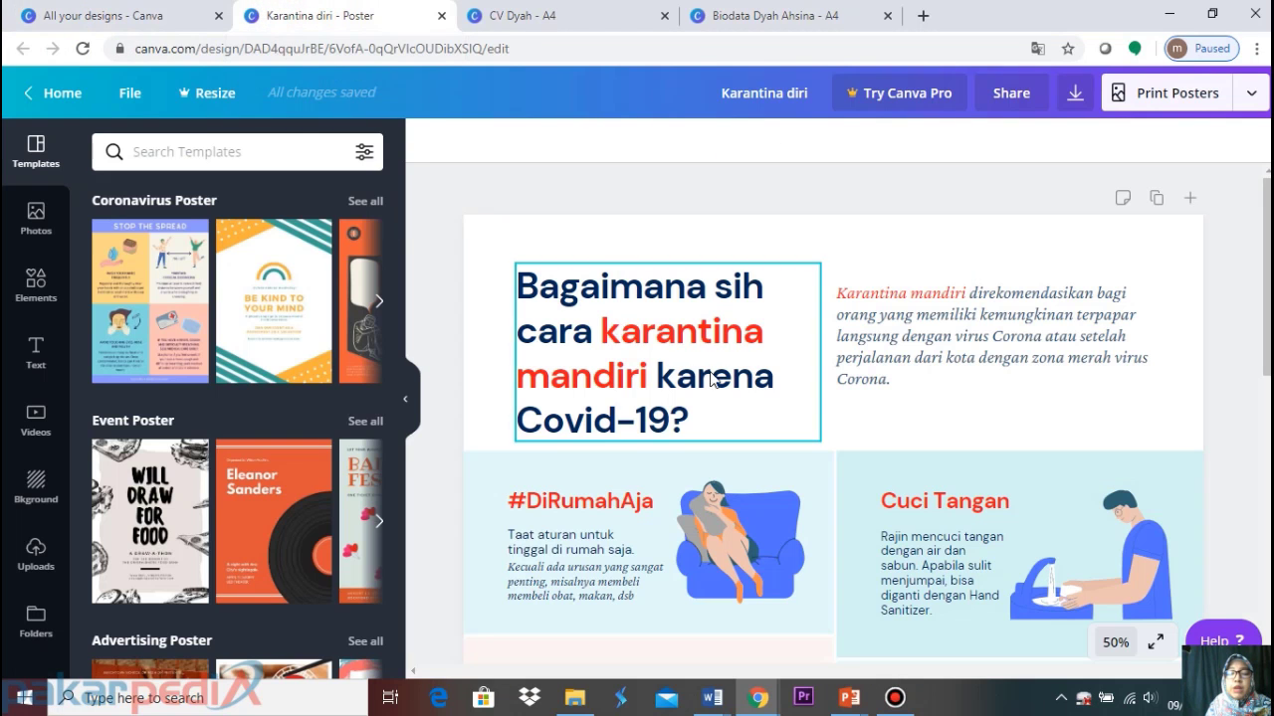
{"action": "scroll", "coordinate": [685, 406], "scroll_direction": "down", "scroll_amount": 5}
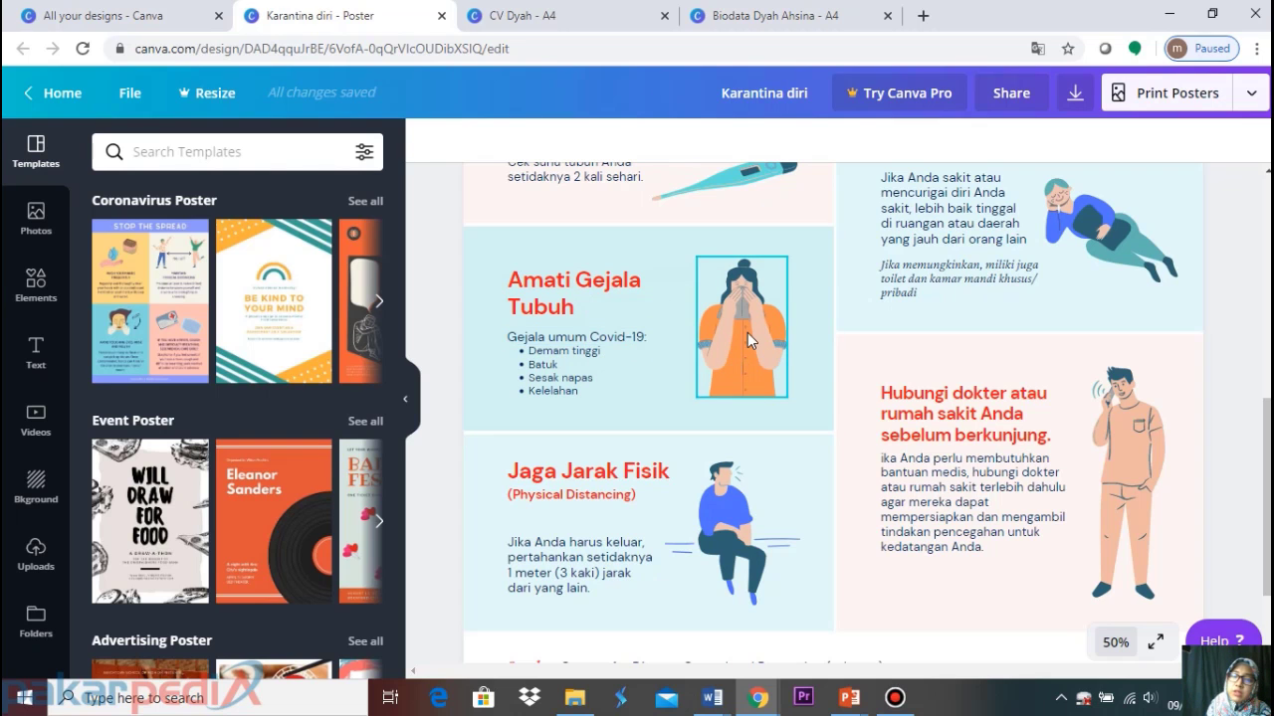
{"action": "scroll", "coordinate": [406, 209], "scroll_direction": "up", "scroll_amount": 6}
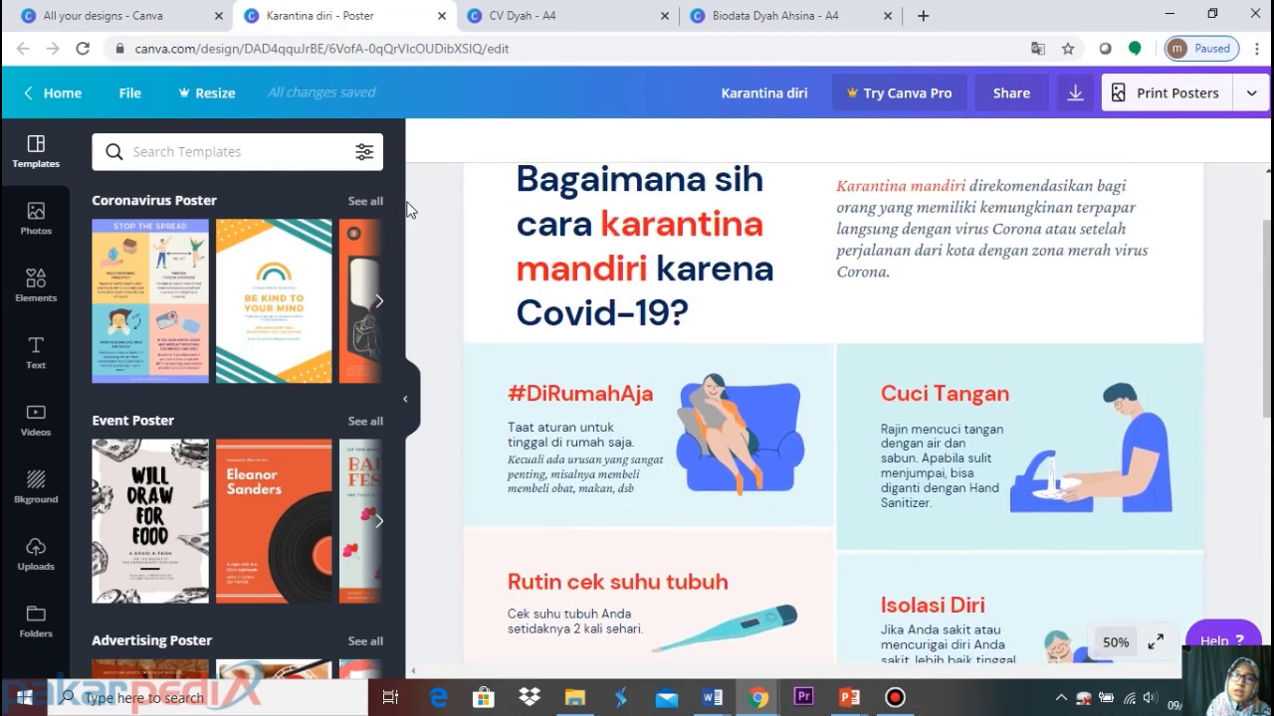
Search templates for 'instagram post', then refine it to 'instagram post self-quarantine'
{"action": "left_click", "coordinate": [87, 17]}
{"action": "left_click", "coordinate": [54, 234]}
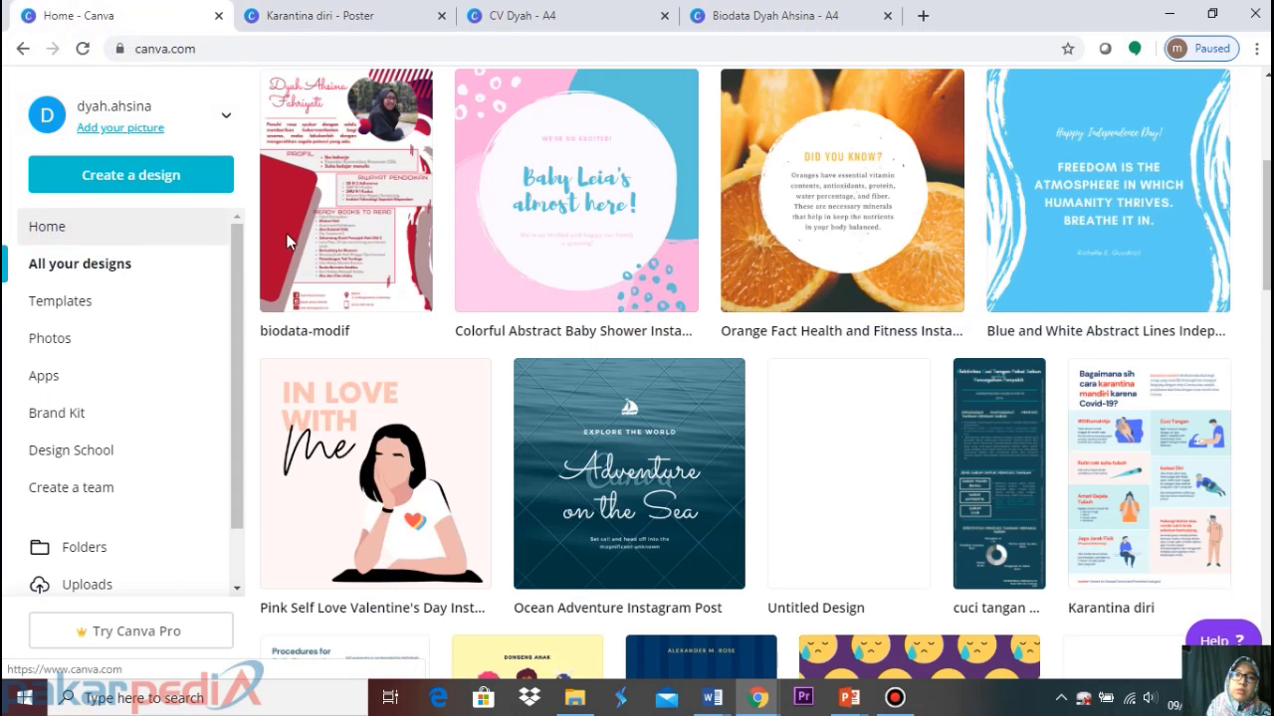
{"action": "left_click", "coordinate": [528, 280]}
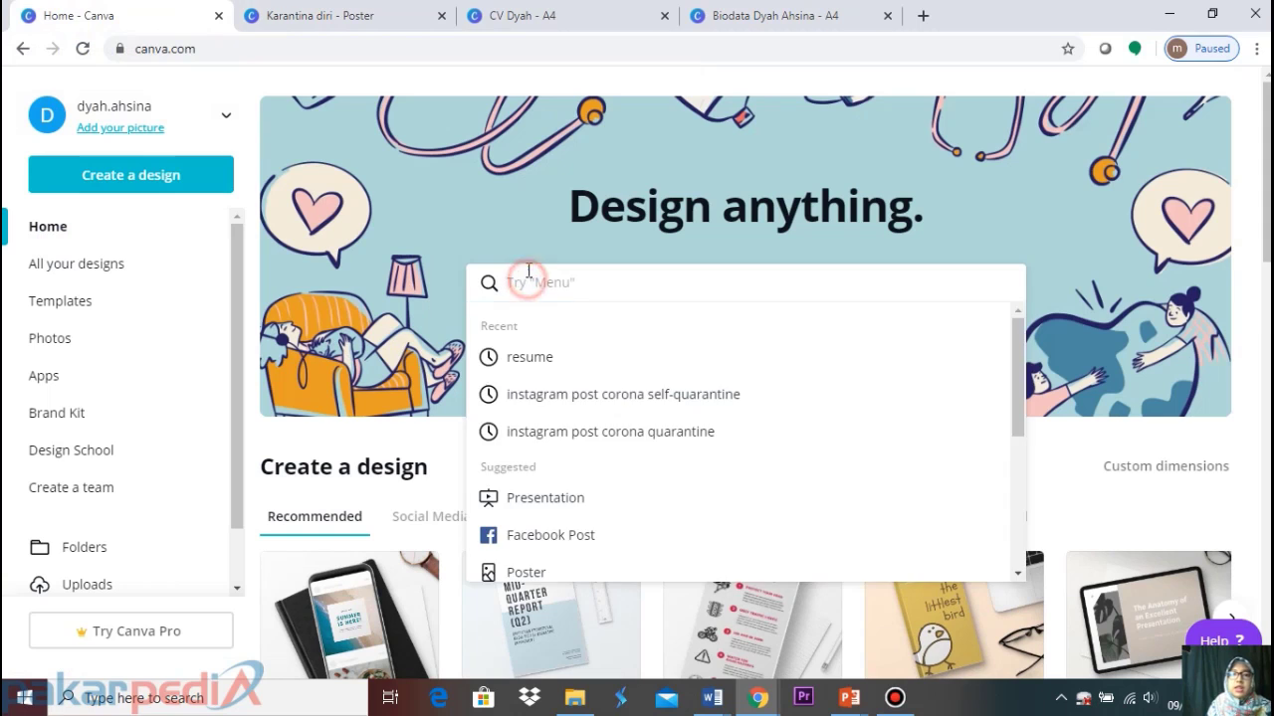
{"action": "type", "text": "insta"}
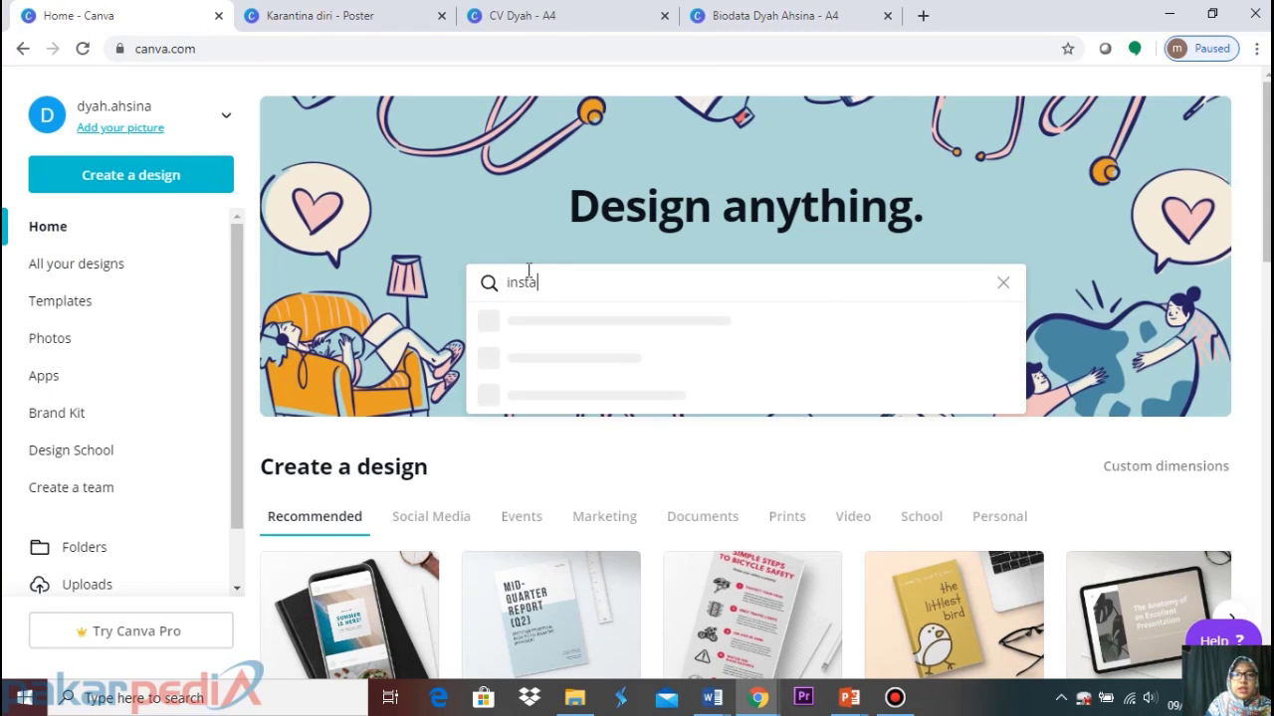
{"action": "type", "text": "gram"}
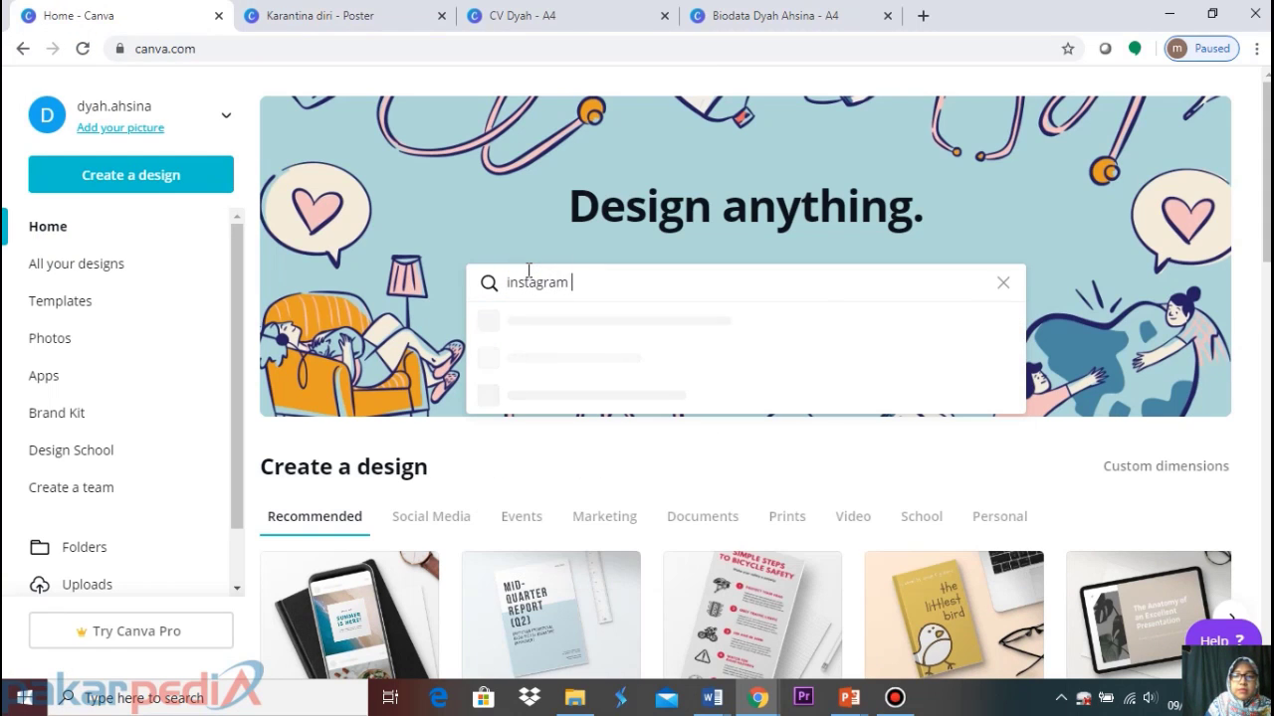
{"action": "type", "text": " post"}
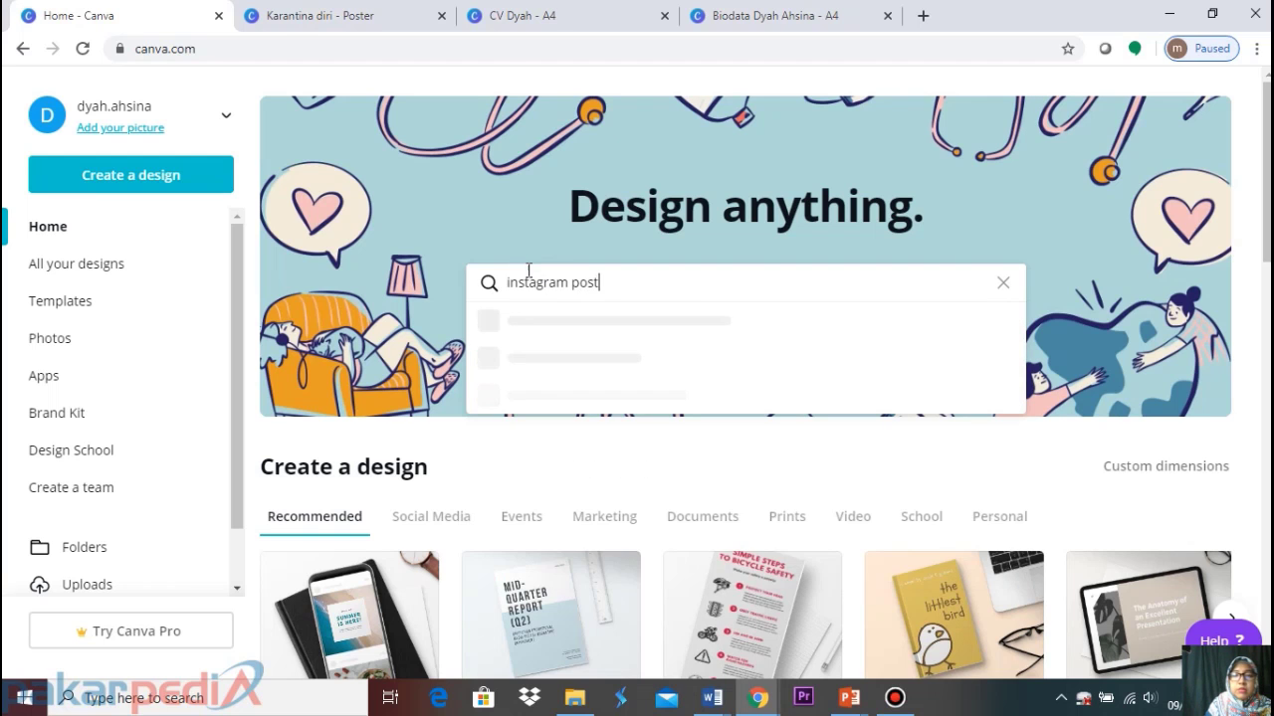
{"action": "key", "text": "Return"}
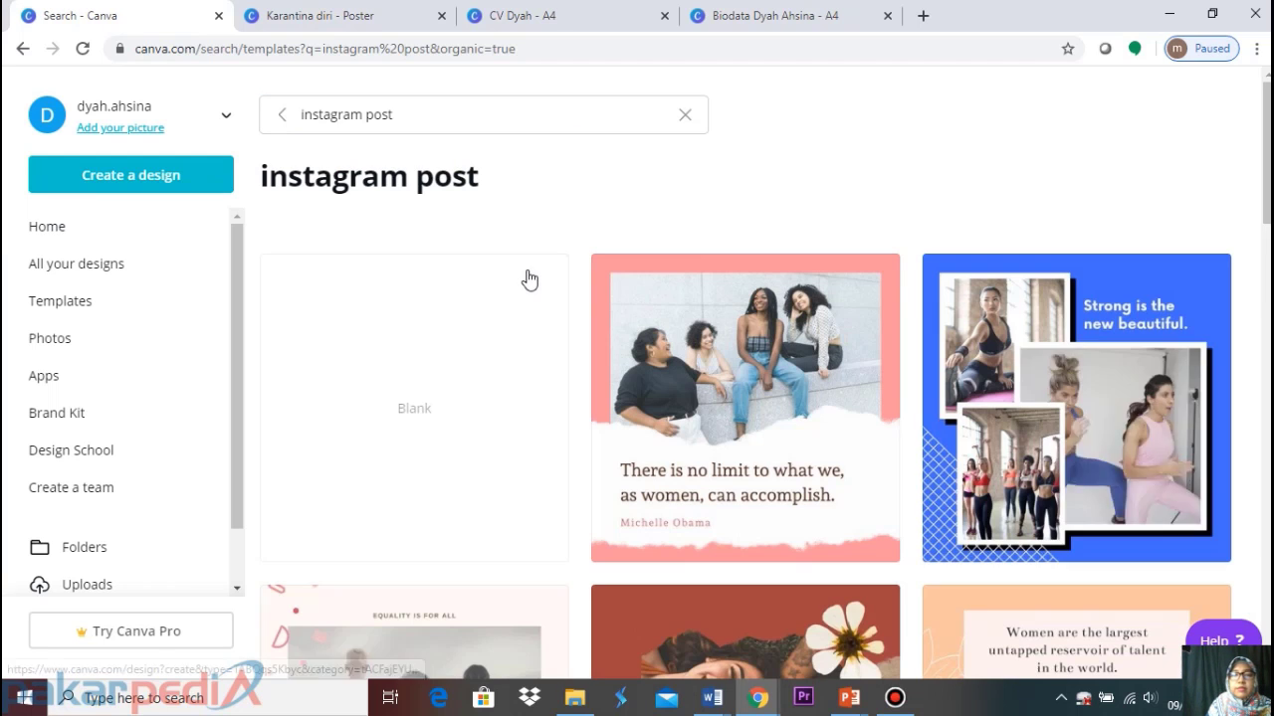
{"action": "left_click", "coordinate": [459, 113]}
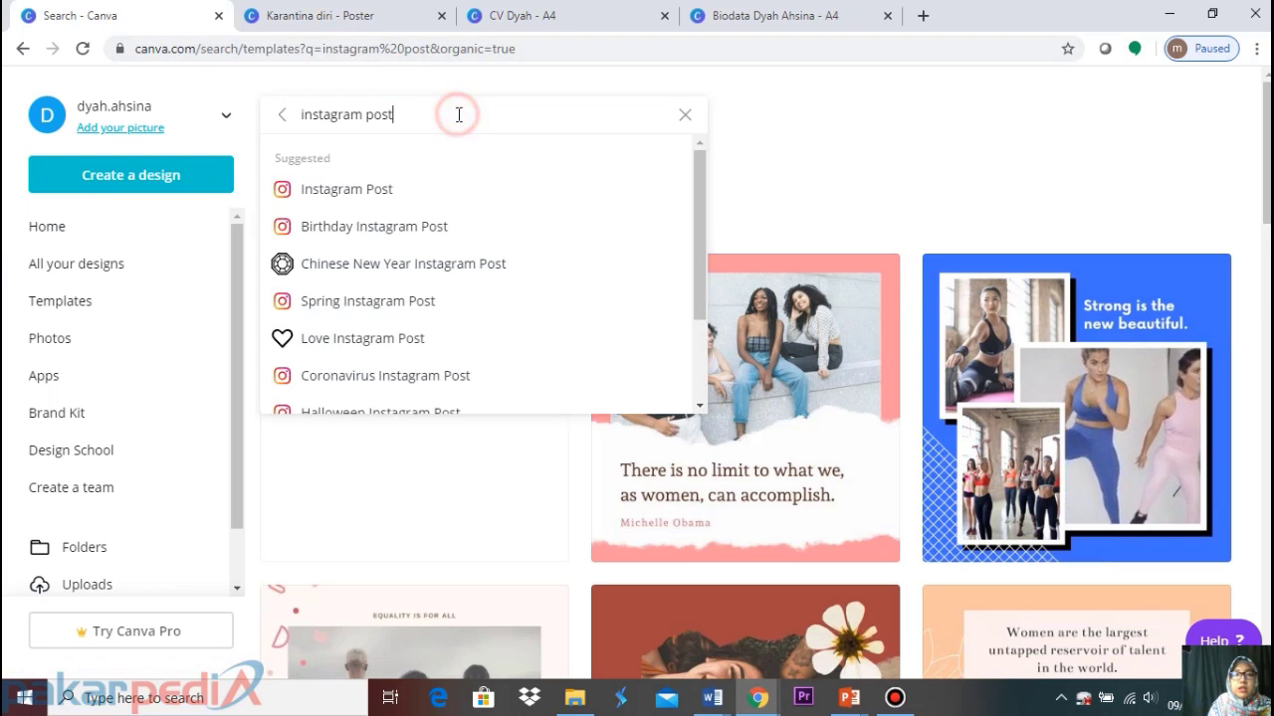
{"action": "type", "text": "self"}
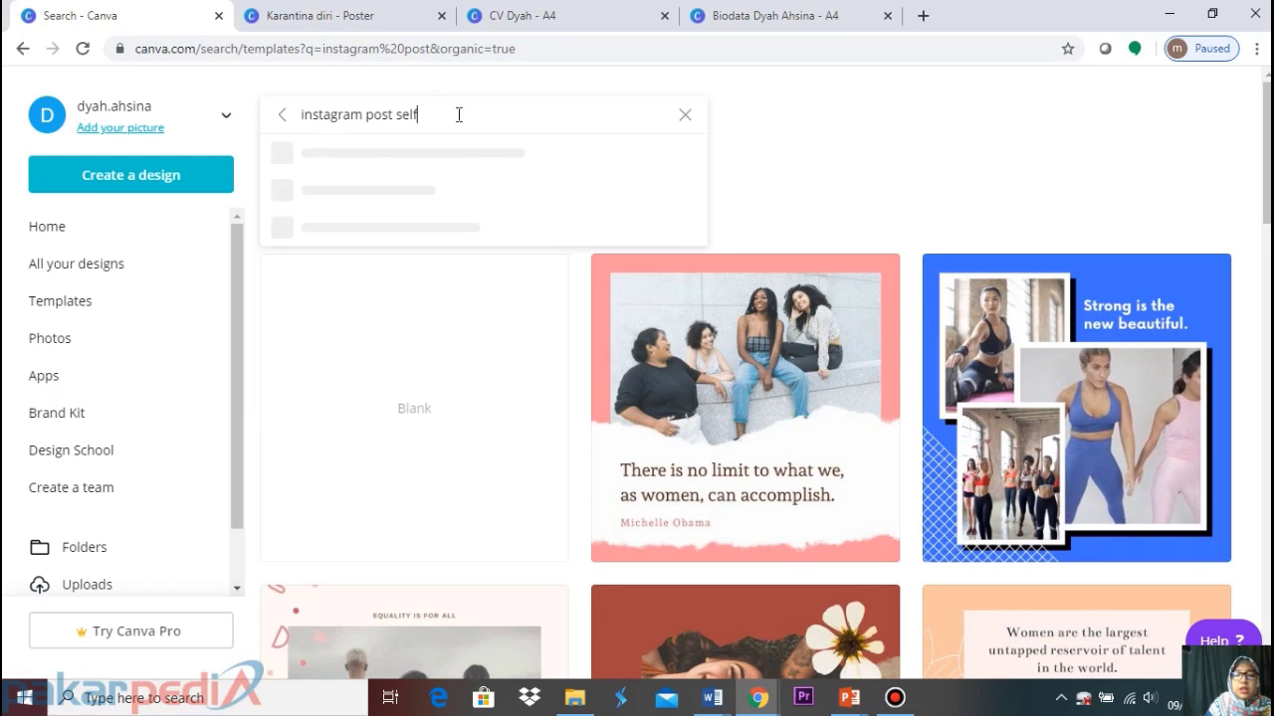
{"action": "type", "text": "-quarantine"}
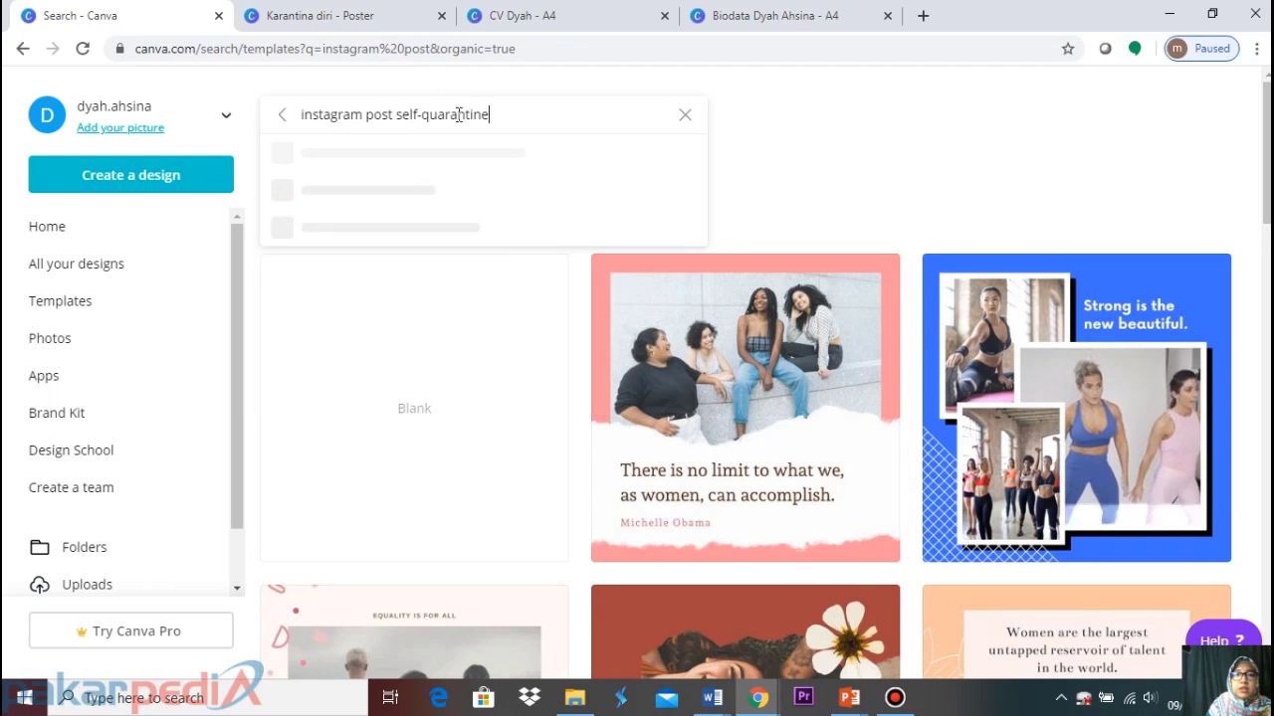
{"action": "key", "text": "Return"}
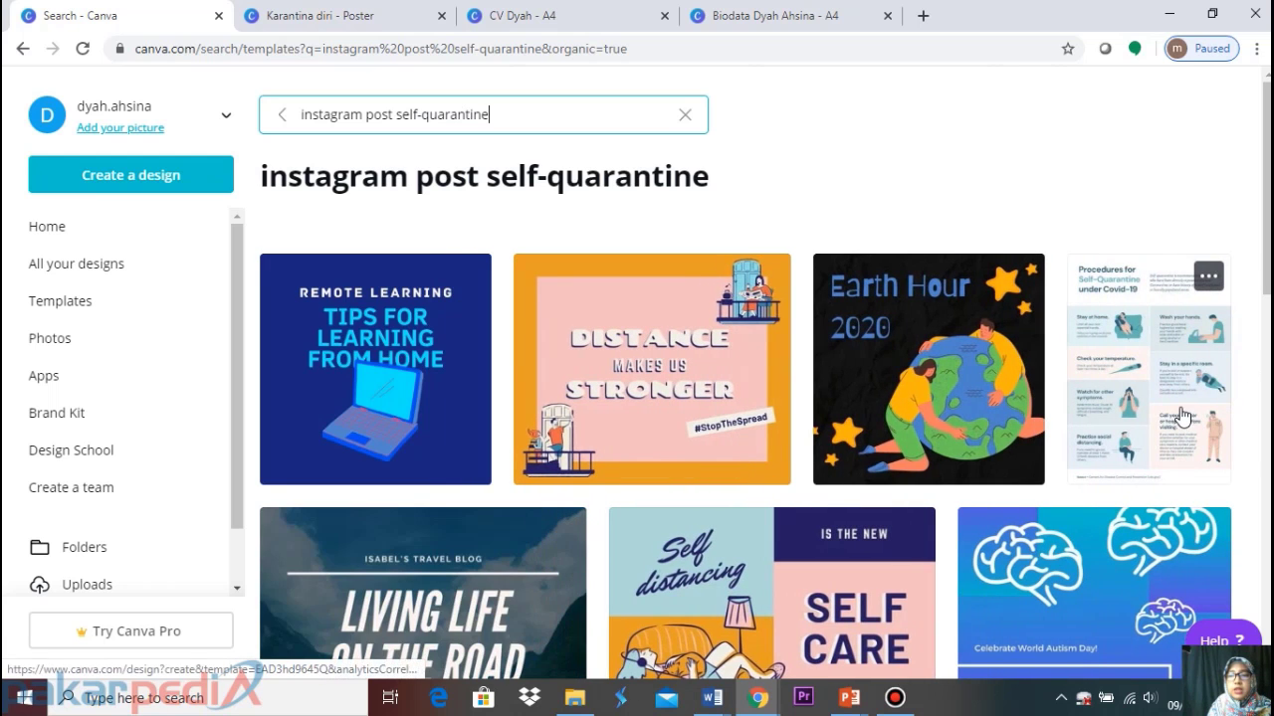
Open the Procedures for Self-Quarantine template and close the CV and Biodata tabs
{"action": "left_click", "coordinate": [1167, 390]}
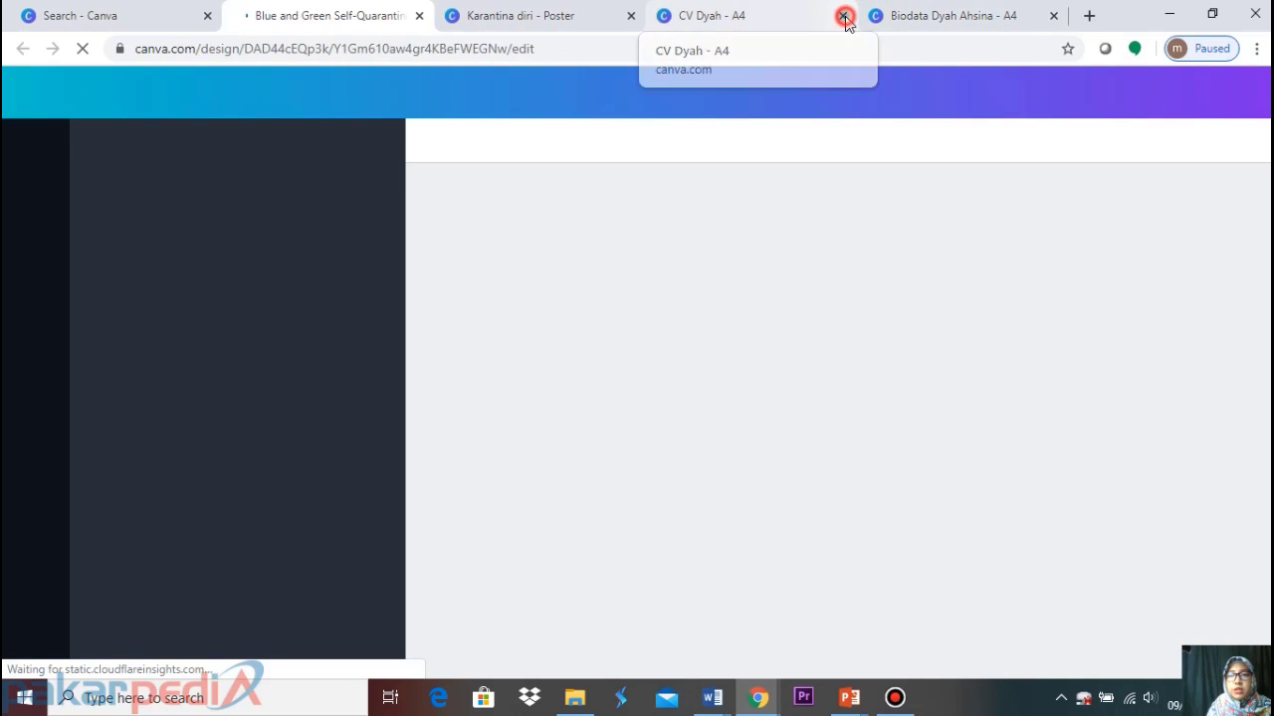
{"action": "left_click", "coordinate": [843, 15]}
{"action": "left_click", "coordinate": [844, 15]}
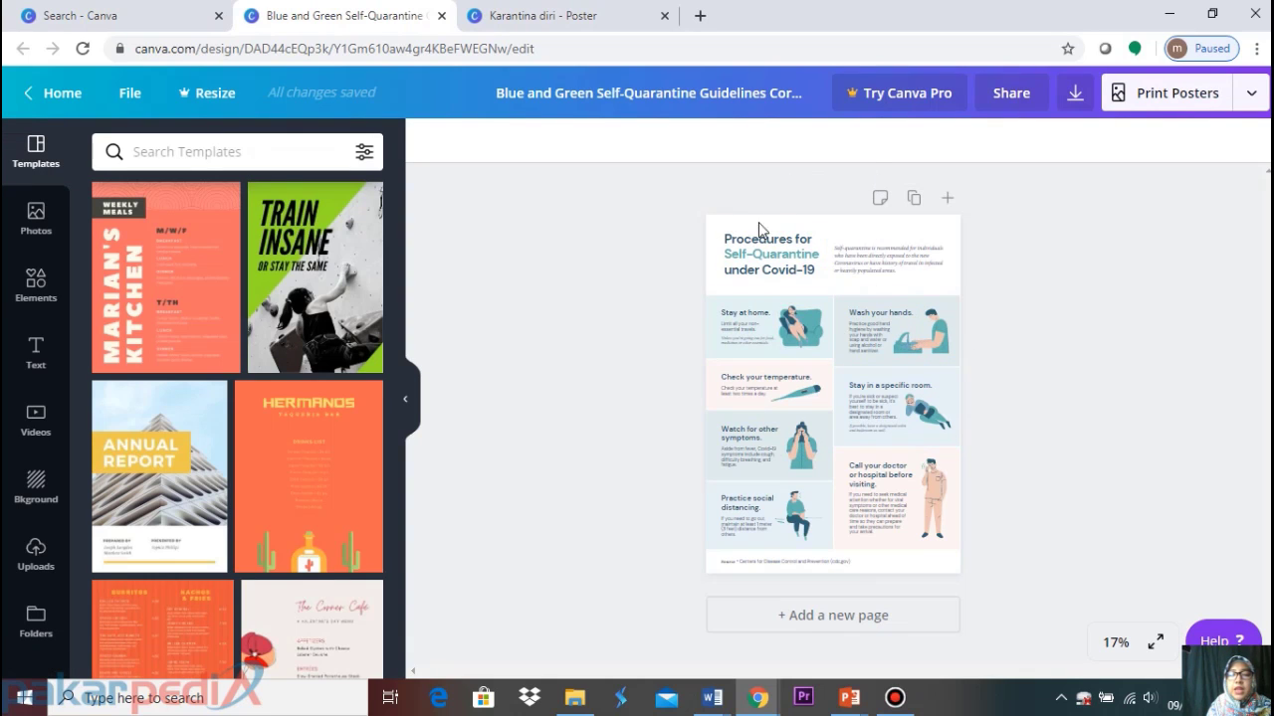
Zoom the template from 17% to 50% and scroll through its layout
{"action": "left_click", "coordinate": [1110, 643]}
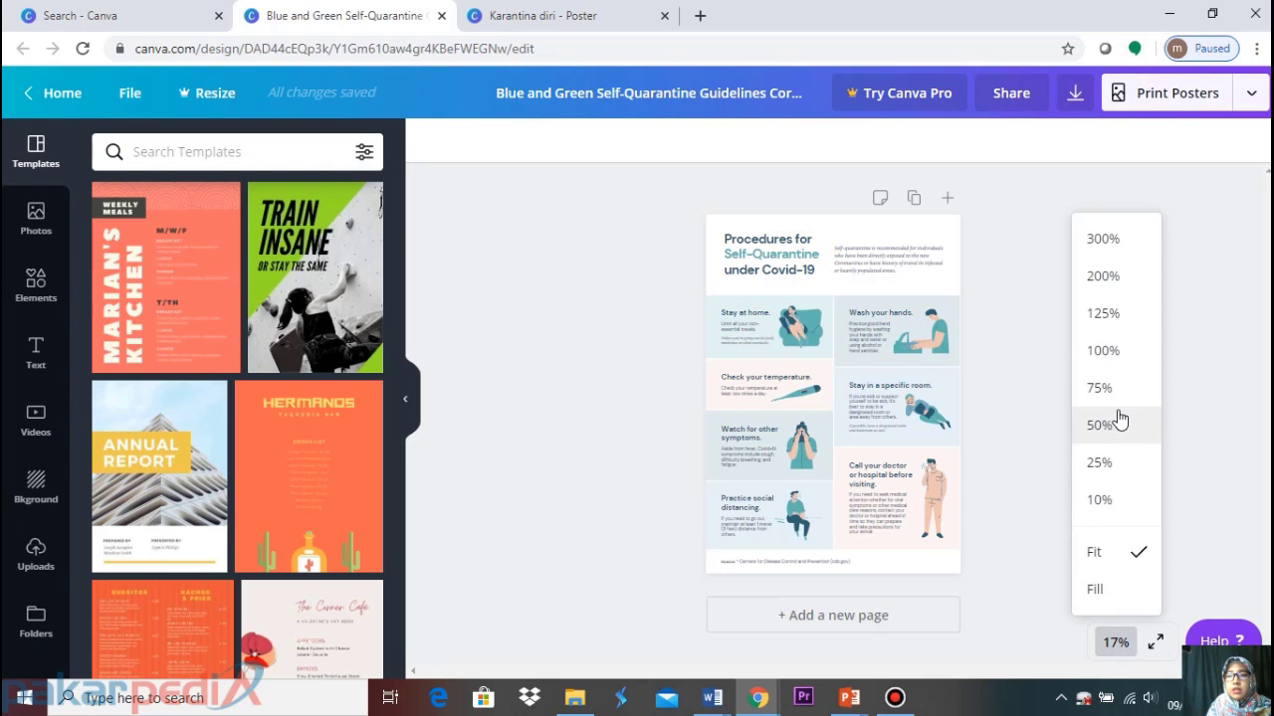
{"action": "left_click", "coordinate": [1105, 428]}
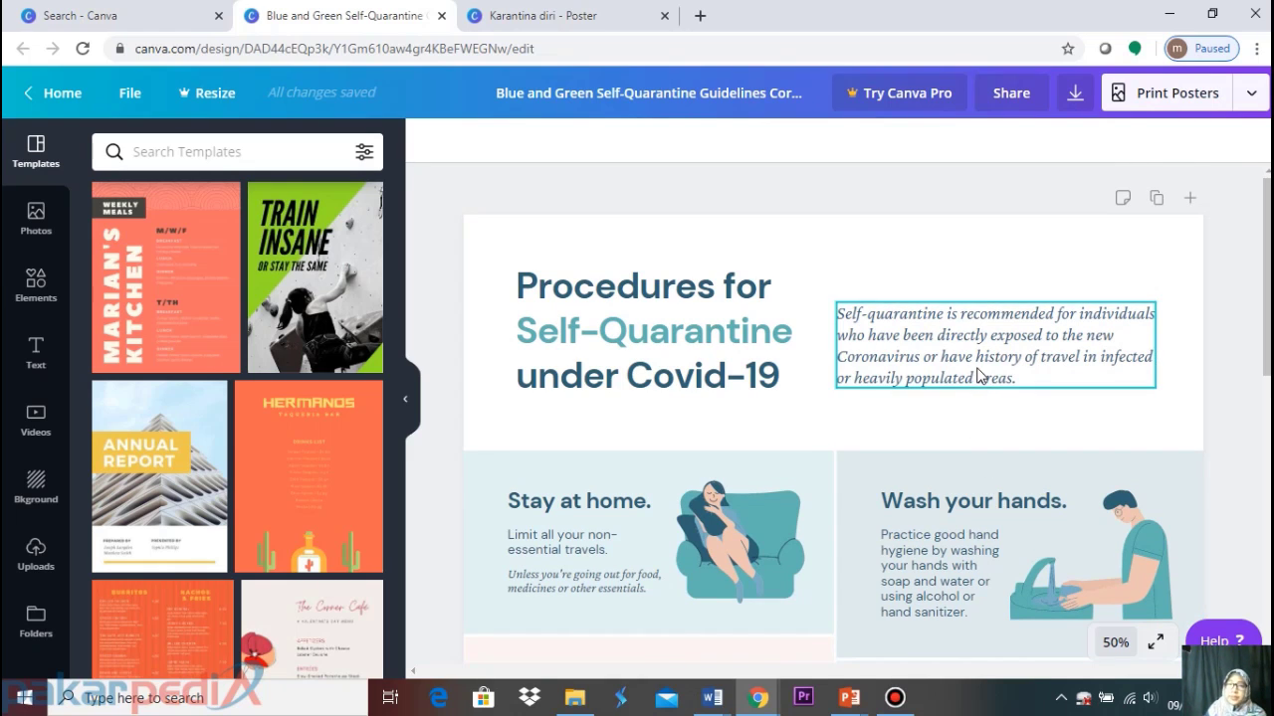
{"action": "scroll", "coordinate": [736, 432], "scroll_direction": "down", "scroll_amount": 7}
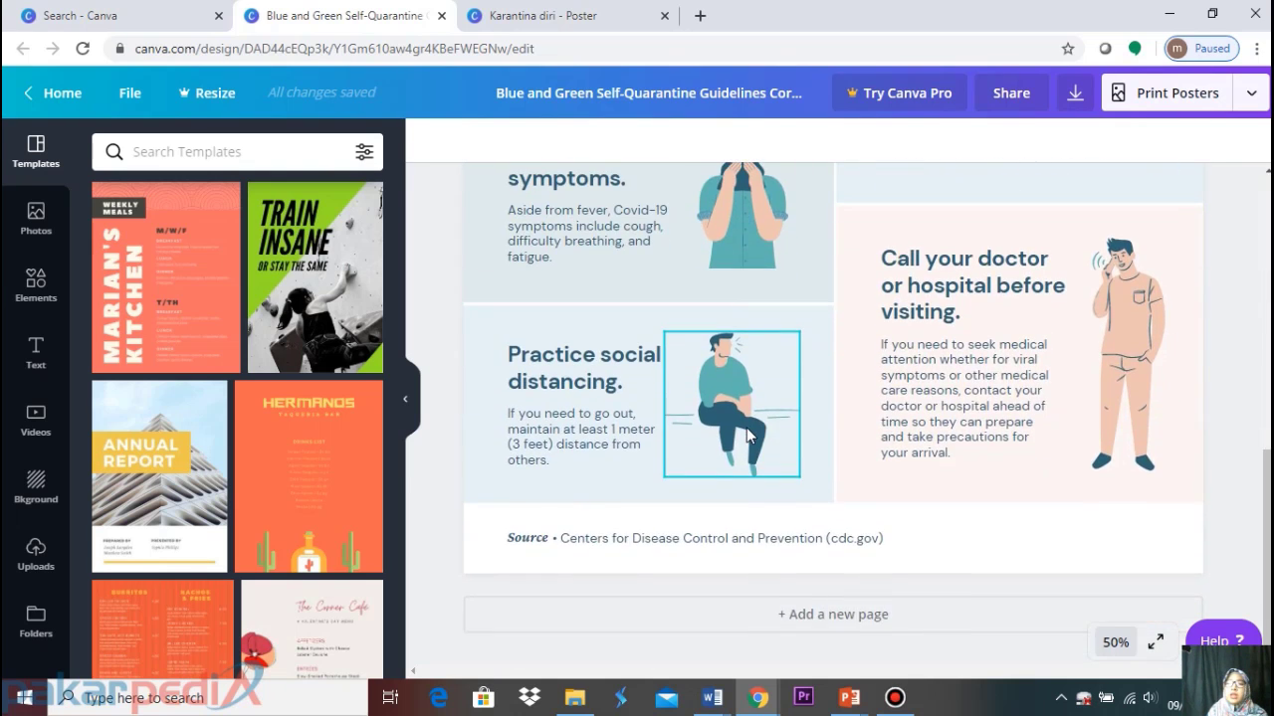
{"action": "scroll", "coordinate": [748, 429], "scroll_direction": "up", "scroll_amount": 7}
{"action": "scroll", "coordinate": [748, 429], "scroll_direction": "up", "scroll_amount": 1}
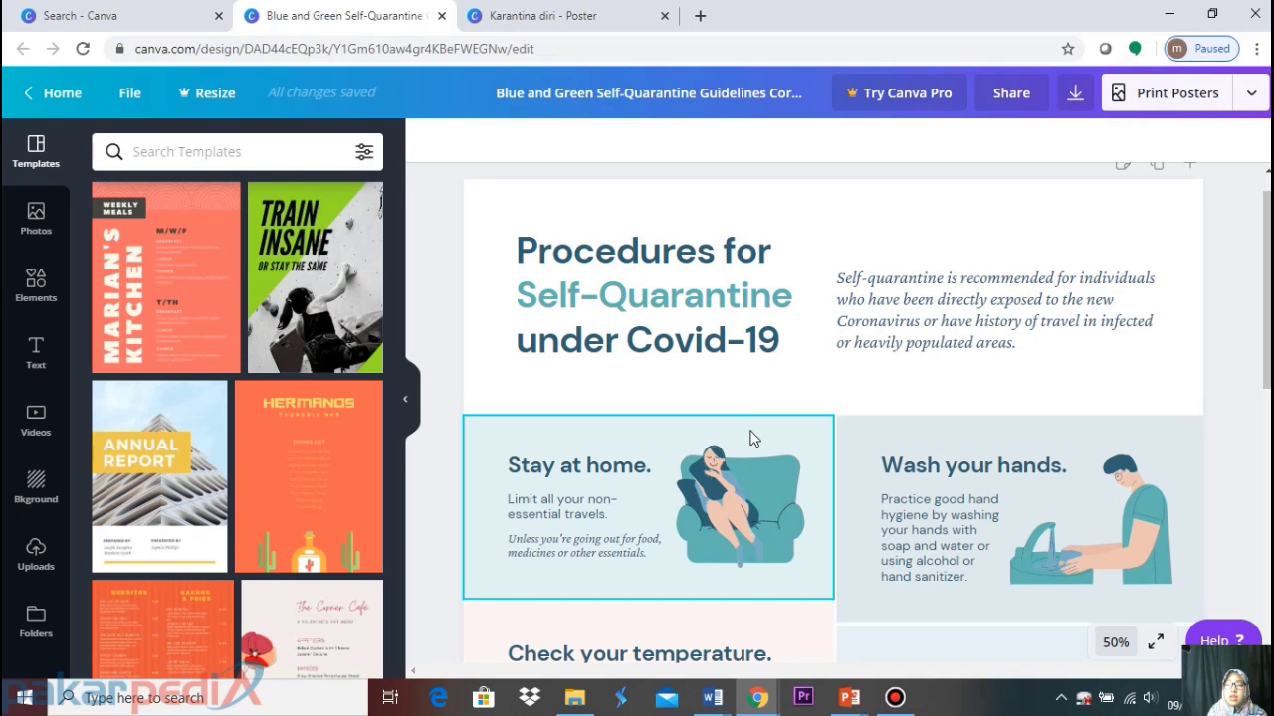
{"action": "scroll", "coordinate": [878, 448], "scroll_direction": "down", "scroll_amount": 3}
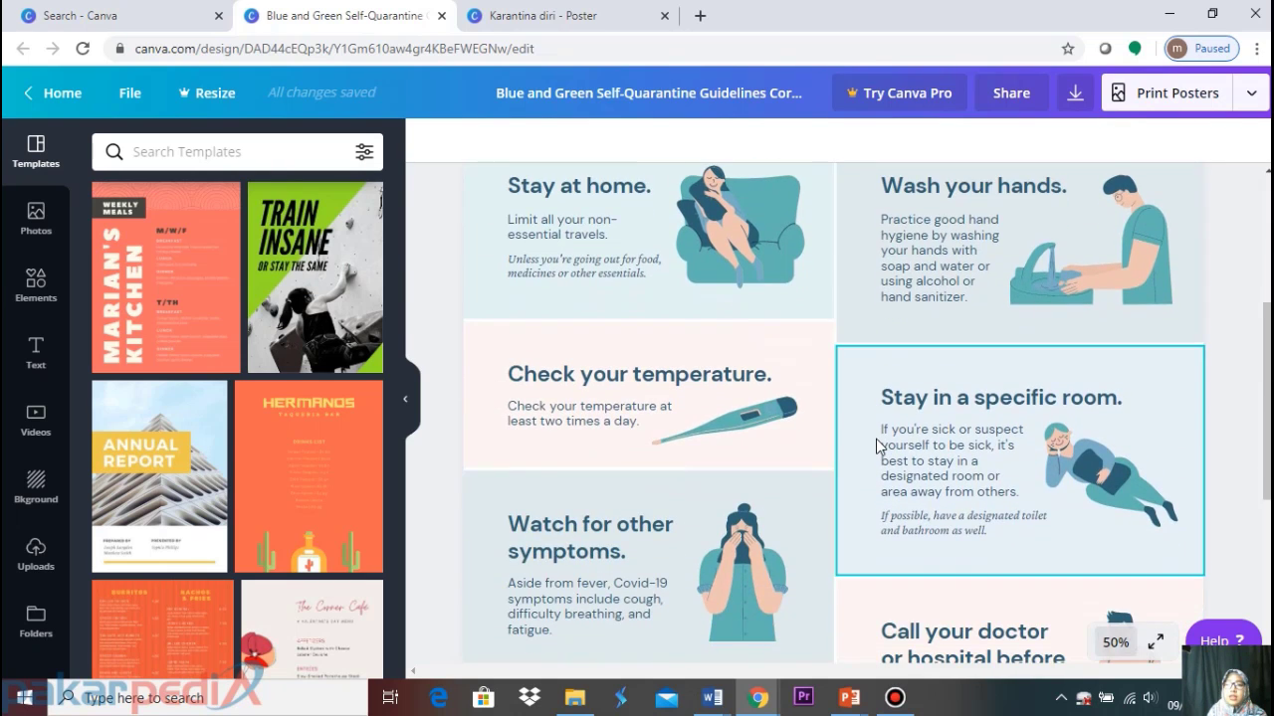
{"action": "scroll", "coordinate": [879, 448], "scroll_direction": "up", "scroll_amount": 3}
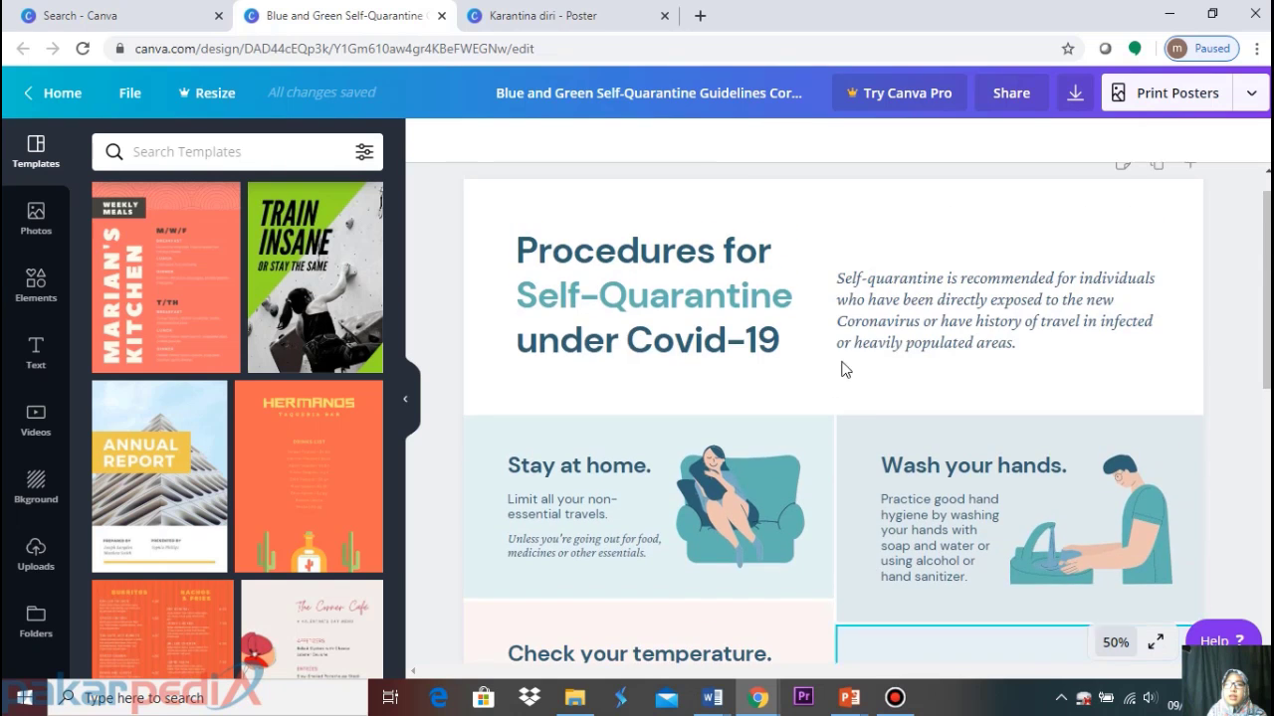
{"action": "left_click", "coordinate": [573, 14]}
{"action": "scroll", "coordinate": [827, 379], "scroll_direction": "down", "scroll_amount": 8}
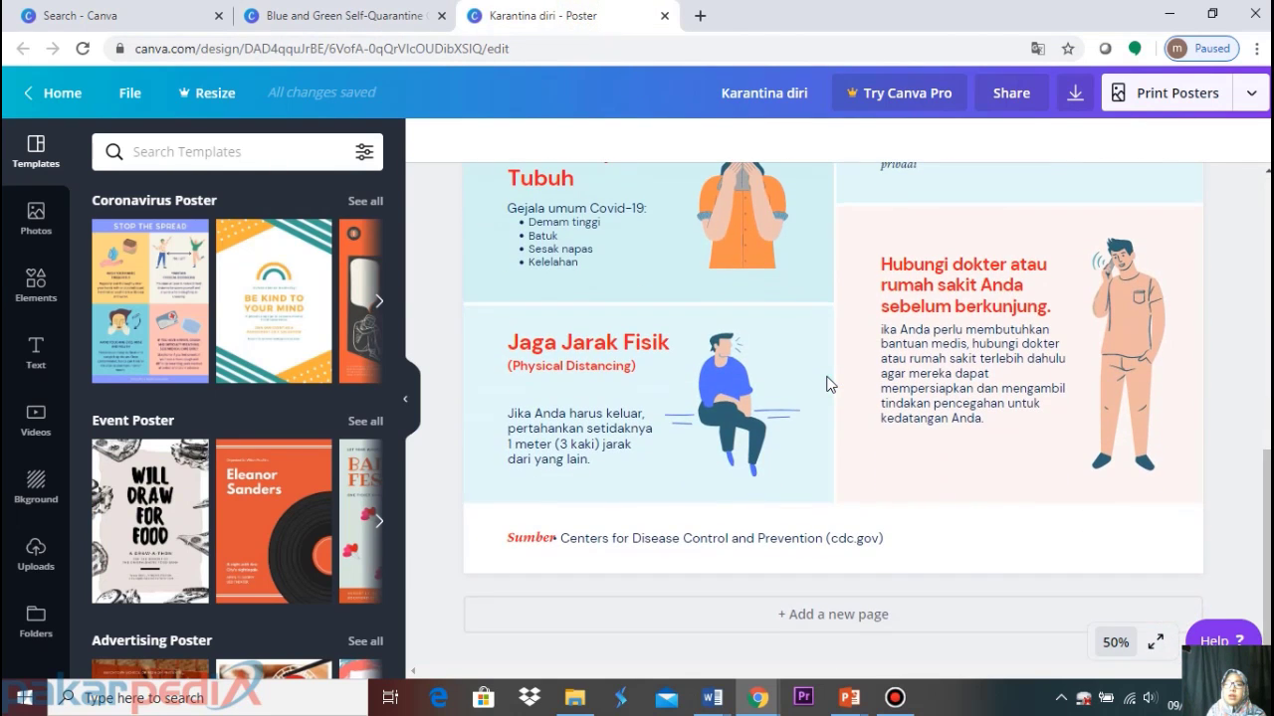
{"action": "scroll", "coordinate": [827, 384], "scroll_direction": "up", "scroll_amount": 8}
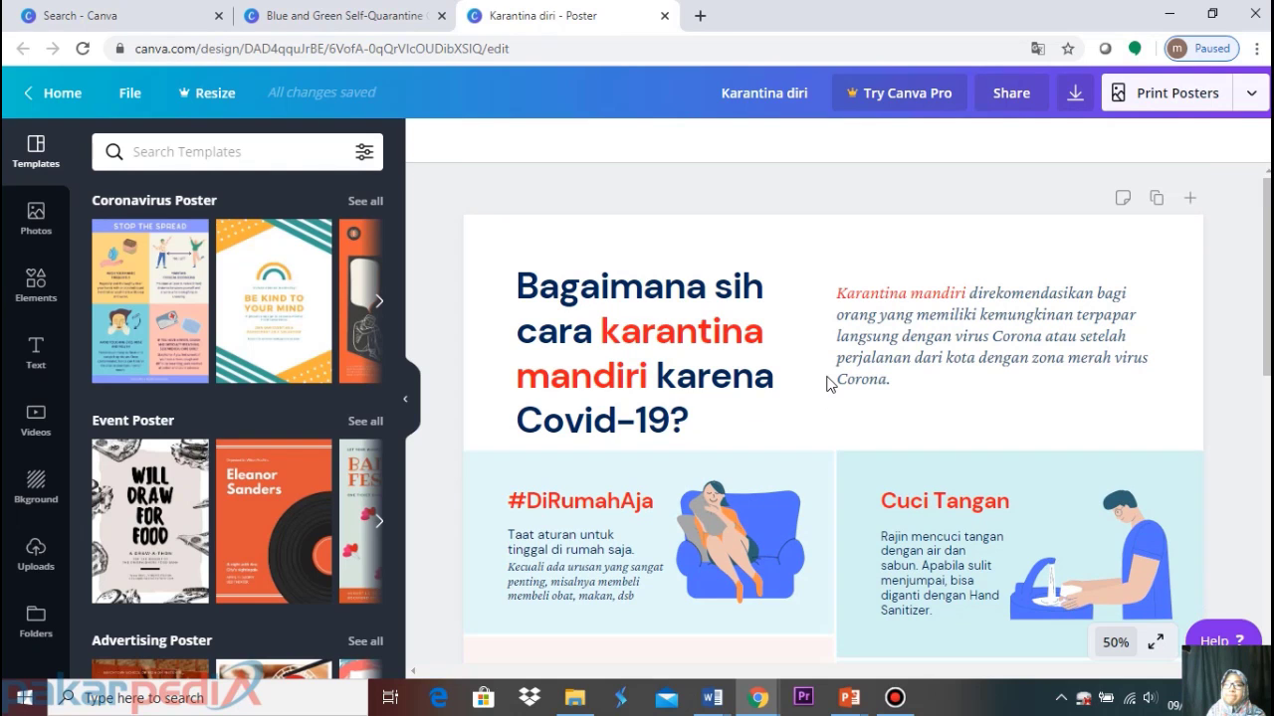
{"action": "scroll", "coordinate": [831, 384], "scroll_direction": "down", "scroll_amount": 5}
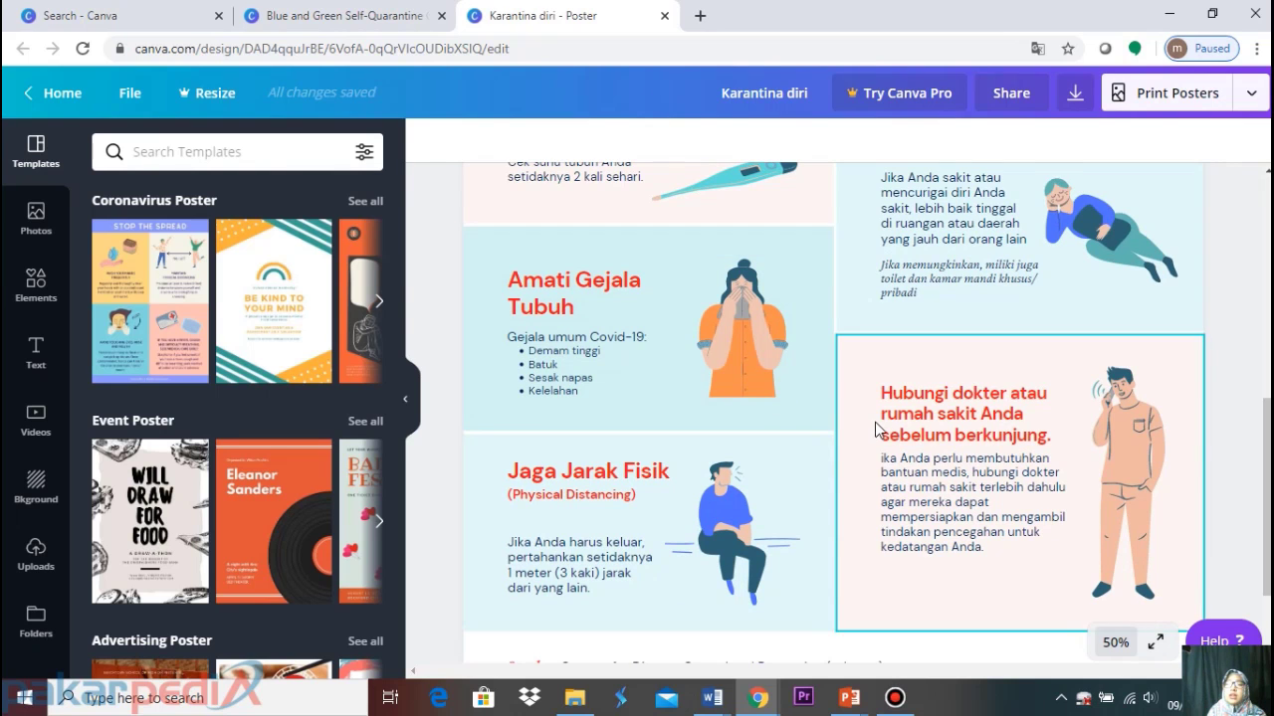
{"action": "scroll", "coordinate": [878, 421], "scroll_direction": "up", "scroll_amount": 3}
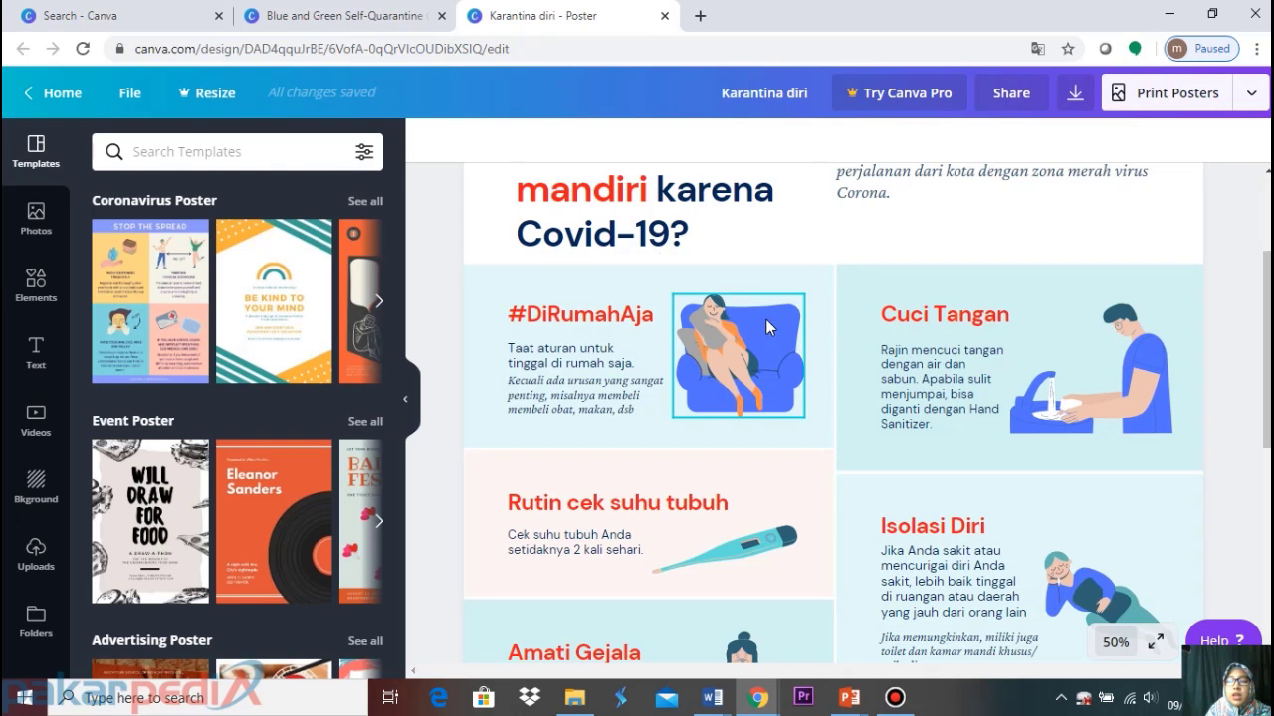
{"action": "scroll", "coordinate": [739, 285], "scroll_direction": "up", "scroll_amount": 3}
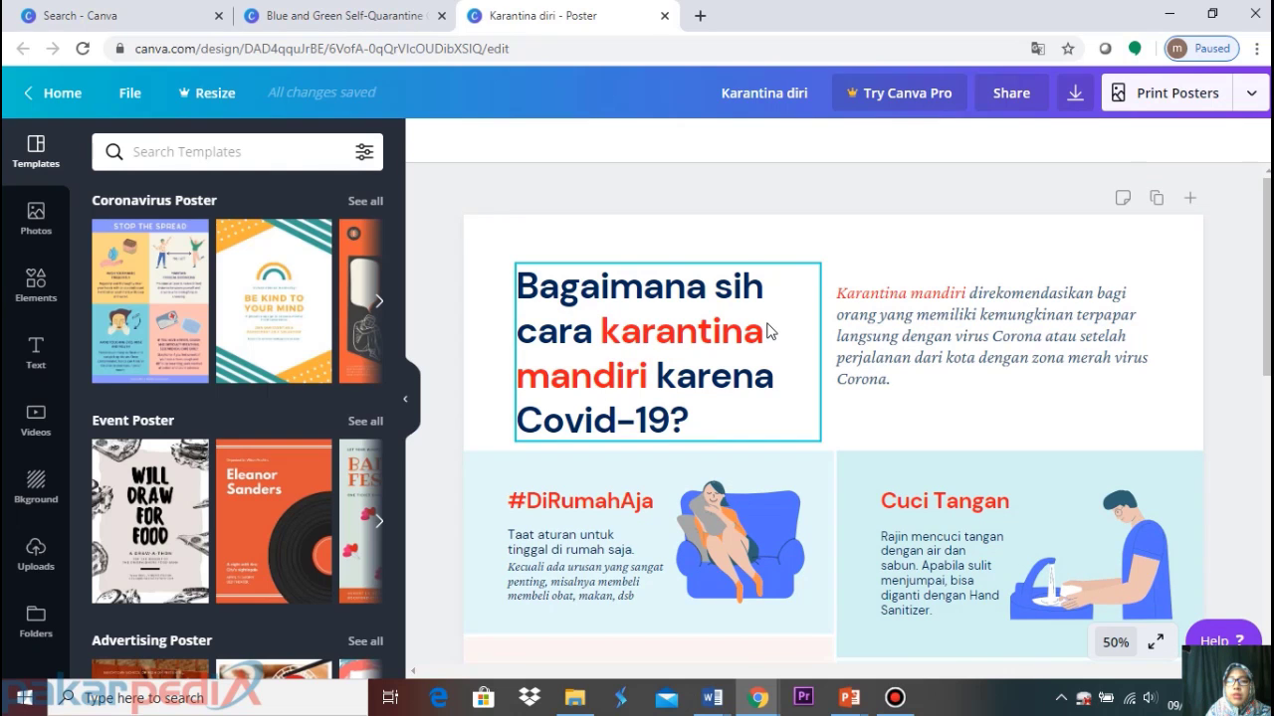
Select all of the 'Procedures for Self-Quarantine under Covid-19' title text in the English template
{"action": "left_click", "coordinate": [367, 18]}
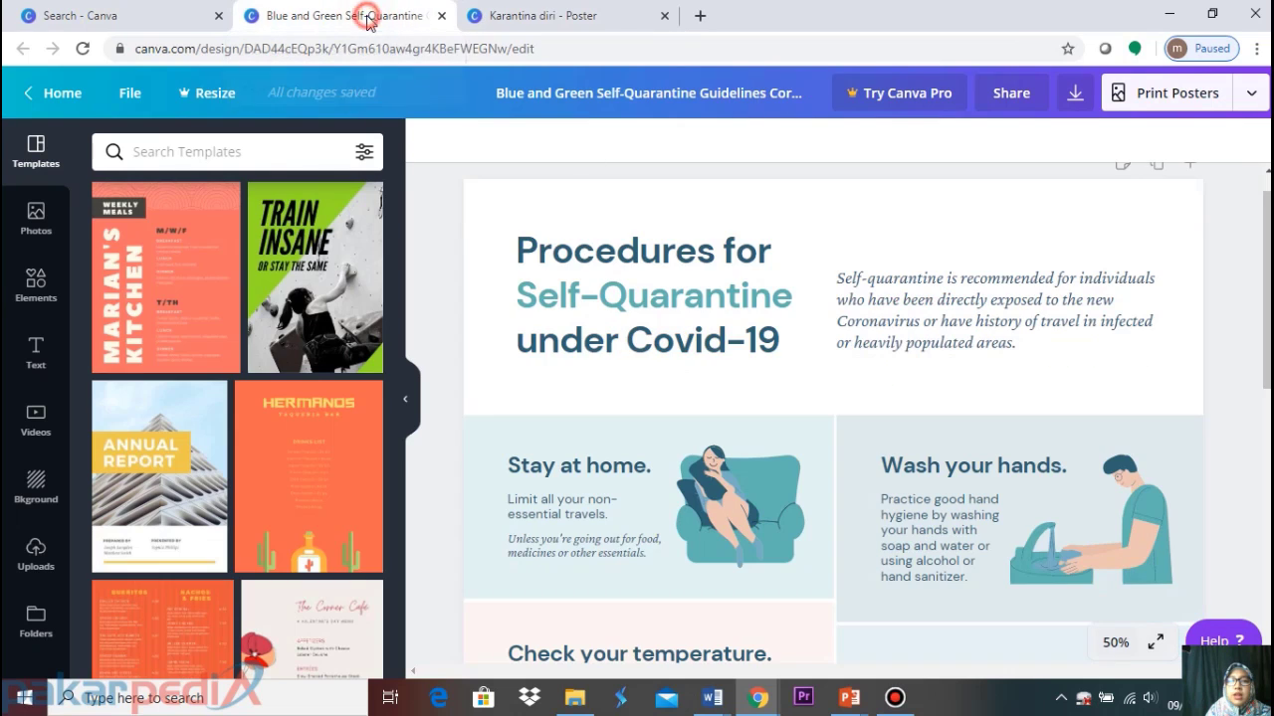
{"action": "left_click", "coordinate": [693, 303]}
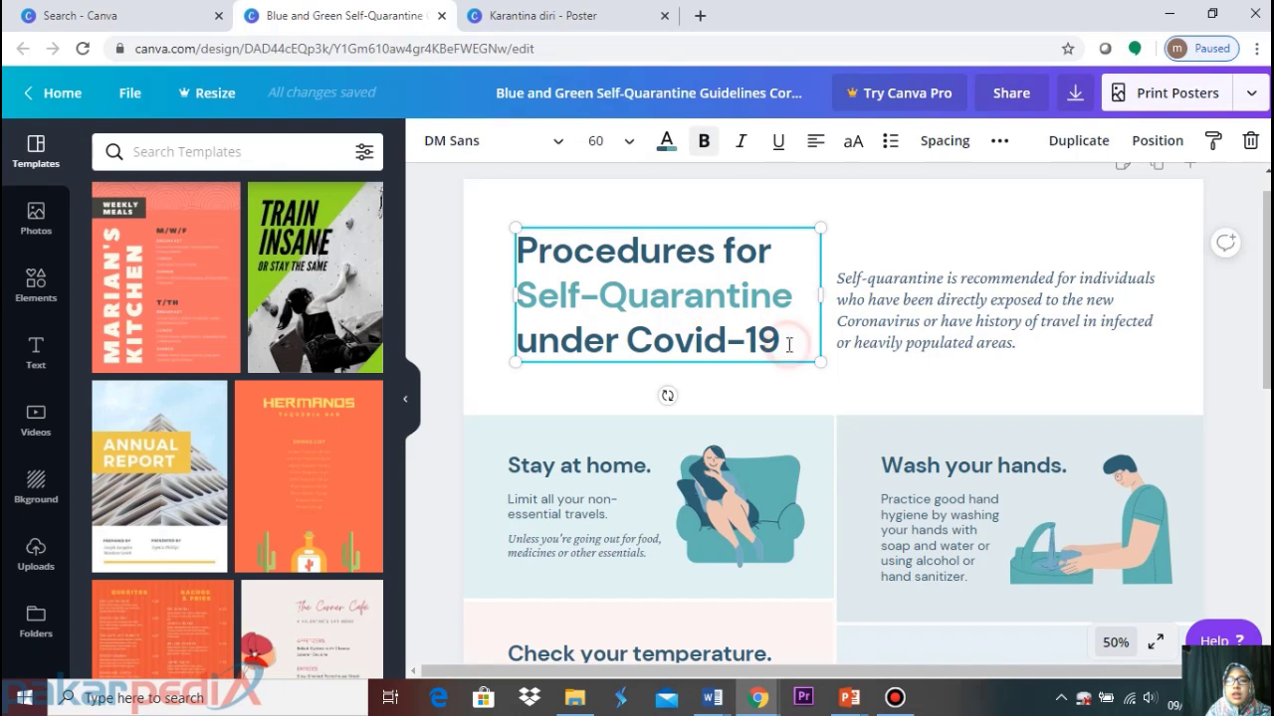
{"action": "left_click", "coordinate": [780, 338]}
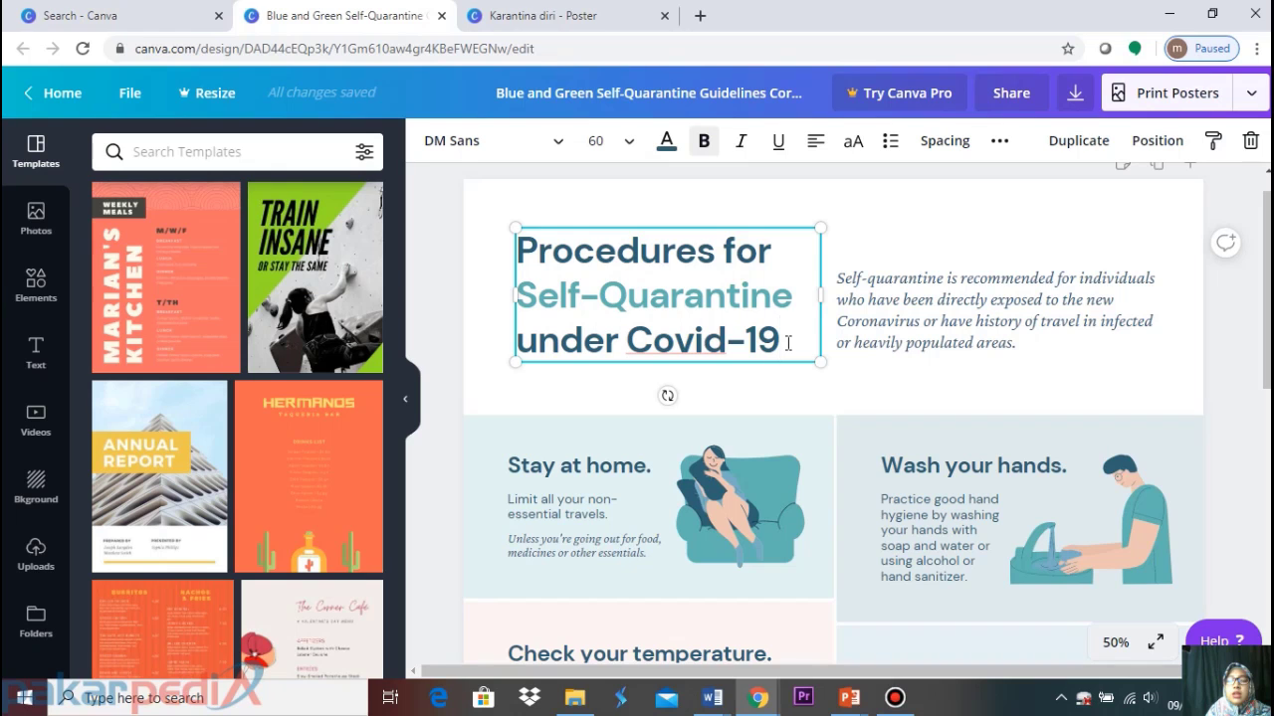
{"action": "left_click_drag", "start_coordinate": [781, 342], "coordinate": [508, 246]}
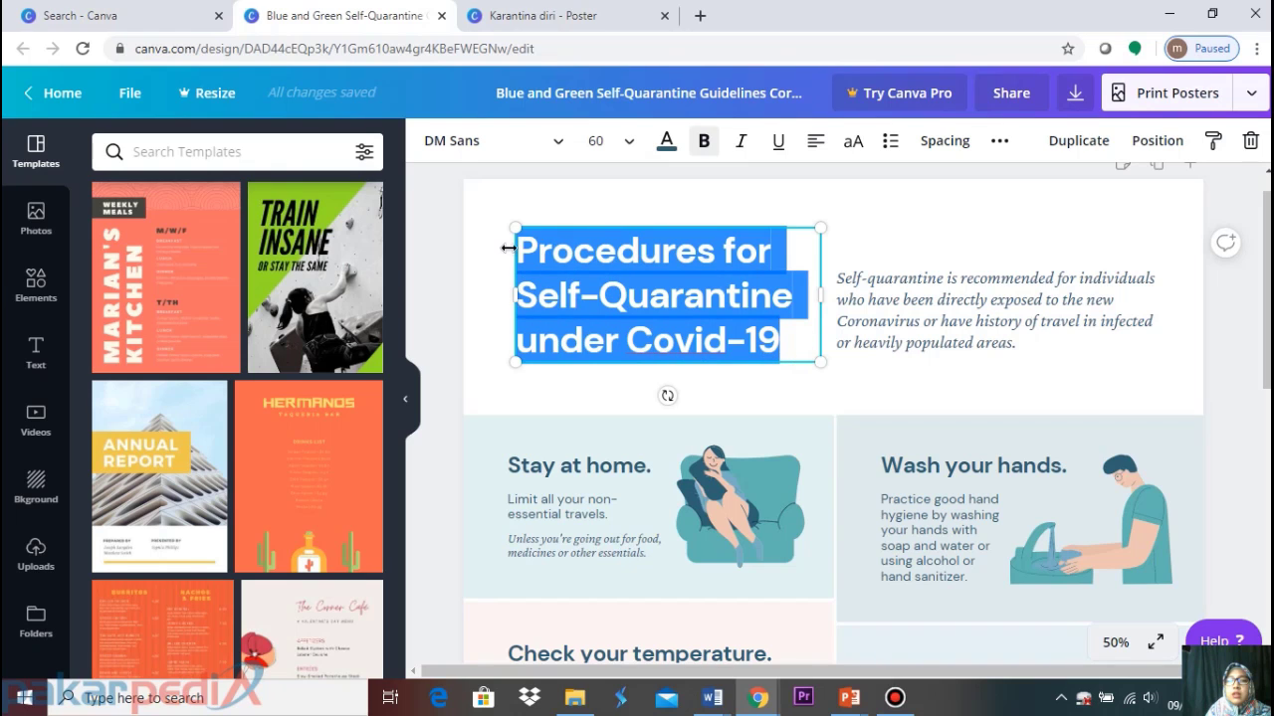
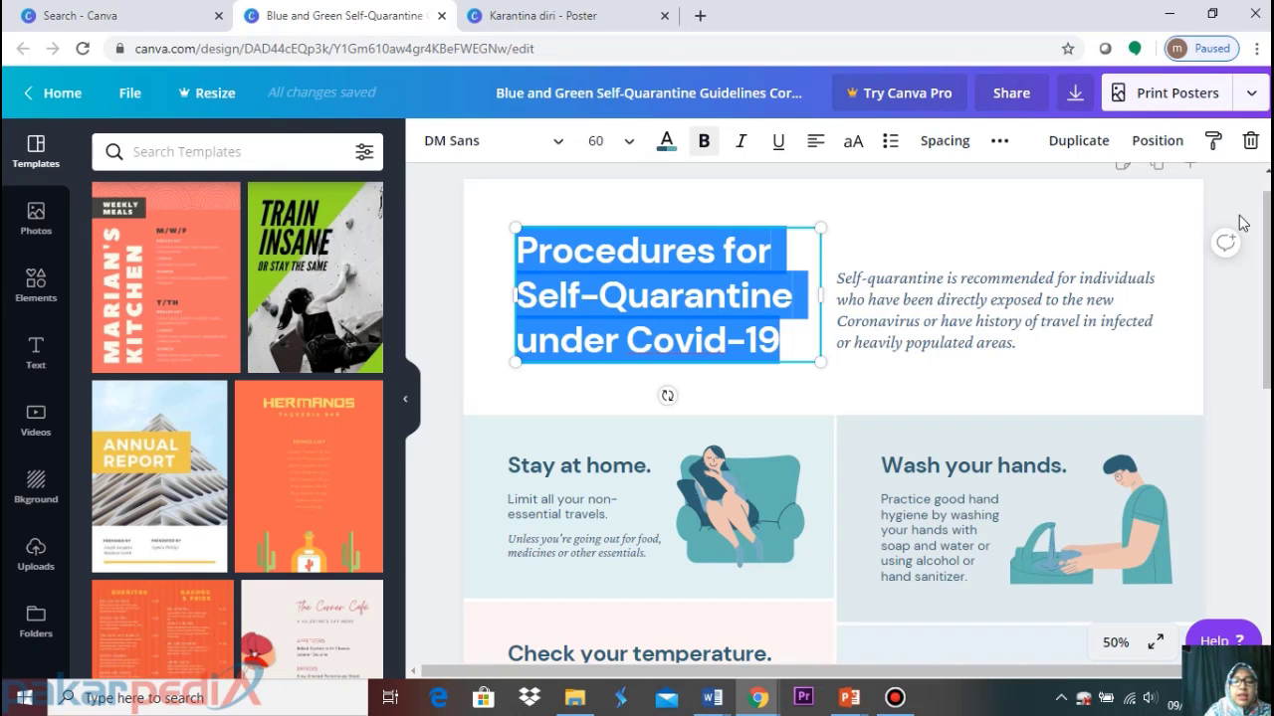
Retype the poster heading as 'Bagaimana sih melakukan karantina mandiri karena Covid-19?', fixing the typos
{"action": "type", "text": "Bagaimana"}
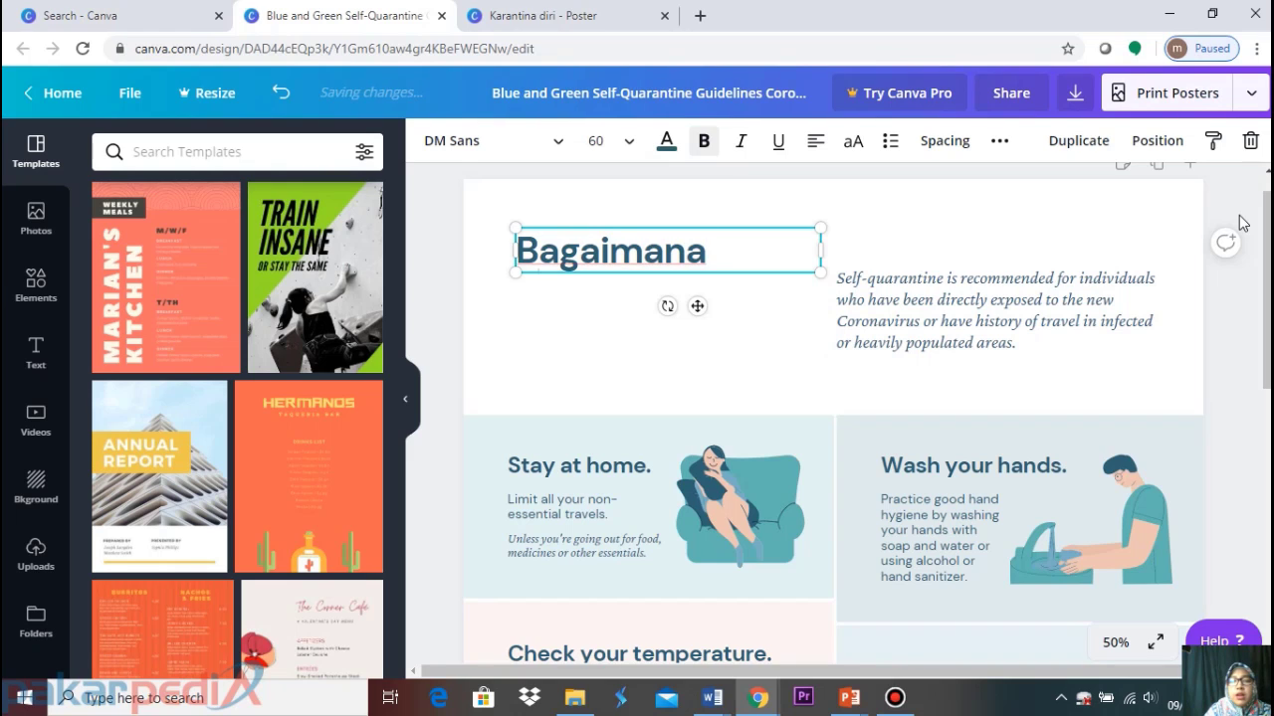
{"action": "type", "text": " s"}
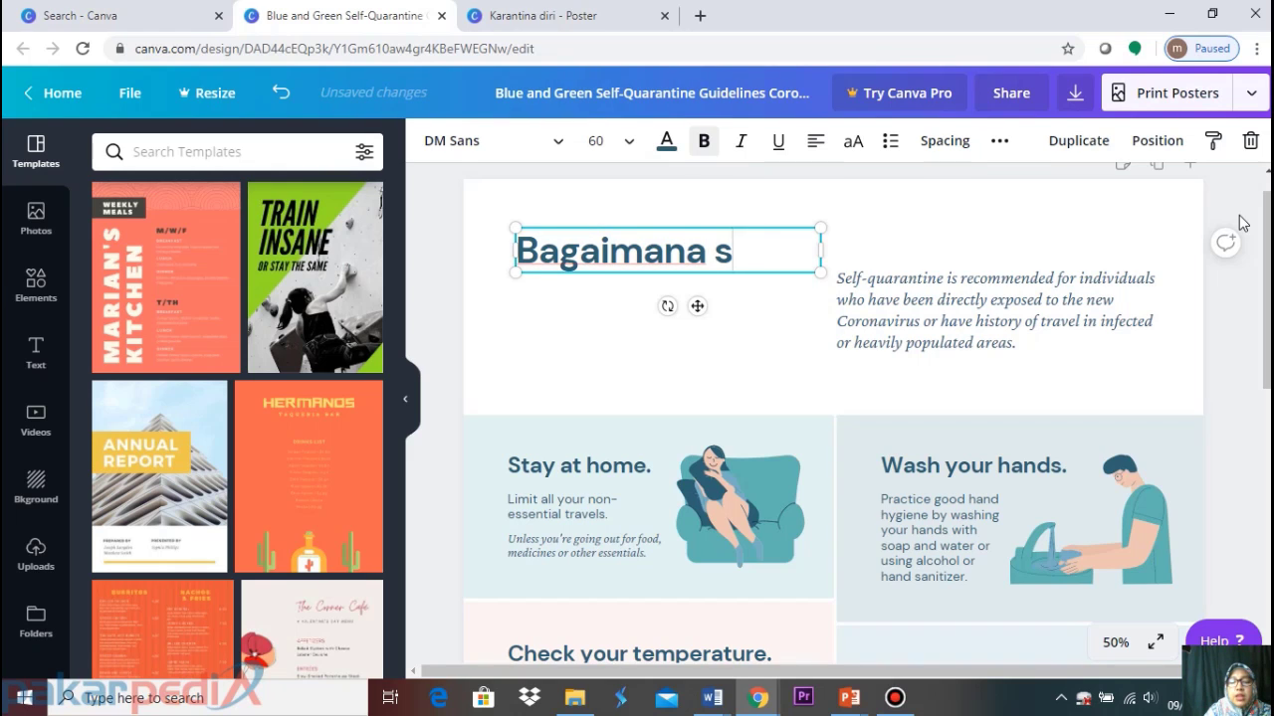
{"action": "type", "text": "ih "}
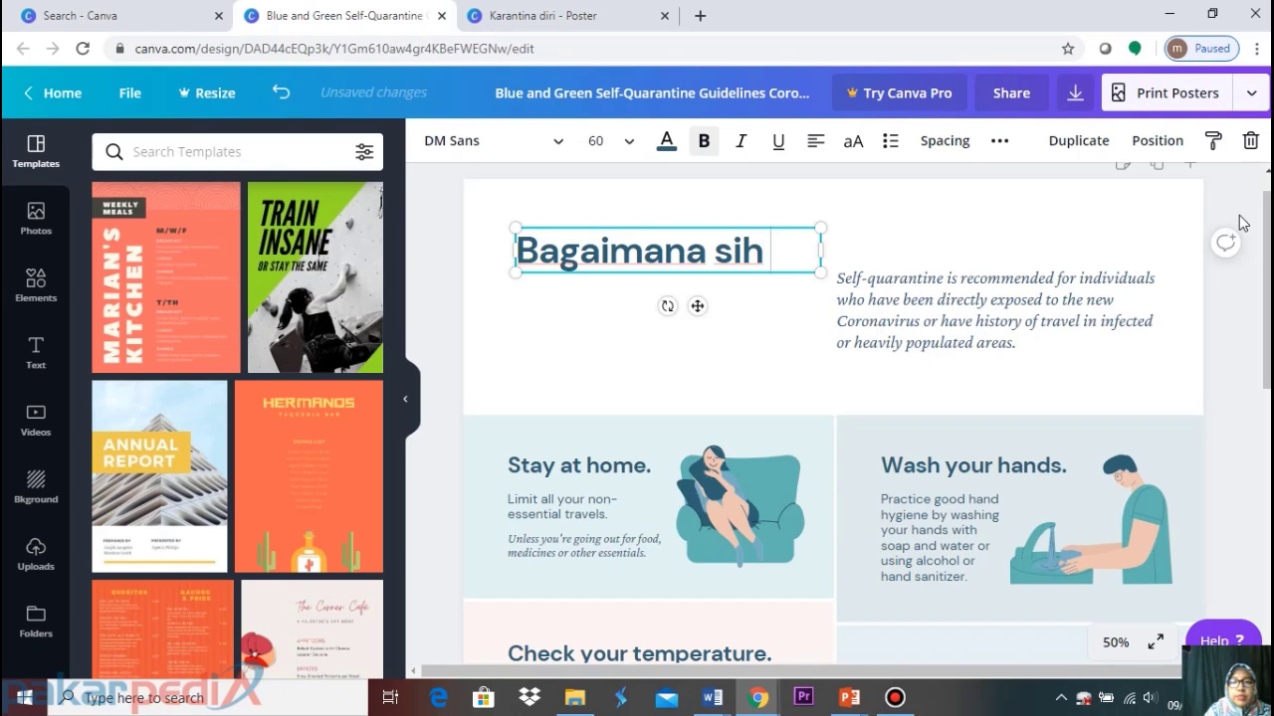
{"action": "type", "text": "mela"}
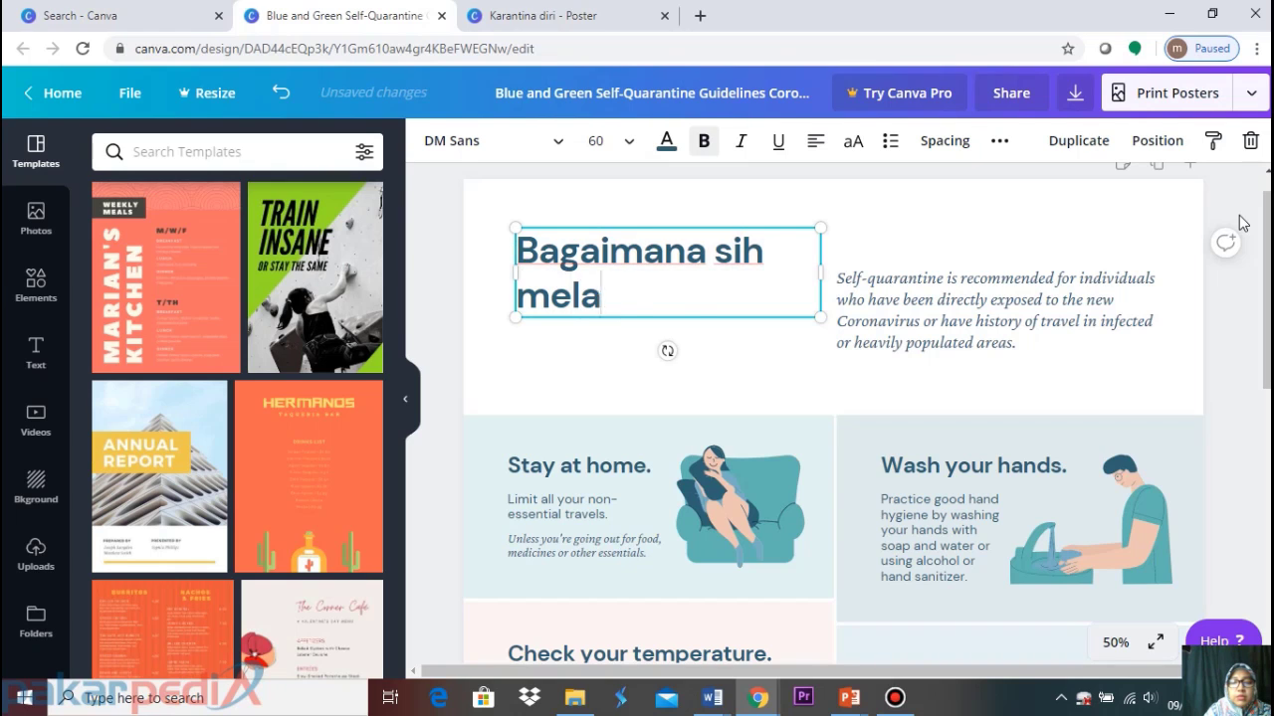
{"action": "type", "text": "kukan karantina "}
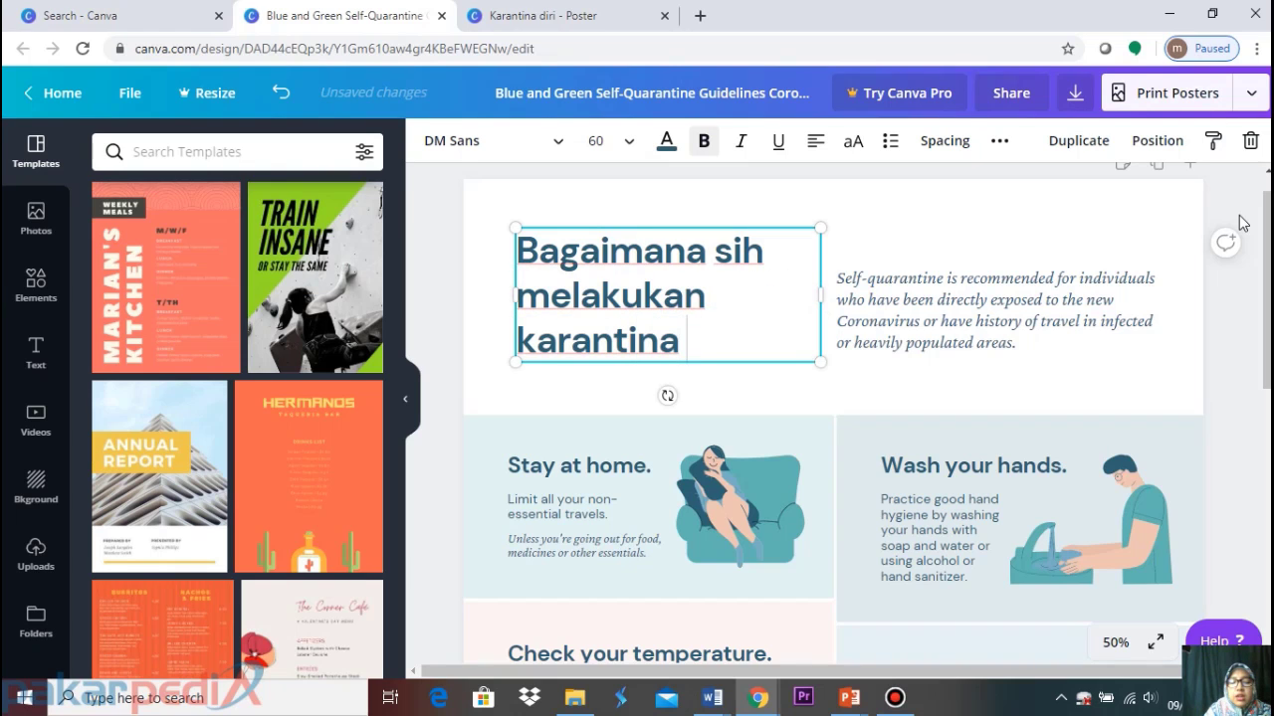
{"action": "type", "text": "mandiri"}
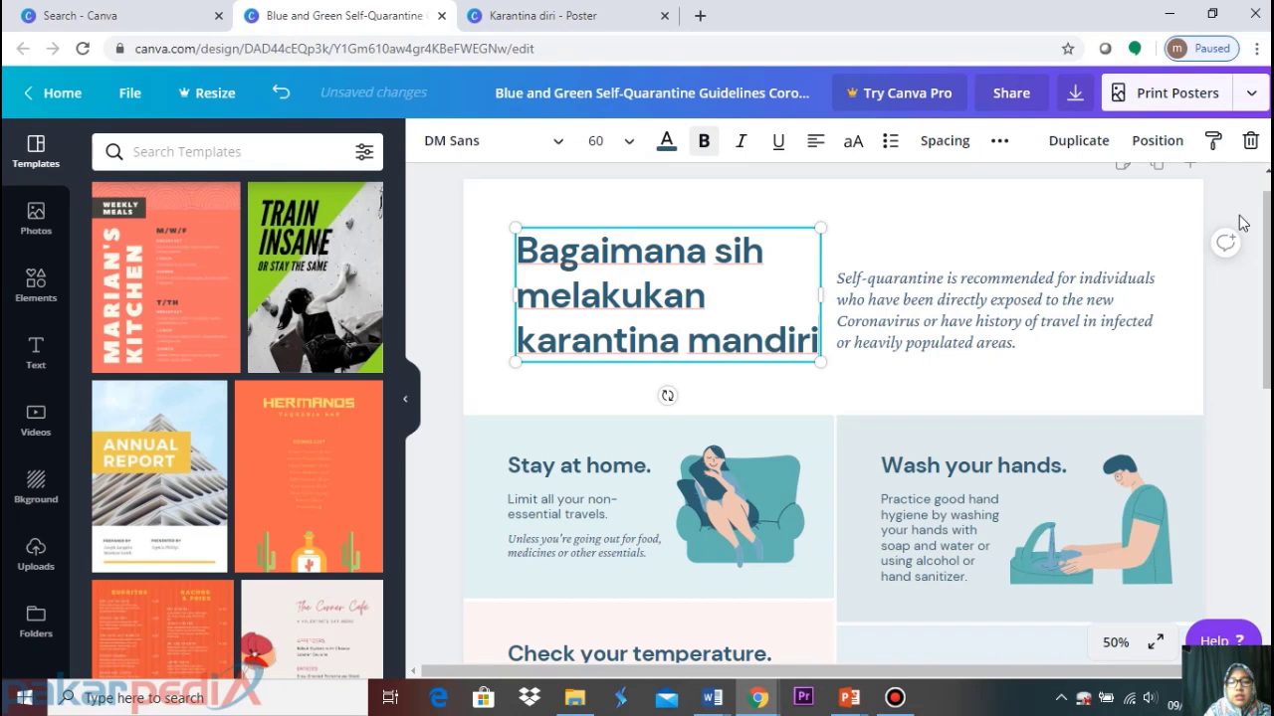
{"action": "type", "text": " karena c"}
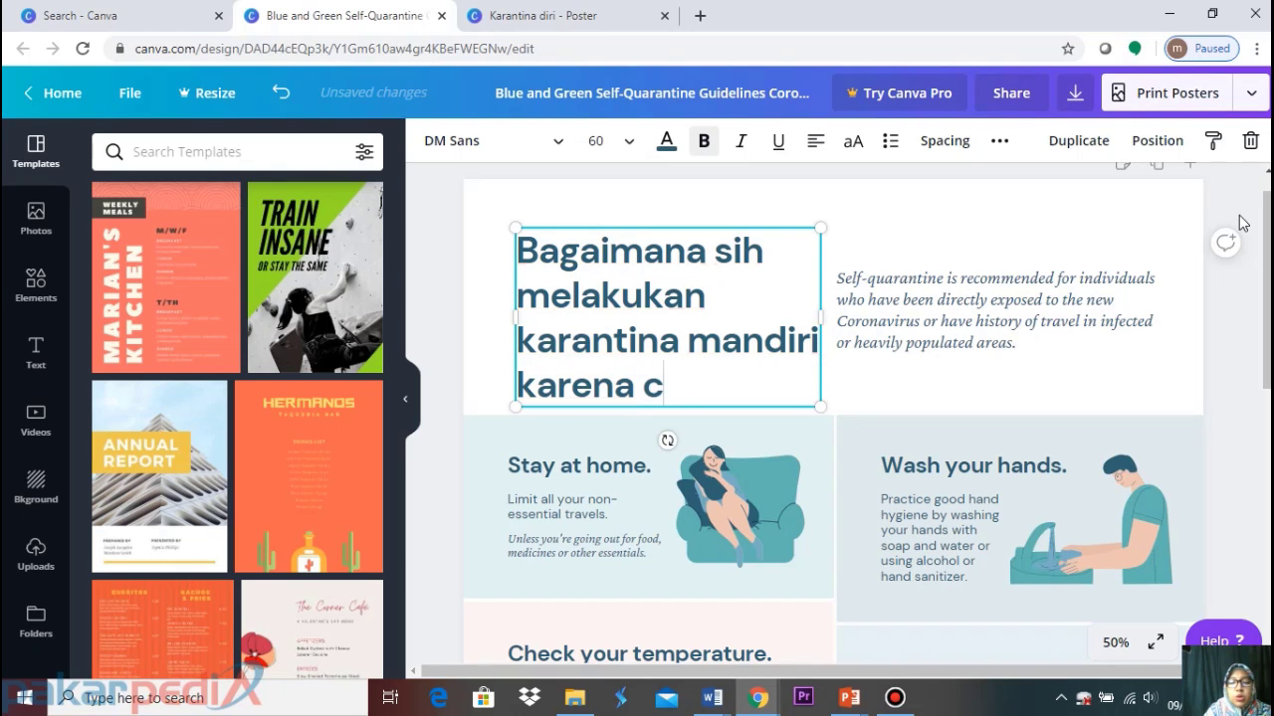
{"action": "type", "text": "ovid"}
{"action": "key", "text": "BackSpace"}
{"action": "key", "text": "BackSpace"}
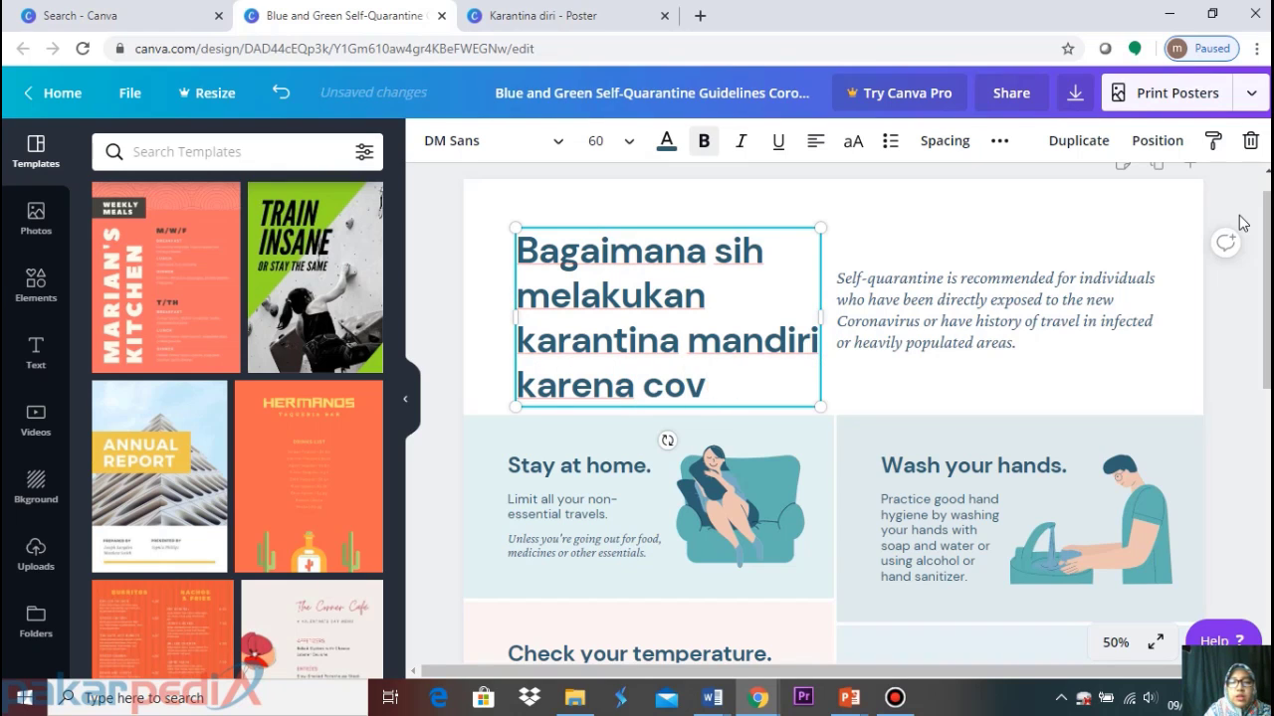
{"action": "key", "text": "BackSpace"}
{"action": "key", "text": "BackSpace"}
{"action": "key", "text": "BackSpace"}
{"action": "type", "text": "C"}
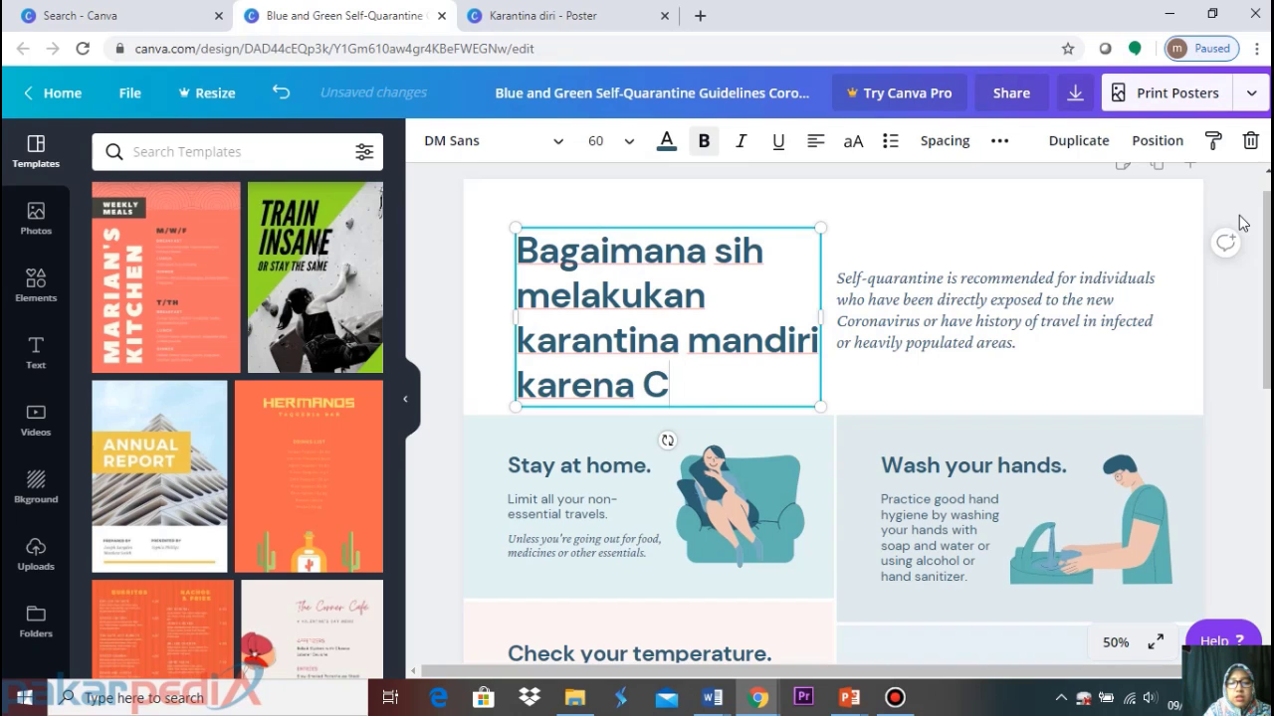
{"action": "type", "text": "ovid-"}
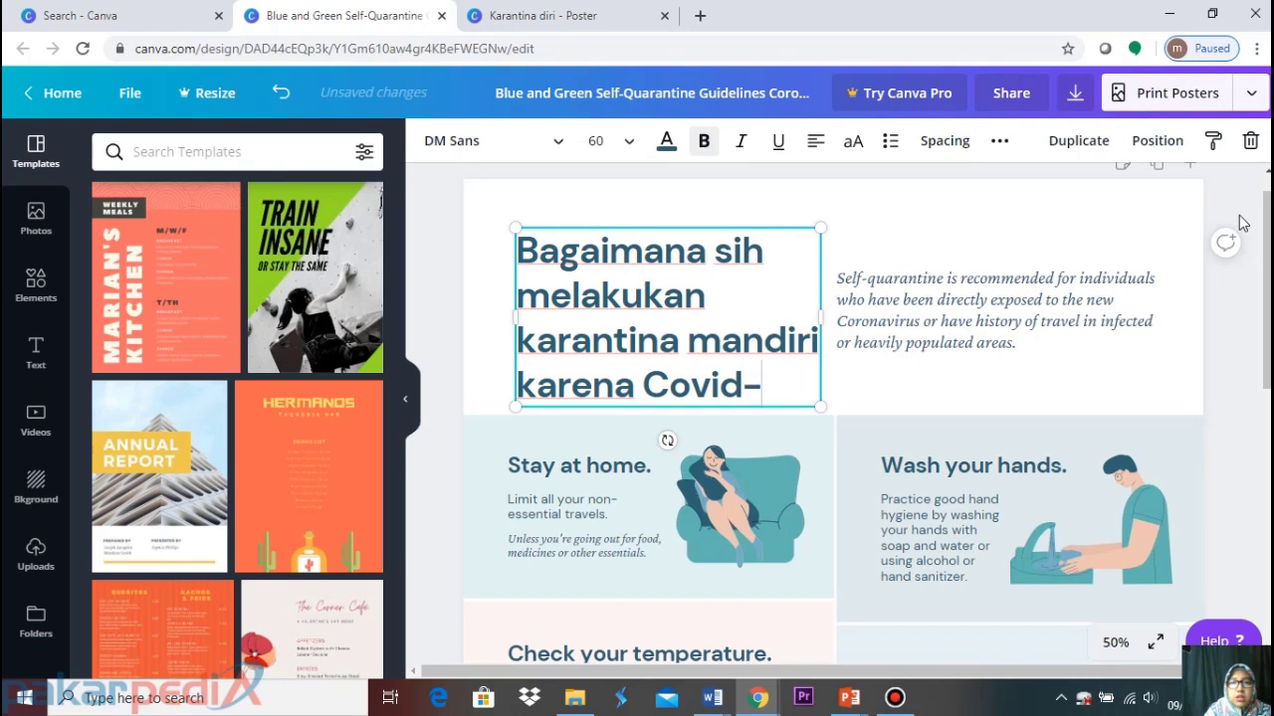
{"action": "type", "text": "10"}
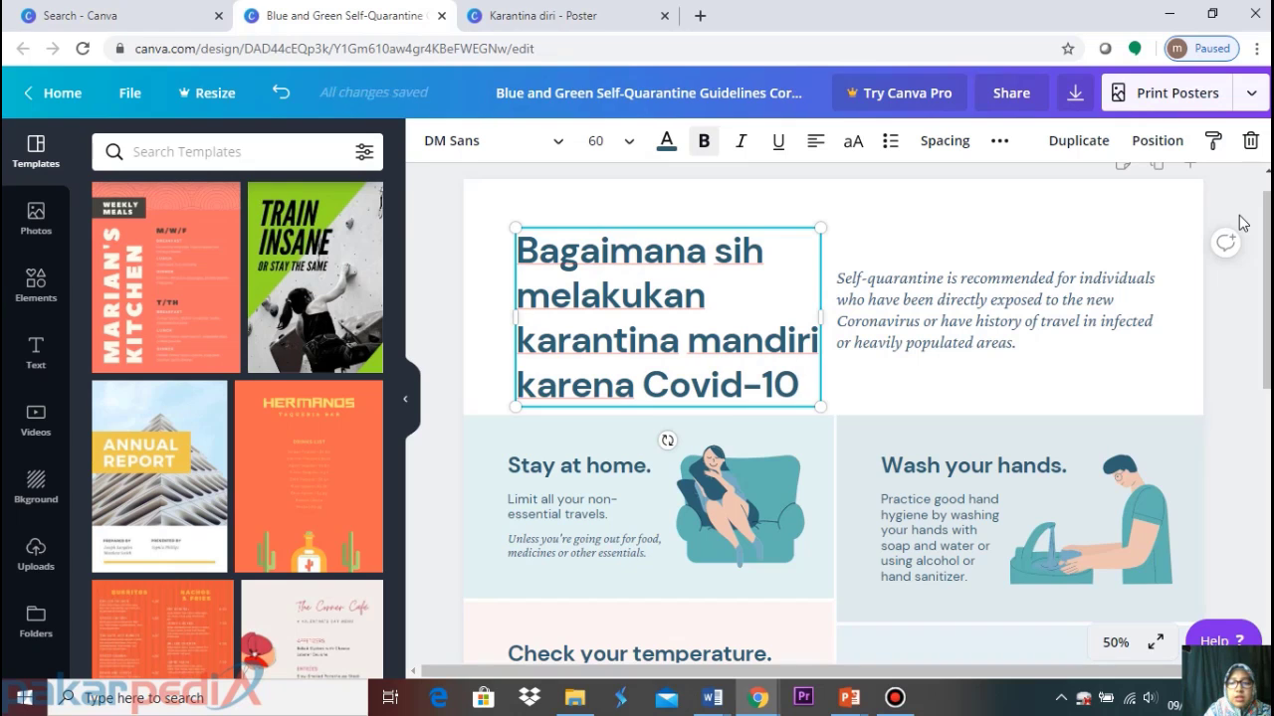
{"action": "key", "text": "BackSpace"}
{"action": "type", "text": "9/"}
{"action": "key", "text": "BackSpace"}
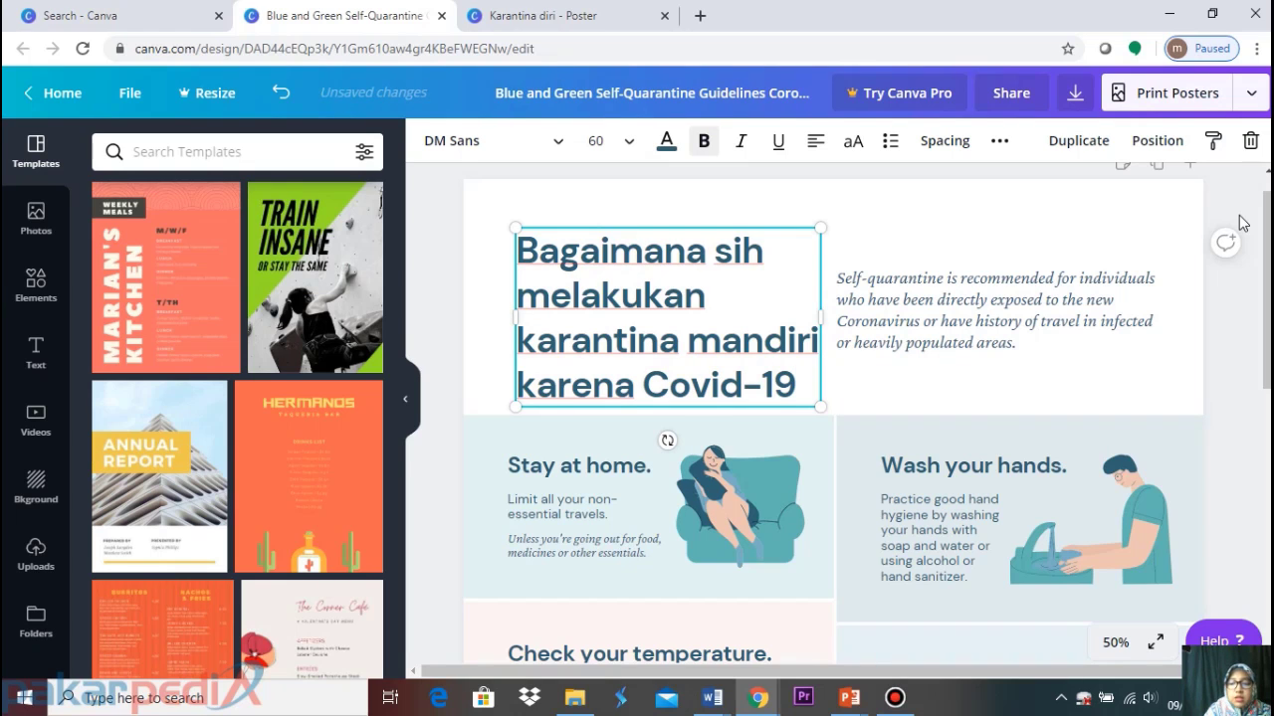
{"action": "type", "text": "?"}
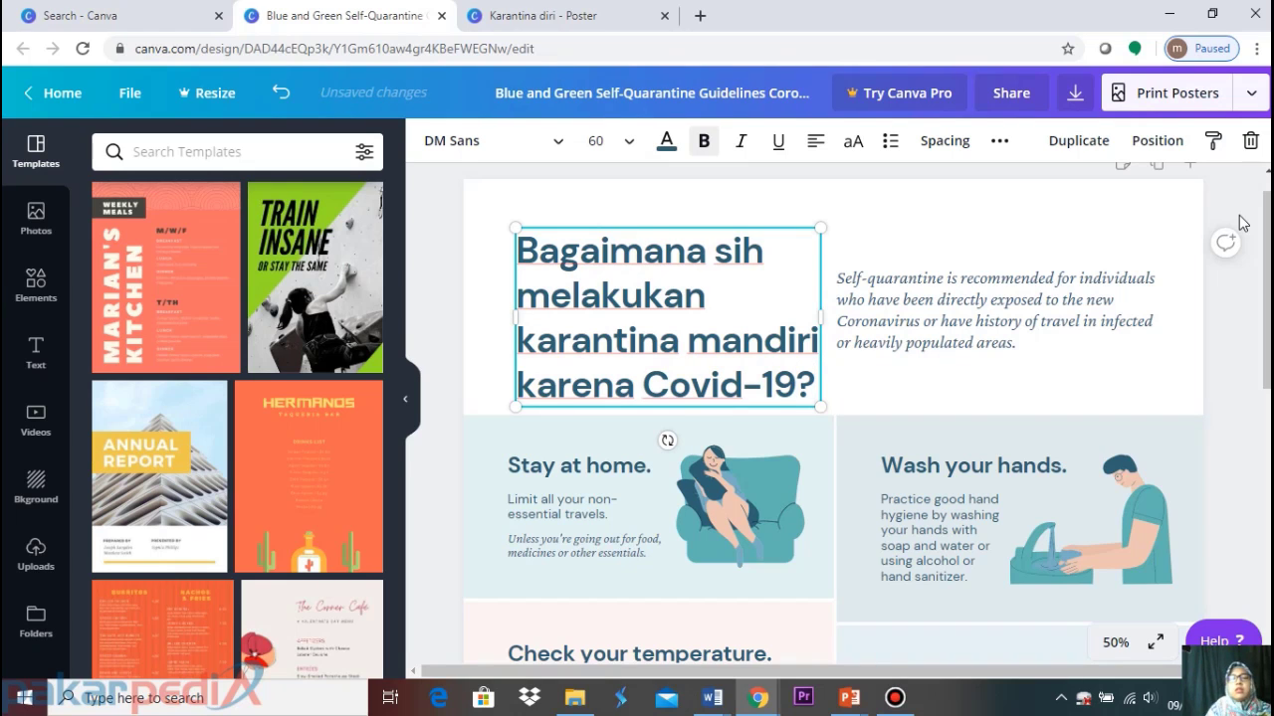
{"action": "left_click", "coordinate": [1030, 221]}
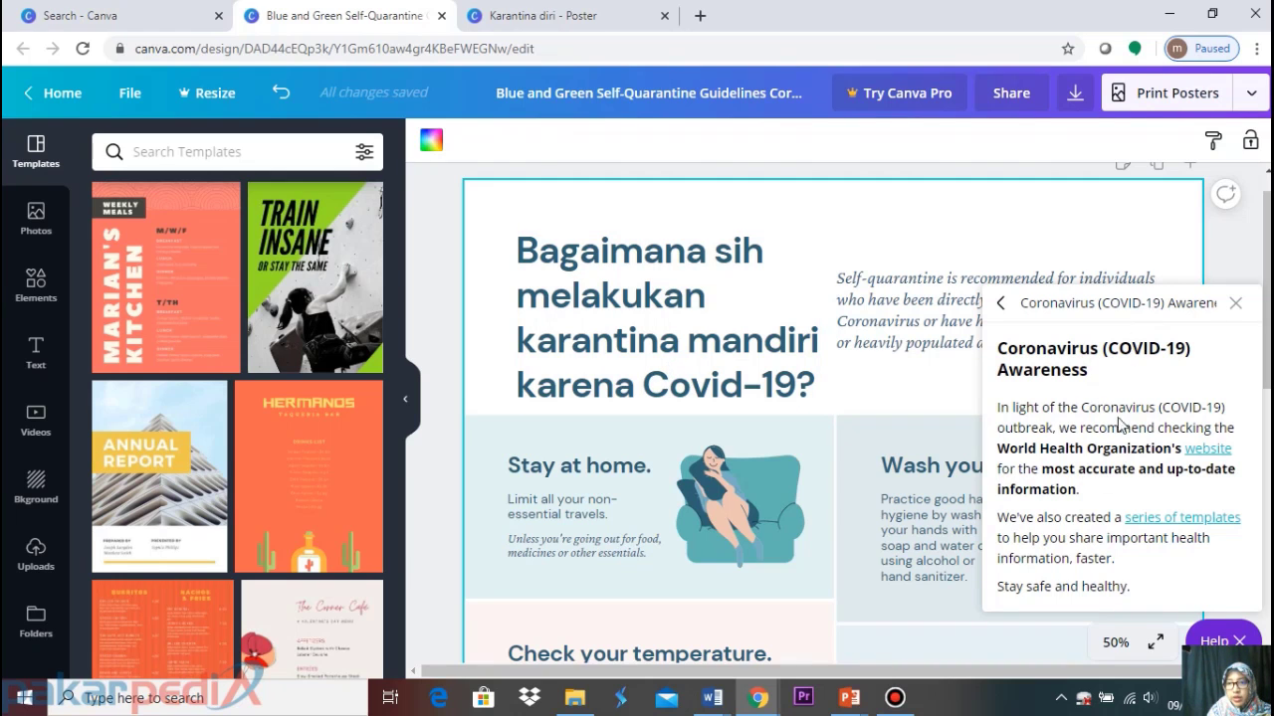
Colour the words 'karantina mandiri' in the heading red
{"action": "left_click", "coordinate": [1235, 303]}
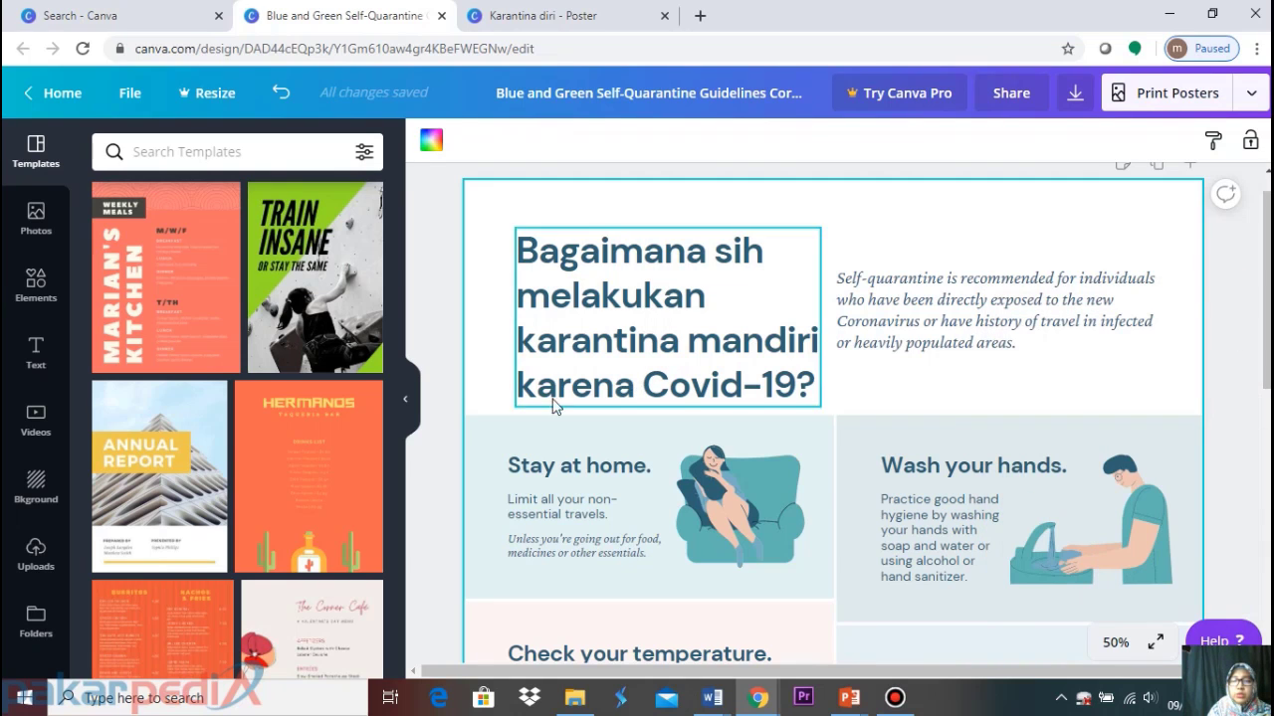
{"action": "left_click", "coordinate": [590, 315]}
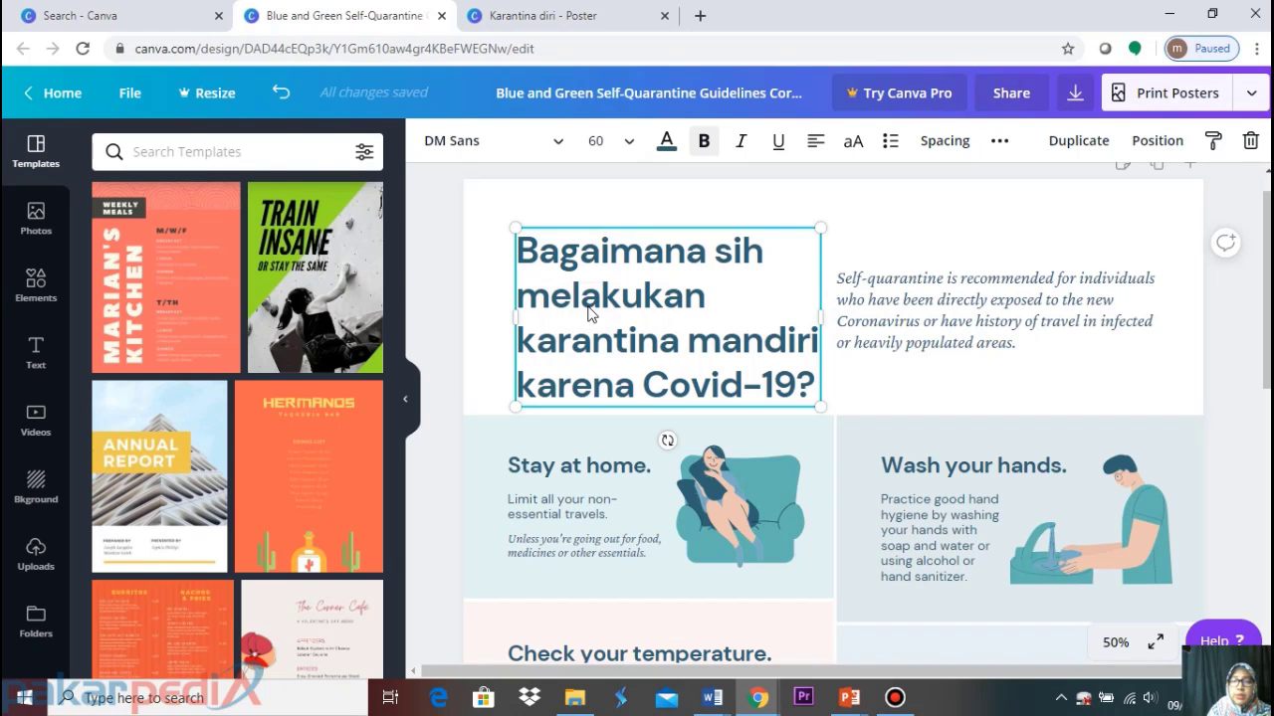
{"action": "double_click", "coordinate": [540, 261]}
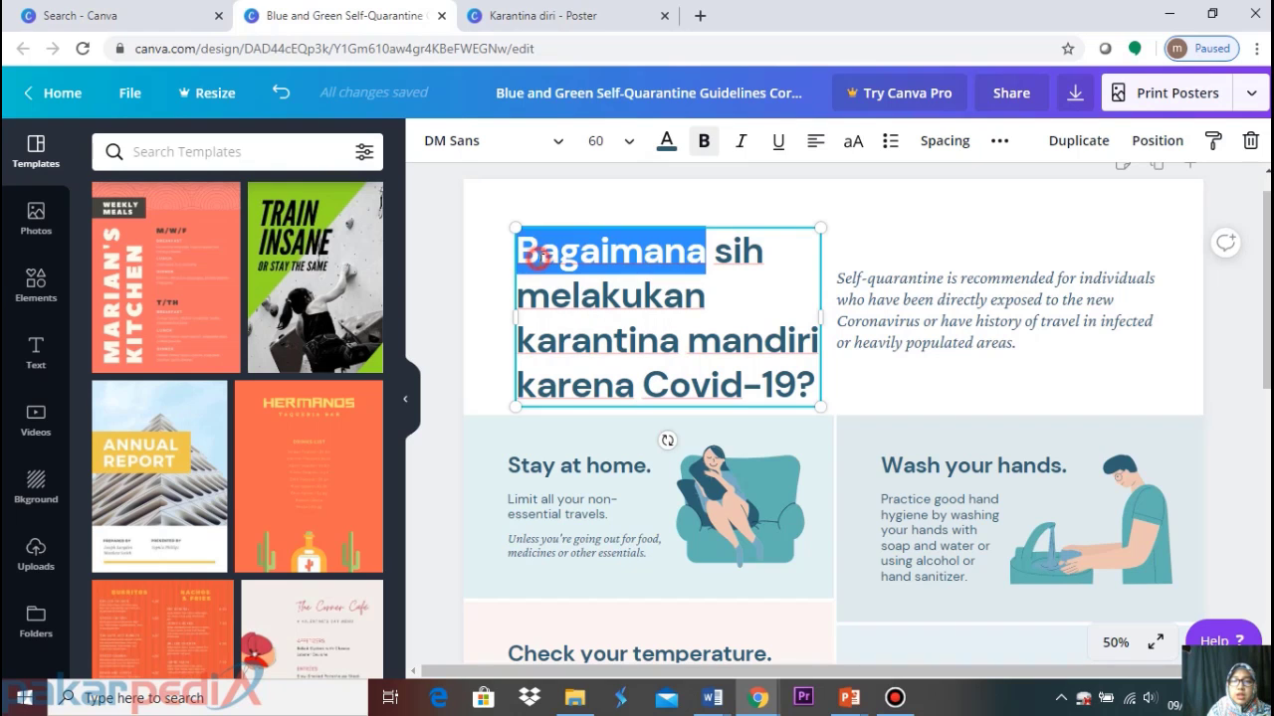
{"action": "left_click", "coordinate": [527, 338]}
{"action": "left_click_drag", "start_coordinate": [524, 341], "coordinate": [821, 329]}
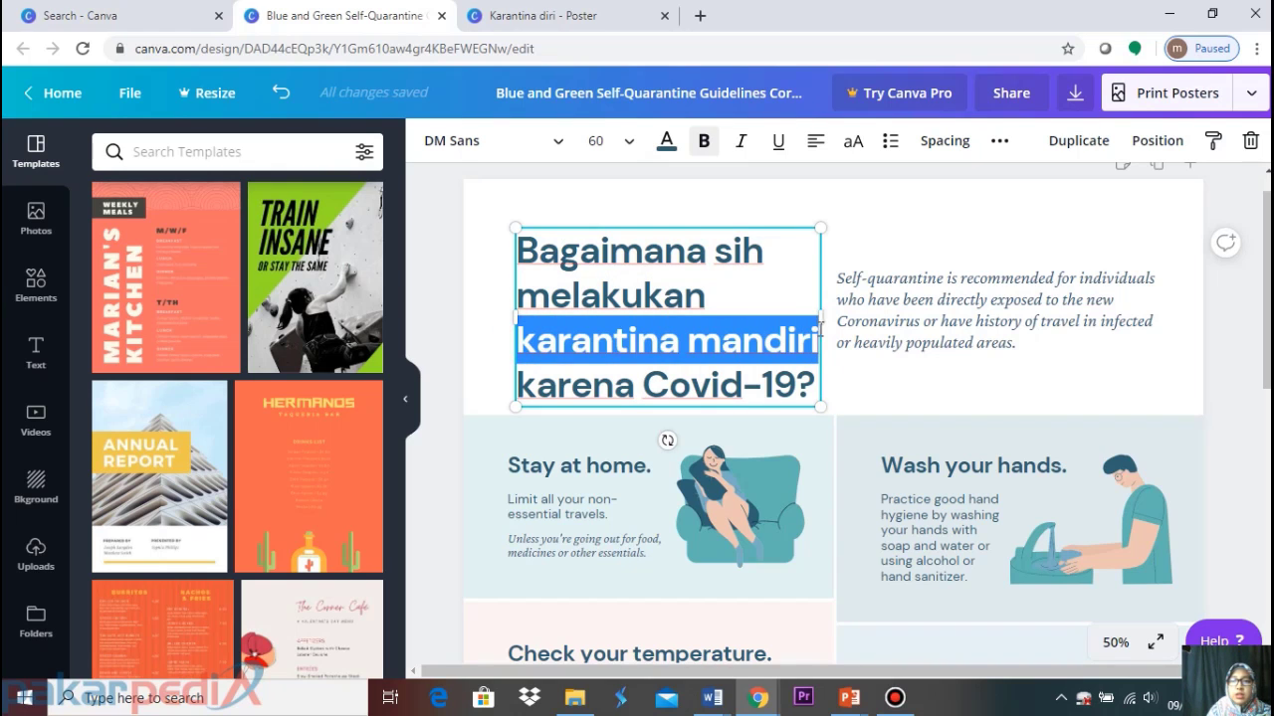
{"action": "left_click", "coordinate": [667, 141]}
{"action": "left_click", "coordinate": [111, 518]}
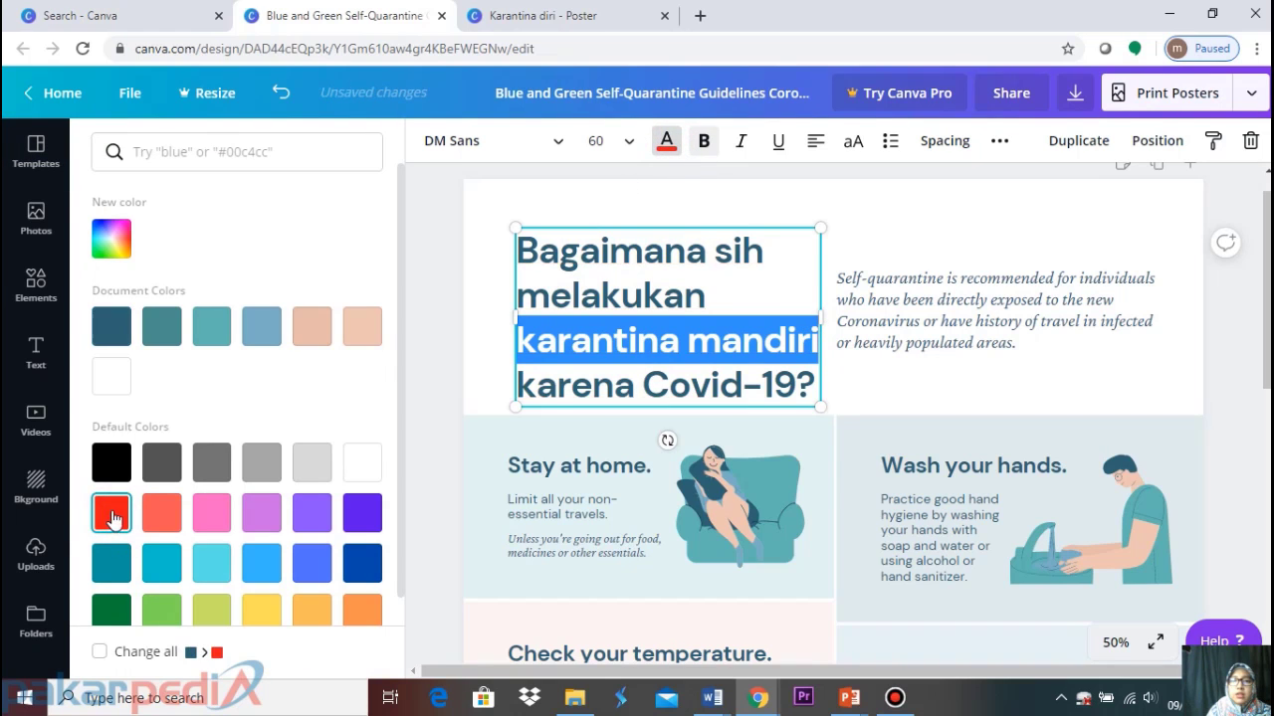
Colour 'Bagaimana sih melakukan' blue, comparing against the Karantina diri poster's heading
{"action": "left_click_drag", "start_coordinate": [704, 296], "coordinate": [506, 236]}
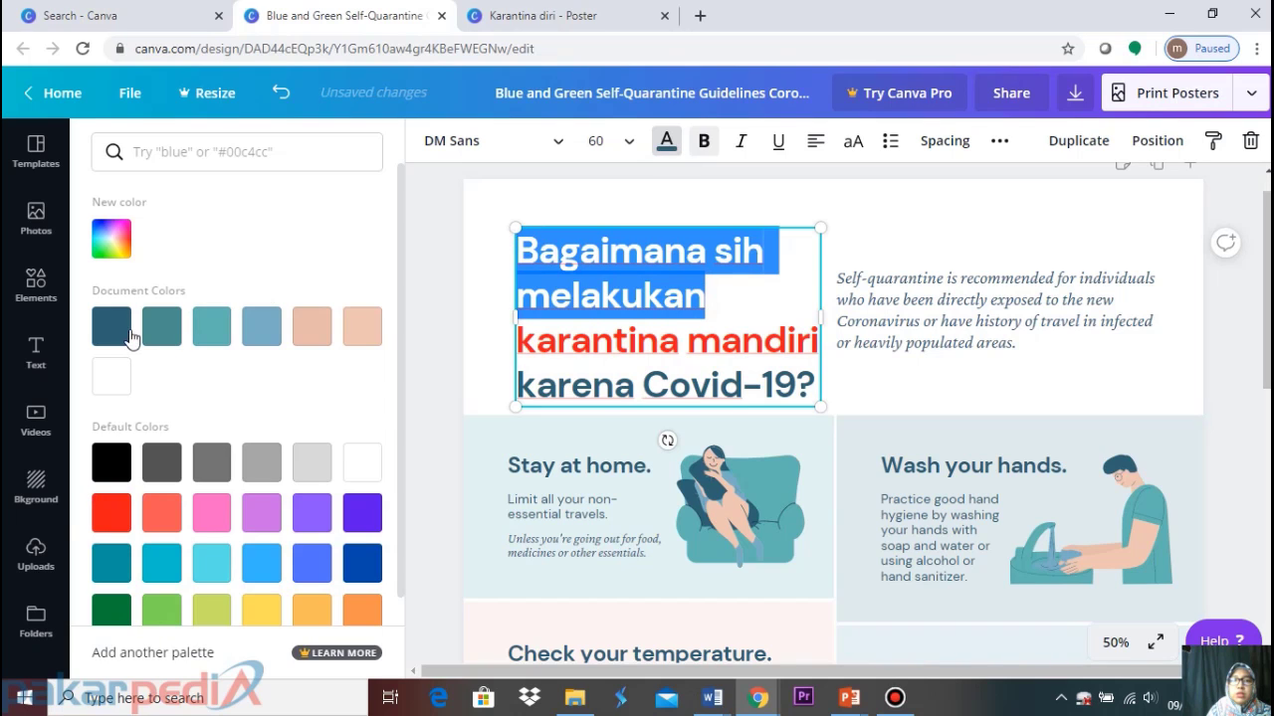
{"action": "left_click", "coordinate": [112, 249]}
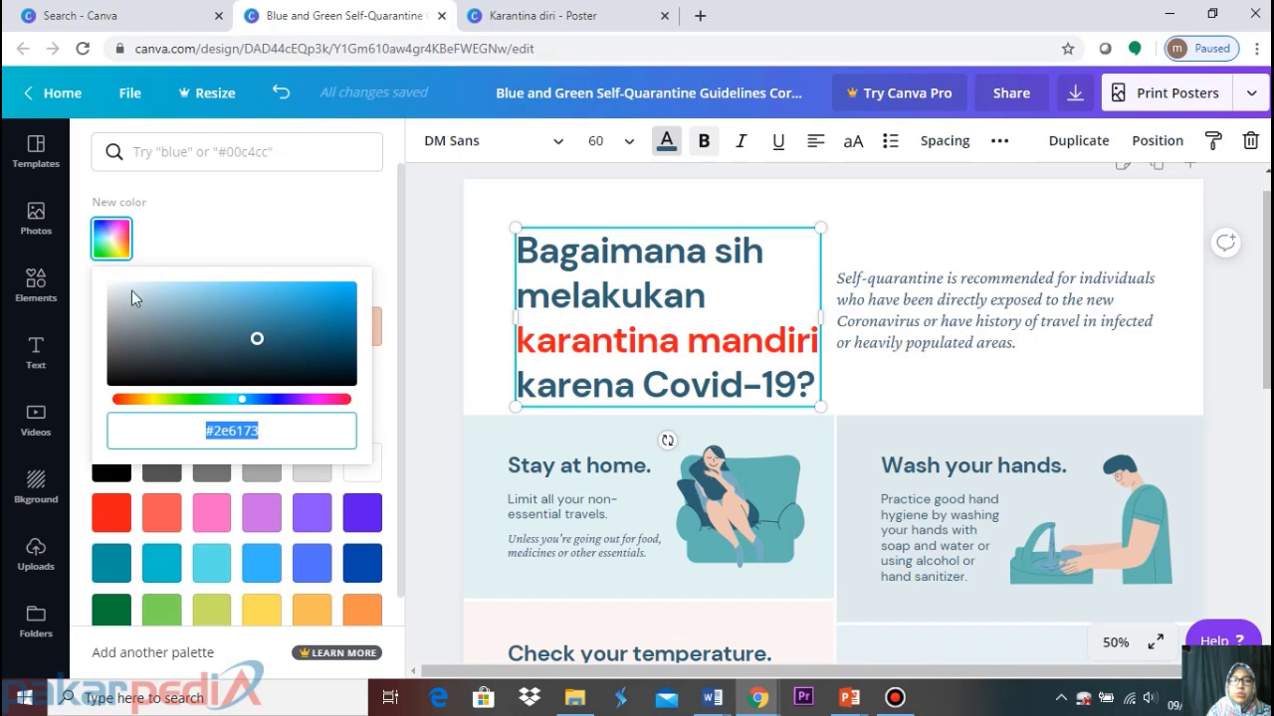
{"action": "left_click_drag", "start_coordinate": [242, 402], "coordinate": [282, 407]}
{"action": "left_click", "coordinate": [351, 355]}
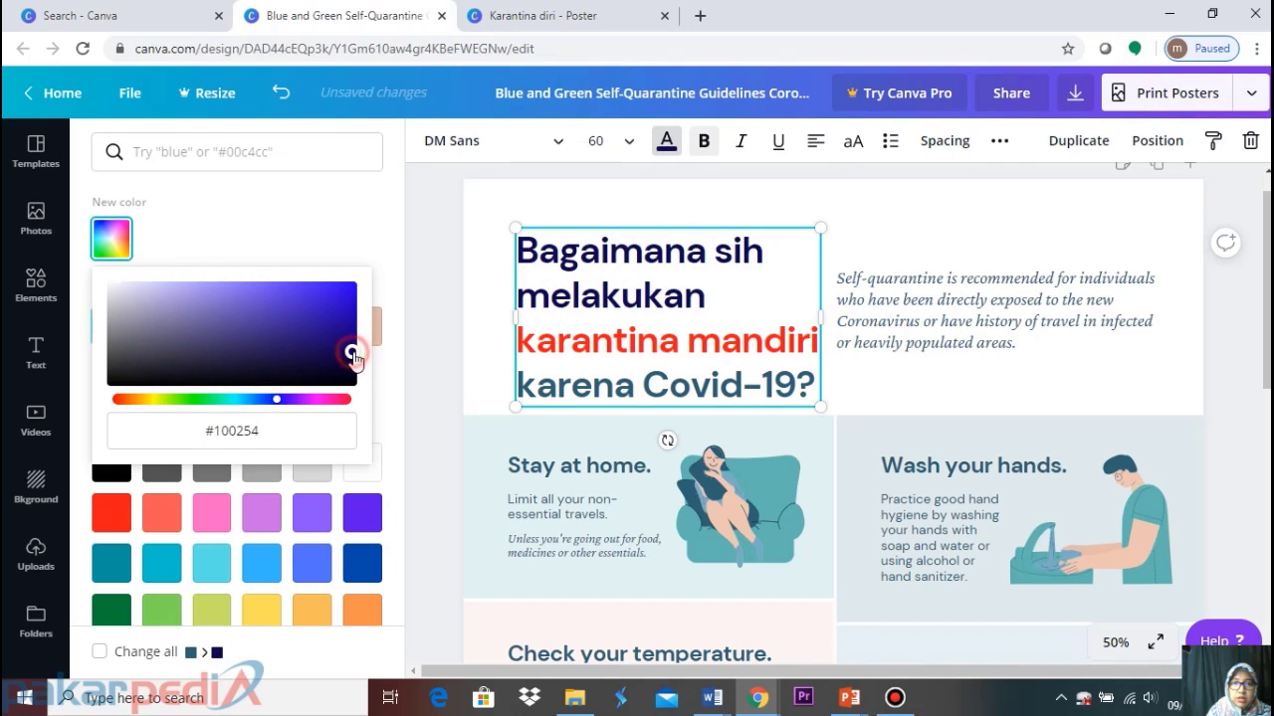
{"action": "left_click", "coordinate": [334, 346]}
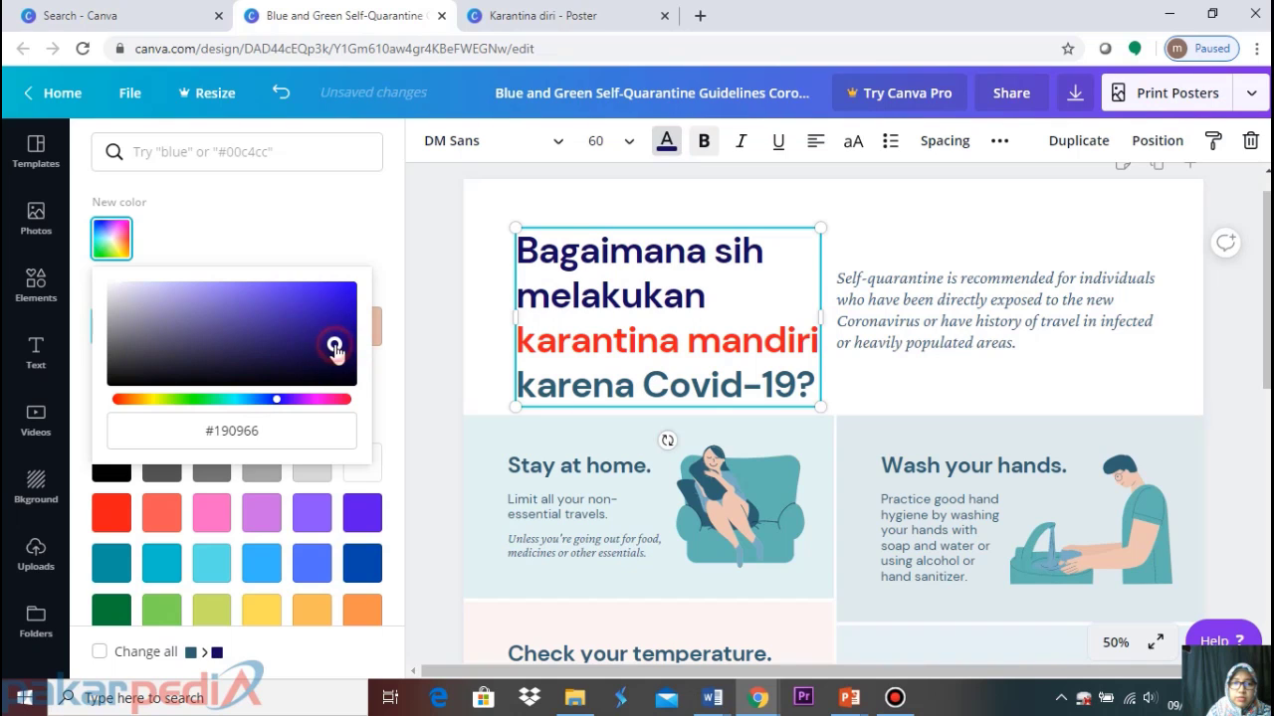
{"action": "left_click", "coordinate": [362, 563]}
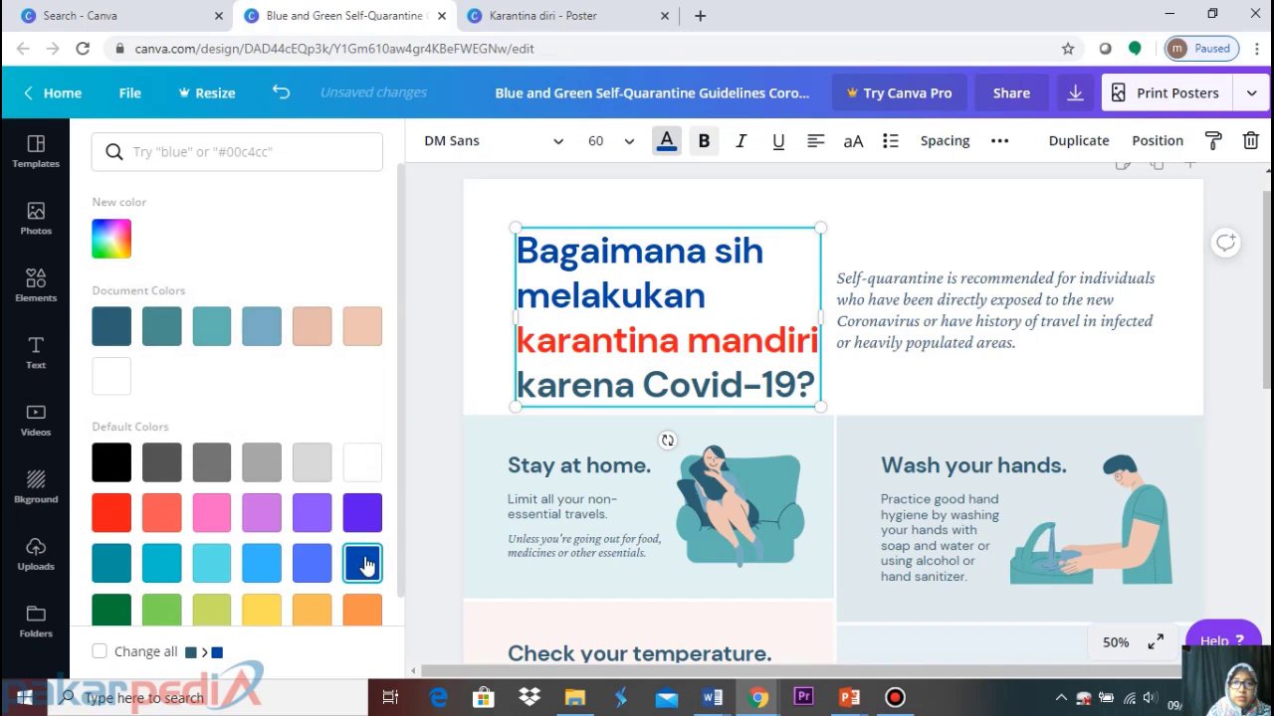
{"action": "left_click", "coordinate": [602, 15]}
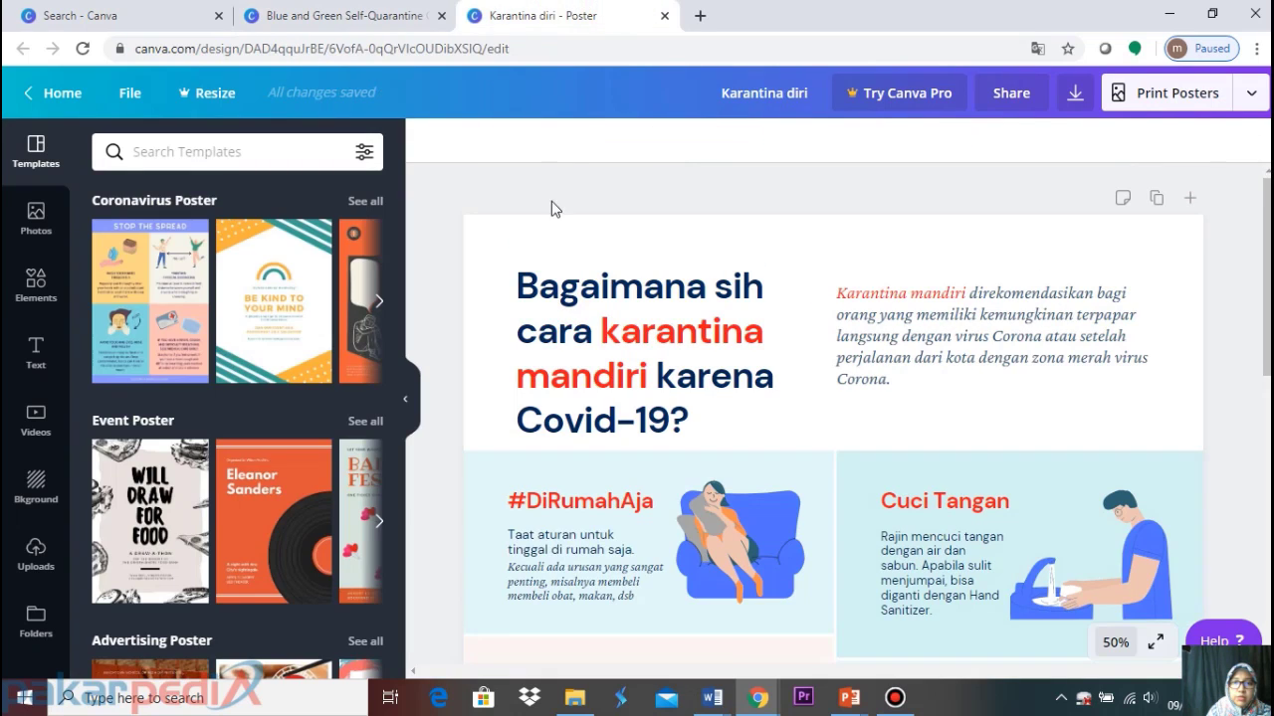
{"action": "left_click", "coordinate": [550, 301]}
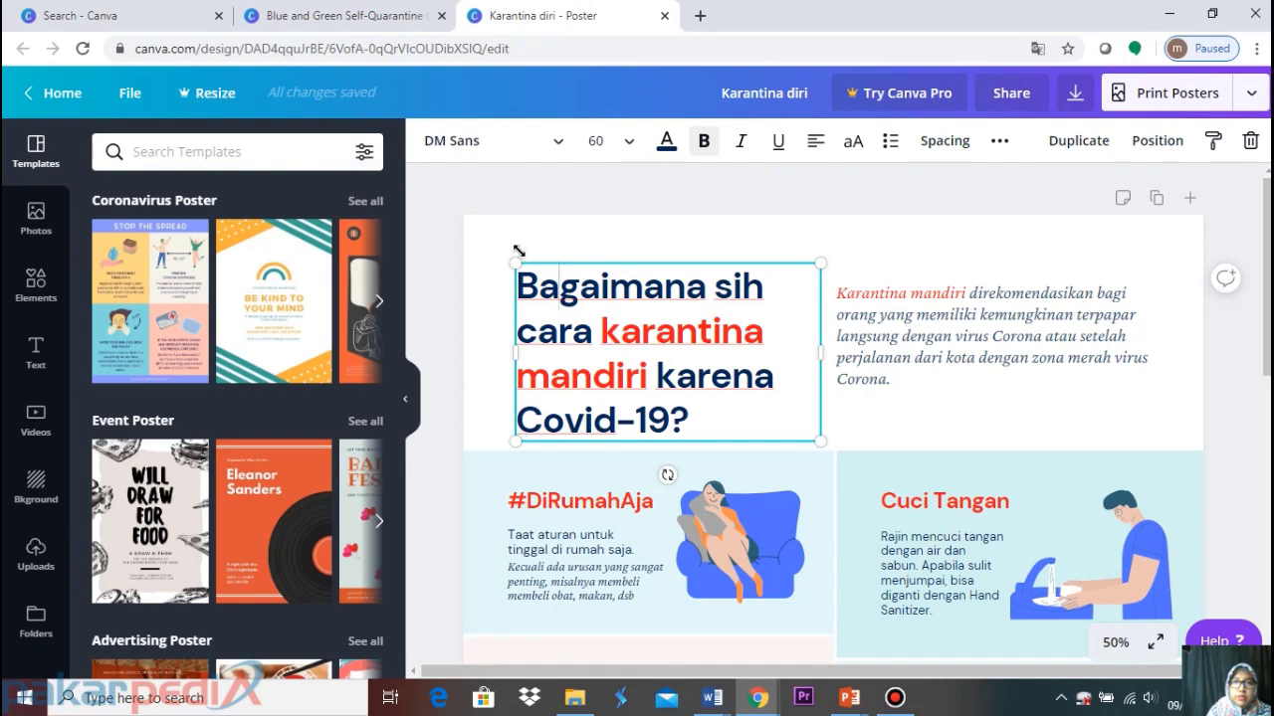
{"action": "left_click", "coordinate": [390, 12]}
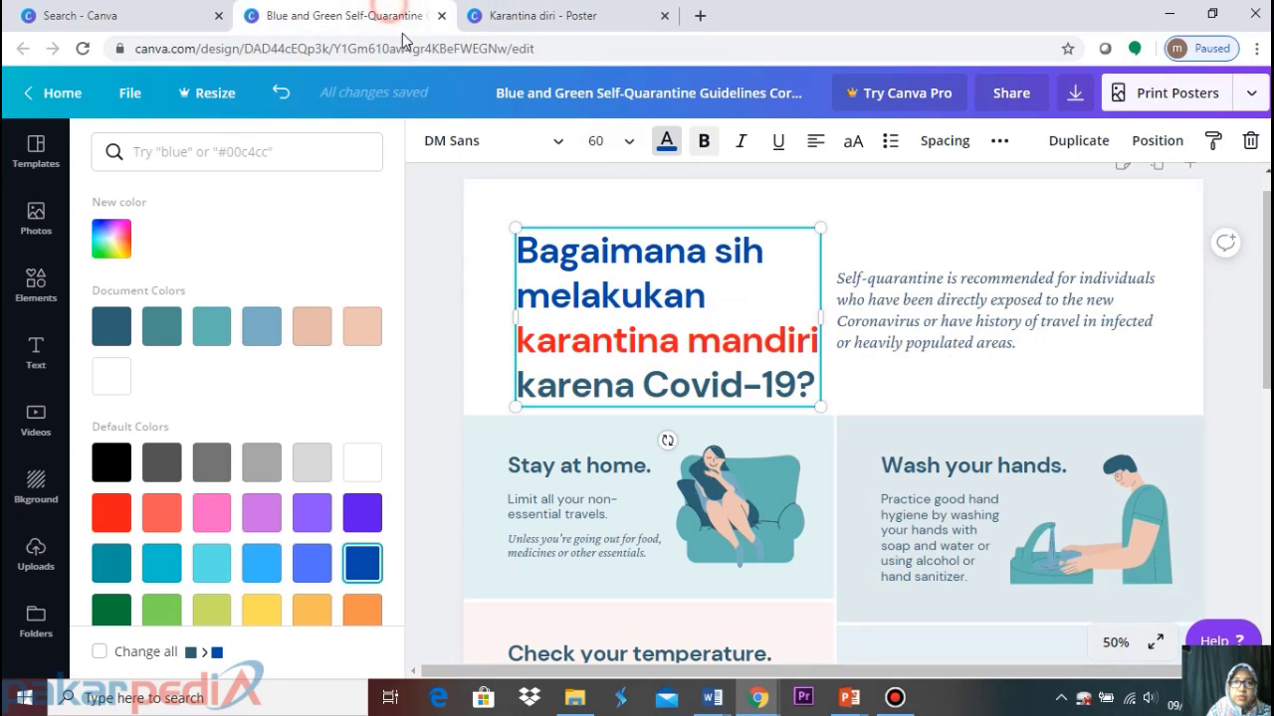
{"action": "left_click_drag", "start_coordinate": [518, 246], "coordinate": [737, 291]}
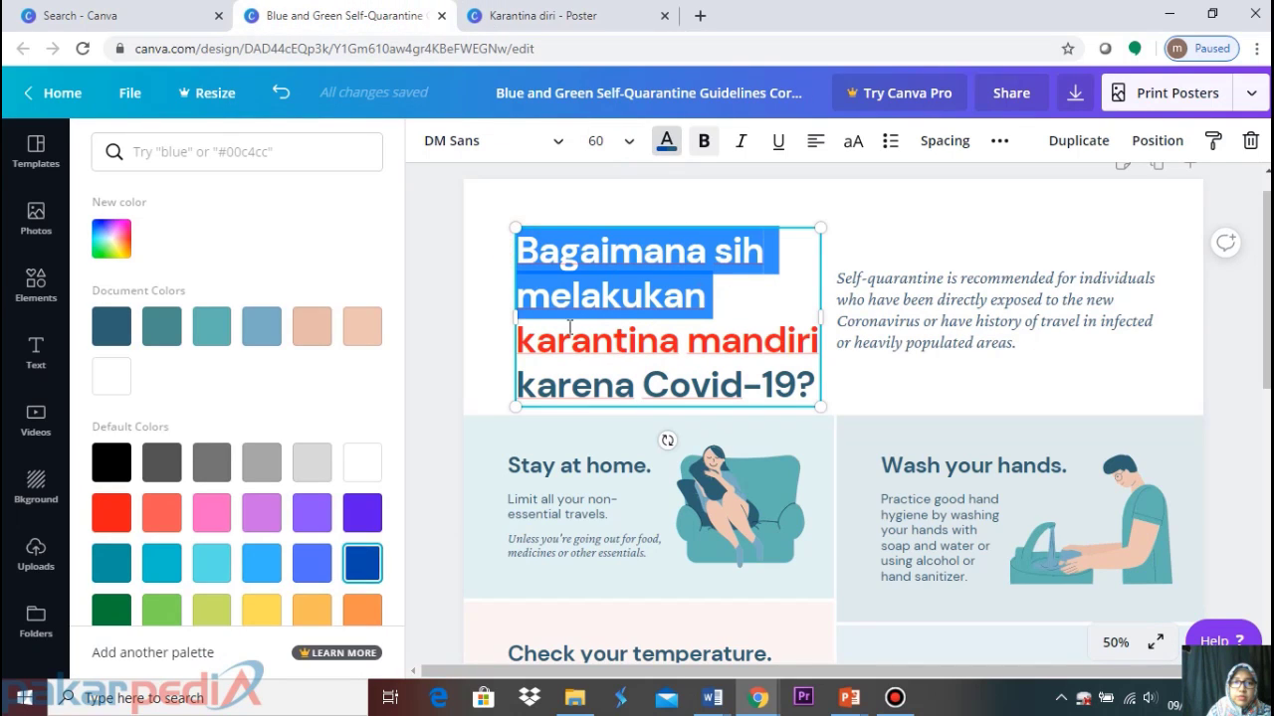
Set 'Bagaimana sih melakukan' to the dark blue #043c86 and copy that hex value
{"action": "left_click", "coordinate": [112, 243]}
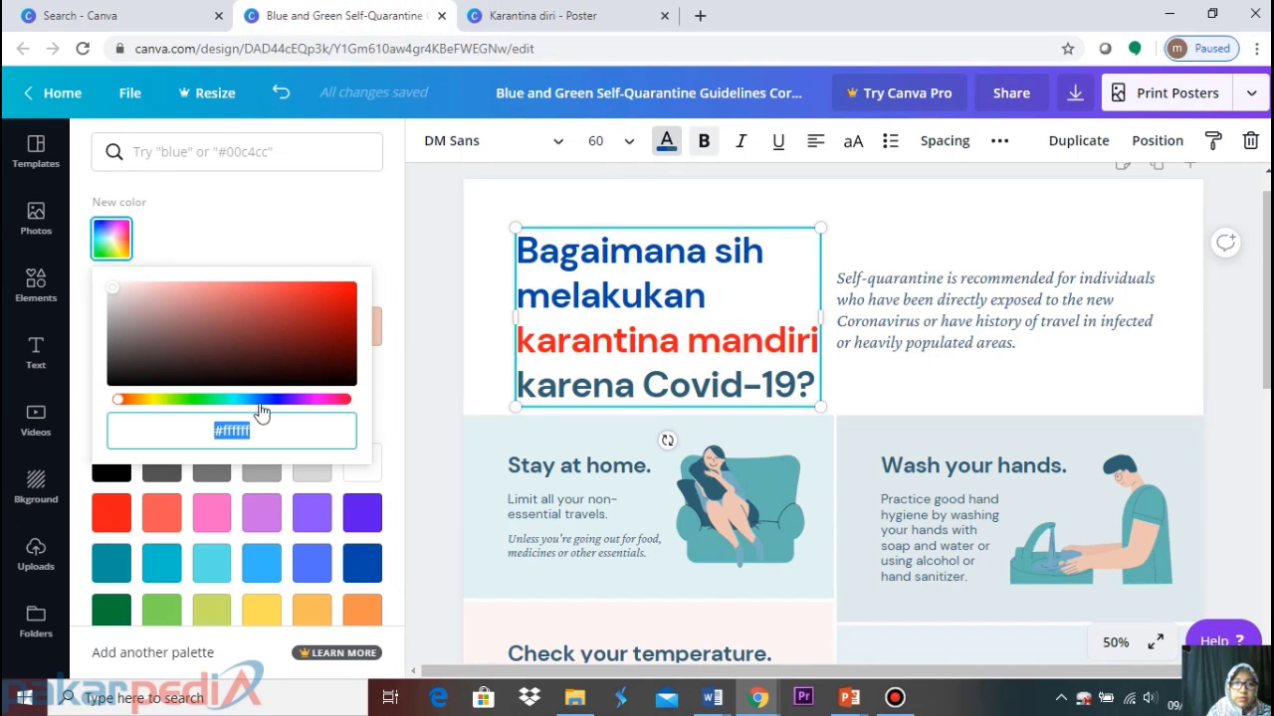
{"action": "left_click_drag", "start_coordinate": [118, 399], "coordinate": [199, 407]}
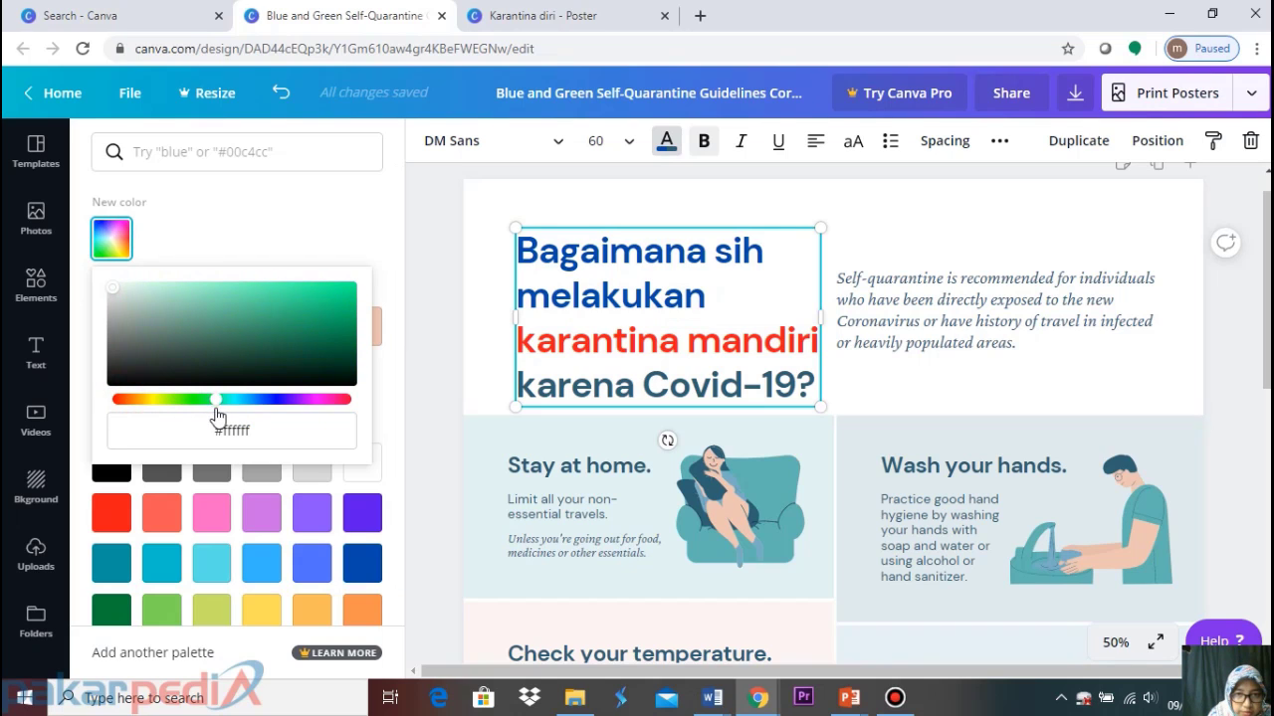
{"action": "left_click", "coordinate": [721, 301]}
{"action": "left_click_drag", "start_coordinate": [707, 297], "coordinate": [486, 233]}
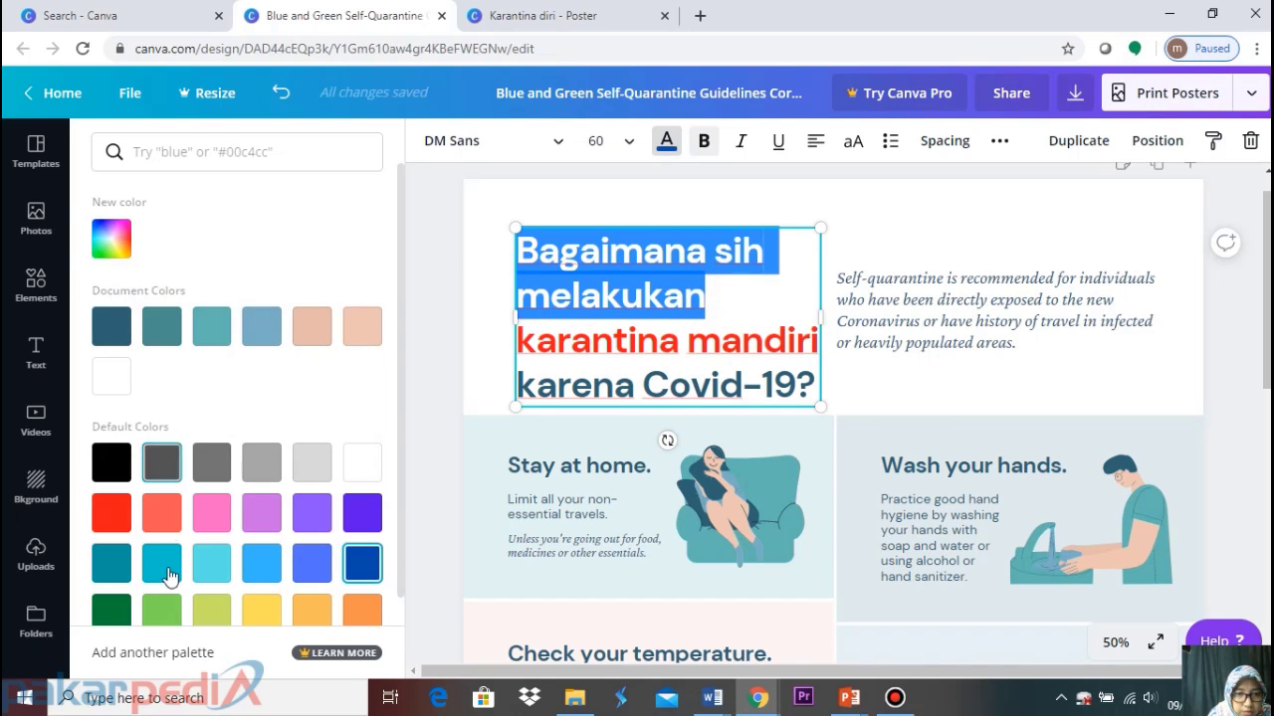
{"action": "scroll", "coordinate": [165, 557], "scroll_direction": "down", "scroll_amount": 1}
{"action": "left_click", "coordinate": [110, 210]}
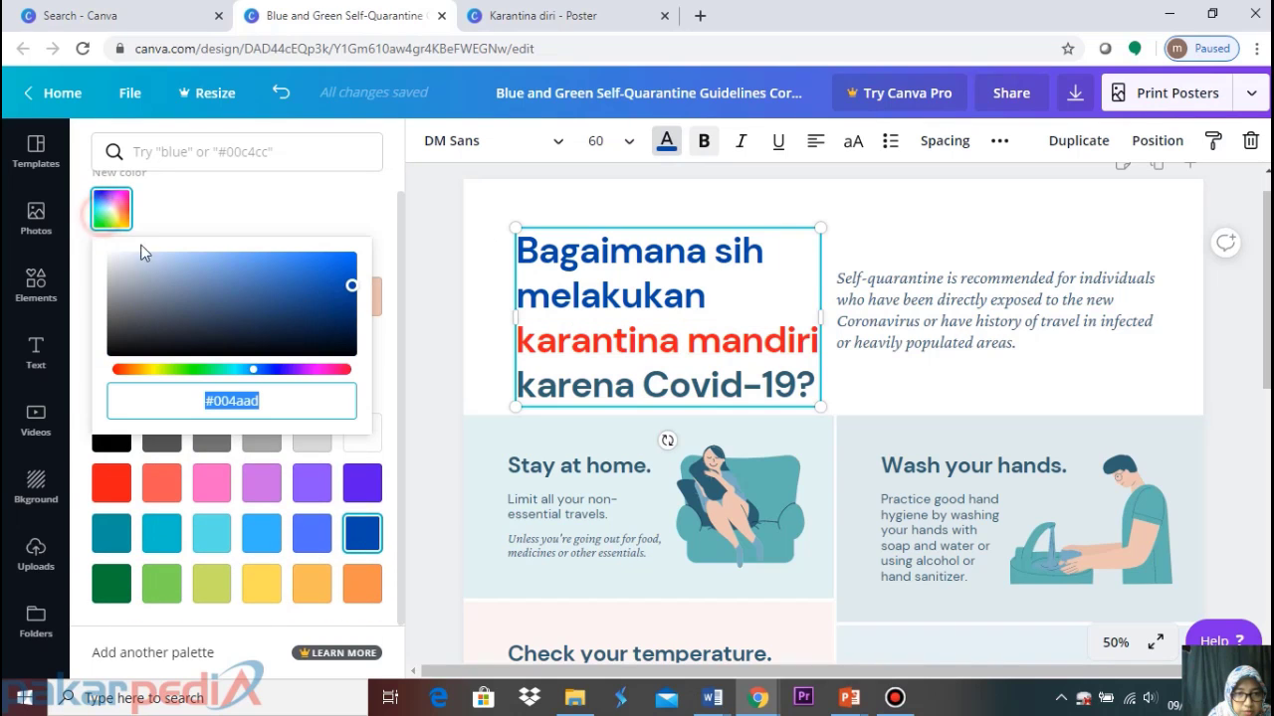
{"action": "left_click", "coordinate": [349, 333]}
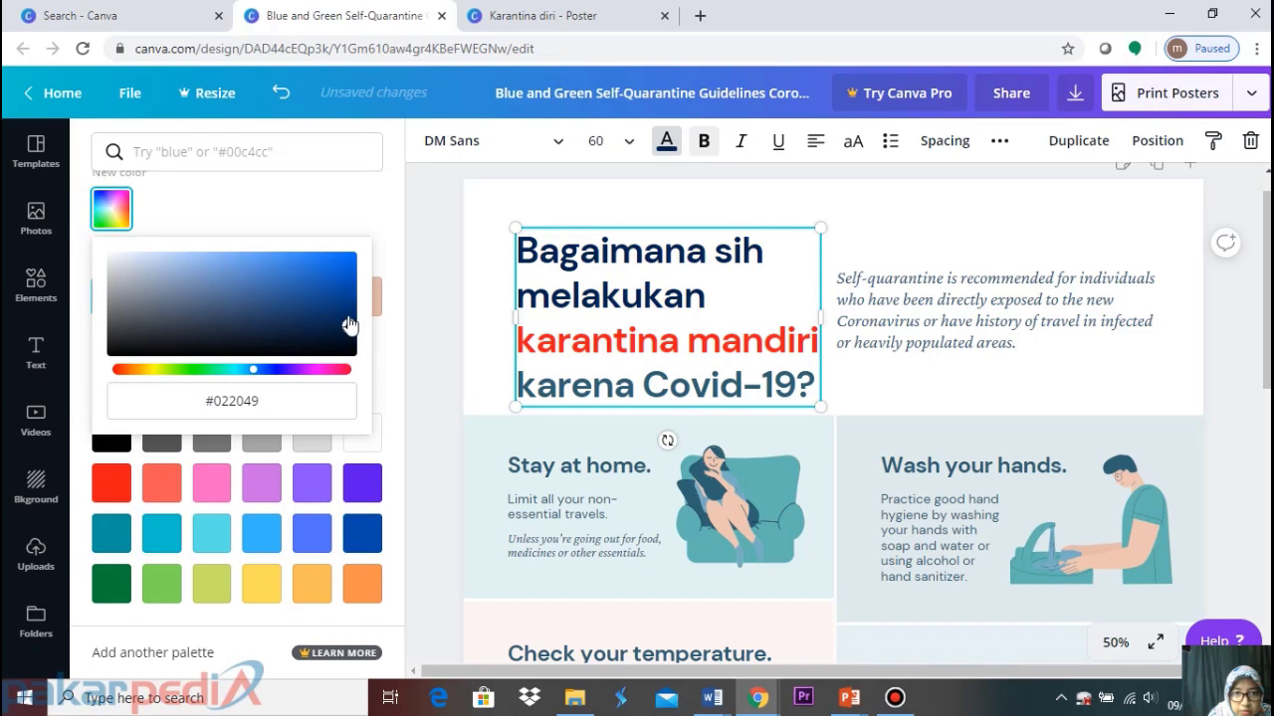
{"action": "left_click", "coordinate": [349, 317]}
{"action": "mouse_move", "coordinate": [347, 317]}
{"action": "left_mouse_down"}
{"action": "mouse_move", "coordinate": [323, 323]}
{"action": "mouse_move", "coordinate": [341, 324]}
{"action": "mouse_move", "coordinate": [349, 300]}
{"action": "left_mouse_up"}
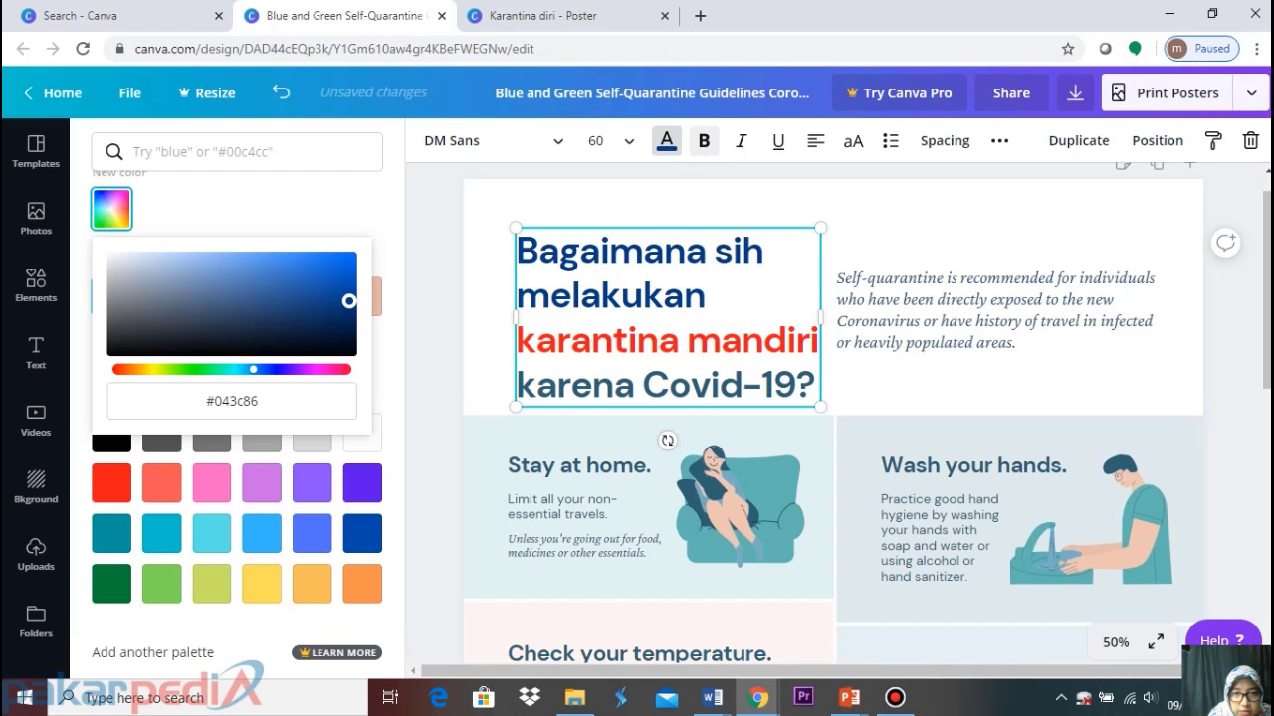
{"action": "left_click", "coordinate": [271, 398]}
{"action": "key", "text": "ctrl+c"}
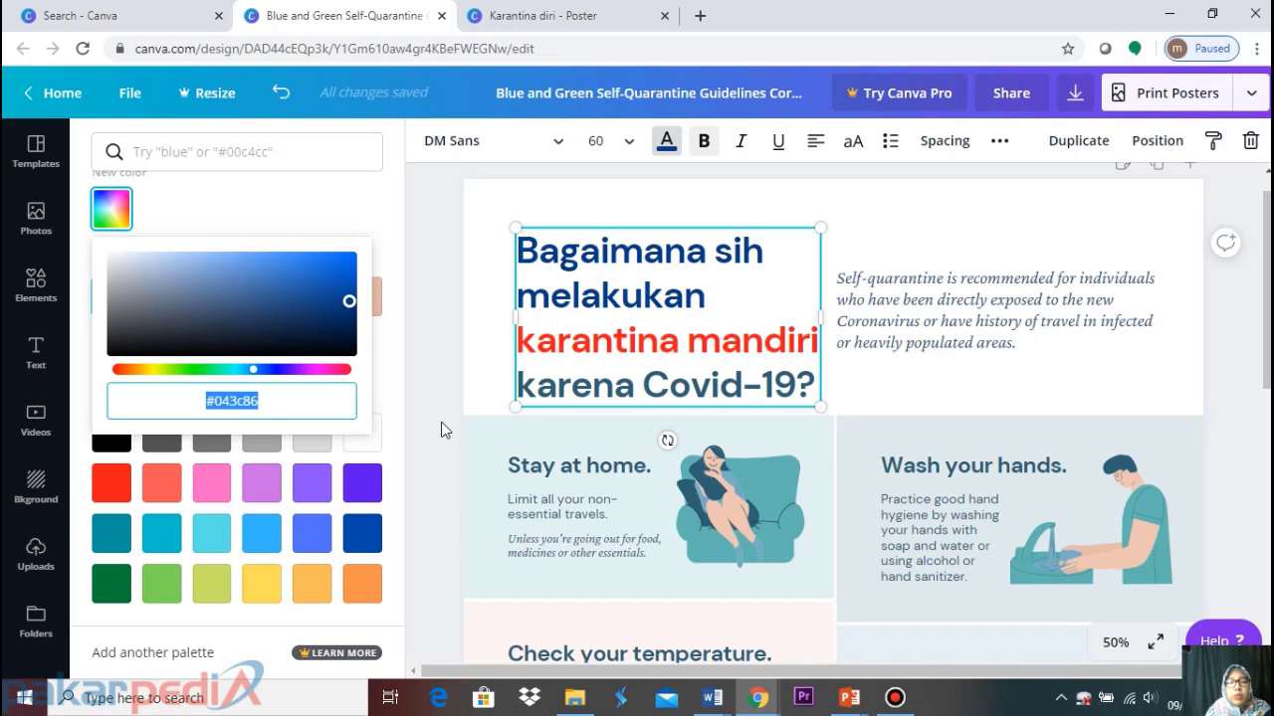
Apply the same #043c86 blue to the line 'karena Covid-19?'
{"action": "left_click", "coordinate": [522, 386]}
{"action": "left_click_drag", "start_coordinate": [522, 386], "coordinate": [817, 386]}
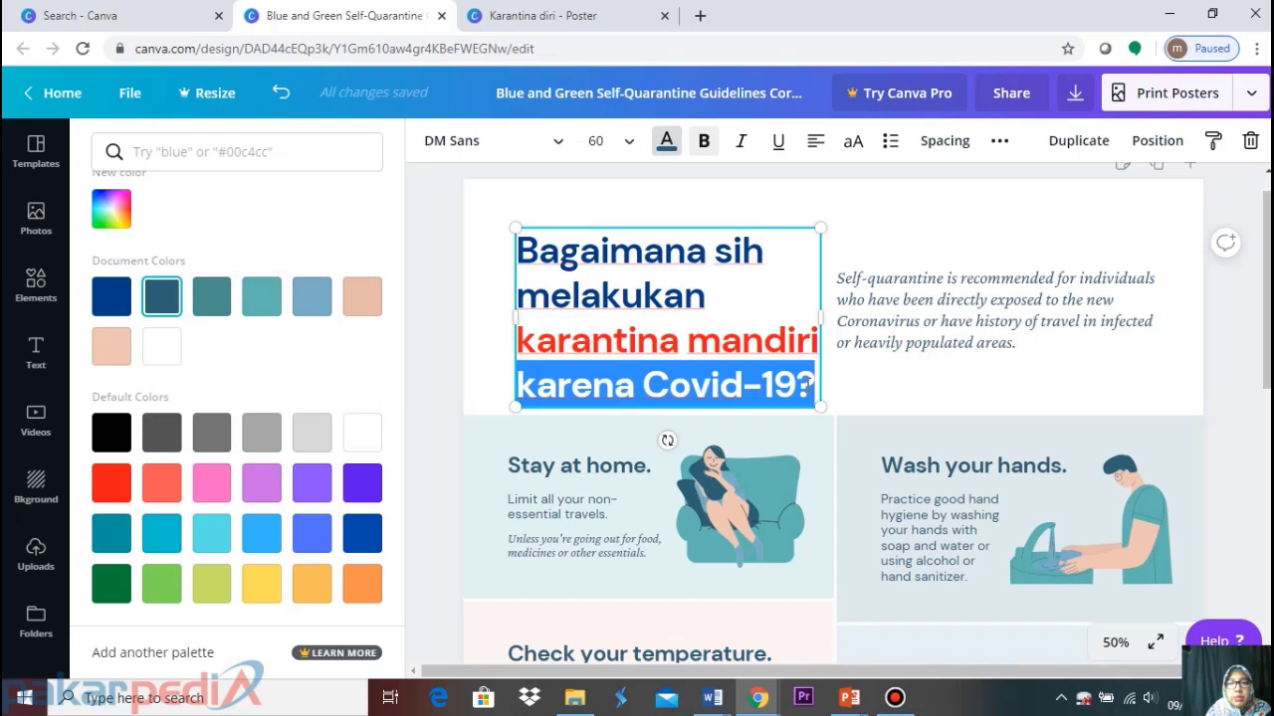
{"action": "left_click", "coordinate": [119, 221]}
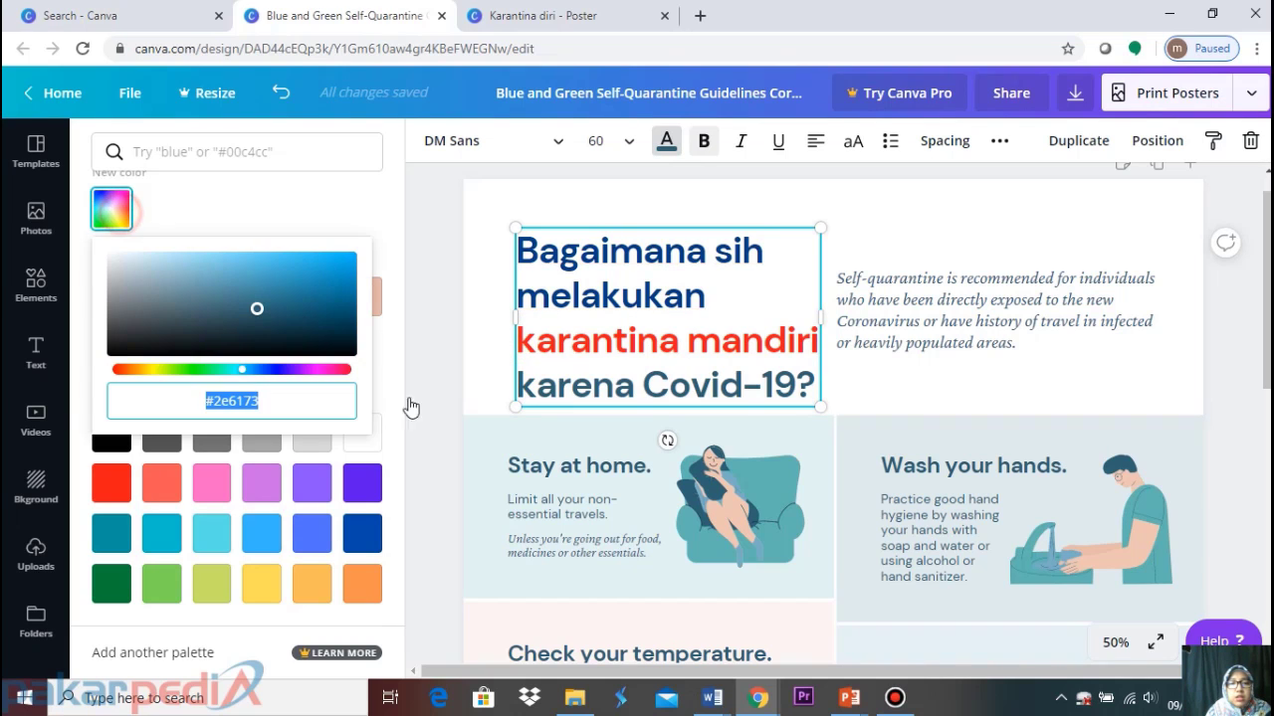
{"action": "key", "text": "ctrl+v"}
{"action": "left_click", "coordinate": [928, 318]}
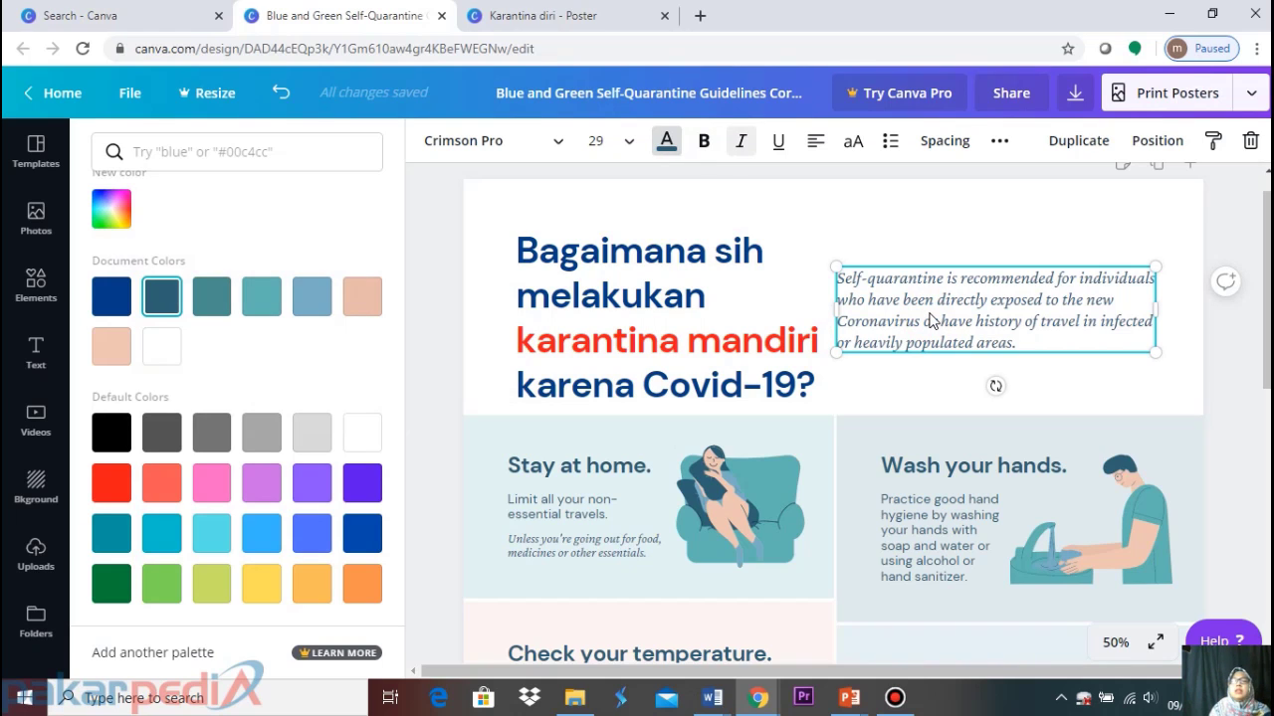
Copy the Indonesian intro paragraph from the Karantina diri poster
{"action": "left_click", "coordinate": [532, 20]}
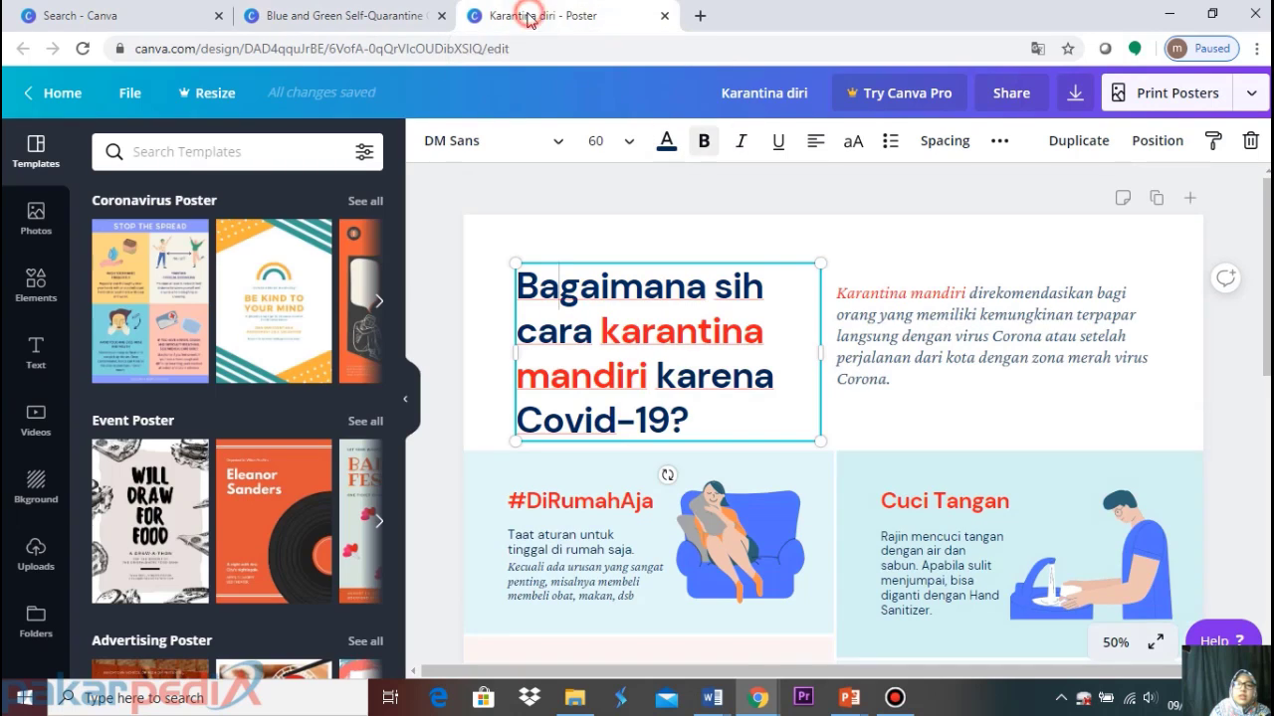
{"action": "left_click", "coordinate": [930, 351]}
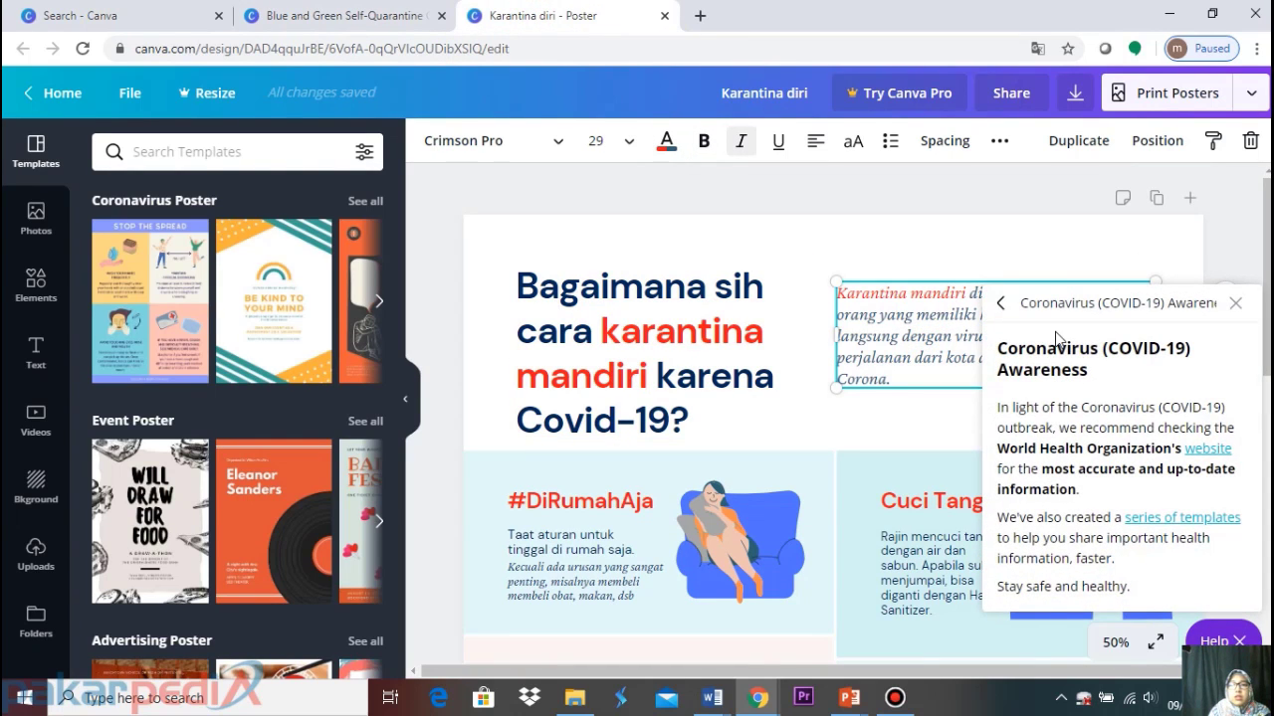
{"action": "left_click", "coordinate": [1235, 303]}
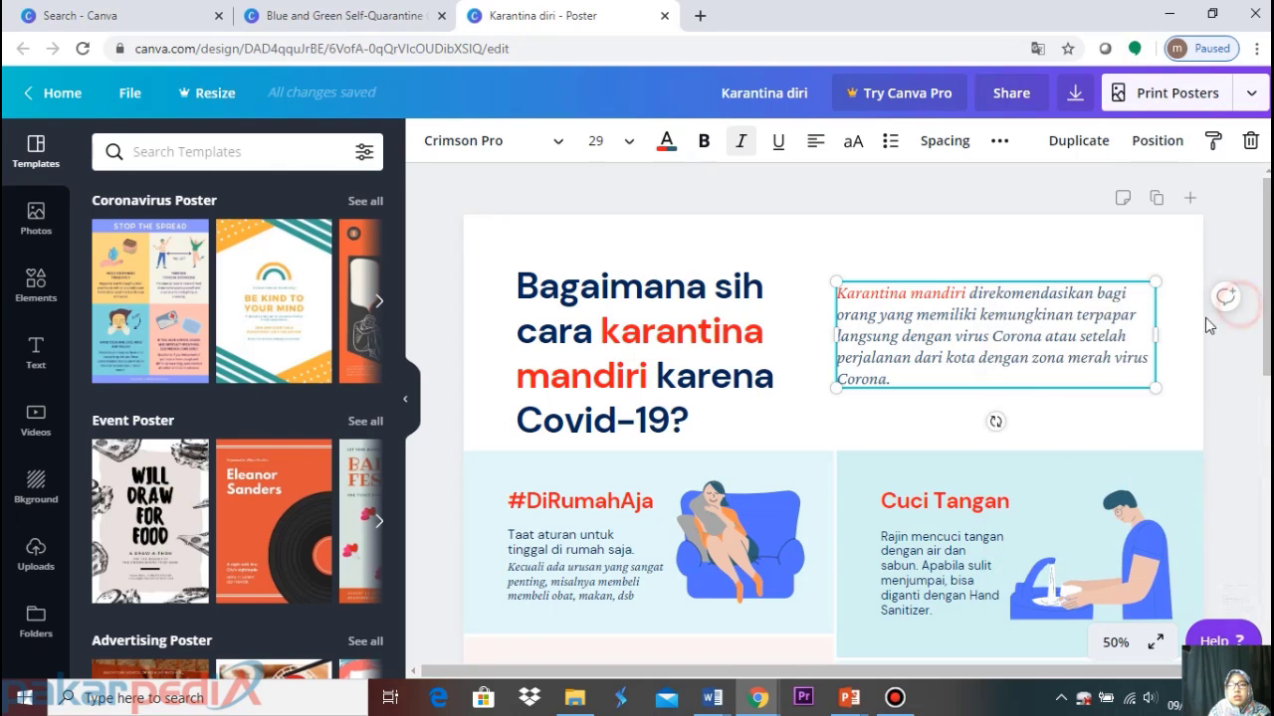
{"action": "left_click", "coordinate": [339, 15]}
{"action": "left_click", "coordinate": [968, 231]}
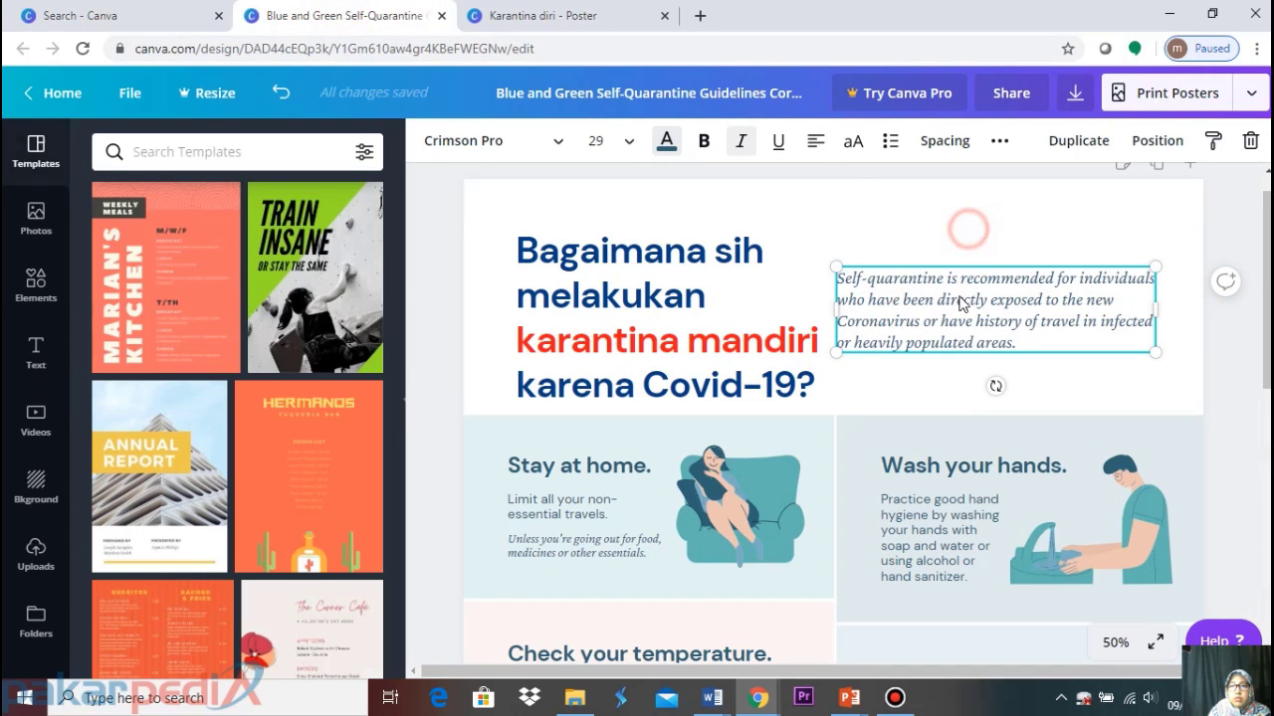
Replace the English intro paragraph with the Indonesian 'Karantina mandiri direkomendasikan bagi orang…' text
{"action": "left_click", "coordinate": [960, 295]}
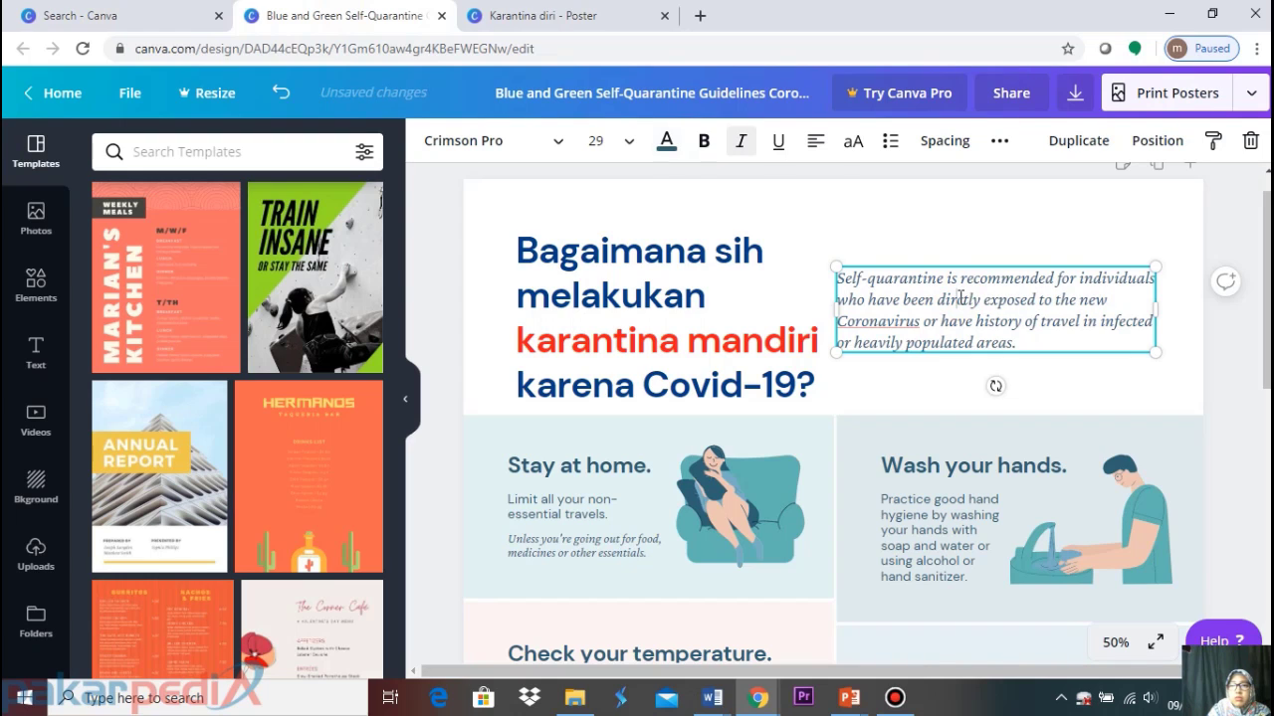
{"action": "left_click", "coordinate": [1064, 369]}
{"action": "left_click", "coordinate": [1040, 320]}
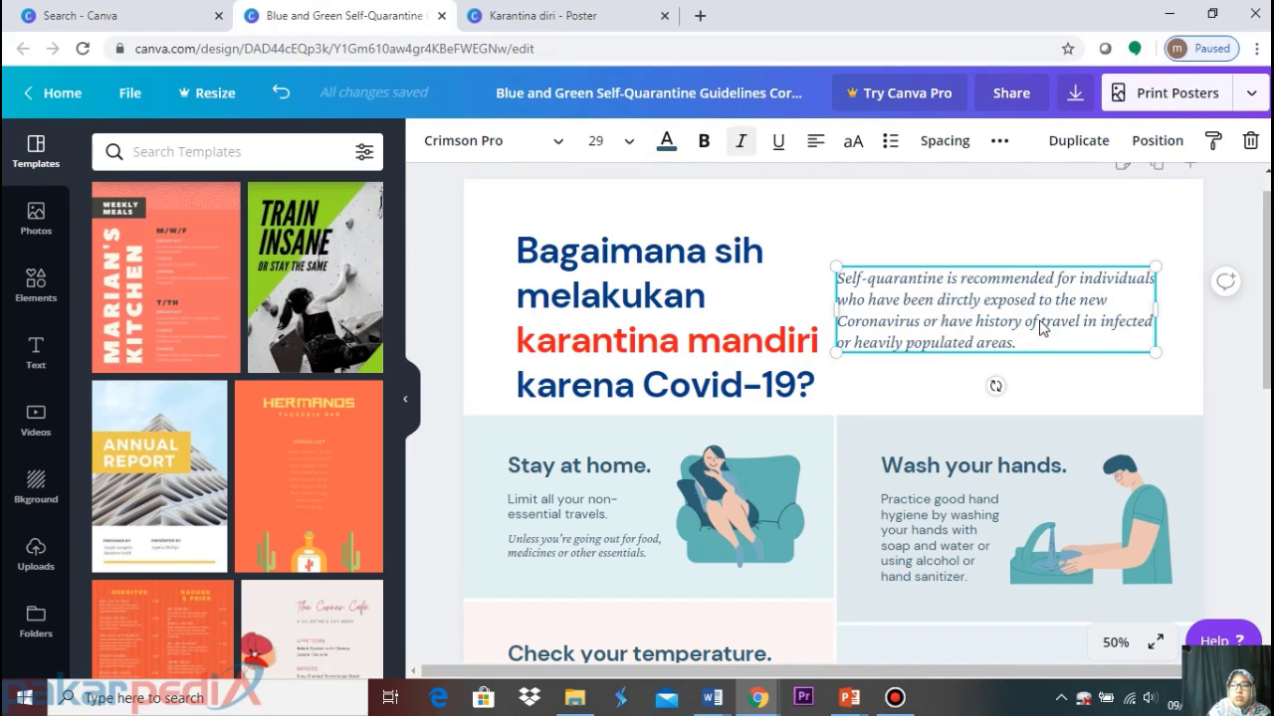
{"action": "key", "text": "Delete"}
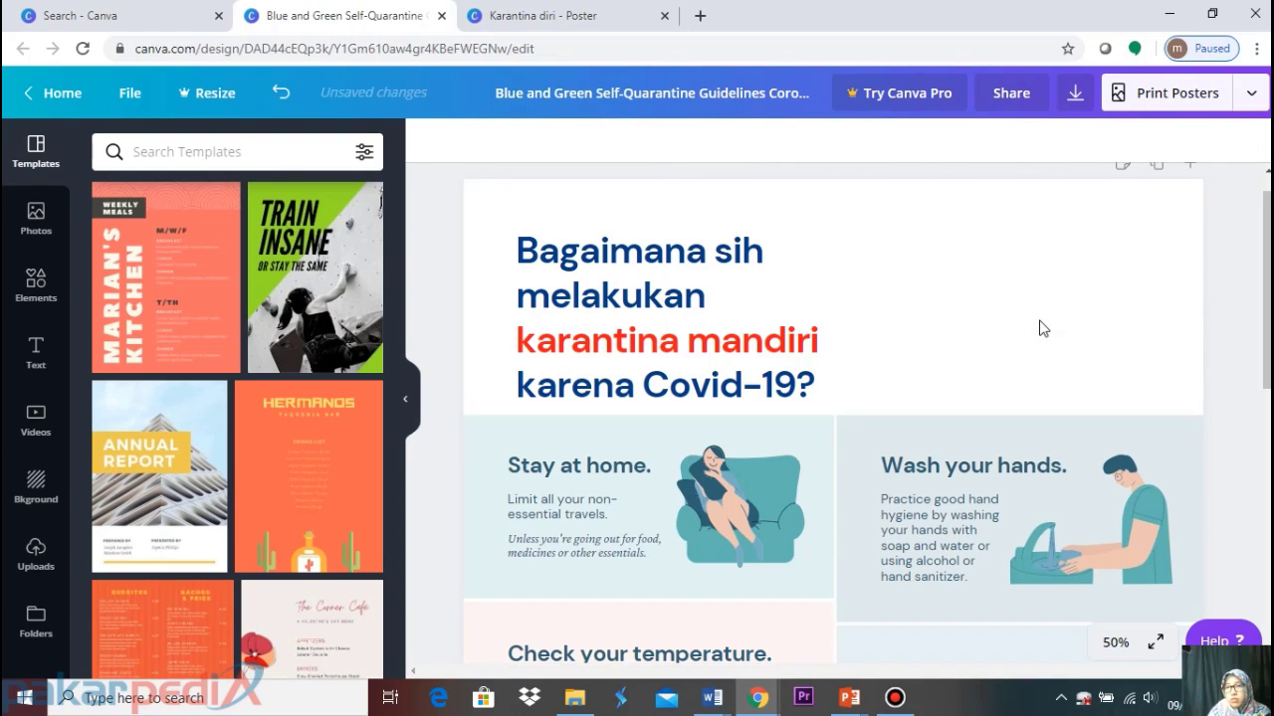
{"action": "key", "text": "ctrl+z"}
{"action": "left_click", "coordinate": [950, 390]}
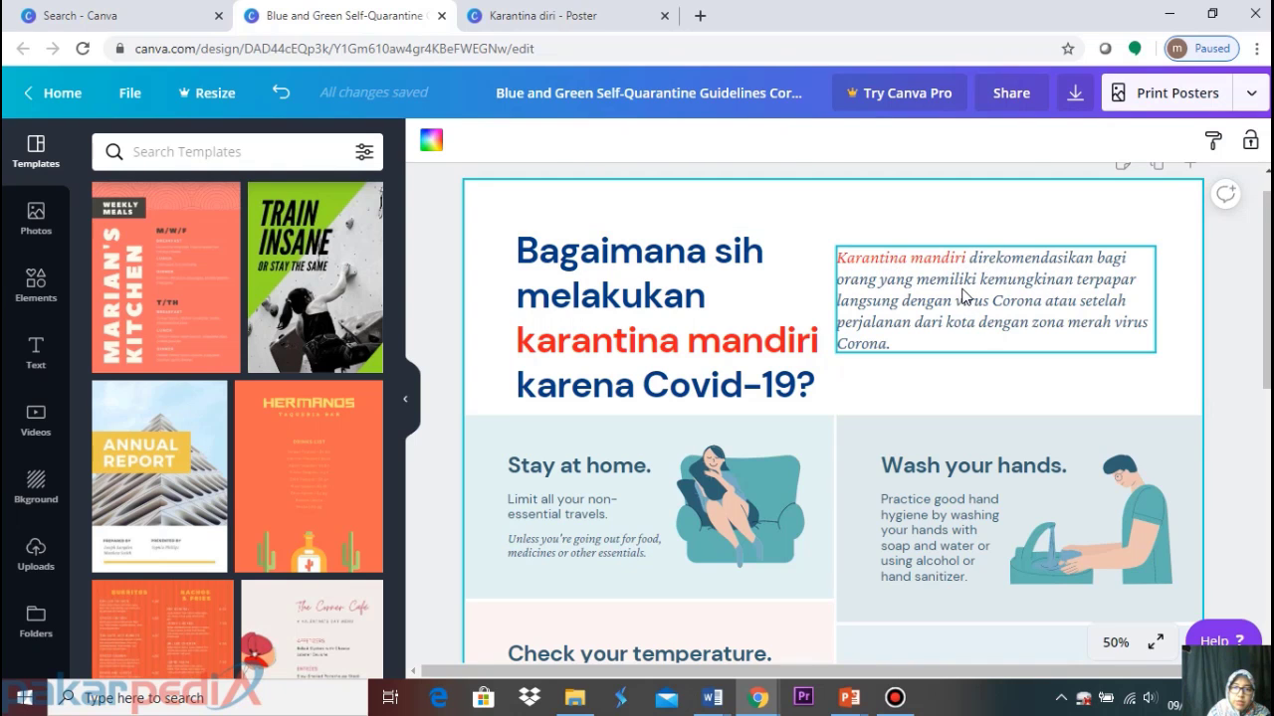
{"action": "scroll", "coordinate": [962, 296], "scroll_direction": "down", "scroll_amount": 10}
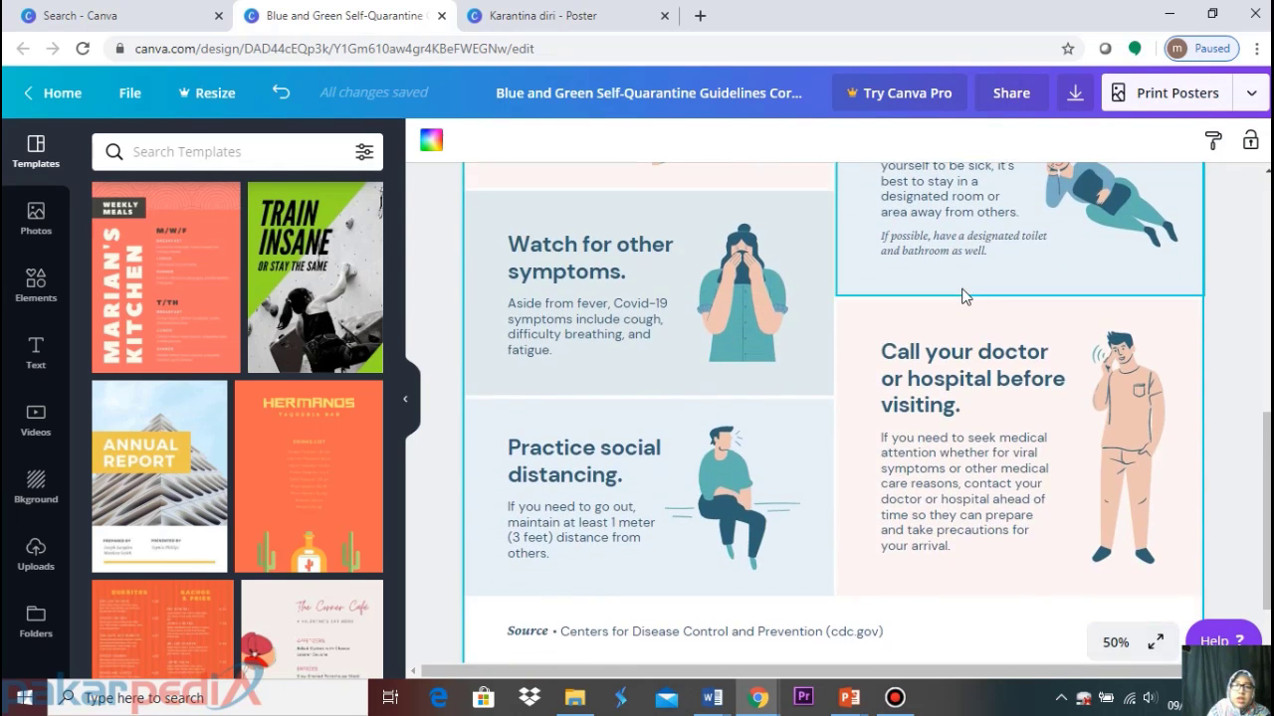
{"action": "scroll", "coordinate": [962, 296], "scroll_direction": "up", "scroll_amount": 10}
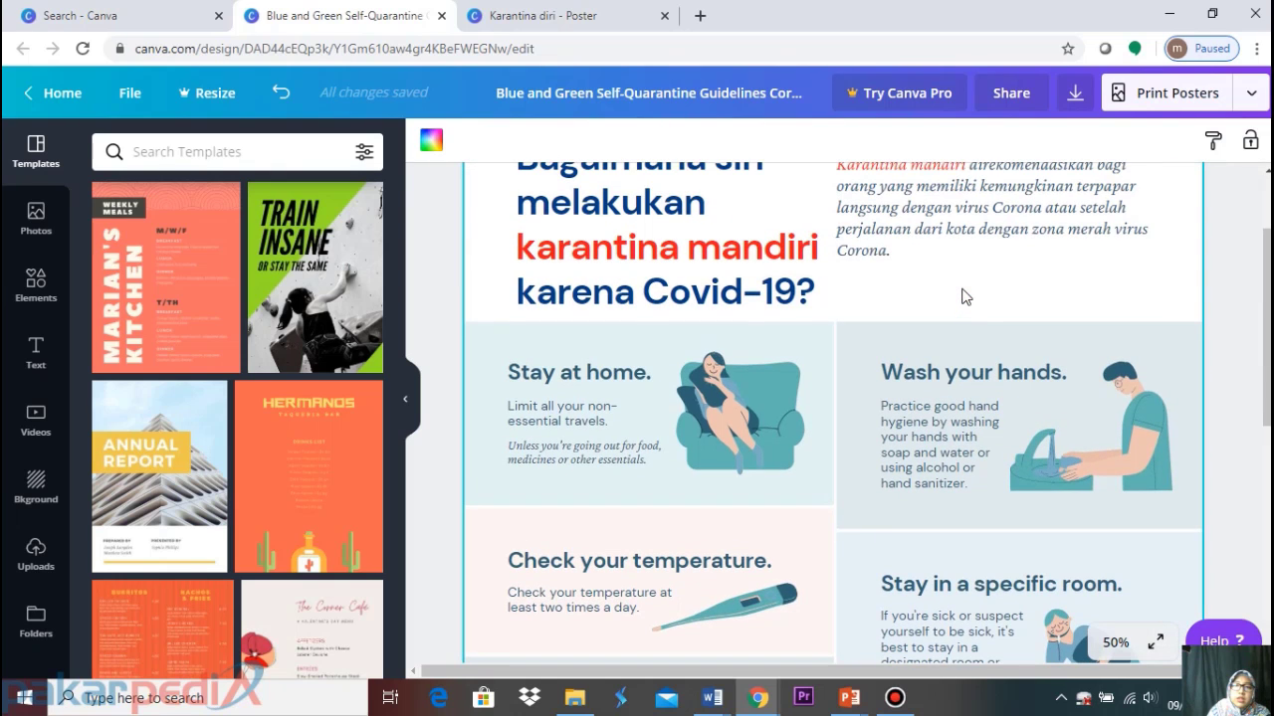
Fill the Stay at home panel with light turquoise
{"action": "left_click", "coordinate": [796, 359]}
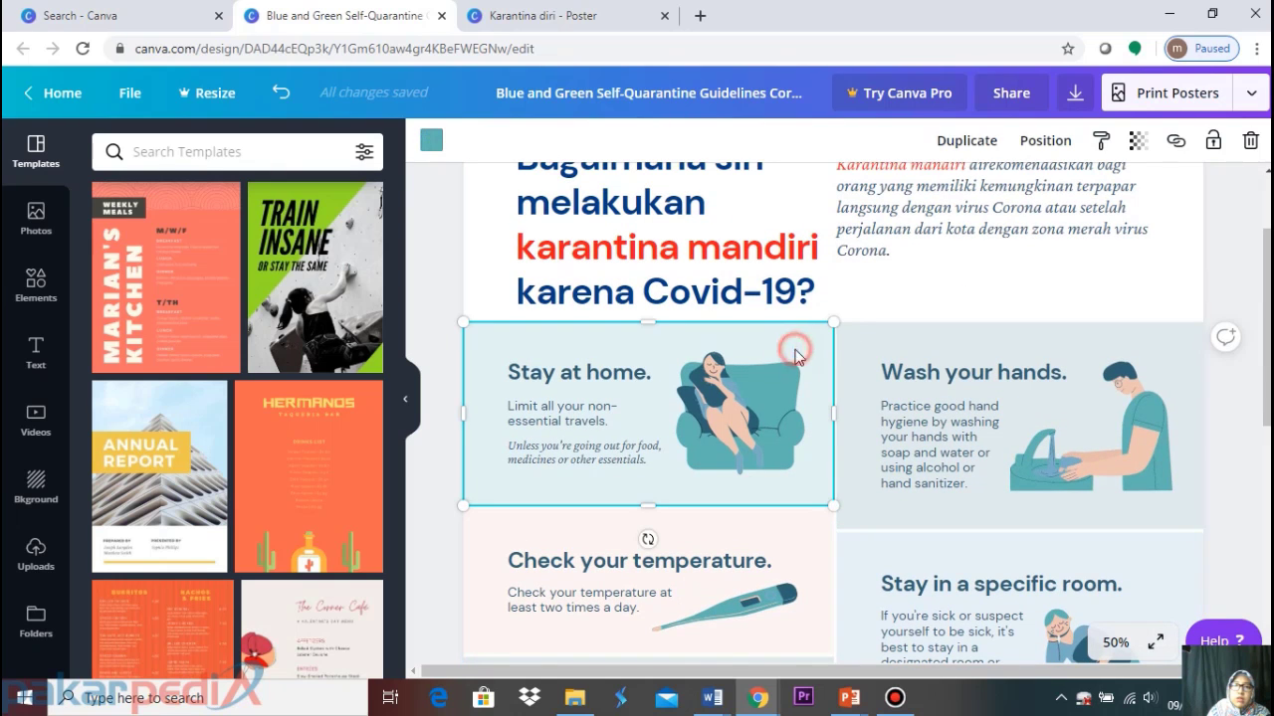
{"action": "left_click", "coordinate": [562, 18]}
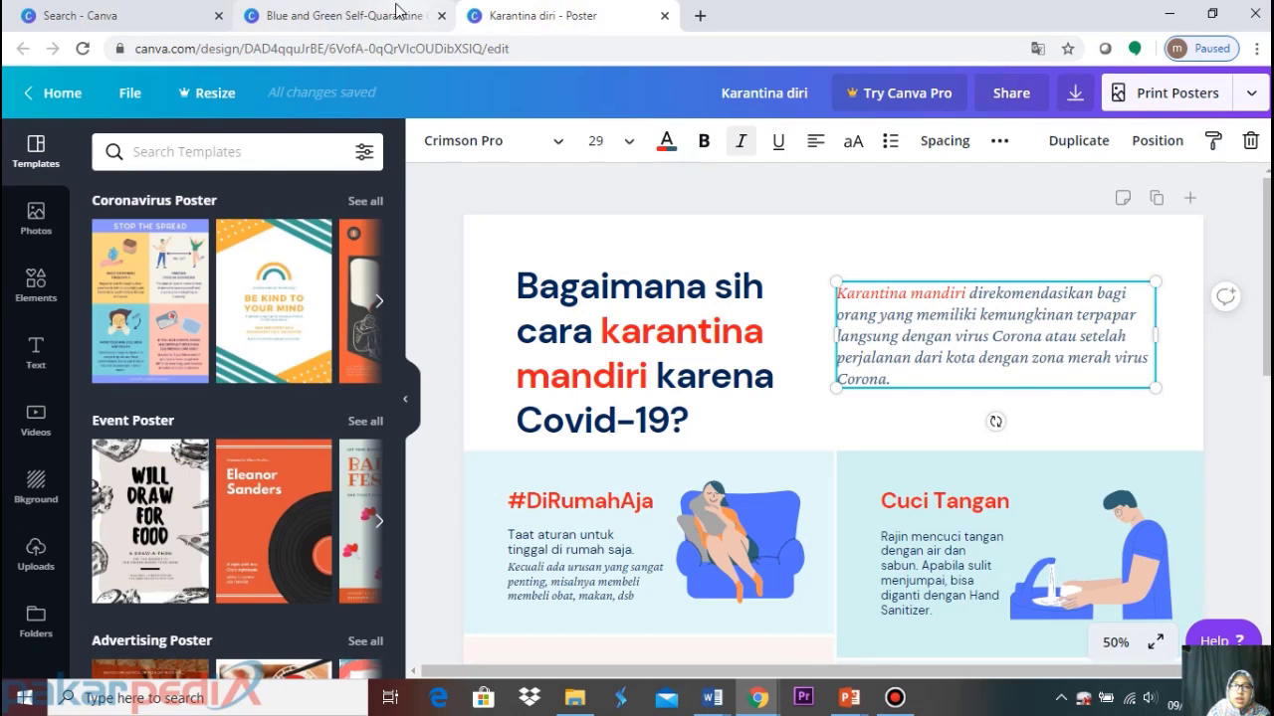
{"action": "left_click", "coordinate": [348, 16]}
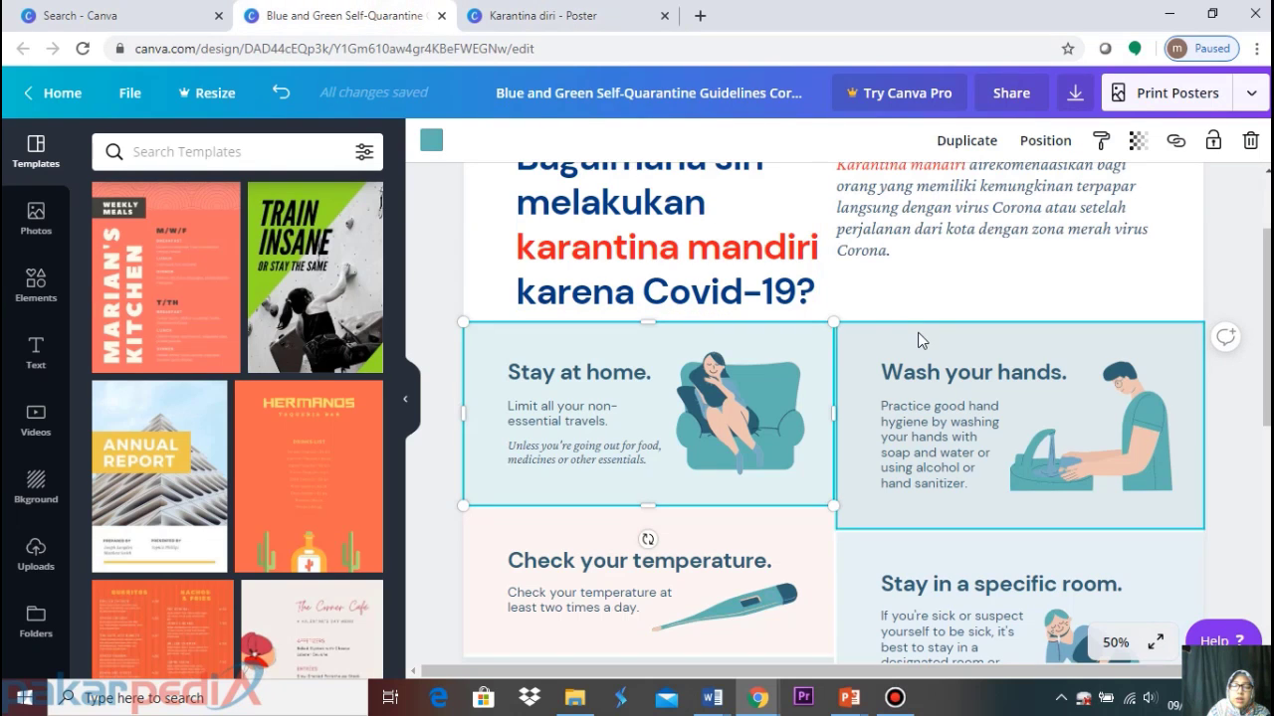
{"action": "scroll", "coordinate": [920, 330], "scroll_direction": "down", "scroll_amount": 3}
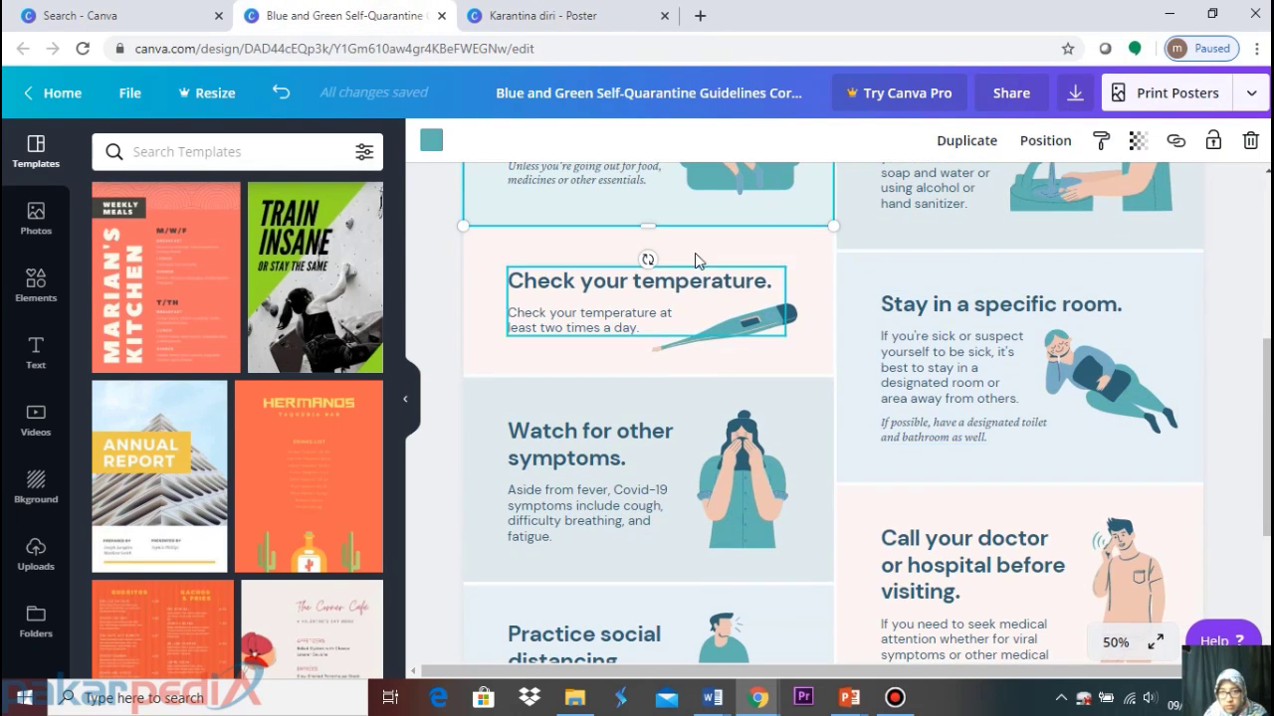
{"action": "scroll", "coordinate": [736, 264], "scroll_direction": "up", "scroll_amount": 3}
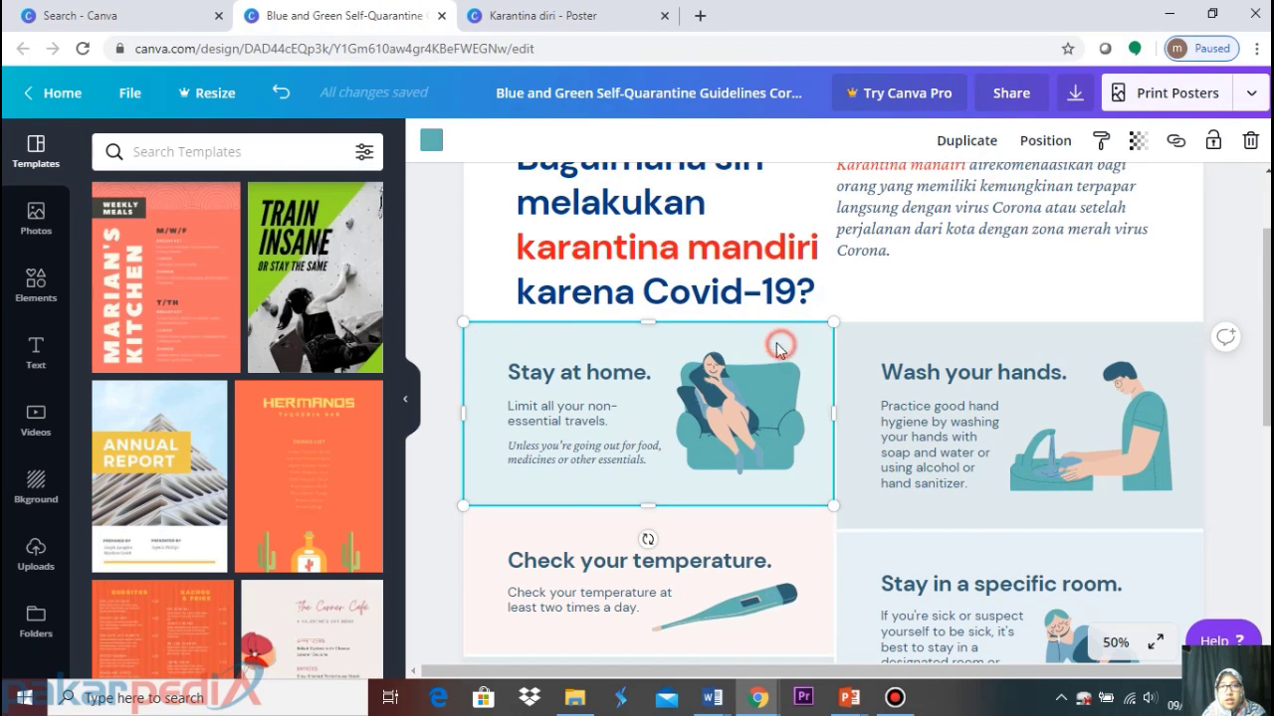
{"action": "left_click", "coordinate": [431, 140]}
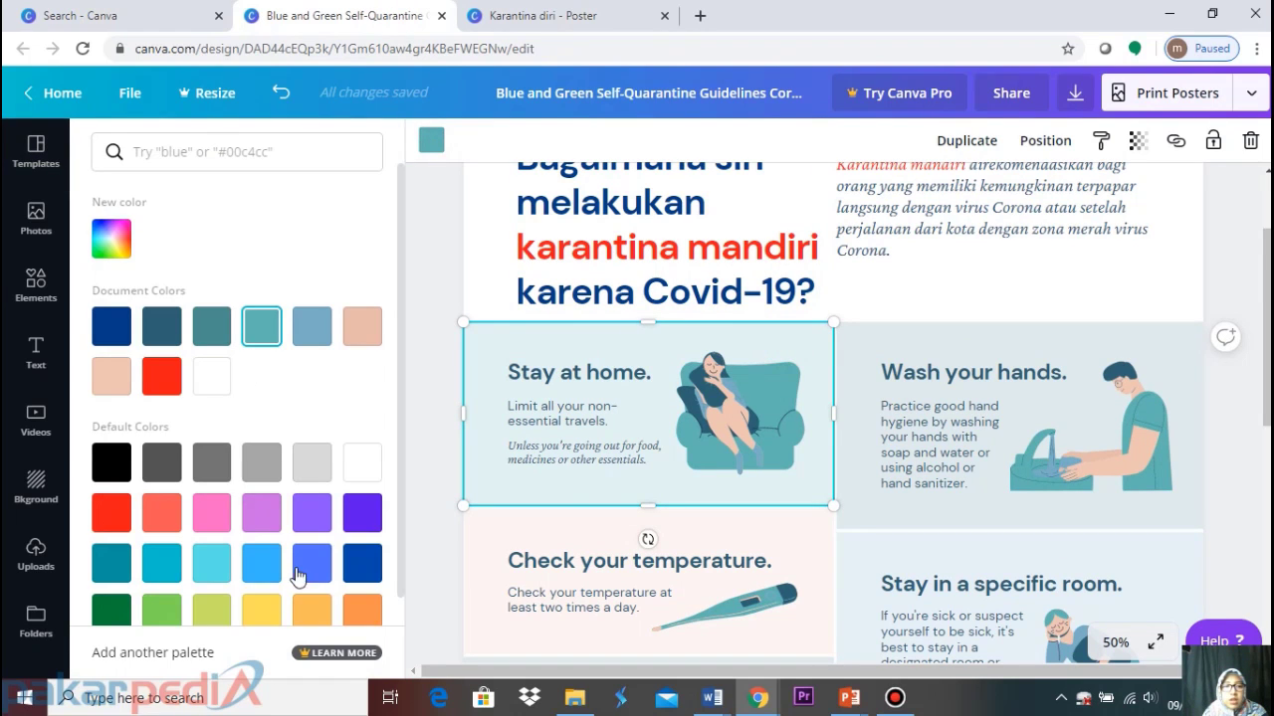
{"action": "left_click", "coordinate": [214, 563]}
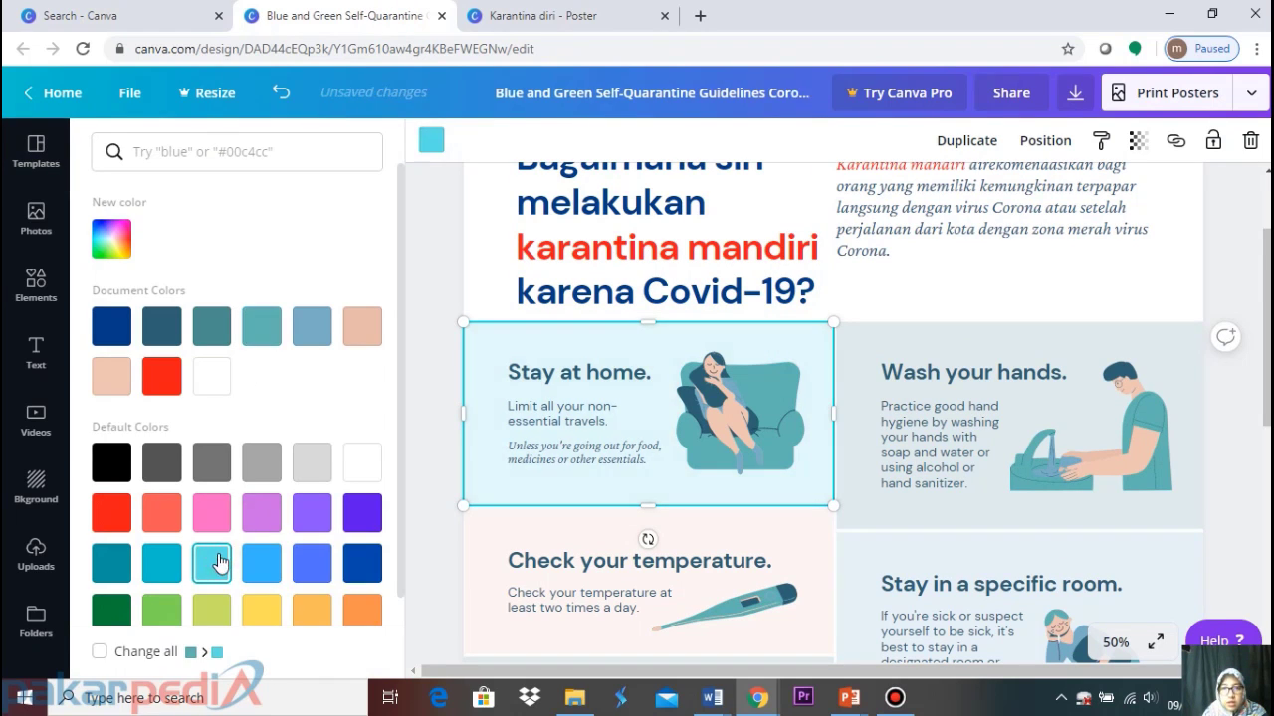
{"action": "left_click", "coordinate": [938, 277]}
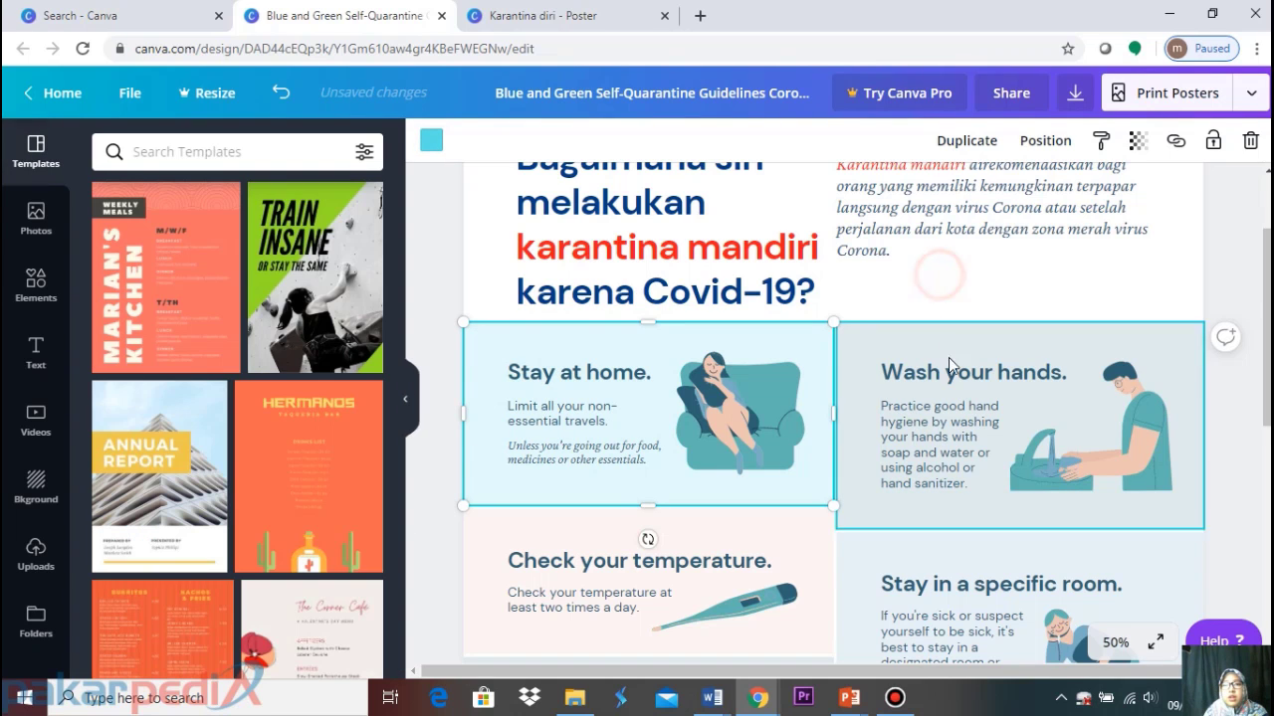
Give the Stay in a specific room and Practice social distancing panels light cyan
{"action": "scroll", "coordinate": [949, 366], "scroll_direction": "down", "scroll_amount": 3}
{"action": "left_click", "coordinate": [942, 350]}
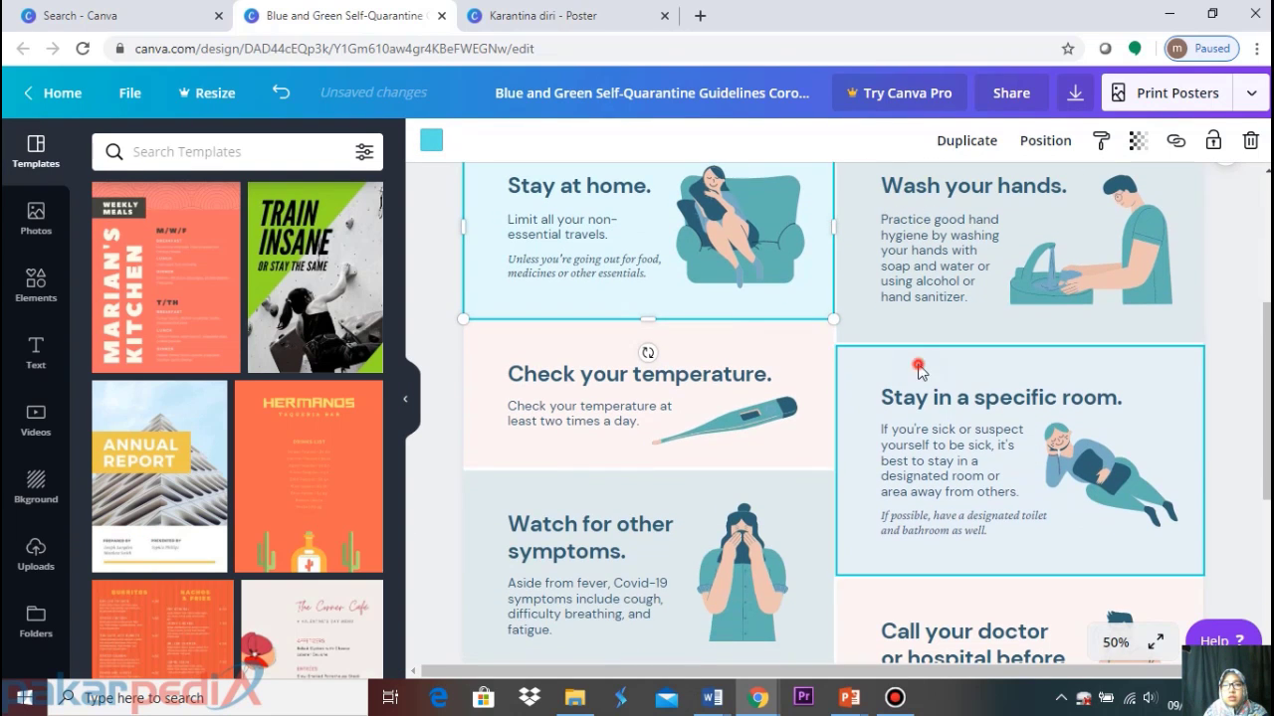
{"action": "left_click", "coordinate": [433, 141]}
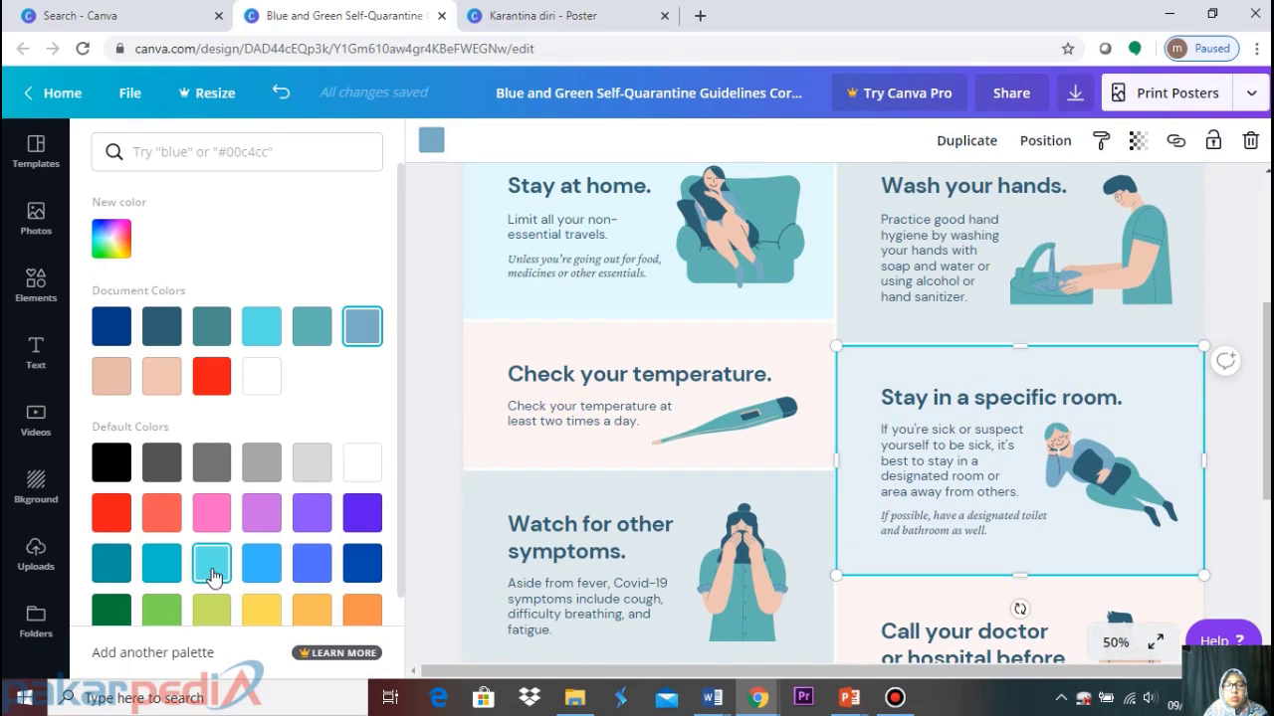
{"action": "left_click", "coordinate": [262, 326]}
{"action": "scroll", "coordinate": [777, 462], "scroll_direction": "down", "scroll_amount": 6}
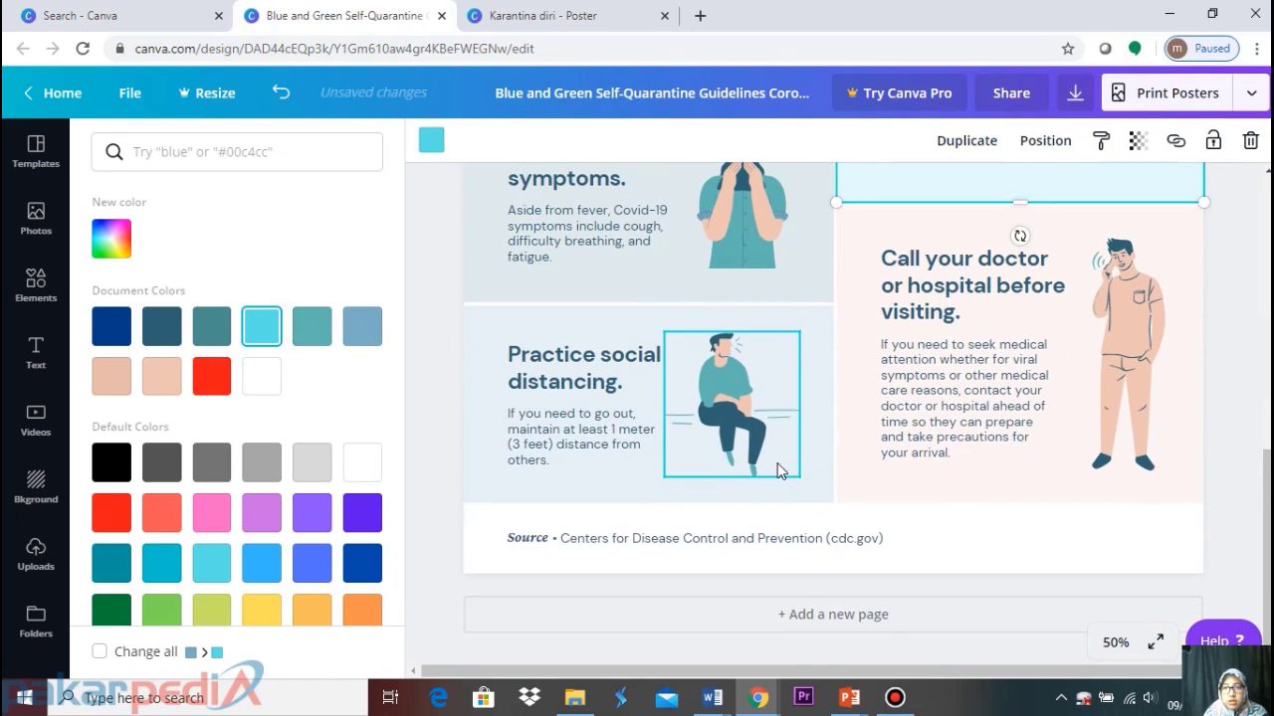
{"action": "left_click", "coordinate": [804, 340]}
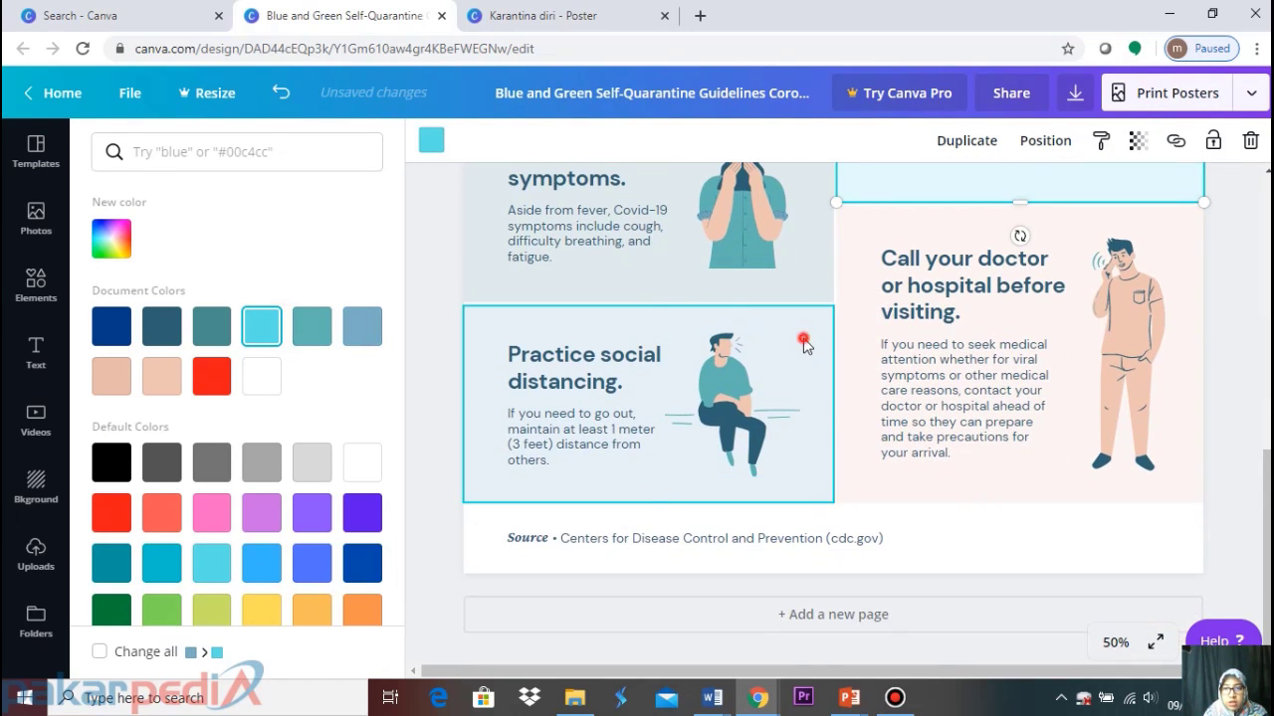
{"action": "left_click", "coordinate": [258, 336]}
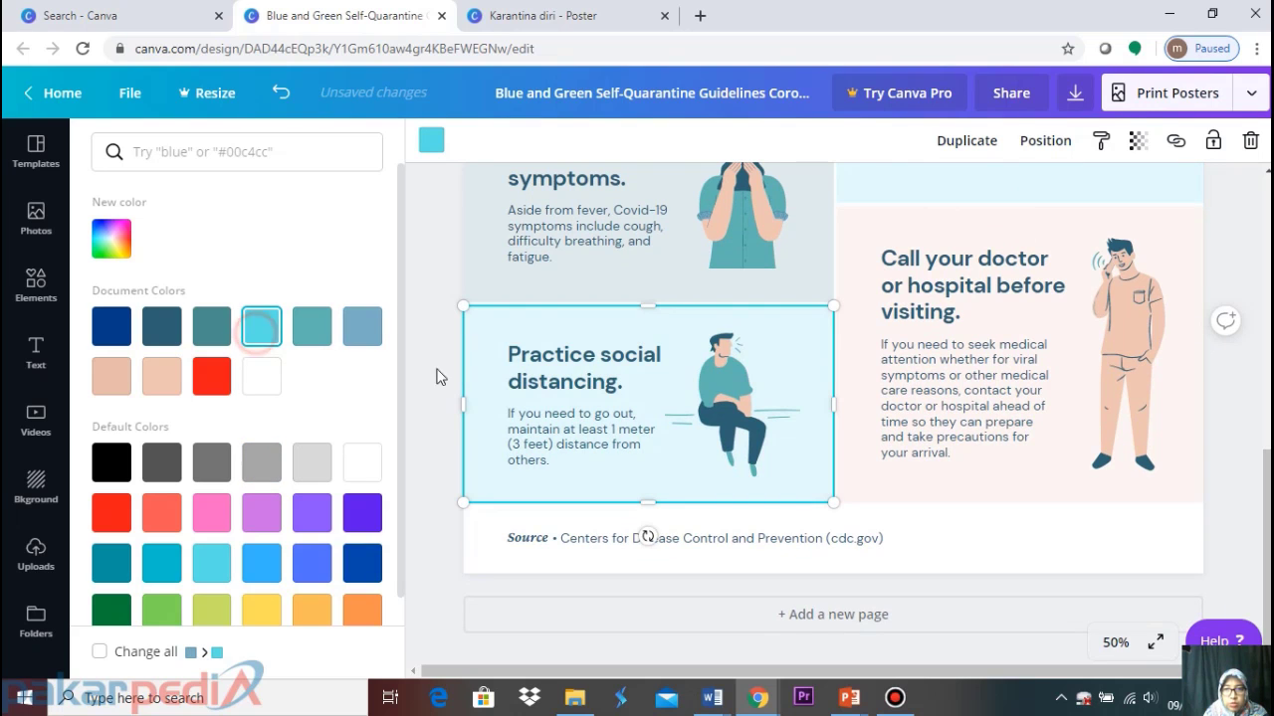
{"action": "scroll", "coordinate": [436, 376], "scroll_direction": "up", "scroll_amount": 7}
Make the Wash your hands and Watch for other symptoms panels light blue
{"action": "left_click", "coordinate": [864, 329]}
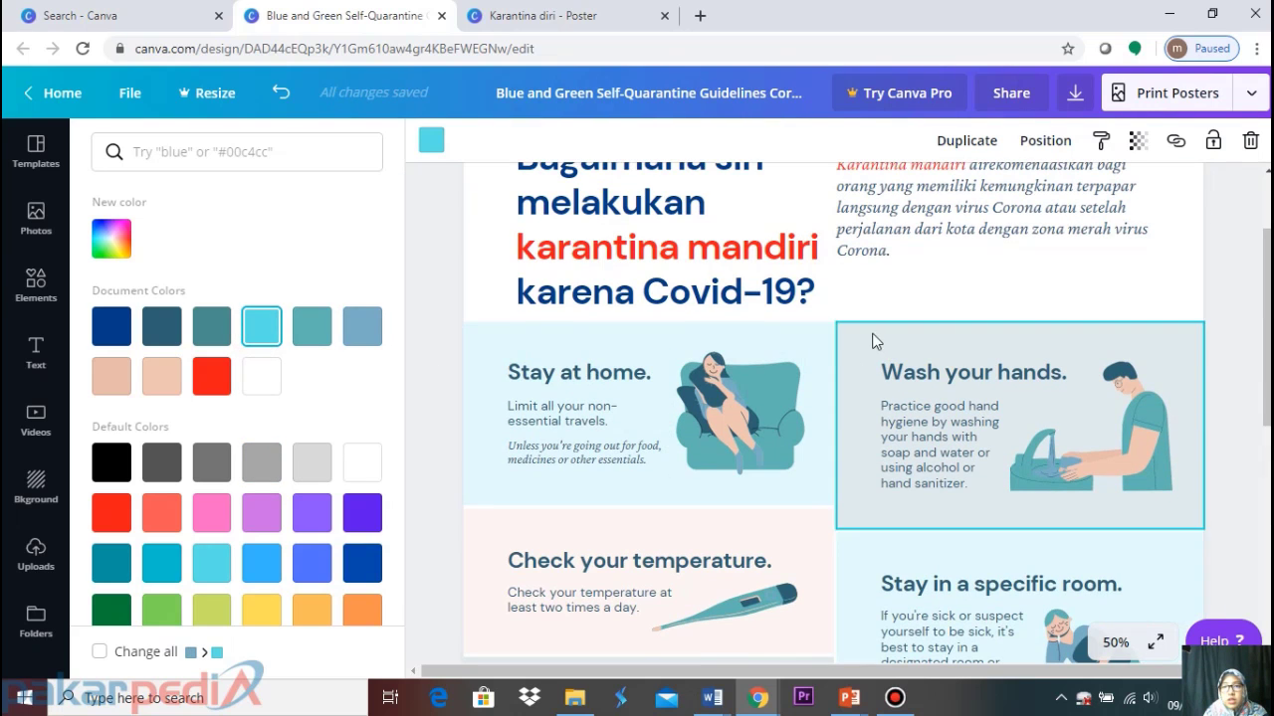
{"action": "left_click", "coordinate": [617, 20]}
{"action": "left_click", "coordinate": [339, 12]}
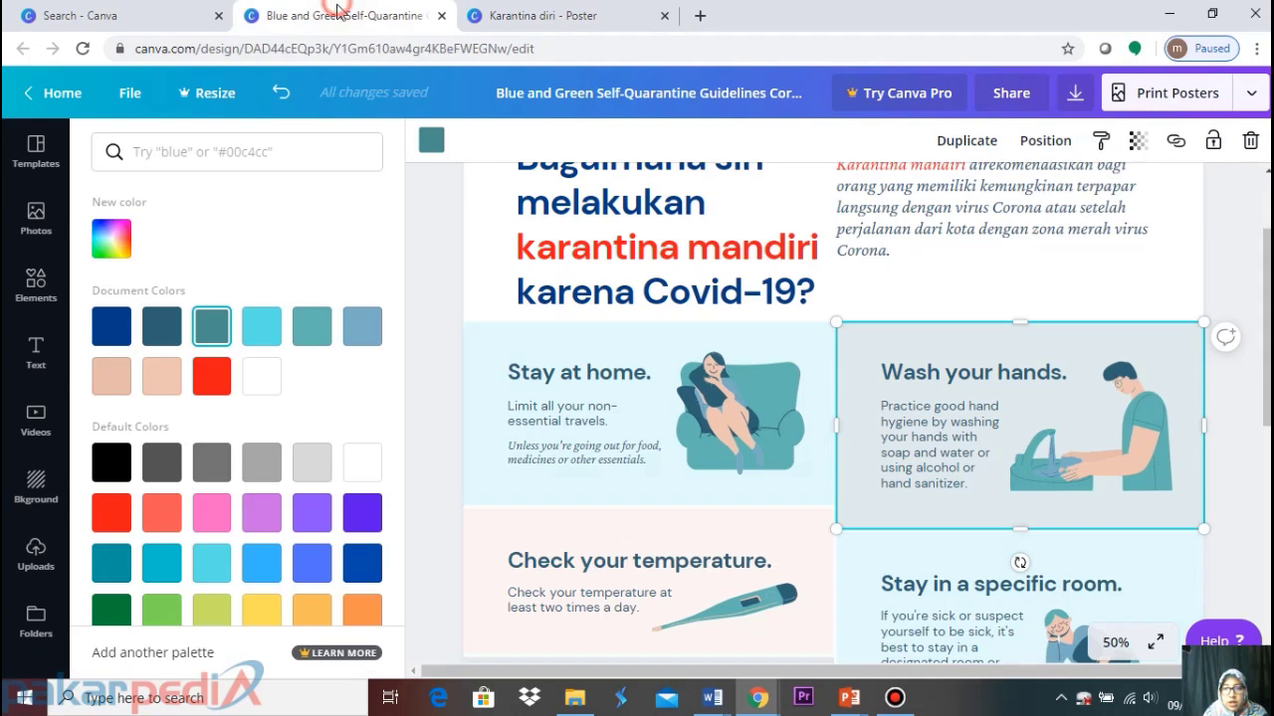
{"action": "left_click", "coordinate": [266, 575]}
{"action": "scroll", "coordinate": [786, 401], "scroll_direction": "down", "scroll_amount": 2}
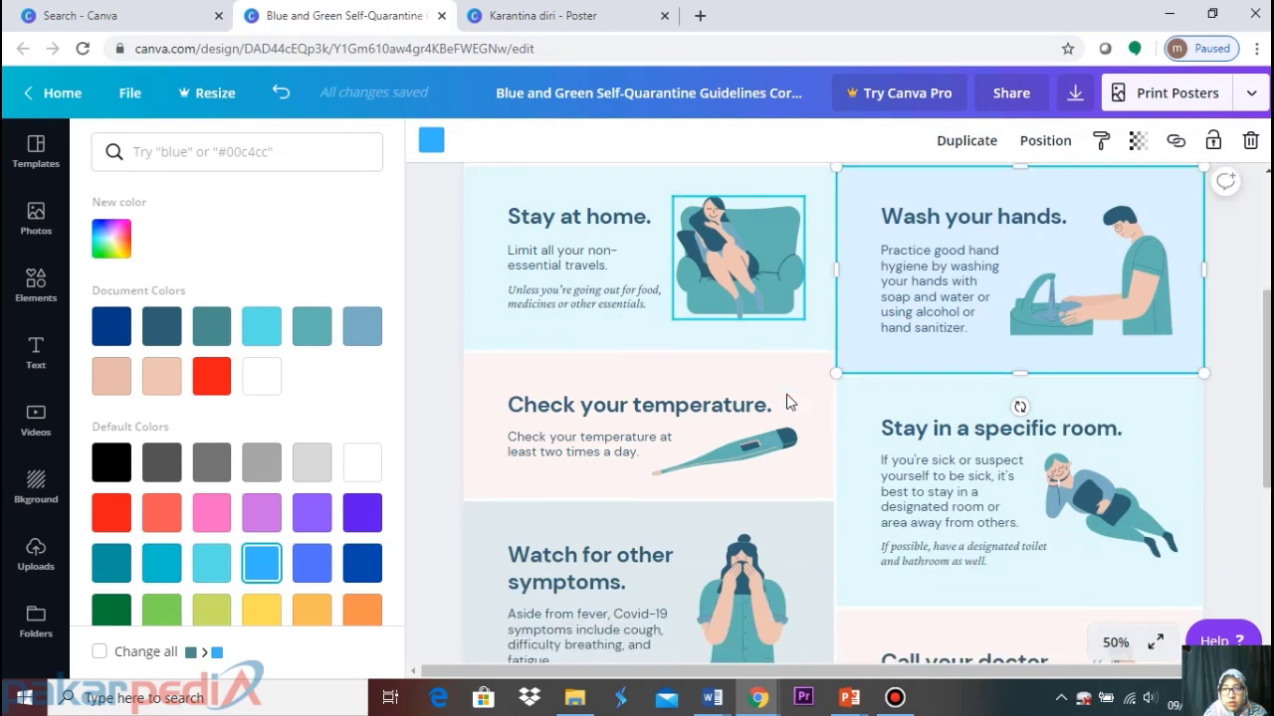
{"action": "scroll", "coordinate": [786, 401], "scroll_direction": "down", "scroll_amount": 4}
{"action": "left_click", "coordinate": [804, 290]}
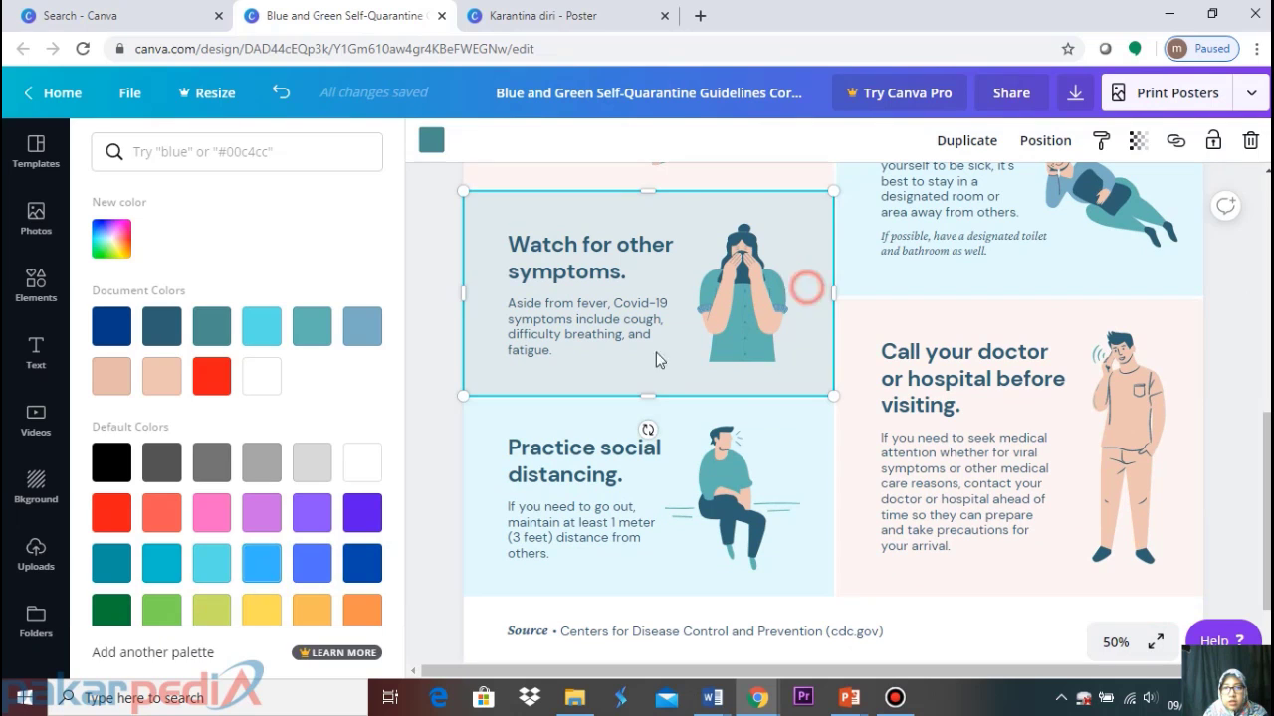
{"action": "left_click", "coordinate": [265, 575]}
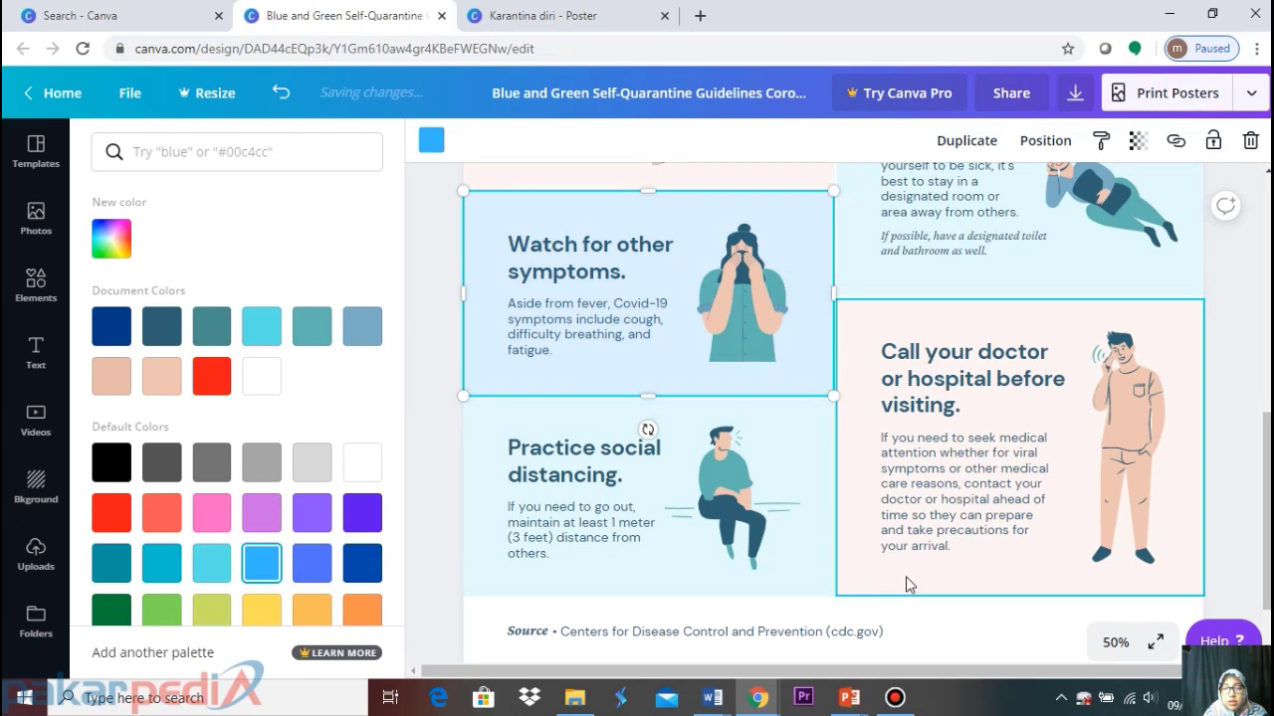
{"action": "scroll", "coordinate": [905, 575], "scroll_direction": "down", "scroll_amount": 1}
{"action": "scroll", "coordinate": [876, 537], "scroll_direction": "up", "scroll_amount": 6}
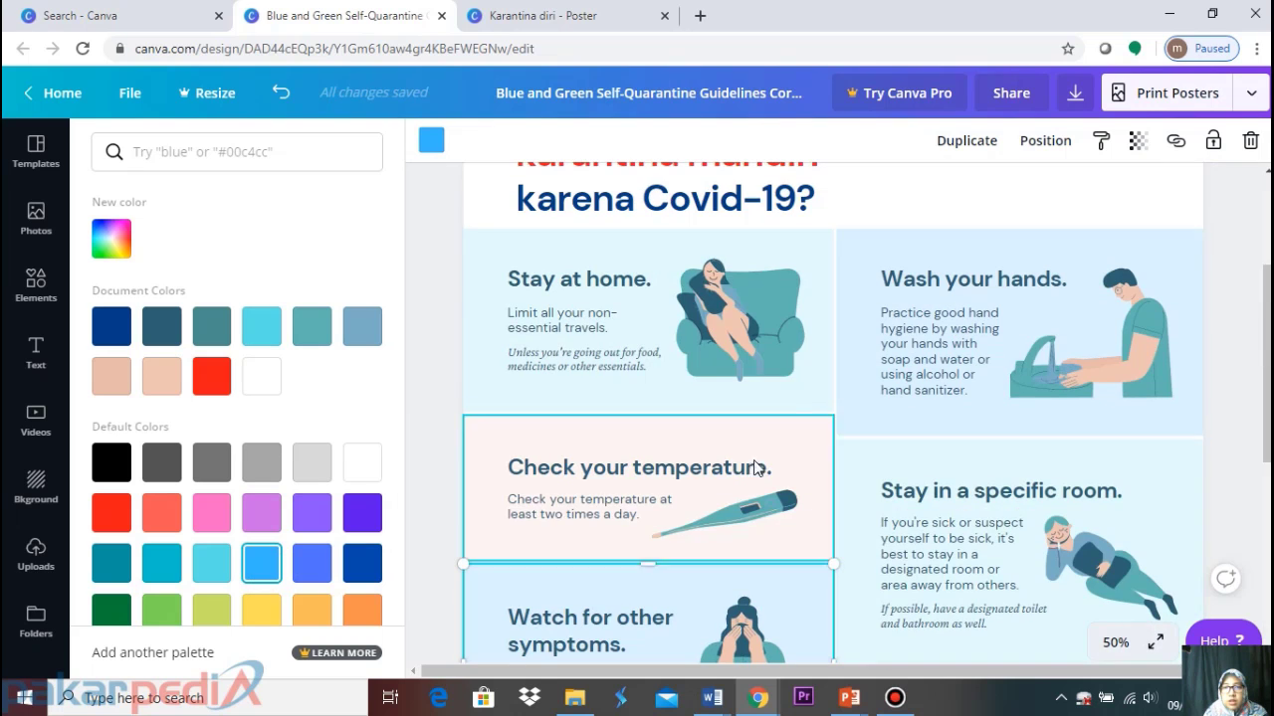
{"action": "left_click", "coordinate": [806, 449]}
{"action": "scroll", "coordinate": [1041, 538], "scroll_direction": "down", "scroll_amount": 4}
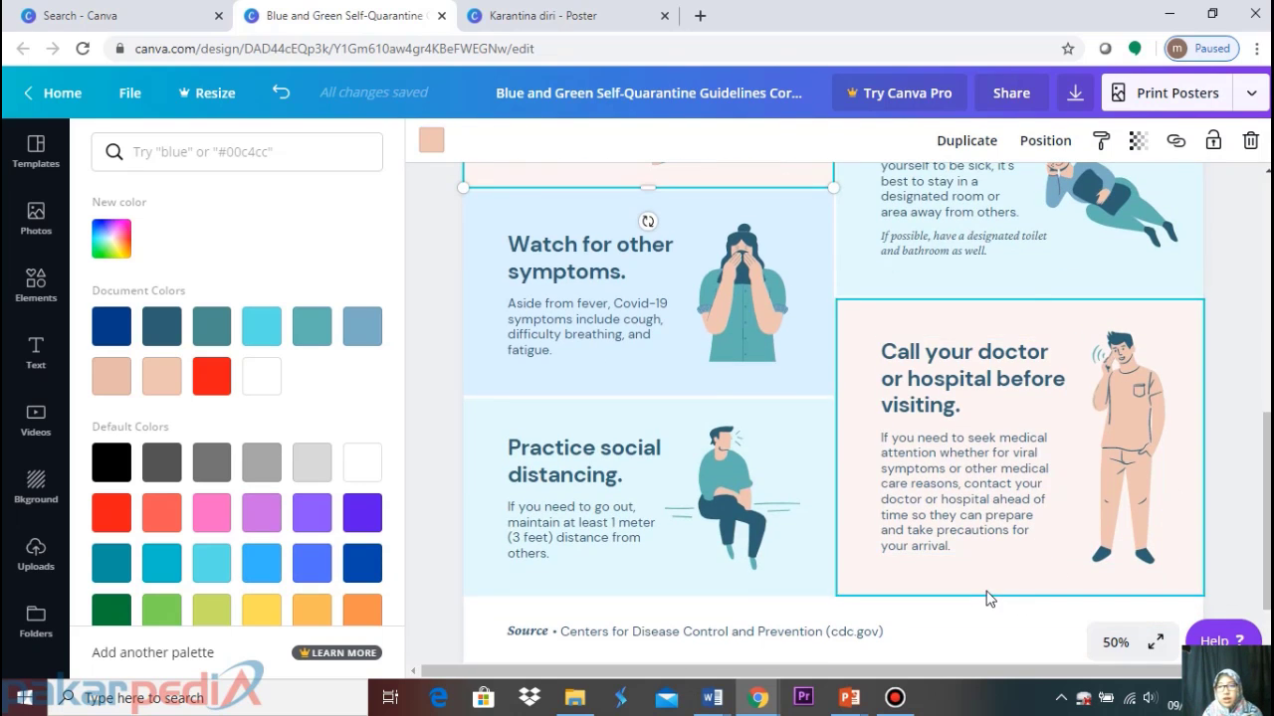
{"action": "scroll", "coordinate": [975, 594], "scroll_direction": "up", "scroll_amount": 4}
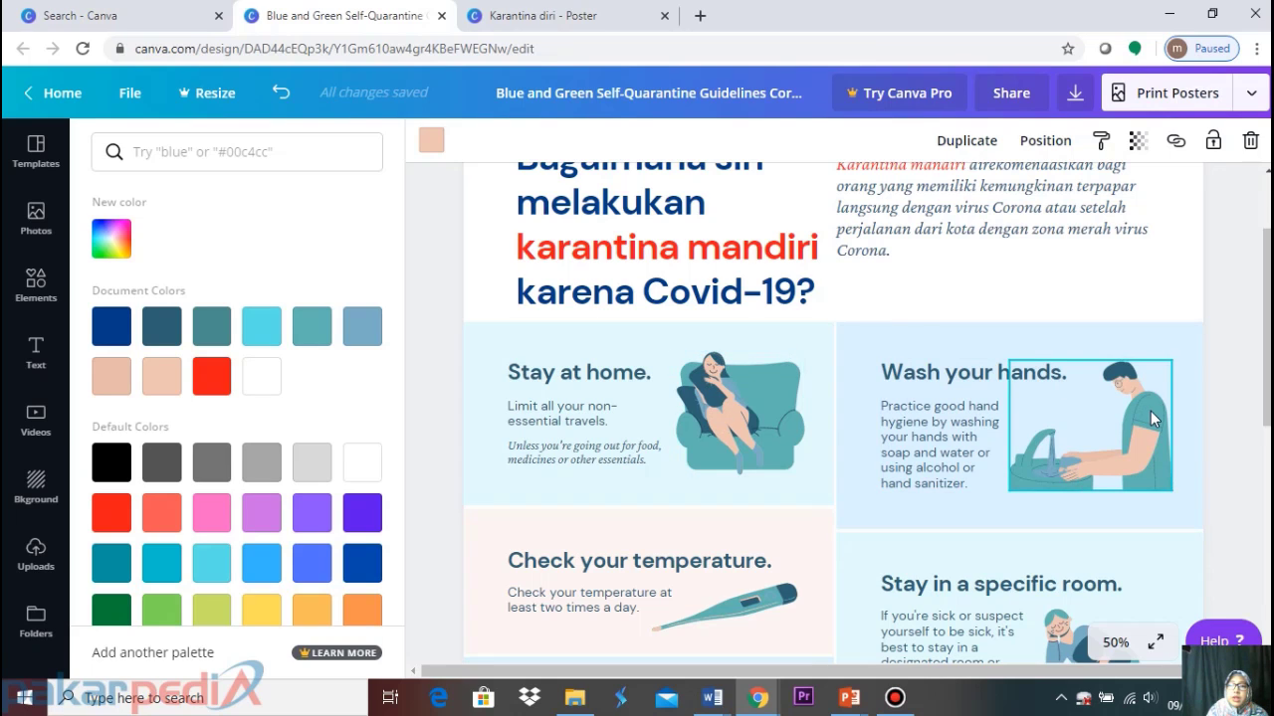
Keep the armchair illustration's first colour dark teal and set its second colour light grey
{"action": "left_click", "coordinate": [738, 420]}
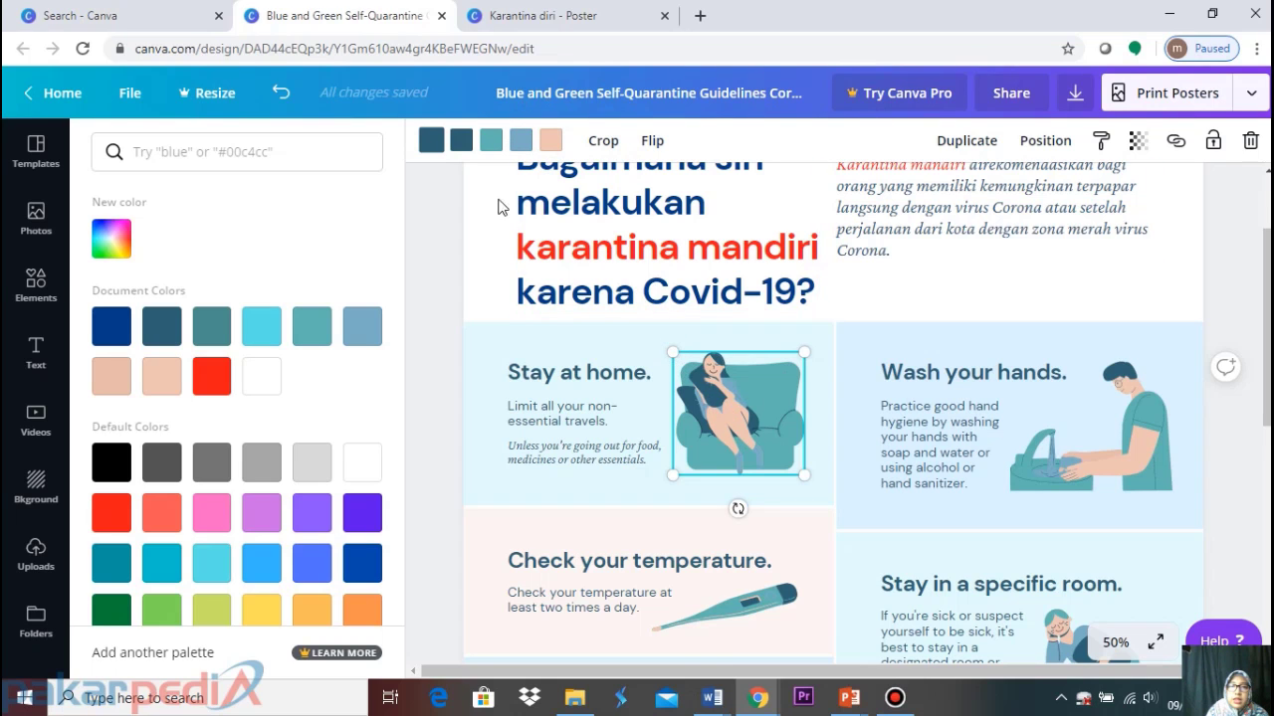
{"action": "left_click", "coordinate": [432, 141]}
{"action": "left_click", "coordinate": [432, 141]}
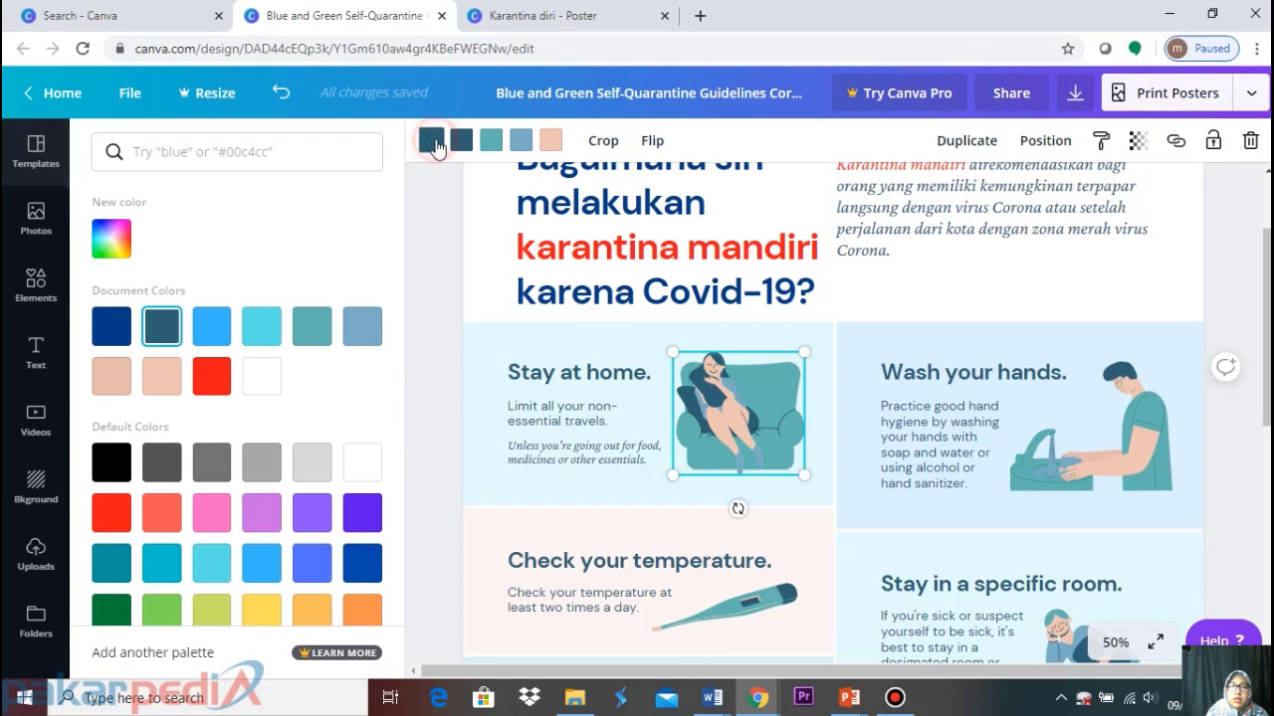
{"action": "left_click", "coordinate": [215, 465]}
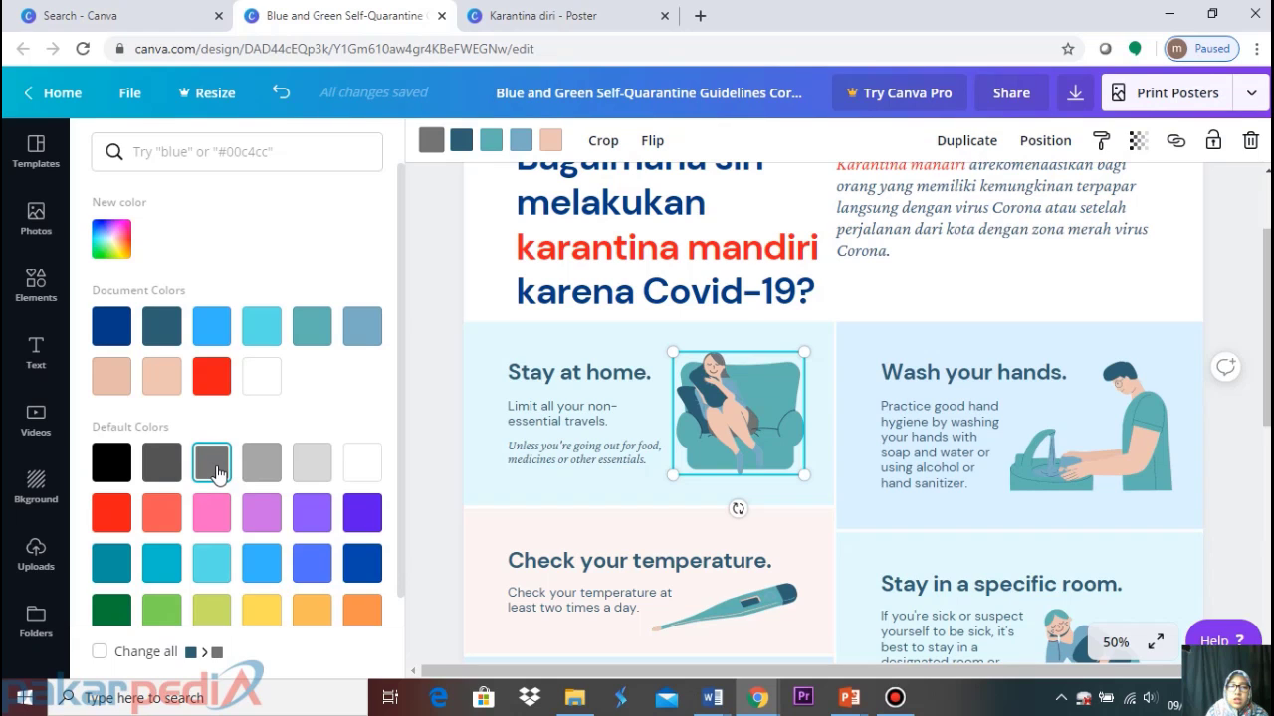
{"action": "left_click", "coordinate": [156, 334]}
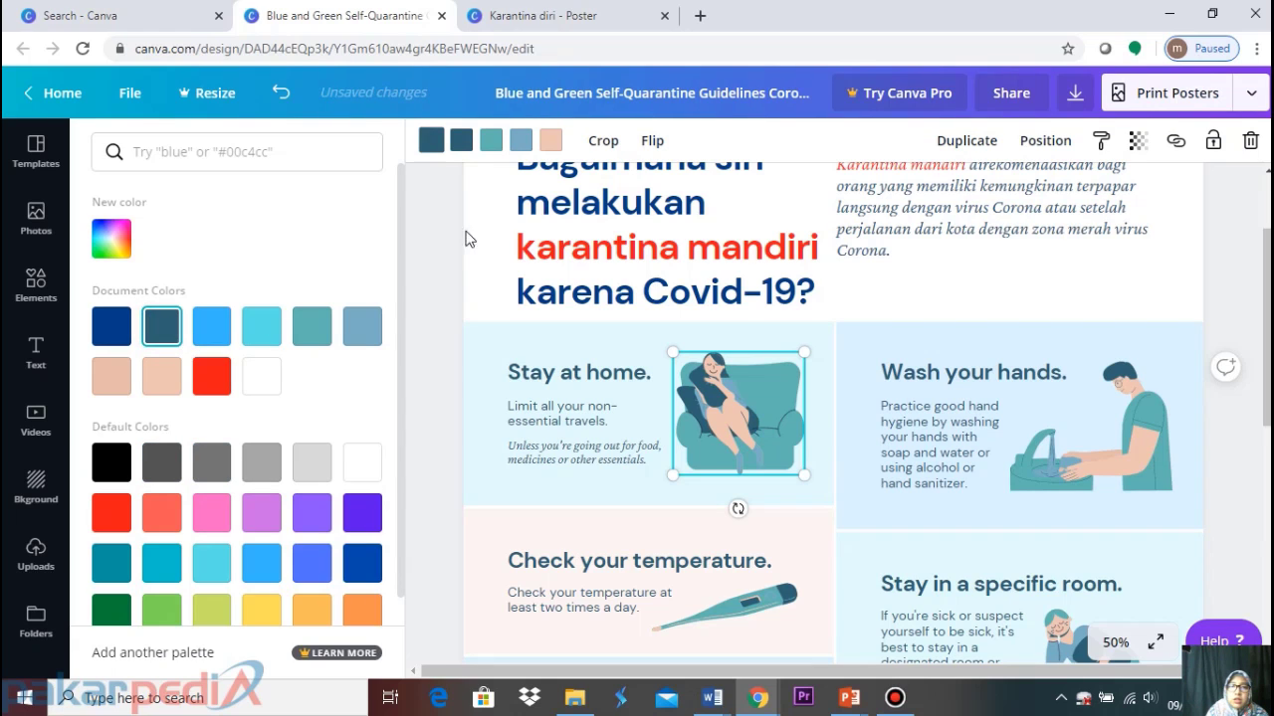
{"action": "left_click", "coordinate": [431, 140]}
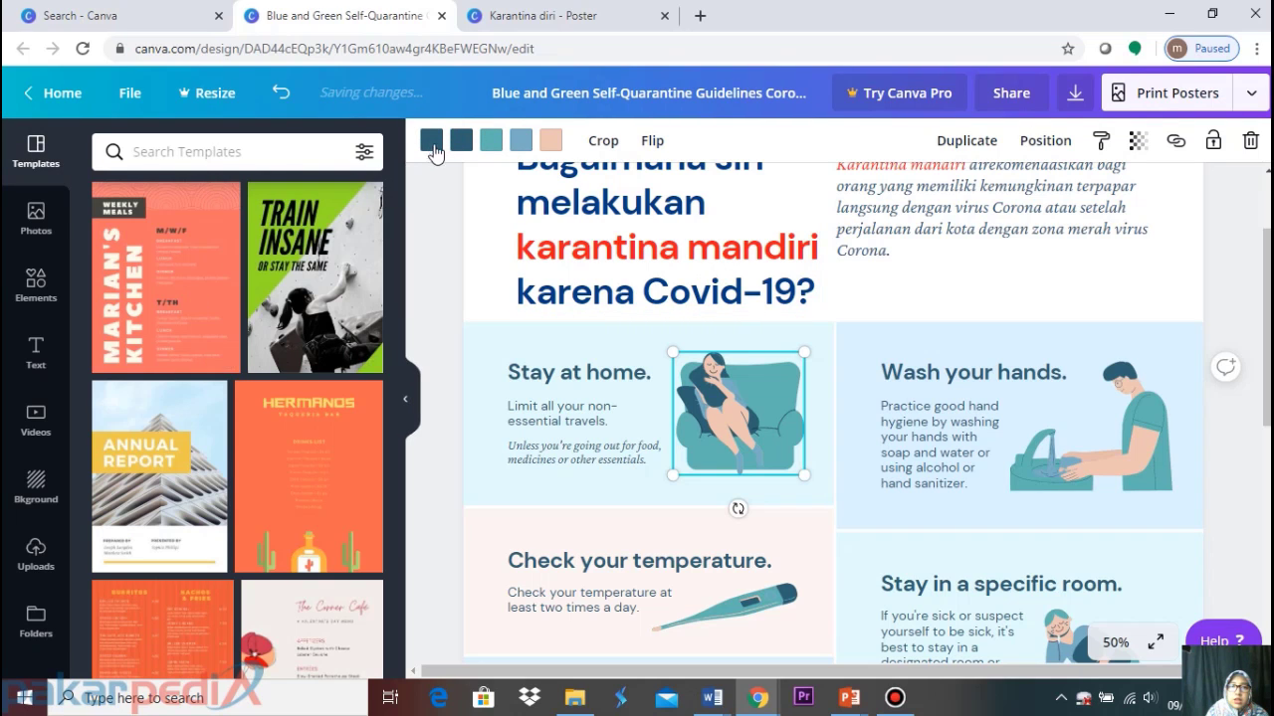
{"action": "left_click", "coordinate": [432, 143]}
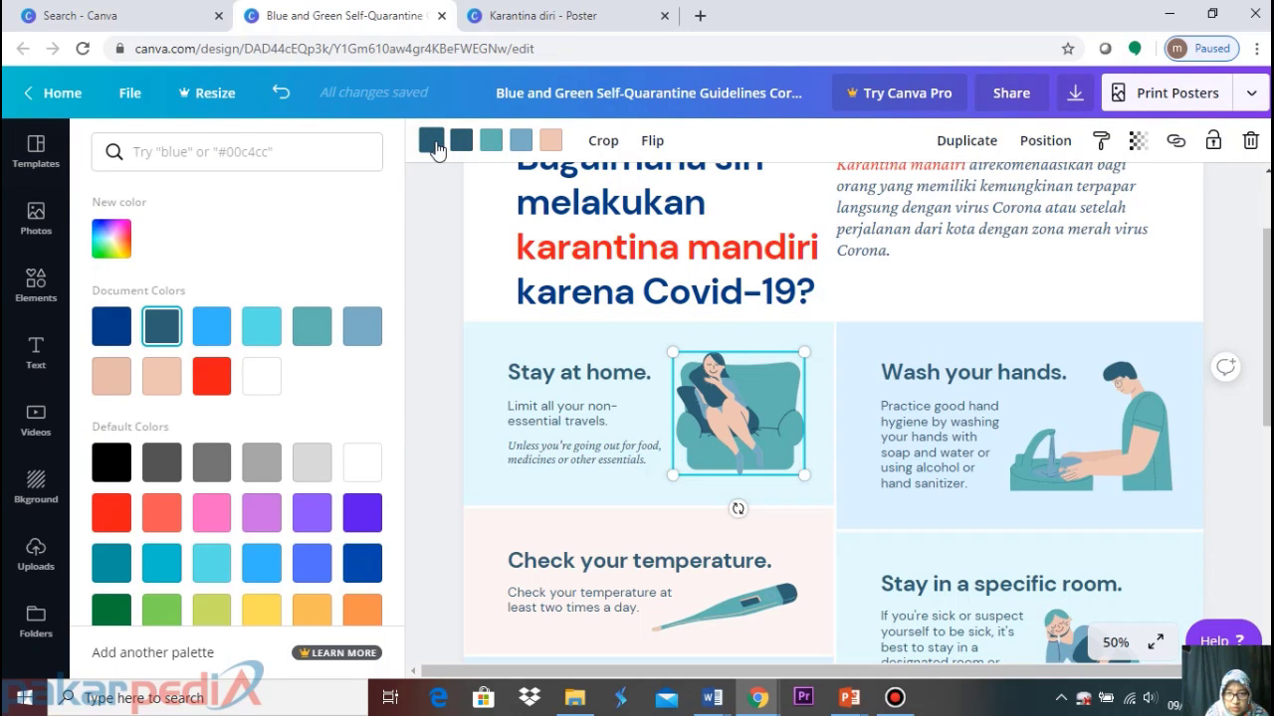
{"action": "left_click", "coordinate": [460, 140]}
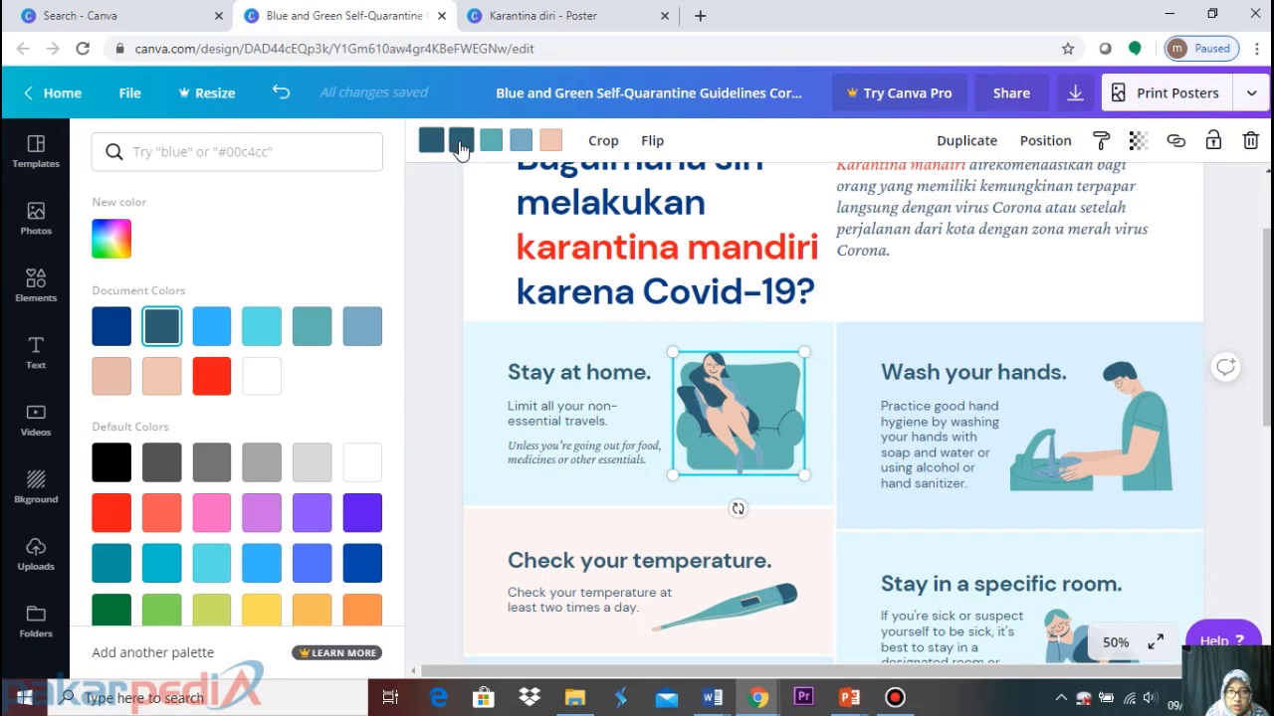
{"action": "left_click", "coordinate": [221, 343]}
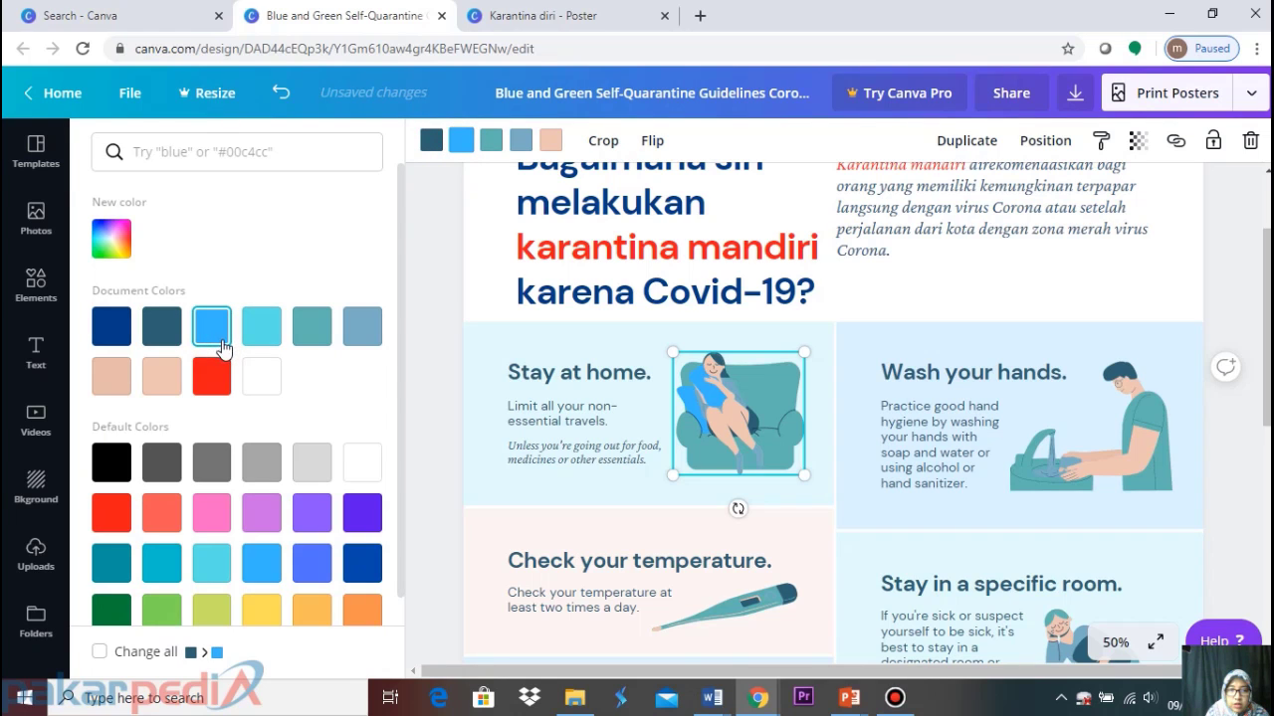
{"action": "left_click", "coordinate": [169, 379]}
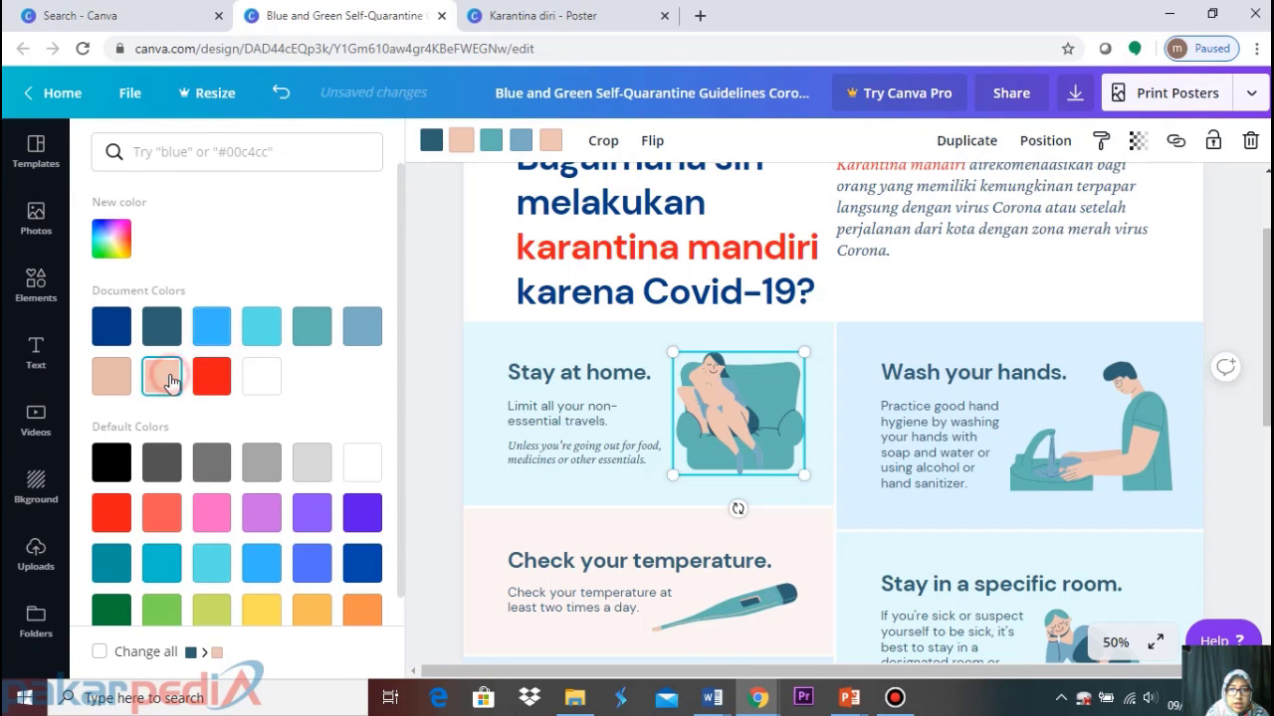
{"action": "left_click", "coordinate": [225, 614]}
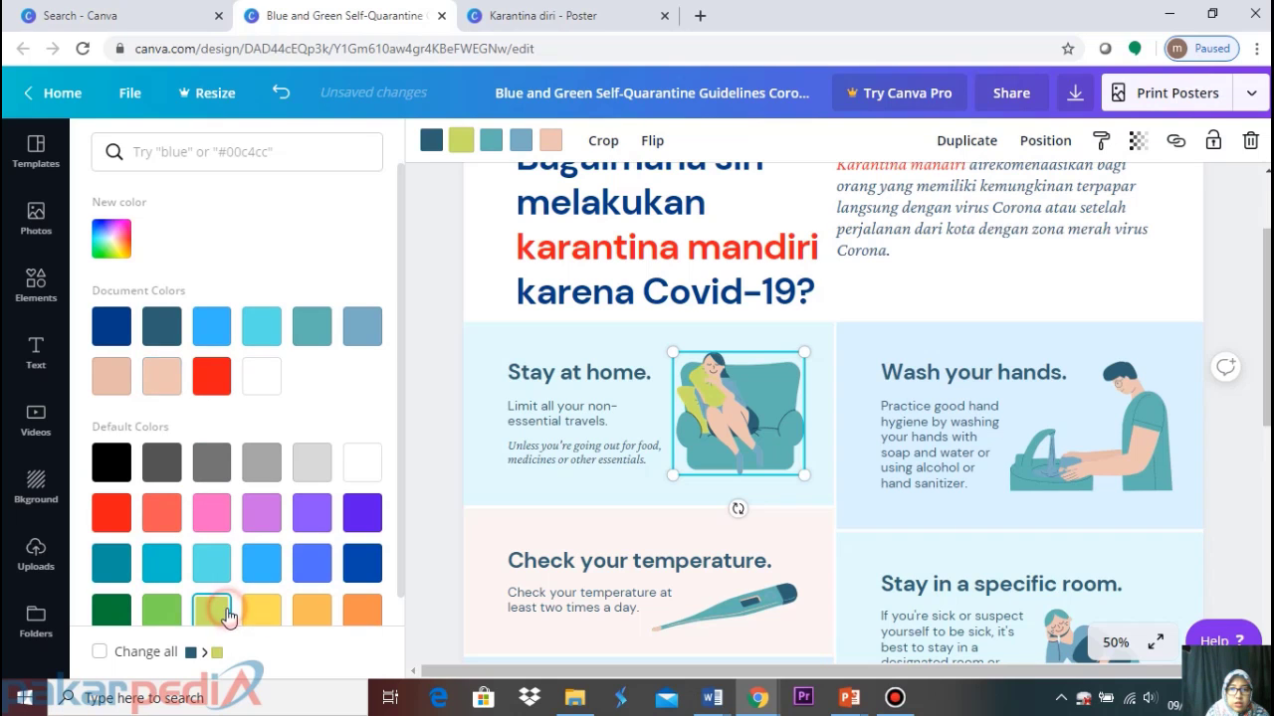
{"action": "left_click", "coordinate": [262, 462]}
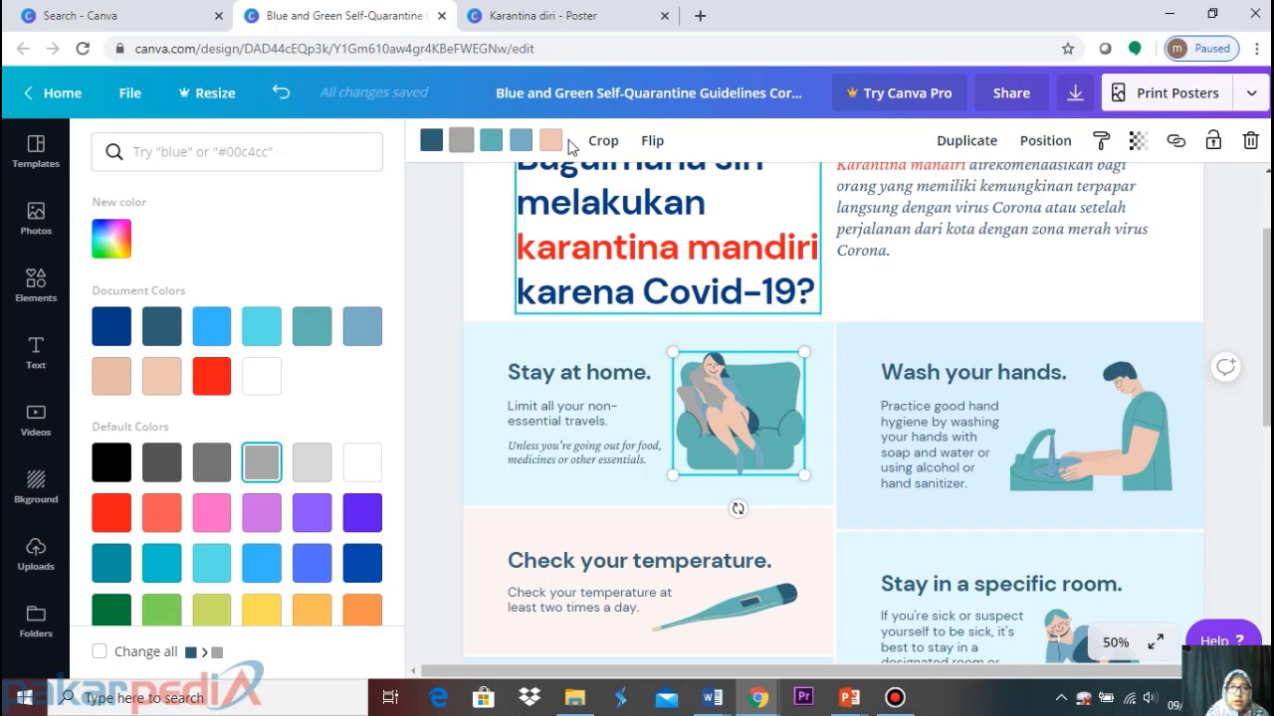
Make the armchair blue and the figure's clothing orange
{"action": "left_click", "coordinate": [492, 142]}
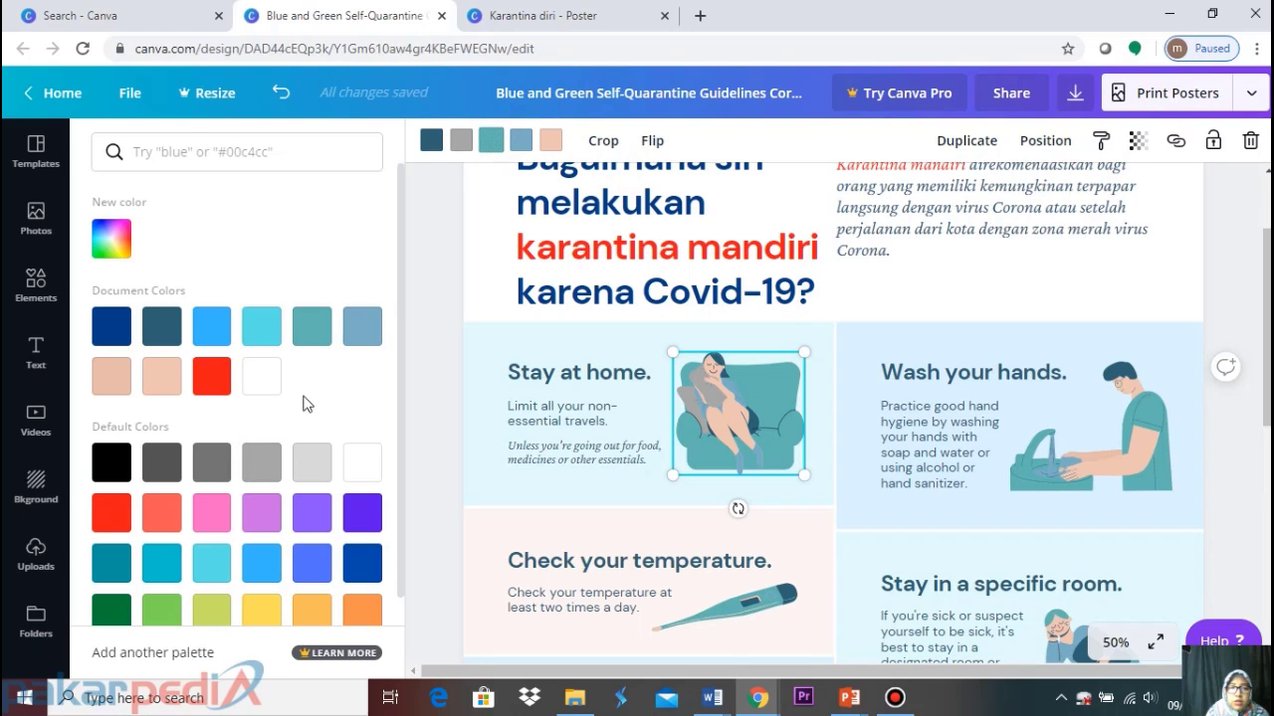
{"action": "left_click", "coordinate": [260, 564]}
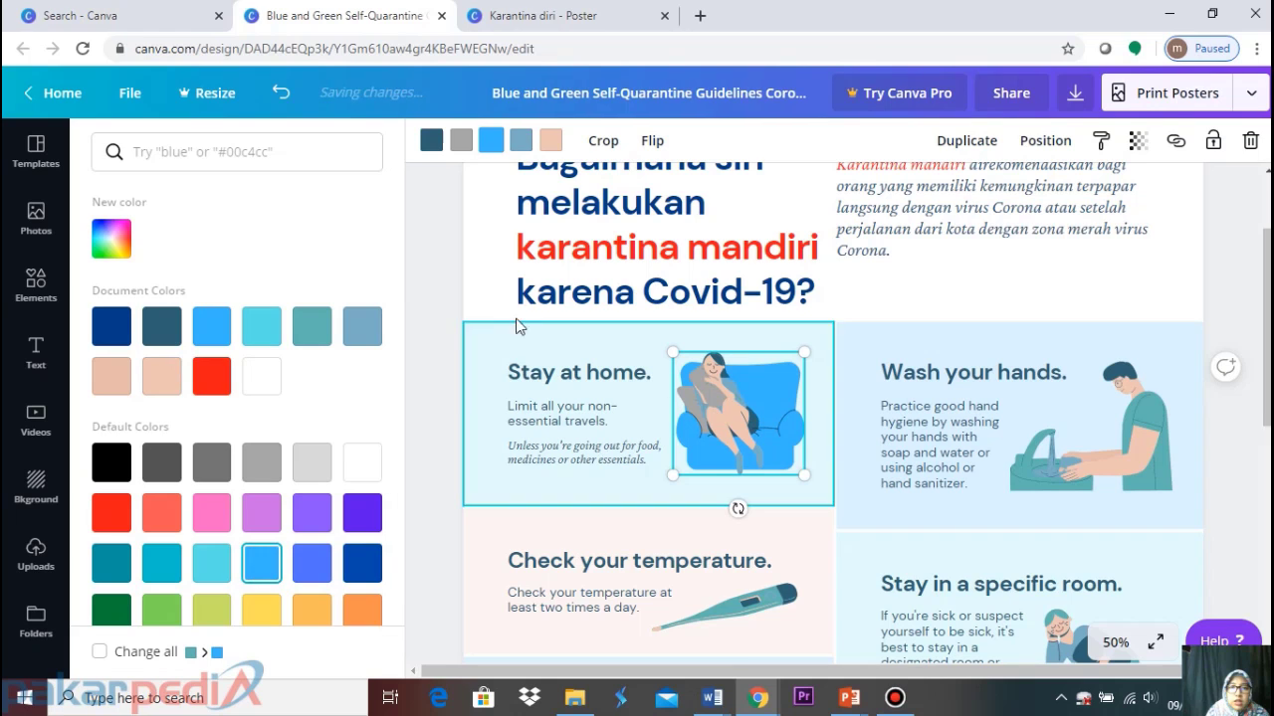
{"action": "left_click", "coordinate": [523, 142]}
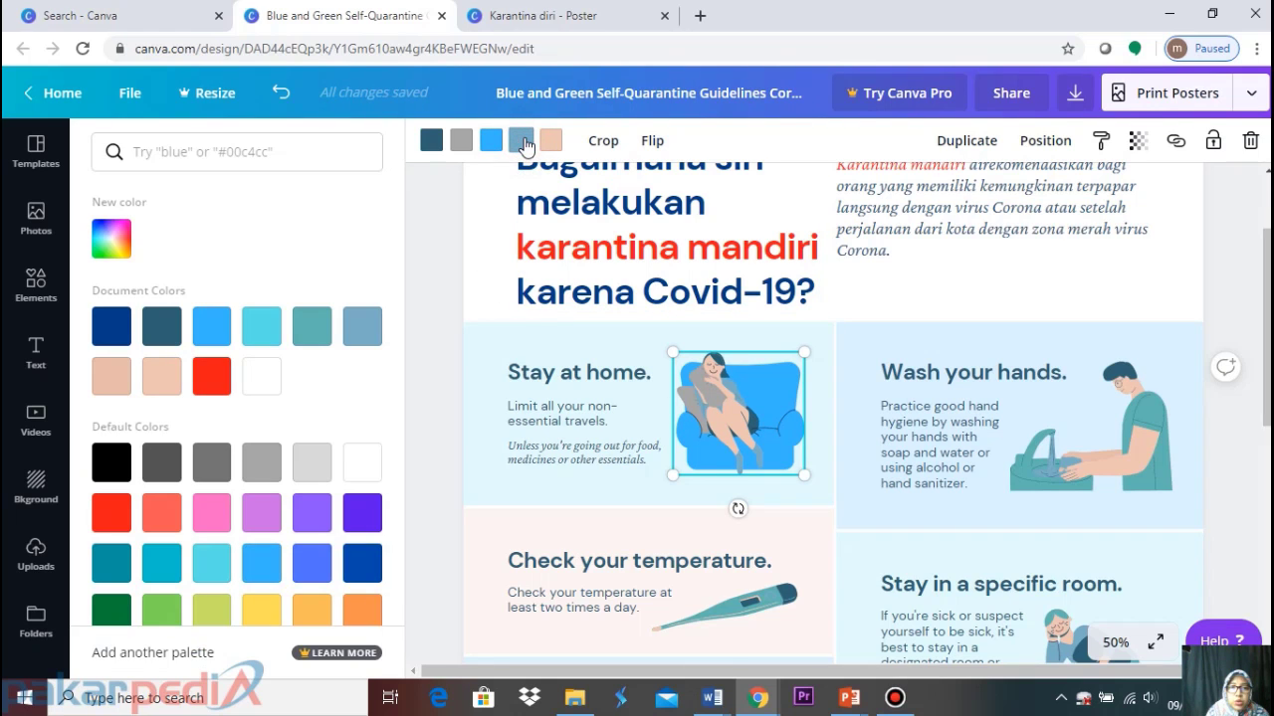
{"action": "left_click", "coordinate": [363, 611]}
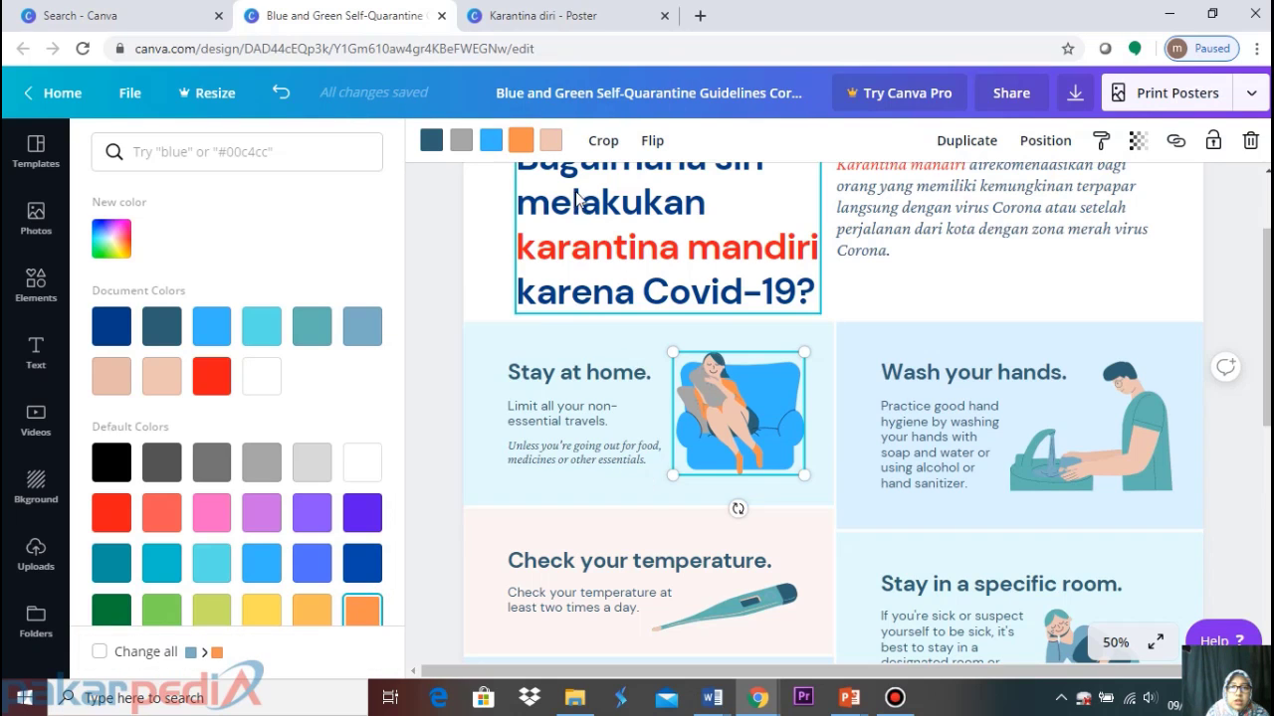
{"action": "left_click", "coordinate": [550, 140]}
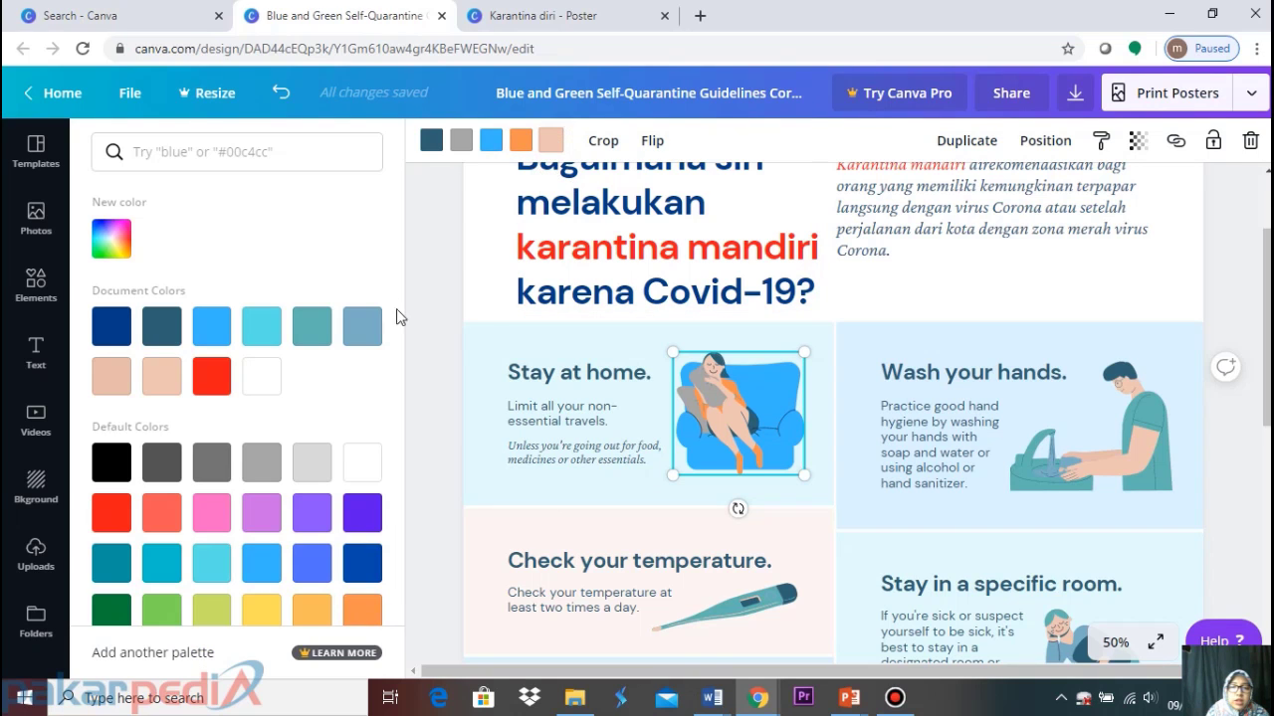
{"action": "left_click", "coordinate": [893, 295]}
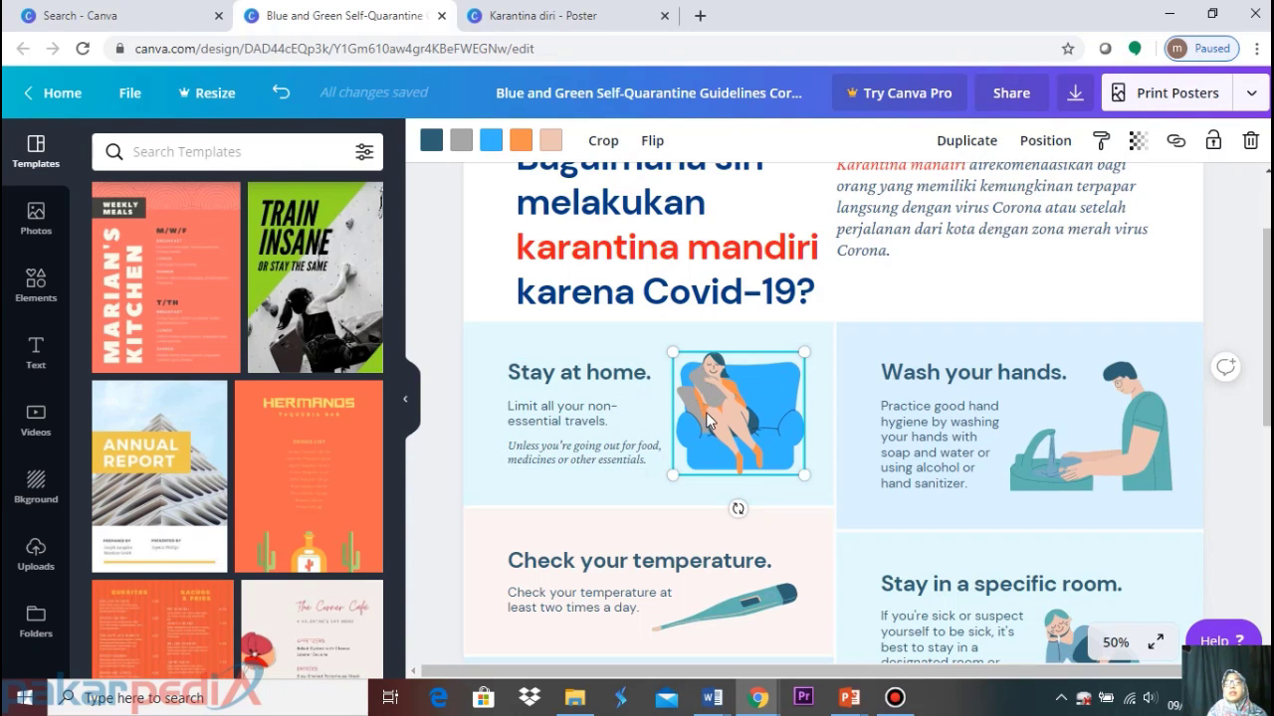
Ungroup the Stay at home card and replace its heading with #DiRumahAja from the Karantina diri poster
{"action": "left_click", "coordinate": [562, 405]}
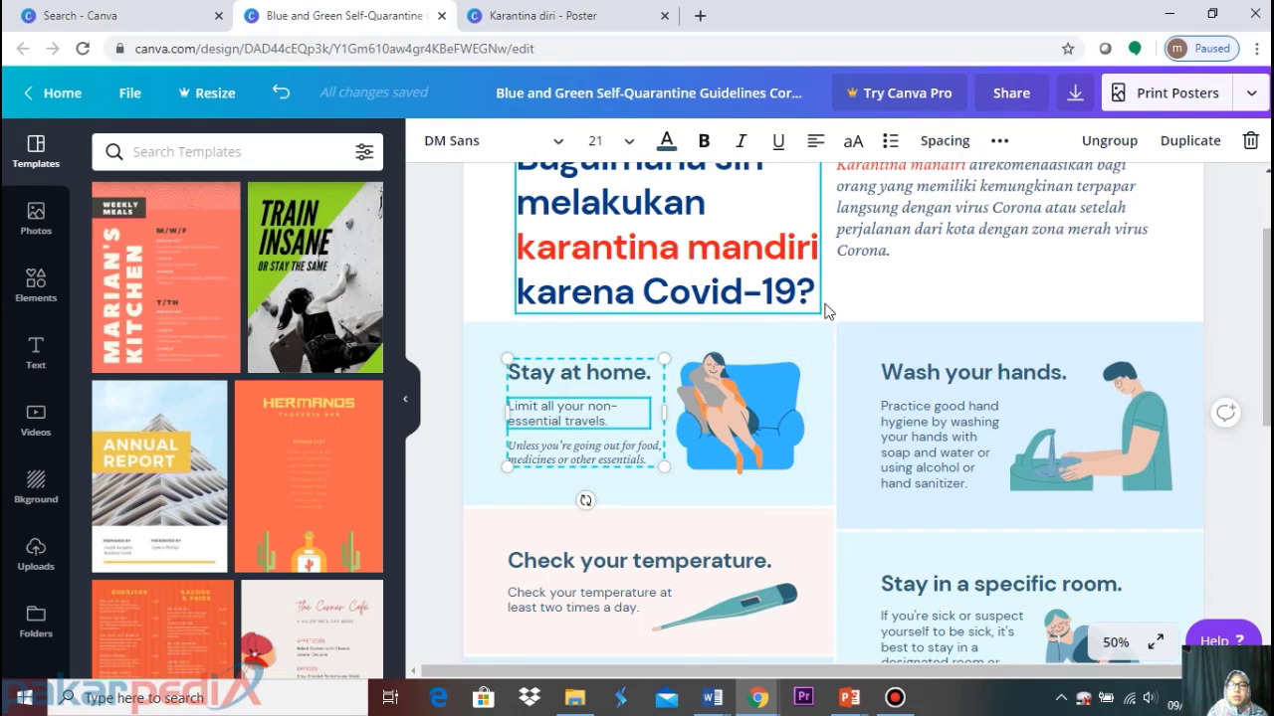
{"action": "left_click", "coordinate": [1022, 266]}
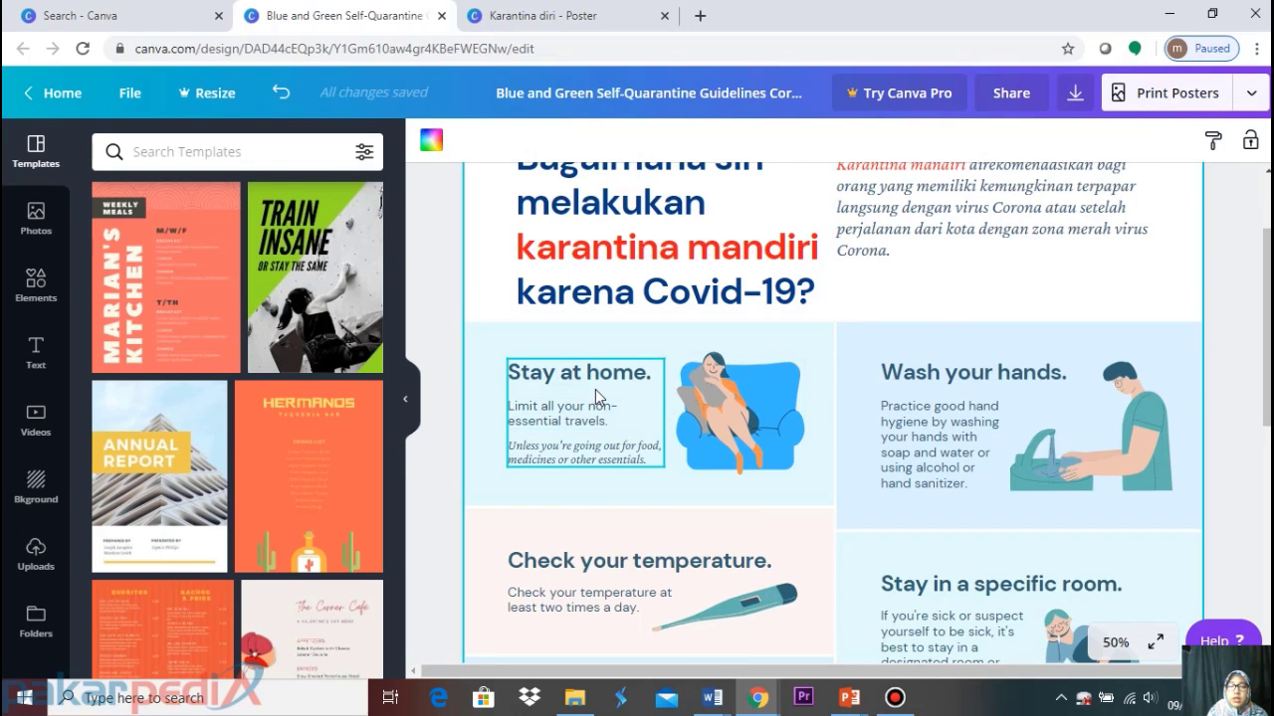
{"action": "left_click", "coordinate": [595, 389]}
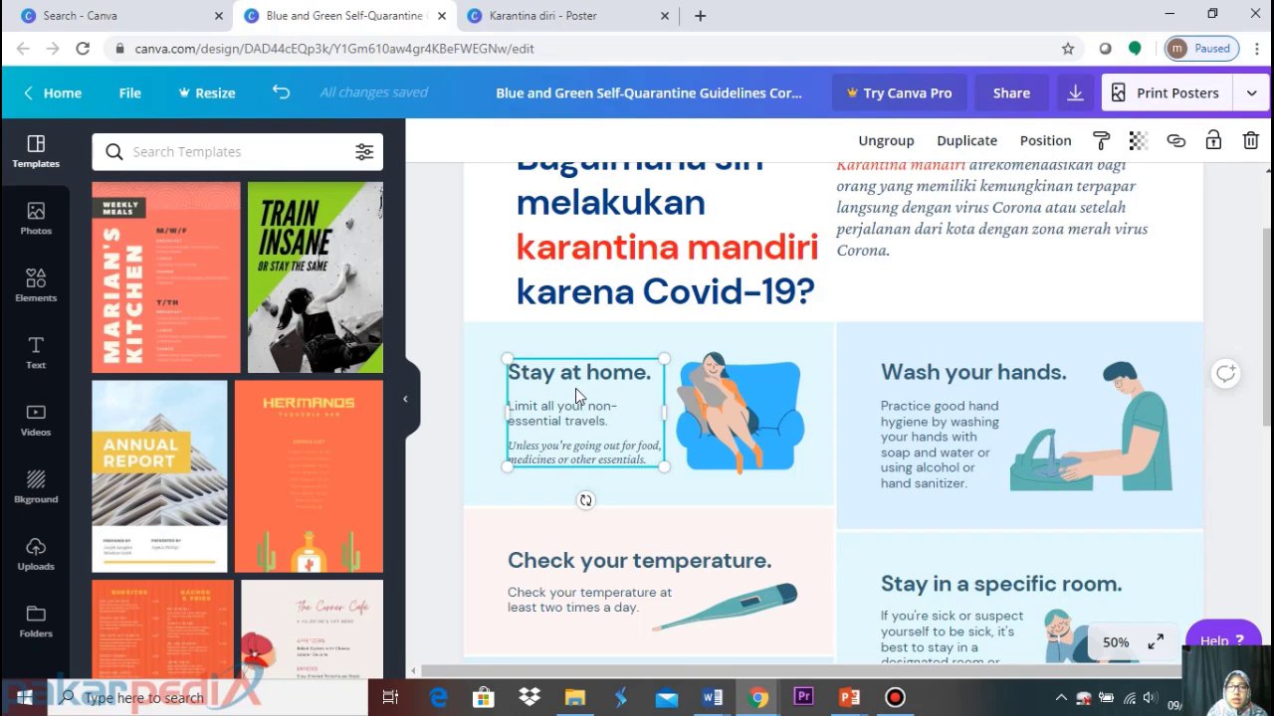
{"action": "left_click", "coordinate": [888, 140]}
{"action": "left_click", "coordinate": [925, 282]}
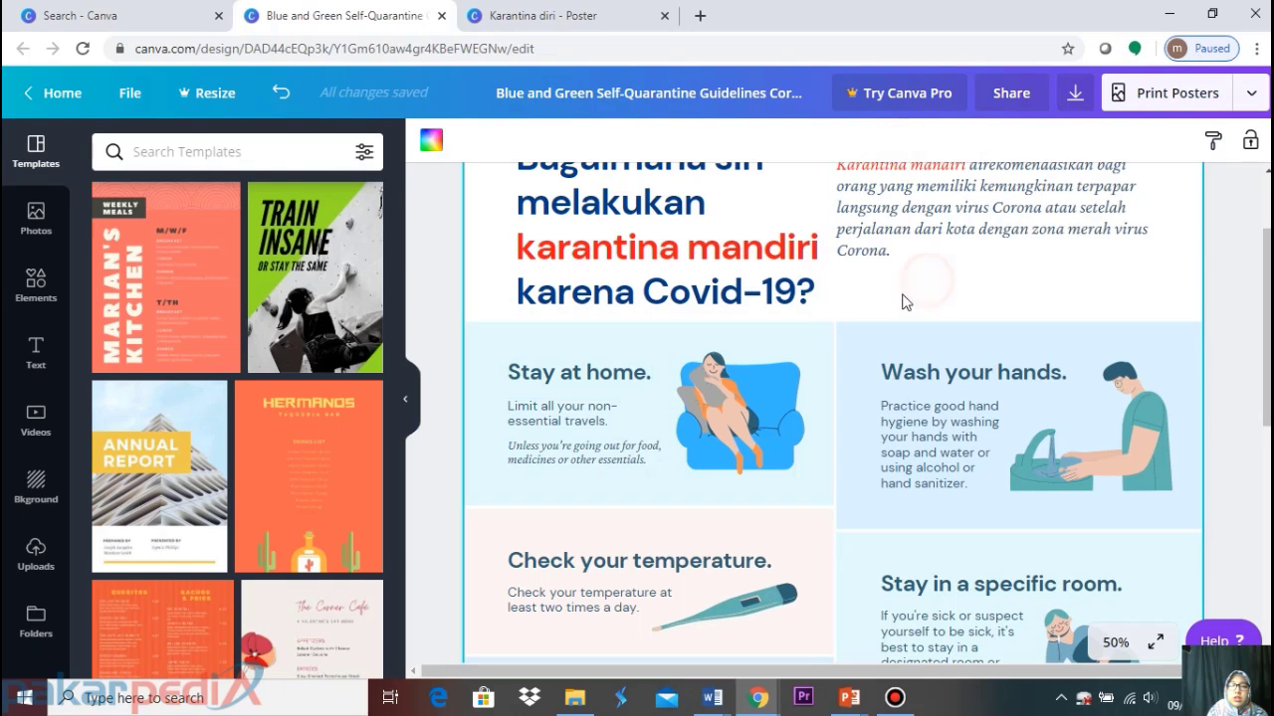
{"action": "left_click", "coordinate": [561, 373]}
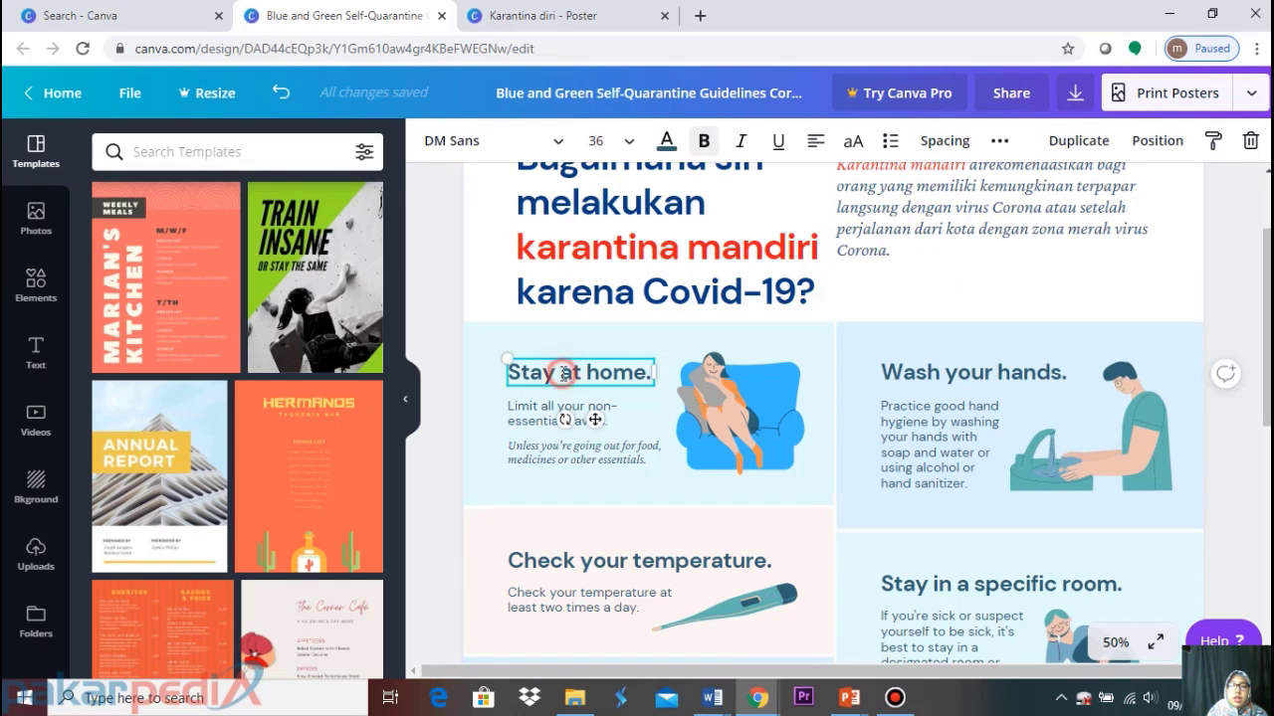
{"action": "left_click", "coordinate": [881, 289]}
{"action": "left_click", "coordinate": [638, 380]}
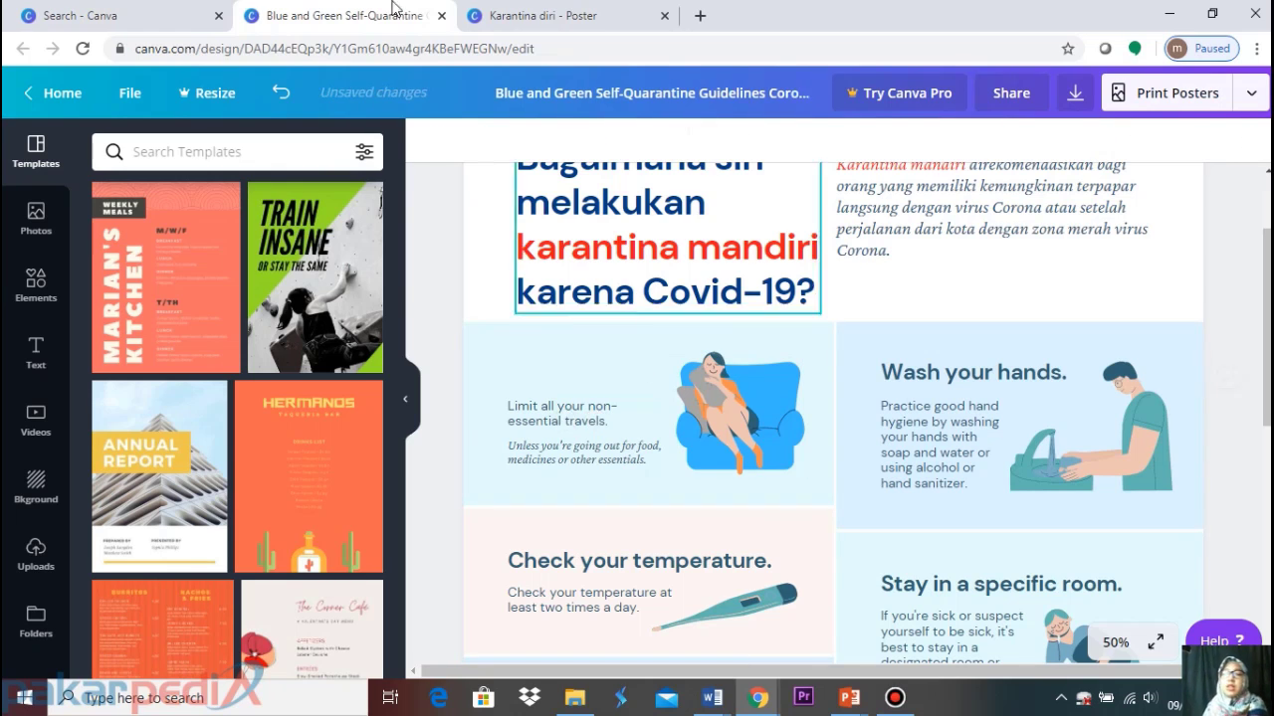
{"action": "left_click", "coordinate": [548, 14]}
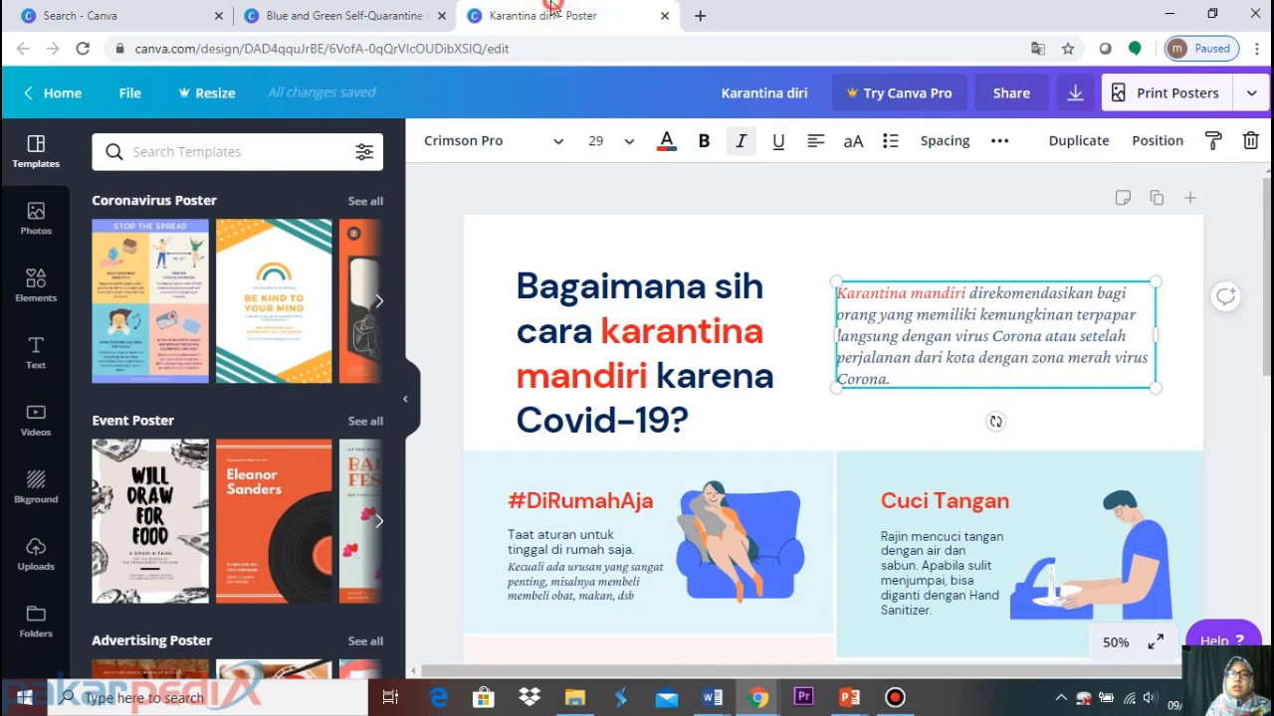
{"action": "left_click", "coordinate": [577, 501]}
{"action": "left_click", "coordinate": [350, 18]}
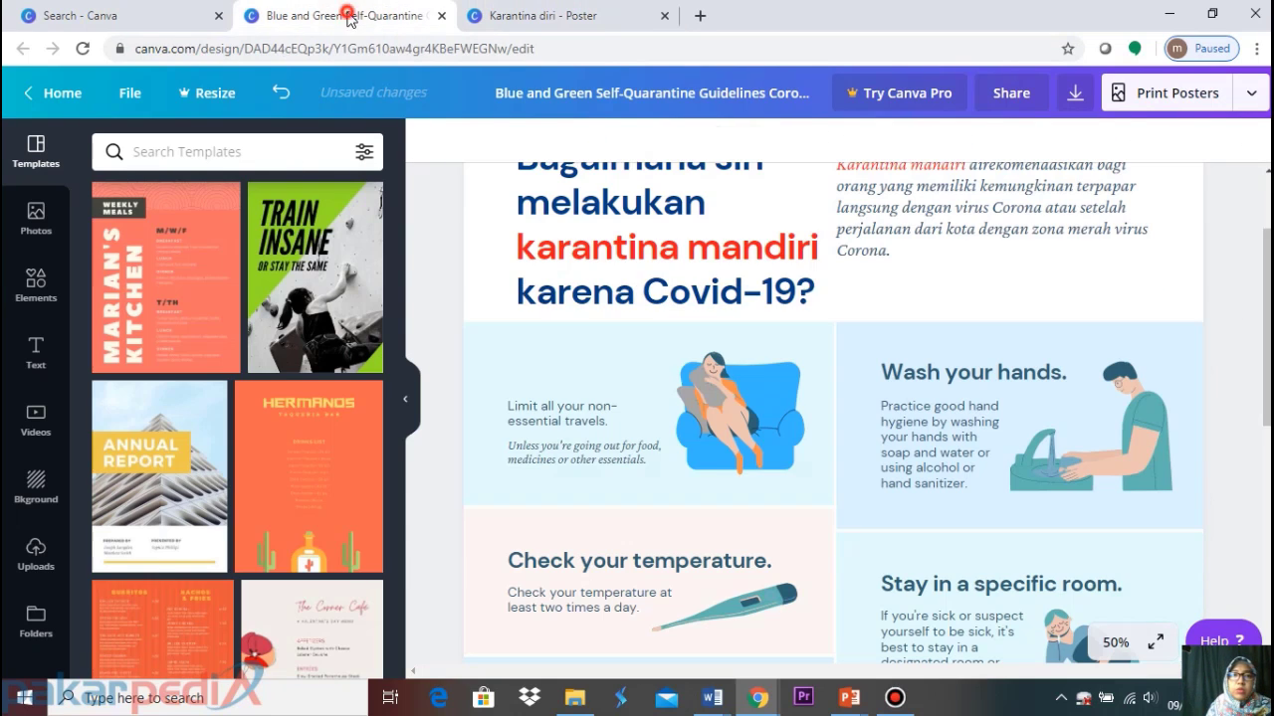
{"action": "type", "text": "#DiRumahAja"}
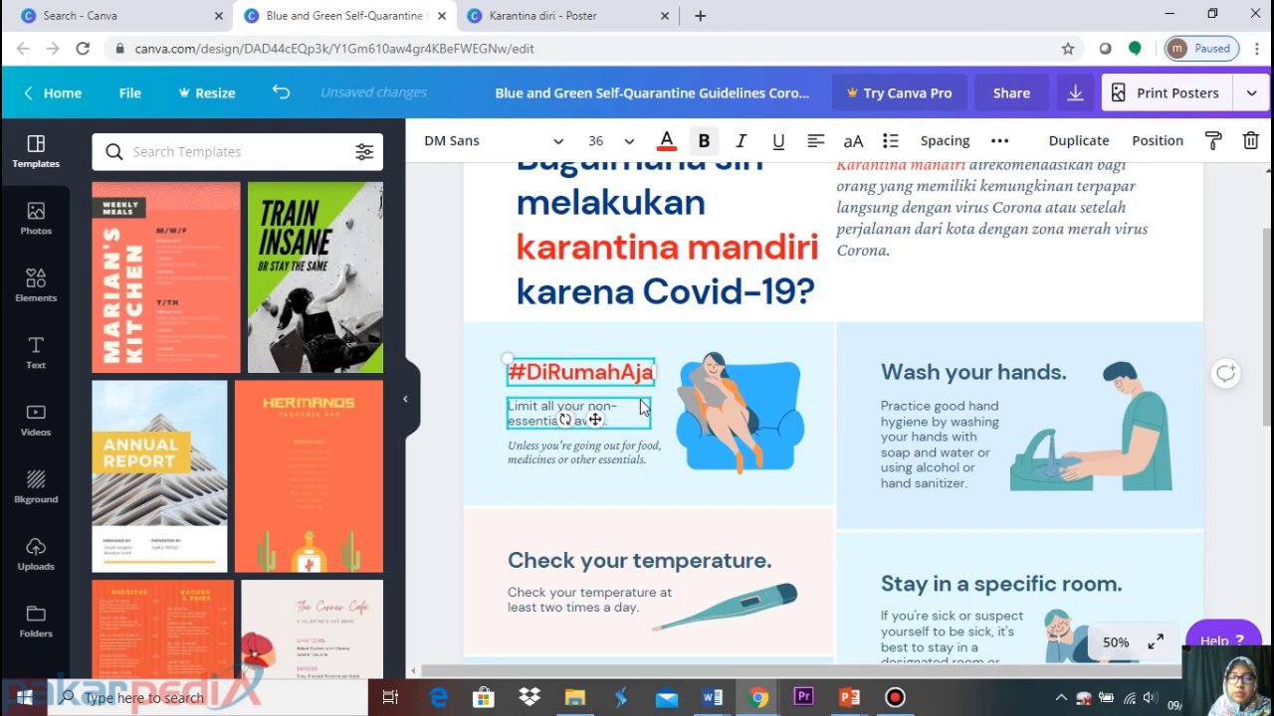
Replace the non-essential travels line with 'Taat aturan untuk tinggal di rumah saja.'
{"action": "left_click", "coordinate": [628, 423]}
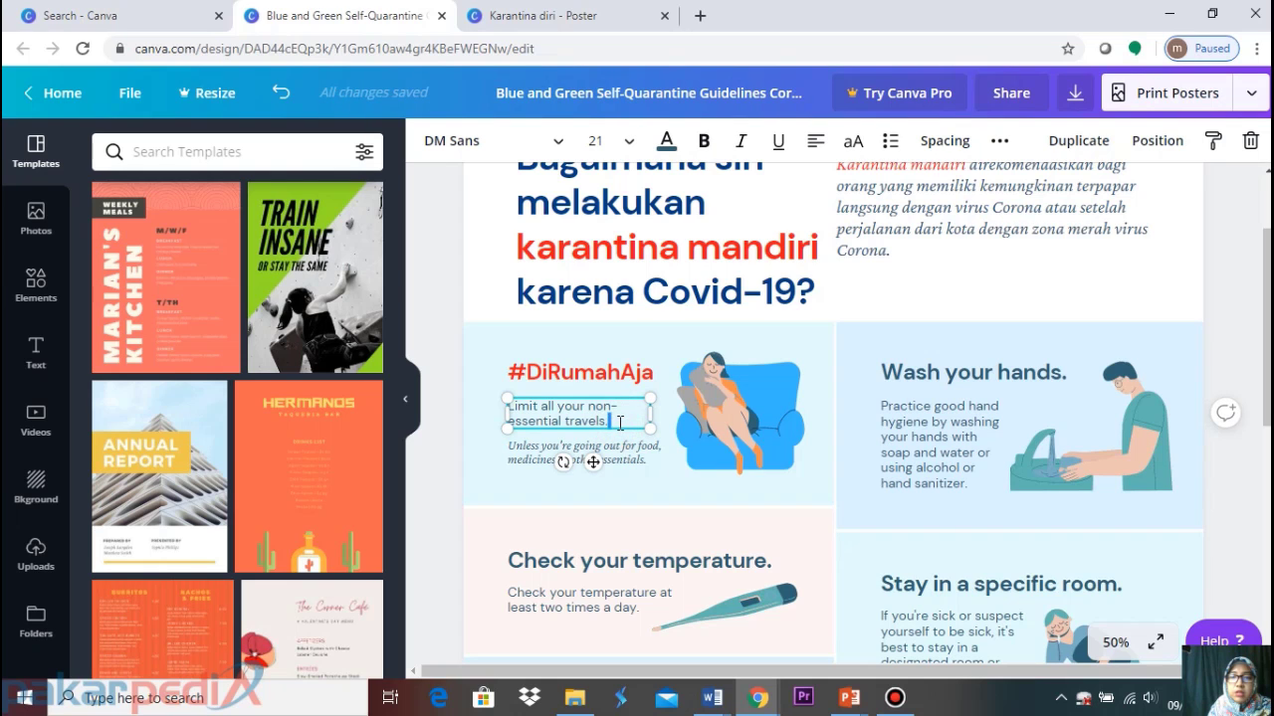
{"action": "left_click", "coordinate": [552, 12]}
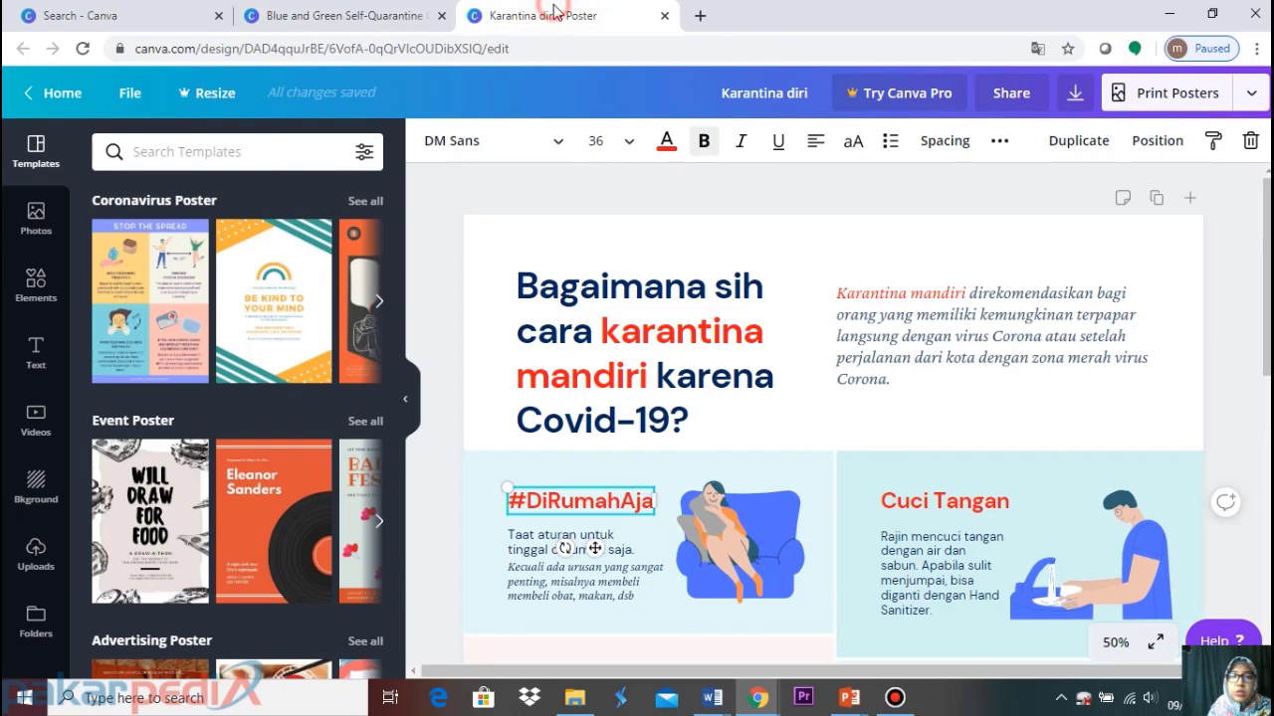
{"action": "left_click", "coordinate": [540, 548]}
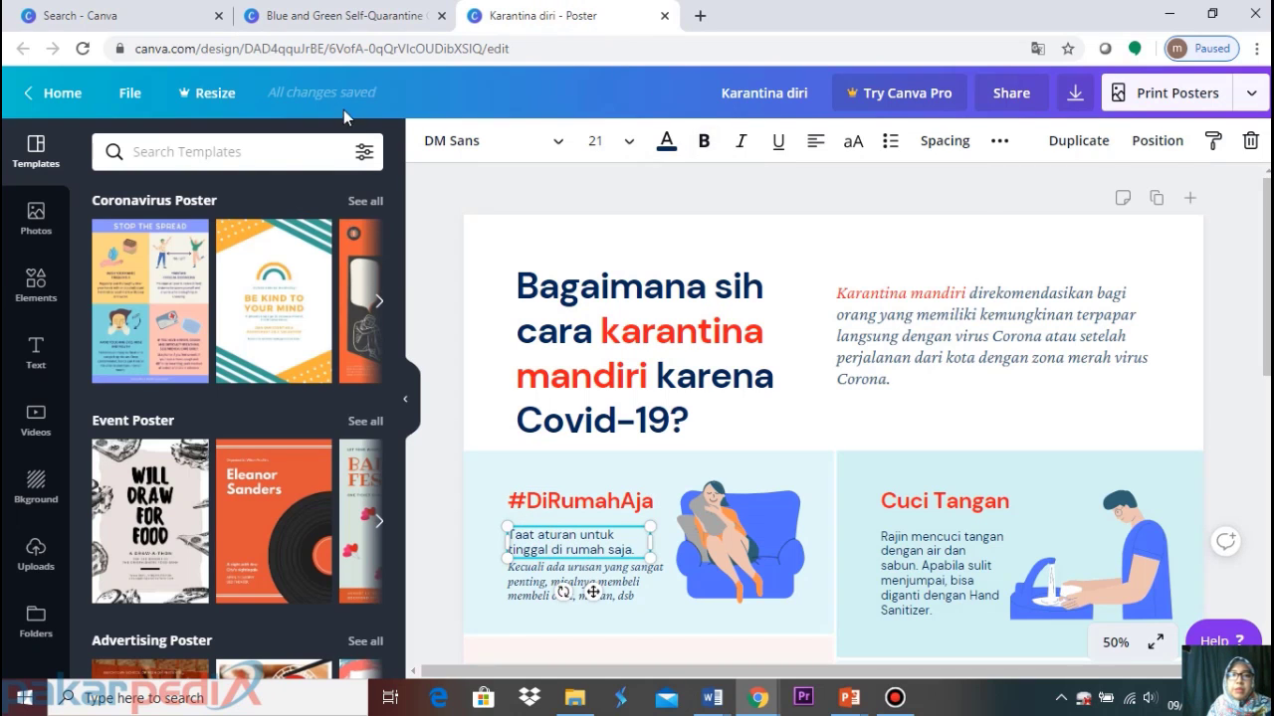
{"action": "left_click", "coordinate": [348, 15]}
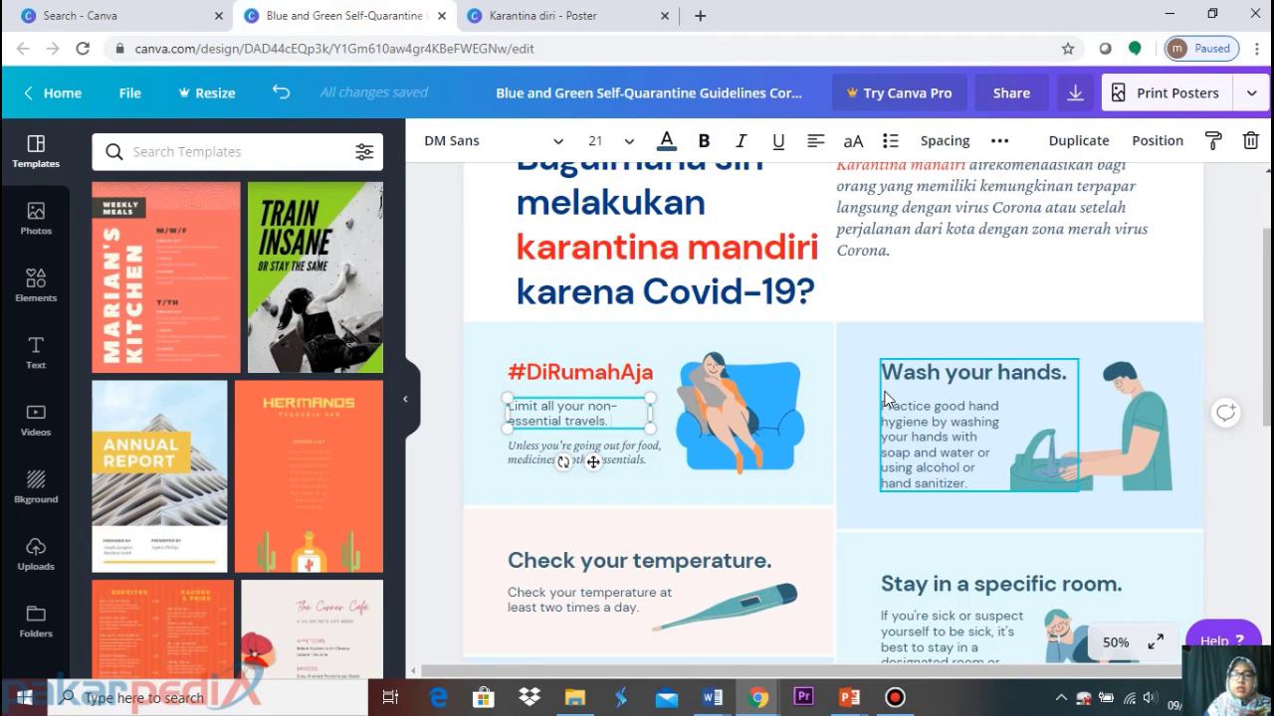
{"action": "left_click", "coordinate": [902, 297]}
{"action": "left_click", "coordinate": [521, 410]}
{"action": "key", "text": "Delete"}
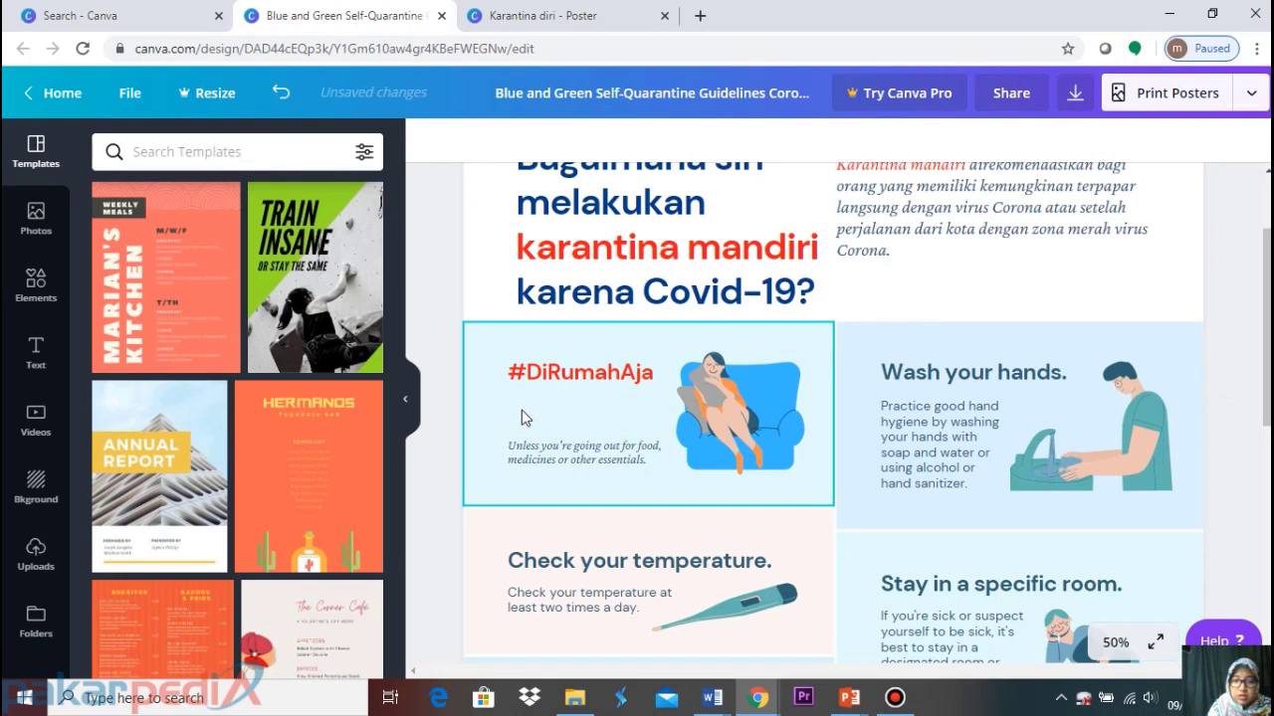
{"action": "type", "text": "Taat aturan untuk tinggal di rumah saja."}
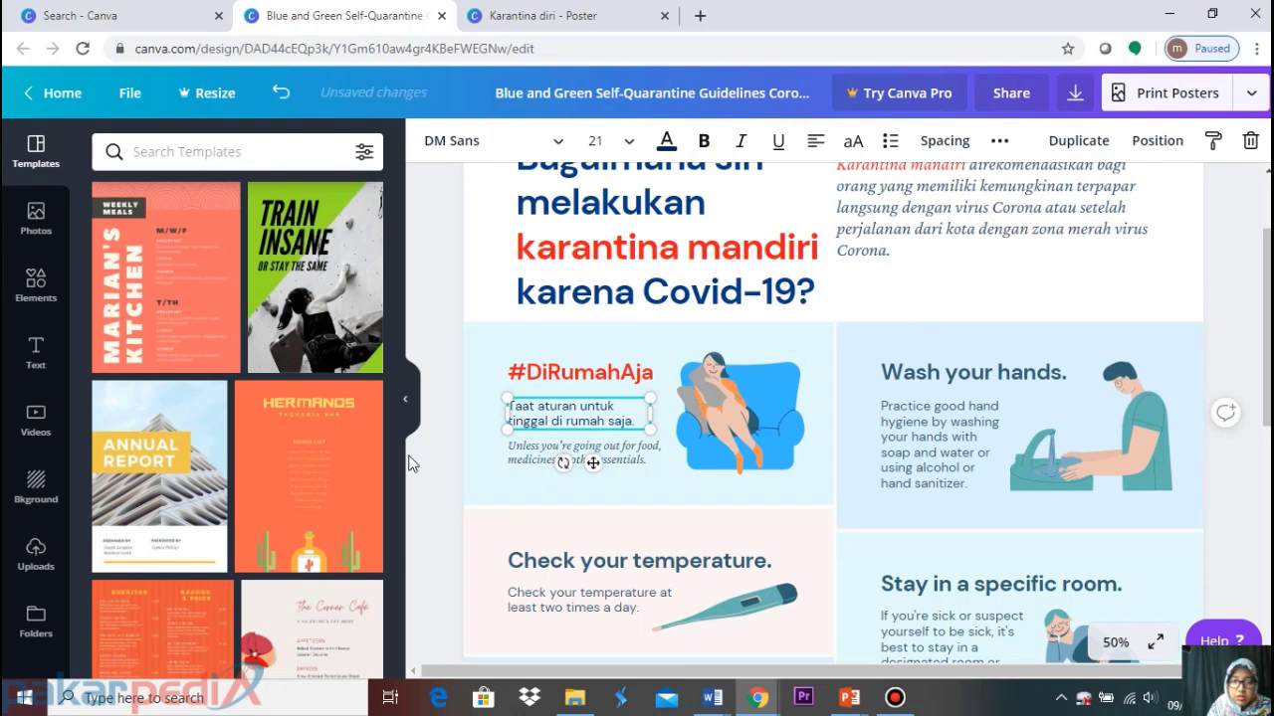
{"action": "left_click", "coordinate": [438, 457]}
{"action": "left_click", "coordinate": [539, 457]}
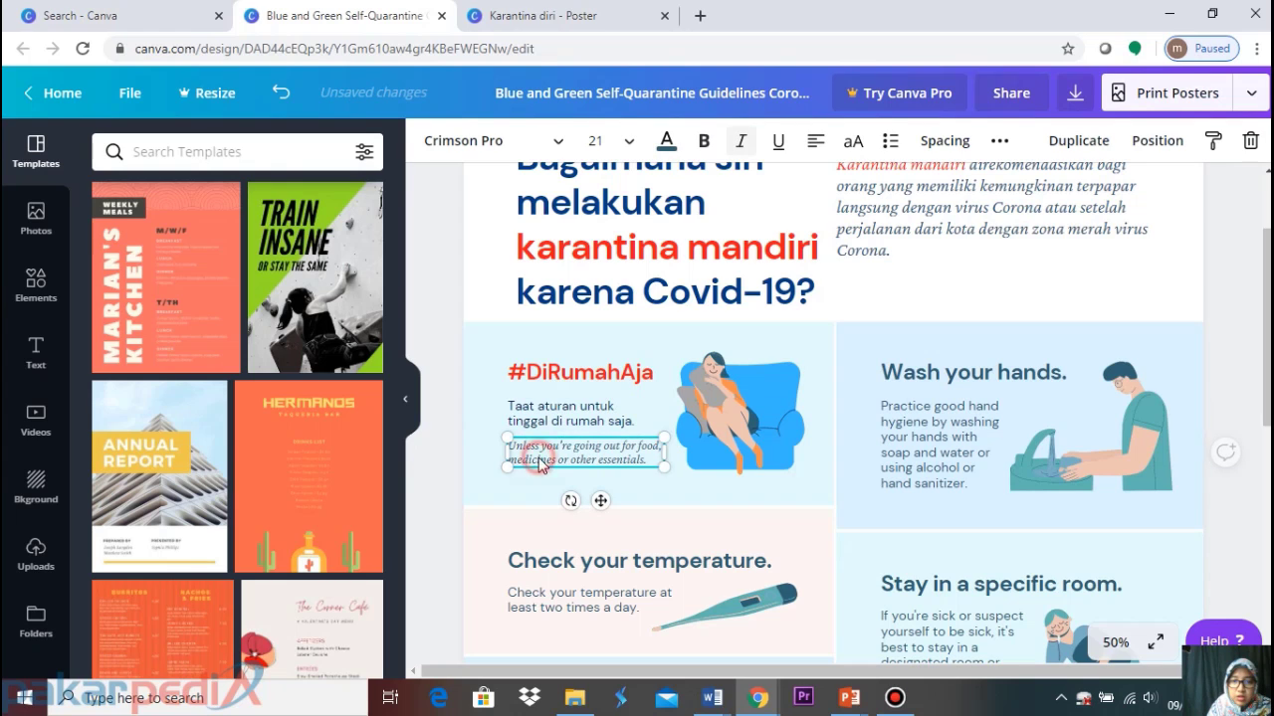
Overwrite the English italic note with 'Kecuali jika ada urusan yang sangat penting seperti membeli obat…'
{"action": "left_click", "coordinate": [651, 461]}
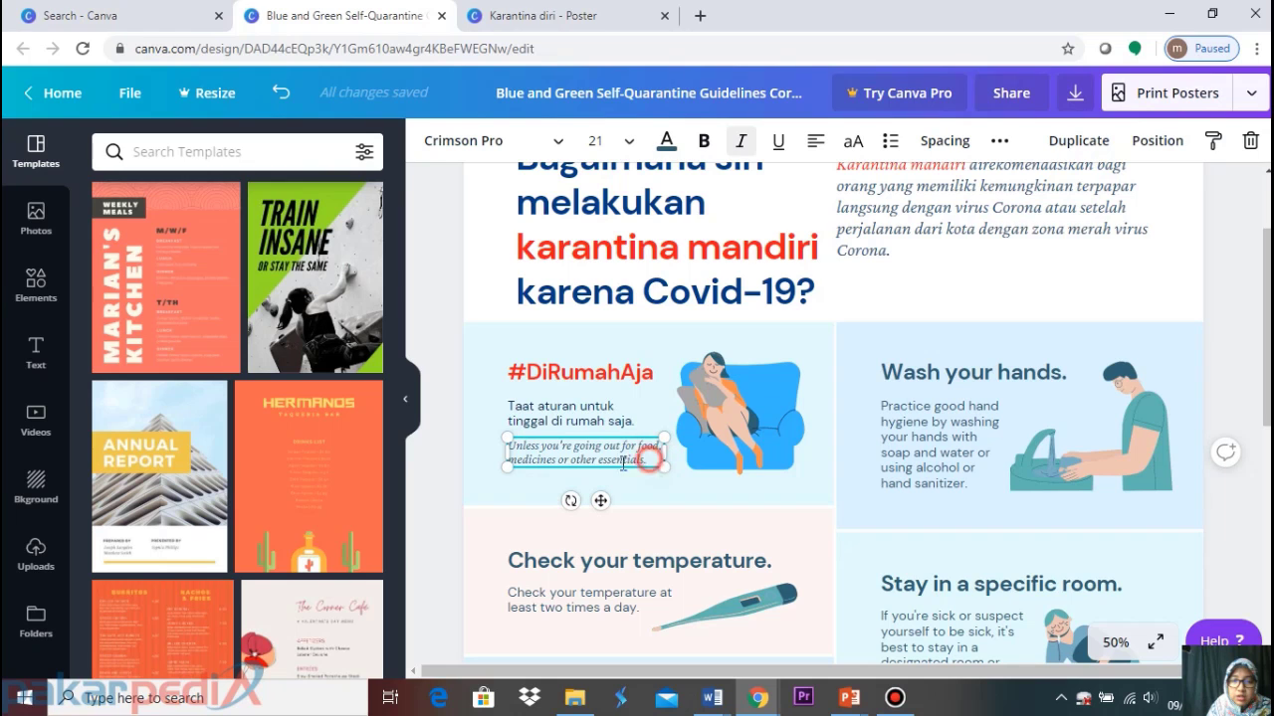
{"action": "left_click_drag", "start_coordinate": [649, 457], "coordinate": [474, 449]}
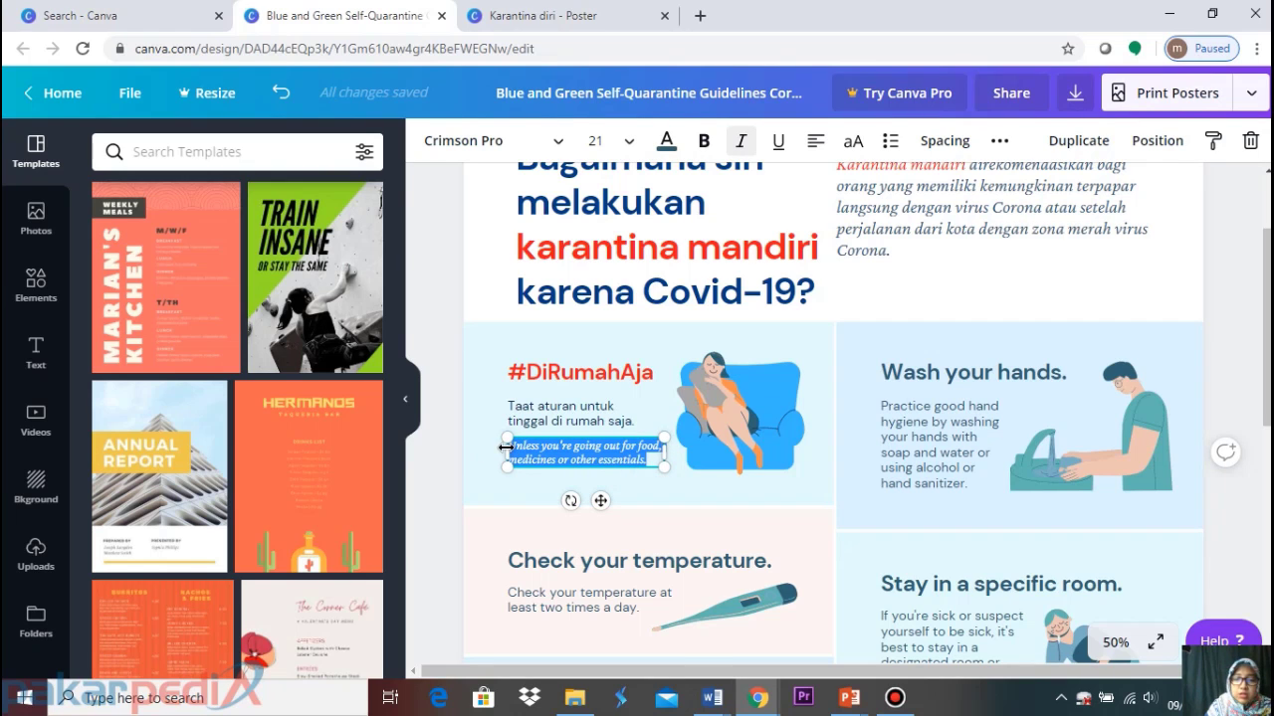
{"action": "type", "text": "Kecuali ji"}
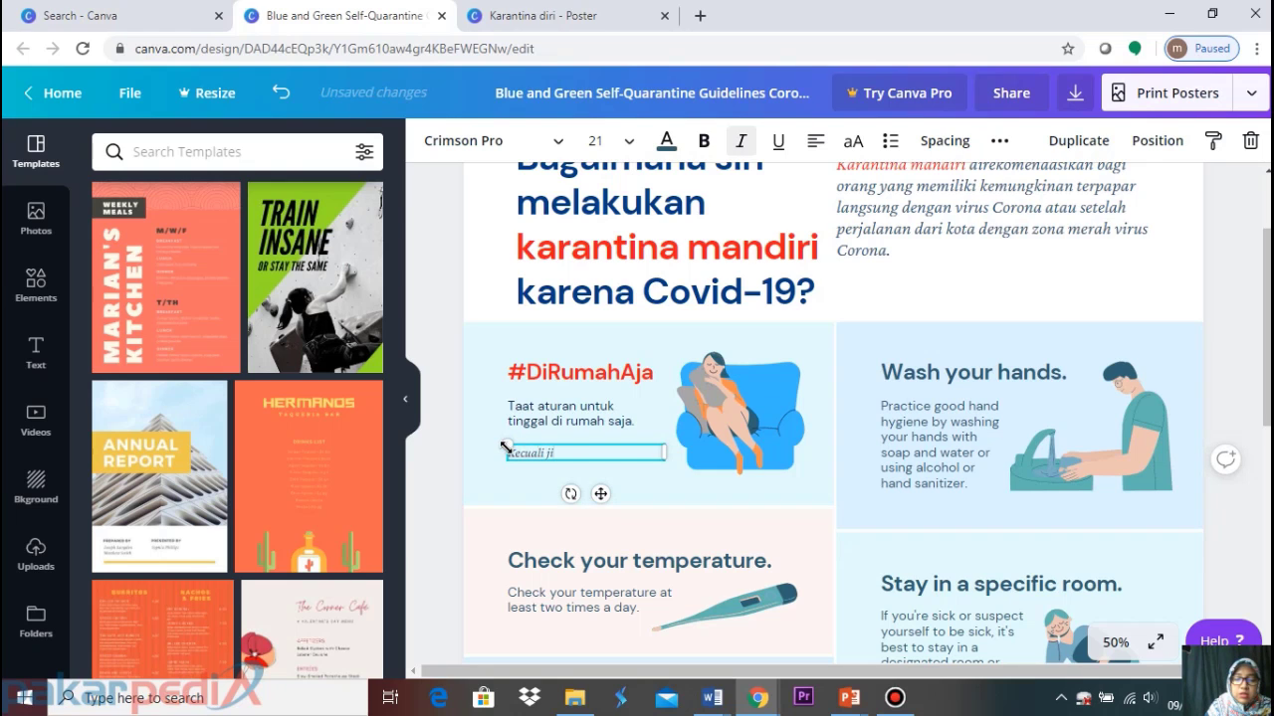
{"action": "type", "text": "ka ada urusan"}
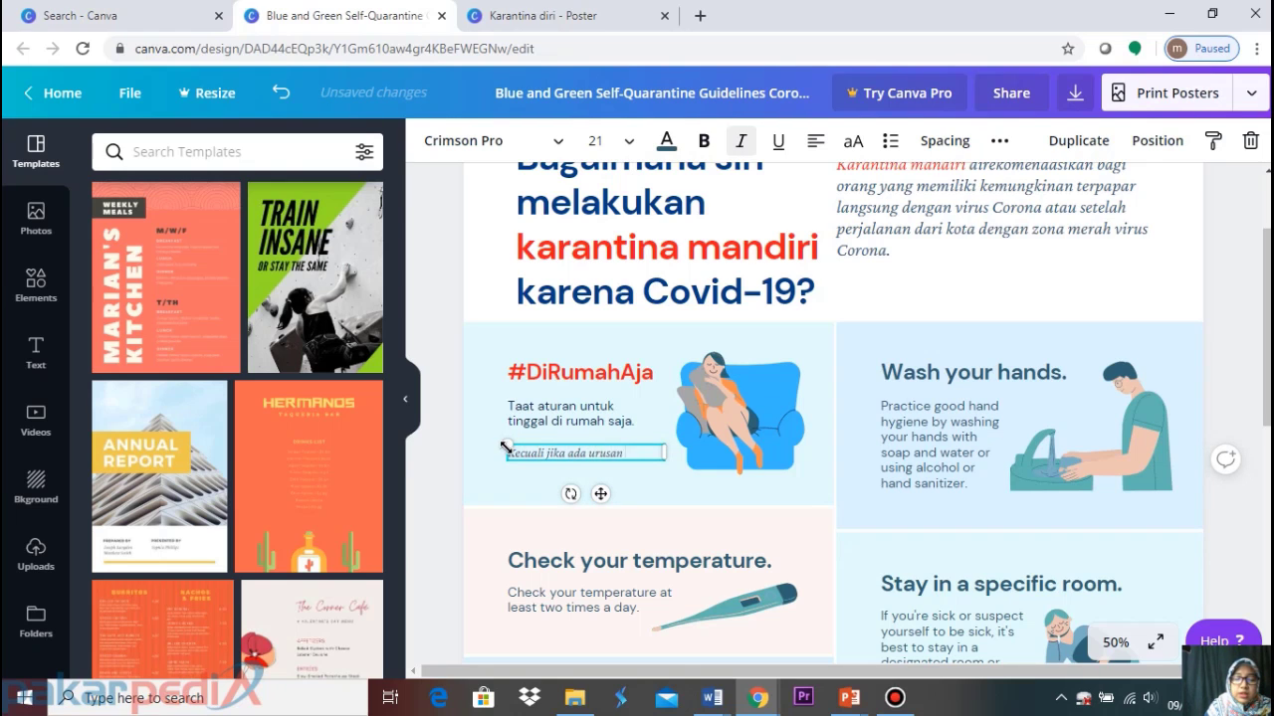
{"action": "type", "text": " yang sangat pent"}
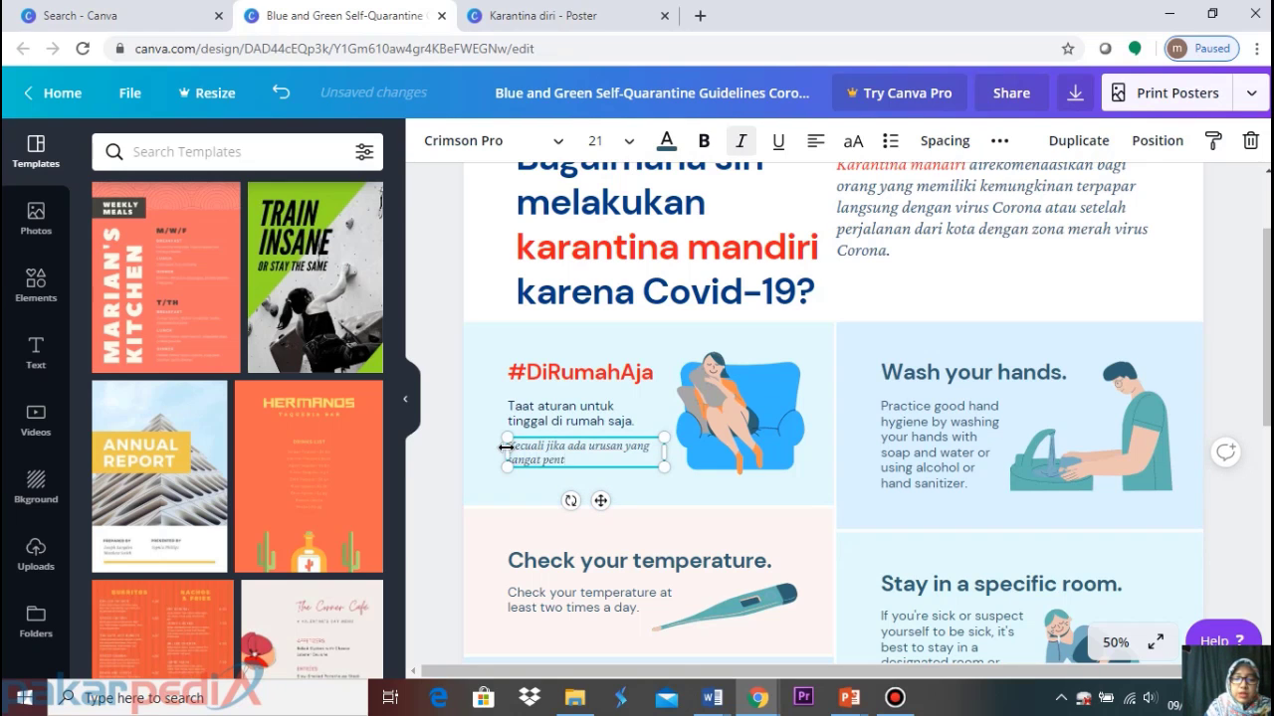
{"action": "type", "text": "ing seperti membeli"}
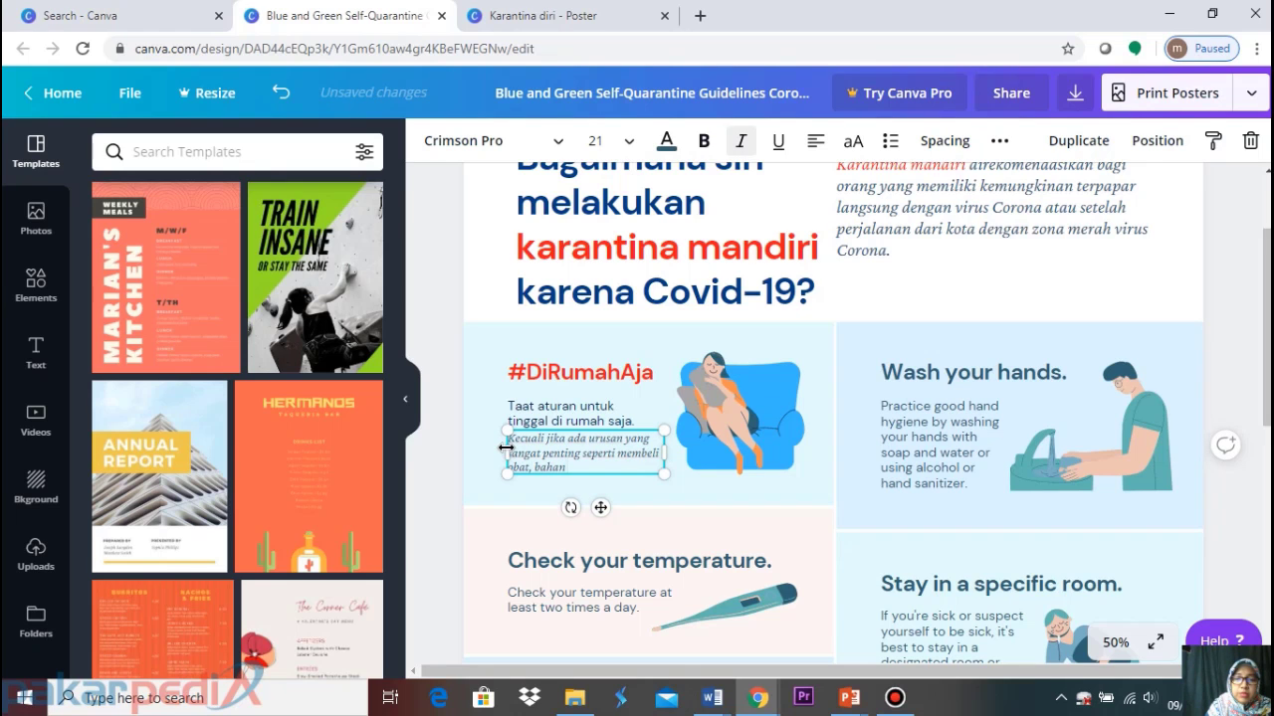
{"action": "type", "text": "obat, baha"}
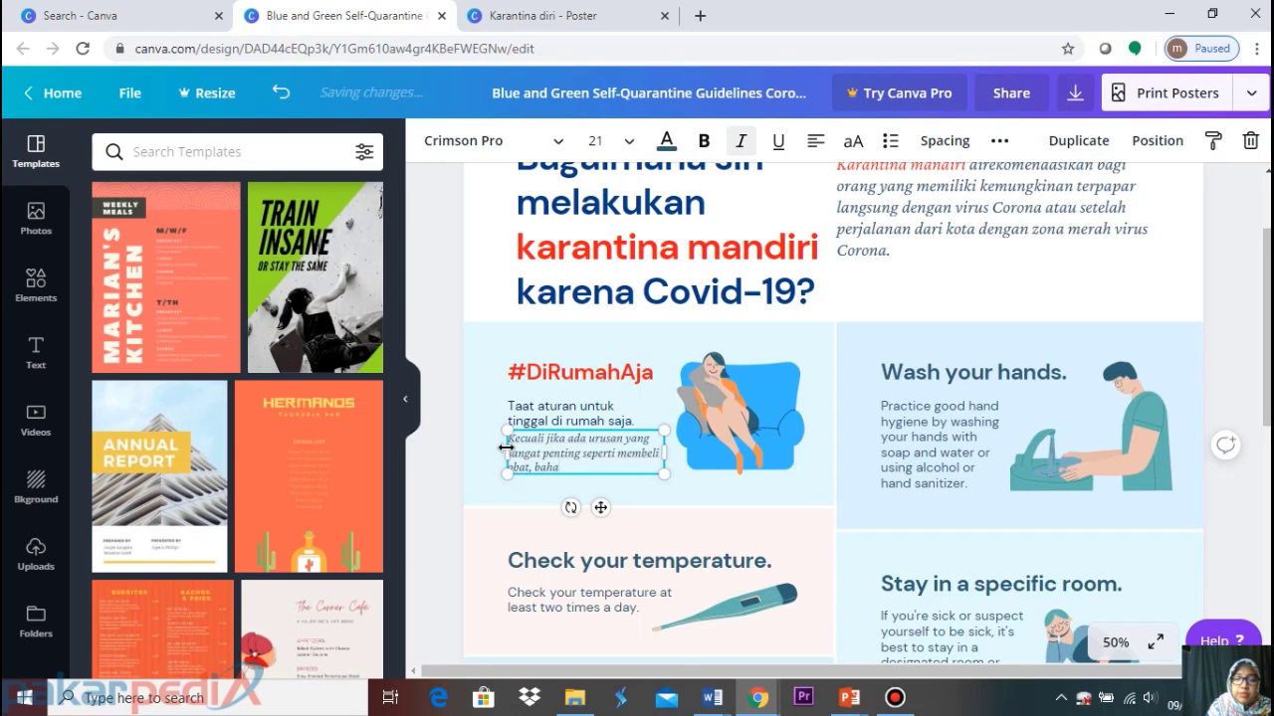
{"action": "key", "text": "BackSpace"}
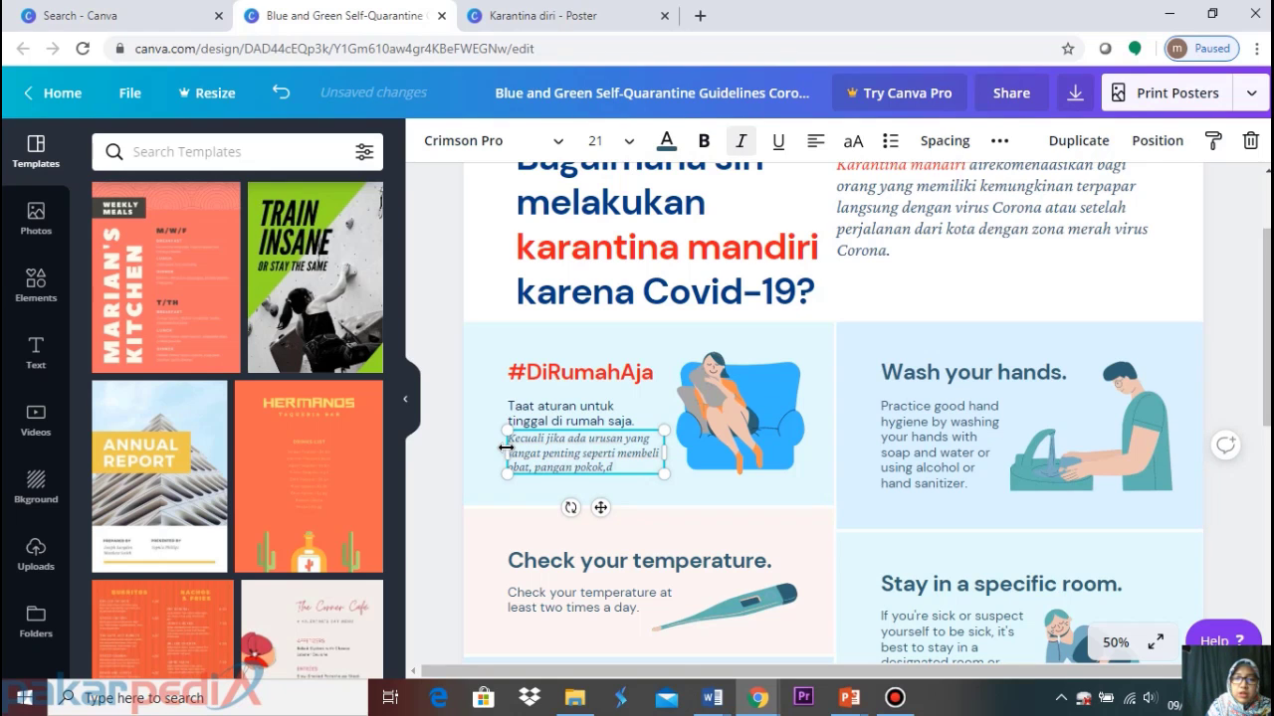
{"action": "type", "text": "b"}
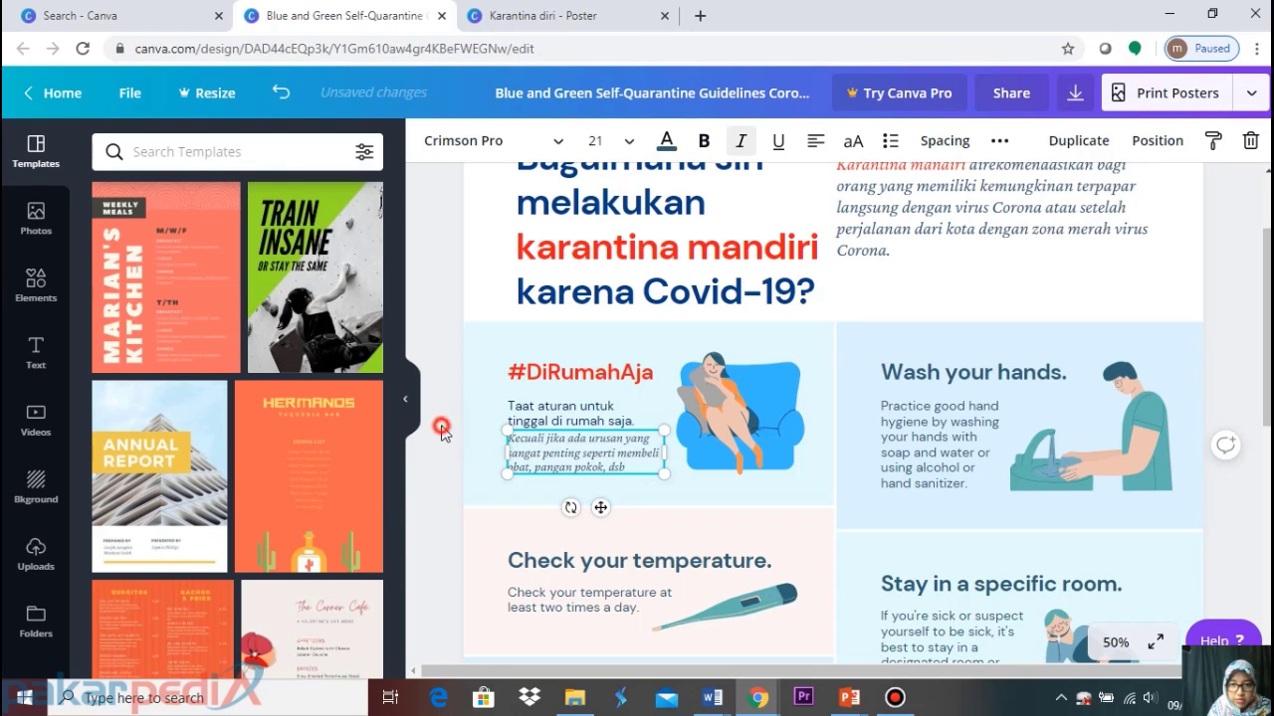
{"action": "left_click", "coordinate": [628, 140]}
Set the italic note to font size 18 and the Taat aturan line to 22
{"action": "left_click", "coordinate": [625, 307]}
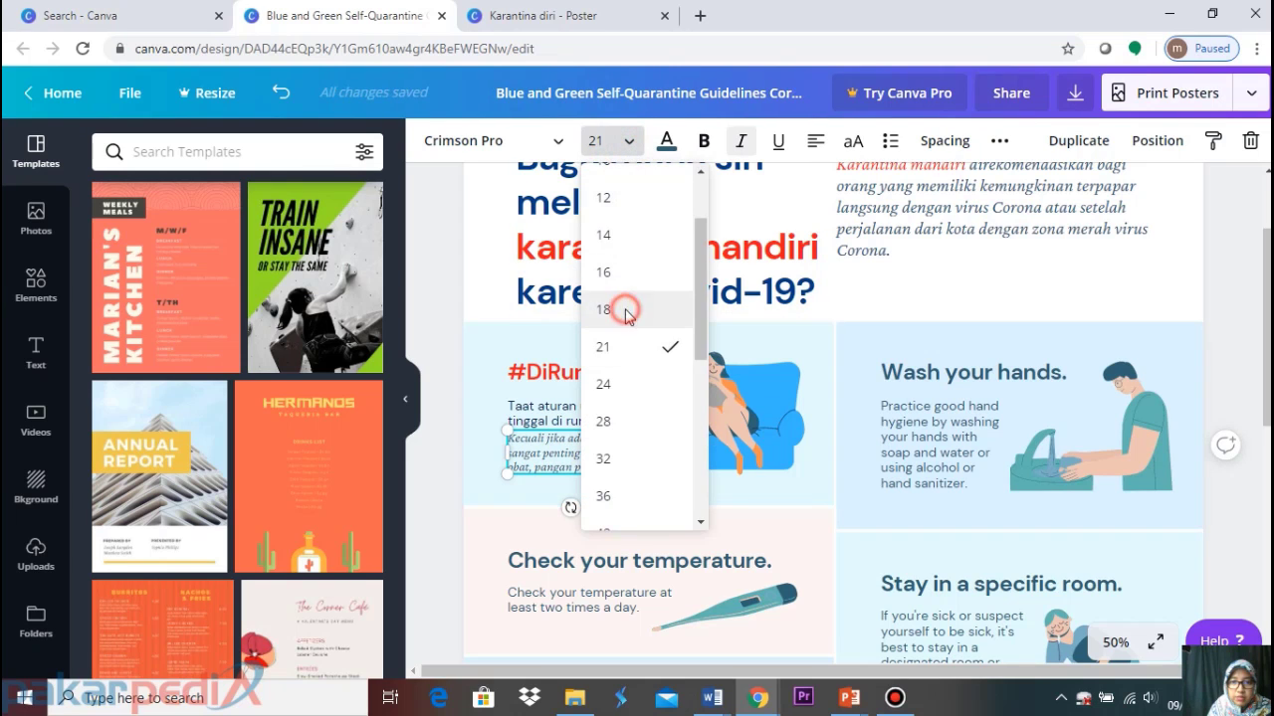
{"action": "left_click", "coordinate": [585, 423]}
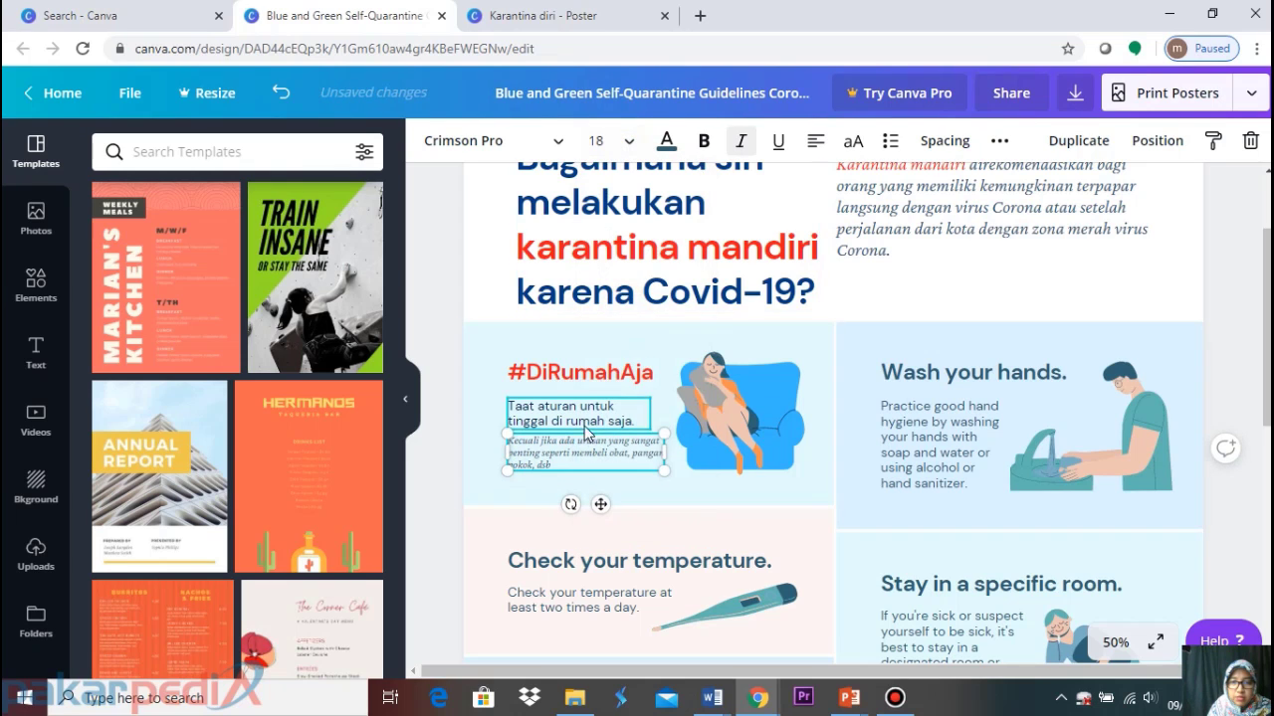
{"action": "left_click", "coordinate": [626, 147]}
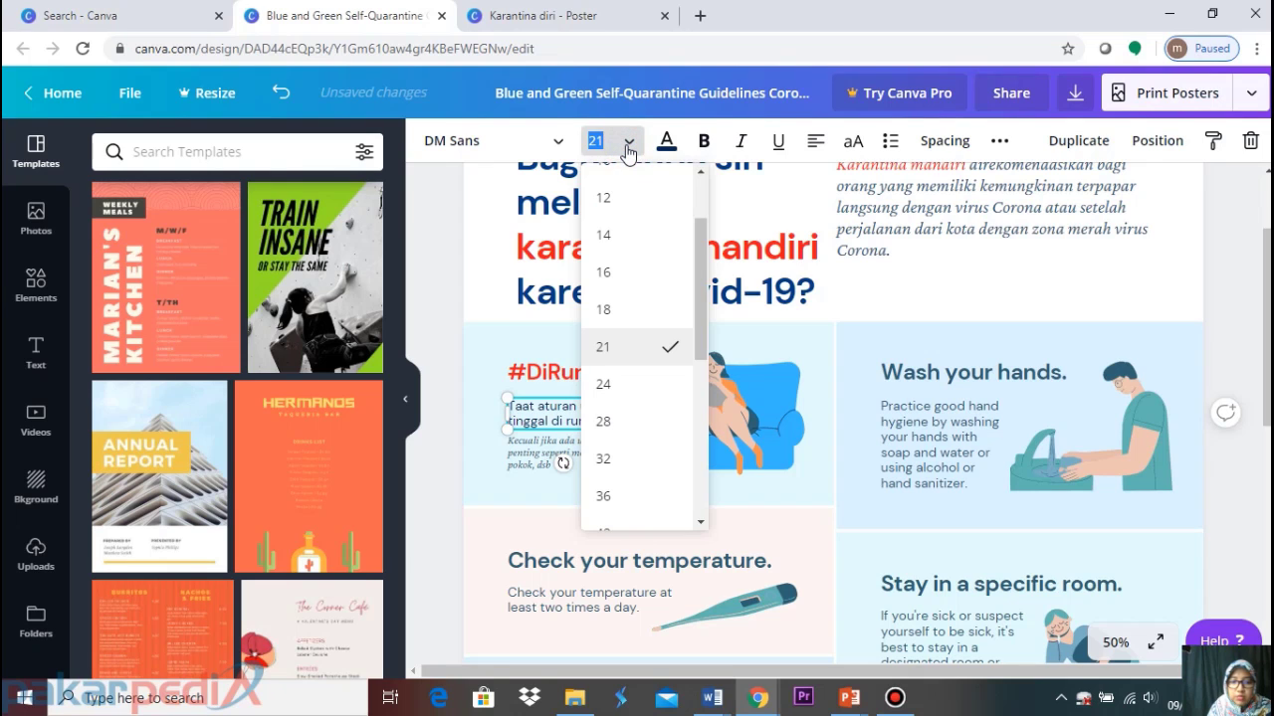
{"action": "type", "text": "22"}
{"action": "key", "text": "Return"}
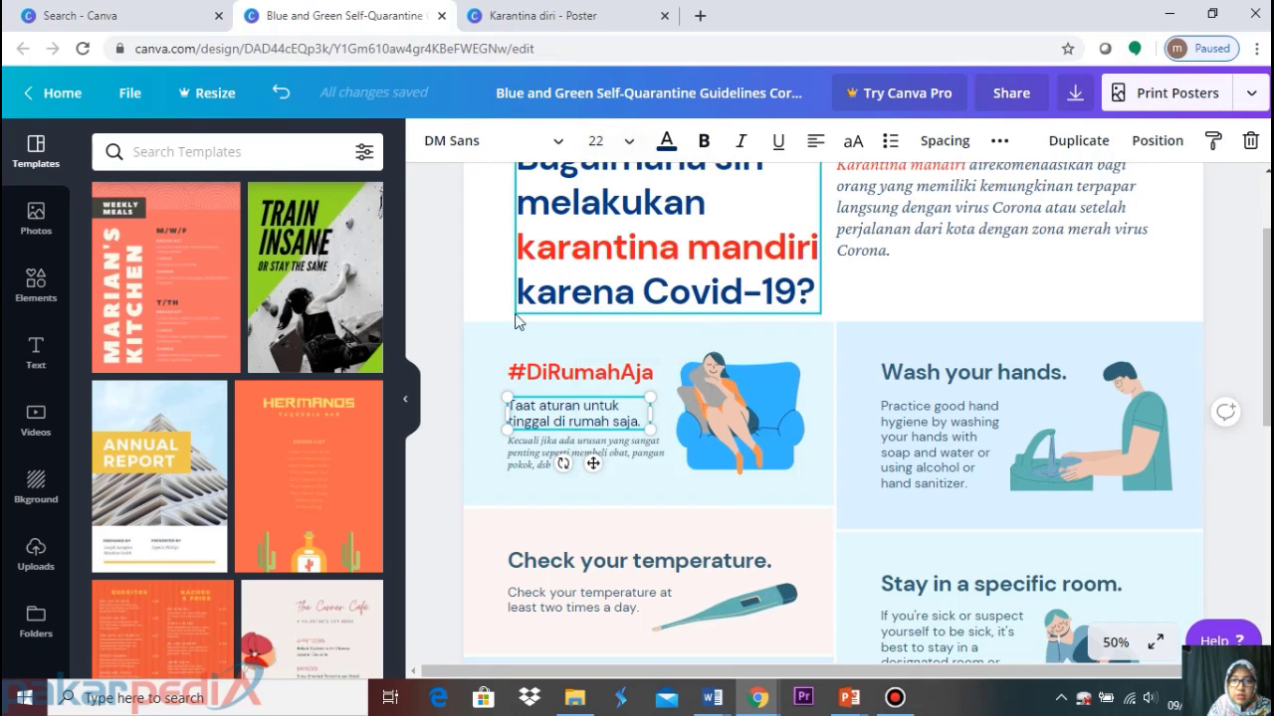
{"action": "left_click", "coordinate": [457, 317]}
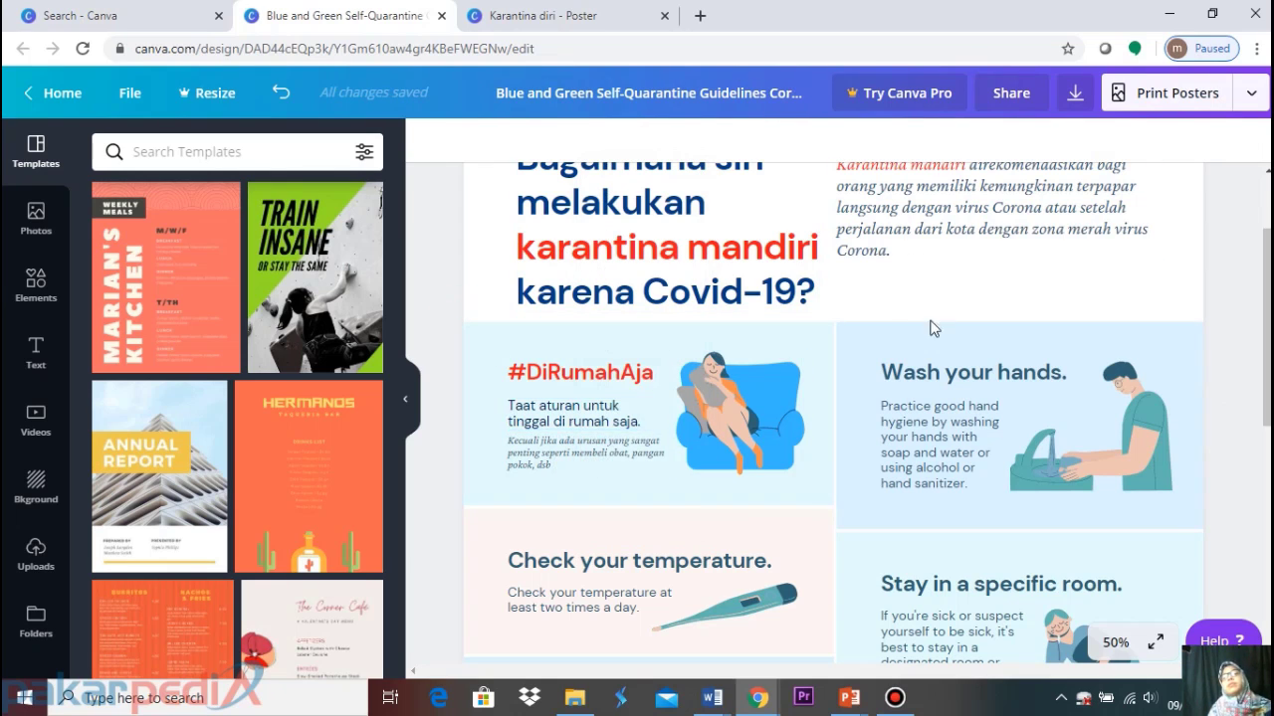
{"action": "left_click", "coordinate": [988, 416]}
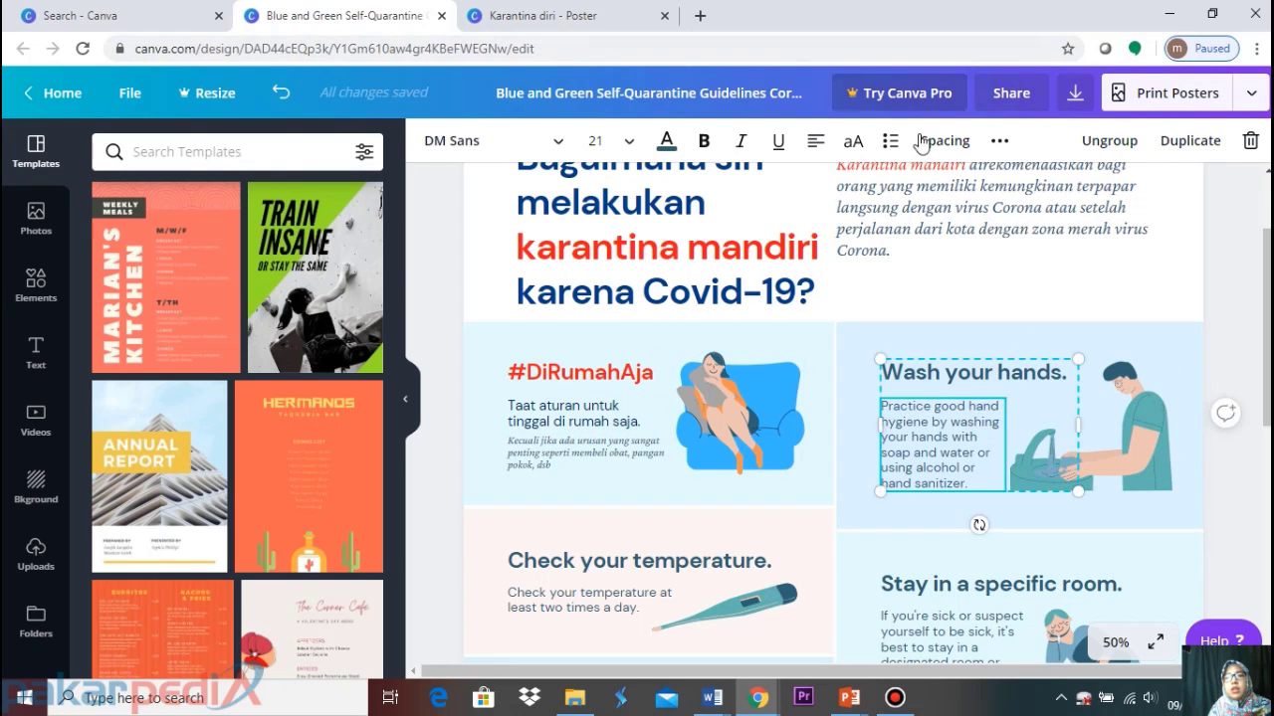
Ungroup the hand-washing card and replace the 'Wash your hands.' heading with 'Rajin mencuci tangan'
{"action": "left_click", "coordinate": [1104, 143]}
{"action": "left_click", "coordinate": [1232, 306]}
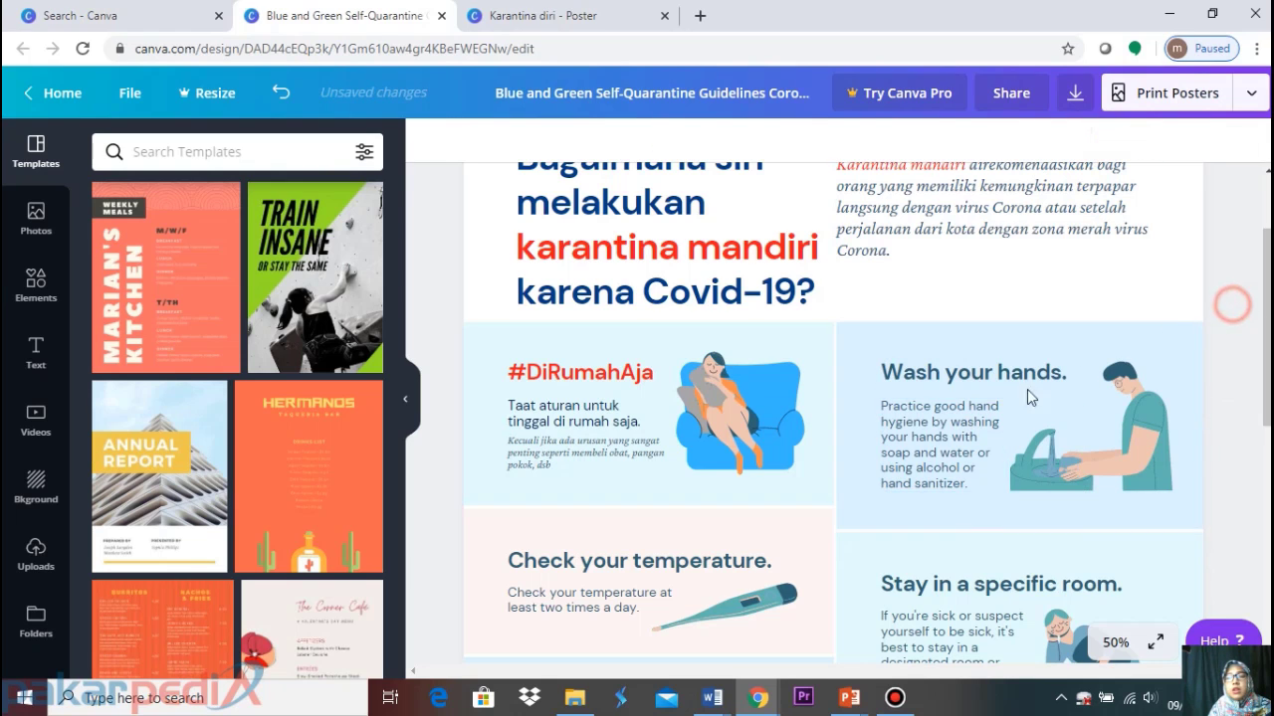
{"action": "left_click", "coordinate": [1010, 385]}
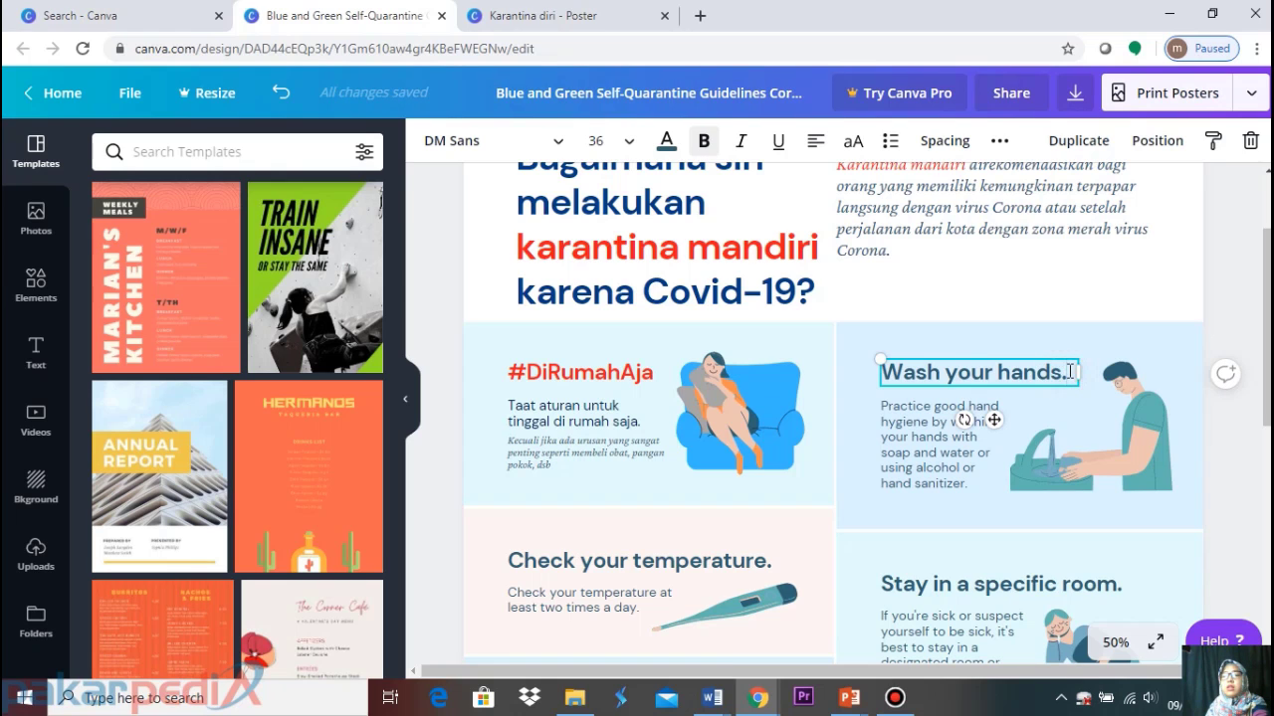
{"action": "left_click_drag", "start_coordinate": [1073, 372], "coordinate": [834, 351]}
{"action": "key", "text": "ctrl+z"}
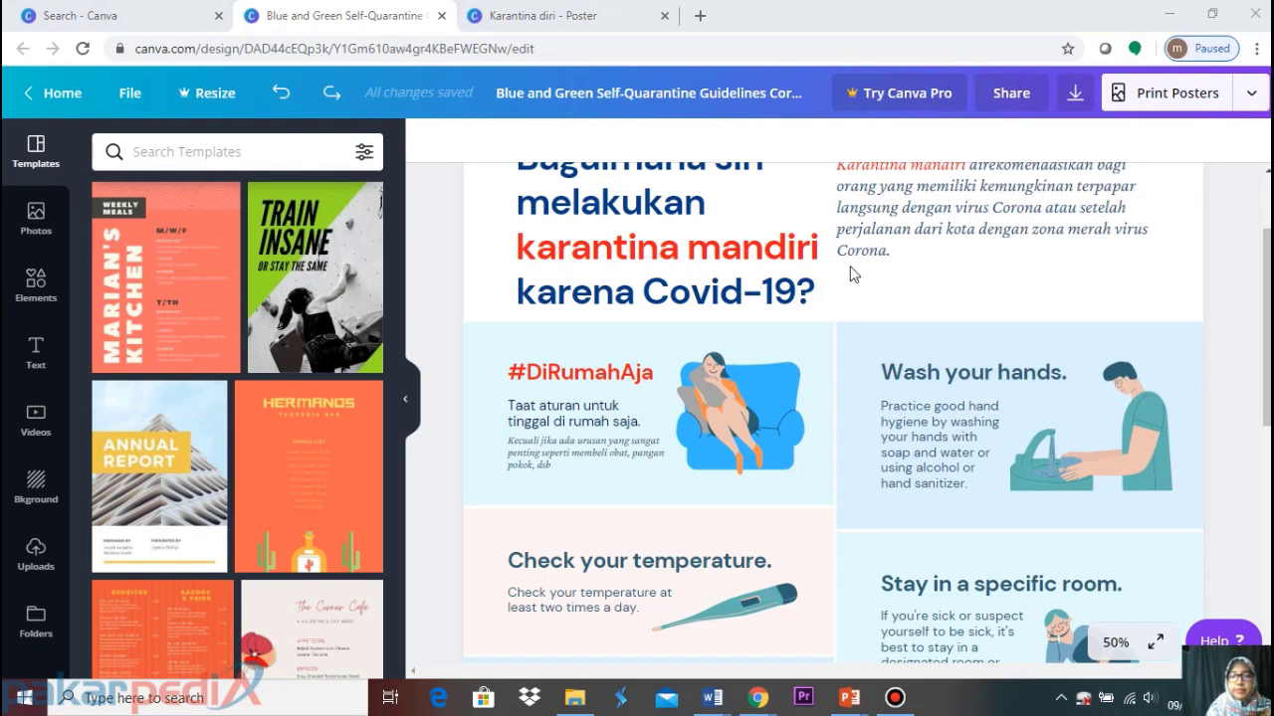
{"action": "left_click", "coordinate": [1007, 371]}
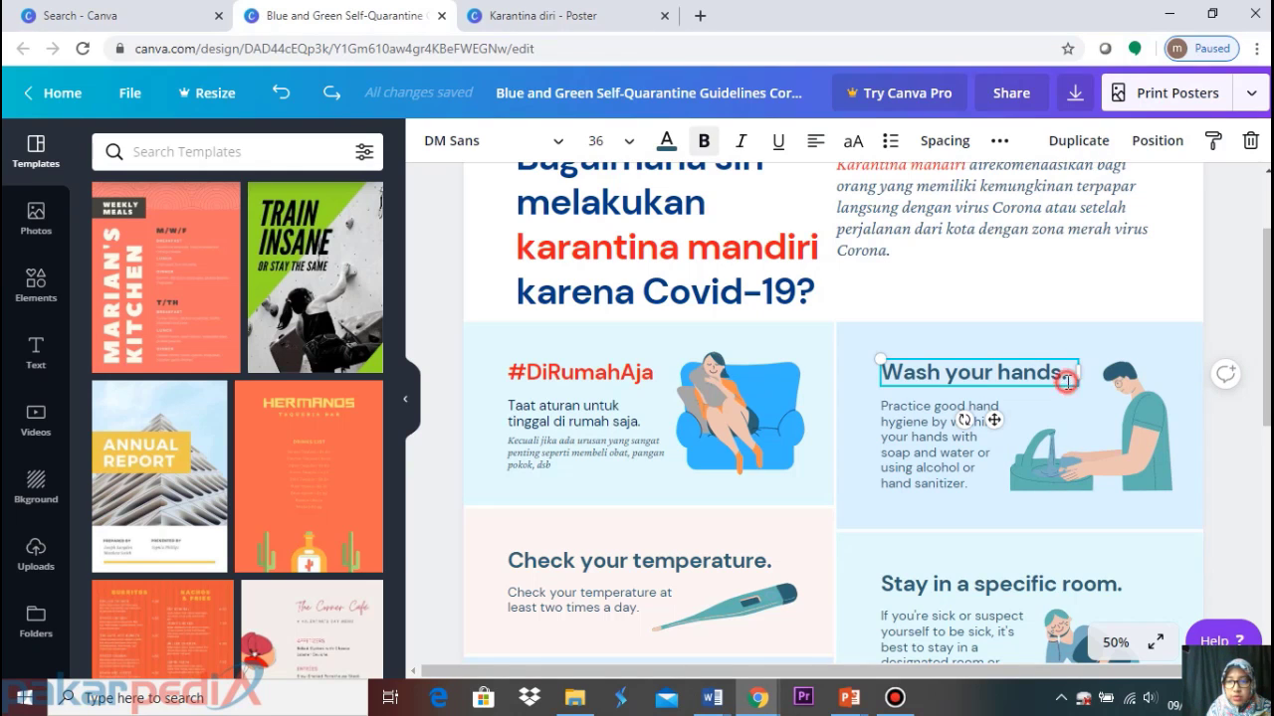
{"action": "left_click_drag", "start_coordinate": [1066, 381], "coordinate": [836, 374]}
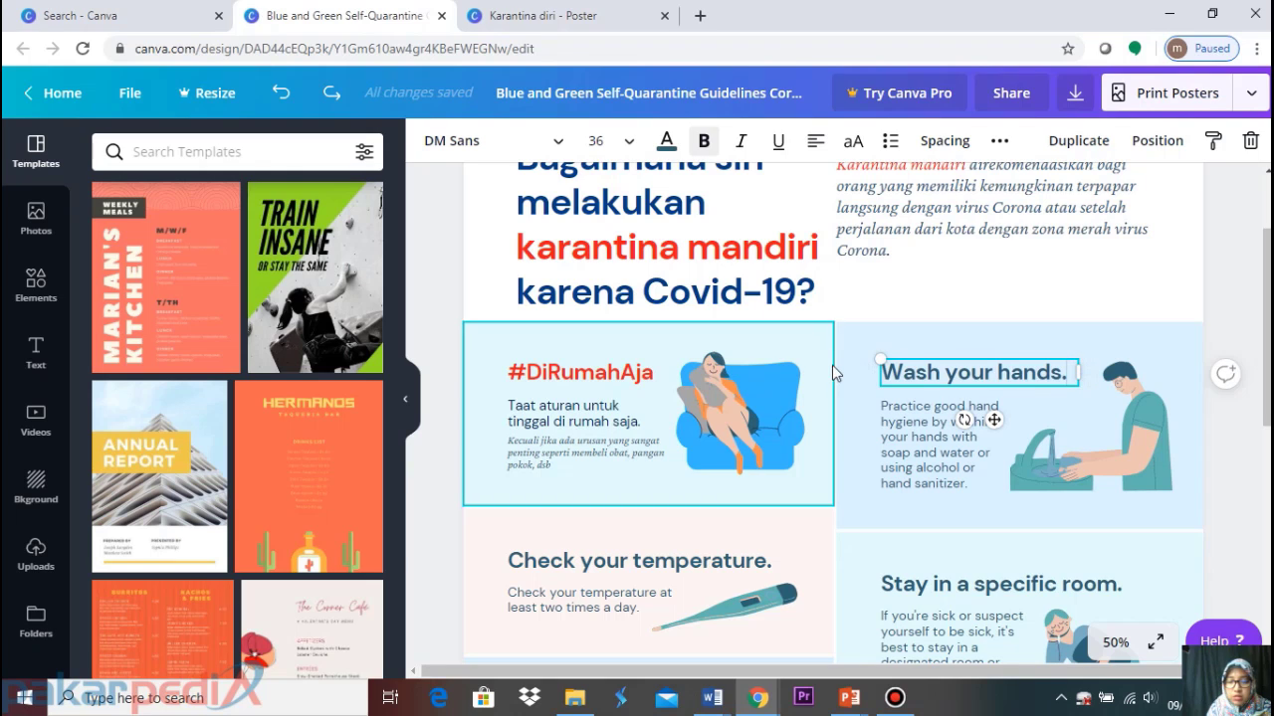
{"action": "left_click_drag", "start_coordinate": [1069, 373], "coordinate": [879, 362]}
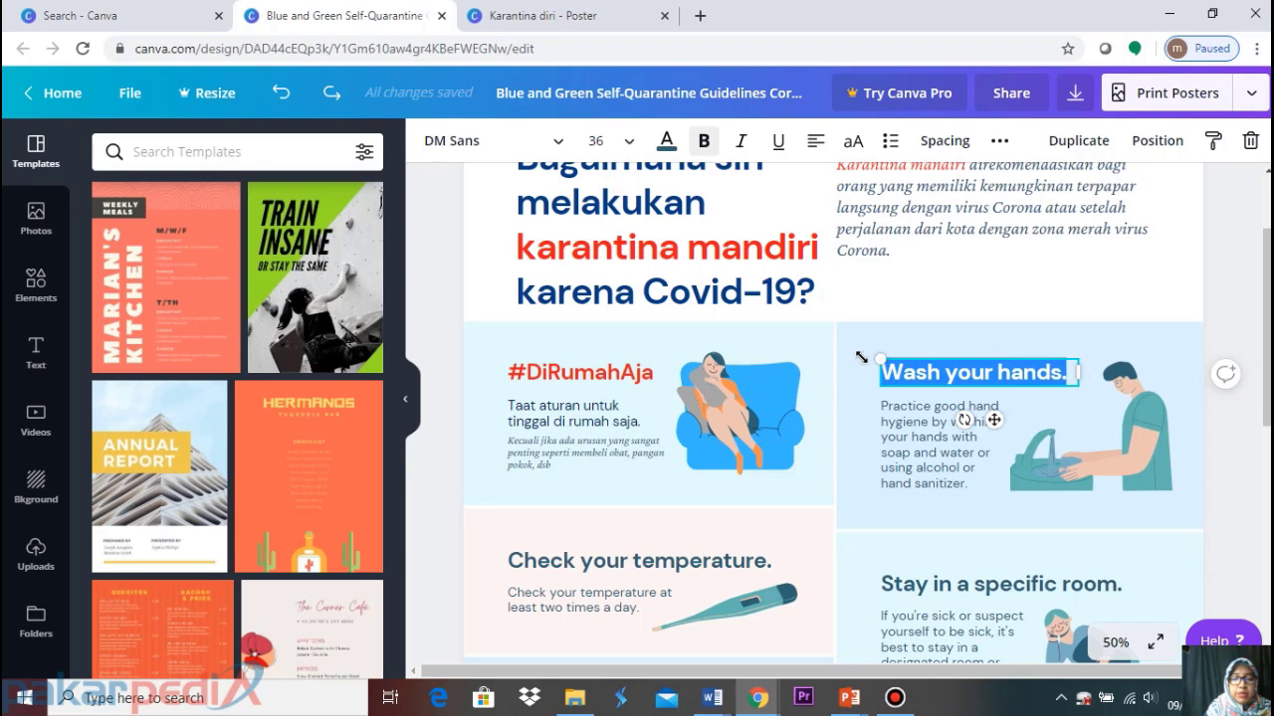
{"action": "type", "text": "Raj"}
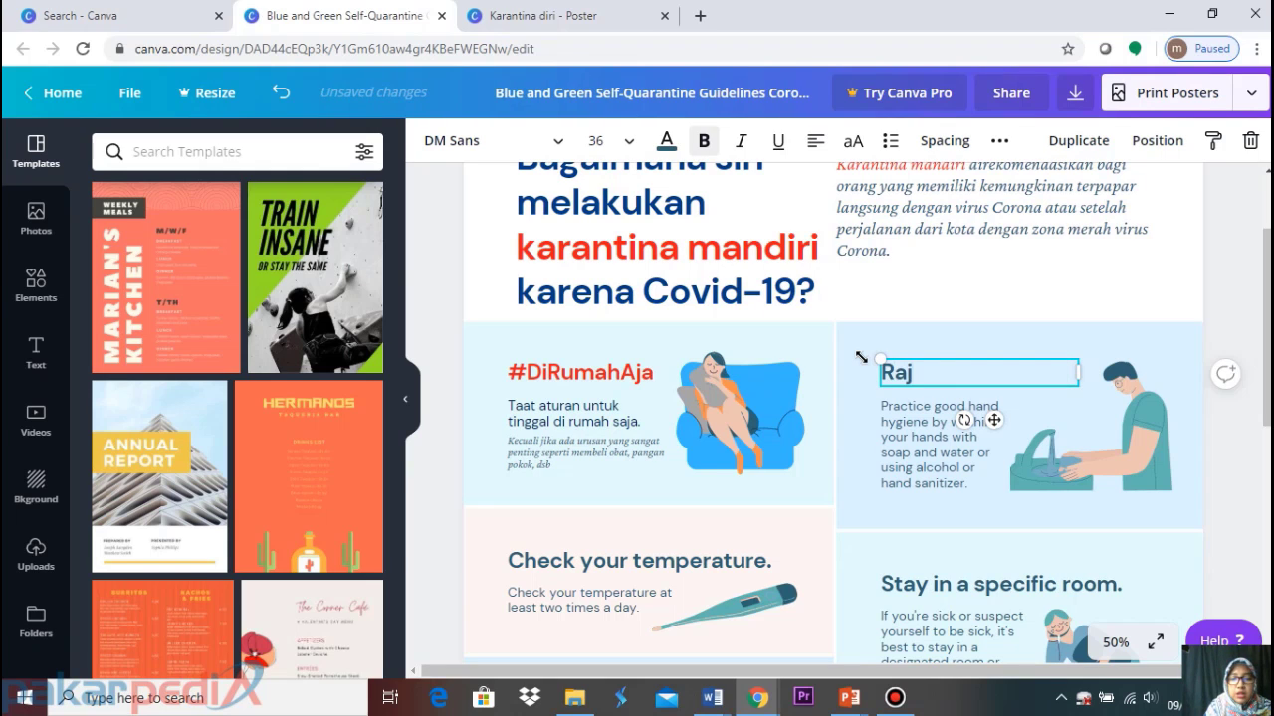
{"action": "type", "text": "in mencuci"}
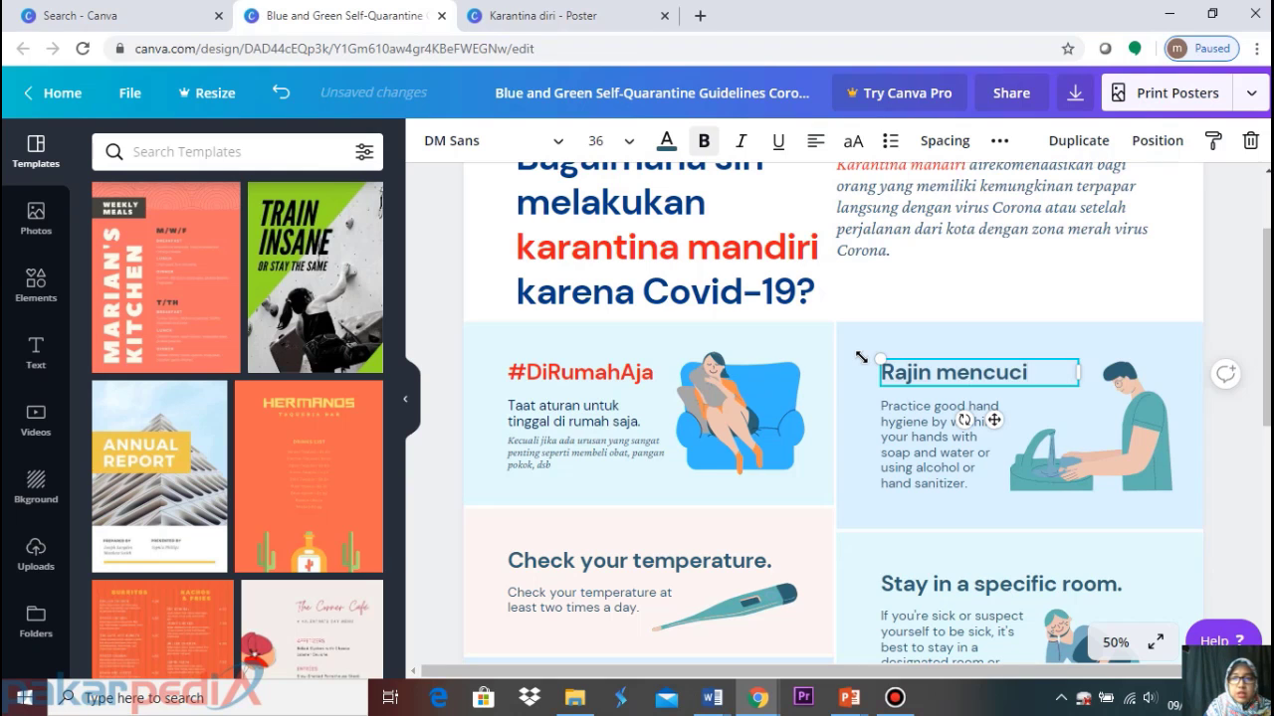
{"action": "type", "text": " tangan"}
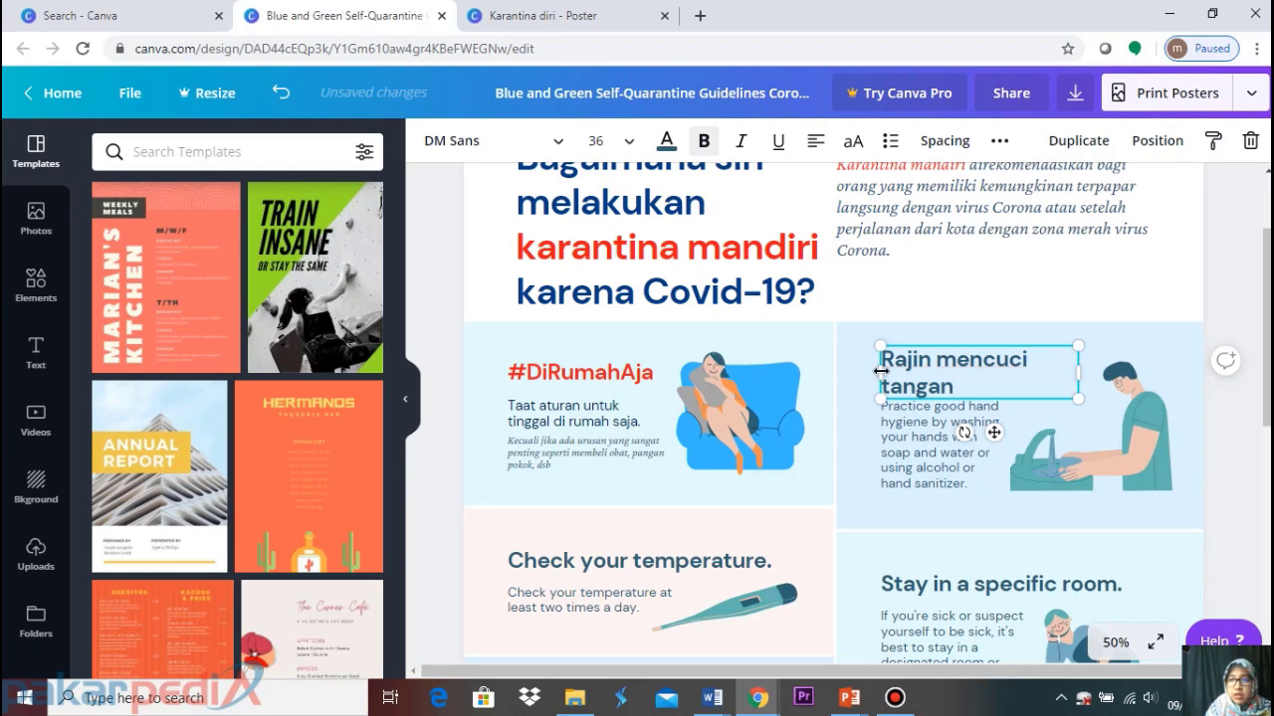
{"action": "left_click", "coordinate": [1234, 296]}
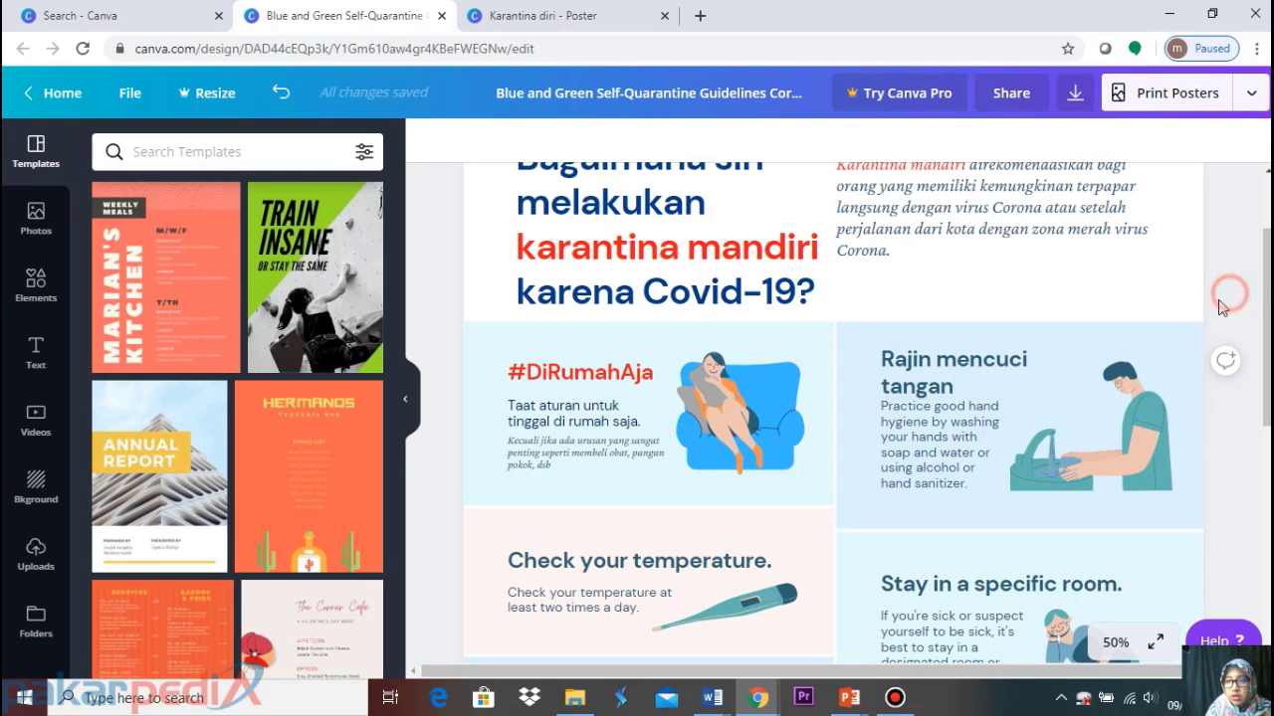
Widen the heading box so it fits on one line and set its font size to 34
{"action": "left_click", "coordinate": [949, 372]}
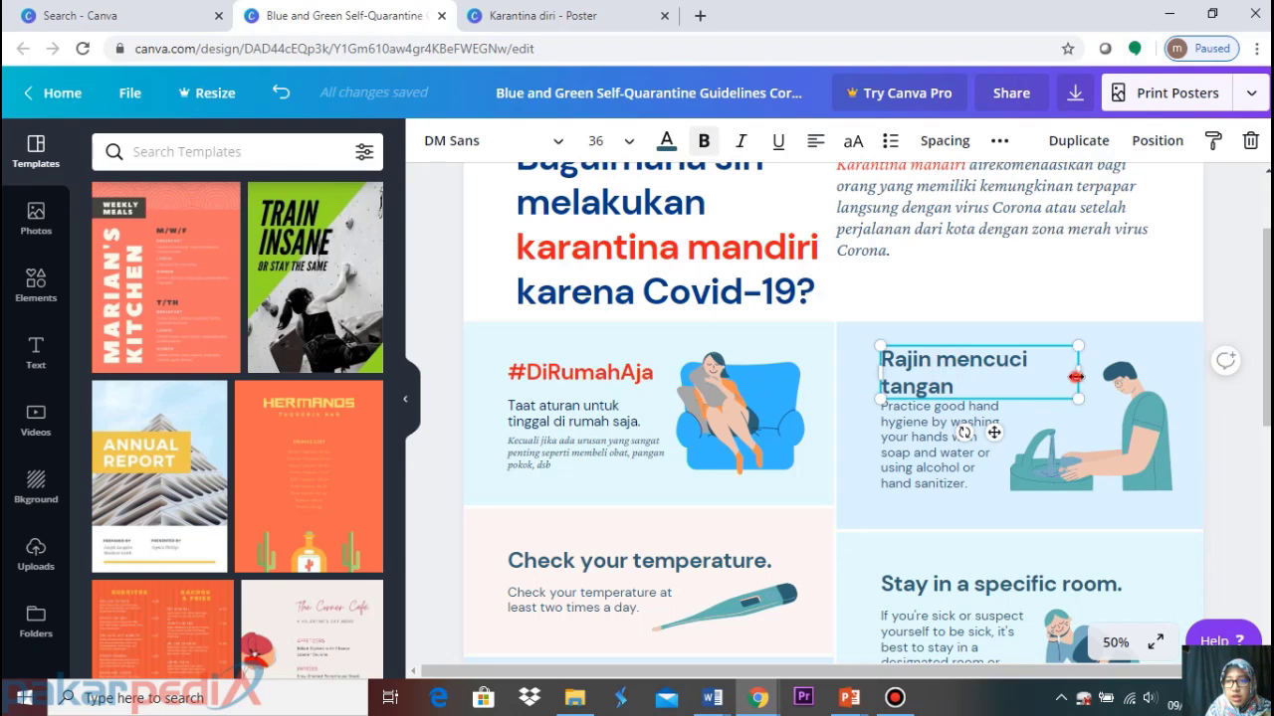
{"action": "left_click_drag", "start_coordinate": [1076, 376], "coordinate": [1109, 374]}
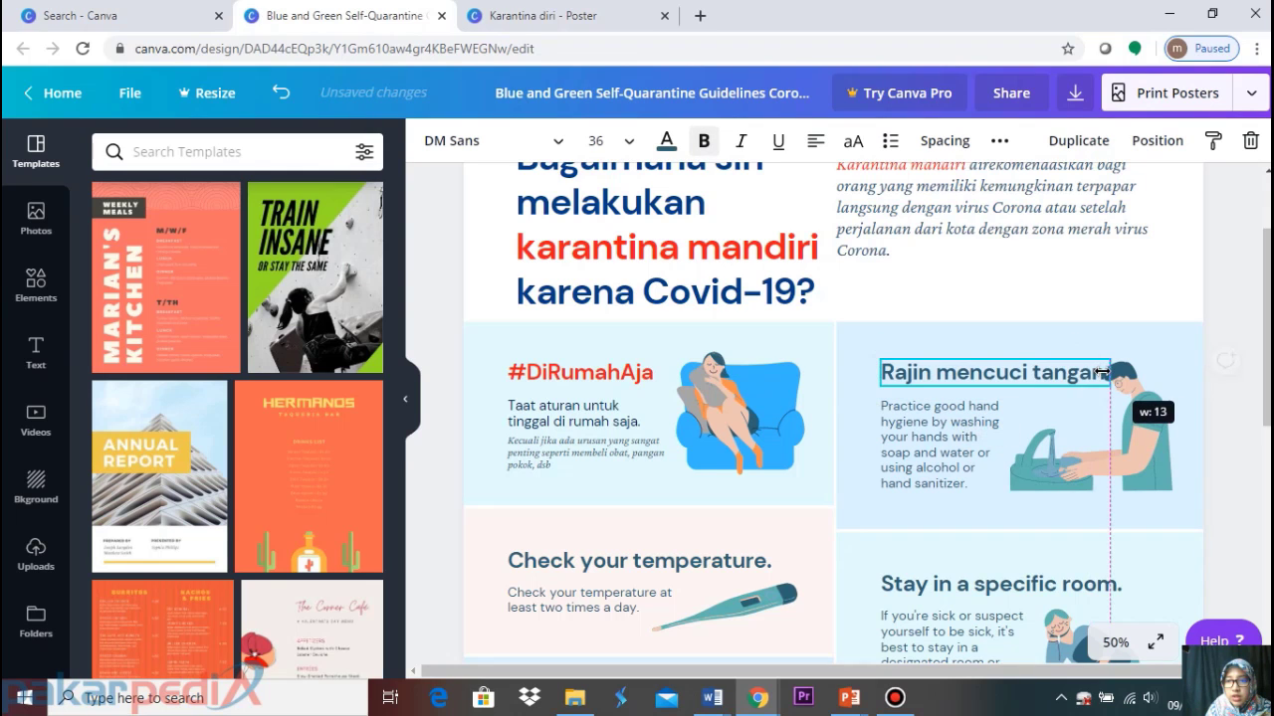
{"action": "left_click", "coordinate": [631, 145]}
{"action": "type", "text": "3"}
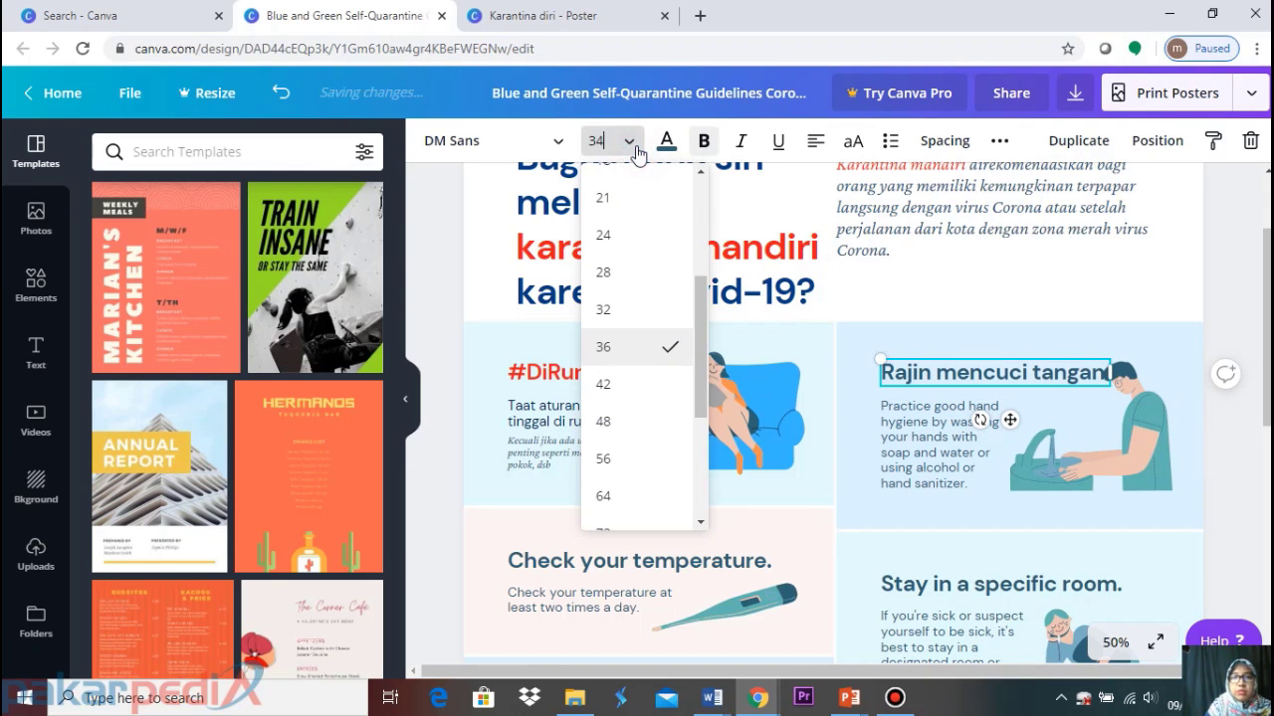
{"action": "type", "text": "4"}
{"action": "key", "text": "Return"}
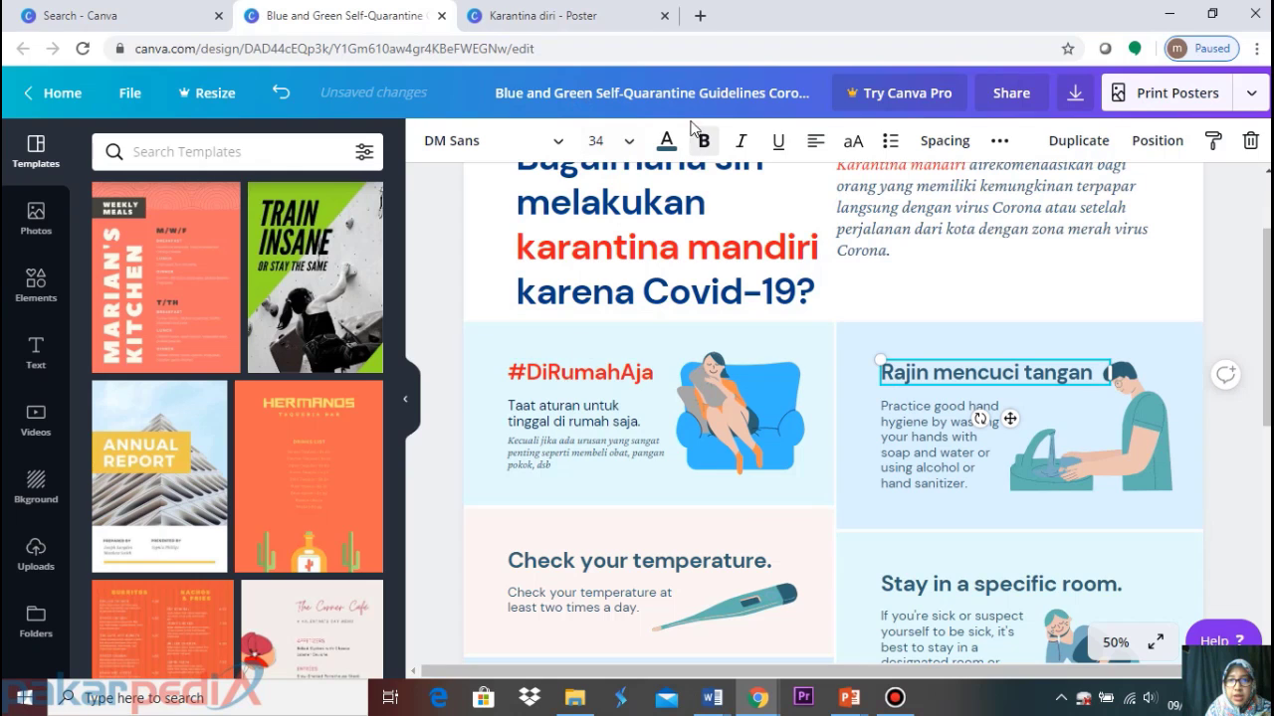
Colour the 'Rajin mencuci tangan' heading red
{"action": "left_click", "coordinate": [666, 140]}
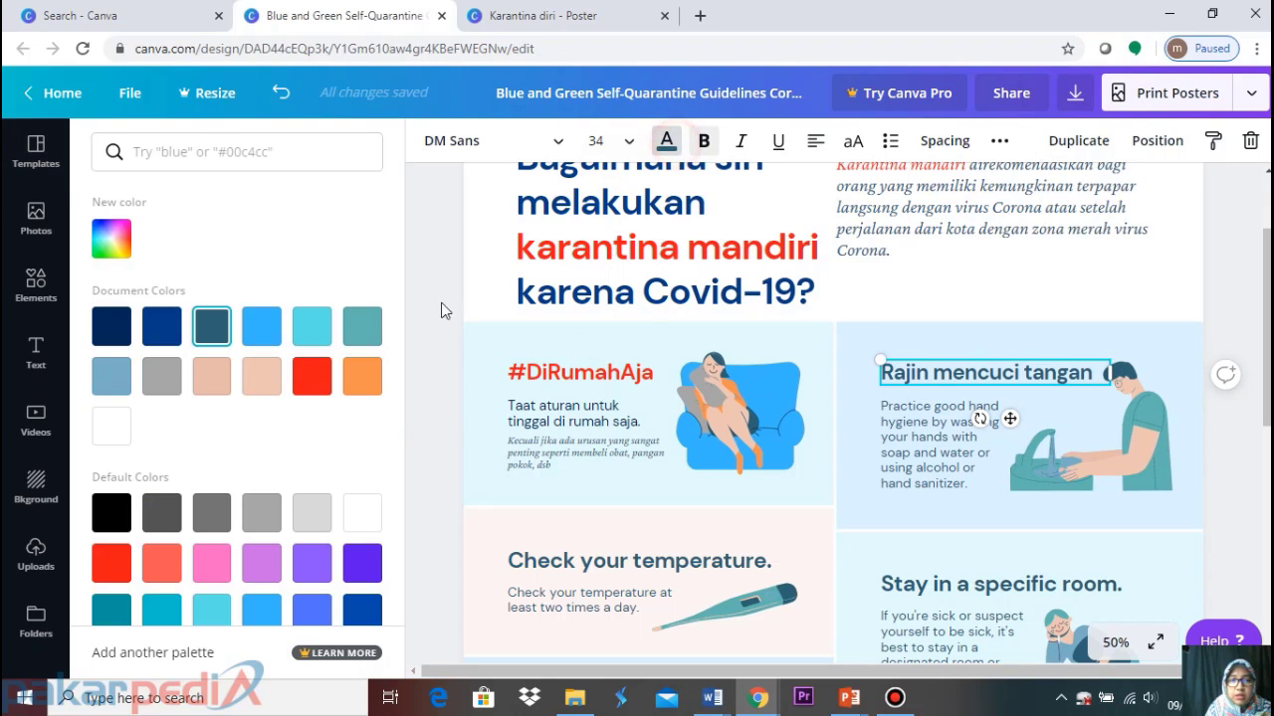
{"action": "left_click", "coordinate": [312, 375]}
{"action": "left_click", "coordinate": [958, 426]}
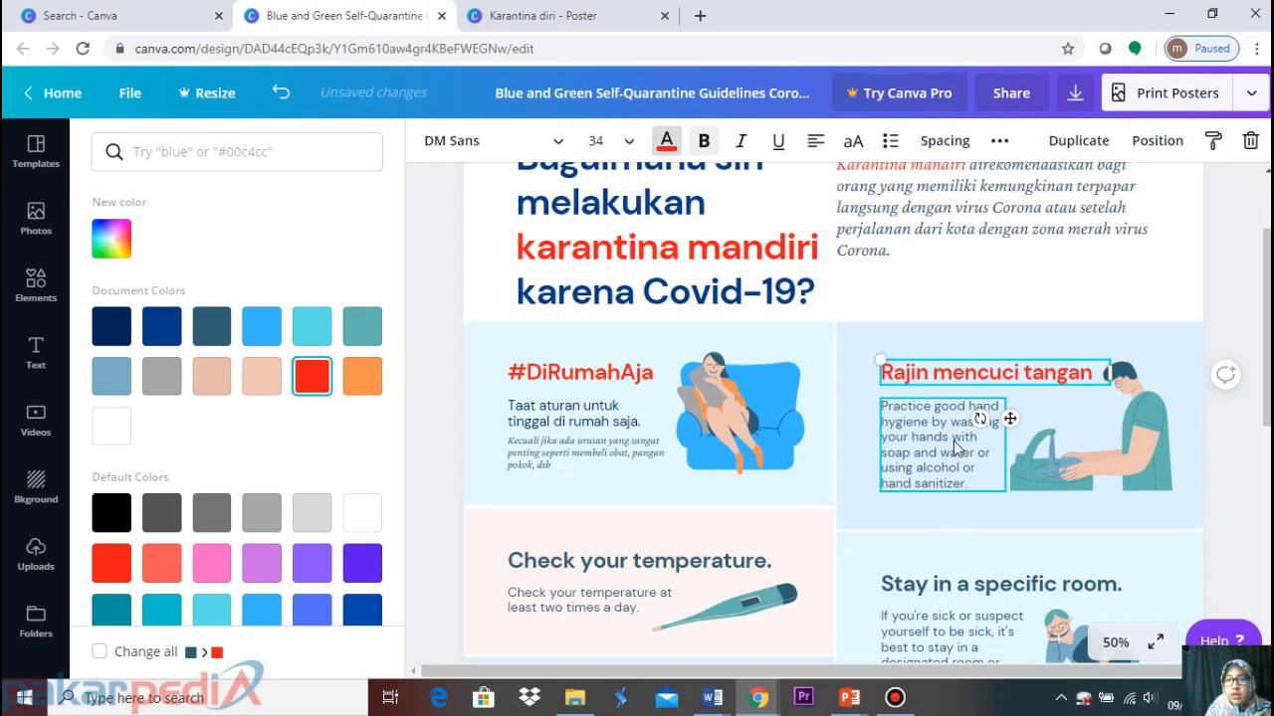
{"action": "left_click", "coordinate": [1057, 336]}
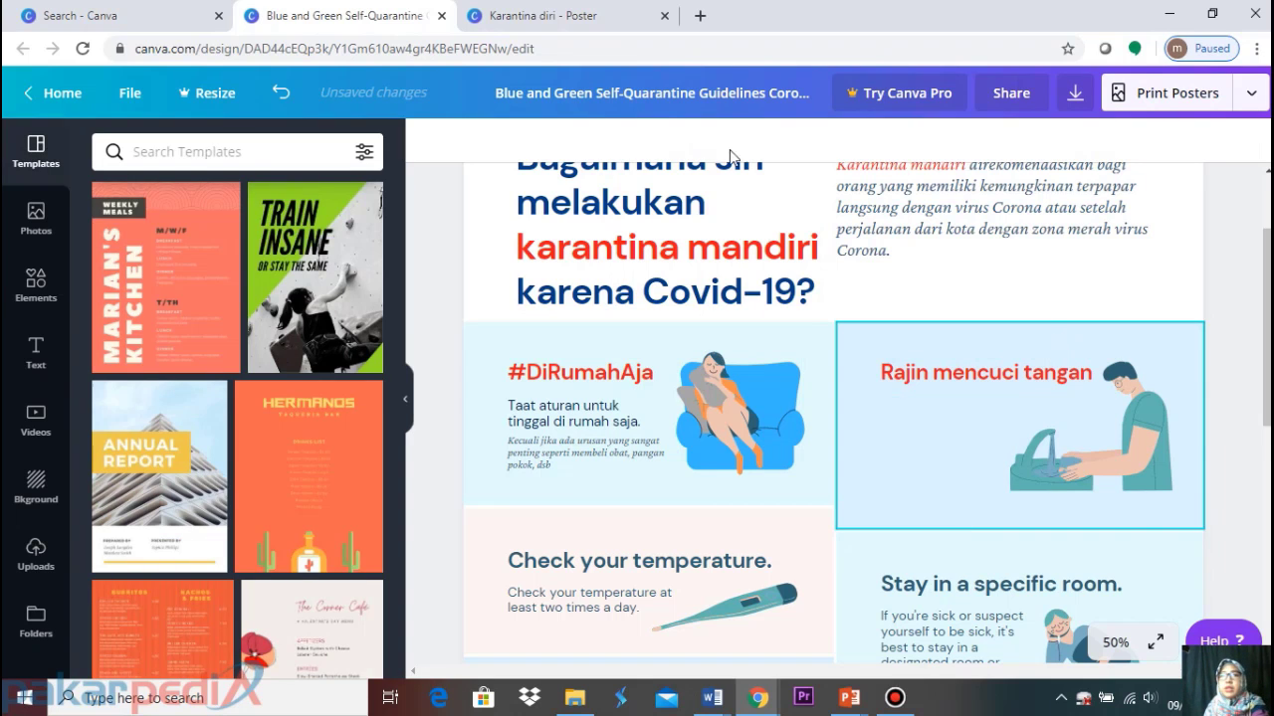
Paste the Indonesian hand-washing instructions from the Karantina diri poster into the card
{"action": "left_click", "coordinate": [597, 16]}
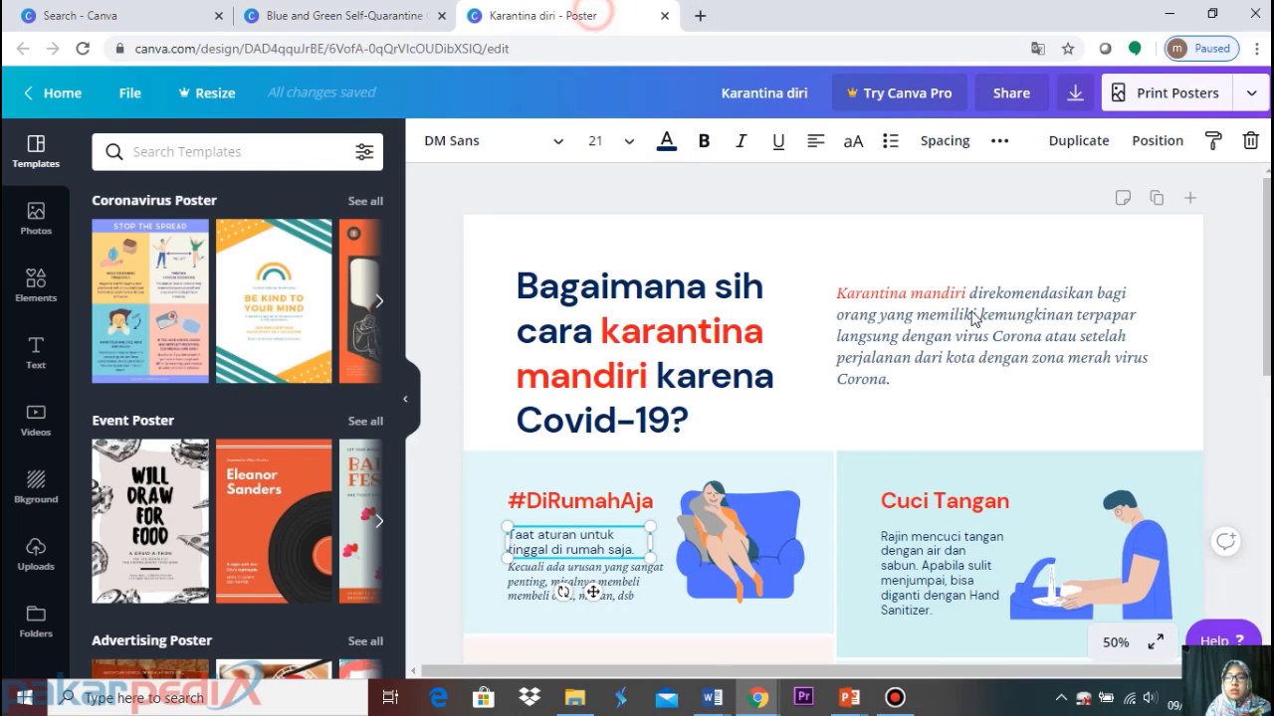
{"action": "left_click", "coordinate": [947, 545]}
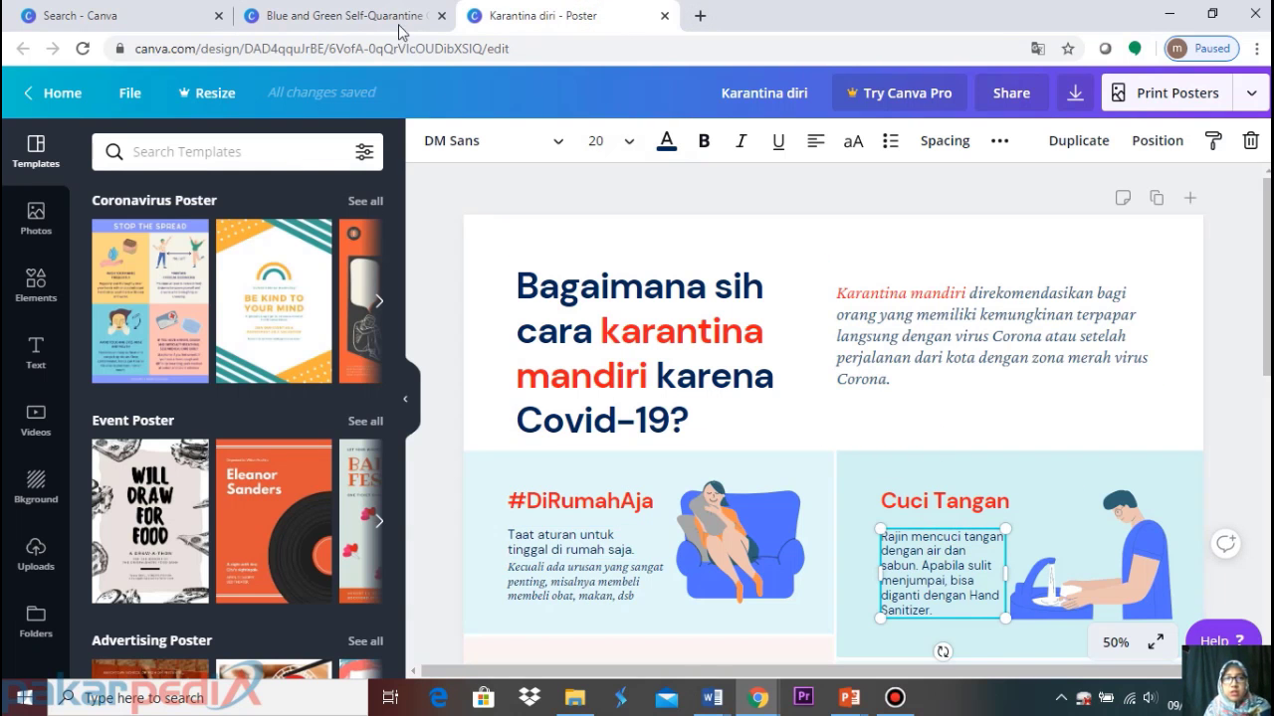
{"action": "key", "text": "ctrl+shift+Tab"}
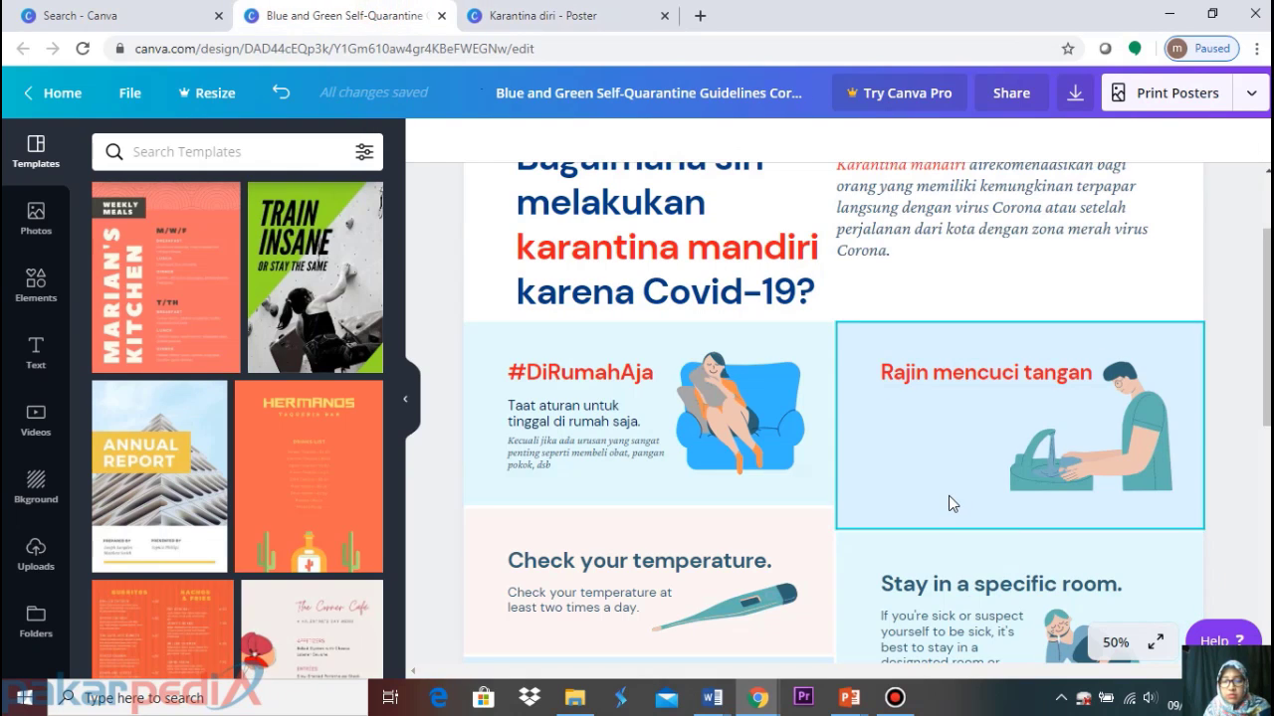
{"action": "type", "text": "Rajin mencuci tangan dengan air dan sabun. Apabila sulit menjumpai, bisa diganti dengan Hand Sanitizer."}
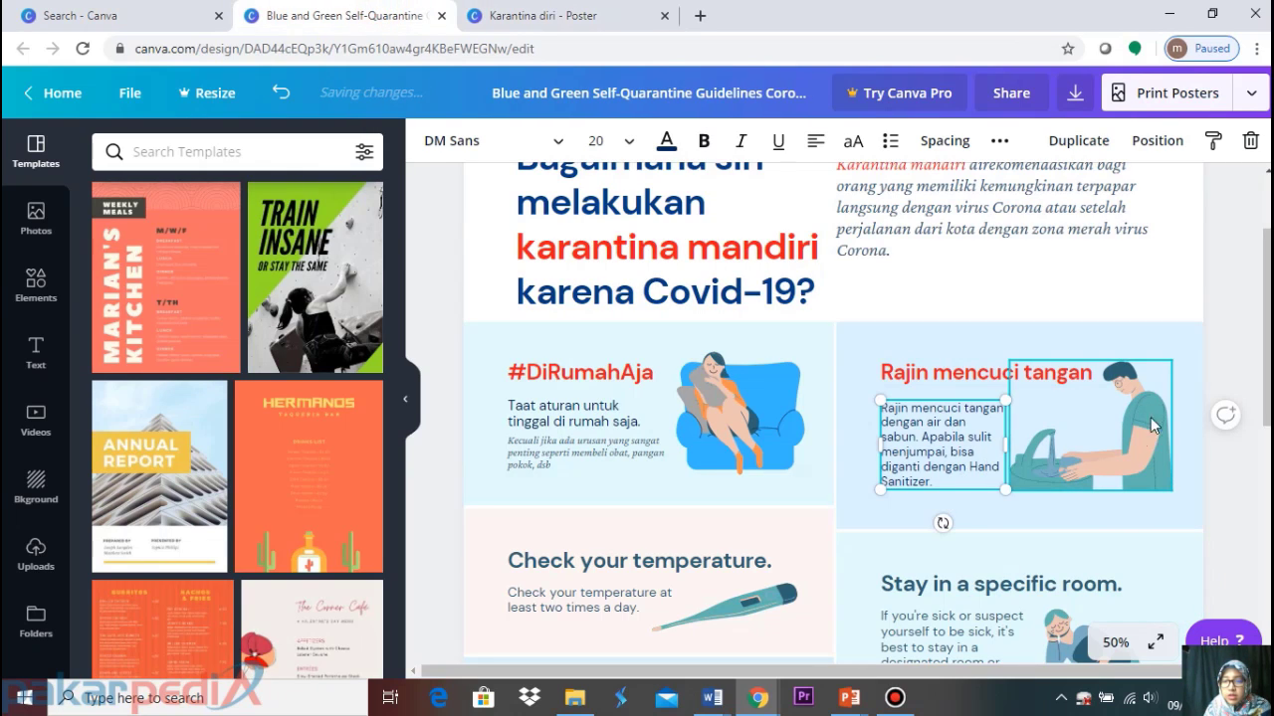
{"action": "left_click", "coordinate": [1135, 436]}
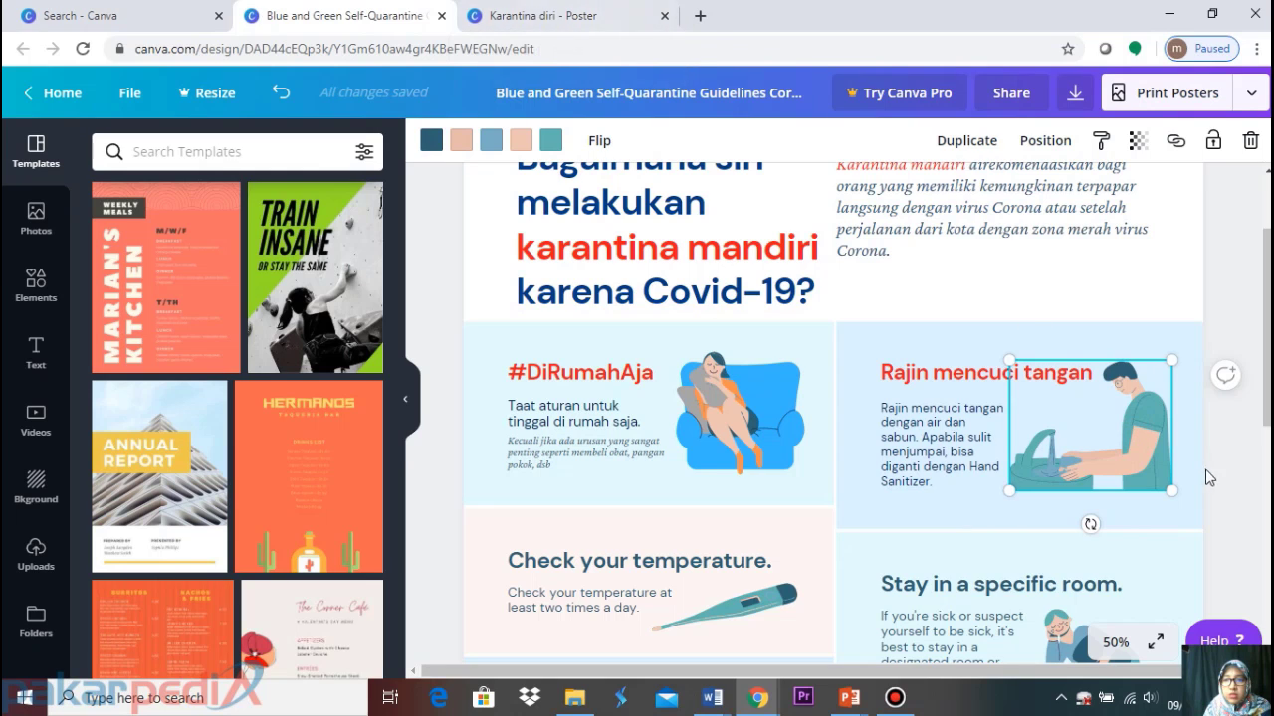
Recolour the illustration: dark teal to Dark Gray, peach to lighter peach, teal shirt and sink to dark blue
{"action": "left_click", "coordinate": [429, 142]}
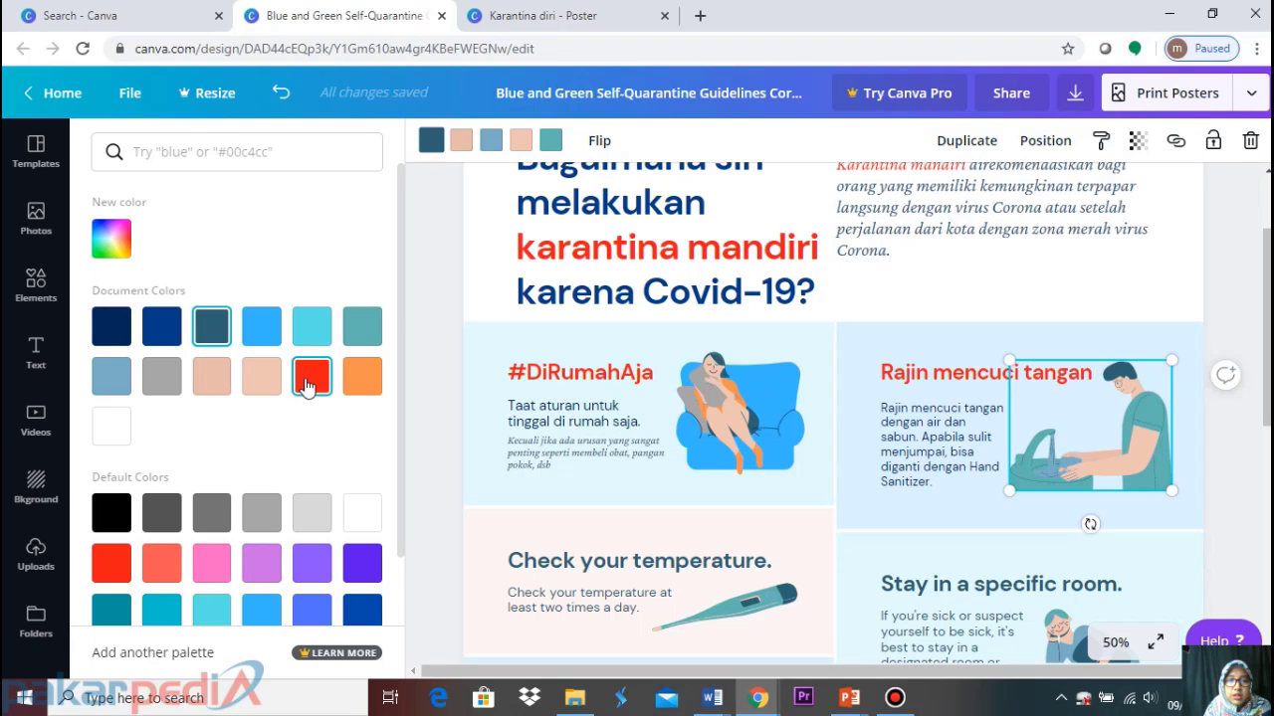
{"action": "left_click", "coordinate": [174, 517]}
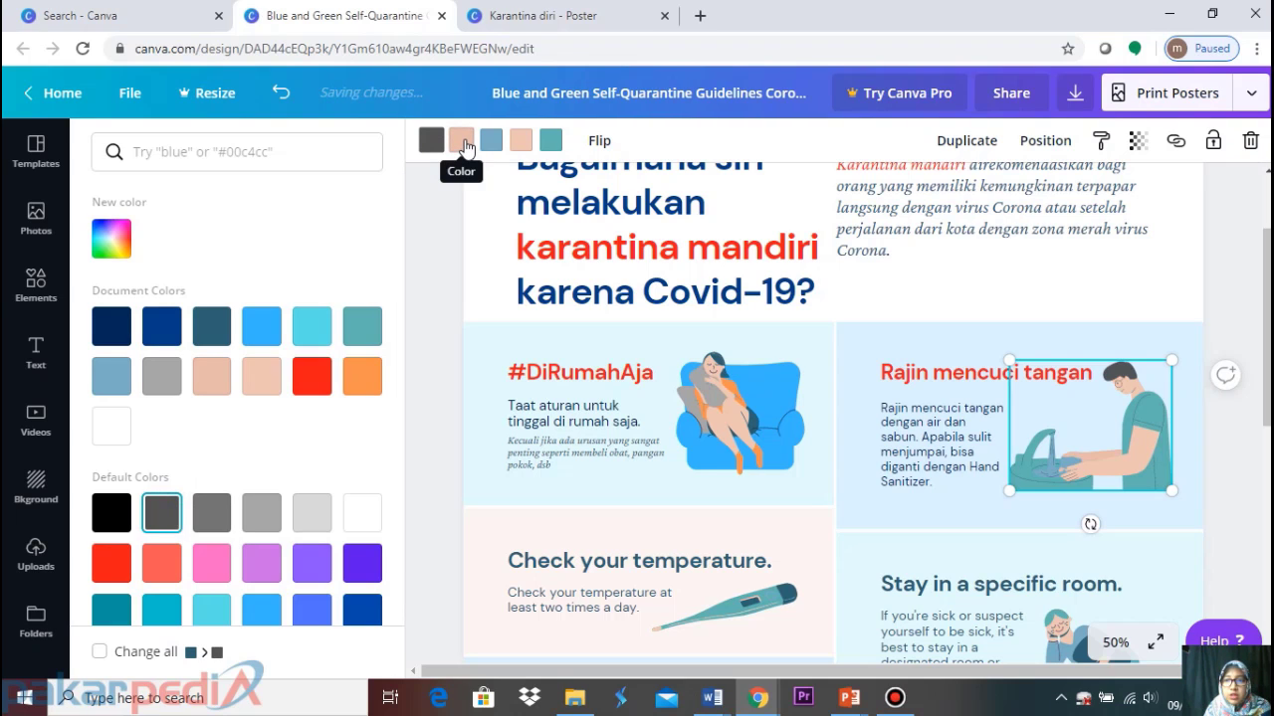
{"action": "left_click", "coordinate": [461, 144]}
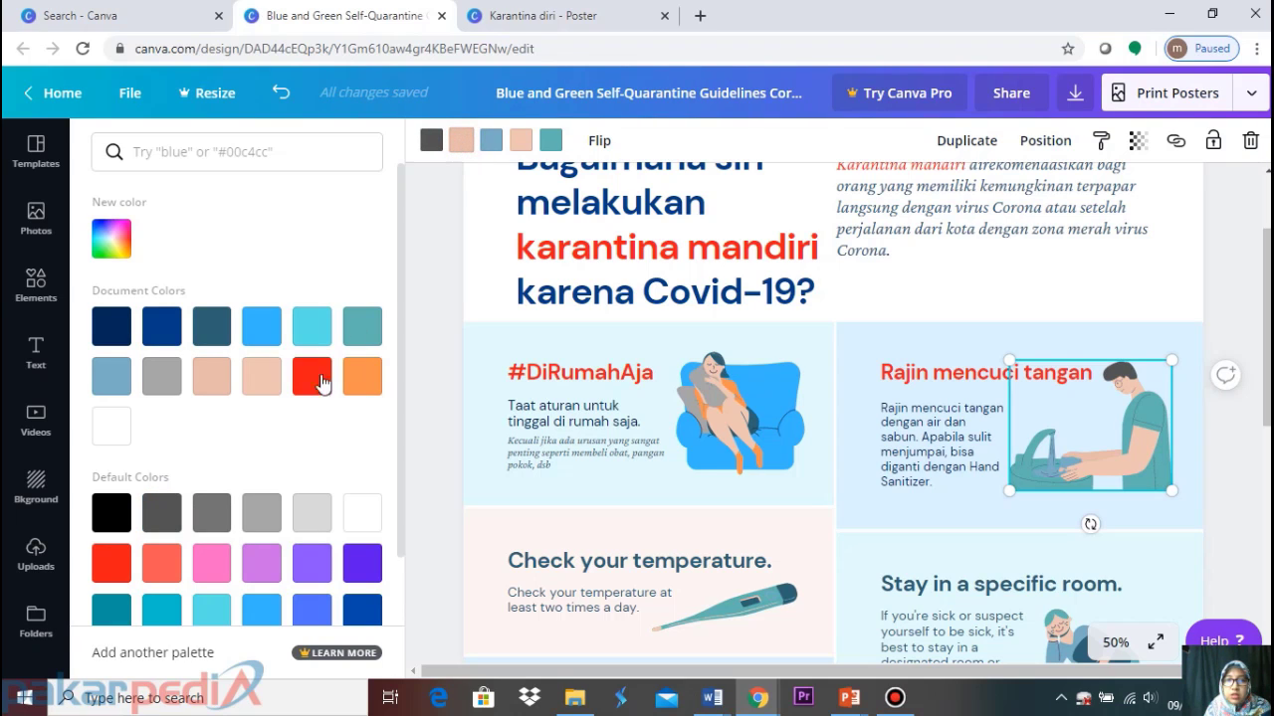
{"action": "left_click", "coordinate": [265, 383]}
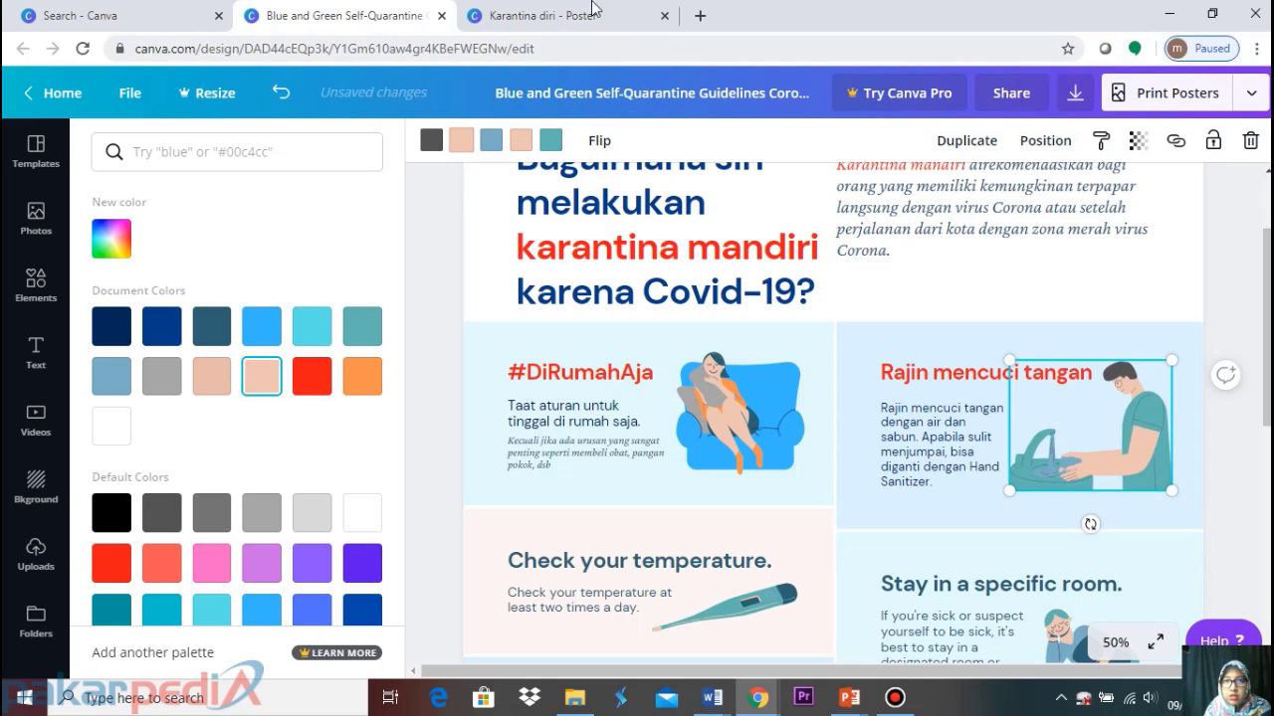
{"action": "left_click", "coordinate": [560, 11]}
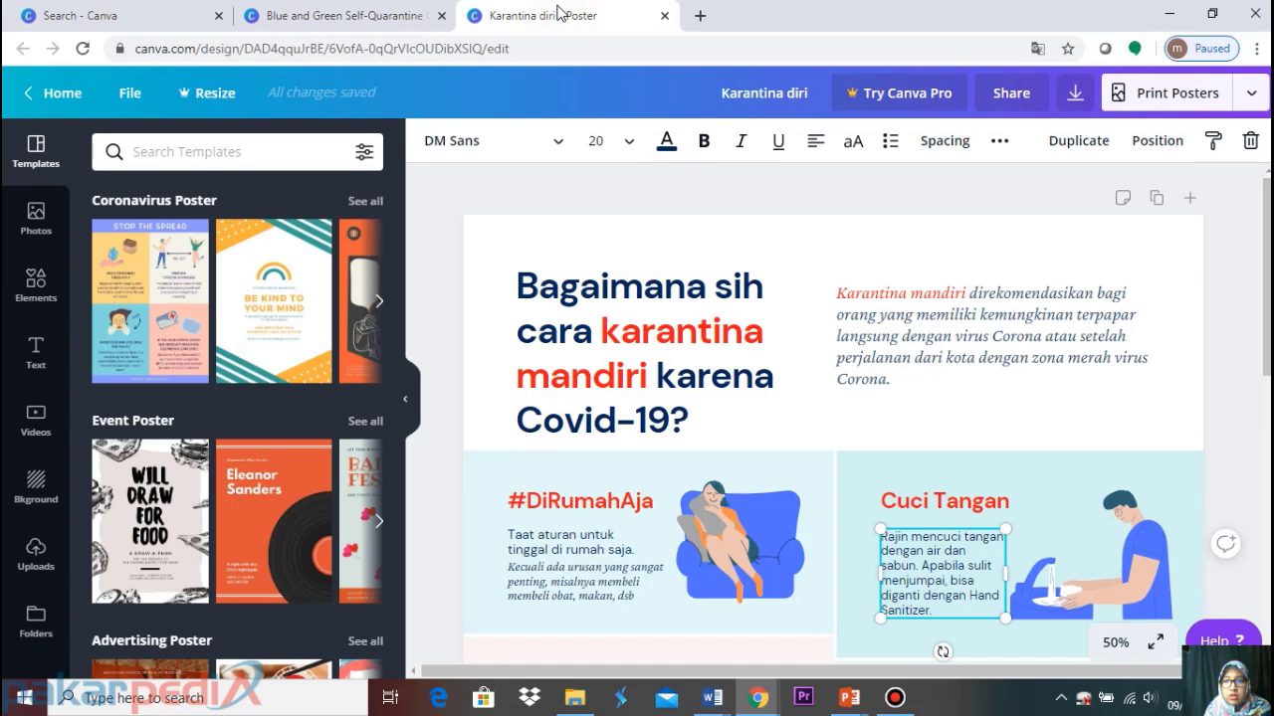
{"action": "left_click", "coordinate": [403, 18]}
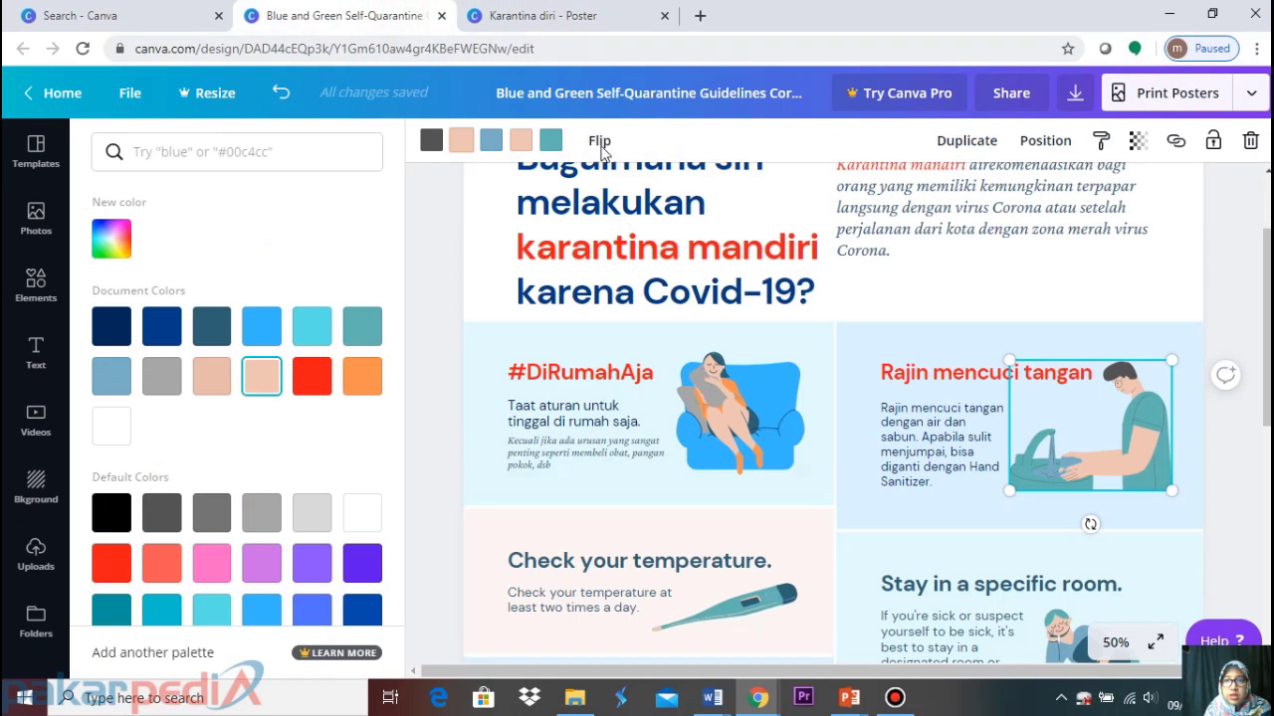
{"action": "left_click", "coordinate": [490, 139]}
{"action": "left_click", "coordinate": [549, 140]}
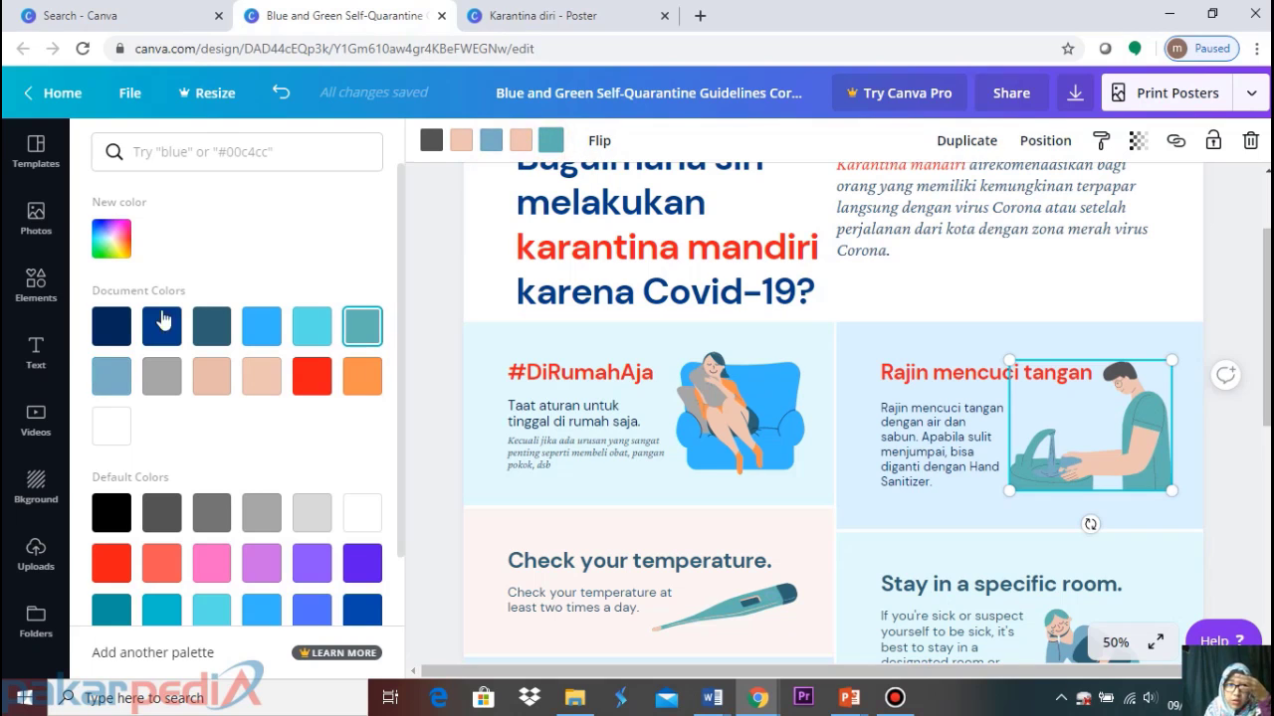
{"action": "left_click", "coordinate": [359, 616]}
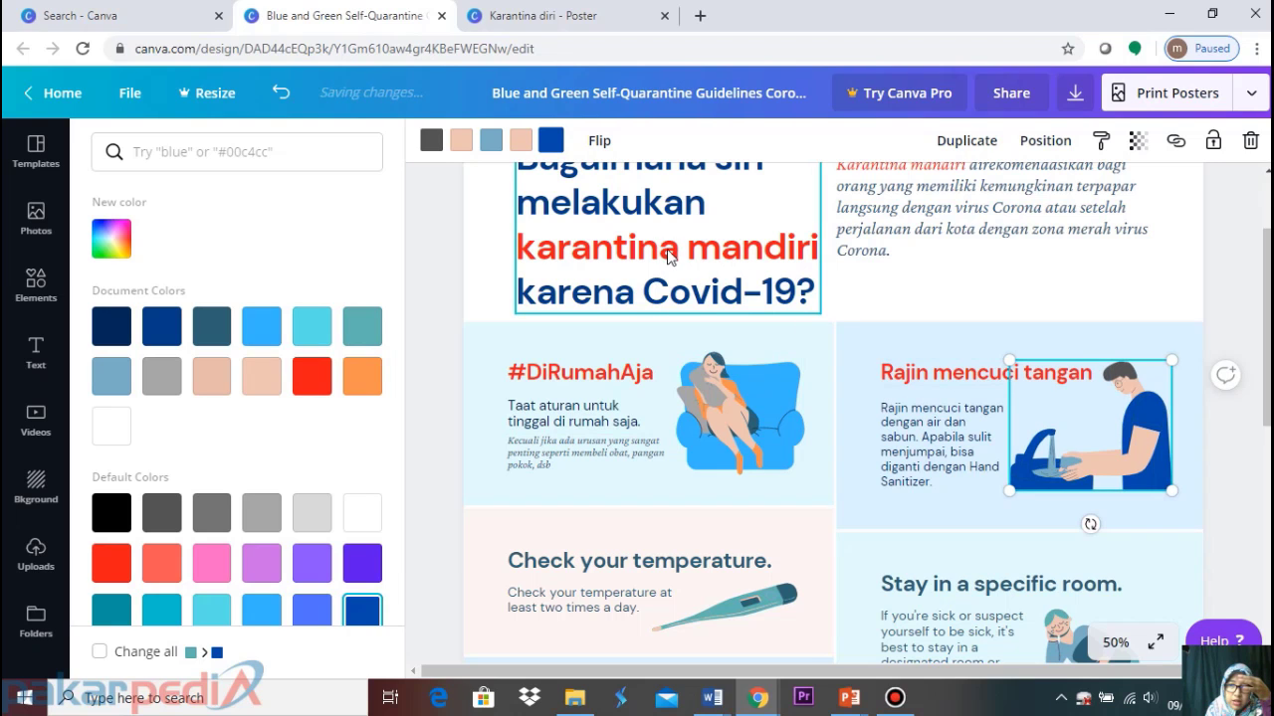
Scroll to the 'Check your temperature' card and ungroup it into separate elements
{"action": "left_click", "coordinate": [1226, 311]}
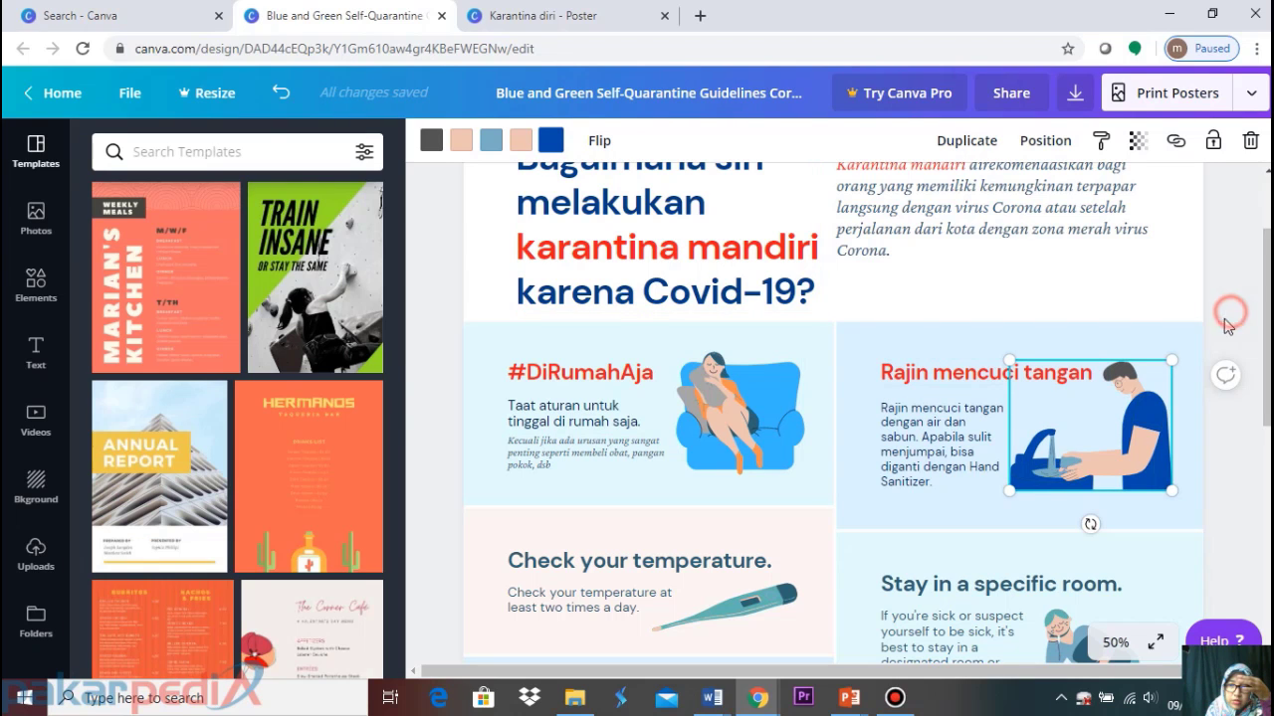
{"action": "scroll", "coordinate": [799, 448], "scroll_direction": "down", "scroll_amount": 1}
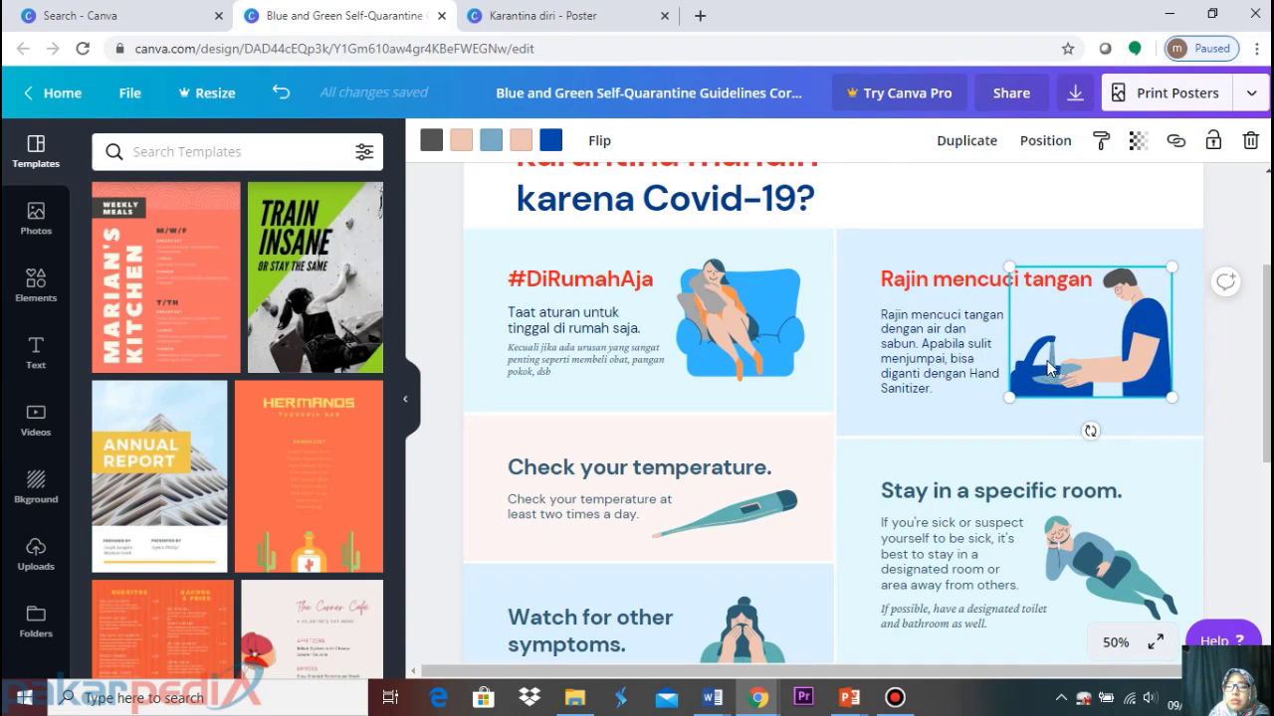
{"action": "scroll", "coordinate": [783, 443], "scroll_direction": "down", "scroll_amount": 2}
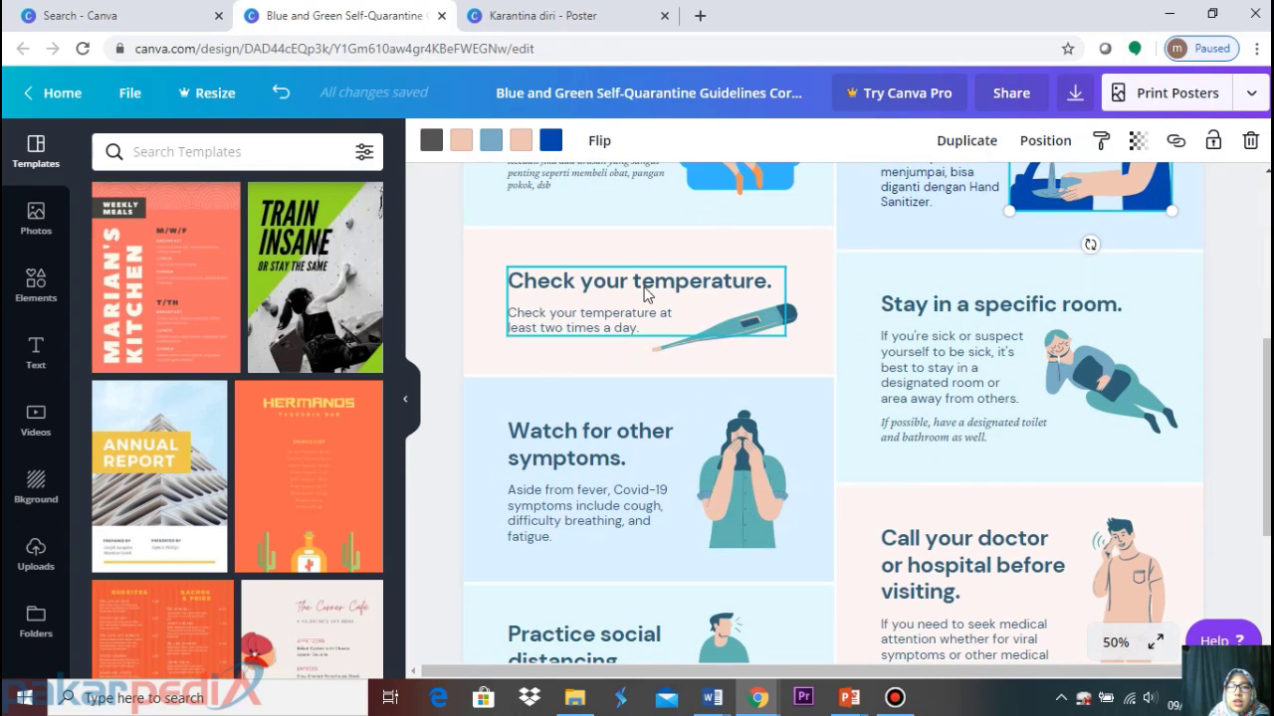
{"action": "left_click", "coordinate": [644, 294]}
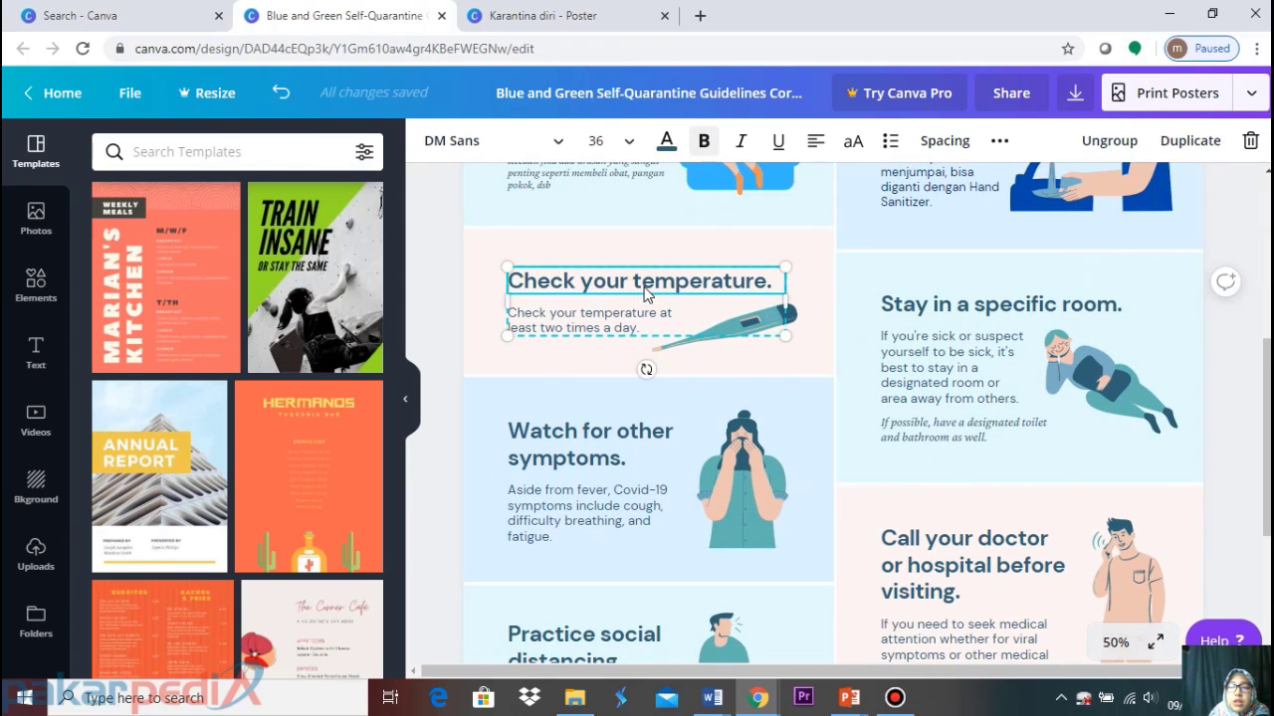
{"action": "left_click", "coordinate": [1104, 141]}
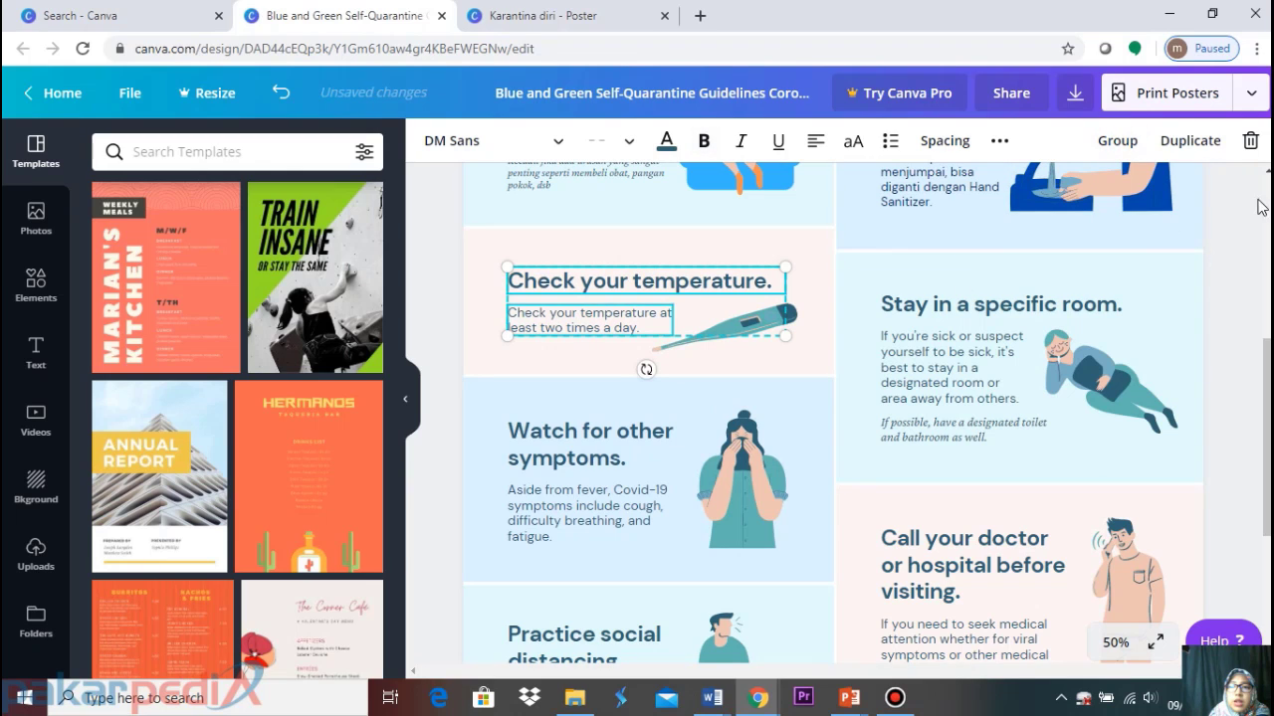
{"action": "left_click", "coordinate": [1252, 229]}
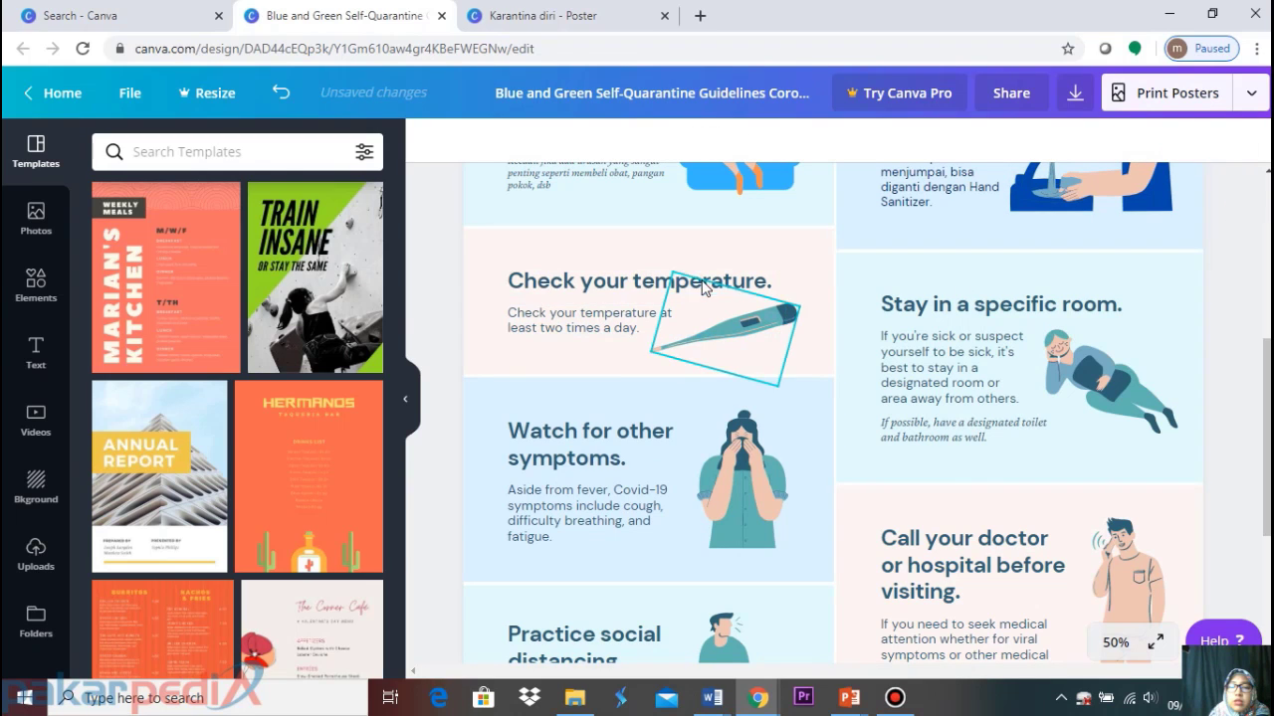
{"action": "left_click", "coordinate": [700, 288]}
{"action": "left_click", "coordinate": [569, 285]}
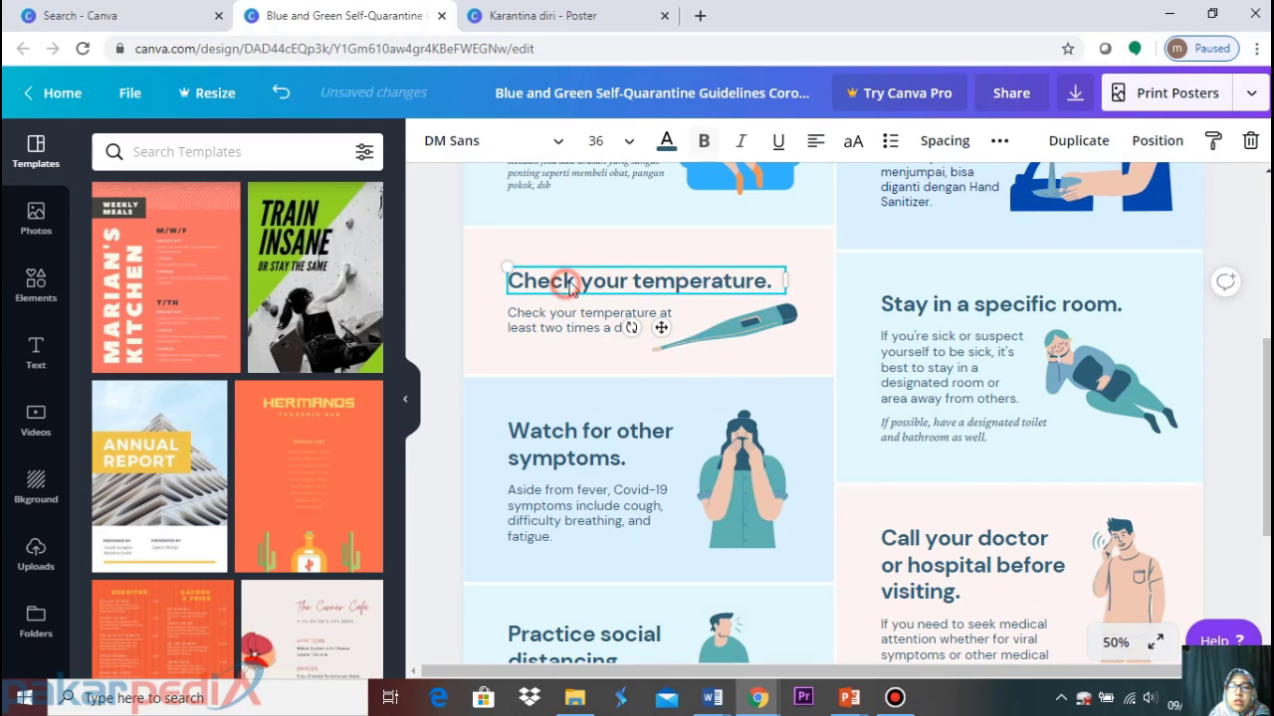
Retype the heading as 'Cek suhu tubuh' in lowercase after the first word
{"action": "double_click", "coordinate": [759, 278]}
{"action": "left_click", "coordinate": [772, 277]}
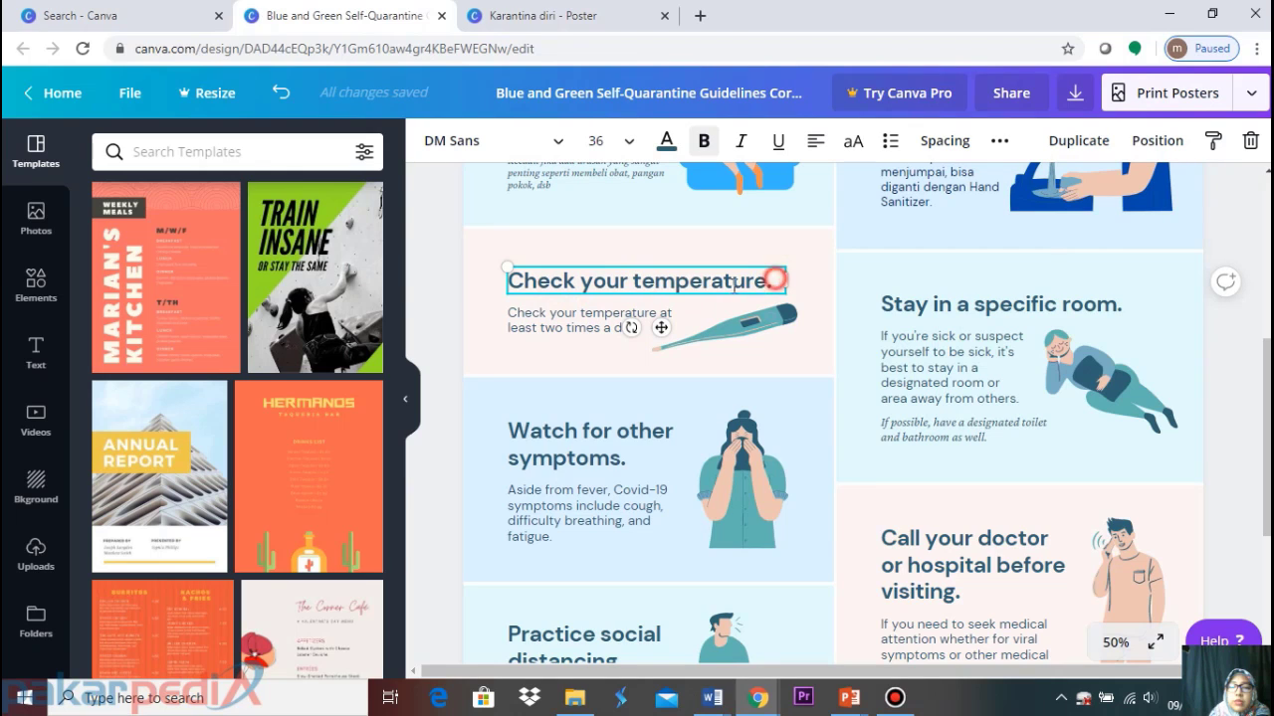
{"action": "key", "text": "ctrl+a"}
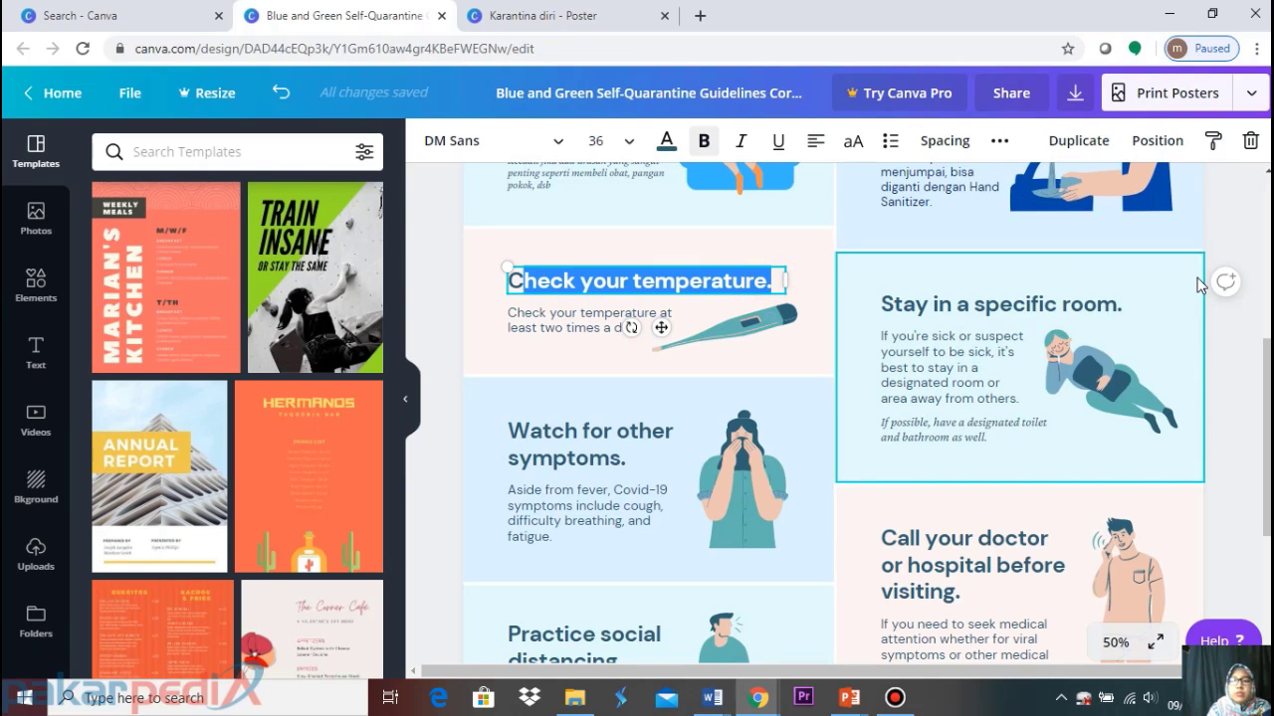
{"action": "key", "text": "BackSpace"}
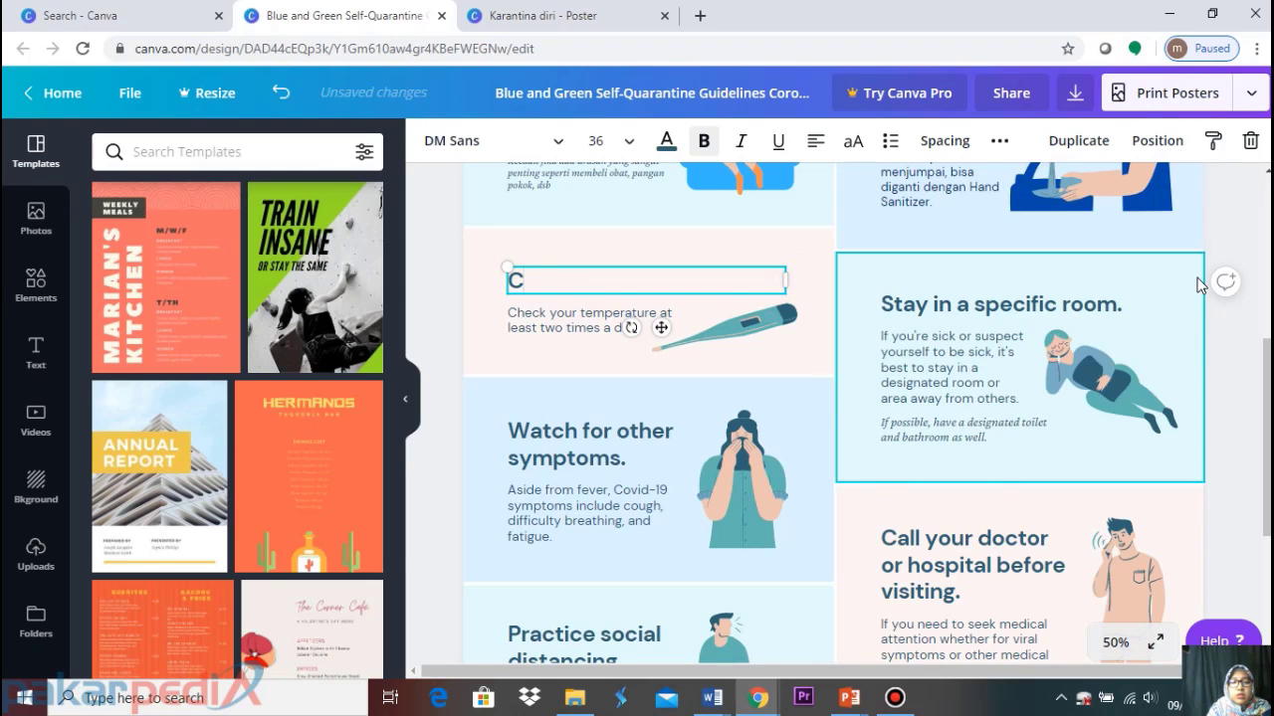
{"action": "type", "text": "ek Suhu"}
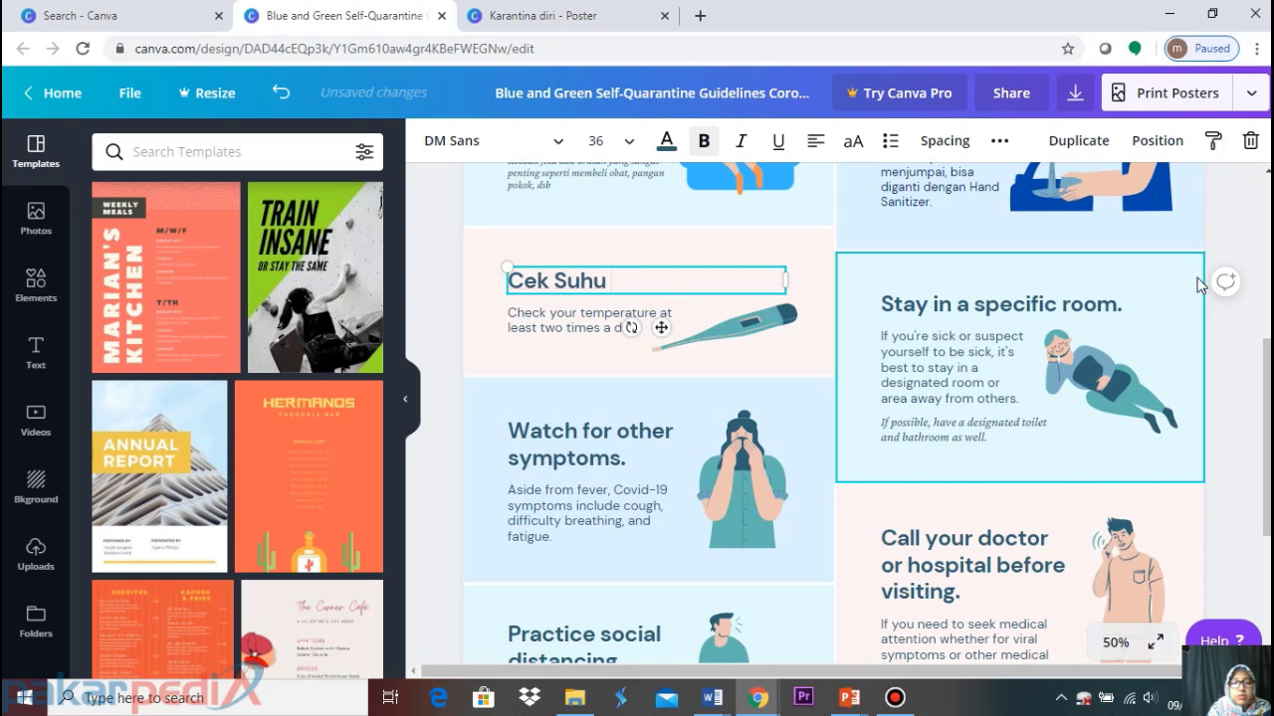
{"action": "type", "text": "Tubu"}
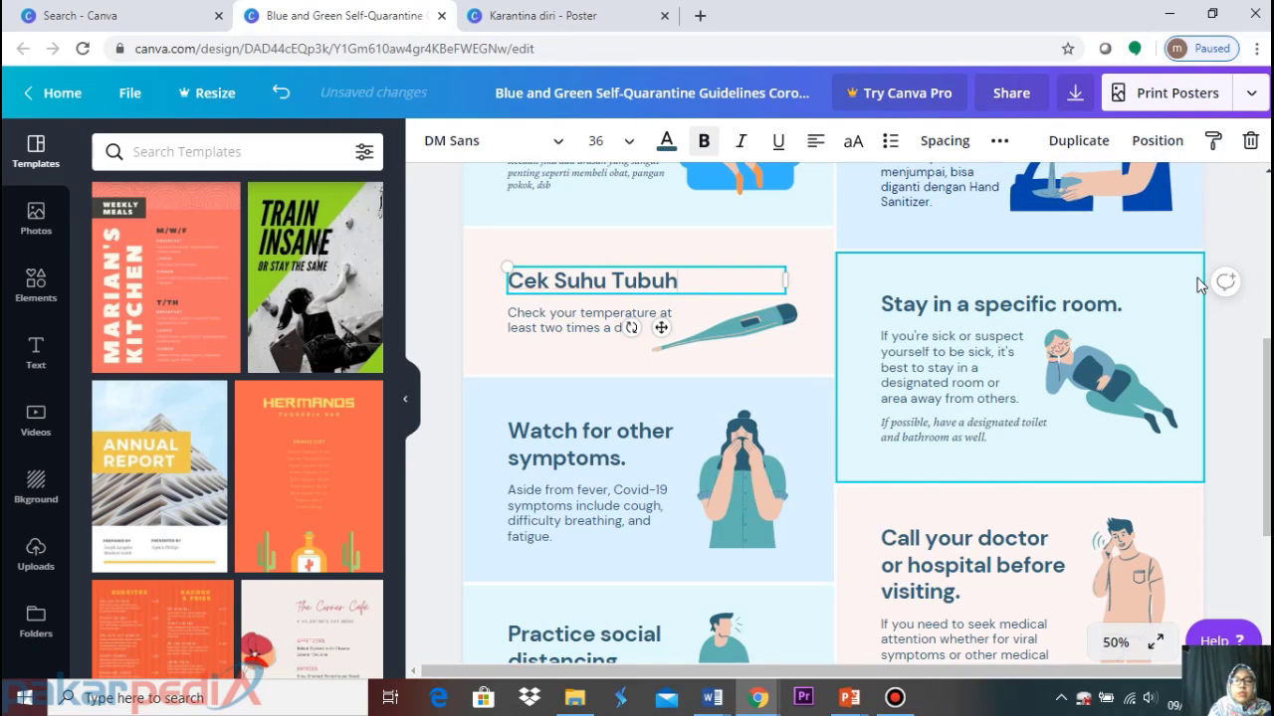
{"action": "type", "text": "h"}
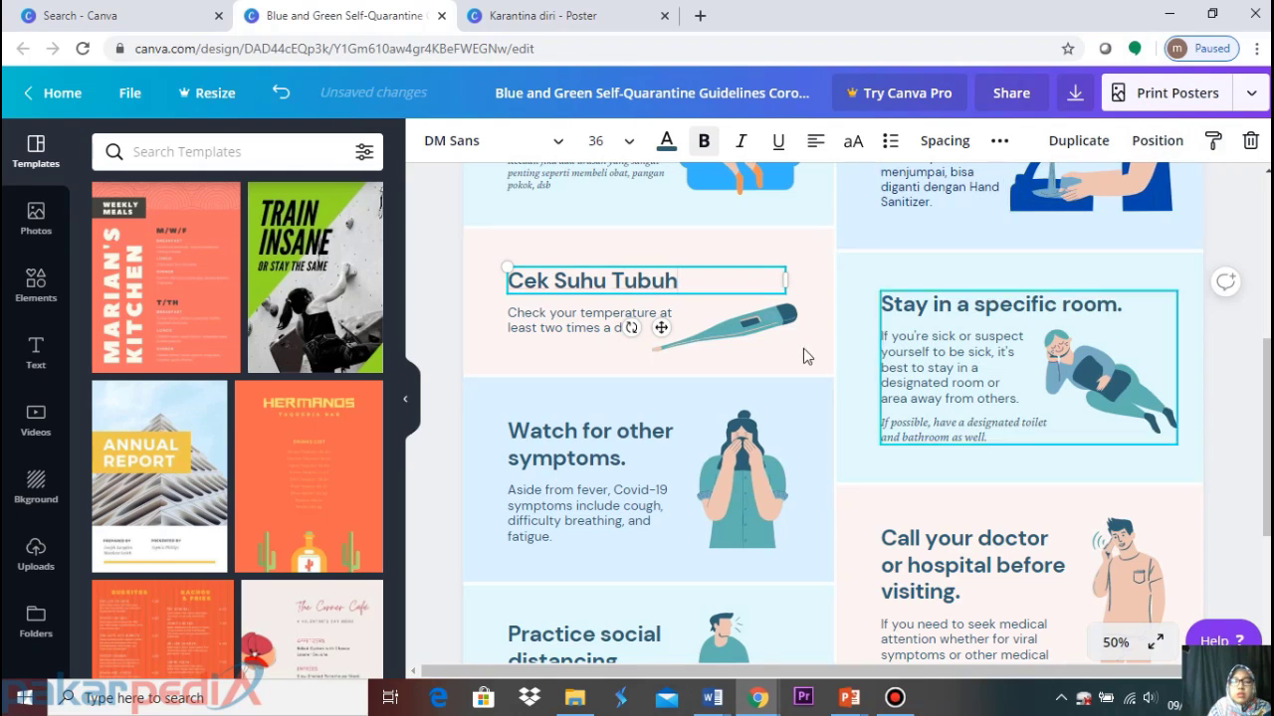
{"action": "scroll", "coordinate": [802, 348], "scroll_direction": "up", "scroll_amount": 2}
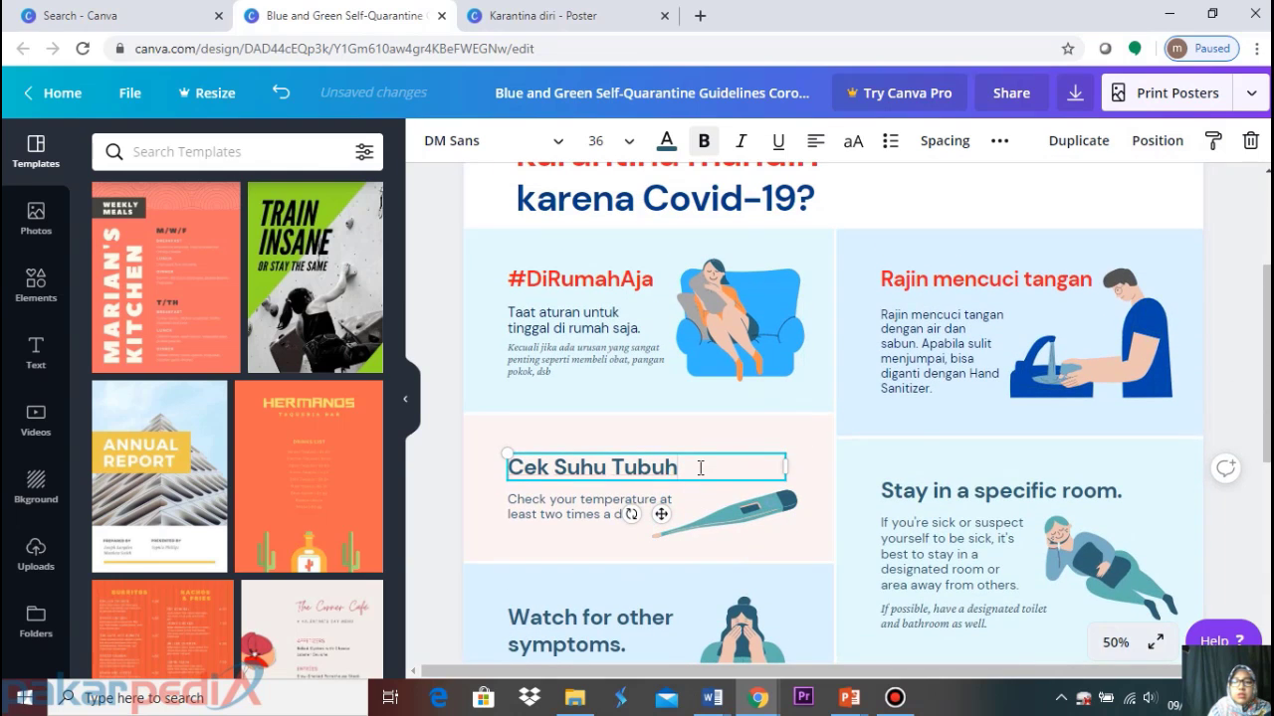
{"action": "left_click", "coordinate": [622, 471]}
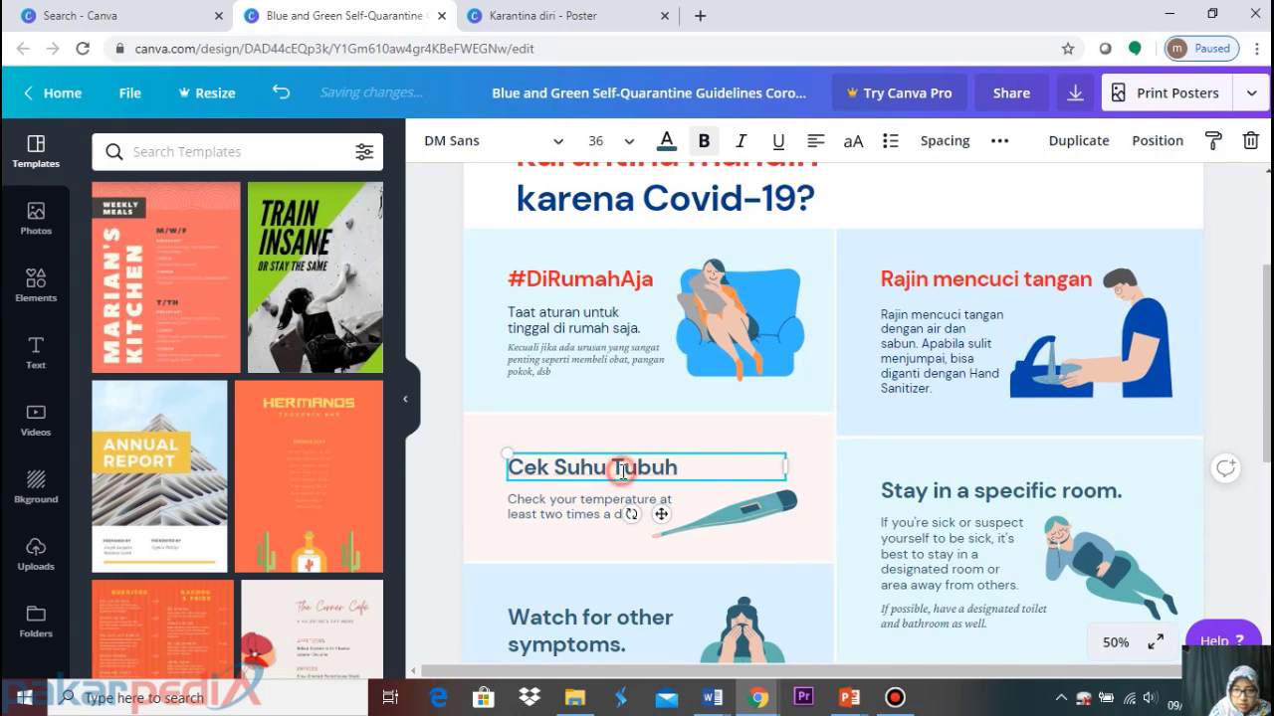
{"action": "key", "text": "BackSpace"}
{"action": "type", "text": "t"}
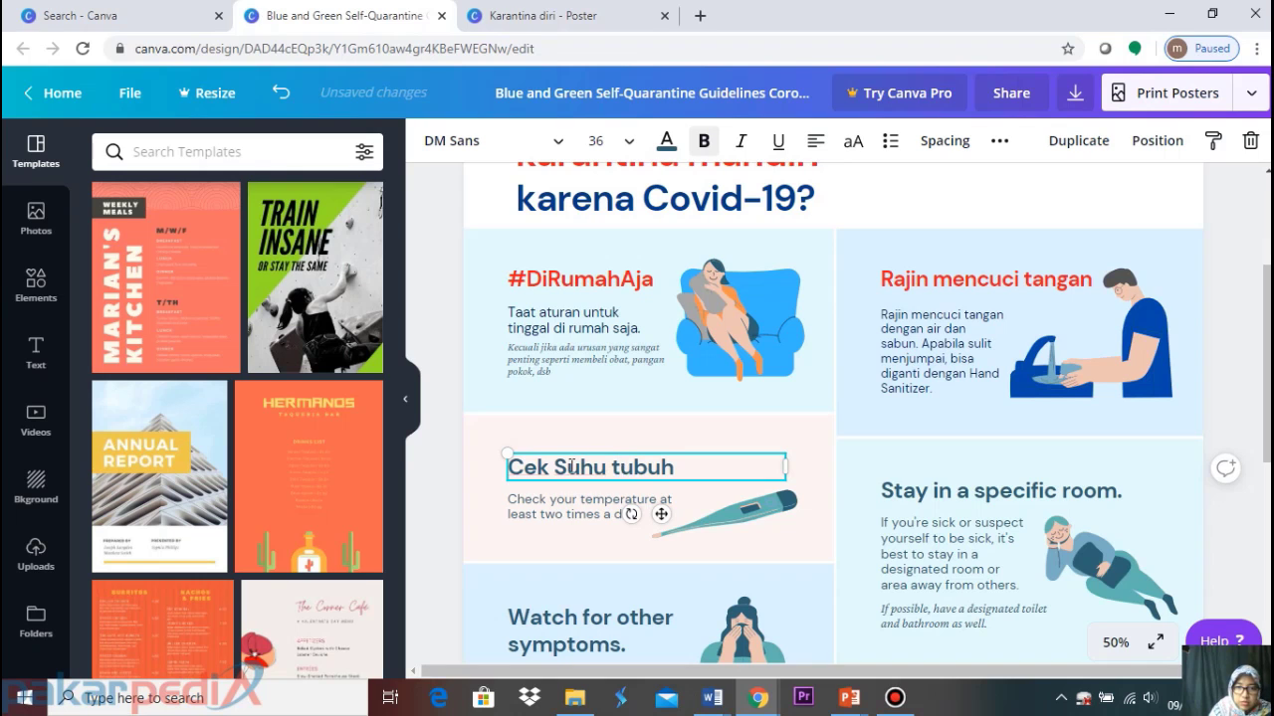
{"action": "left_click", "coordinate": [563, 472]}
{"action": "key", "text": "BackSpace"}
{"action": "type", "text": "s"}
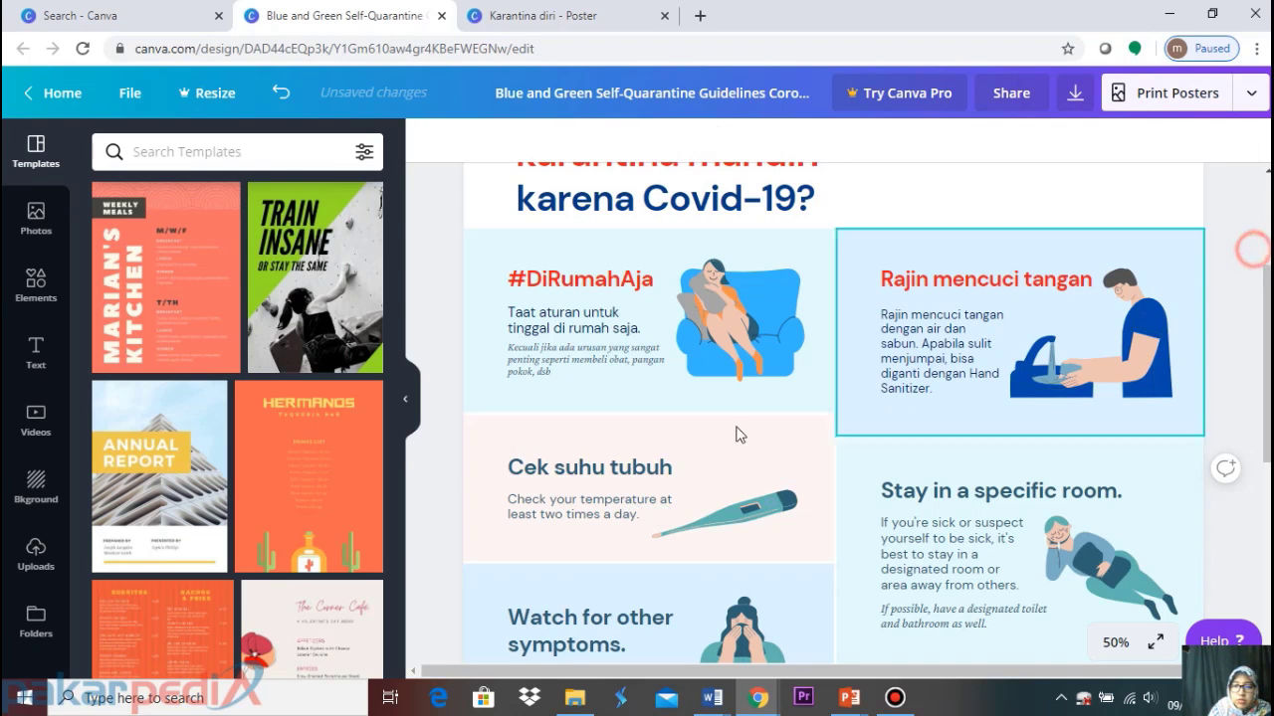
Colour the 'Cek suhu tubuh' heading red
{"action": "left_click", "coordinate": [645, 461]}
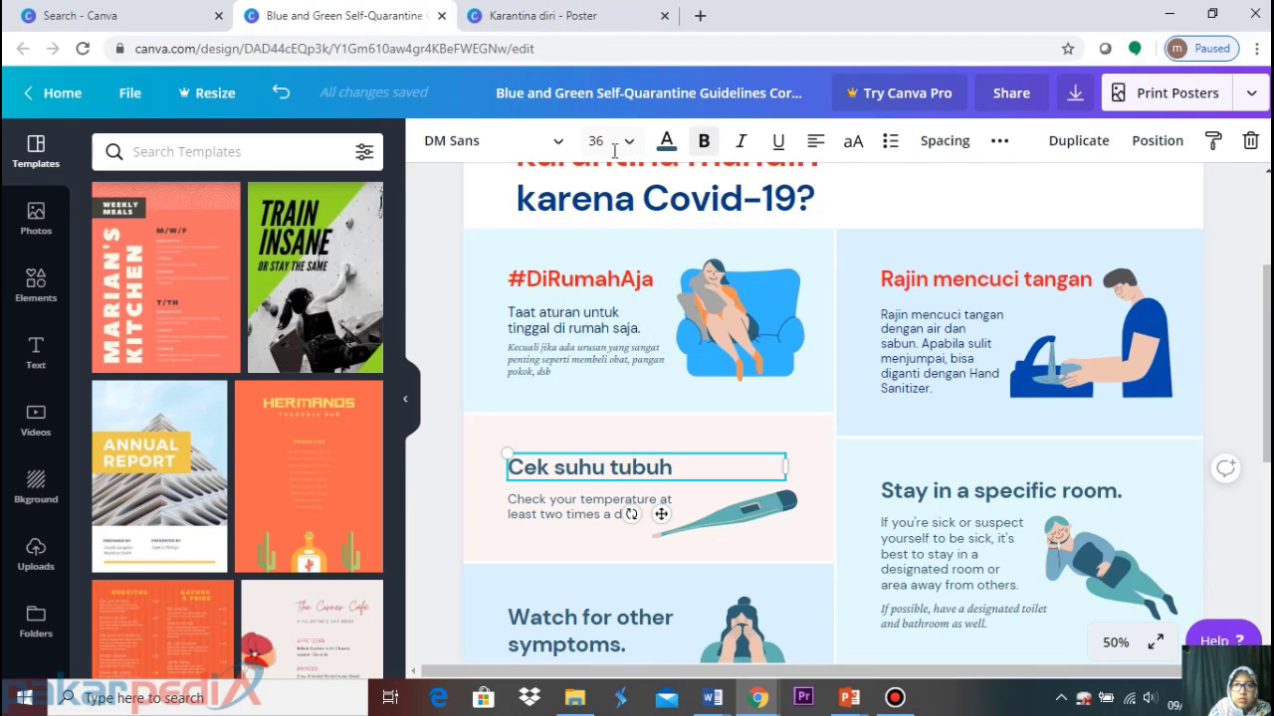
{"action": "left_click", "coordinate": [665, 142]}
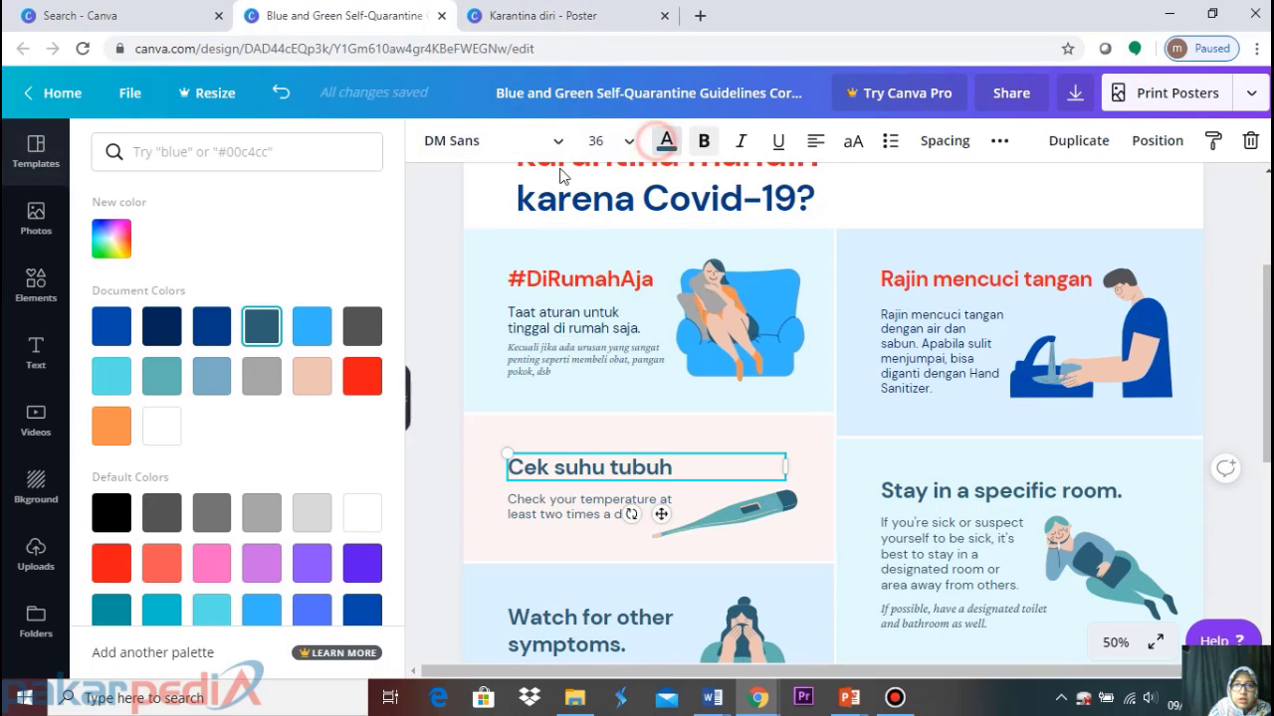
{"action": "left_click", "coordinate": [364, 388]}
Replace the English body with 'Cek suhu tubuh Anda setidaknya 2 kali sehari.' from the Karantina diri poster
{"action": "left_click", "coordinate": [587, 515]}
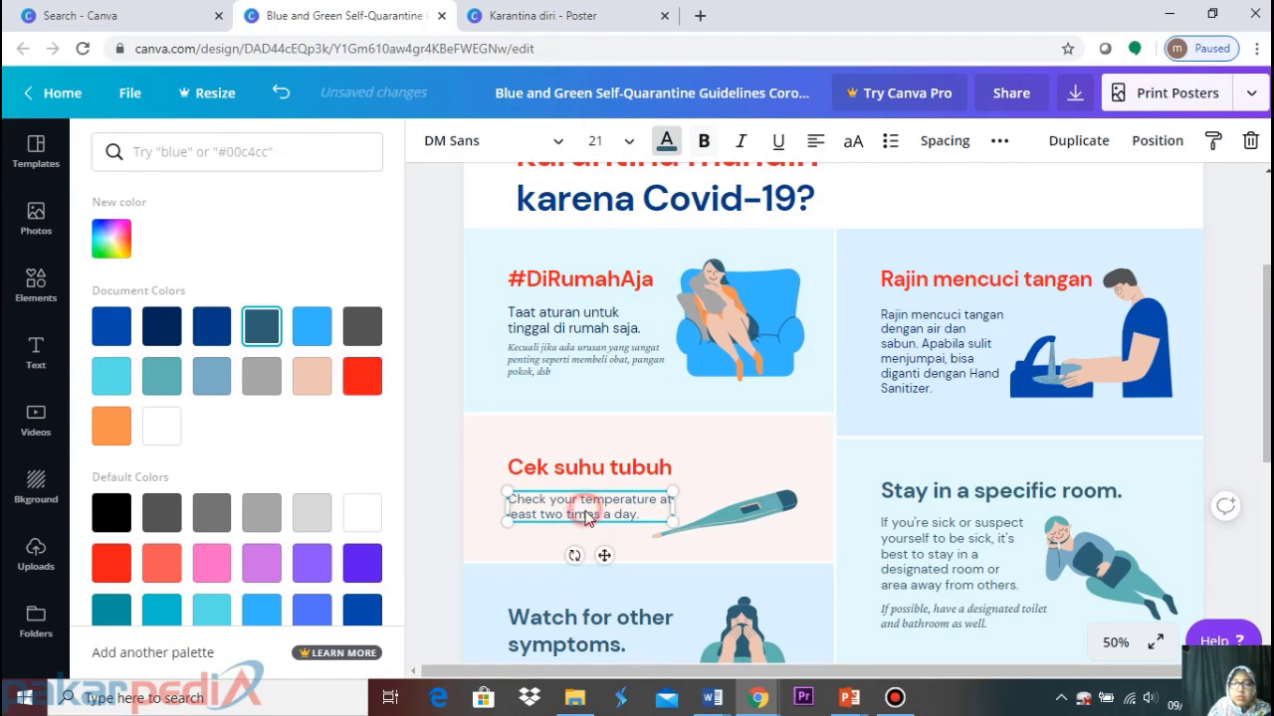
{"action": "key", "text": "Escape"}
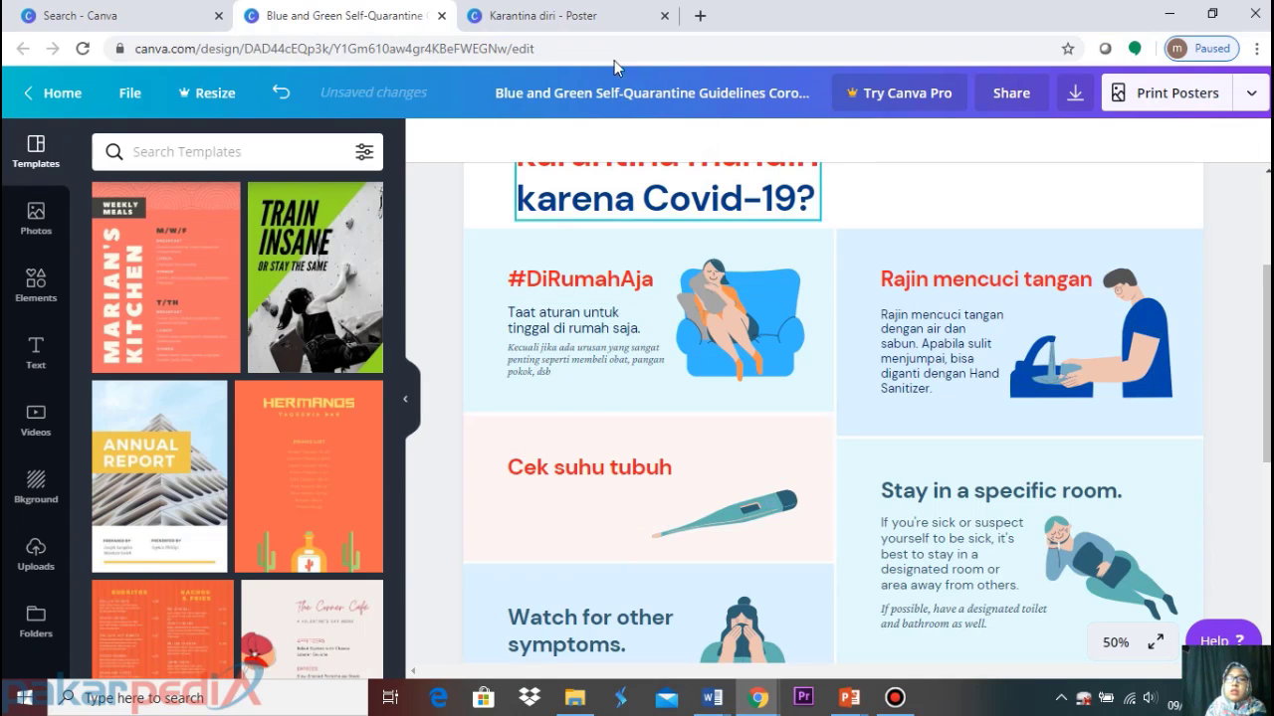
{"action": "left_click", "coordinate": [557, 15]}
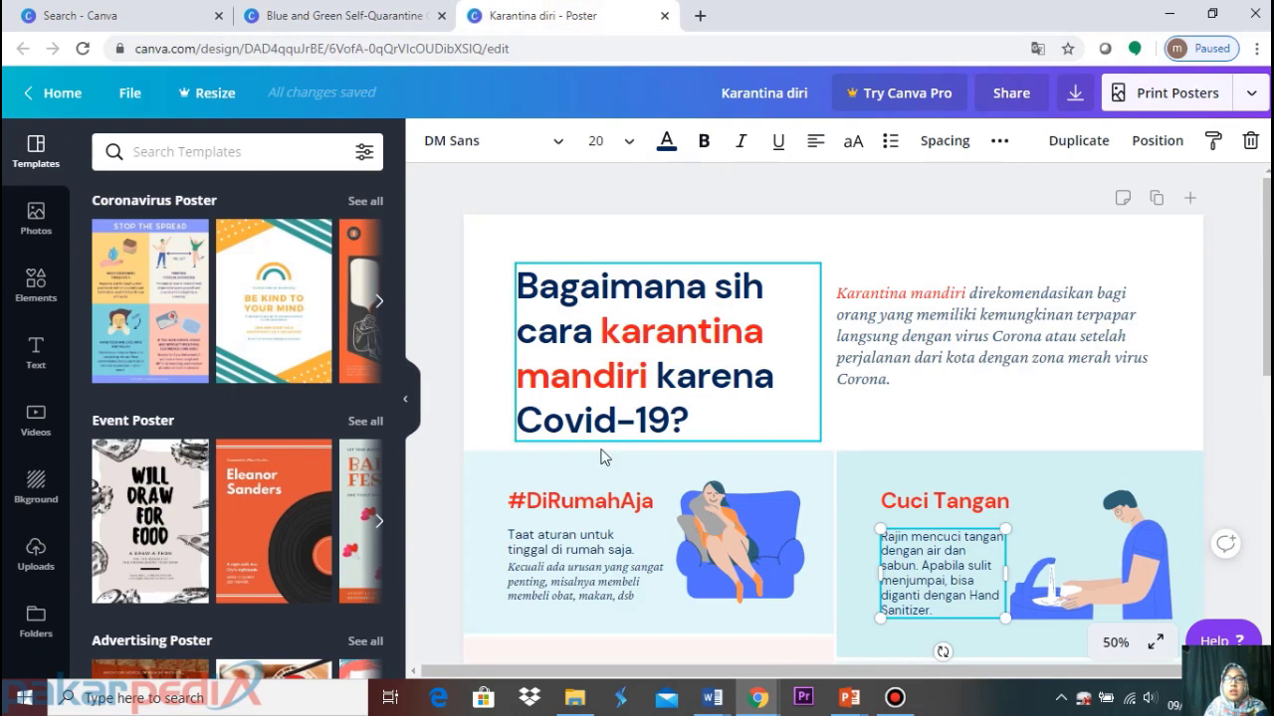
{"action": "scroll", "coordinate": [568, 569], "scroll_direction": "down", "scroll_amount": 2}
{"action": "left_click", "coordinate": [581, 548]}
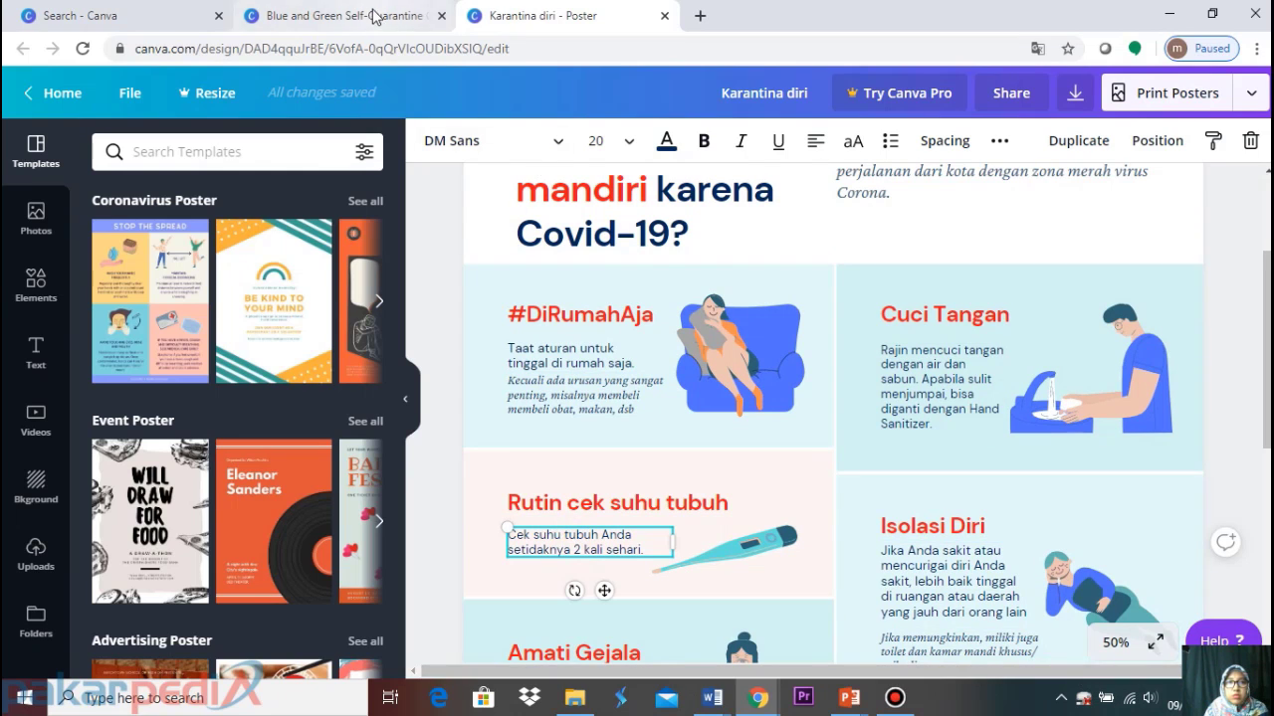
{"action": "left_click", "coordinate": [328, 16]}
{"action": "type", "text": "Cek suhu tubuh Anda setidaknya 2 kali sehari."}
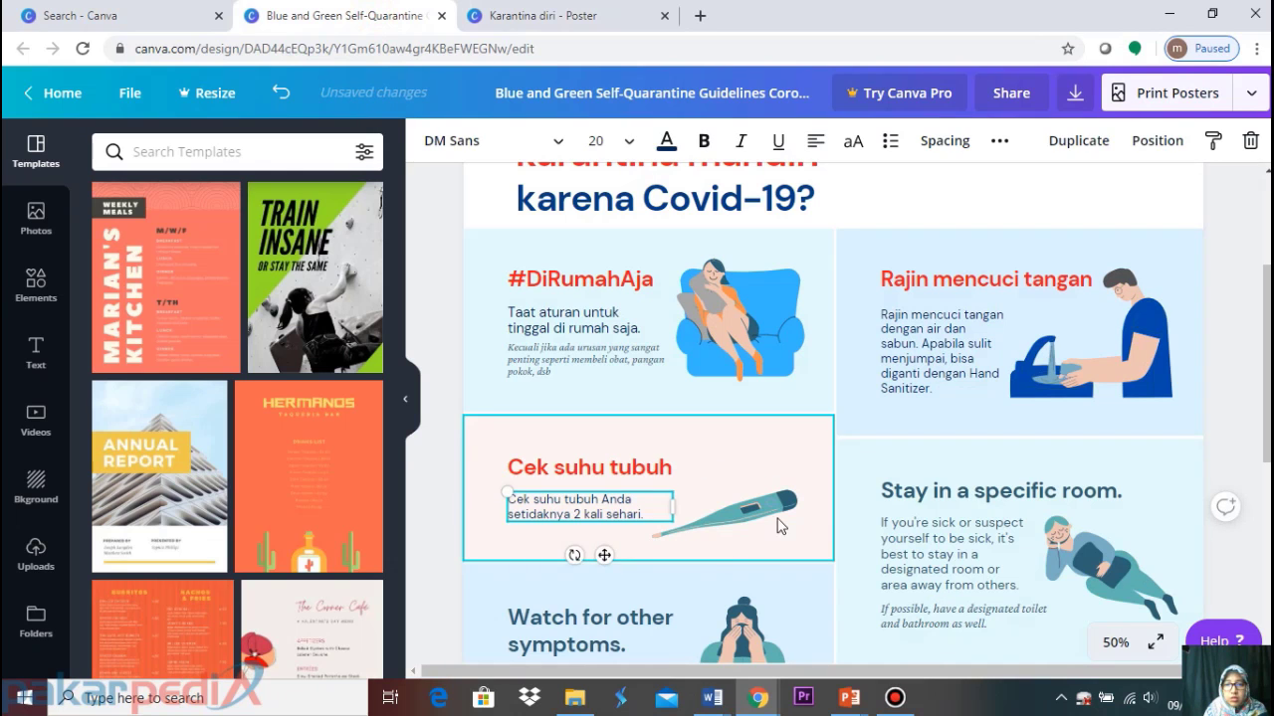
{"action": "left_click", "coordinate": [777, 526]}
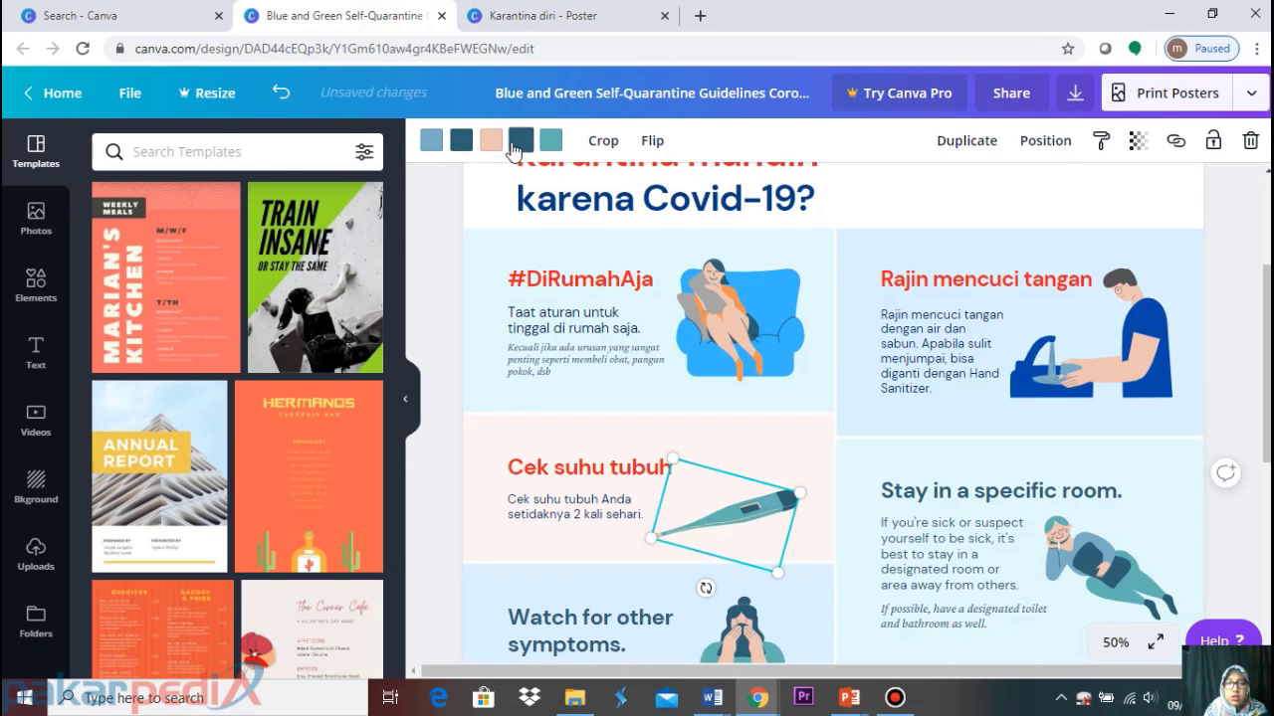
Make the thermometer's teal part bright blue and its peach part orange
{"action": "left_click", "coordinate": [528, 16]}
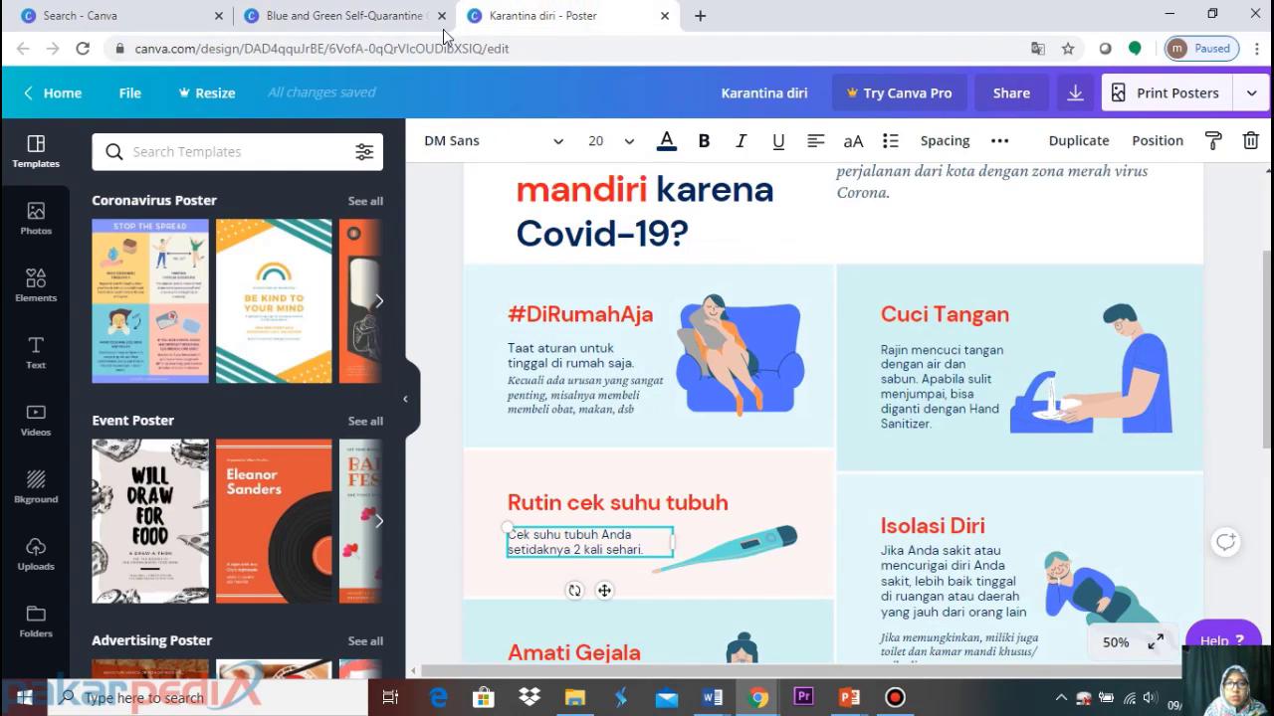
{"action": "left_click", "coordinate": [398, 18]}
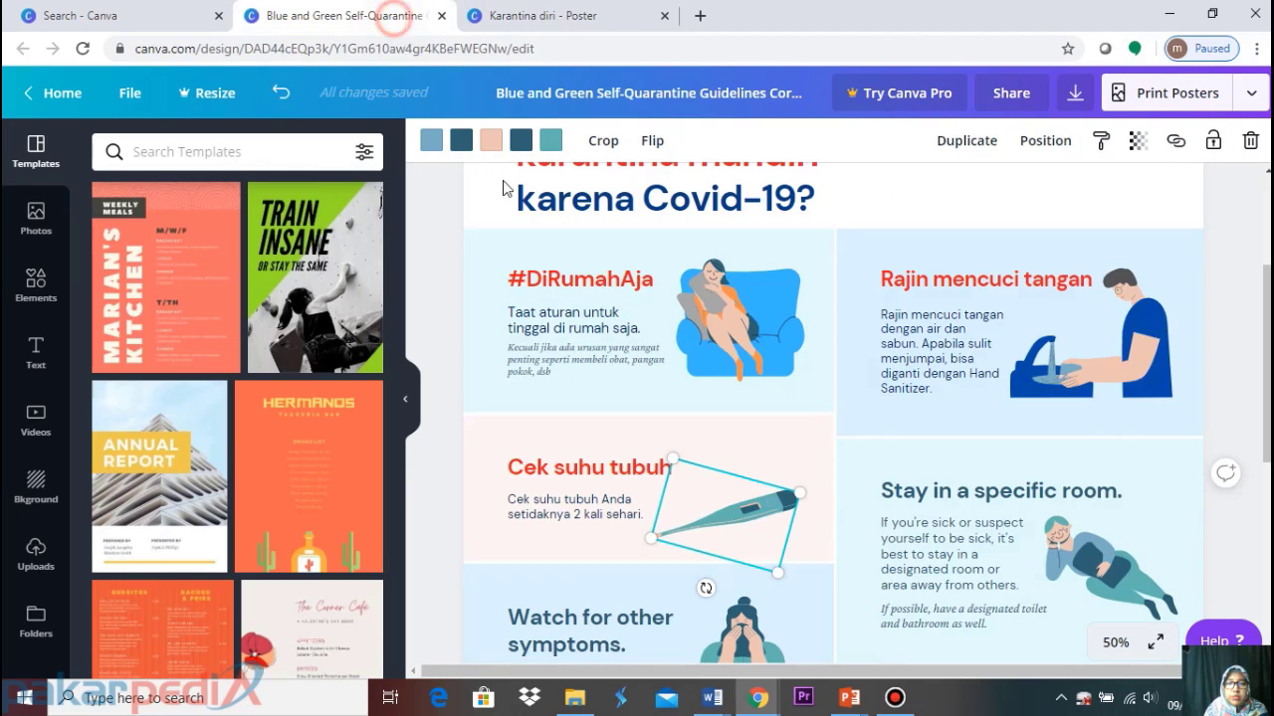
{"action": "left_click", "coordinate": [550, 141]}
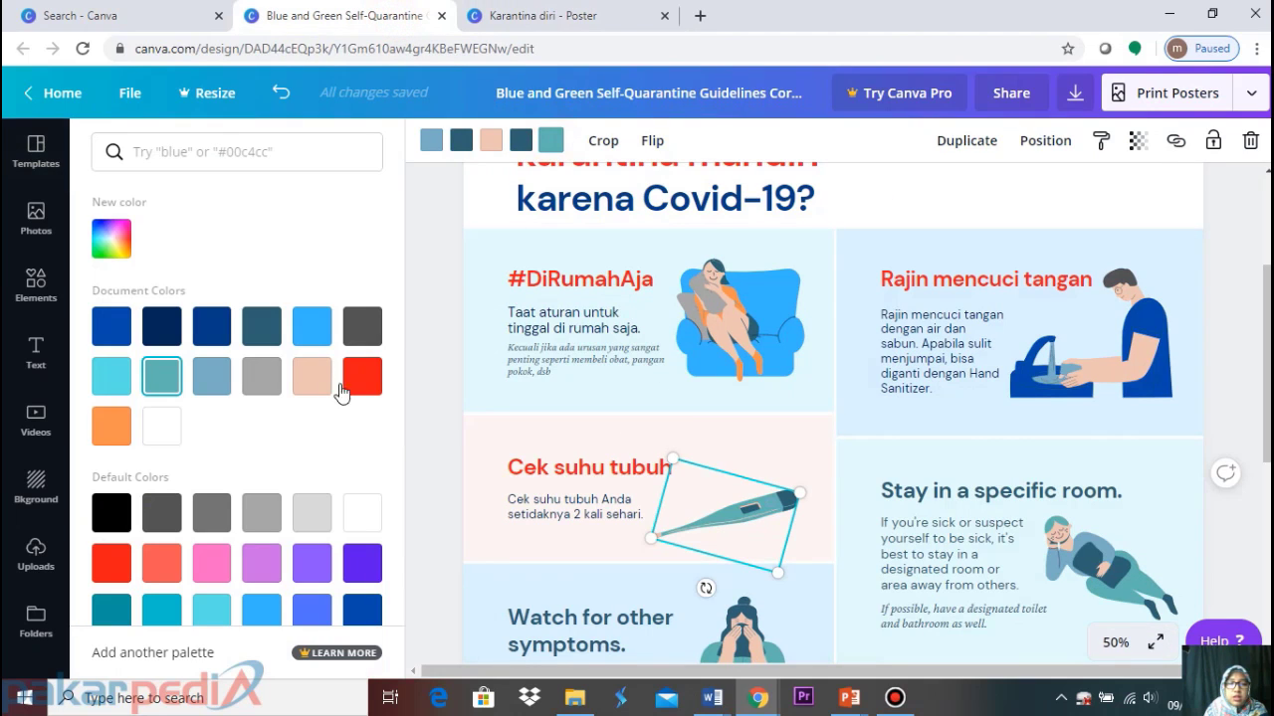
{"action": "left_click", "coordinate": [262, 611]}
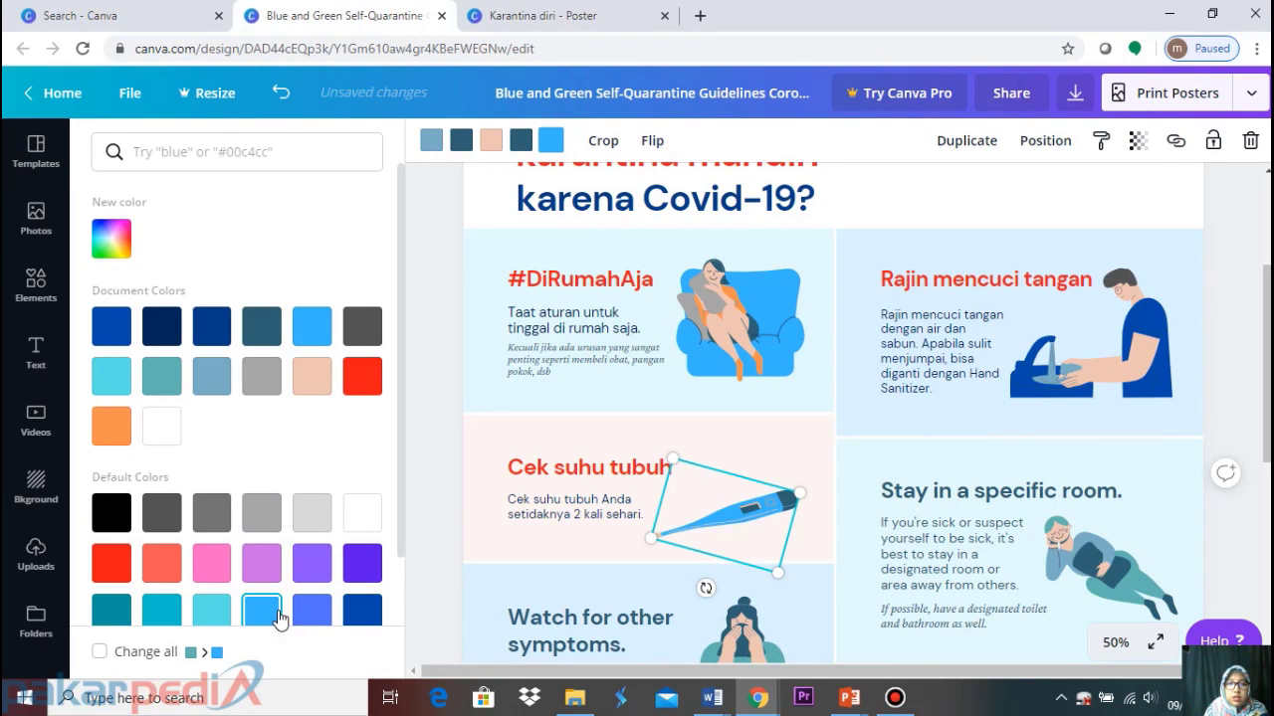
{"action": "left_click", "coordinate": [490, 140]}
{"action": "left_click", "coordinate": [121, 431]}
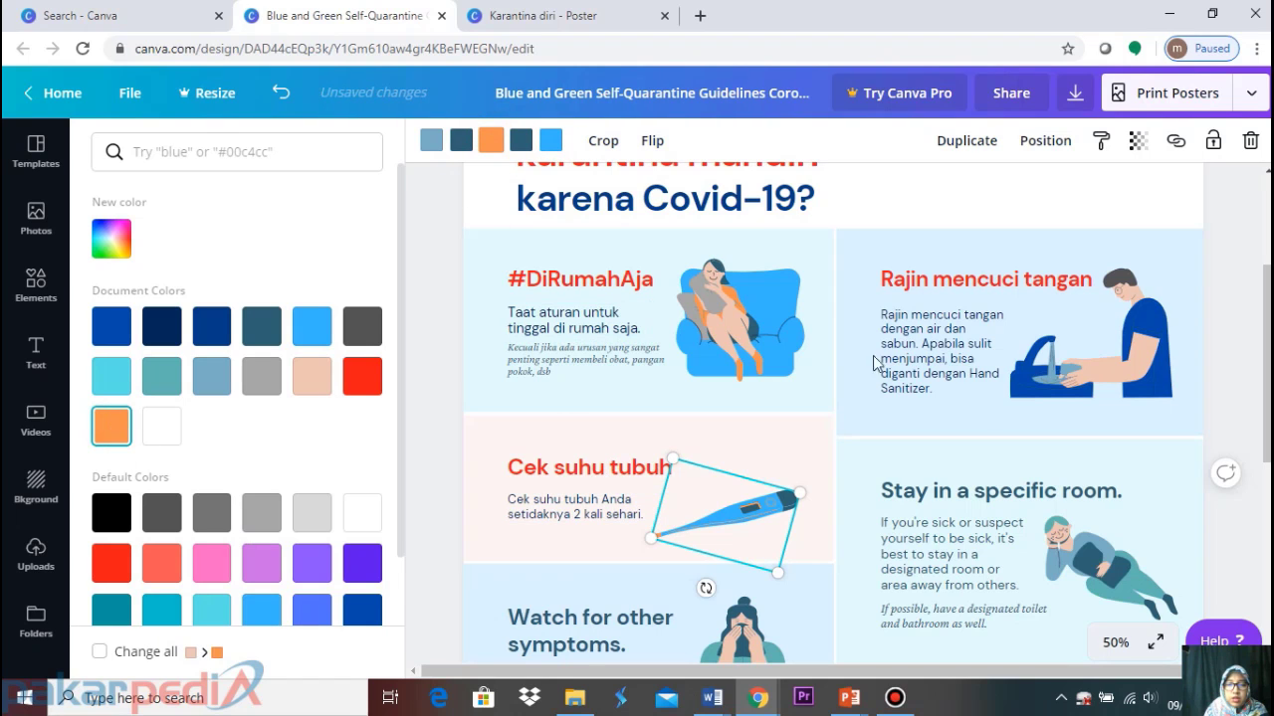
{"action": "scroll", "coordinate": [960, 470], "scroll_direction": "down", "scroll_amount": 1}
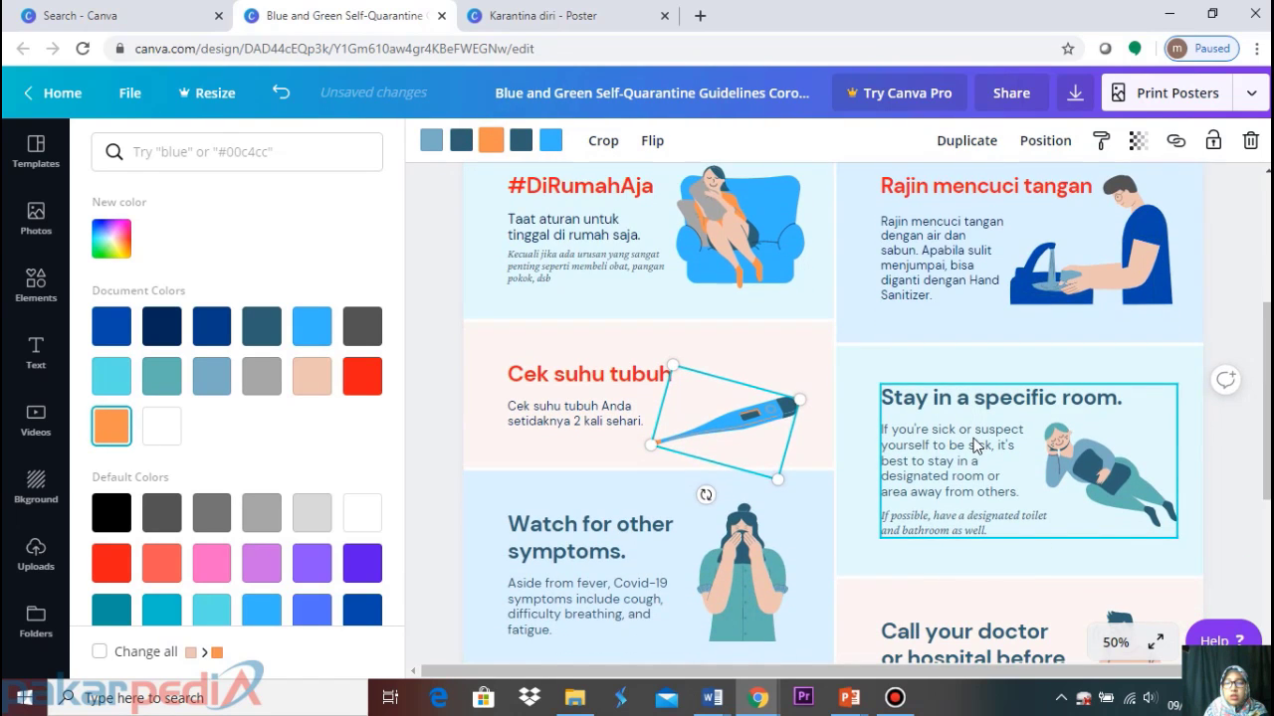
{"action": "left_click", "coordinate": [975, 447]}
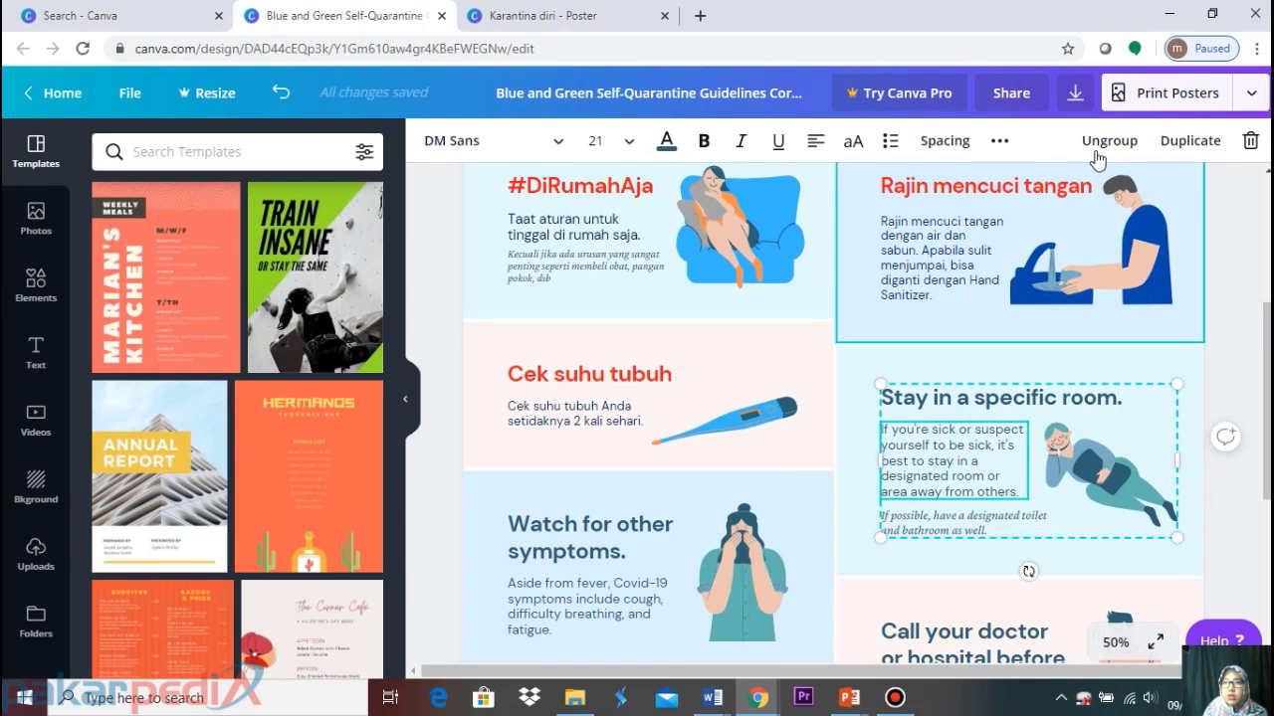
Ungroup the 'Stay in a specific room' card and replace its heading with 'Isolasi Diri'
{"action": "left_click", "coordinate": [1107, 140]}
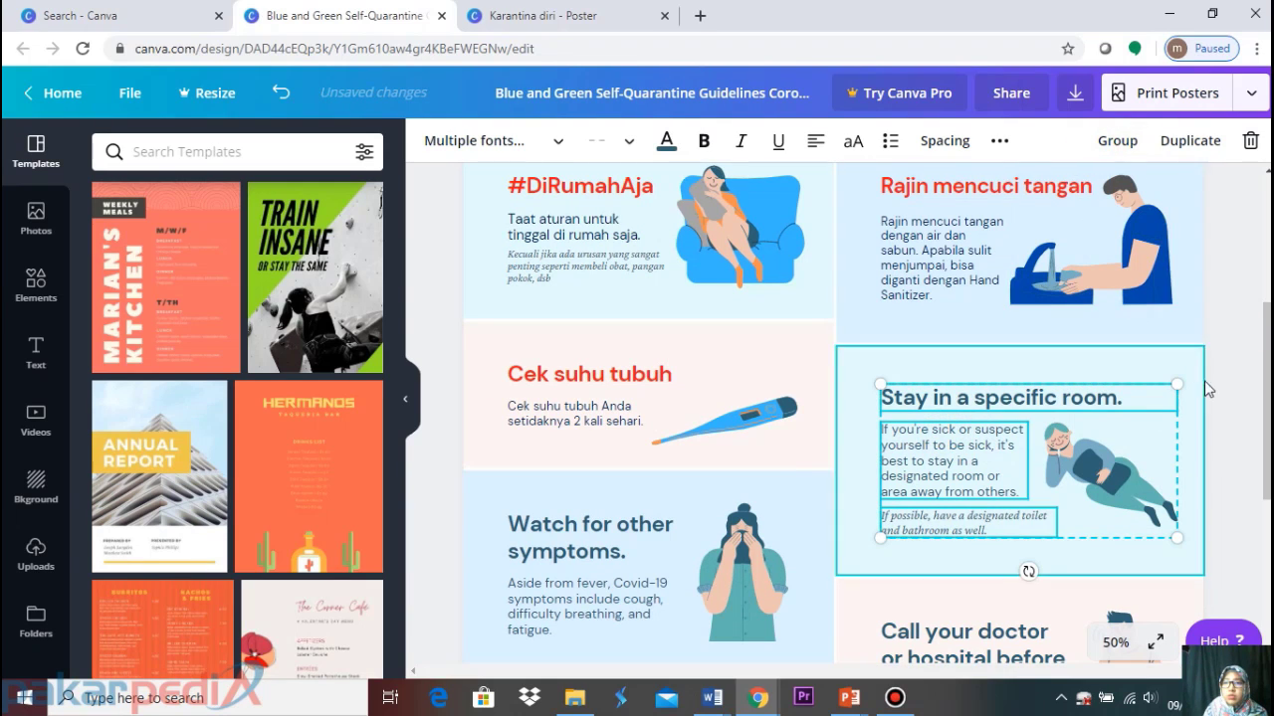
{"action": "left_click", "coordinate": [1240, 306]}
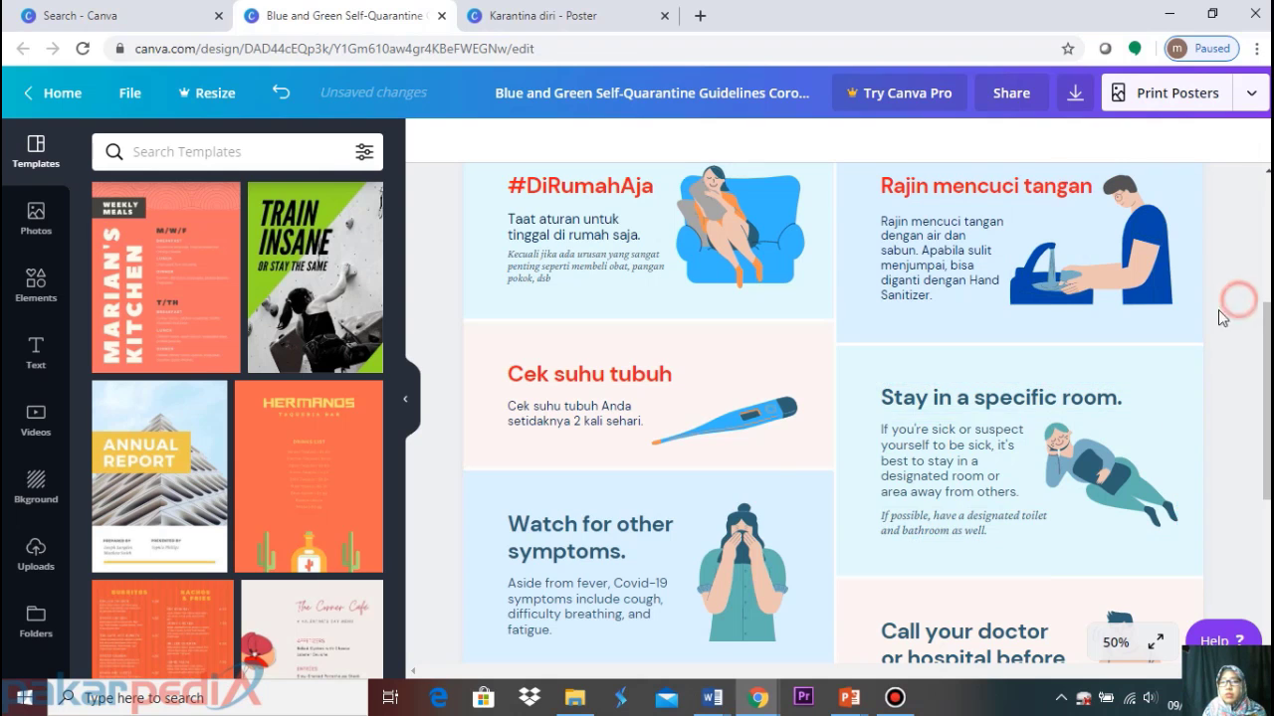
{"action": "left_click", "coordinate": [1028, 397]}
{"action": "key", "text": "Delete"}
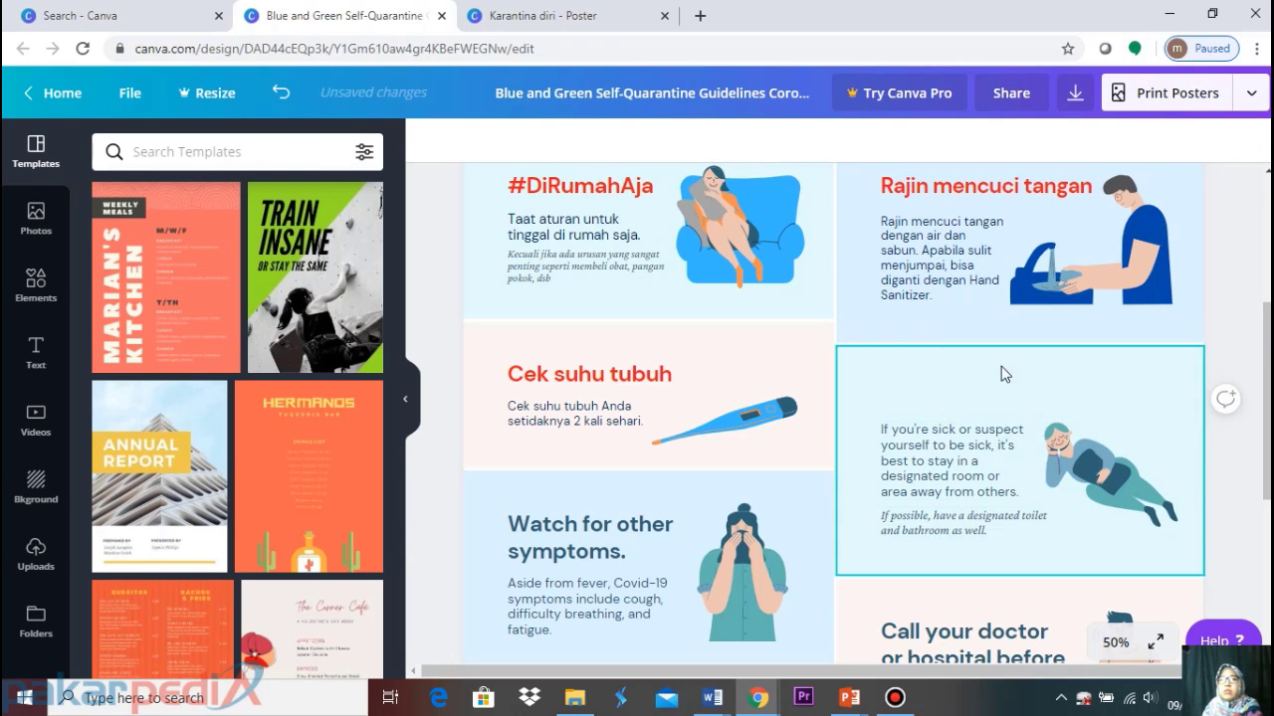
{"action": "left_click", "coordinate": [557, 12]}
{"action": "left_click", "coordinate": [943, 528]}
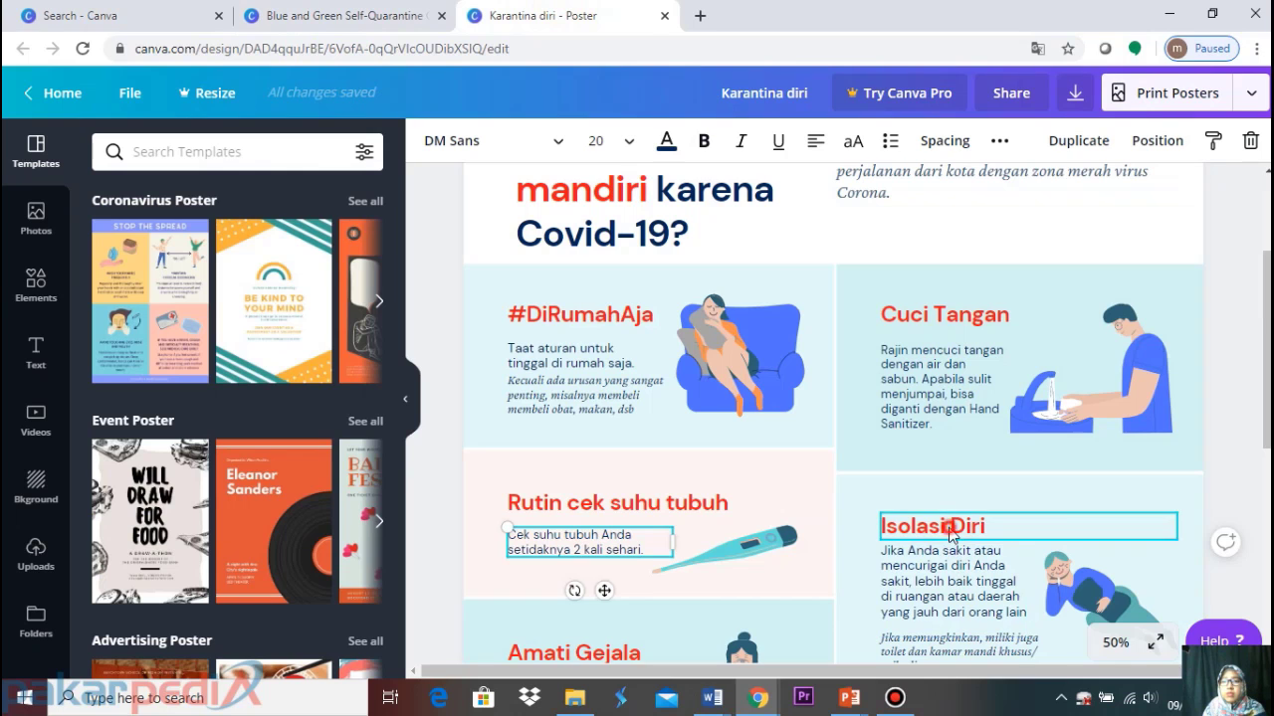
{"action": "left_click", "coordinate": [341, 16]}
{"action": "type", "text": "Isolasi Diri"}
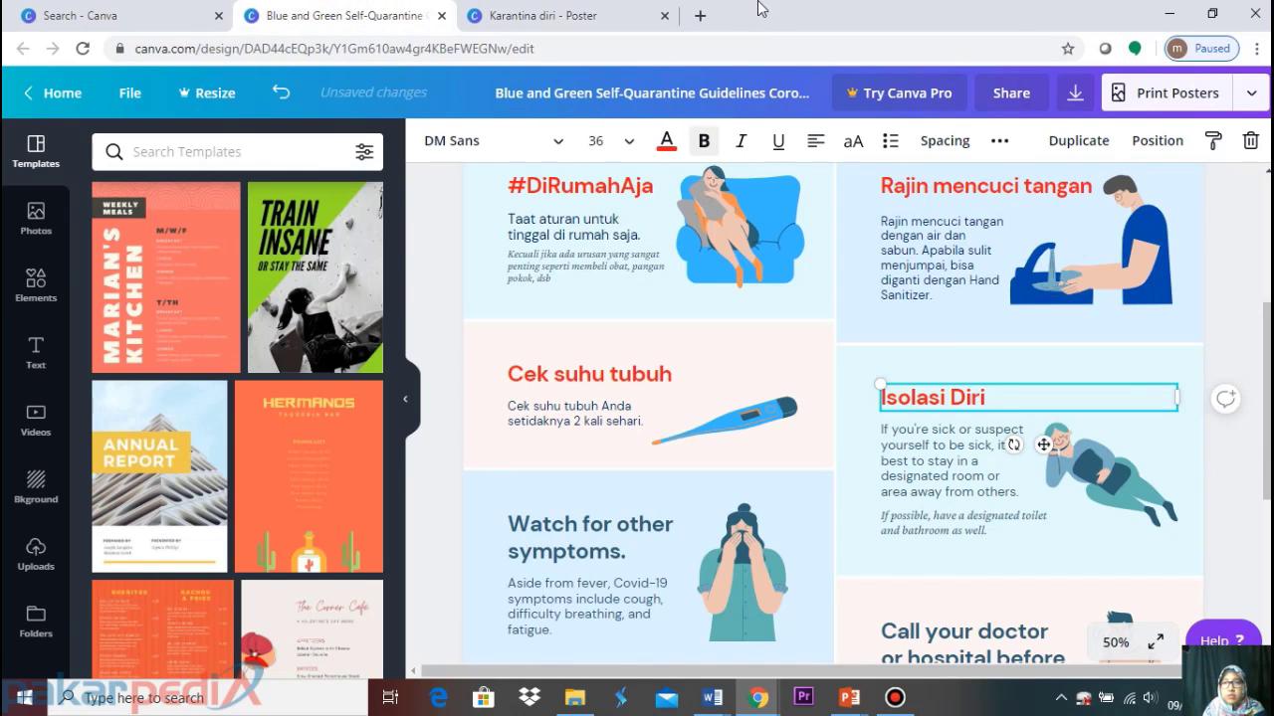
Replace the English body text with the Indonesian 'Jika Anda sakit' text from the Karantina diri poster
{"action": "left_click", "coordinate": [640, 13]}
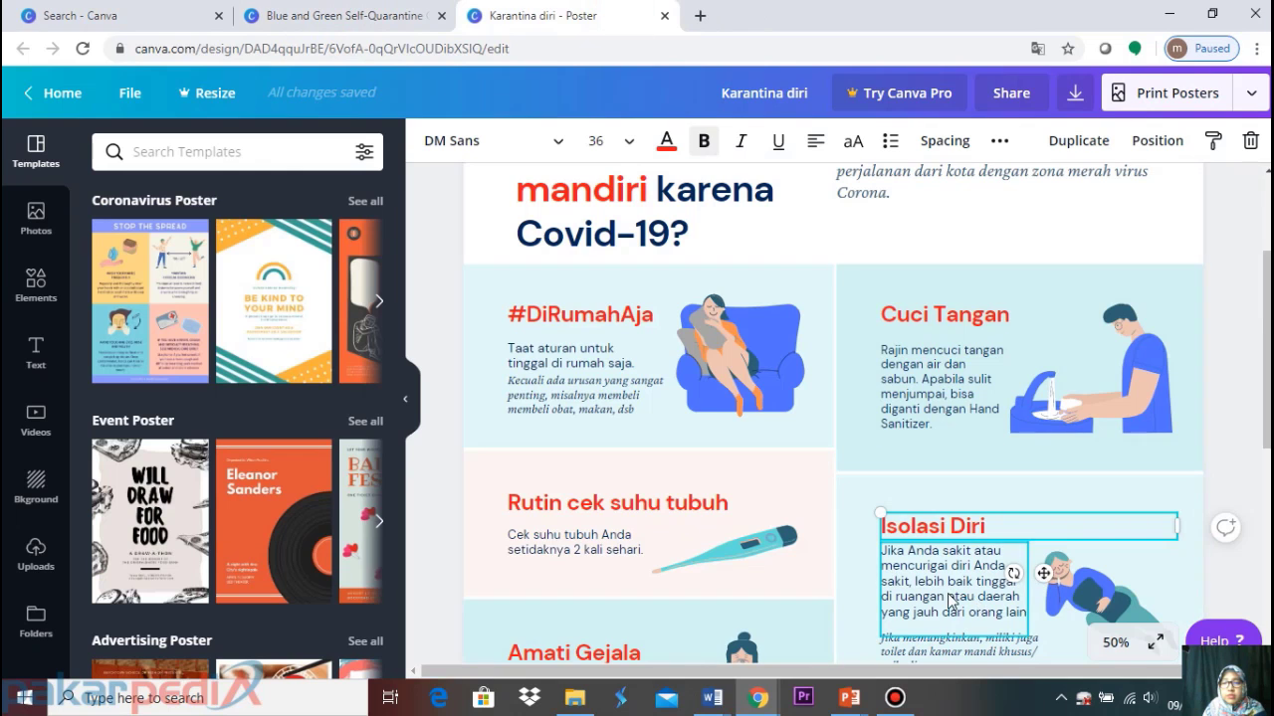
{"action": "scroll", "coordinate": [945, 577], "scroll_direction": "down", "scroll_amount": 2}
{"action": "left_click", "coordinate": [938, 416]}
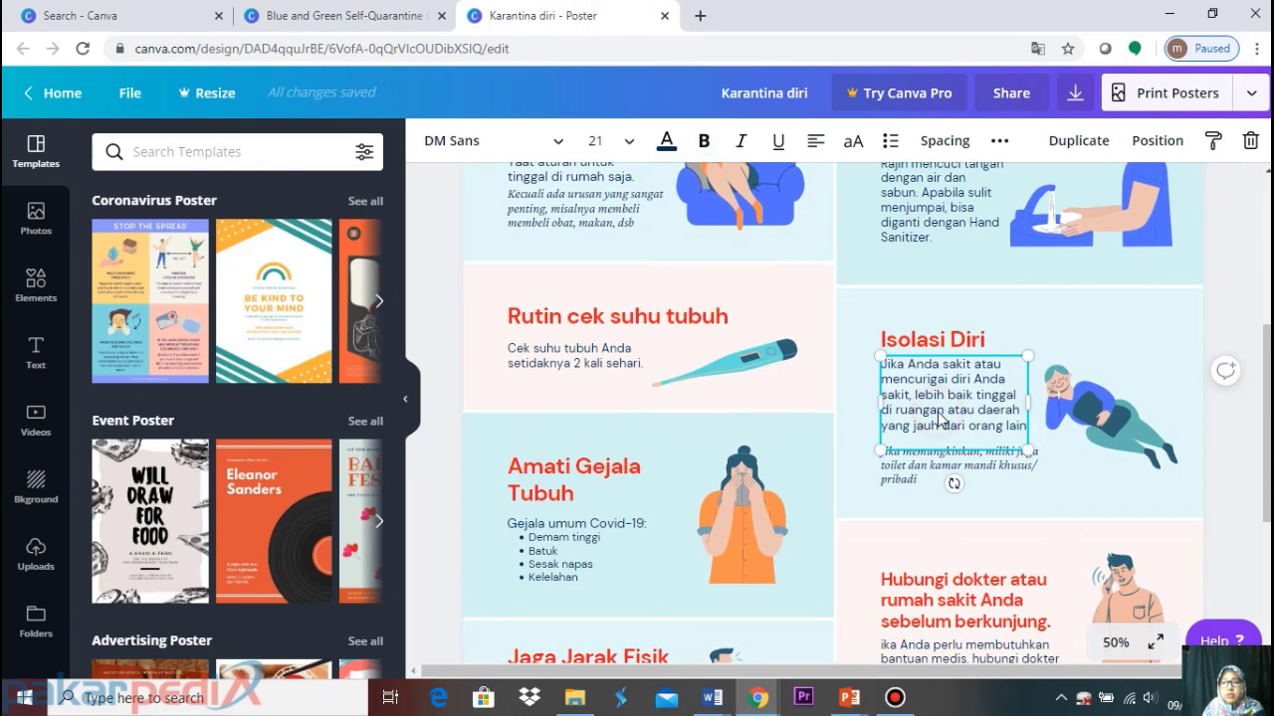
{"action": "left_click", "coordinate": [1254, 283]}
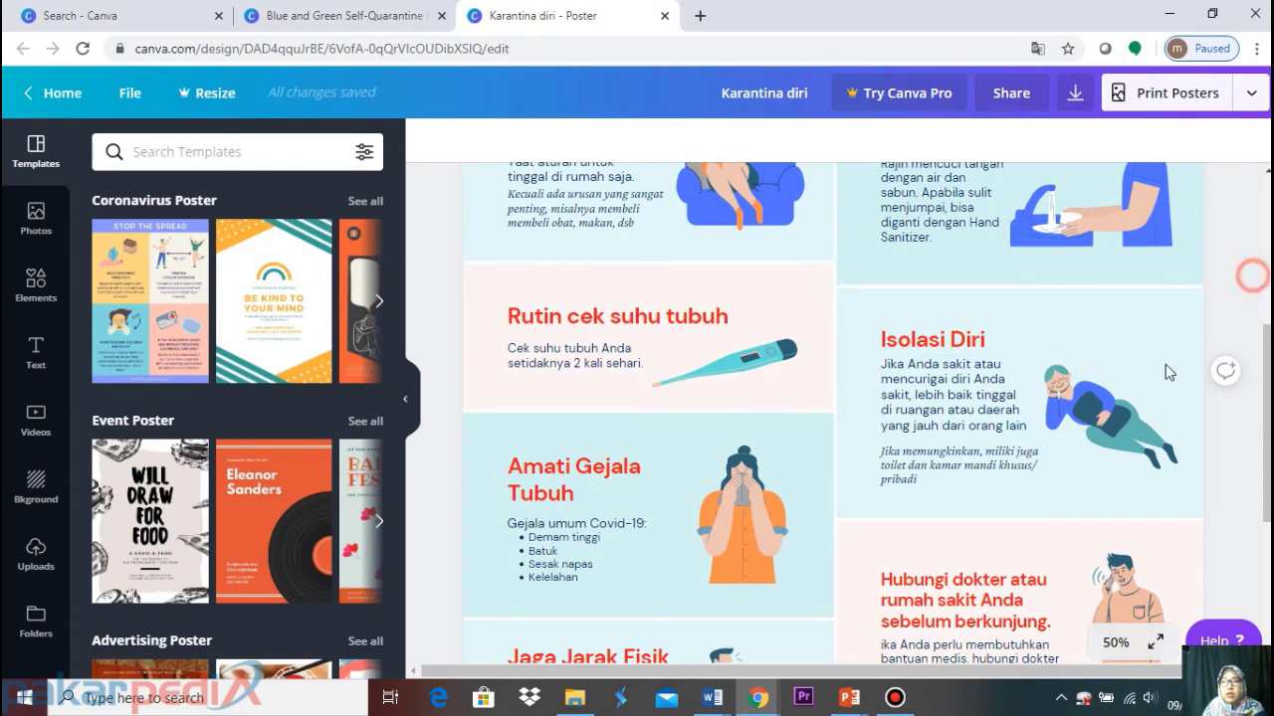
{"action": "left_click_drag", "start_coordinate": [944, 499], "coordinate": [946, 464]}
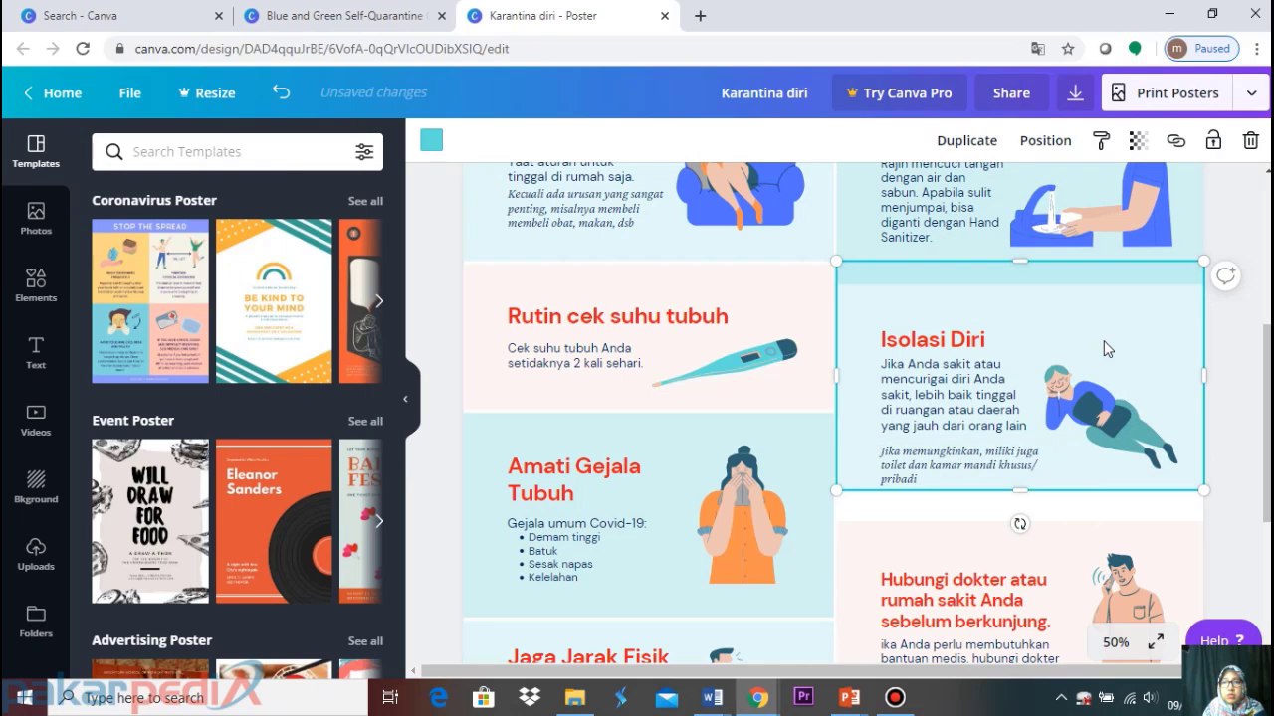
{"action": "left_click_drag", "start_coordinate": [1105, 312], "coordinate": [1106, 330]}
{"action": "left_click", "coordinate": [1239, 251]}
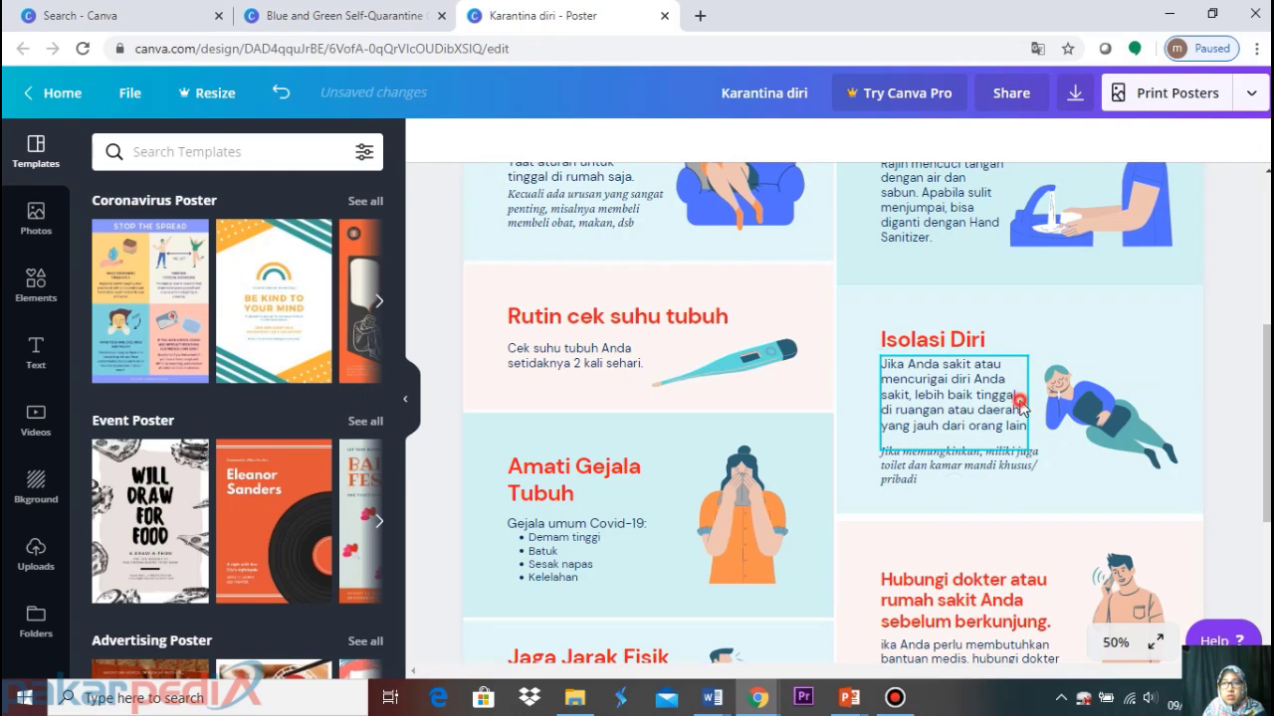
{"action": "left_click", "coordinate": [1021, 407]}
{"action": "left_click", "coordinate": [398, 15]}
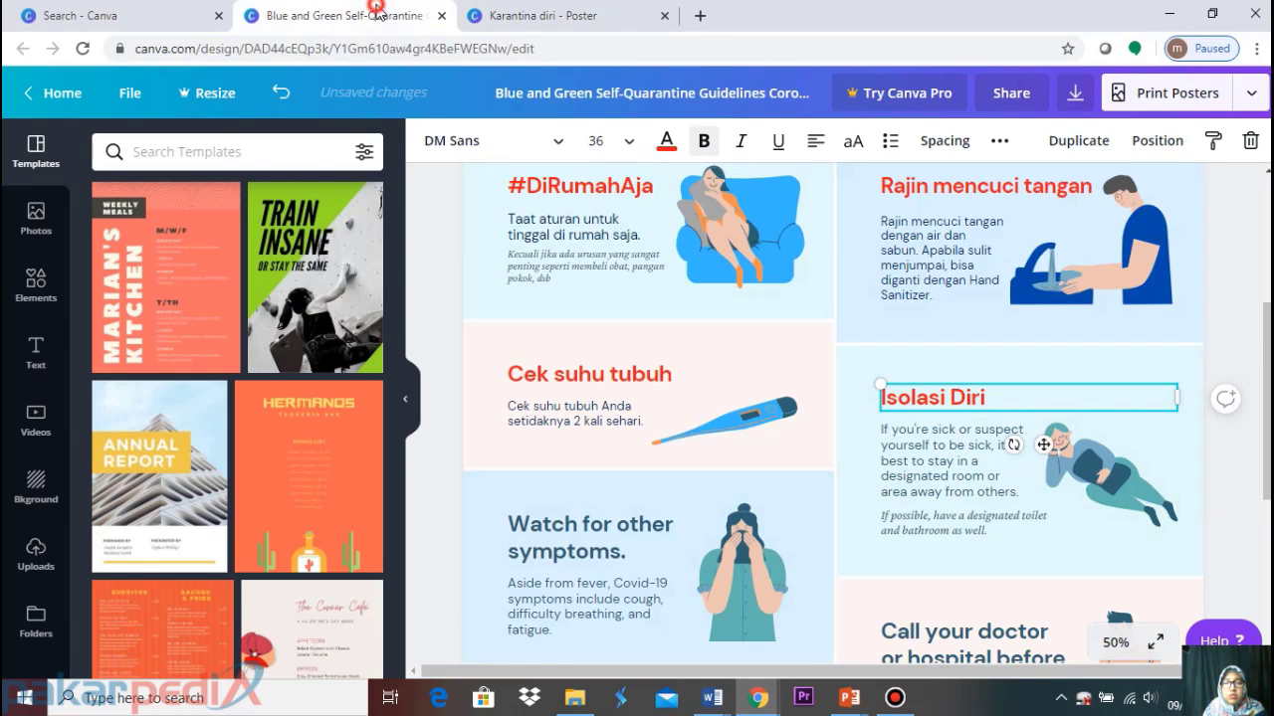
{"action": "left_click", "coordinate": [1044, 438]}
{"action": "left_click", "coordinate": [953, 455]}
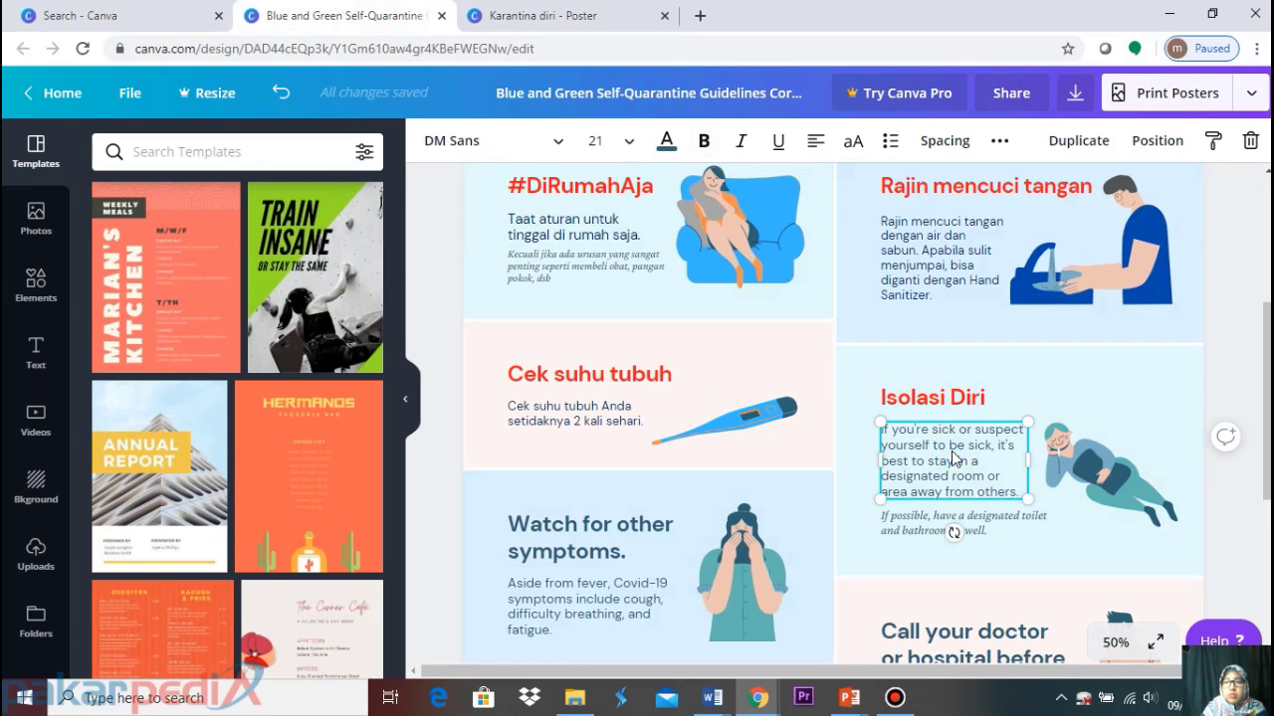
{"action": "key", "text": "Delete"}
{"action": "type", "text": "Jika Anda sakit atau mencurigai diri Anda sakit, lebih baik tinggal di ruangan atau daerah yang jauh dari orang lain"}
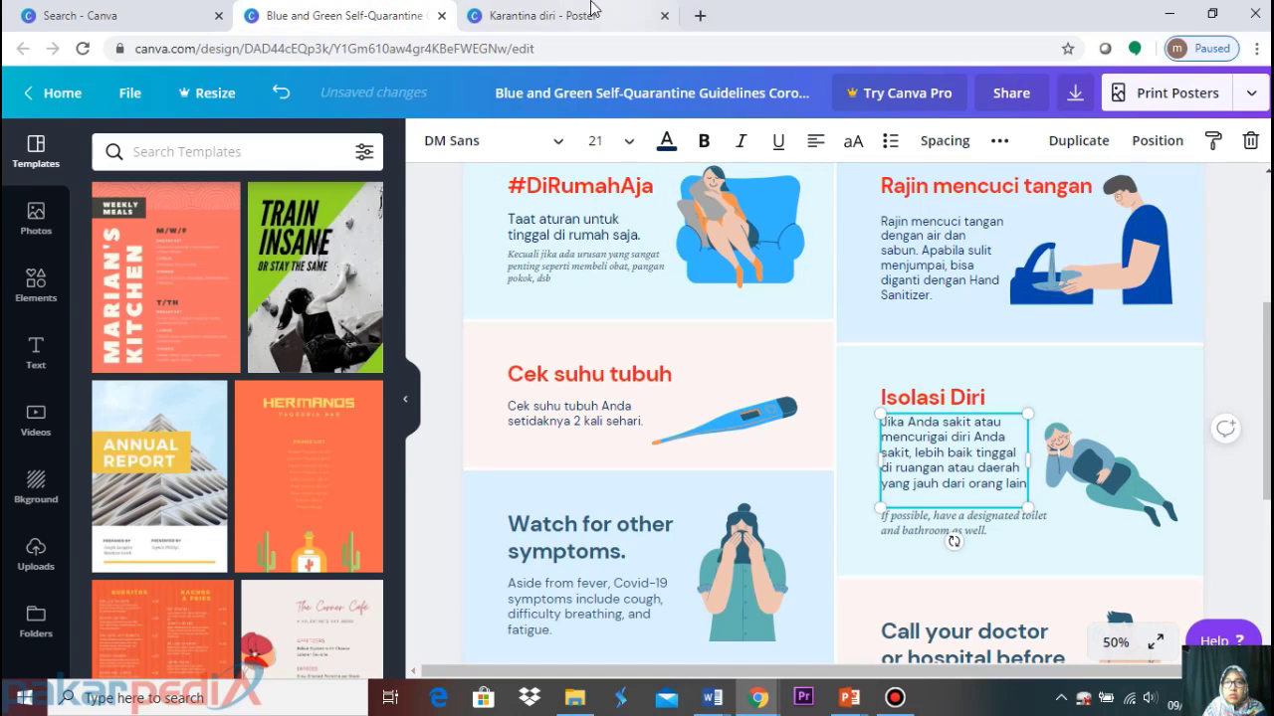
Swap the English italic toilet note for its Indonesian version
{"action": "left_click", "coordinate": [582, 15]}
{"action": "left_click", "coordinate": [933, 472]}
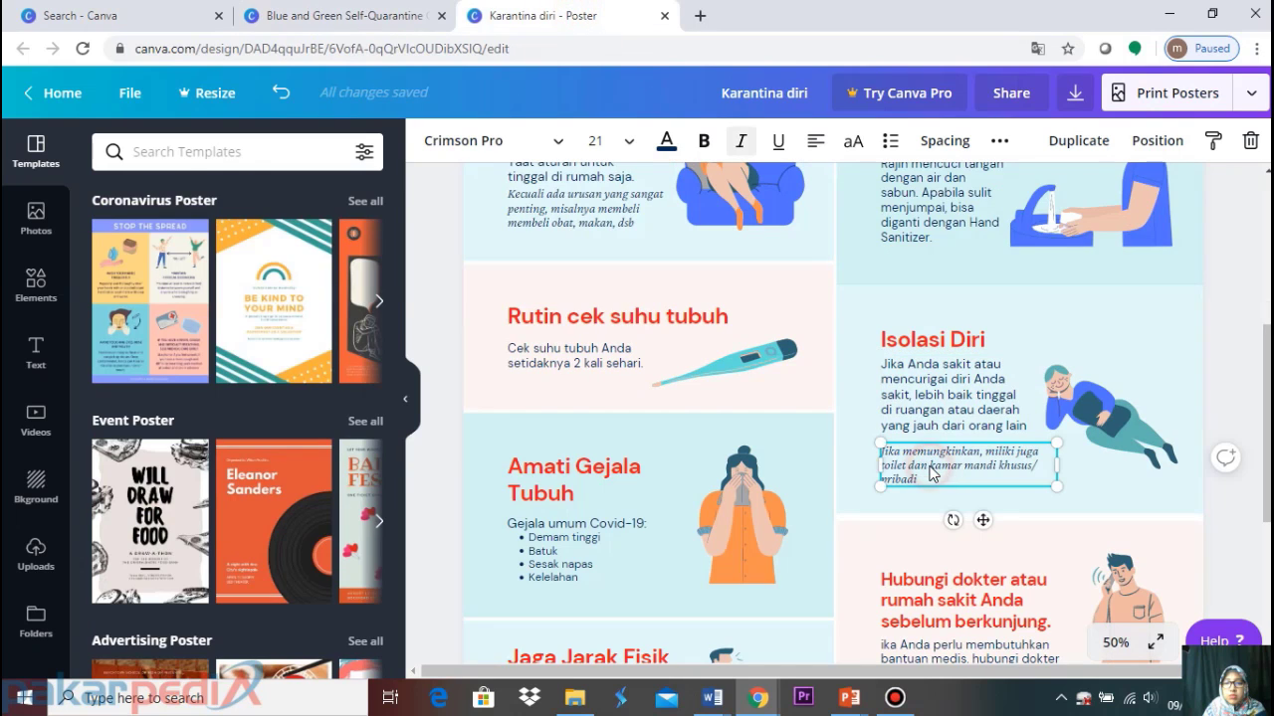
{"action": "left_click", "coordinate": [386, 10]}
{"action": "left_click", "coordinate": [925, 524]}
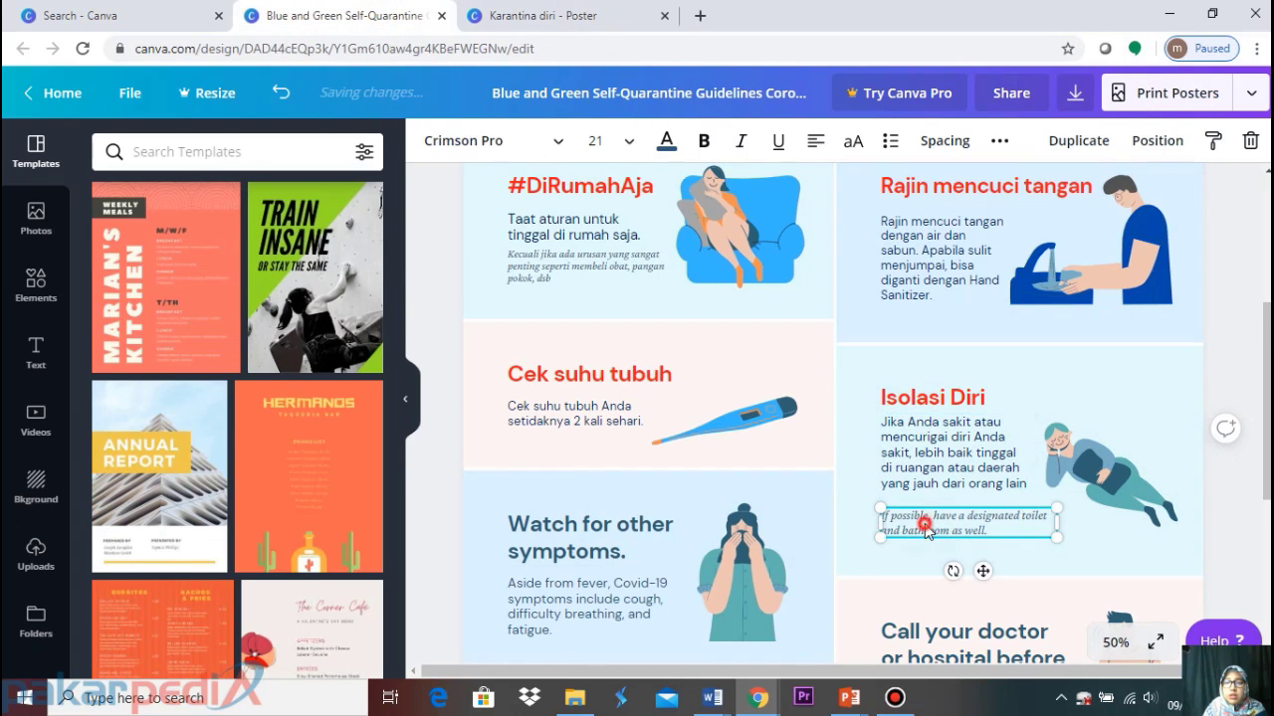
{"action": "key", "text": "Delete"}
{"action": "key", "text": "ctrl+v"}
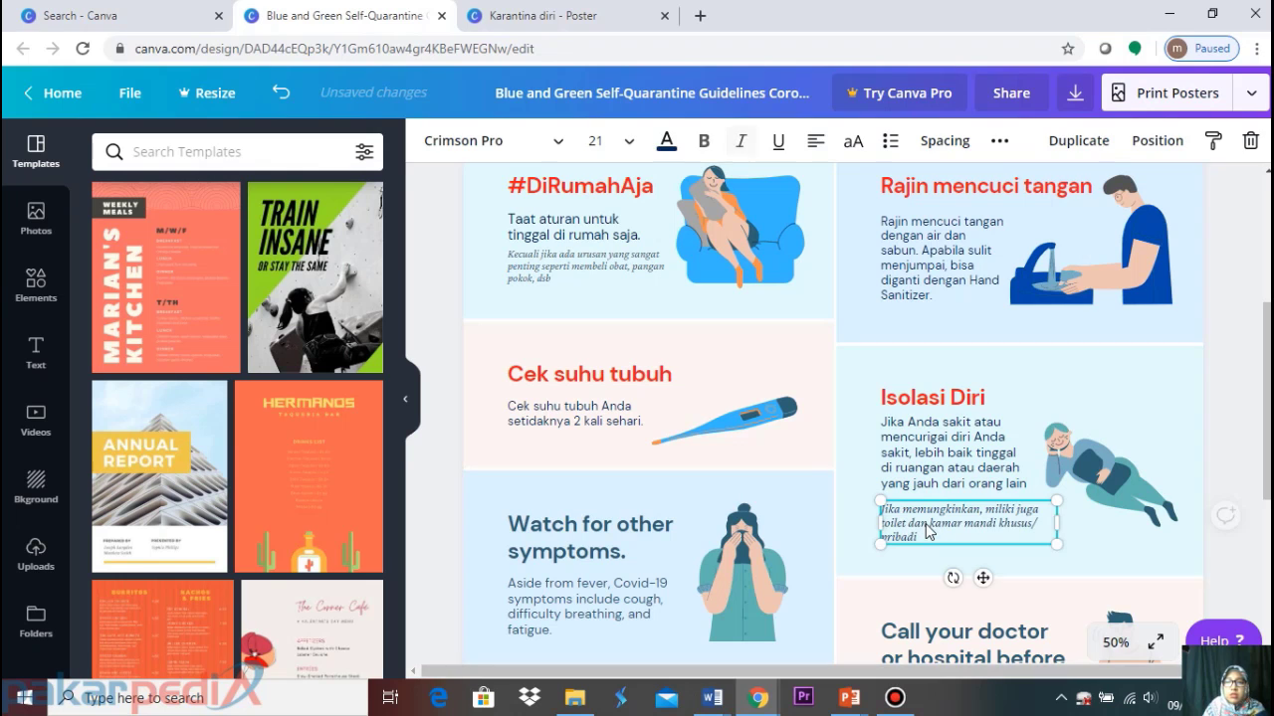
Replace the teal sleeping-person illustration with the bright blue recoloured copy
{"action": "left_click", "coordinate": [1103, 468]}
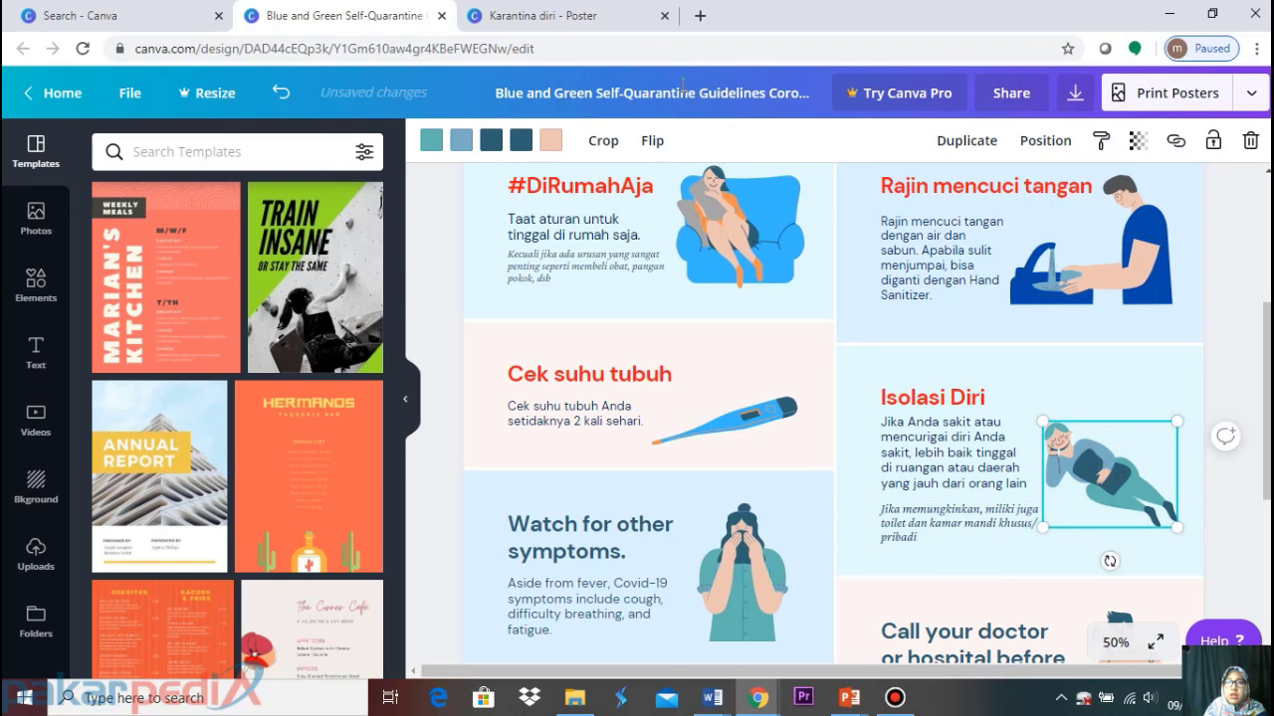
{"action": "left_click", "coordinate": [585, 10]}
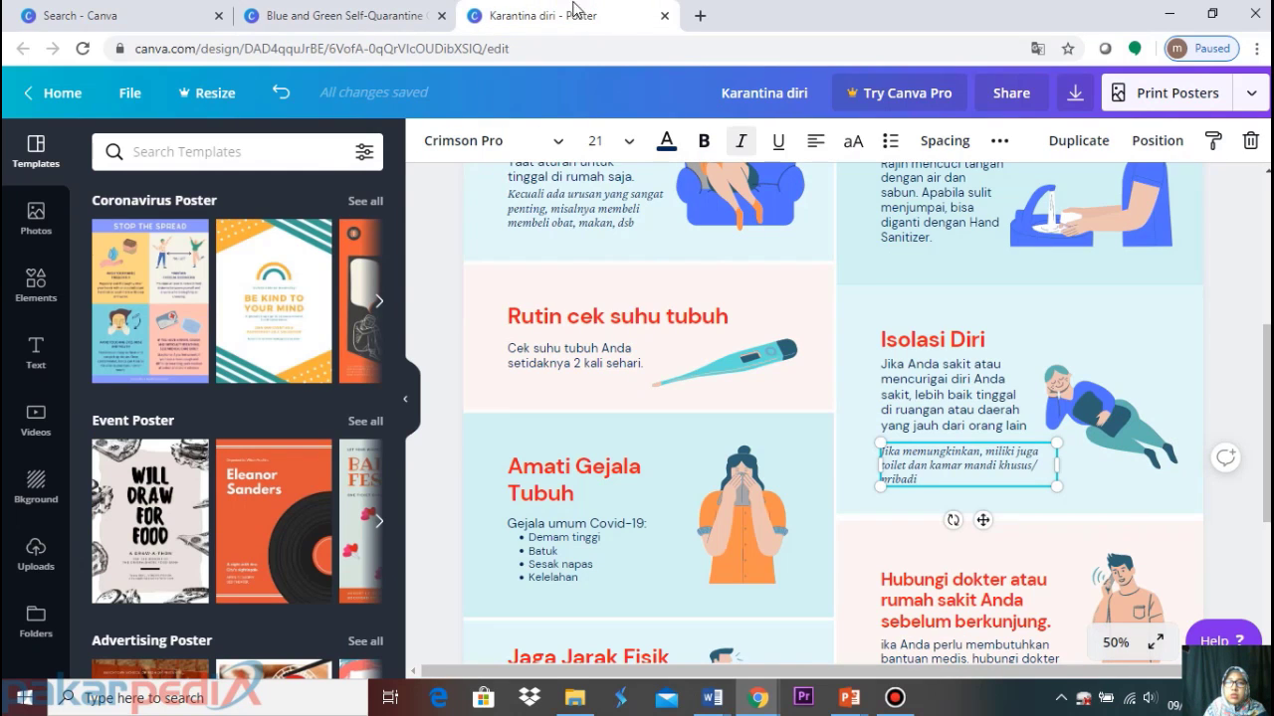
{"action": "left_click", "coordinate": [1101, 388]}
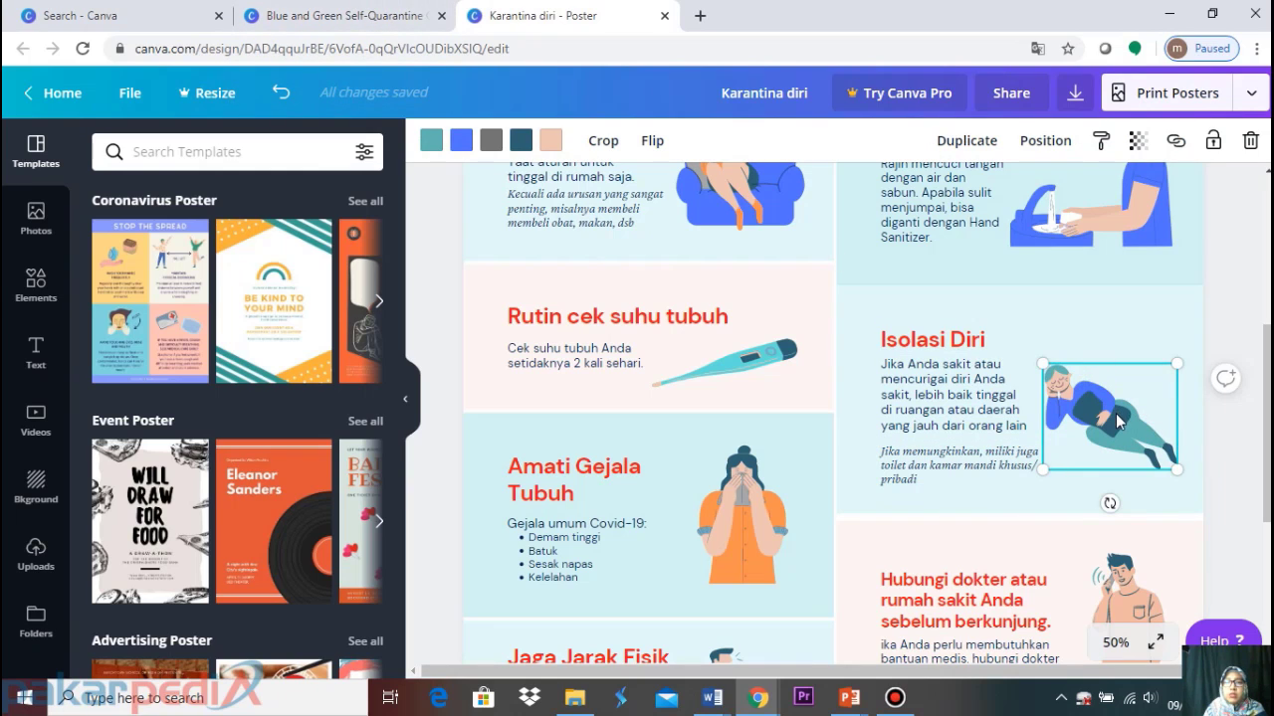
{"action": "left_click", "coordinate": [398, 16]}
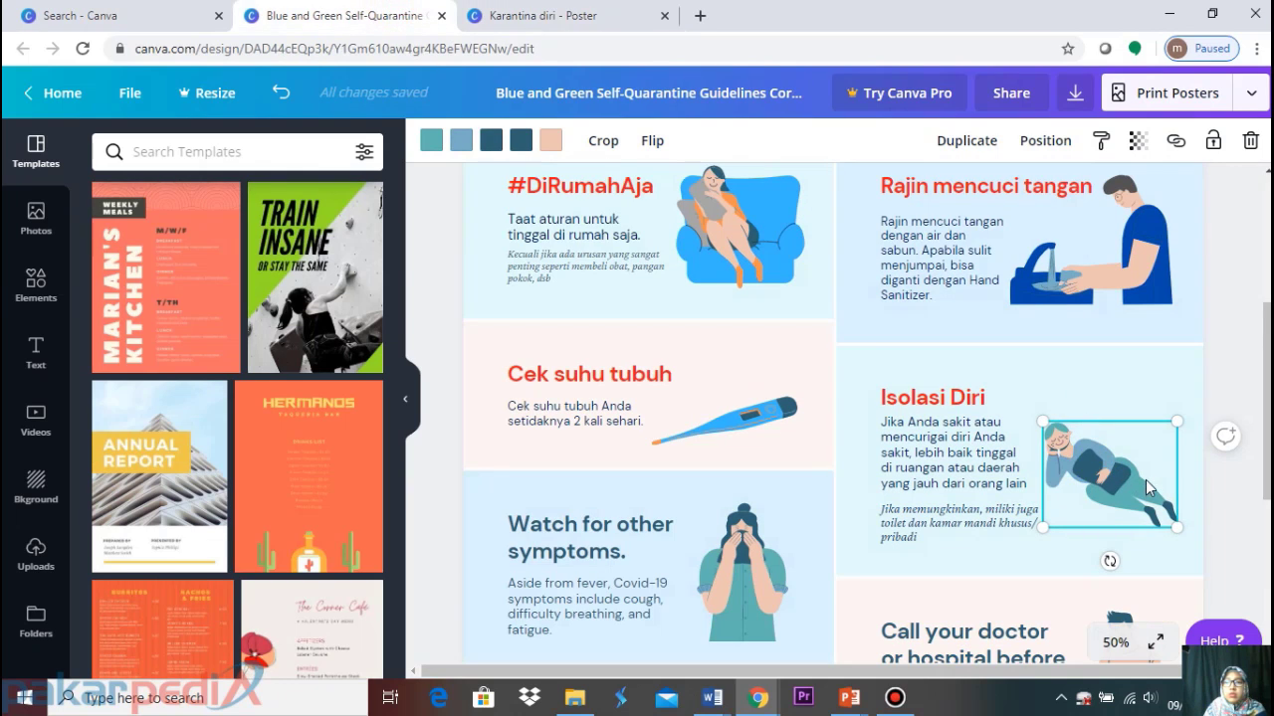
{"action": "key", "text": "Delete"}
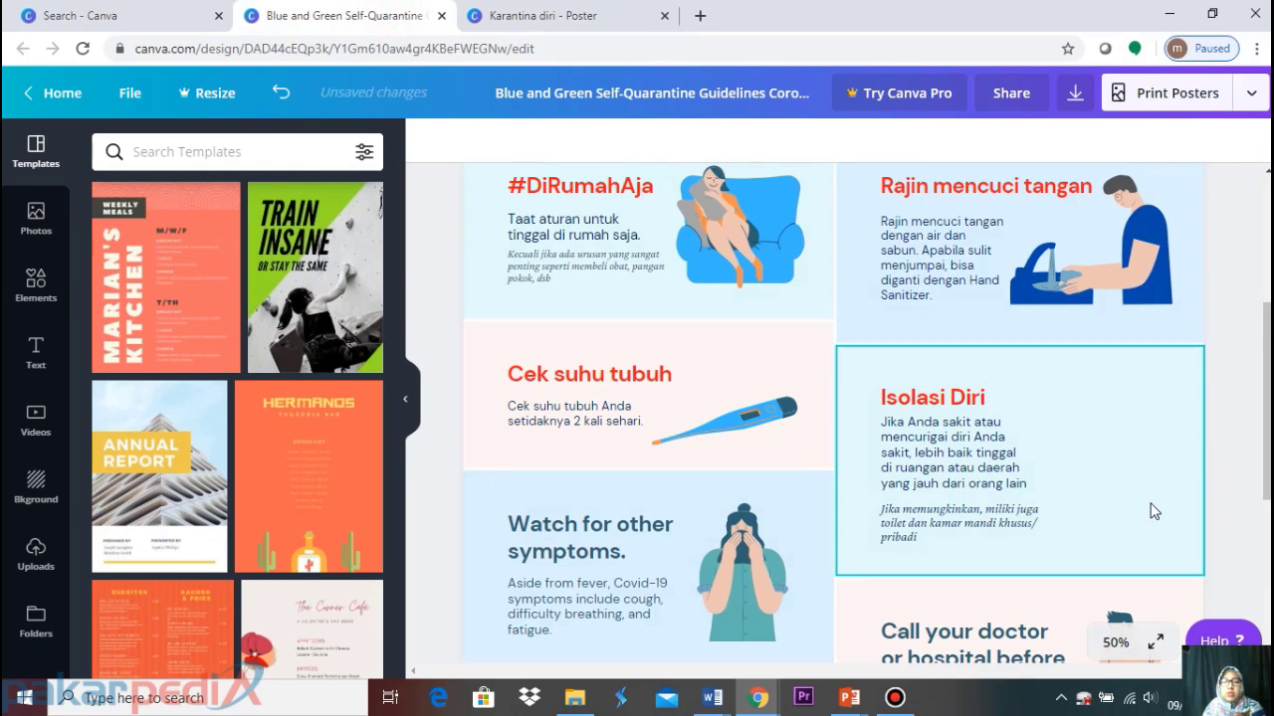
{"action": "key", "text": "ctrl+z"}
{"action": "scroll", "coordinate": [1073, 433], "scroll_direction": "down", "scroll_amount": 3}
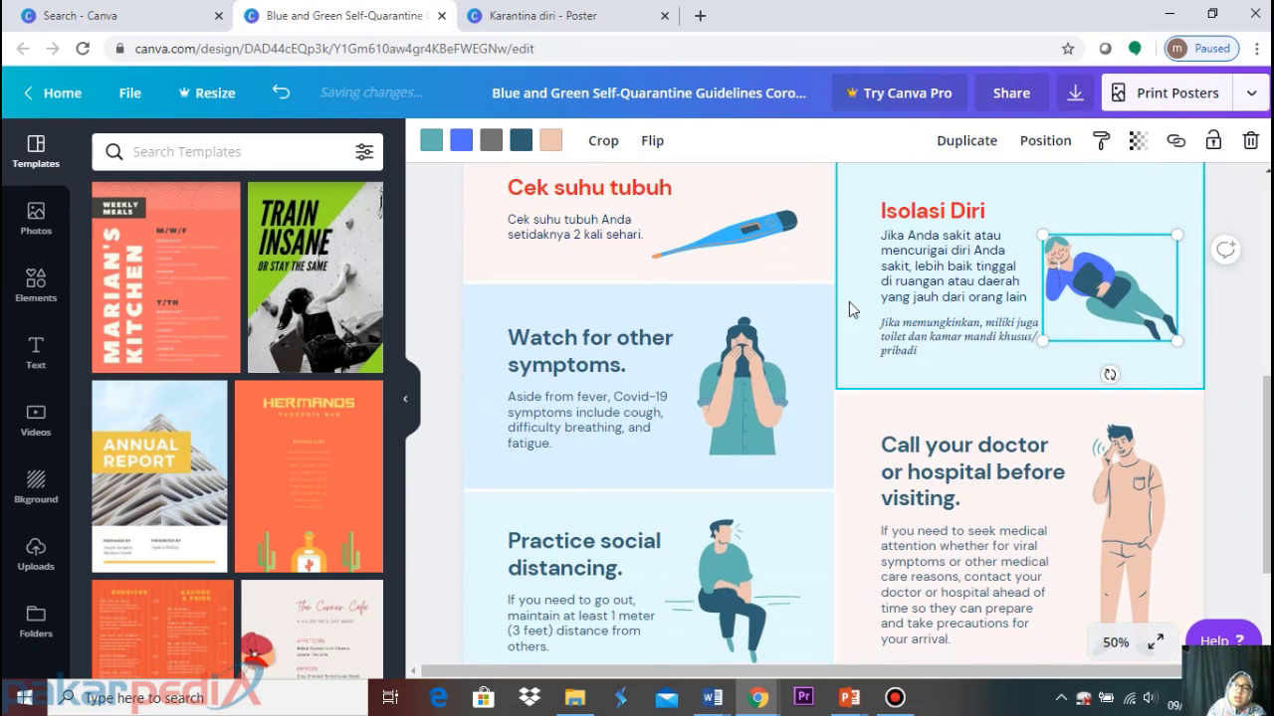
{"action": "left_click", "coordinate": [606, 364]}
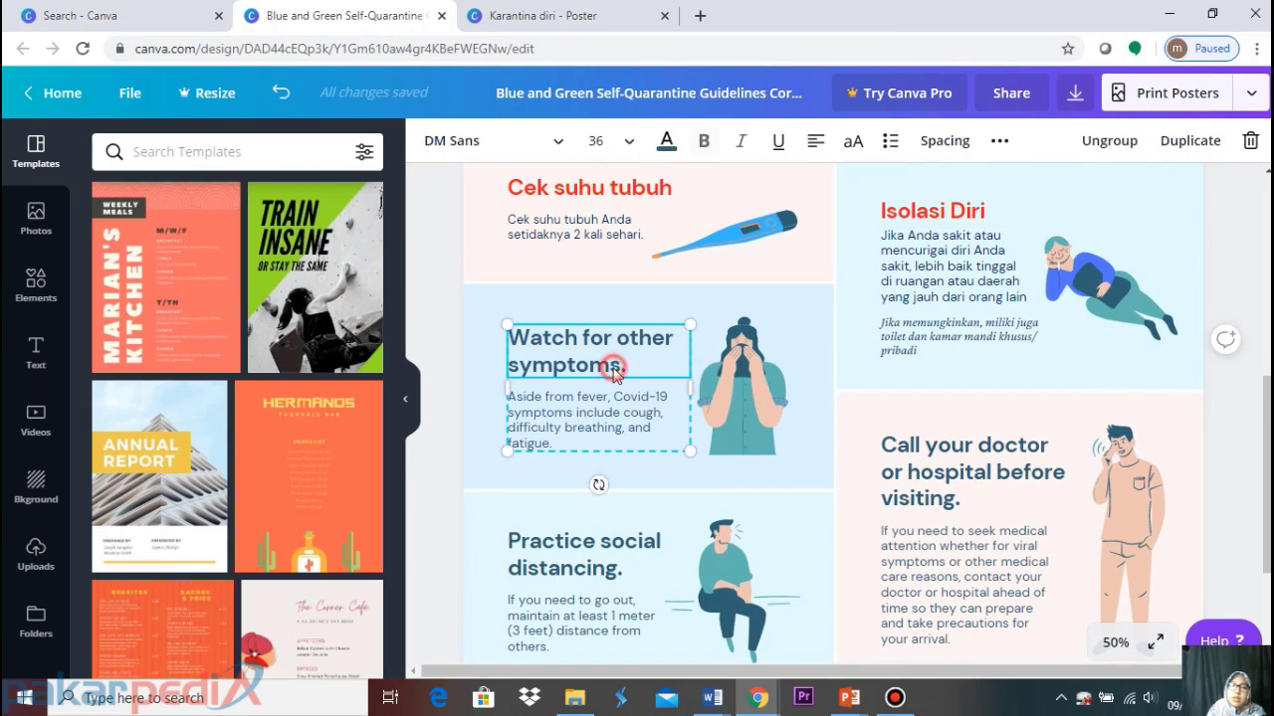
Ungroup the symptoms card, delete its English text, and paste in the 'Amati Gejala Tubuh' heading
{"action": "left_click", "coordinate": [1107, 147]}
{"action": "left_click", "coordinate": [597, 483]}
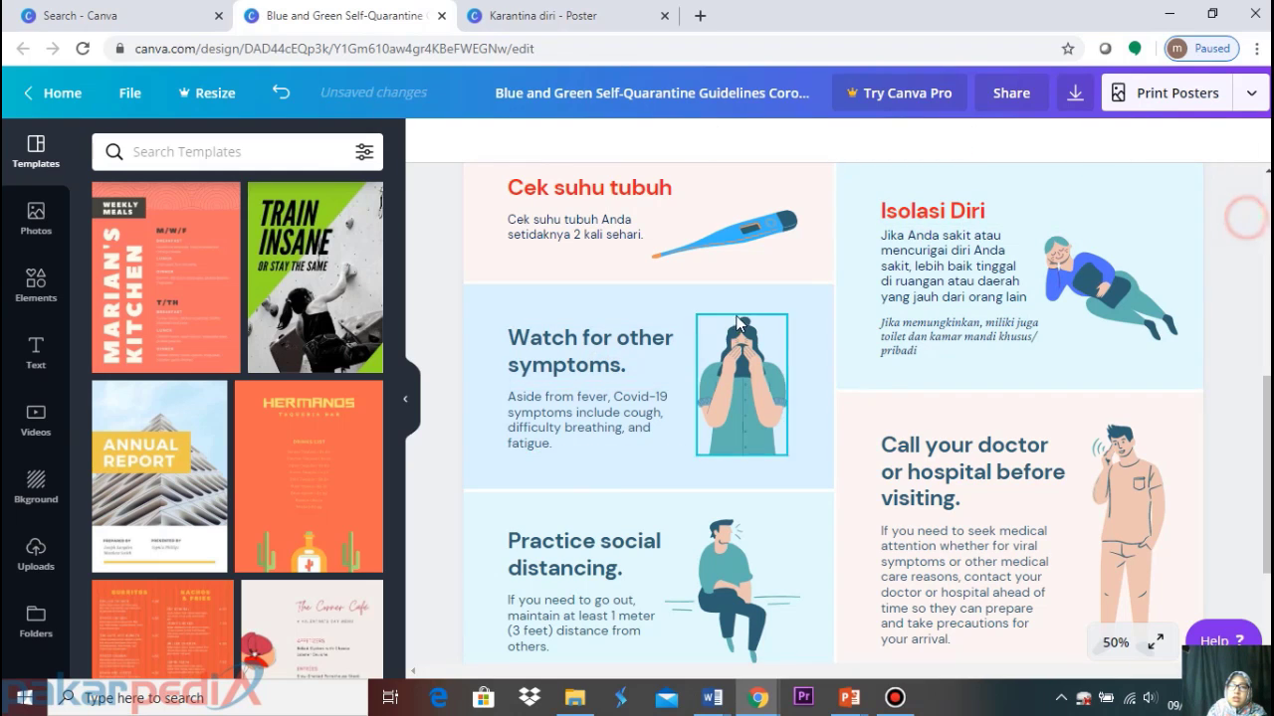
{"action": "left_click", "coordinate": [648, 341]}
{"action": "key", "text": "Delete"}
{"action": "left_click", "coordinate": [558, 438]}
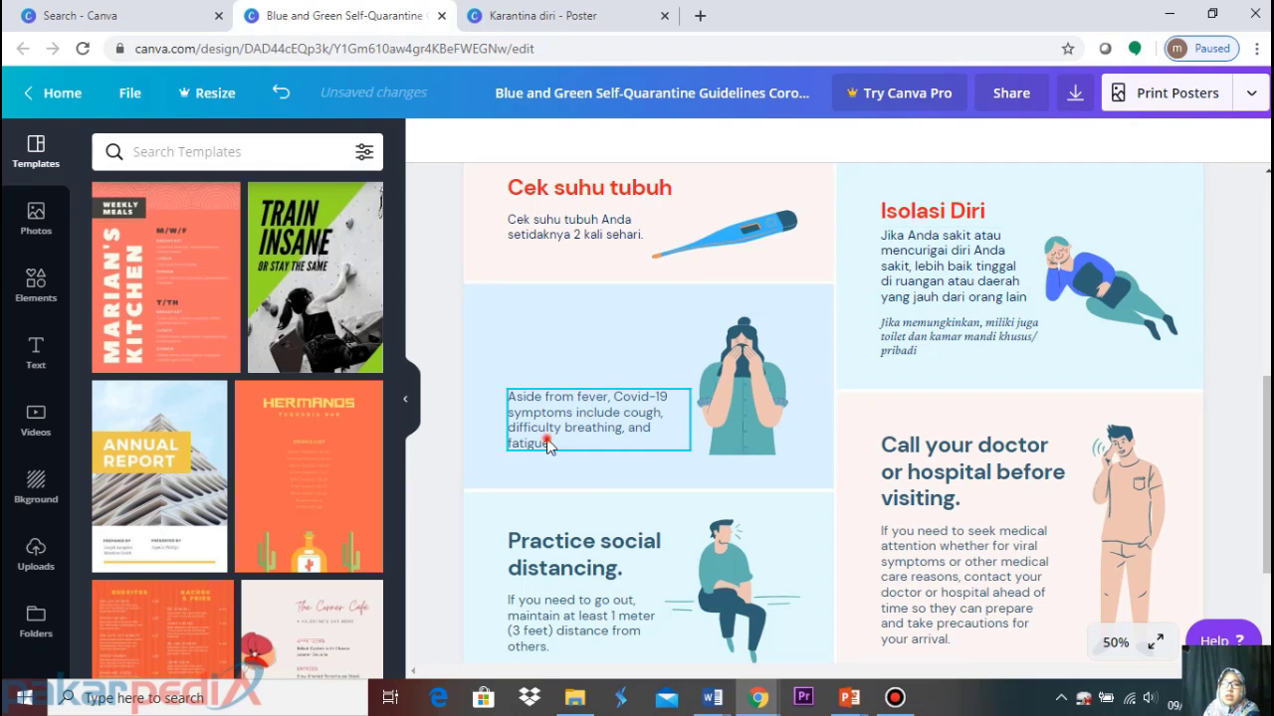
{"action": "key", "text": "Delete"}
{"action": "left_click", "coordinate": [543, 15]}
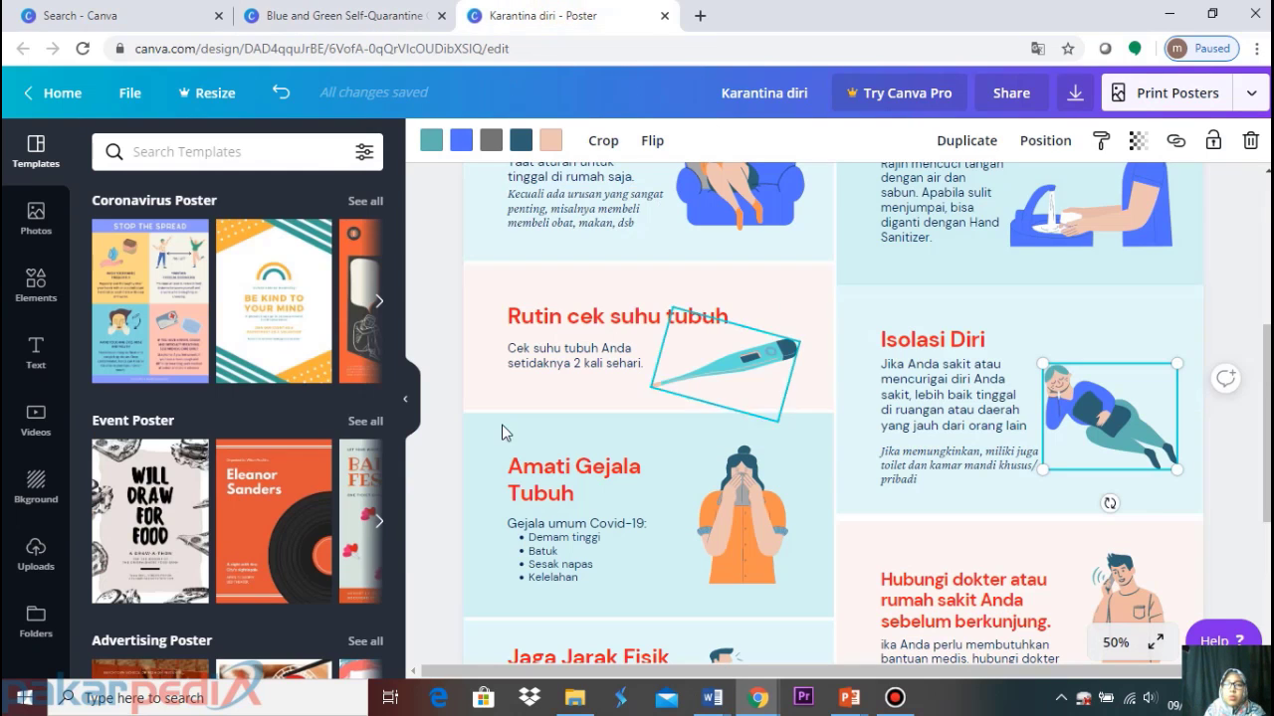
{"action": "left_click", "coordinate": [564, 466]}
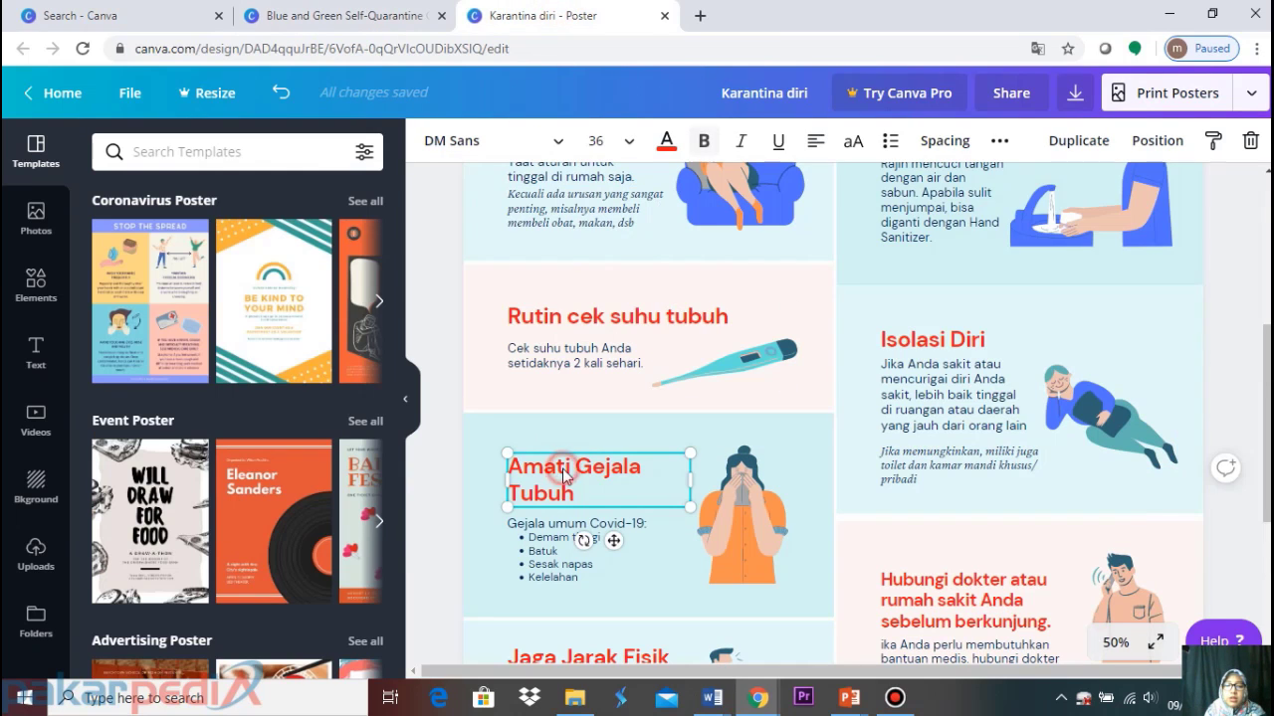
{"action": "left_click", "coordinate": [369, 12]}
{"action": "key", "text": "ctrl+v"}
Bring over the 'Gejala umum Covid-19:' line and the symptoms list from the Karantina diri poster
{"action": "left_click", "coordinate": [543, 15]}
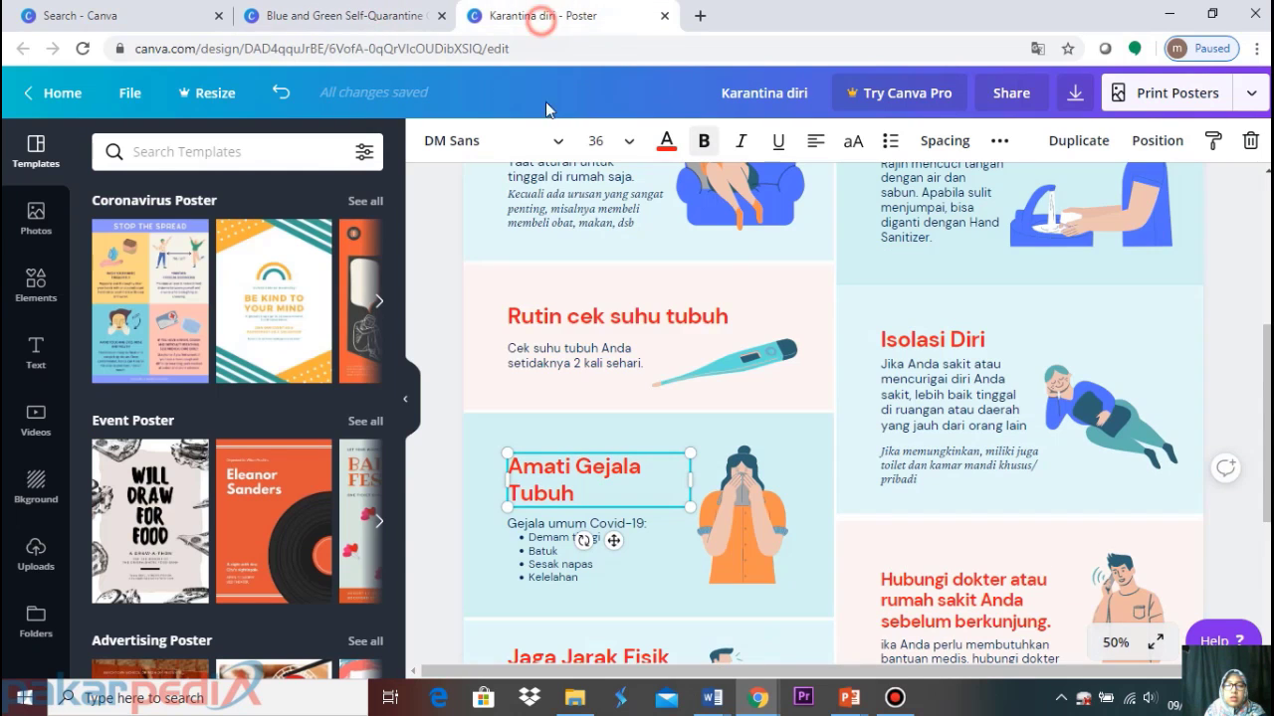
{"action": "left_click", "coordinate": [573, 537]}
{"action": "left_click", "coordinate": [571, 531]}
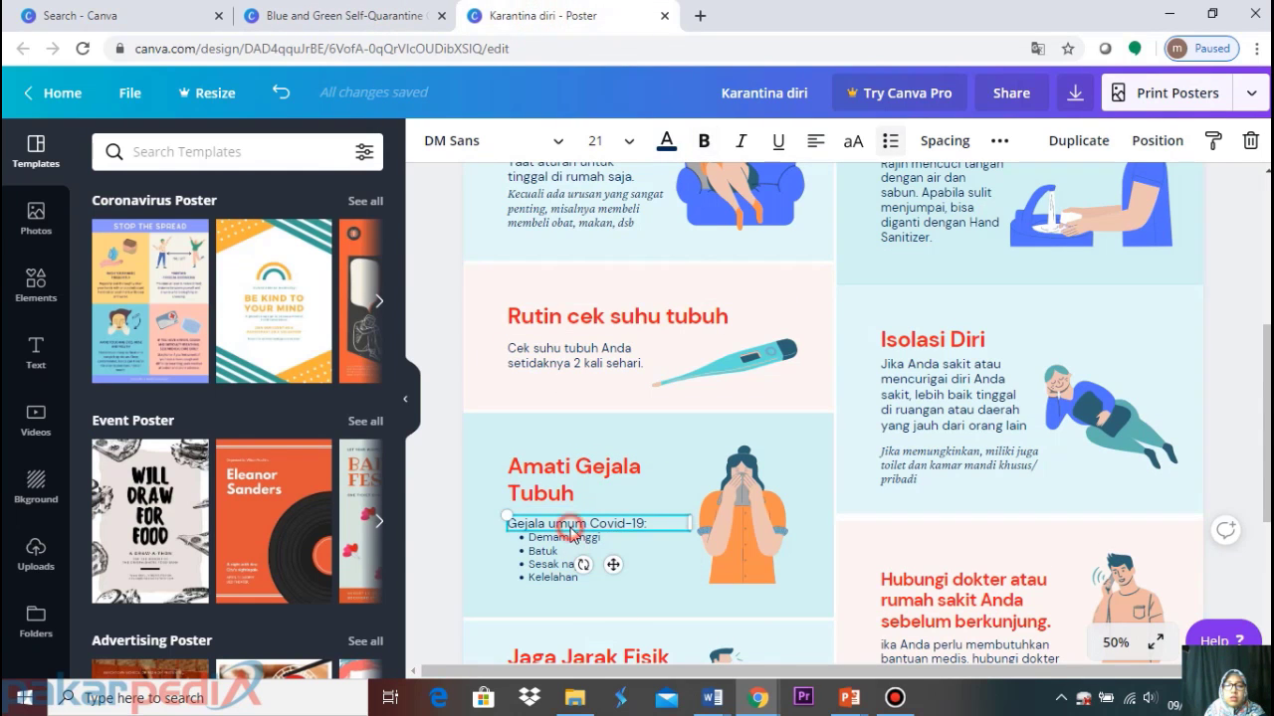
{"action": "key", "text": "ctrl+c"}
{"action": "left_click", "coordinate": [328, 14]}
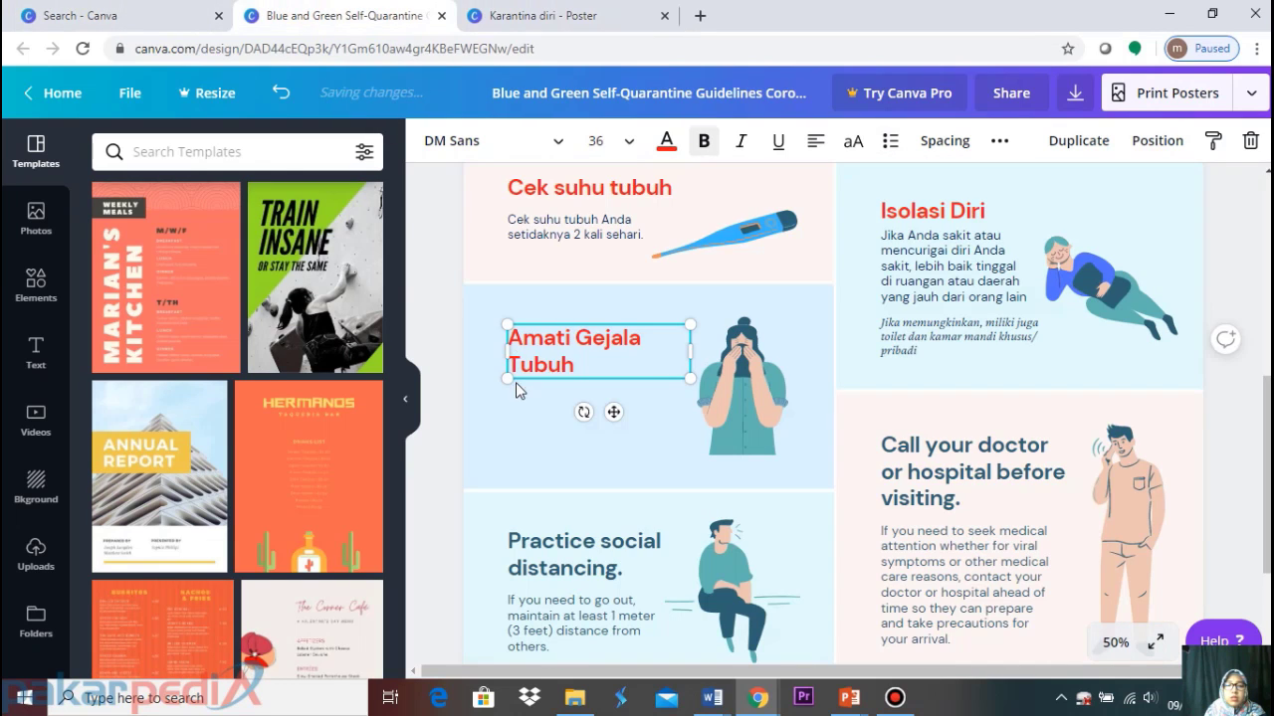
{"action": "key", "text": "ctrl+v"}
{"action": "left_click", "coordinate": [542, 15]}
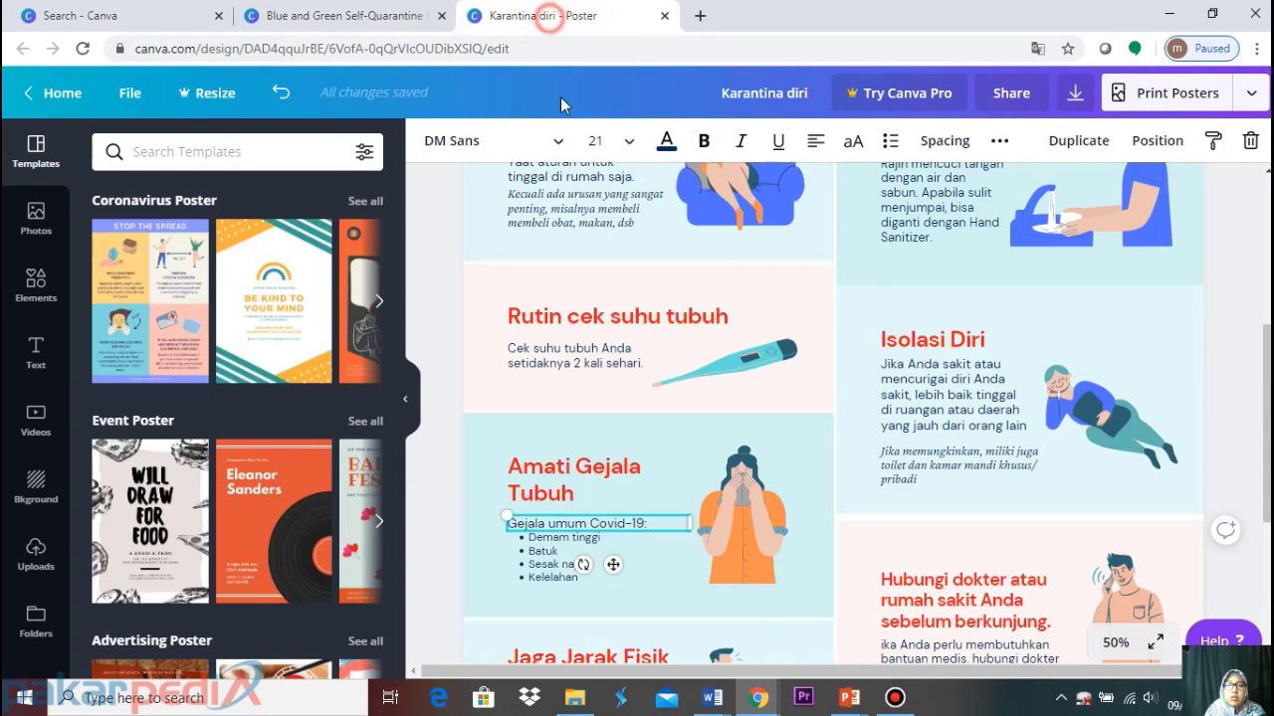
{"action": "left_click", "coordinate": [574, 547]}
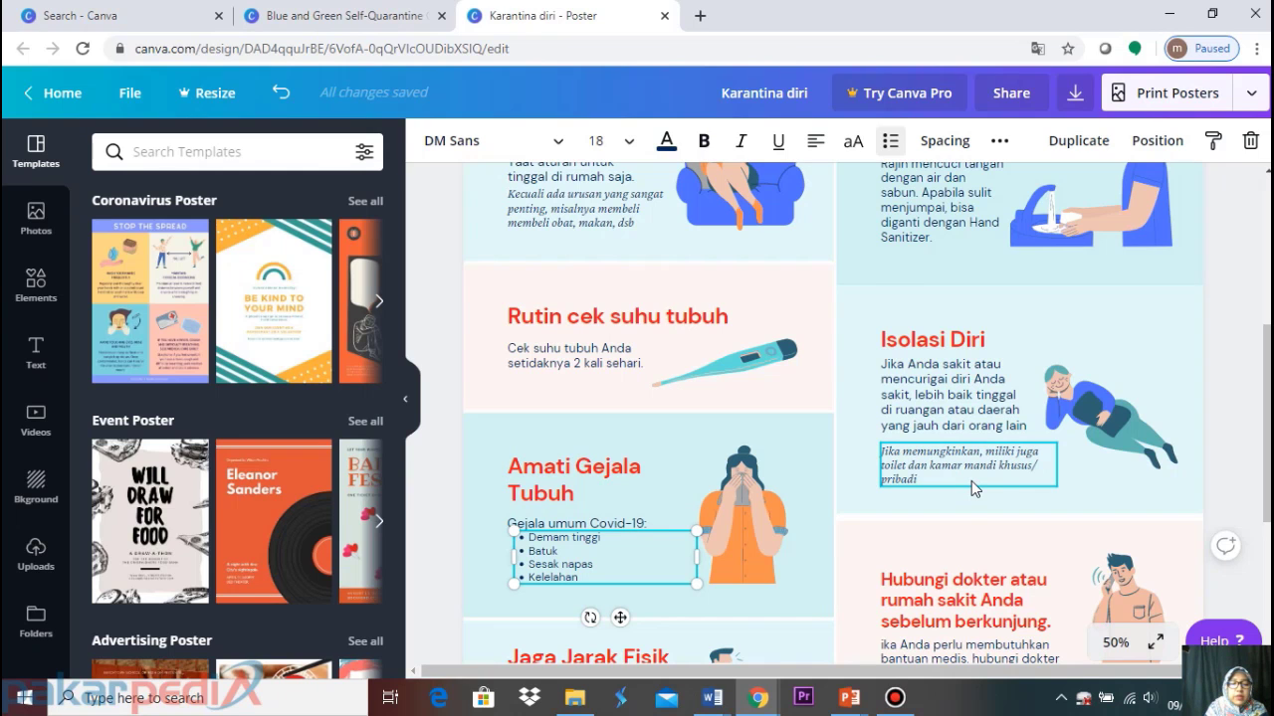
{"action": "key", "text": "ctrl+shift+Tab"}
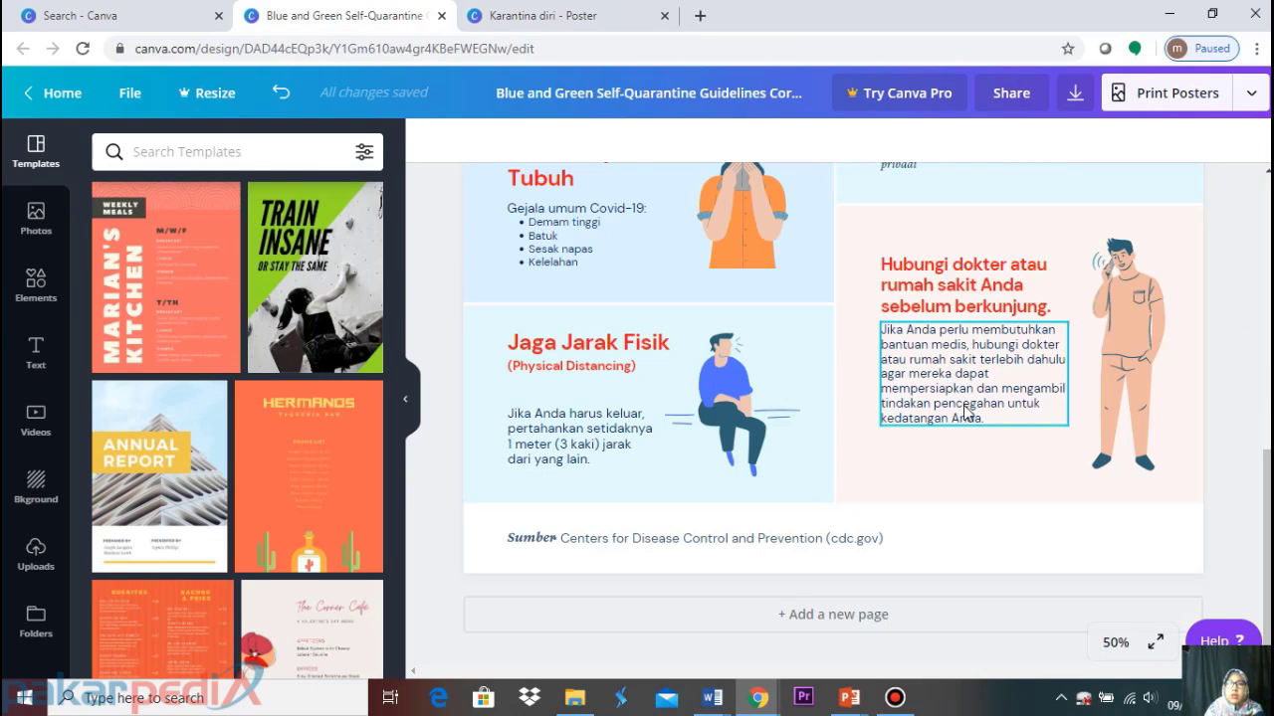
{"action": "scroll", "coordinate": [965, 412], "scroll_direction": "up", "scroll_amount": 3}
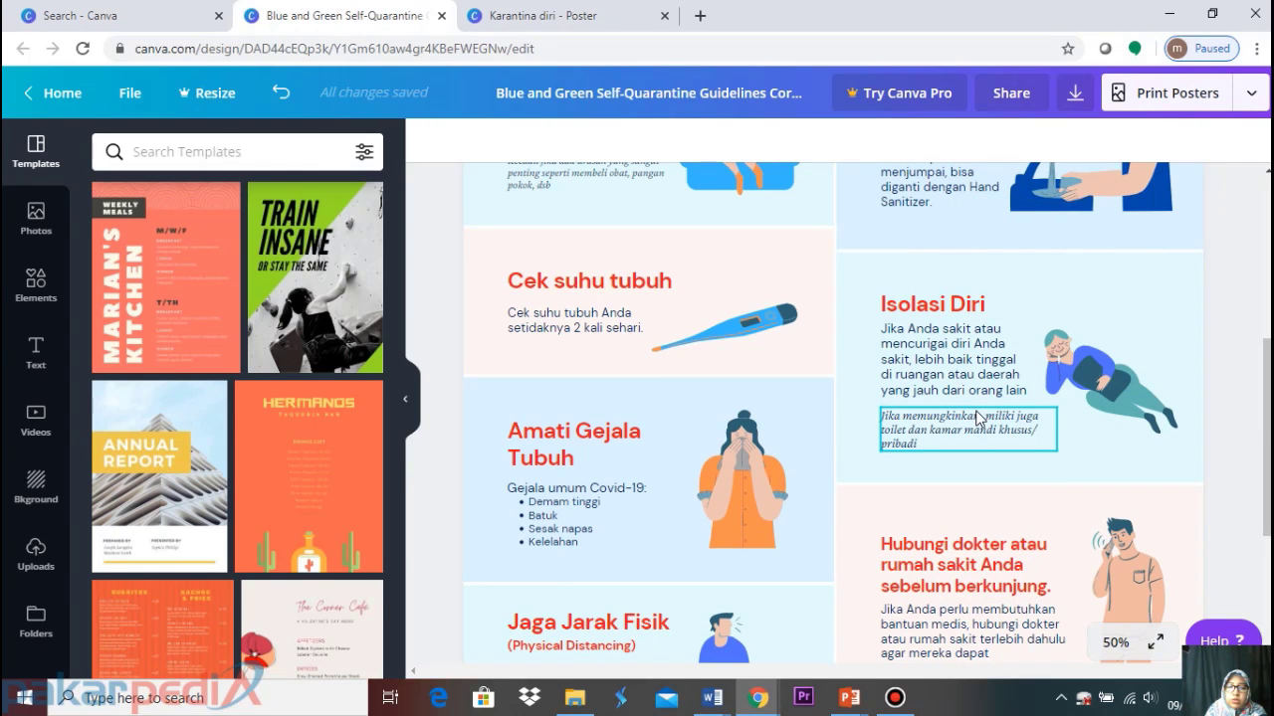
{"action": "scroll", "coordinate": [976, 418], "scroll_direction": "up", "scroll_amount": 5}
{"action": "scroll", "coordinate": [979, 418], "scroll_direction": "down", "scroll_amount": 7}
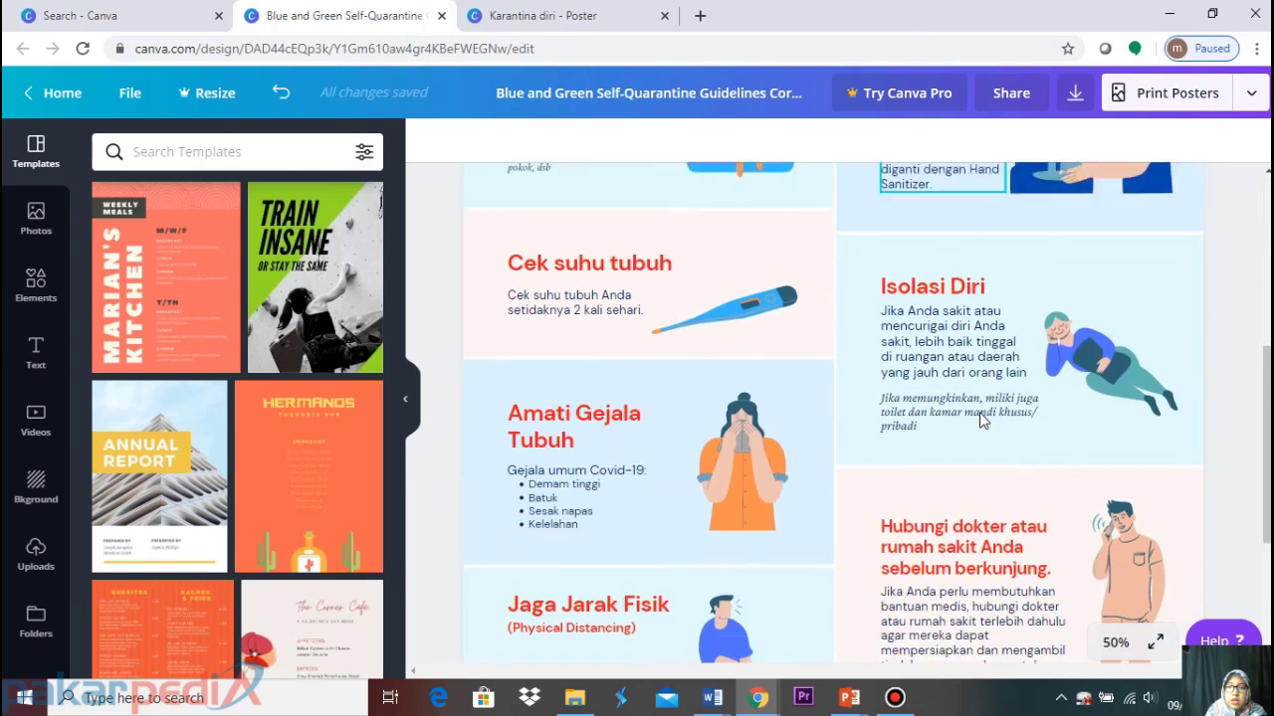
{"action": "scroll", "coordinate": [981, 420], "scroll_direction": "down", "scroll_amount": 2}
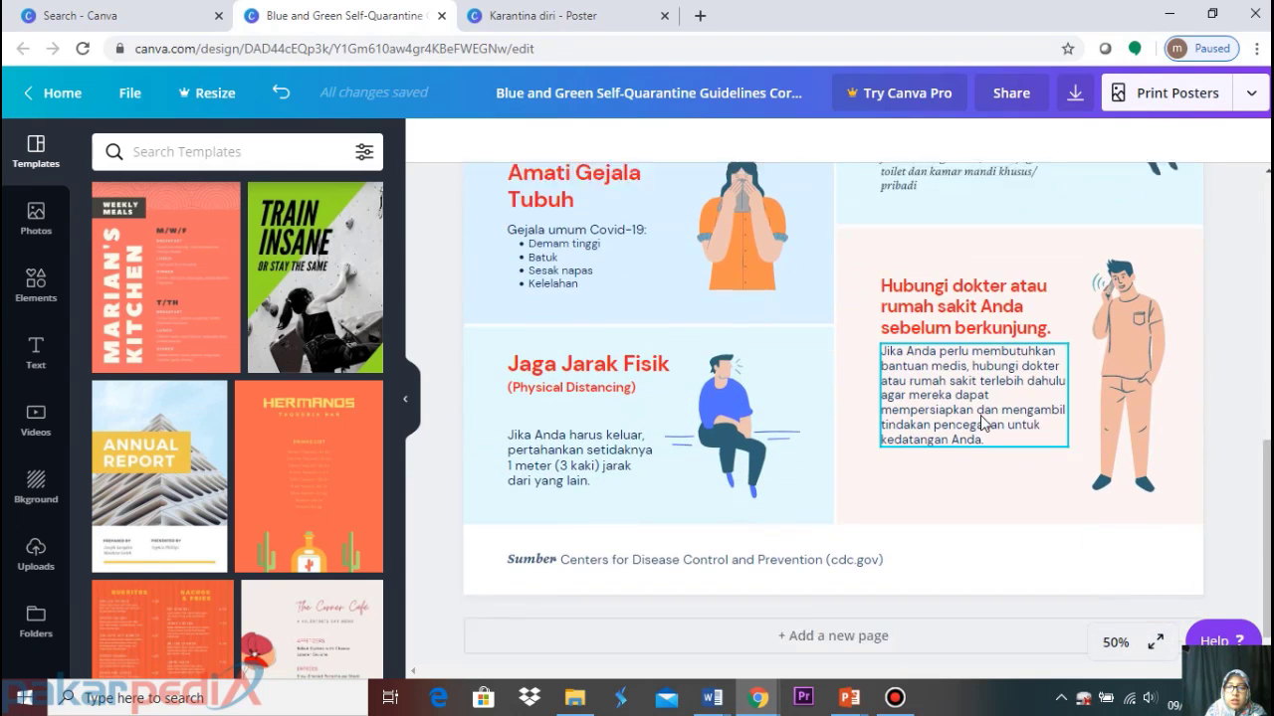
{"action": "scroll", "coordinate": [980, 415], "scroll_direction": "up", "scroll_amount": 5}
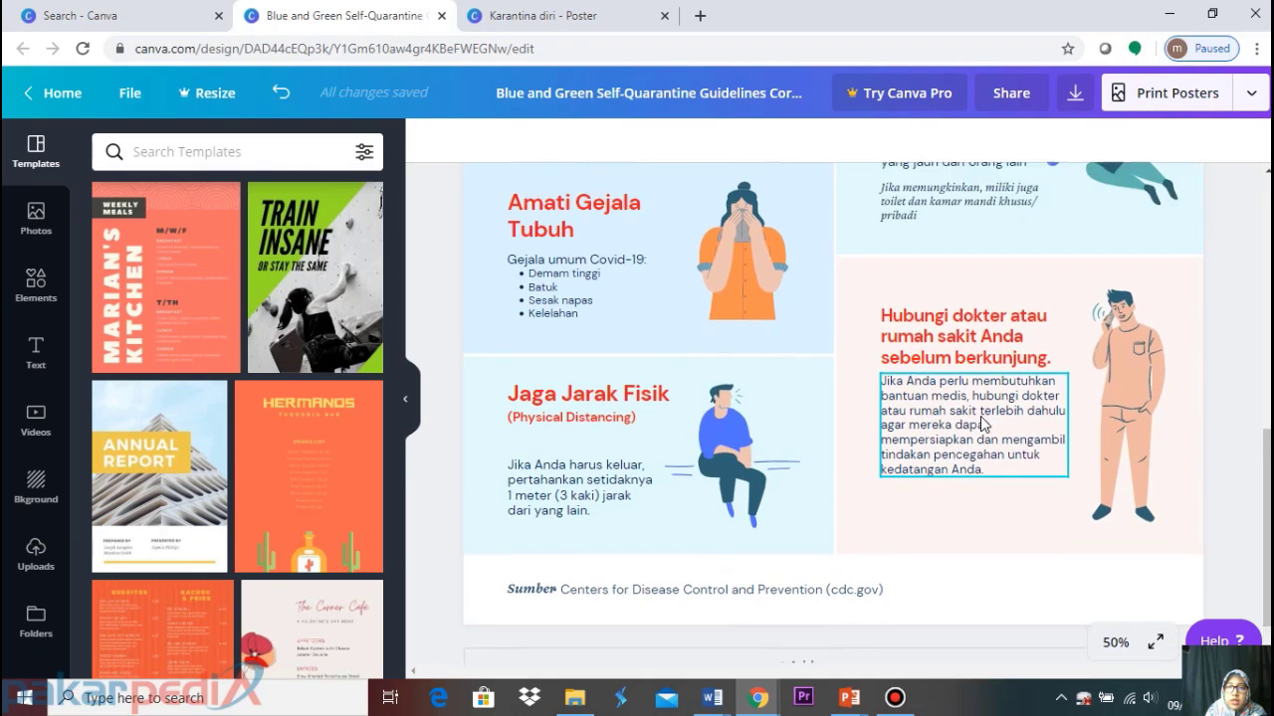
{"action": "scroll", "coordinate": [982, 422], "scroll_direction": "up", "scroll_amount": 3}
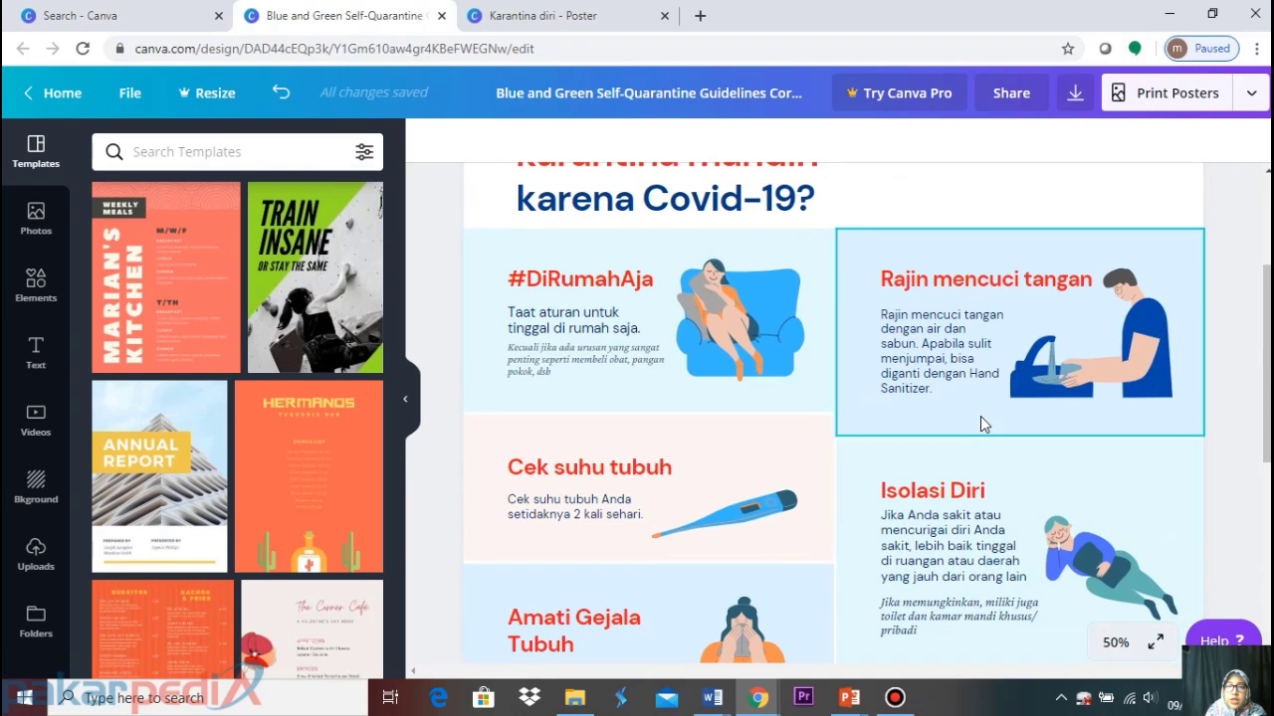
{"action": "scroll", "coordinate": [980, 418], "scroll_direction": "up", "scroll_amount": 4}
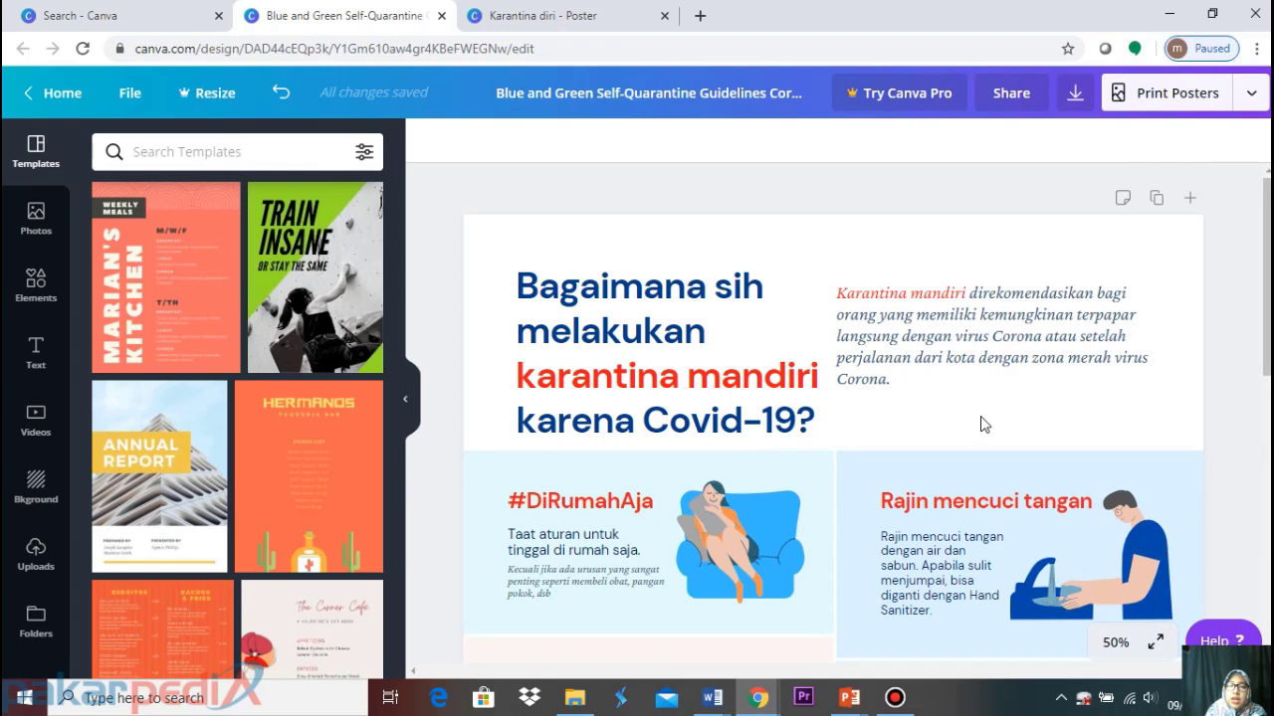
{"action": "scroll", "coordinate": [980, 424], "scroll_direction": "down", "scroll_amount": 6}
{"action": "scroll", "coordinate": [979, 424], "scroll_direction": "down", "scroll_amount": 4}
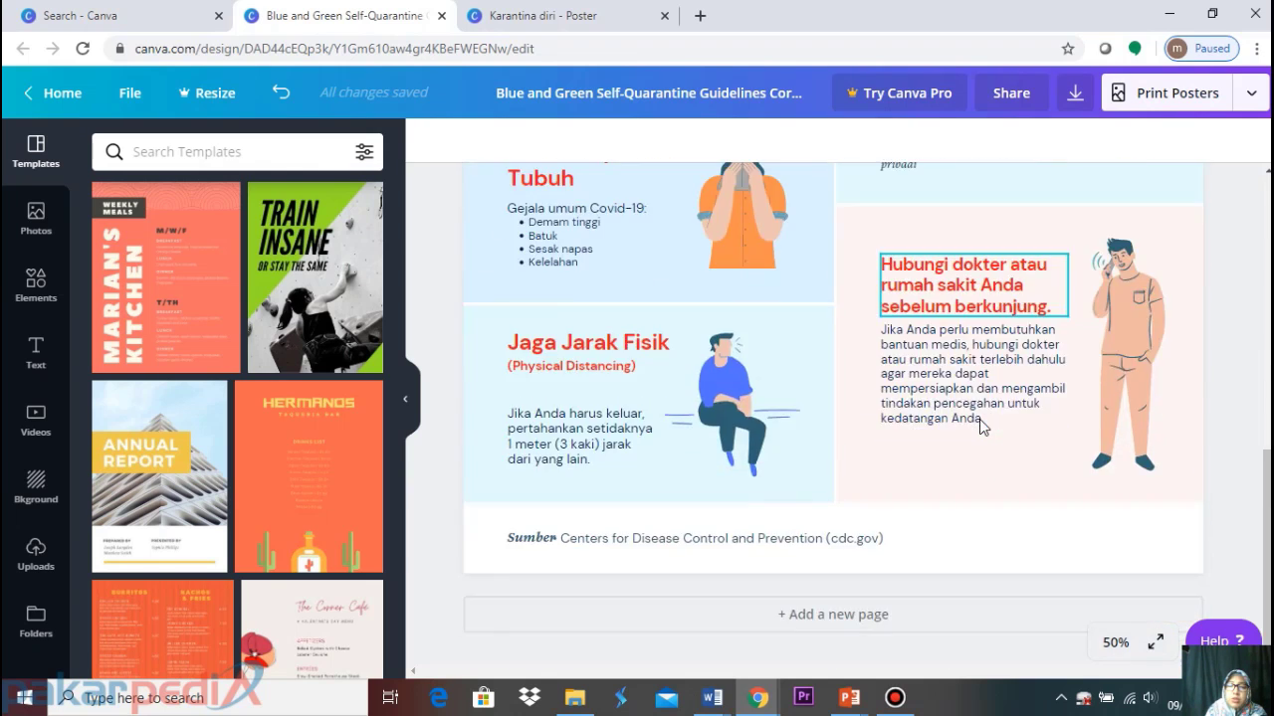
{"action": "scroll", "coordinate": [979, 419], "scroll_direction": "up", "scroll_amount": 8}
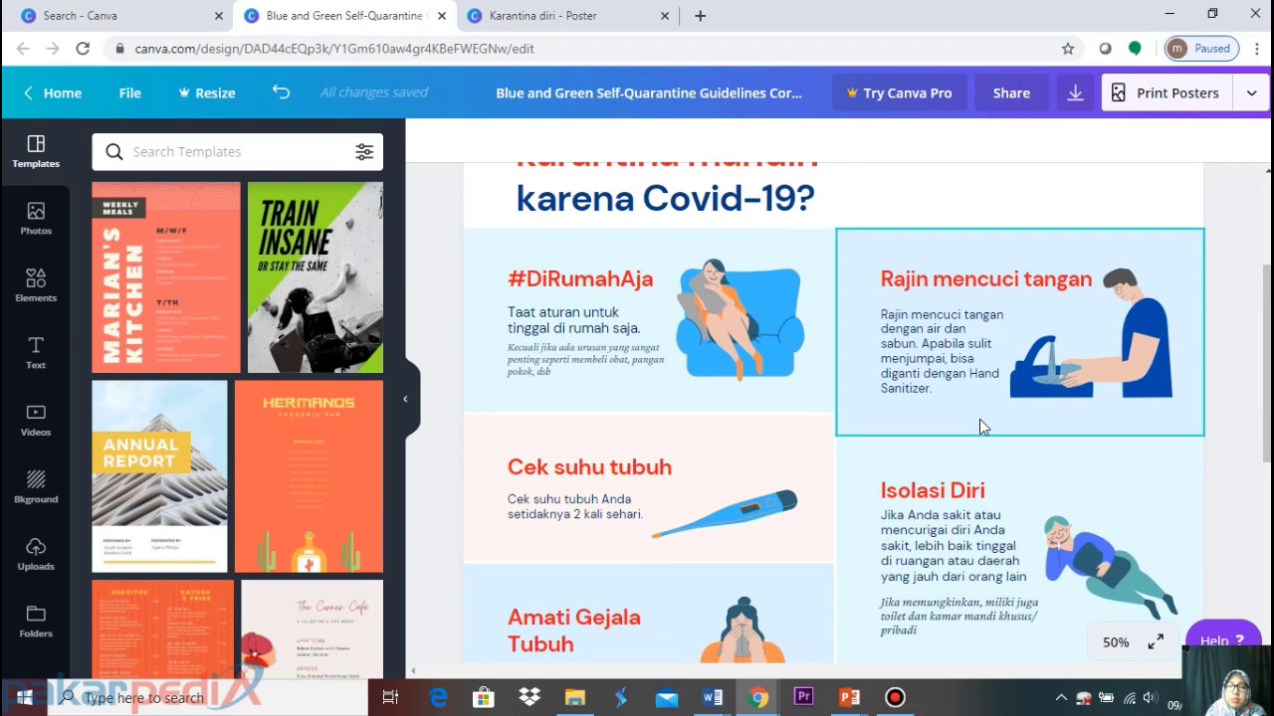
{"action": "scroll", "coordinate": [979, 419], "scroll_direction": "up", "scroll_amount": 3}
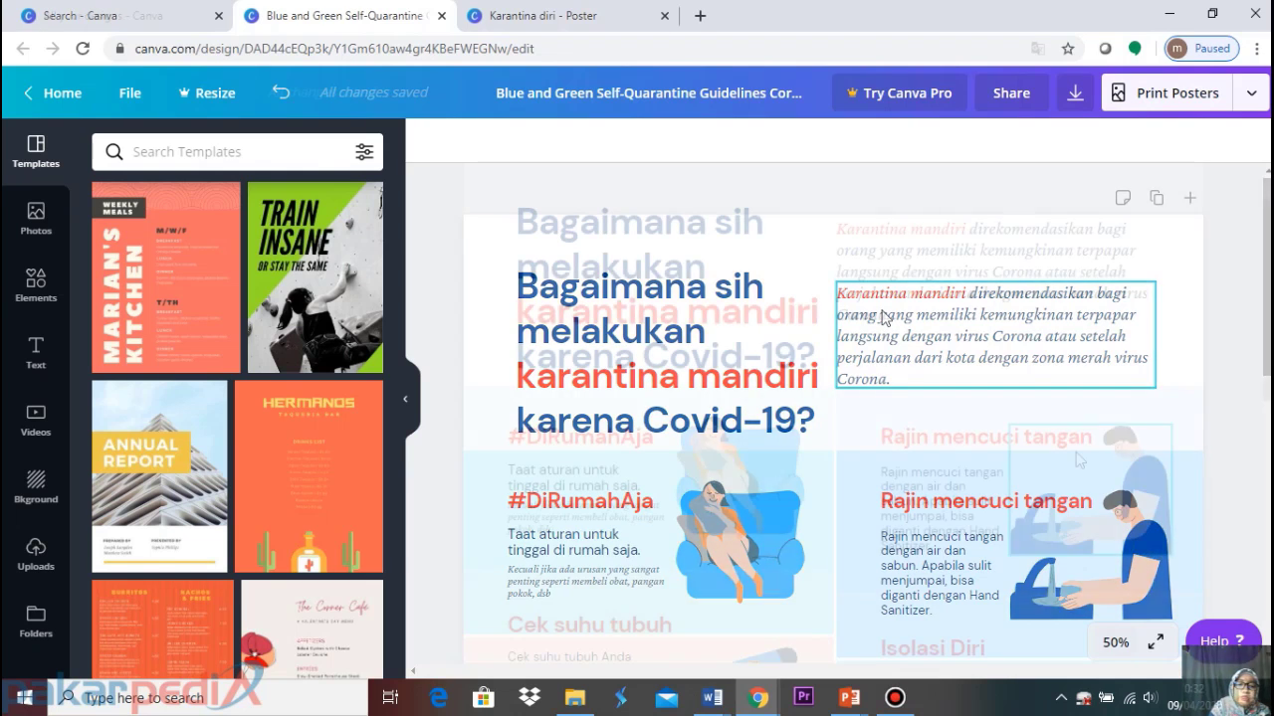
{"action": "scroll", "coordinate": [1075, 452], "scroll_direction": "down", "scroll_amount": 2}
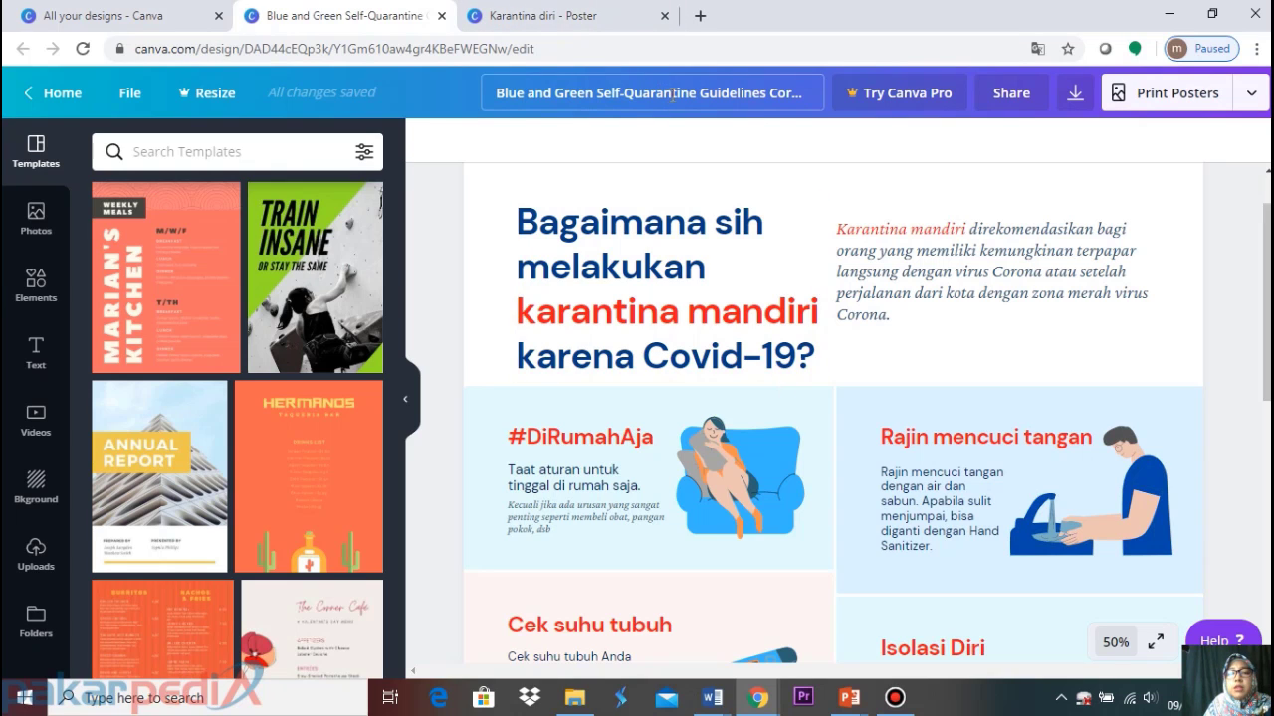
Replace the 'Blue and Green Self-Quarantine Guidelines' title with 'Self-quarantine'
{"action": "left_click", "coordinate": [672, 94]}
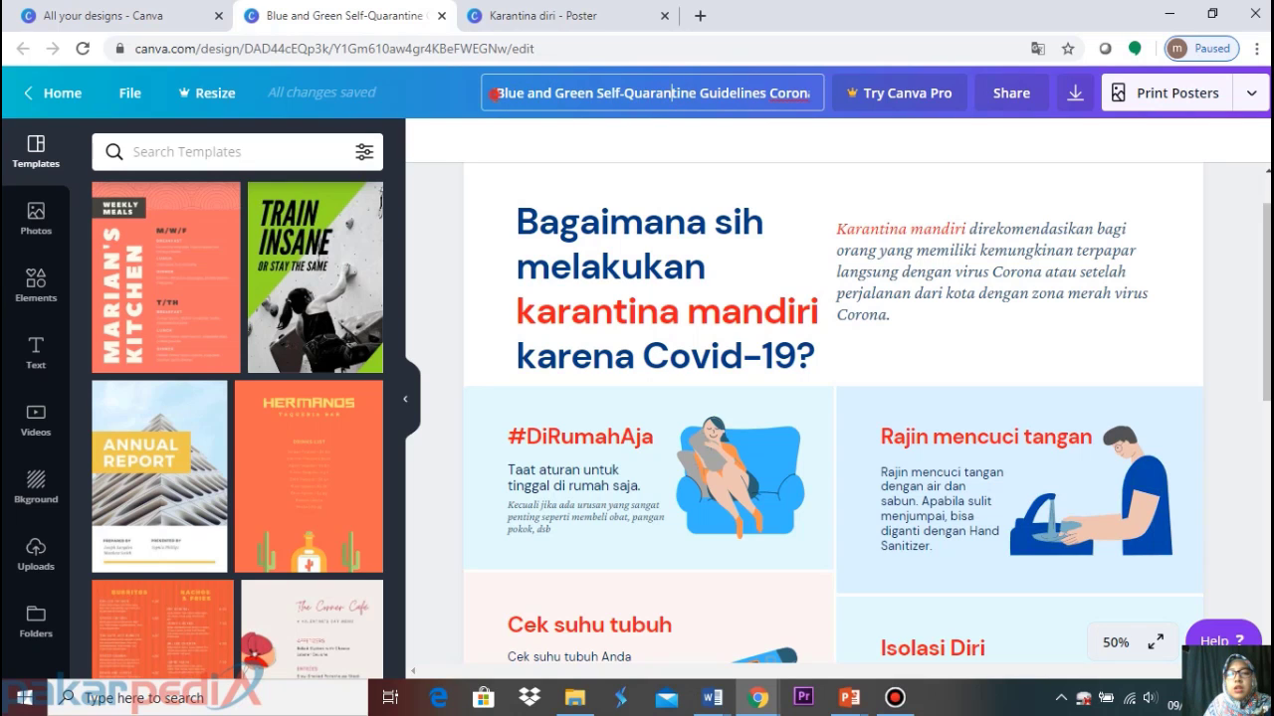
{"action": "left_click_drag", "start_coordinate": [494, 93], "coordinate": [791, 77]}
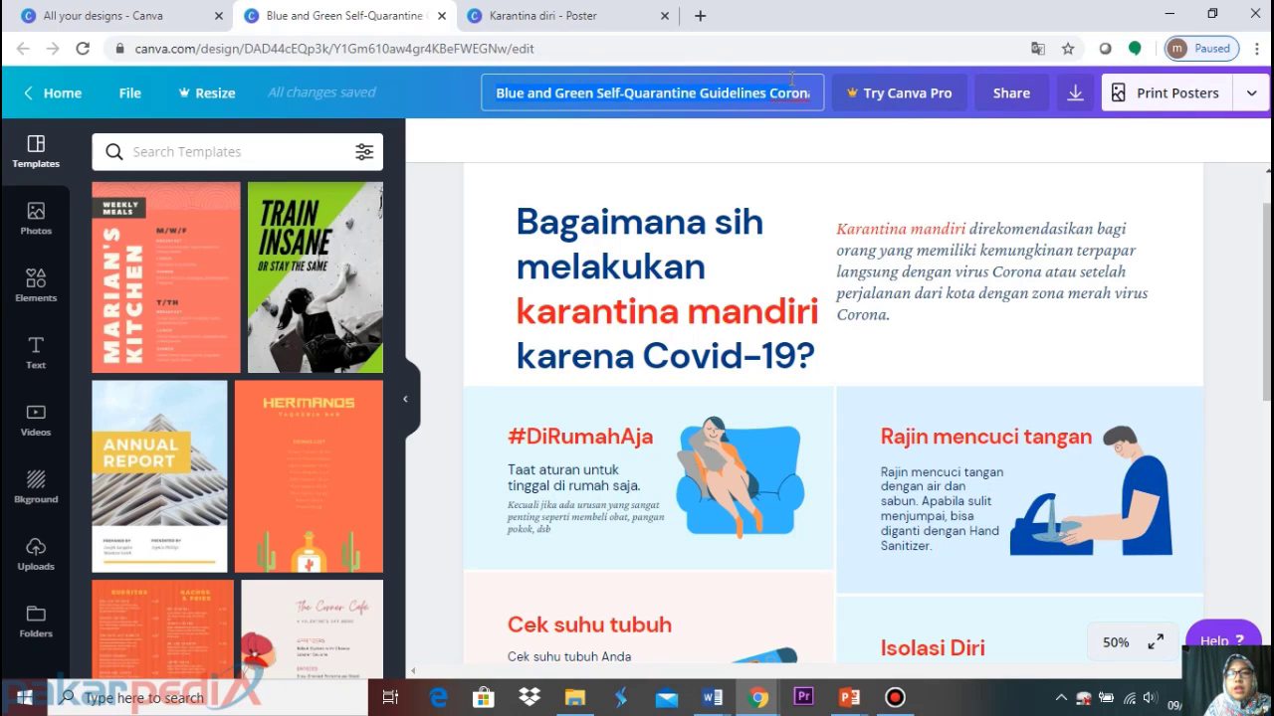
{"action": "key", "text": "ctrl+v"}
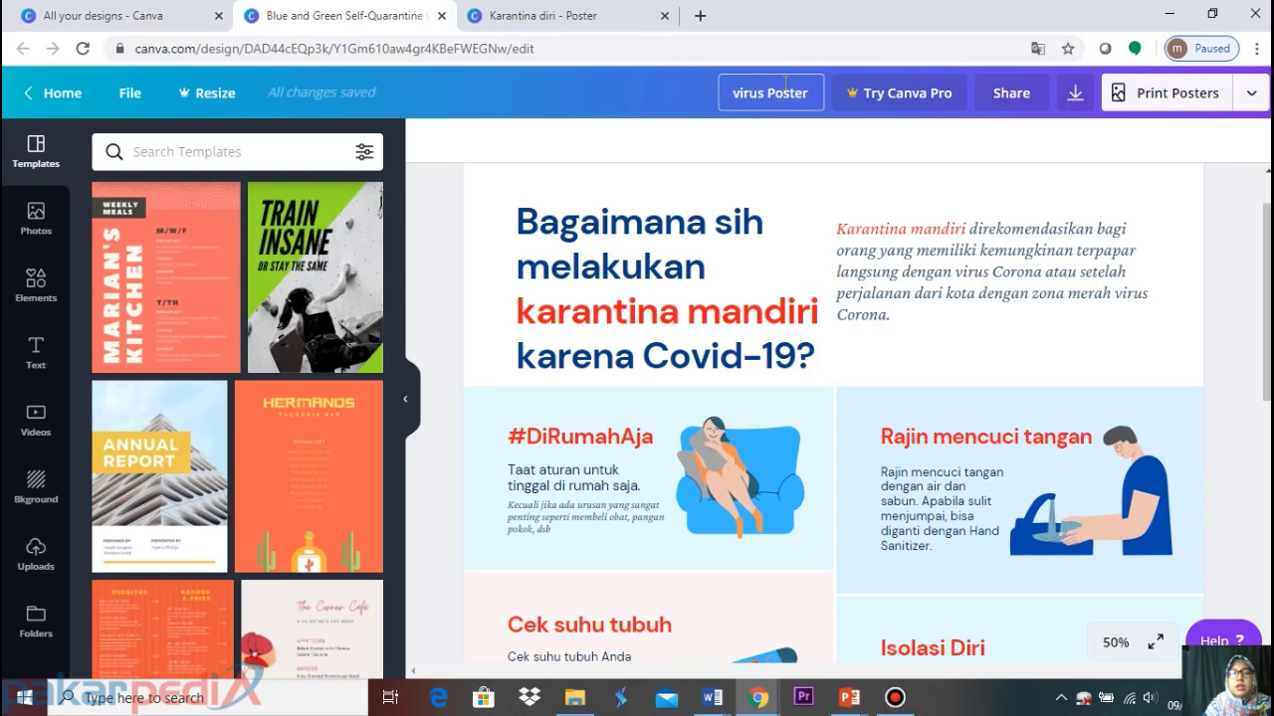
{"action": "key", "text": "Delete"}
{"action": "key", "text": "Delete"}
{"action": "key", "text": "Delete"}
{"action": "key", "text": "Delete"}
{"action": "key", "text": "Delete"}
{"action": "key", "text": "Delete"}
{"action": "key", "text": "Delete"}
{"action": "key", "text": "Delete"}
{"action": "key", "text": "Delete"}
{"action": "key", "text": "Delete"}
{"action": "key", "text": "Delete"}
{"action": "key", "text": "Delete"}
{"action": "type", "text": "S"}
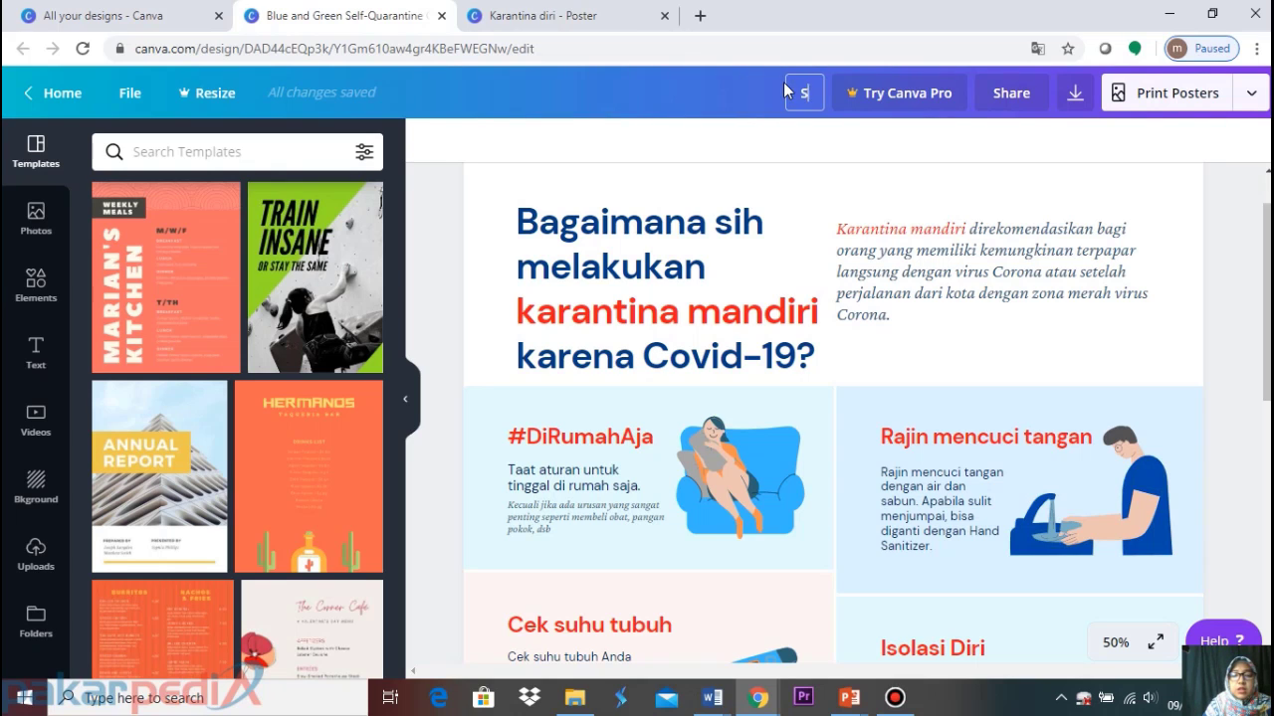
{"action": "type", "text": "elf-quarantine"}
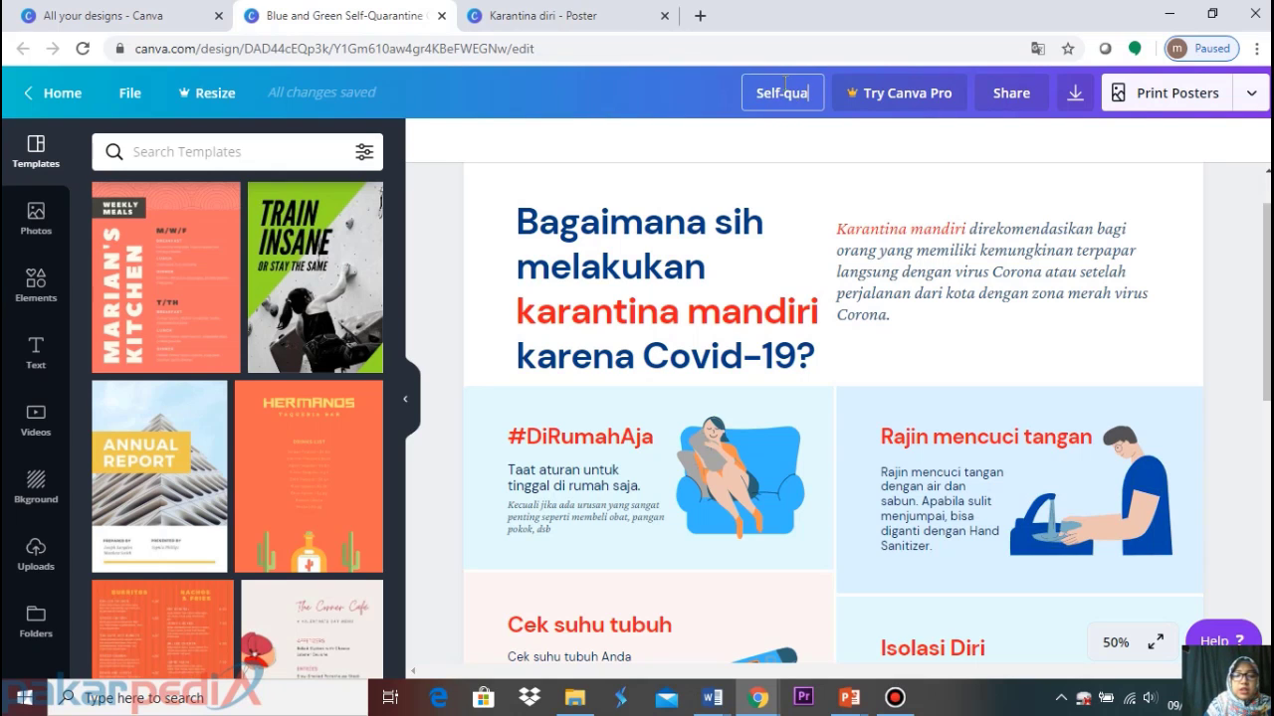
{"action": "left_click", "coordinate": [693, 144]}
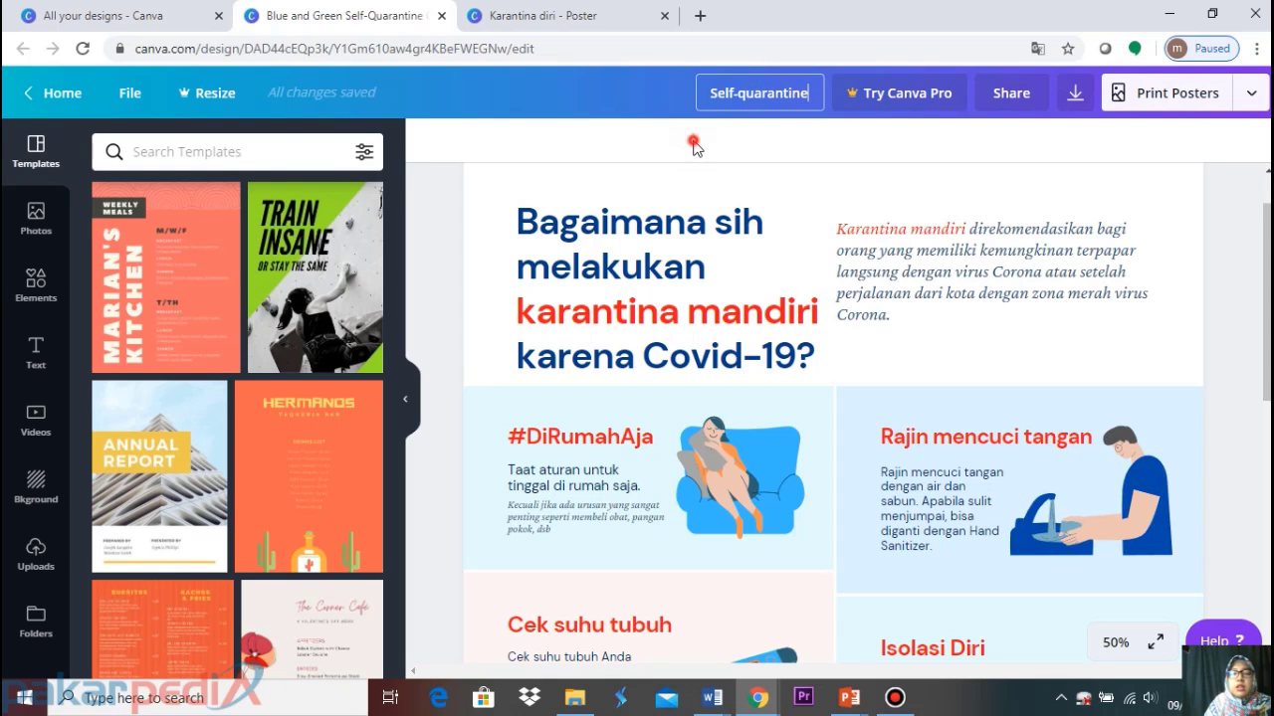
Go to the Canva home page and open All your designs
{"action": "left_click", "coordinate": [62, 95]}
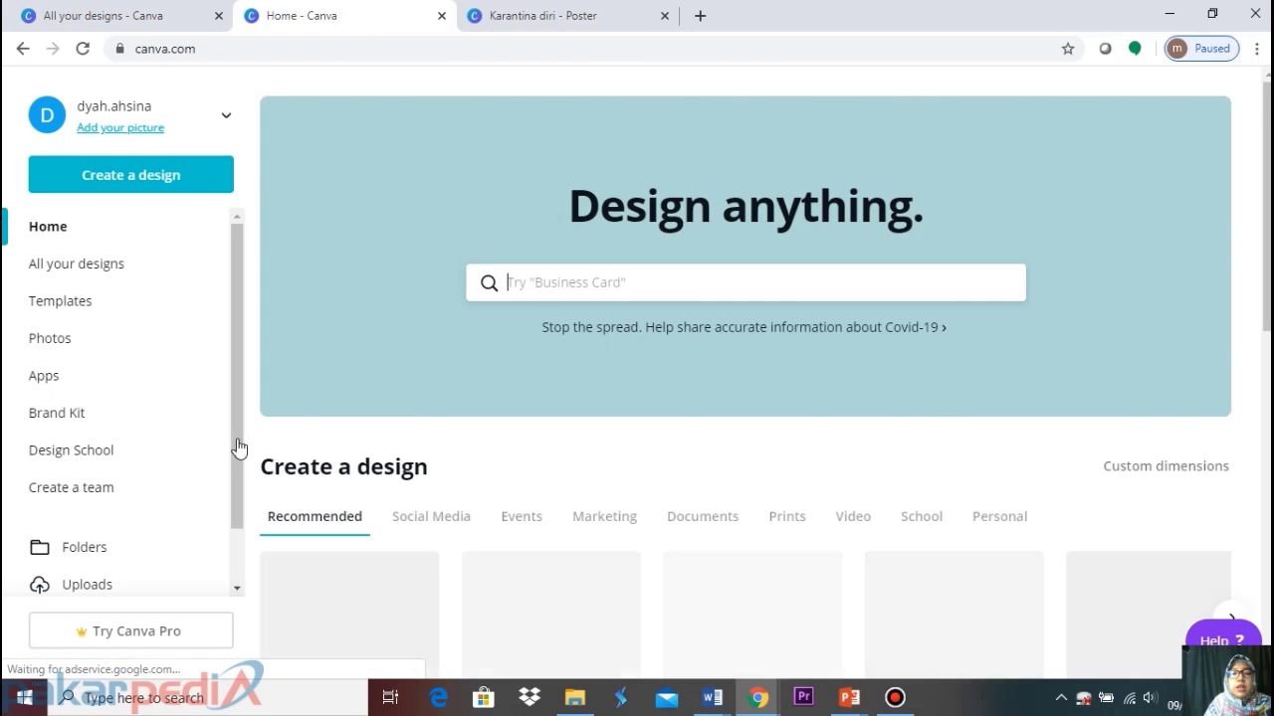
{"action": "scroll", "coordinate": [303, 458], "scroll_direction": "down", "scroll_amount": 2}
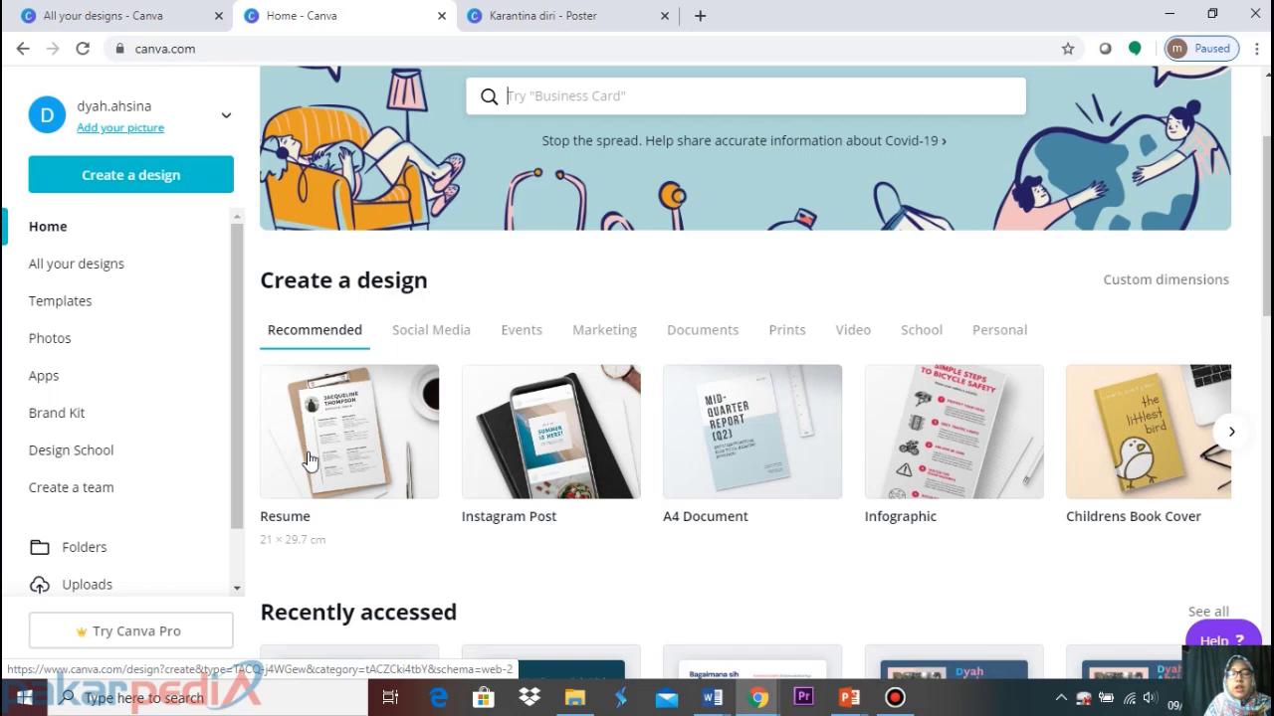
{"action": "scroll", "coordinate": [308, 460], "scroll_direction": "down", "scroll_amount": 1}
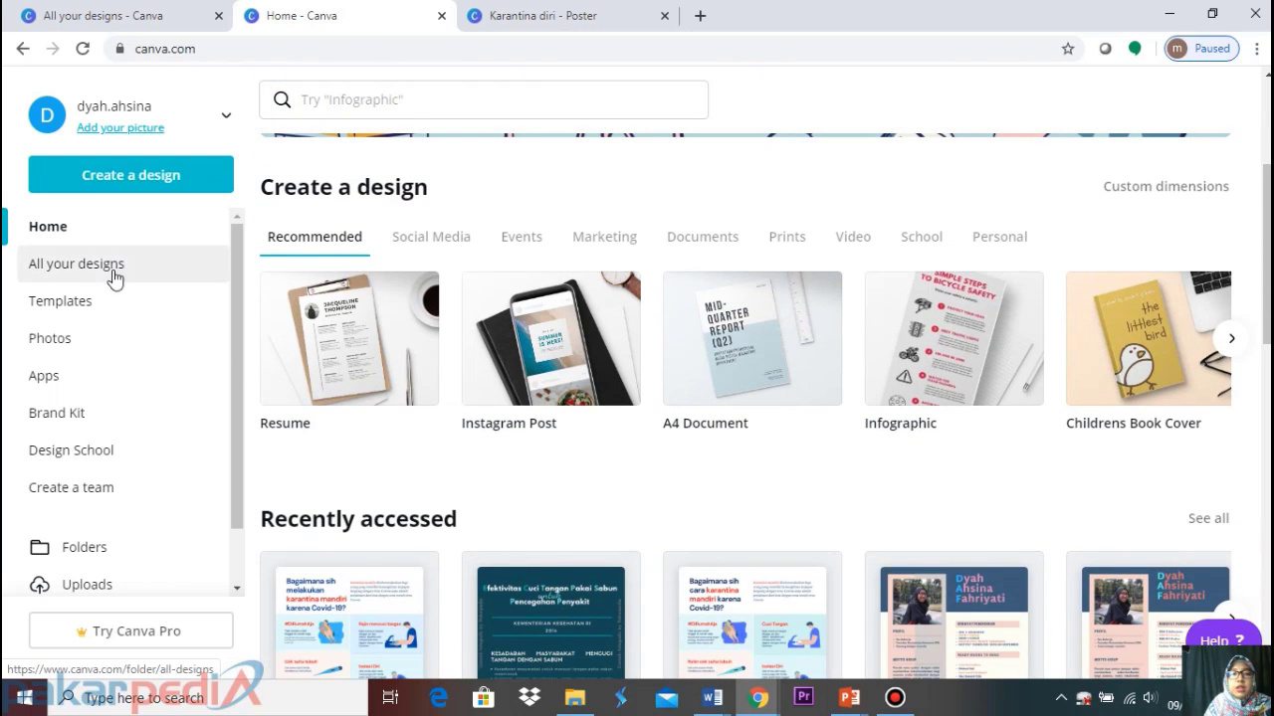
{"action": "left_click", "coordinate": [112, 267]}
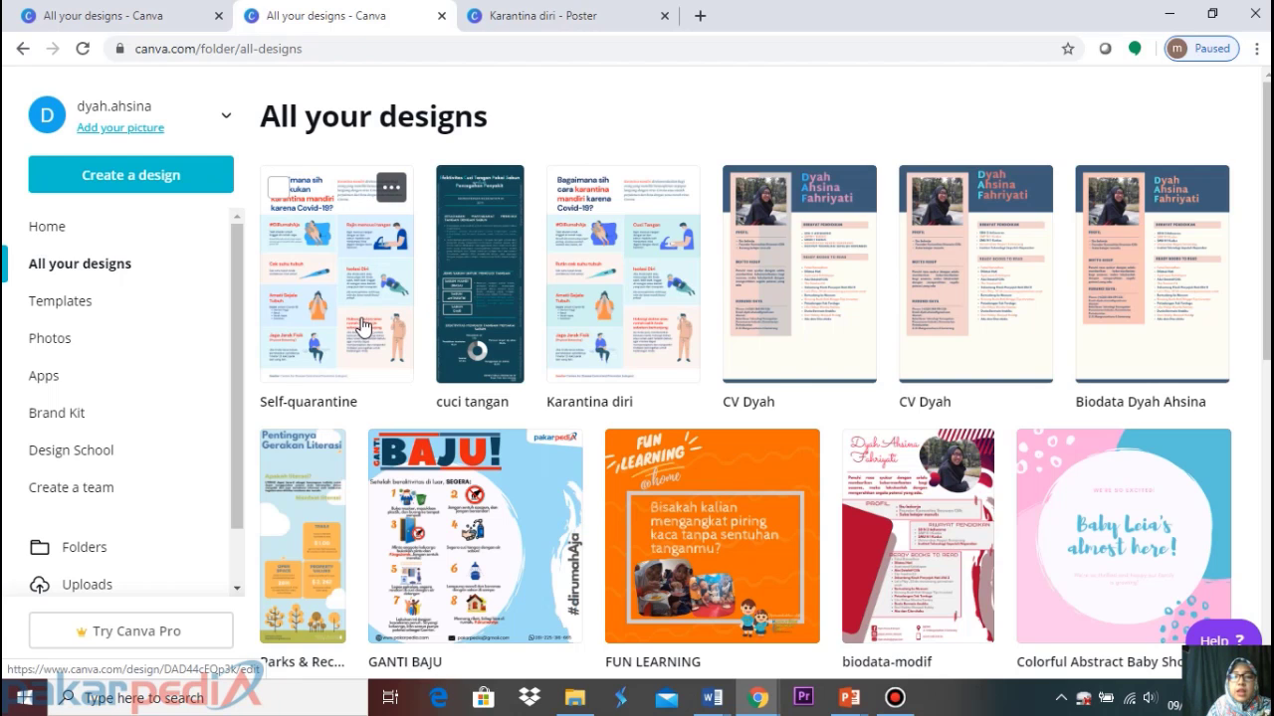
Open the 'cuci tangan' infographic, then close the saved-designs list and 'Karantina diri' poster tabs
{"action": "left_click", "coordinate": [497, 274]}
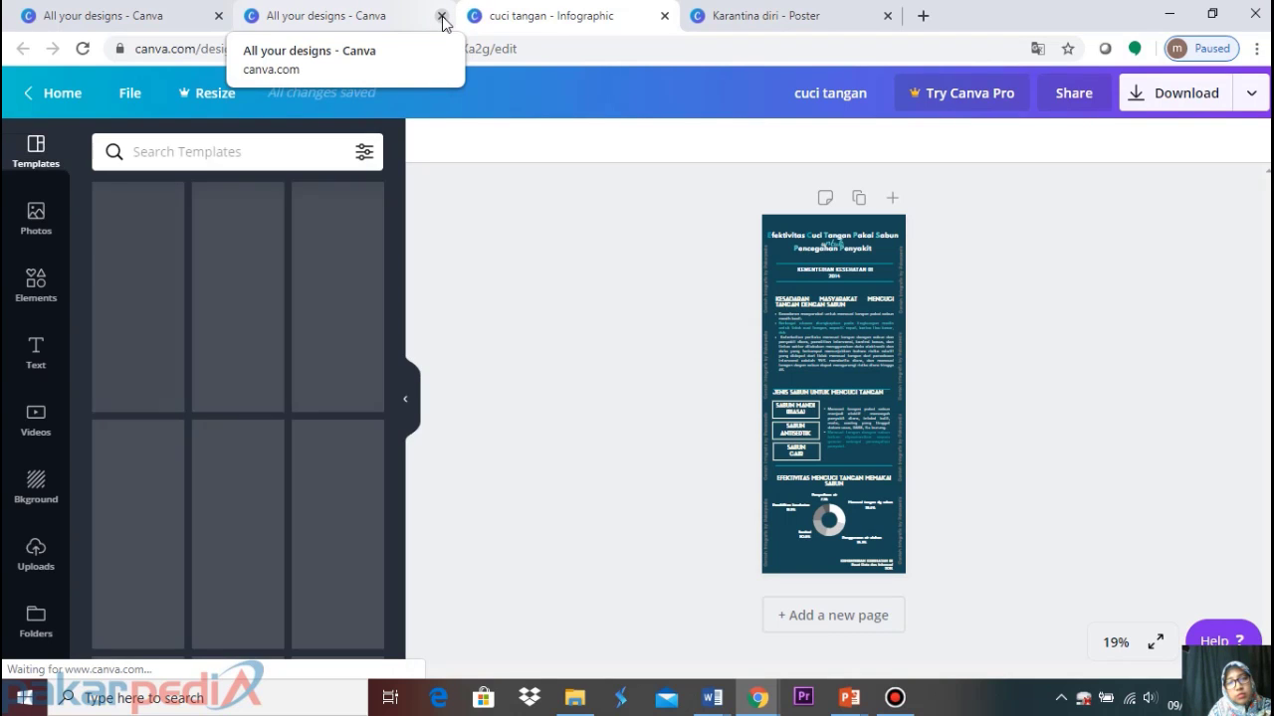
{"action": "left_click", "coordinate": [441, 16]}
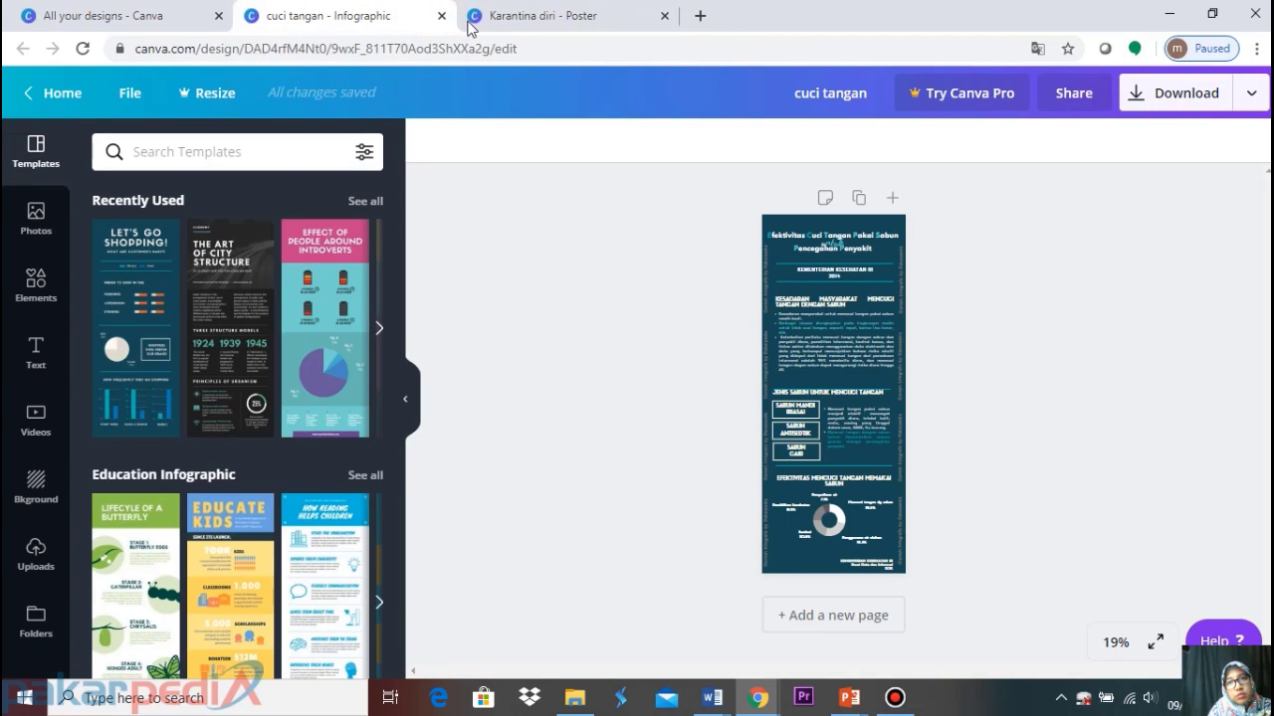
{"action": "left_click", "coordinate": [663, 16]}
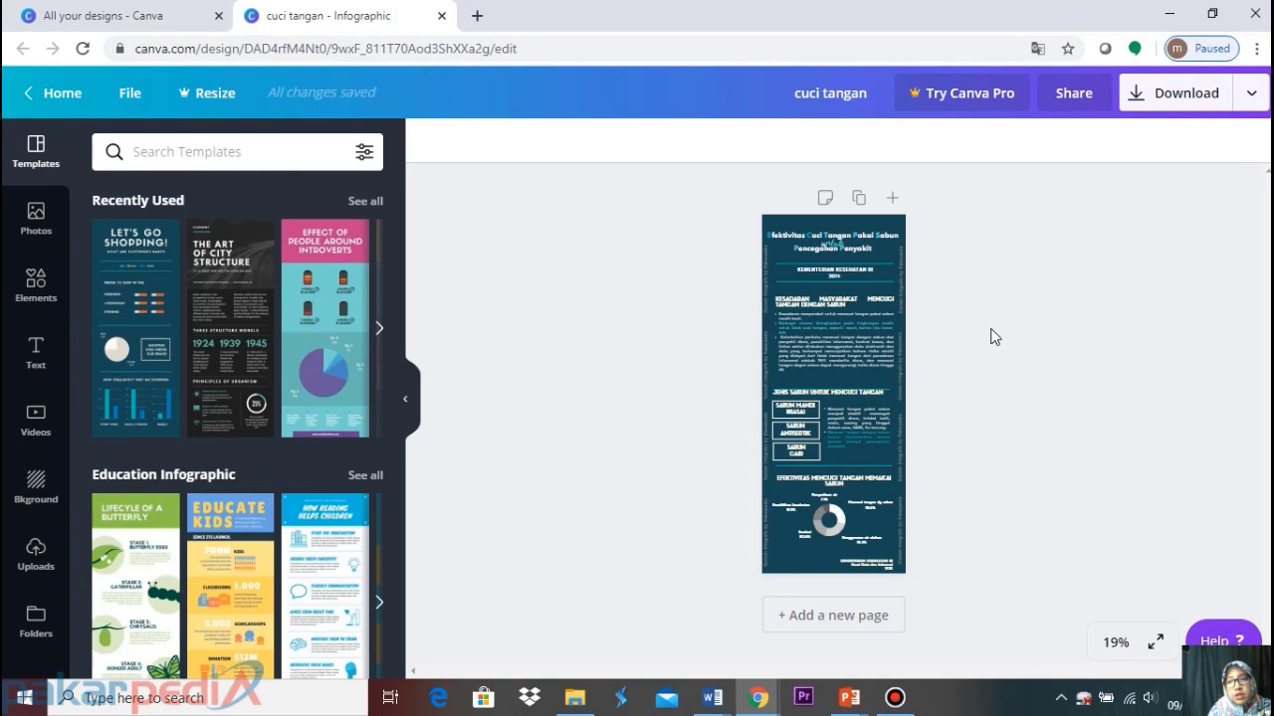
Set the infographic zoom to 50% and scroll down through it to the donut chart
{"action": "left_click", "coordinate": [1116, 643]}
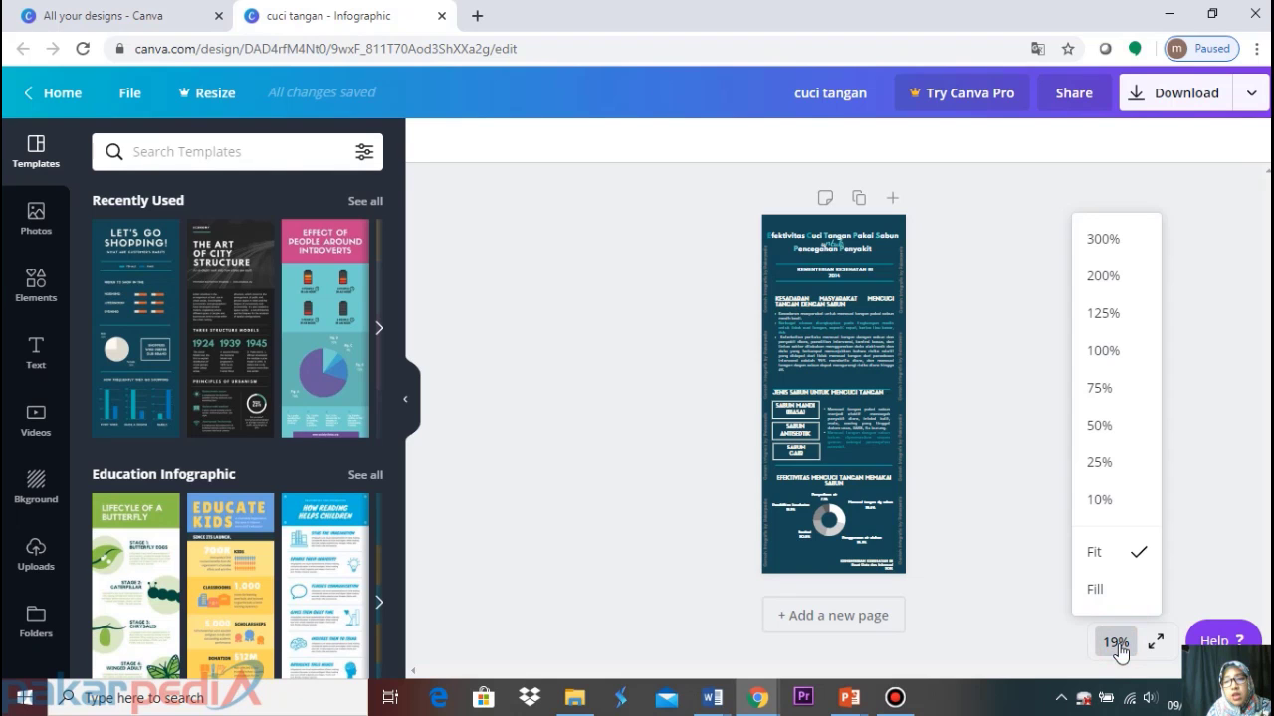
{"action": "left_click", "coordinate": [1114, 434]}
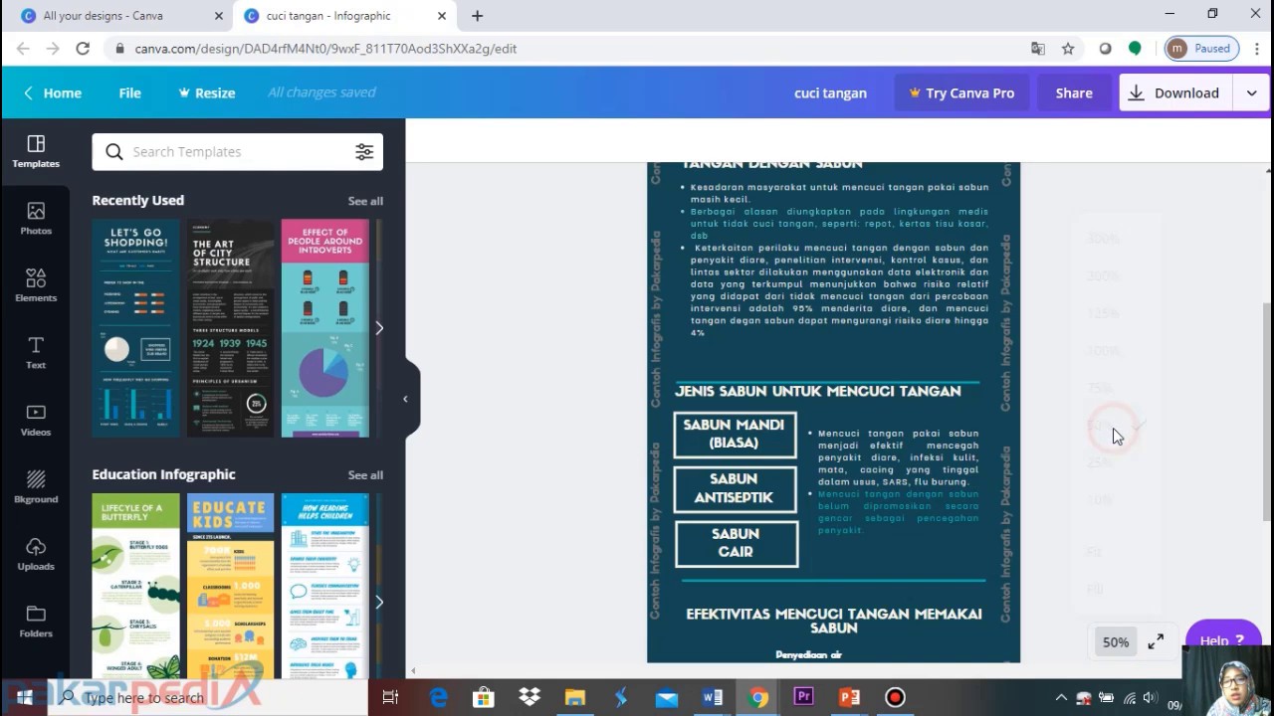
{"action": "scroll", "coordinate": [1112, 437], "scroll_direction": "up", "scroll_amount": 5}
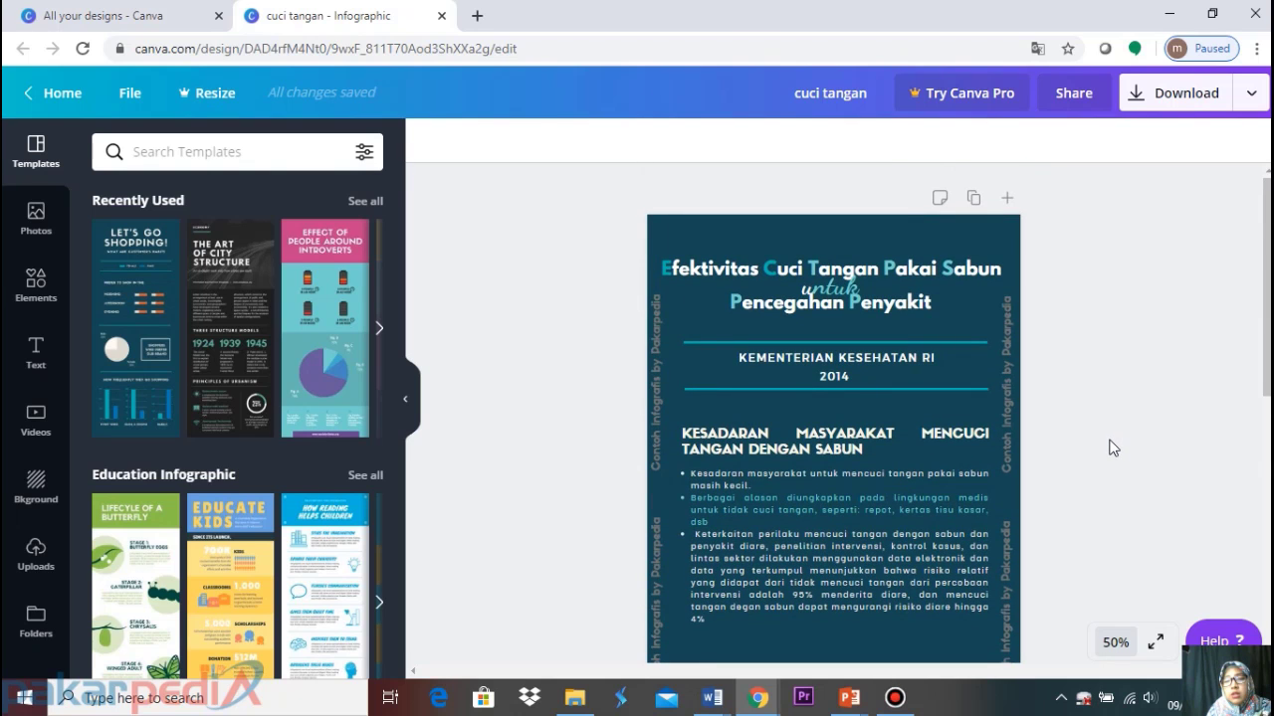
{"action": "scroll", "coordinate": [1113, 447], "scroll_direction": "down", "scroll_amount": 4}
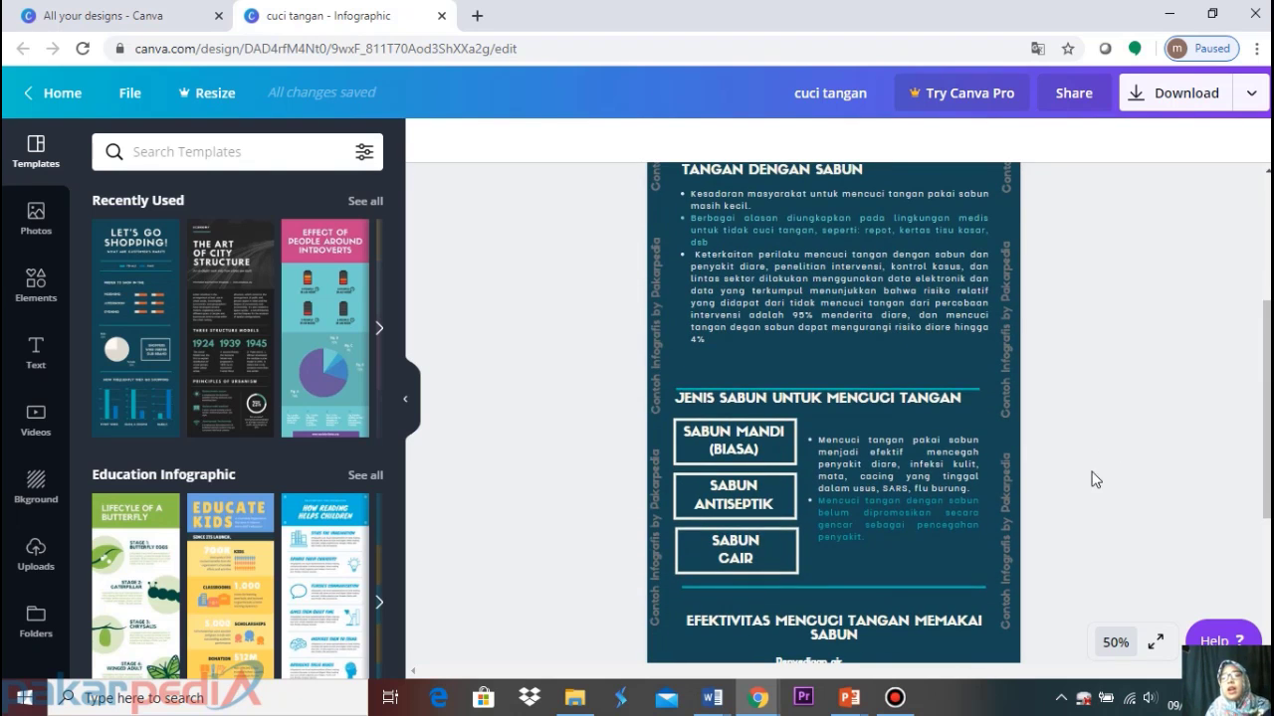
{"action": "scroll", "coordinate": [961, 461], "scroll_direction": "down", "scroll_amount": 4}
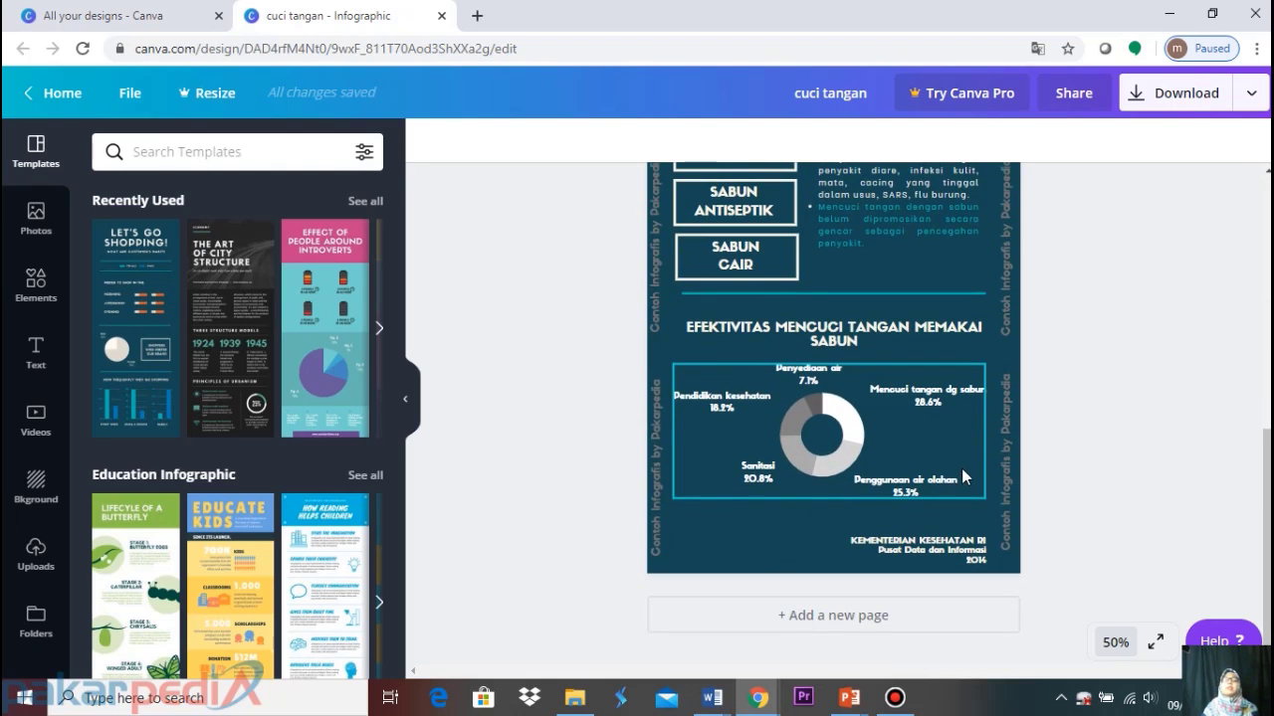
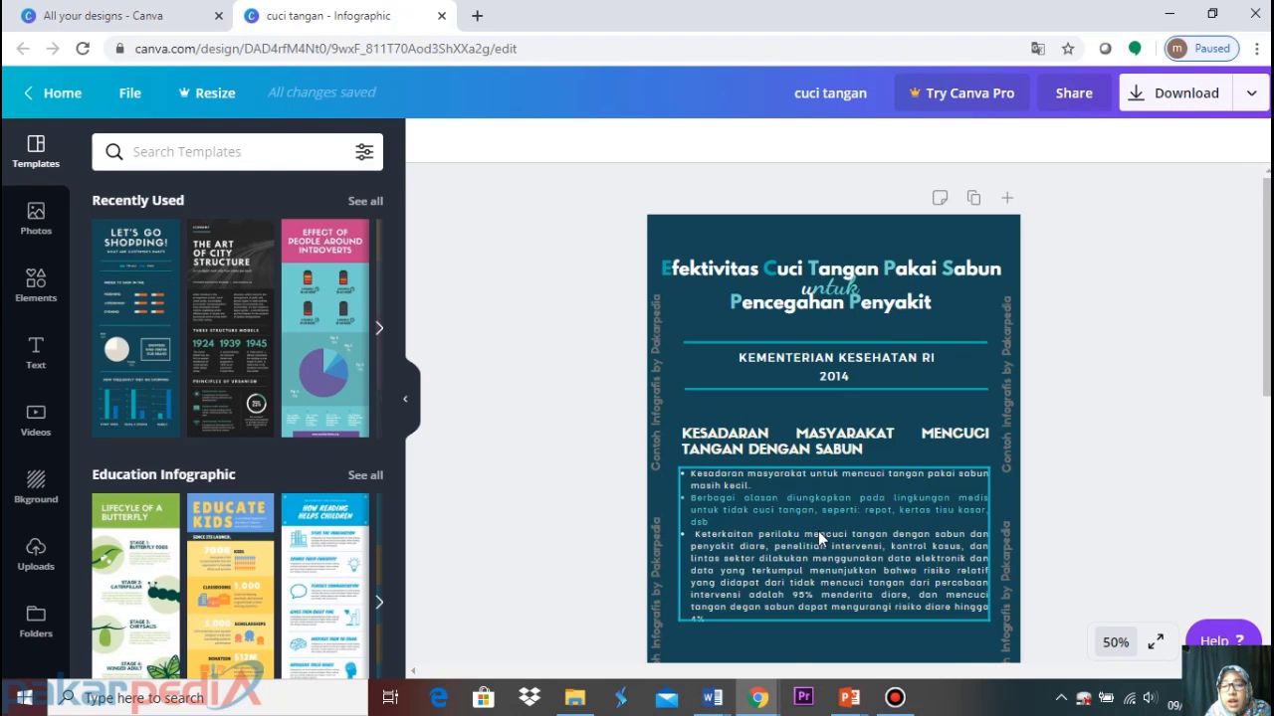
Scroll the 'cuci tangan' infographic to review its title, source line and bullet text
{"action": "scroll", "coordinate": [814, 537], "scroll_direction": "down", "scroll_amount": 4}
{"action": "scroll", "coordinate": [810, 554], "scroll_direction": "up", "scroll_amount": 2}
{"action": "scroll", "coordinate": [811, 554], "scroll_direction": "up", "scroll_amount": 2}
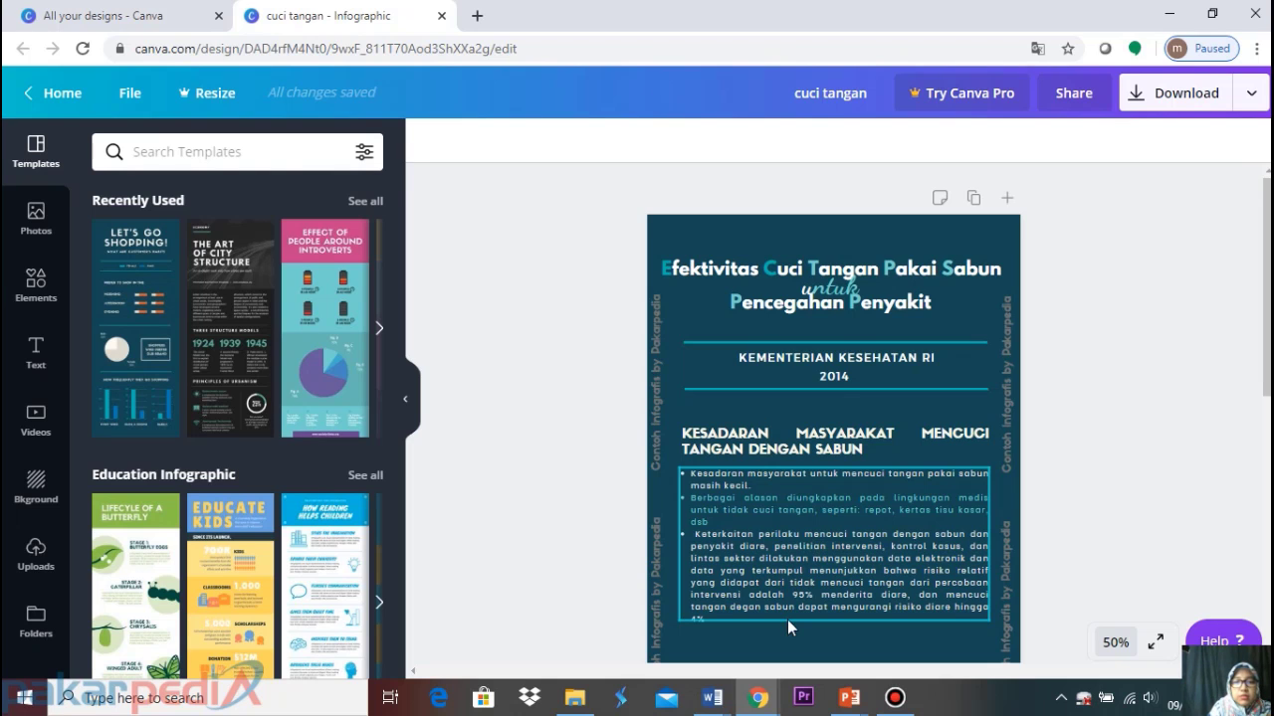
Open infodatin-ctps.pdf from the PAKARPEDIA-canva folder in Microsoft Edge
{"action": "left_click", "coordinate": [575, 701]}
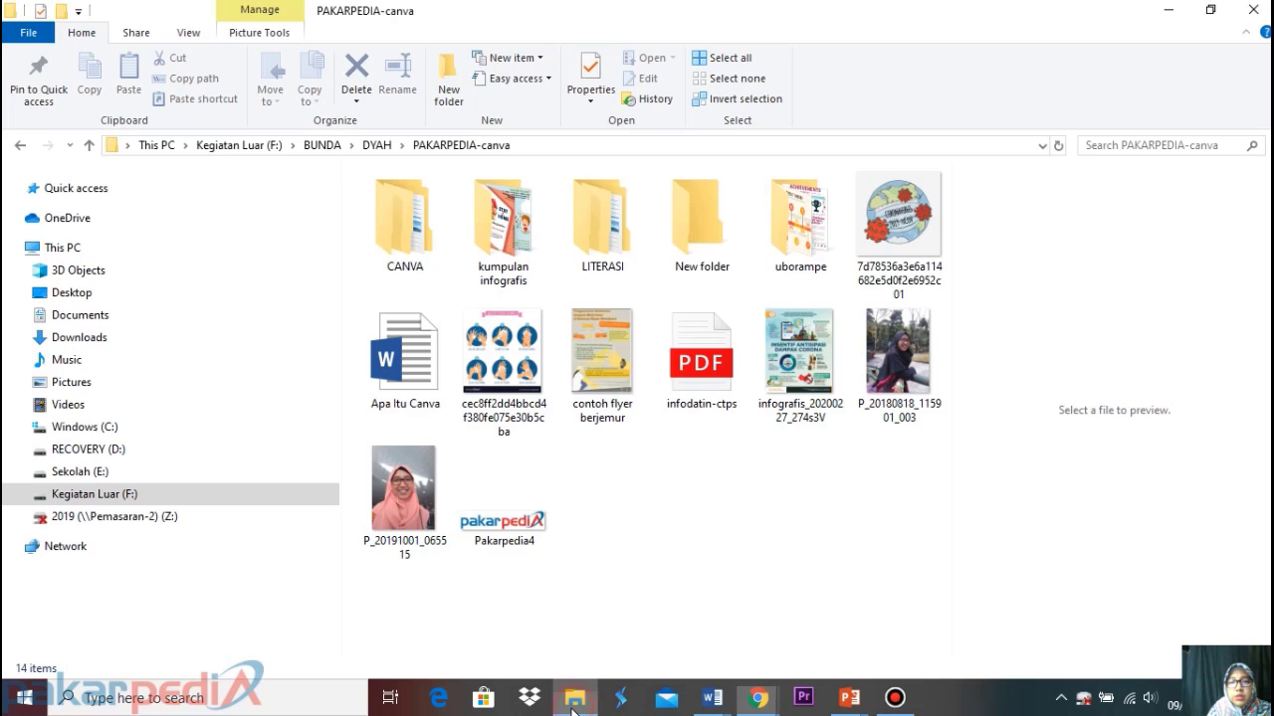
{"action": "double_click", "coordinate": [715, 384]}
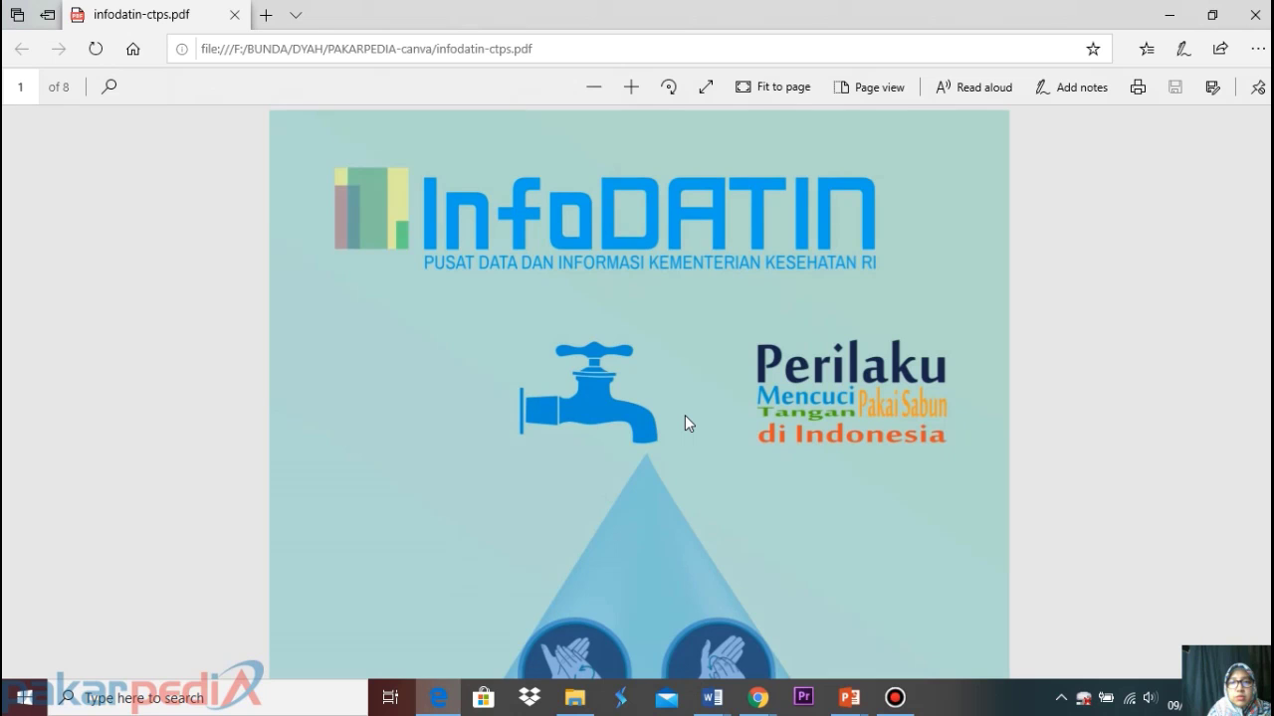
{"action": "scroll", "coordinate": [687, 324], "scroll_direction": "down", "scroll_amount": 3}
{"action": "scroll", "coordinate": [683, 326], "scroll_direction": "up", "scroll_amount": 2}
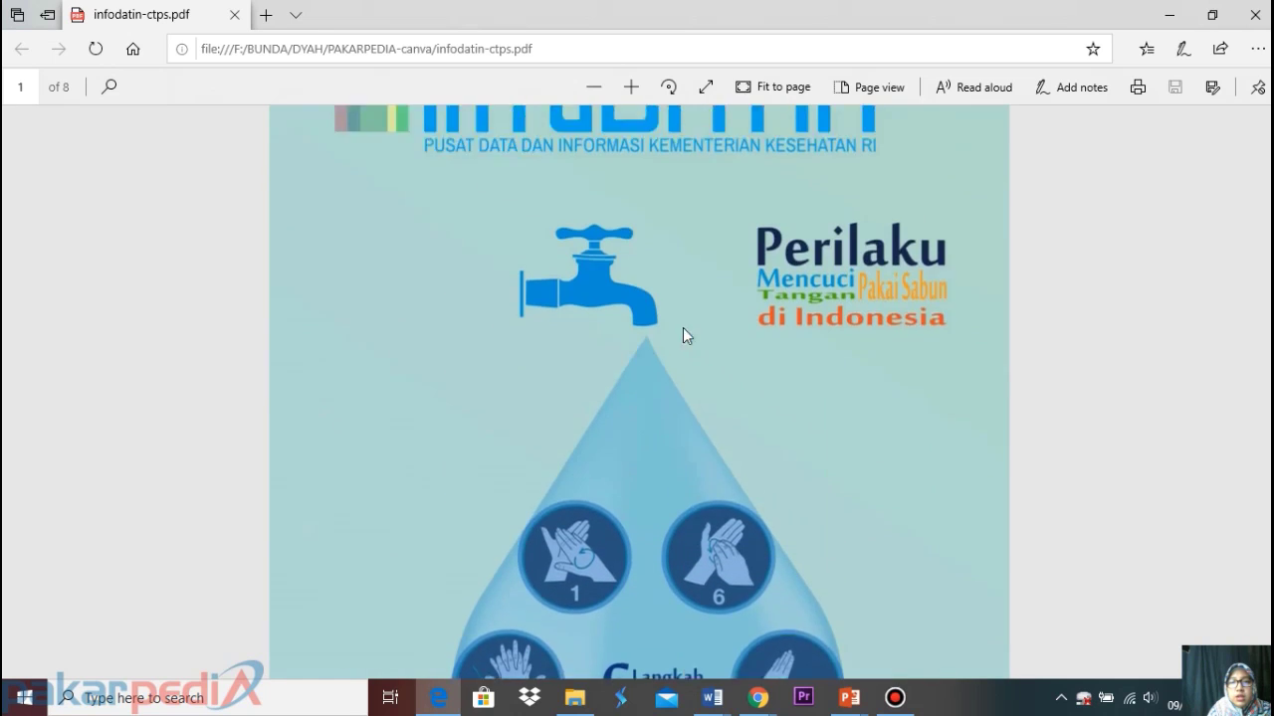
{"action": "scroll", "coordinate": [683, 327], "scroll_direction": "up", "scroll_amount": 1}
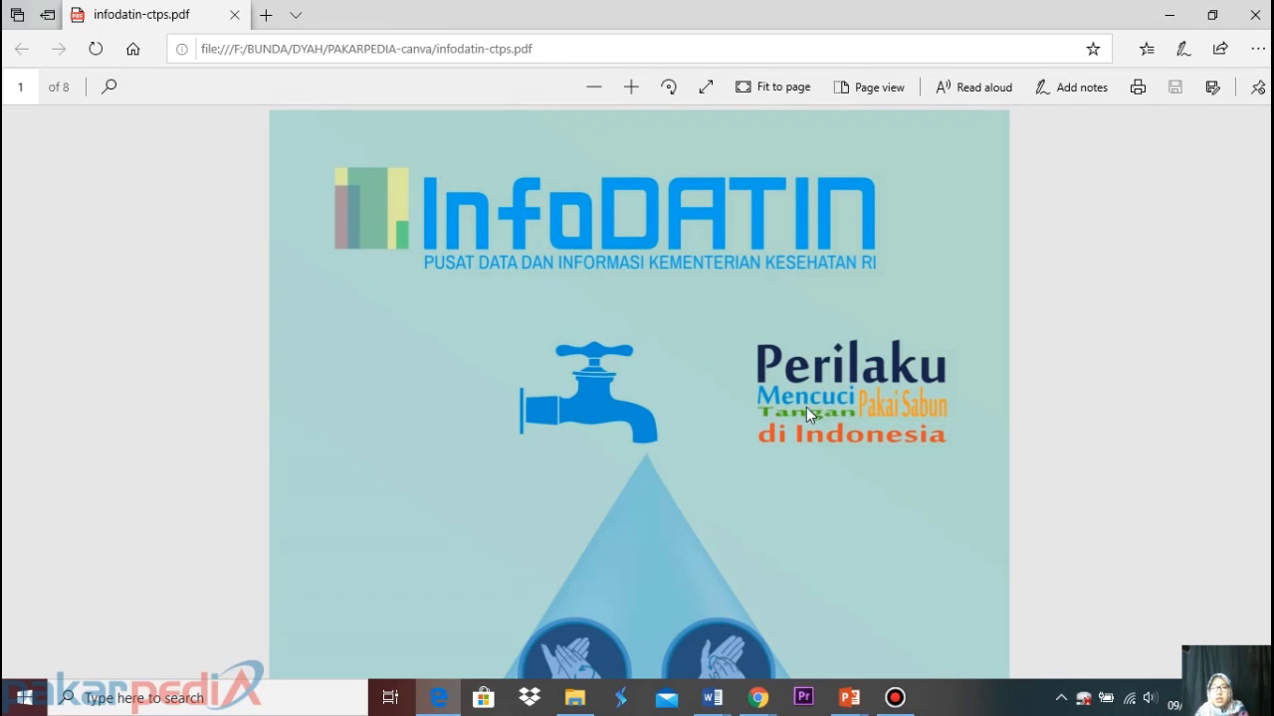
Read through the report's pages on handwashing with soap and sanitation campaigns
{"action": "scroll", "coordinate": [751, 387], "scroll_direction": "down", "scroll_amount": 5}
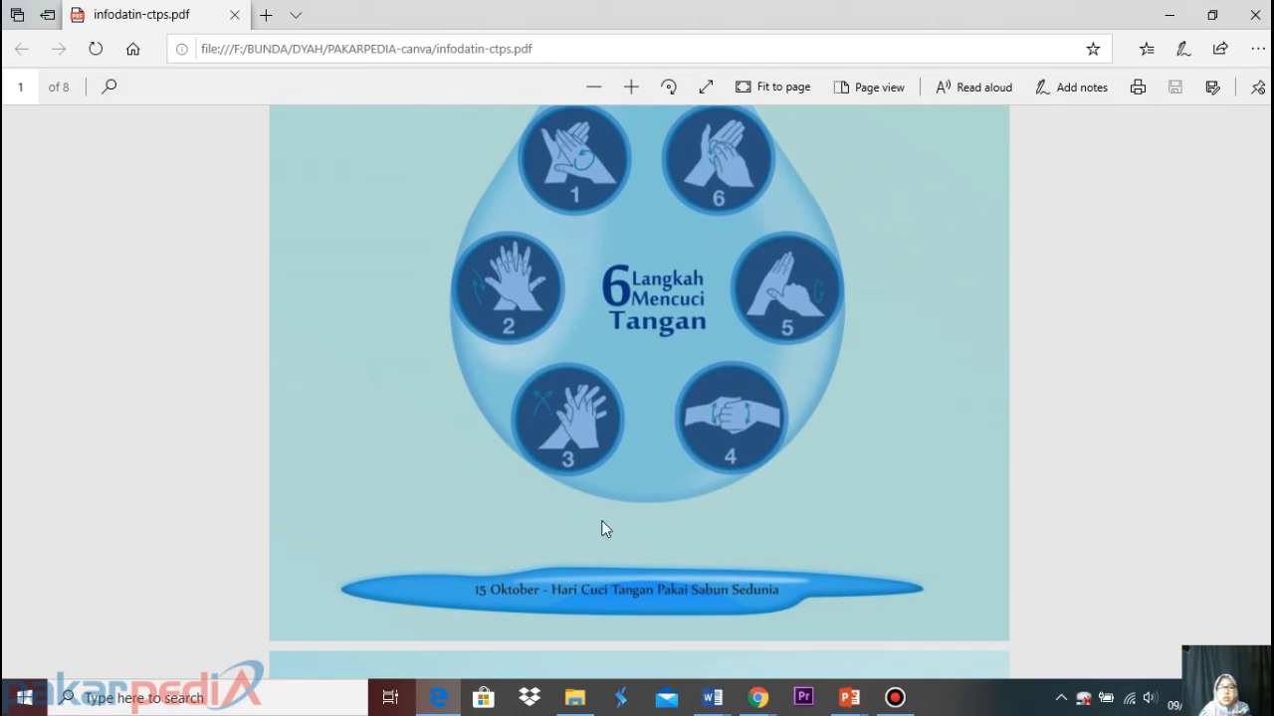
{"action": "scroll", "coordinate": [601, 521], "scroll_direction": "down", "scroll_amount": 3}
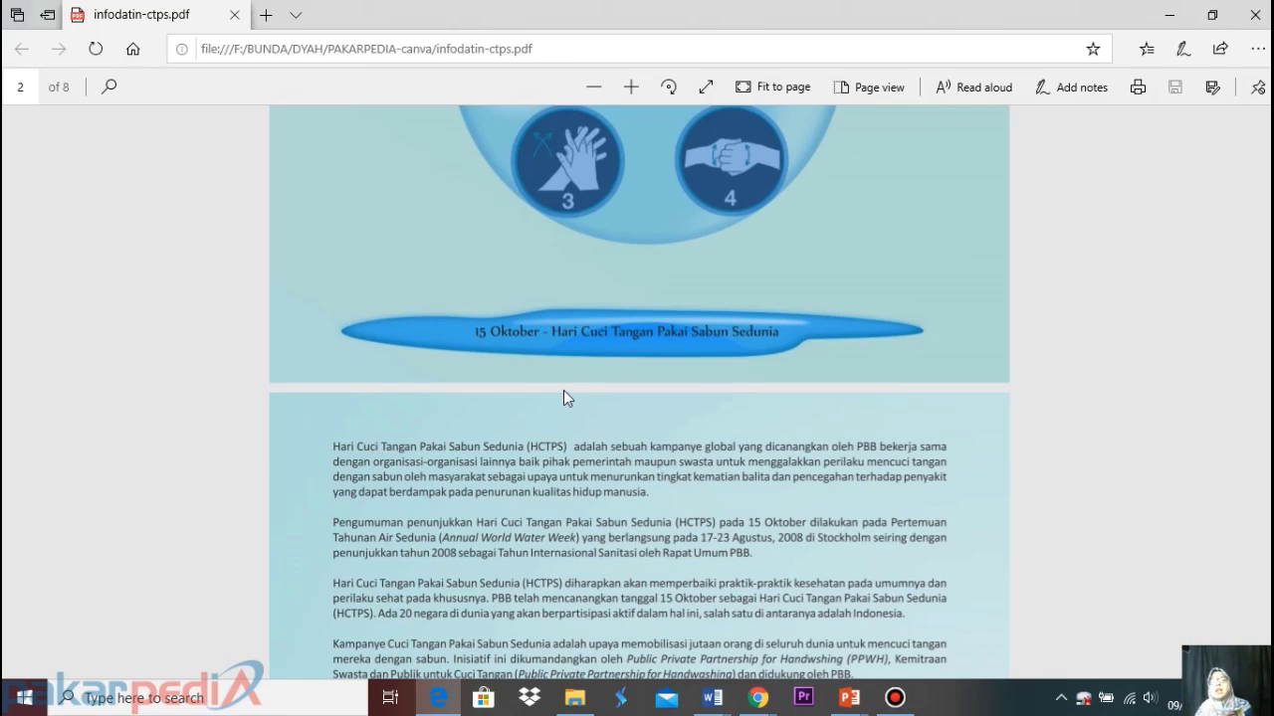
{"action": "scroll", "coordinate": [563, 390], "scroll_direction": "down", "scroll_amount": 10}
{"action": "scroll", "coordinate": [593, 375], "scroll_direction": "down", "scroll_amount": 20}
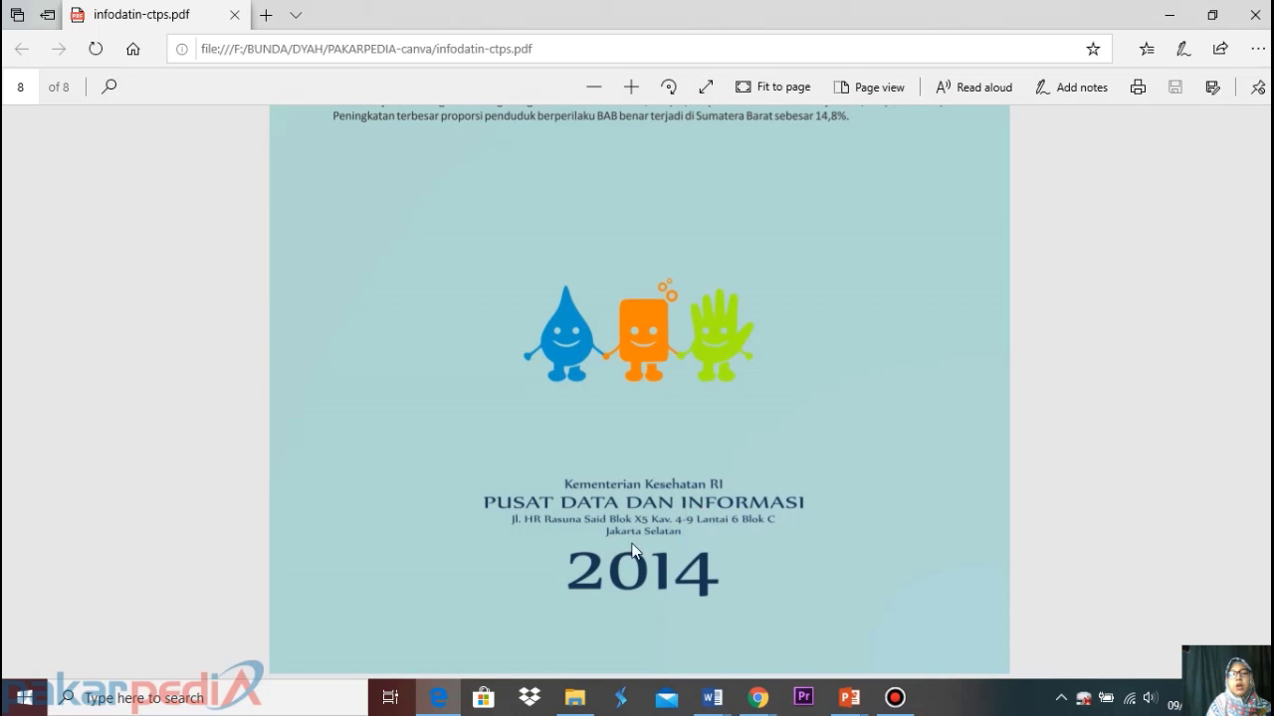
{"action": "scroll", "coordinate": [696, 487], "scroll_direction": "up", "scroll_amount": 3}
{"action": "scroll", "coordinate": [683, 473], "scroll_direction": "up", "scroll_amount": 20}
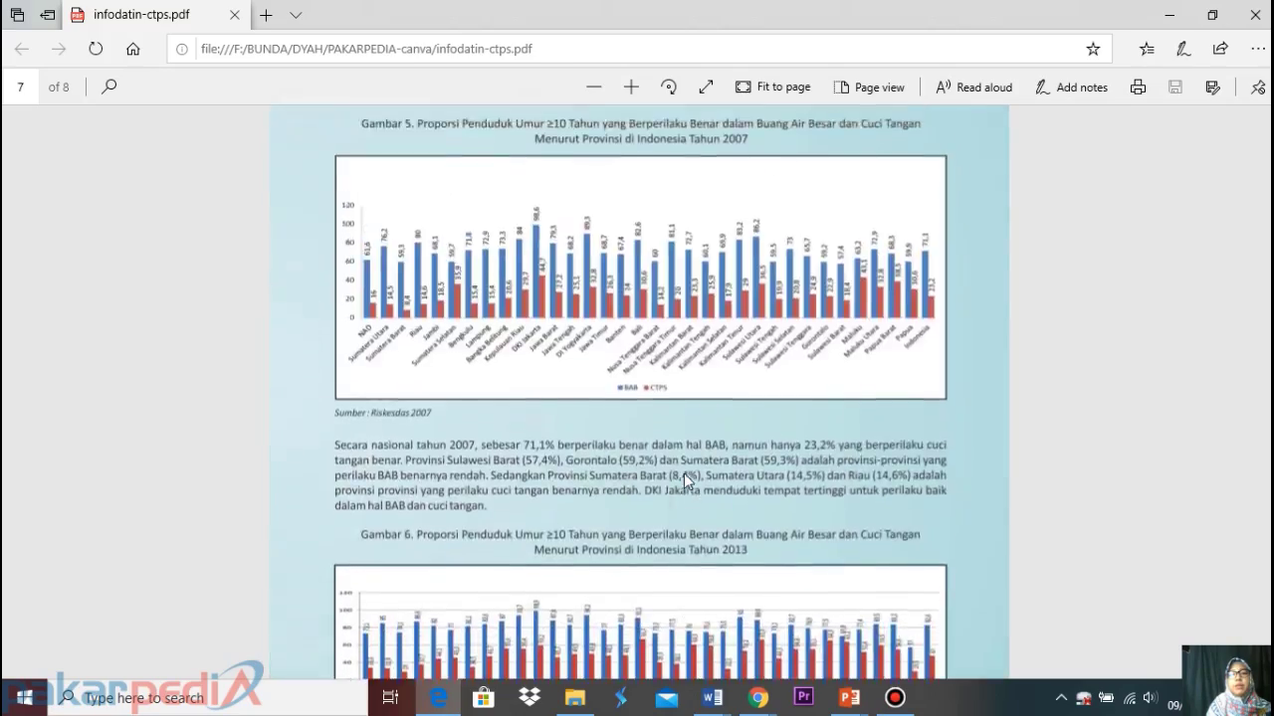
{"action": "scroll", "coordinate": [669, 489], "scroll_direction": "up", "scroll_amount": 15}
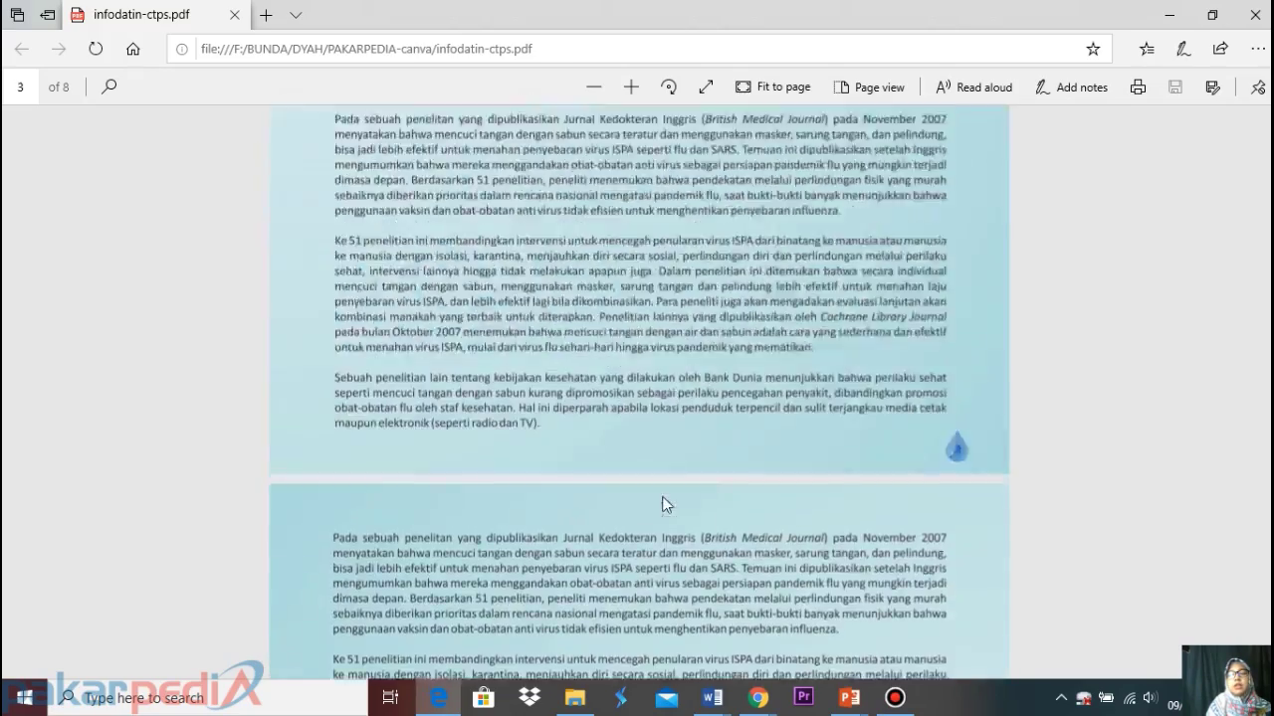
{"action": "scroll", "coordinate": [665, 505], "scroll_direction": "up", "scroll_amount": 12}
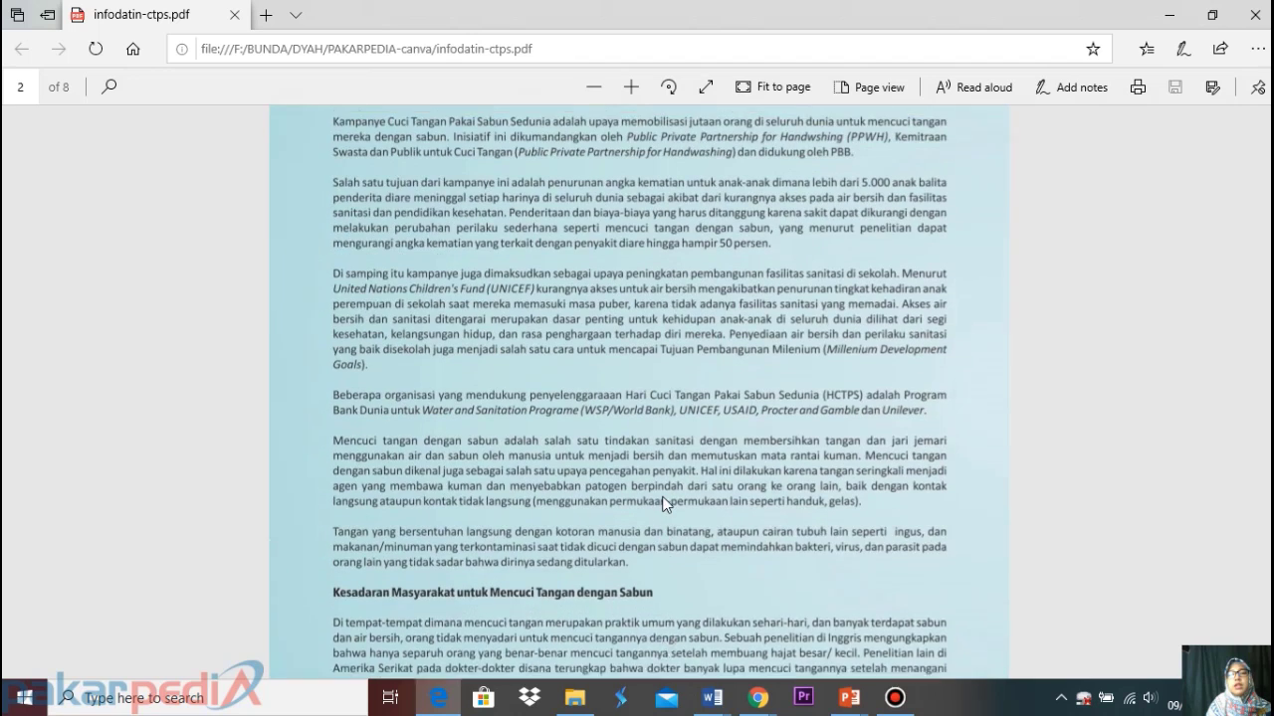
{"action": "scroll", "coordinate": [664, 504], "scroll_direction": "down", "scroll_amount": 5}
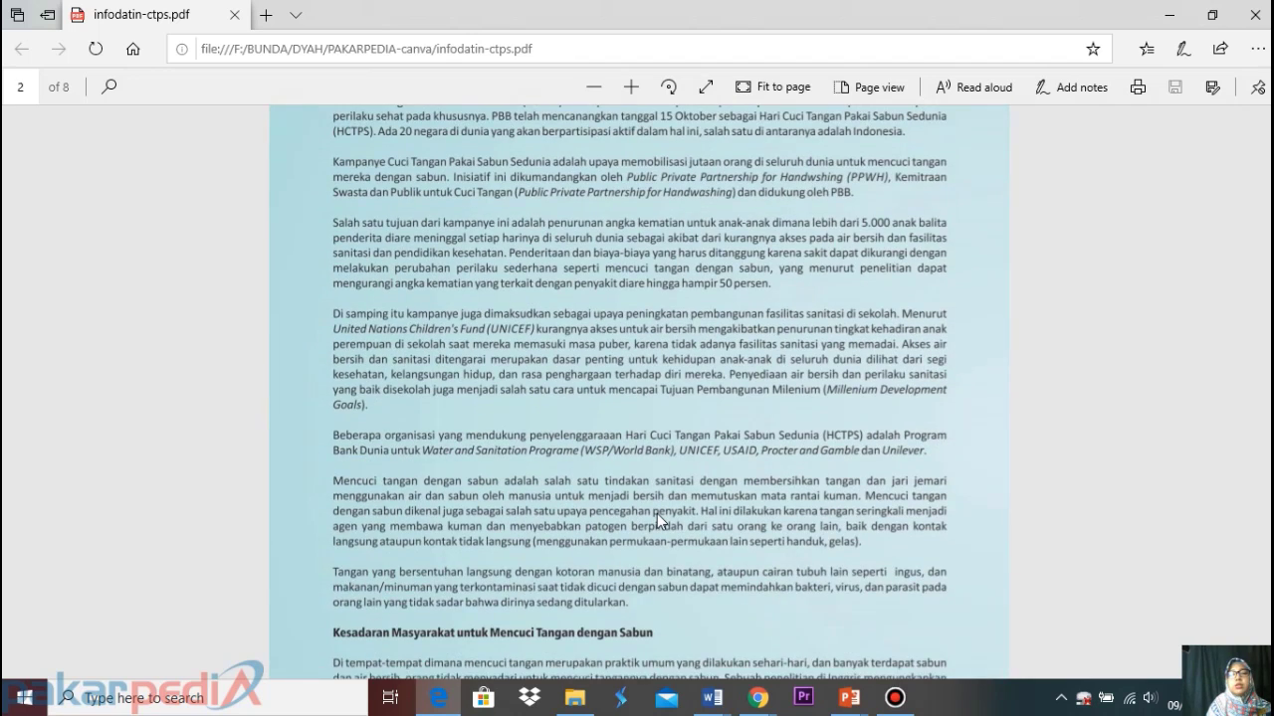
{"action": "scroll", "coordinate": [657, 513], "scroll_direction": "down", "scroll_amount": 4}
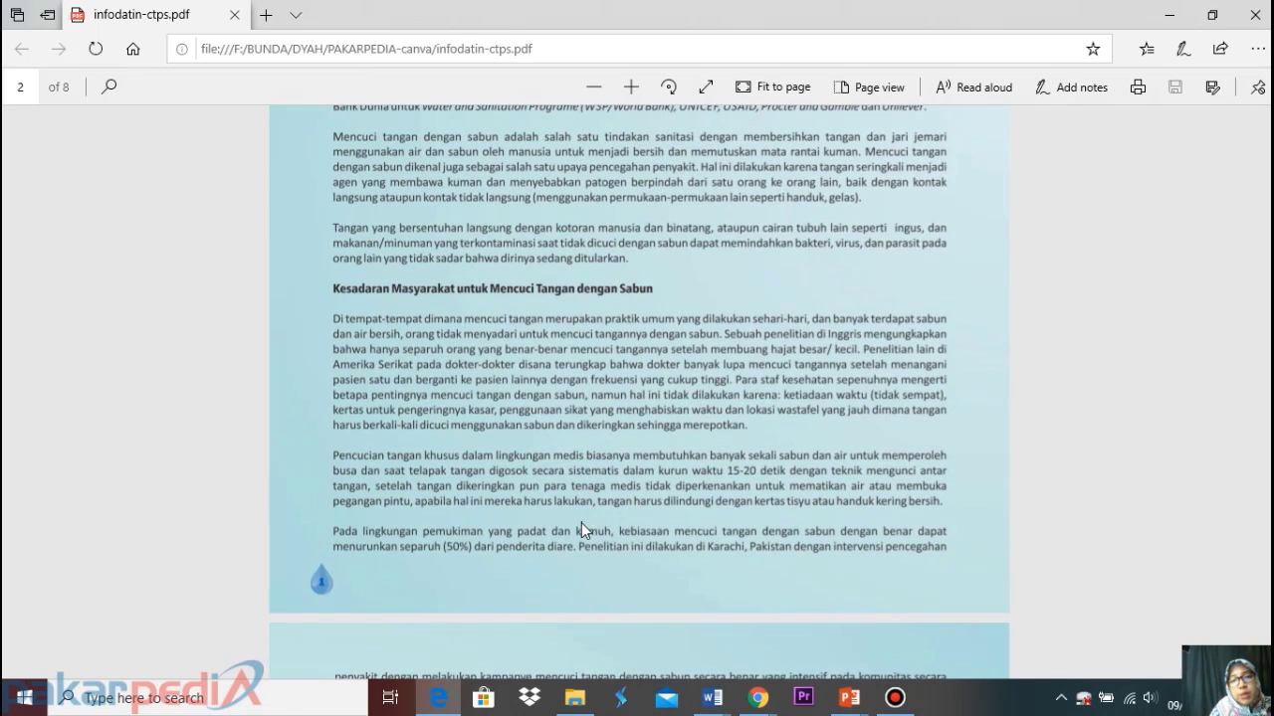
{"action": "scroll", "coordinate": [581, 516], "scroll_direction": "up", "scroll_amount": 2}
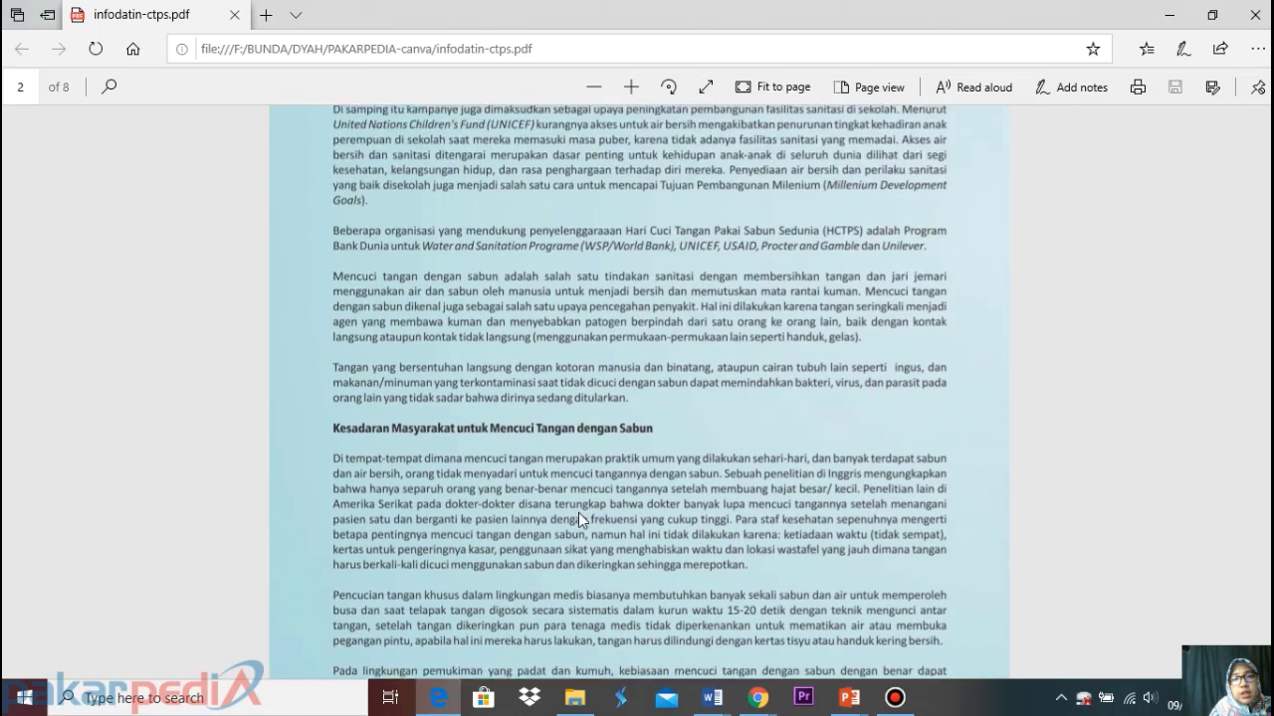
{"action": "scroll", "coordinate": [578, 512], "scroll_direction": "up", "scroll_amount": 1}
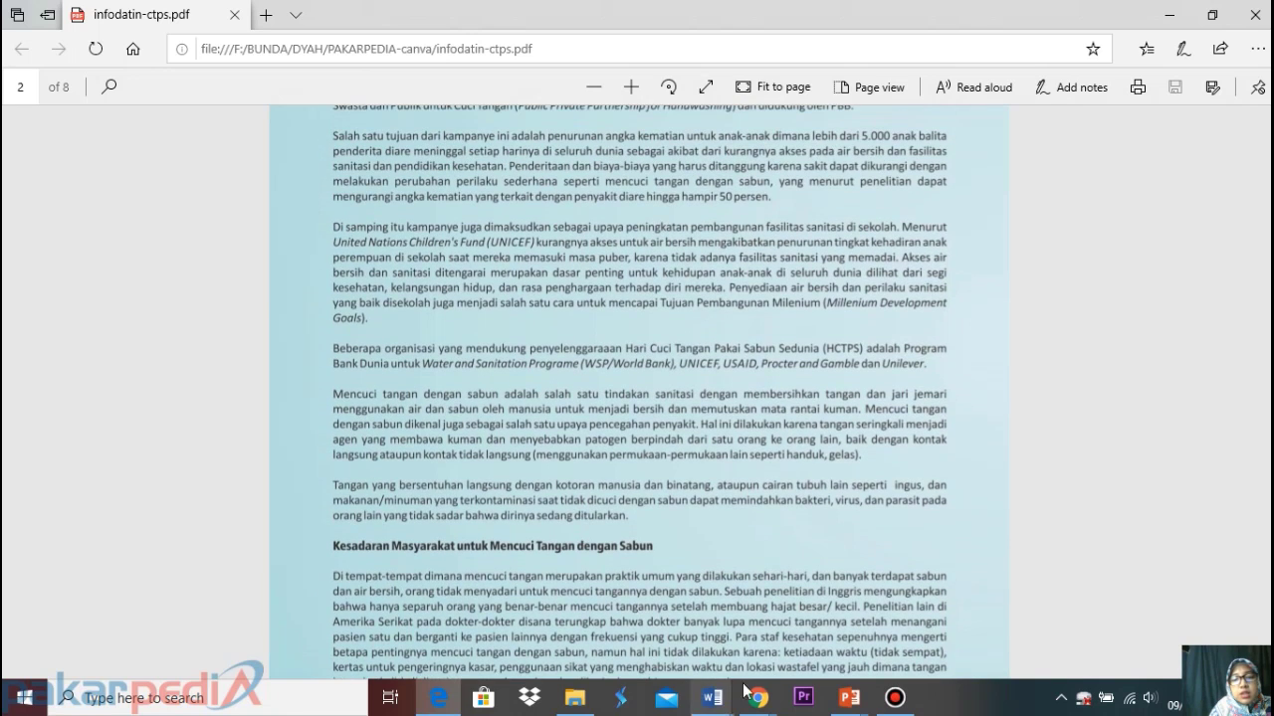
{"action": "mouse_move", "coordinate": [756, 703]}
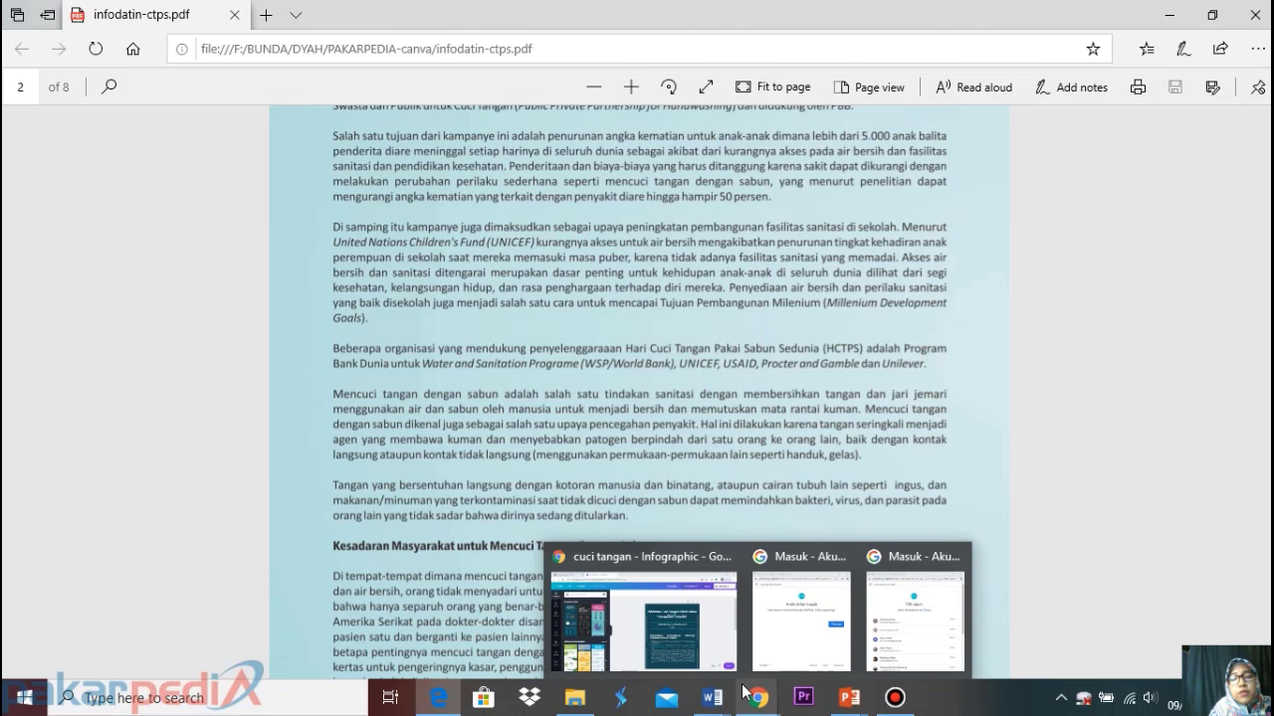
Switch back to the Canva 'cuci tangan' infographic and scroll its title and first bullet section
{"action": "left_click", "coordinate": [715, 641]}
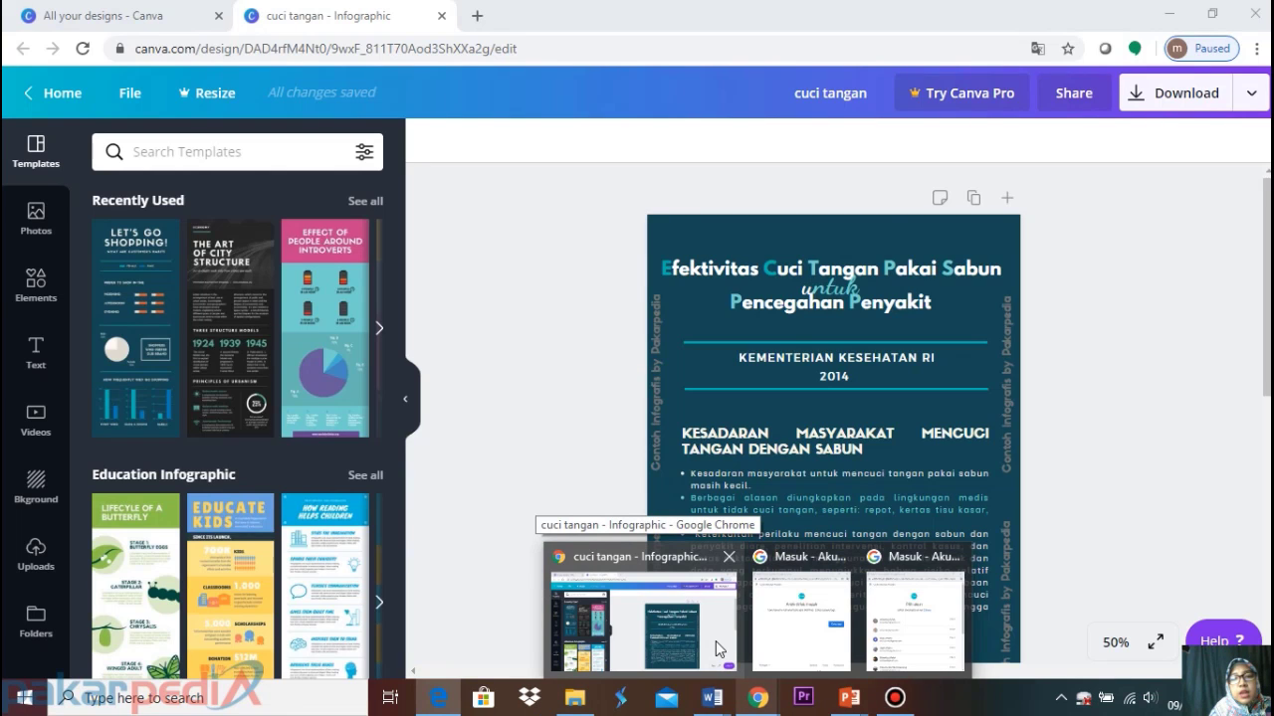
{"action": "left_click", "coordinate": [715, 641]}
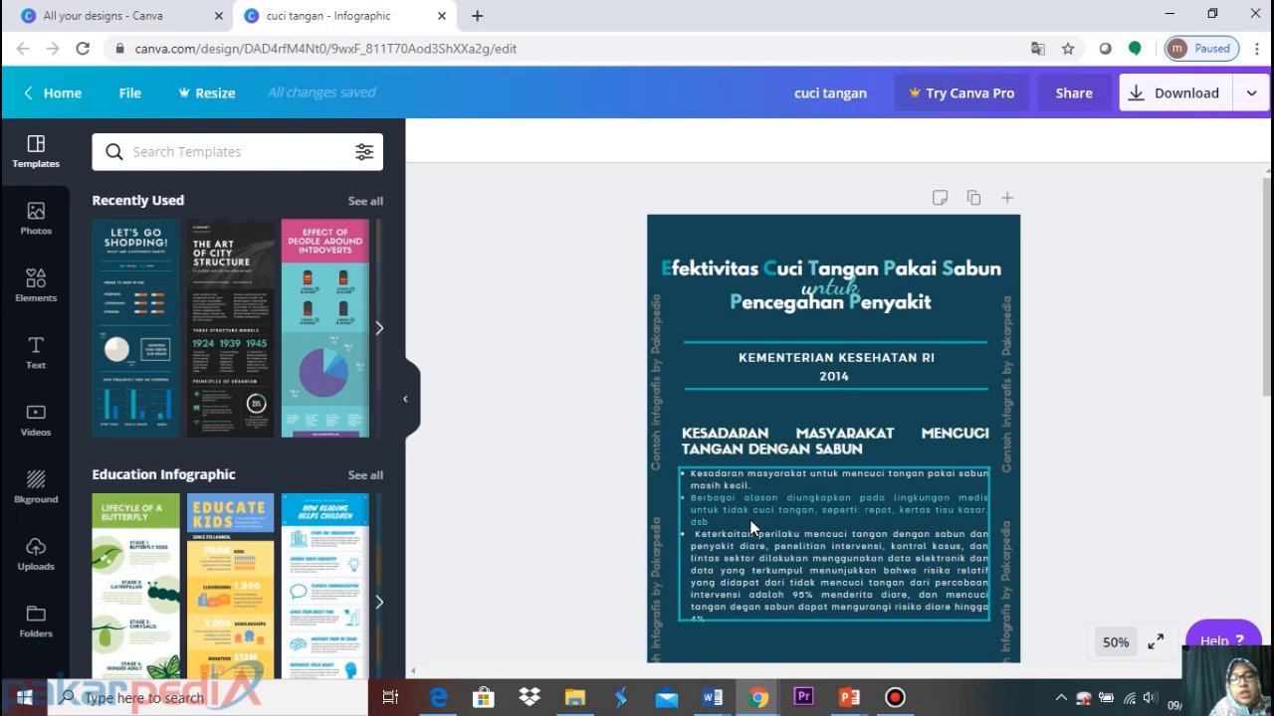
{"action": "scroll", "coordinate": [750, 519], "scroll_direction": "down", "scroll_amount": 3}
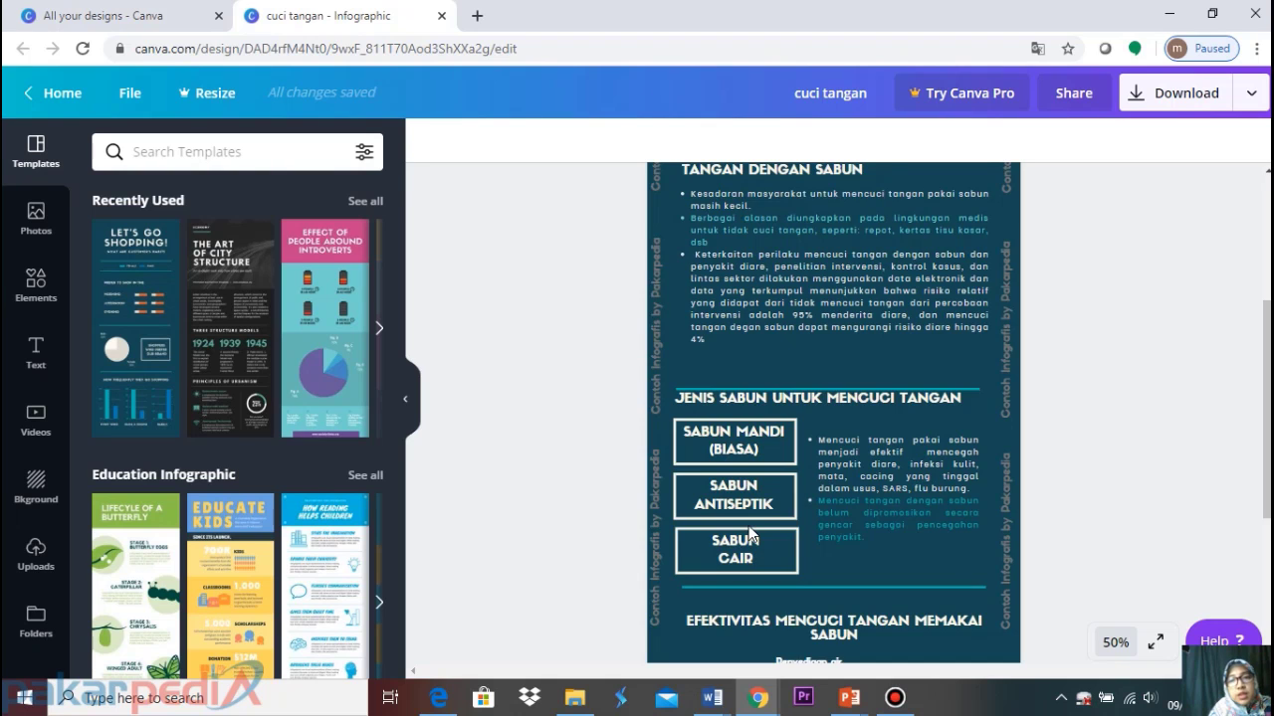
{"action": "scroll", "coordinate": [750, 536], "scroll_direction": "up", "scroll_amount": 2}
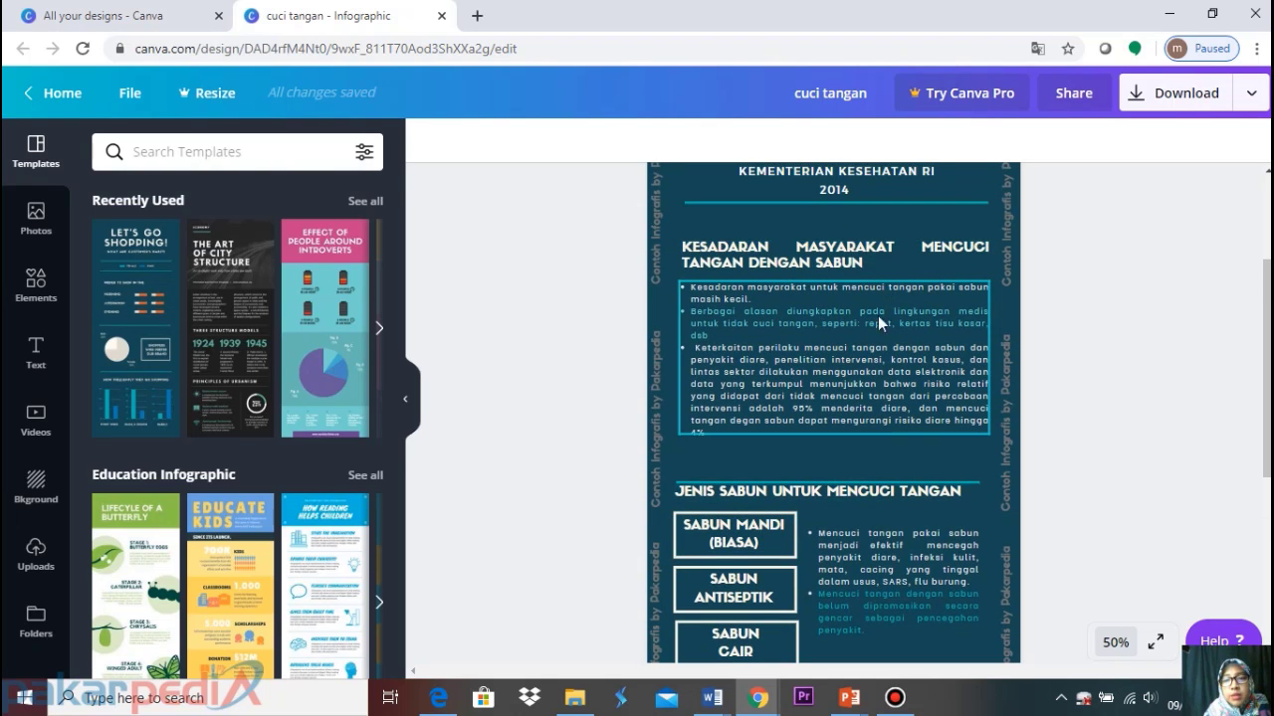
{"action": "scroll", "coordinate": [818, 291], "scroll_direction": "up", "scroll_amount": 4}
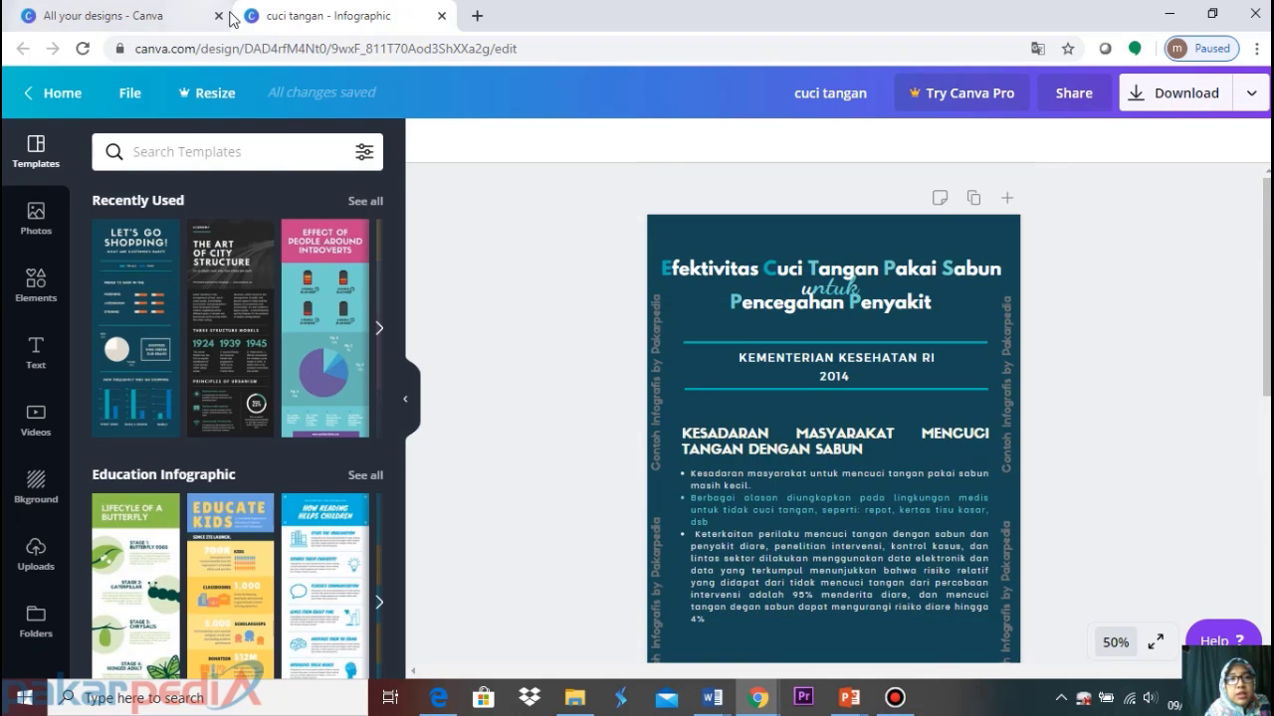
From the Canva home page, search 'infographic' and open the Infographic template results
{"action": "left_click", "coordinate": [176, 13]}
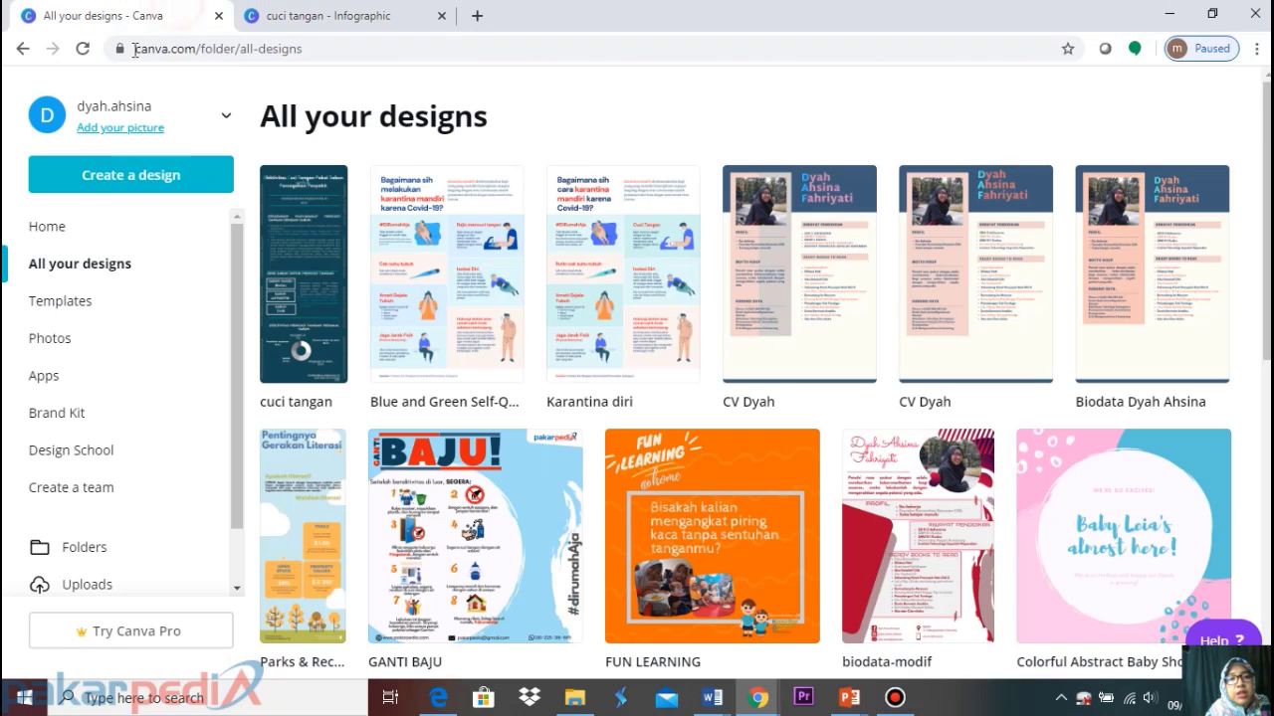
{"action": "left_click", "coordinate": [61, 231]}
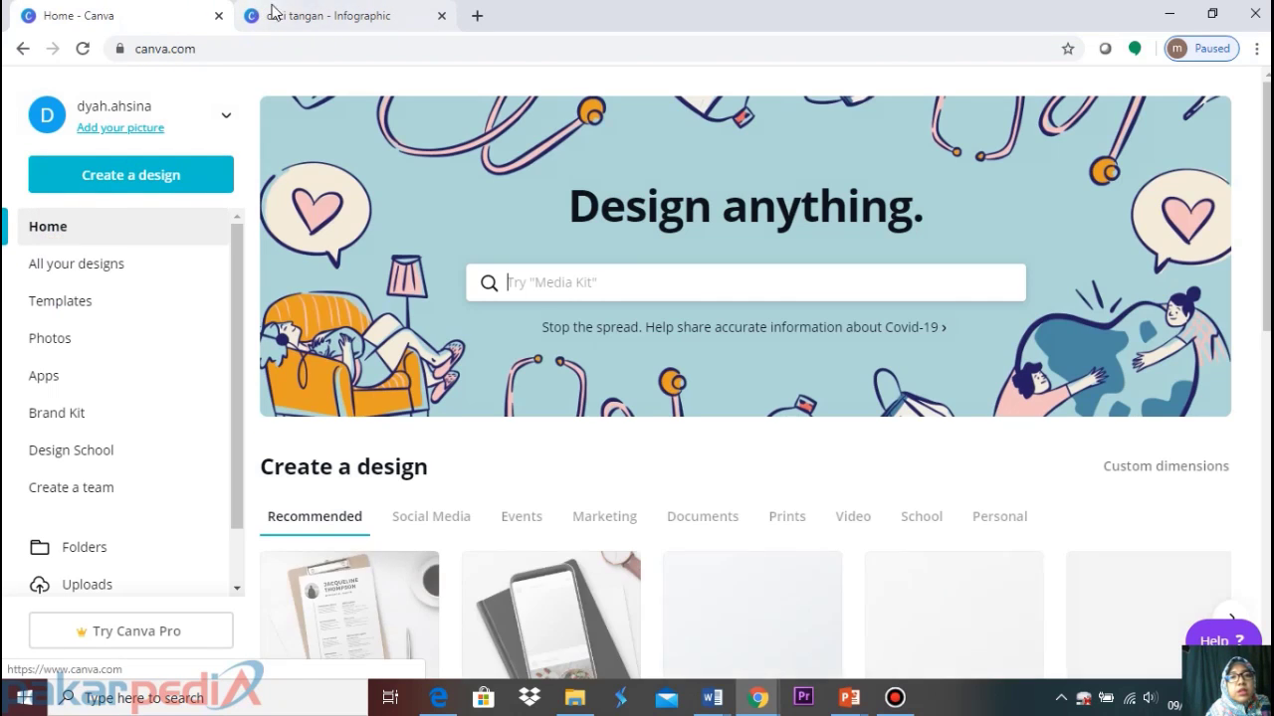
{"action": "left_click", "coordinate": [333, 16]}
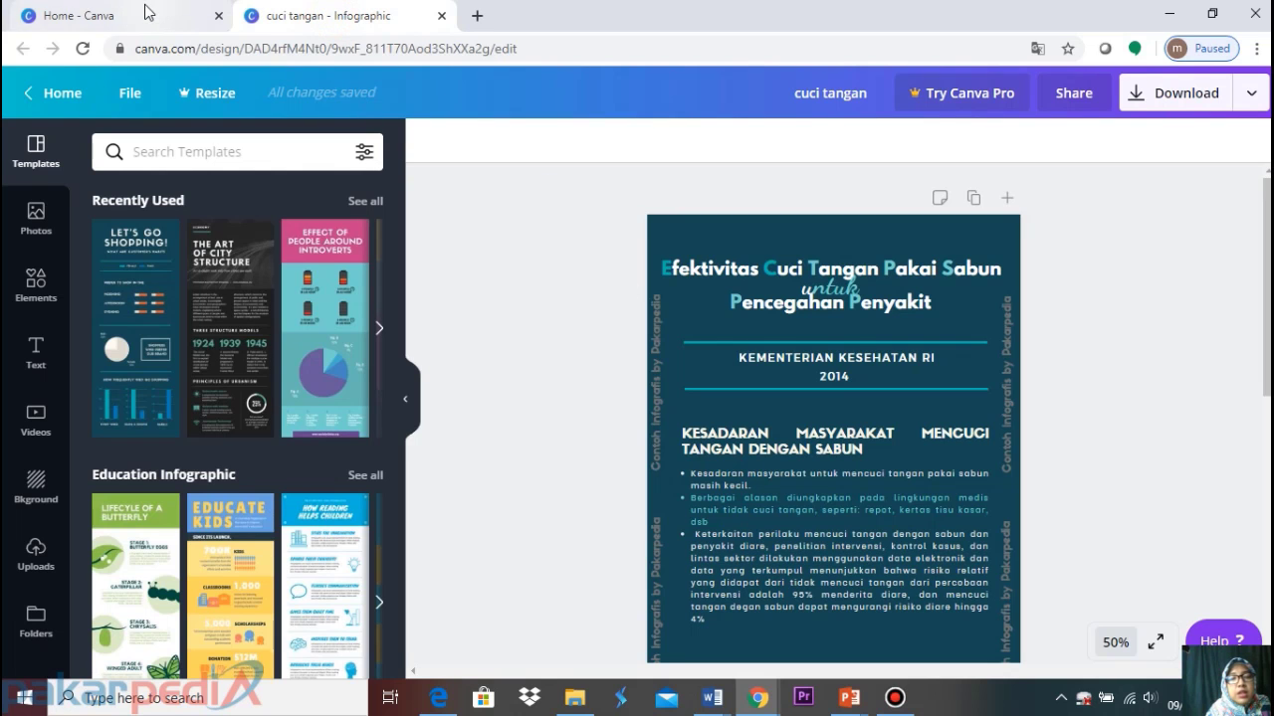
{"action": "left_click", "coordinate": [147, 12]}
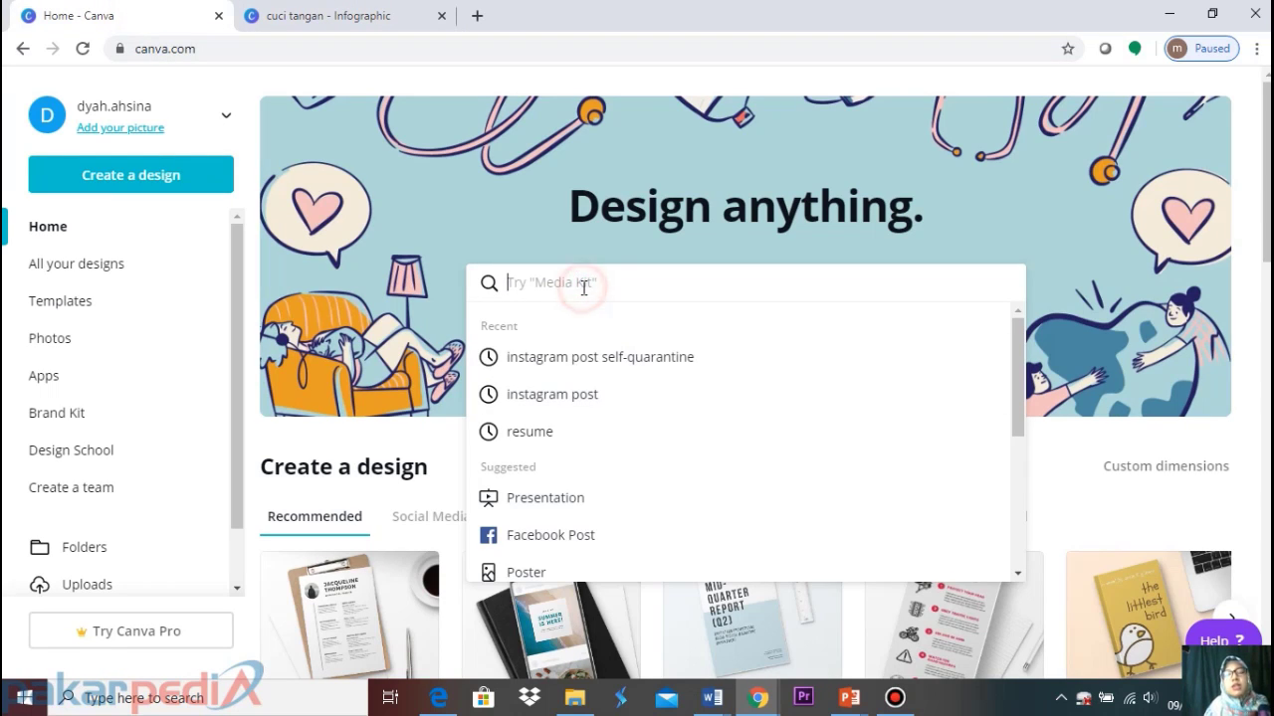
{"action": "type", "text": "info"}
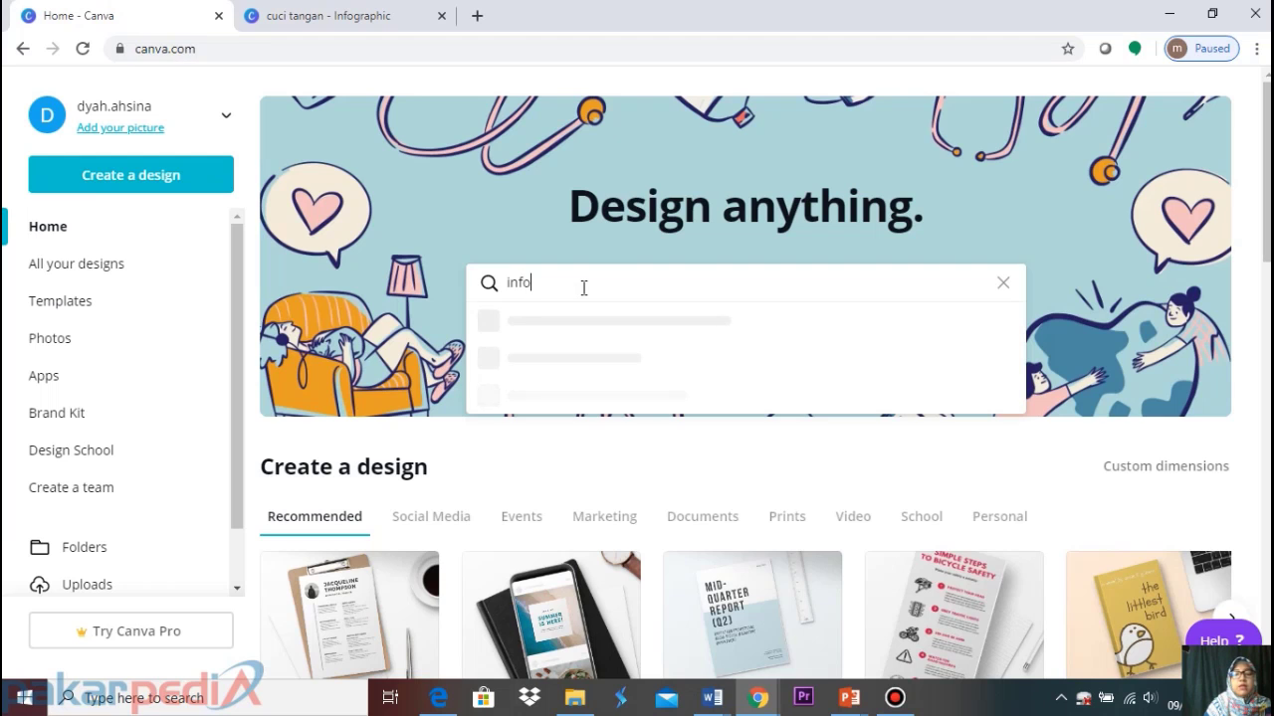
{"action": "type", "text": "graphi"}
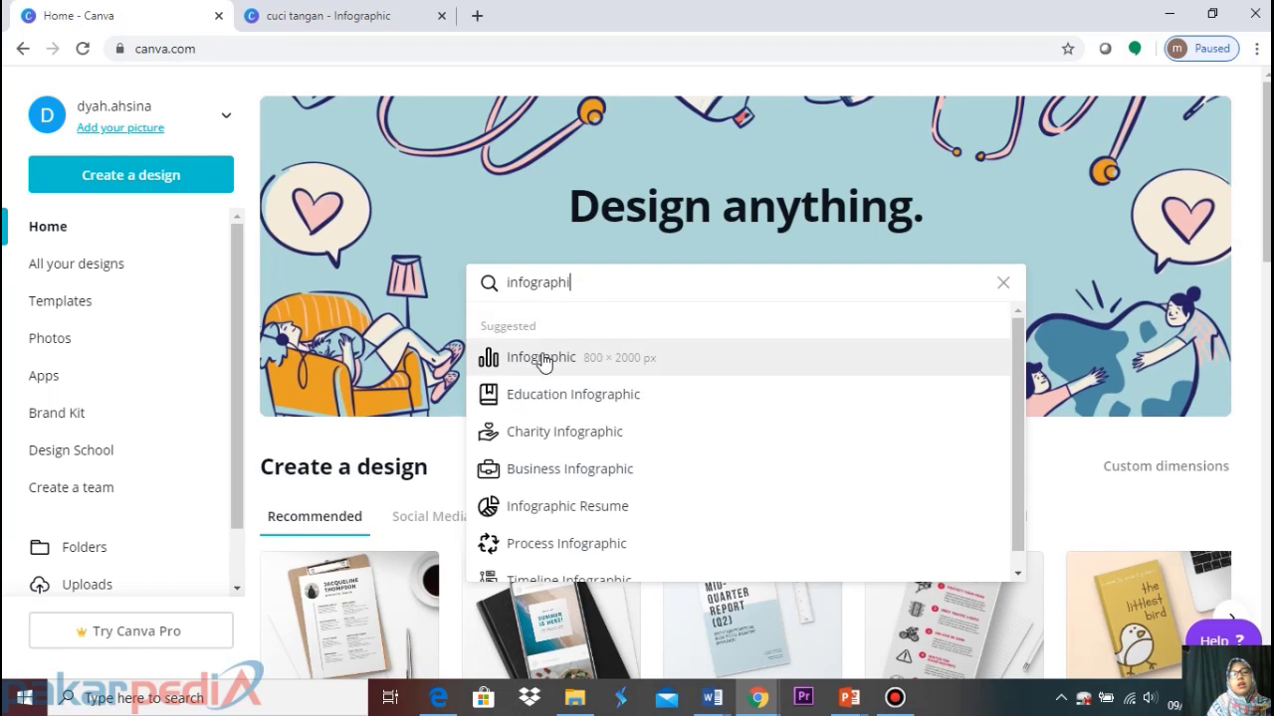
{"action": "left_click", "coordinate": [542, 358]}
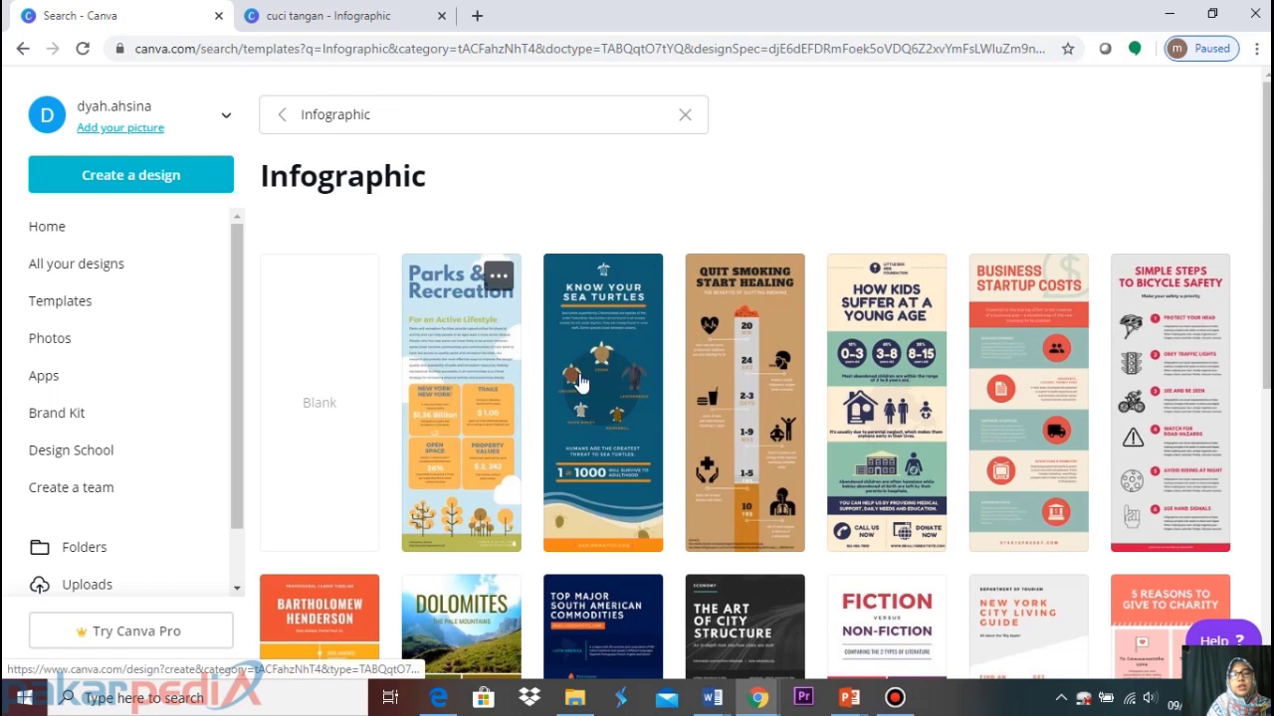
Scroll the Infographic templates down to the Let's Go Shopping layout
{"action": "scroll", "coordinate": [700, 433], "scroll_direction": "down", "scroll_amount": 4}
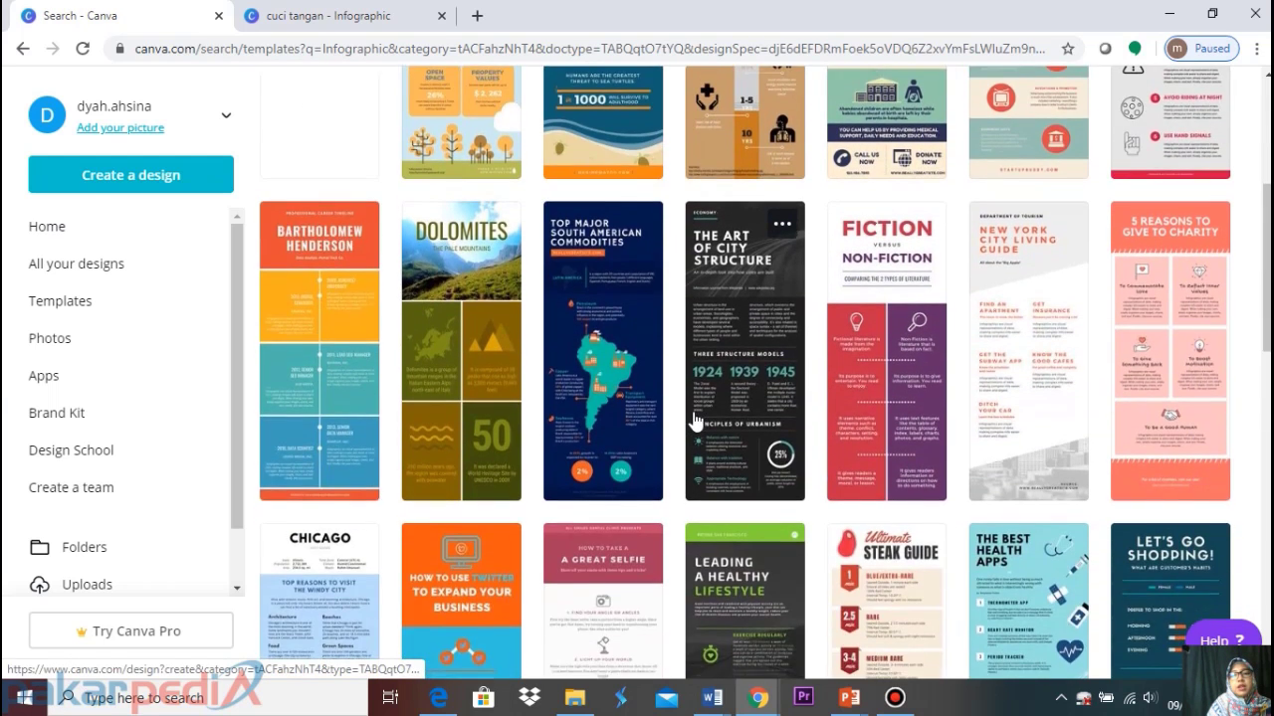
{"action": "scroll", "coordinate": [694, 421], "scroll_direction": "down", "scroll_amount": 5}
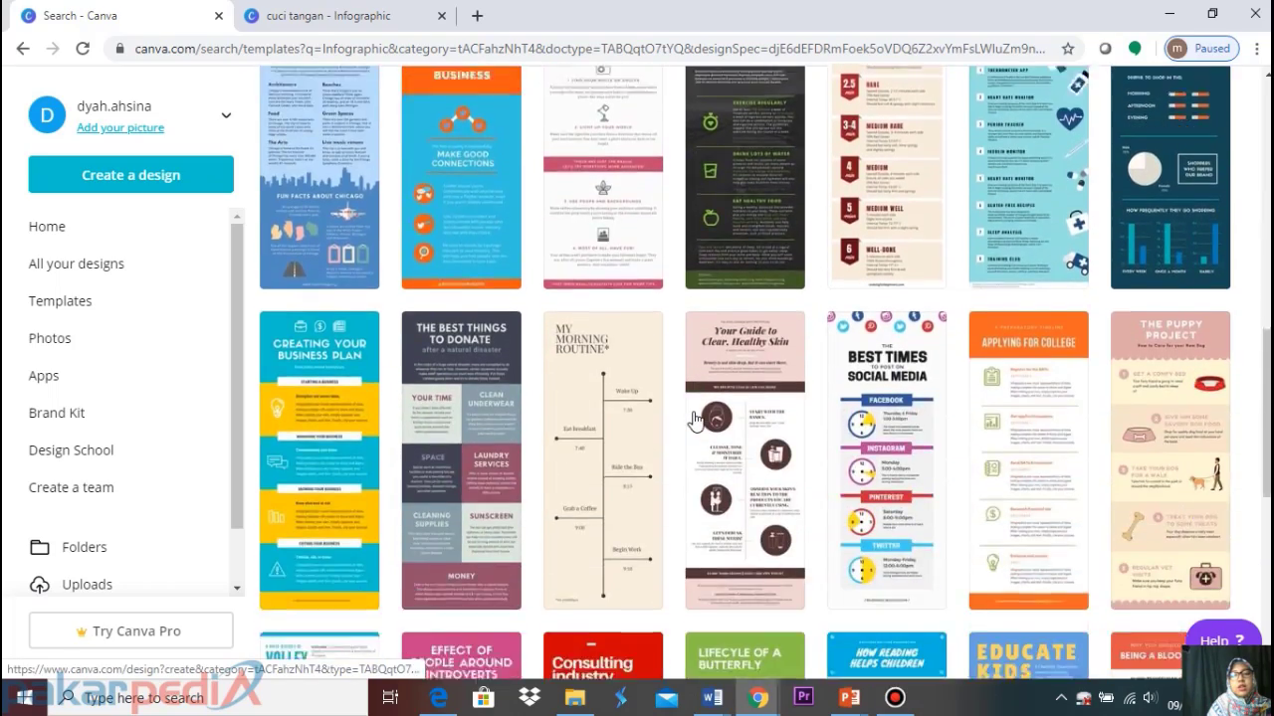
{"action": "scroll", "coordinate": [694, 421], "scroll_direction": "down", "scroll_amount": 8}
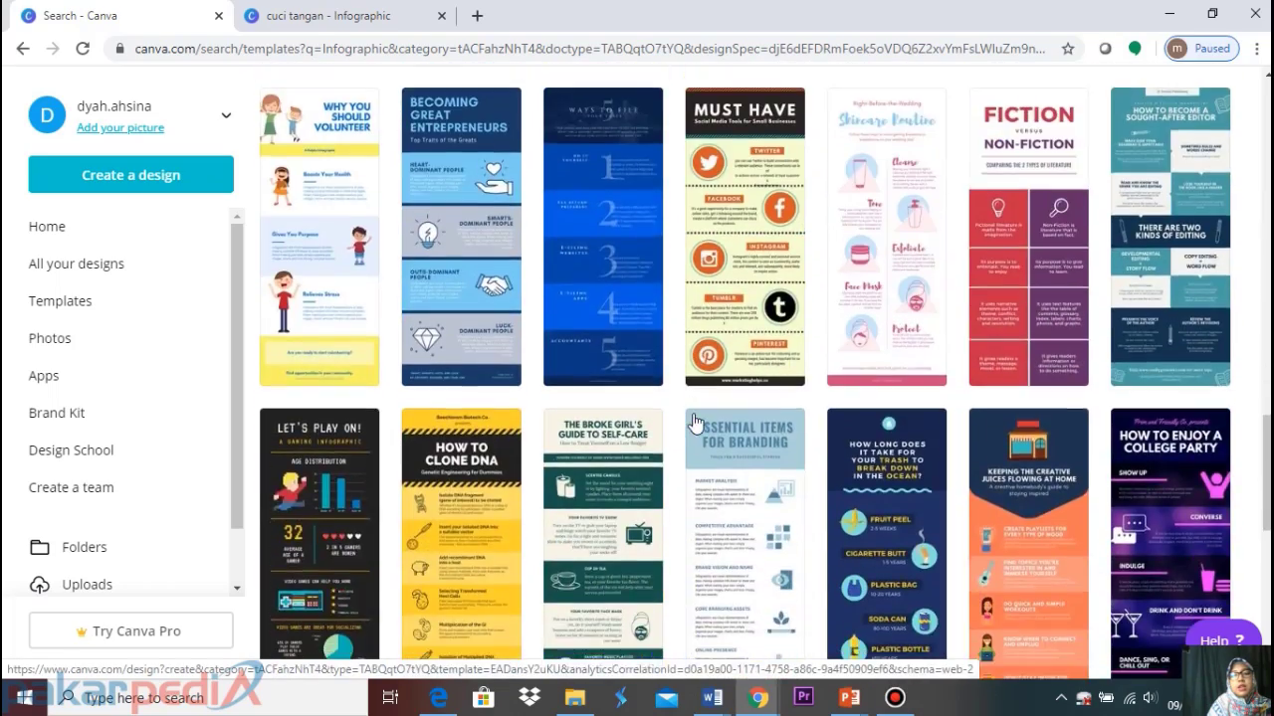
{"action": "scroll", "coordinate": [694, 421], "scroll_direction": "down", "scroll_amount": 3}
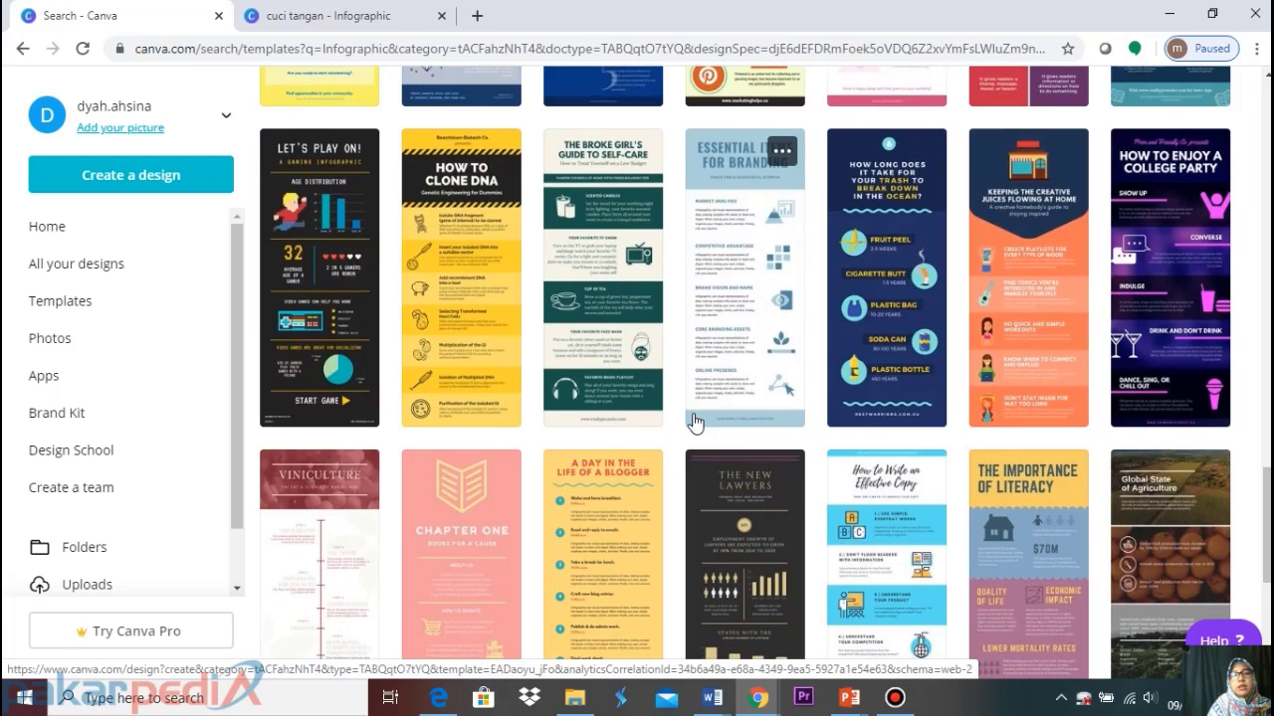
{"action": "scroll", "coordinate": [695, 421], "scroll_direction": "down", "scroll_amount": 7}
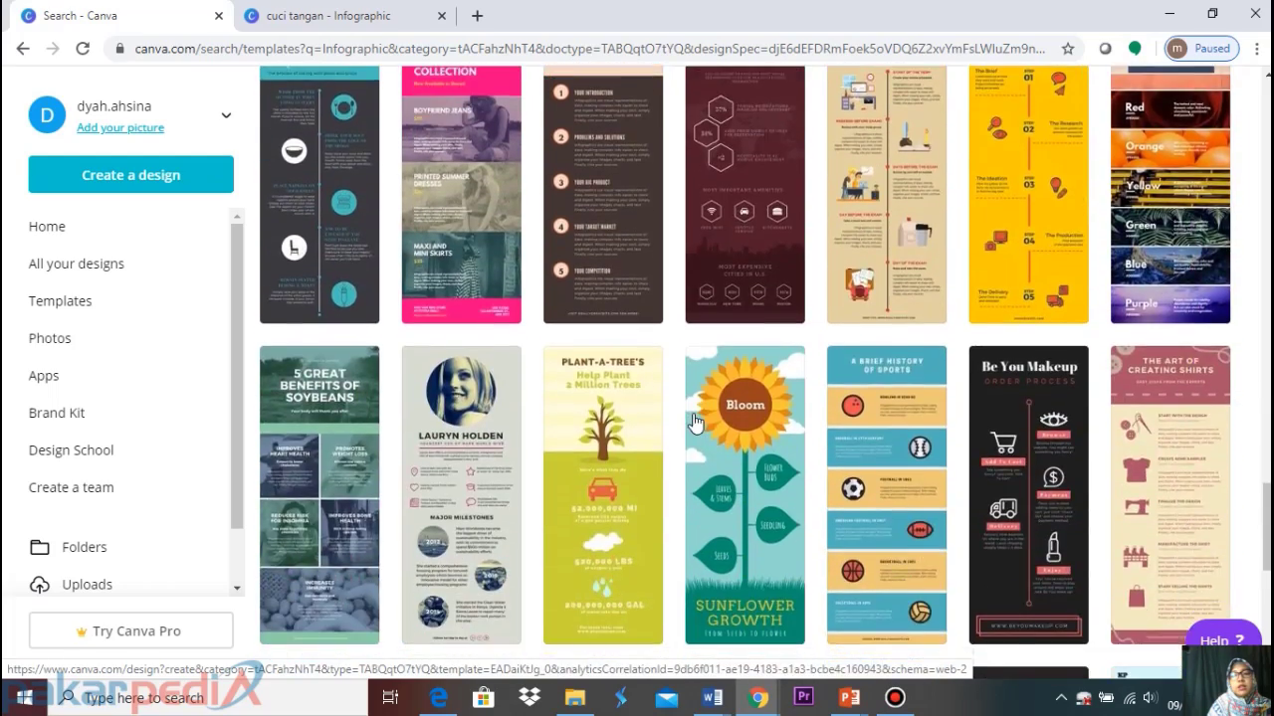
{"action": "scroll", "coordinate": [695, 423], "scroll_direction": "down", "scroll_amount": 8}
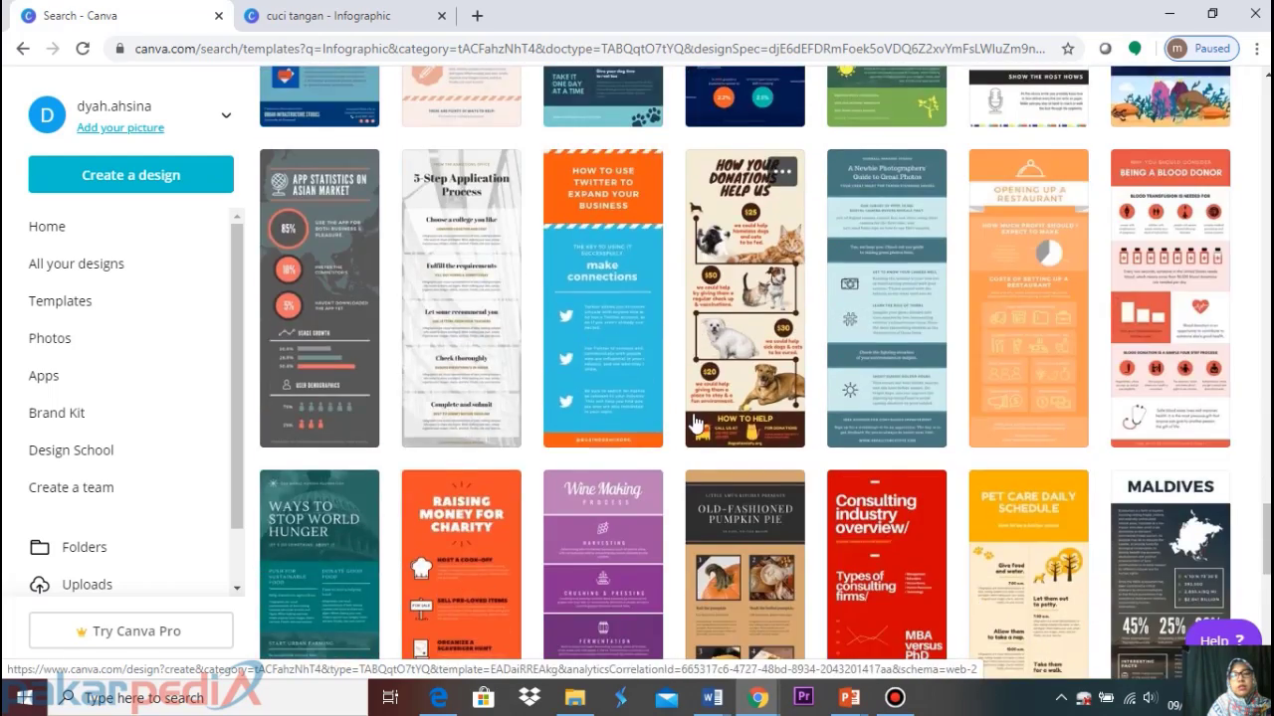
{"action": "scroll", "coordinate": [694, 423], "scroll_direction": "down", "scroll_amount": 8}
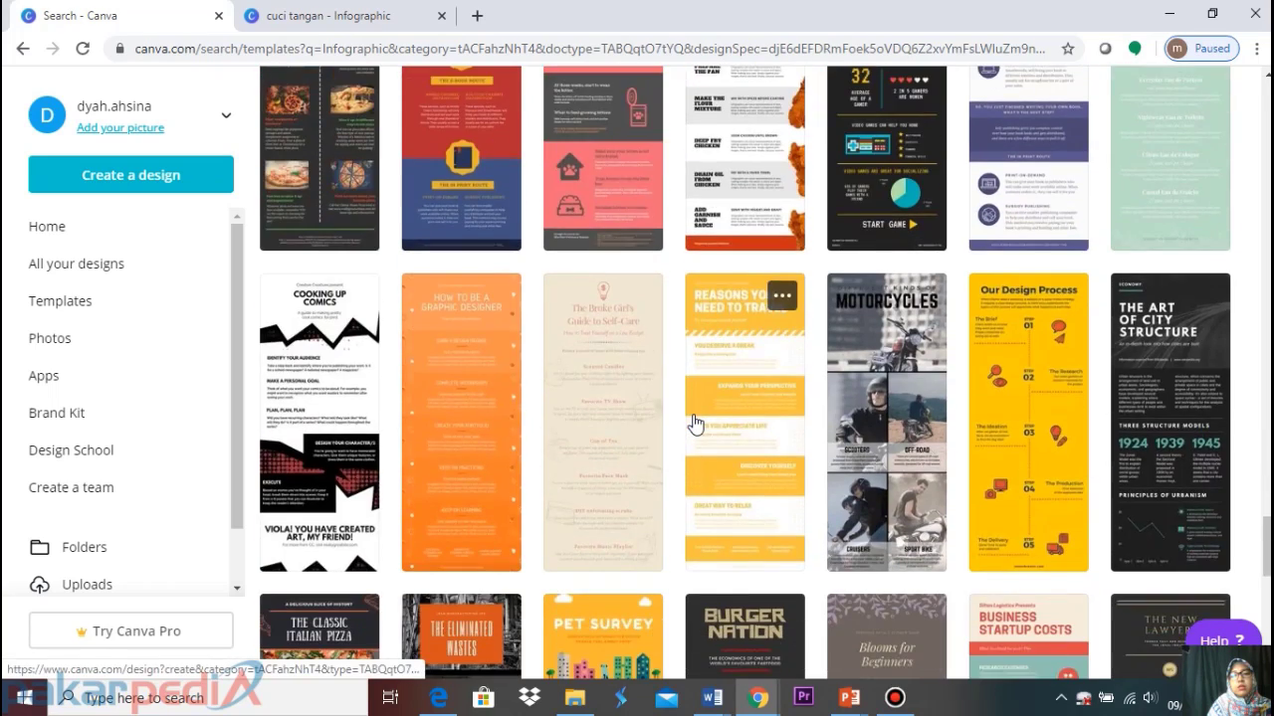
{"action": "scroll", "coordinate": [694, 423], "scroll_direction": "down", "scroll_amount": 8}
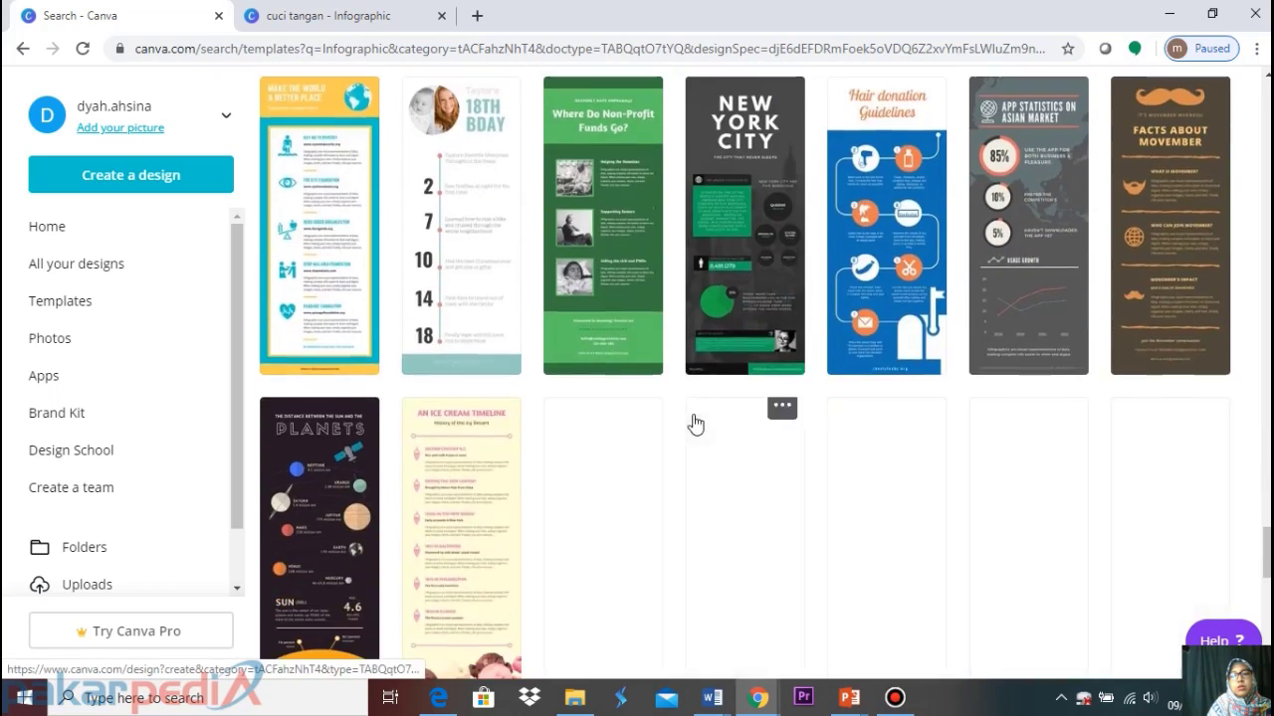
{"action": "scroll", "coordinate": [694, 423], "scroll_direction": "down", "scroll_amount": 2}
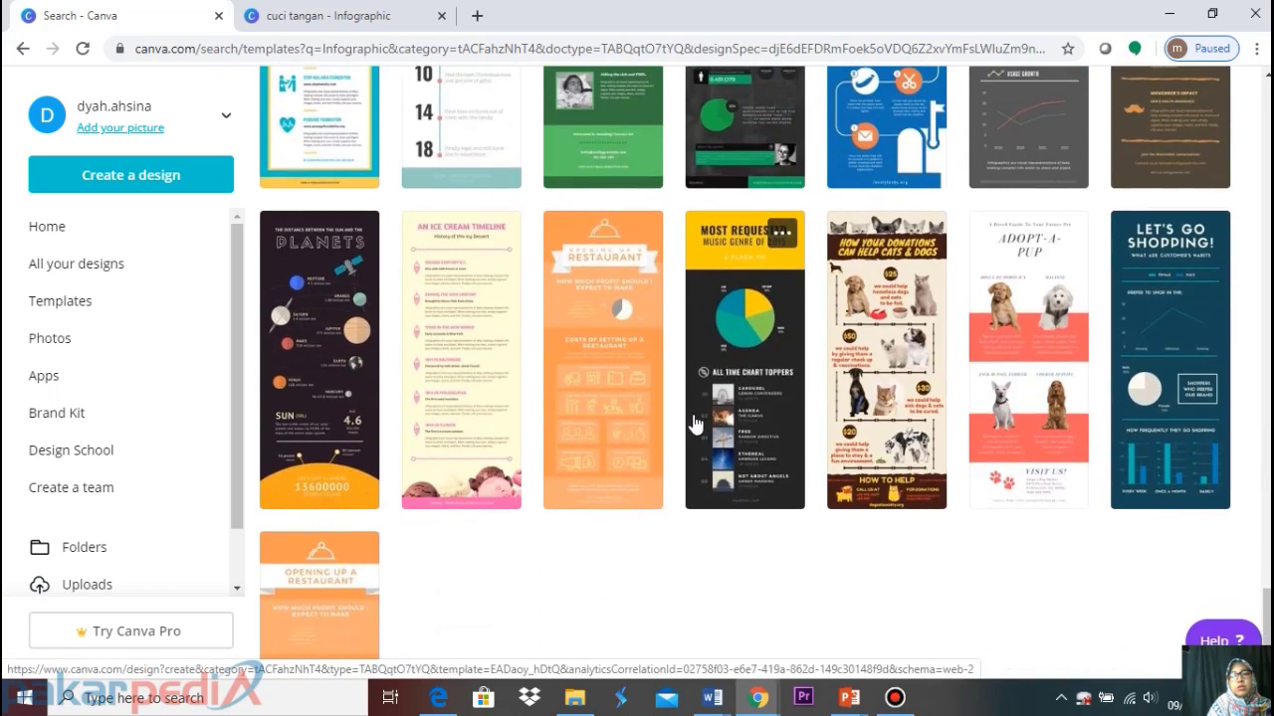
{"action": "scroll", "coordinate": [694, 423], "scroll_direction": "down", "scroll_amount": 1}
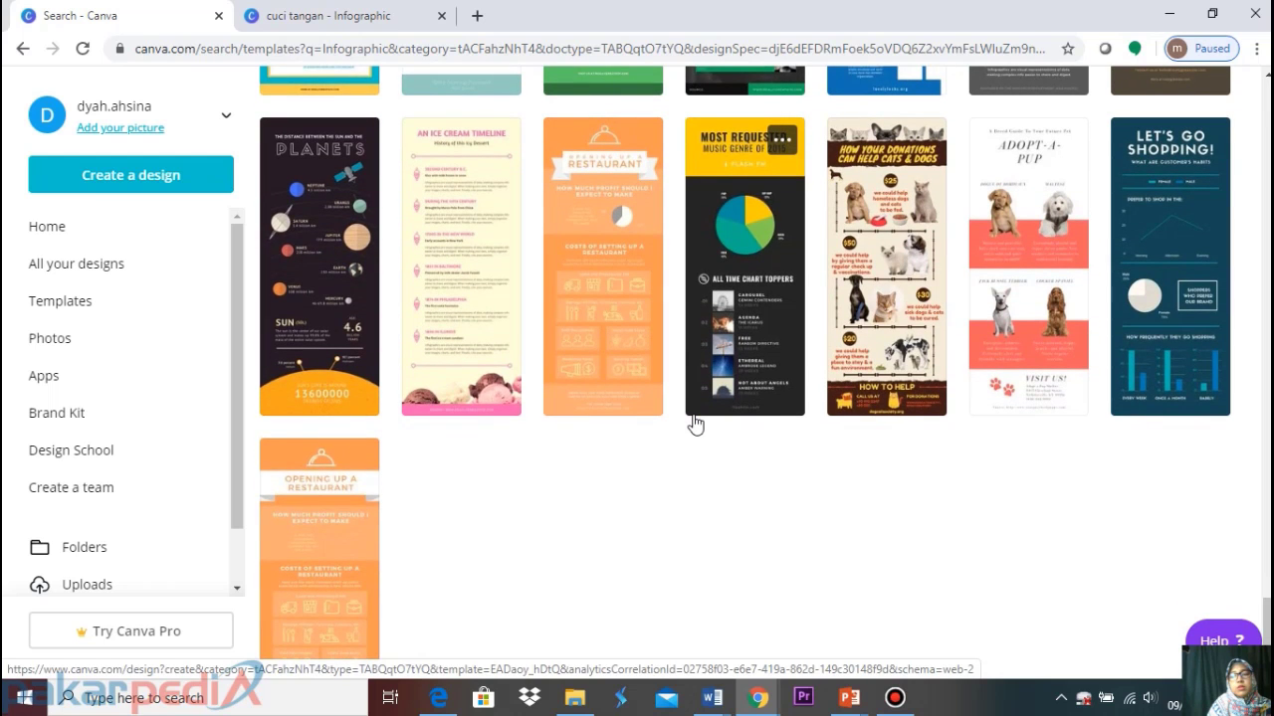
{"action": "scroll", "coordinate": [695, 423], "scroll_direction": "down", "scroll_amount": 1}
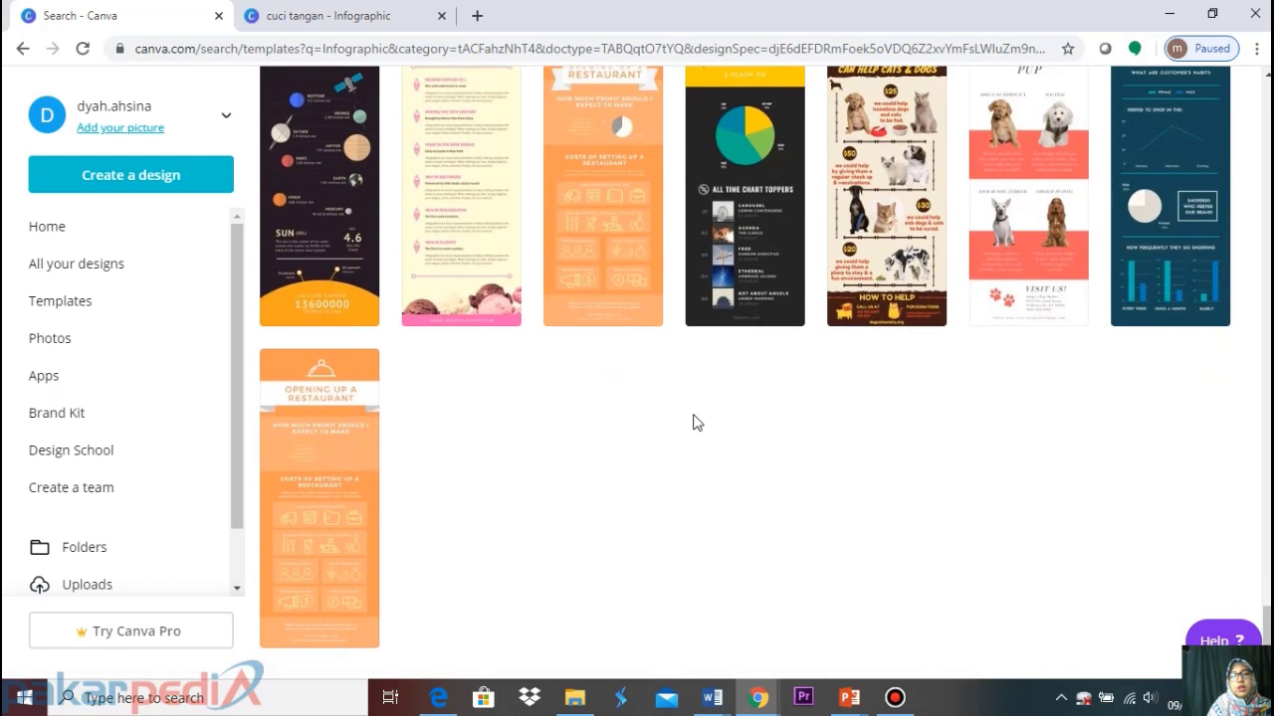
{"action": "scroll", "coordinate": [694, 423], "scroll_direction": "up", "scroll_amount": 3}
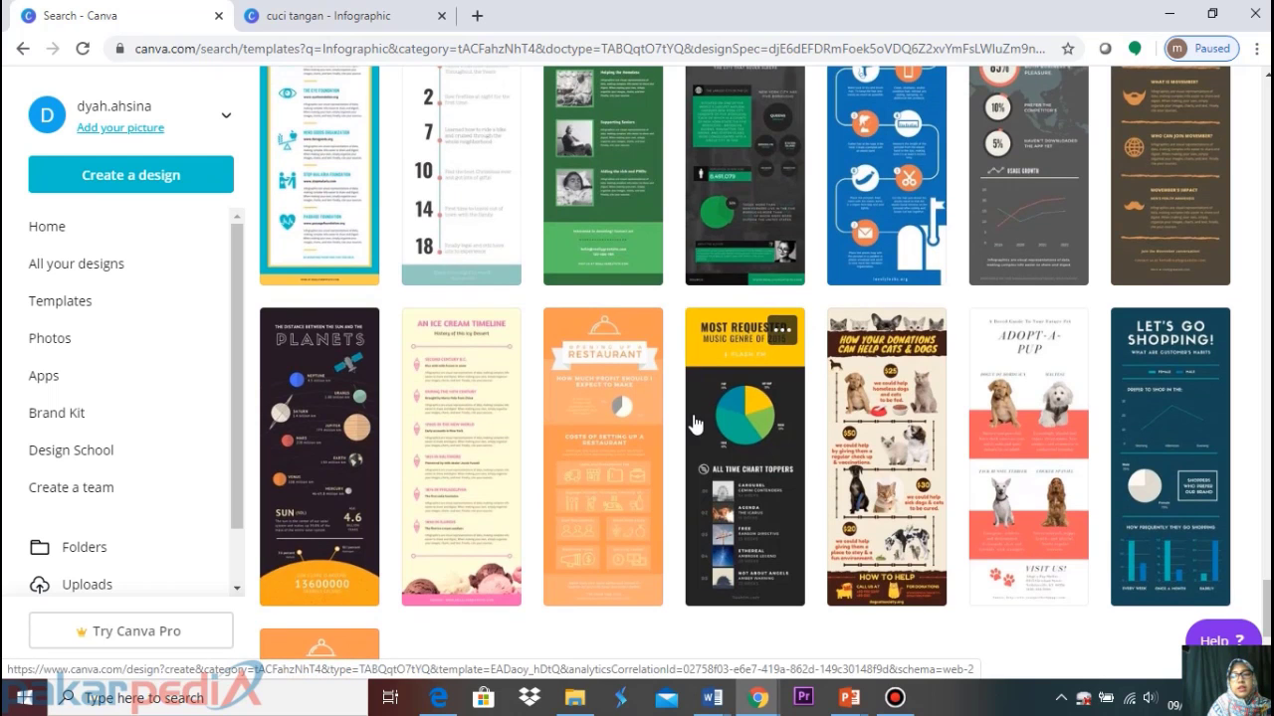
Start a new design from the Green and Blue Let's Go Shopping template, viewed at 50% zoom
{"action": "left_click", "coordinate": [1165, 418]}
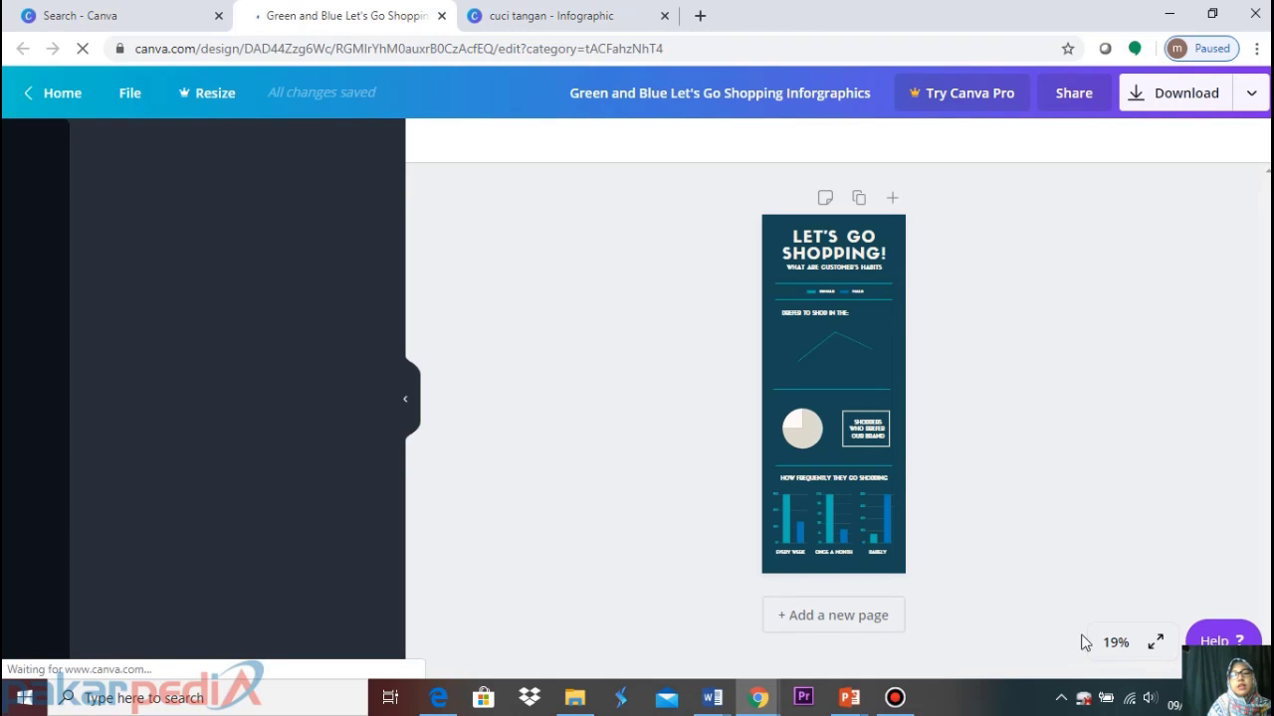
{"action": "left_click", "coordinate": [1116, 647]}
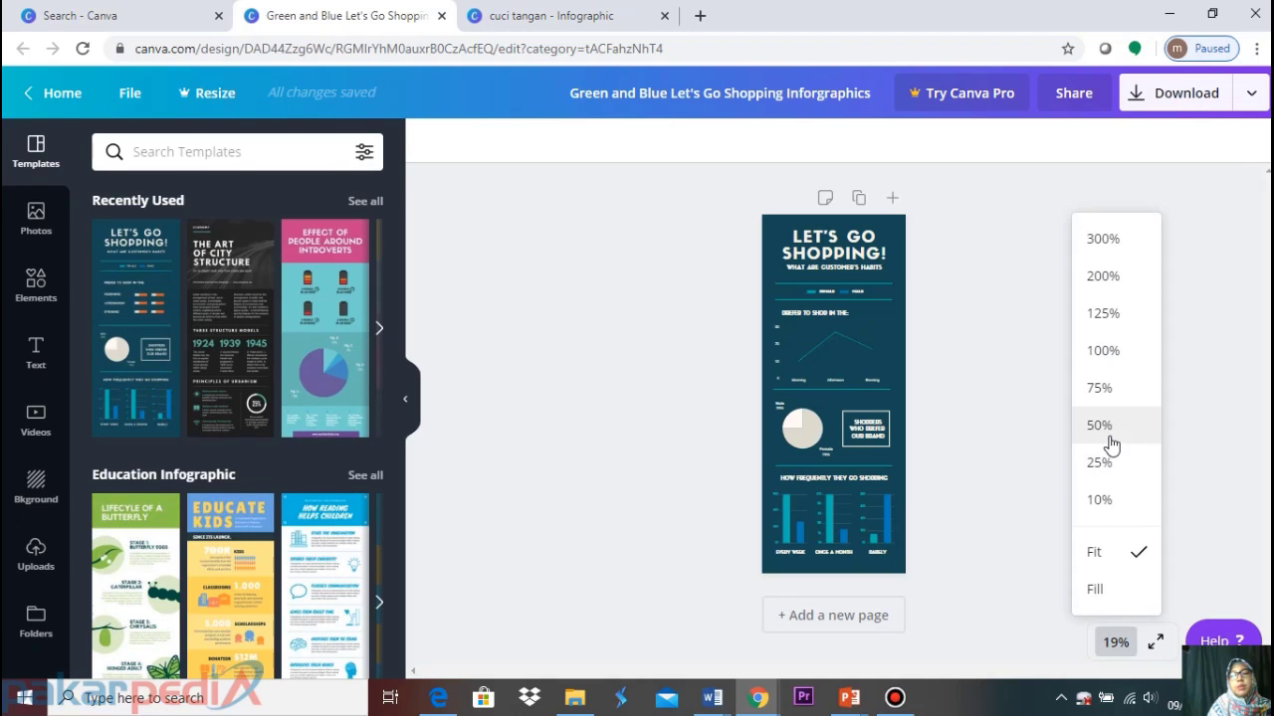
{"action": "left_click", "coordinate": [1101, 430]}
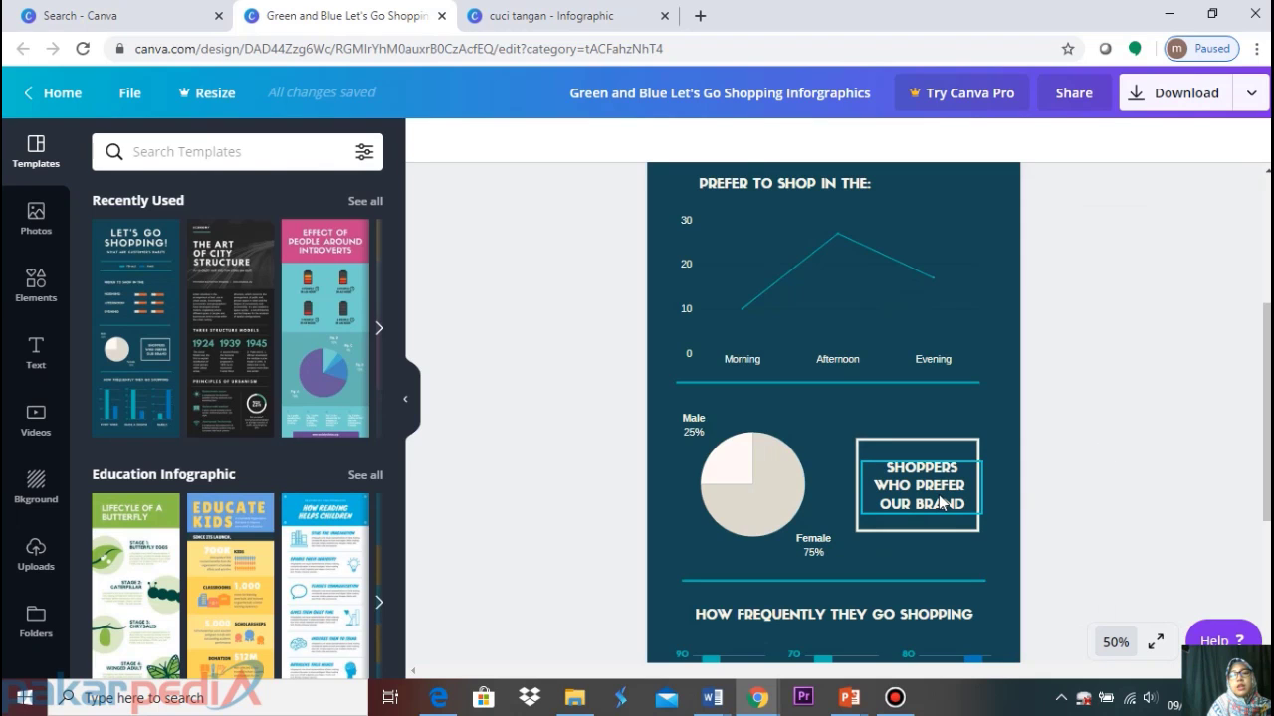
{"action": "scroll", "coordinate": [940, 502], "scroll_direction": "up", "scroll_amount": 2}
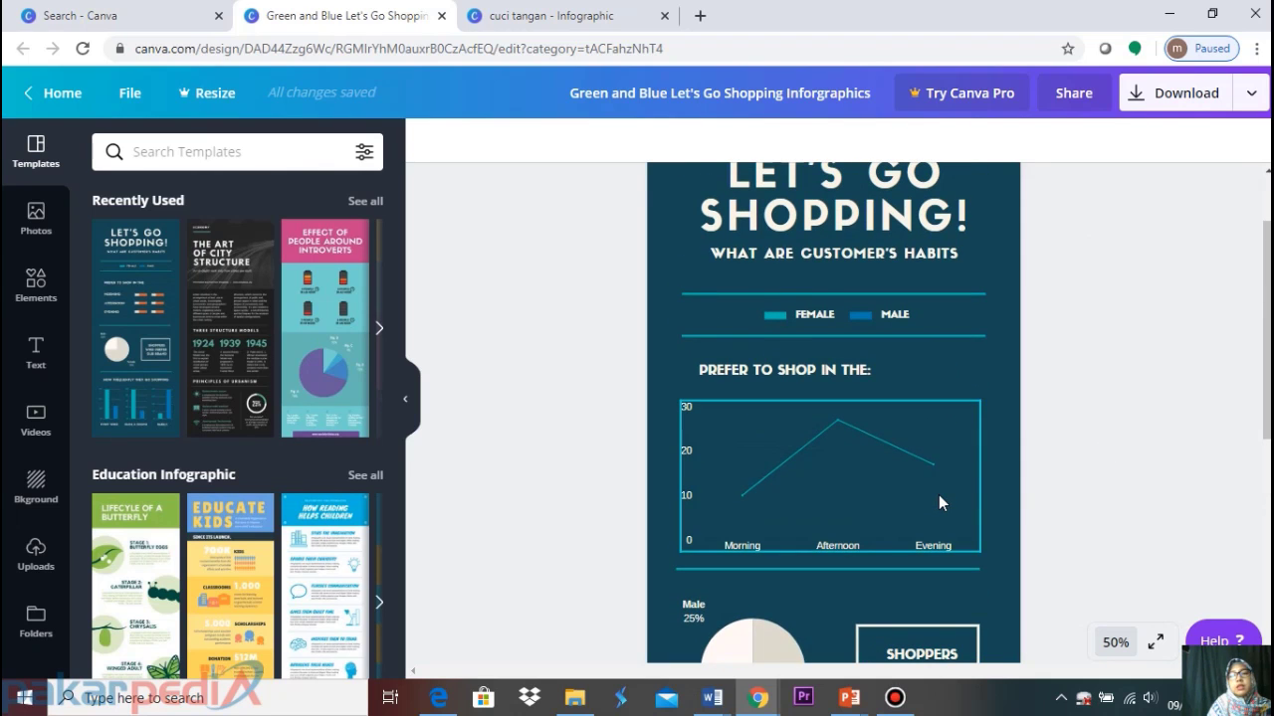
{"action": "scroll", "coordinate": [938, 495], "scroll_direction": "down", "scroll_amount": 3}
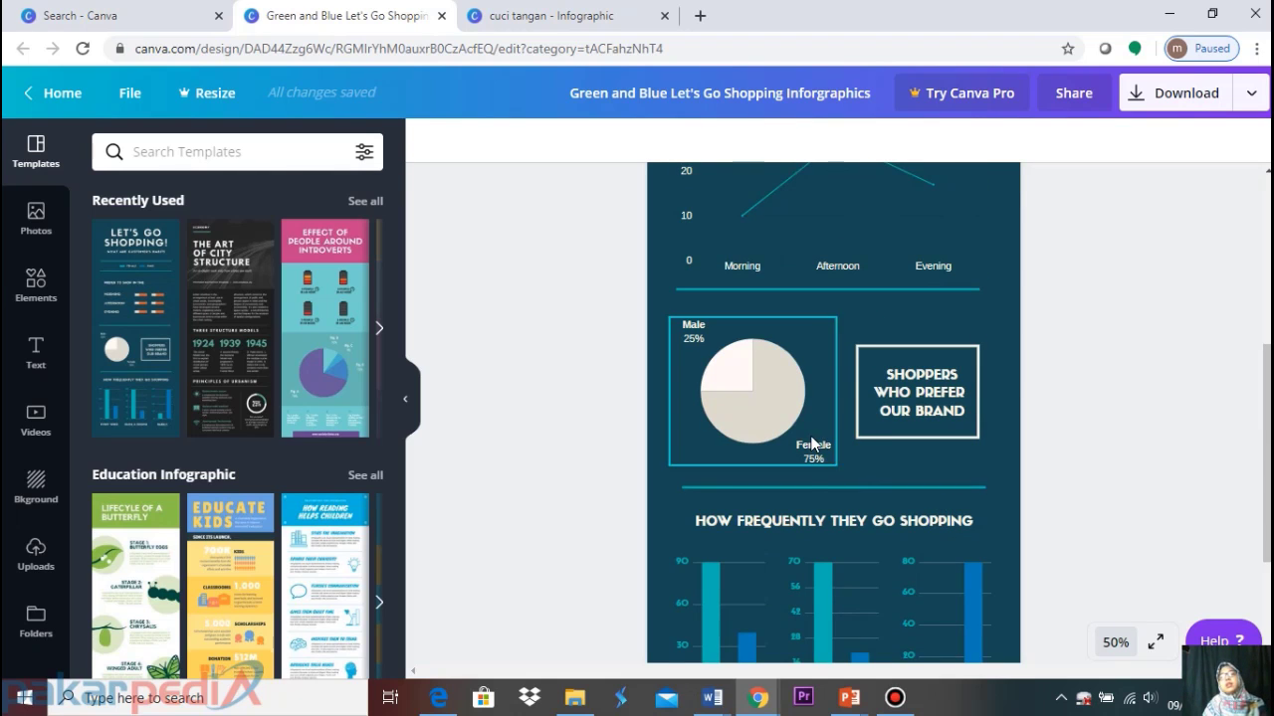
{"action": "left_click", "coordinate": [572, 7]}
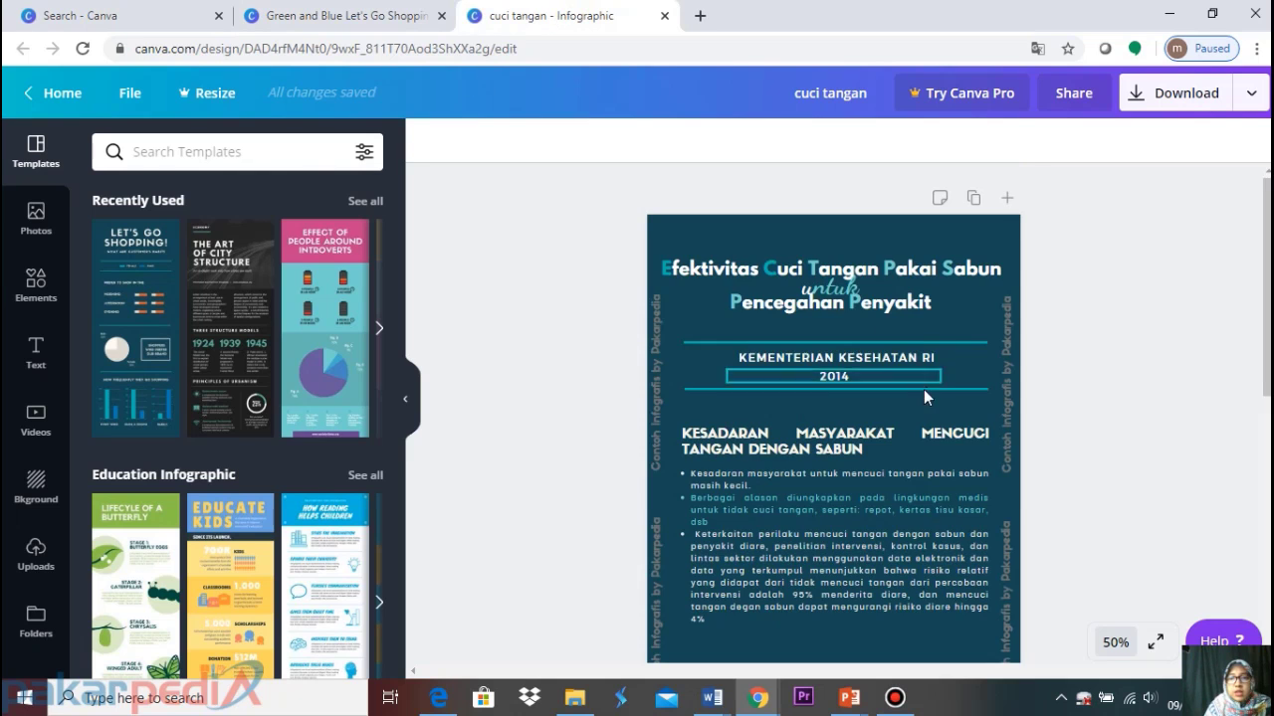
{"action": "scroll", "coordinate": [921, 394], "scroll_direction": "down", "scroll_amount": 10}
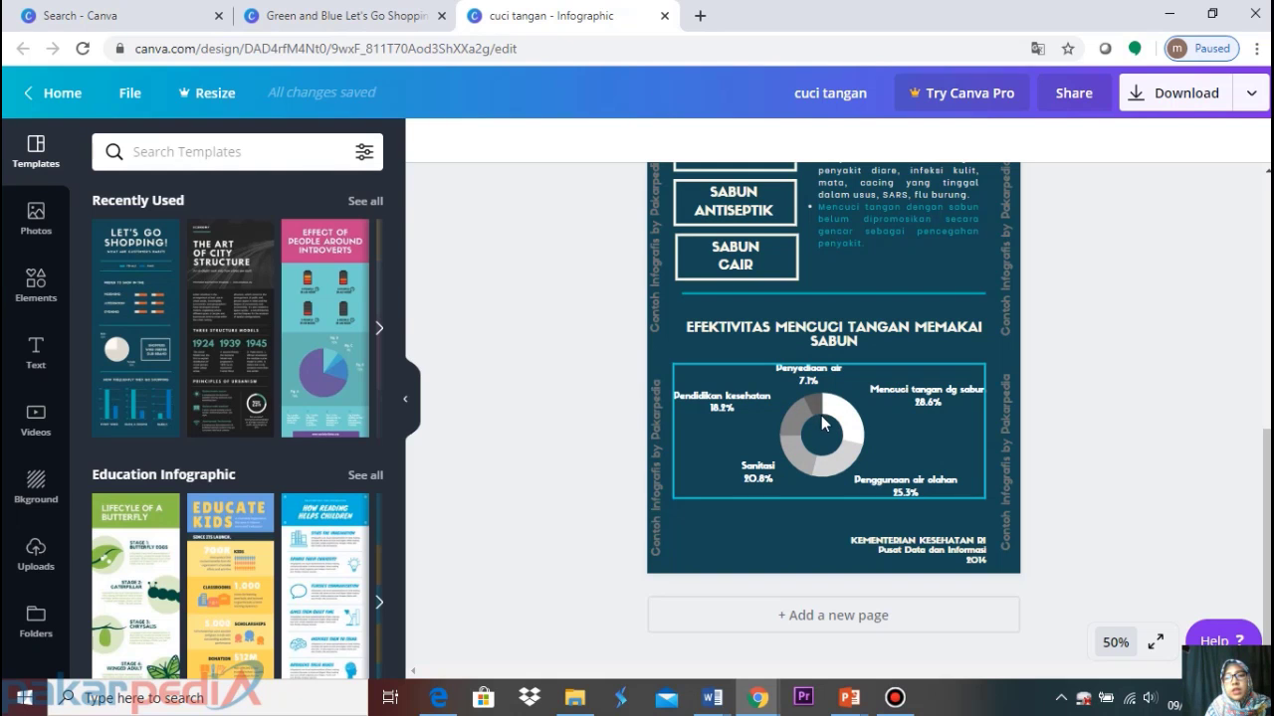
{"action": "scroll", "coordinate": [819, 410], "scroll_direction": "up", "scroll_amount": 2}
{"action": "left_click", "coordinate": [282, 16]}
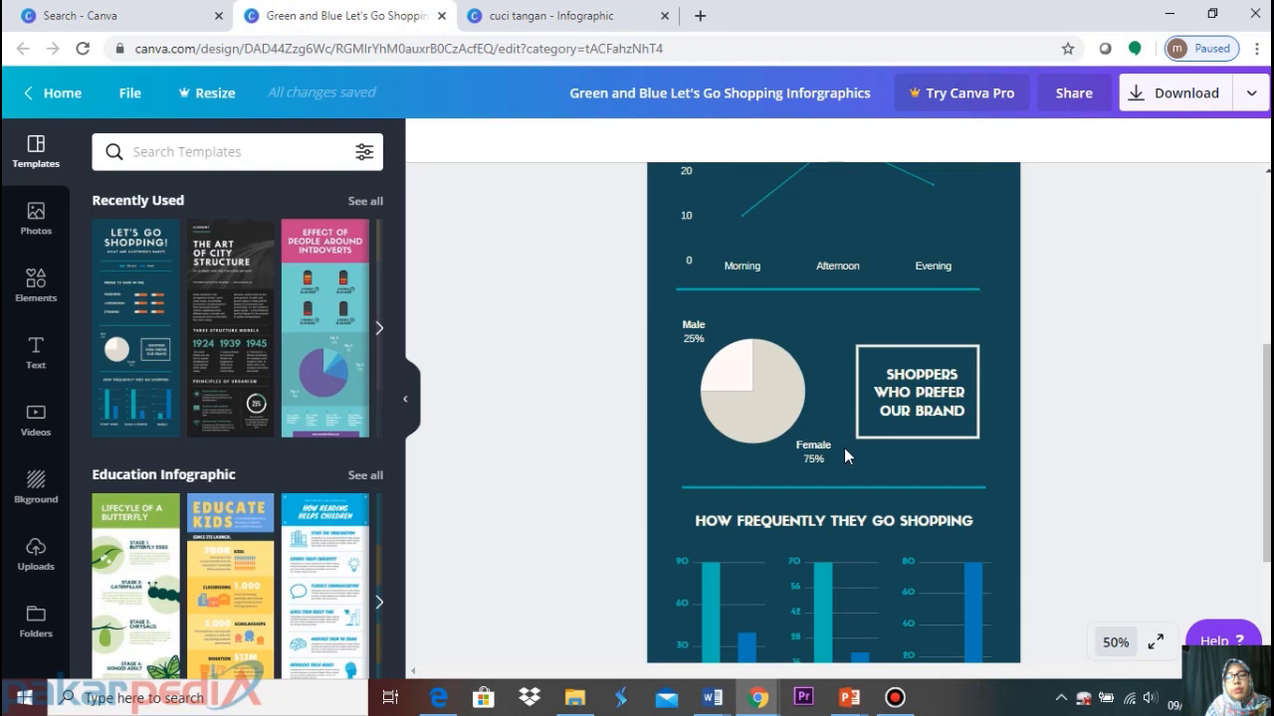
Ungroup the LET'S GO SHOPPING title from its subtitle
{"action": "scroll", "coordinate": [844, 449], "scroll_direction": "down", "scroll_amount": 2}
{"action": "scroll", "coordinate": [843, 449], "scroll_direction": "up", "scroll_amount": 5}
{"action": "scroll", "coordinate": [845, 457], "scroll_direction": "down", "scroll_amount": 5}
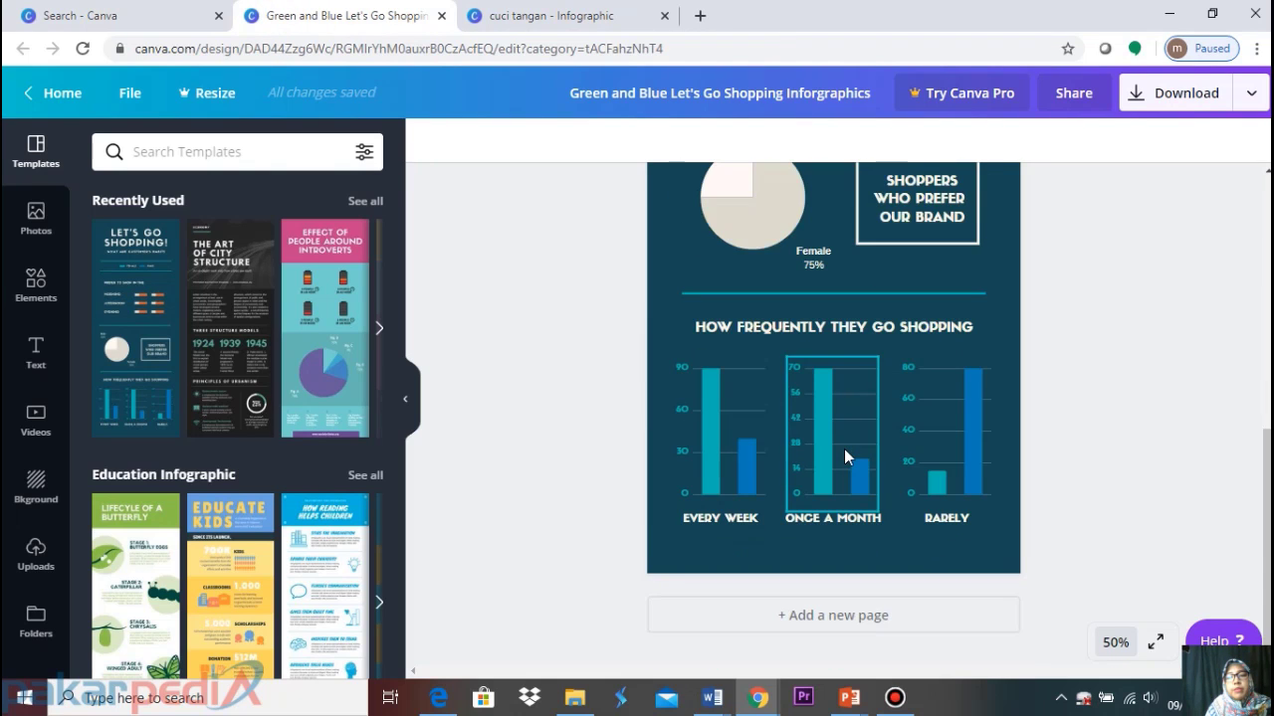
{"action": "scroll", "coordinate": [844, 448], "scroll_direction": "up", "scroll_amount": 5}
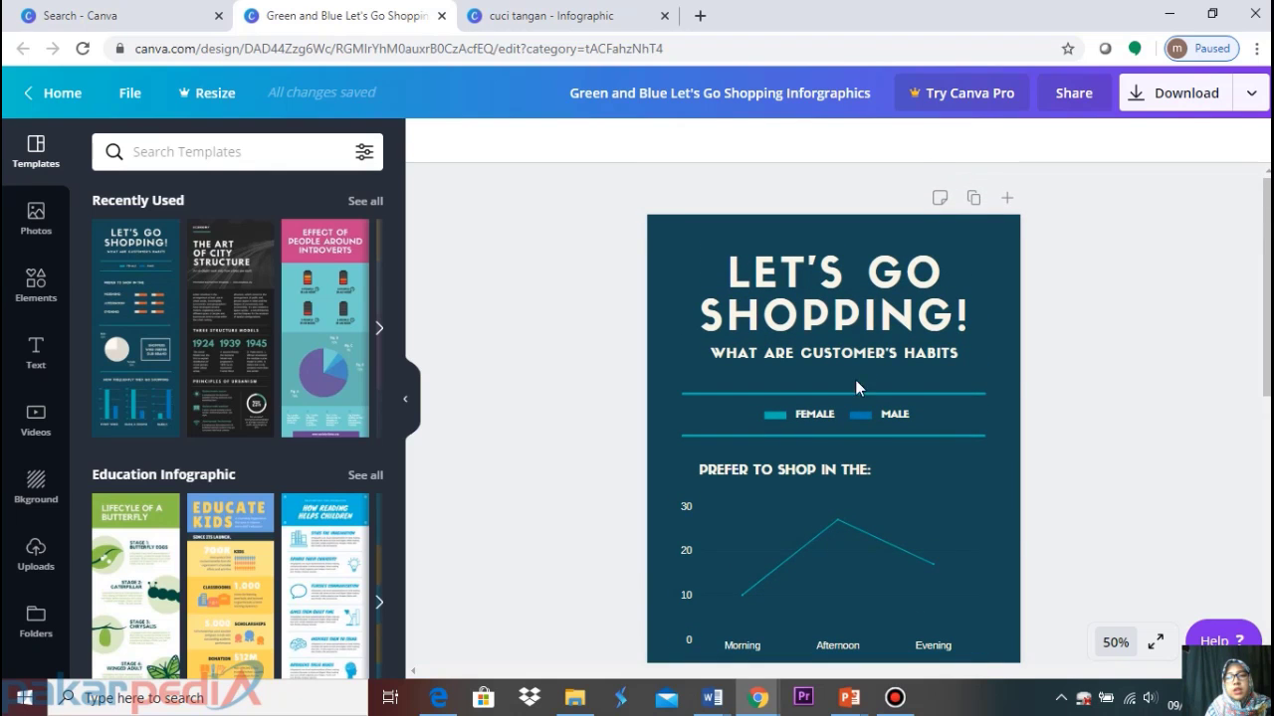
{"action": "left_click", "coordinate": [821, 309]}
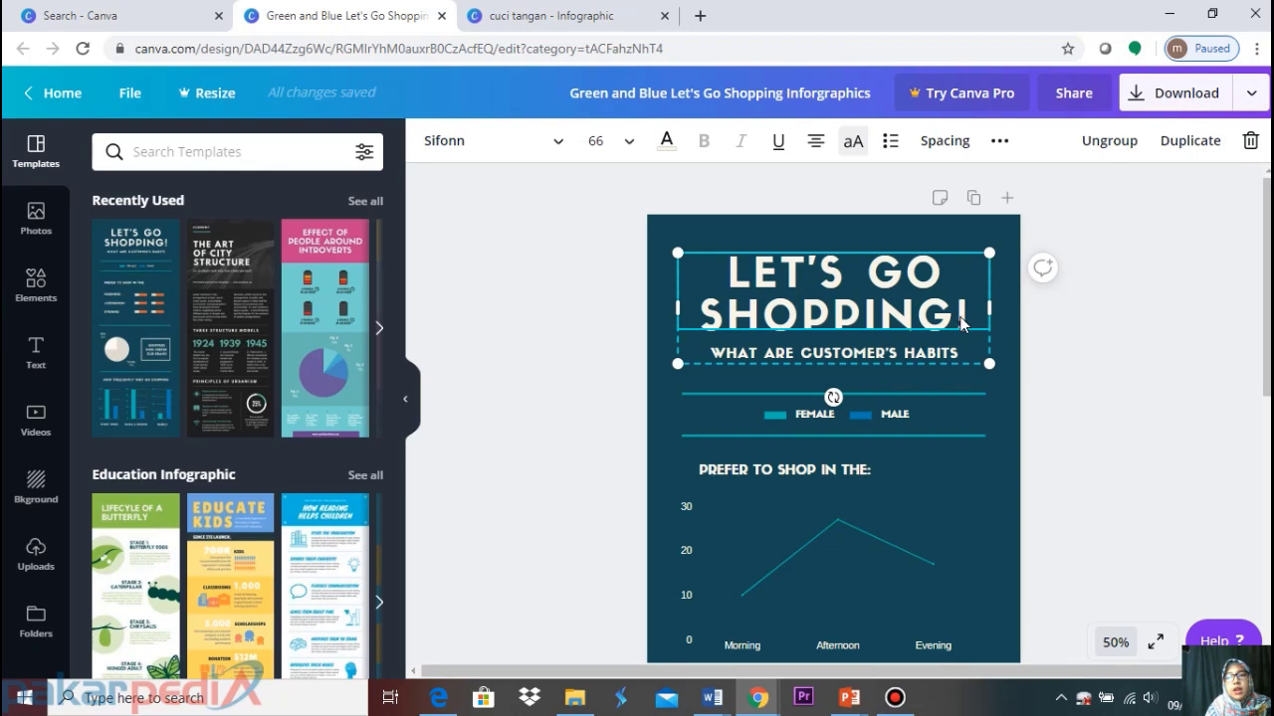
{"action": "left_click", "coordinate": [1092, 142]}
{"action": "left_click", "coordinate": [1137, 263]}
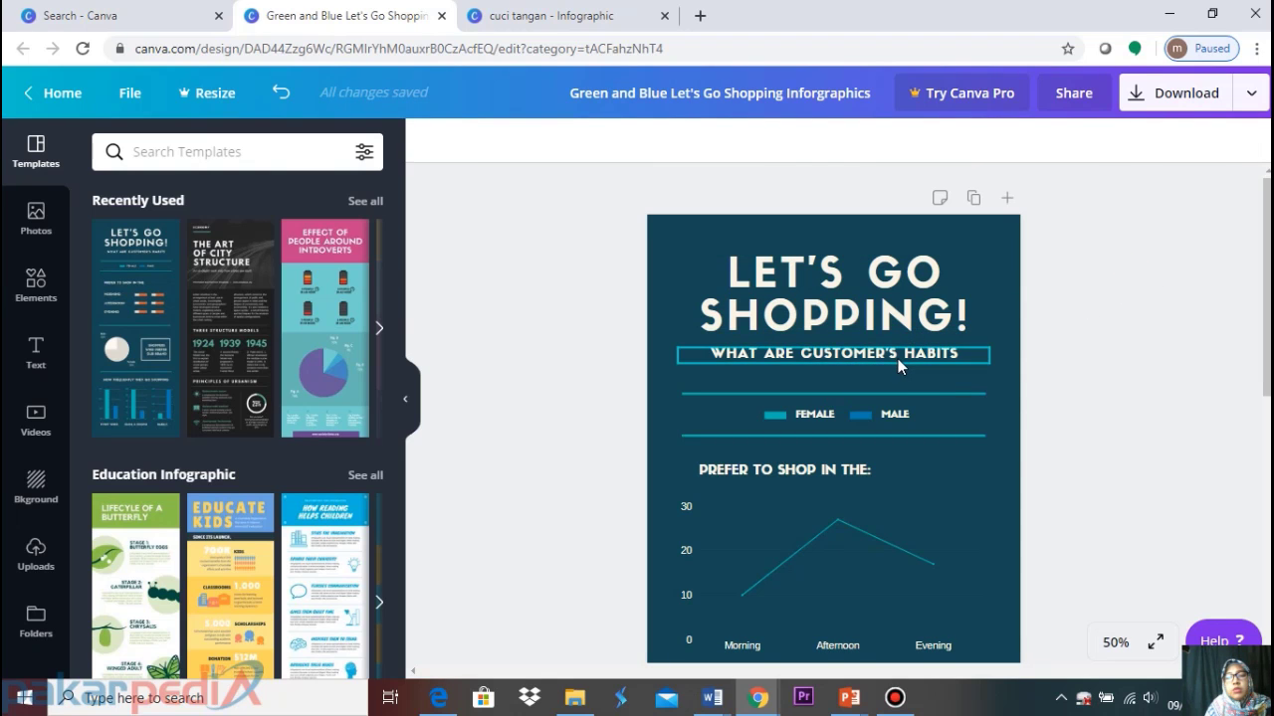
Check the cuci tangan title's font, then highlight the LET'S GO SHOPPING heading text
{"action": "left_click", "coordinate": [609, 16]}
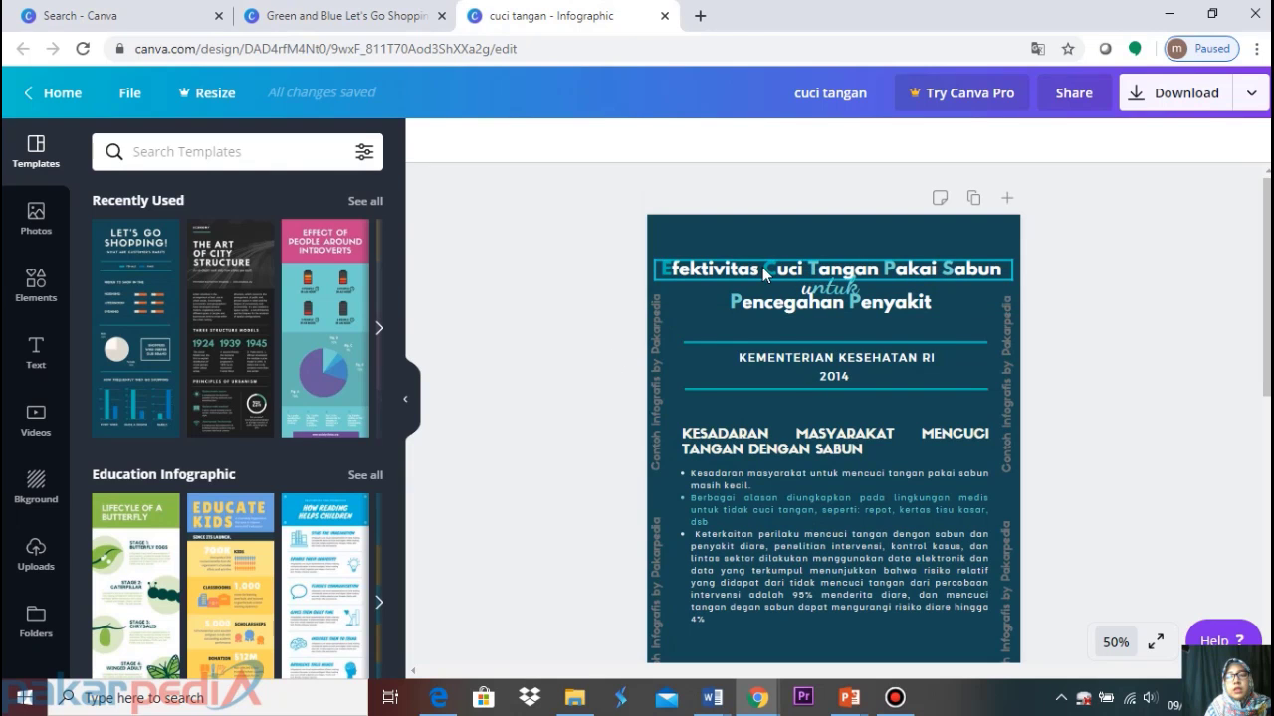
{"action": "left_click", "coordinate": [762, 267]}
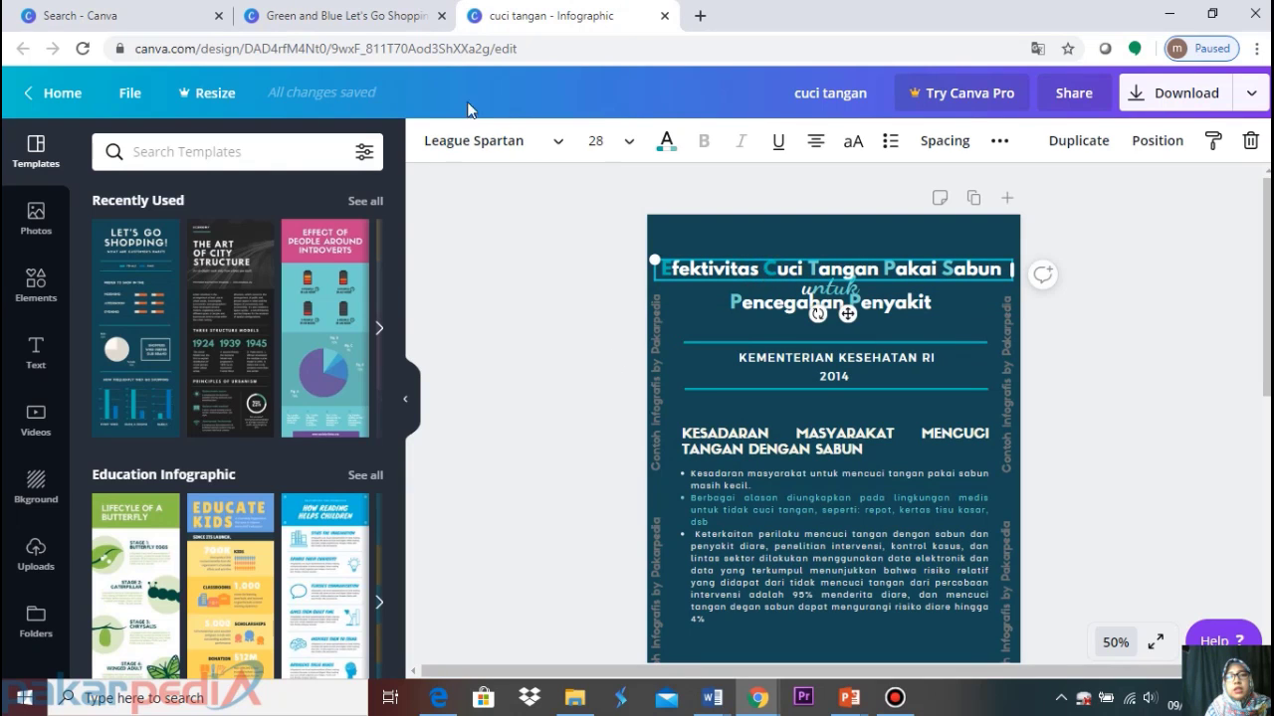
{"action": "left_click", "coordinate": [333, 18]}
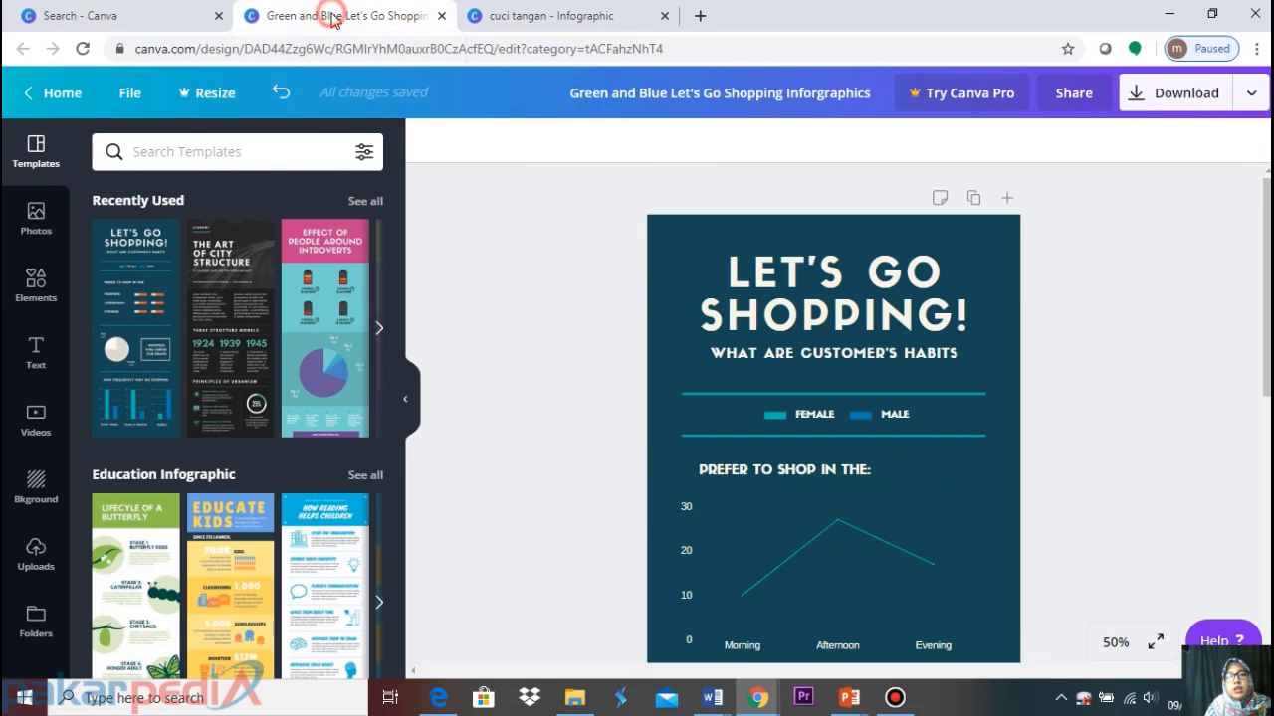
{"action": "left_click", "coordinate": [748, 286]}
{"action": "left_click_drag", "start_coordinate": [730, 270], "coordinate": [941, 303]}
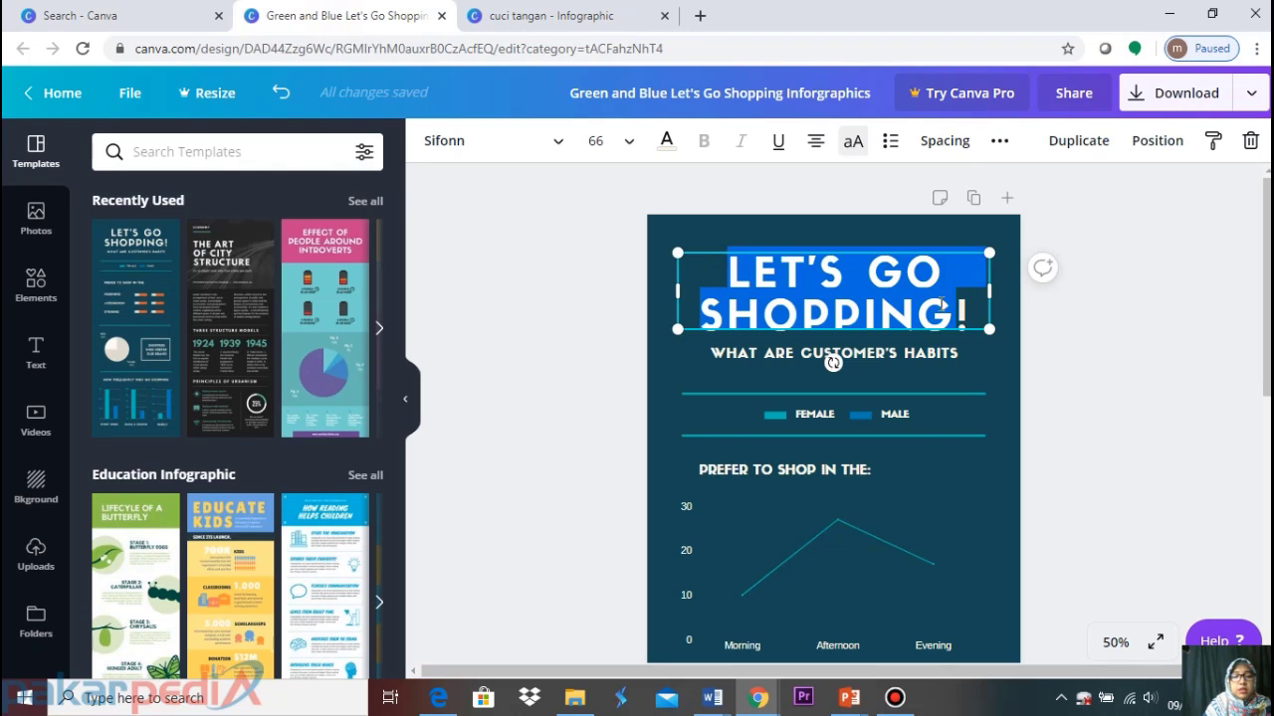
Replace the heading text with 'EFEKTIVITAS MENCUCI TANGAN'
{"action": "type", "text": "EFEKTI!"}
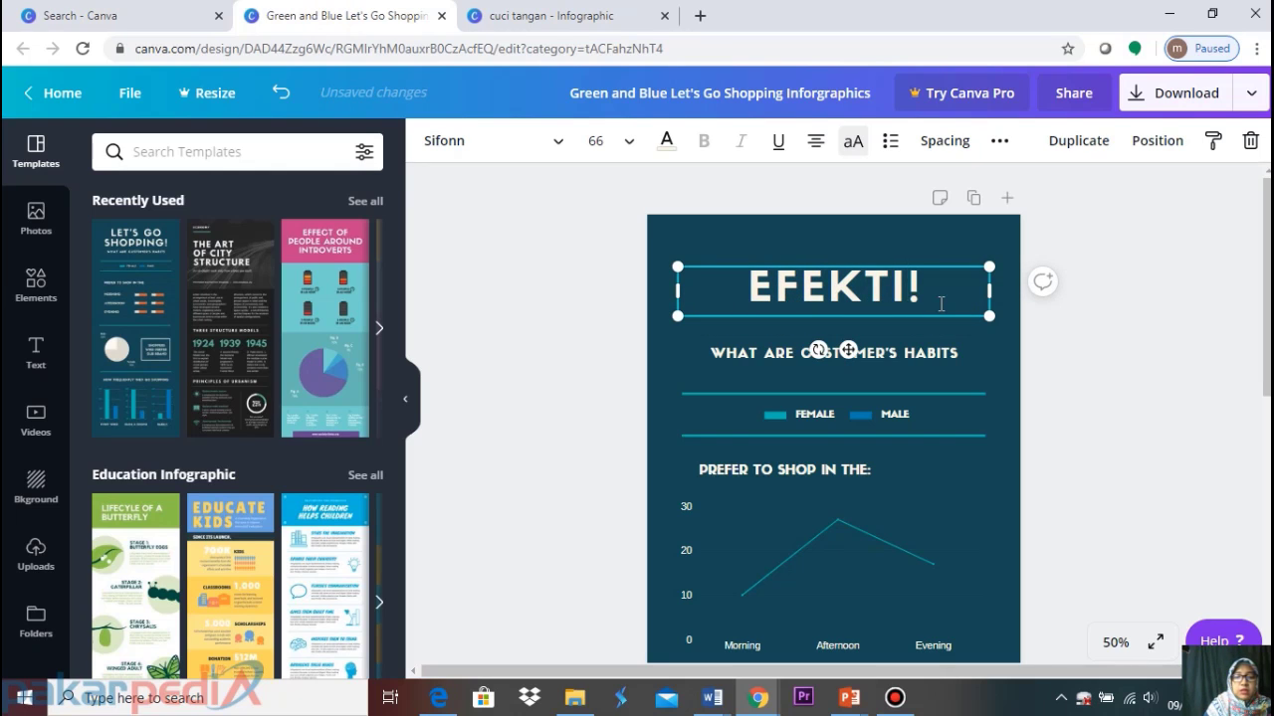
{"action": "key", "text": "BackSpace"}
{"action": "type", "text": "VI"}
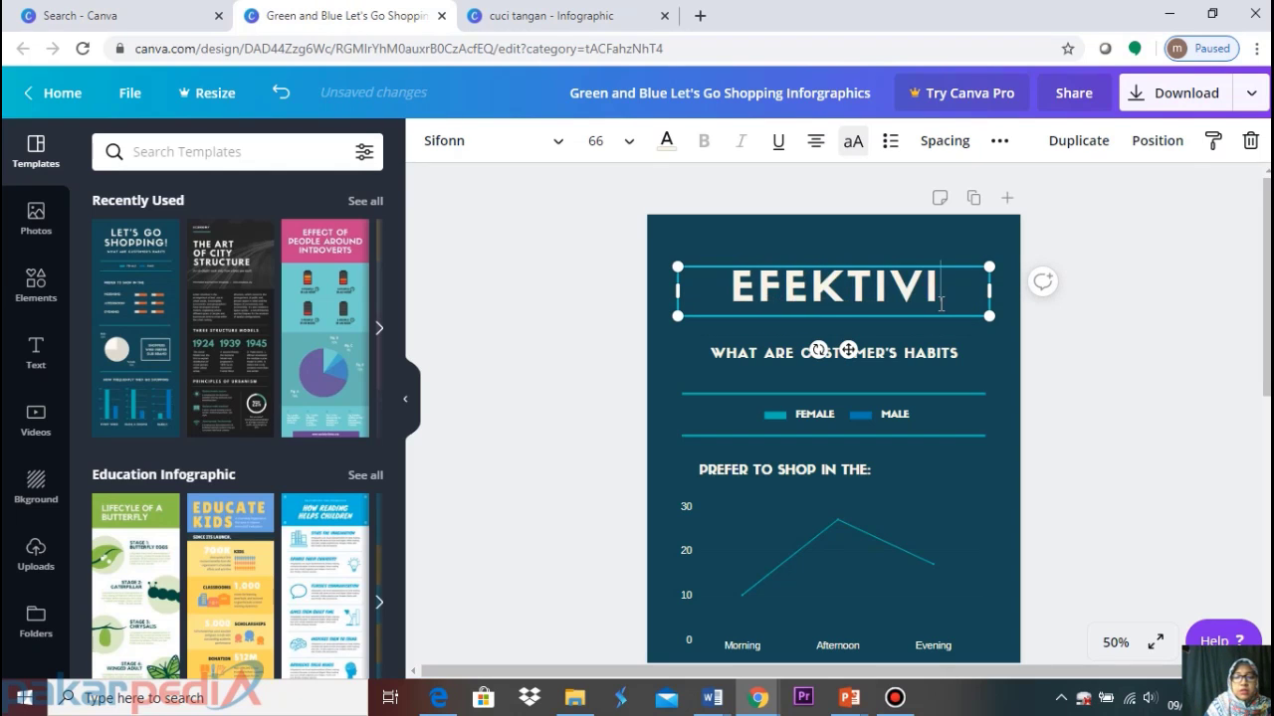
{"action": "type", "text": "TAS MENCUCI TANGAN"}
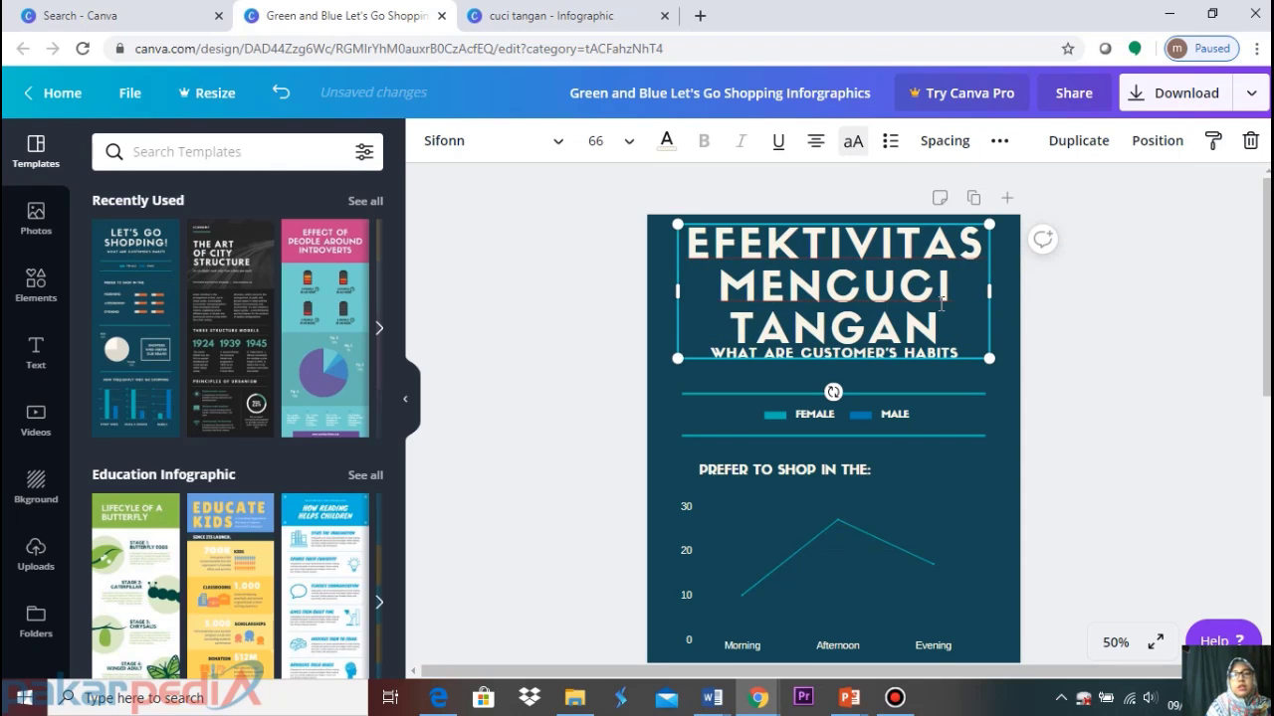
{"action": "left_click", "coordinate": [1165, 282]}
{"action": "left_click", "coordinate": [863, 311]}
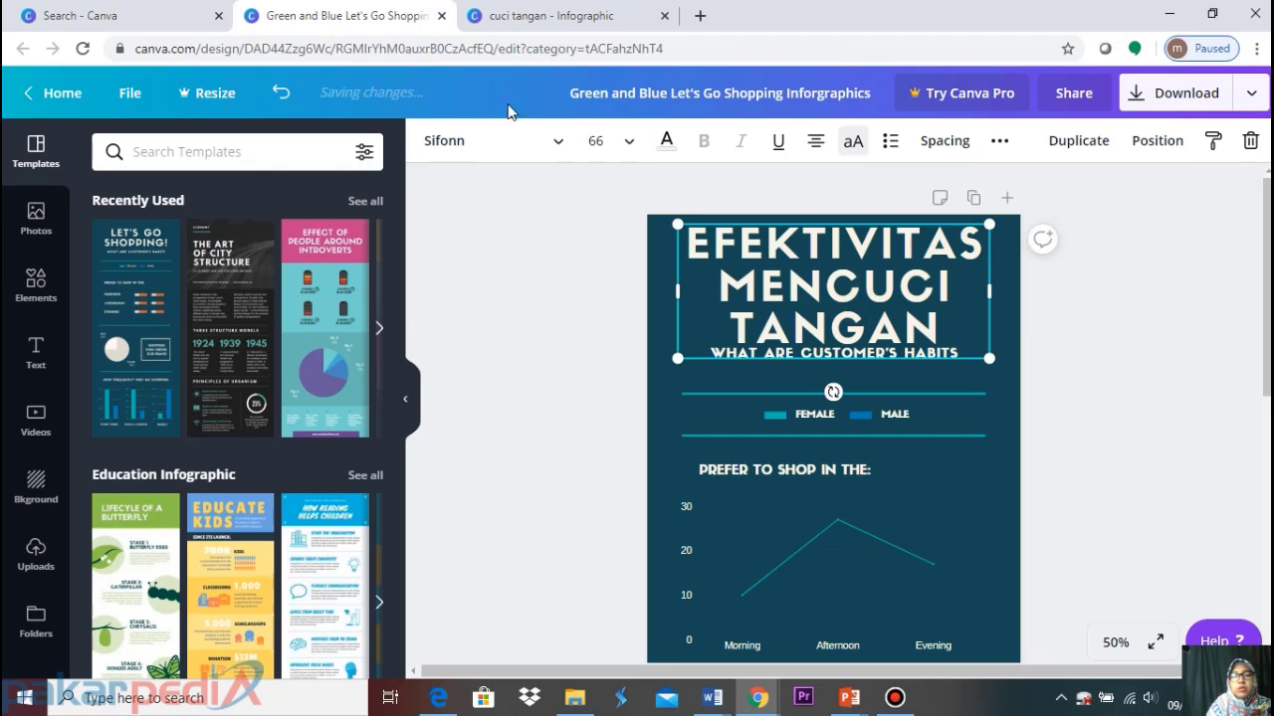
Set the heading font to League Spartan and turn off forced uppercase
{"action": "left_click", "coordinate": [524, 143]}
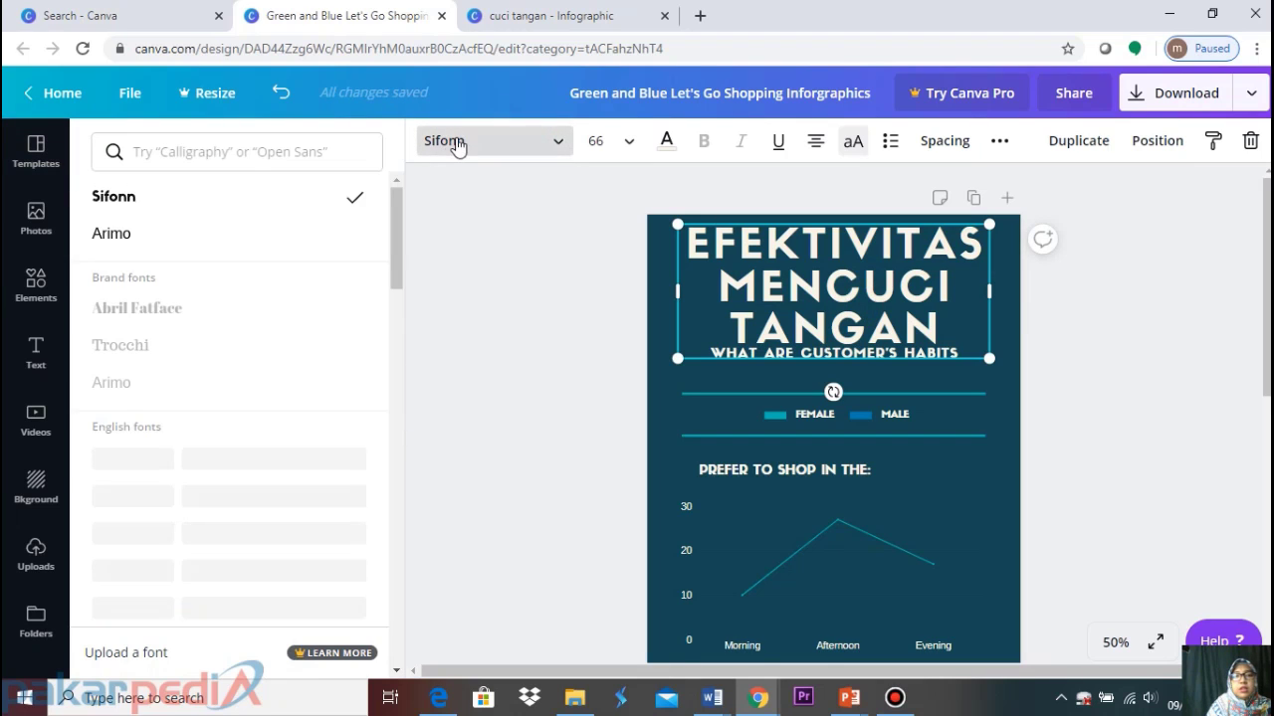
{"action": "left_click", "coordinate": [345, 151]}
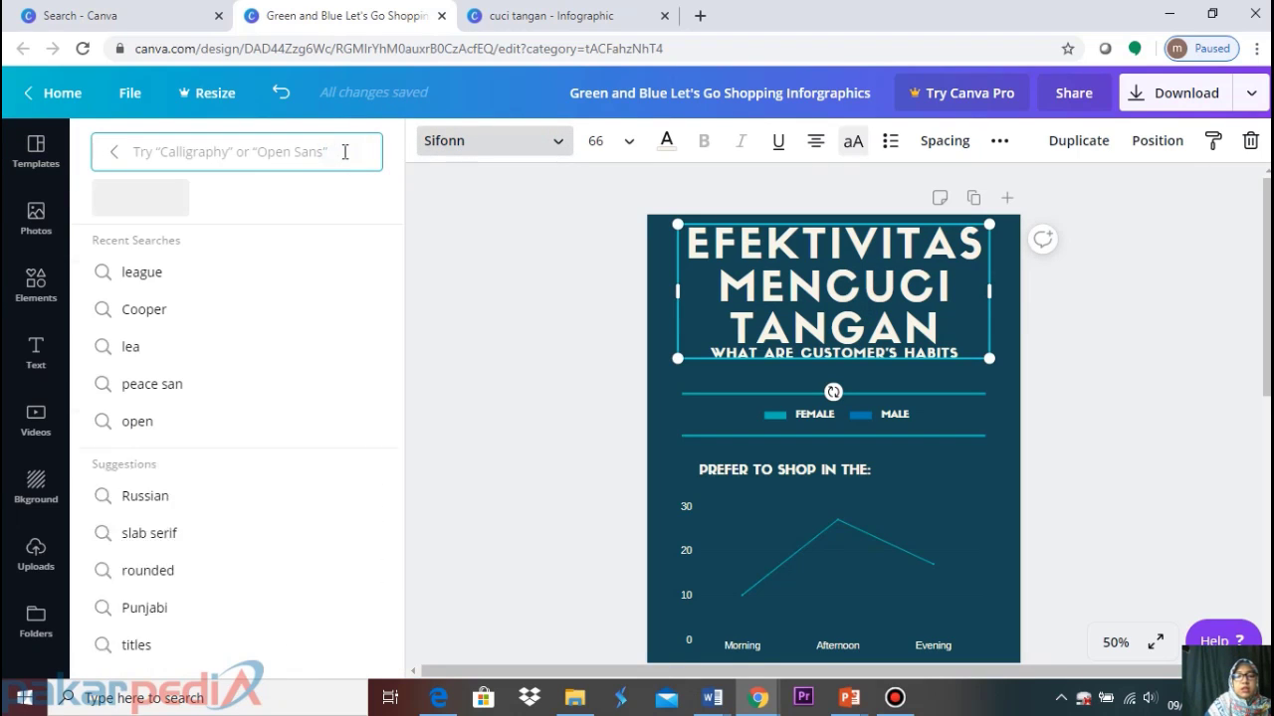
{"action": "type", "text": "LEa"}
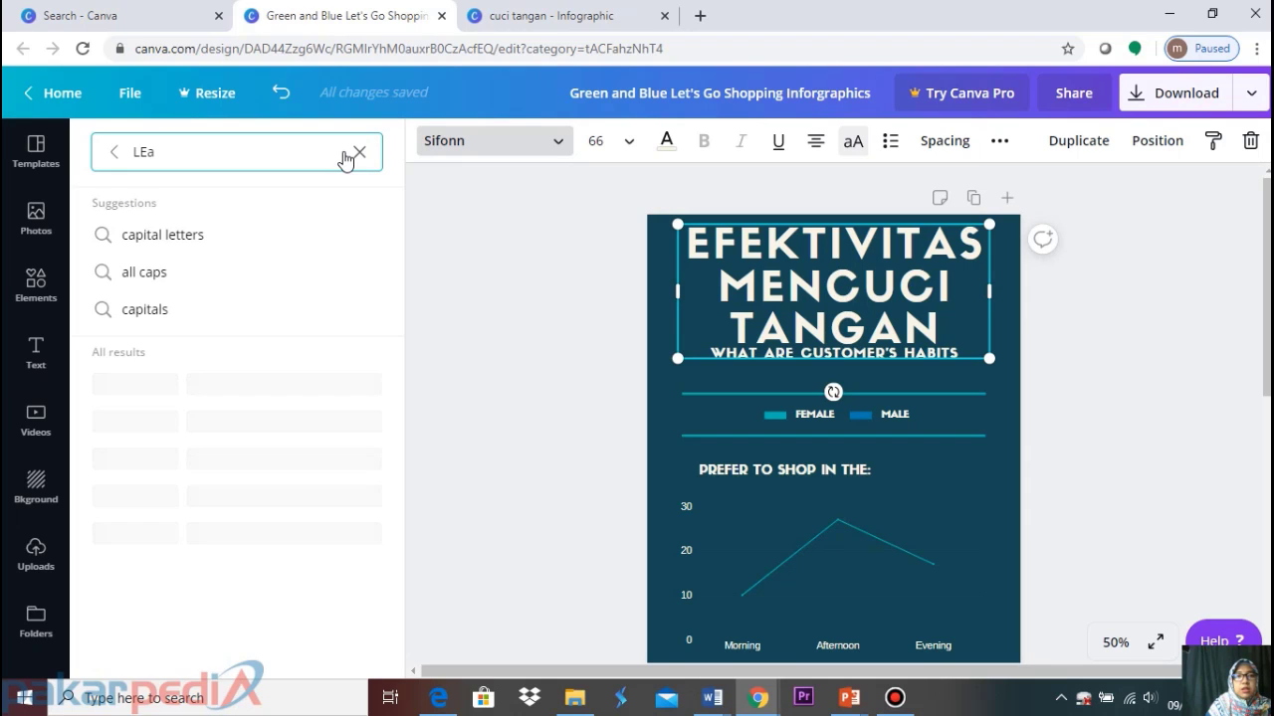
{"action": "type", "text": "gue"}
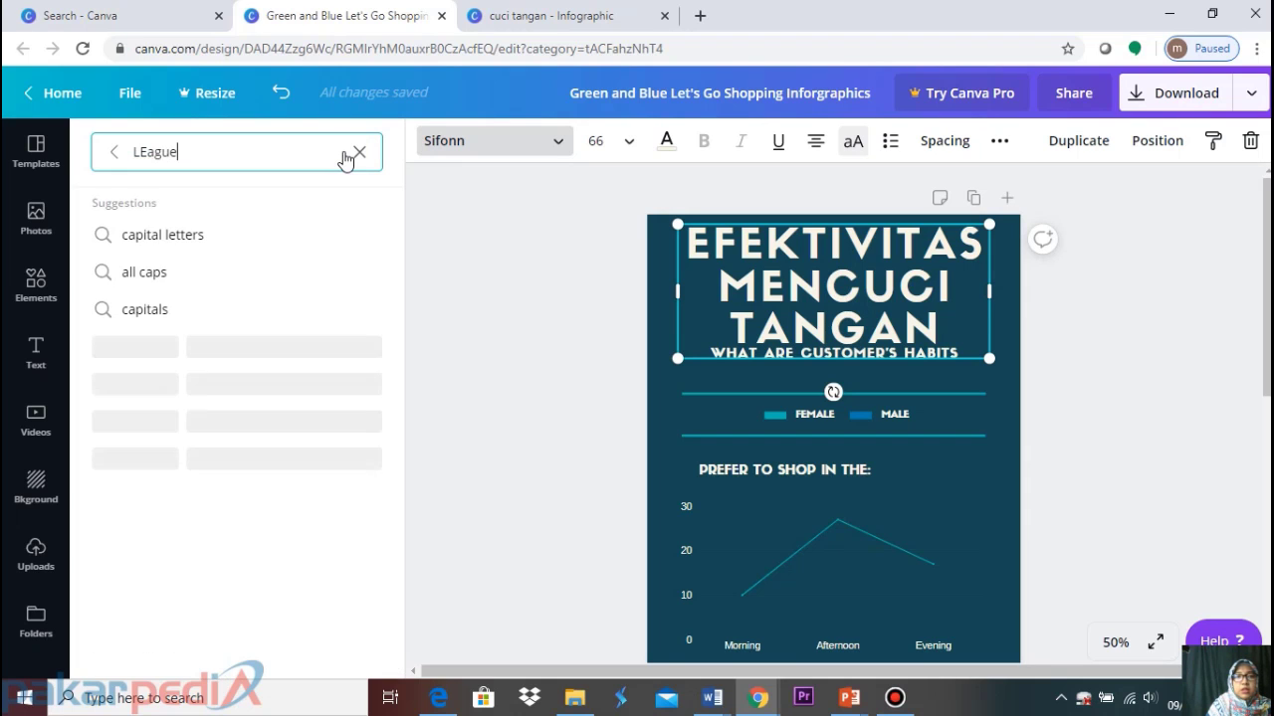
{"action": "left_click", "coordinate": [172, 282]}
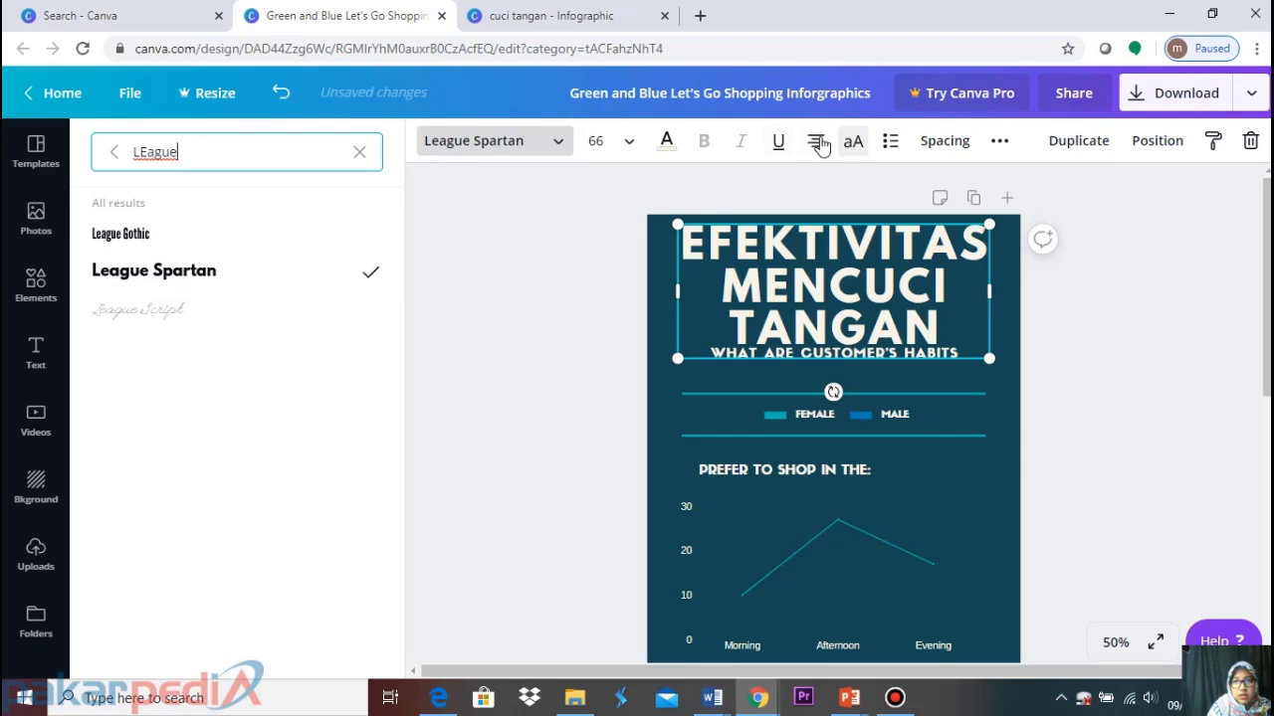
{"action": "left_click", "coordinate": [852, 140]}
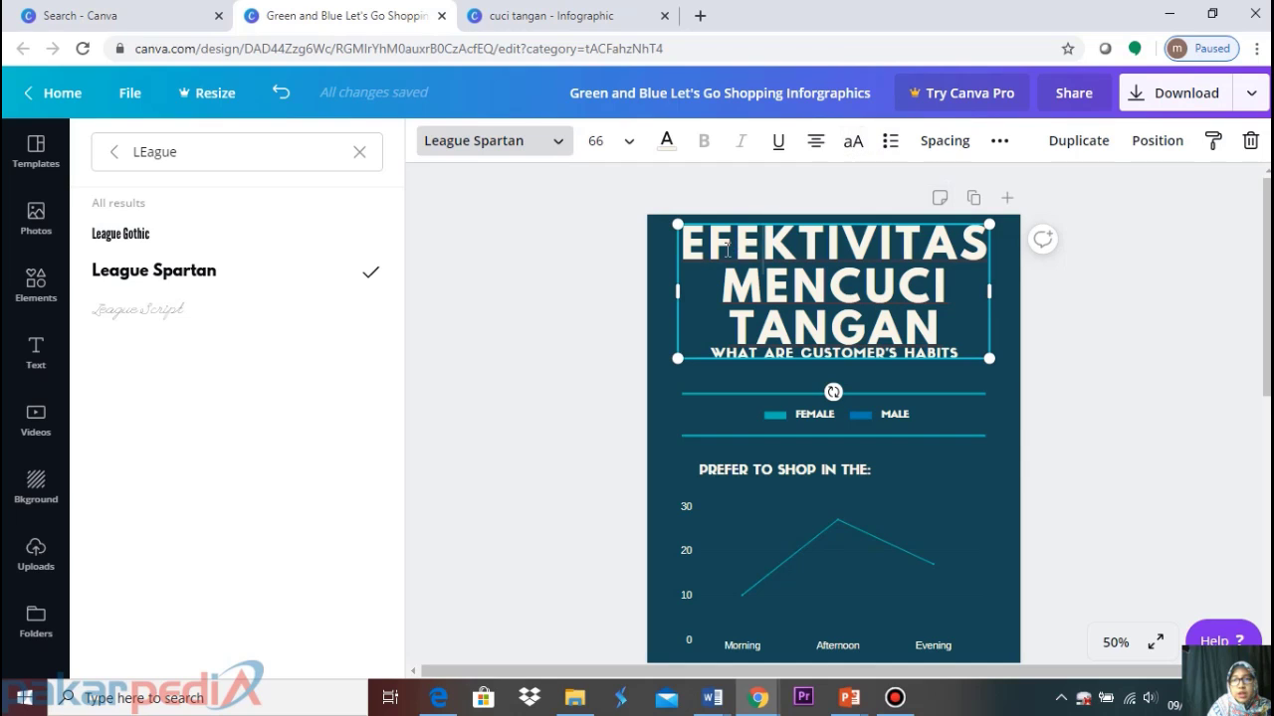
Retype the heading in mixed case as 'Efektivitas Mencuci Tangan'
{"action": "left_click", "coordinate": [693, 248]}
{"action": "left_click_drag", "start_coordinate": [693, 247], "coordinate": [949, 332]}
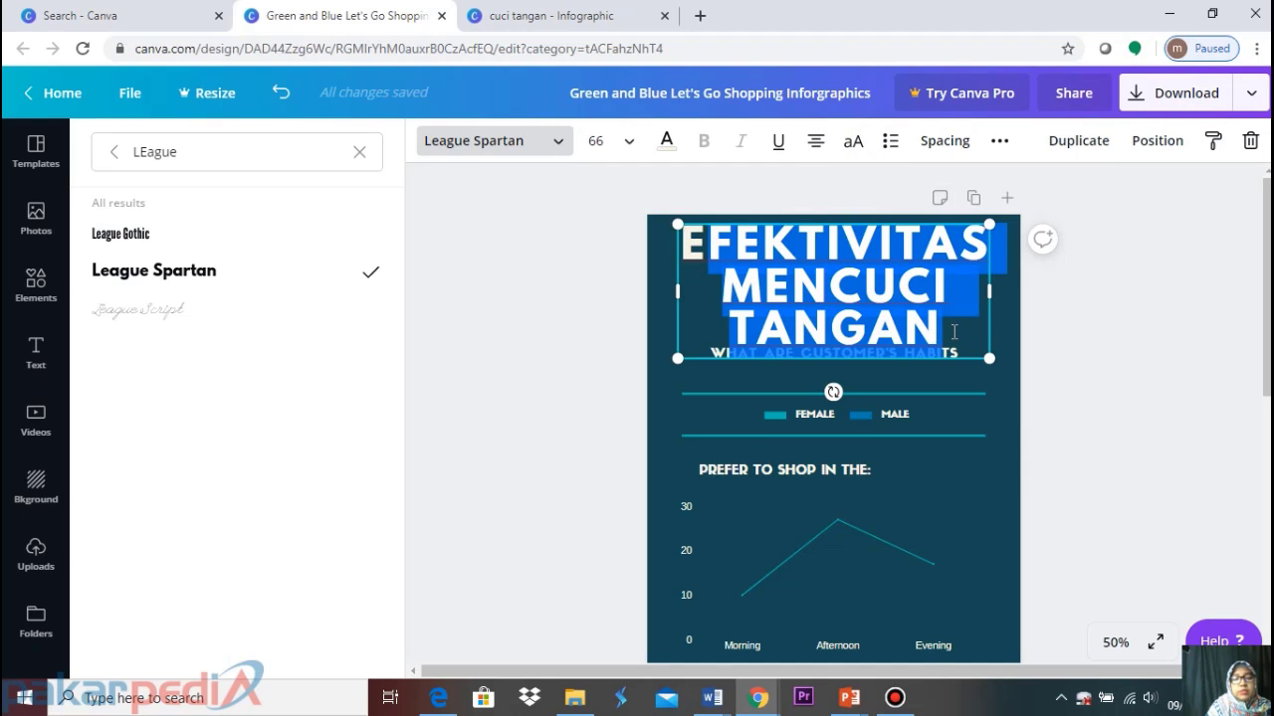
{"action": "type", "text": "EE"}
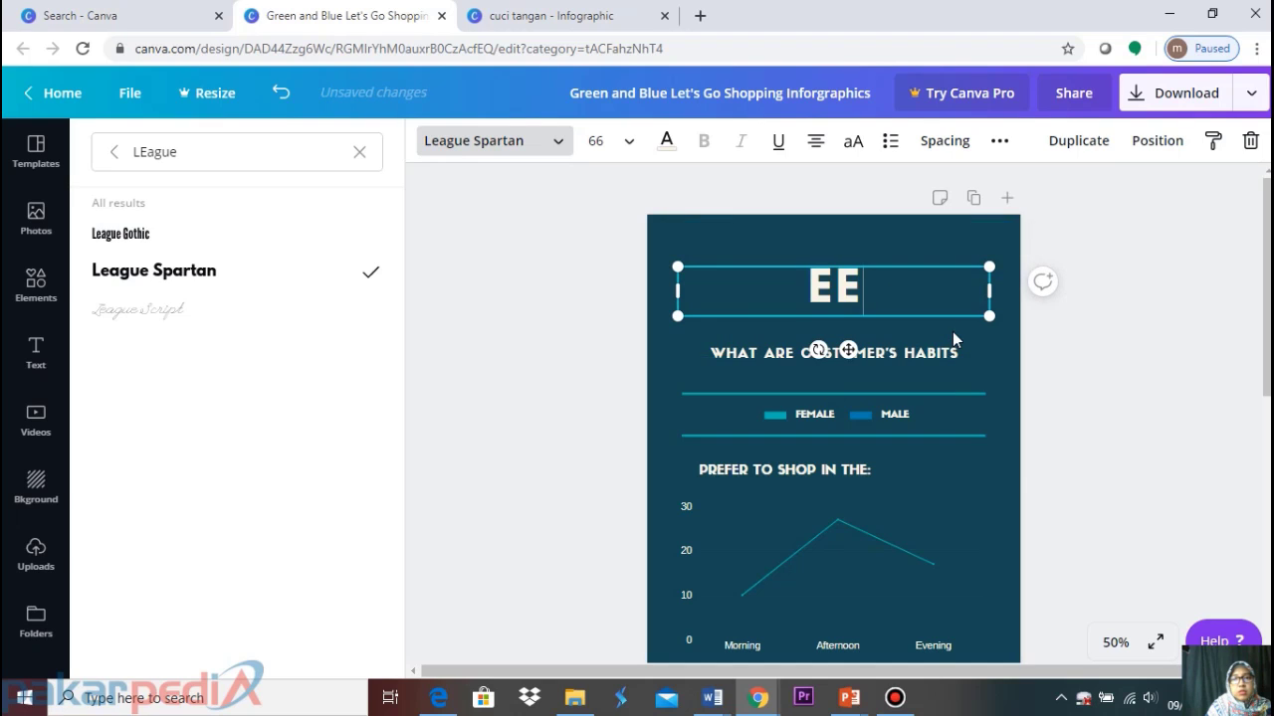
{"action": "key", "text": "BackSpace"}
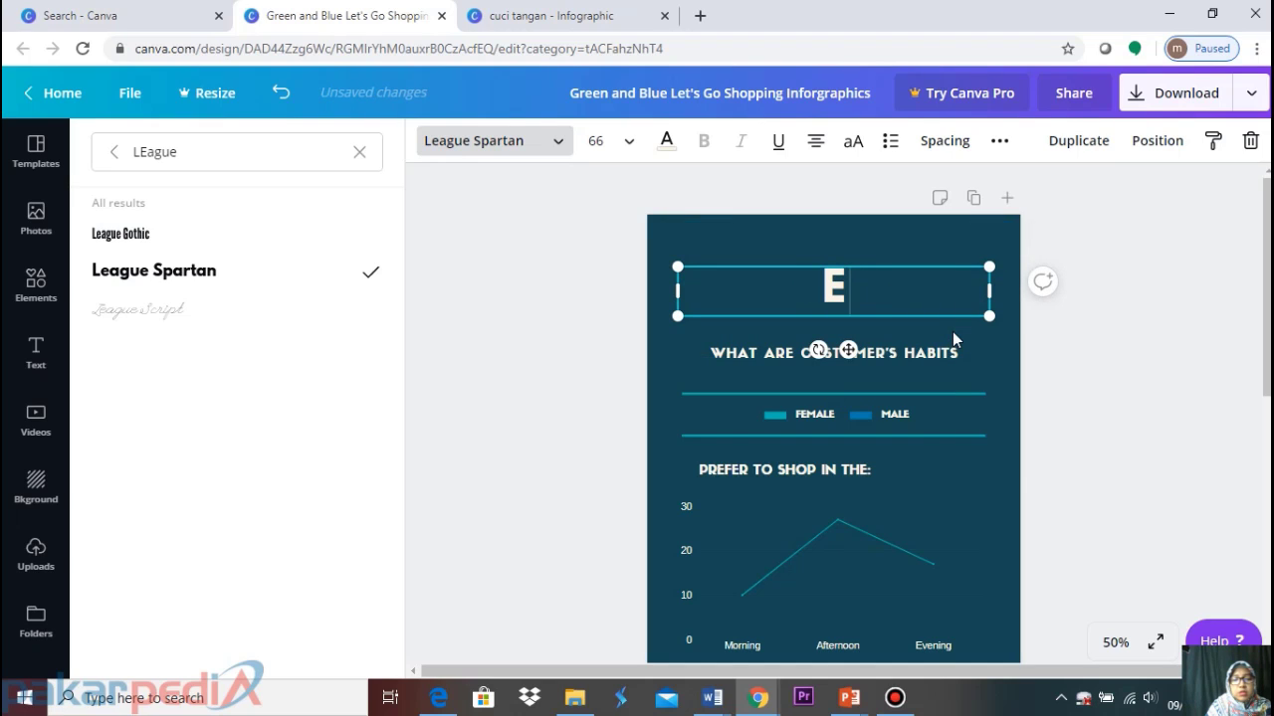
{"action": "type", "text": "fektivita"}
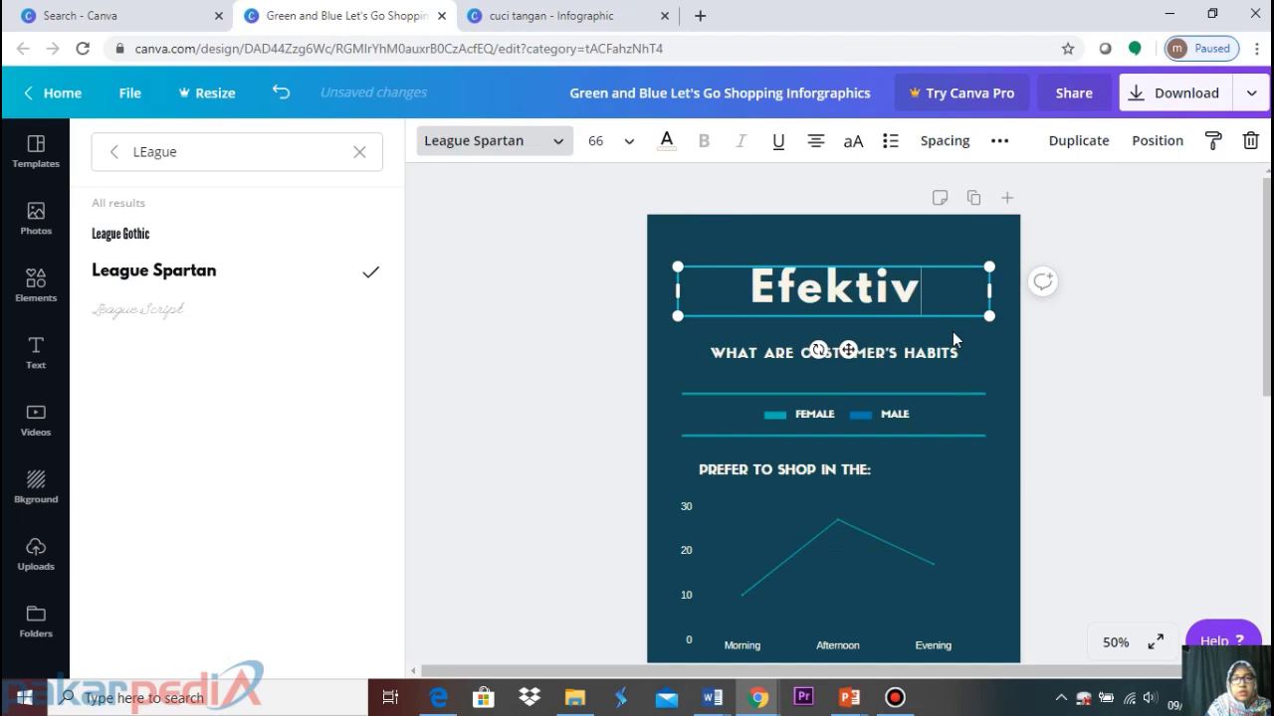
{"action": "key", "text": "BackSpace"}
{"action": "type", "text": "tas M"}
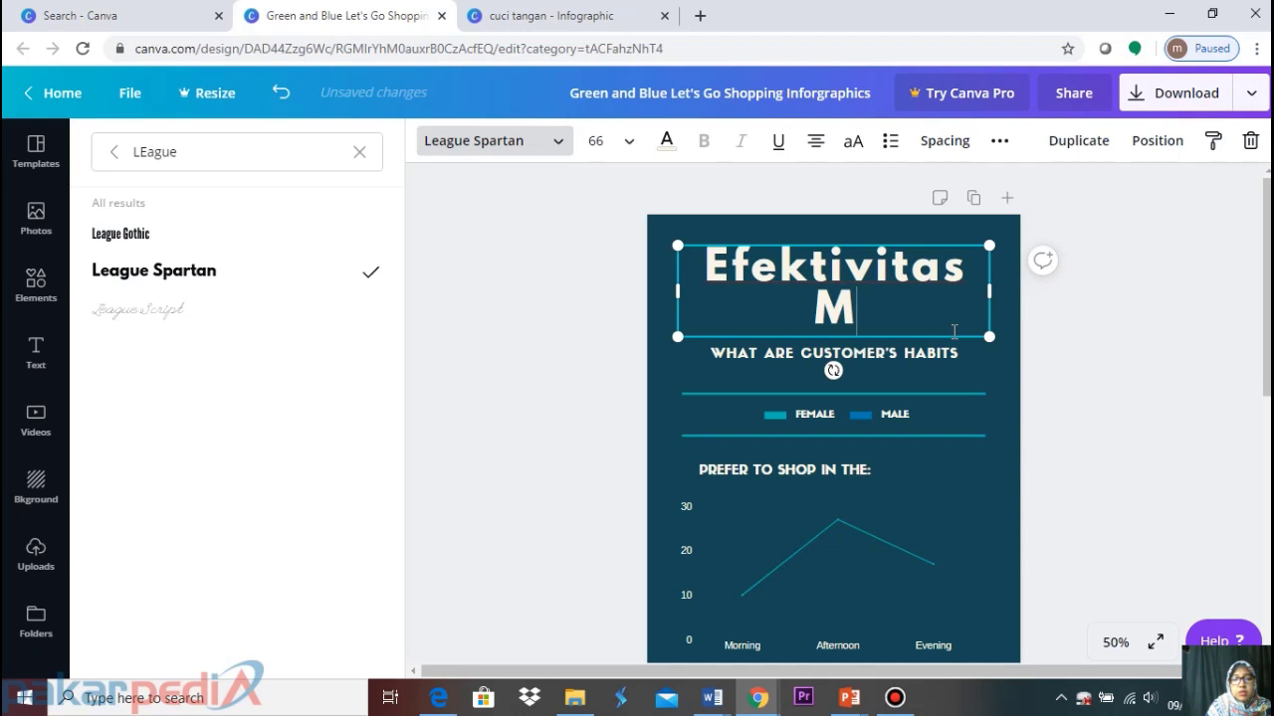
{"action": "type", "text": "encuci"}
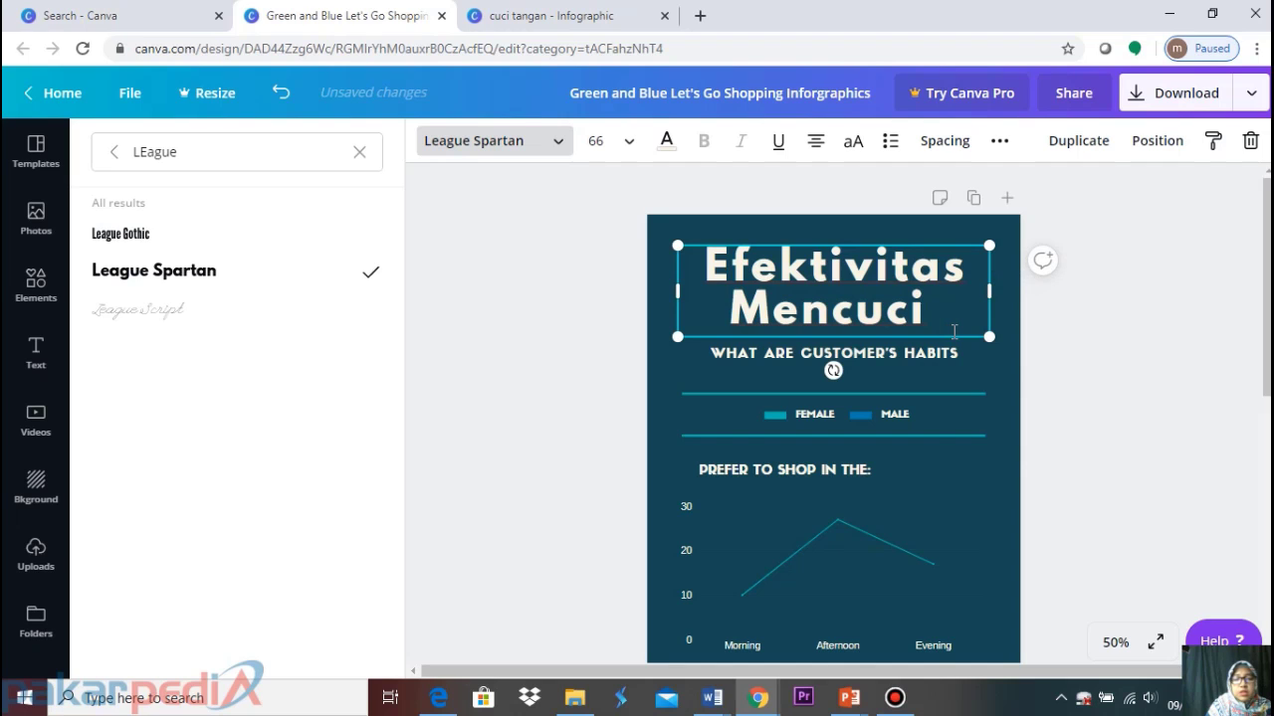
{"action": "type", "text": " T"}
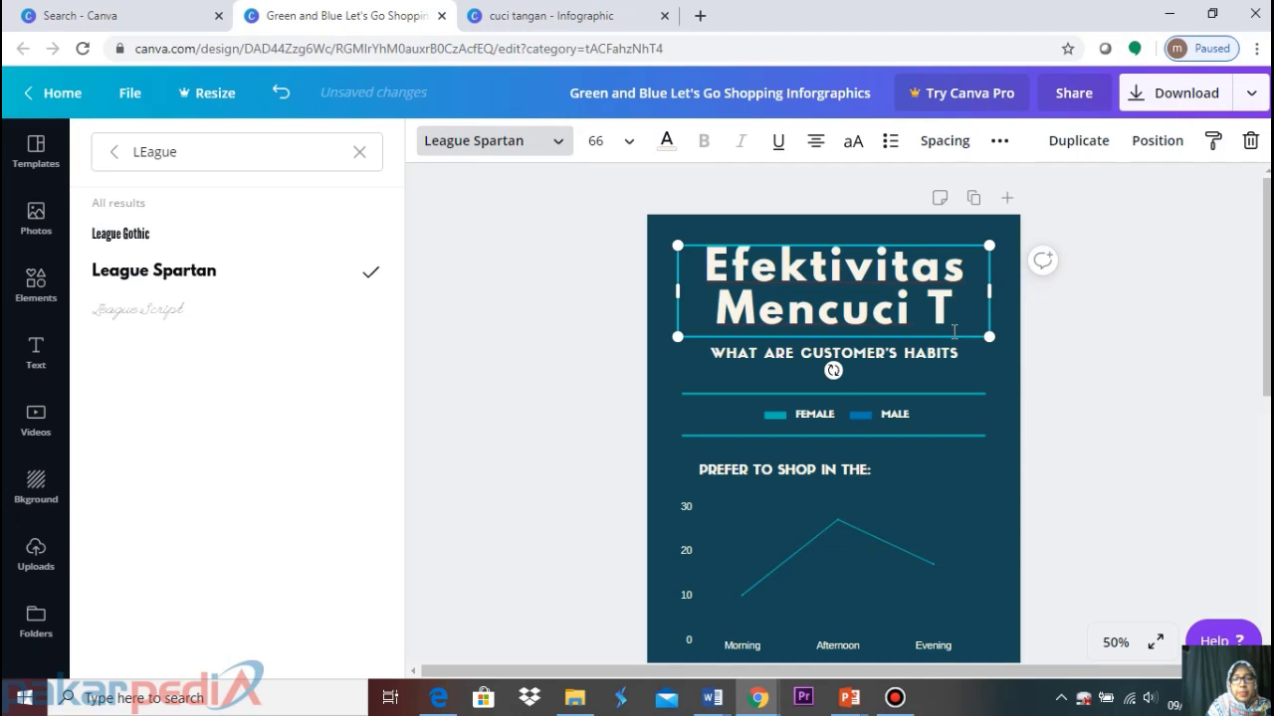
{"action": "type", "text": "angan"}
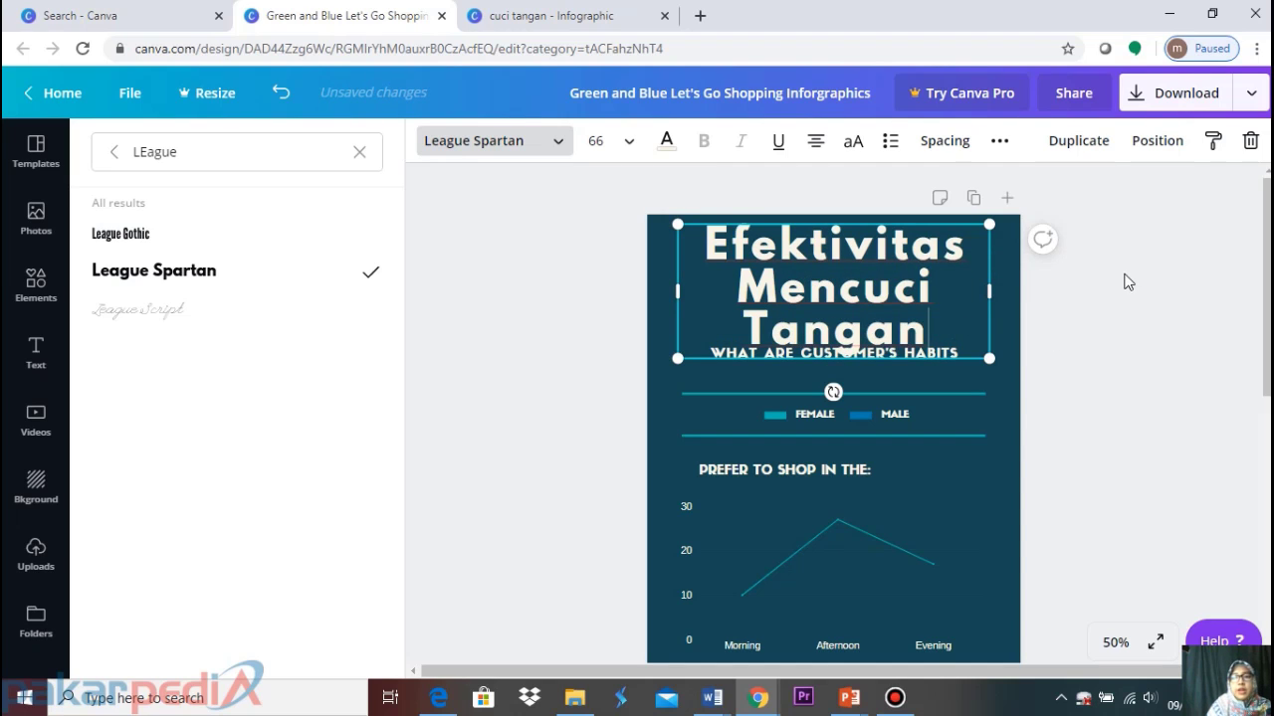
{"action": "left_click", "coordinate": [1124, 271]}
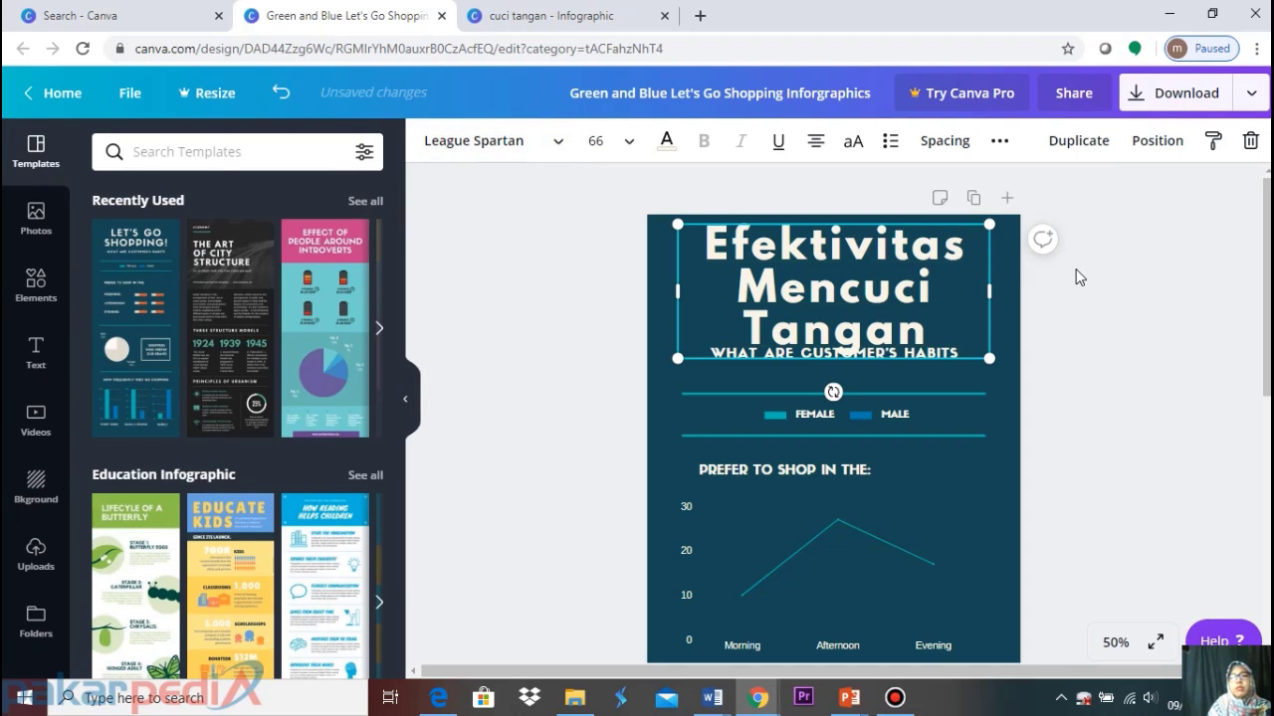
{"action": "left_click", "coordinate": [1099, 254]}
{"action": "left_click", "coordinate": [935, 286]}
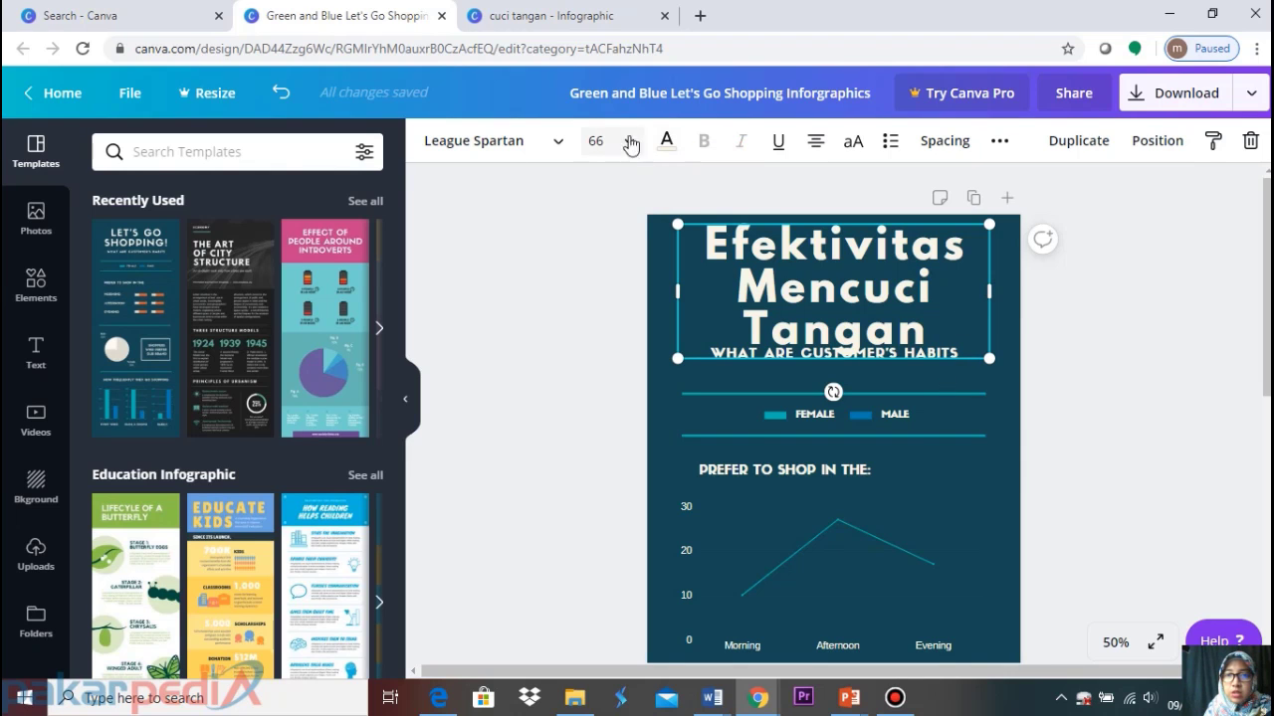
{"action": "left_click", "coordinate": [570, 16]}
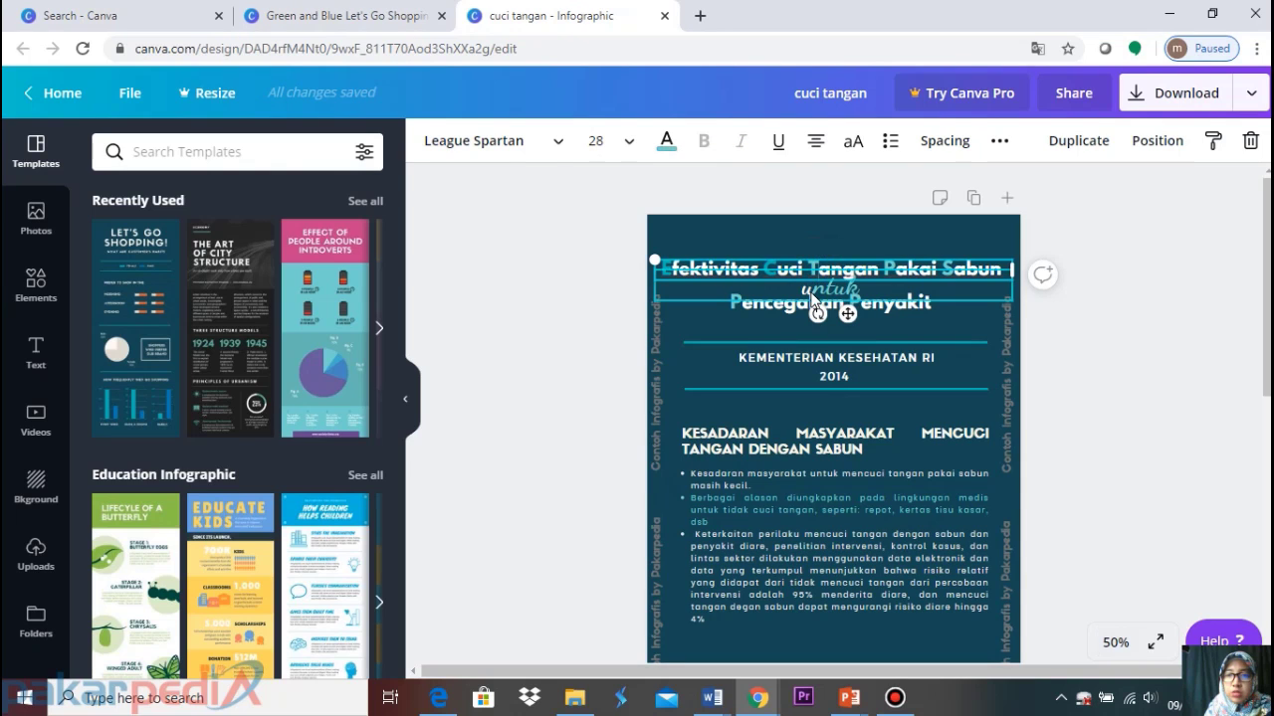
{"action": "left_click", "coordinate": [811, 290]}
{"action": "left_click", "coordinate": [812, 306]}
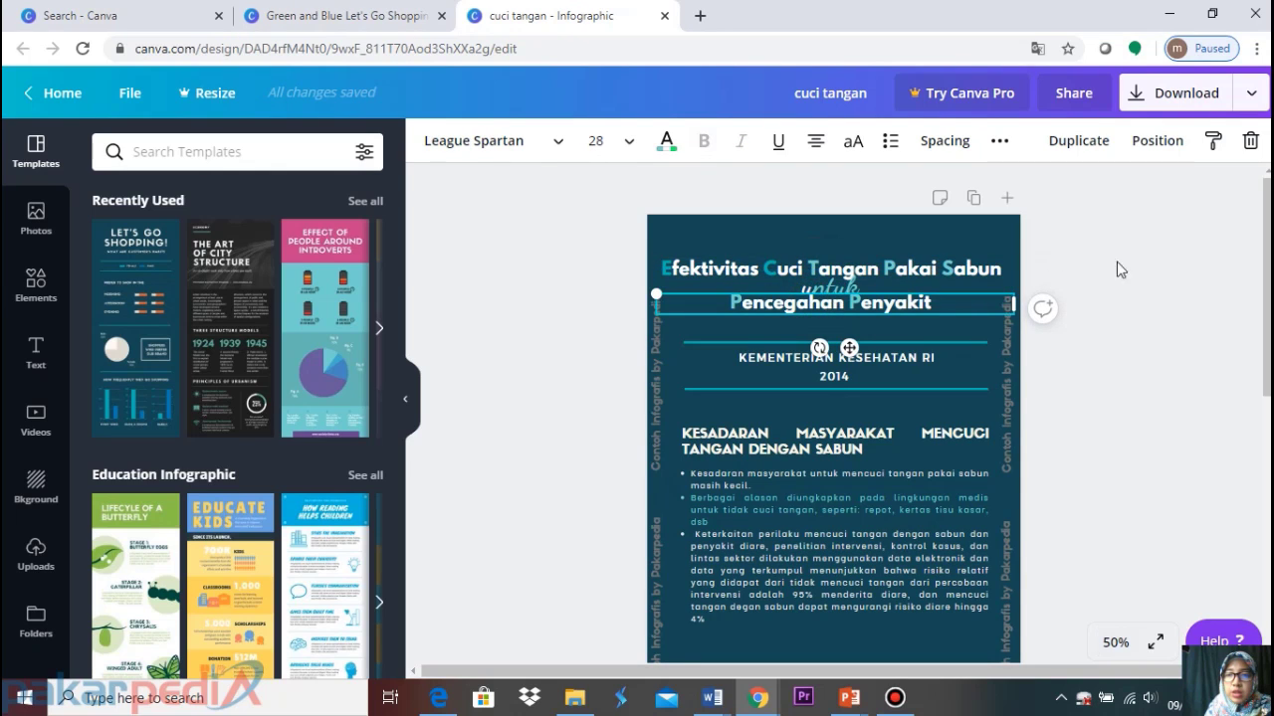
{"action": "left_click", "coordinate": [1166, 265]}
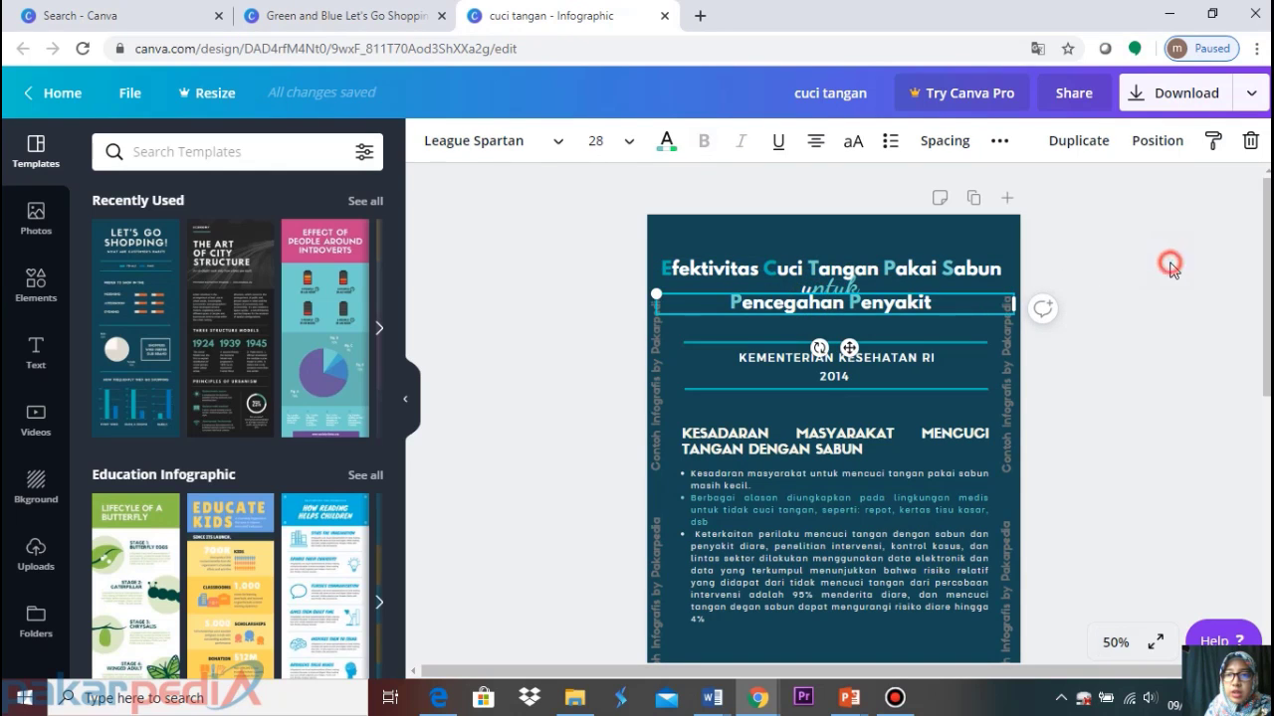
{"action": "left_click", "coordinate": [816, 287]}
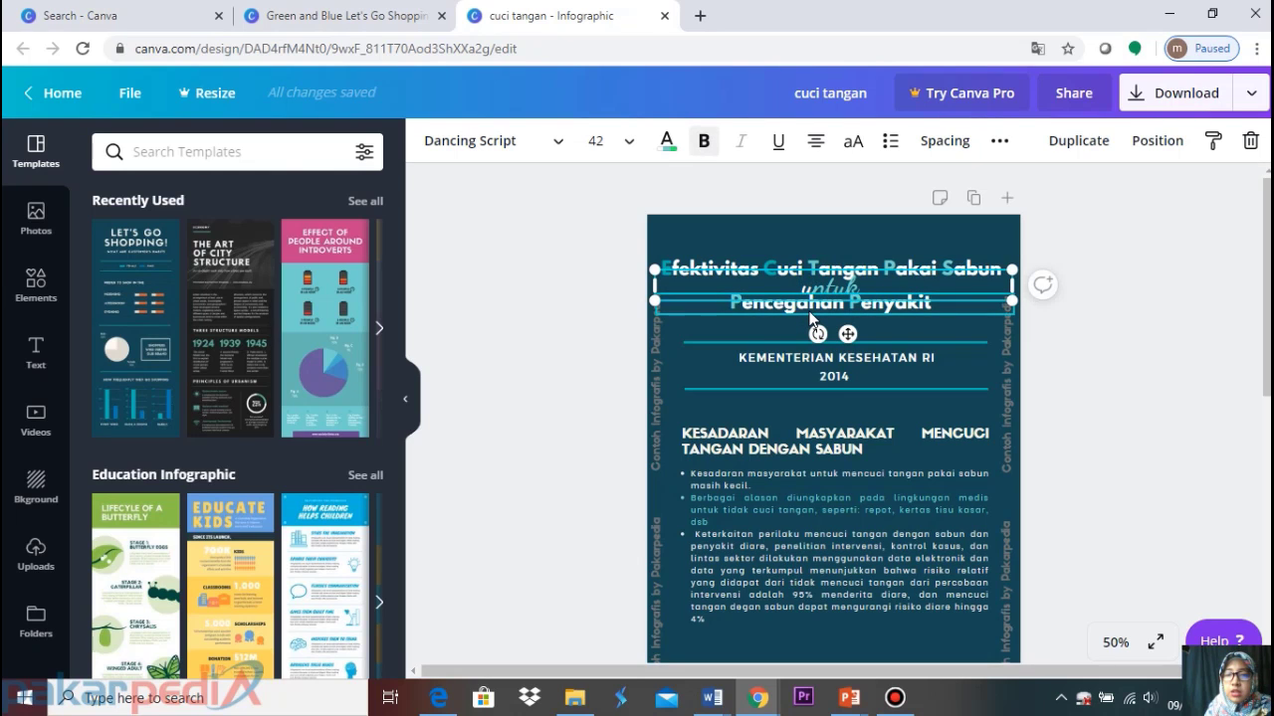
{"action": "left_click", "coordinate": [778, 267]}
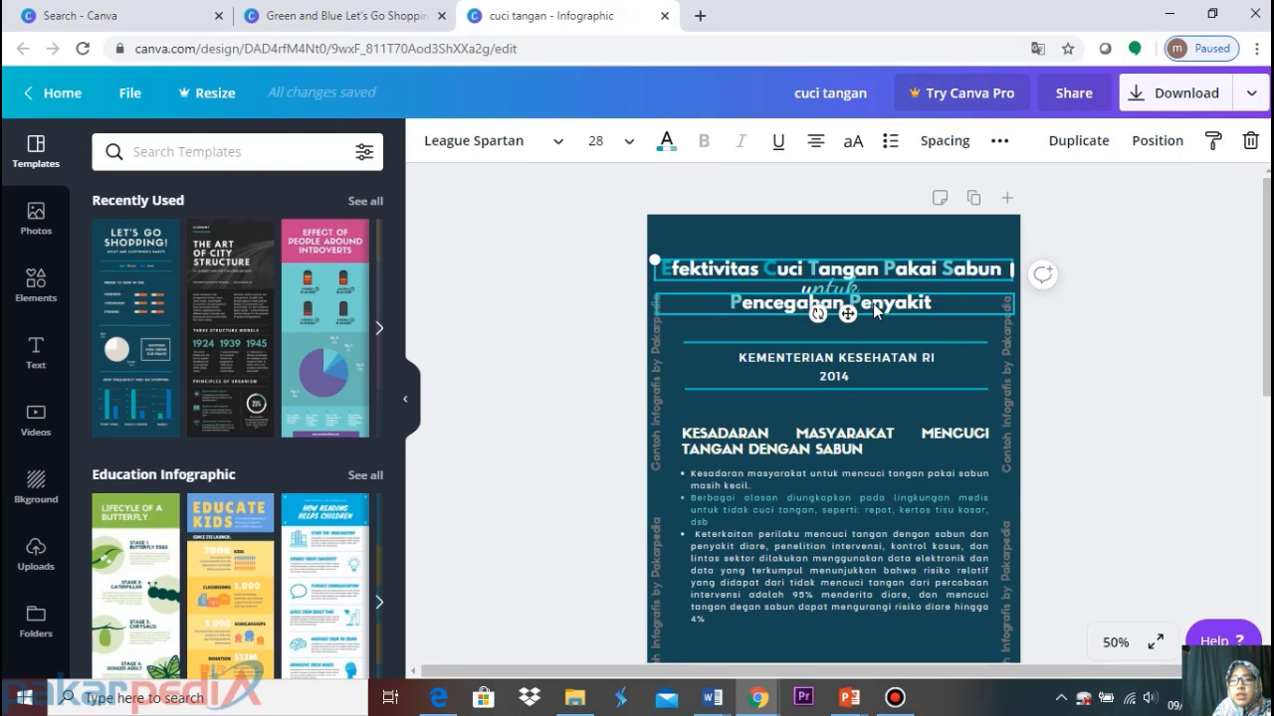
{"action": "left_click", "coordinate": [332, 12]}
{"action": "double_click", "coordinate": [933, 336]}
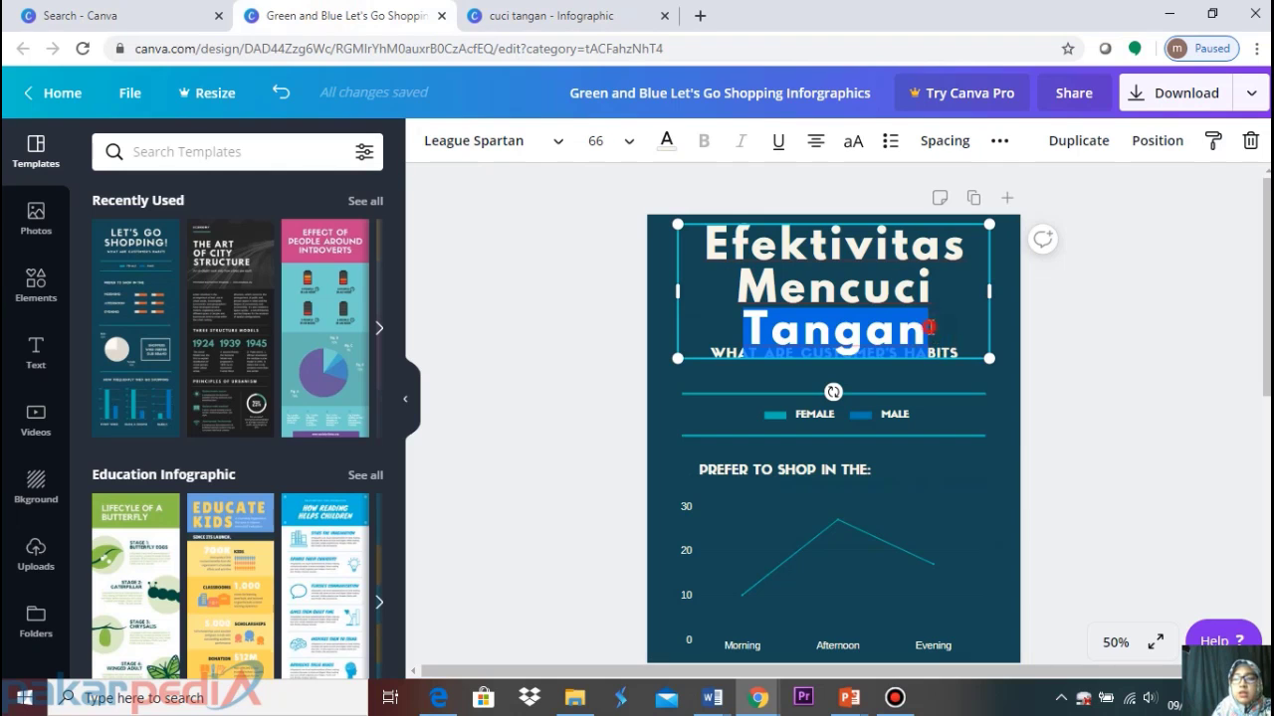
Add 'Pakai Sabun' after 'Tangan' in the heading, fixing the typo
{"action": "left_click", "coordinate": [931, 324]}
{"action": "type", "text": "Pakai SA"}
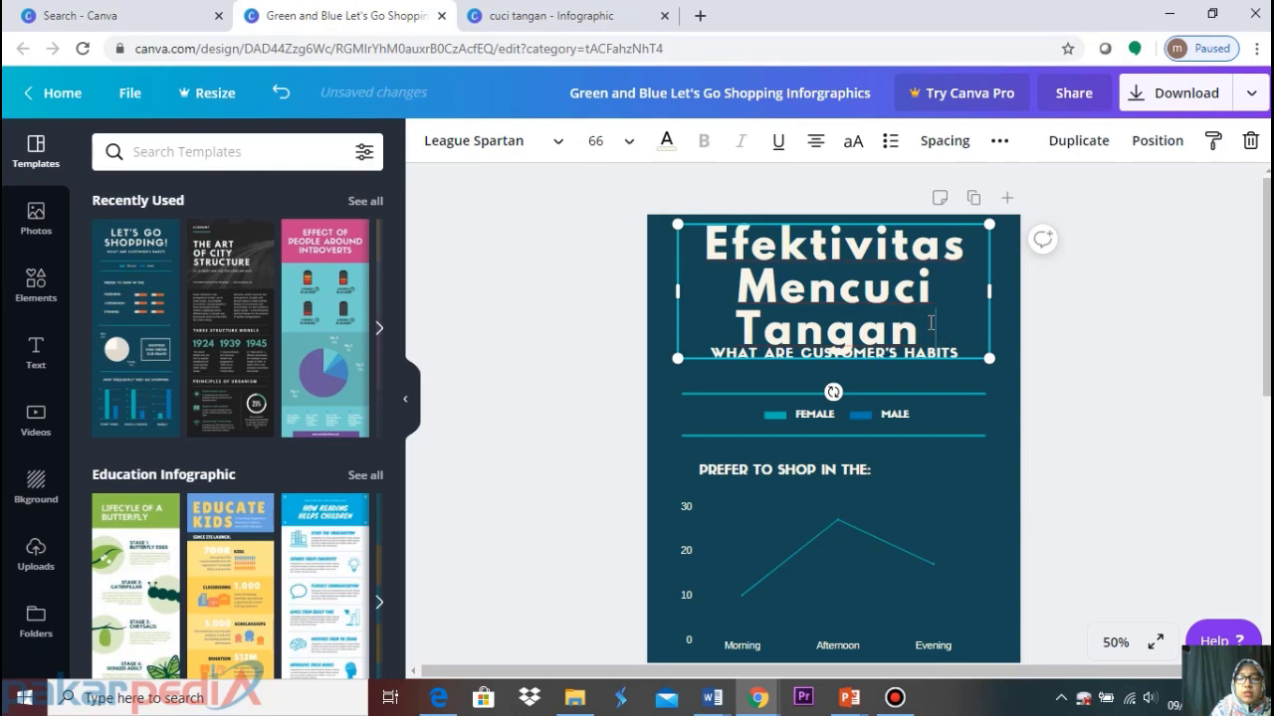
{"action": "type", "text": "bu"}
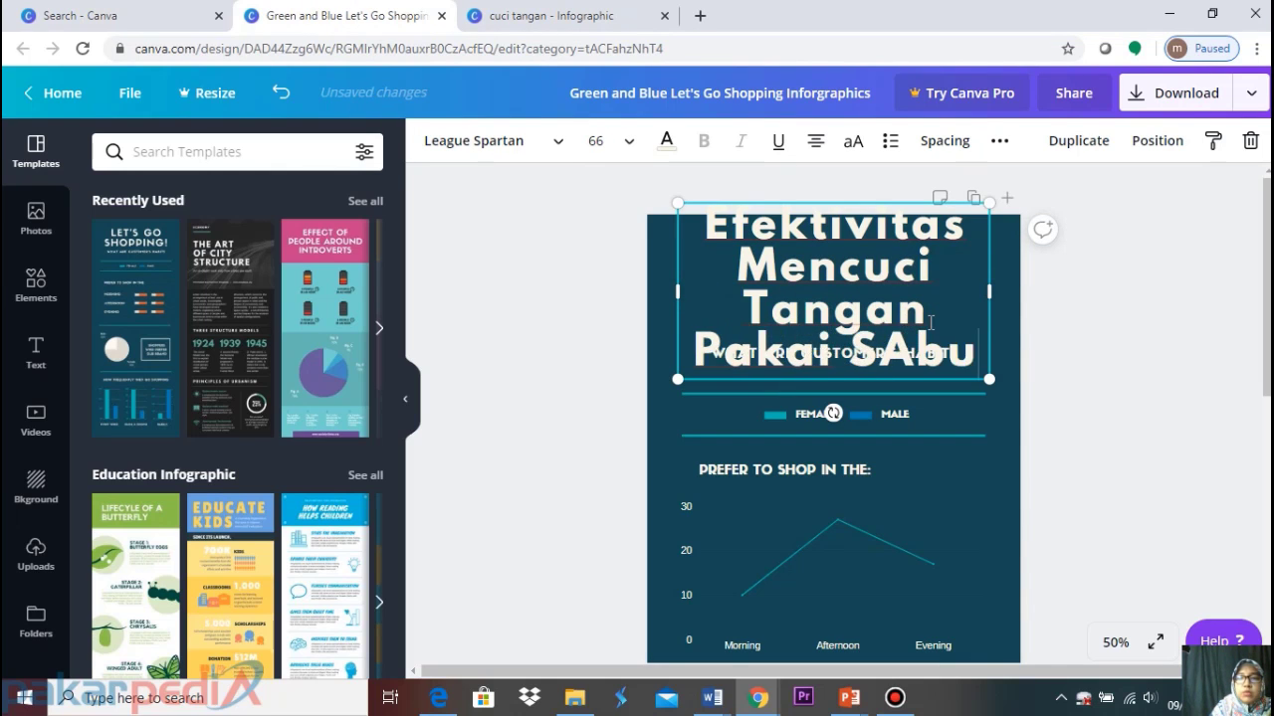
{"action": "key", "text": "BackSpace"}
{"action": "key", "text": "BackSpace"}
{"action": "key", "text": "BackSpace"}
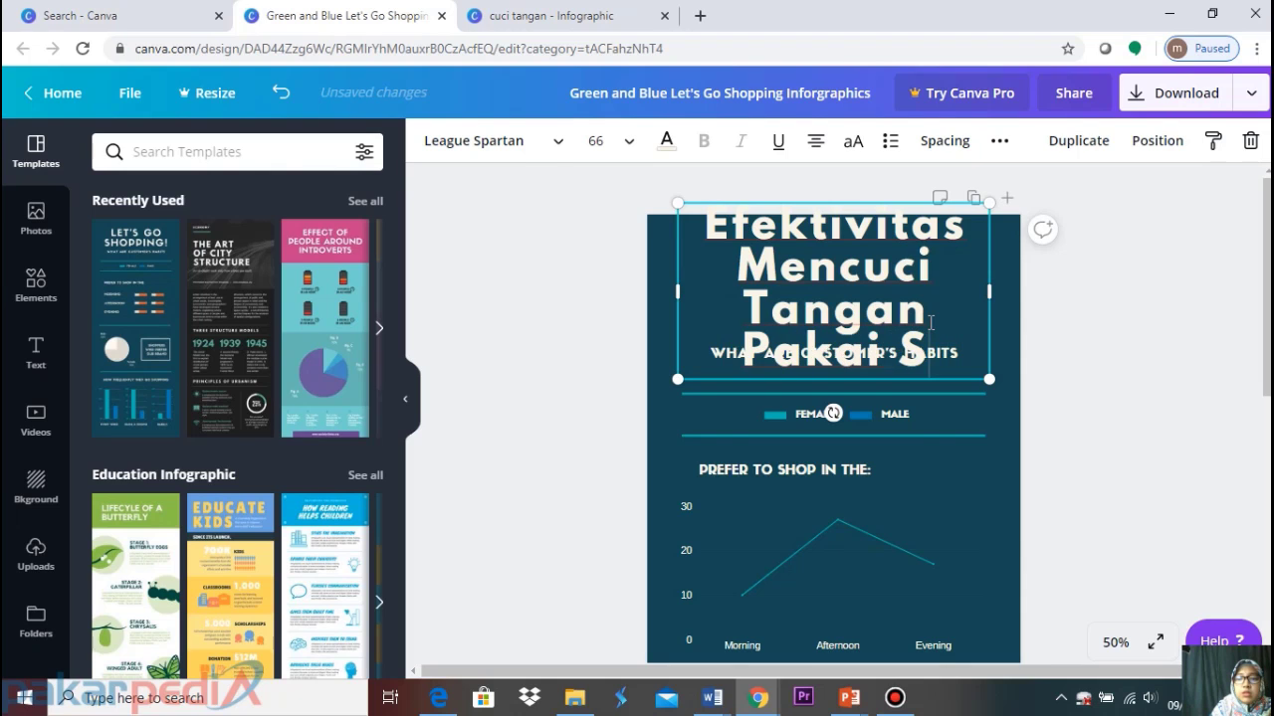
{"action": "type", "text": "abun"}
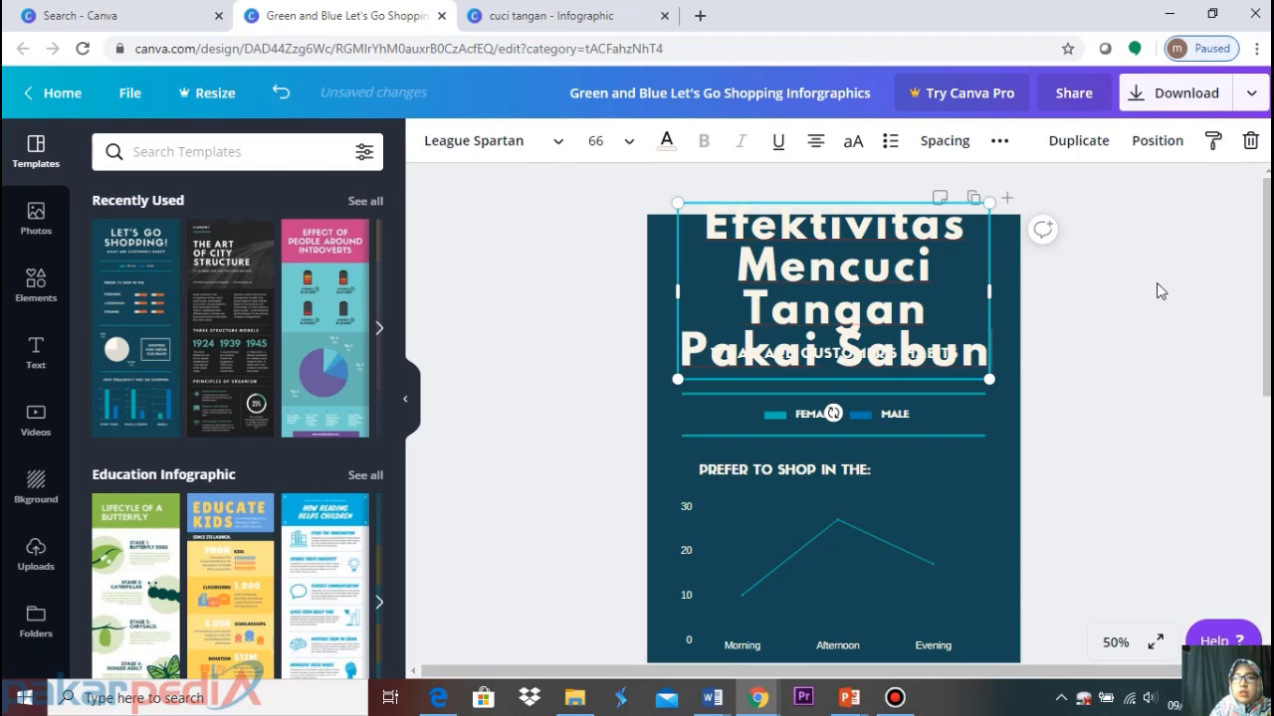
{"action": "left_click", "coordinate": [1157, 280]}
{"action": "left_click", "coordinate": [845, 275]}
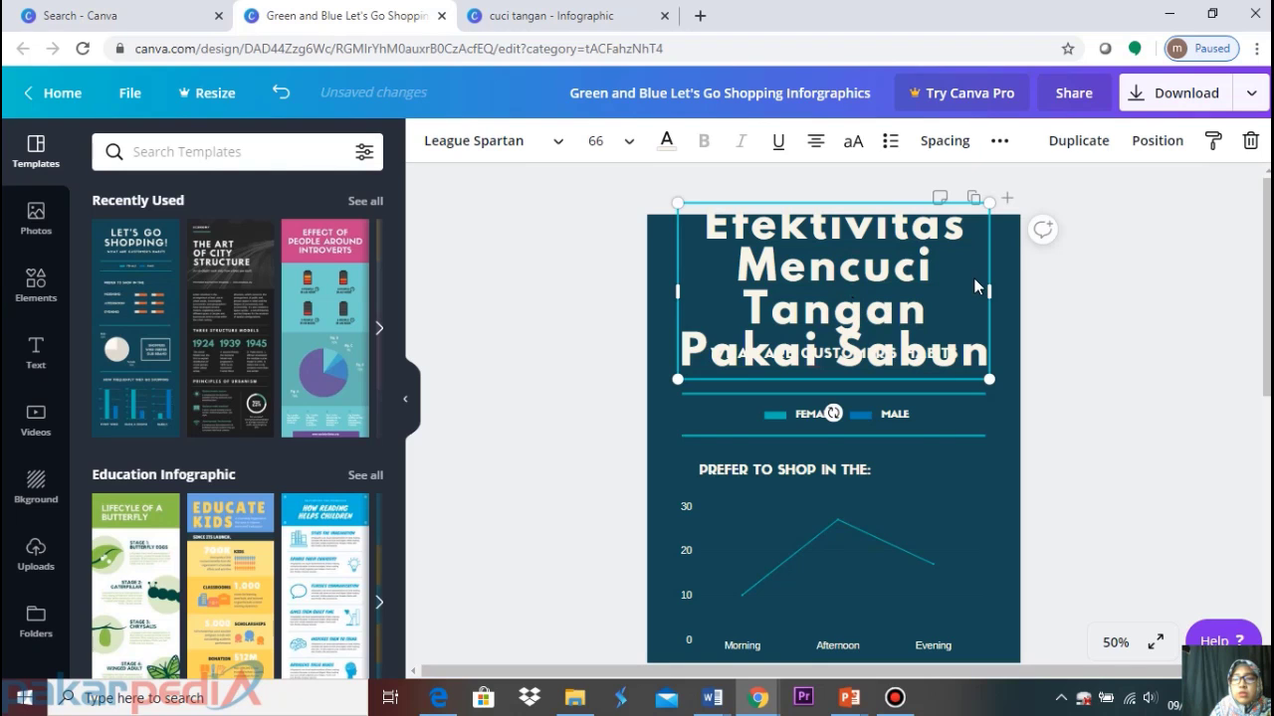
Set the title to size 21, widen its box onto one line, and move it up
{"action": "left_click", "coordinate": [628, 142]}
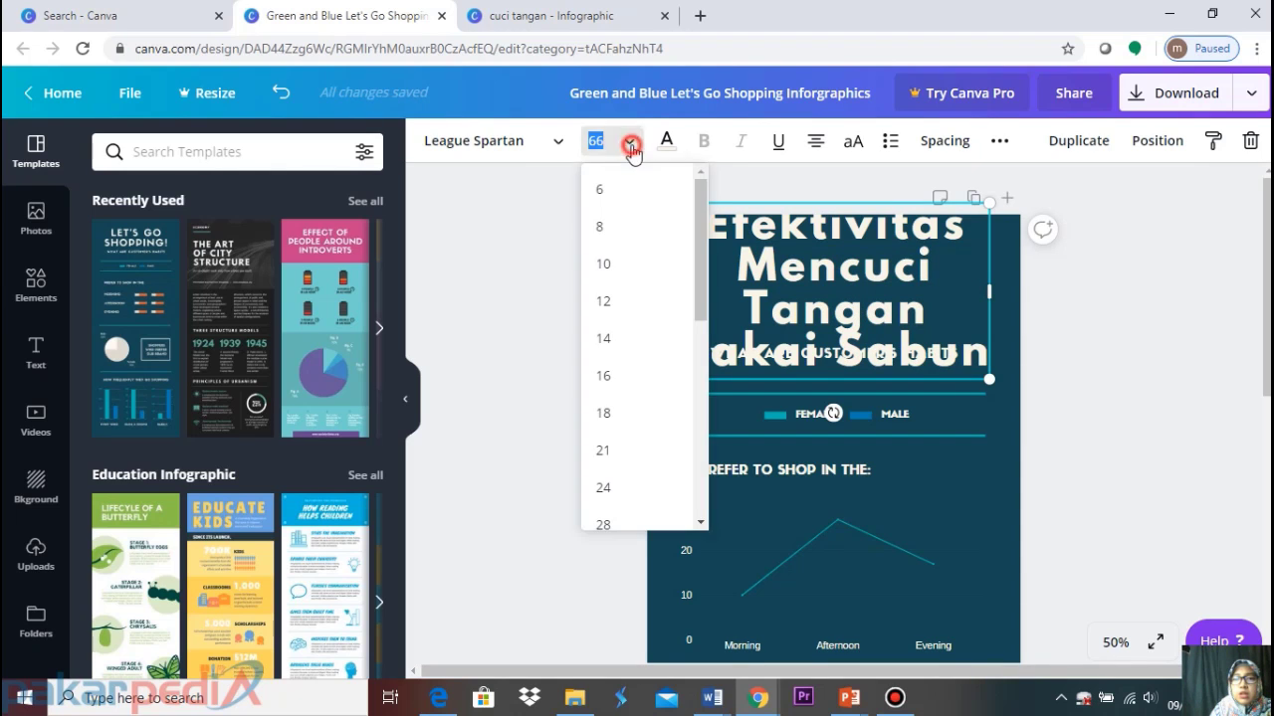
{"action": "scroll", "coordinate": [625, 458], "scroll_direction": "down", "scroll_amount": 2}
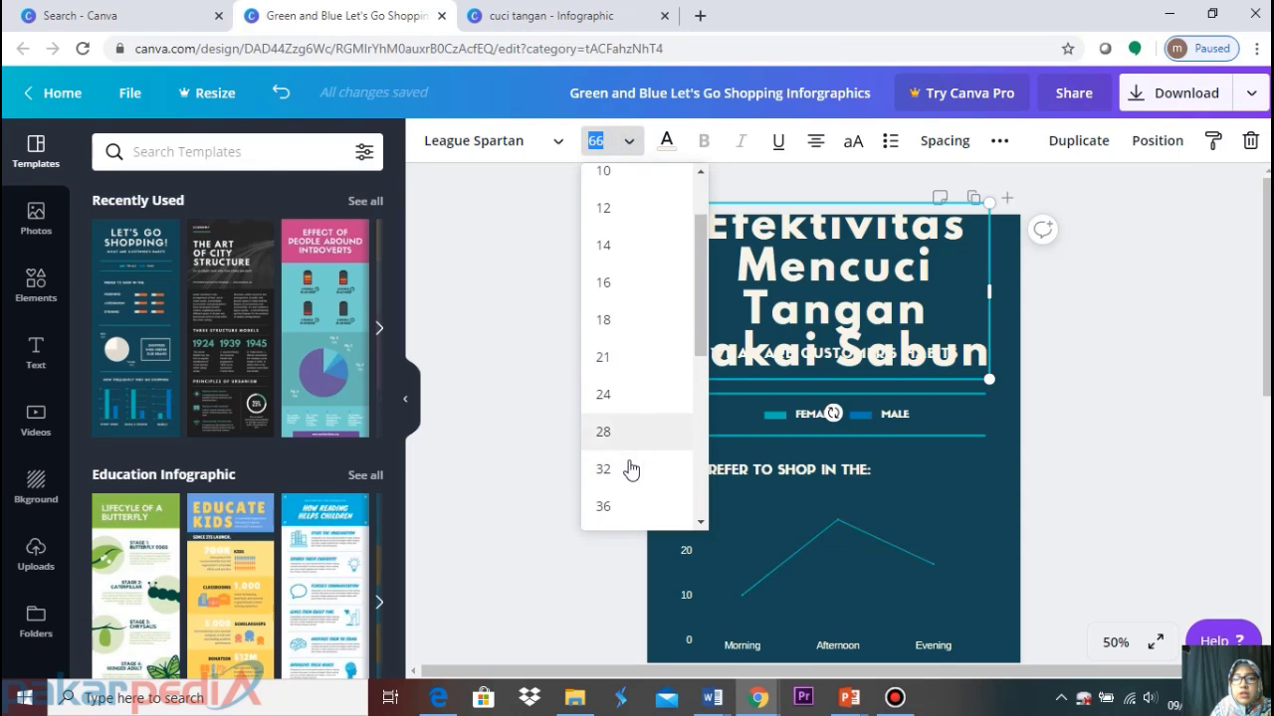
{"action": "left_click", "coordinate": [629, 469]}
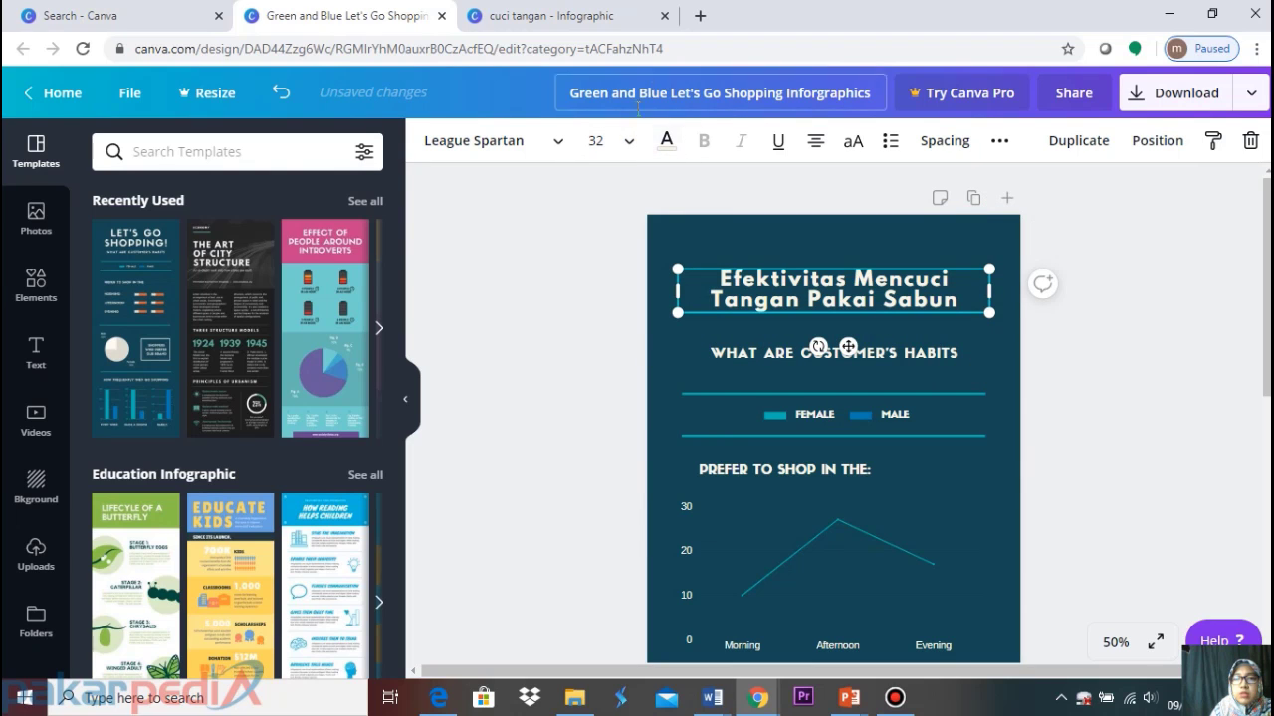
{"action": "left_click", "coordinate": [628, 147]}
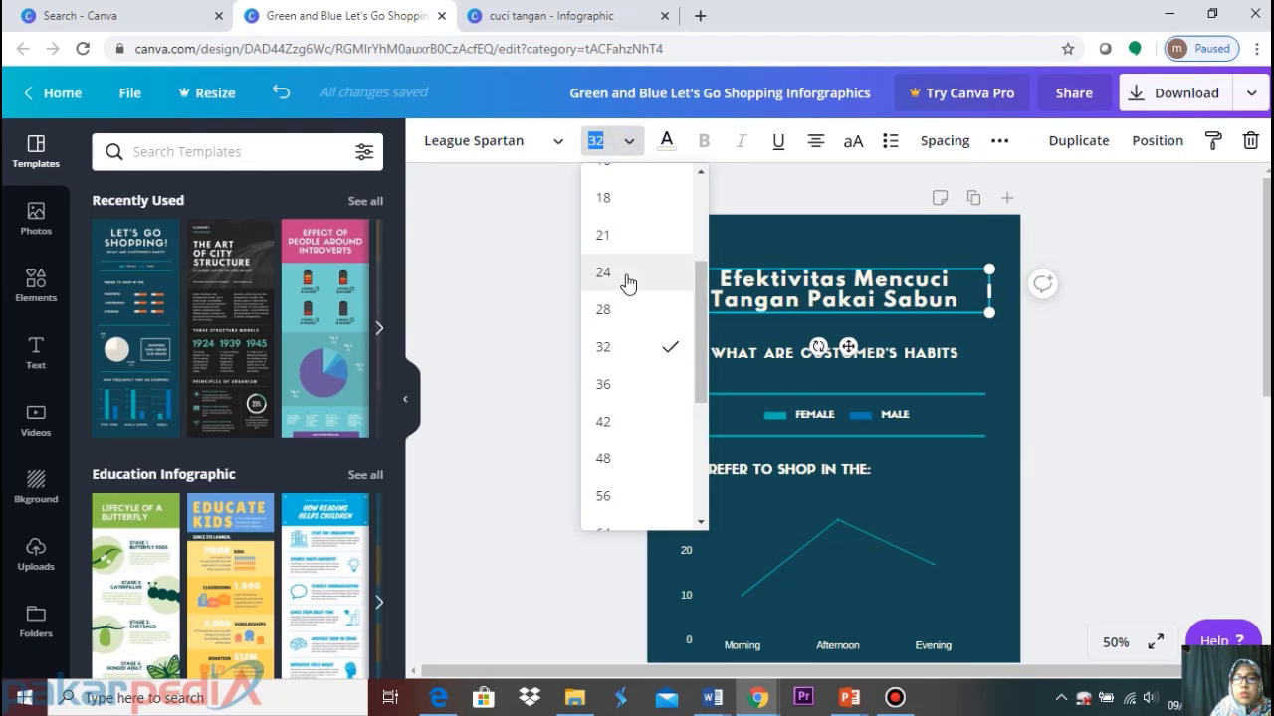
{"action": "left_click", "coordinate": [626, 282]}
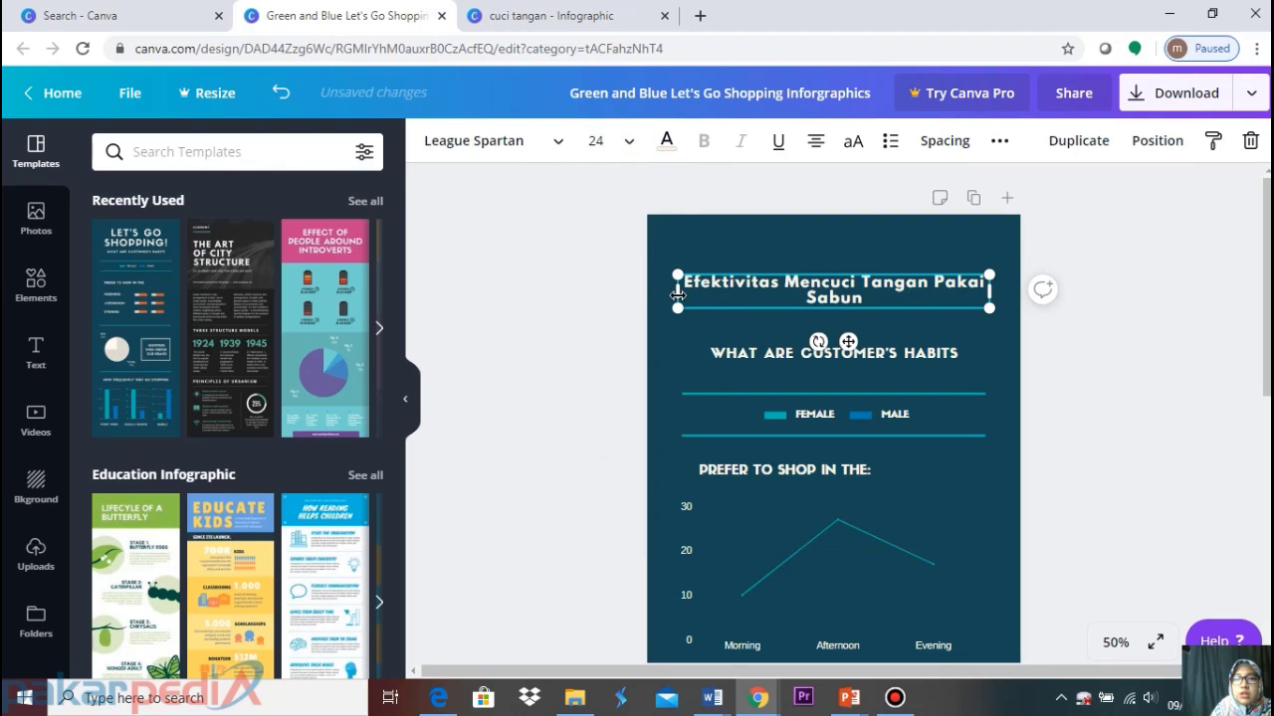
{"action": "left_click_drag", "start_coordinate": [677, 291], "coordinate": [655, 291]}
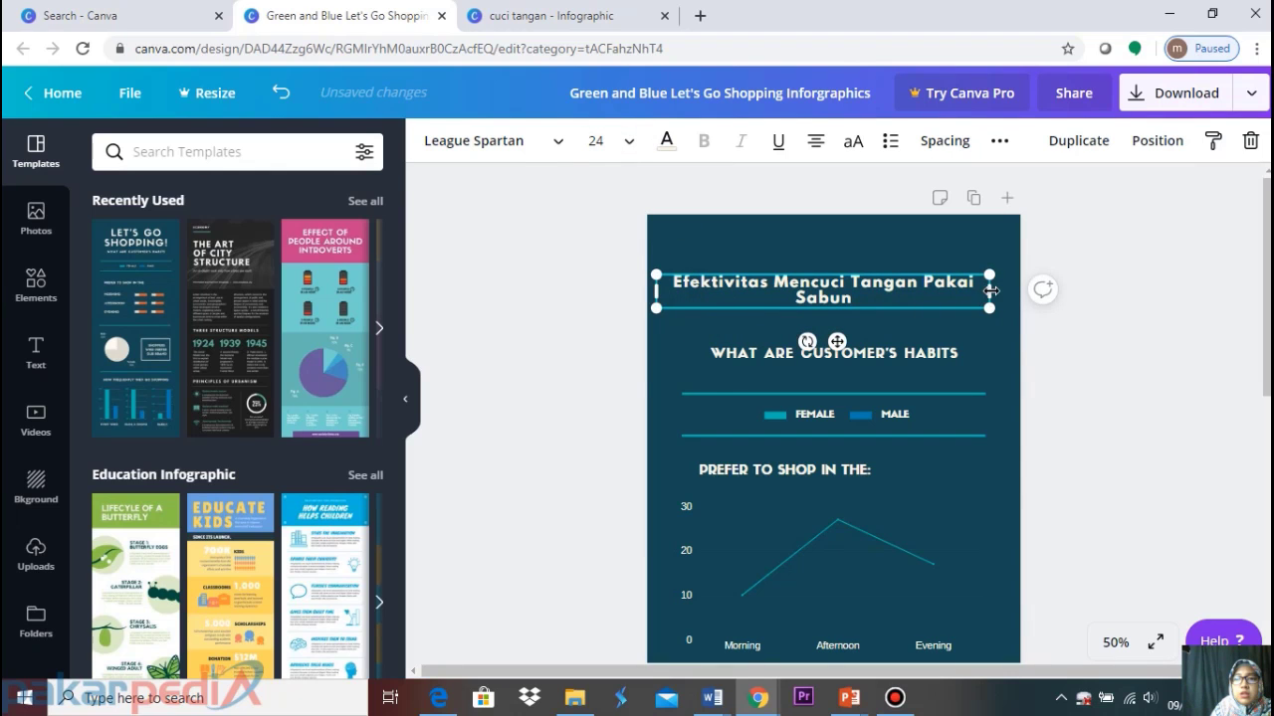
{"action": "left_click_drag", "start_coordinate": [991, 290], "coordinate": [1001, 291]}
{"action": "left_click", "coordinate": [624, 141]}
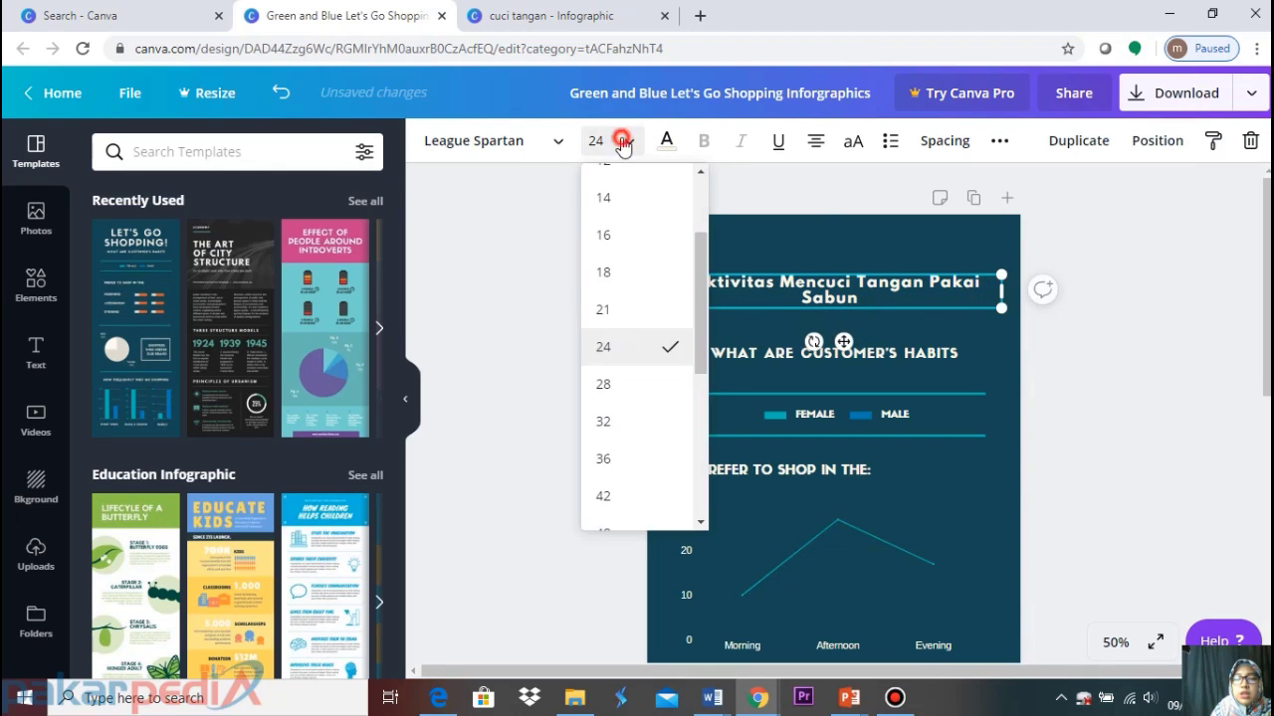
{"action": "left_click", "coordinate": [620, 307]}
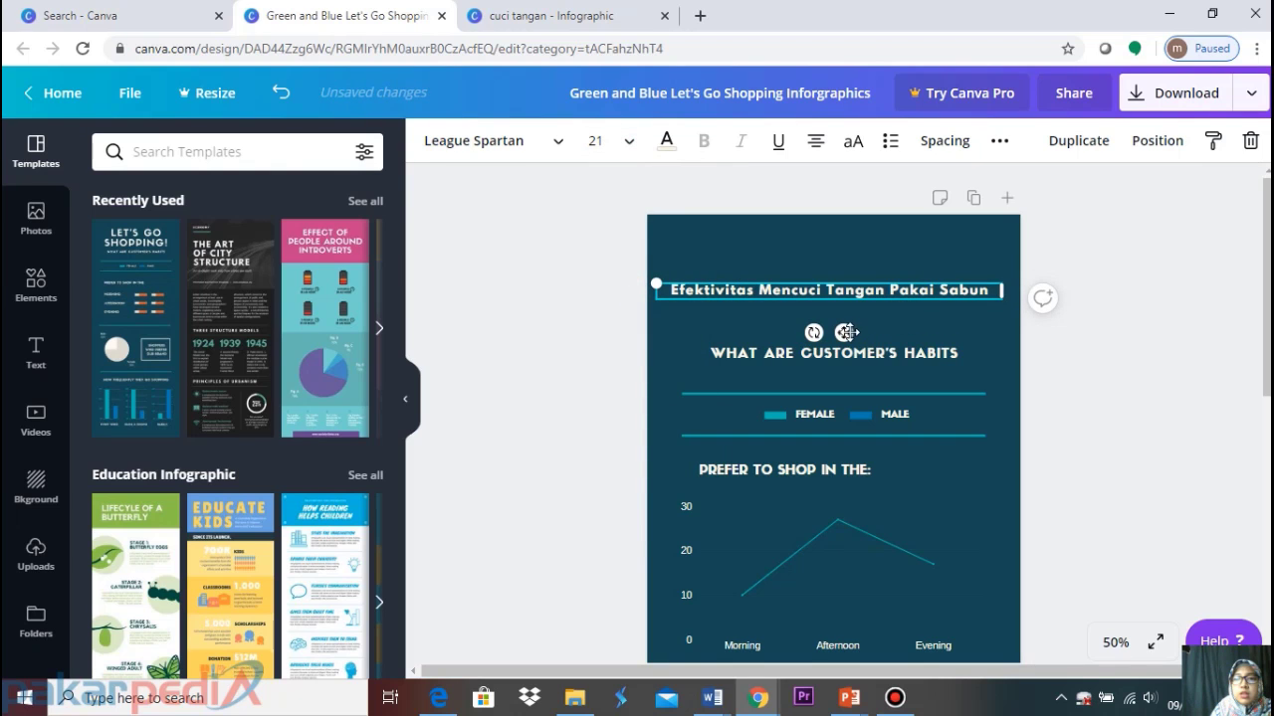
{"action": "left_click_drag", "start_coordinate": [844, 332], "coordinate": [849, 311]}
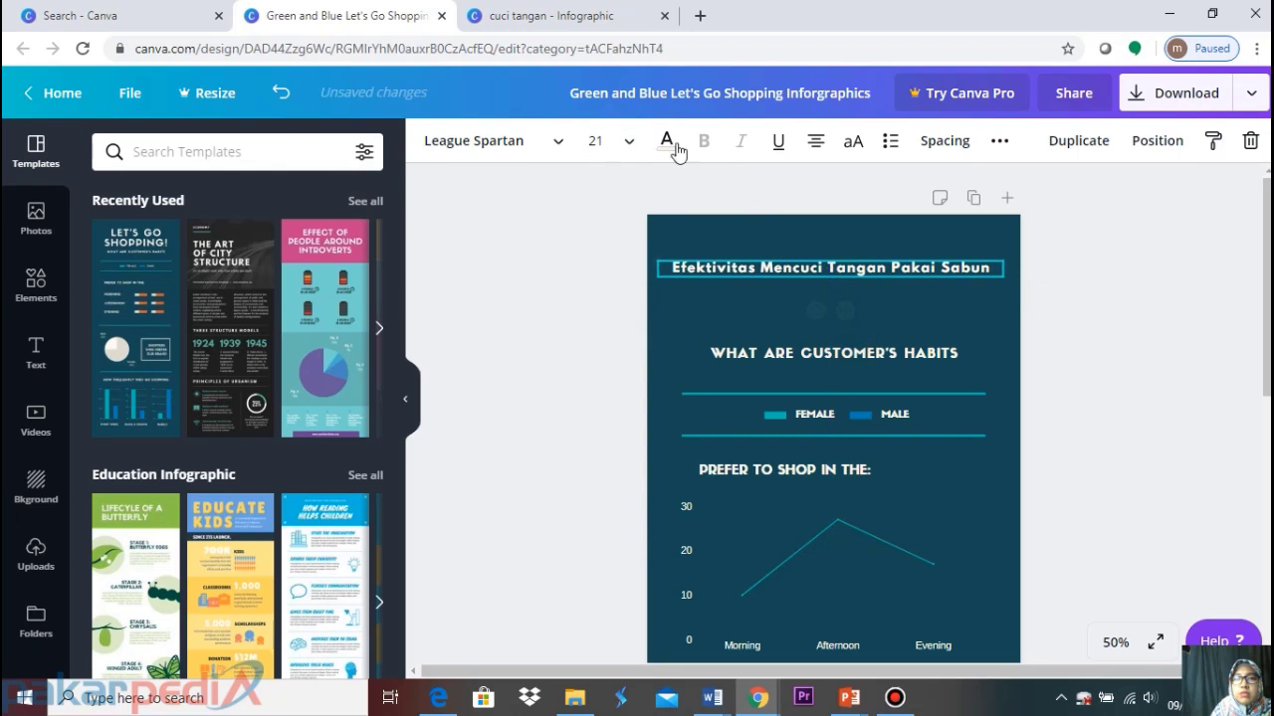
Compare with the cuci tangan design, then select the word 'Mencuci' in the title
{"action": "left_click", "coordinate": [550, 12]}
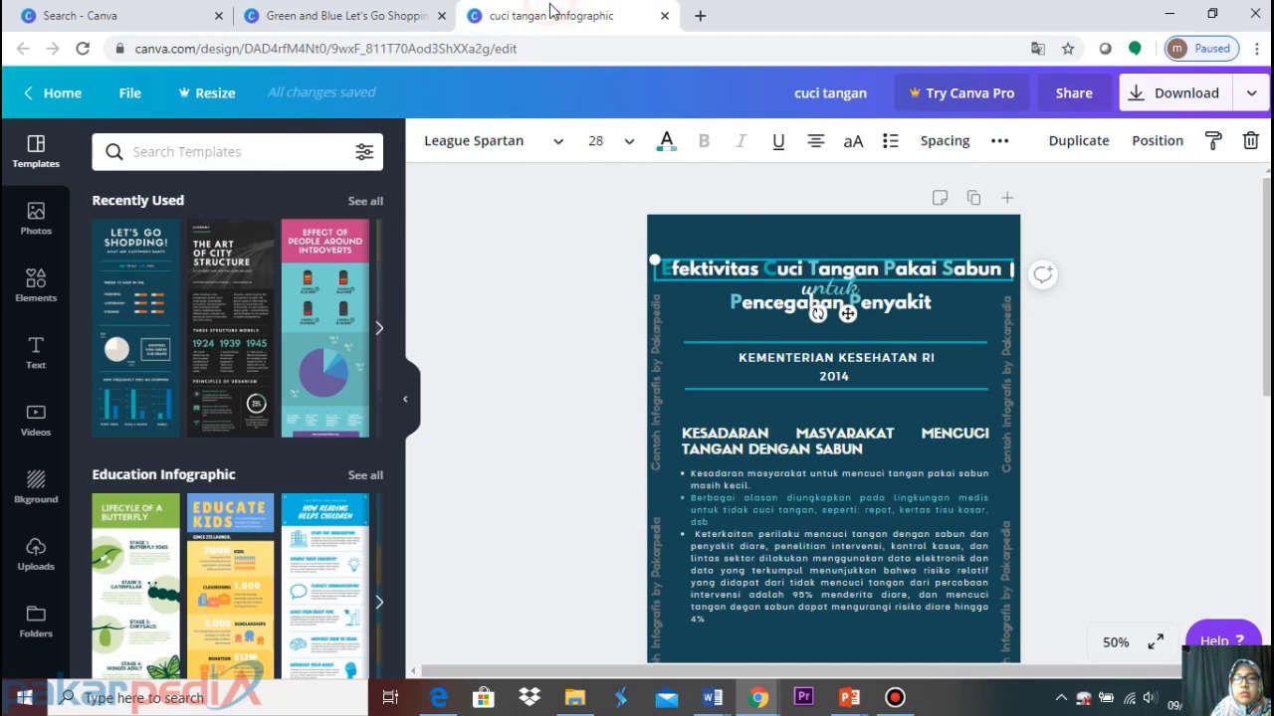
{"action": "left_click", "coordinate": [706, 216]}
{"action": "left_click", "coordinate": [417, 26]}
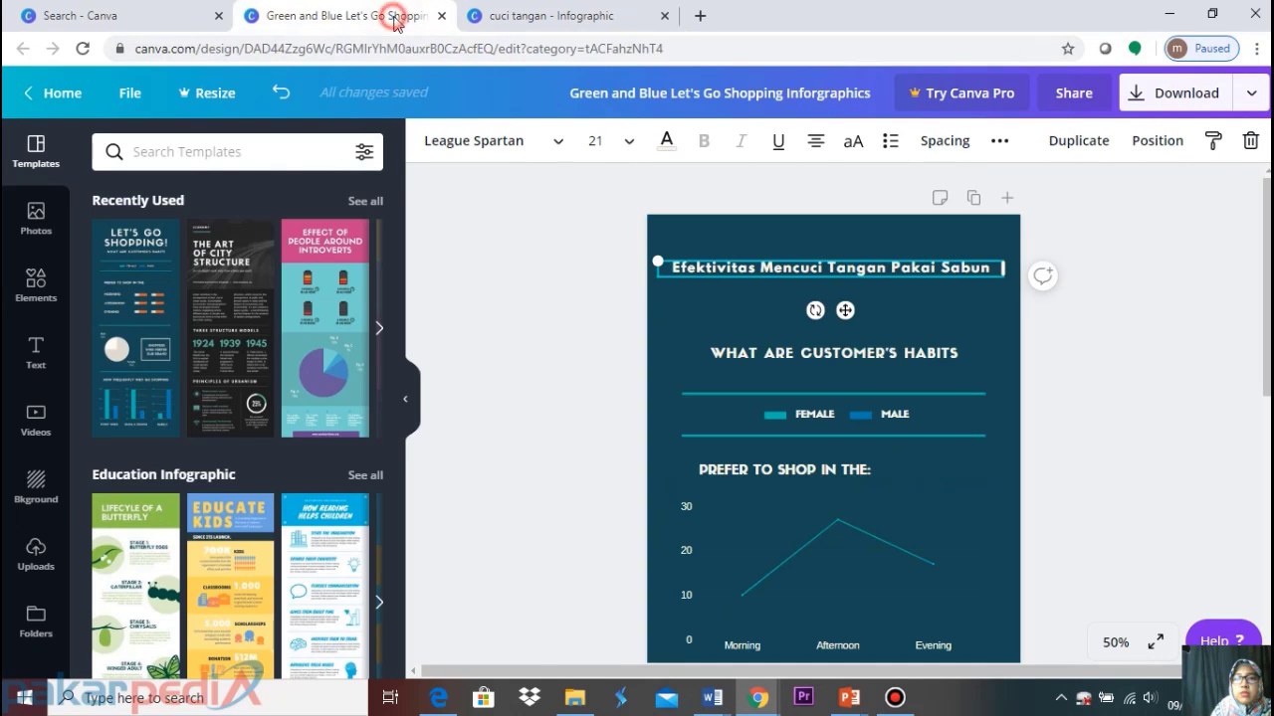
{"action": "double_click", "coordinate": [792, 269]}
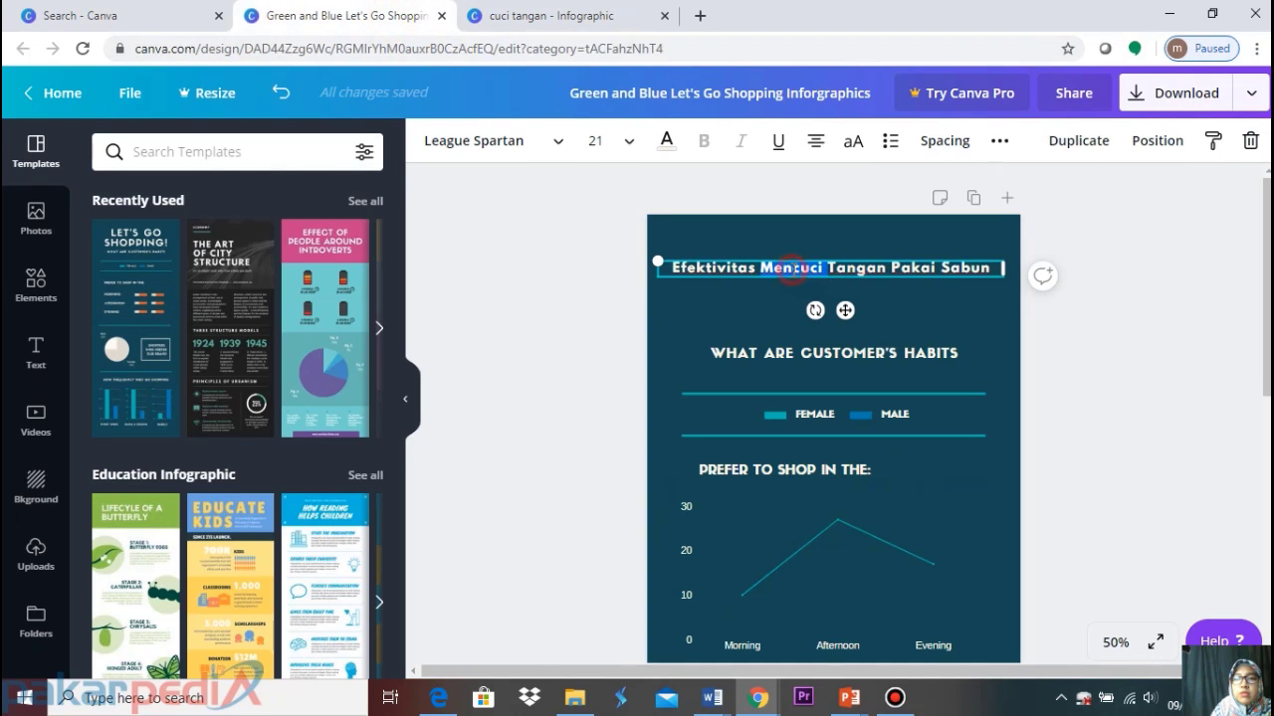
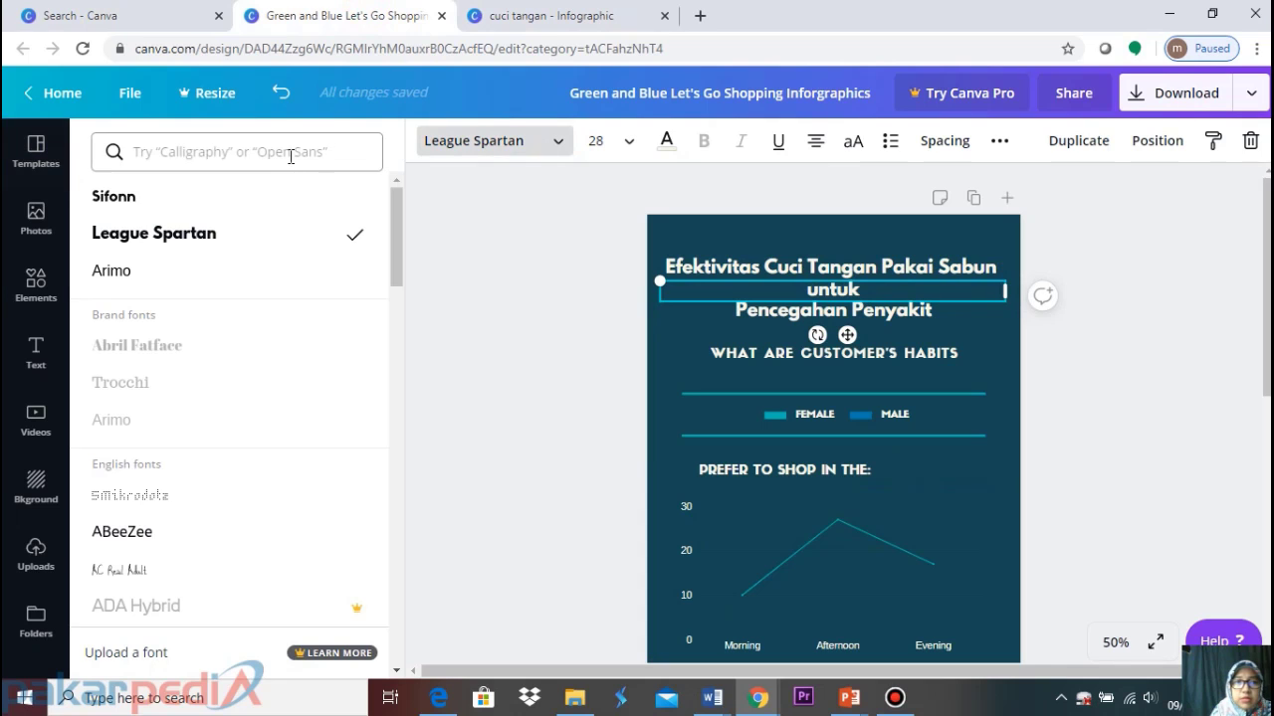
Try Dancing Script on the 'untuk' text at size 36, then 42, and nudge it up
{"action": "left_click", "coordinate": [290, 154]}
{"action": "type", "text": "dancin"}
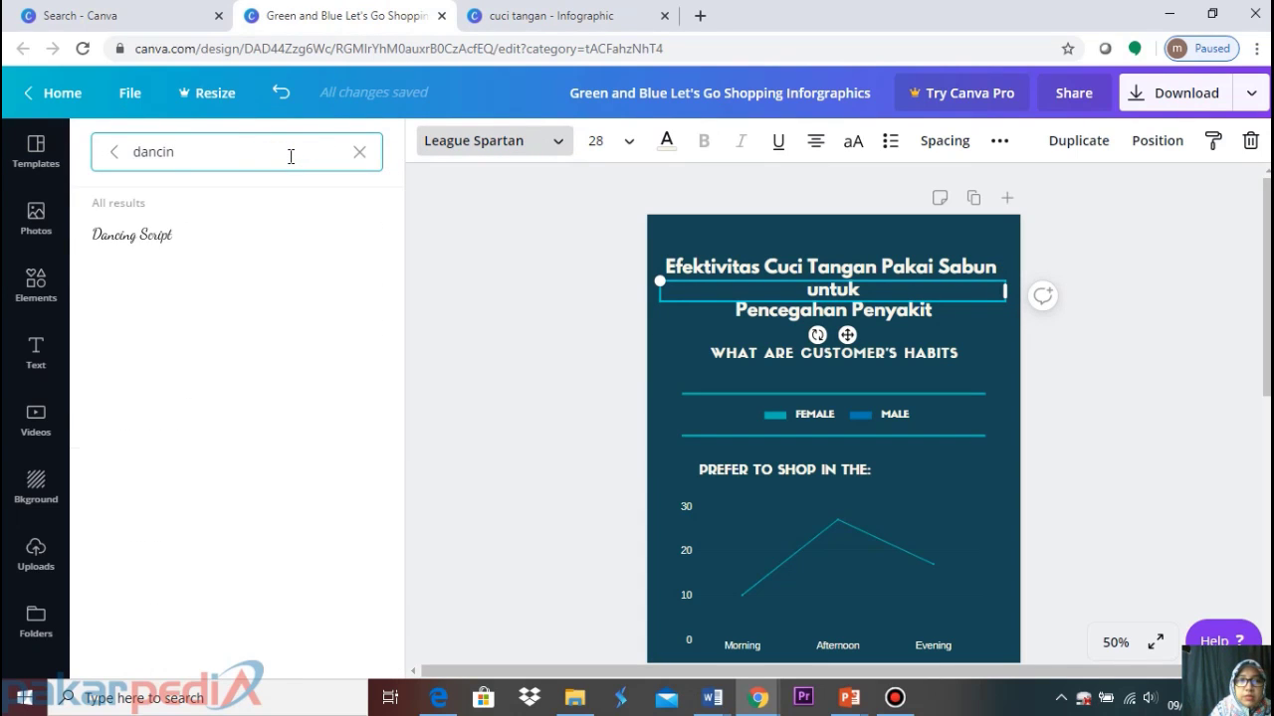
{"action": "left_click", "coordinate": [211, 237]}
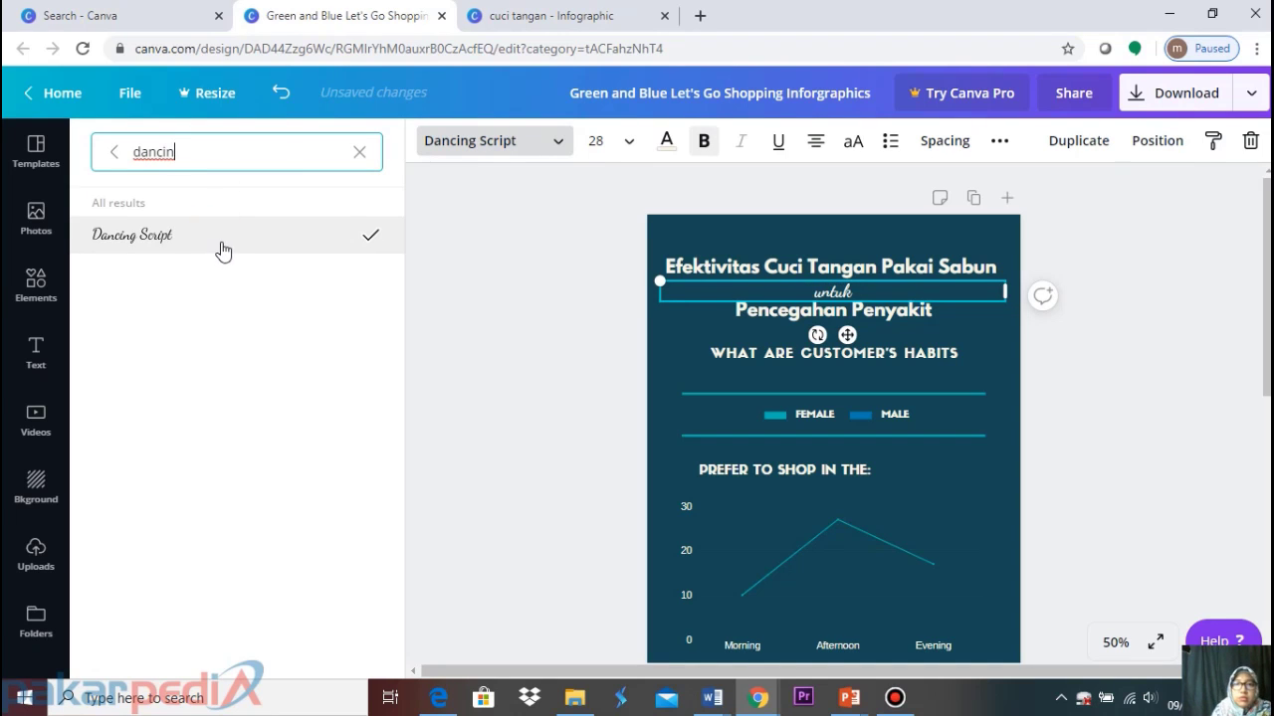
{"action": "left_click", "coordinate": [626, 144]}
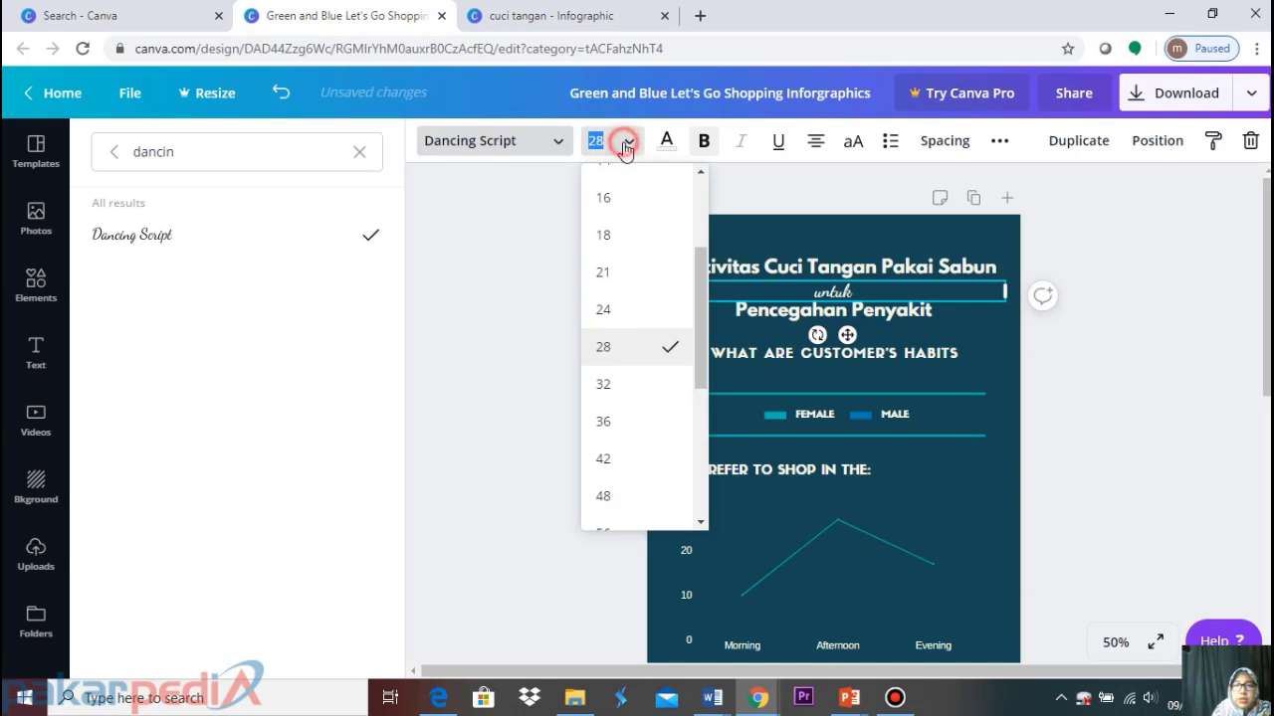
{"action": "left_click", "coordinate": [627, 421]}
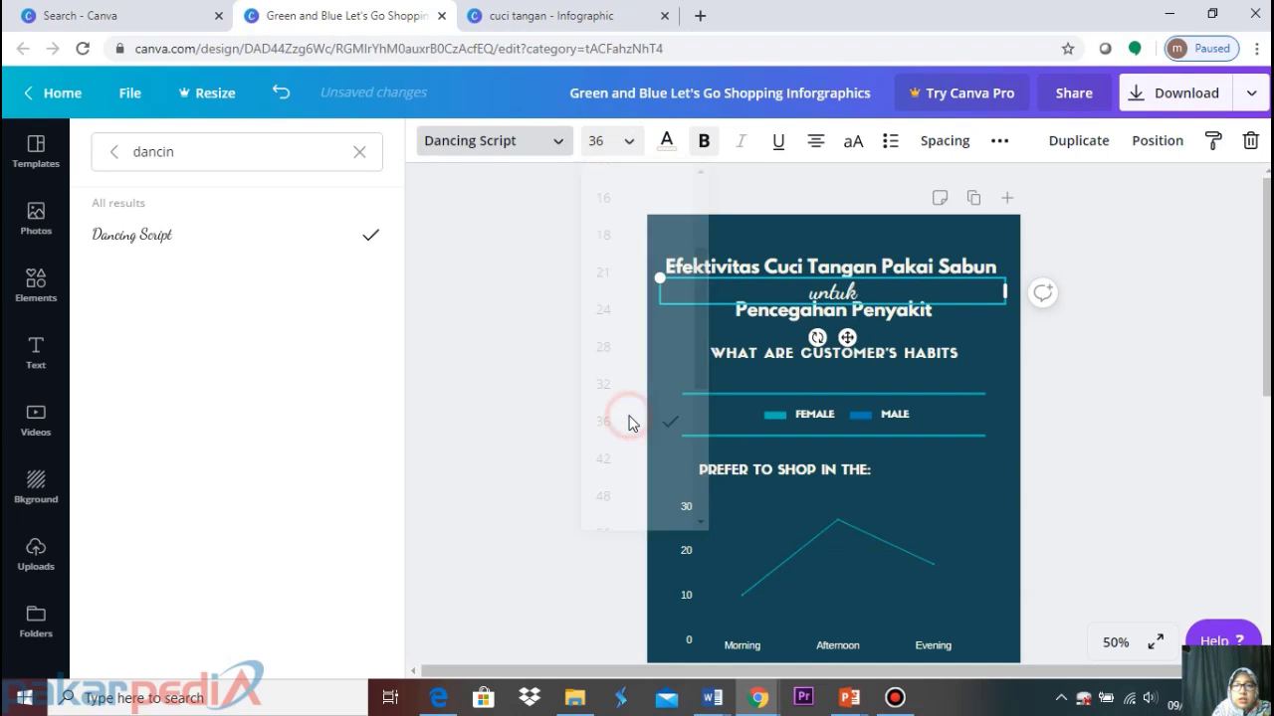
{"action": "left_click", "coordinate": [628, 144]}
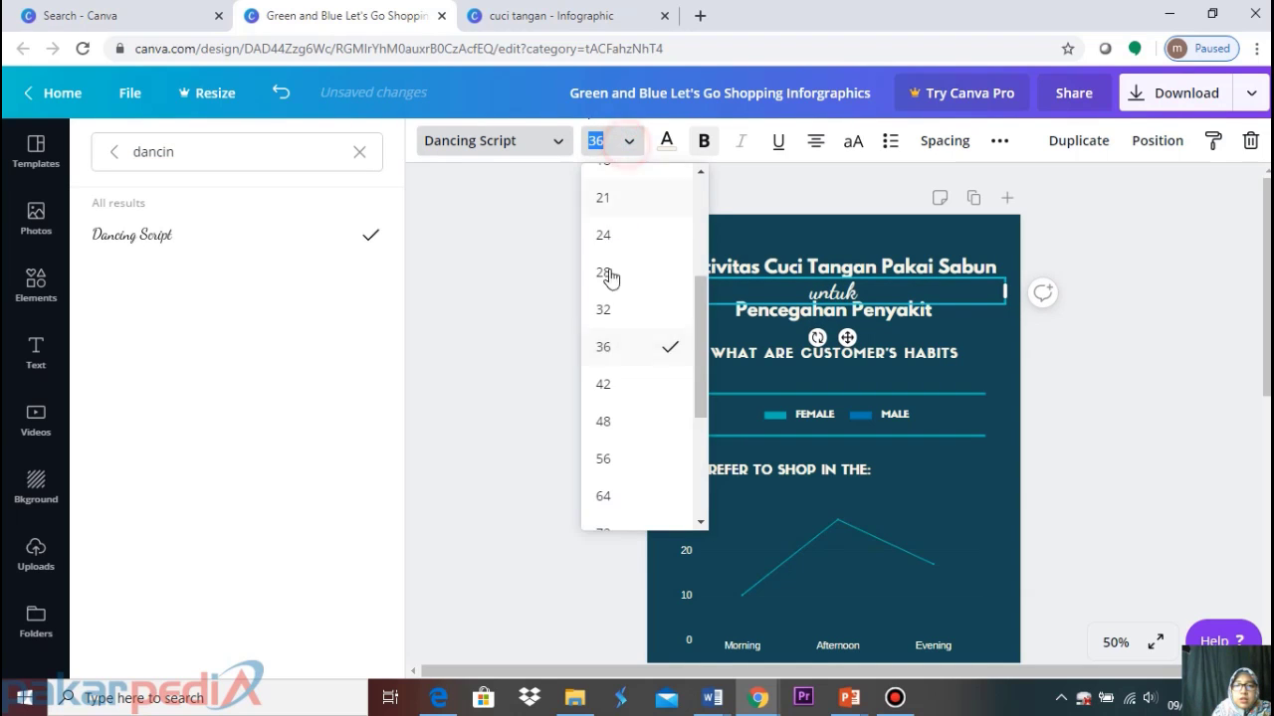
{"action": "left_click", "coordinate": [640, 399]}
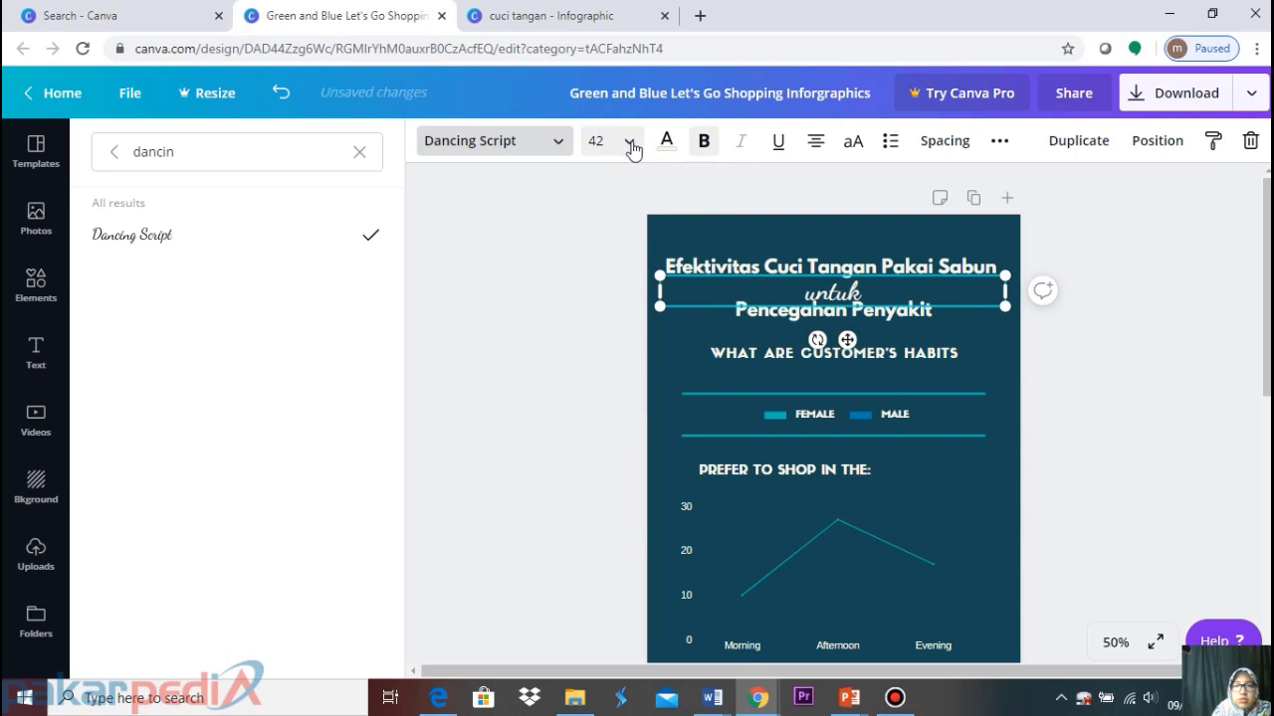
{"action": "left_click", "coordinate": [1172, 270]}
{"action": "left_click", "coordinate": [1109, 282]}
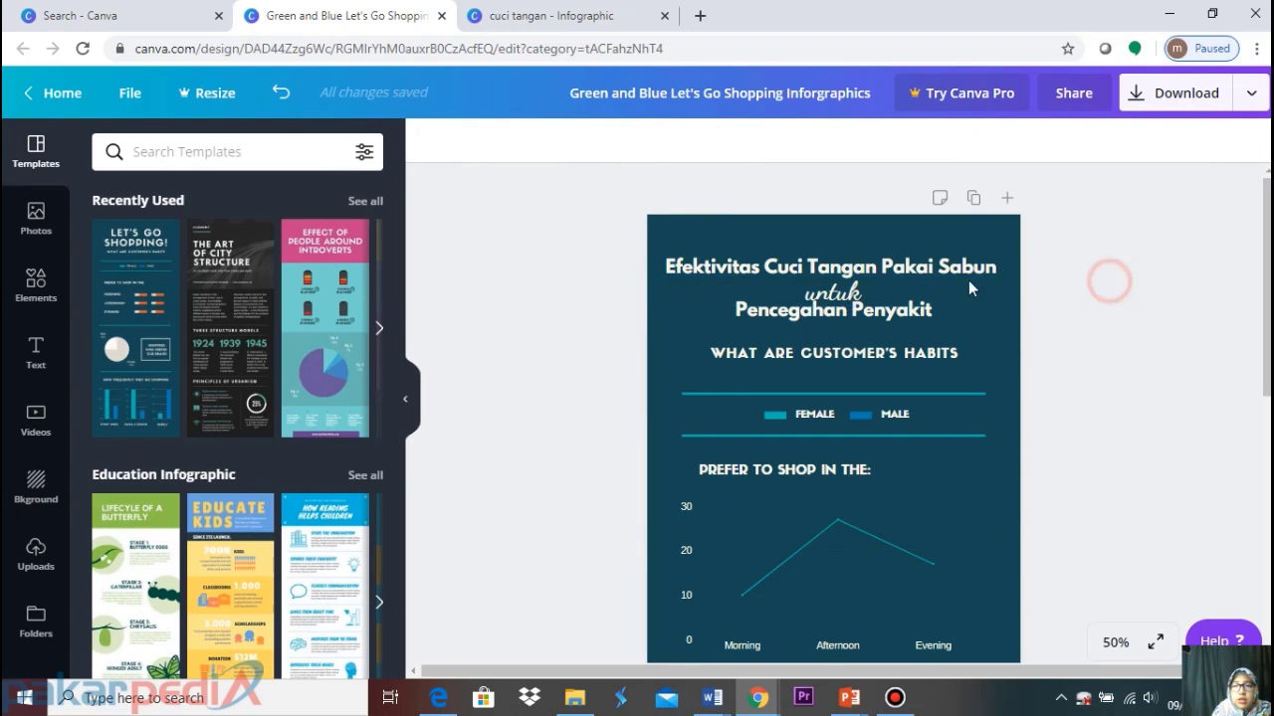
{"action": "left_click_drag", "start_coordinate": [828, 301], "coordinate": [825, 299]}
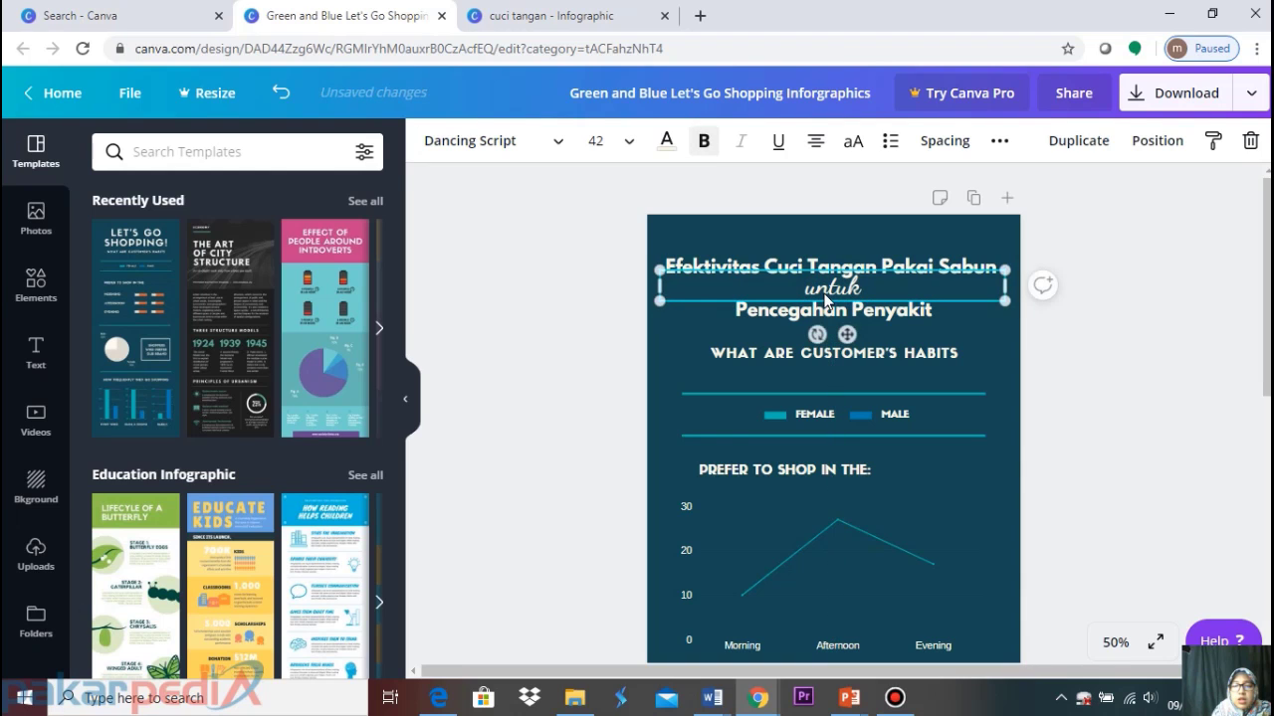
{"action": "left_click", "coordinate": [1174, 269]}
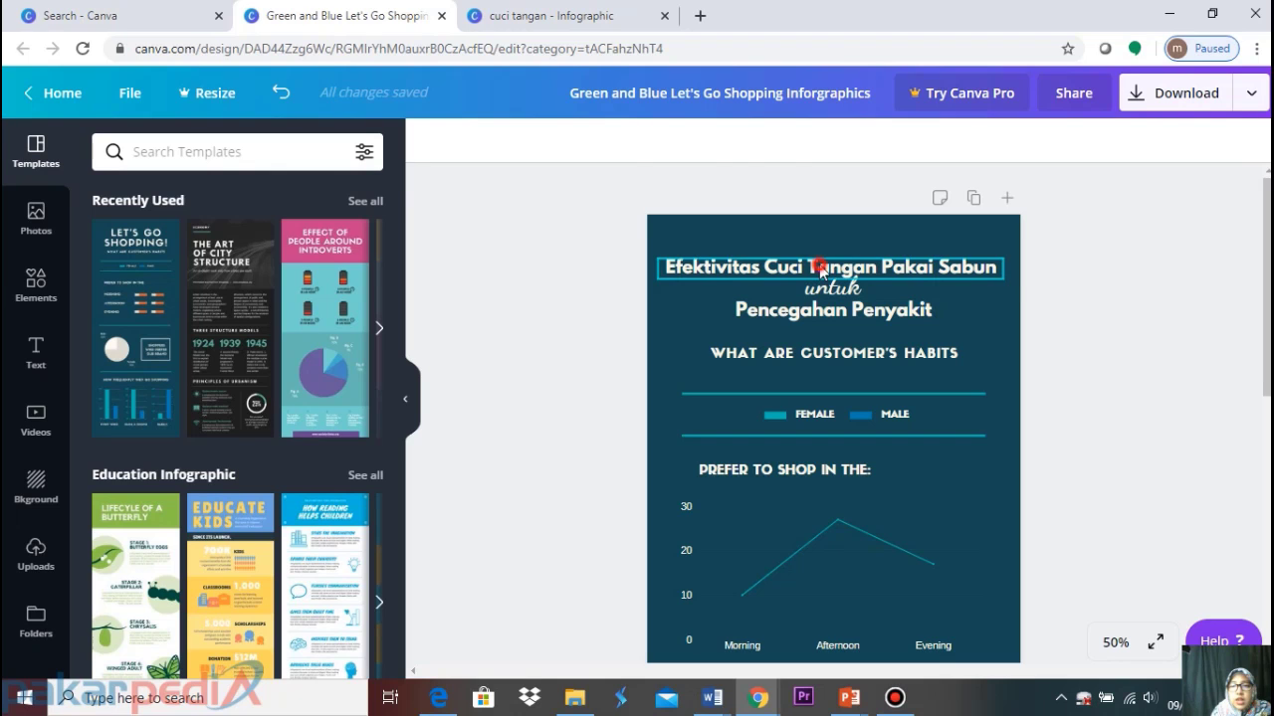
Select the 'untuk' text box and delete it
{"action": "left_click", "coordinate": [821, 269]}
{"action": "left_click", "coordinate": [1188, 293]}
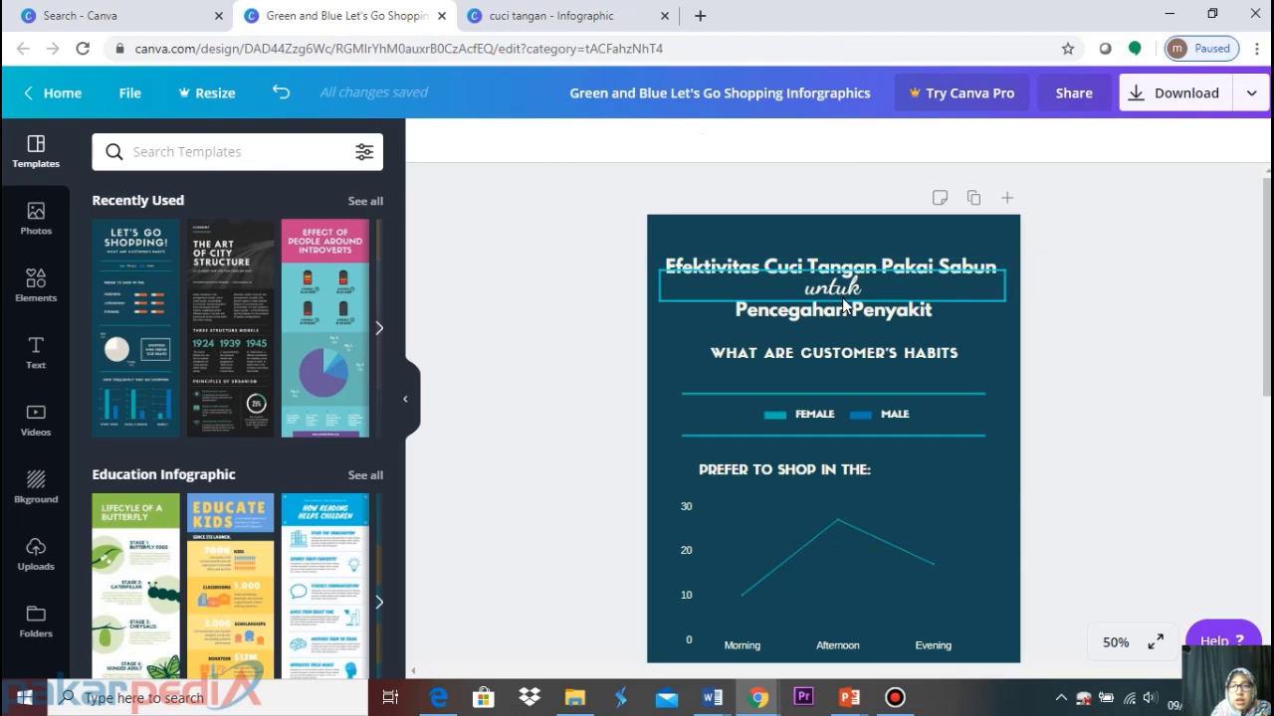
{"action": "left_click", "coordinate": [843, 300]}
{"action": "key", "text": "Delete"}
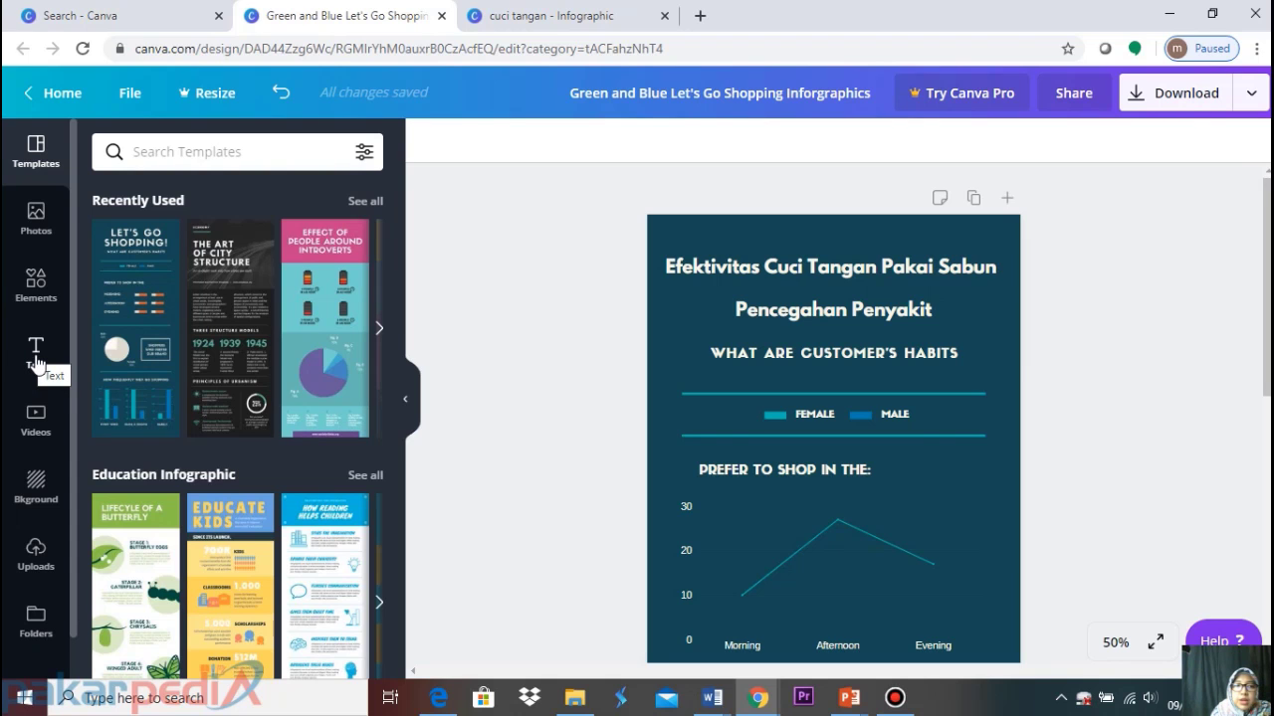
Add a new subheading text reading 'untuk' from the Text panel
{"action": "left_click", "coordinate": [36, 362]}
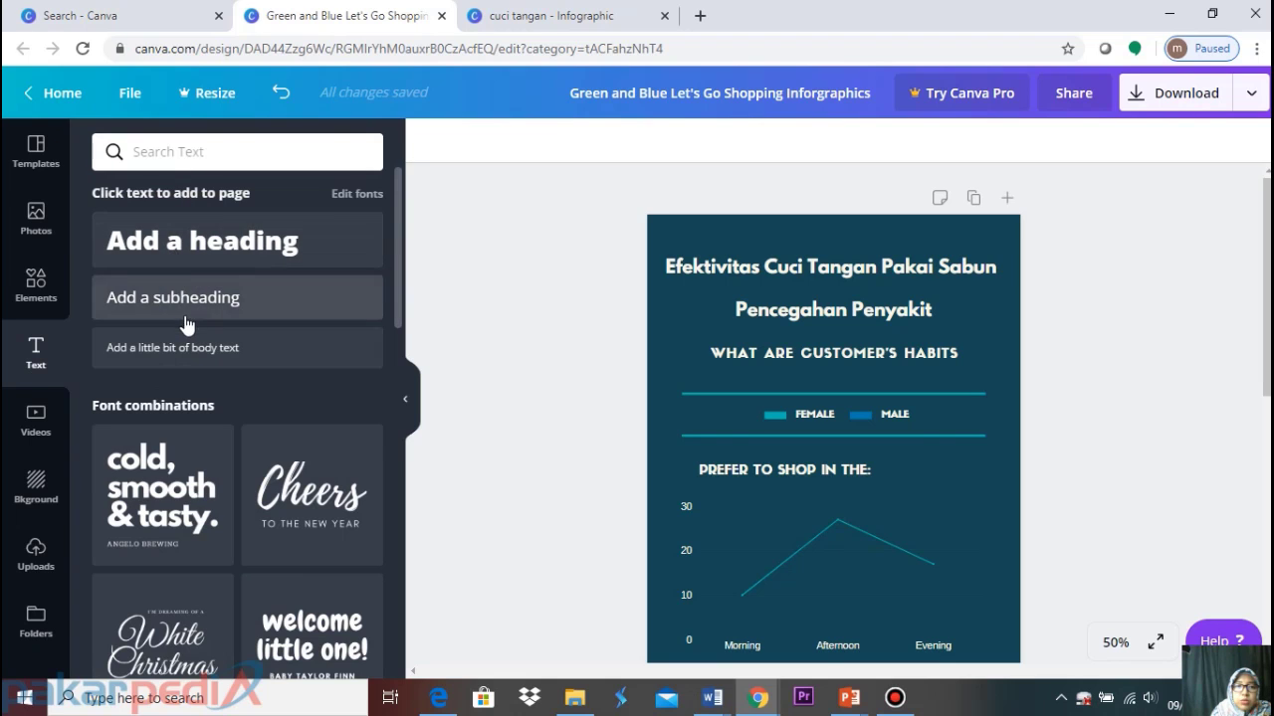
{"action": "scroll", "coordinate": [194, 443], "scroll_direction": "down", "scroll_amount": 3}
{"action": "scroll", "coordinate": [194, 443], "scroll_direction": "down", "scroll_amount": 3}
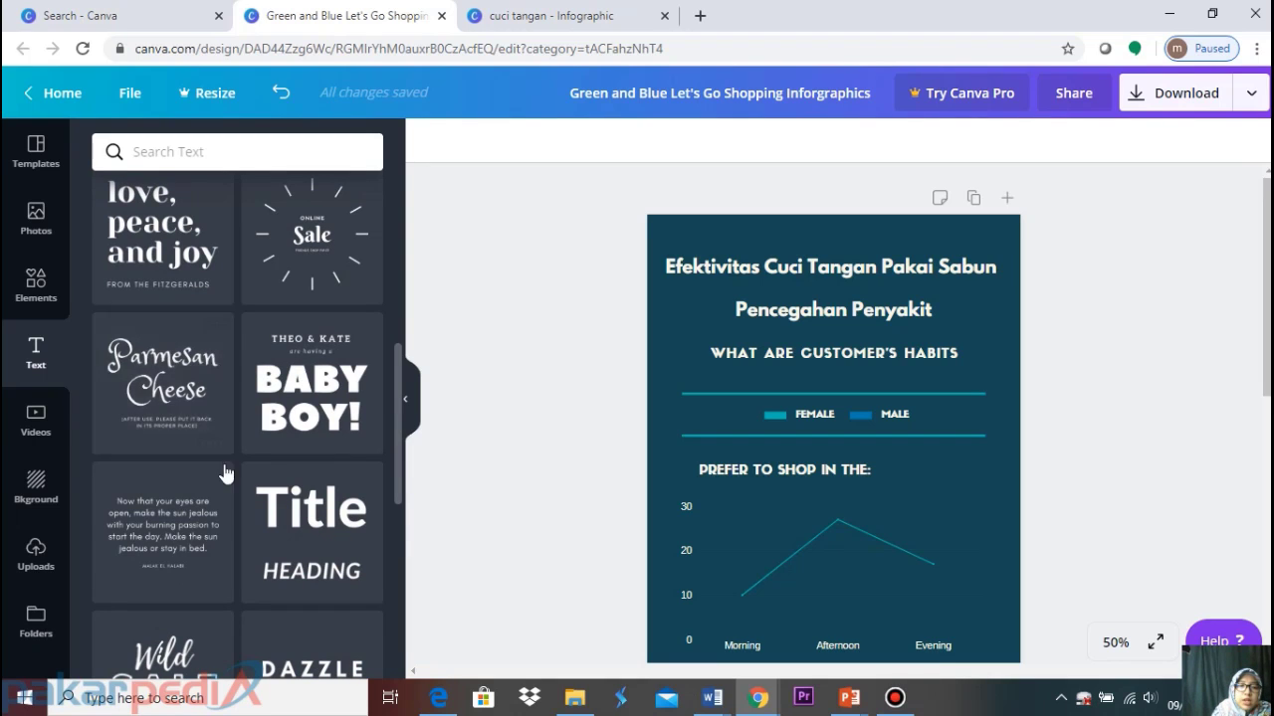
{"action": "scroll", "coordinate": [222, 472], "scroll_direction": "down", "scroll_amount": 4}
{"action": "scroll", "coordinate": [223, 434], "scroll_direction": "up", "scroll_amount": 5}
{"action": "scroll", "coordinate": [225, 434], "scroll_direction": "up", "scroll_amount": 5}
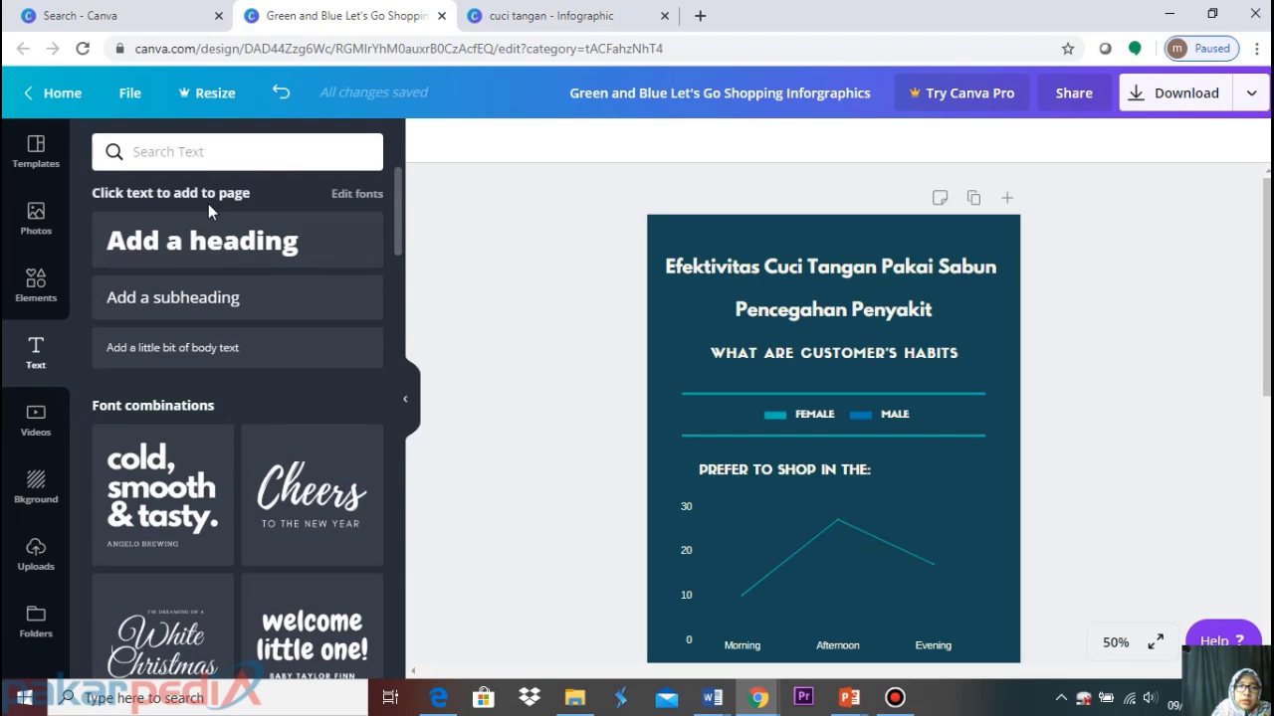
{"action": "left_click", "coordinate": [185, 309]}
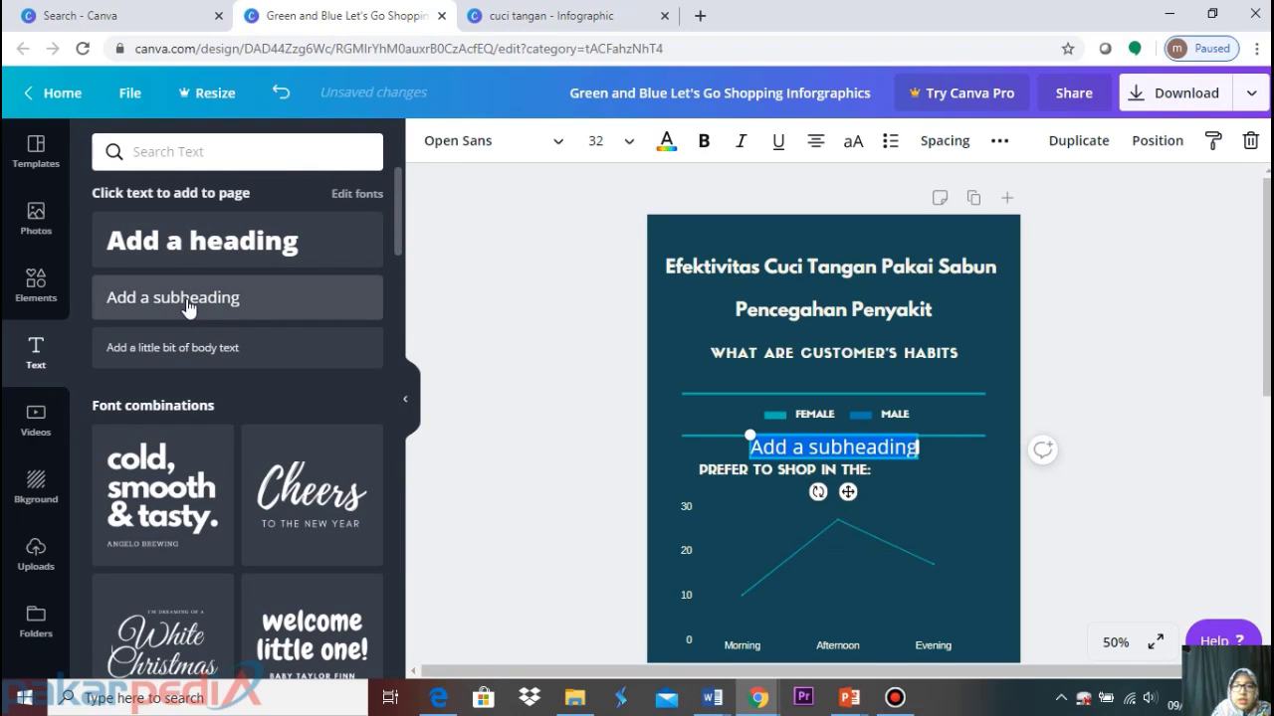
{"action": "type", "text": "untuk"}
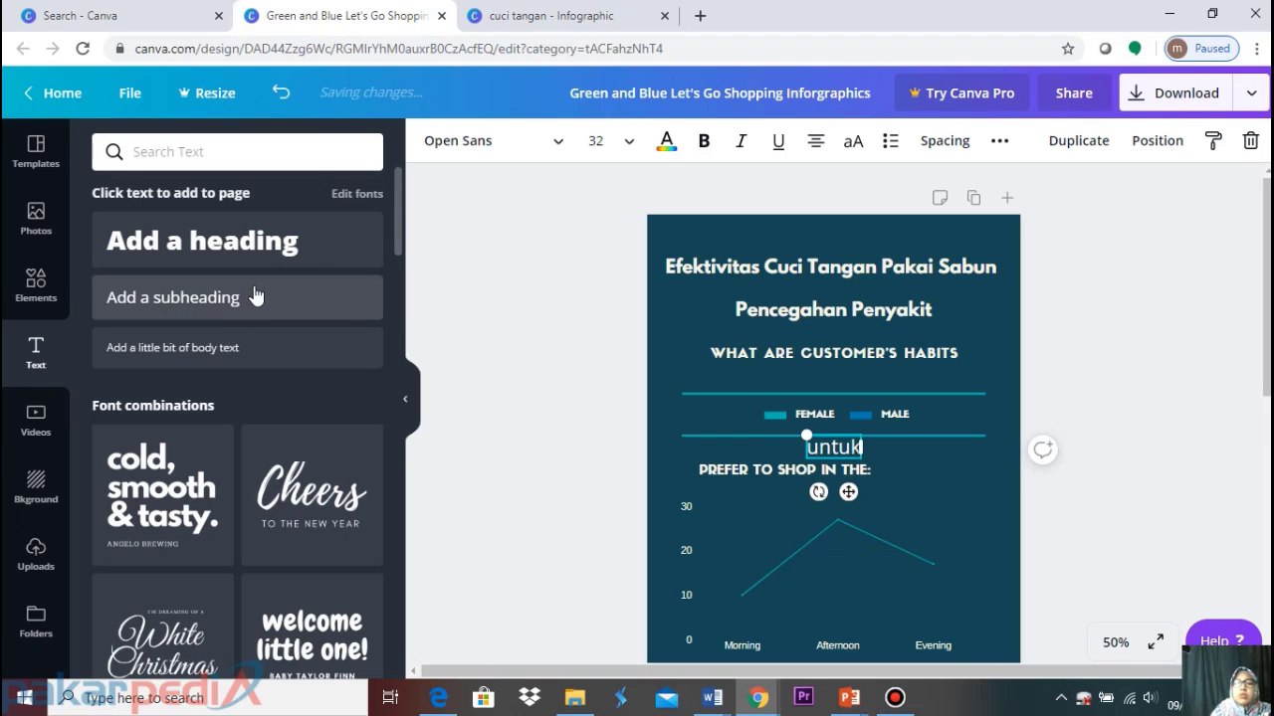
Drag the 'untuk' text up between the two title lines
{"action": "left_click", "coordinate": [1103, 361]}
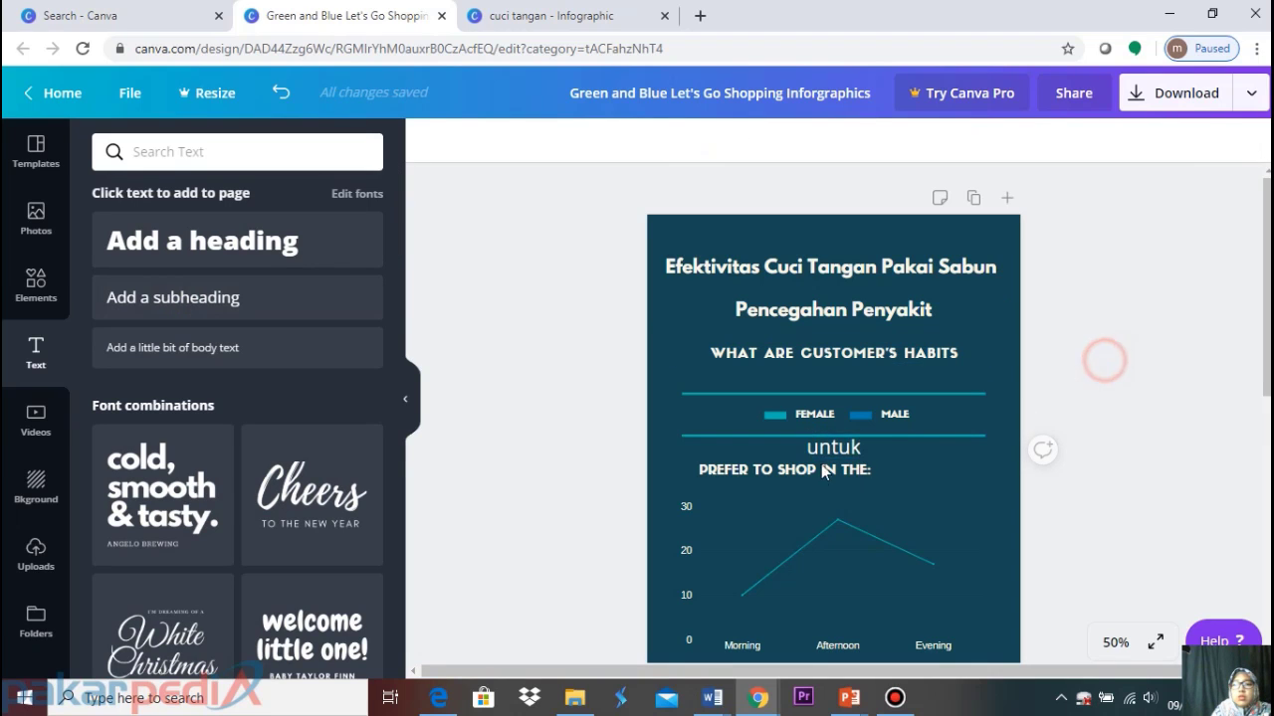
{"action": "left_click", "coordinate": [842, 447]}
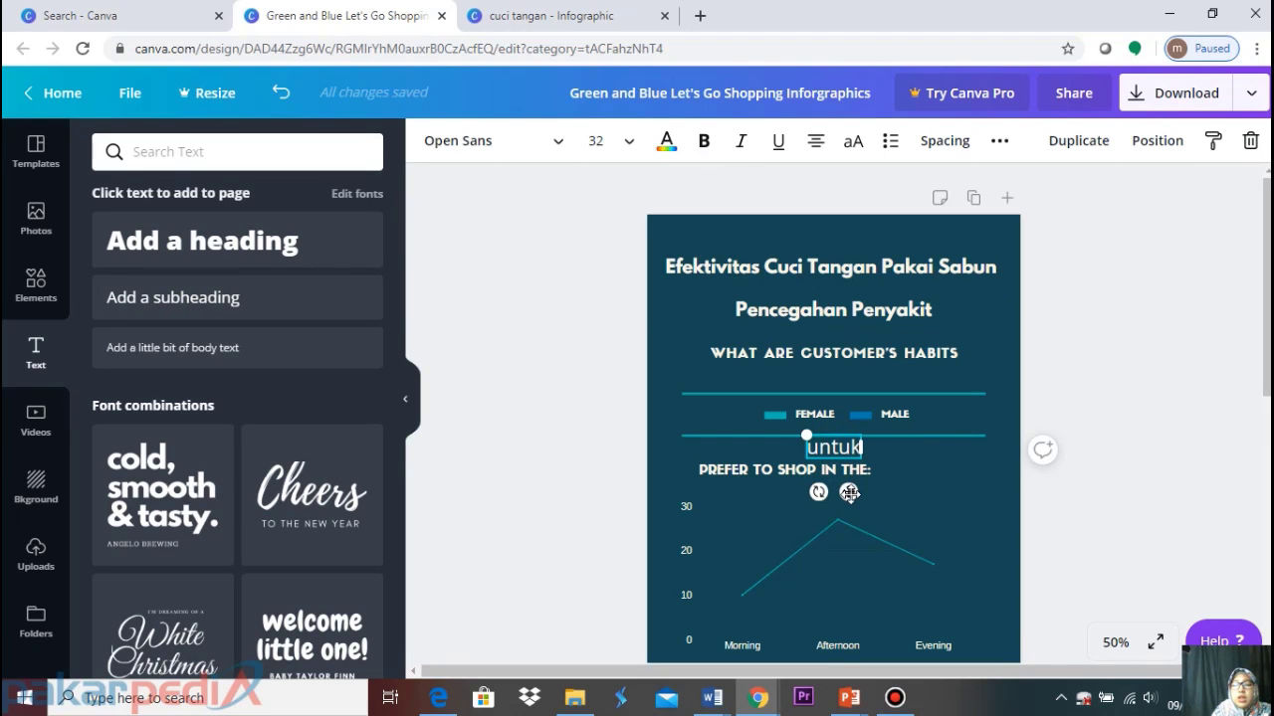
{"action": "left_click_drag", "start_coordinate": [850, 492], "coordinate": [847, 334]}
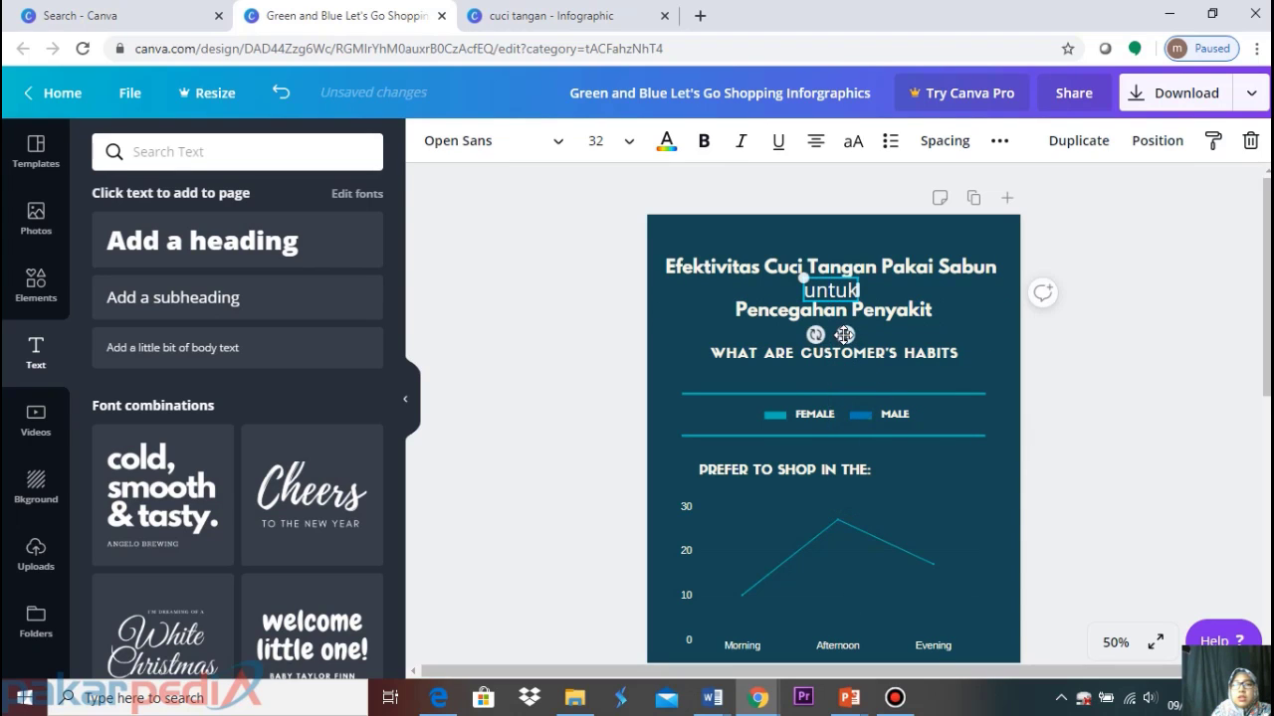
{"action": "left_click", "coordinate": [560, 144]}
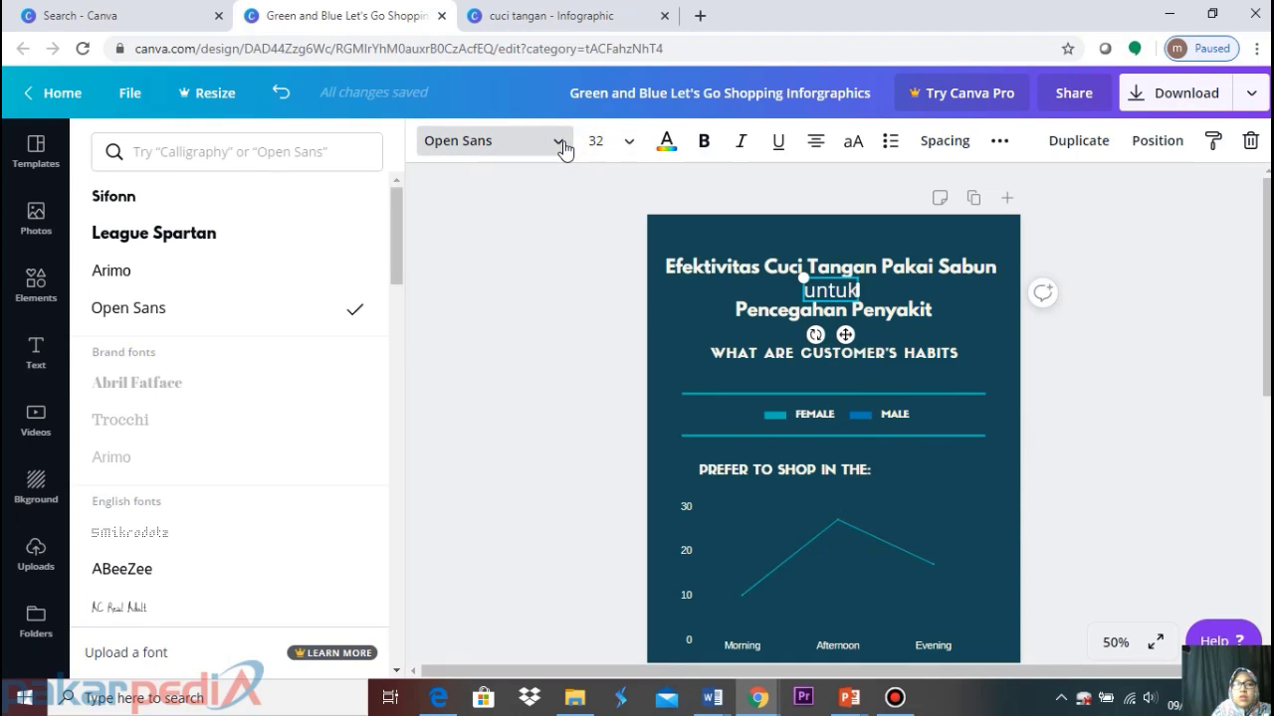
Apply Dancing Script to the new 'untuk', trying size 48 before settling on 42, and nudge it up
{"action": "left_click", "coordinate": [207, 151]}
{"action": "type", "text": "danc"}
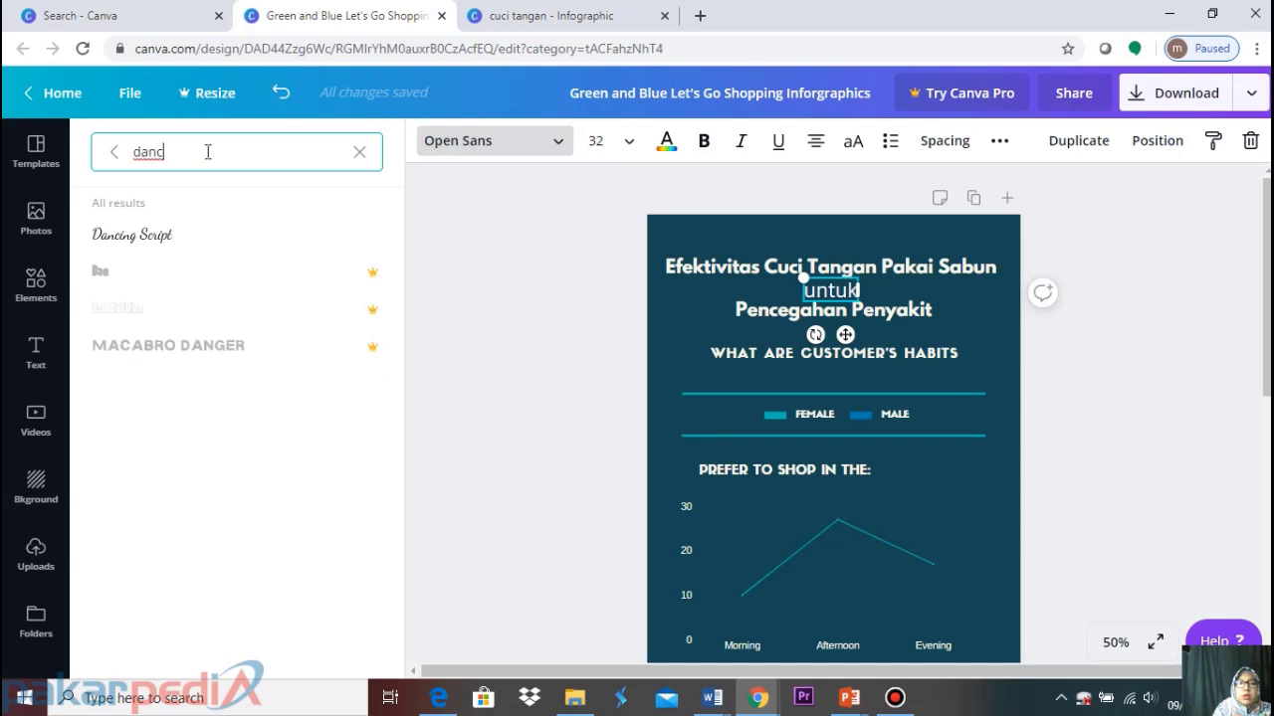
{"action": "left_click", "coordinate": [176, 238]}
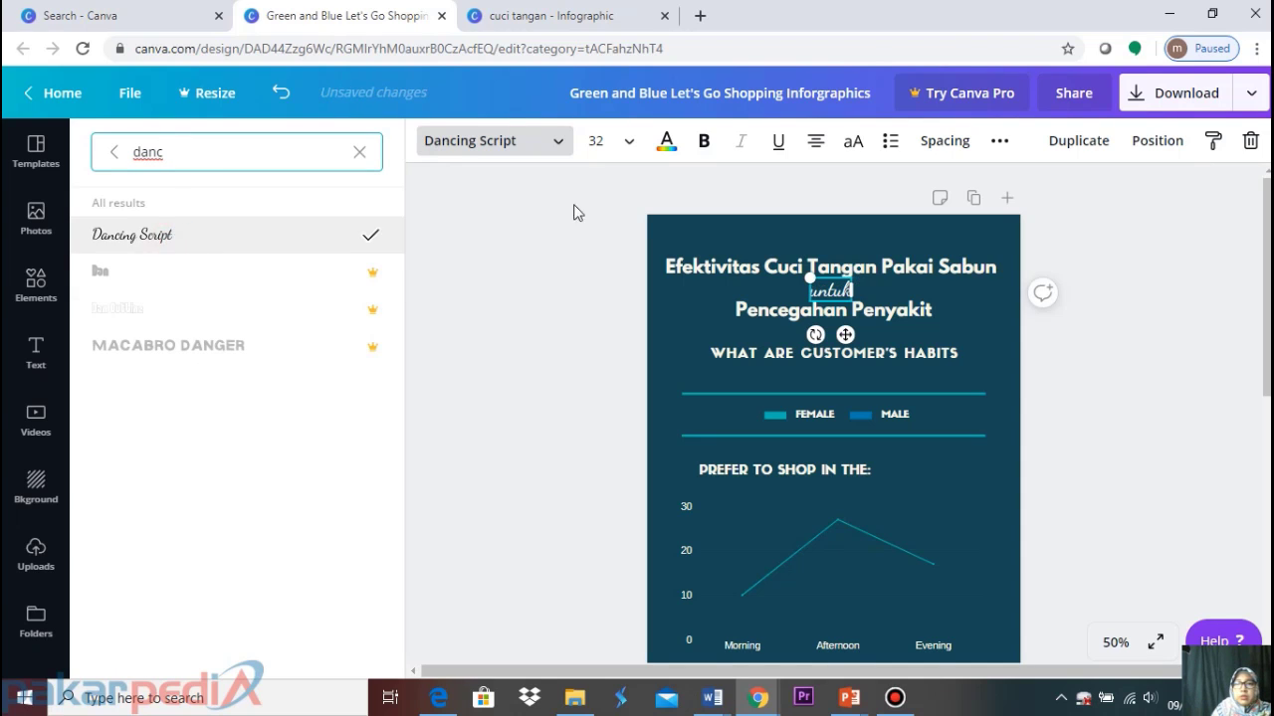
{"action": "left_click", "coordinate": [628, 140]}
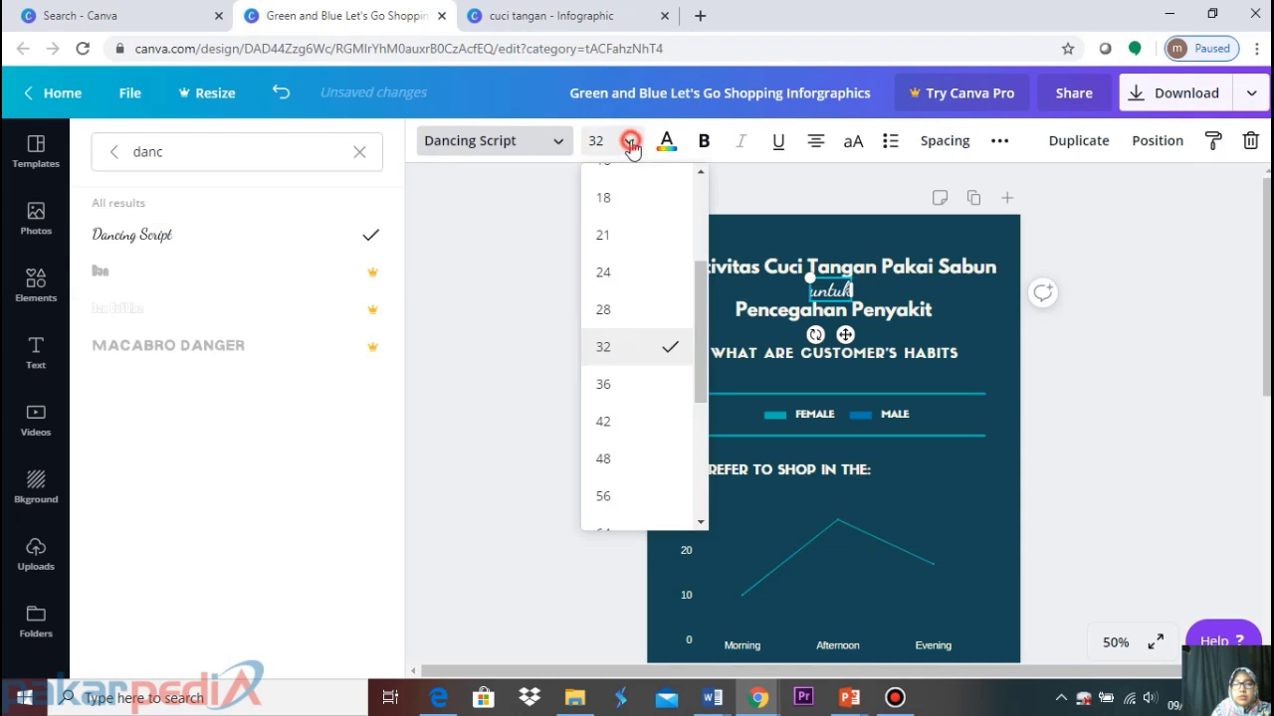
{"action": "left_click", "coordinate": [613, 455]}
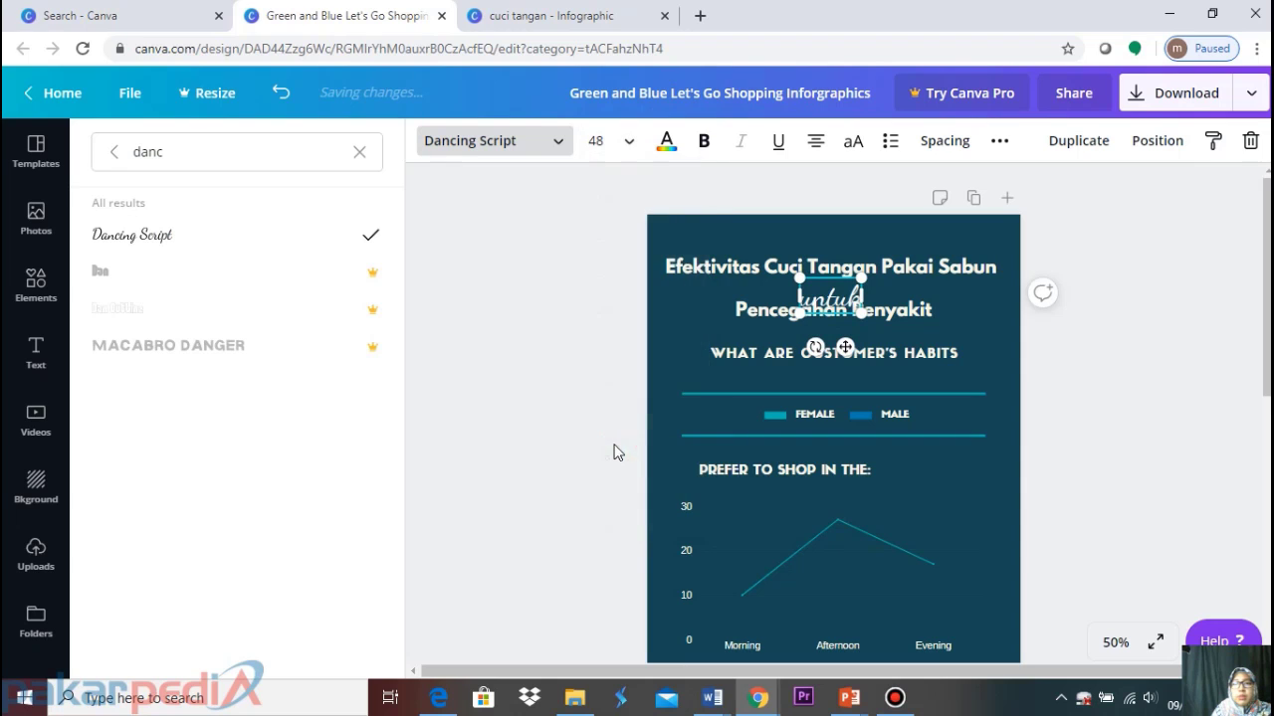
{"action": "left_click", "coordinate": [629, 140]}
{"action": "left_click", "coordinate": [605, 309]}
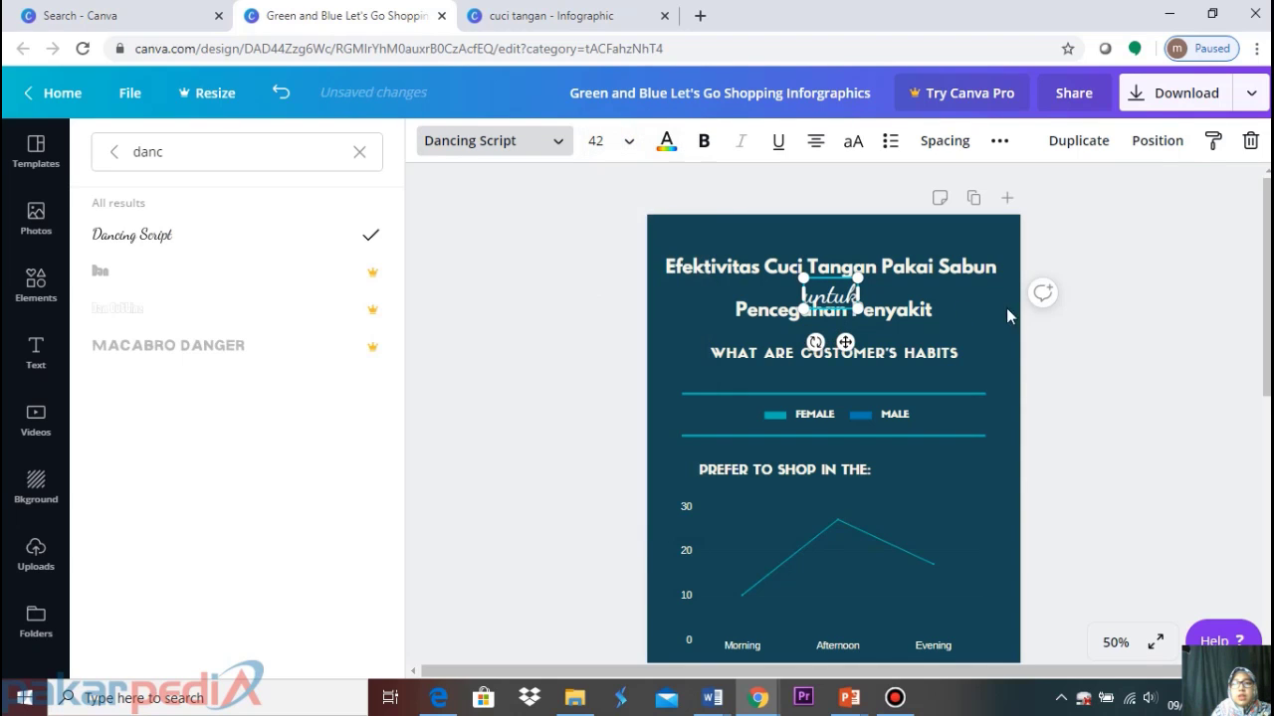
{"action": "left_click_drag", "start_coordinate": [846, 339], "coordinate": [845, 333]}
{"action": "left_click", "coordinate": [1183, 279]}
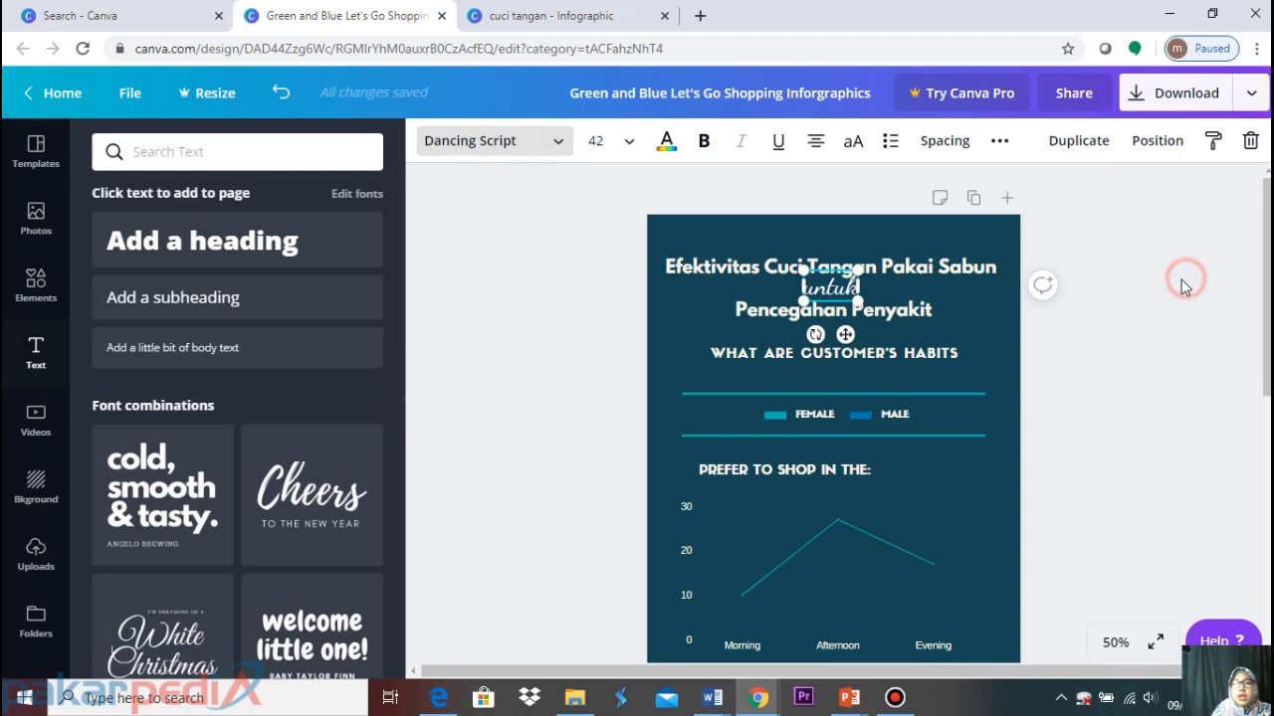
{"action": "left_click", "coordinate": [1230, 254]}
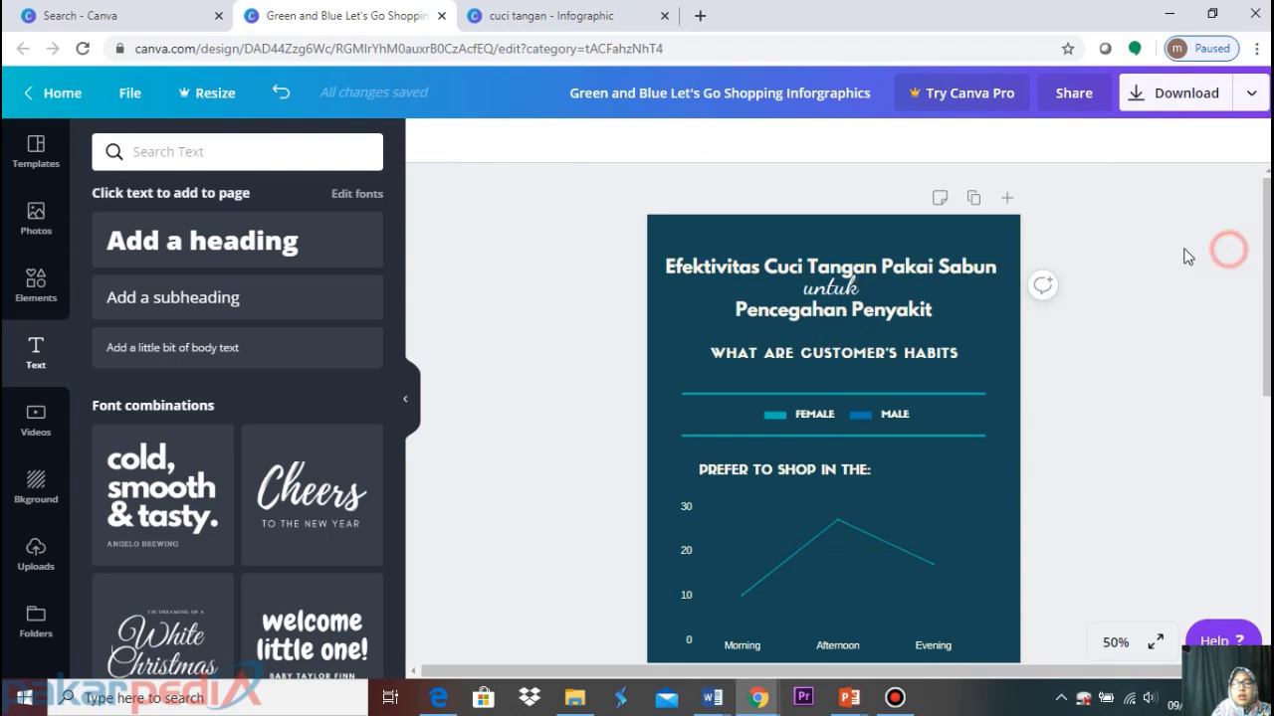
{"action": "left_click", "coordinate": [585, 15]}
Colour the 'Efektivitas Cuci Tangan Pakai Sabun' title teal
{"action": "left_click", "coordinate": [291, 15]}
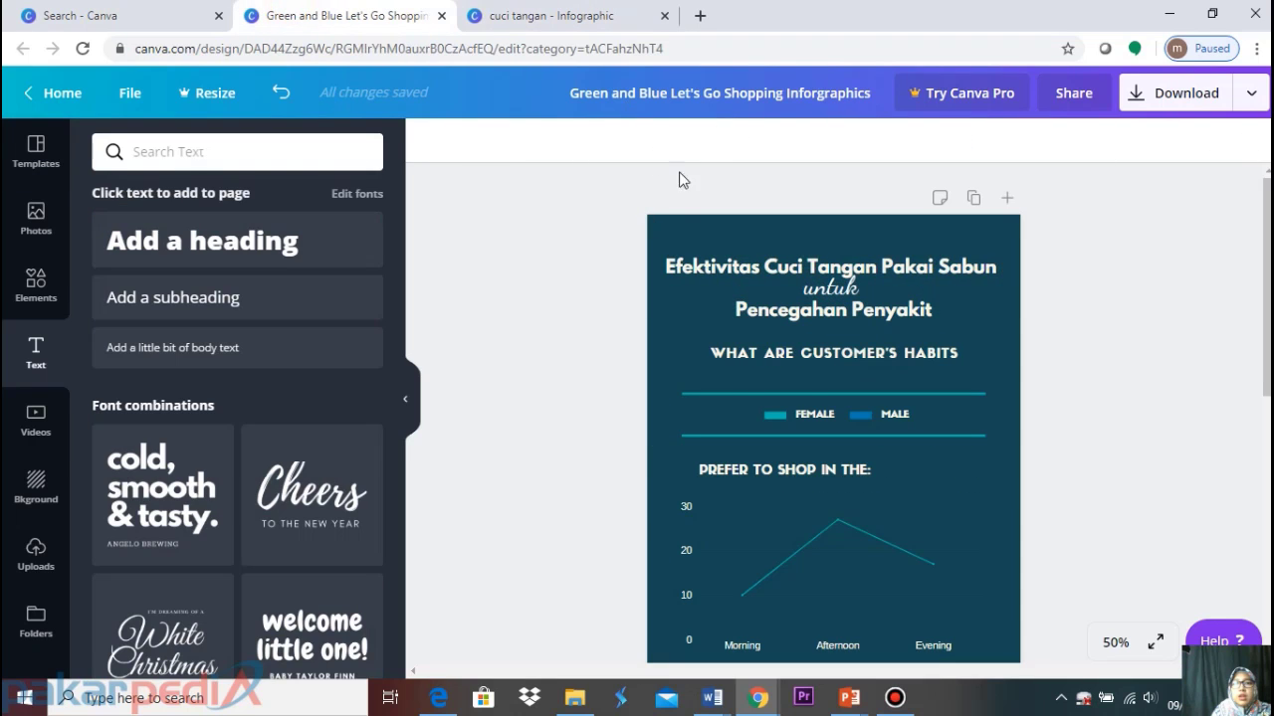
{"action": "left_click", "coordinate": [677, 269]}
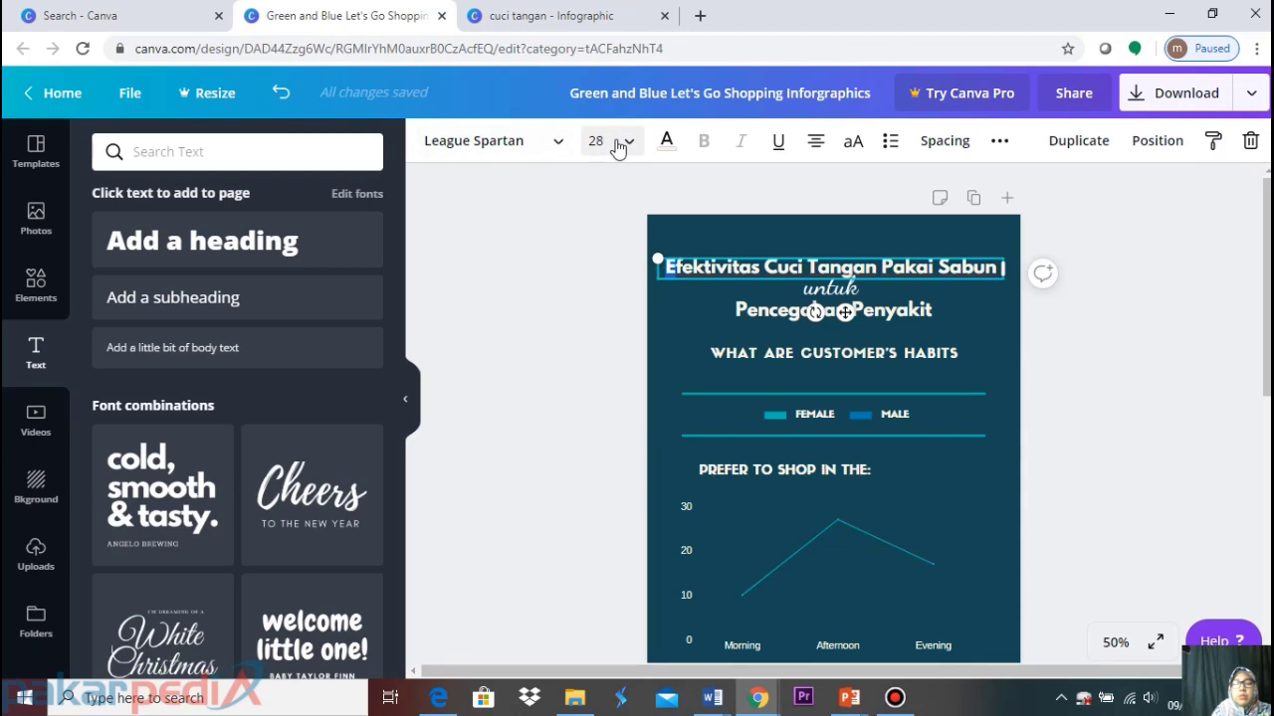
{"action": "left_click", "coordinate": [668, 145]}
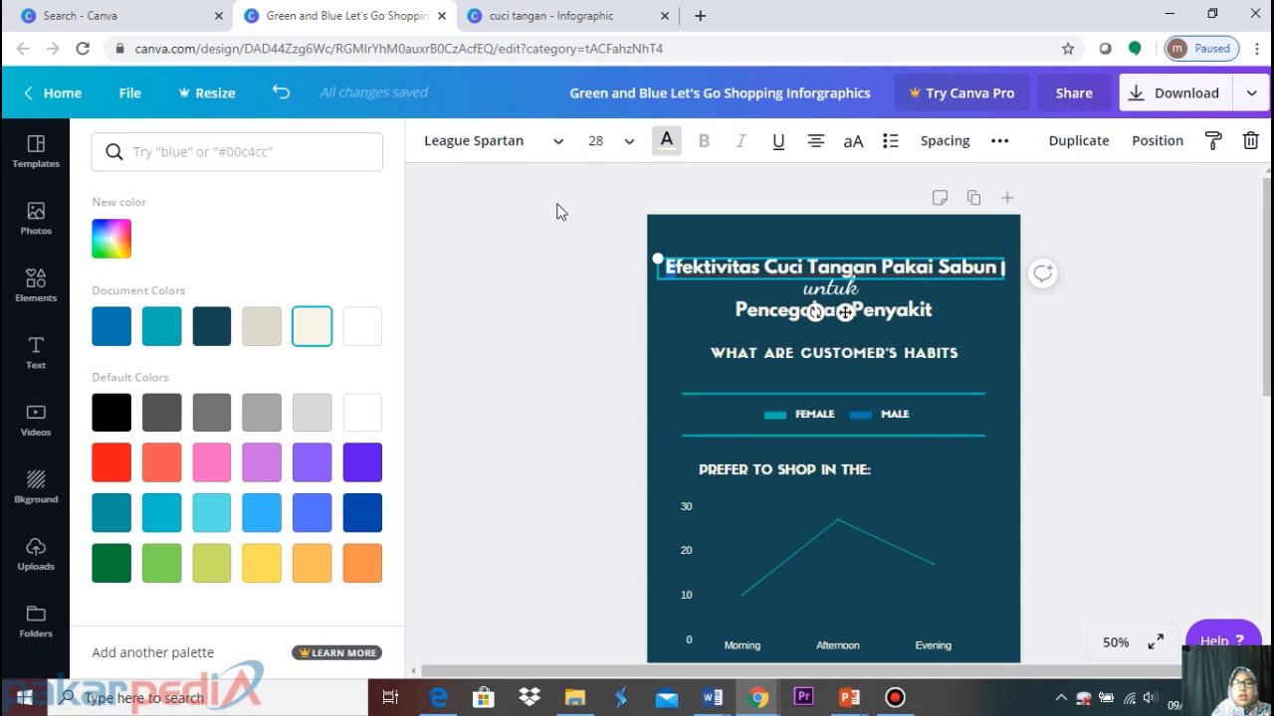
{"action": "left_click", "coordinate": [159, 328]}
{"action": "left_click", "coordinate": [1128, 228]}
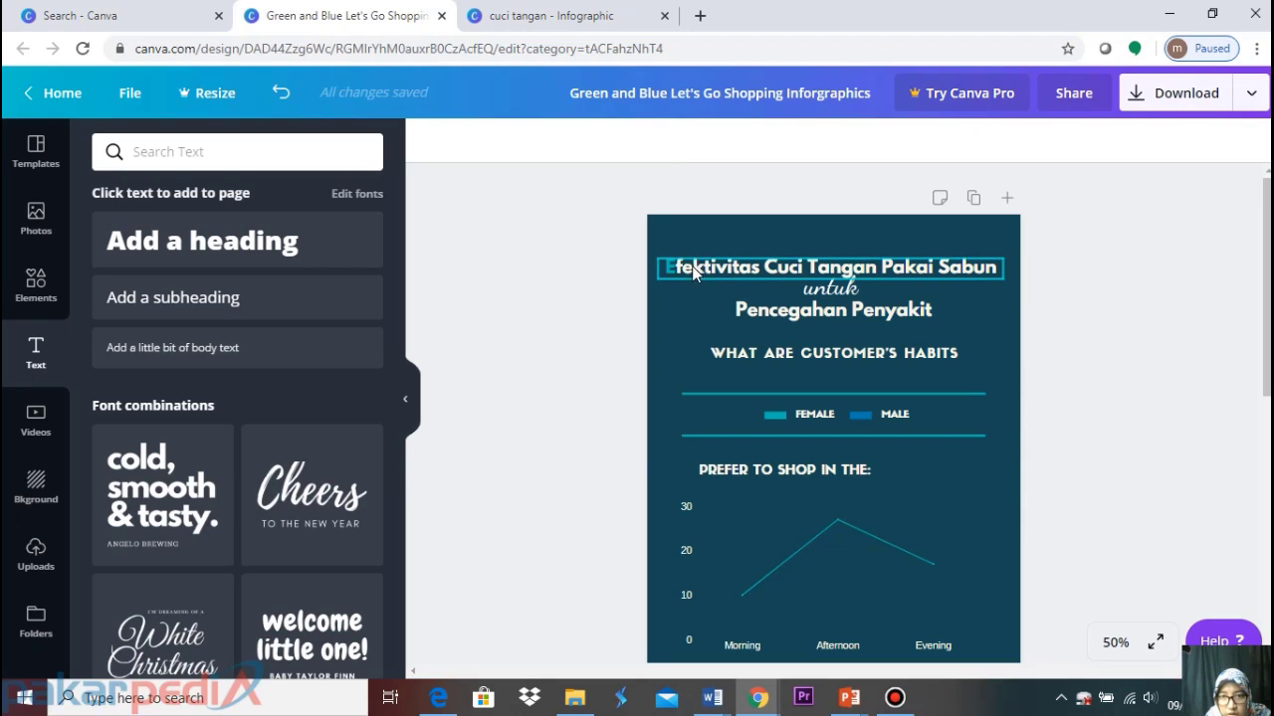
Make the E of Efektivitas a brighter cyan #14cbca, copy its hex code, and apply it to the C of Cuci
{"action": "left_click", "coordinate": [684, 267]}
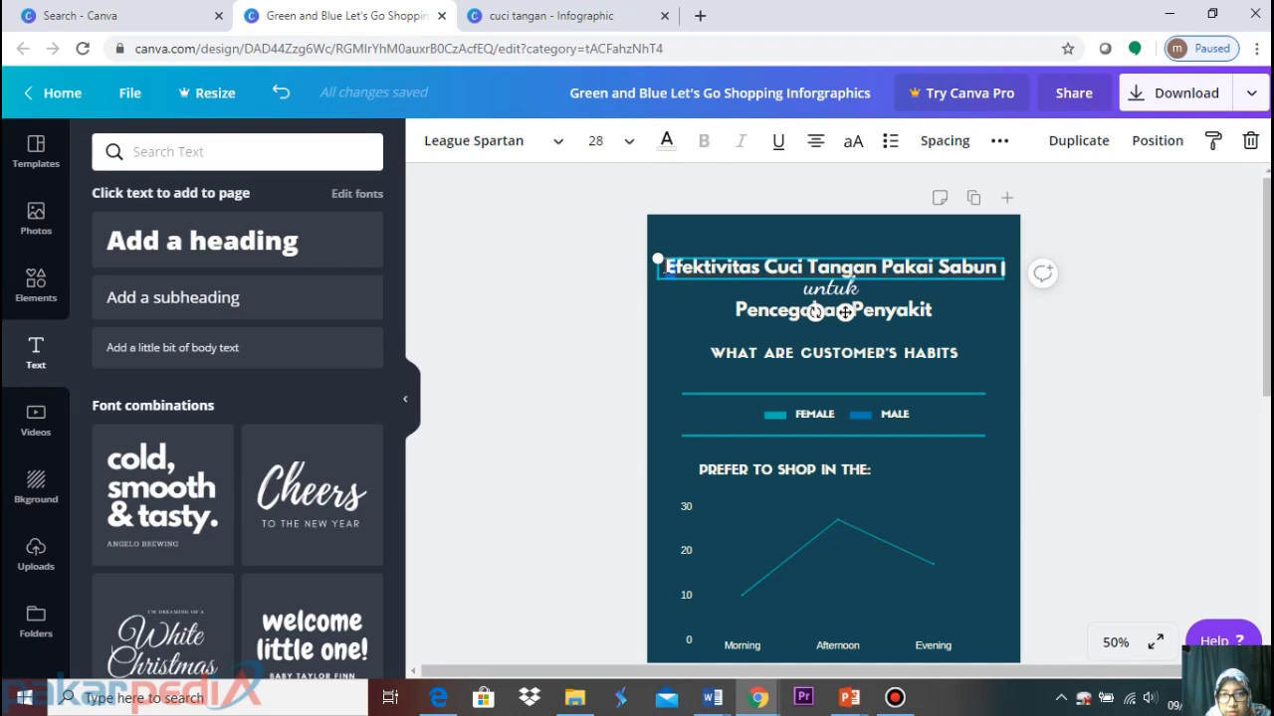
{"action": "left_click", "coordinate": [667, 140]}
{"action": "left_click", "coordinate": [114, 249]}
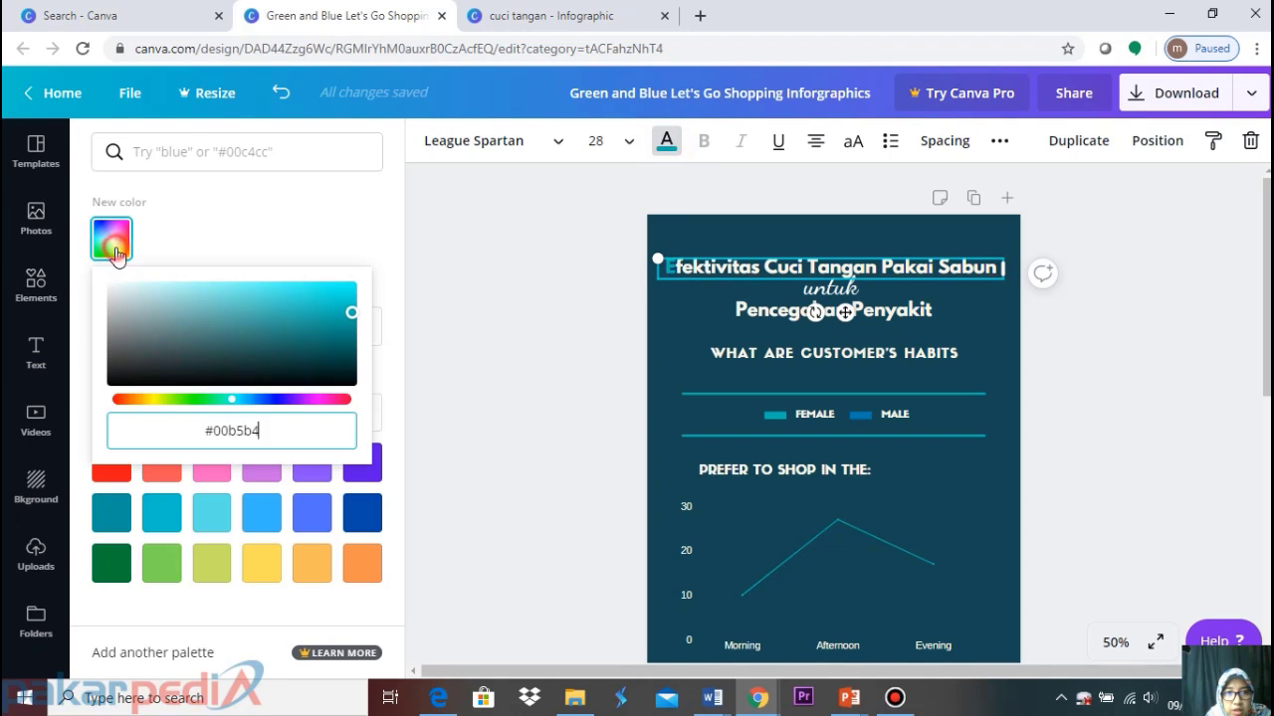
{"action": "left_click_drag", "start_coordinate": [352, 318], "coordinate": [331, 303]}
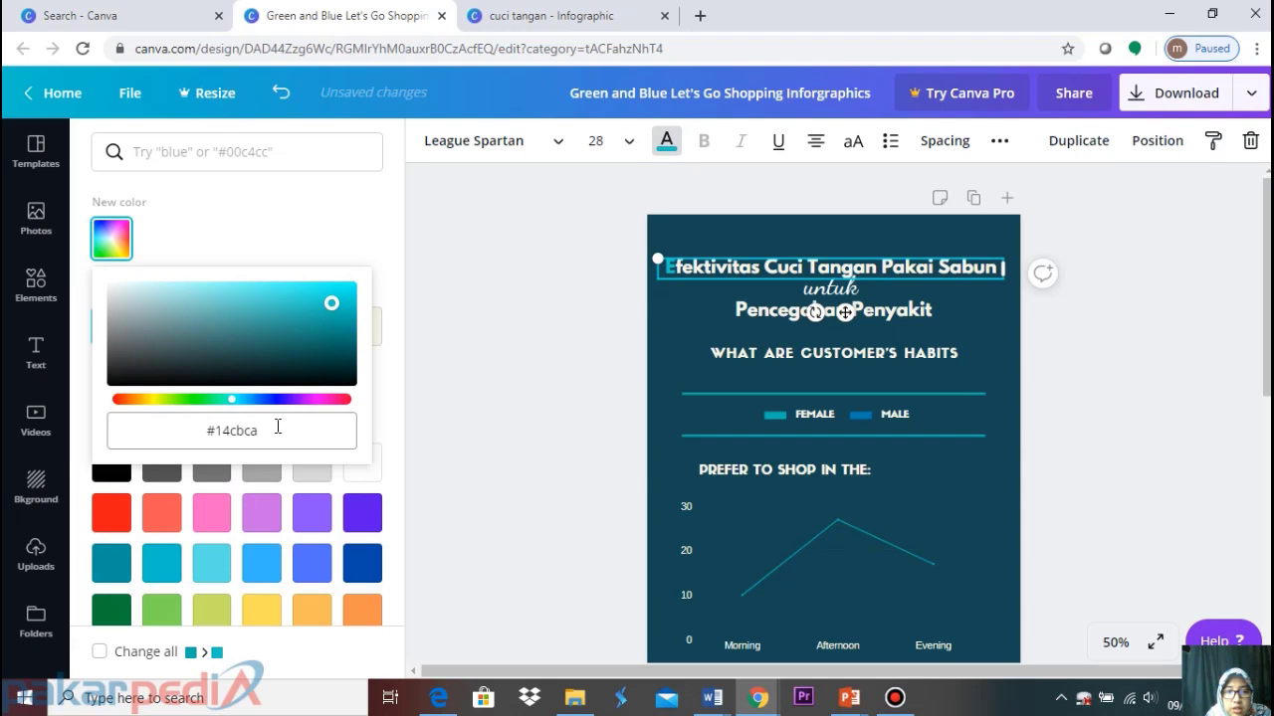
{"action": "left_click", "coordinate": [268, 427]}
{"action": "key", "text": "ctrl+c"}
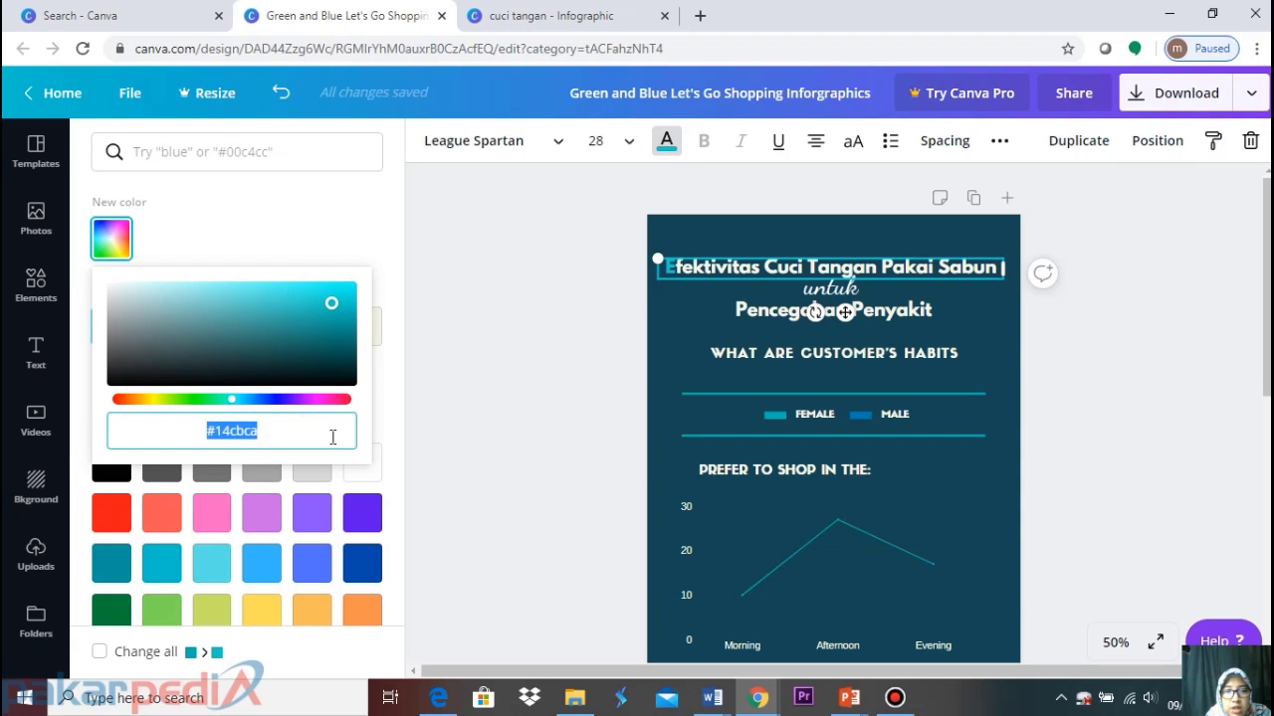
{"action": "left_click", "coordinate": [111, 238]}
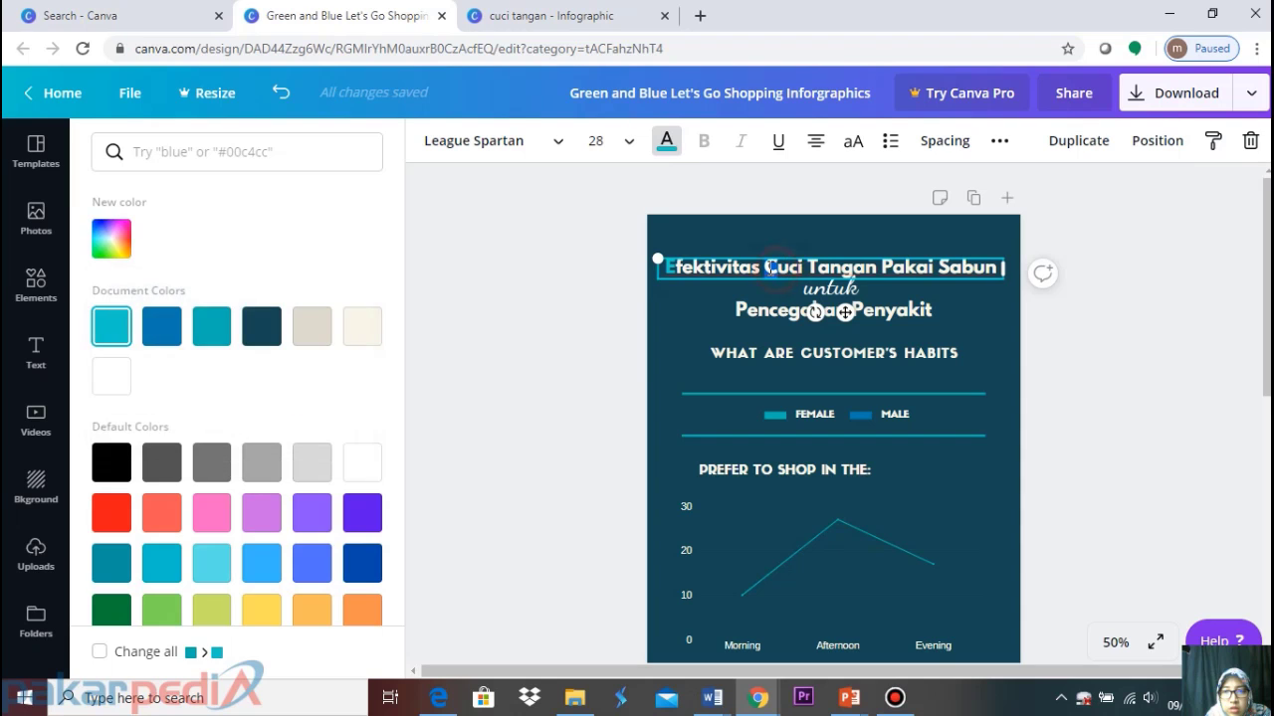
{"action": "left_click", "coordinate": [117, 252]}
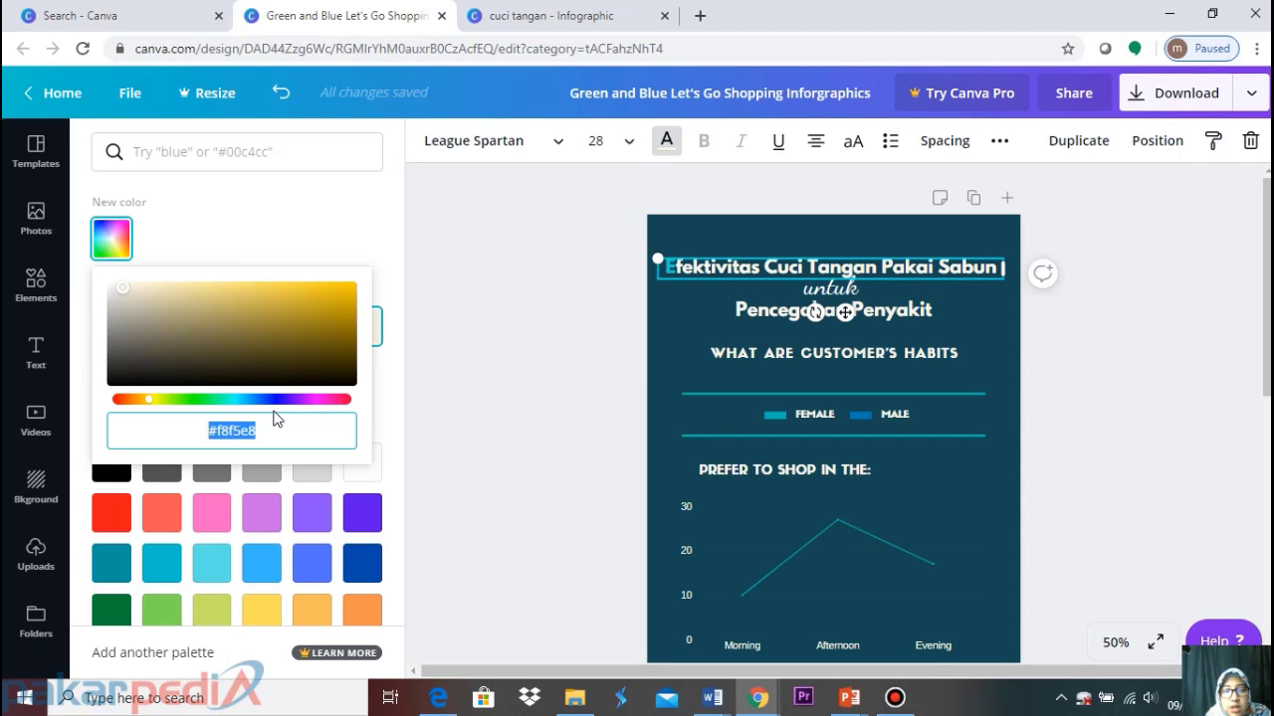
{"action": "key", "text": "ctrl+v"}
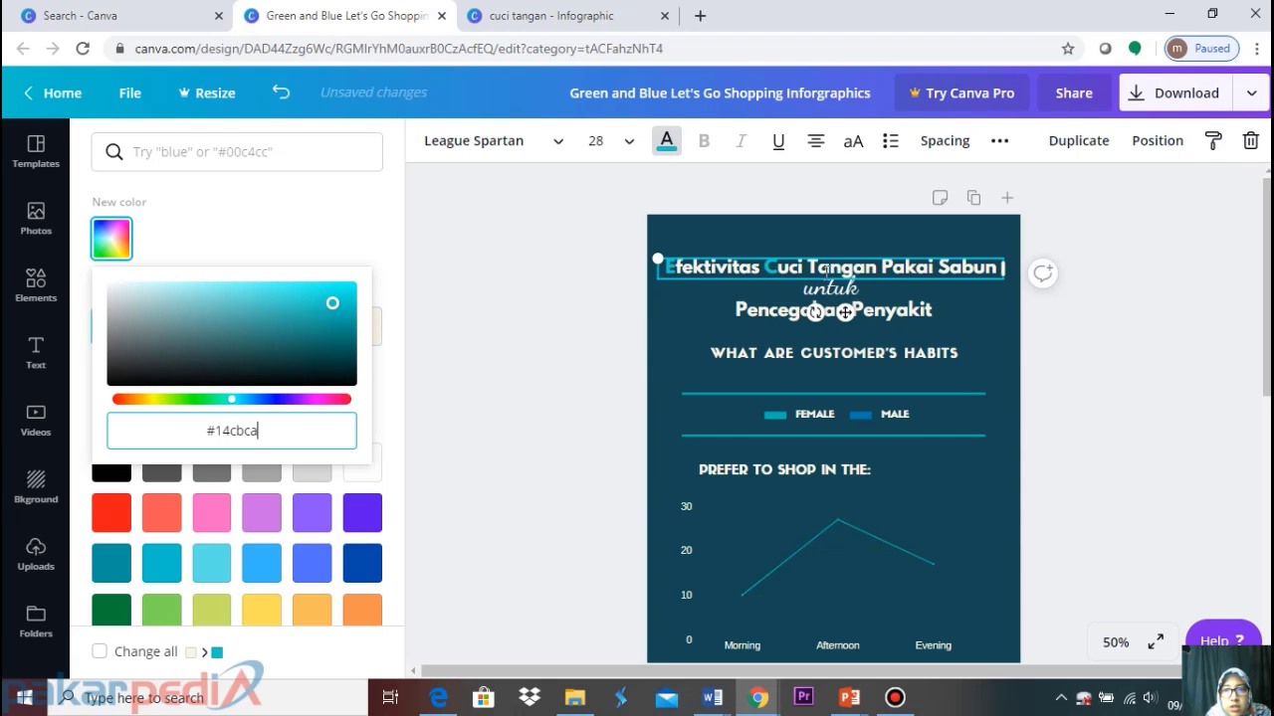
Paste cyan #14cbca onto the T of Tangan, P of Pakai, S of Sabun, and the word 'untuk'
{"action": "left_click_drag", "start_coordinate": [818, 269], "coordinate": [801, 264]}
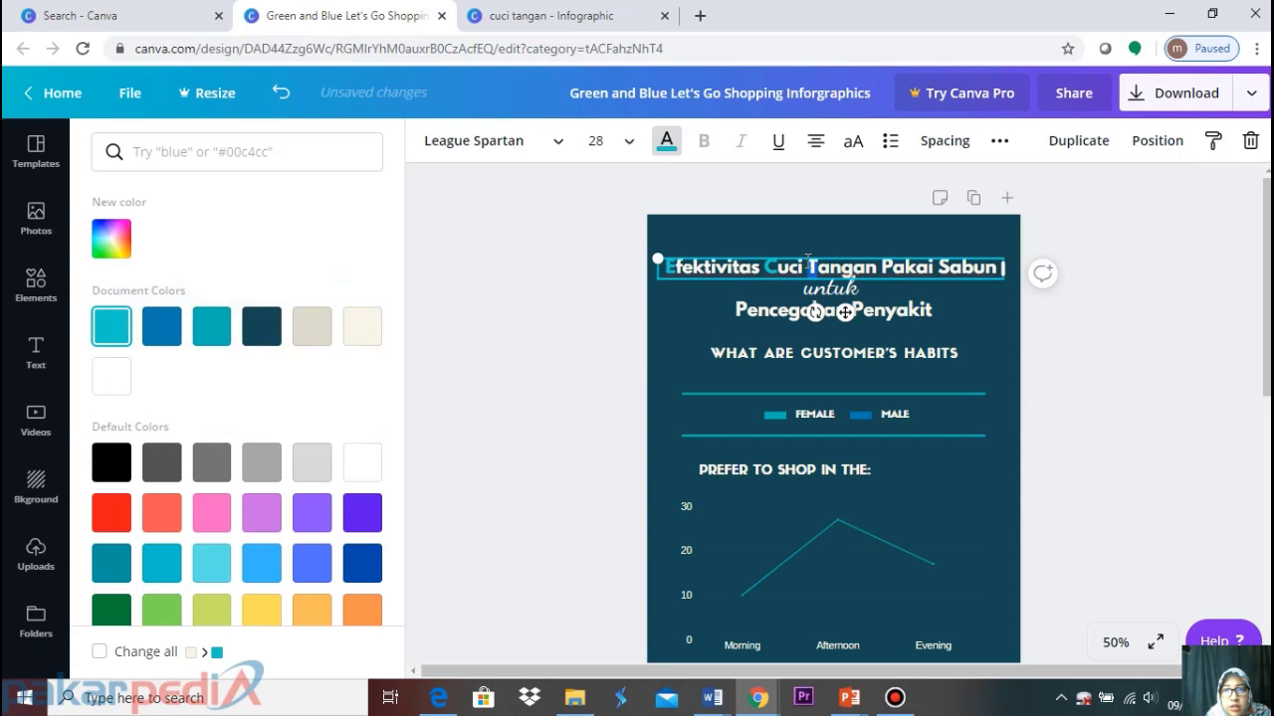
{"action": "left_click", "coordinate": [112, 238]}
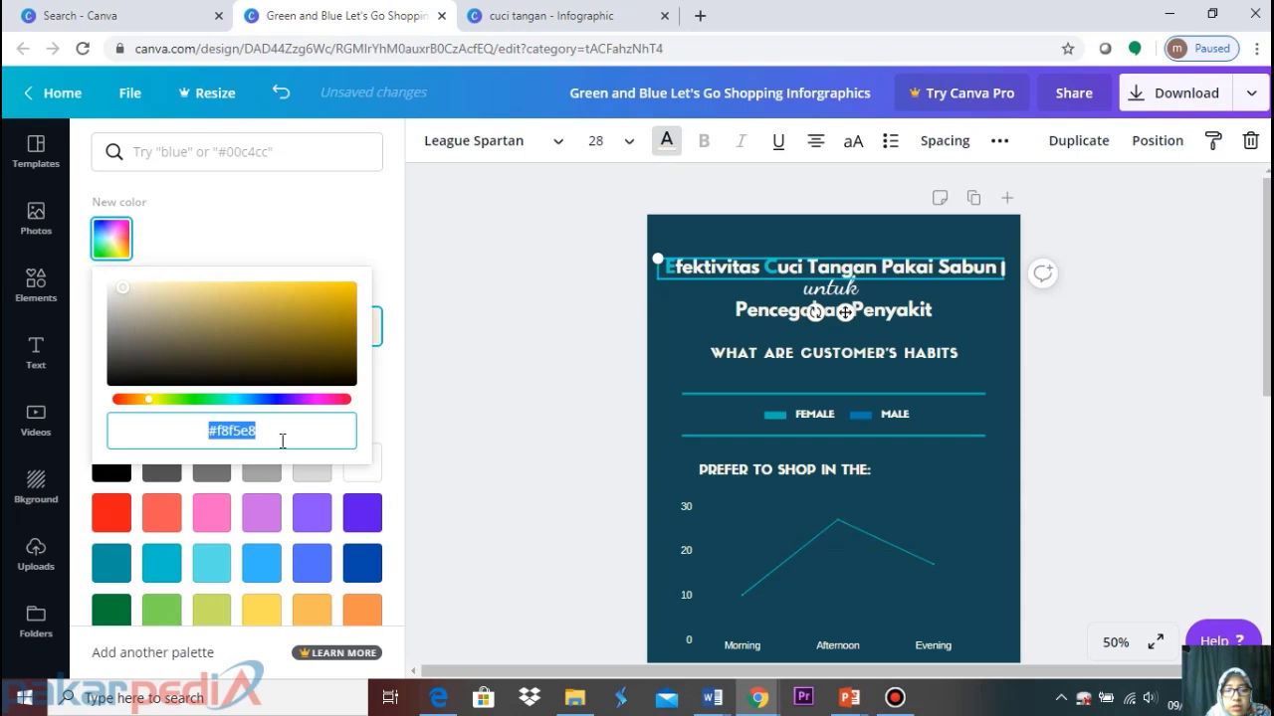
{"action": "key", "text": "ctrl+v"}
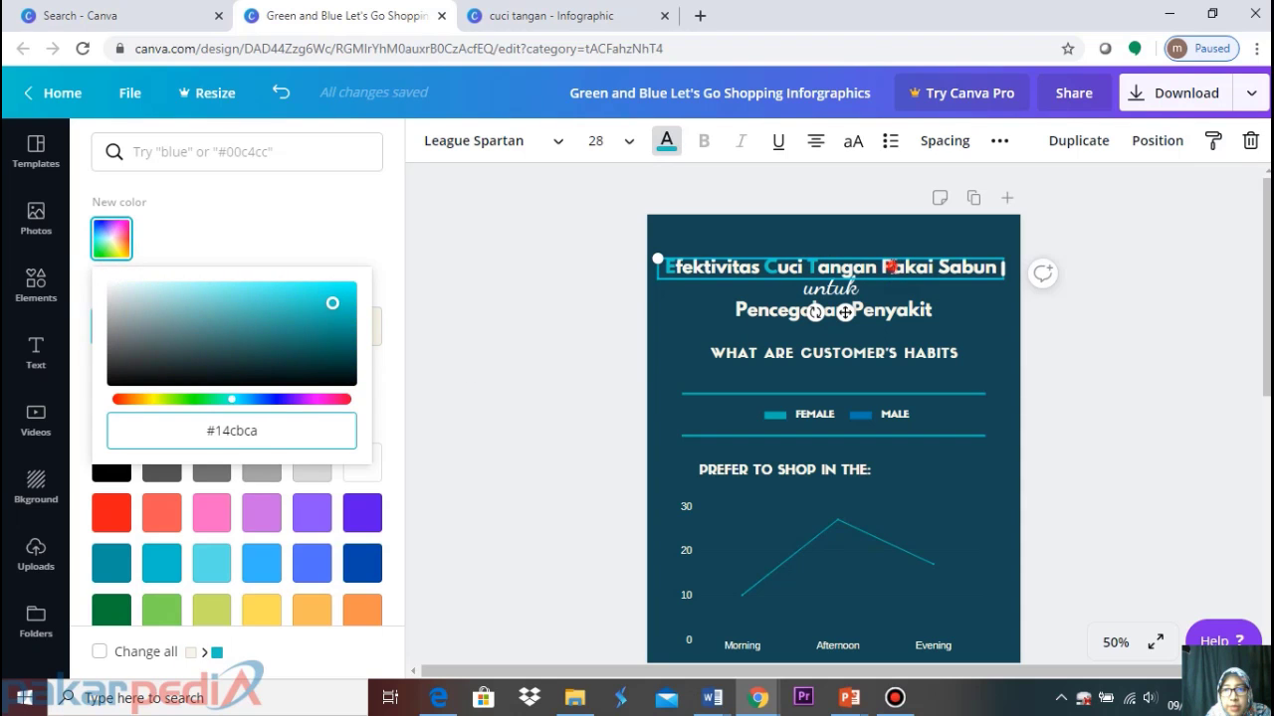
{"action": "left_click_drag", "start_coordinate": [893, 267], "coordinate": [882, 266]}
{"action": "left_click", "coordinate": [112, 239]}
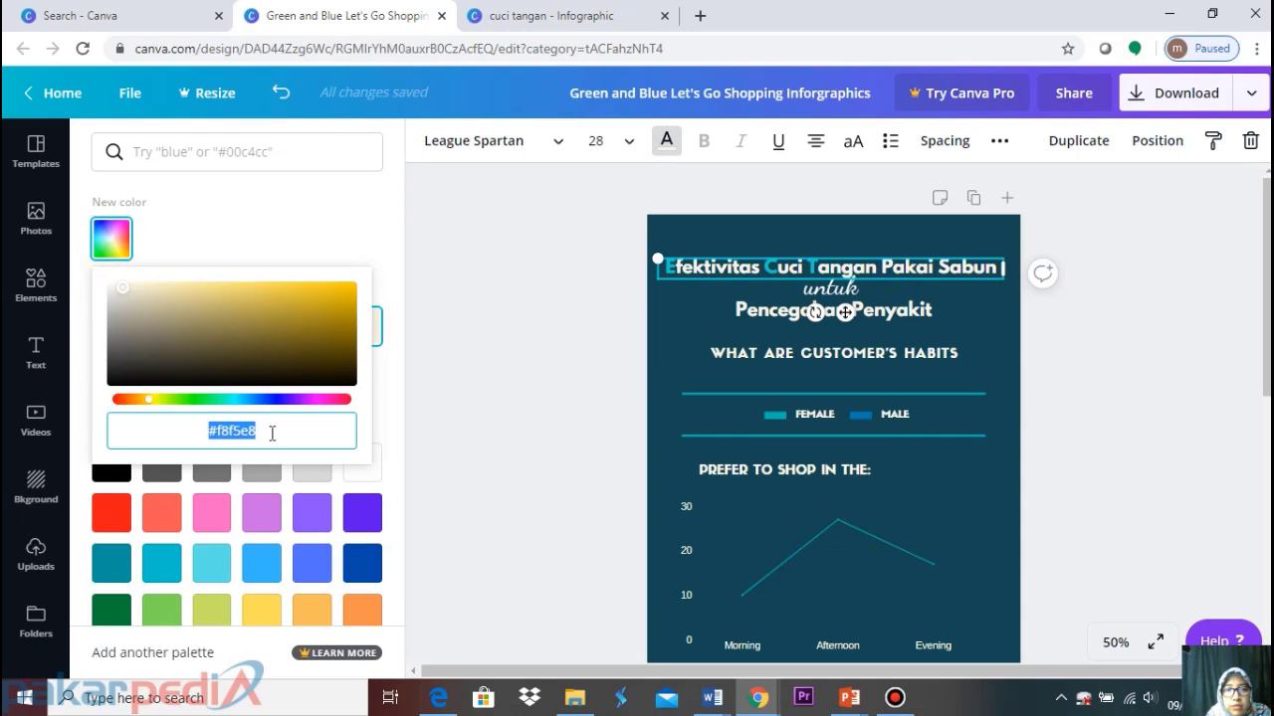
{"action": "key", "text": "ctrl+v"}
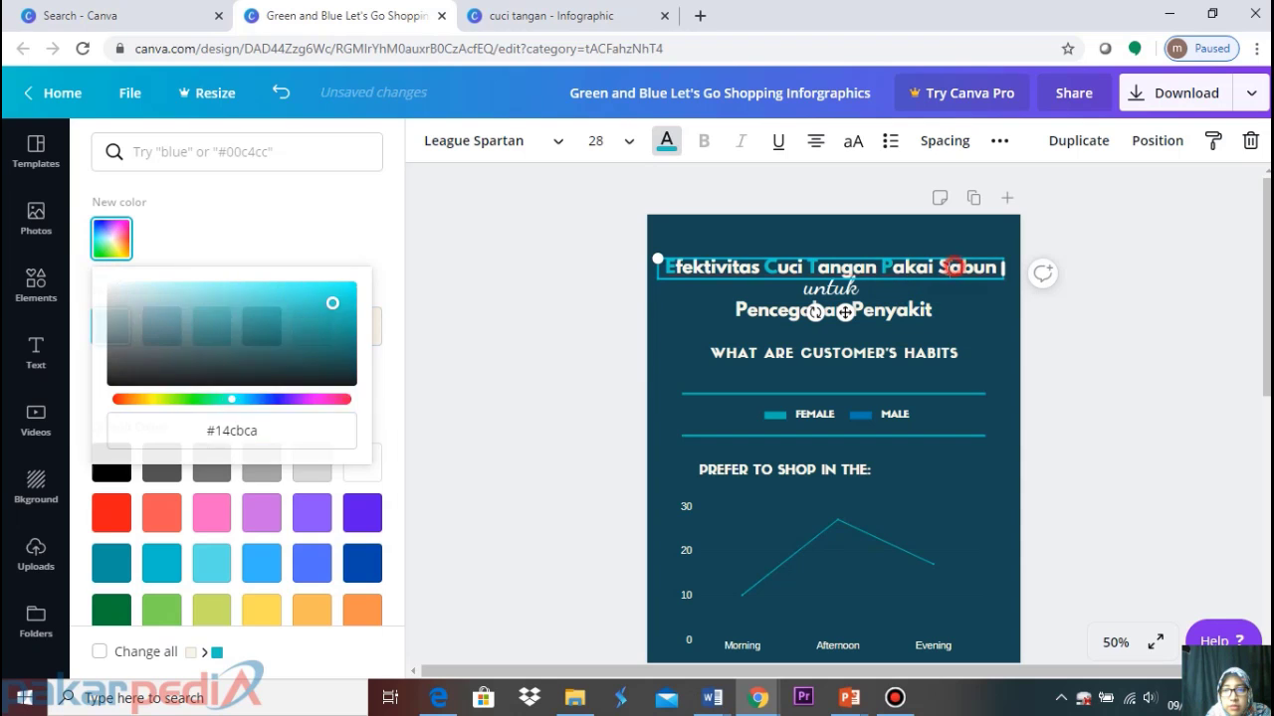
{"action": "left_click_drag", "start_coordinate": [950, 267], "coordinate": [938, 266]}
{"action": "left_click", "coordinate": [112, 239]}
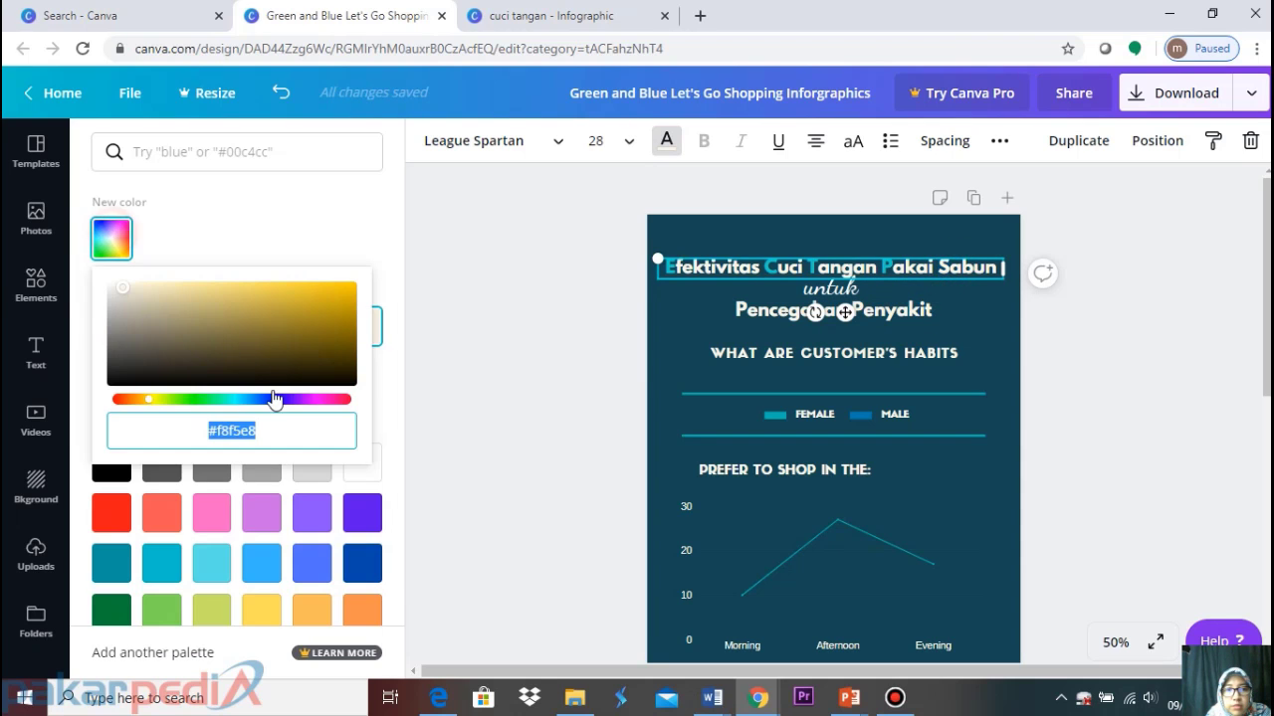
{"action": "key", "text": "ctrl+v"}
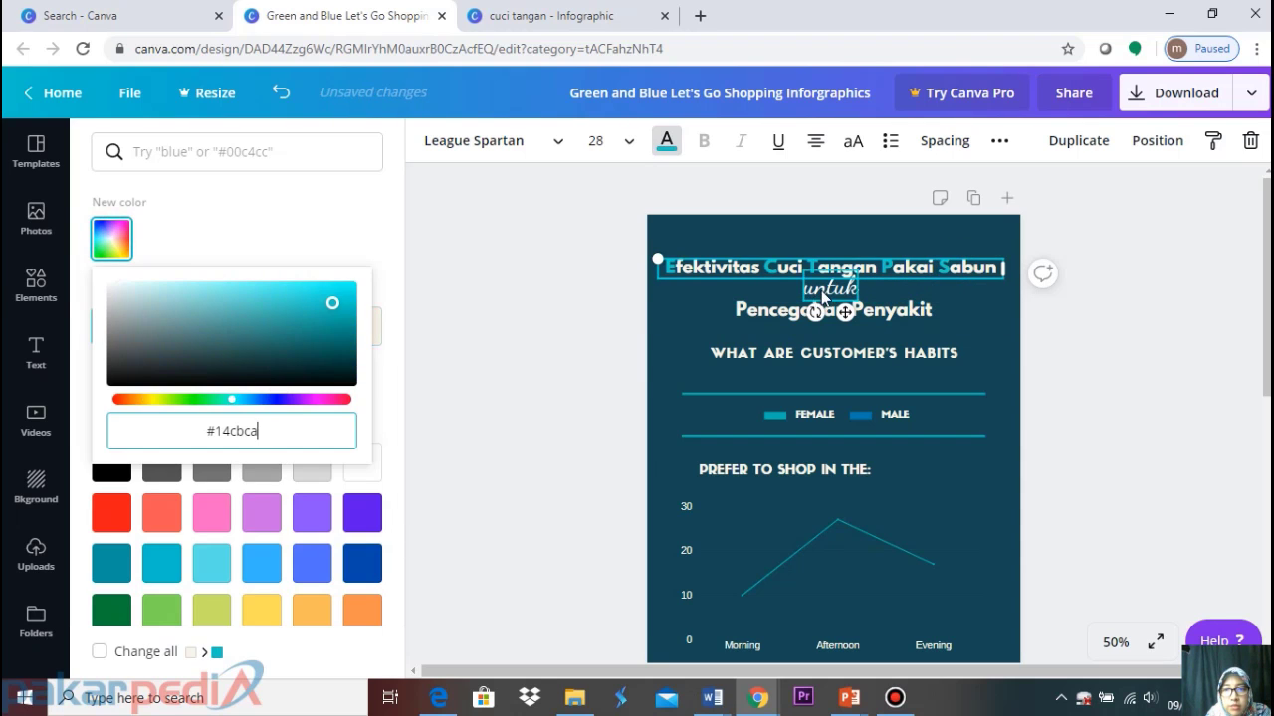
{"action": "left_click", "coordinate": [829, 287]}
{"action": "left_click_drag", "start_coordinate": [804, 287], "coordinate": [850, 276]}
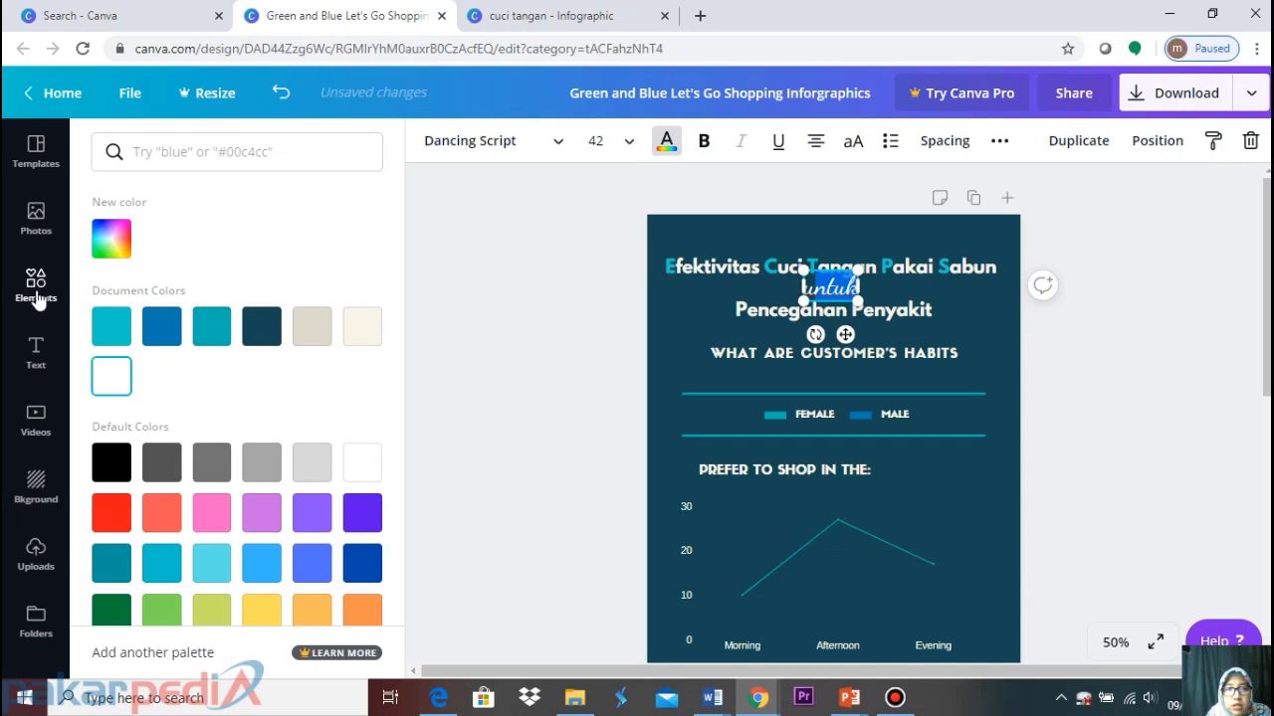
{"action": "left_click", "coordinate": [117, 251]}
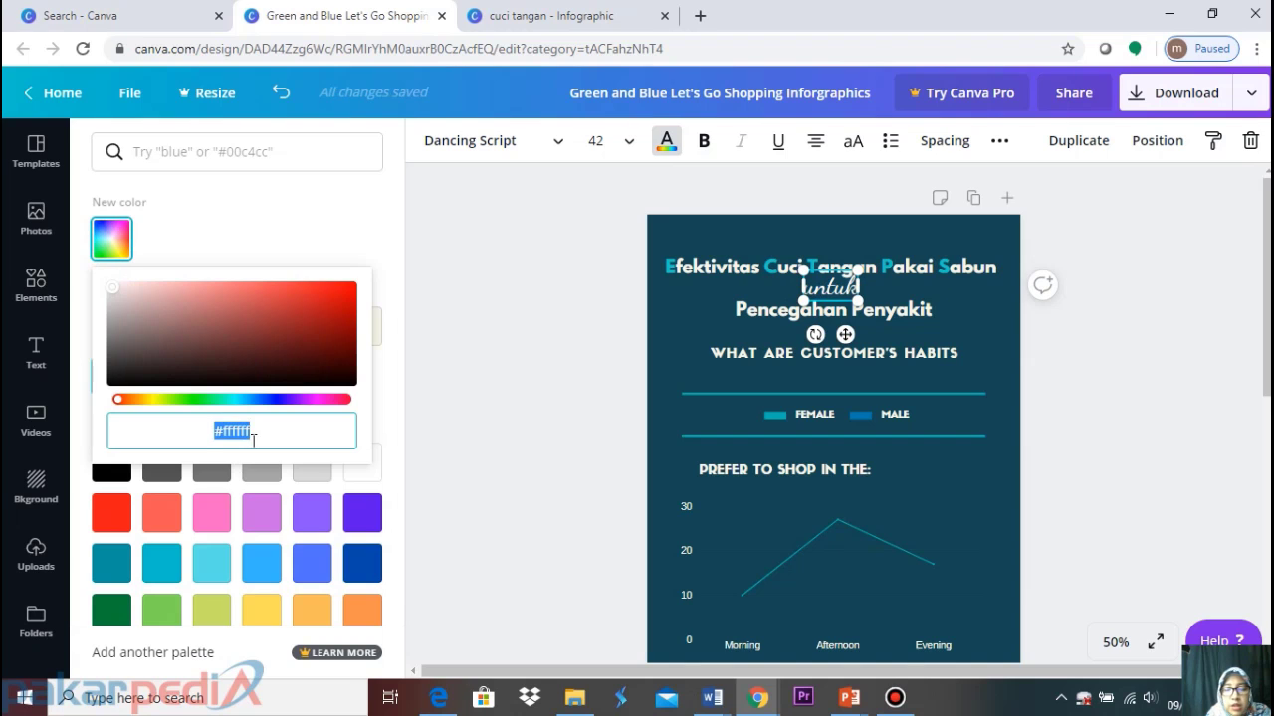
{"action": "key", "text": "ctrl+v"}
Colour the initial P of both Pencegahan and Penyakit cyan #14cbca
{"action": "left_click", "coordinate": [737, 311]}
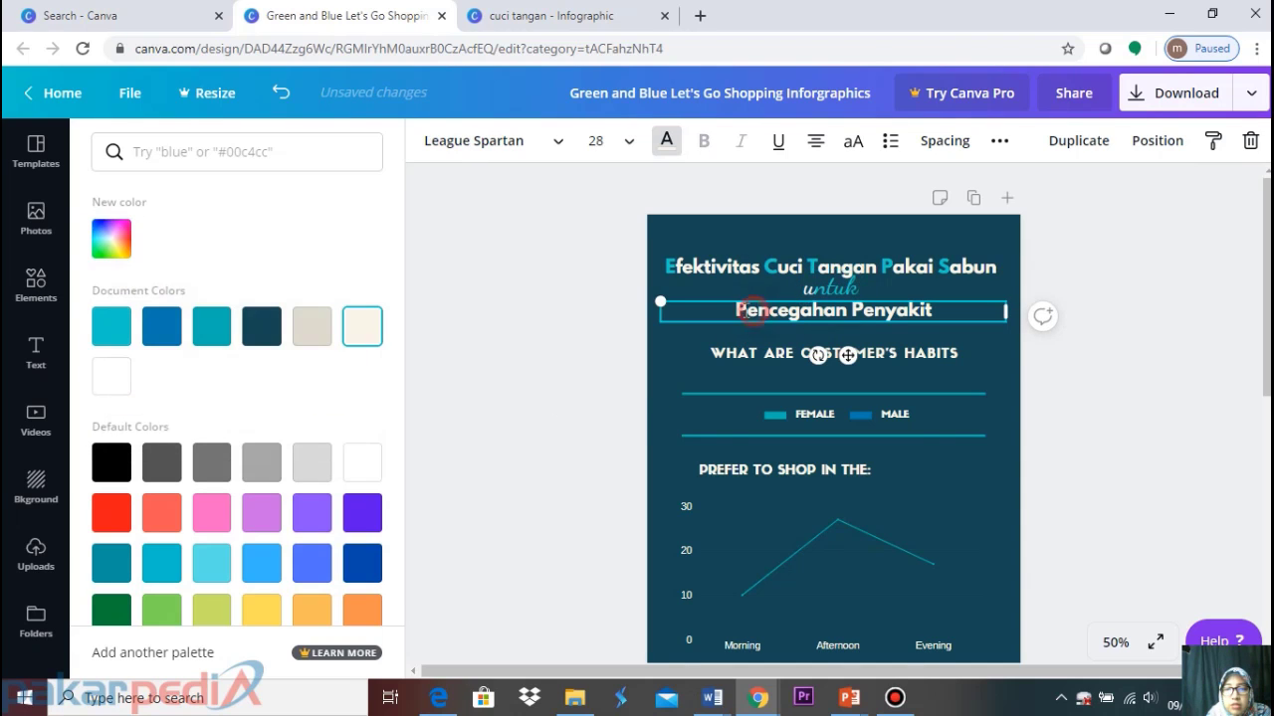
{"action": "left_click", "coordinate": [736, 311]}
{"action": "left_click", "coordinate": [111, 238]}
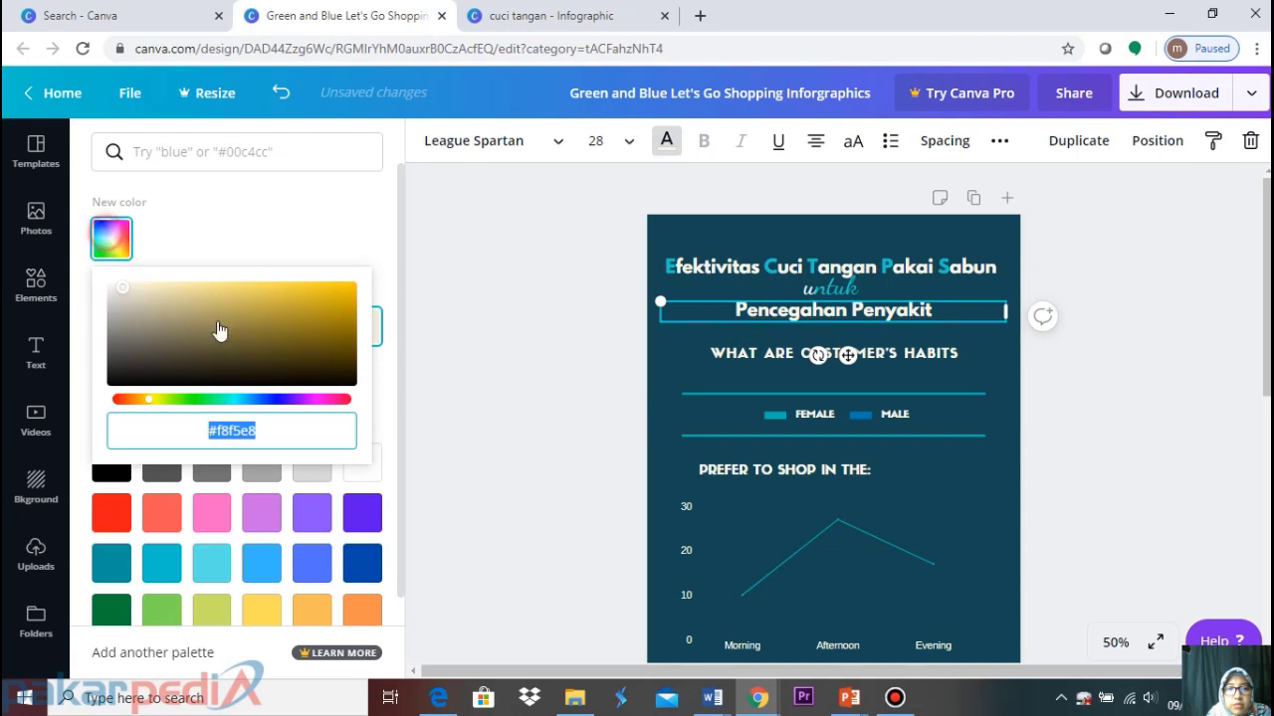
{"action": "left_click", "coordinate": [309, 421]}
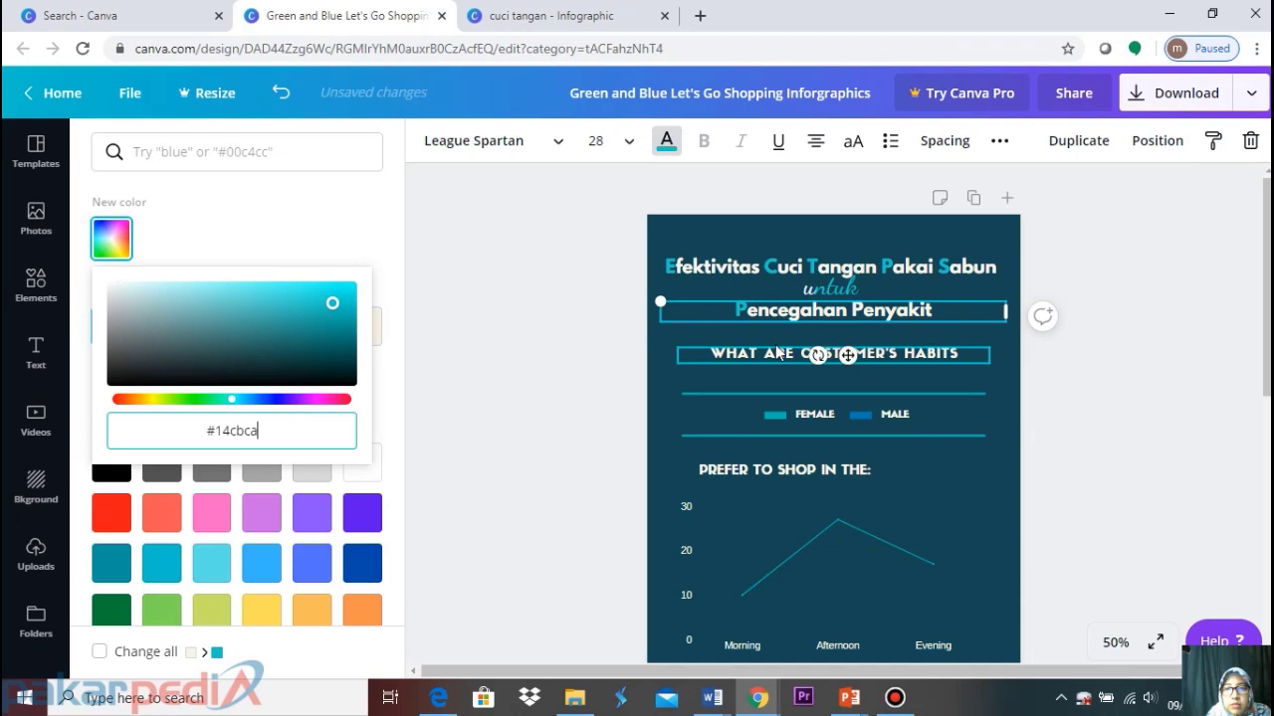
{"action": "left_click", "coordinate": [855, 314]}
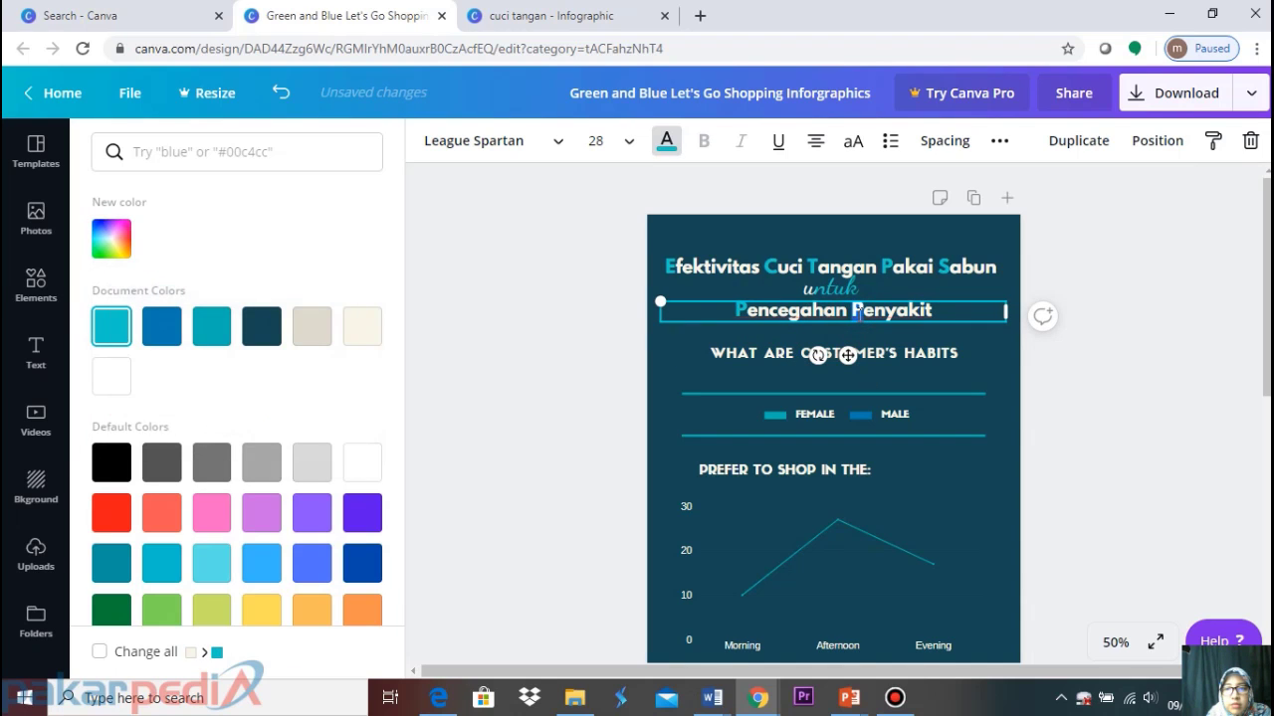
{"action": "left_click", "coordinate": [865, 312]}
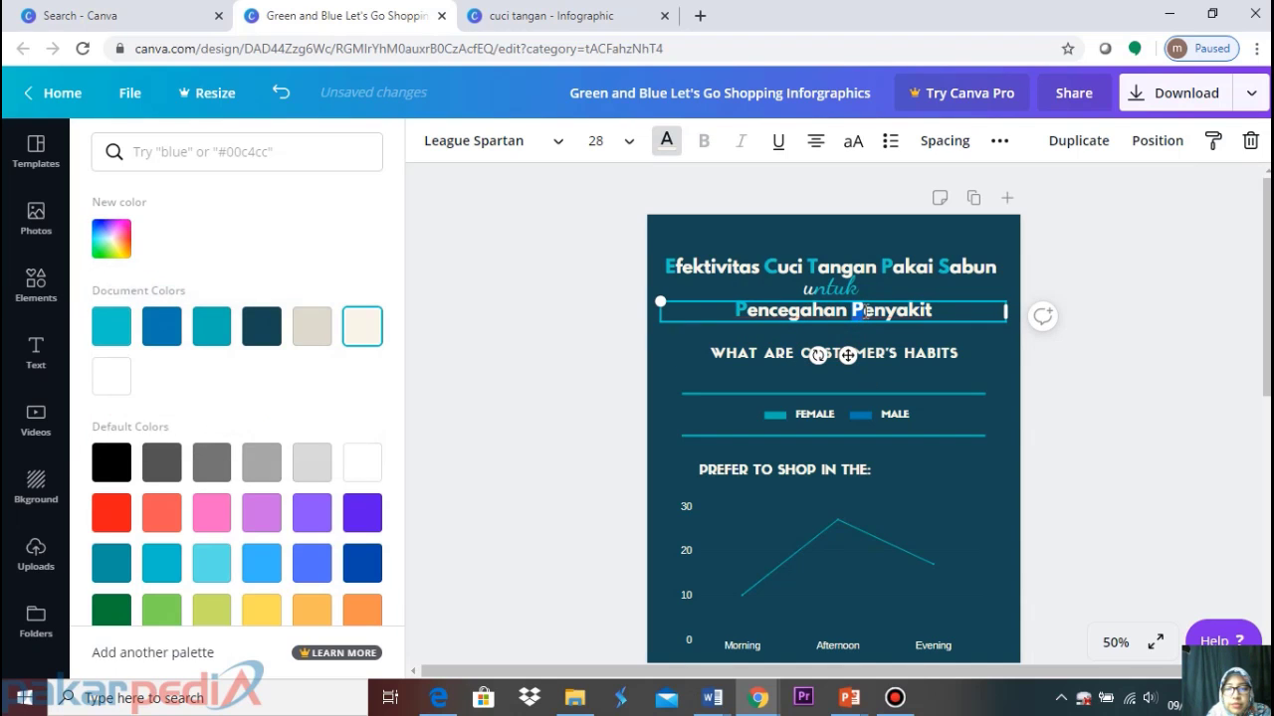
{"action": "left_click", "coordinate": [112, 238]}
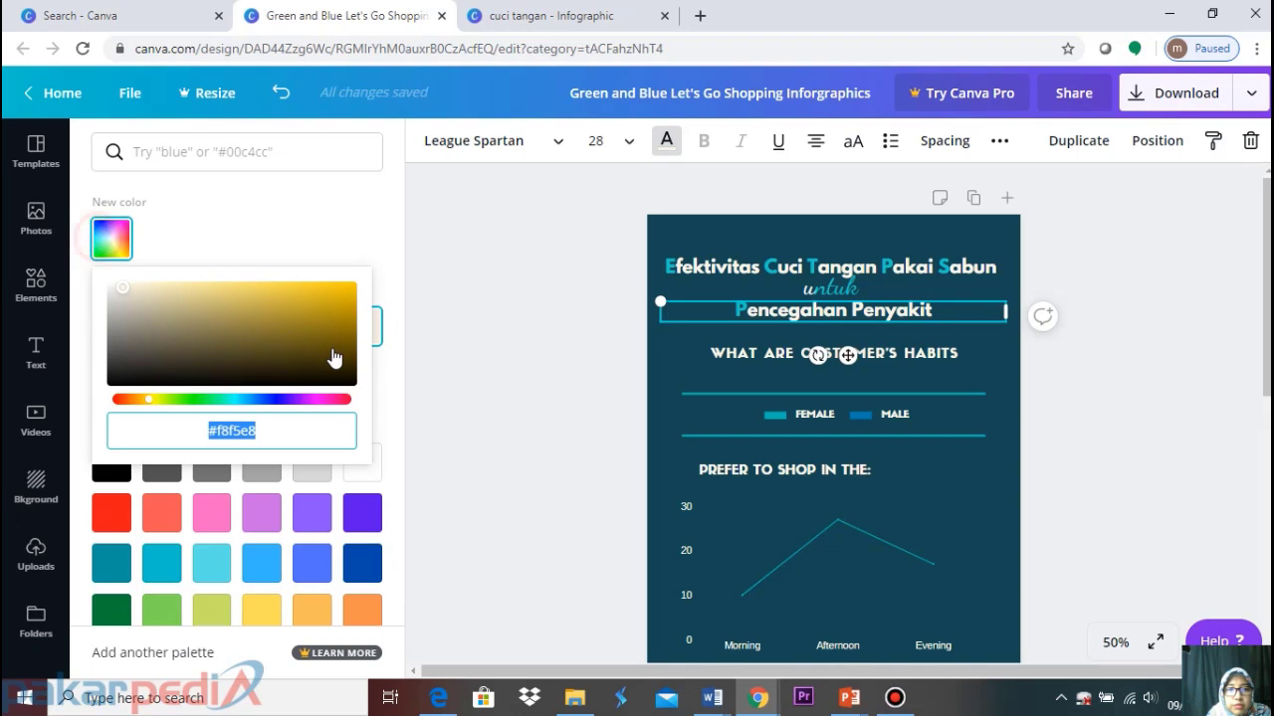
{"action": "type", "text": "#14d0cc"}
{"action": "left_click", "coordinate": [1156, 326]}
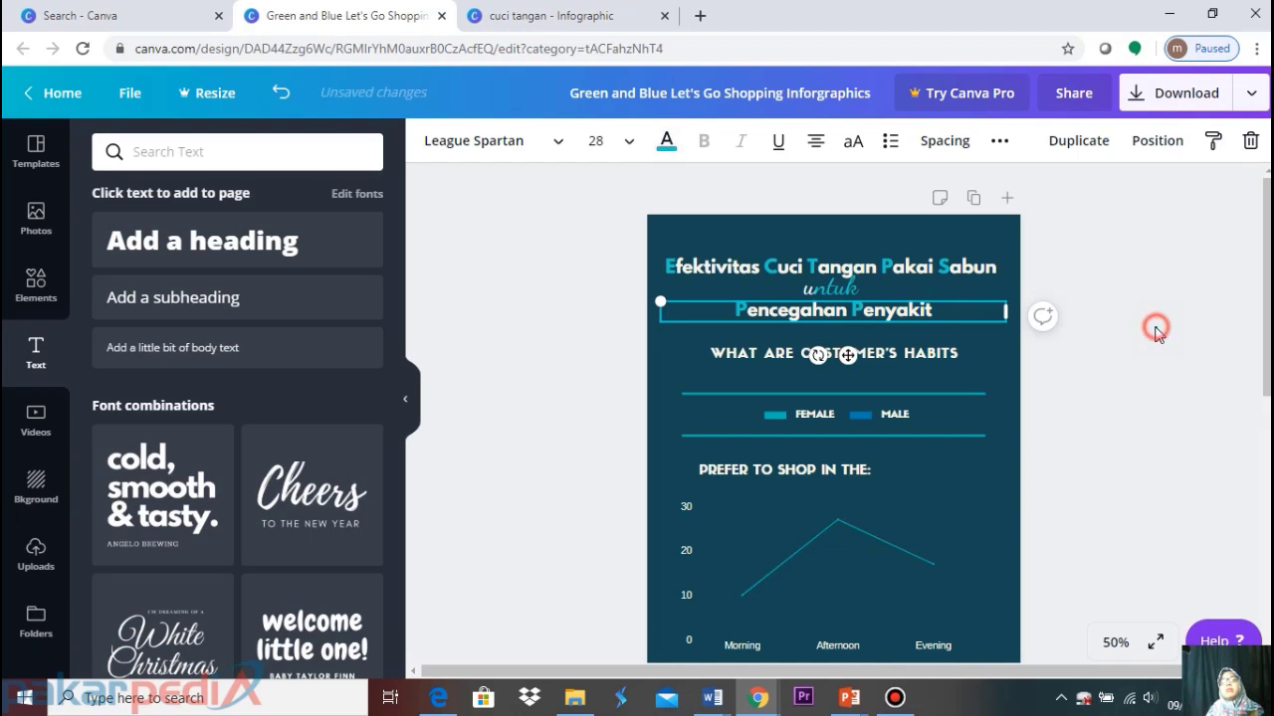
Delete the WHAT ARE CUSTOMER'S HABITS heading and move the FEMALE/MALE legend up between the lines
{"action": "left_click", "coordinate": [609, 17]}
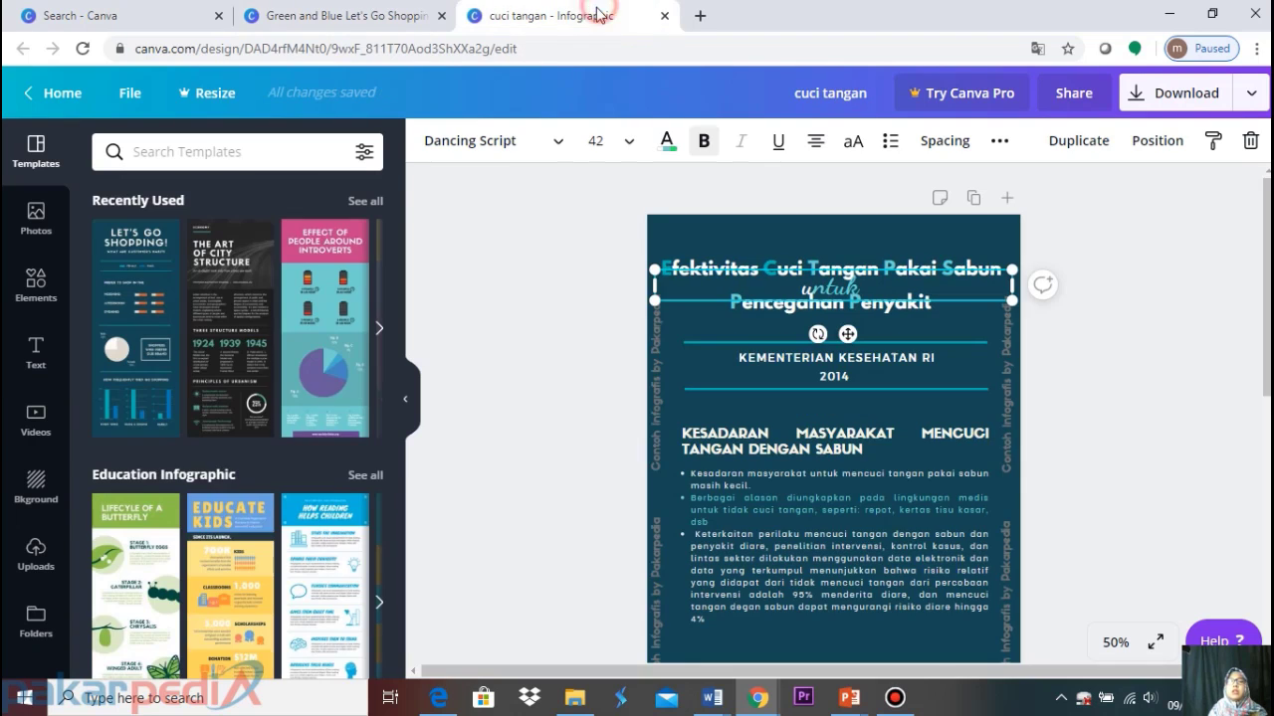
{"action": "left_click", "coordinate": [383, 12]}
{"action": "left_click", "coordinate": [811, 356]}
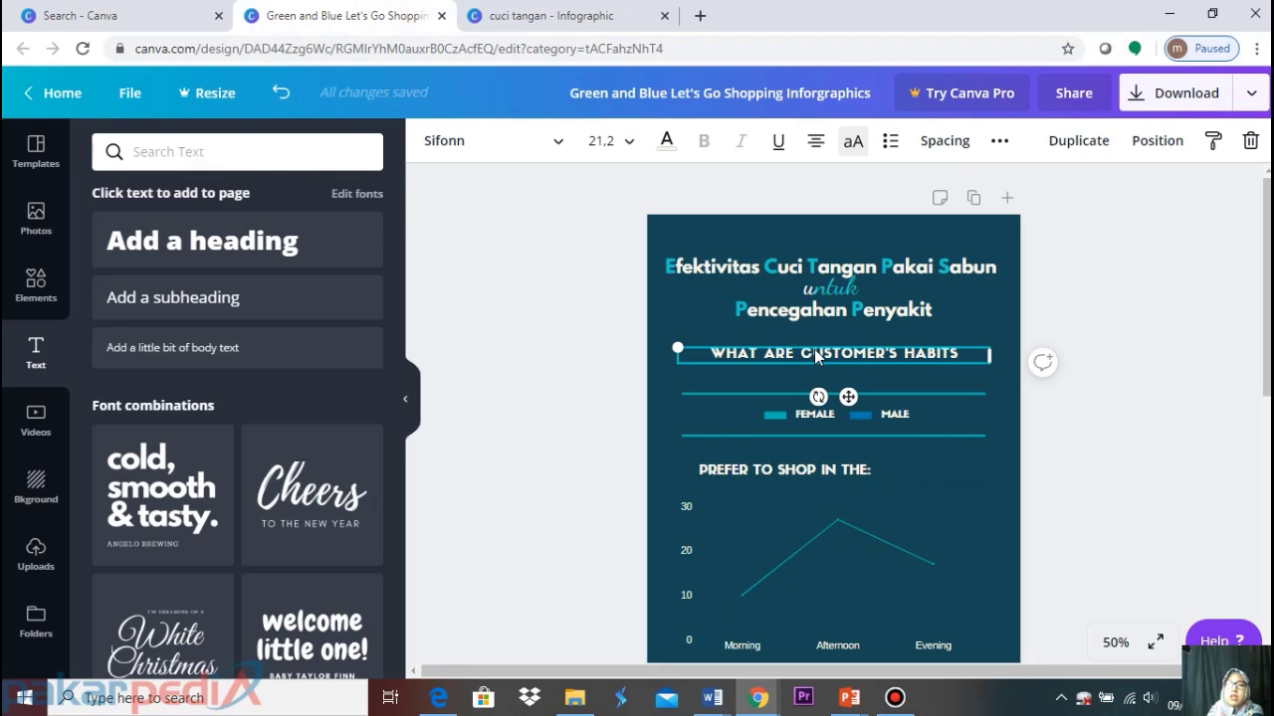
{"action": "key", "text": "Delete"}
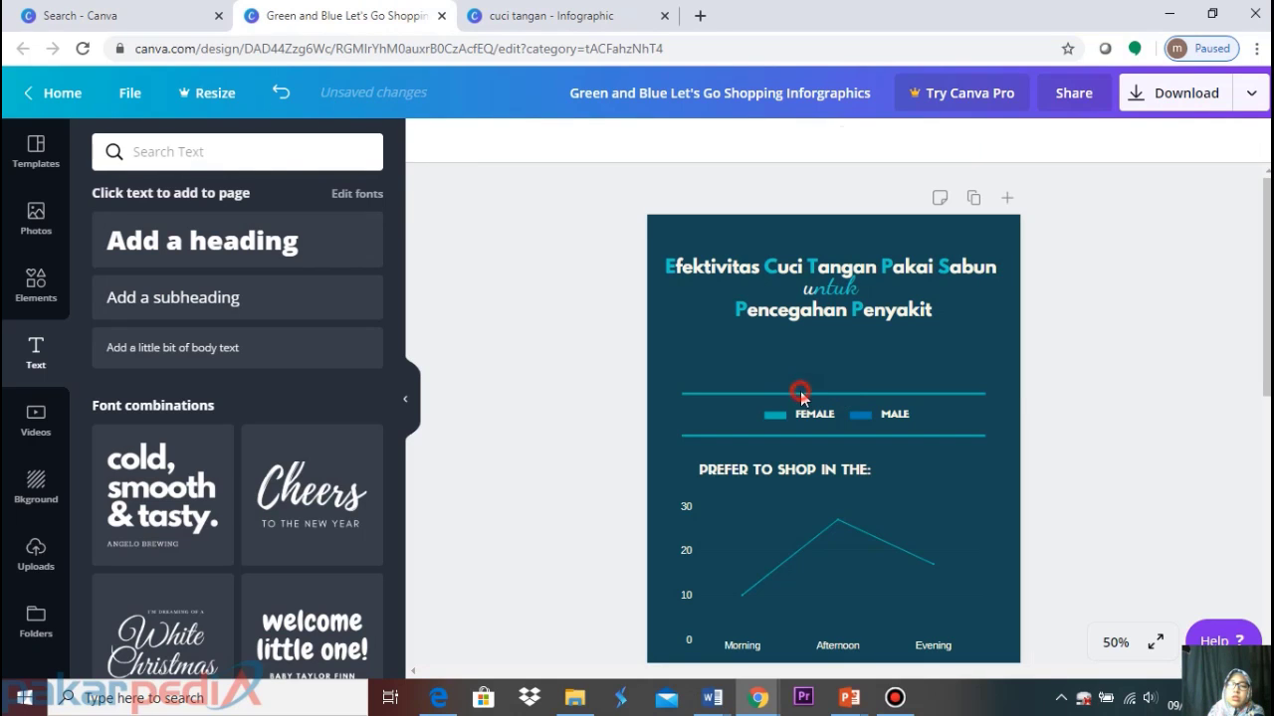
{"action": "left_click", "coordinate": [800, 394]}
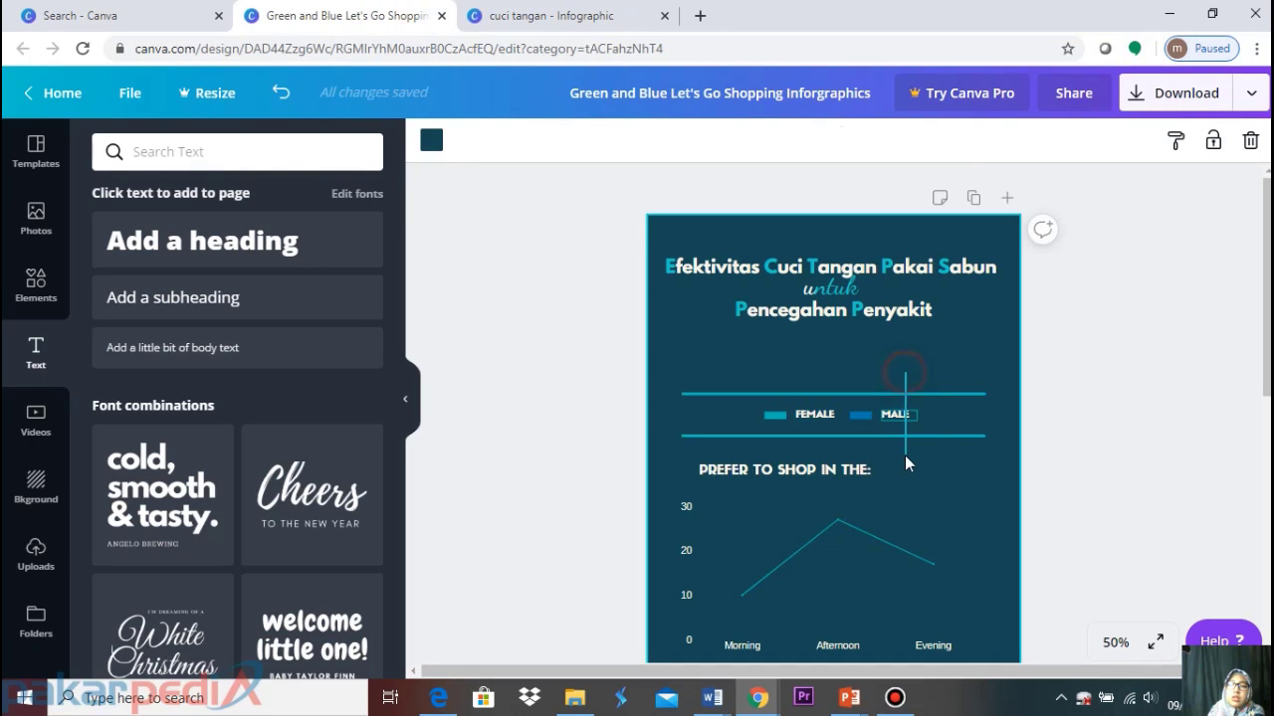
{"action": "left_click", "coordinate": [904, 449]}
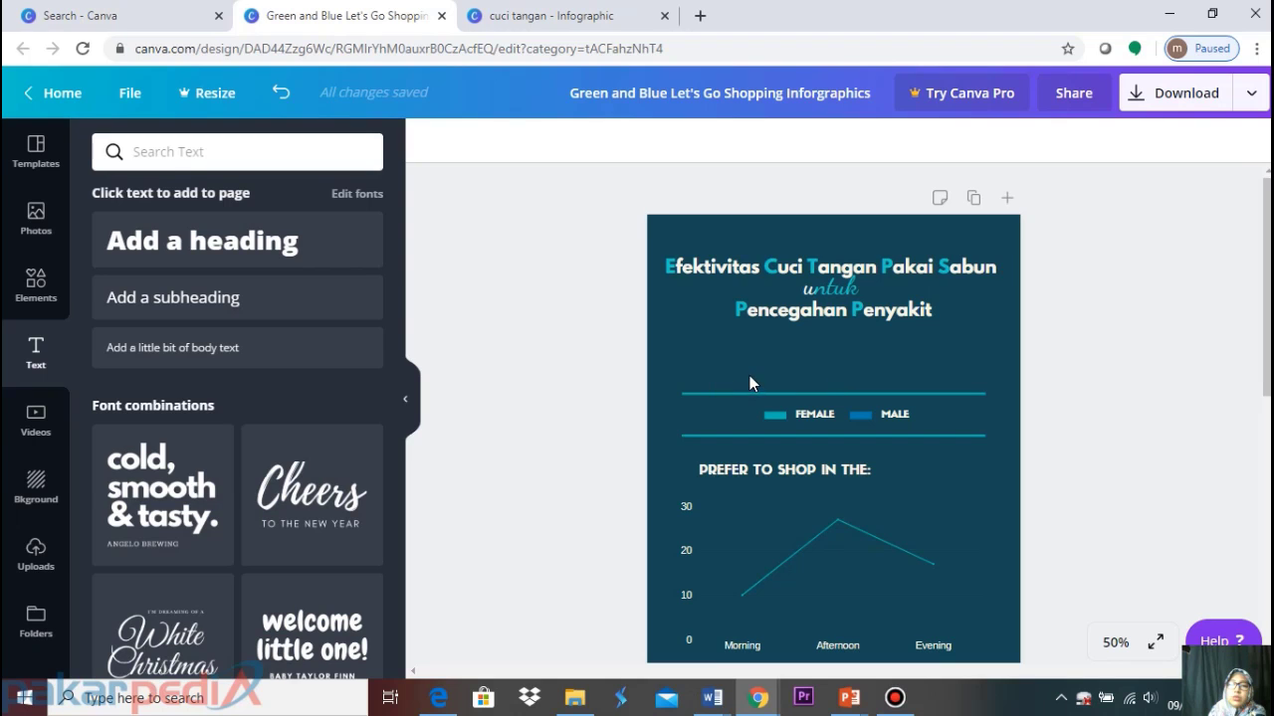
{"action": "left_click_drag", "start_coordinate": [749, 375], "coordinate": [875, 450]}
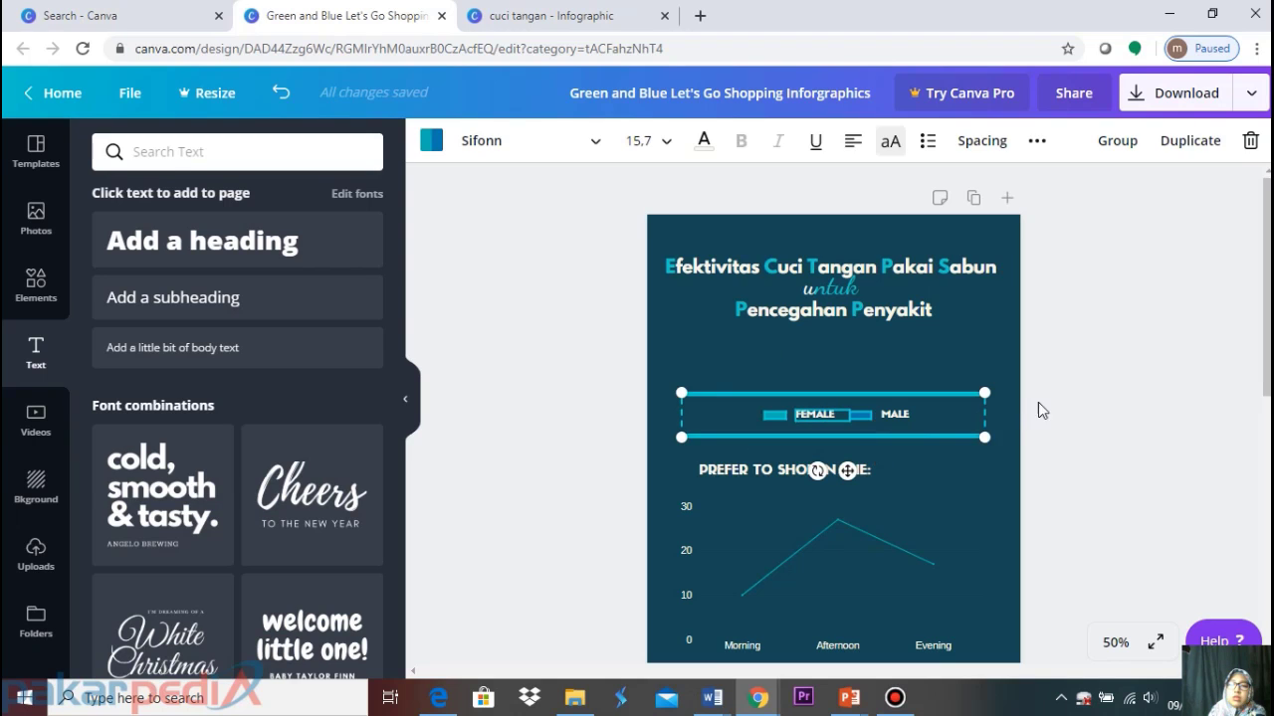
{"action": "left_click", "coordinate": [846, 471]}
{"action": "left_click_drag", "start_coordinate": [843, 442], "coordinate": [814, 364]}
Delete the legend label and small teal bar, undoing the accidental removals of the dark teal background
{"action": "left_click", "coordinate": [907, 415]}
{"action": "left_click", "coordinate": [814, 364]}
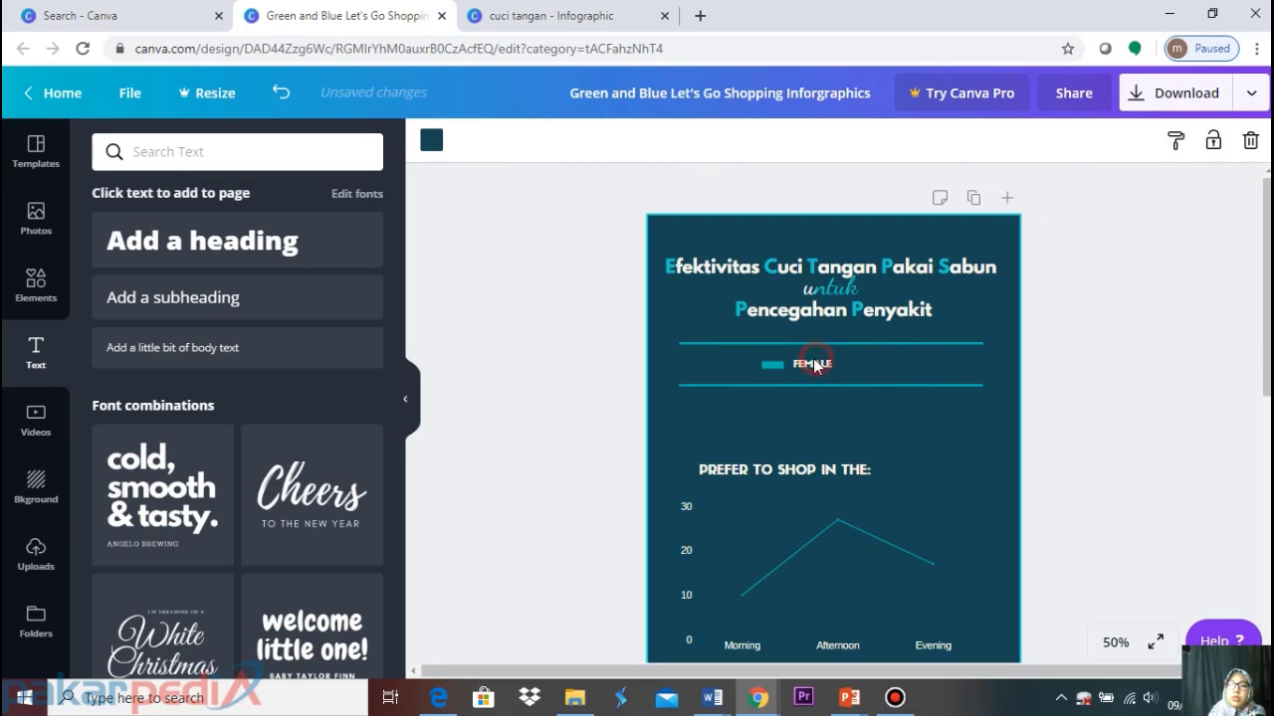
{"action": "key", "text": "Delete"}
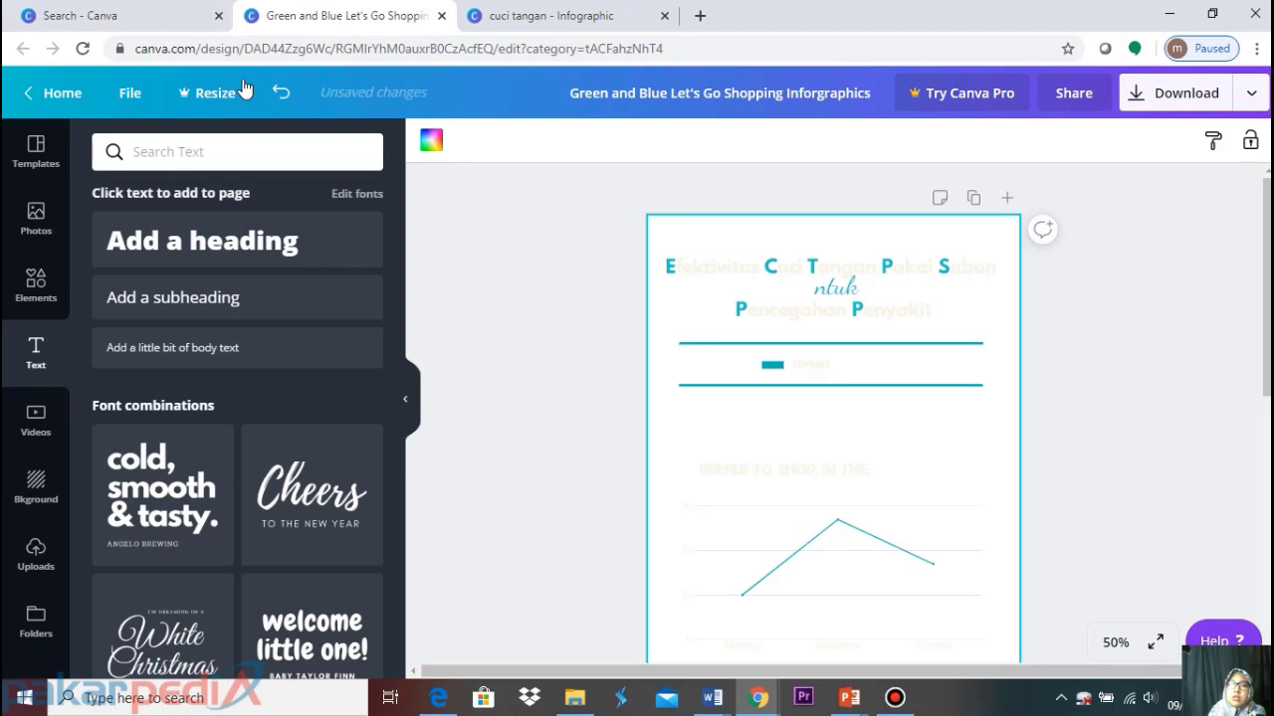
{"action": "left_click", "coordinate": [280, 92]}
{"action": "left_click", "coordinate": [821, 364]}
{"action": "key", "text": "Delete"}
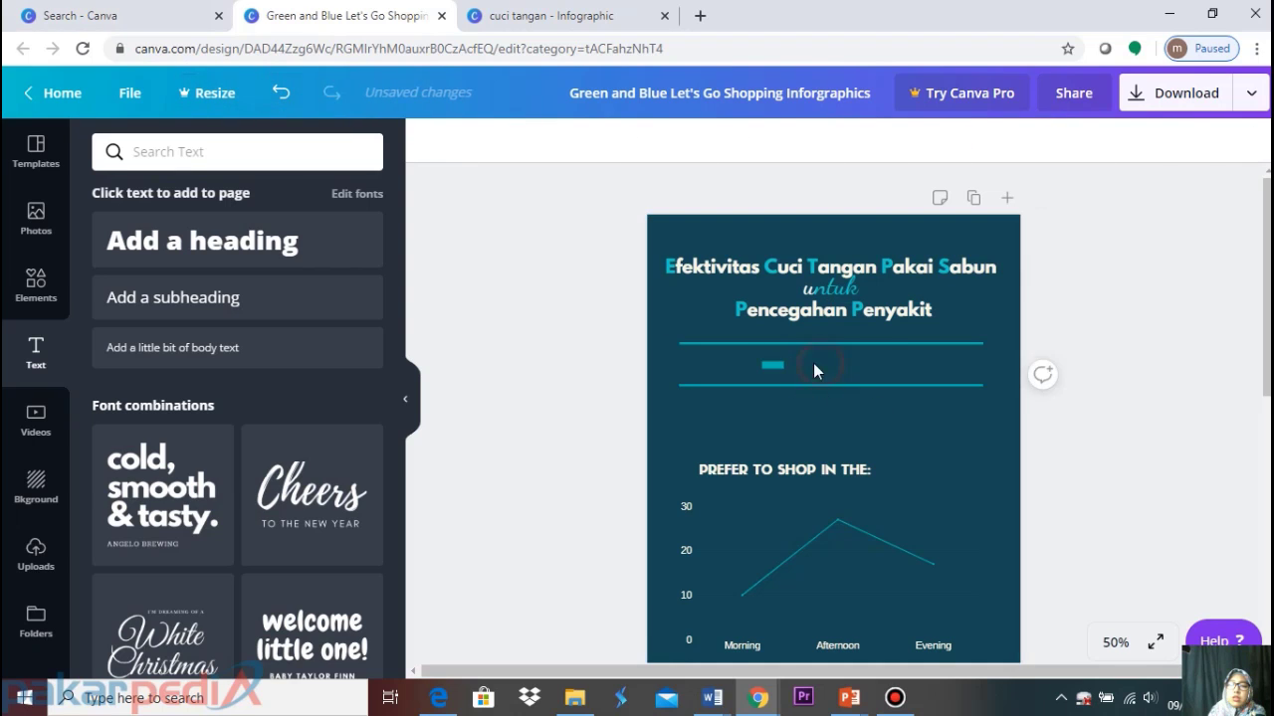
{"action": "left_click", "coordinate": [772, 363]}
{"action": "key", "text": "Delete"}
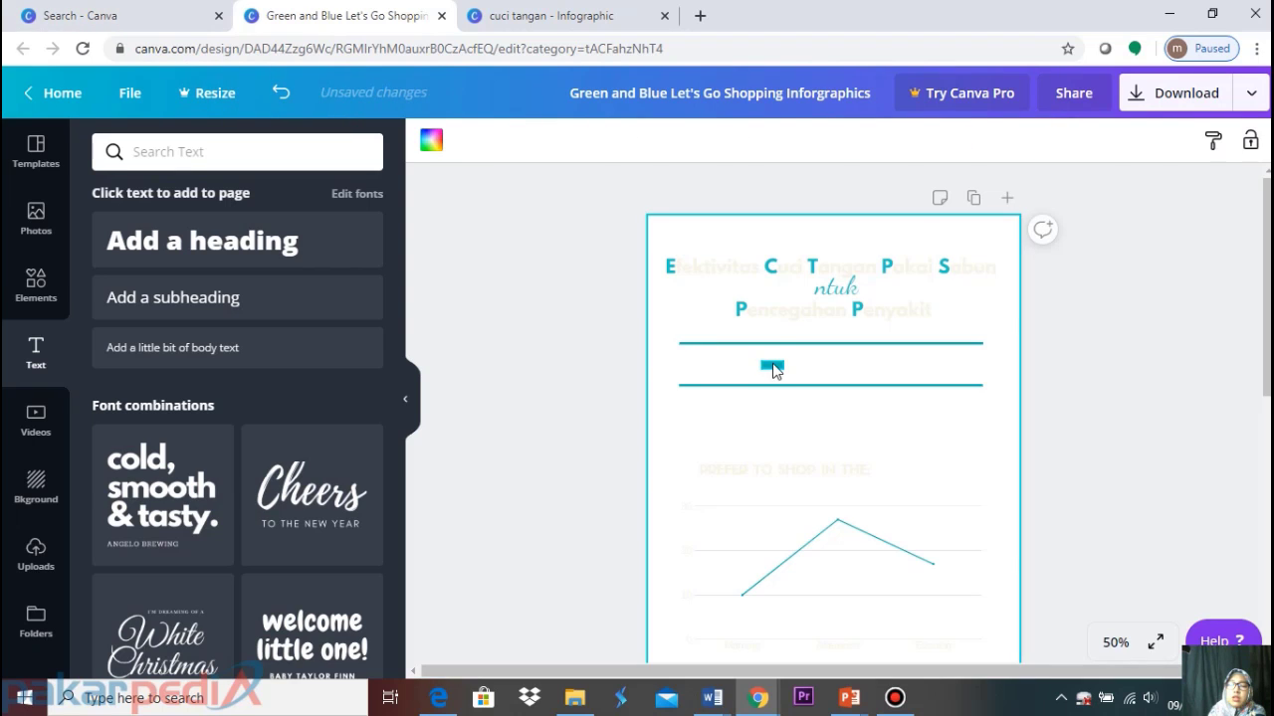
{"action": "left_click", "coordinate": [280, 93]}
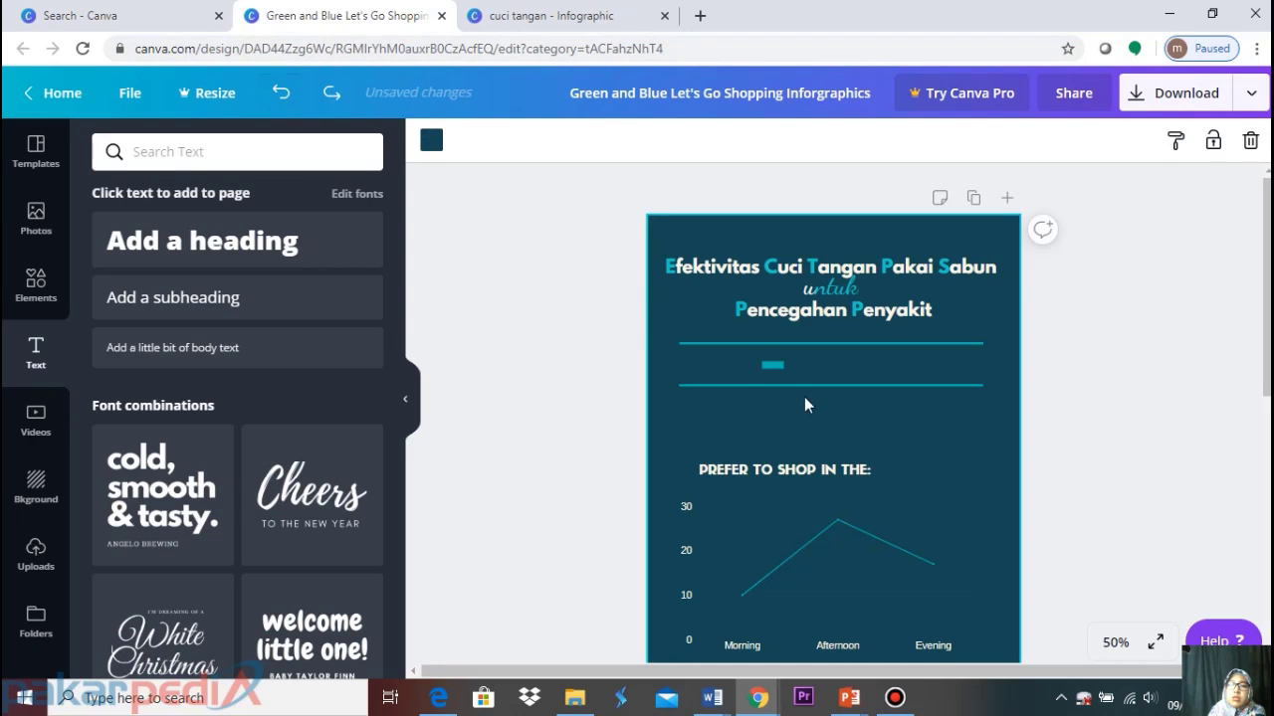
{"action": "left_click", "coordinate": [775, 364]}
{"action": "key", "text": "Delete"}
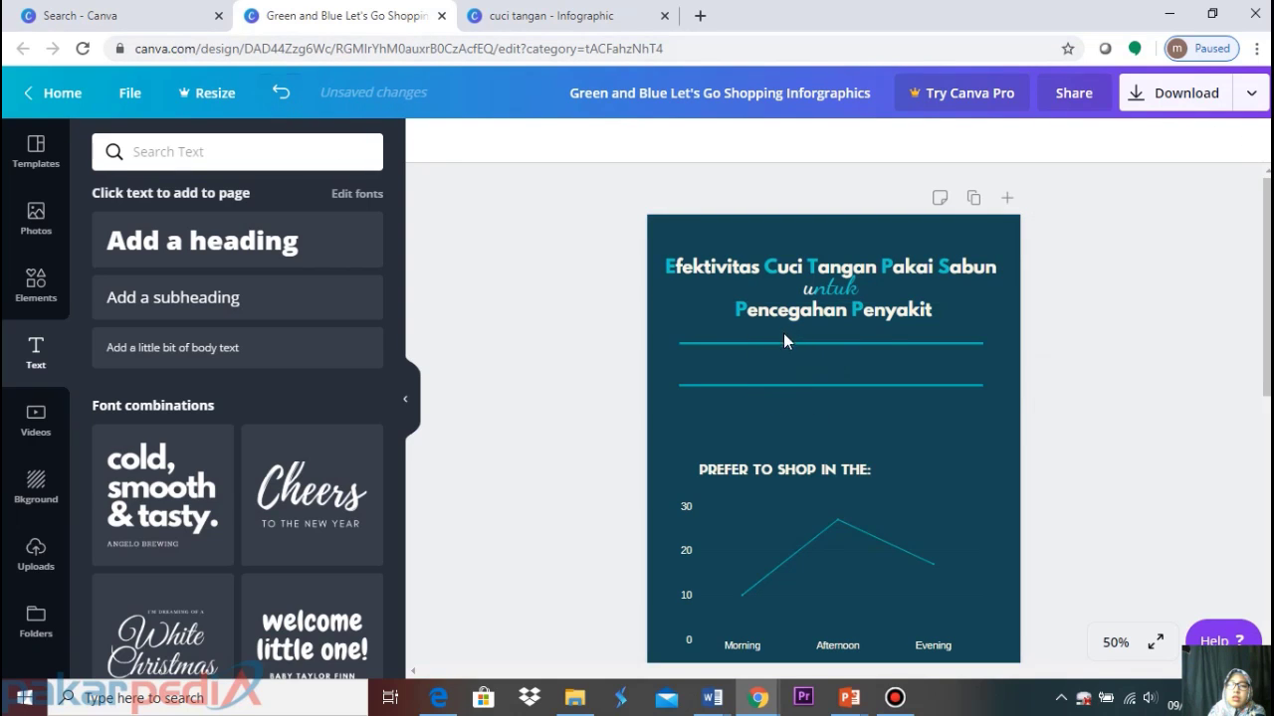
{"action": "left_click", "coordinate": [801, 466]}
Duplicate the 'PREFER TO SHOP IN THE:' heading, centre it between the lines, and retype it 'KEMENTERIAN KESEHATAN RI'
{"action": "scroll", "coordinate": [801, 467], "scroll_direction": "down", "scroll_amount": 2}
{"action": "scroll", "coordinate": [803, 463], "scroll_direction": "up", "scroll_amount": 1}
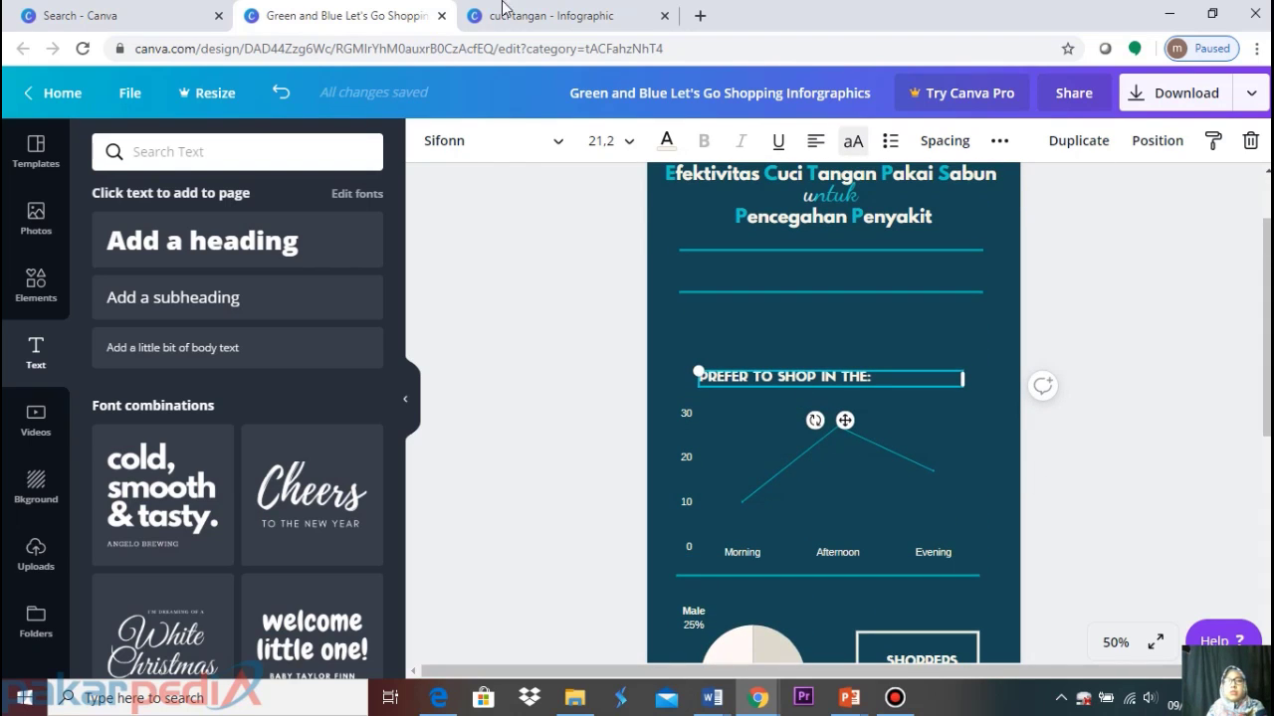
{"action": "key", "text": "ctrl+d"}
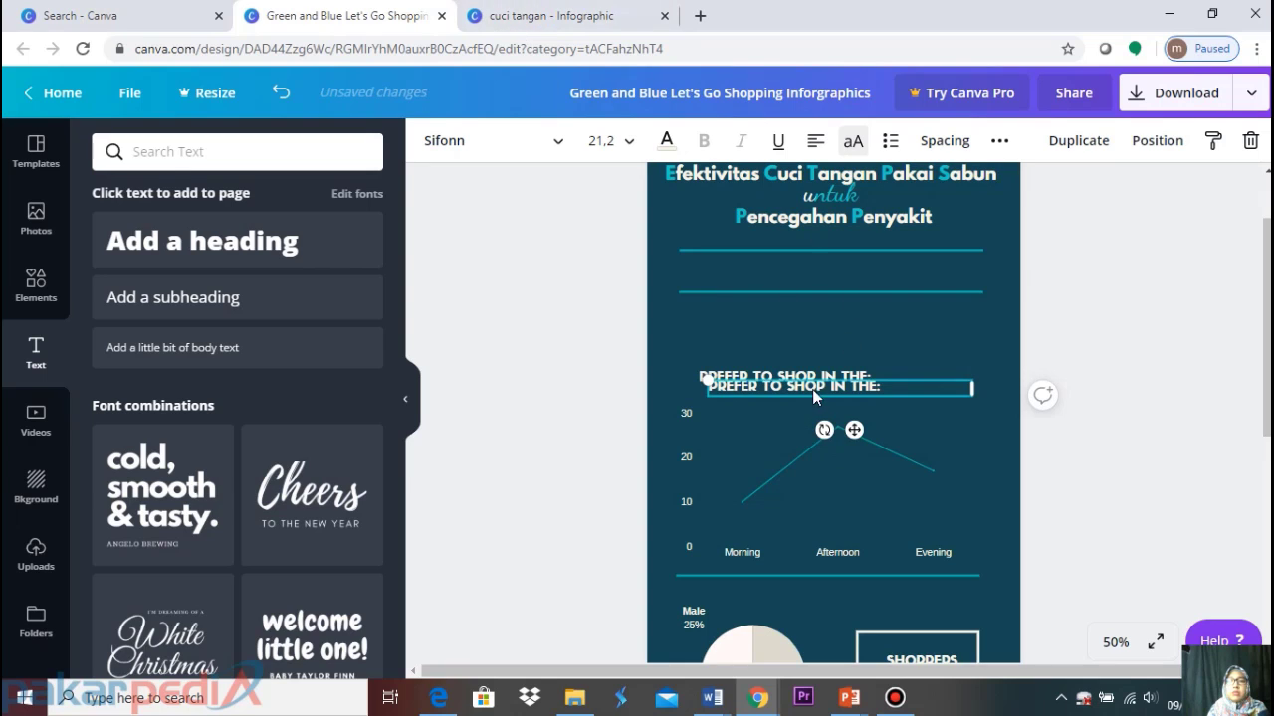
{"action": "left_click_drag", "start_coordinate": [854, 428], "coordinate": [860, 308]}
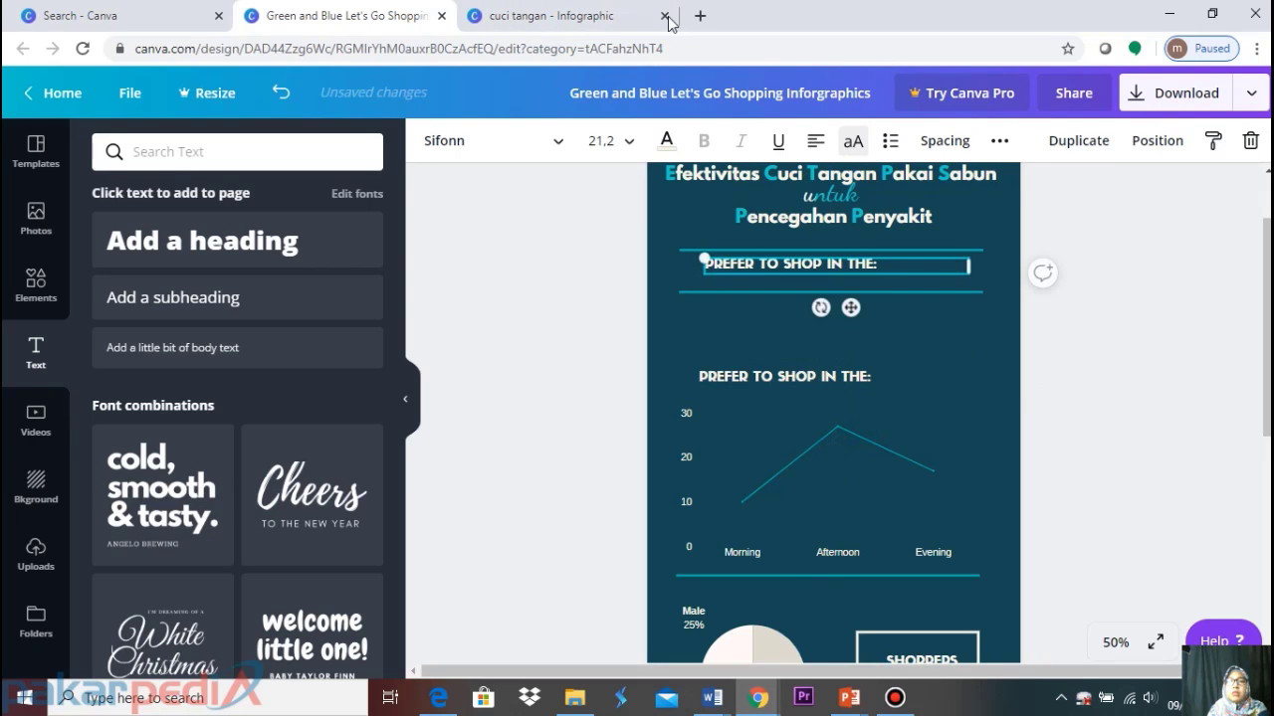
{"action": "left_click", "coordinate": [815, 147]}
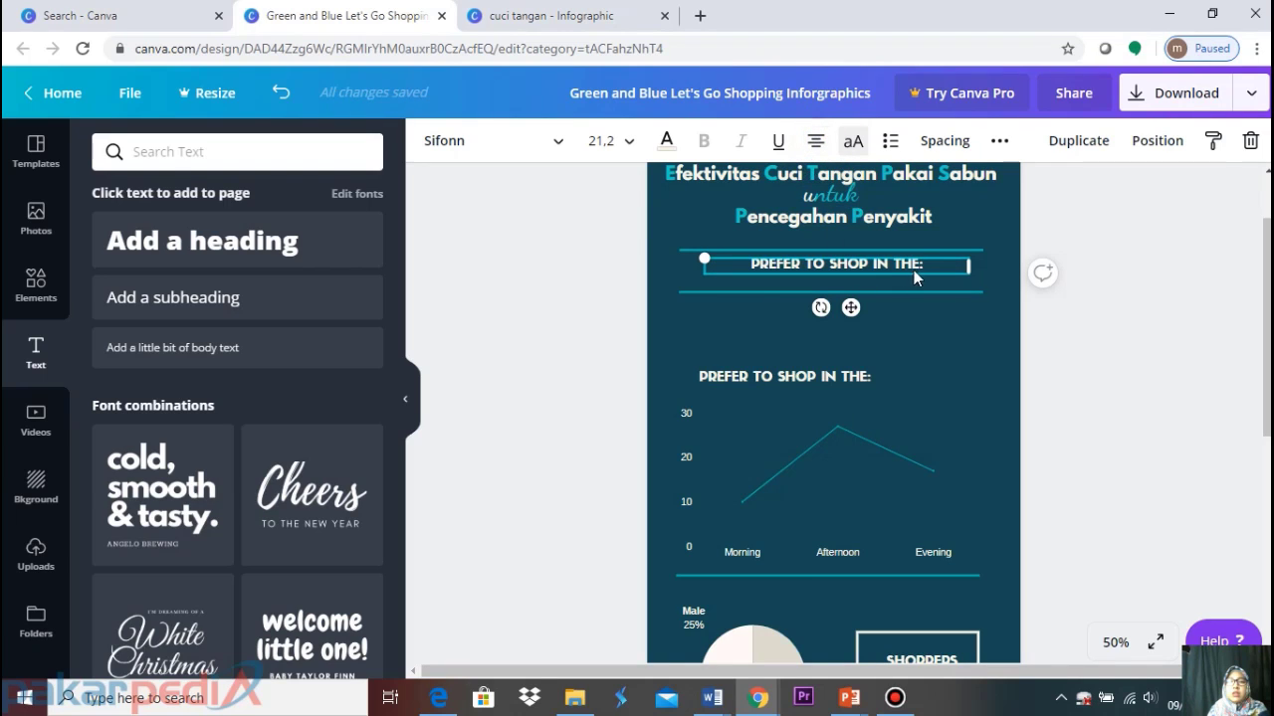
{"action": "left_click_drag", "start_coordinate": [923, 263], "coordinate": [684, 235]}
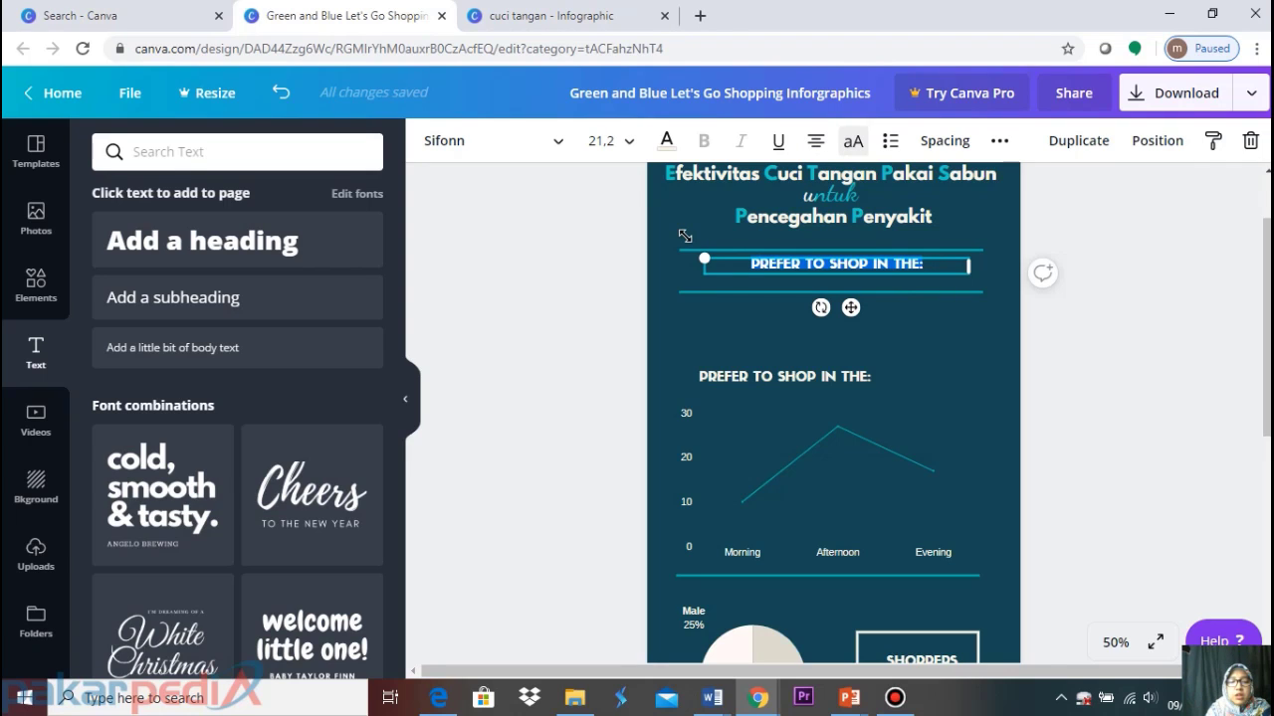
{"action": "type", "text": "KEMENTERI"}
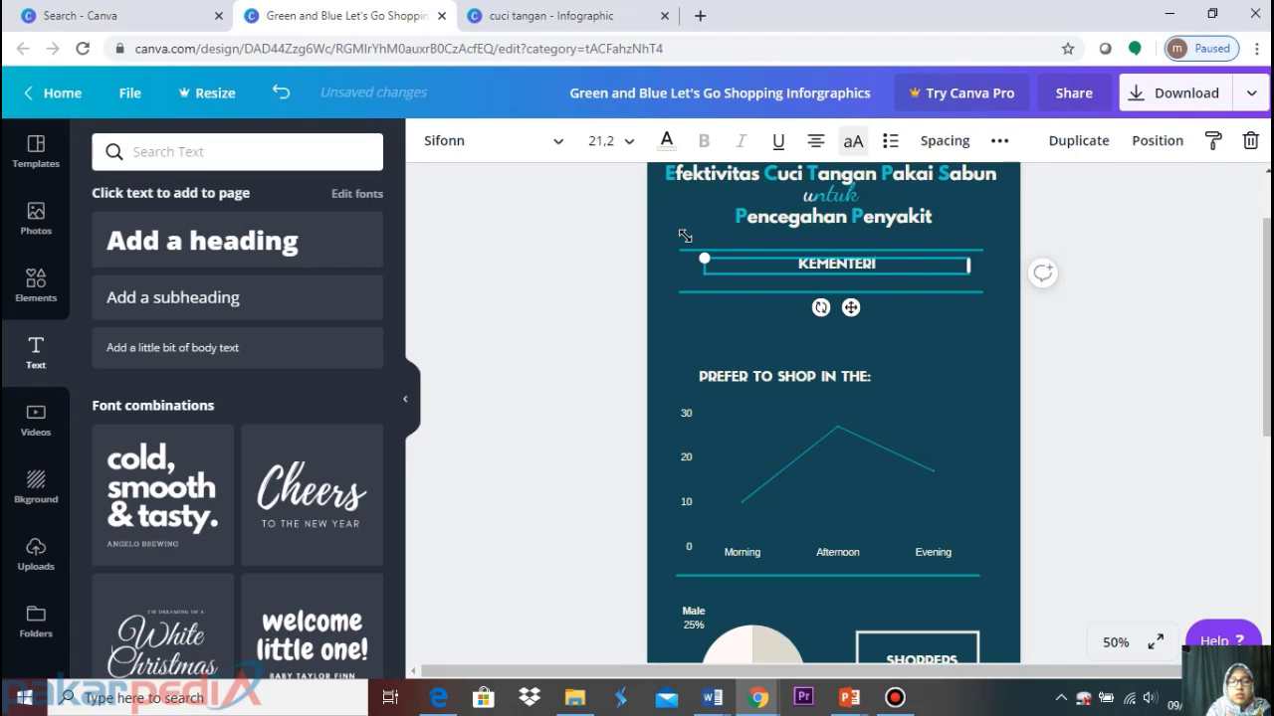
{"action": "type", "text": "AN KESEHATAN"}
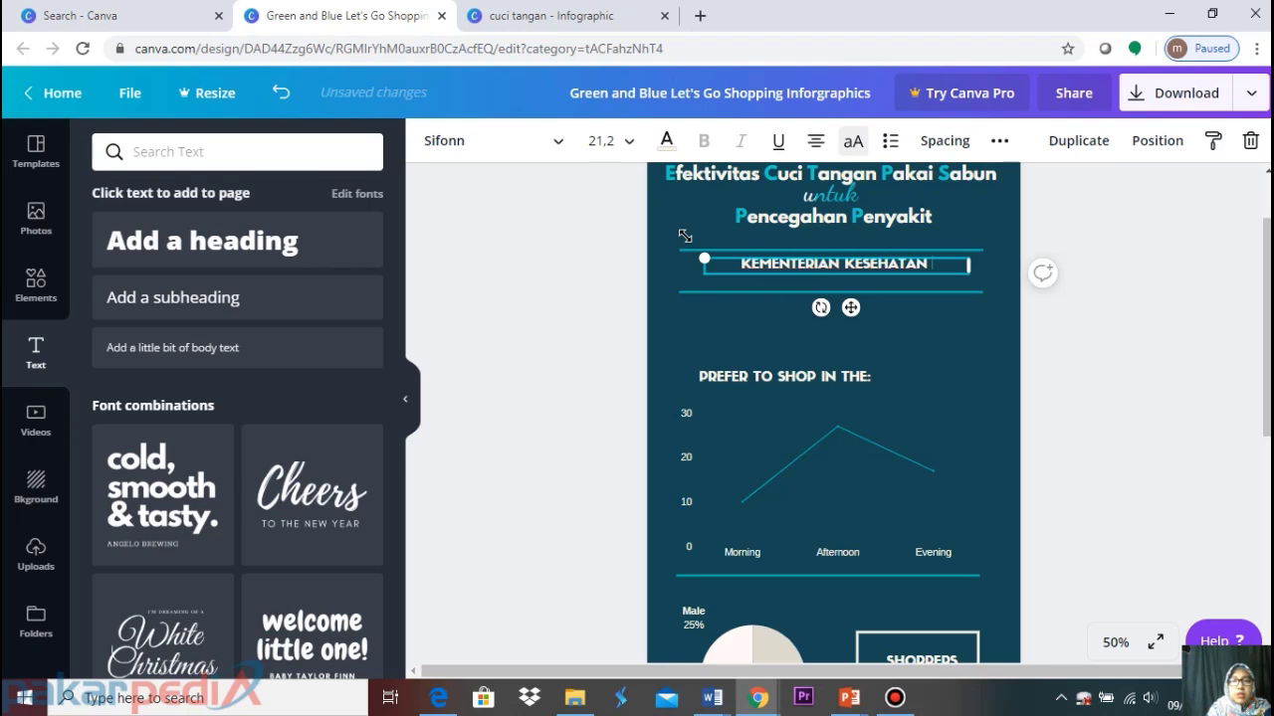
{"action": "type", "text": " RI"}
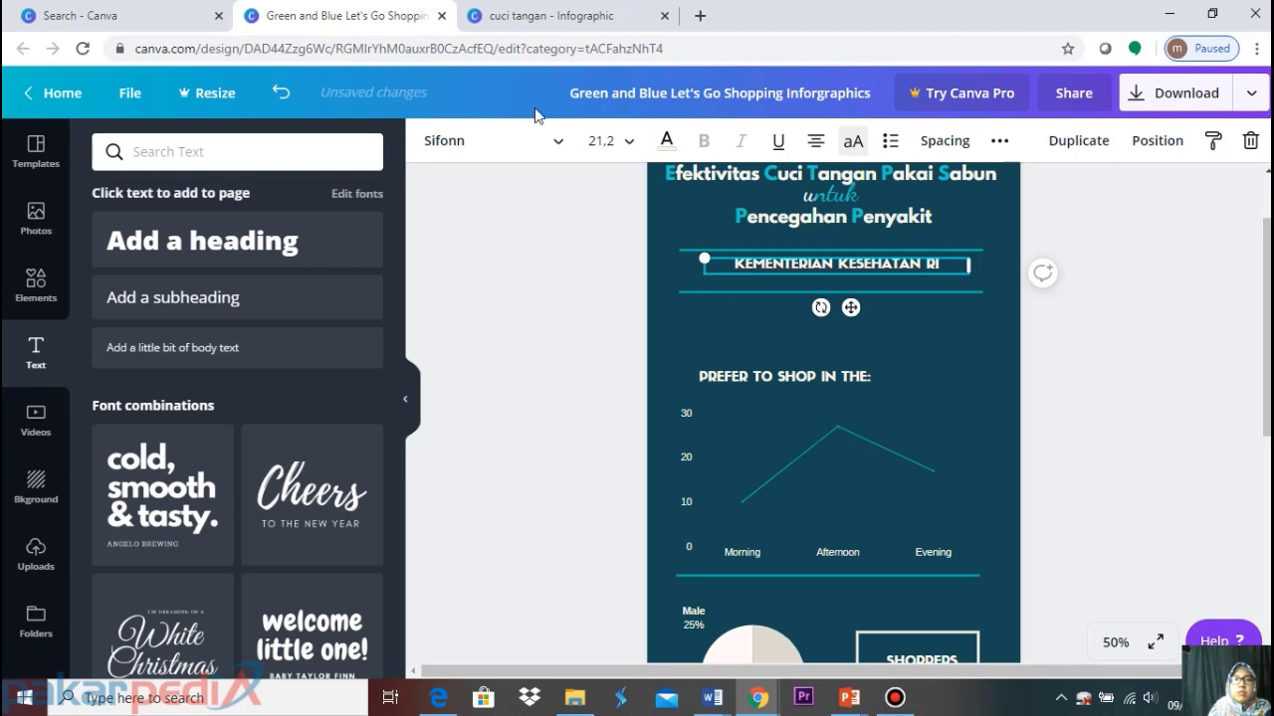
Compare with the cuci tangan reference, then duplicate the KEMENTERIAN KESEHATAN RI heading with Ctrl+D
{"action": "left_click", "coordinate": [491, 12]}
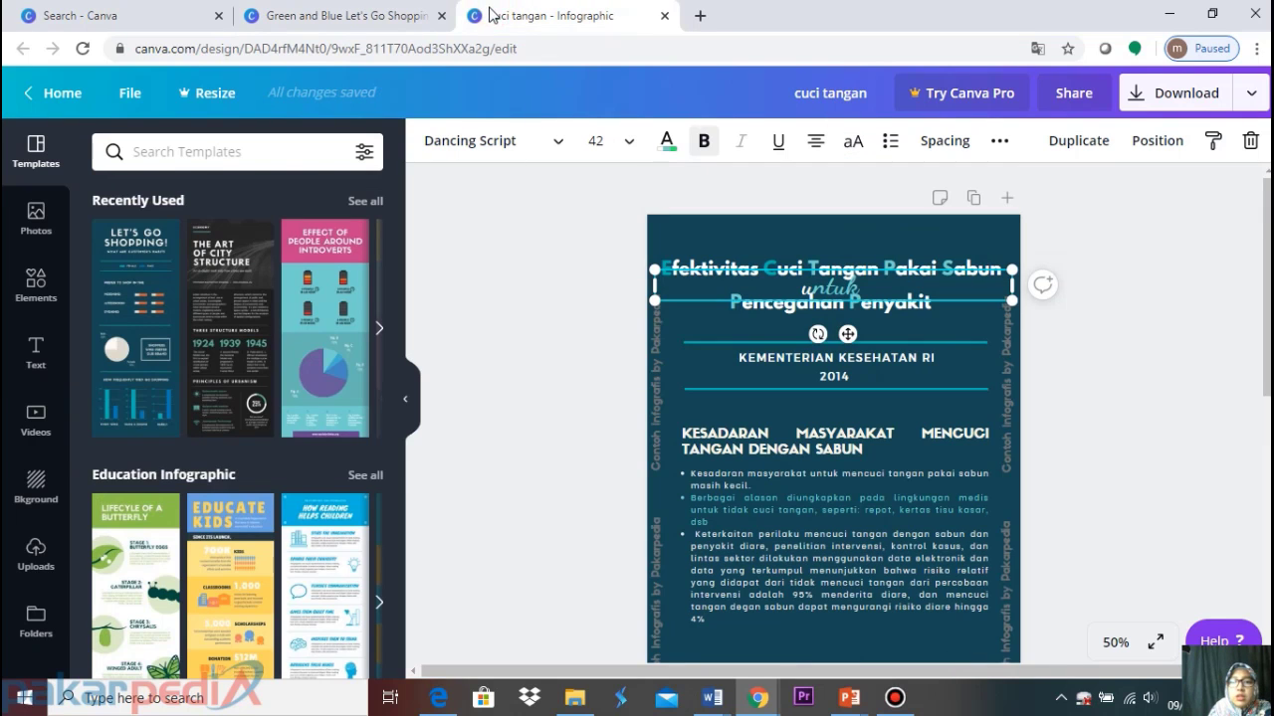
{"action": "left_click", "coordinate": [364, 17]}
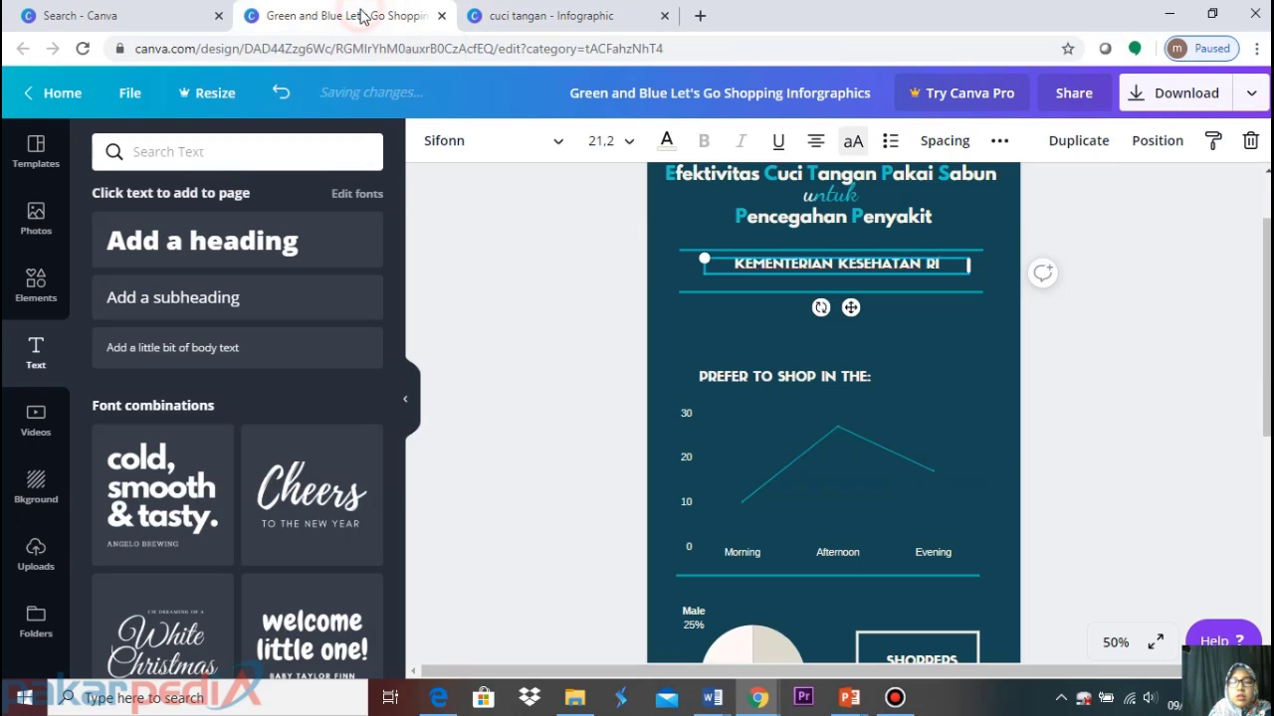
{"action": "left_click", "coordinate": [1174, 328]}
{"action": "left_click", "coordinate": [911, 266]}
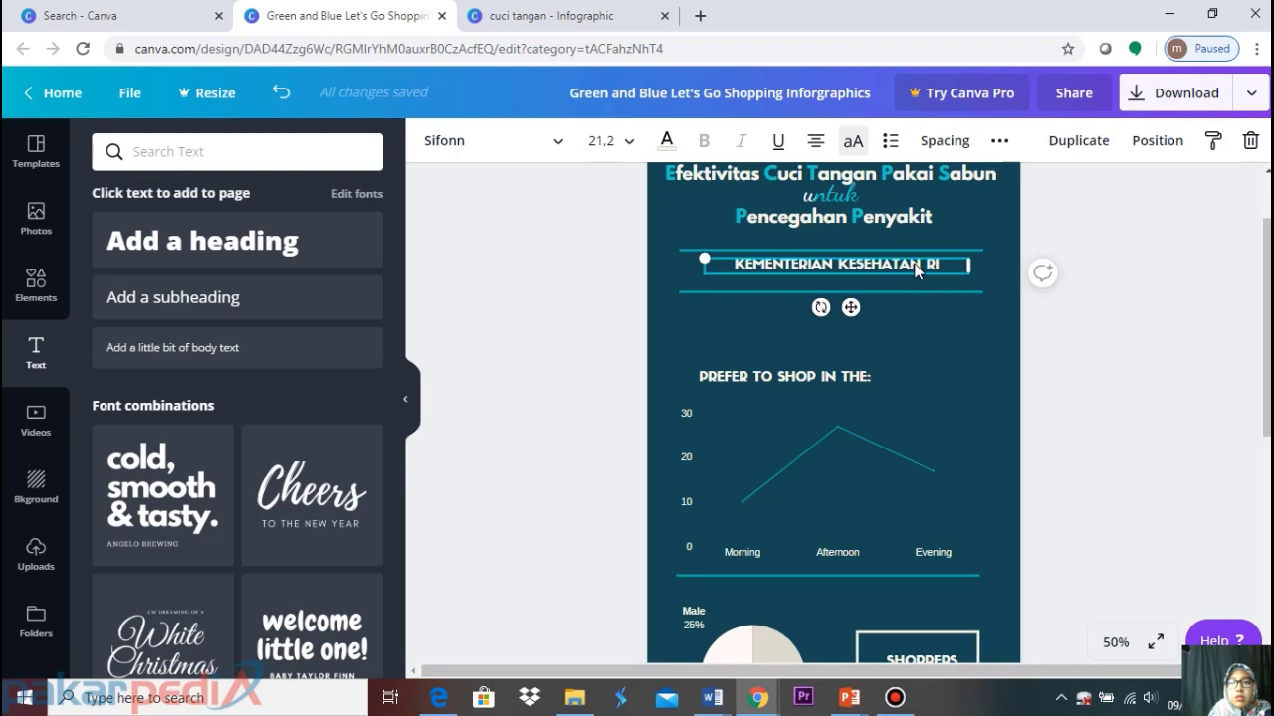
{"action": "left_click", "coordinate": [1130, 317]}
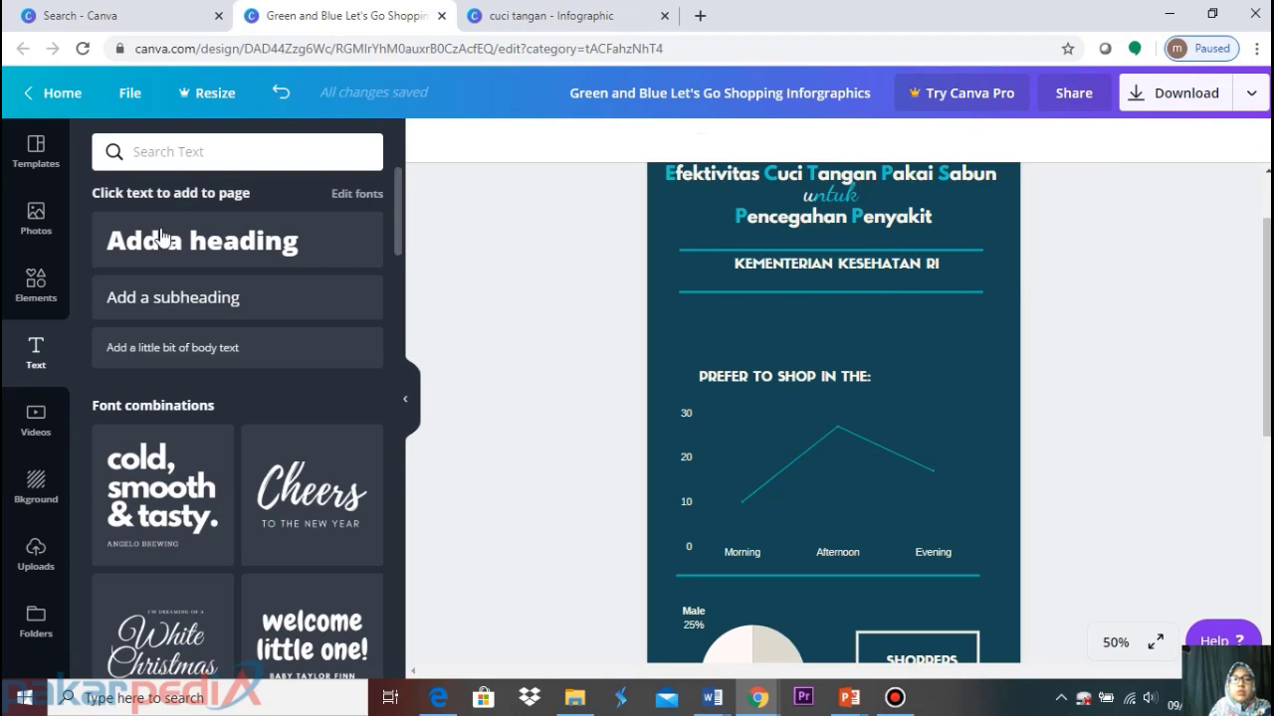
{"action": "left_click", "coordinate": [895, 266]}
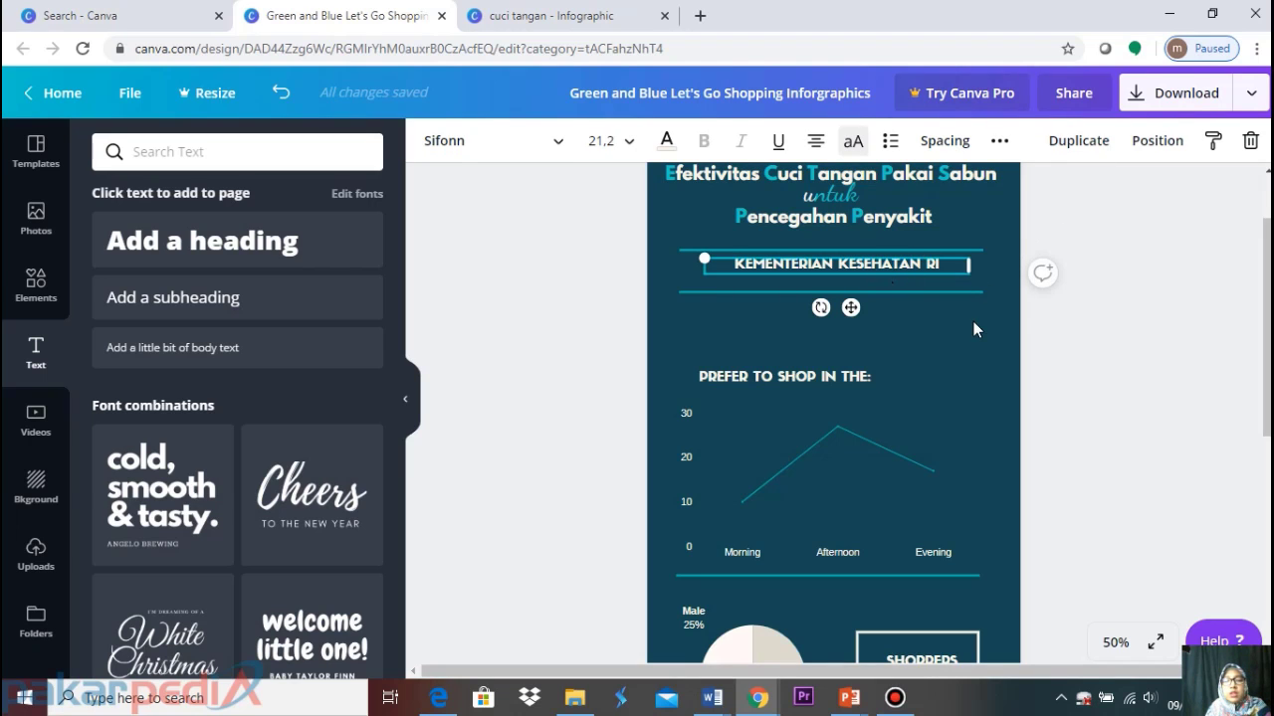
{"action": "key", "text": "ctrl+d"}
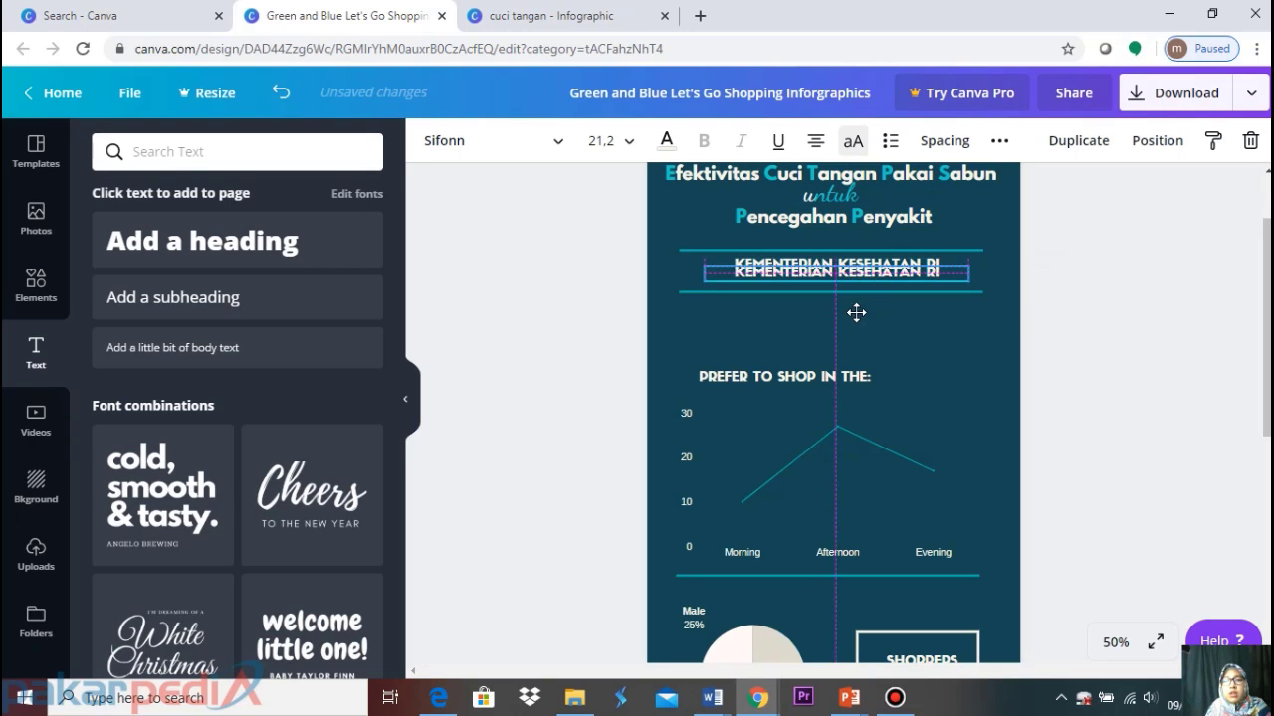
Place the copy just below the heading and change its text to '2014'
{"action": "left_click", "coordinate": [572, 12]}
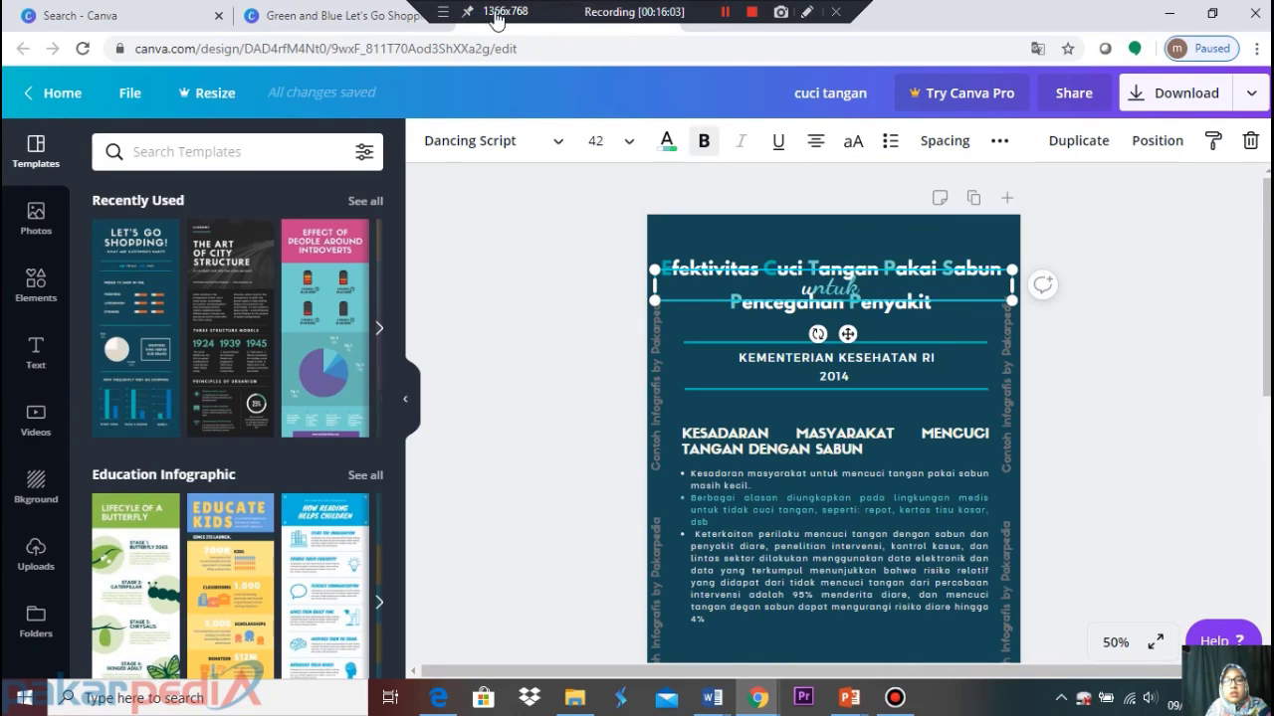
{"action": "left_click", "coordinate": [361, 17]}
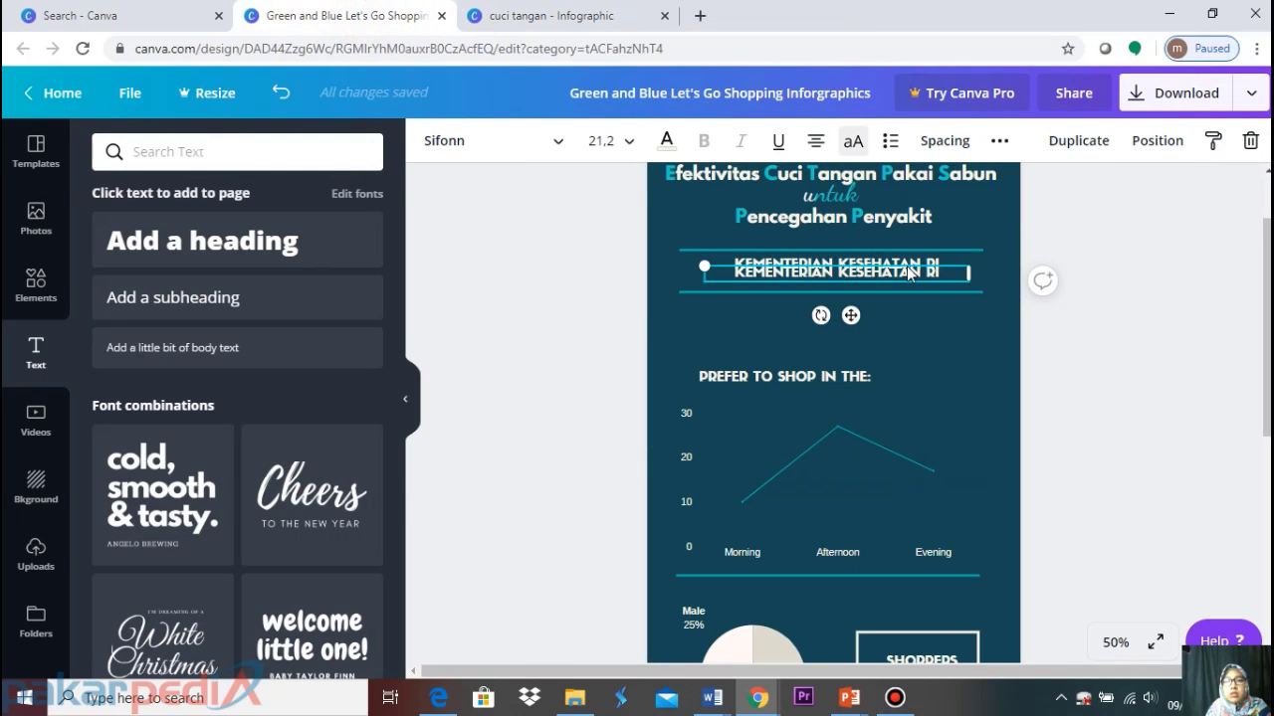
{"action": "left_click_drag", "start_coordinate": [915, 274], "coordinate": [914, 282]}
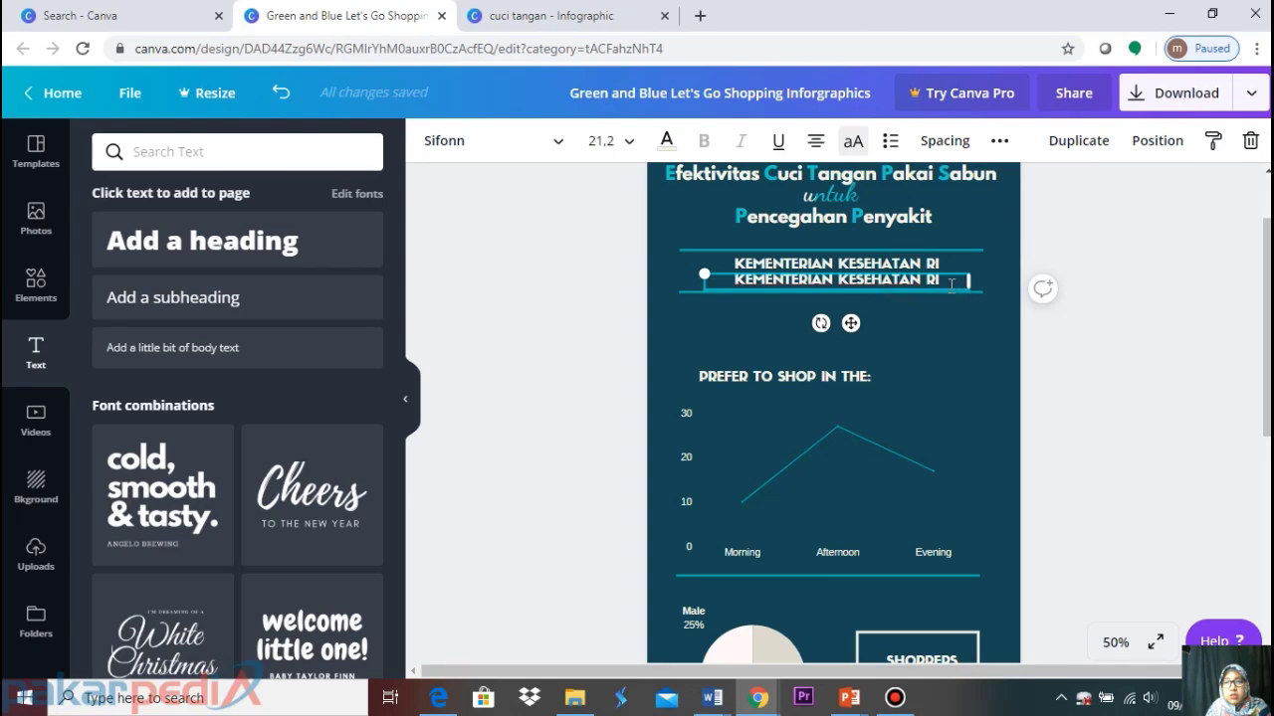
{"action": "type", "text": "201"}
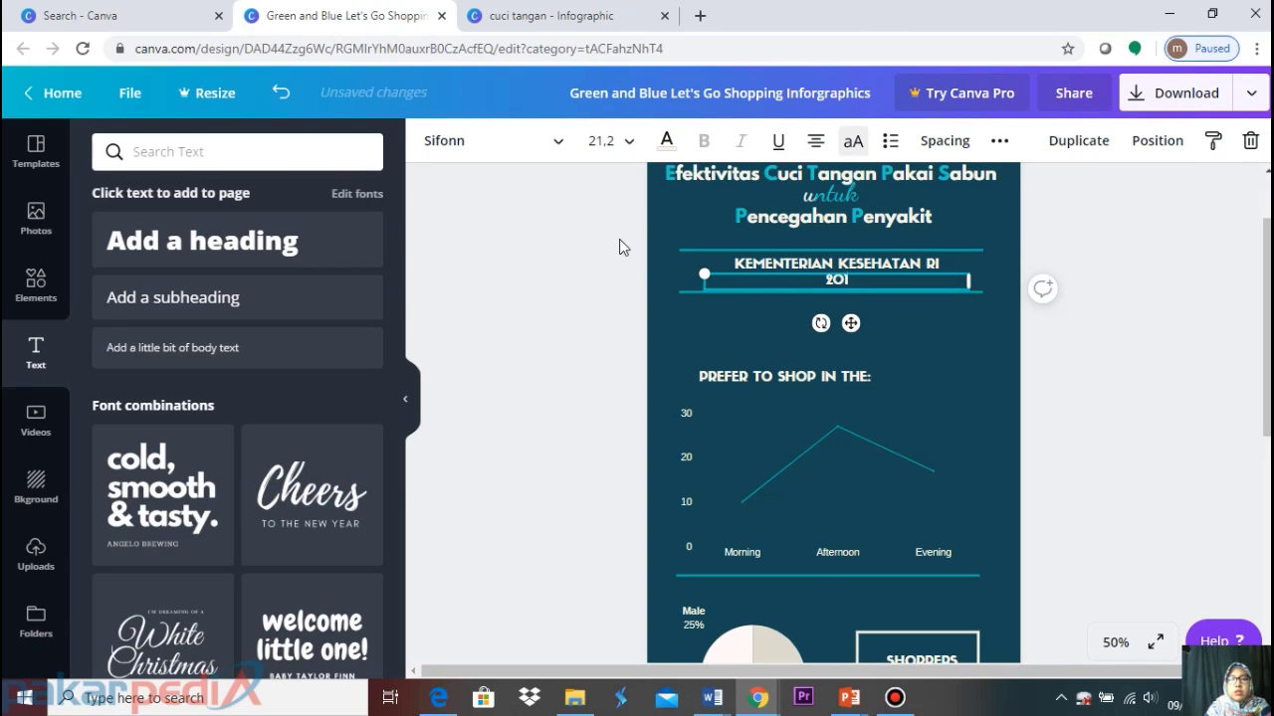
{"action": "type", "text": "2"}
{"action": "key", "text": "BackSpace"}
{"action": "type", "text": "4"}
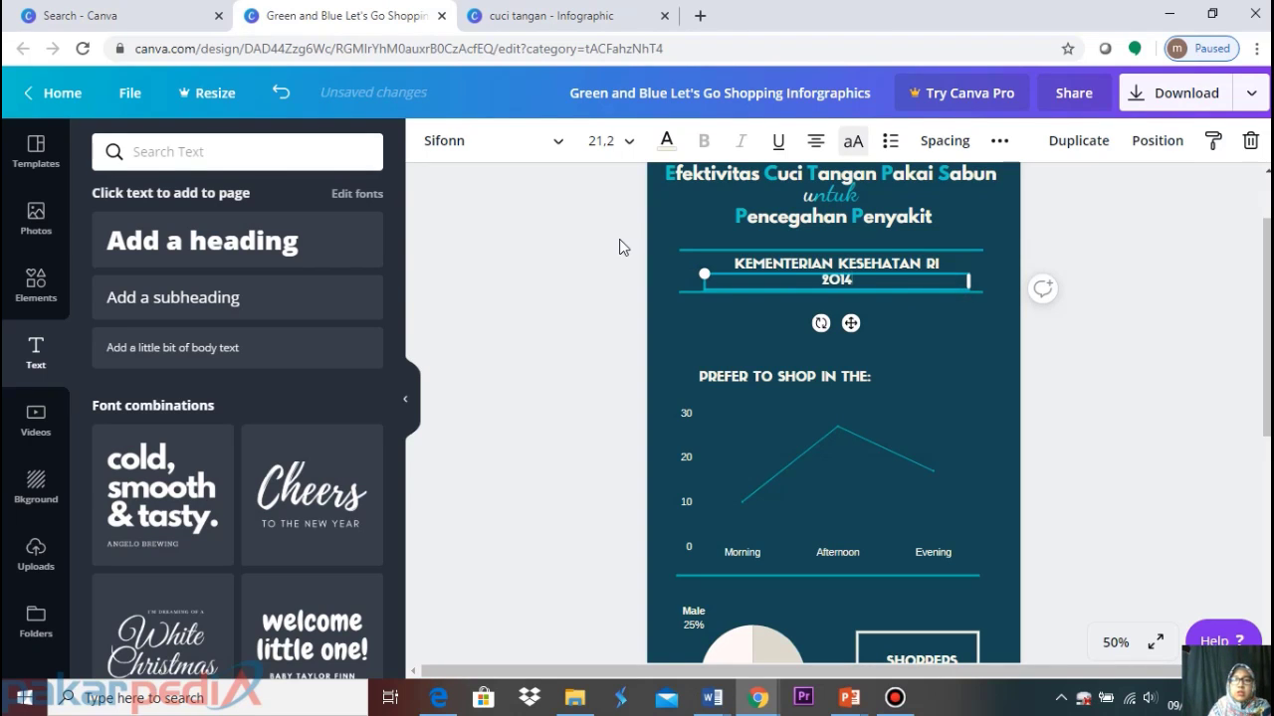
Move the lower divider line down below the year and nudge '2014' slightly lower
{"action": "left_click", "coordinate": [1232, 304]}
{"action": "left_click", "coordinate": [781, 292]}
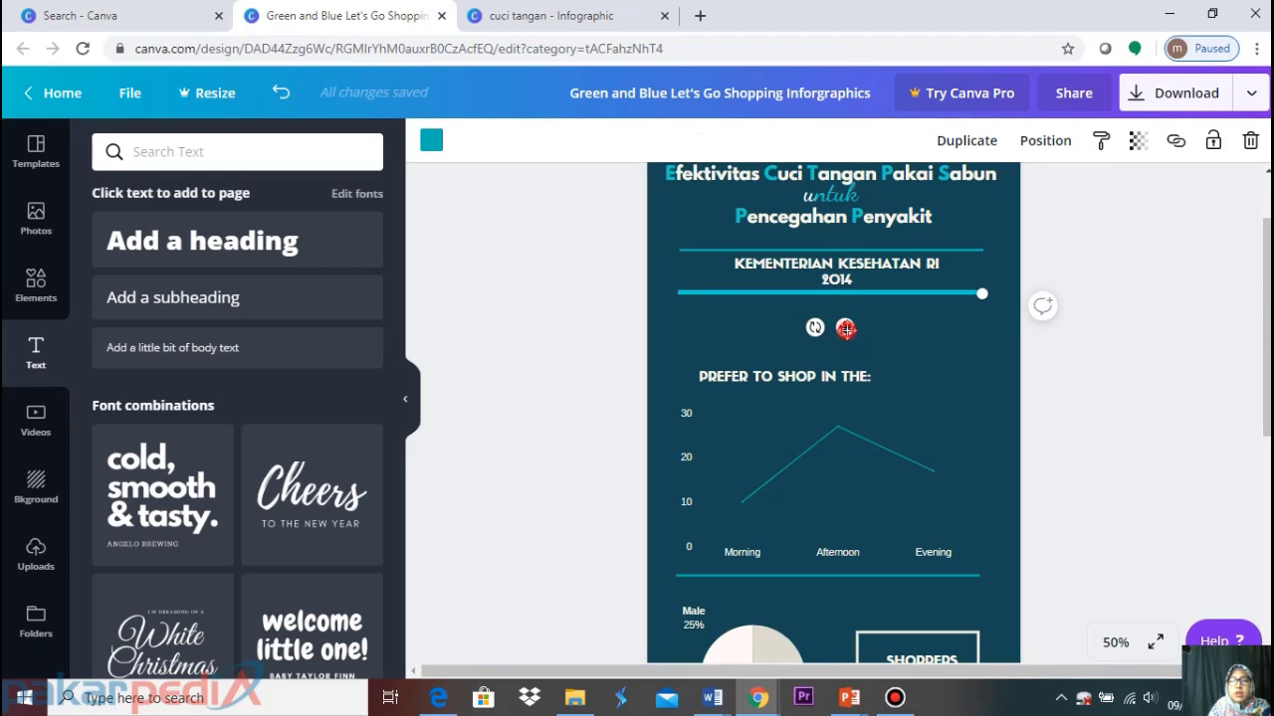
{"action": "left_click_drag", "start_coordinate": [844, 329], "coordinate": [850, 341]}
{"action": "left_click", "coordinate": [1160, 261]}
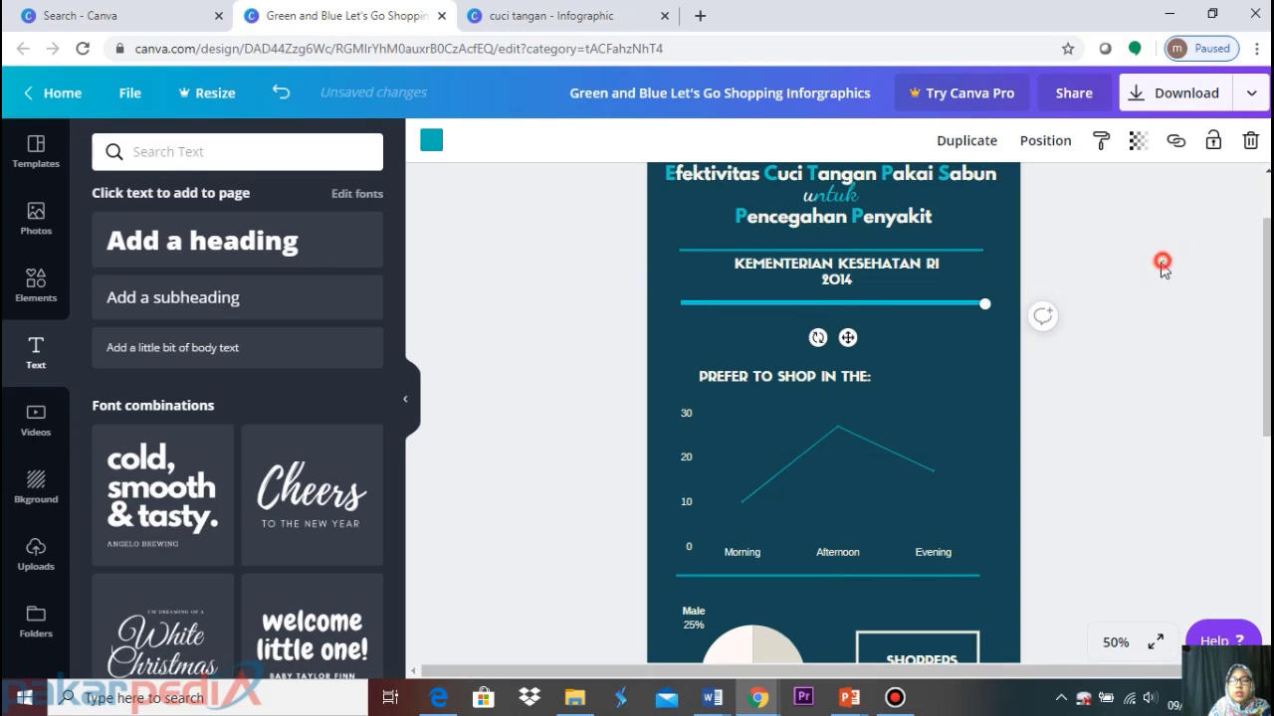
{"action": "left_click", "coordinate": [841, 286]}
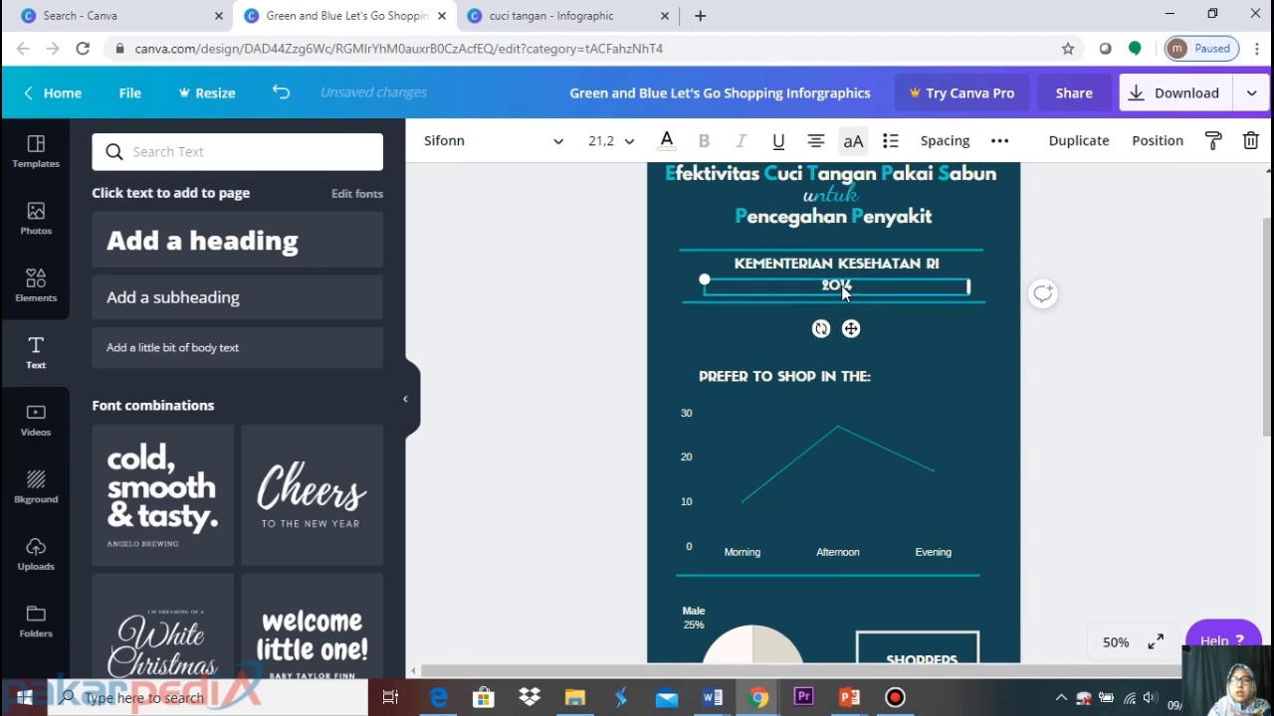
{"action": "left_click_drag", "start_coordinate": [842, 287], "coordinate": [842, 289]}
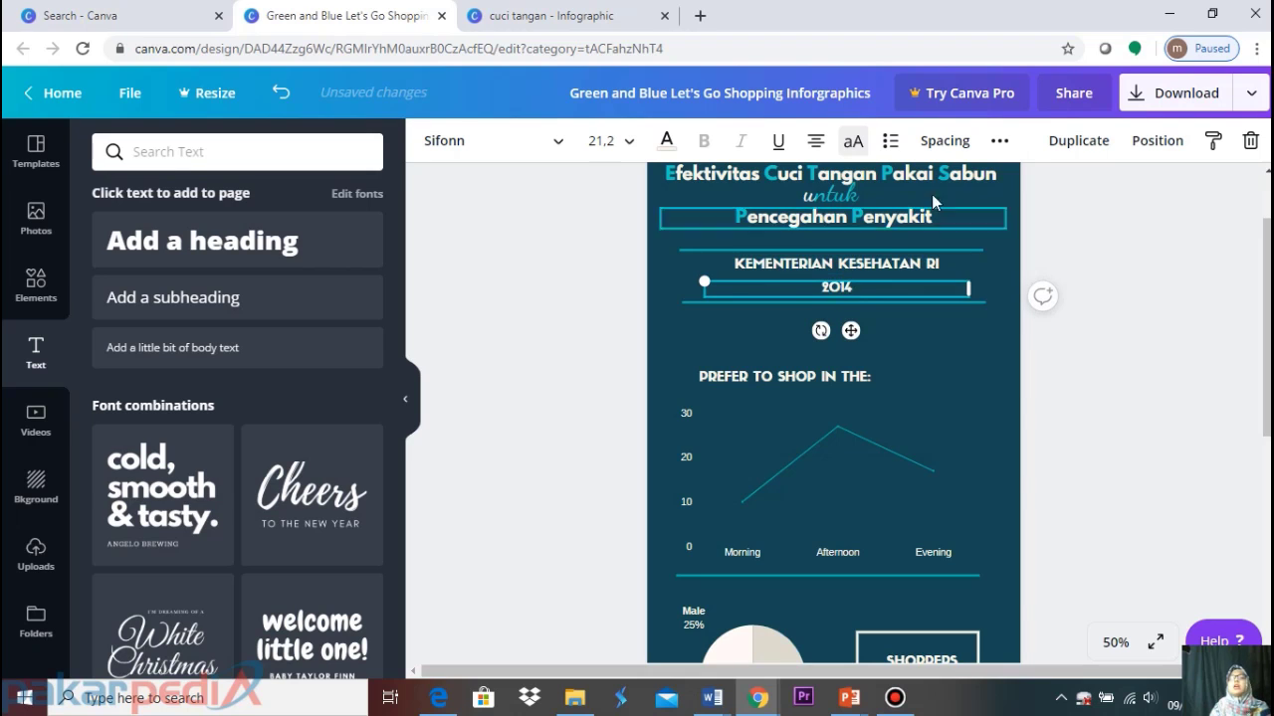
{"action": "left_click", "coordinate": [1113, 290]}
{"action": "scroll", "coordinate": [1101, 317], "scroll_direction": "up", "scroll_amount": 2}
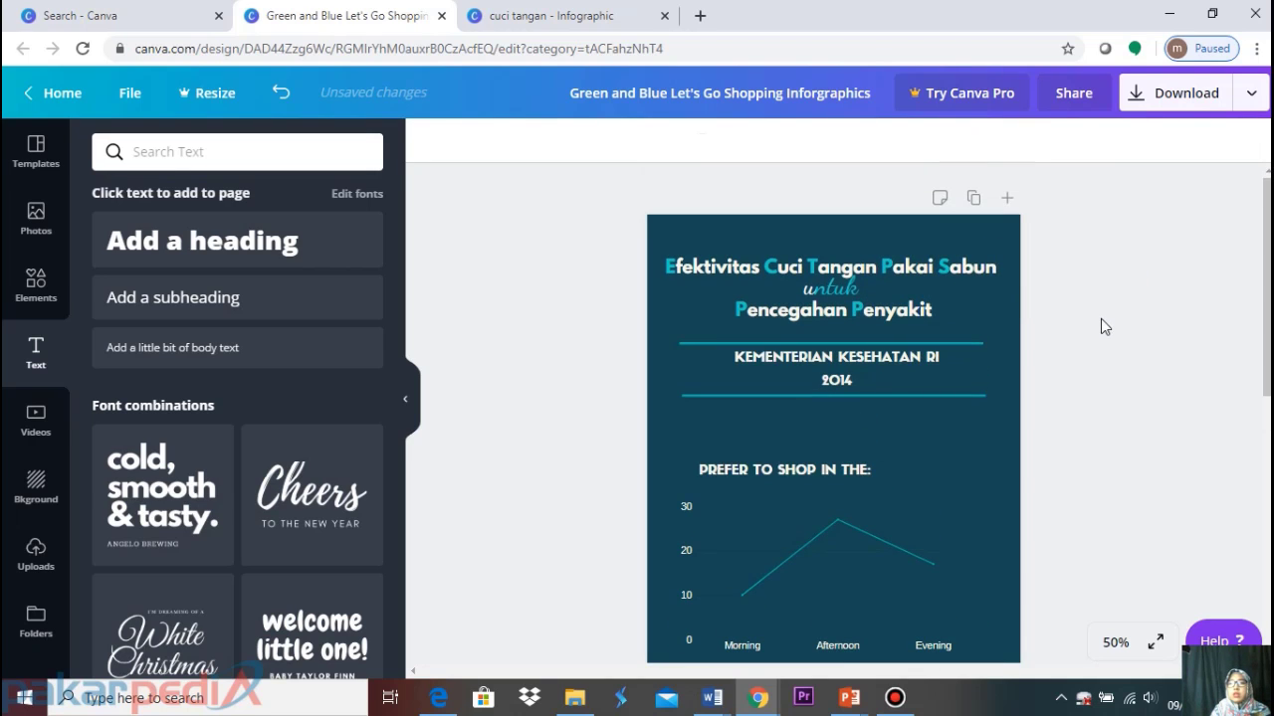
Set KEMENTERIAN KESEHATAN RI and 2014 to size 16, tucking 2014 just beneath the heading
{"action": "left_click", "coordinate": [837, 345]}
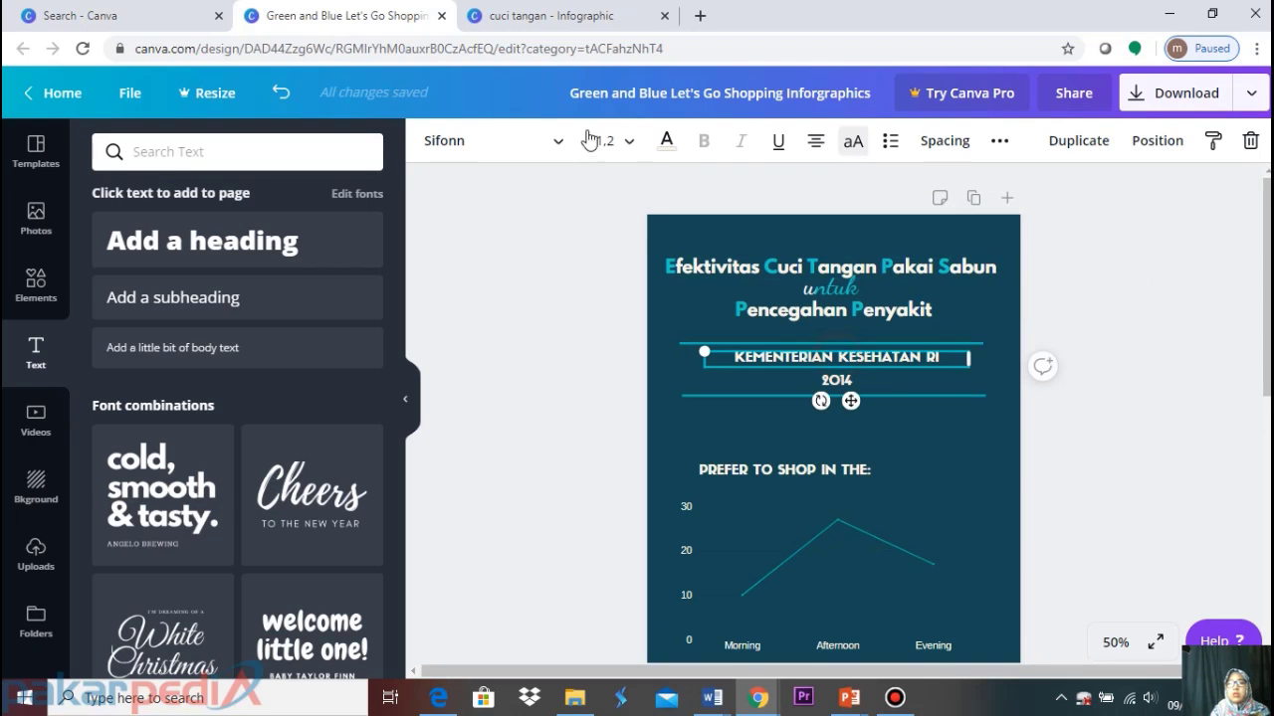
{"action": "left_click", "coordinate": [634, 145]}
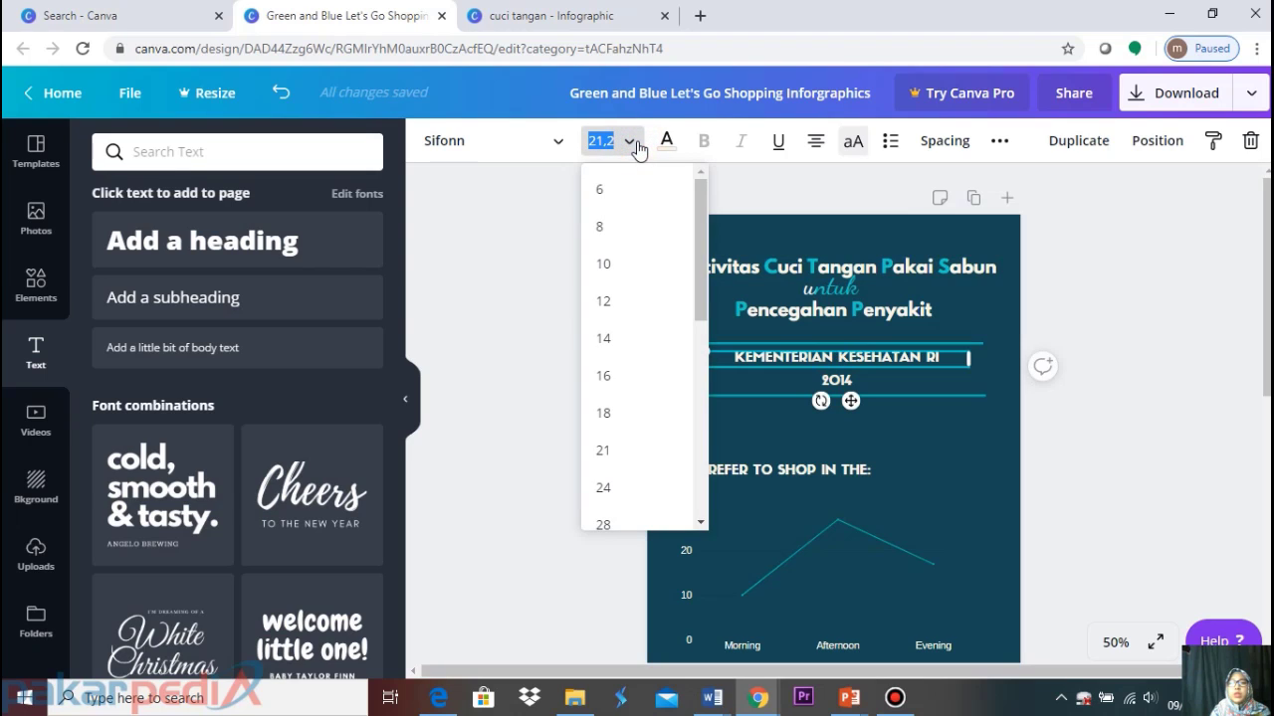
{"action": "left_click", "coordinate": [641, 377]}
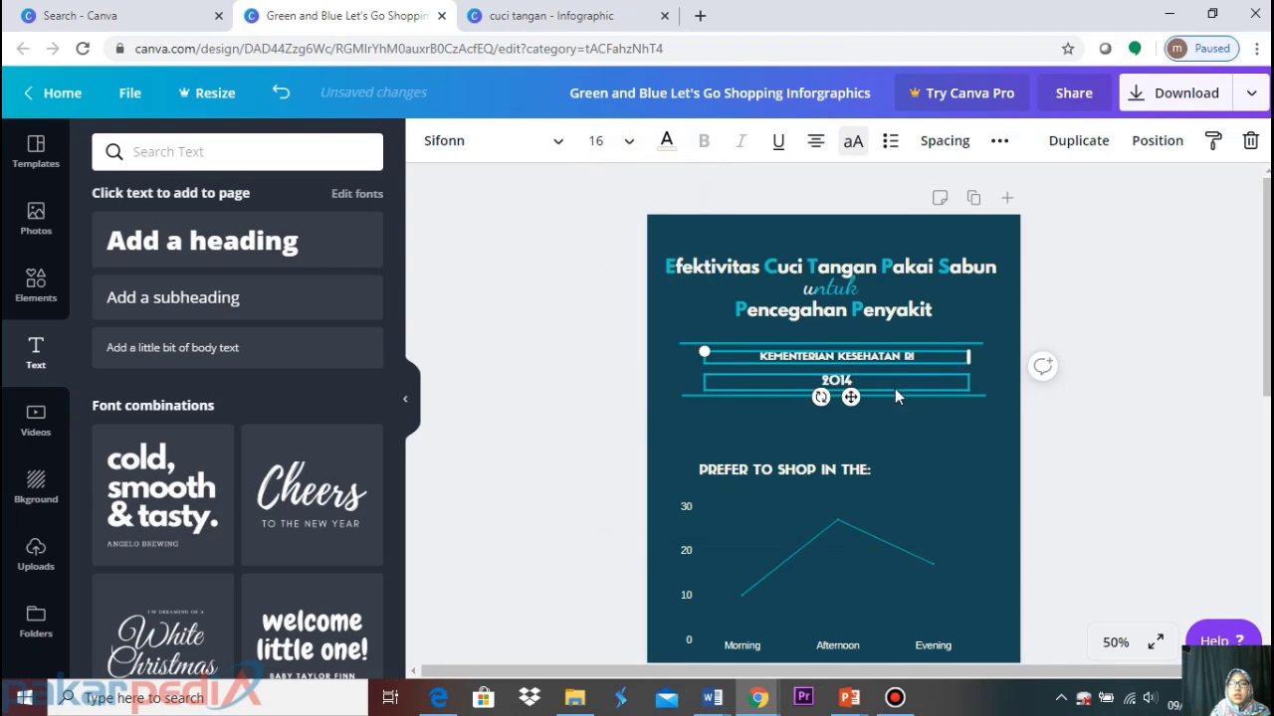
{"action": "left_click", "coordinate": [868, 383]}
{"action": "left_click", "coordinate": [630, 152]}
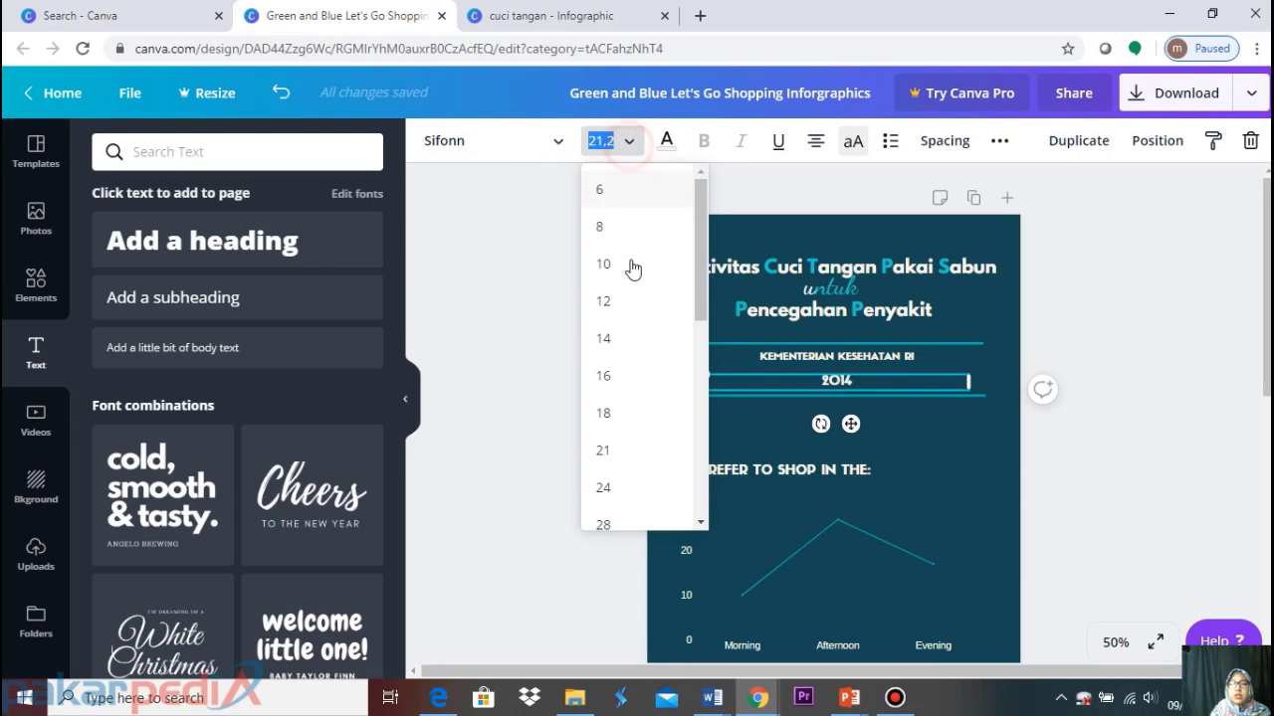
{"action": "left_click", "coordinate": [609, 377]}
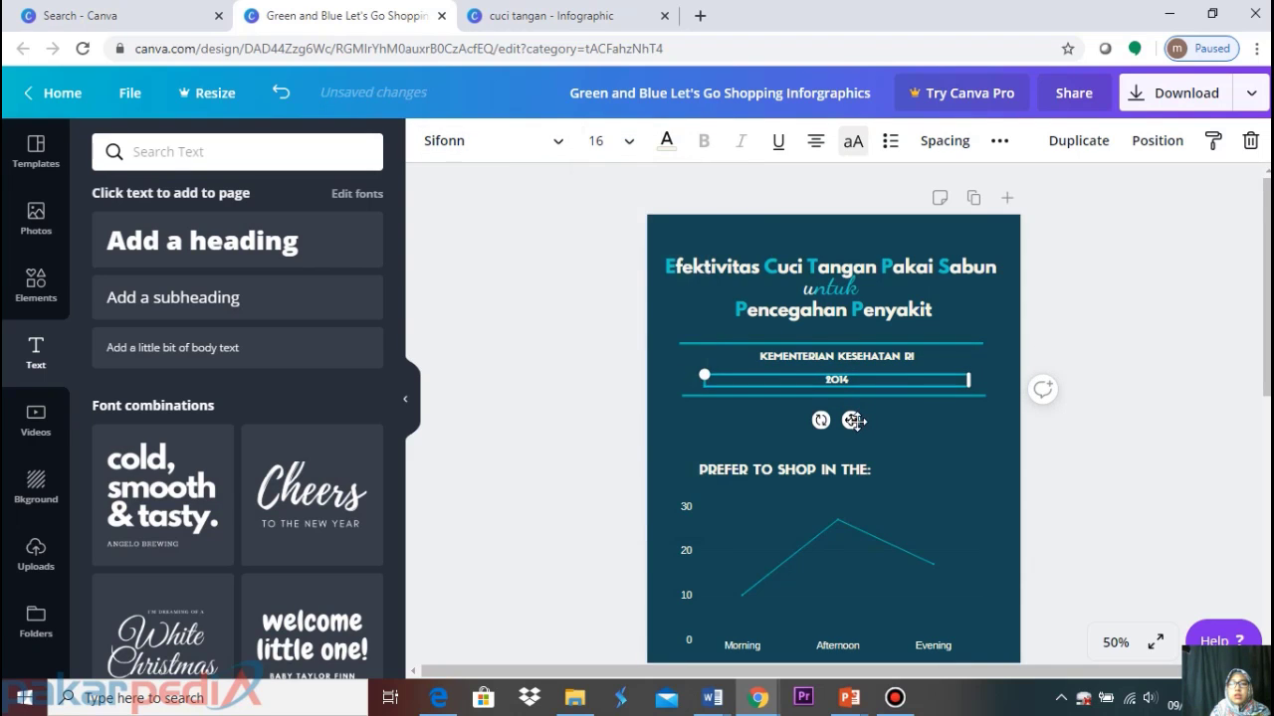
{"action": "left_click_drag", "start_coordinate": [853, 420], "coordinate": [866, 412]}
{"action": "left_click", "coordinate": [1066, 332]}
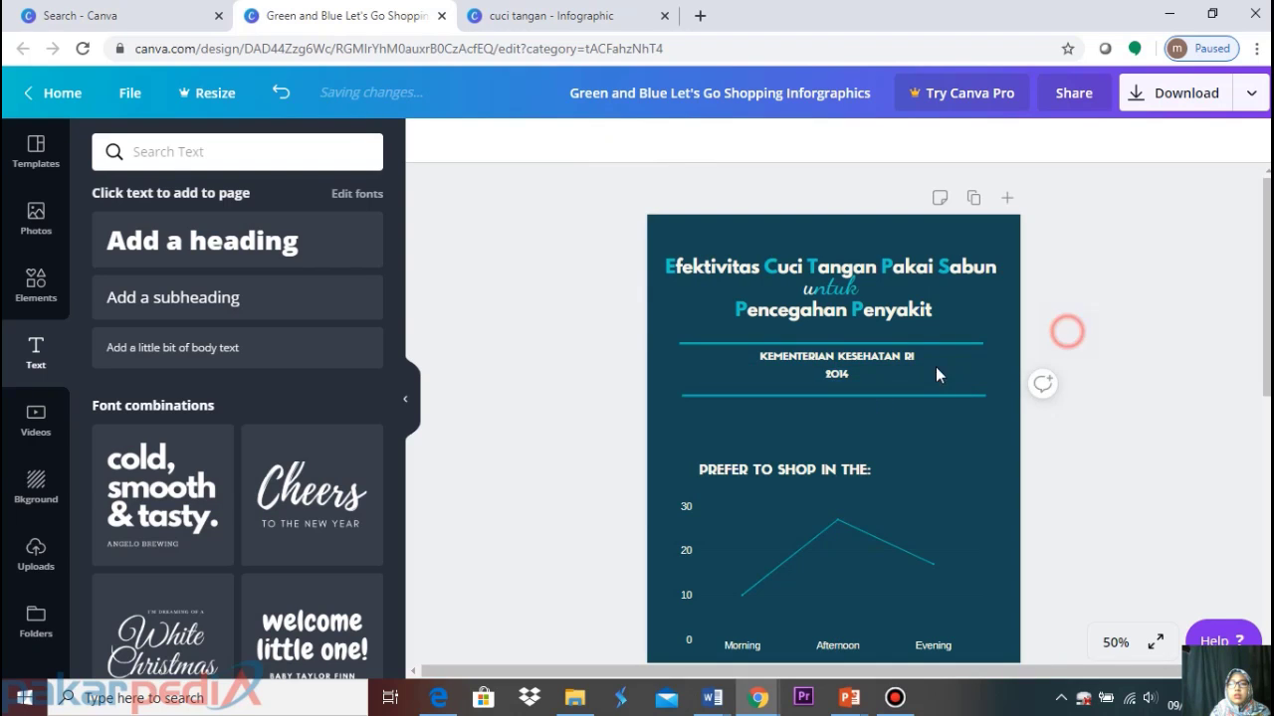
Nudge the lower divider line slightly upward under the two lines
{"action": "left_click", "coordinate": [892, 395]}
{"action": "left_click_drag", "start_coordinate": [846, 429], "coordinate": [847, 425]}
{"action": "left_click", "coordinate": [1131, 295]}
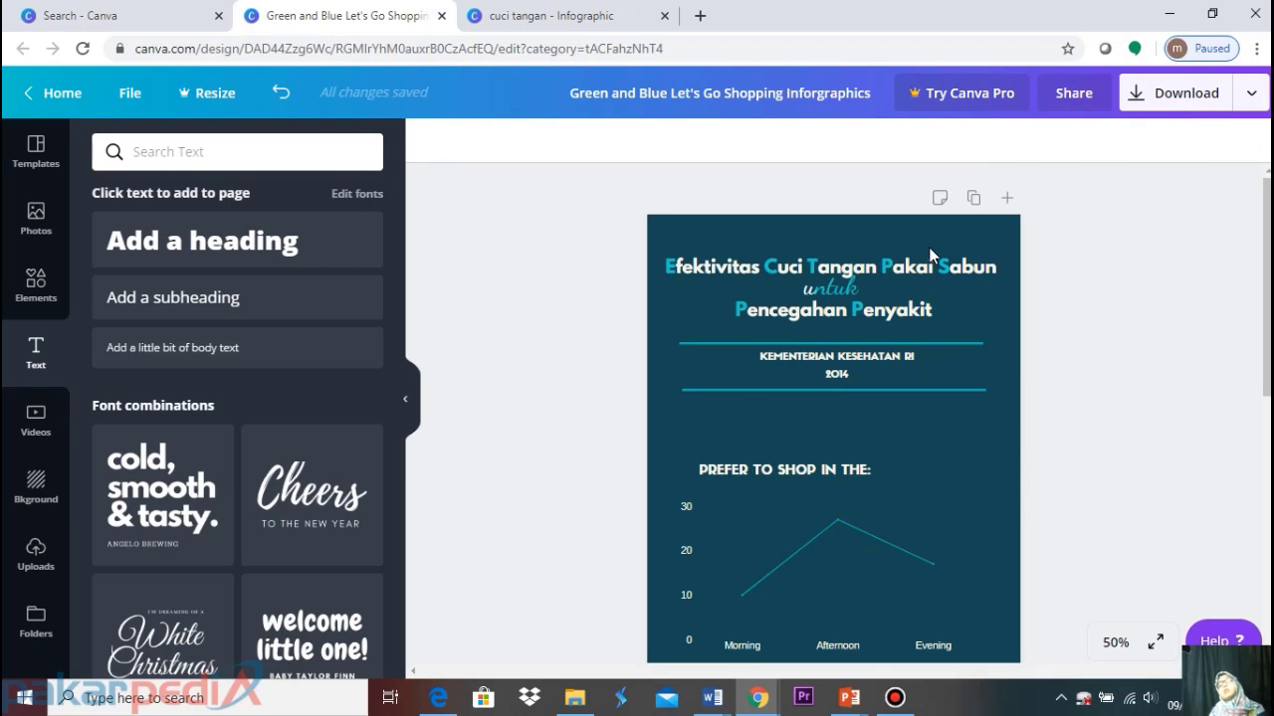
{"action": "scroll", "coordinate": [917, 400], "scroll_direction": "down", "scroll_amount": 1}
{"action": "scroll", "coordinate": [916, 400], "scroll_direction": "down", "scroll_amount": 2}
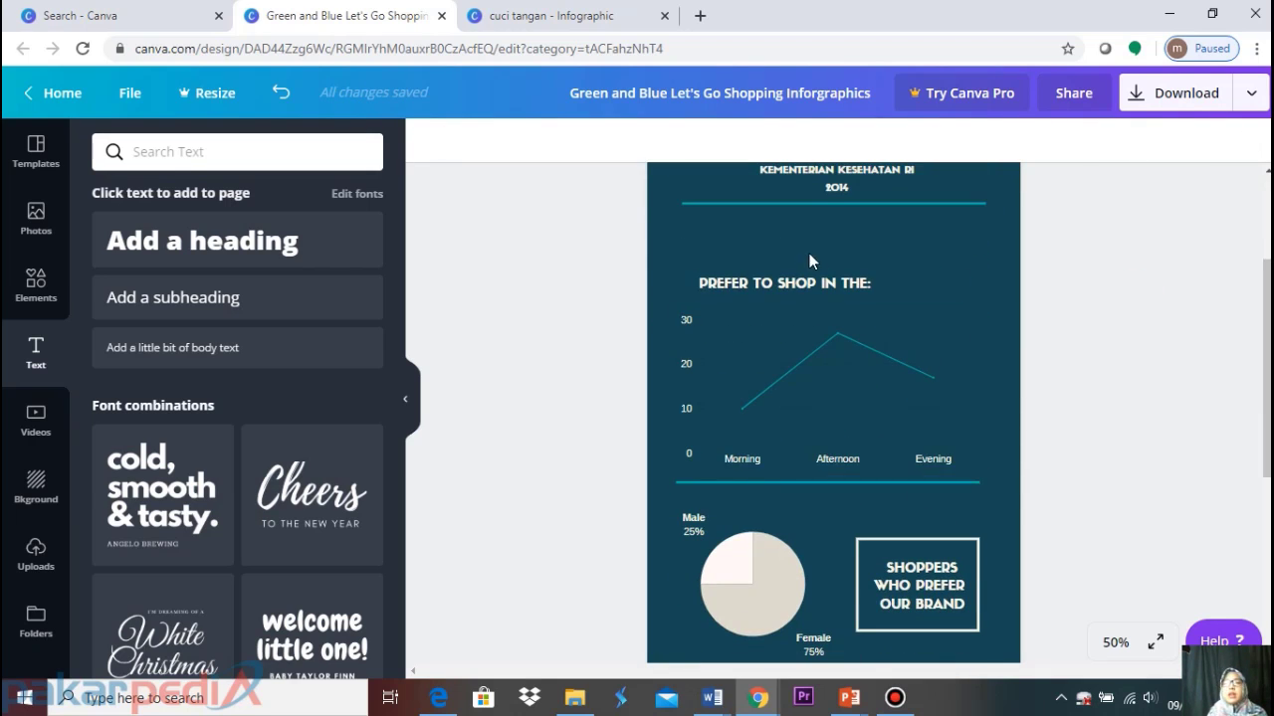
Delete the PREFER TO SHOP IN THE: heading and the line chart
{"action": "left_click", "coordinate": [763, 289]}
{"action": "key", "text": "Delete"}
{"action": "left_click", "coordinate": [739, 354]}
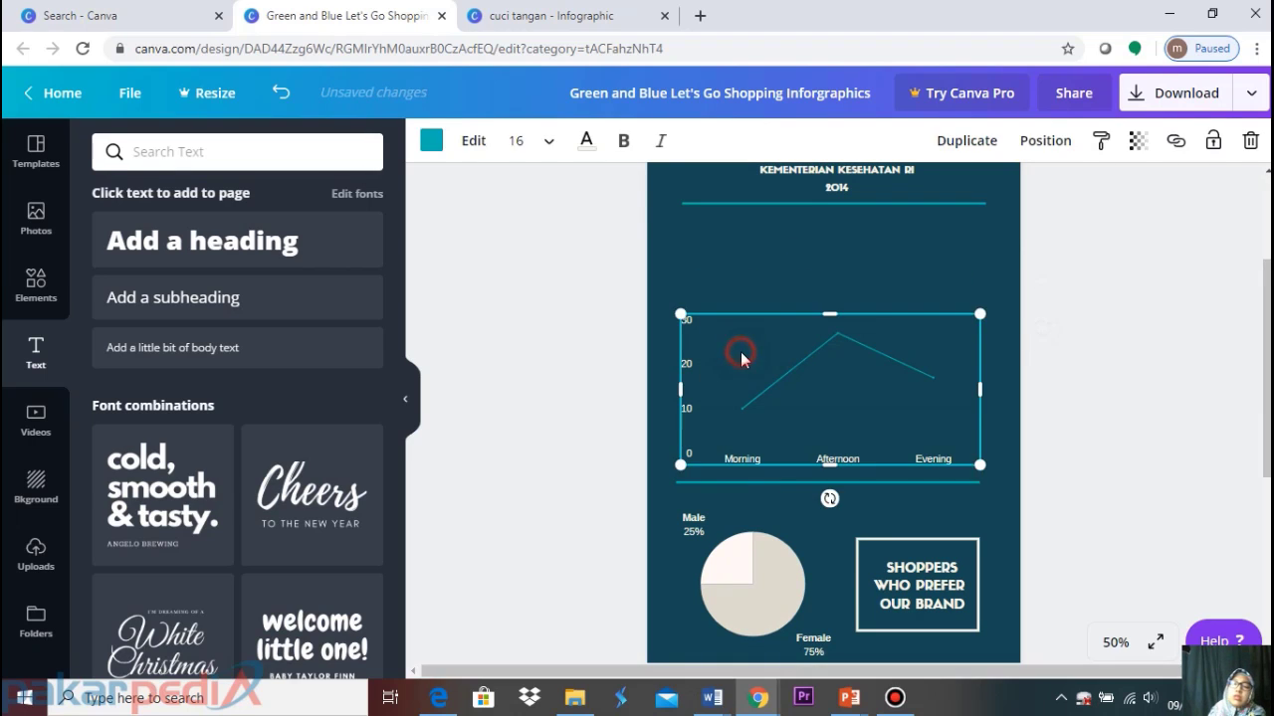
{"action": "key", "text": "Delete"}
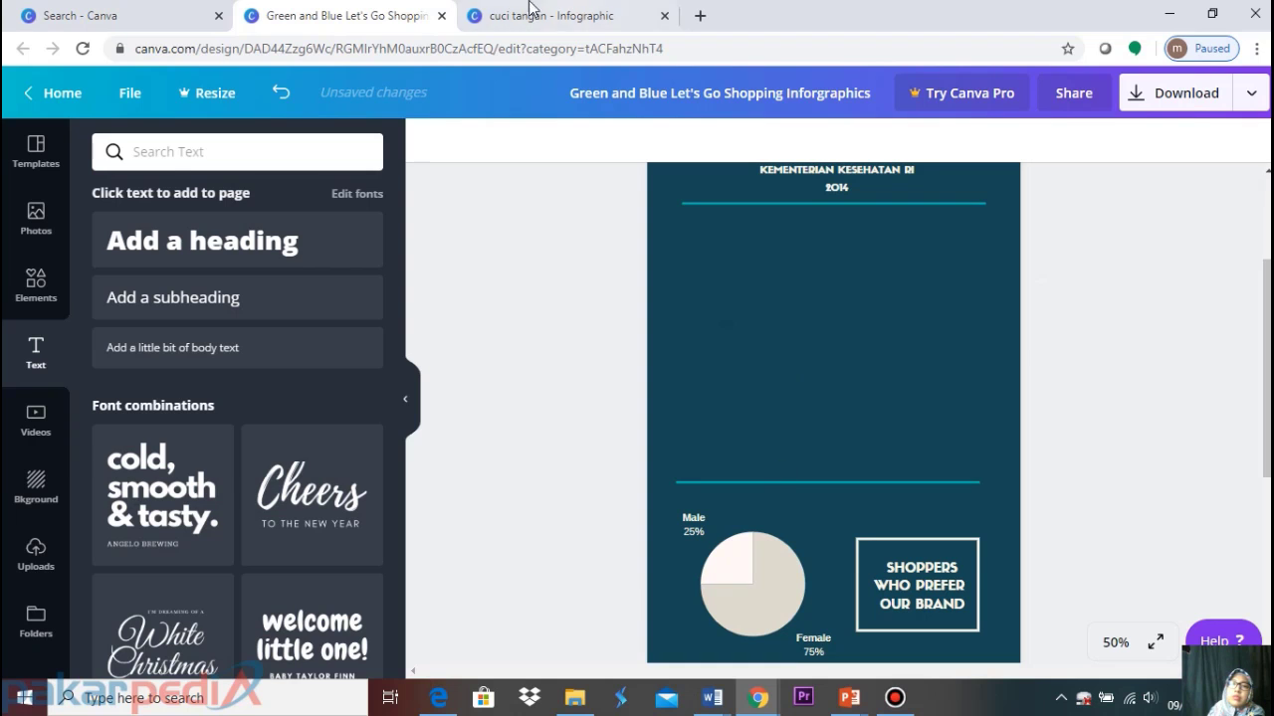
Check the cuci tangan design for reference, then return to the shopping infographic
{"action": "left_click", "coordinate": [509, 18]}
{"action": "scroll", "coordinate": [828, 276], "scroll_direction": "down", "scroll_amount": 3}
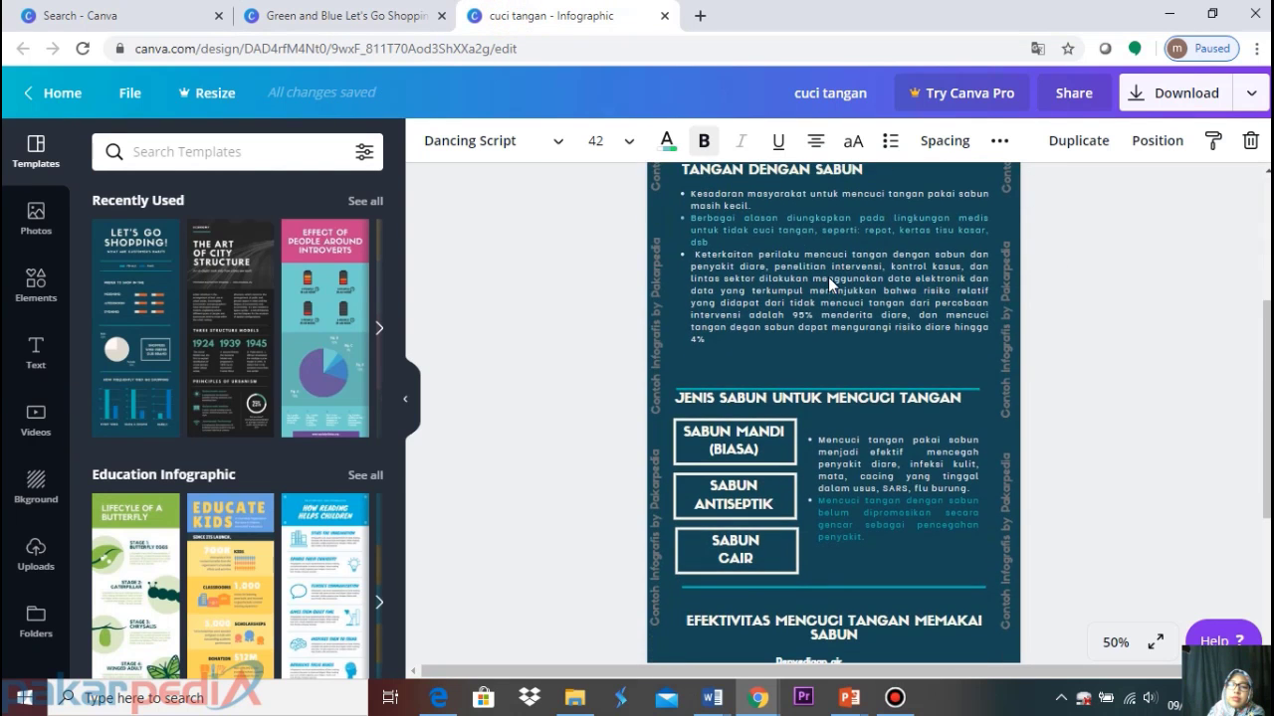
{"action": "scroll", "coordinate": [827, 277], "scroll_direction": "up", "scroll_amount": 2}
{"action": "scroll", "coordinate": [828, 277], "scroll_direction": "up", "scroll_amount": 1}
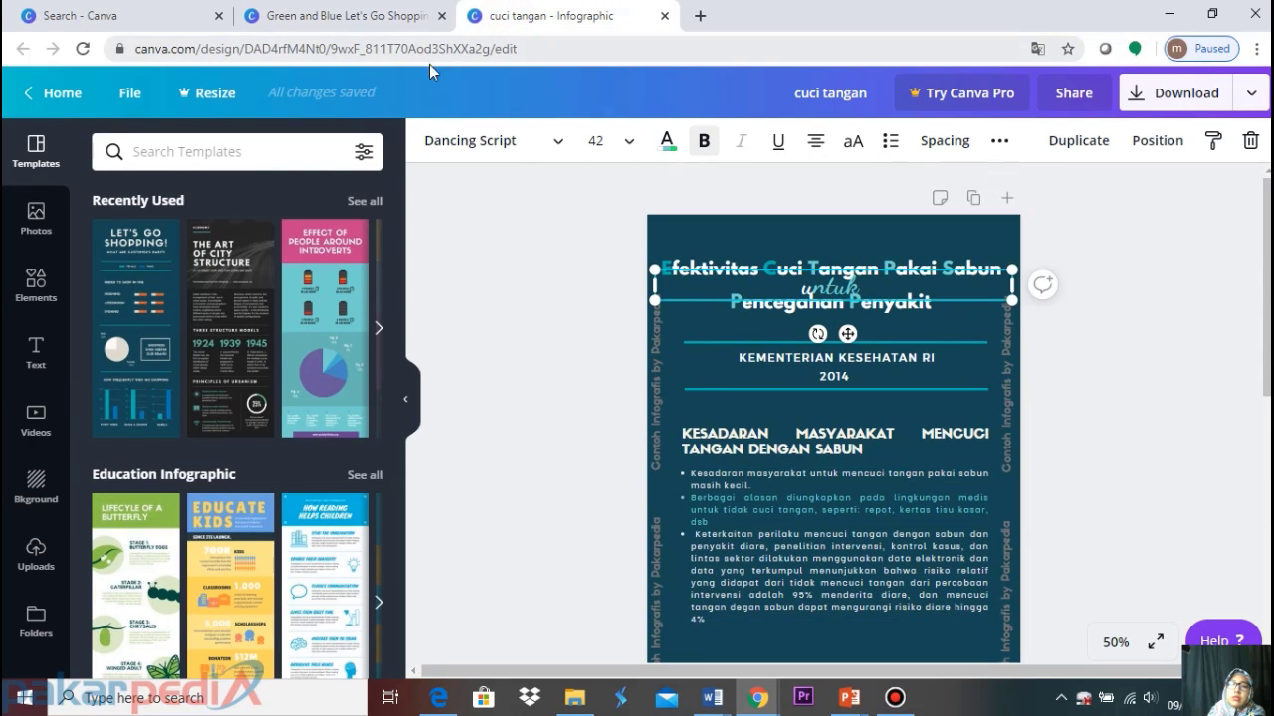
{"action": "left_click", "coordinate": [362, 20]}
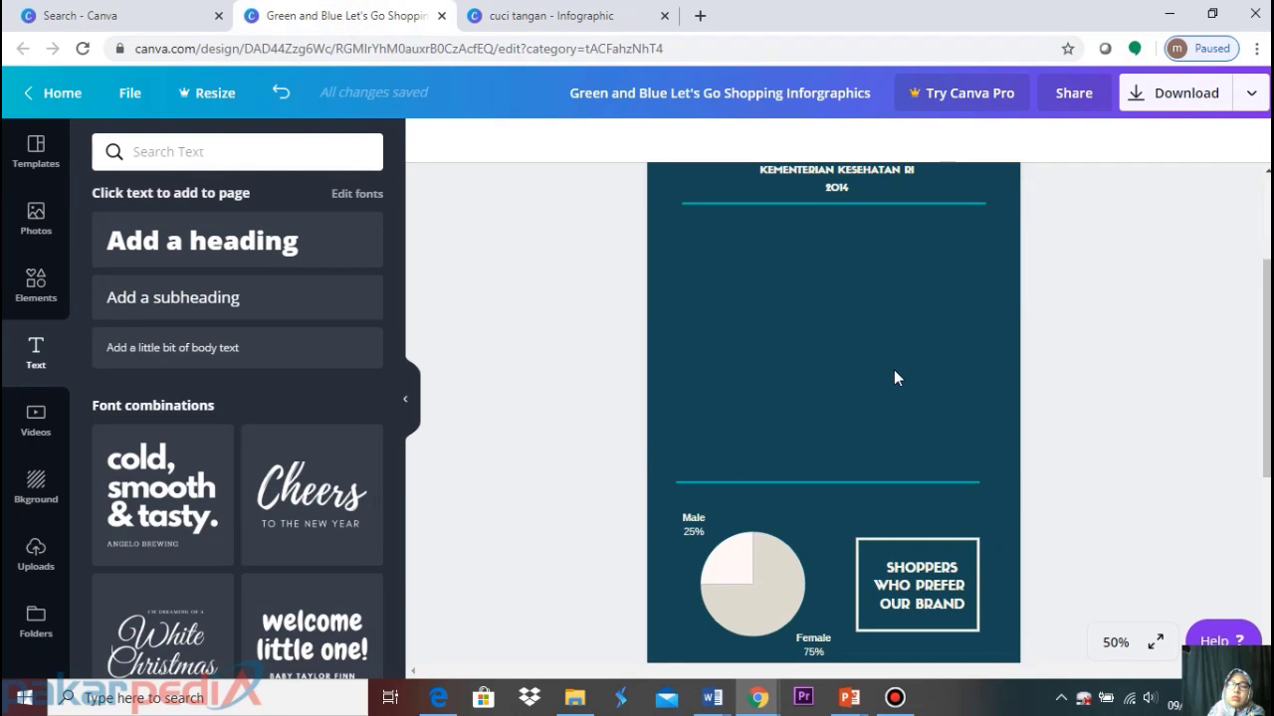
Paste two copies of the HOW FREQUENTLY THEY GO SHOPPING heading below the original
{"action": "scroll", "coordinate": [888, 370], "scroll_direction": "up", "scroll_amount": 2}
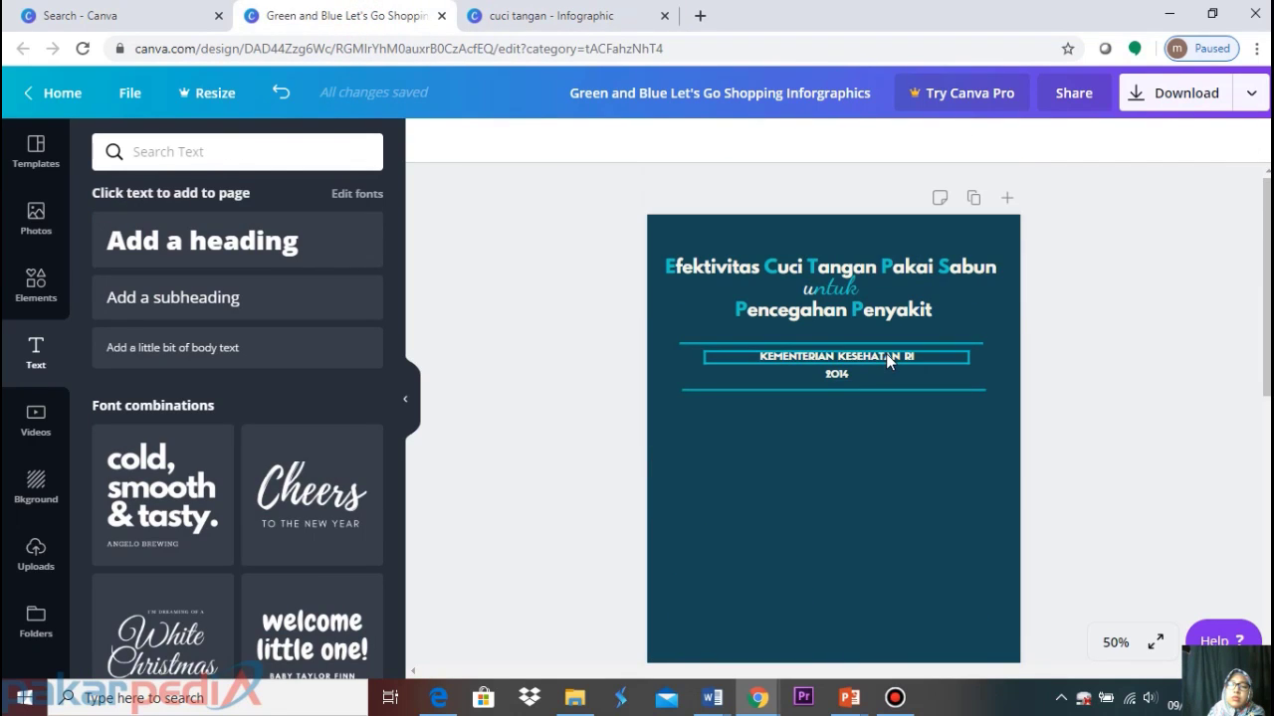
{"action": "scroll", "coordinate": [886, 355], "scroll_direction": "down", "scroll_amount": 2}
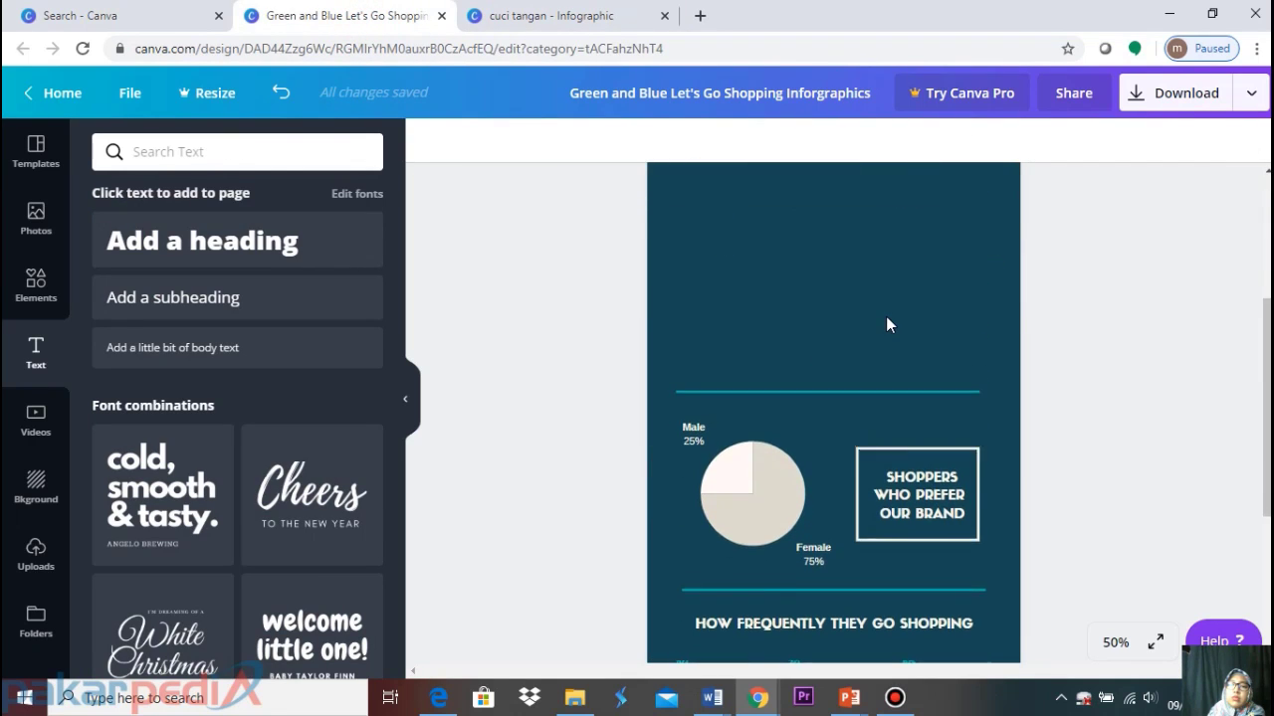
{"action": "scroll", "coordinate": [885, 325], "scroll_direction": "down", "scroll_amount": 3}
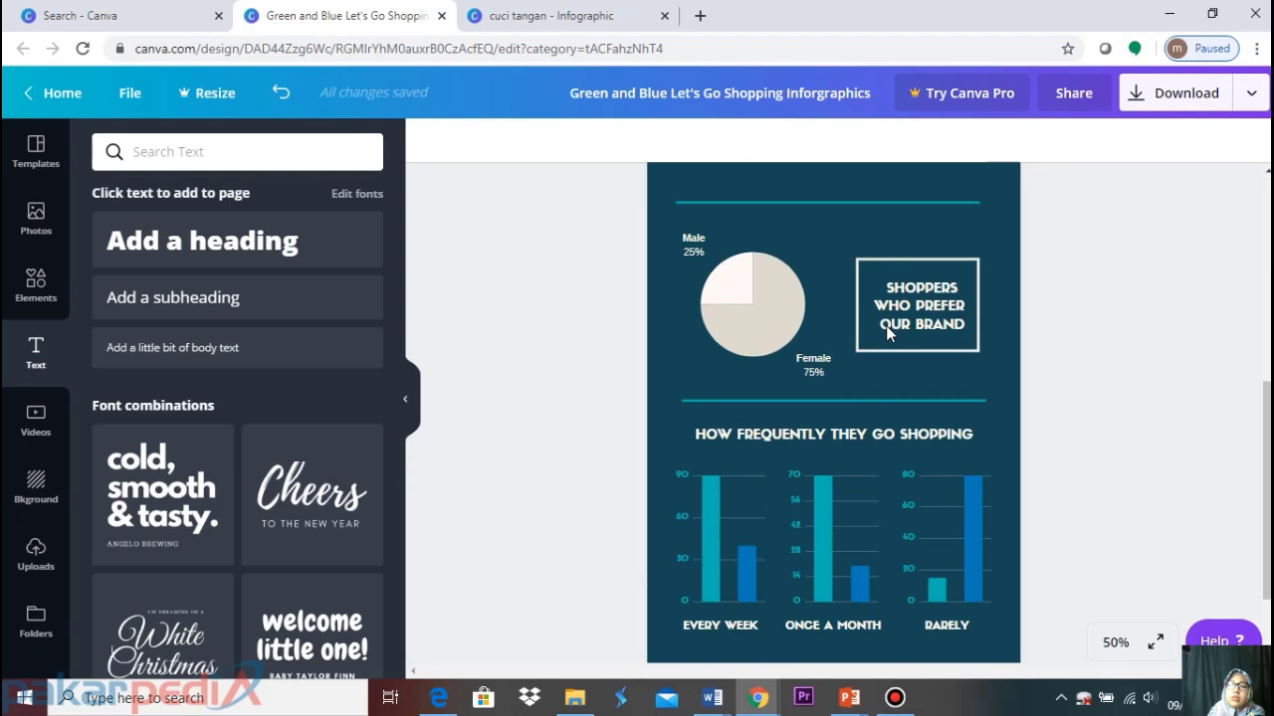
{"action": "left_click", "coordinate": [851, 445]}
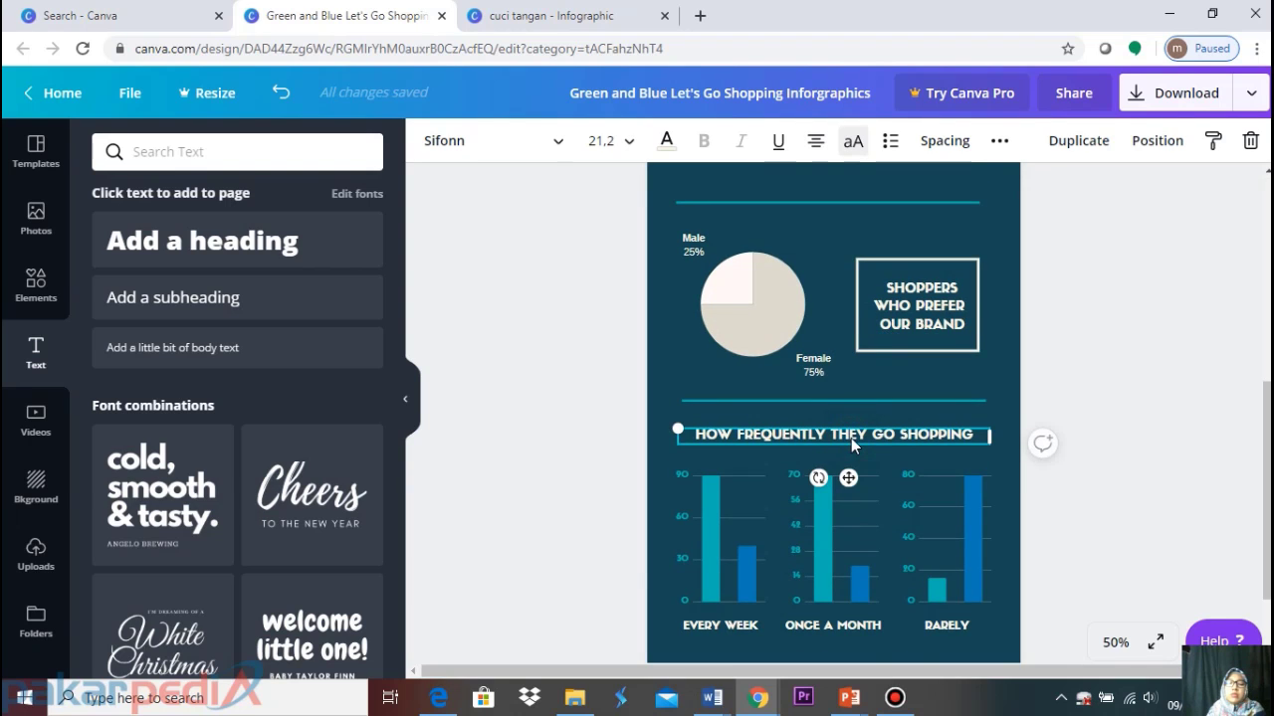
{"action": "scroll", "coordinate": [850, 438], "scroll_direction": "up", "scroll_amount": 5}
{"action": "left_click", "coordinate": [844, 437]}
{"action": "key", "text": "ctrl+v"}
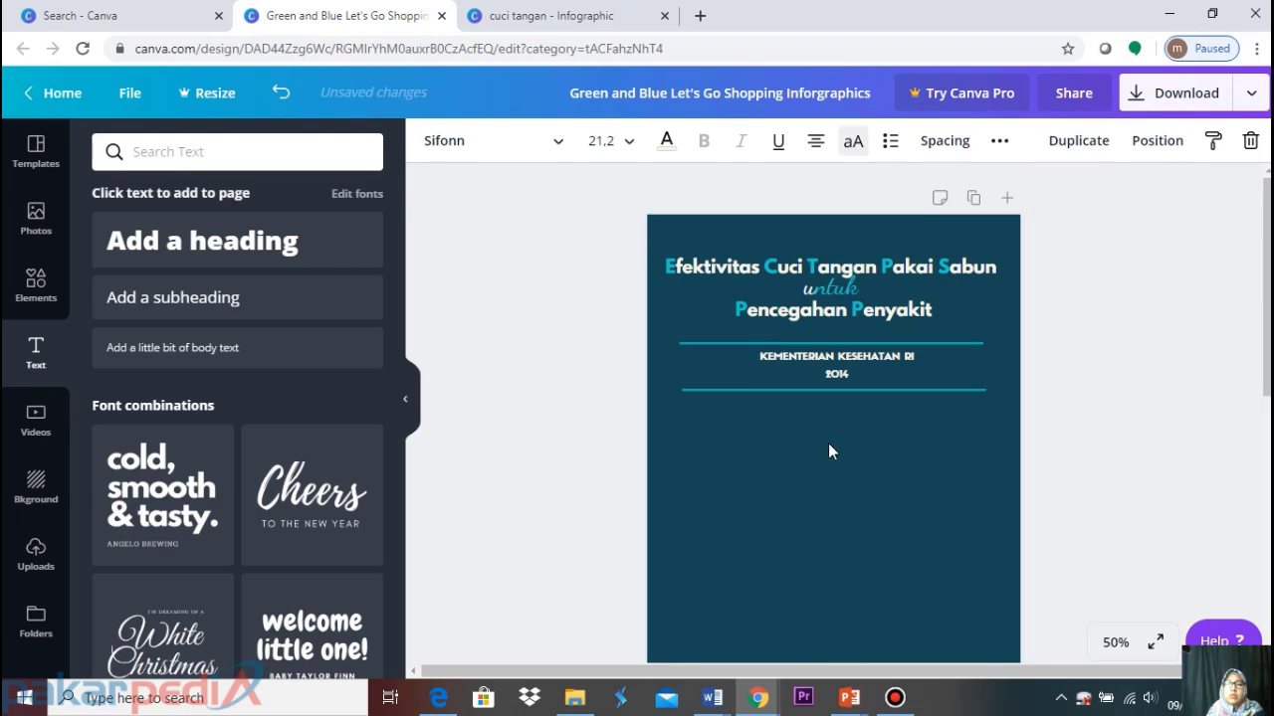
{"action": "scroll", "coordinate": [829, 460], "scroll_direction": "down", "scroll_amount": 3}
{"action": "left_click", "coordinate": [815, 379]}
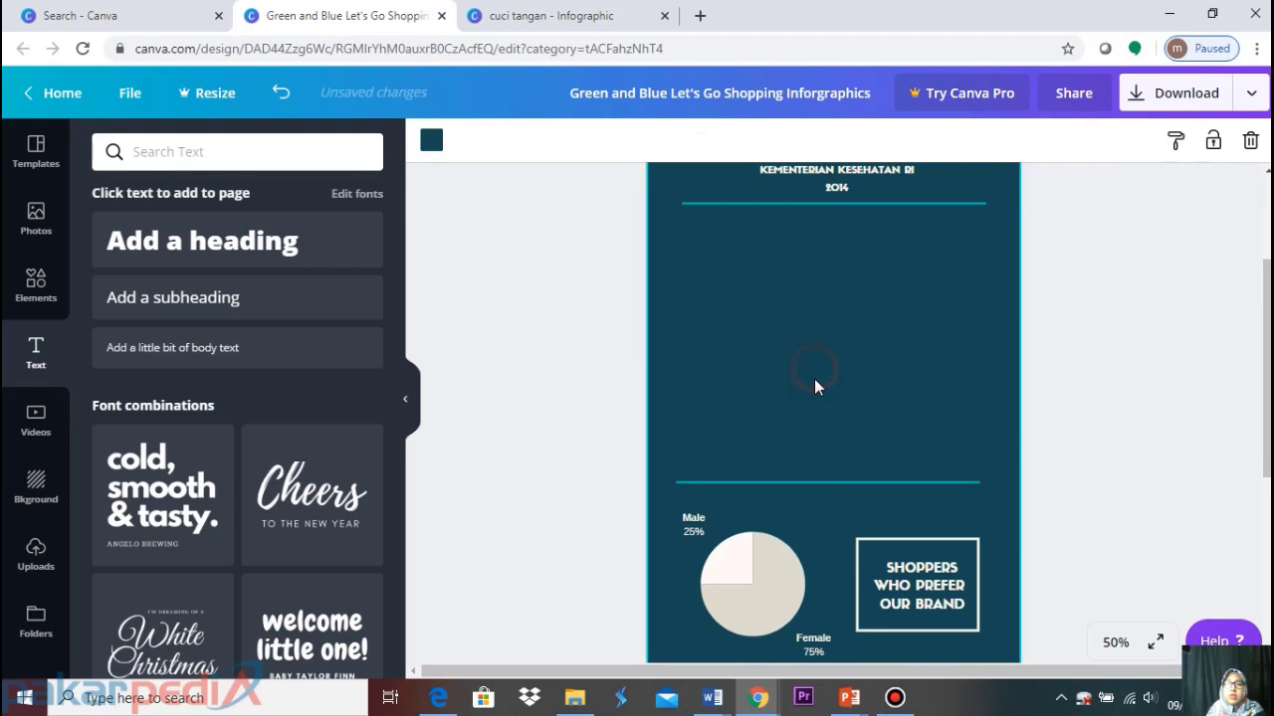
{"action": "scroll", "coordinate": [815, 383], "scroll_direction": "down", "scroll_amount": 1}
{"action": "scroll", "coordinate": [815, 391], "scroll_direction": "up", "scroll_amount": 3}
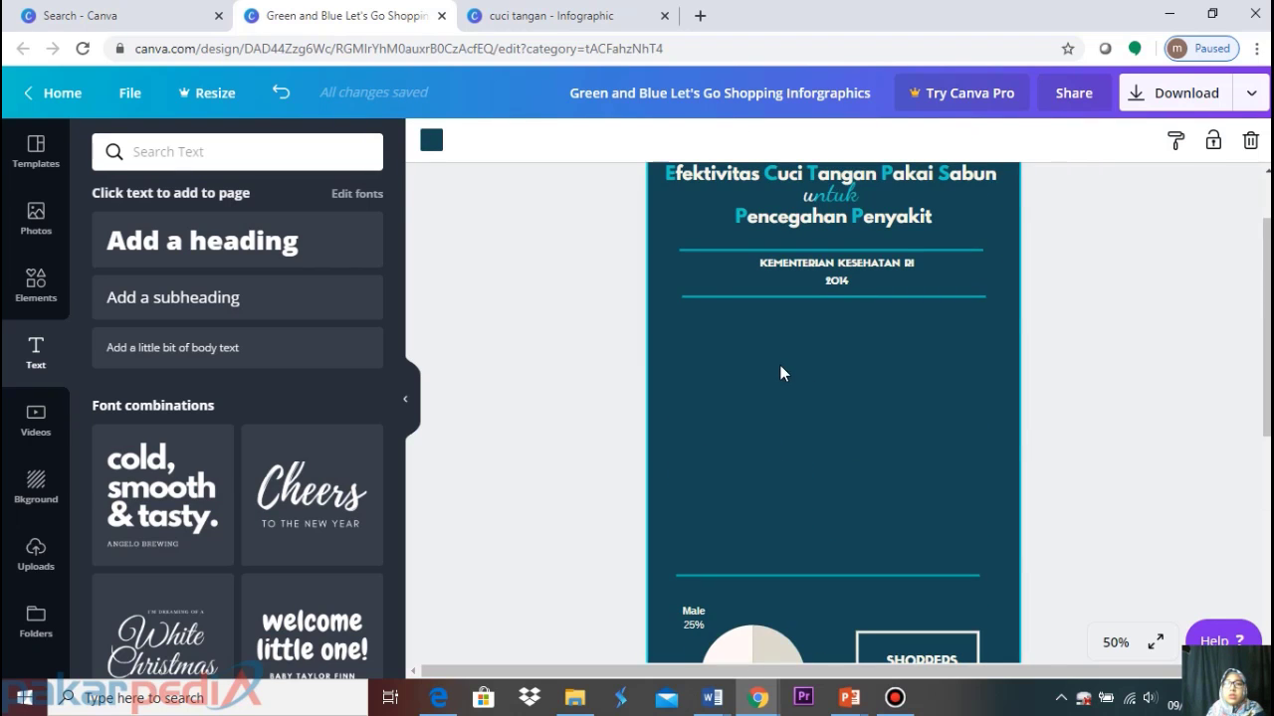
{"action": "scroll", "coordinate": [796, 398], "scroll_direction": "up", "scroll_amount": 2}
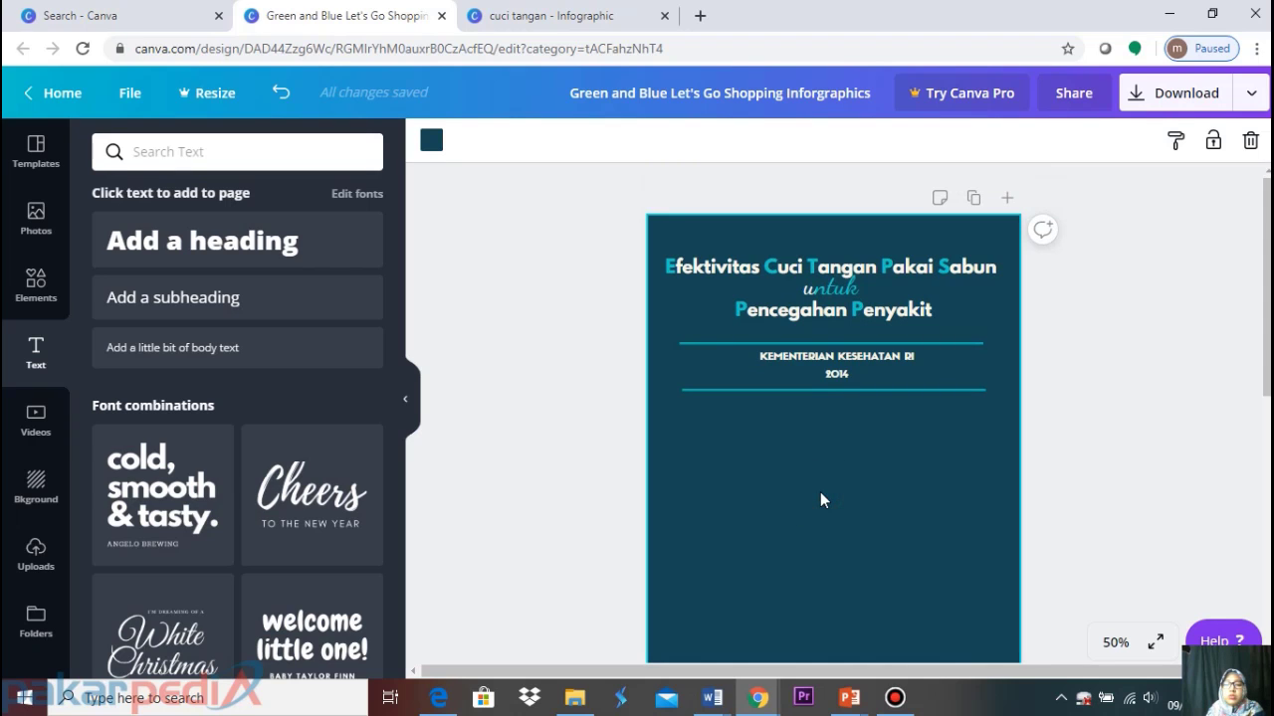
{"action": "key", "text": "ctrl+v"}
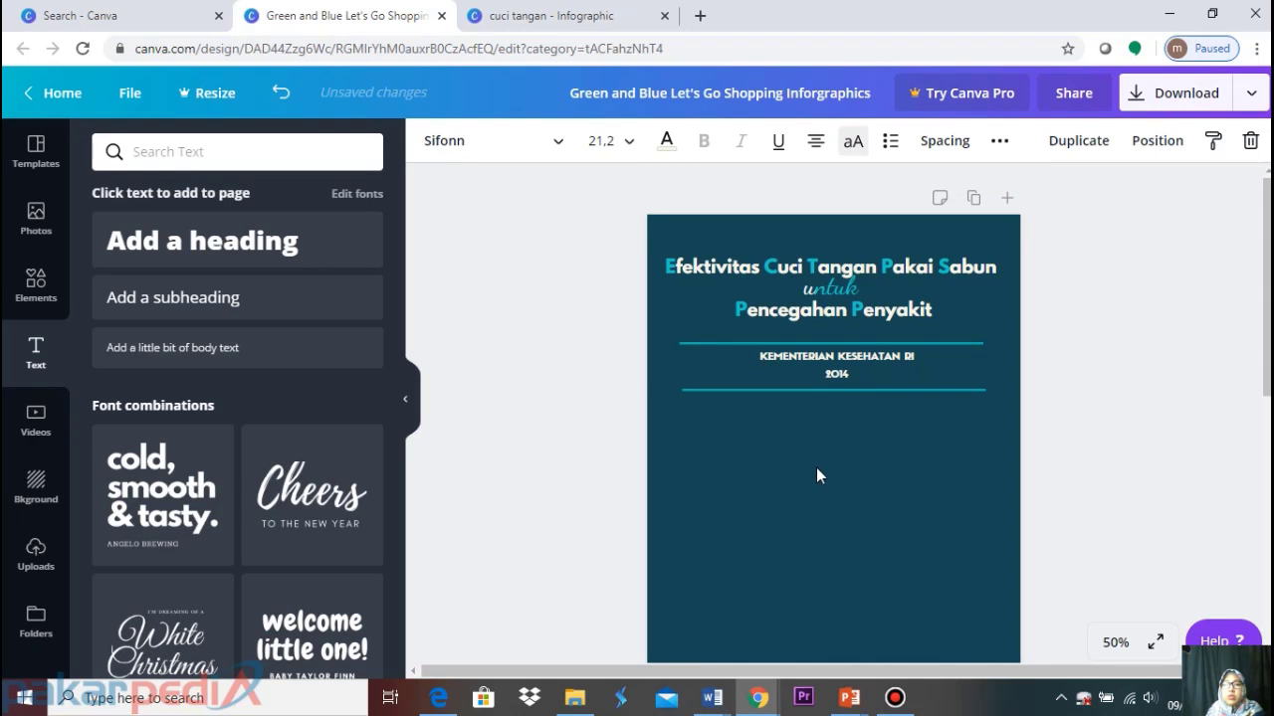
{"action": "scroll", "coordinate": [815, 468], "scroll_direction": "down", "scroll_amount": 3}
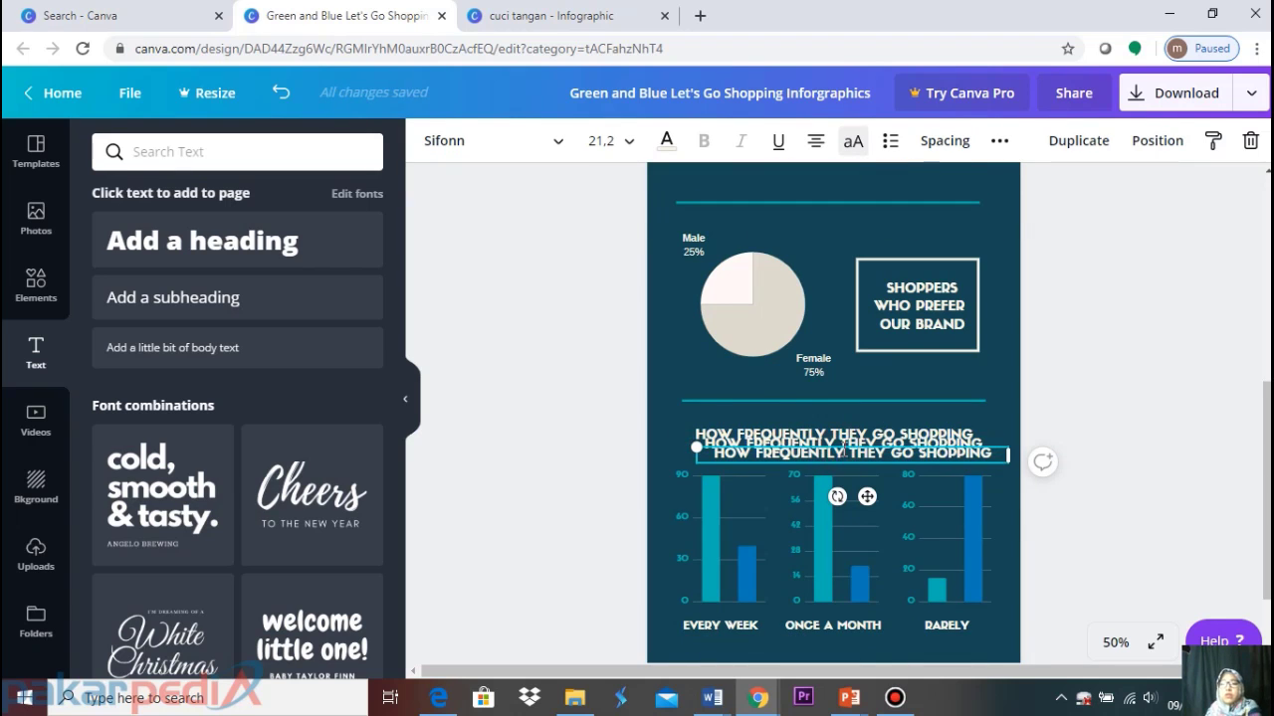
Remove the extra pasted copy of the heading
{"action": "left_click_drag", "start_coordinate": [845, 449], "coordinate": [842, 453]}
{"action": "left_click", "coordinate": [1071, 385]}
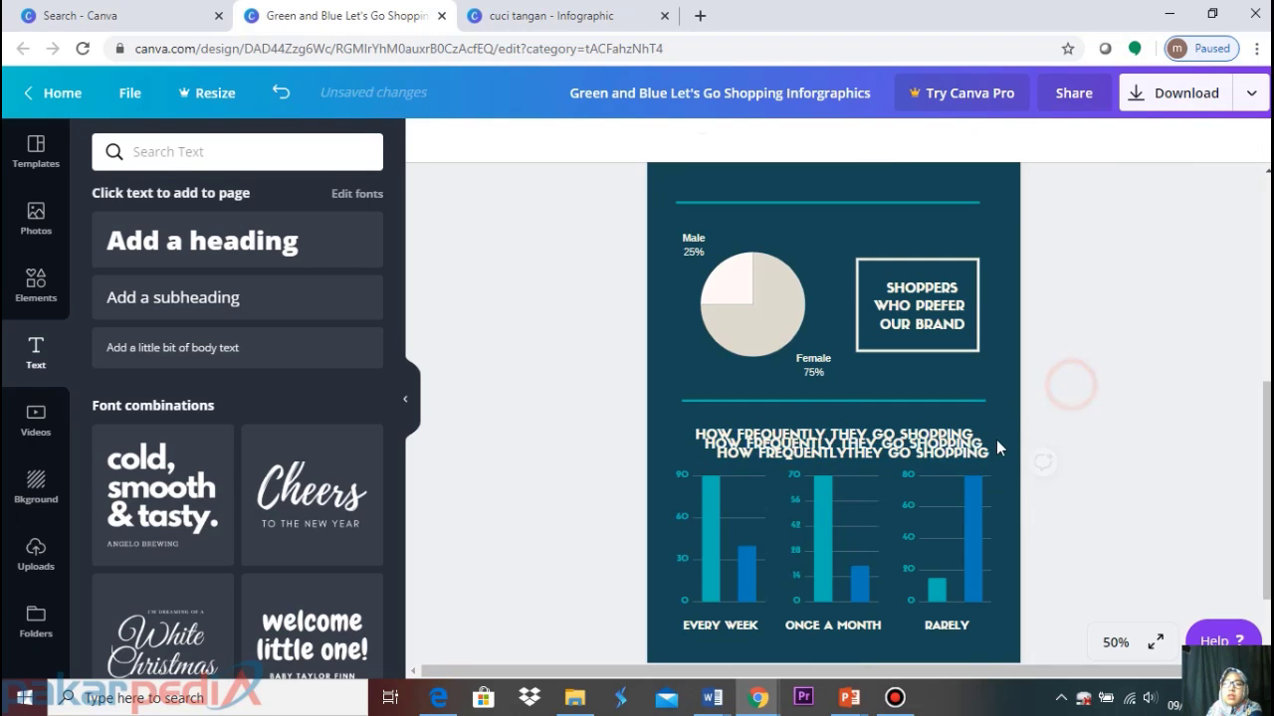
{"action": "left_click", "coordinate": [999, 456]}
{"action": "left_click_drag", "start_coordinate": [999, 456], "coordinate": [931, 444]}
{"action": "key", "text": "Delete"}
Duplicate the HOW FREQUENTLY heading and place the copy just below the KEMENTERIAN block
{"action": "left_click", "coordinate": [930, 441]}
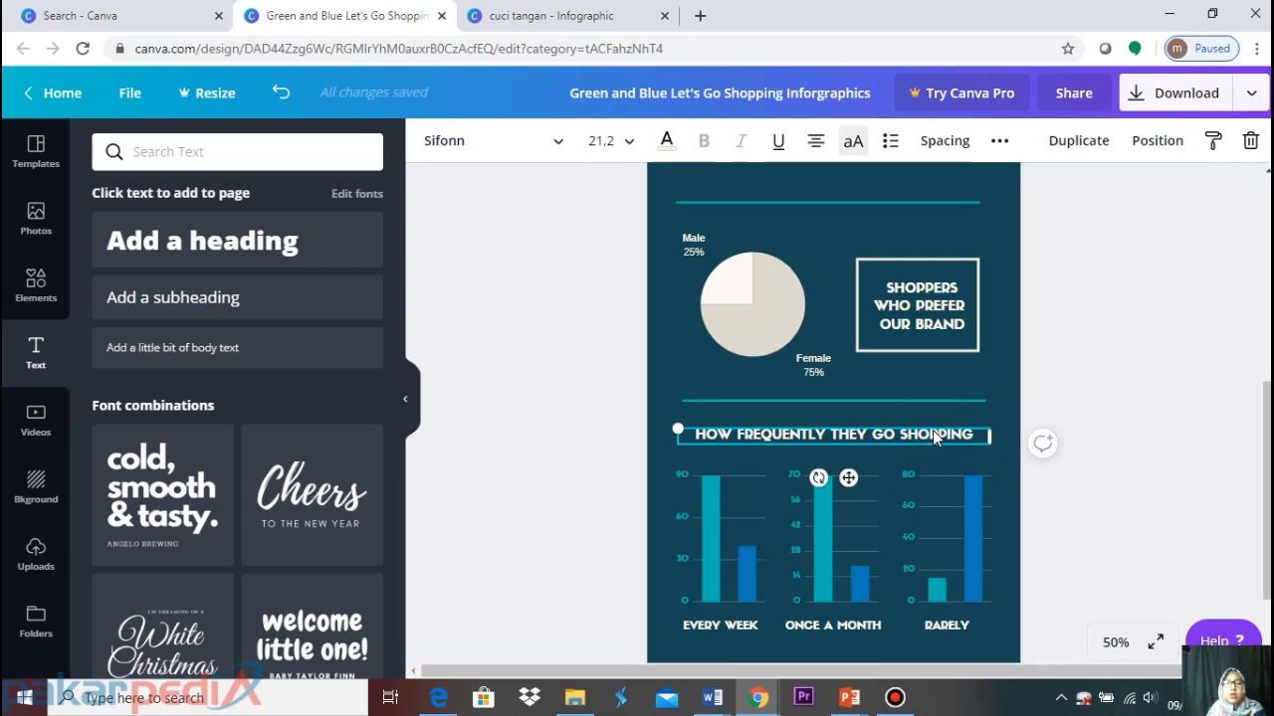
{"action": "key", "text": "ctrl+d"}
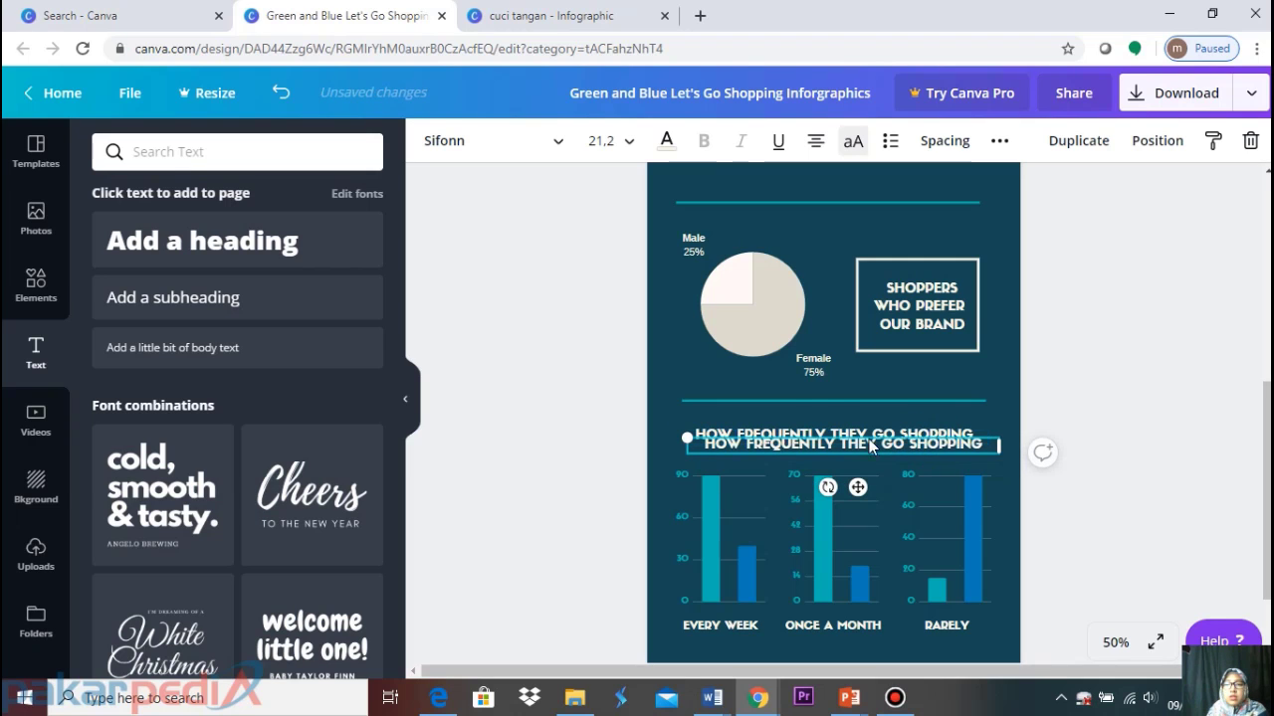
{"action": "left_click_drag", "start_coordinate": [858, 485], "coordinate": [822, 231]}
{"action": "scroll", "coordinate": [823, 244], "scroll_direction": "up", "scroll_amount": 2}
{"action": "scroll", "coordinate": [823, 249], "scroll_direction": "up", "scroll_amount": 2}
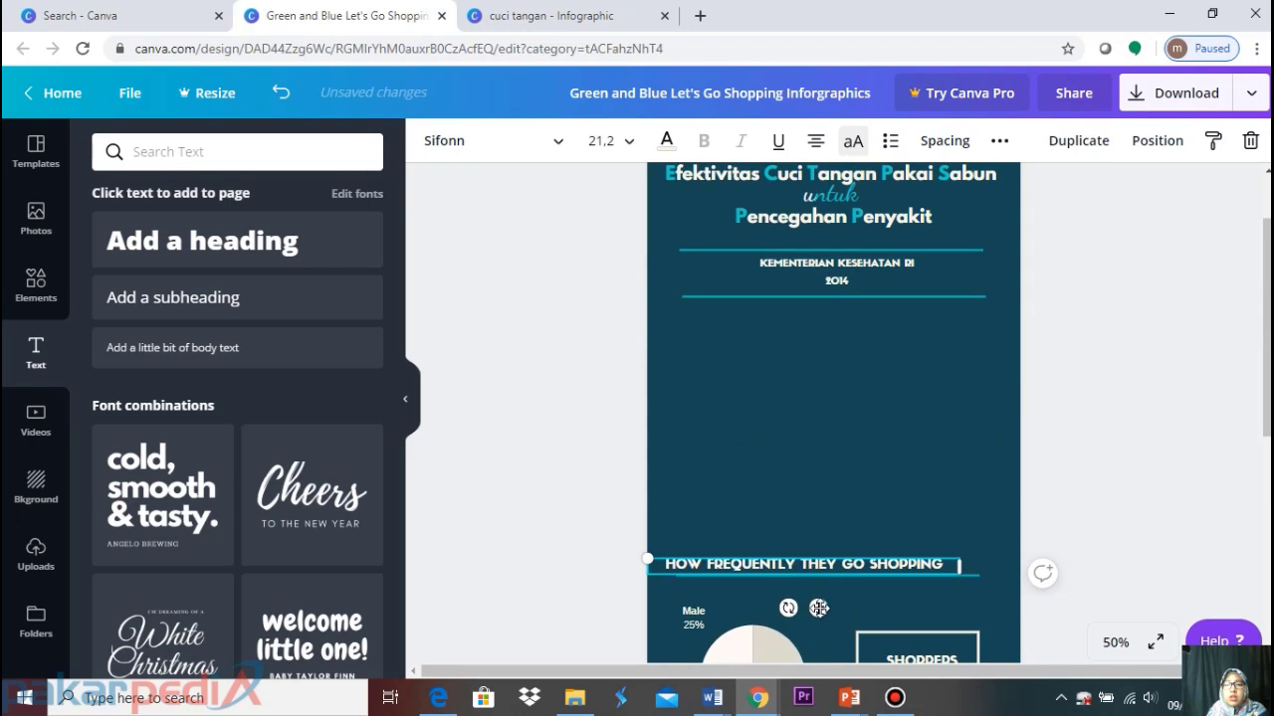
{"action": "left_click_drag", "start_coordinate": [818, 608], "coordinate": [850, 370]}
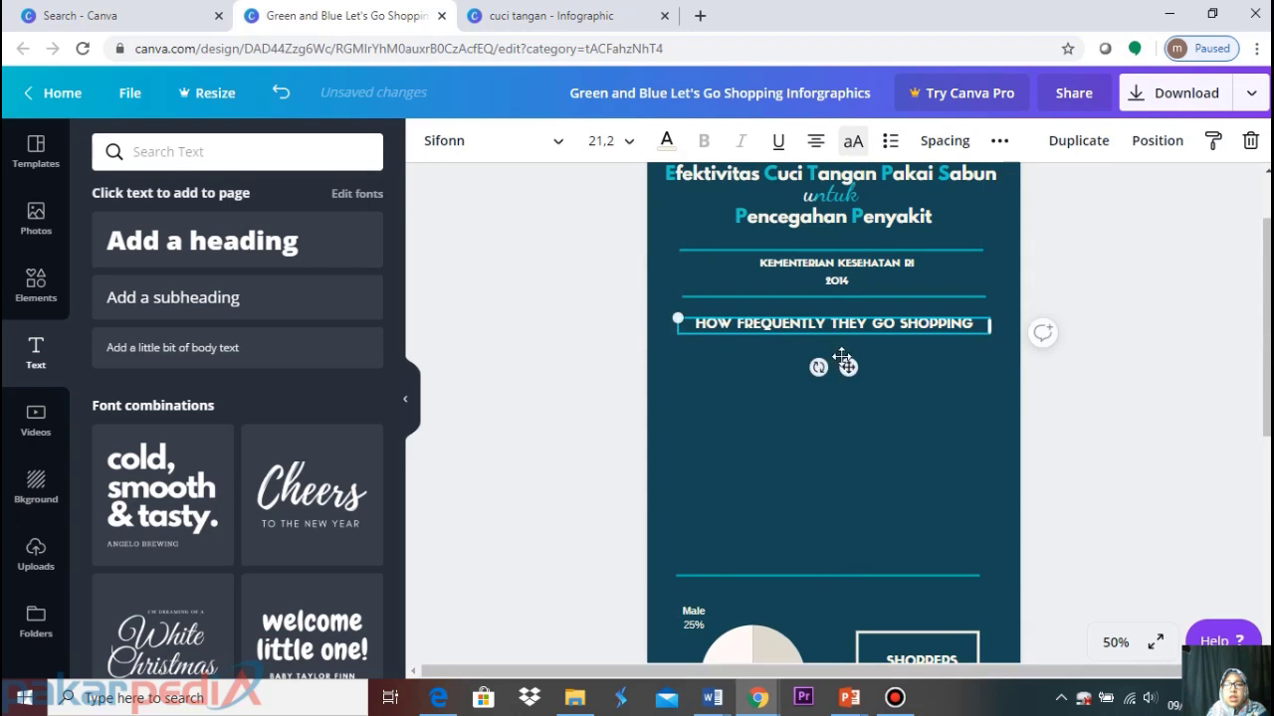
Left-align the heading copy, then bring up the cuci tangan infographic for reference
{"action": "left_click", "coordinate": [820, 148]}
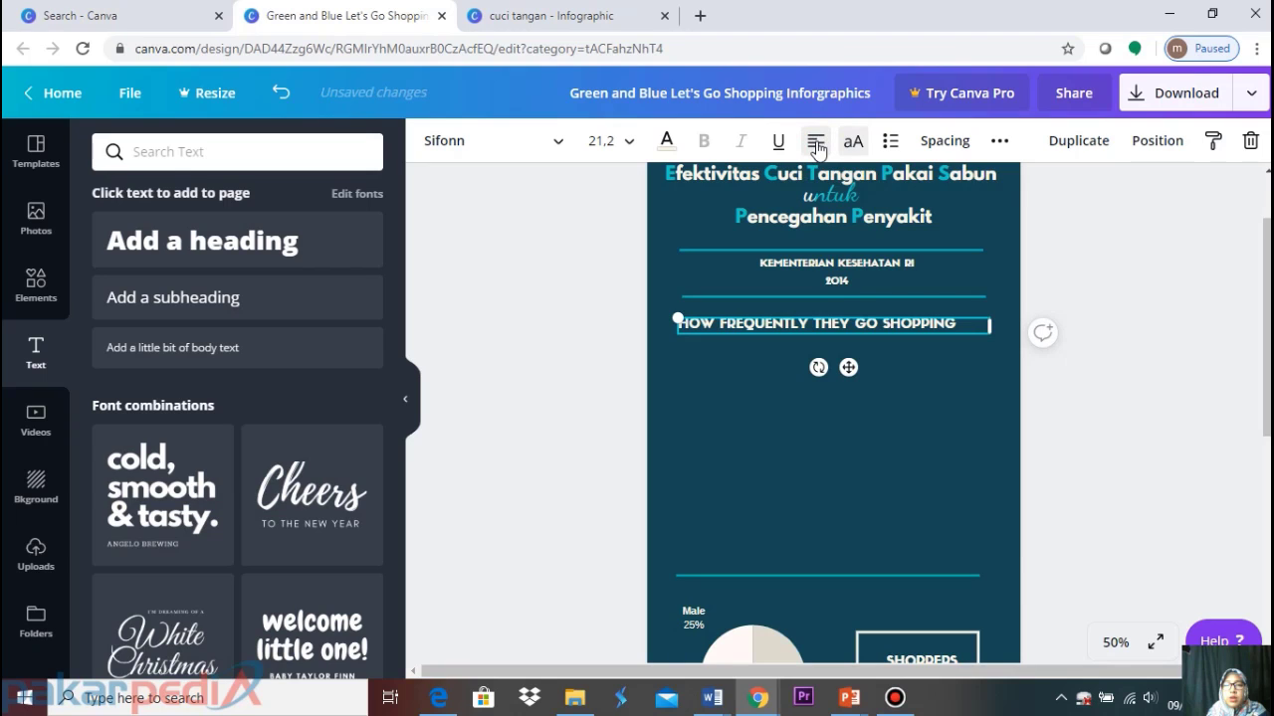
{"action": "left_click", "coordinate": [817, 148]}
{"action": "left_click", "coordinate": [817, 148]}
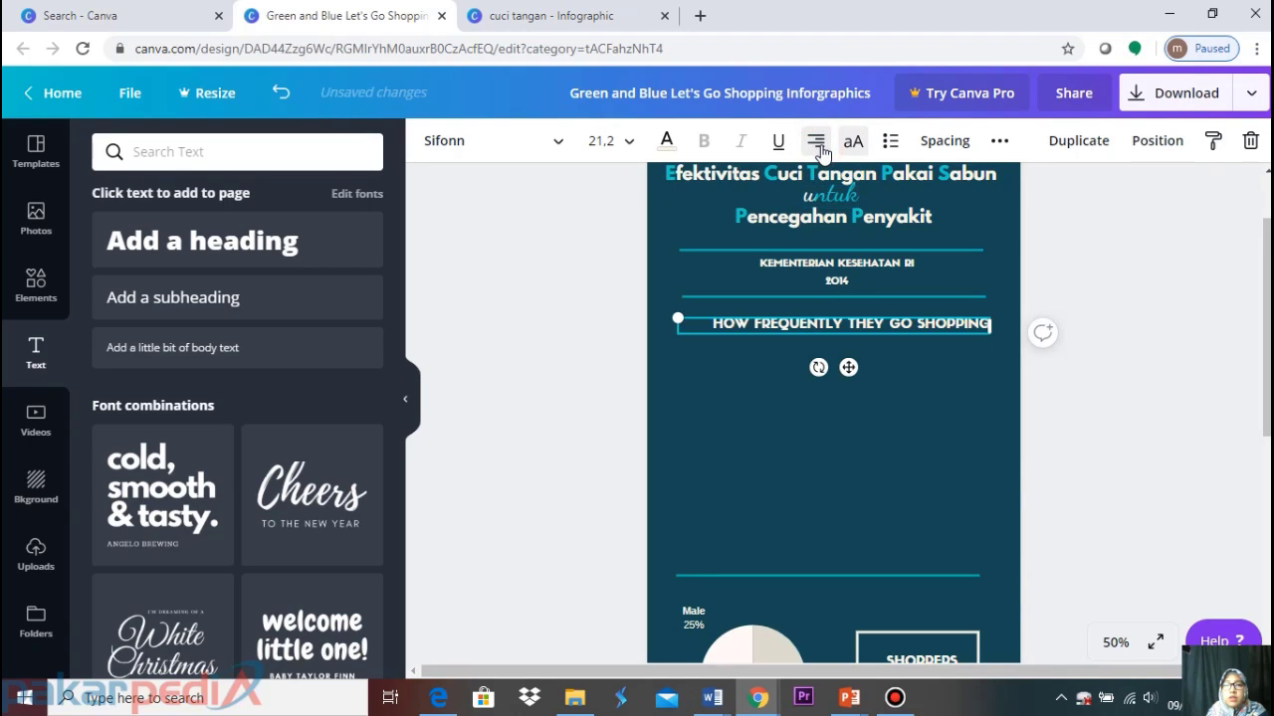
{"action": "left_click", "coordinate": [817, 144]}
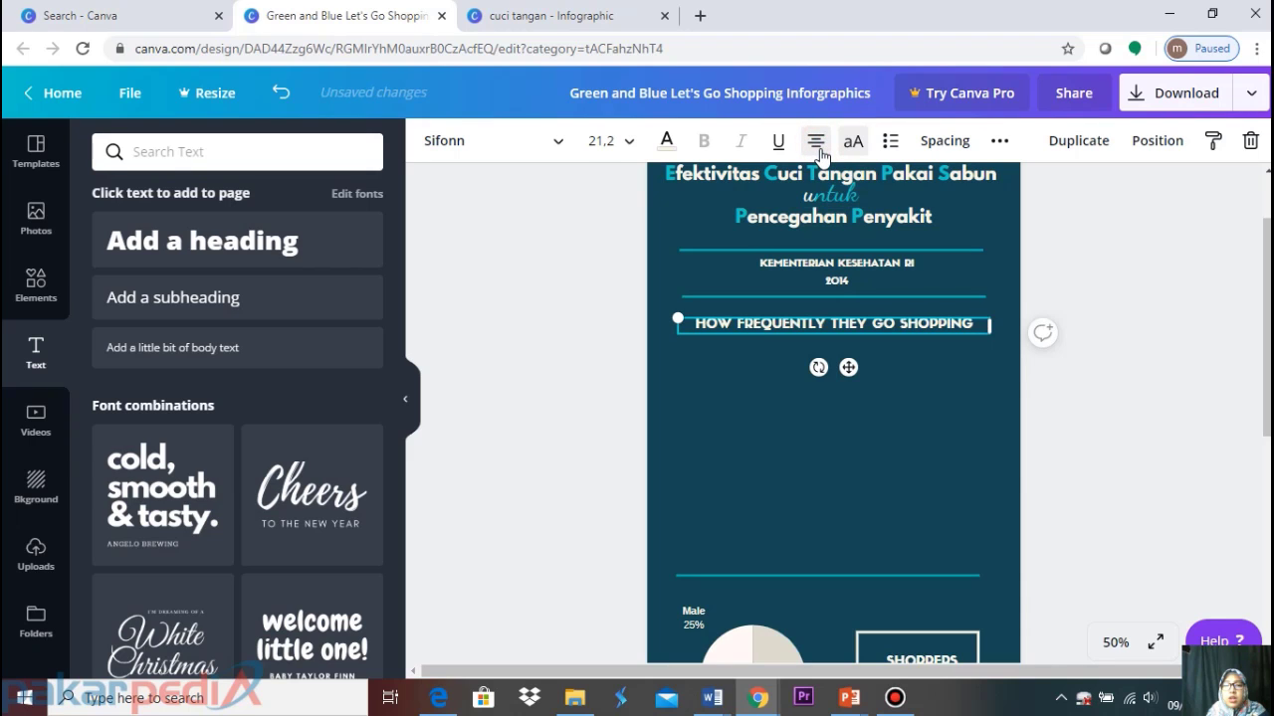
{"action": "left_click", "coordinate": [817, 148]}
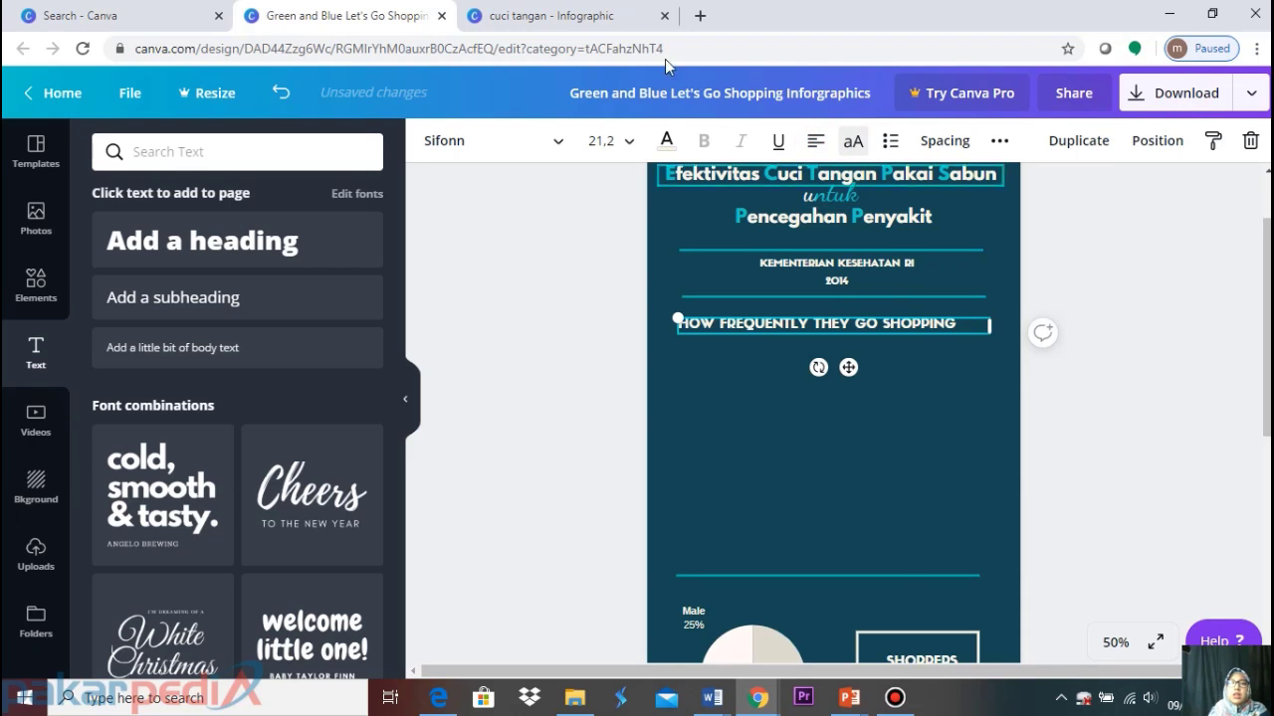
{"action": "left_click", "coordinate": [537, 12]}
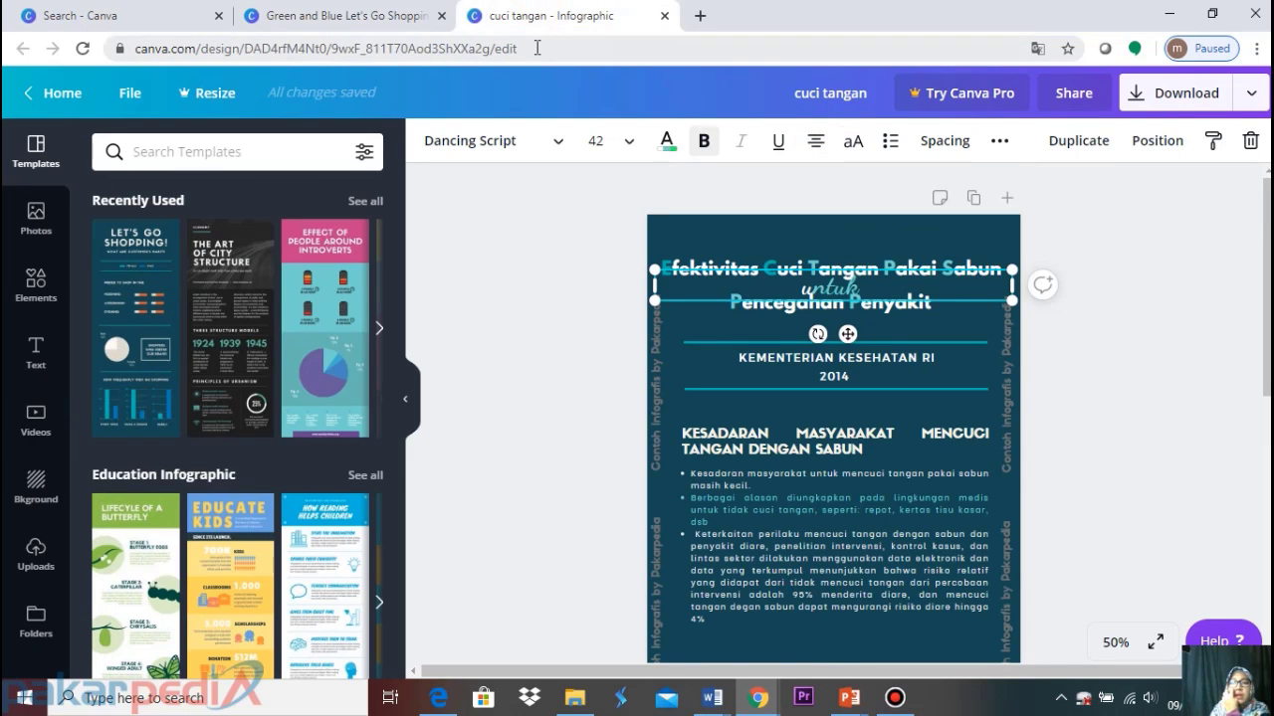
Retitle the heading copy to 'KESADARAN MASYARAKAT MENCUCI TANGAN PAKAI SABUN'
{"action": "left_click", "coordinate": [328, 16]}
{"action": "left_click_drag", "start_coordinate": [969, 325], "coordinate": [647, 331]}
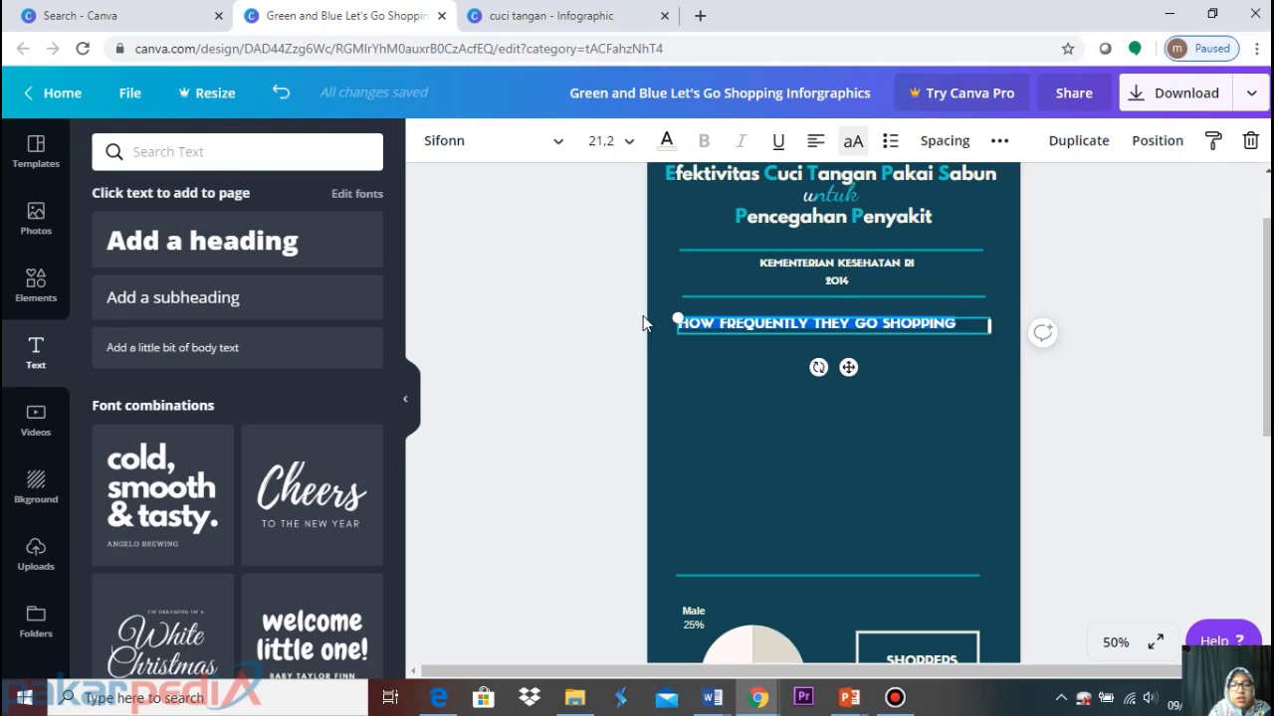
{"action": "type", "text": "KESADARA"}
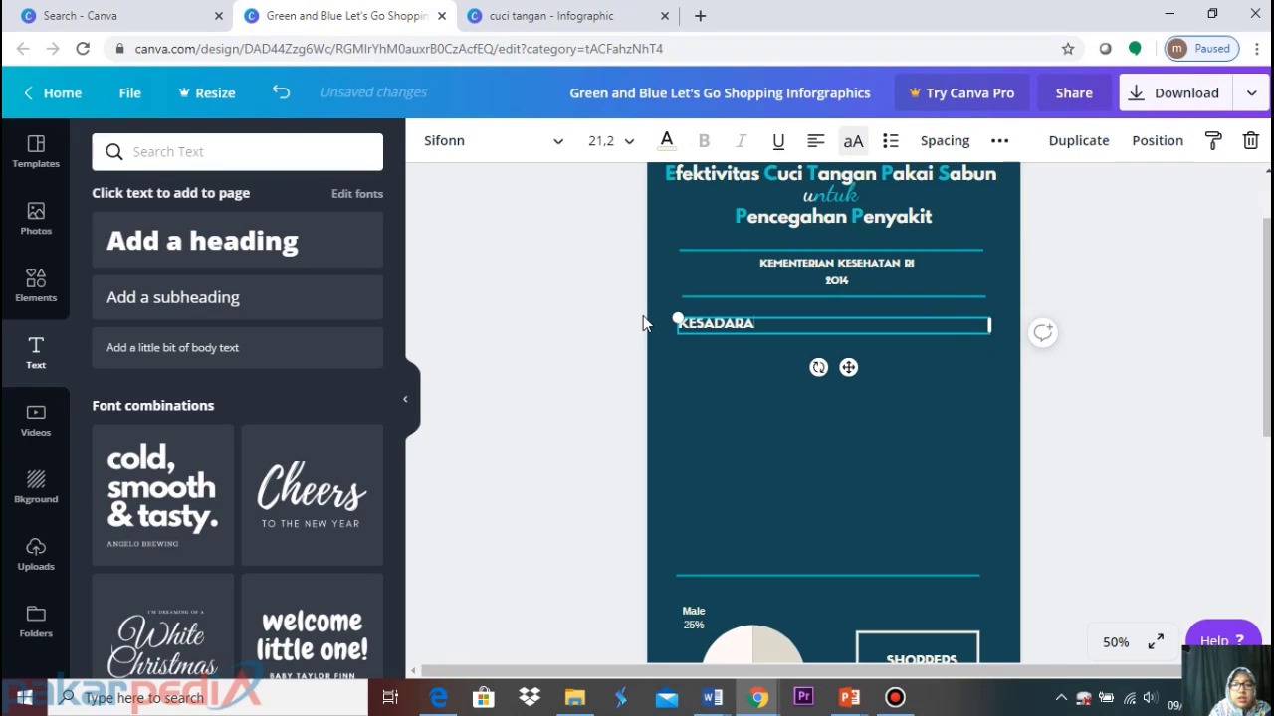
{"action": "type", "text": "N MASYARAKAT M"}
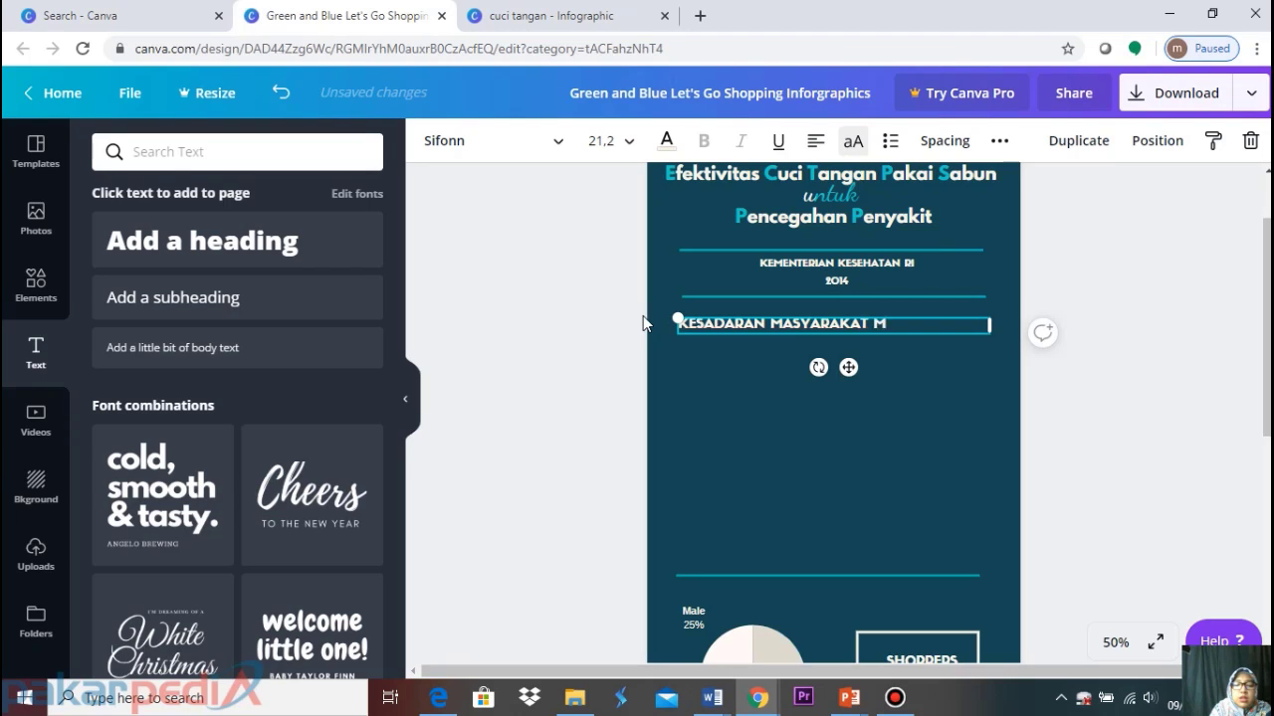
{"action": "type", "text": "ENCUCI TANGAN"}
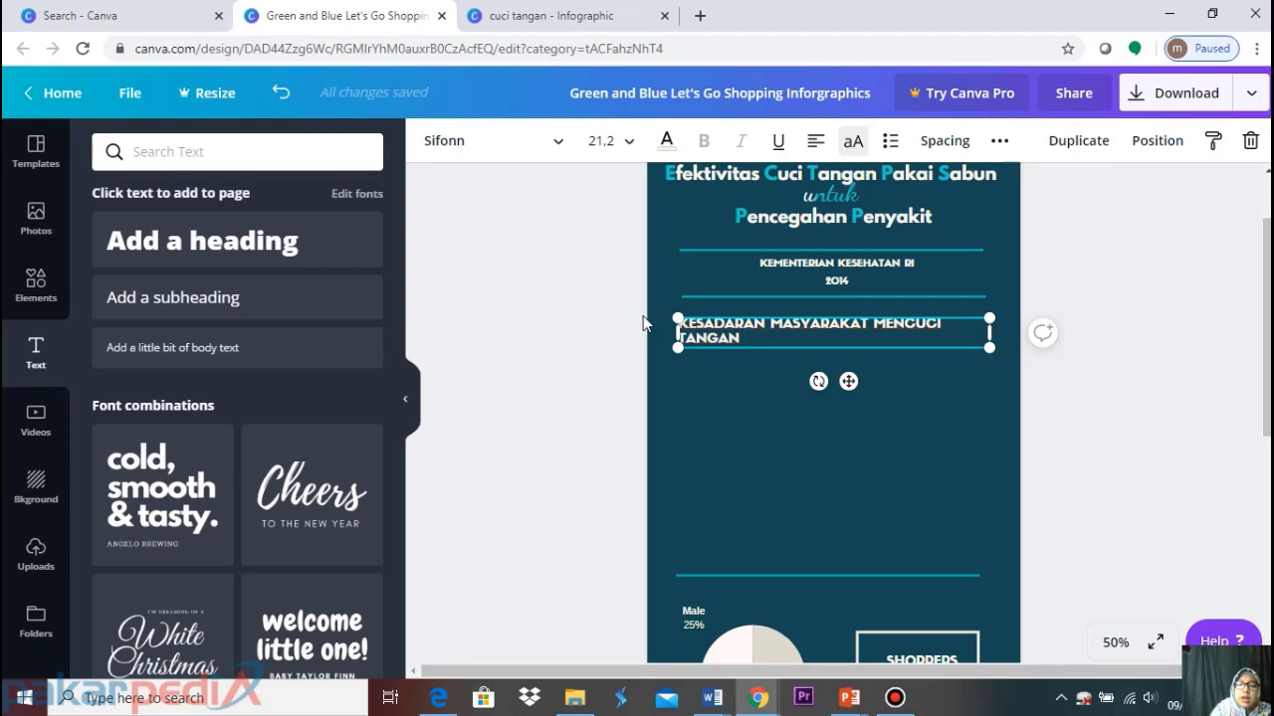
{"action": "type", "text": "PAKAI SABUN"}
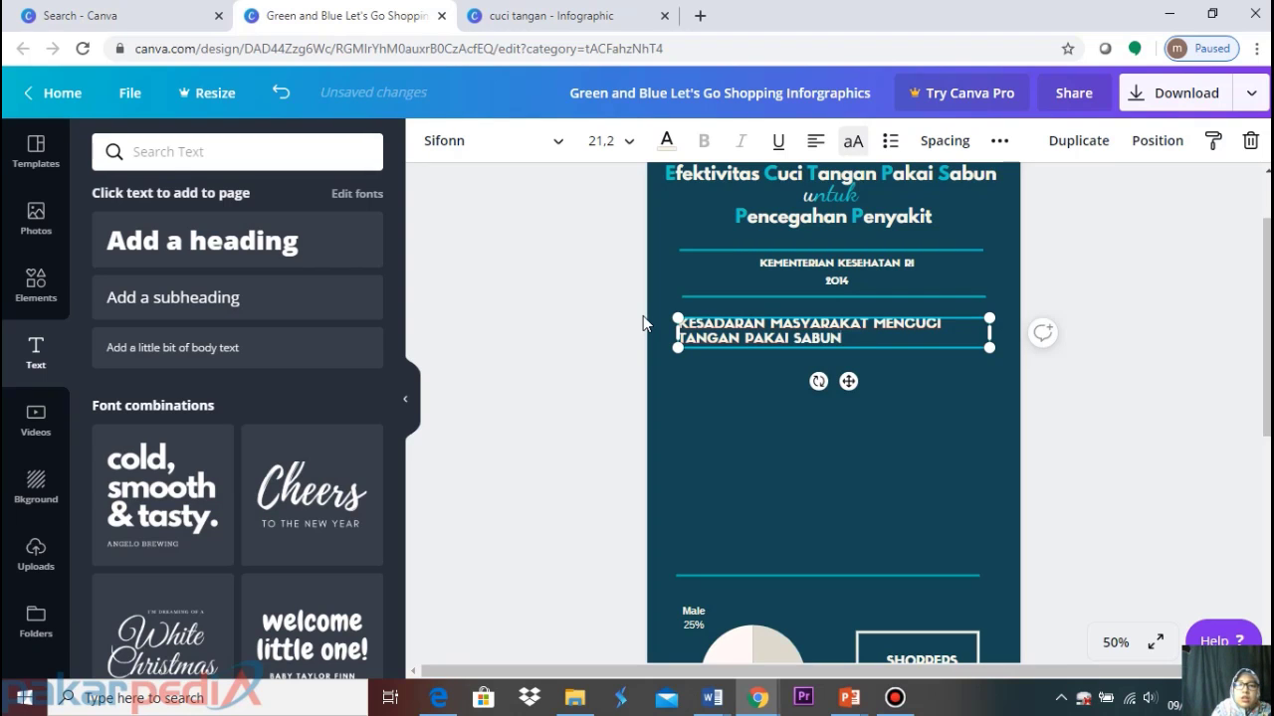
{"action": "left_click", "coordinate": [1148, 296]}
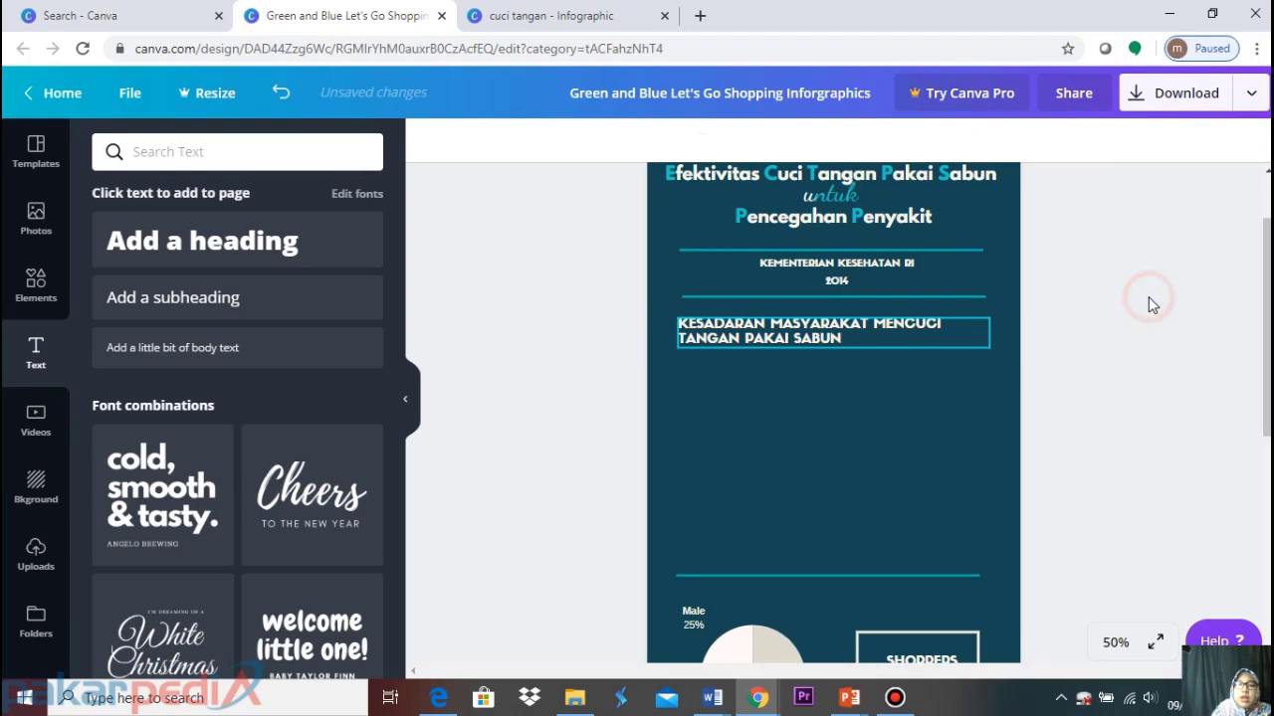
Read the Kesadaran Masyarakat section of the infodatin-ctps PDF in Edge
{"action": "left_click", "coordinate": [439, 697]}
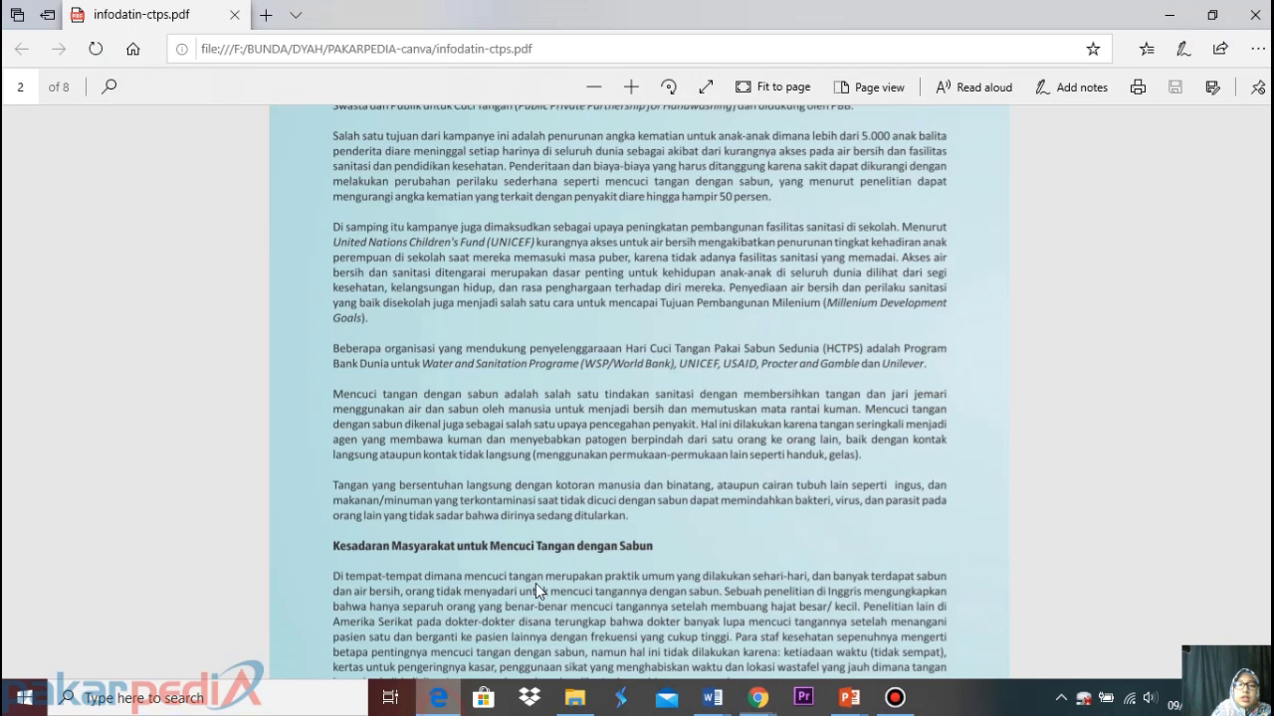
{"action": "scroll", "coordinate": [645, 407], "scroll_direction": "down", "scroll_amount": 4}
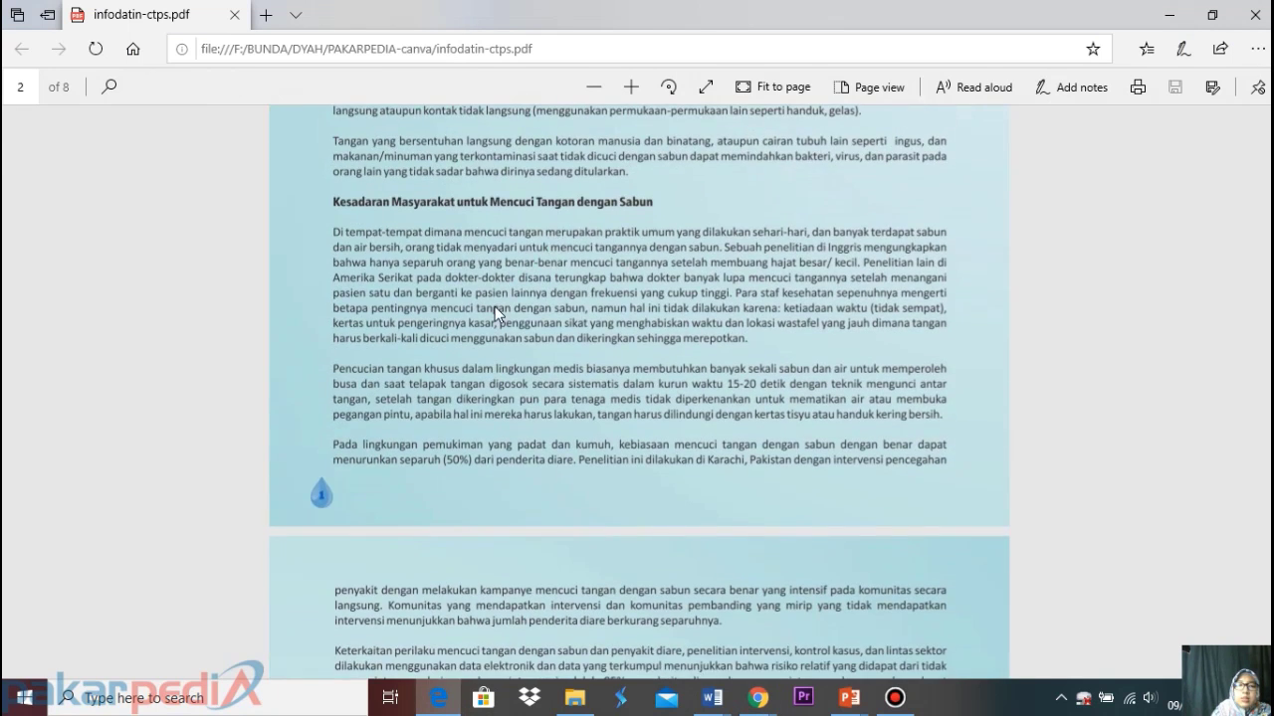
{"action": "scroll", "coordinate": [515, 390], "scroll_direction": "down", "scroll_amount": 3}
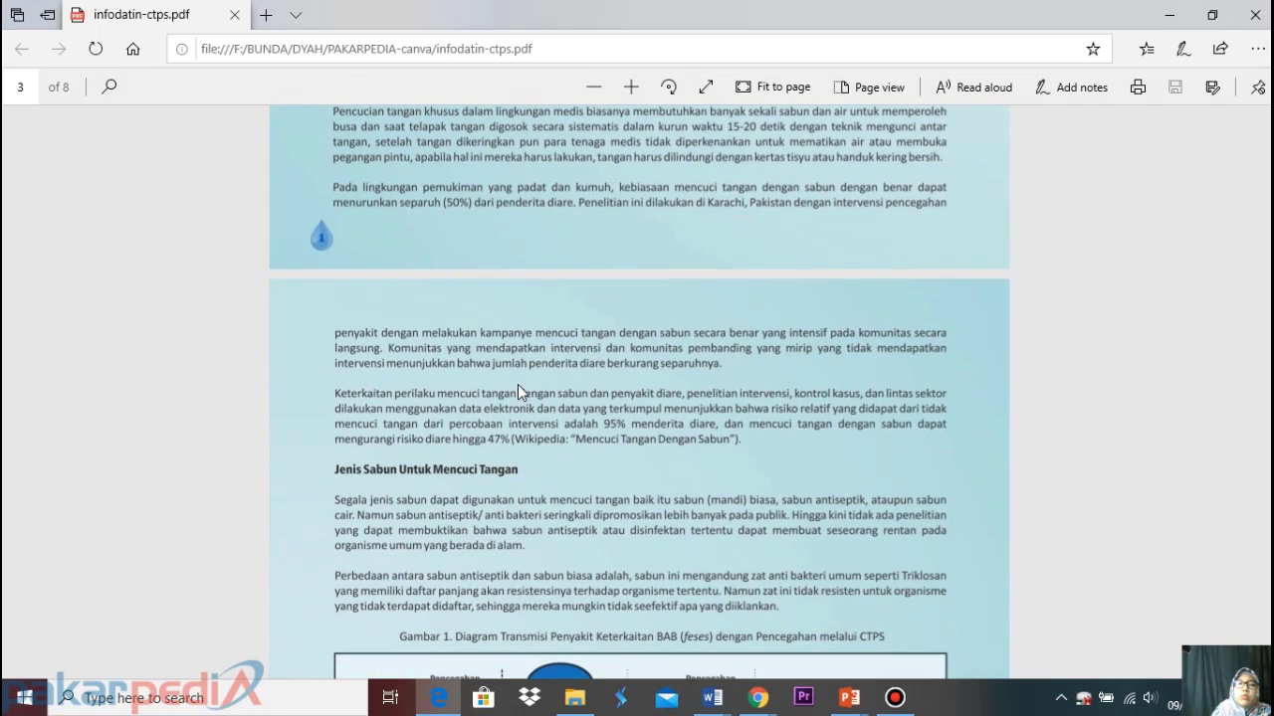
{"action": "scroll", "coordinate": [550, 397], "scroll_direction": "up", "scroll_amount": 5}
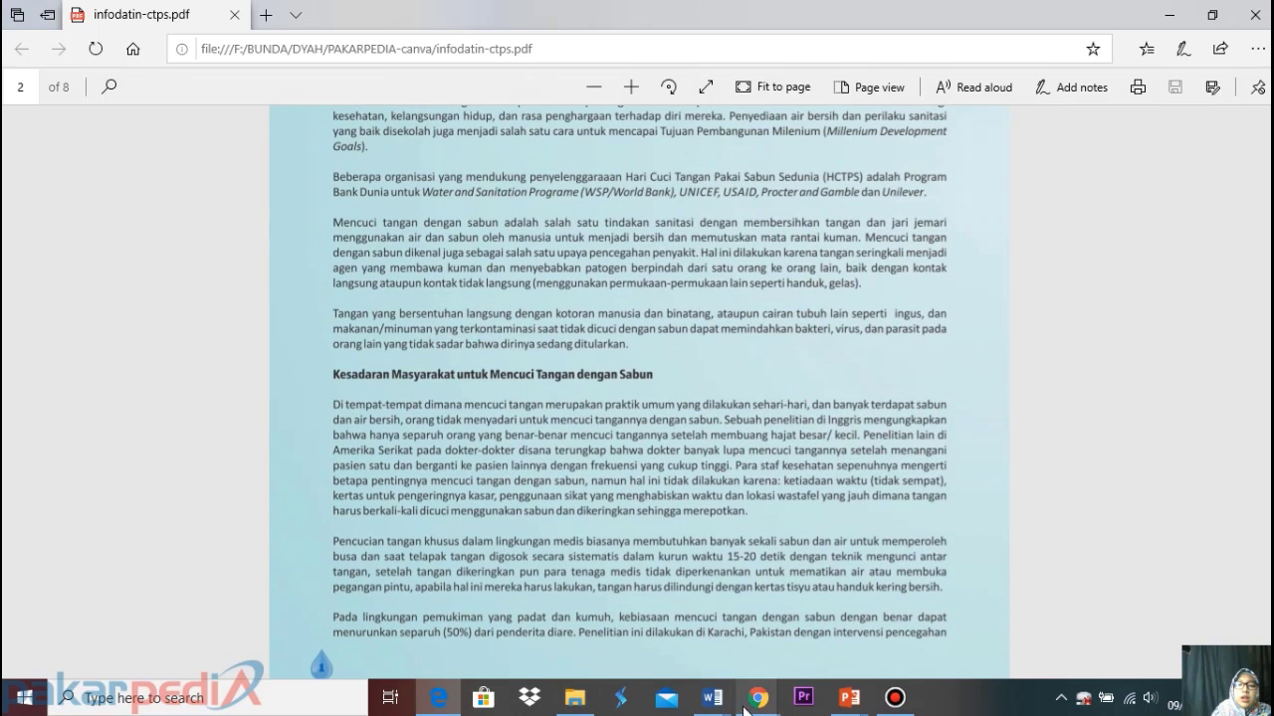
Take the bulleted hand-washing text from the cuci tangan design back to the shopping design
{"action": "mouse_move", "coordinate": [756, 699]}
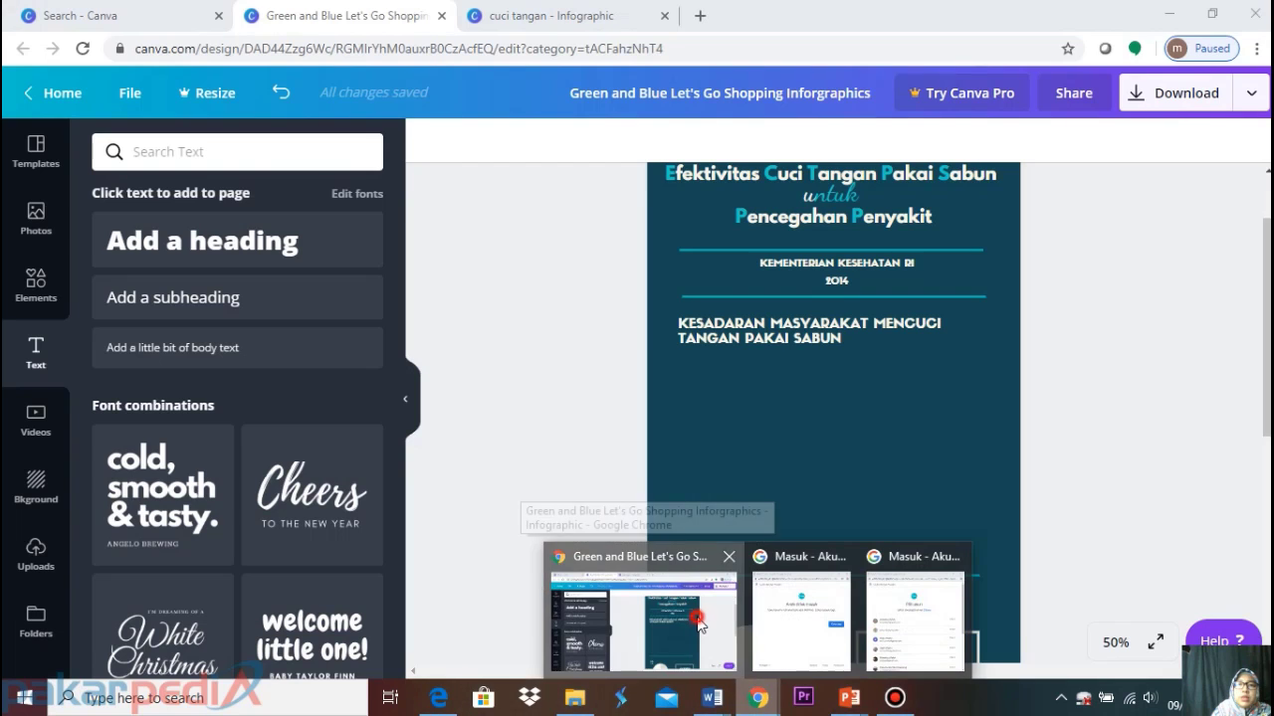
{"action": "left_click", "coordinate": [700, 627]}
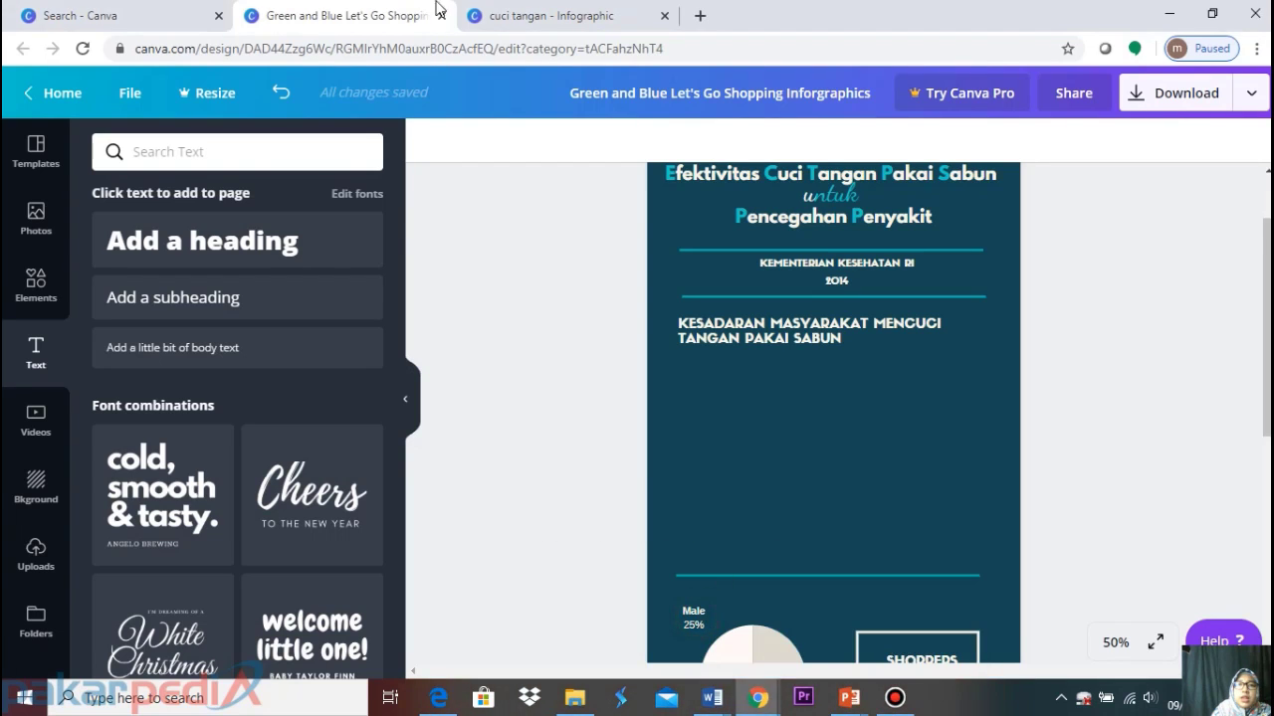
{"action": "left_click", "coordinate": [525, 12]}
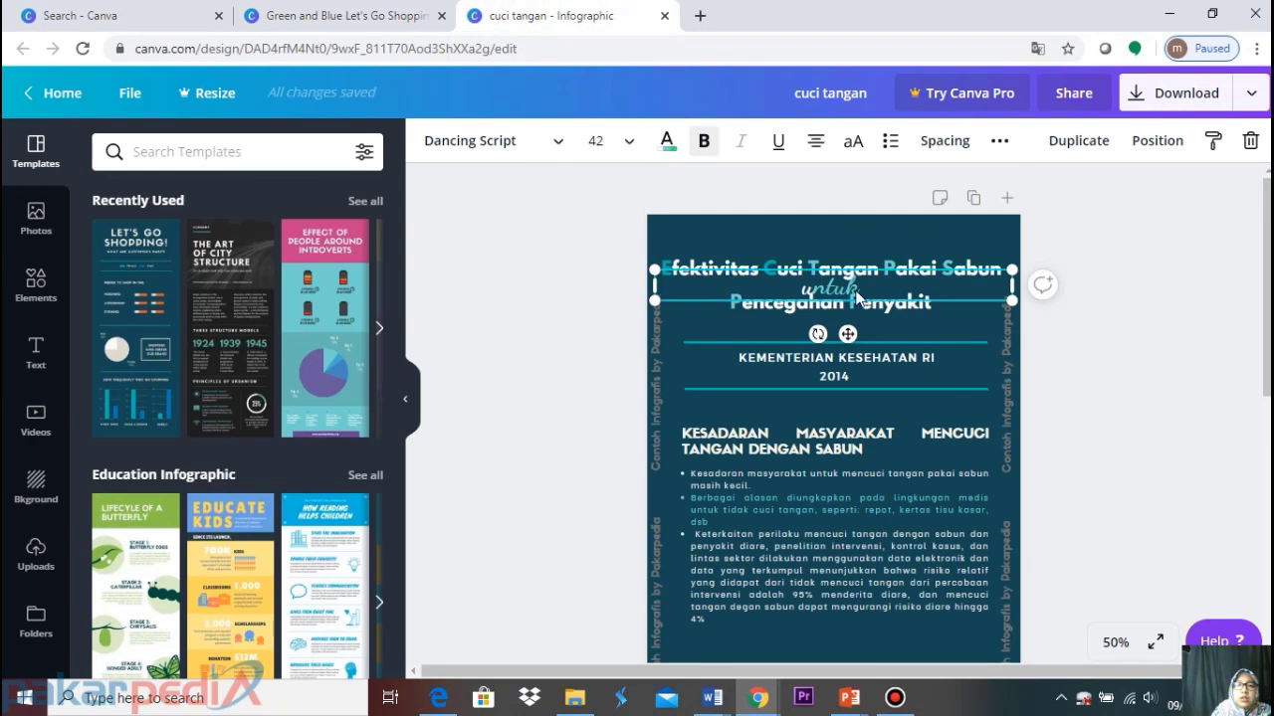
{"action": "scroll", "coordinate": [949, 452], "scroll_direction": "down", "scroll_amount": 3}
{"action": "scroll", "coordinate": [895, 418], "scroll_direction": "down", "scroll_amount": 1}
{"action": "scroll", "coordinate": [841, 383], "scroll_direction": "up", "scroll_amount": 2}
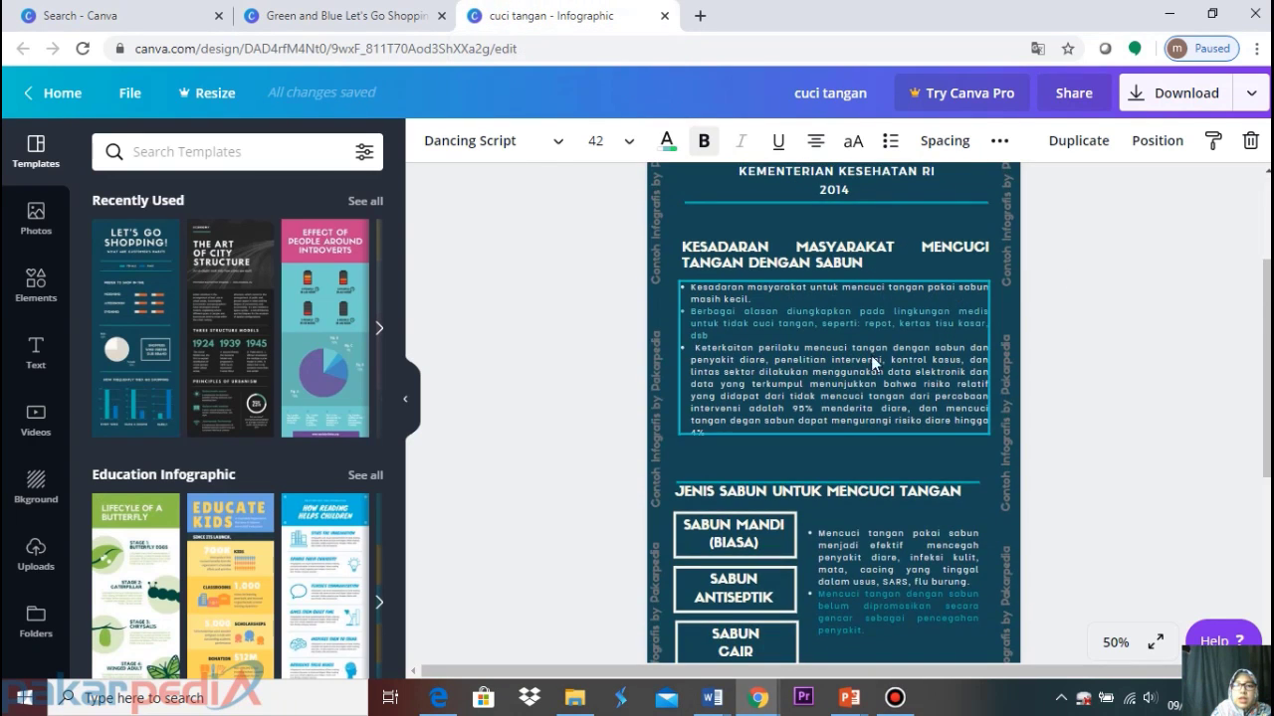
{"action": "left_click", "coordinate": [796, 348]}
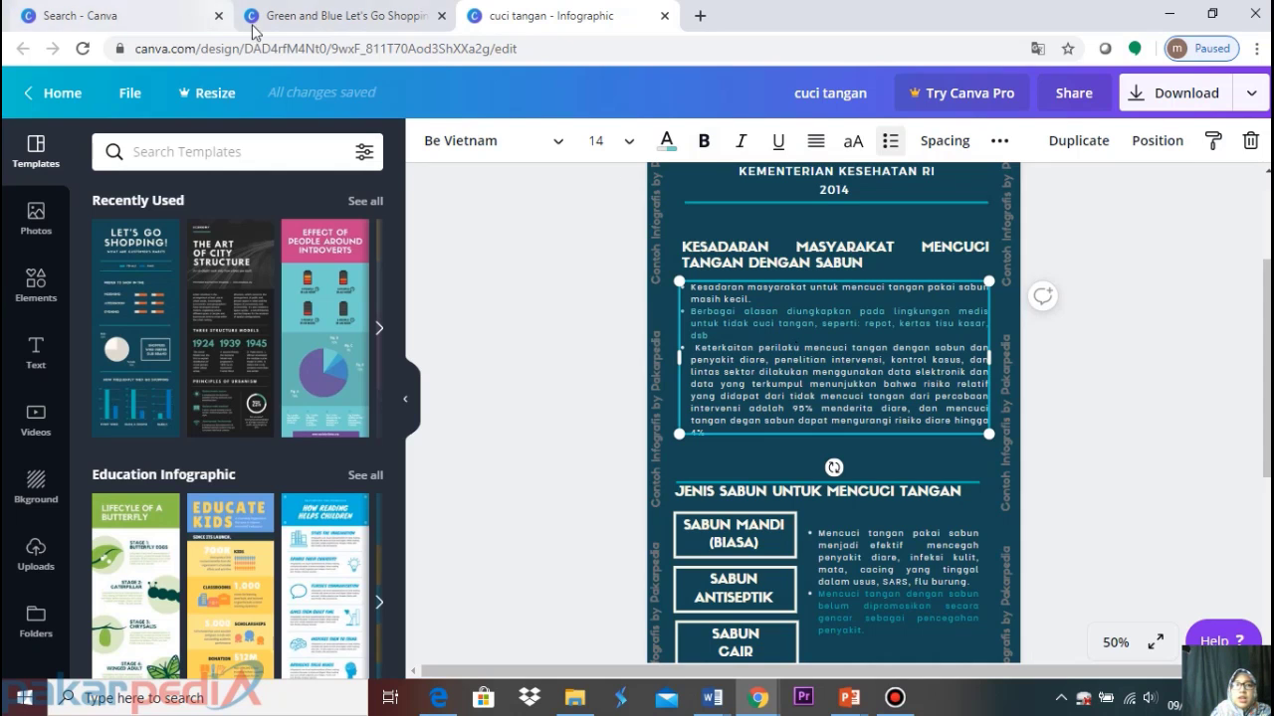
{"action": "left_click", "coordinate": [299, 15]}
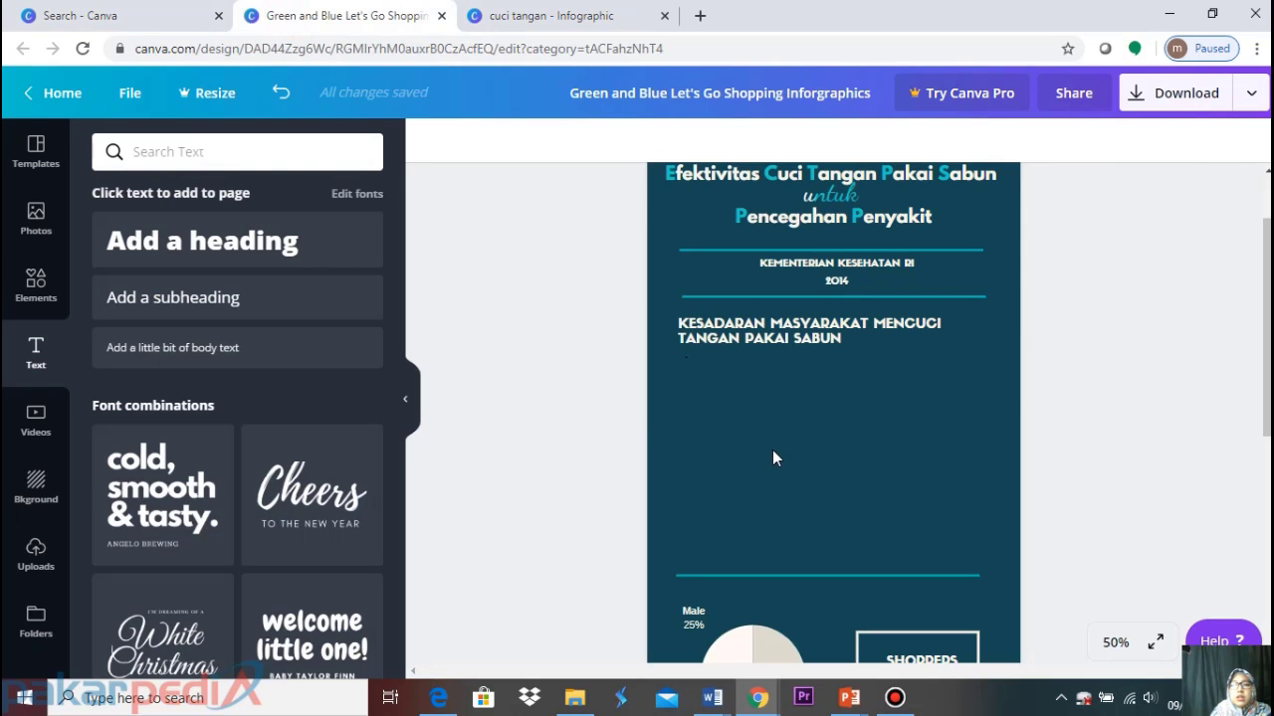
Paste the bulleted text centred under the heading and set its font size to 16
{"action": "key", "text": "ctrl+v"}
{"action": "left_click_drag", "start_coordinate": [777, 440], "coordinate": [770, 408]}
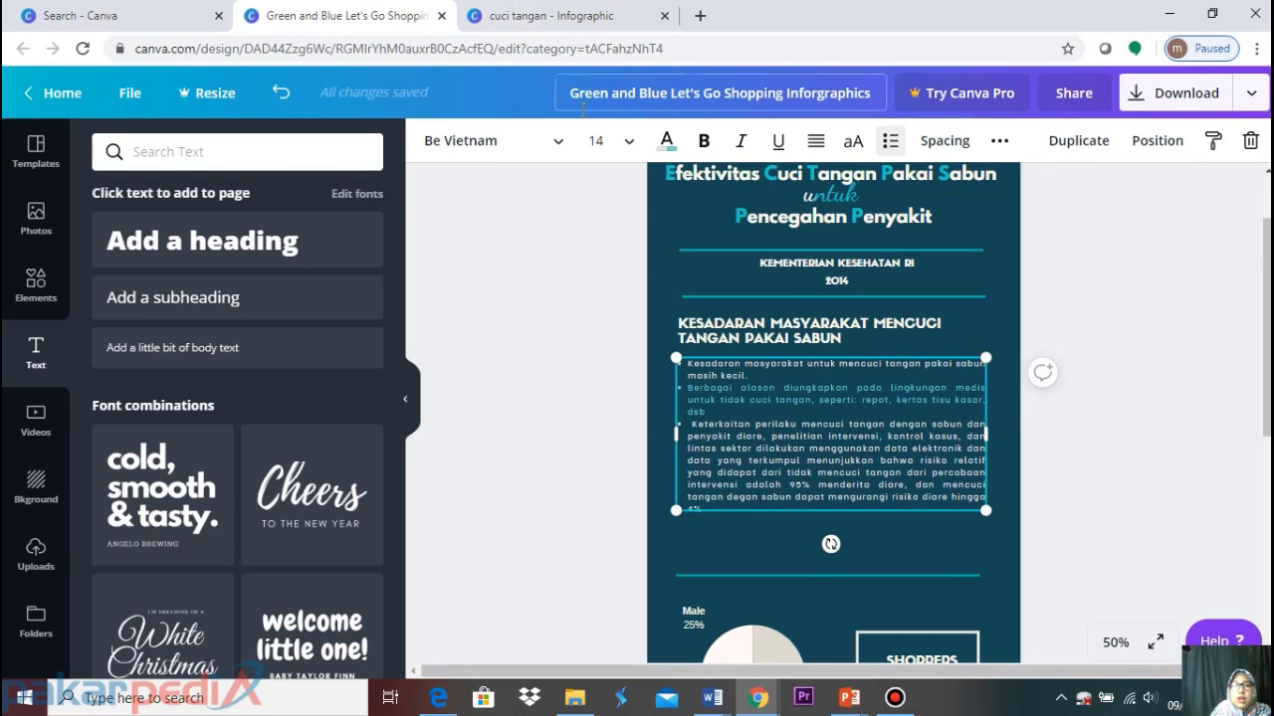
{"action": "left_click", "coordinate": [621, 146]}
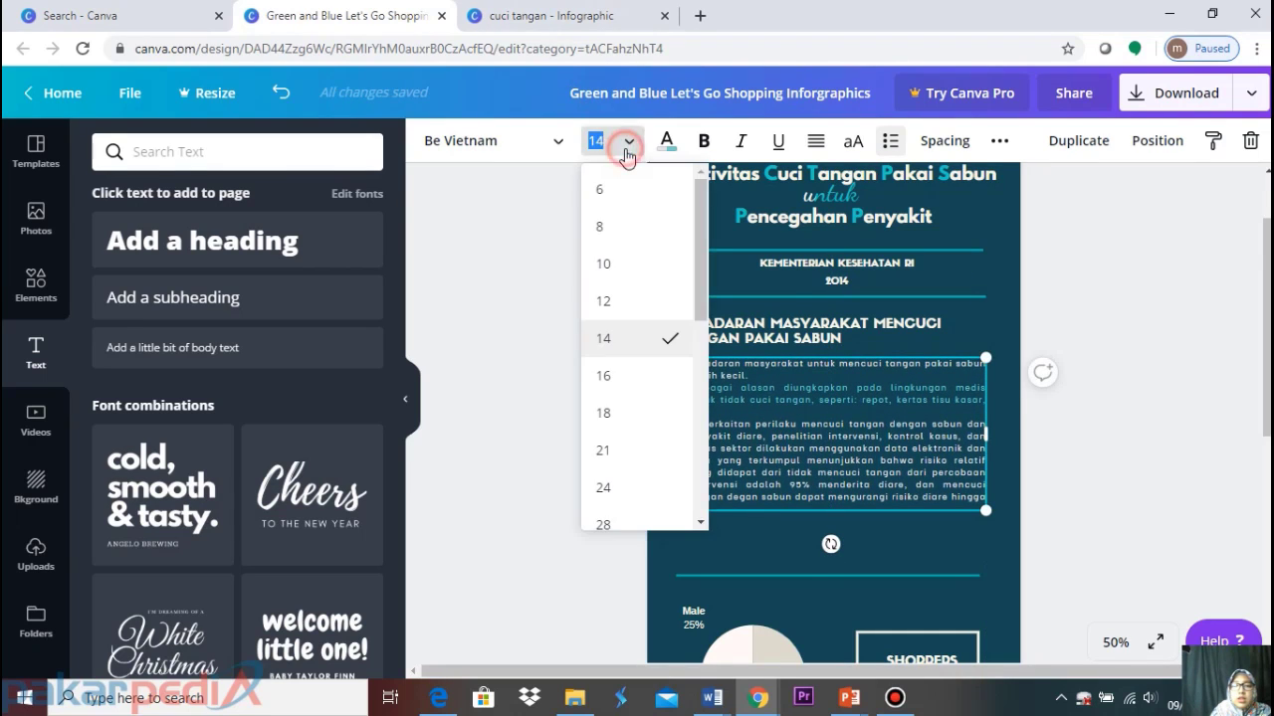
{"action": "left_click", "coordinate": [629, 414]}
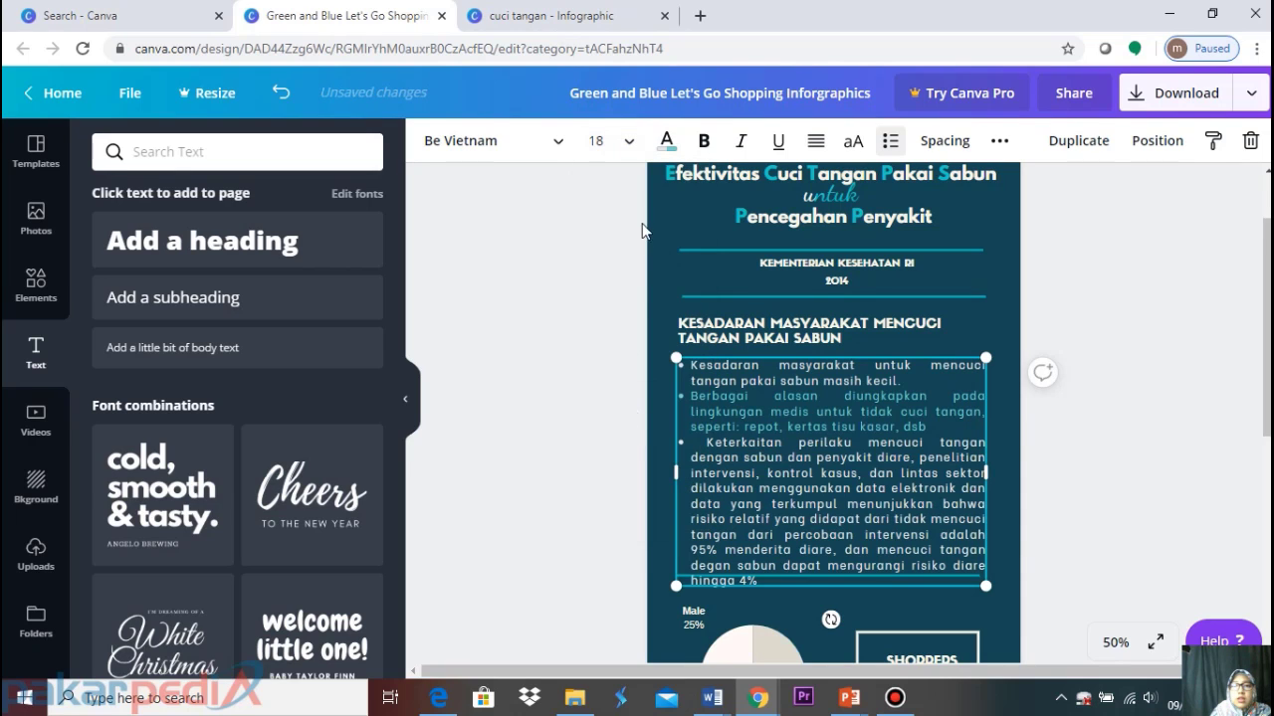
{"action": "left_click", "coordinate": [613, 142]}
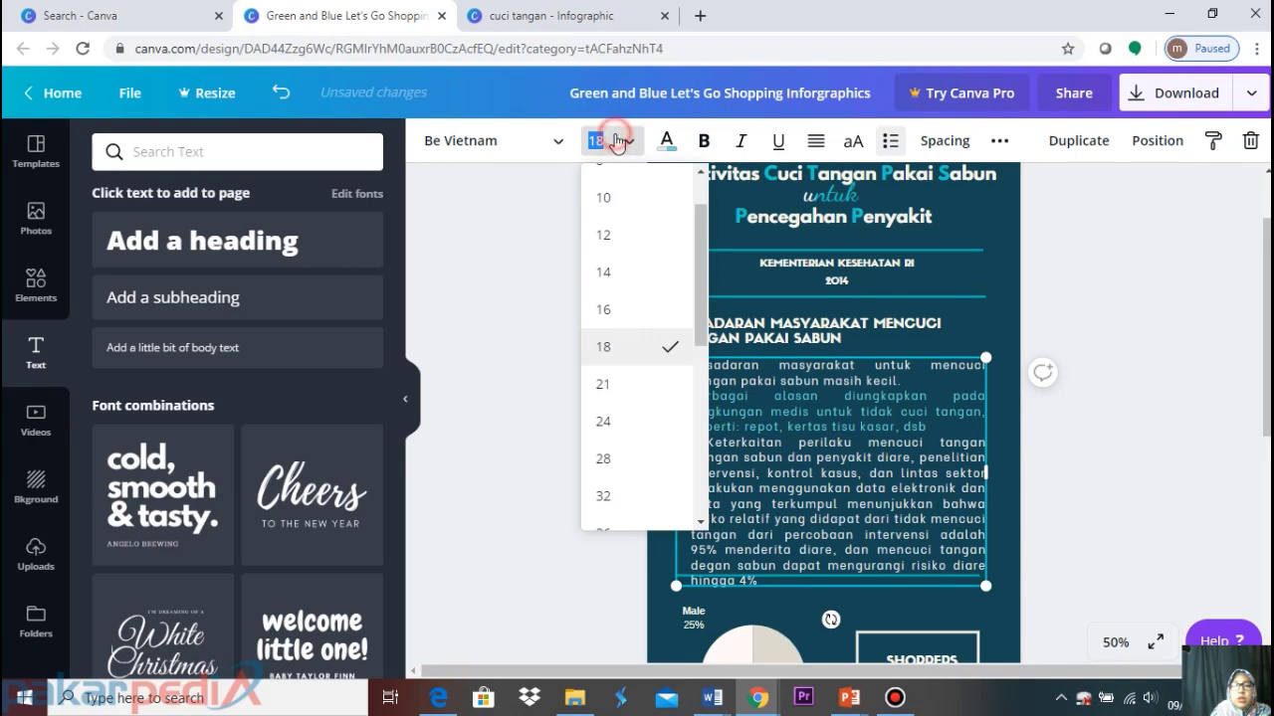
{"action": "left_click", "coordinate": [605, 273]}
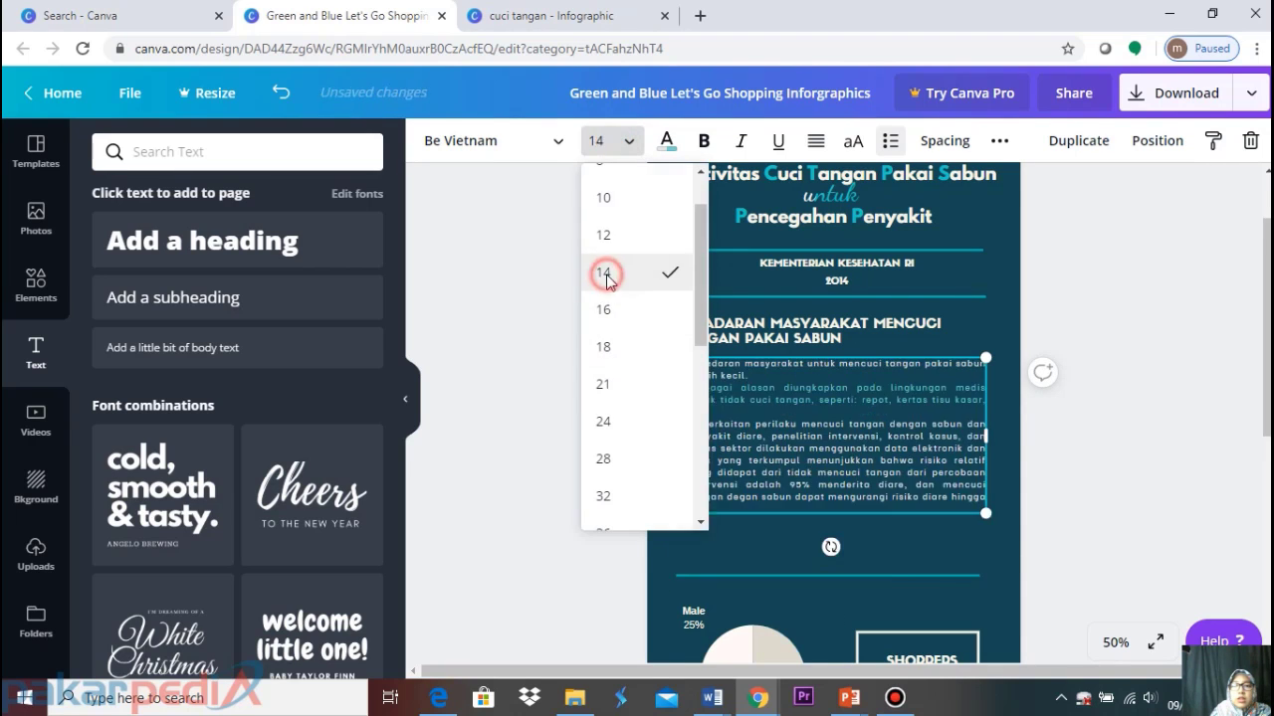
{"action": "left_click", "coordinate": [1124, 374]}
{"action": "left_click", "coordinate": [860, 418]}
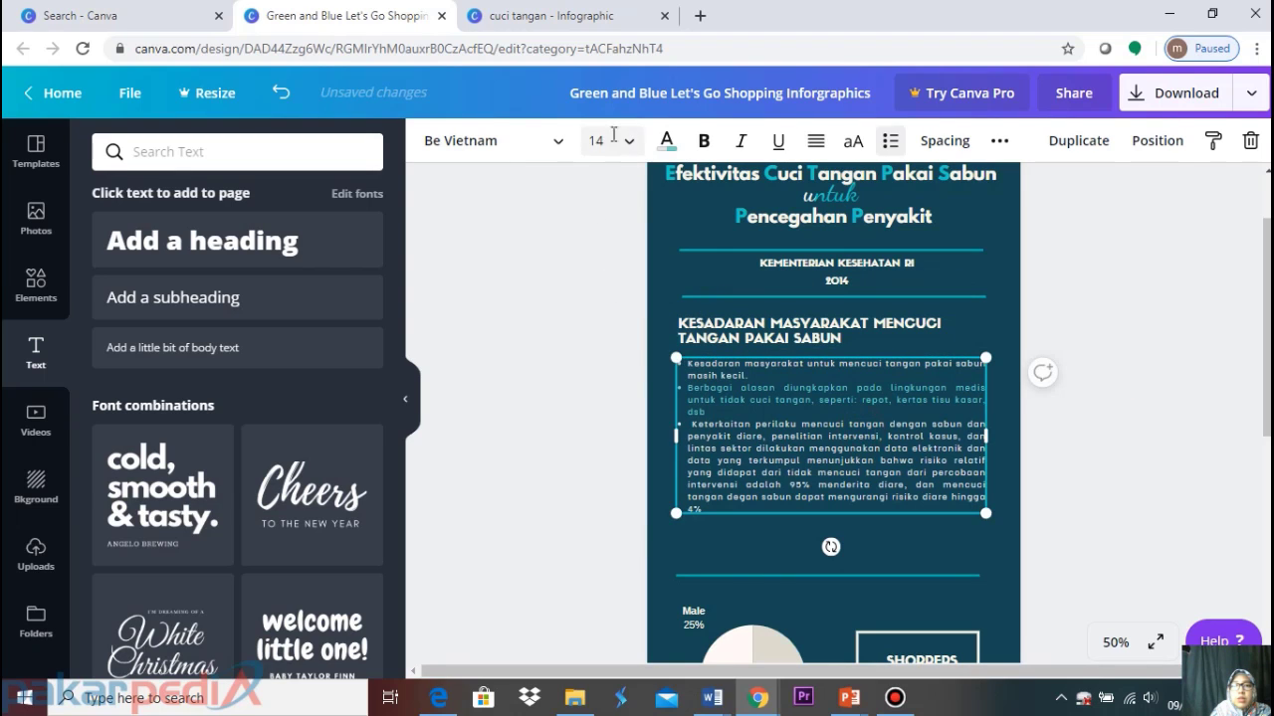
{"action": "left_click", "coordinate": [616, 140]}
{"action": "left_click", "coordinate": [622, 386]}
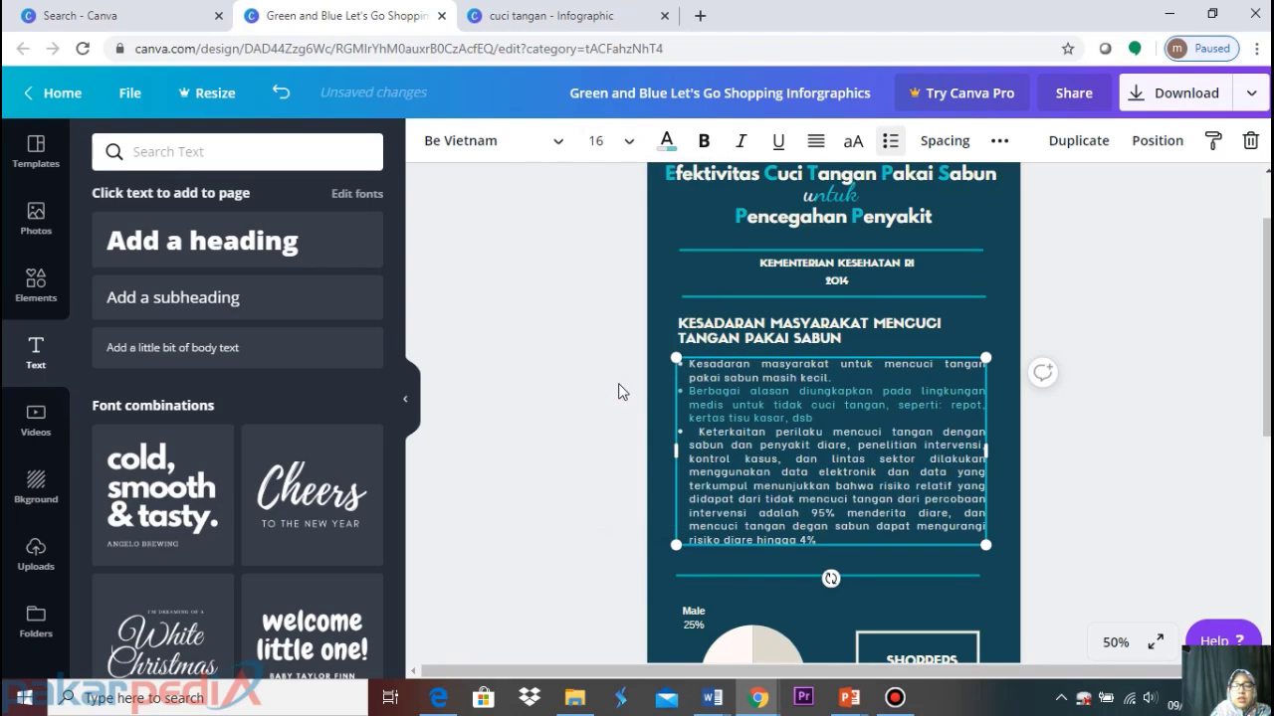
Deselect the bullet block and scroll through the rest of the design below it
{"action": "scroll", "coordinate": [618, 389], "scroll_direction": "down", "scroll_amount": 5}
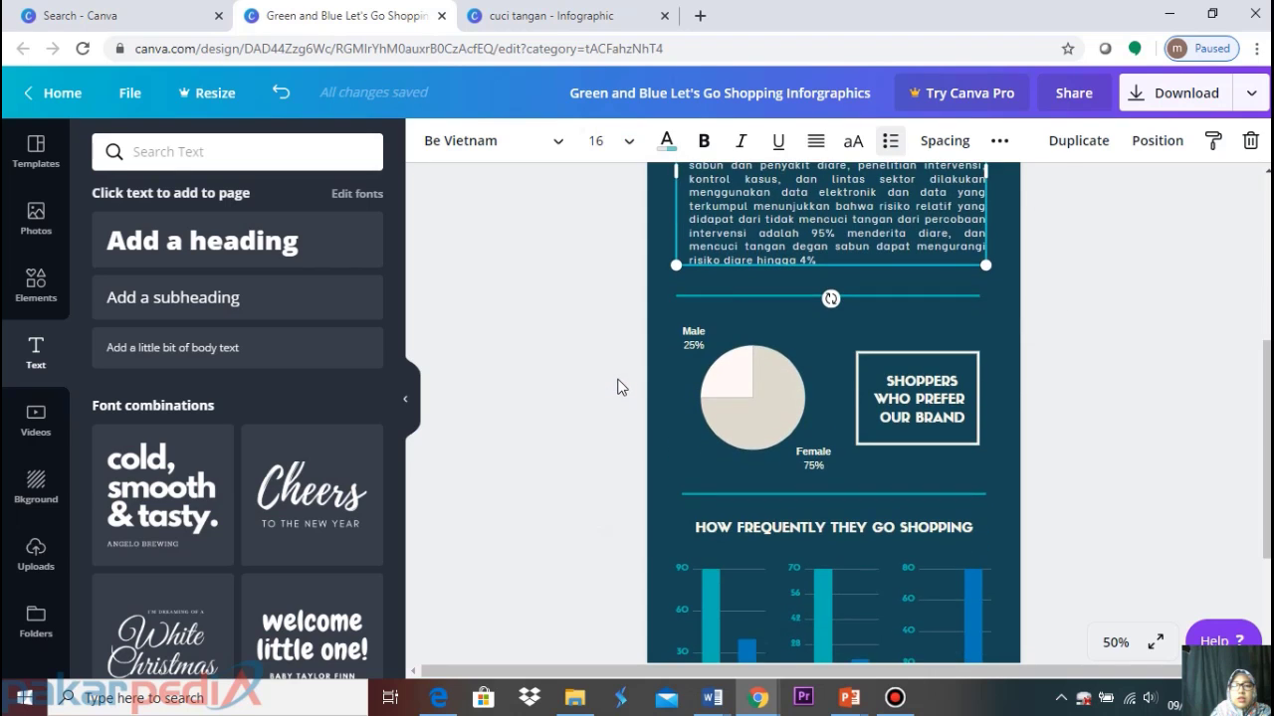
{"action": "left_click", "coordinate": [1080, 279]}
{"action": "scroll", "coordinate": [1071, 288], "scroll_direction": "down", "scroll_amount": 3}
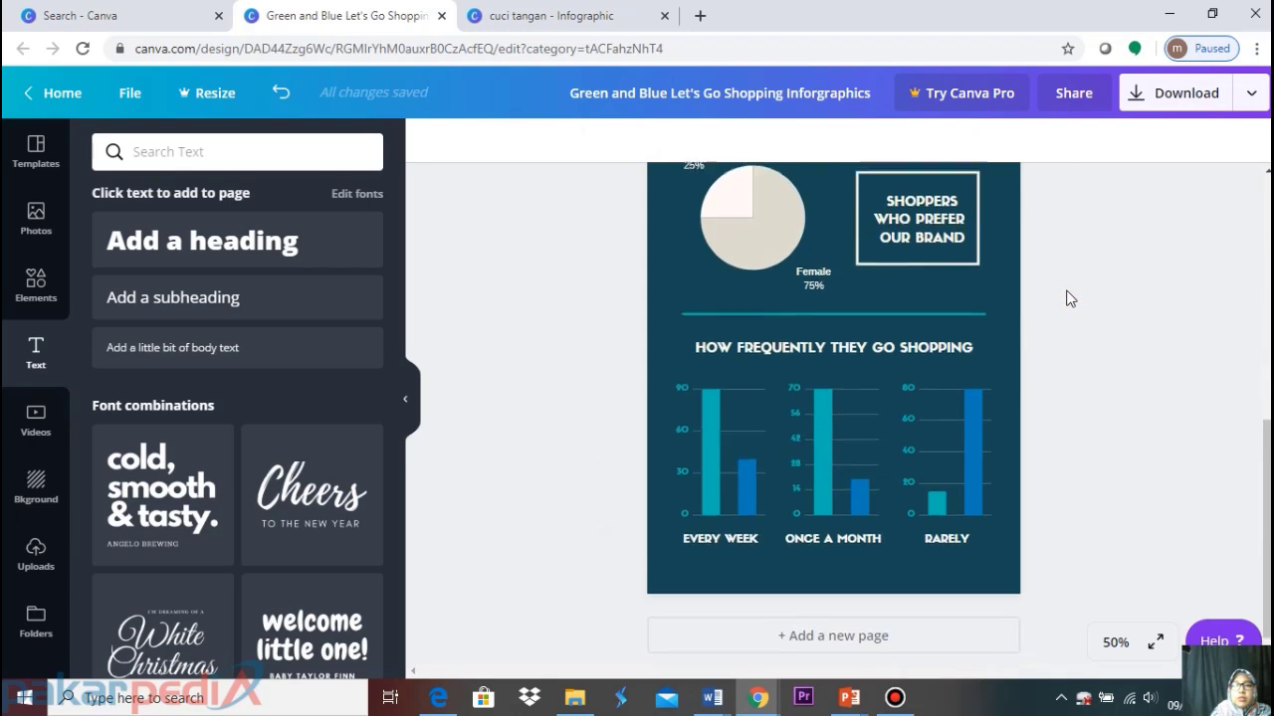
{"action": "scroll", "coordinate": [1070, 296], "scroll_direction": "up", "scroll_amount": 3}
{"action": "scroll", "coordinate": [1069, 298], "scroll_direction": "up", "scroll_amount": 2}
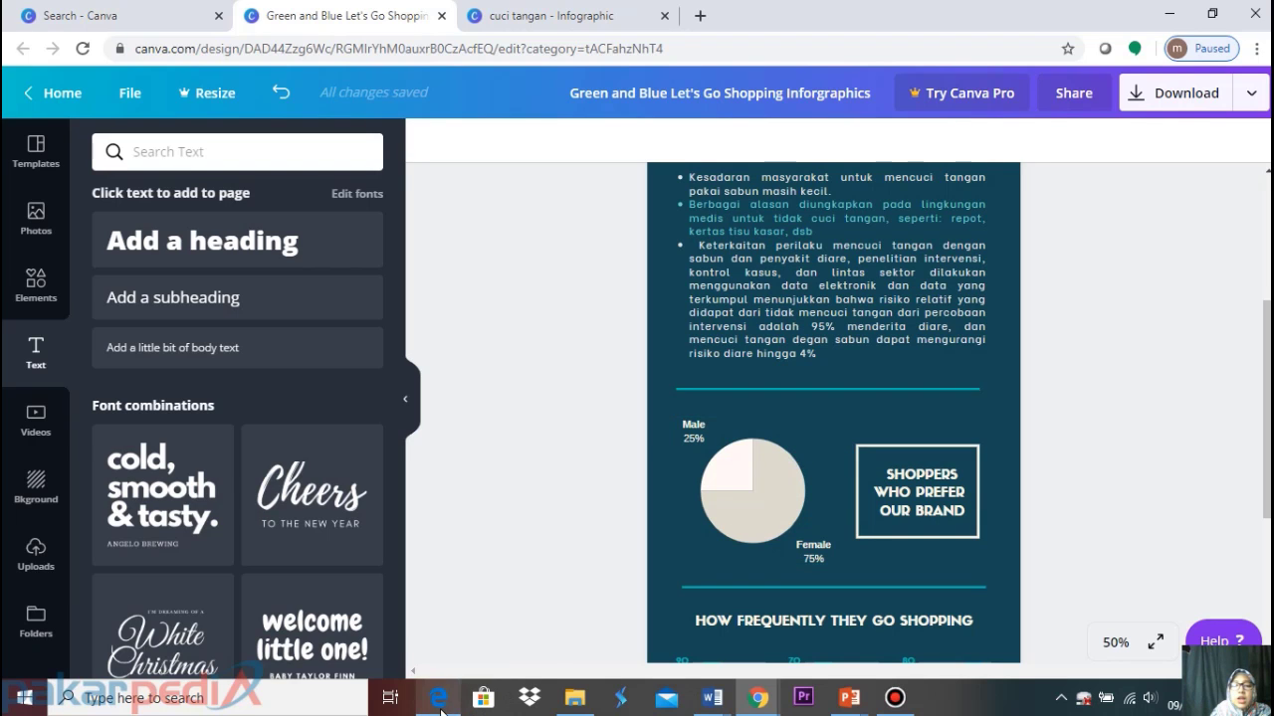
Read the PDF's 'Jenis Sabun Untuk Mencuci Tangan' section, then return to the Canva window
{"action": "mouse_move", "coordinate": [441, 708]}
{"action": "left_click", "coordinate": [500, 610]}
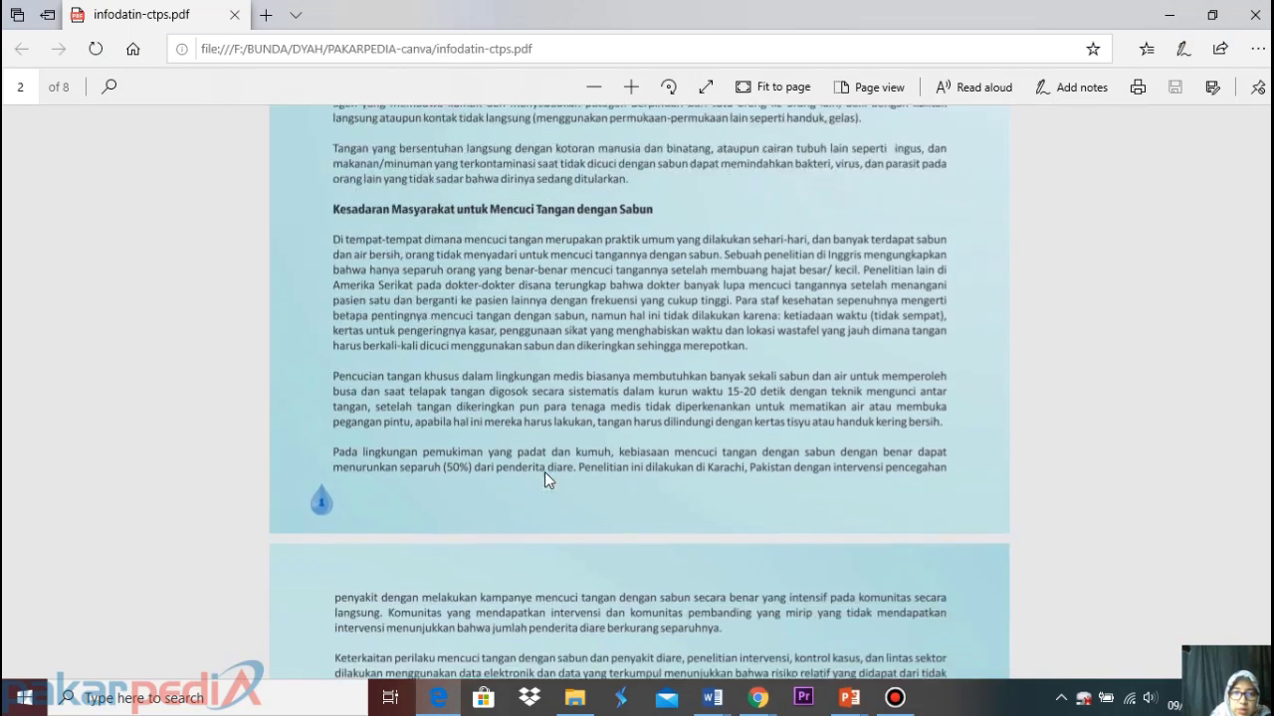
{"action": "scroll", "coordinate": [544, 472], "scroll_direction": "down", "scroll_amount": 3}
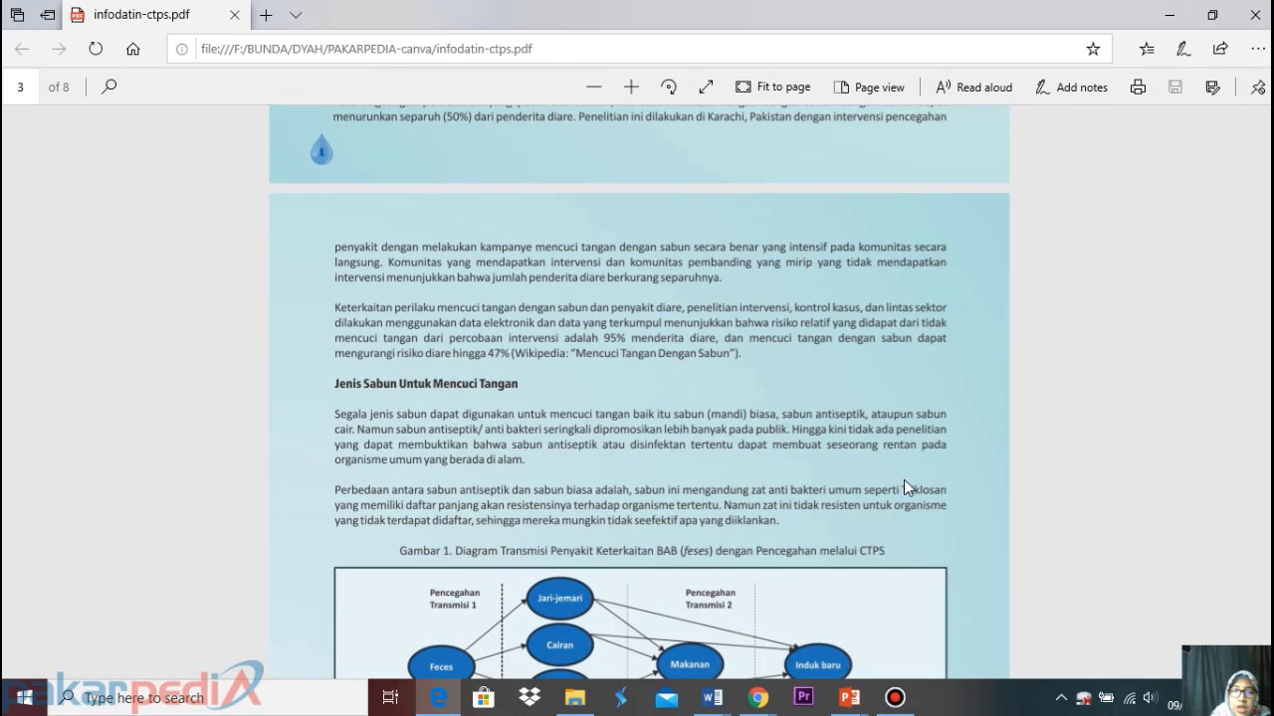
{"action": "scroll", "coordinate": [551, 553], "scroll_direction": "down", "scroll_amount": 1}
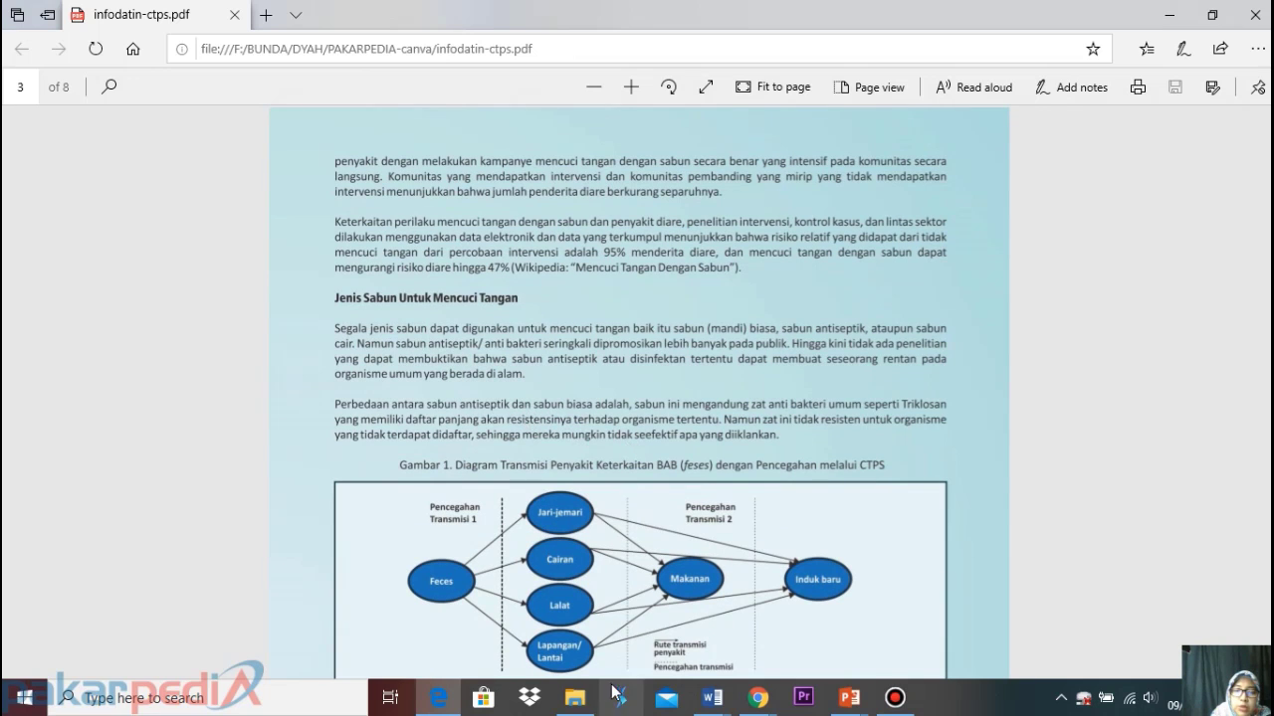
{"action": "mouse_move", "coordinate": [758, 703]}
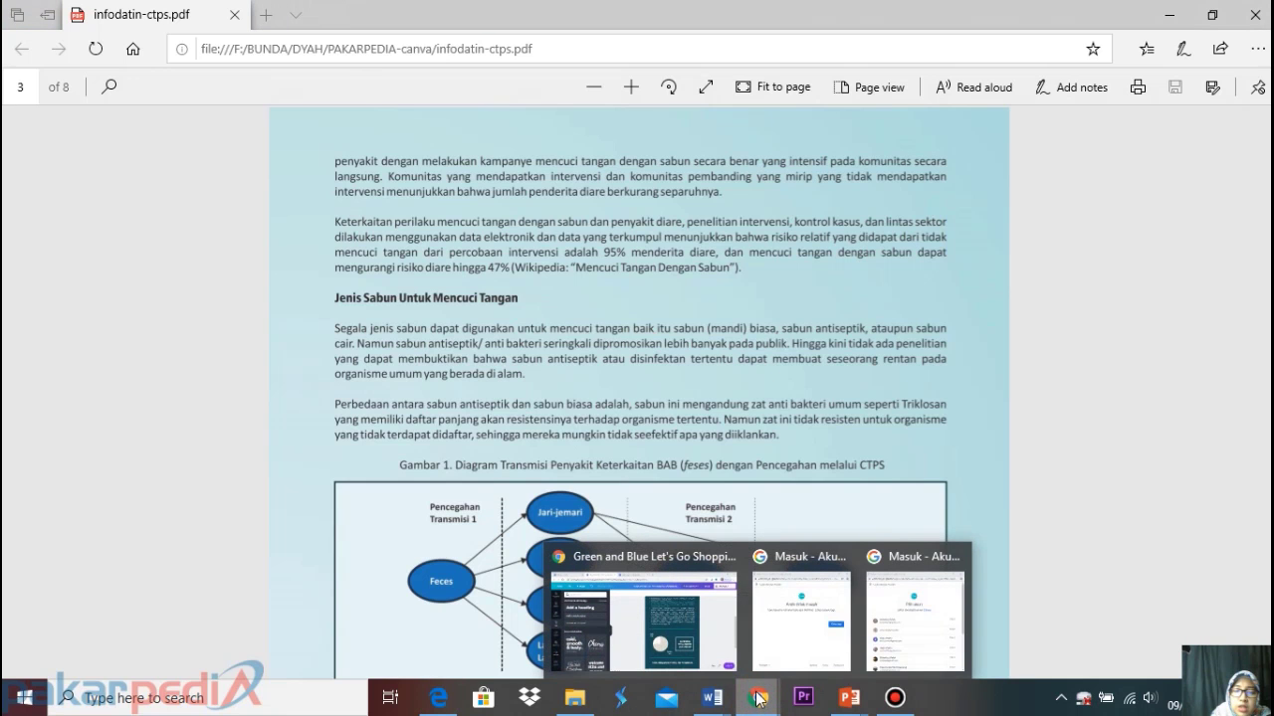
{"action": "left_click", "coordinate": [719, 609]}
{"action": "left_click", "coordinate": [549, 16]}
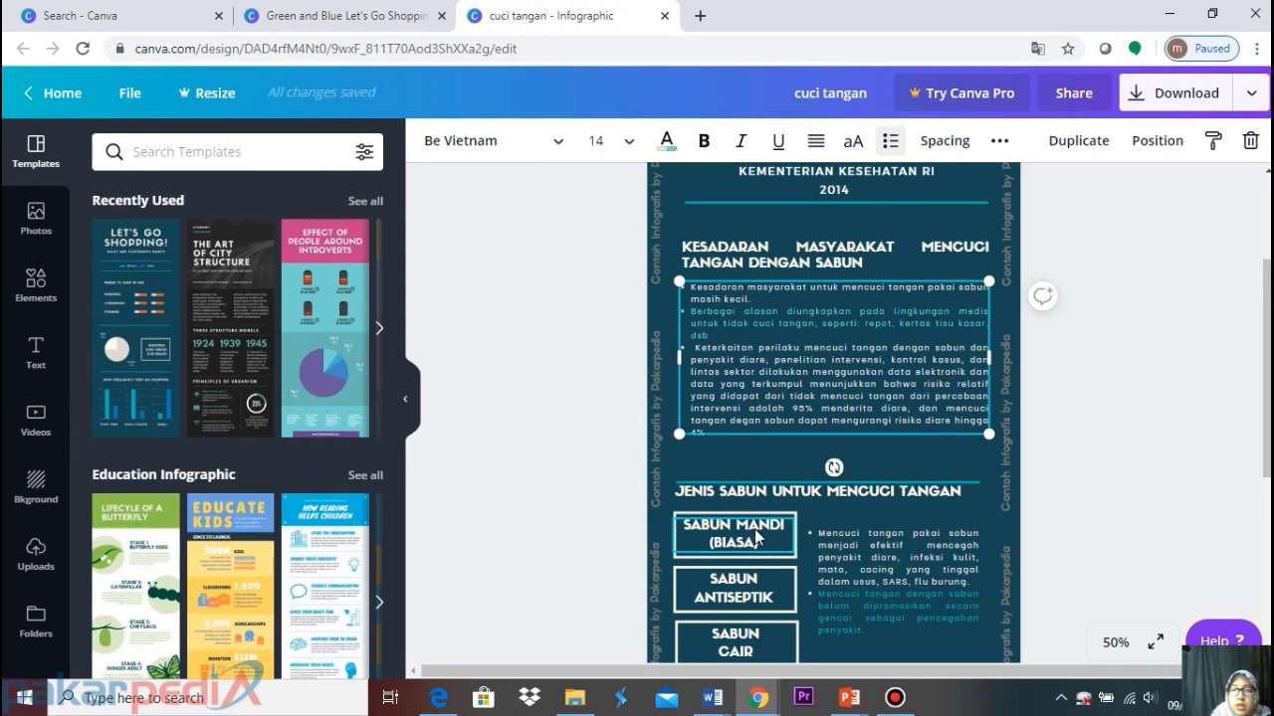
{"action": "scroll", "coordinate": [766, 522], "scroll_direction": "down", "scroll_amount": 3}
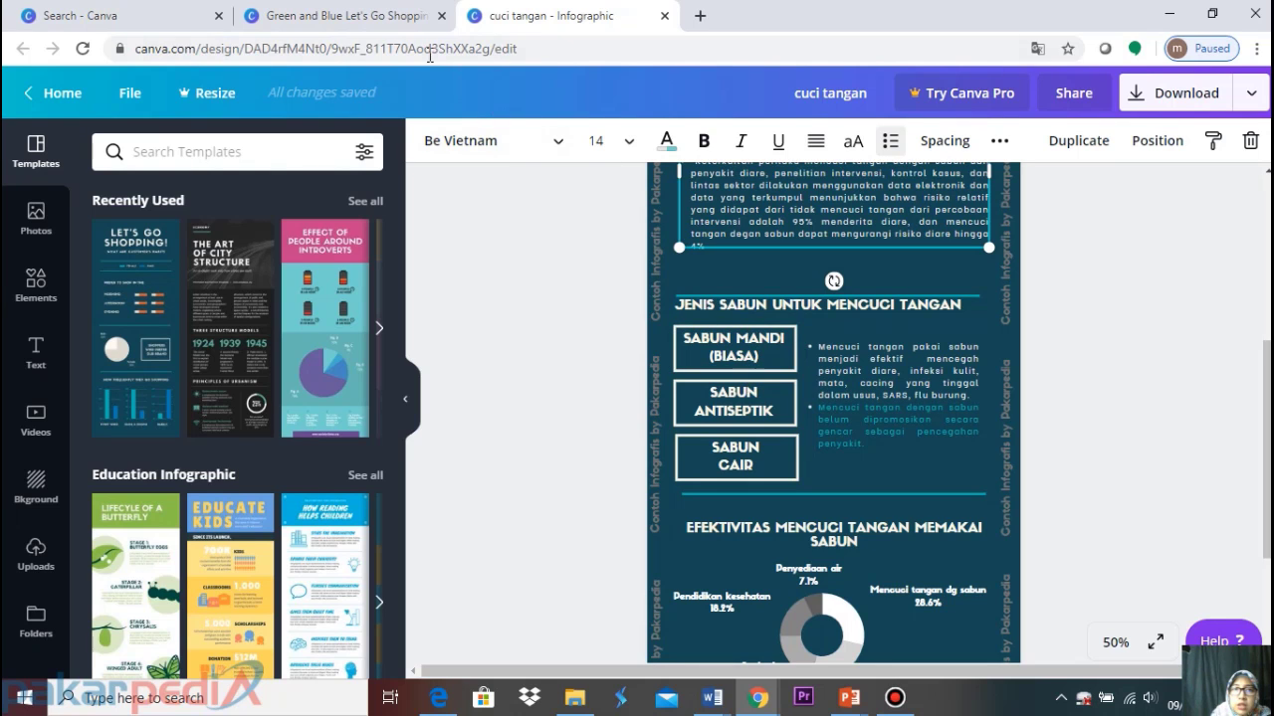
{"action": "left_click", "coordinate": [400, 20]}
Delete the Male/Female pie chart
{"action": "scroll", "coordinate": [712, 425], "scroll_direction": "up", "scroll_amount": 2}
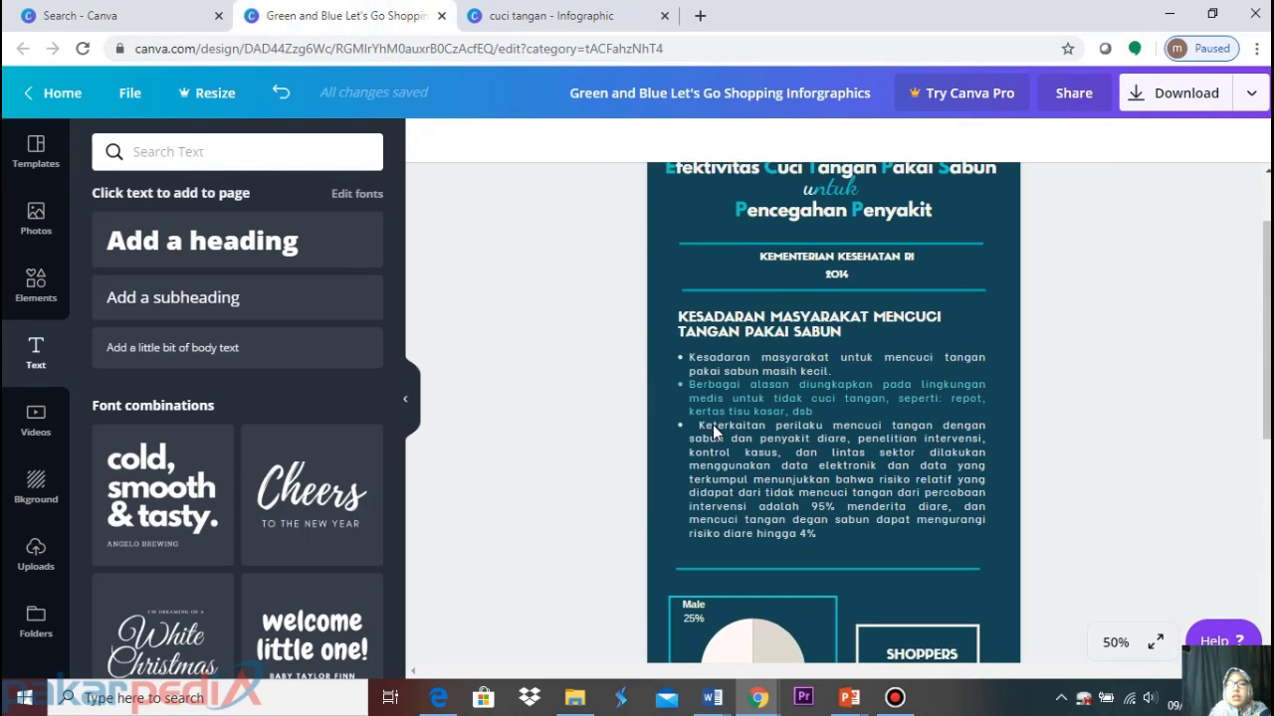
{"action": "scroll", "coordinate": [713, 426], "scroll_direction": "down", "scroll_amount": 2}
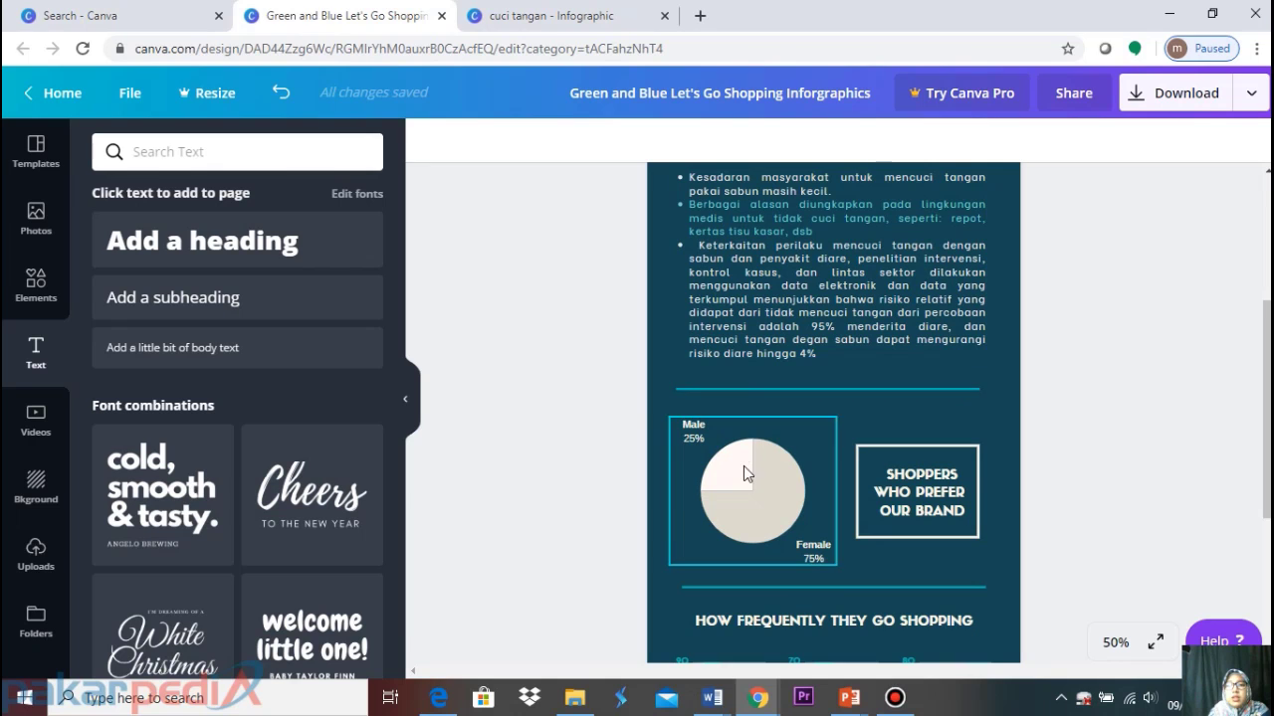
{"action": "left_click", "coordinate": [736, 465]}
{"action": "key", "text": "Delete"}
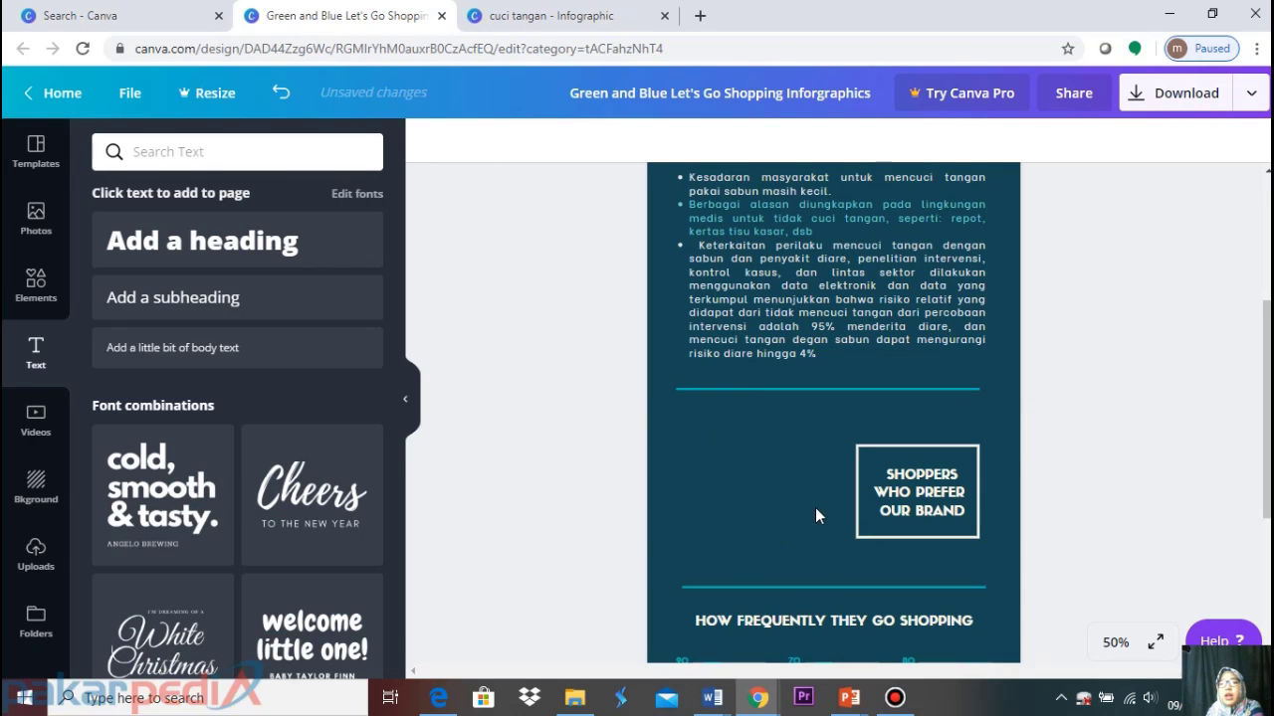
Set the KESADARAN MASYARAKAT MENCUCI TANGAN PAKAI SABUN heading to font size 18
{"action": "scroll", "coordinate": [769, 454], "scroll_direction": "up", "scroll_amount": 3}
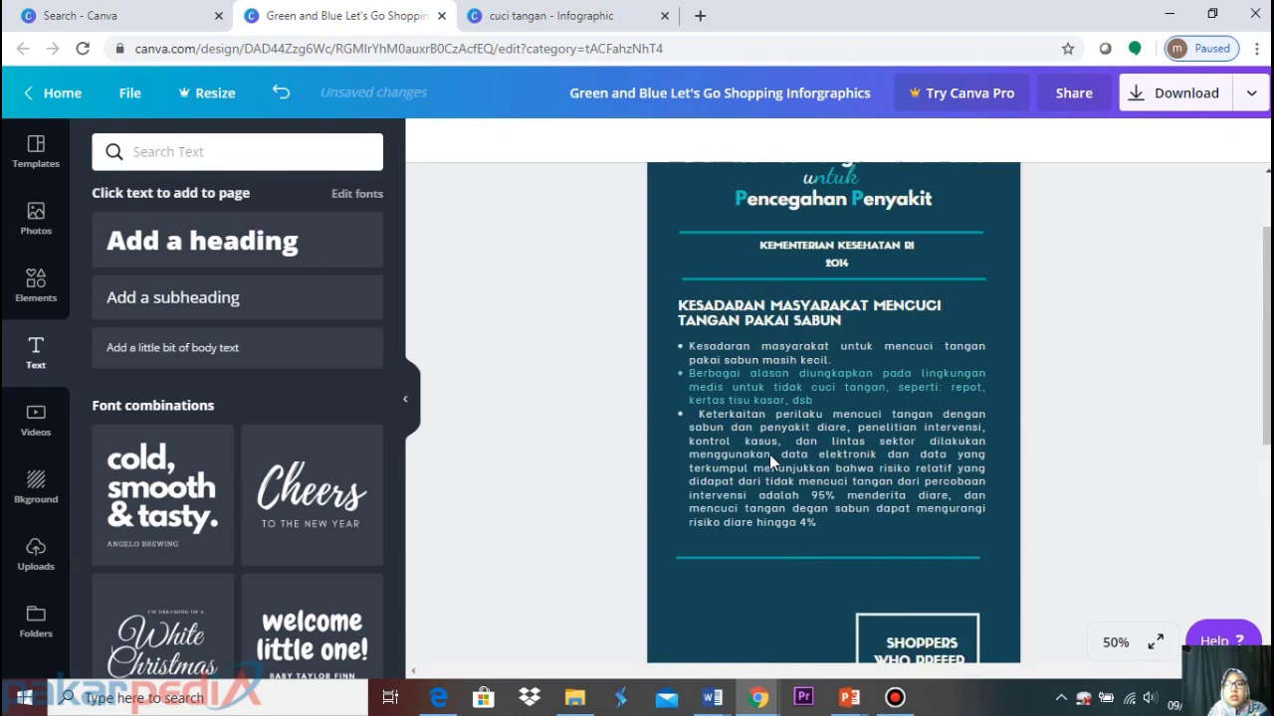
{"action": "left_click", "coordinate": [762, 336]}
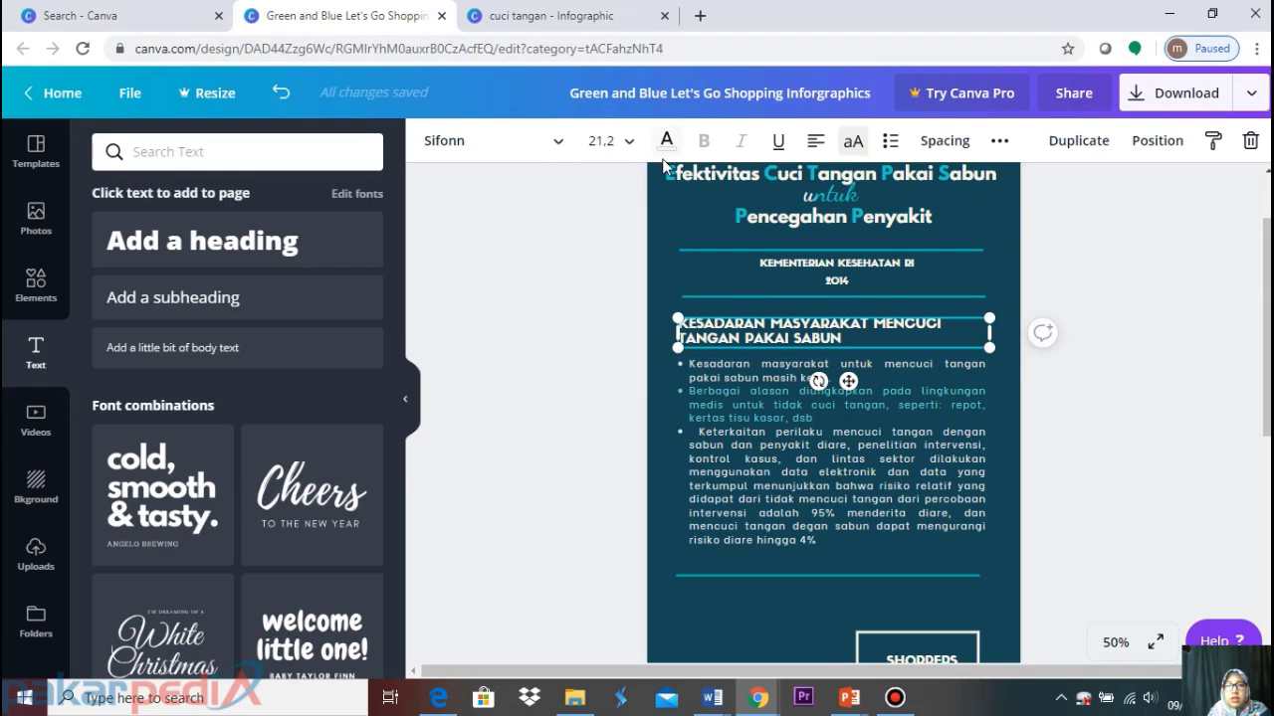
{"action": "left_click", "coordinate": [633, 145]}
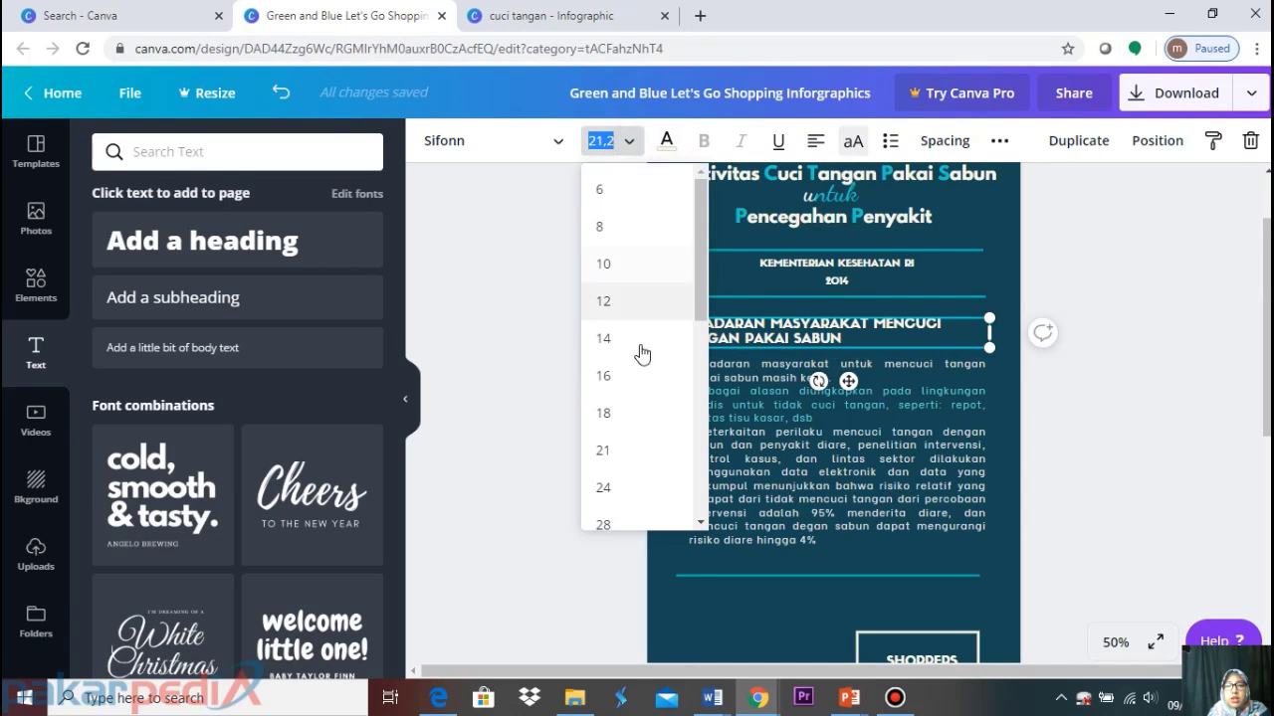
{"action": "left_click", "coordinate": [623, 394]}
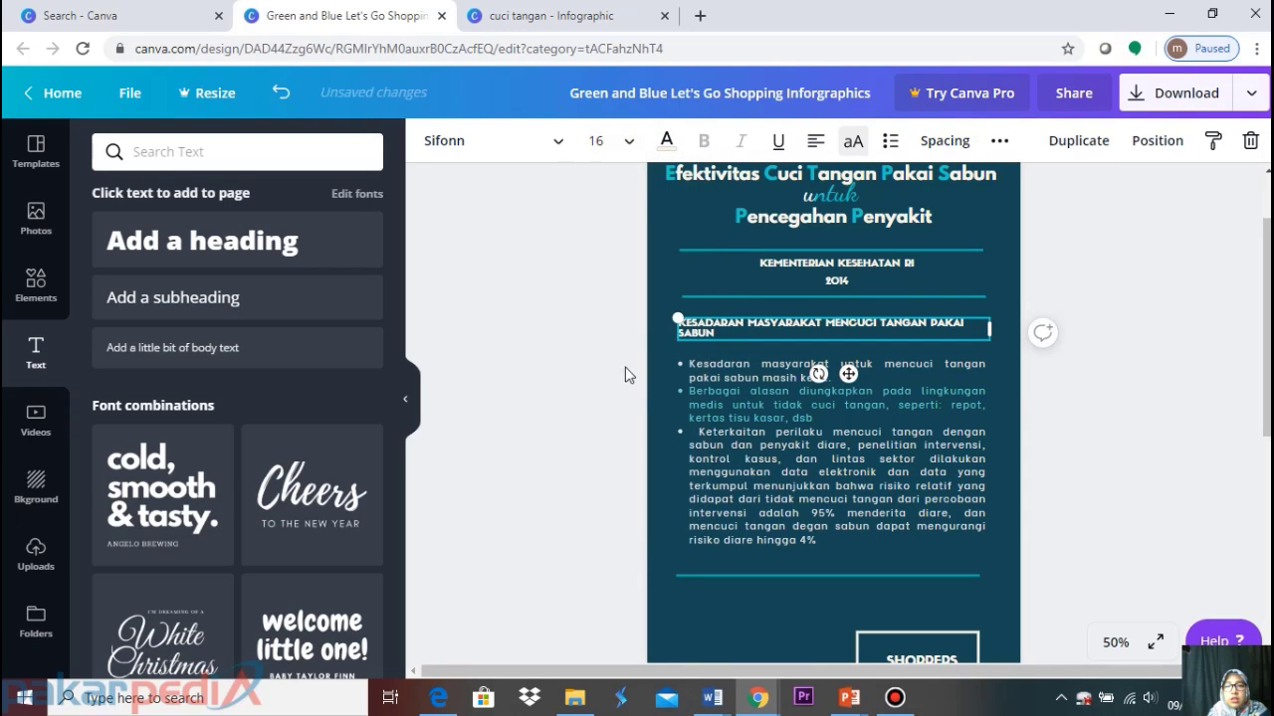
{"action": "left_click", "coordinate": [620, 139]}
{"action": "left_click", "coordinate": [605, 385]}
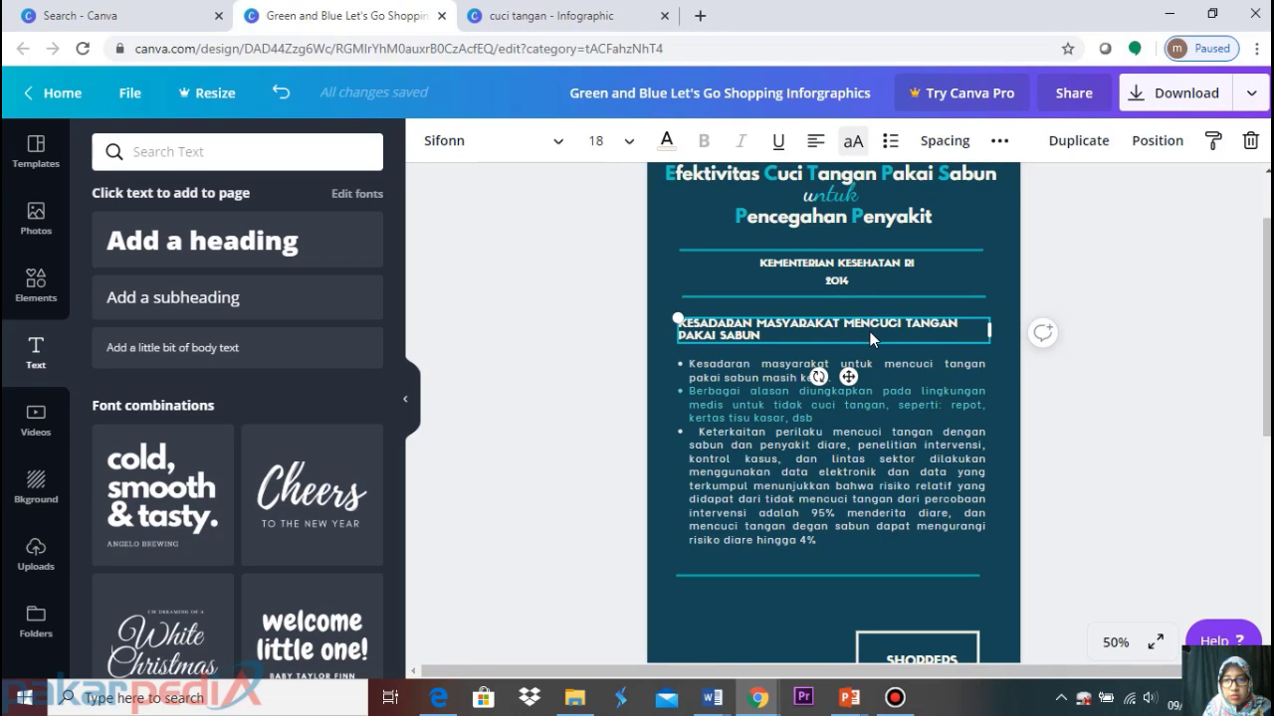
Move the heading copy below the bullet list and retype it as 'JENIS-JENIS SABUN UNTUK CUCI TANGAN'
{"action": "scroll", "coordinate": [1033, 418], "scroll_direction": "down", "scroll_amount": 2}
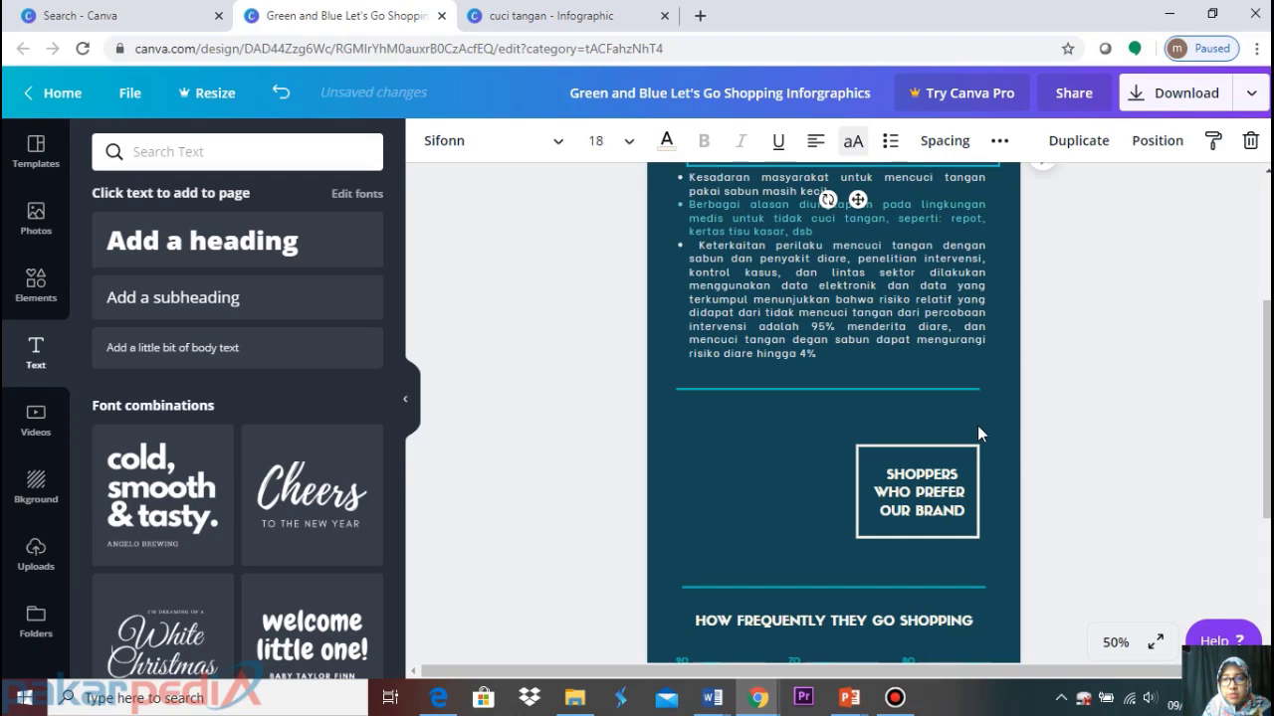
{"action": "scroll", "coordinate": [860, 242], "scroll_direction": "up", "scroll_amount": 2}
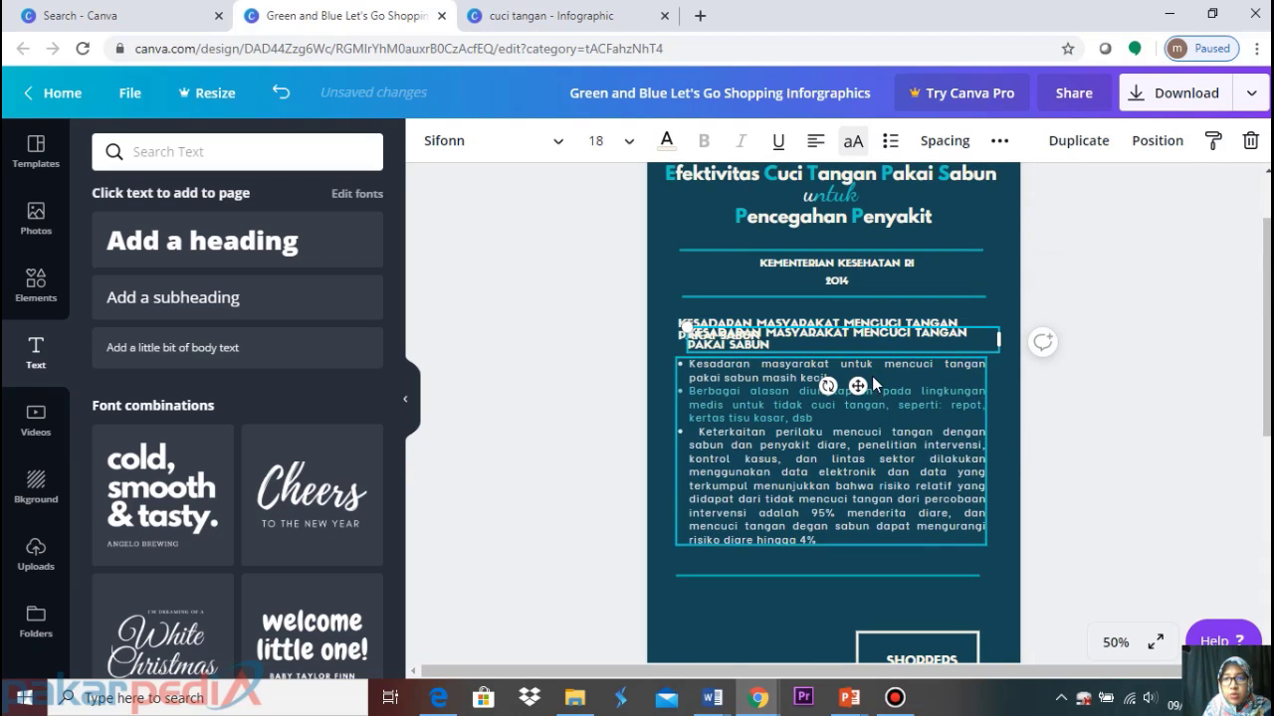
{"action": "left_click_drag", "start_coordinate": [857, 386], "coordinate": [853, 644]}
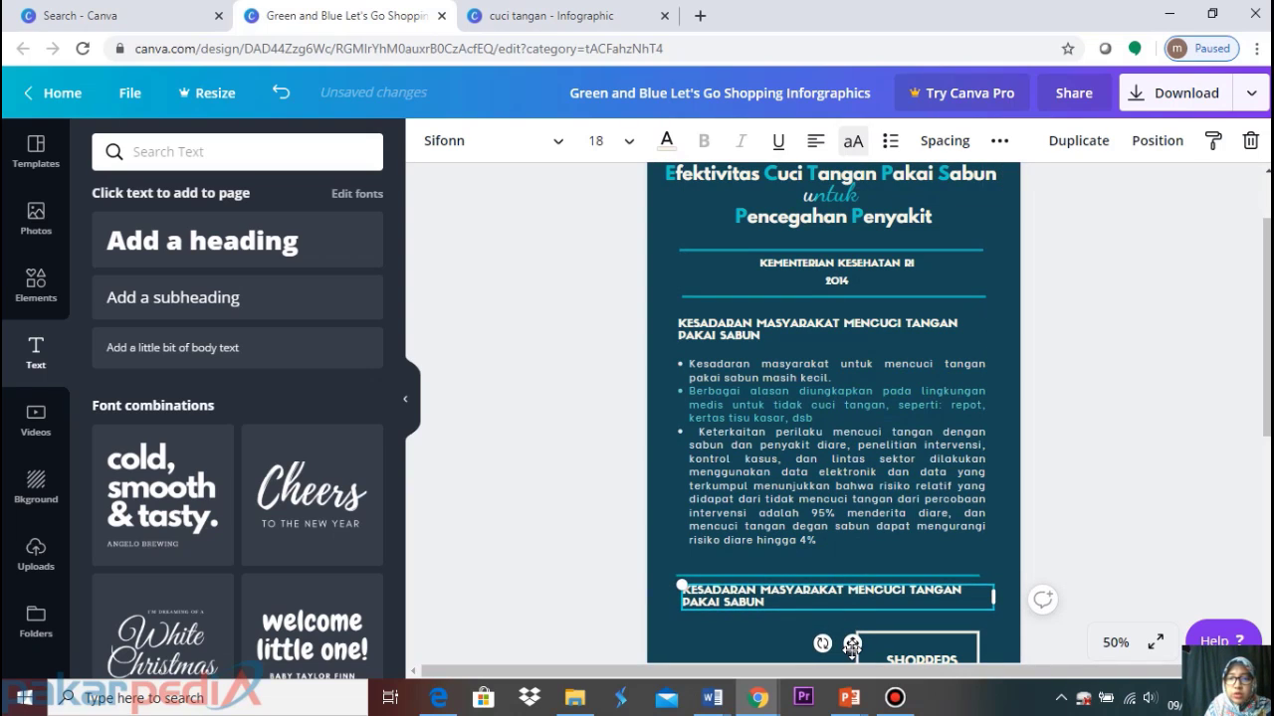
{"action": "double_click", "coordinate": [768, 602]}
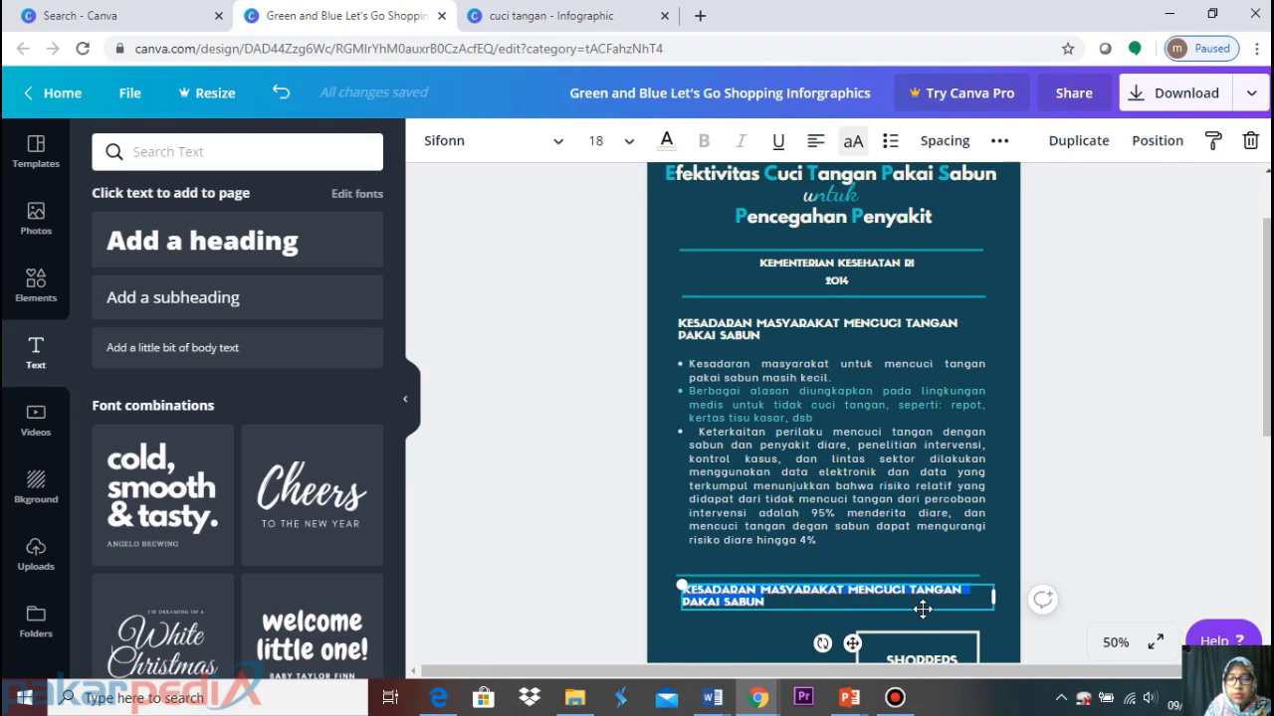
{"action": "type", "text": "JENIS SEB"}
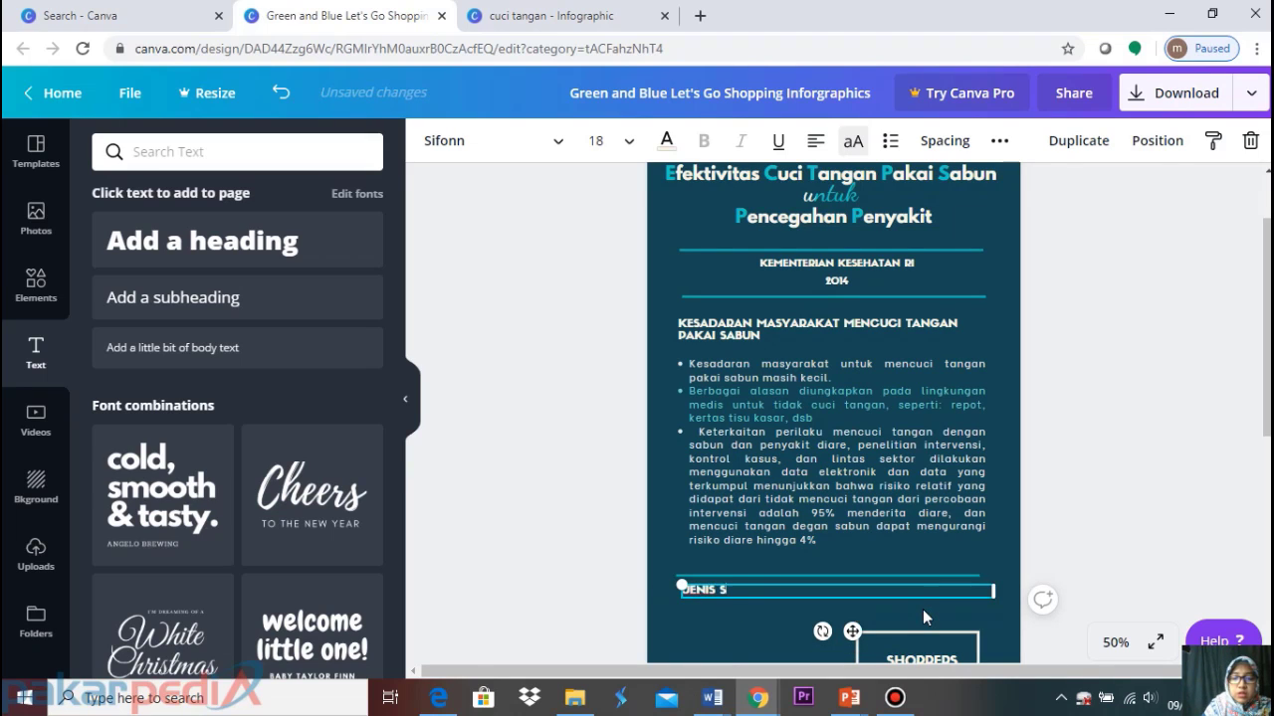
{"action": "key", "text": "BackSpace"}
{"action": "key", "text": "BackSpace"}
{"action": "key", "text": "BackSpace"}
{"action": "type", "text": "JENIS SABUN UNTUK CUCI TANGAN"}
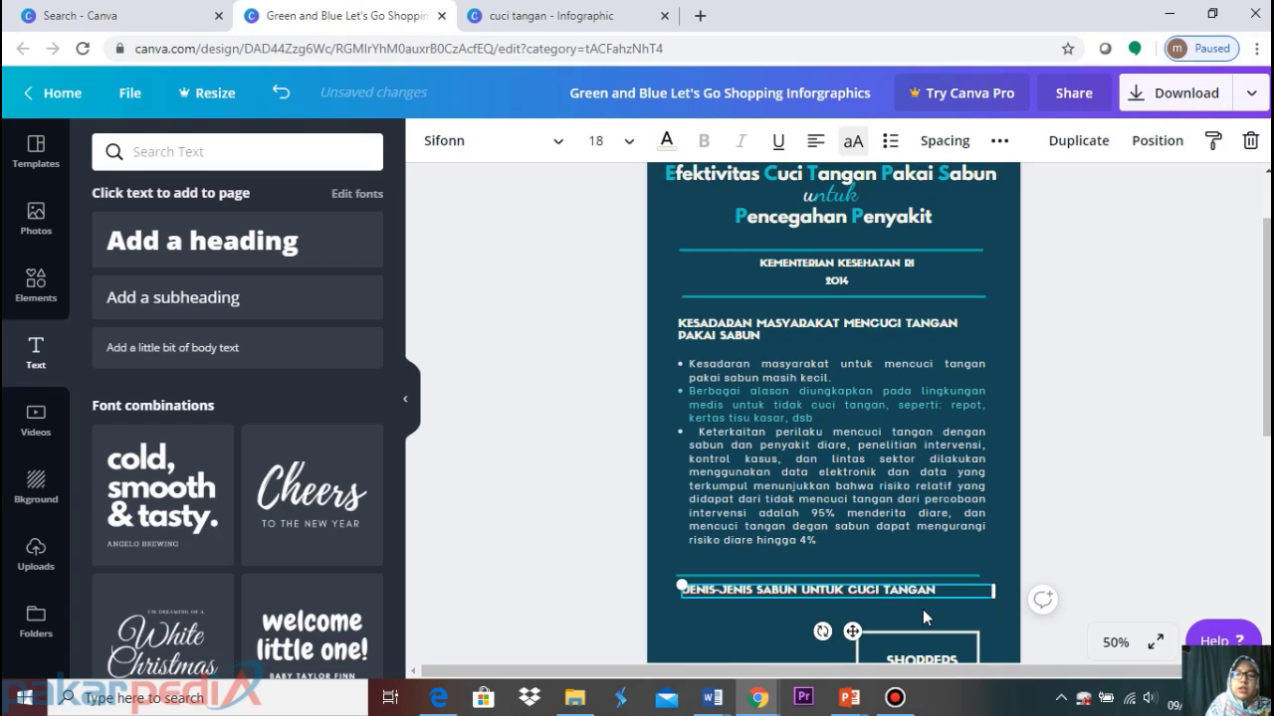
{"action": "left_click", "coordinate": [1123, 488]}
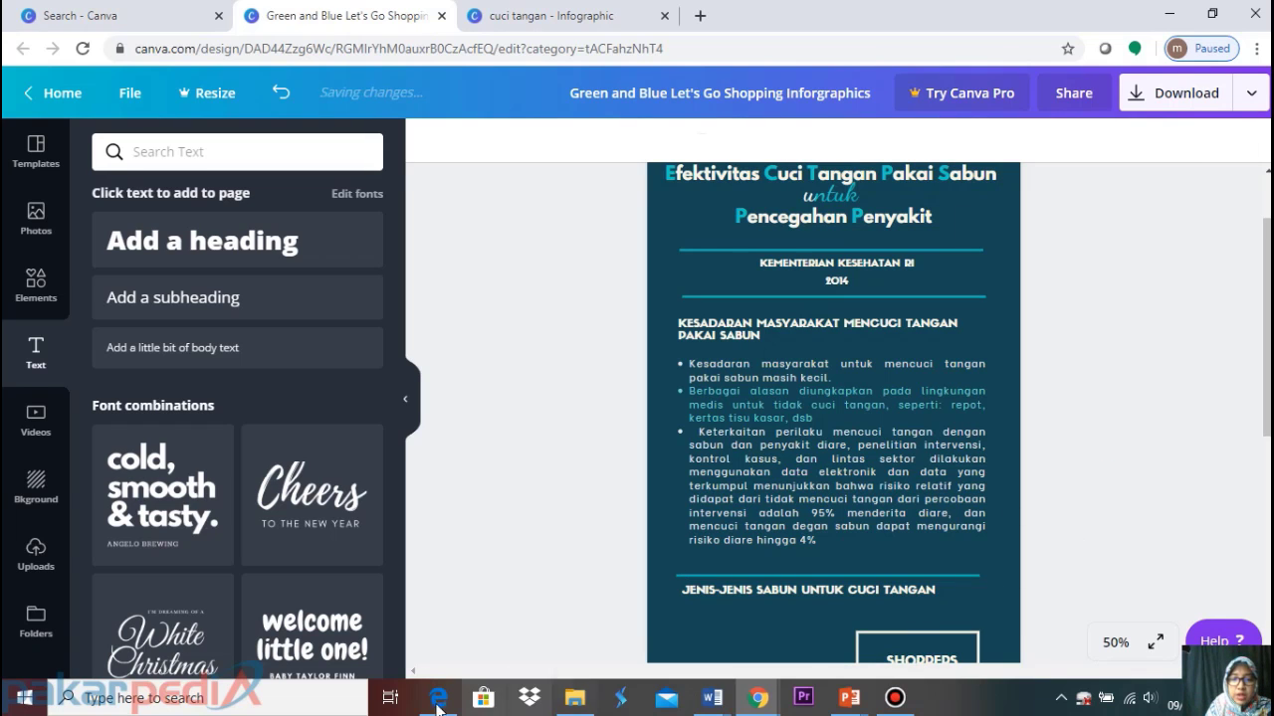
{"action": "left_click", "coordinate": [439, 698]}
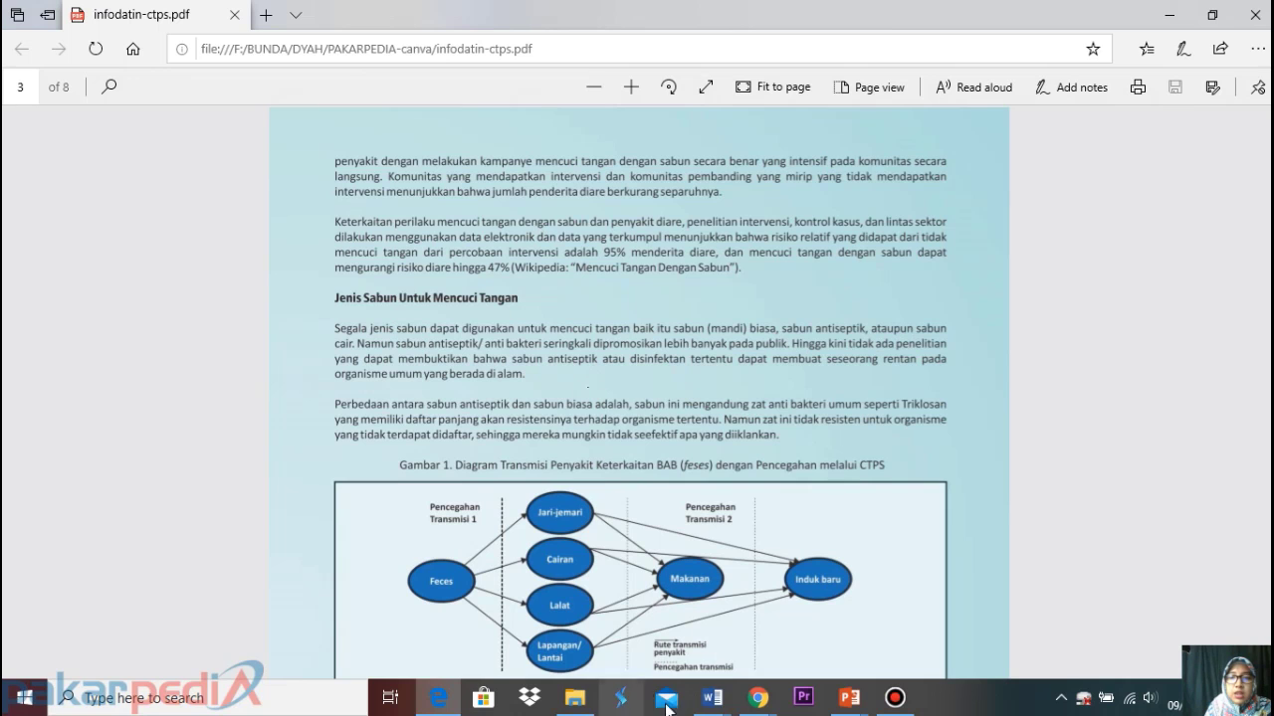
{"action": "left_click", "coordinate": [760, 704]}
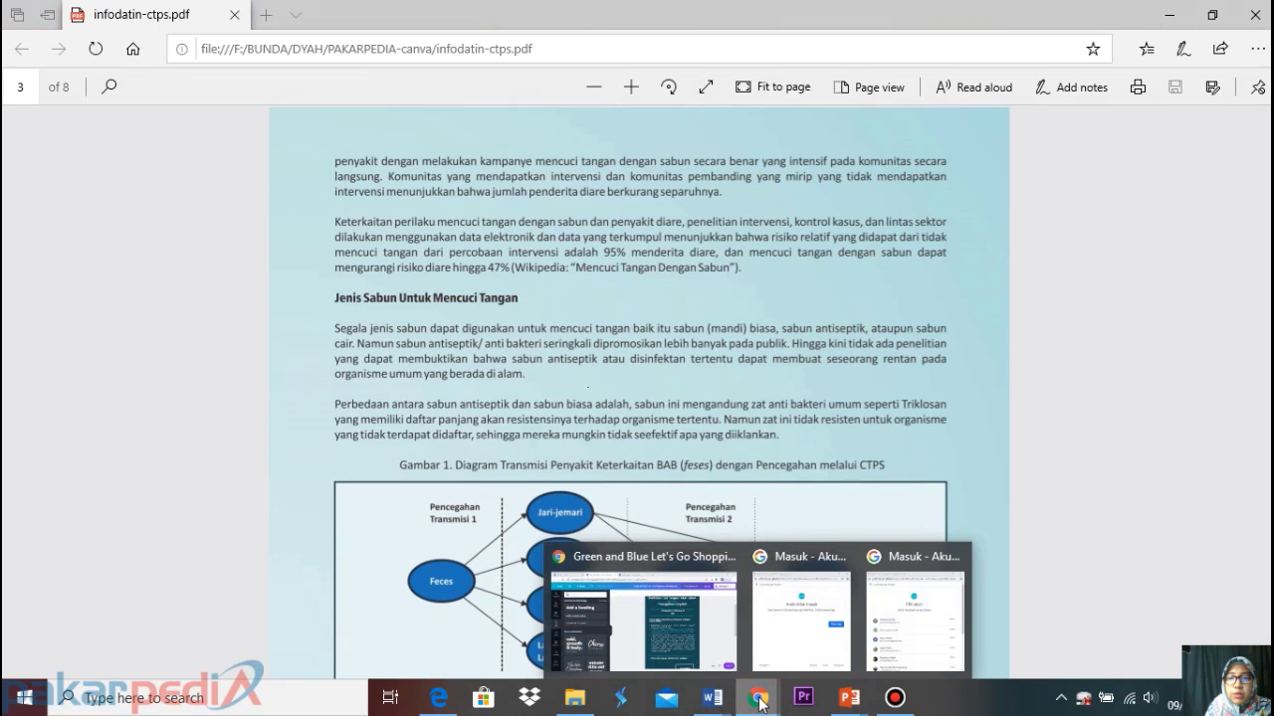
{"action": "left_click", "coordinate": [727, 648]}
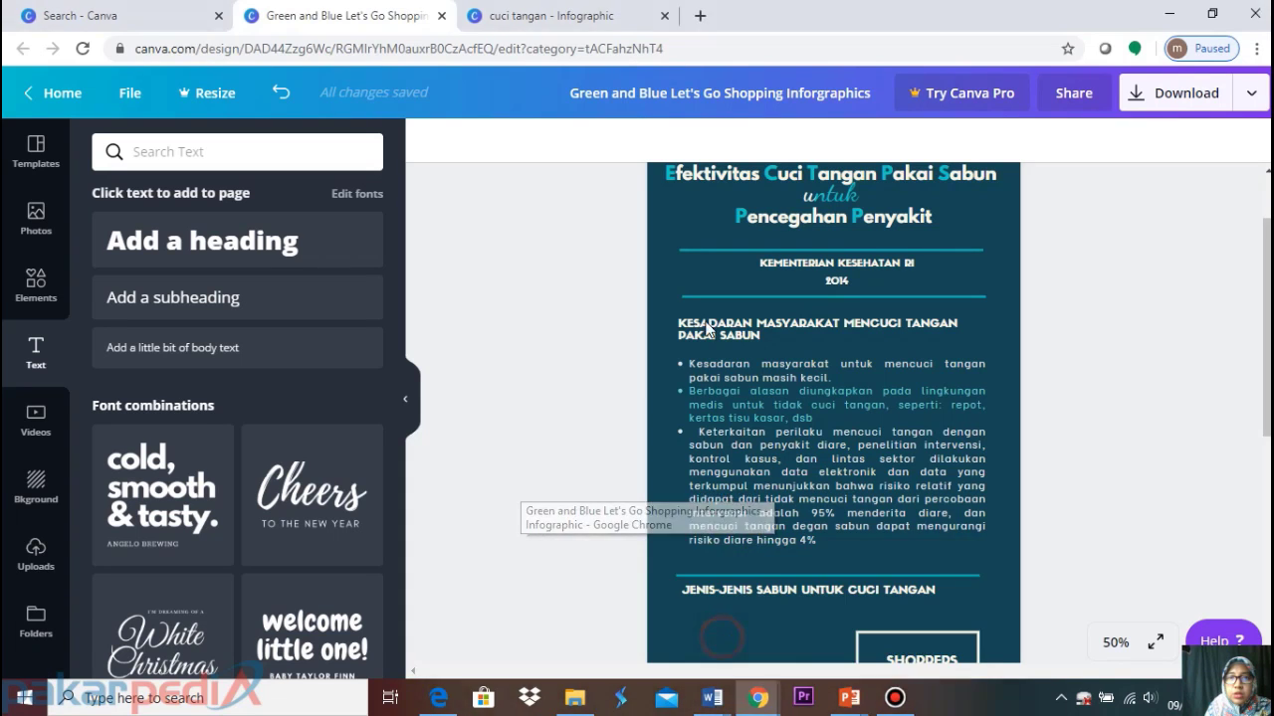
{"action": "left_click", "coordinate": [554, 12]}
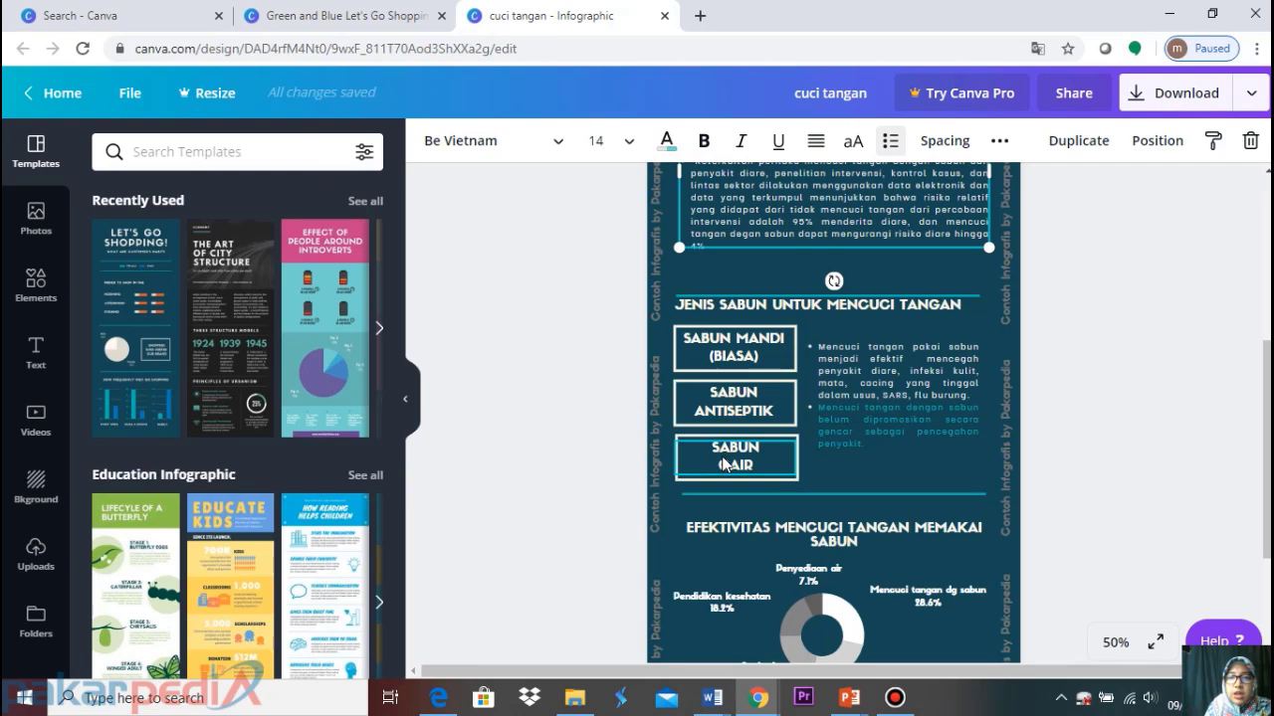
{"action": "left_click", "coordinate": [321, 15]}
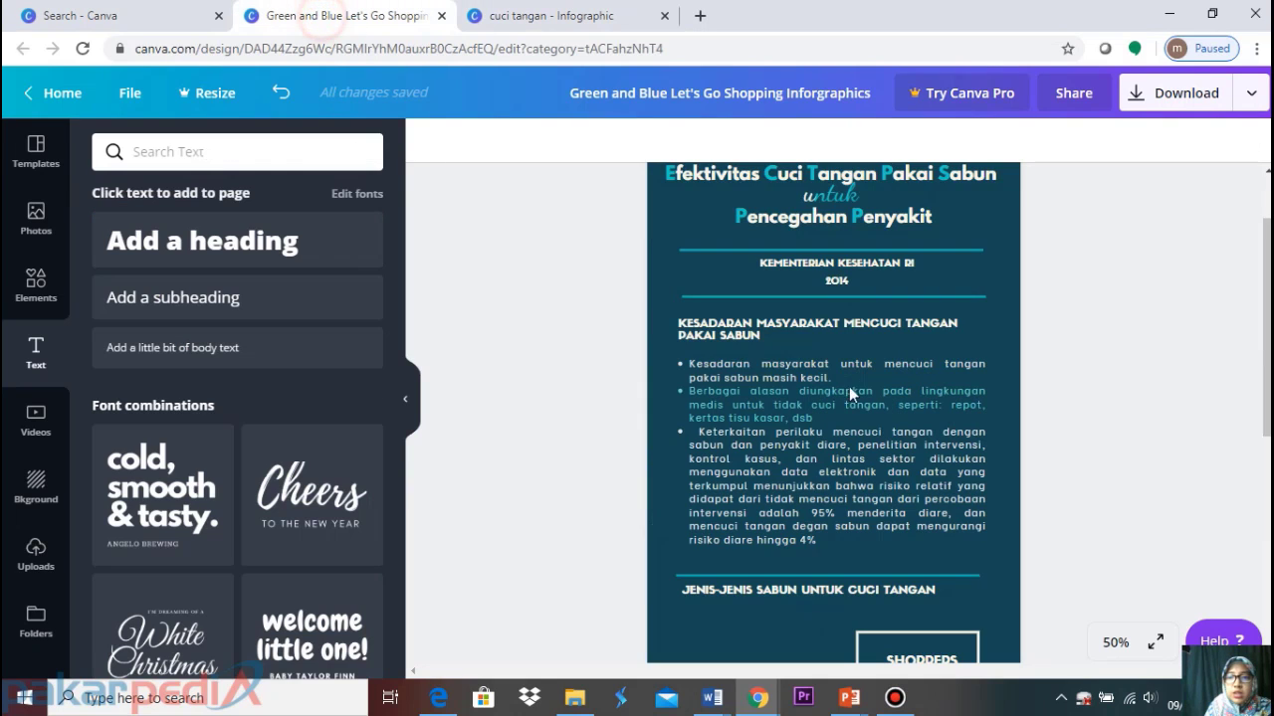
{"action": "scroll", "coordinate": [849, 418], "scroll_direction": "down", "scroll_amount": 1}
{"action": "scroll", "coordinate": [849, 428], "scroll_direction": "down", "scroll_amount": 1}
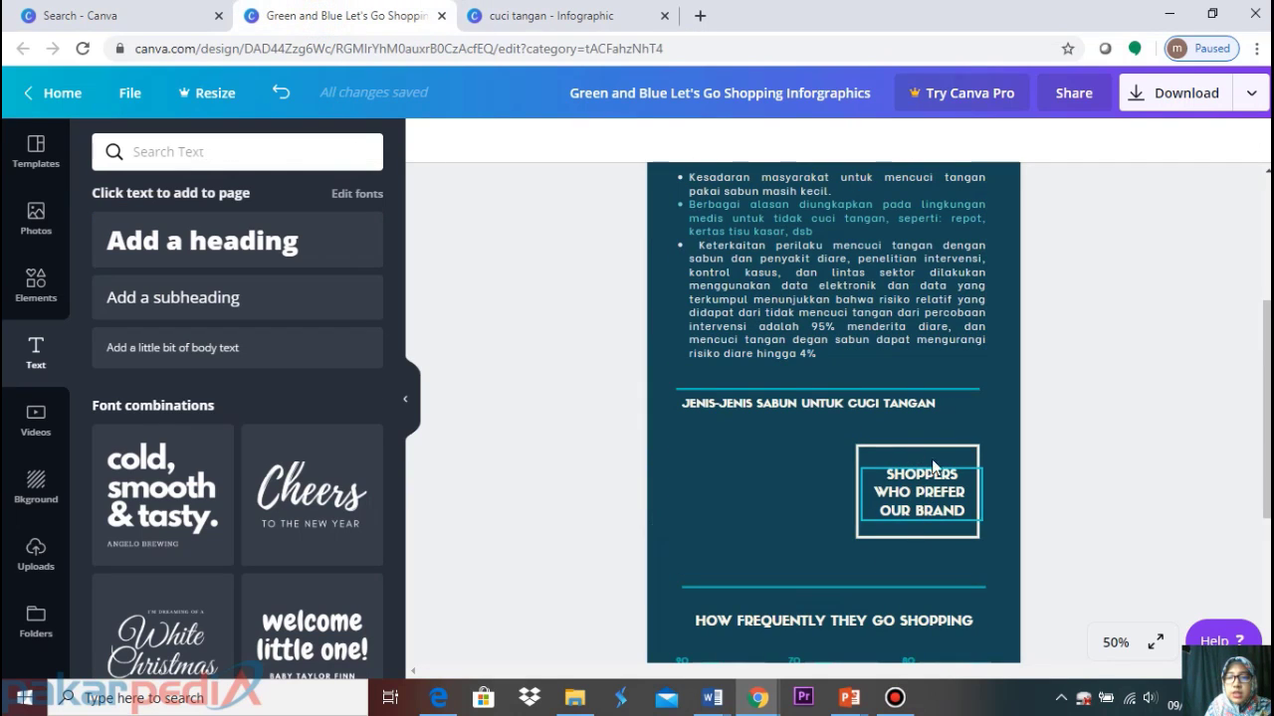
Replace the template label 'SHOPPERS WHO PREFER OUR BRAND' with 'SABUN MANDI (BIASA)'
{"action": "left_click", "coordinate": [885, 476]}
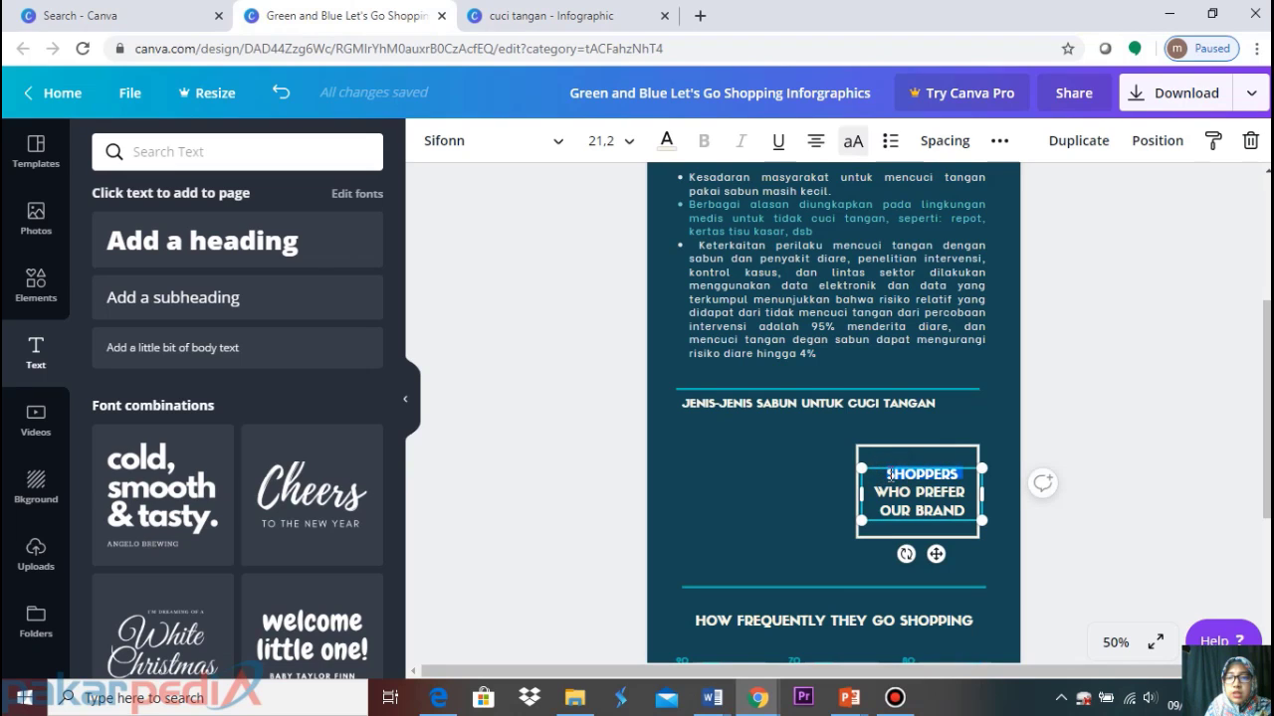
{"action": "left_click", "coordinate": [889, 475]}
{"action": "left_click_drag", "start_coordinate": [889, 475], "coordinate": [967, 512]}
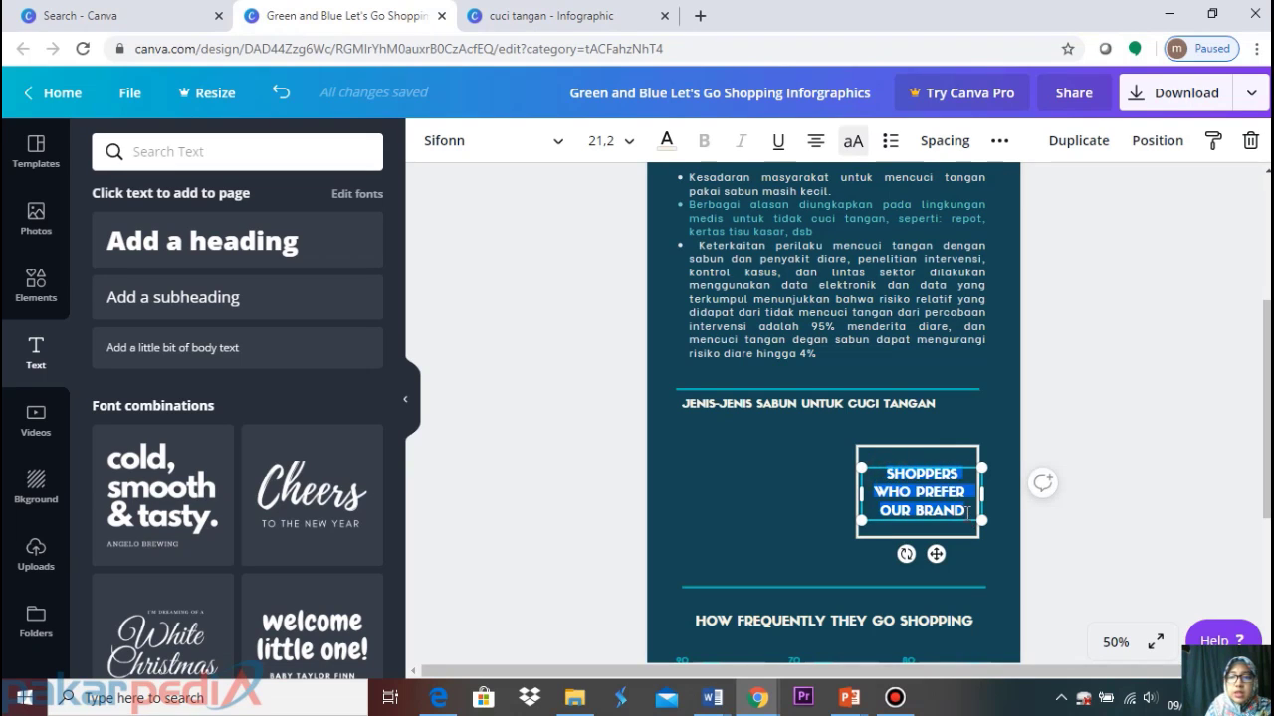
{"action": "type", "text": "SABUN M"}
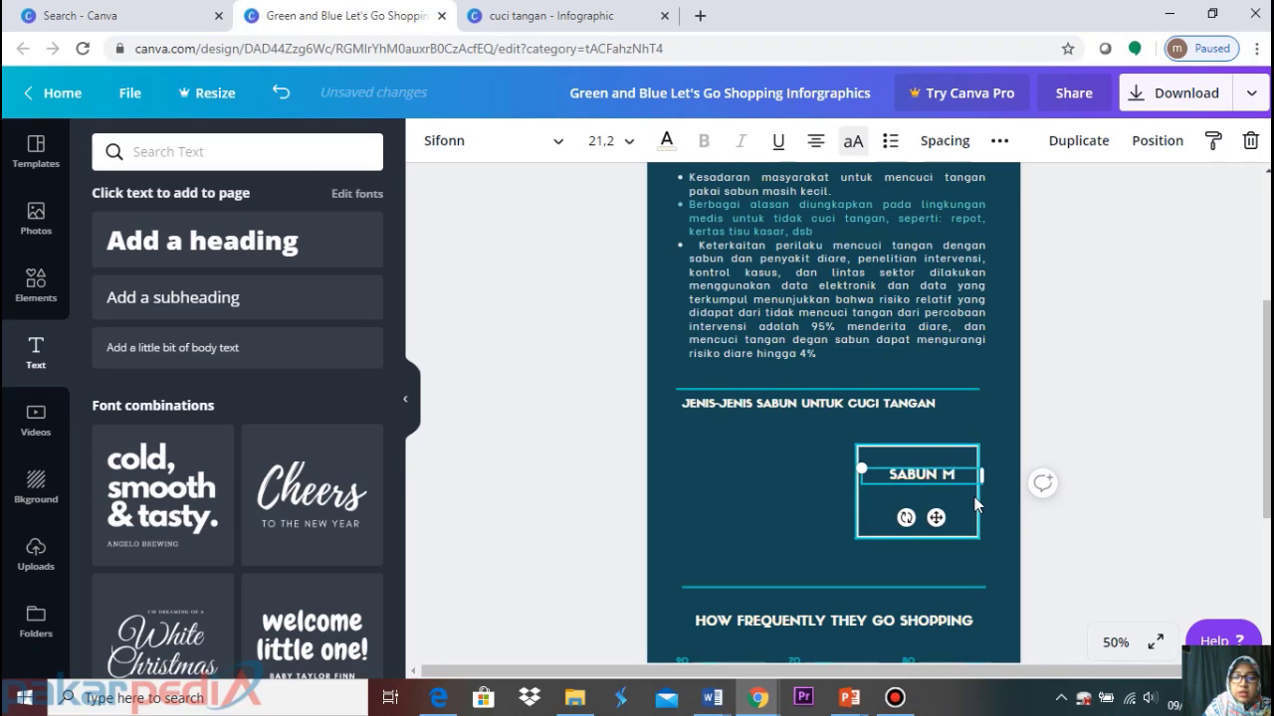
{"action": "type", "text": "ANDI (BIA"}
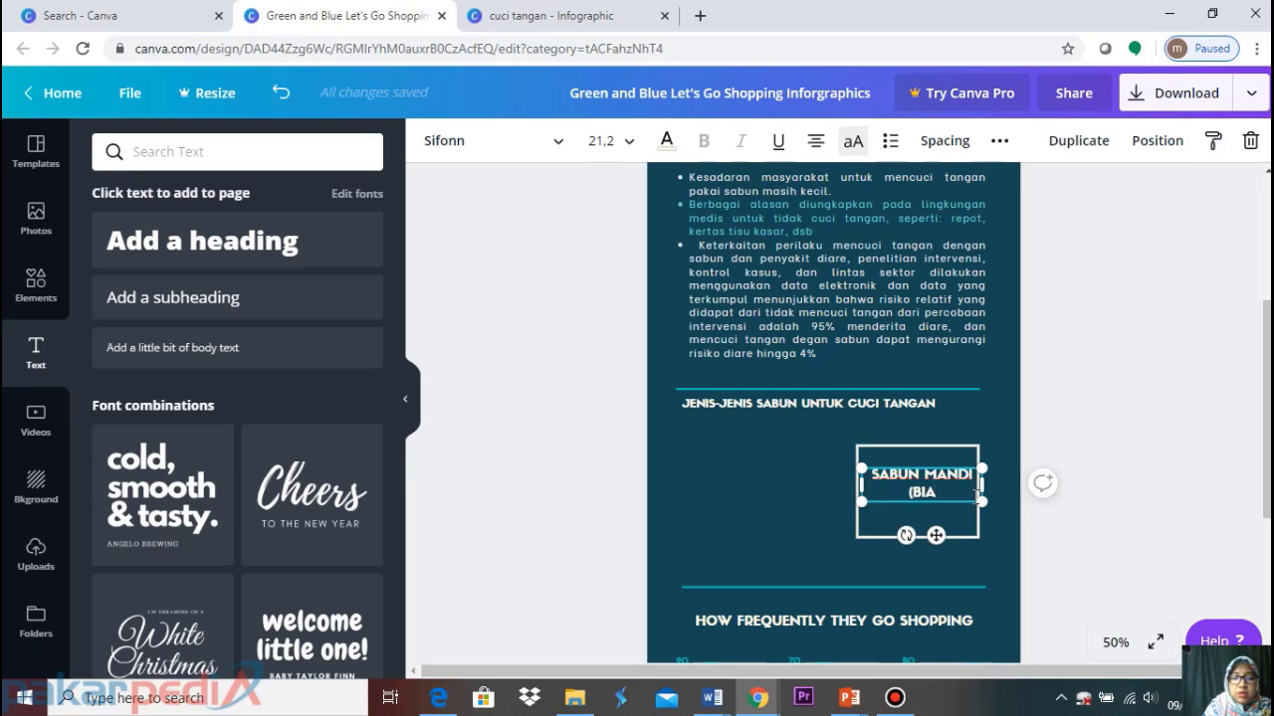
{"action": "type", "text": "SA"}
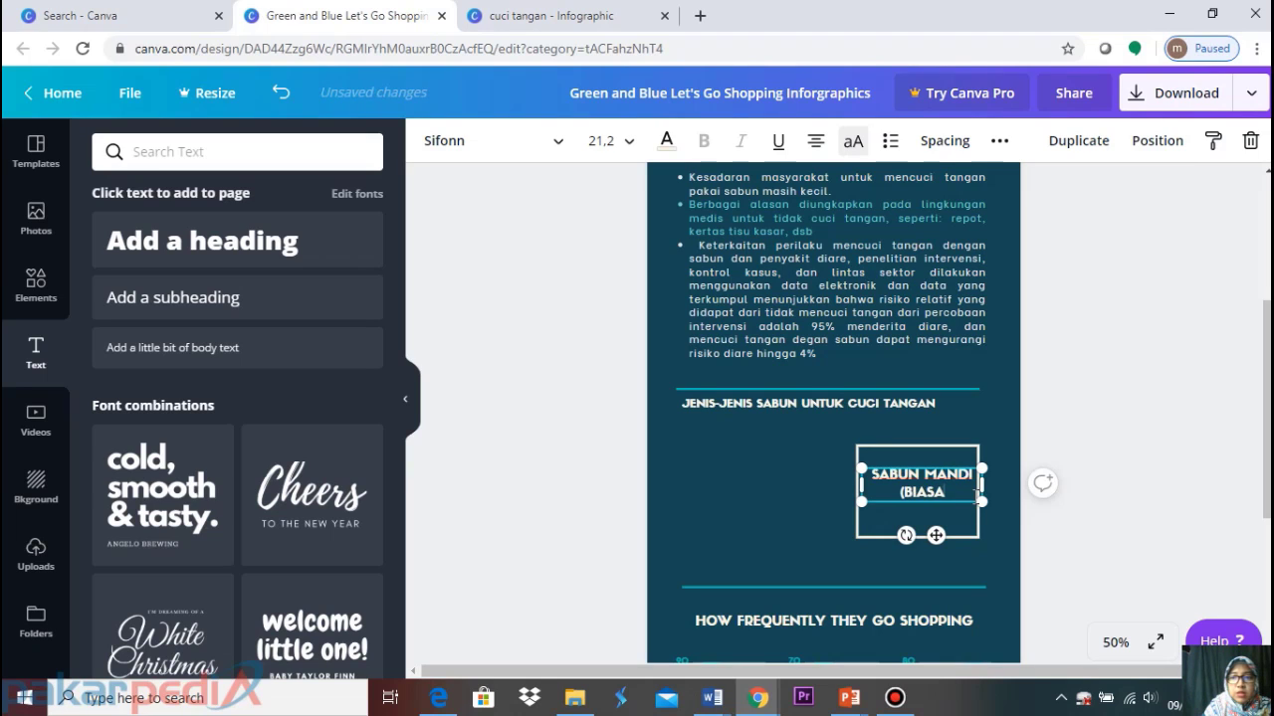
{"action": "type", "text": ")"}
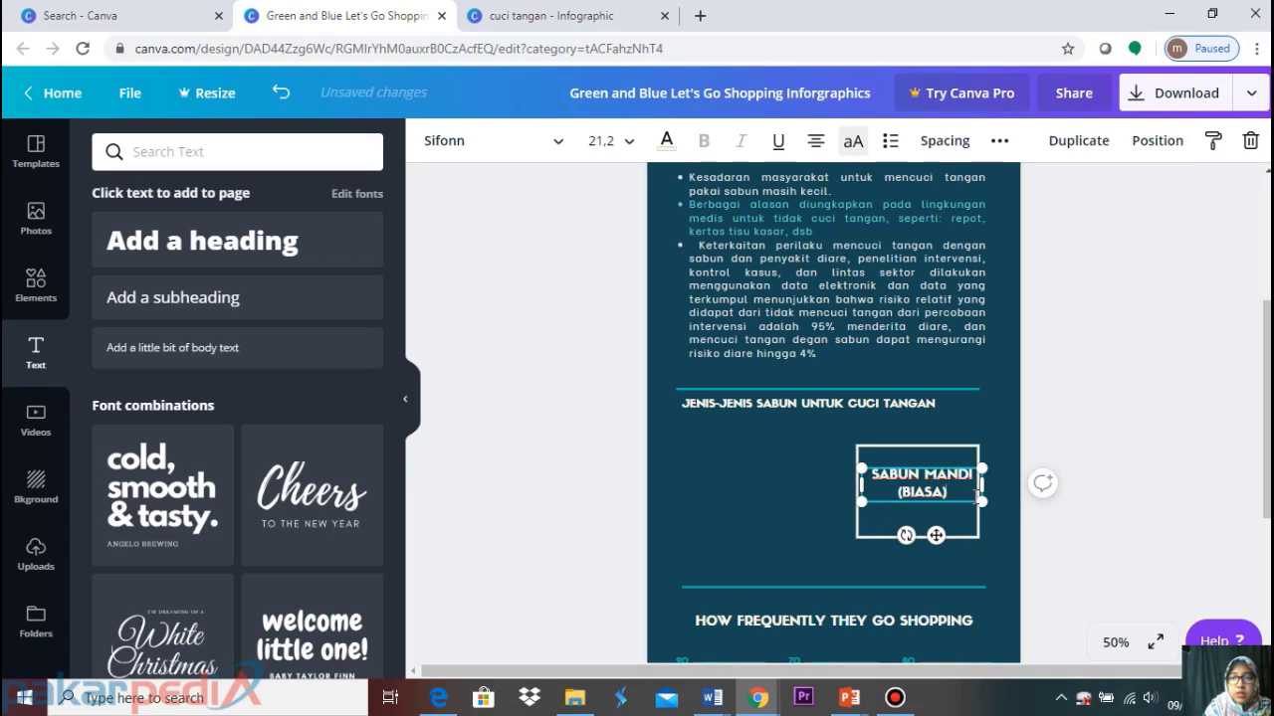
{"action": "left_click", "coordinate": [1149, 408]}
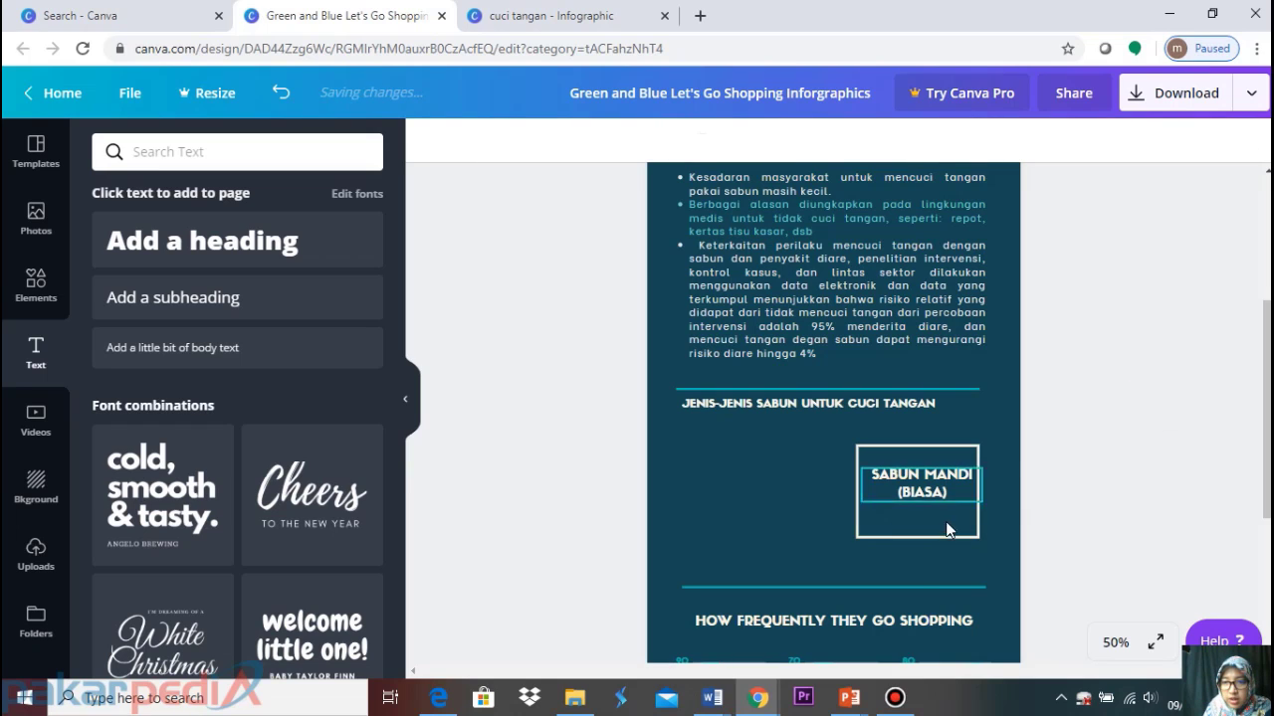
Shorten the outline frame to fit the label, nudge the text up, and select both
{"action": "left_click", "coordinate": [940, 512]}
{"action": "left_click_drag", "start_coordinate": [917, 536], "coordinate": [926, 482]}
{"action": "left_click", "coordinate": [920, 483]}
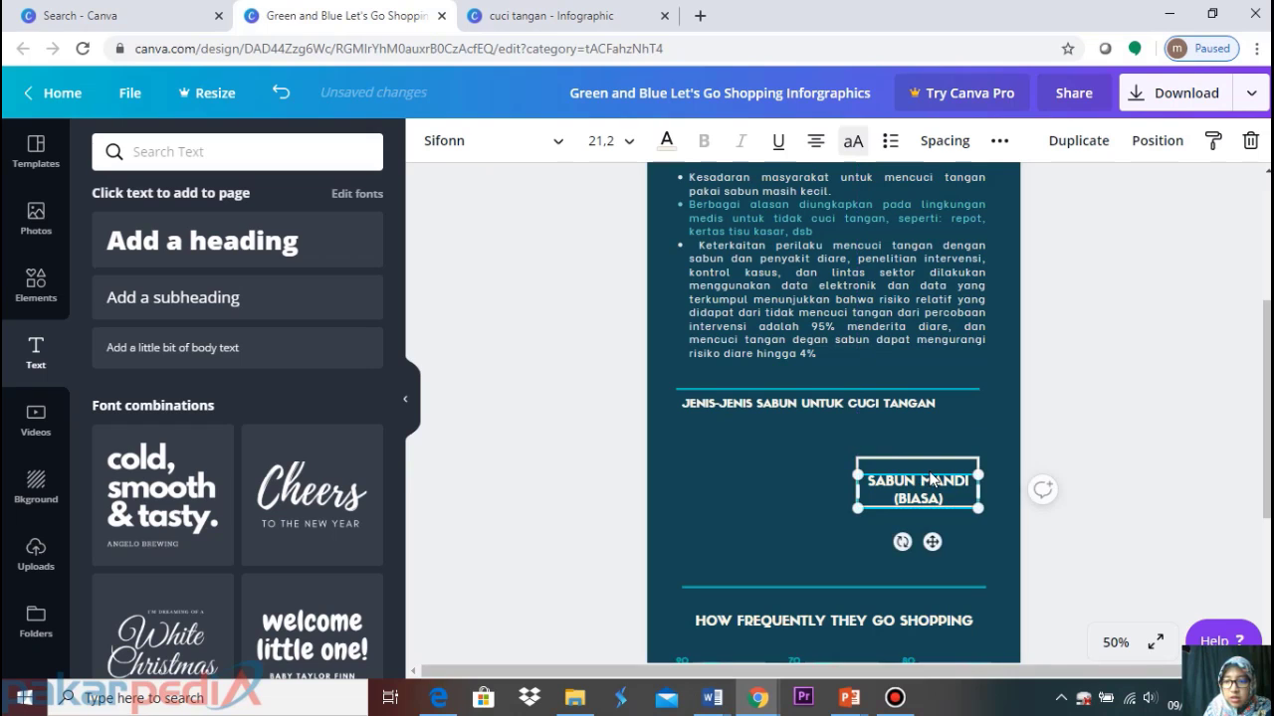
{"action": "key", "text": "Up"}
{"action": "key", "text": "Up"}
{"action": "key", "text": "Up"}
{"action": "key", "text": "Up"}
{"action": "key", "text": "Up"}
{"action": "key", "text": "Up"}
{"action": "key", "text": "Up"}
{"action": "key", "text": "Up"}
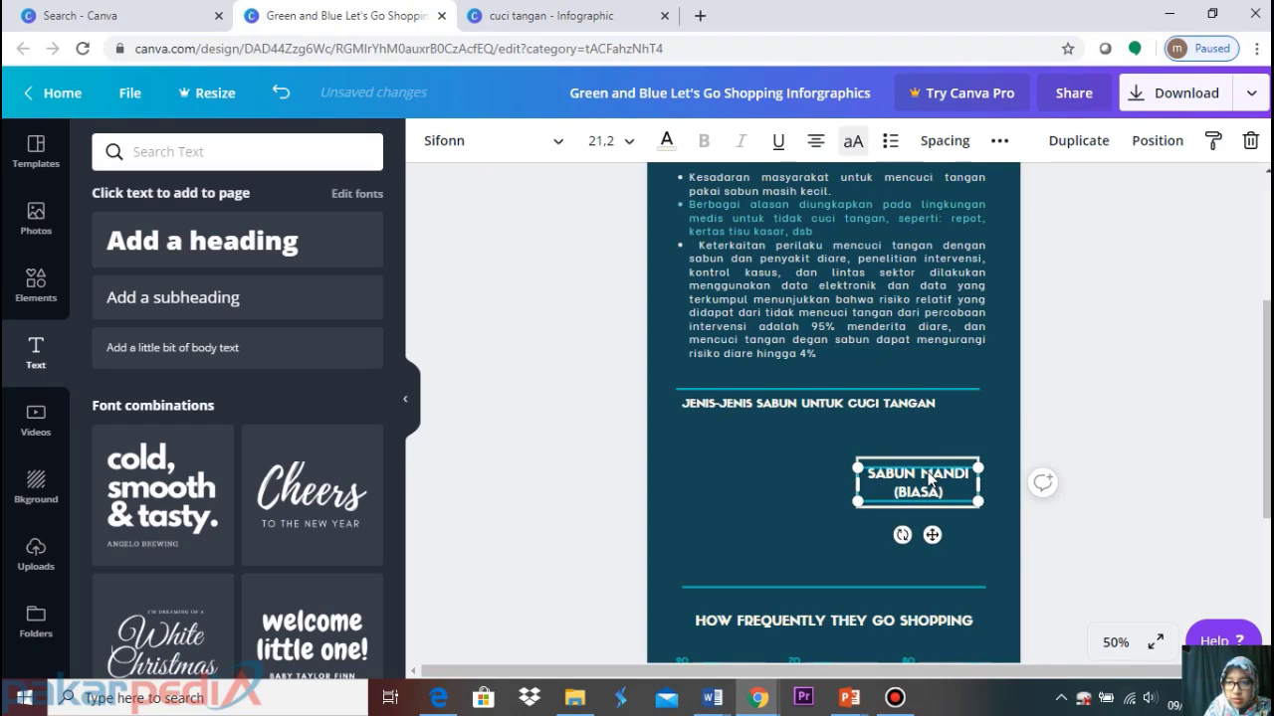
{"action": "left_click", "coordinate": [1078, 401]}
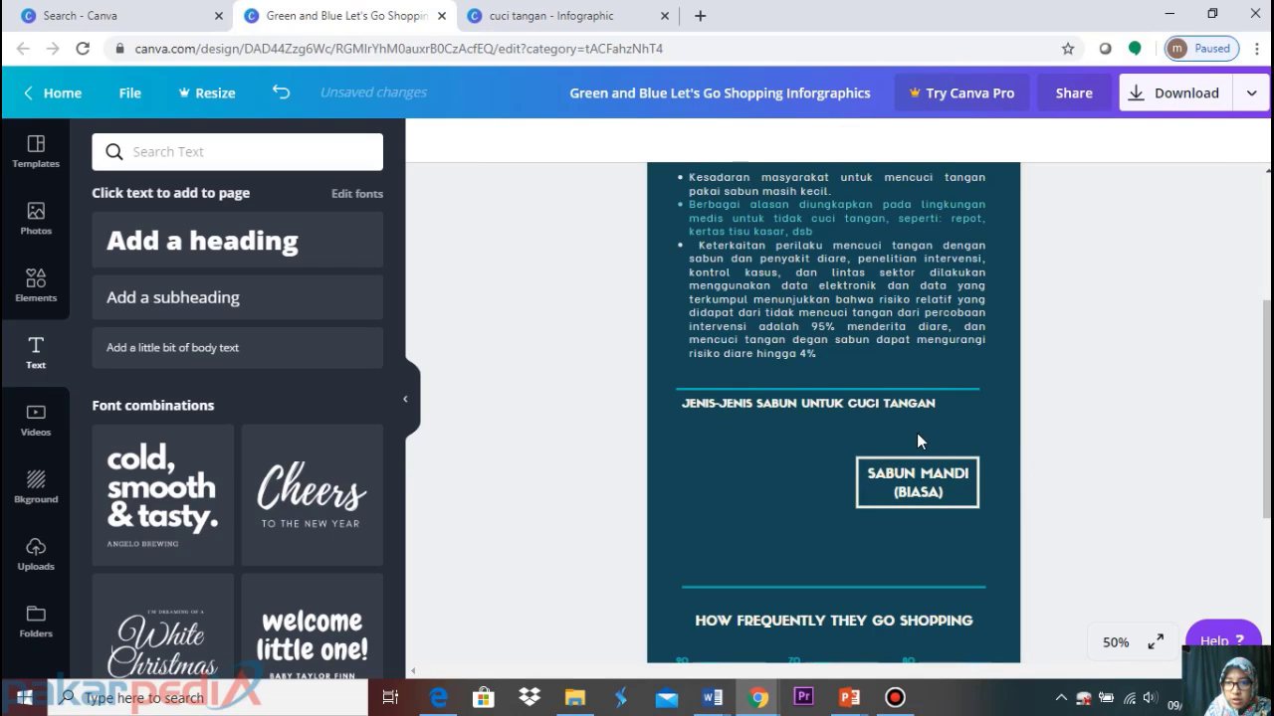
{"action": "left_click_drag", "start_coordinate": [915, 436], "coordinate": [920, 512]}
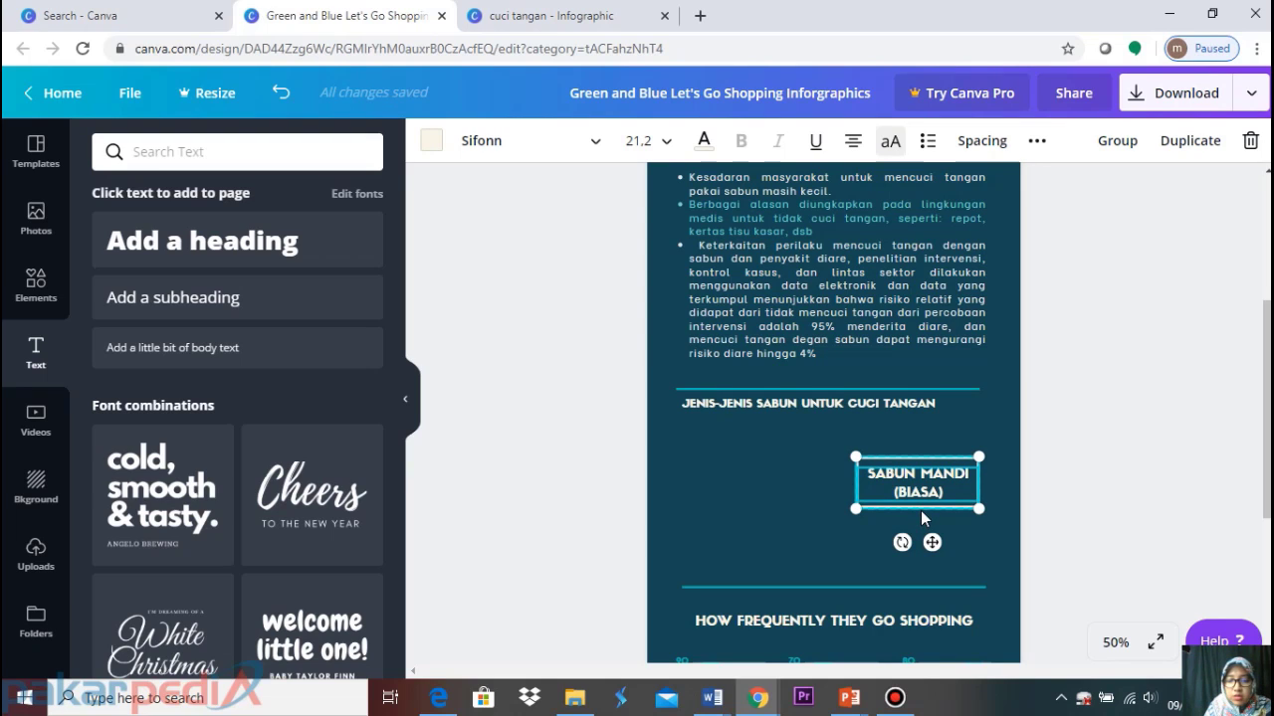
Move the SABUN MANDI (BIASA) box under the heading and tighten its frame around the label
{"action": "left_click_drag", "start_coordinate": [933, 542], "coordinate": [765, 502]}
{"action": "left_click", "coordinate": [844, 509]}
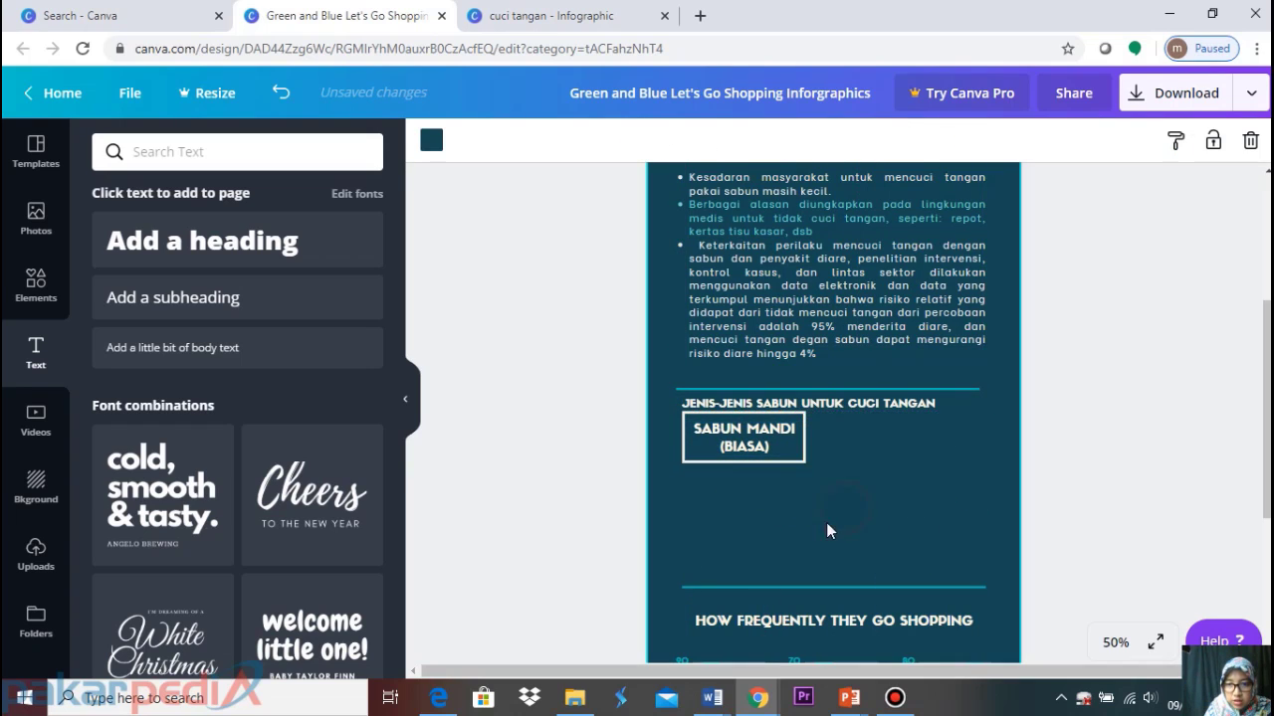
{"action": "left_click", "coordinate": [776, 459]}
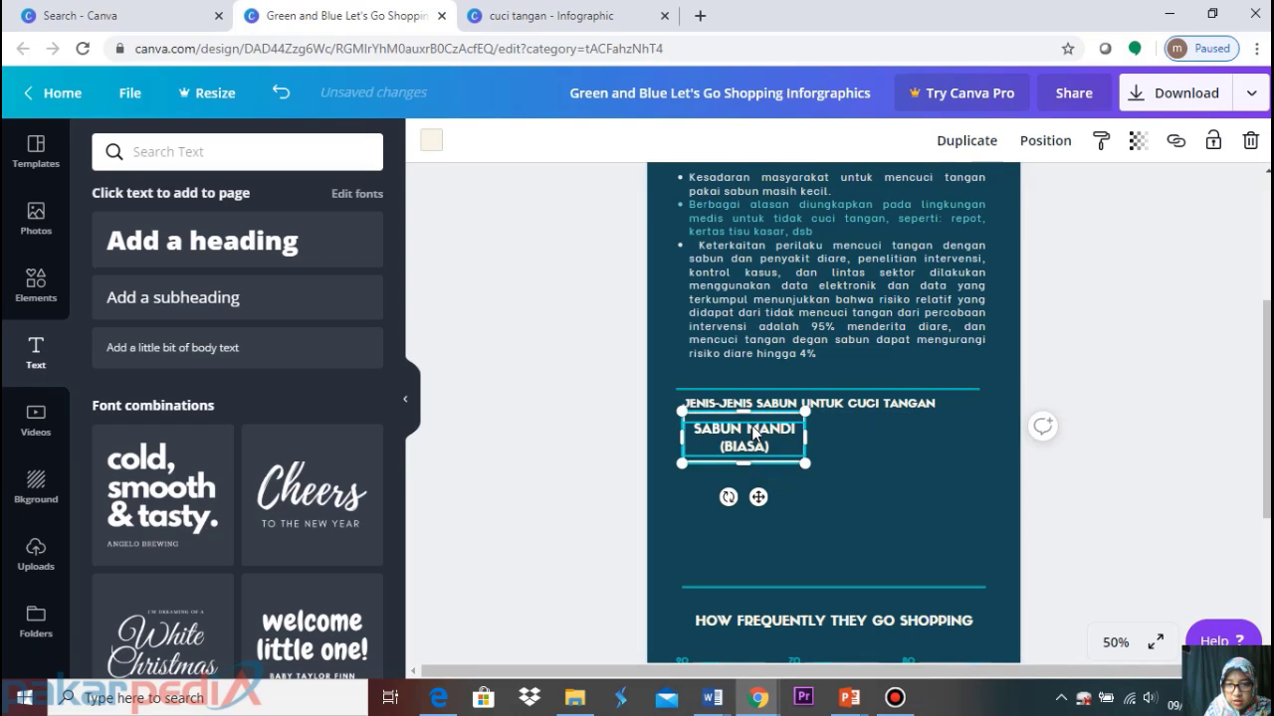
{"action": "left_click_drag", "start_coordinate": [747, 411], "coordinate": [747, 413]}
{"action": "left_click_drag", "start_coordinate": [747, 462], "coordinate": [748, 455]}
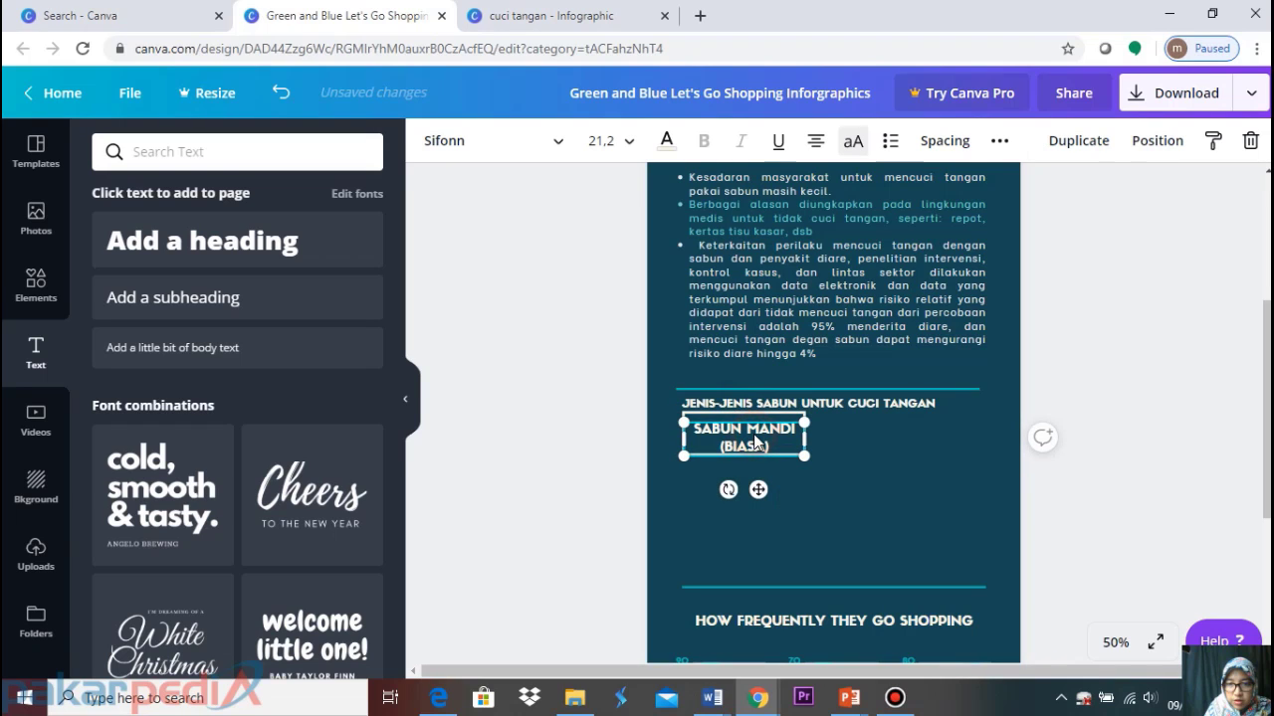
{"action": "left_click", "coordinate": [752, 435]}
{"action": "key", "text": "Escape"}
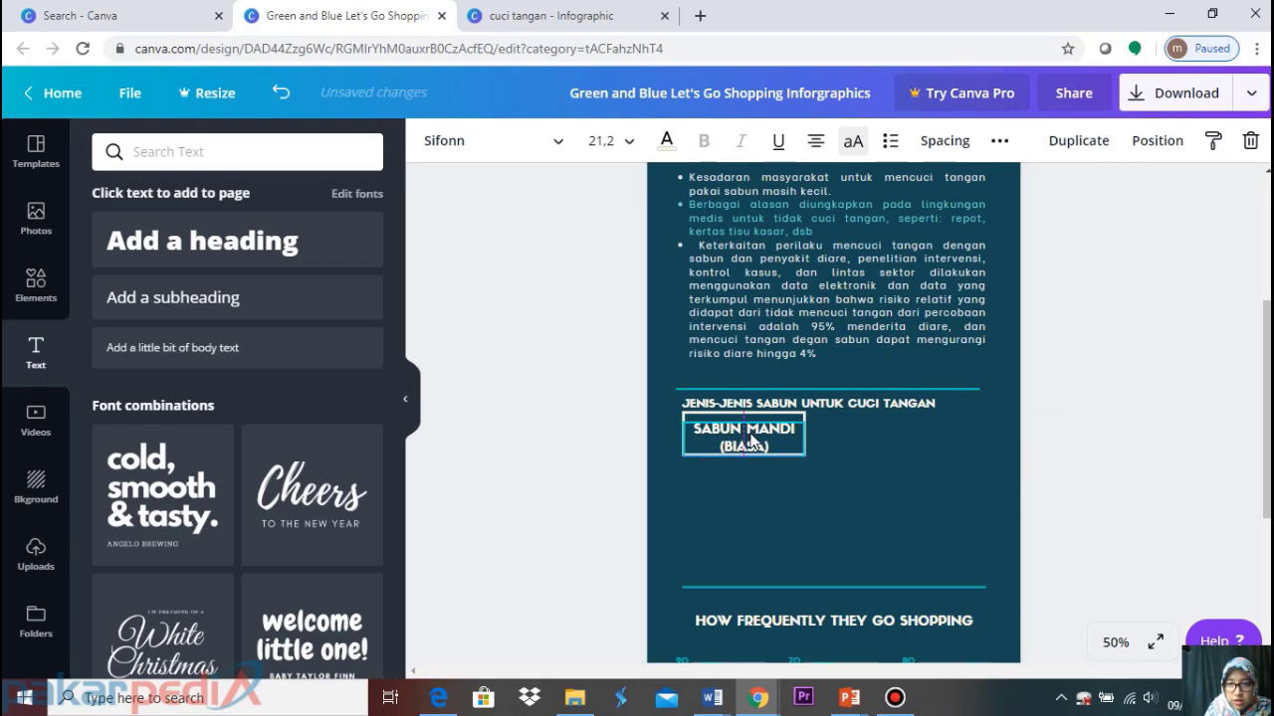
{"action": "key", "text": "Up"}
{"action": "key", "text": "Up"}
{"action": "key", "text": "Up"}
{"action": "key", "text": "Up"}
{"action": "key", "text": "Up"}
{"action": "key", "text": "Up"}
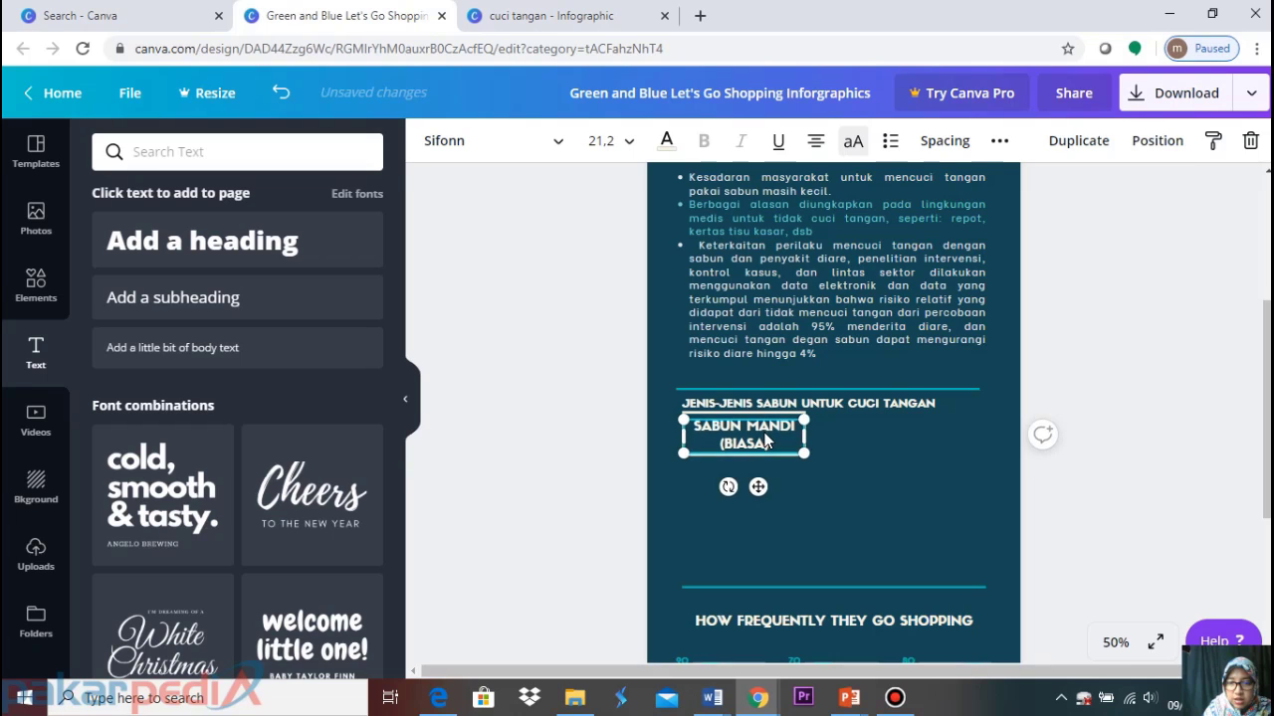
{"action": "left_click", "coordinate": [1165, 319]}
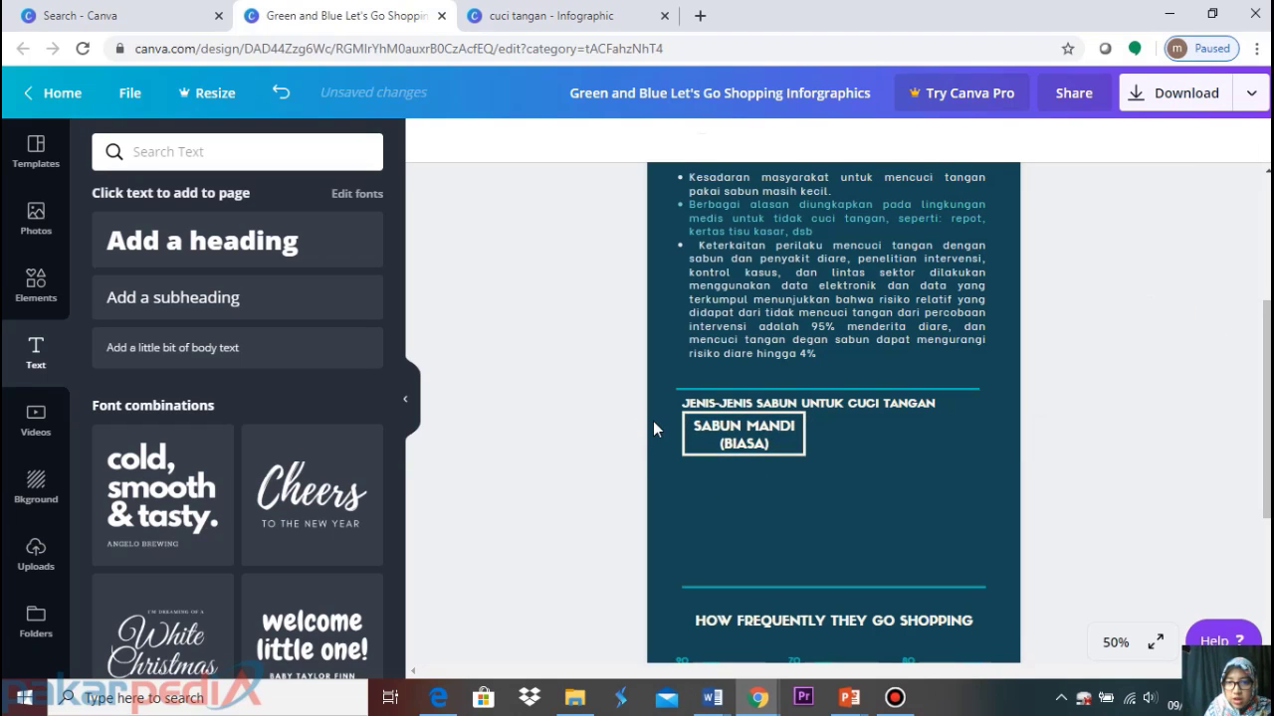
Duplicate the grouped box twice with Ctrl+D, stacking each copy below the previous one
{"action": "left_click_drag", "start_coordinate": [653, 421], "coordinate": [784, 465]}
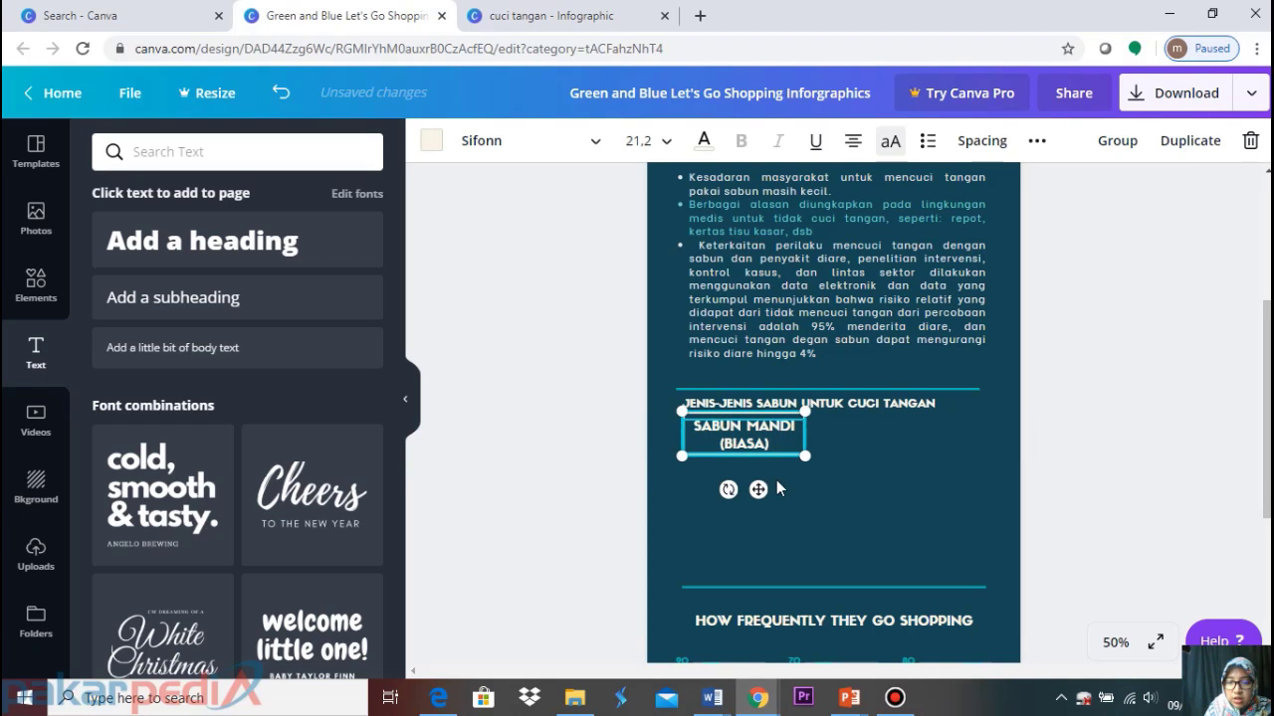
{"action": "left_click", "coordinate": [1114, 406]}
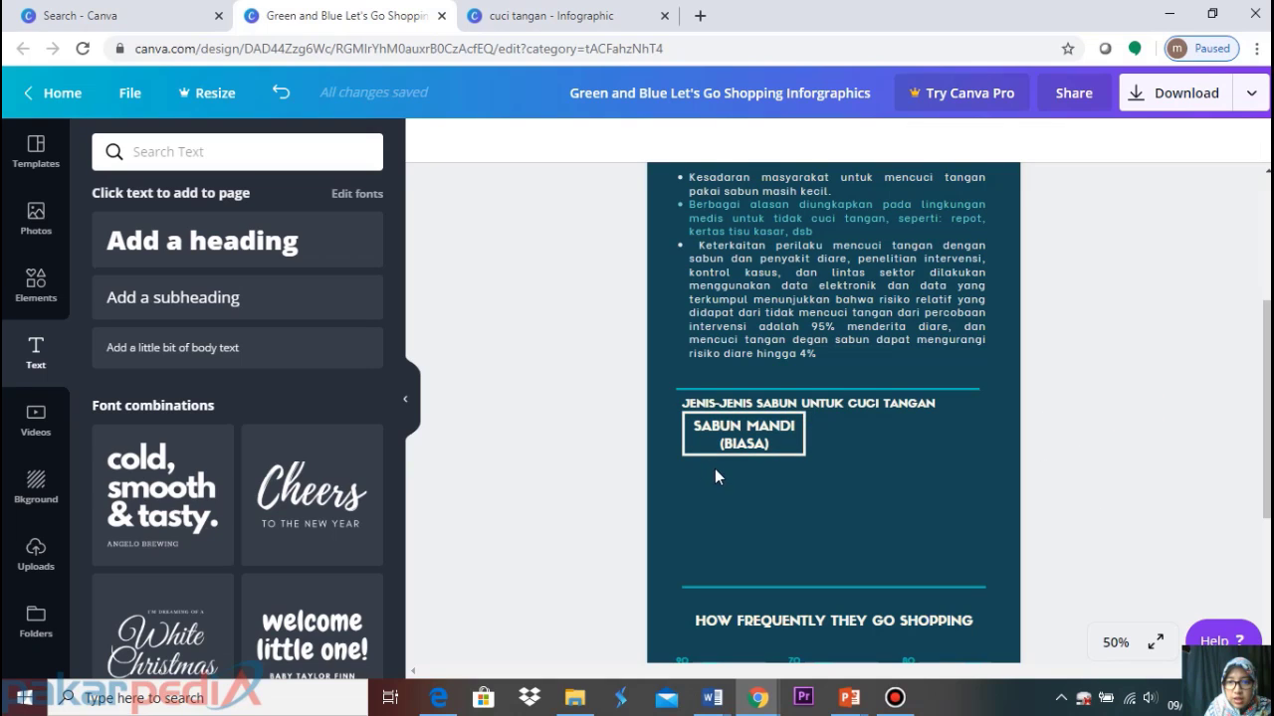
{"action": "left_click_drag", "start_coordinate": [655, 422], "coordinate": [796, 473]}
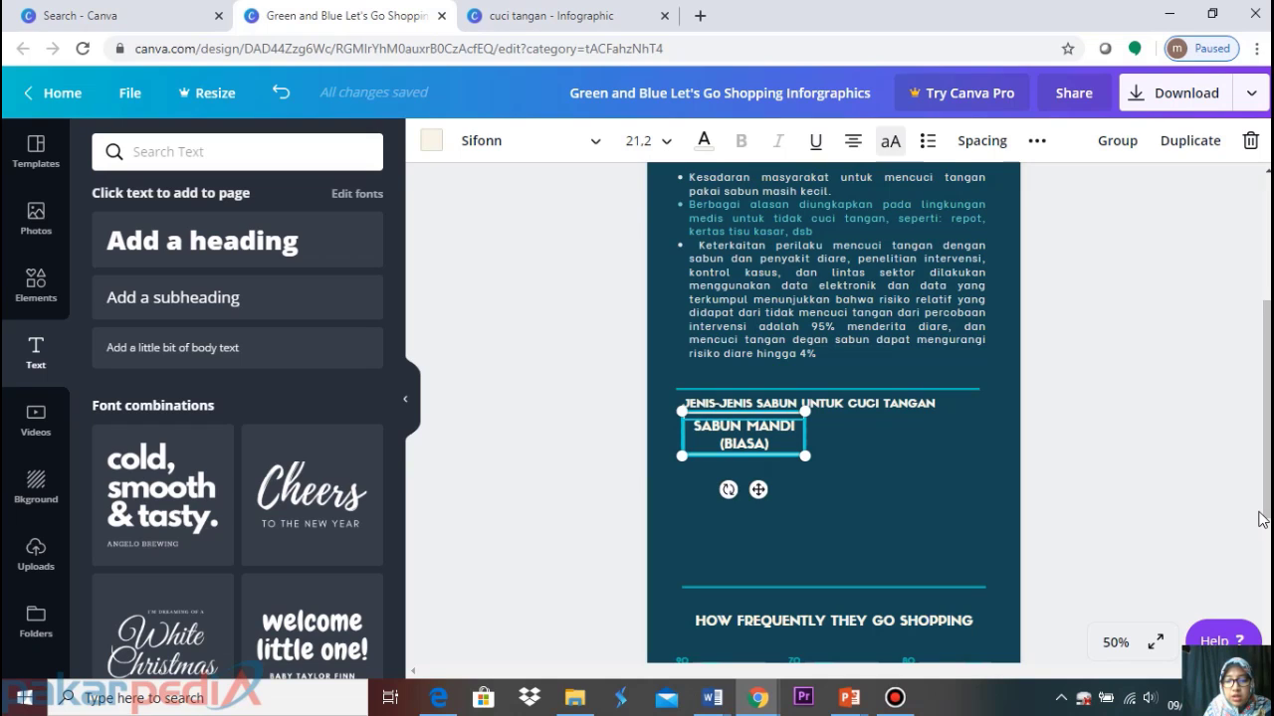
{"action": "key", "text": "ctrl+d"}
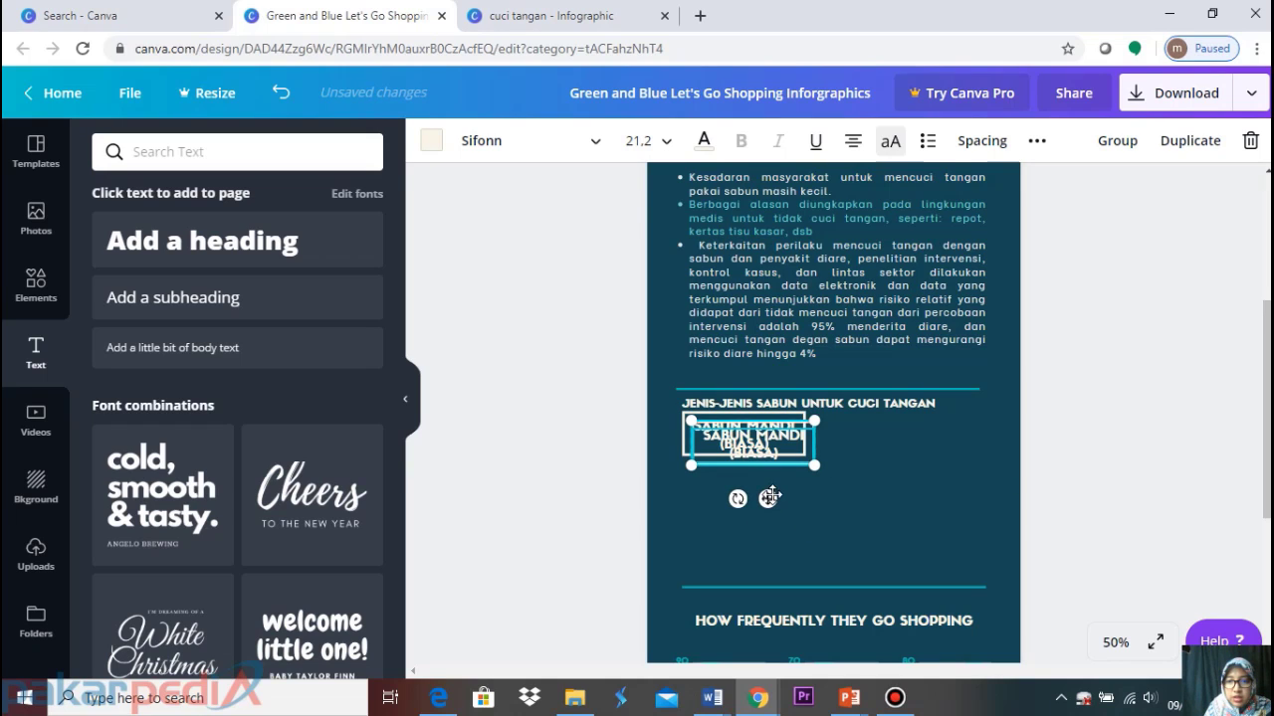
{"action": "left_click_drag", "start_coordinate": [770, 497], "coordinate": [762, 543]}
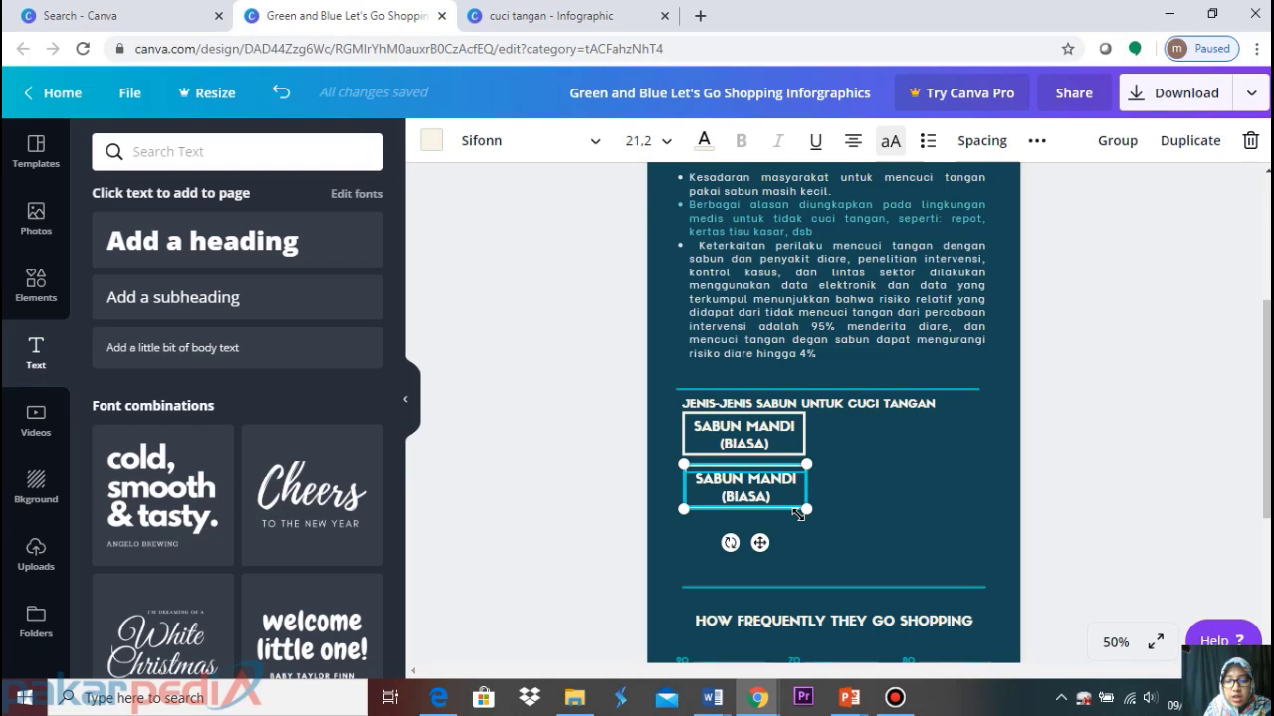
{"action": "key", "text": "ctrl+d"}
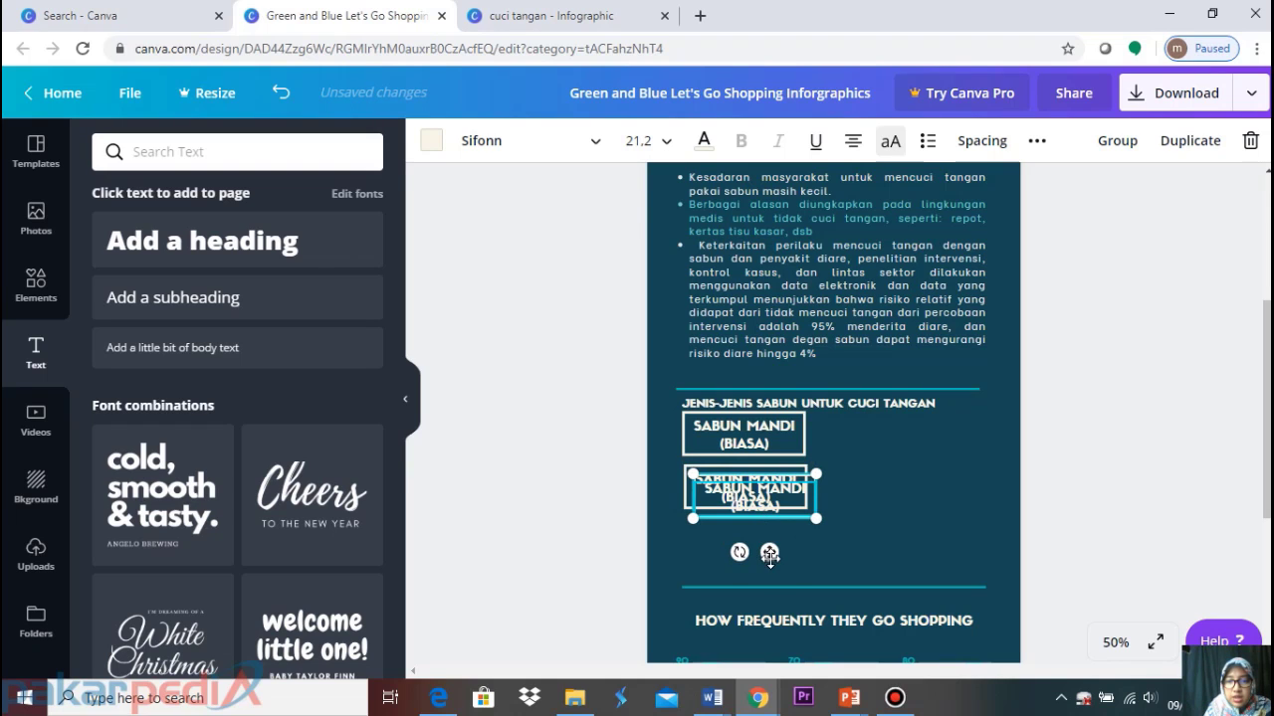
{"action": "left_click_drag", "start_coordinate": [760, 543], "coordinate": [762, 604]}
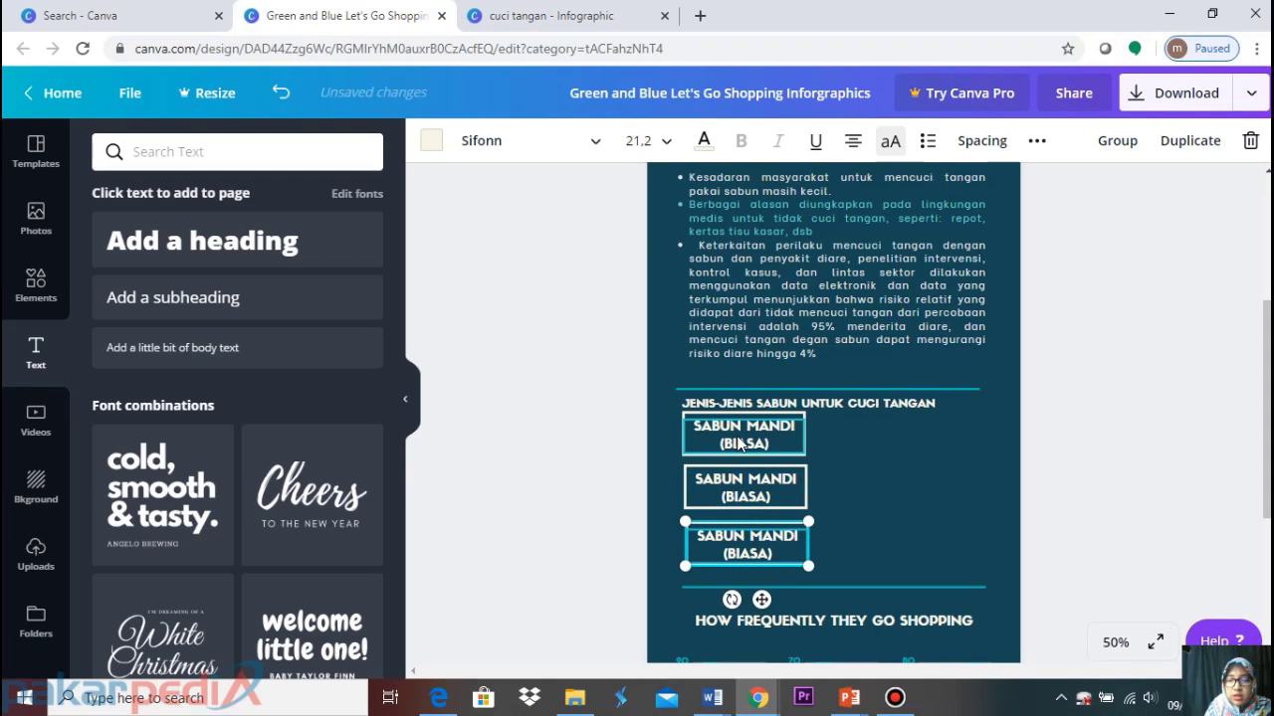
{"action": "left_click", "coordinate": [524, 12]}
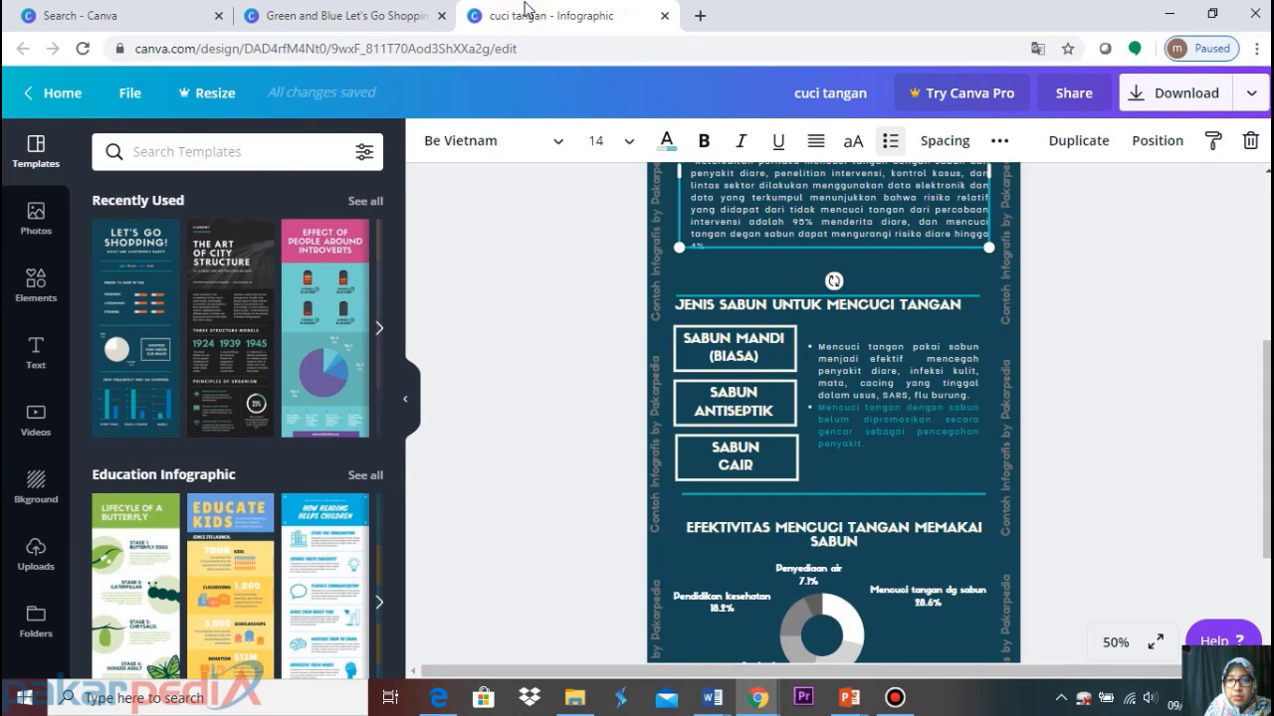
{"action": "left_click", "coordinate": [360, 14]}
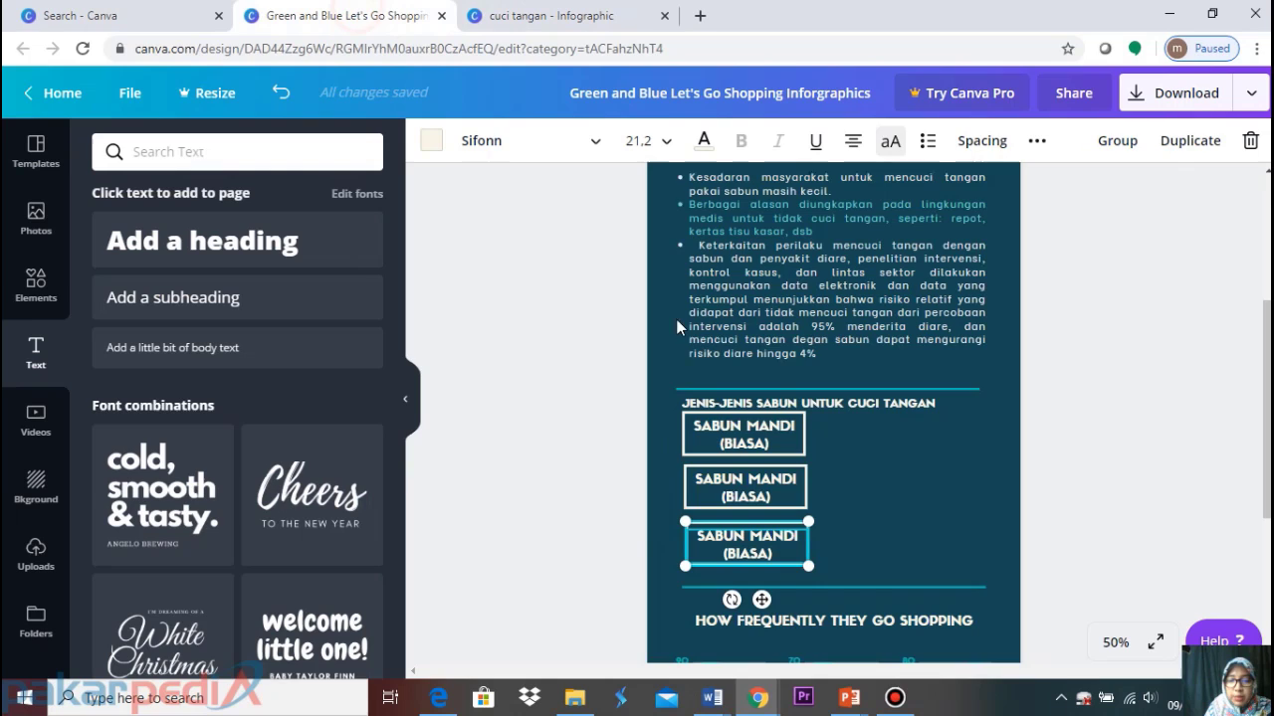
Relabel the two copied boxes 'SABUN ANTISEPTIK' and 'SABUN CAIR'
{"action": "left_click", "coordinate": [726, 482]}
{"action": "left_click_drag", "start_coordinate": [726, 481], "coordinate": [776, 499]}
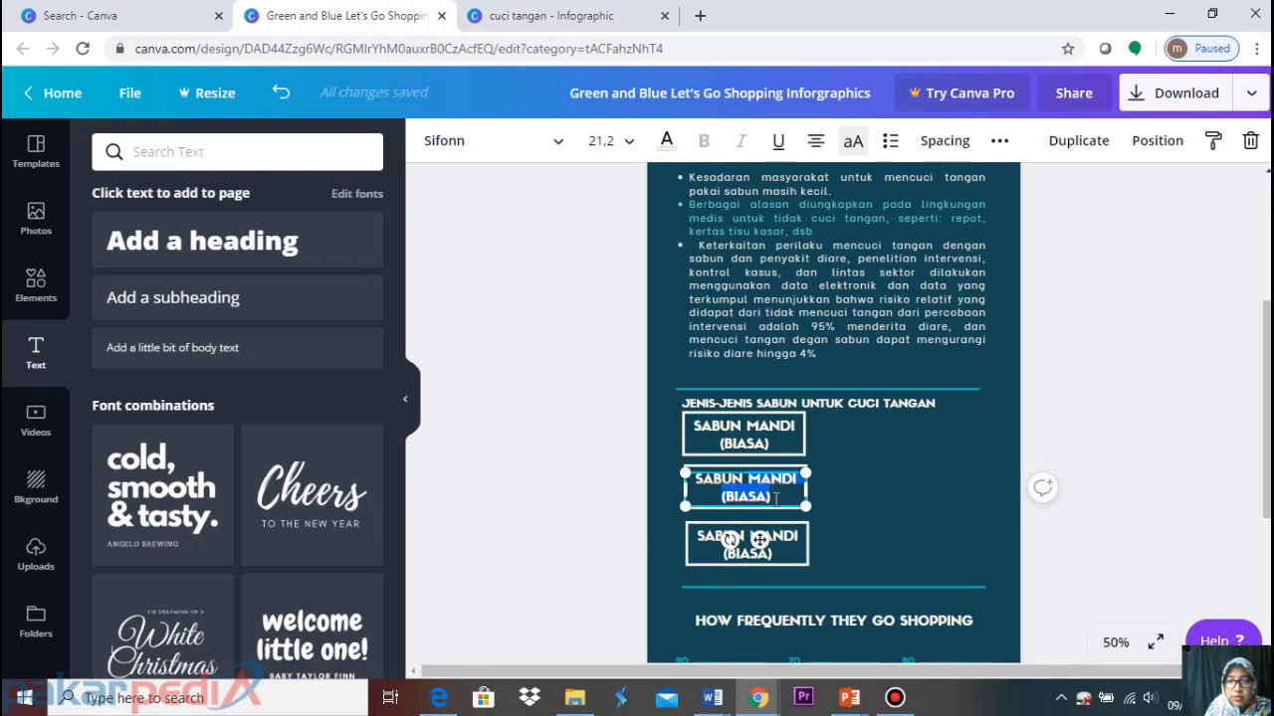
{"action": "type", "text": "SABUN ANTISEPTIK"}
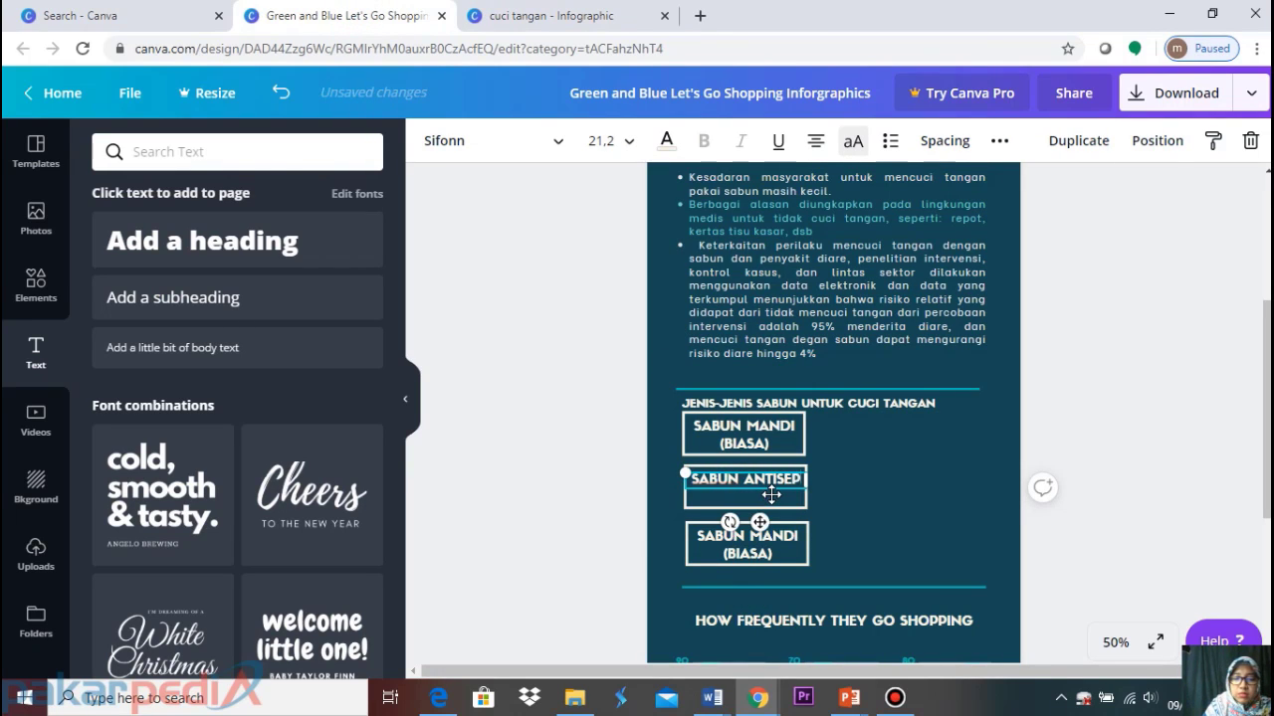
{"action": "left_click", "coordinate": [776, 545]}
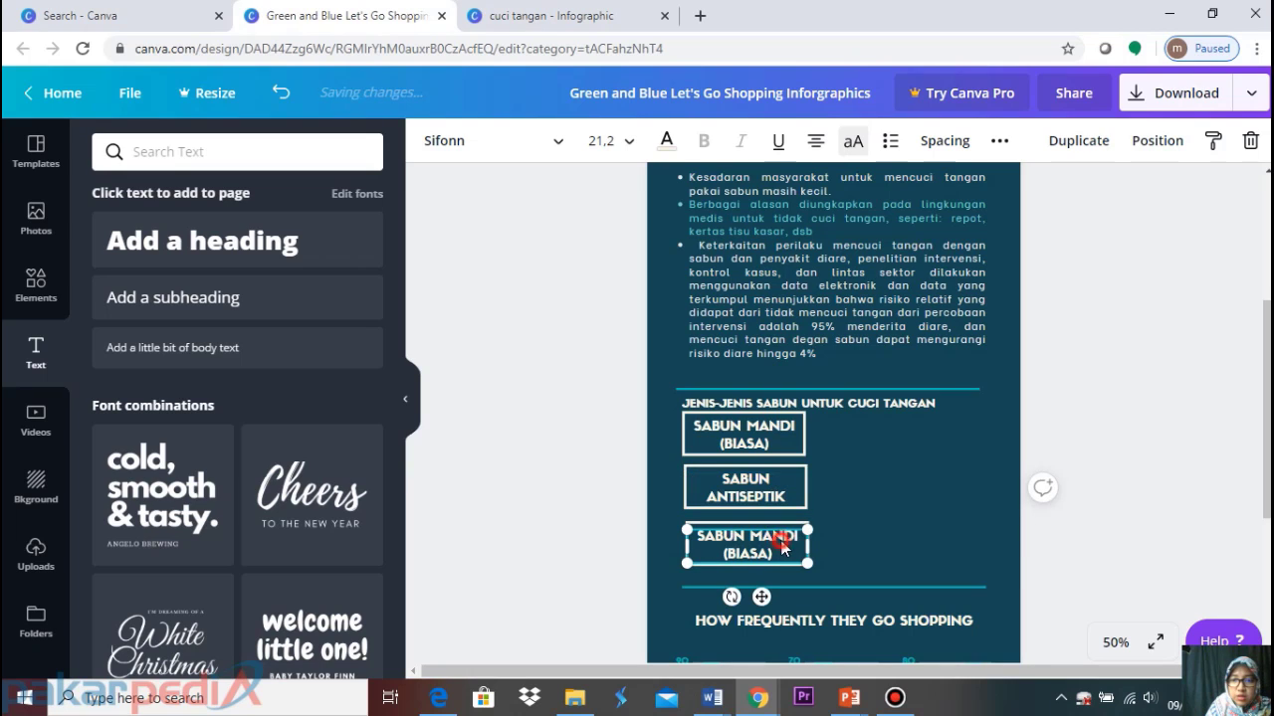
{"action": "left_click_drag", "start_coordinate": [774, 554], "coordinate": [751, 533]}
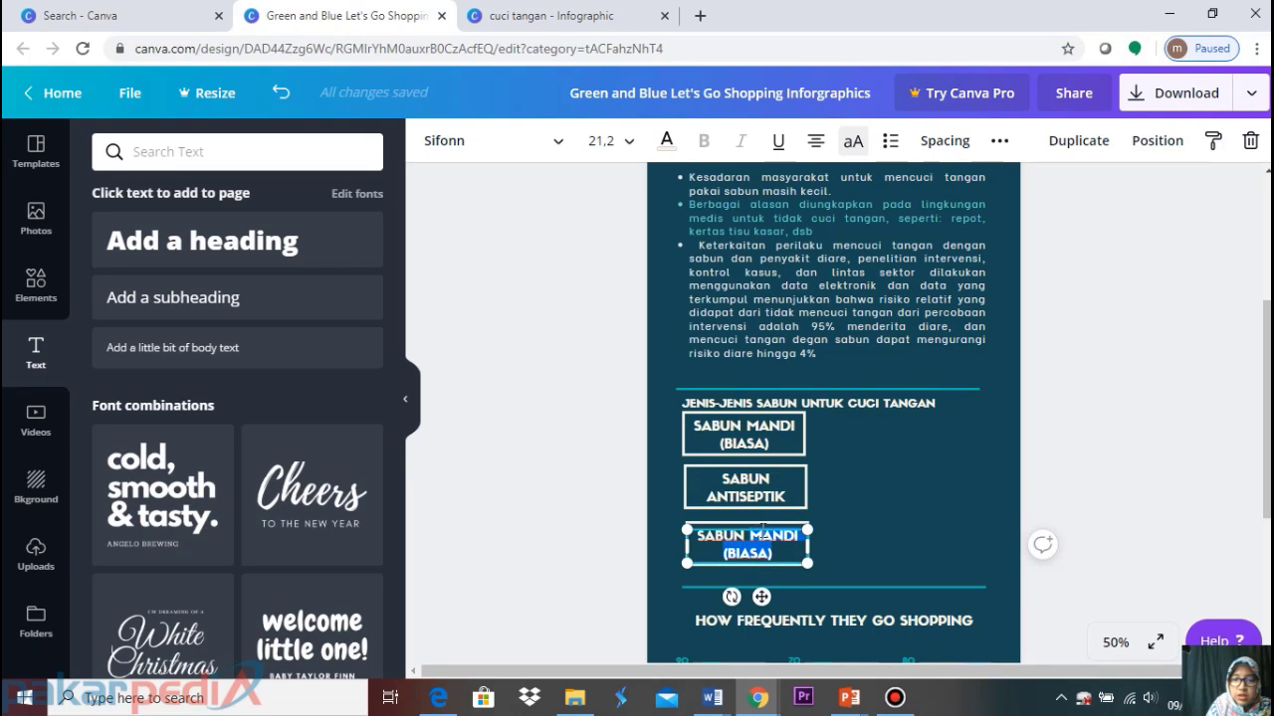
{"action": "type", "text": "CAIR"}
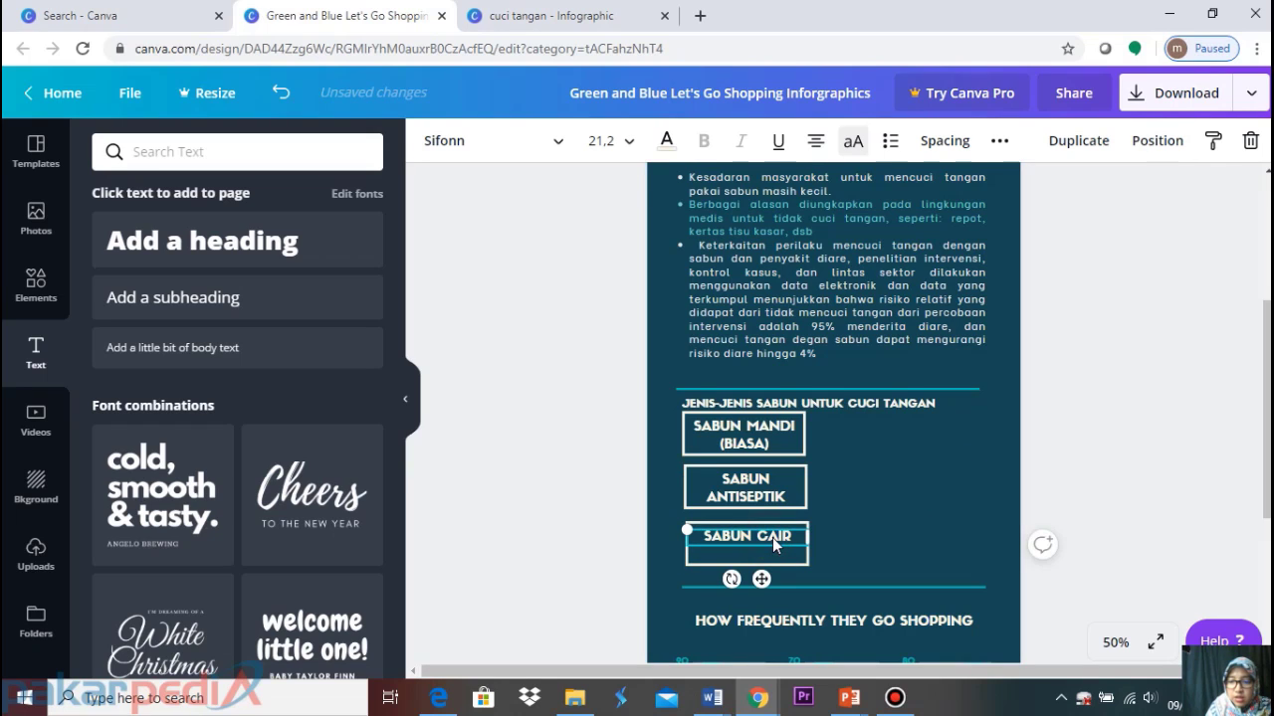
Break the SABUN CAIR label onto two lines and nudge its box slightly up
{"action": "key", "text": "Down"}
{"action": "key", "text": "Down"}
{"action": "key", "text": "Down"}
{"action": "key", "text": "Down"}
{"action": "key", "text": "Down"}
{"action": "key", "text": "Down"}
{"action": "key", "text": "Down"}
{"action": "key", "text": "Down"}
{"action": "key", "text": "Down"}
{"action": "key", "text": "Down"}
{"action": "key", "text": "Down"}
{"action": "key", "text": "Down"}
{"action": "key", "text": "Down"}
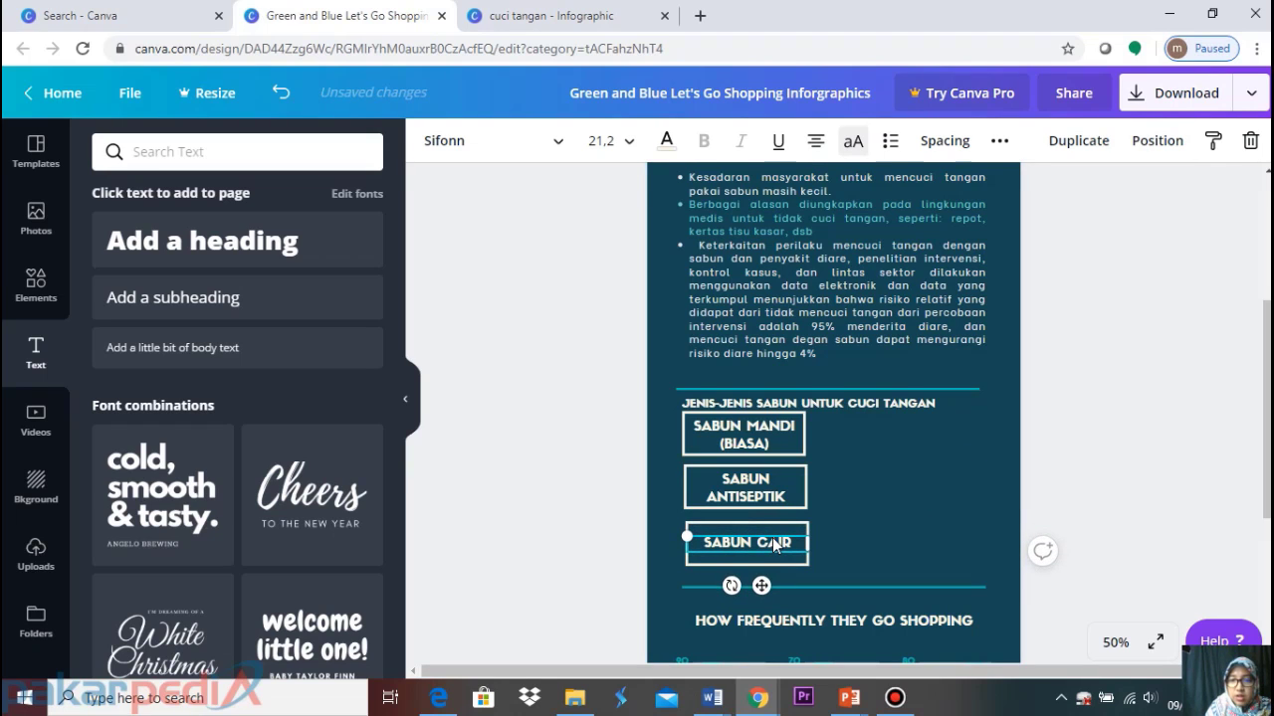
{"action": "key", "text": "ctrl+z"}
{"action": "key", "text": "ctrl+z"}
{"action": "key", "text": "ctrl+z"}
{"action": "key", "text": "ctrl+z"}
{"action": "key", "text": "ctrl+z"}
{"action": "key", "text": "ctrl+z"}
{"action": "key", "text": "ctrl+z"}
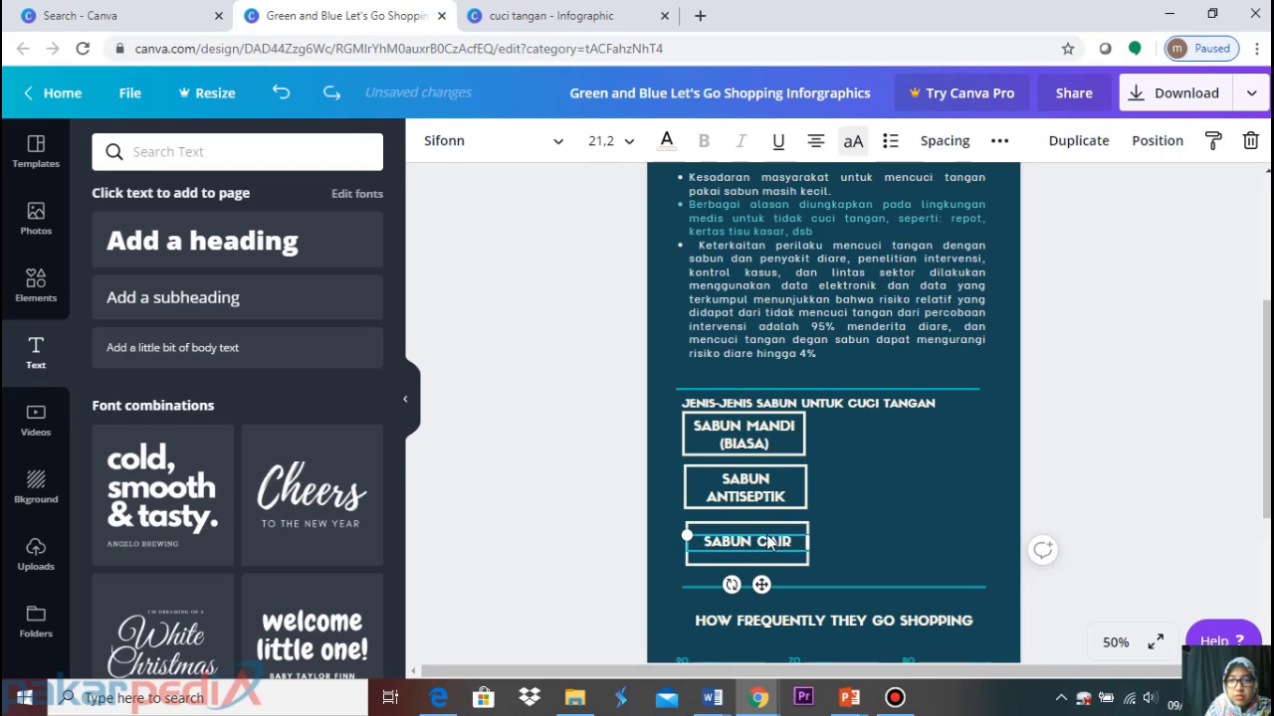
{"action": "key", "text": "ctrl+z"}
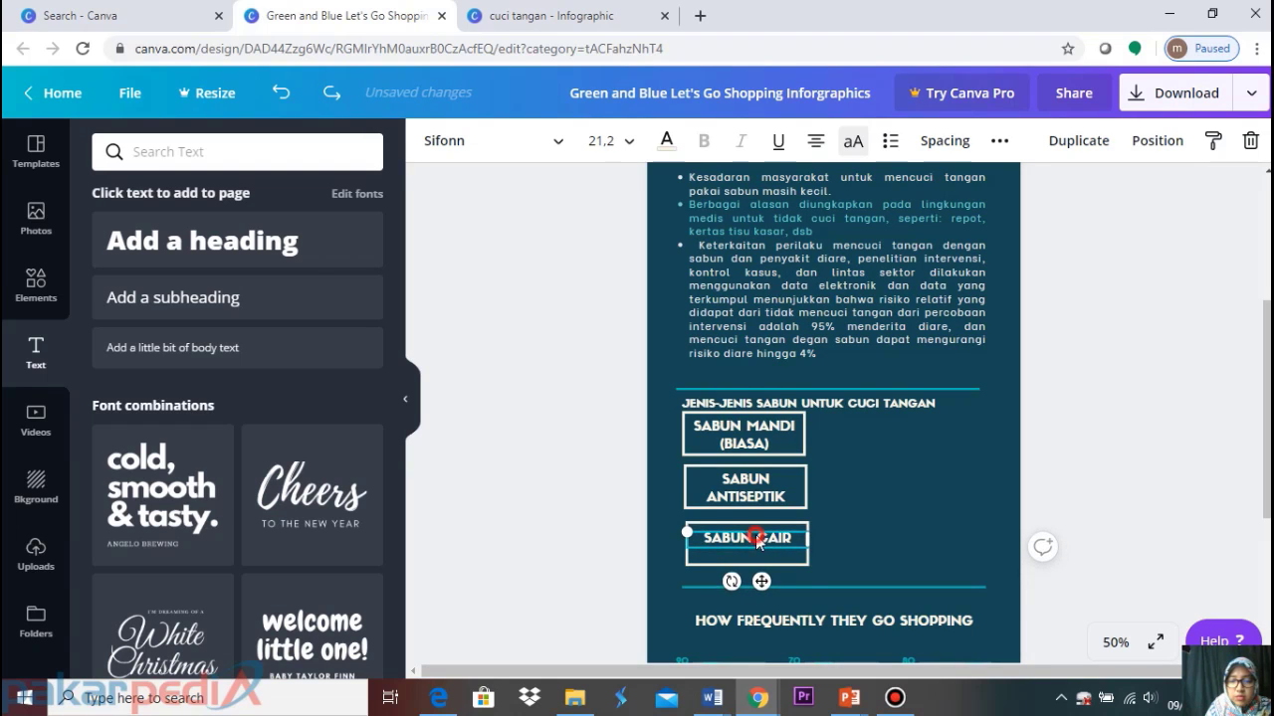
{"action": "left_click", "coordinate": [756, 540]}
{"action": "key", "text": "Return"}
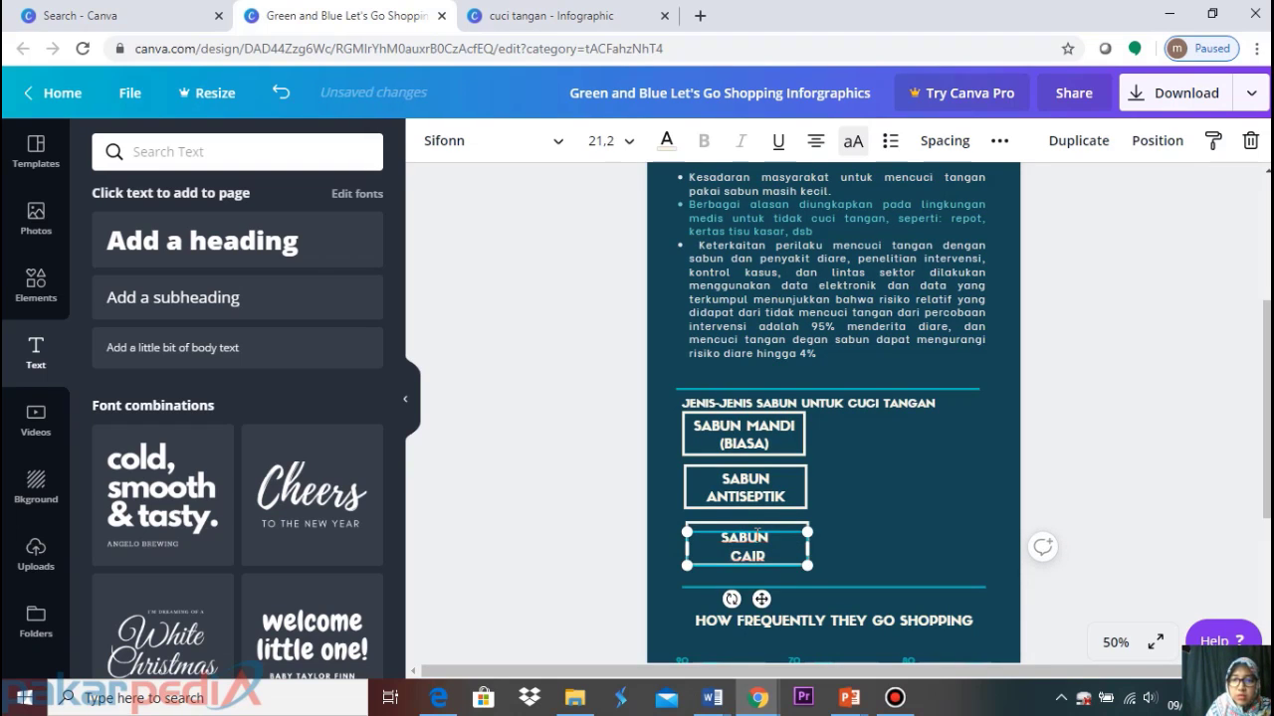
{"action": "left_click", "coordinate": [920, 502]}
{"action": "left_click", "coordinate": [759, 552]}
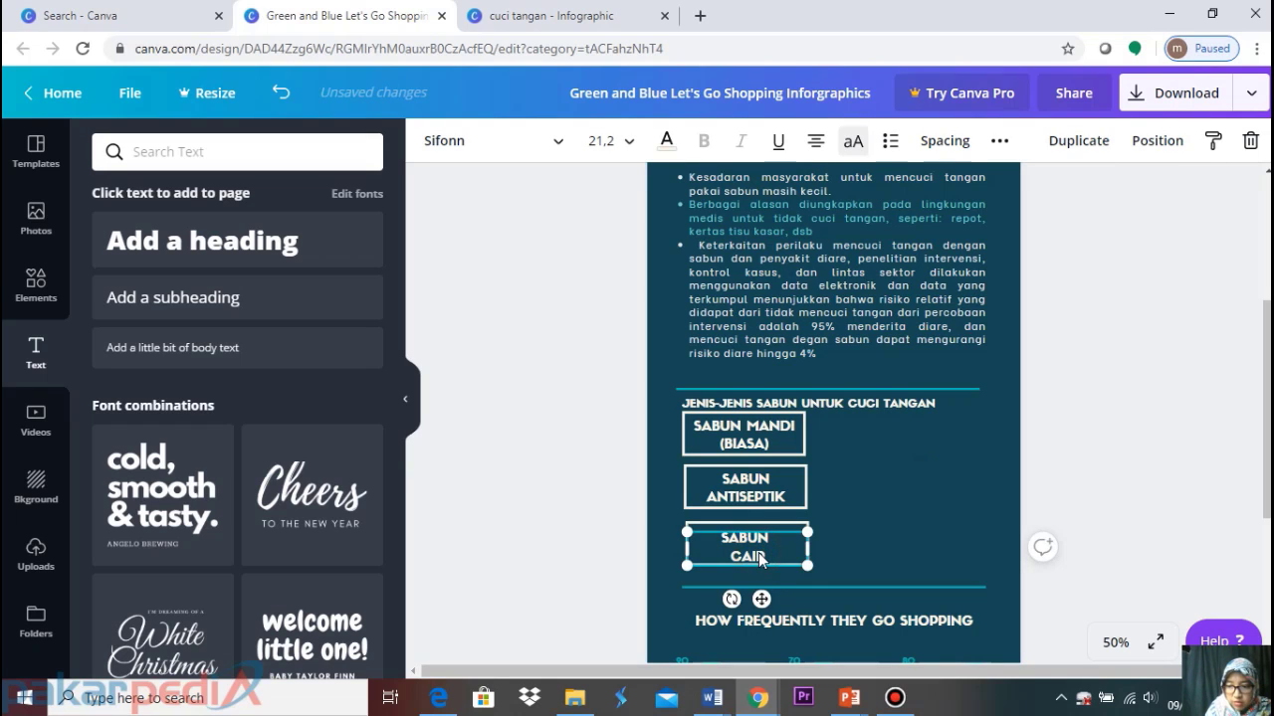
{"action": "key", "text": "Up"}
{"action": "key", "text": "Up"}
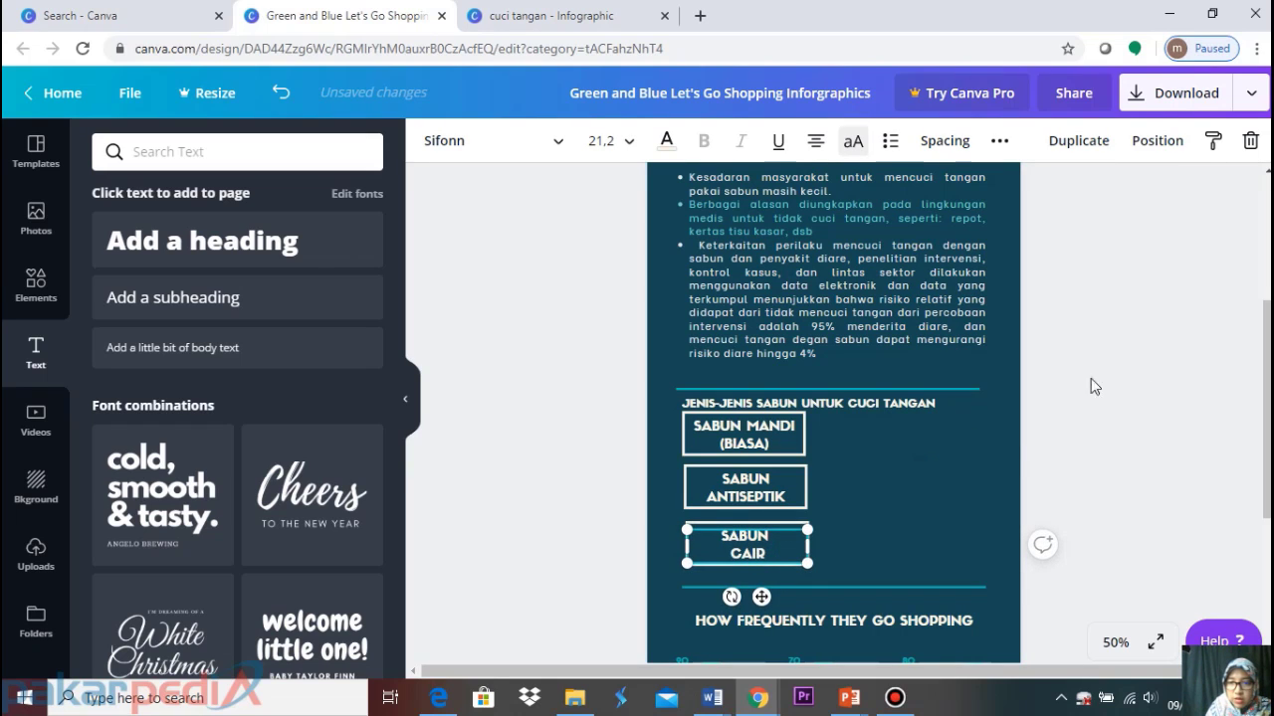
{"action": "left_click", "coordinate": [989, 468]}
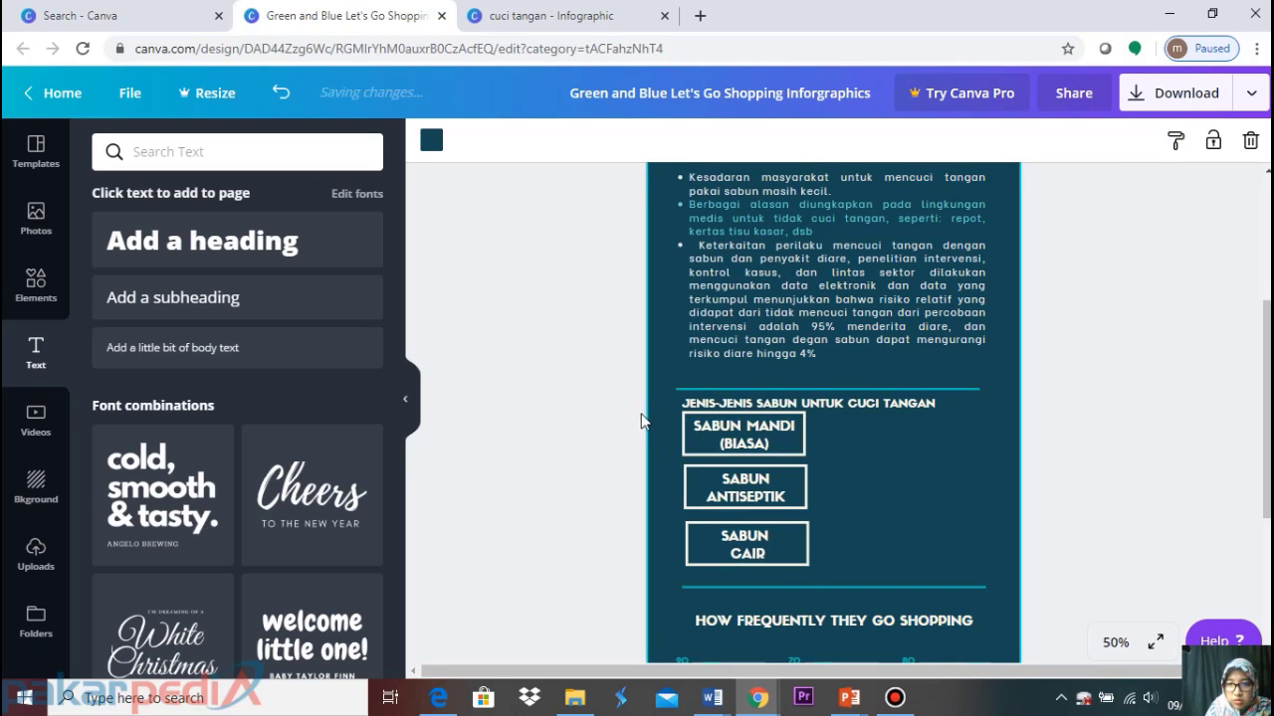
Move all three soap-type boxes down a little together
{"action": "left_click_drag", "start_coordinate": [637, 416], "coordinate": [762, 569]}
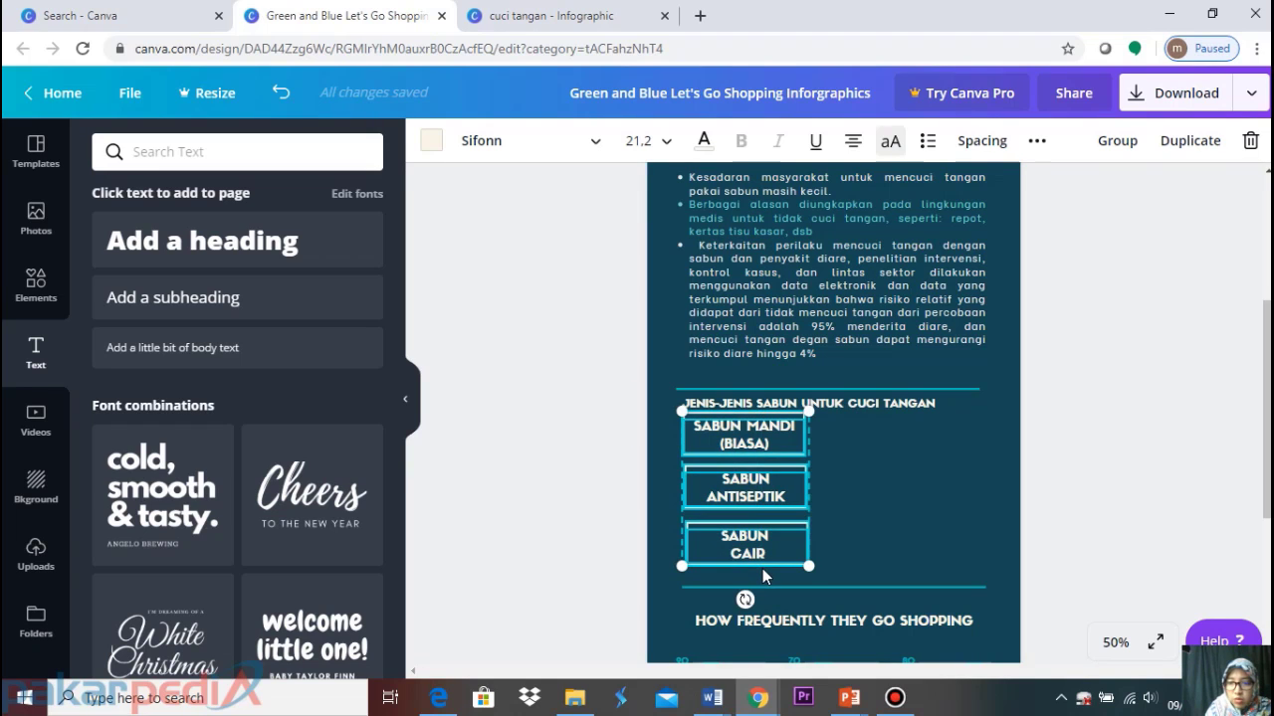
{"action": "key", "text": "Down"}
{"action": "key", "text": "Down"}
{"action": "key", "text": "Down"}
{"action": "key", "text": "Down"}
{"action": "key", "text": "Down"}
{"action": "key", "text": "Down"}
{"action": "key", "text": "Down"}
{"action": "key", "text": "Down"}
{"action": "key", "text": "Down"}
{"action": "key", "text": "Down"}
{"action": "key", "text": "Down"}
{"action": "key", "text": "Down"}
{"action": "key", "text": "Down"}
{"action": "key", "text": "Down"}
{"action": "key", "text": "Down"}
{"action": "key", "text": "Down"}
{"action": "key", "text": "Down"}
{"action": "key", "text": "Down"}
{"action": "key", "text": "Down"}
{"action": "key", "text": "Down"}
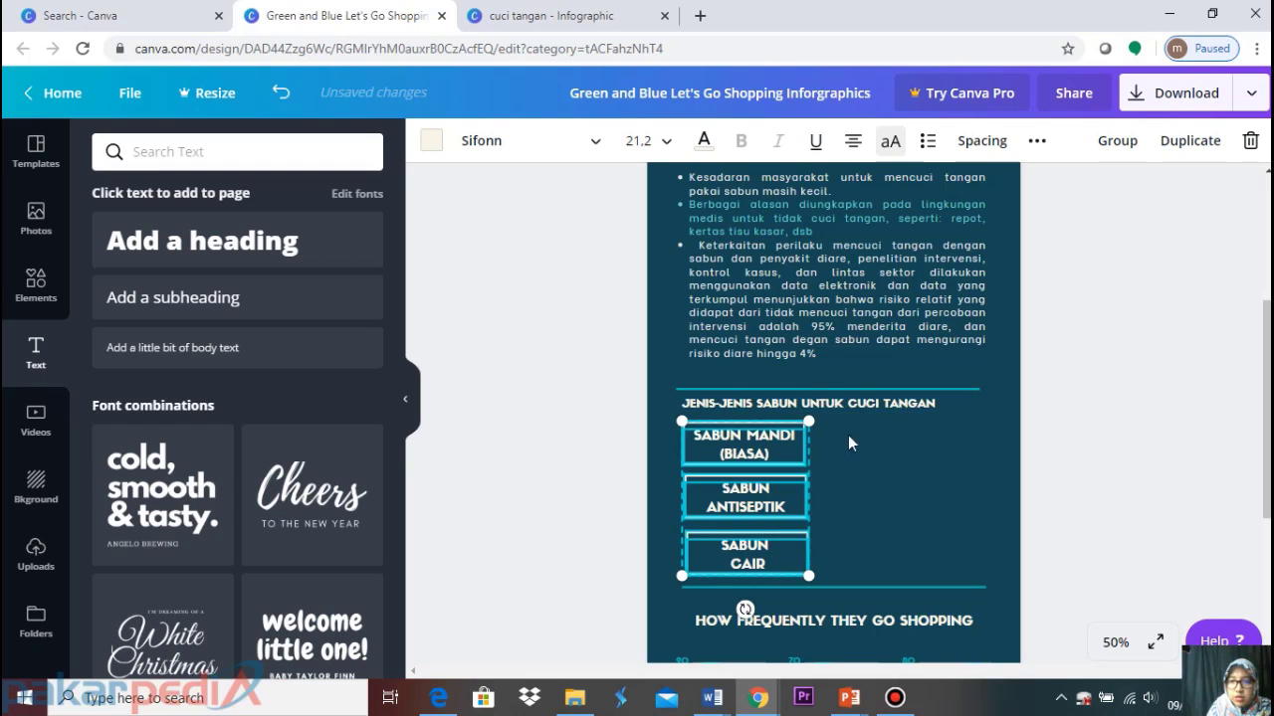
{"action": "left_click", "coordinate": [889, 478]}
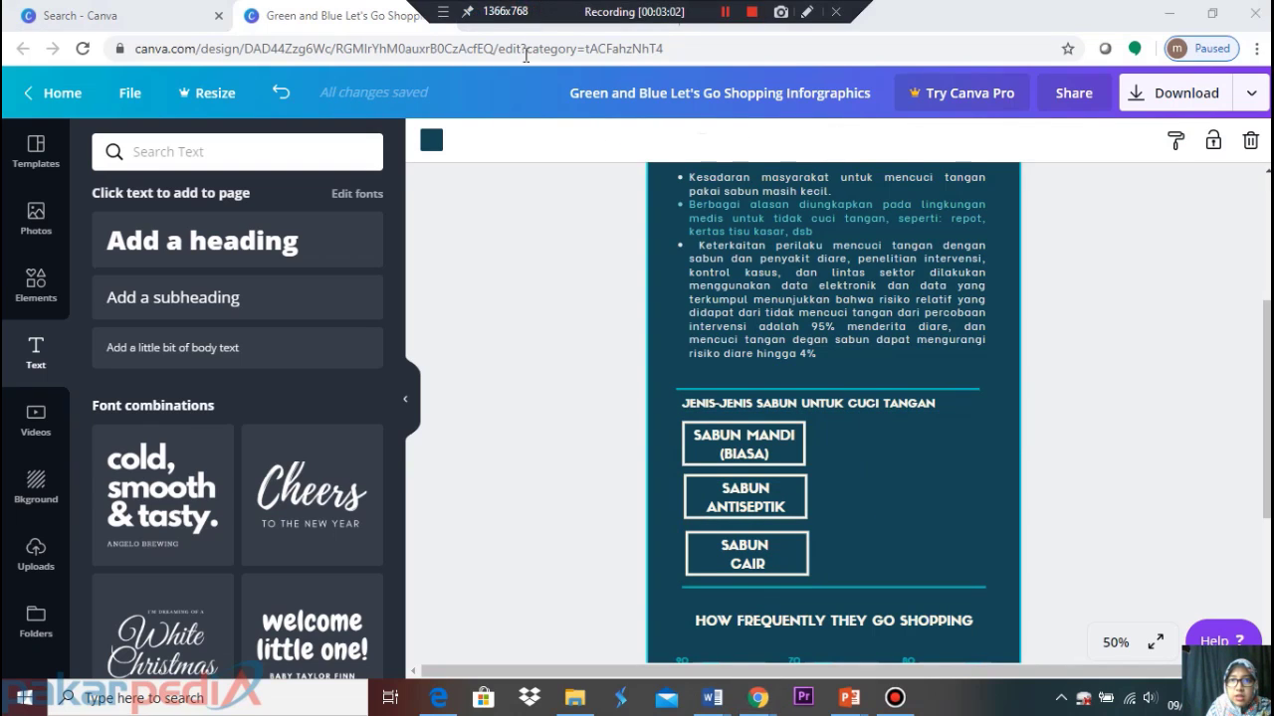
{"action": "left_click", "coordinate": [545, 16]}
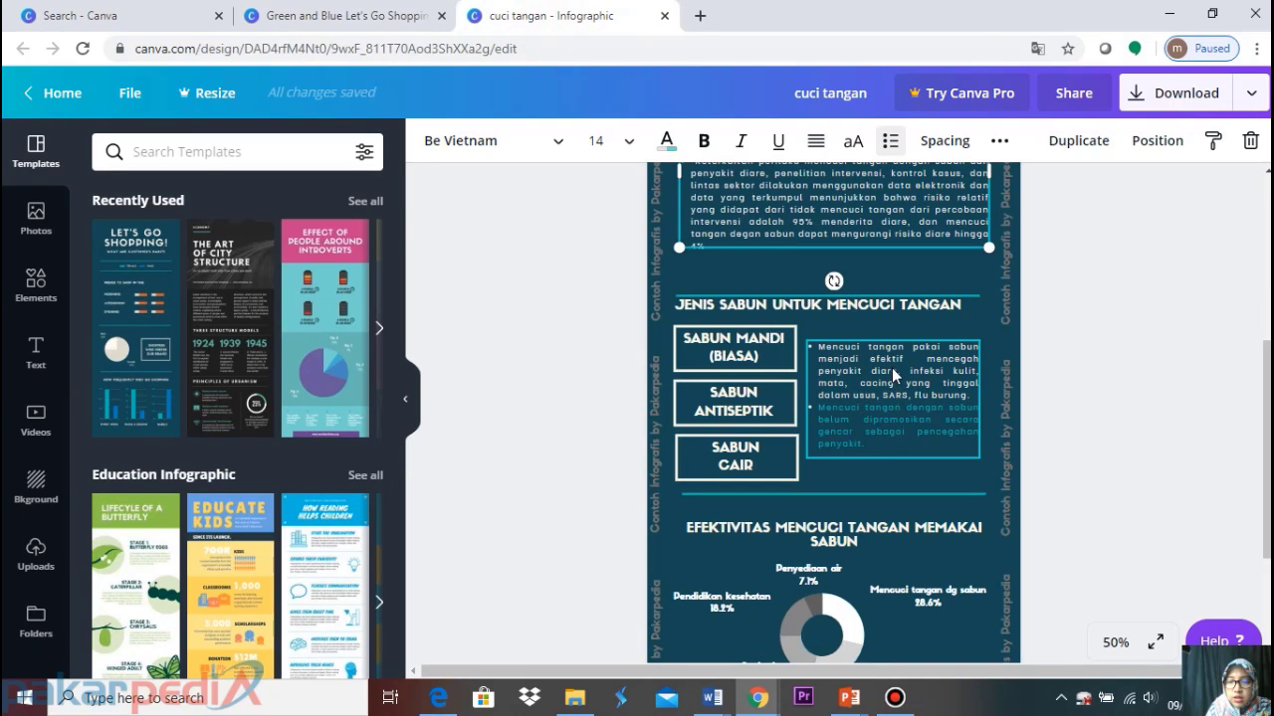
{"action": "left_click", "coordinate": [891, 368]}
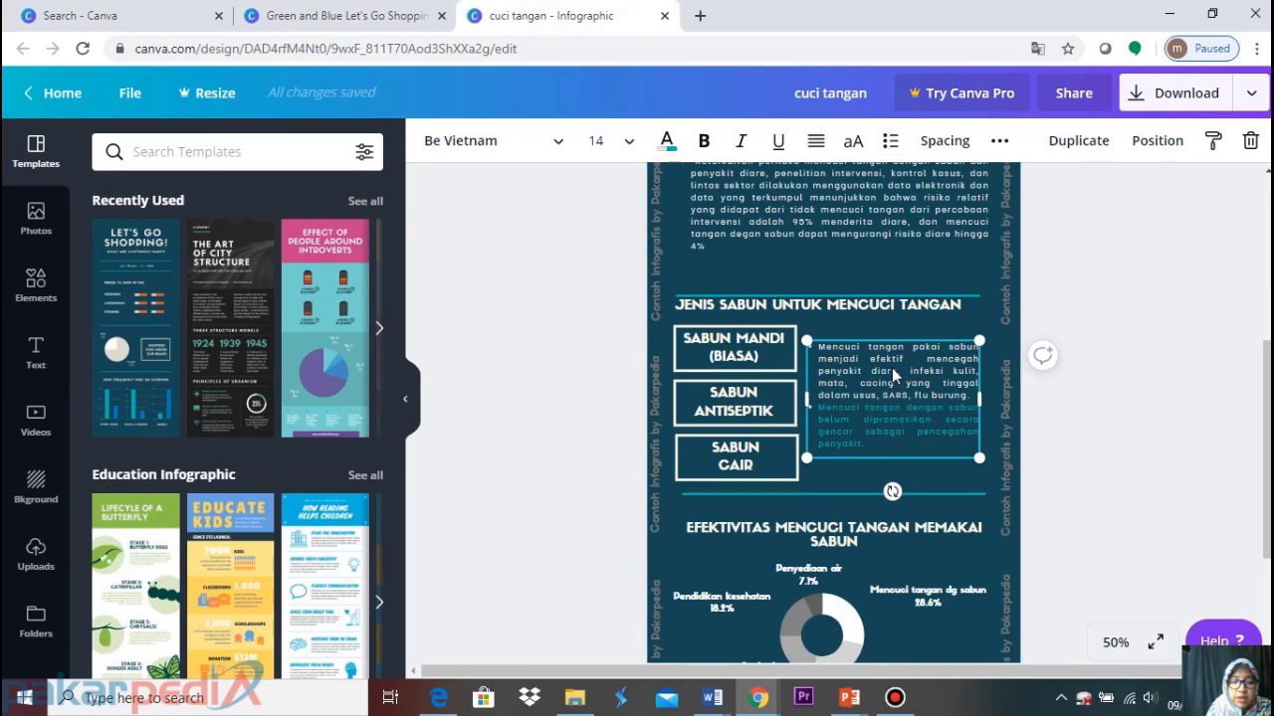
{"action": "left_click", "coordinate": [398, 16]}
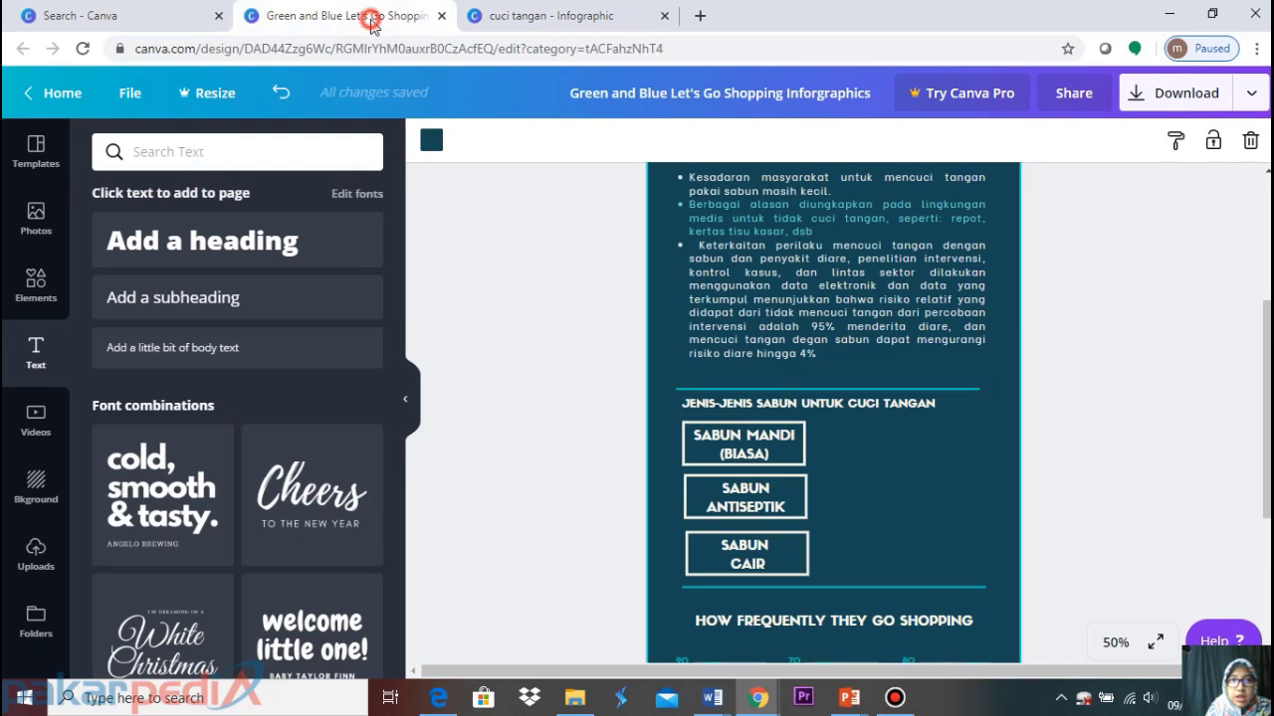
{"action": "left_click", "coordinate": [647, 28]}
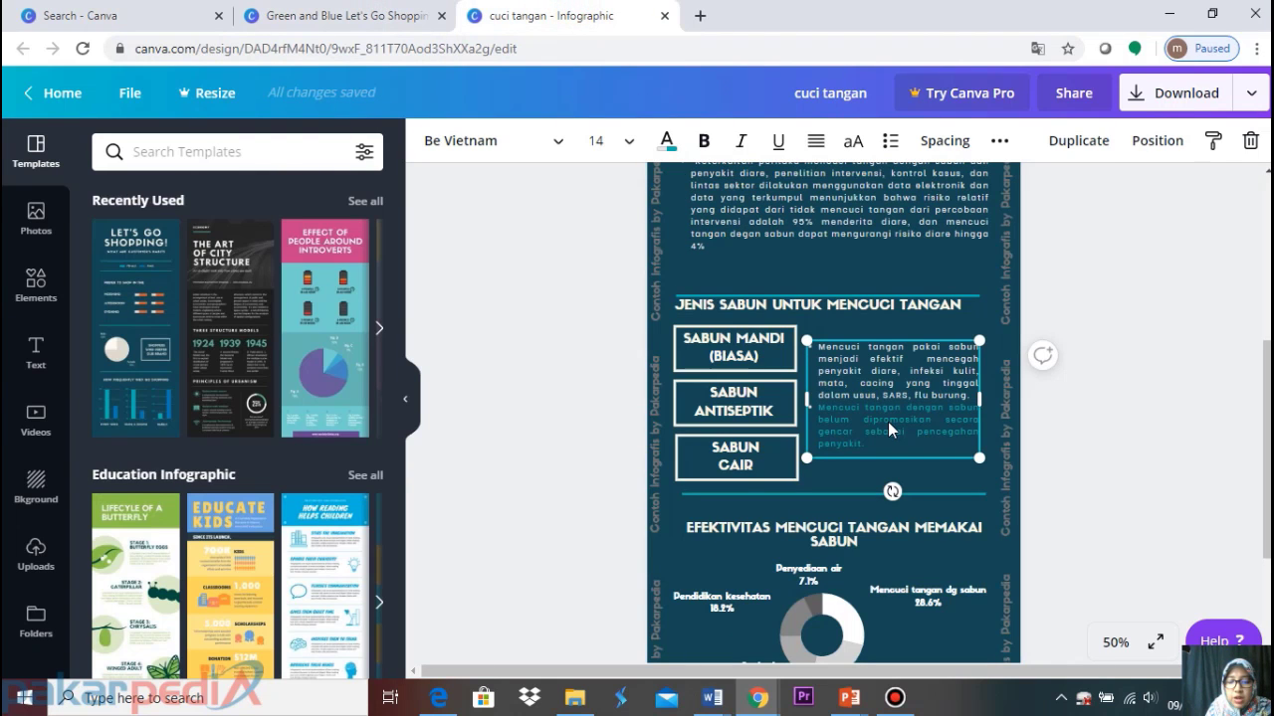
{"action": "left_click", "coordinate": [299, 15]}
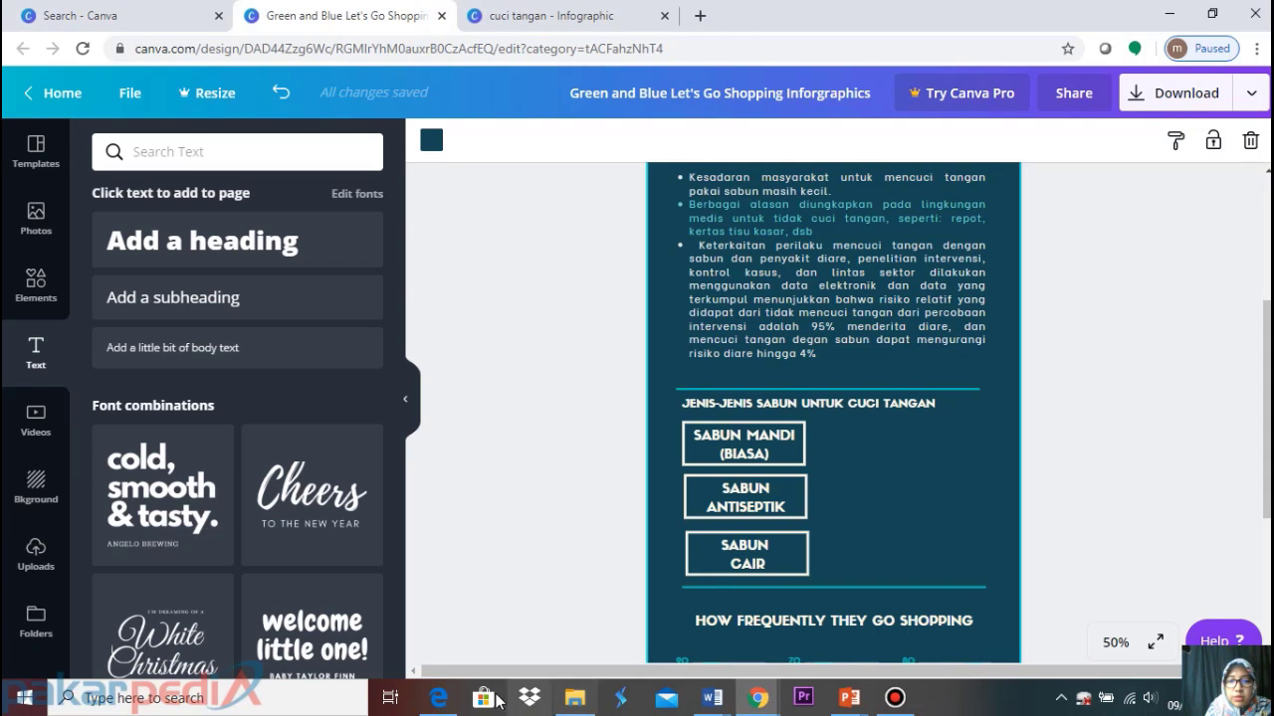
Scroll through the infodatin-ctps.pdf report, then check the cuci tangan reference design in Canva
{"action": "left_click", "coordinate": [438, 698]}
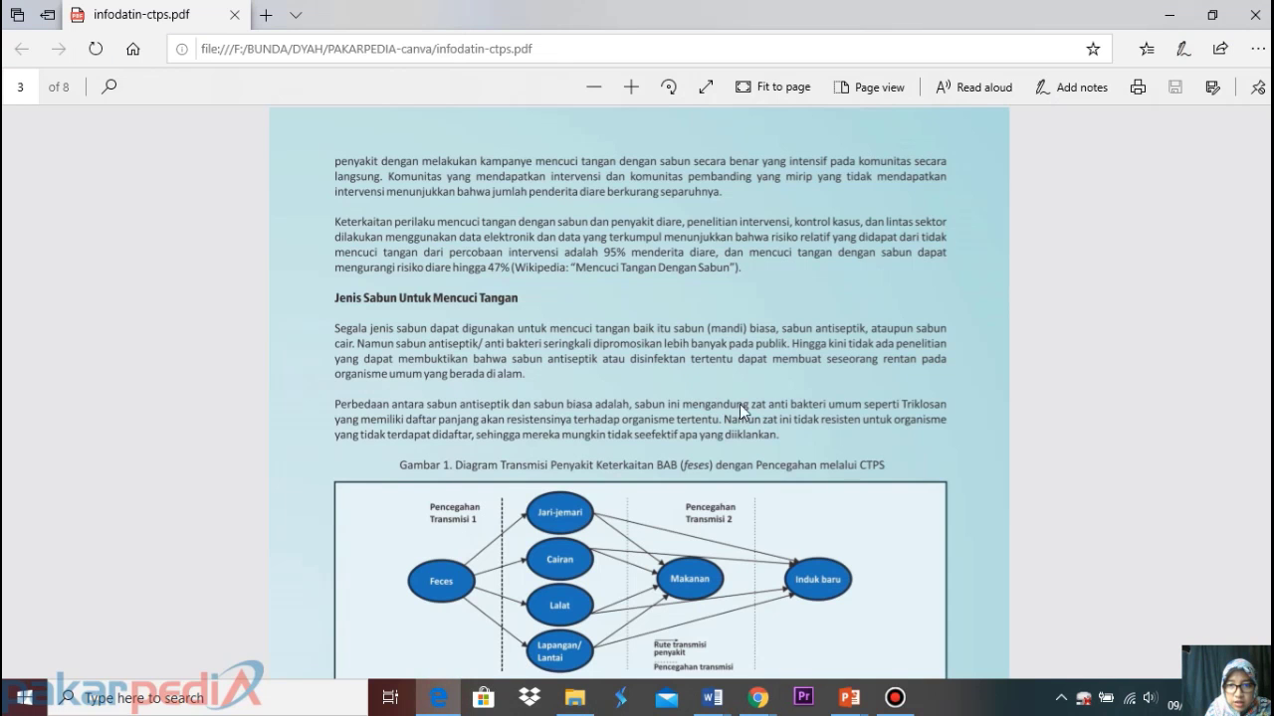
{"action": "scroll", "coordinate": [708, 477], "scroll_direction": "down", "scroll_amount": 5}
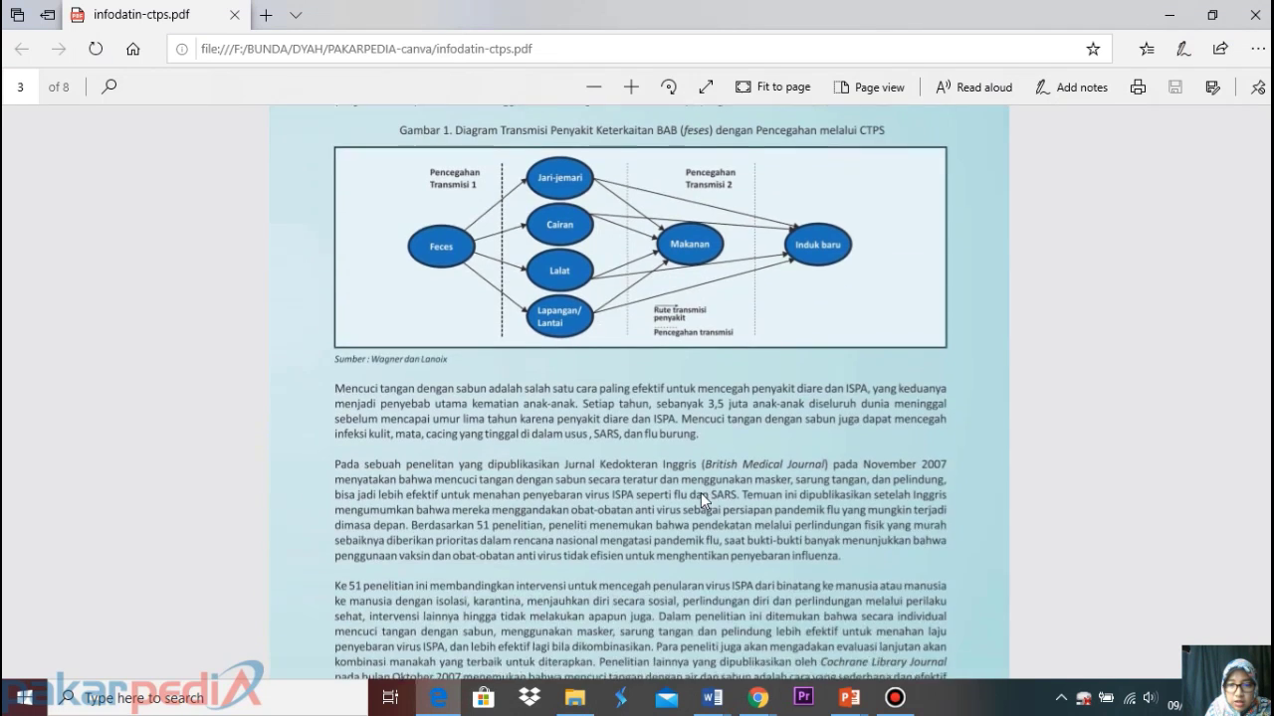
{"action": "scroll", "coordinate": [699, 503], "scroll_direction": "down", "scroll_amount": 1}
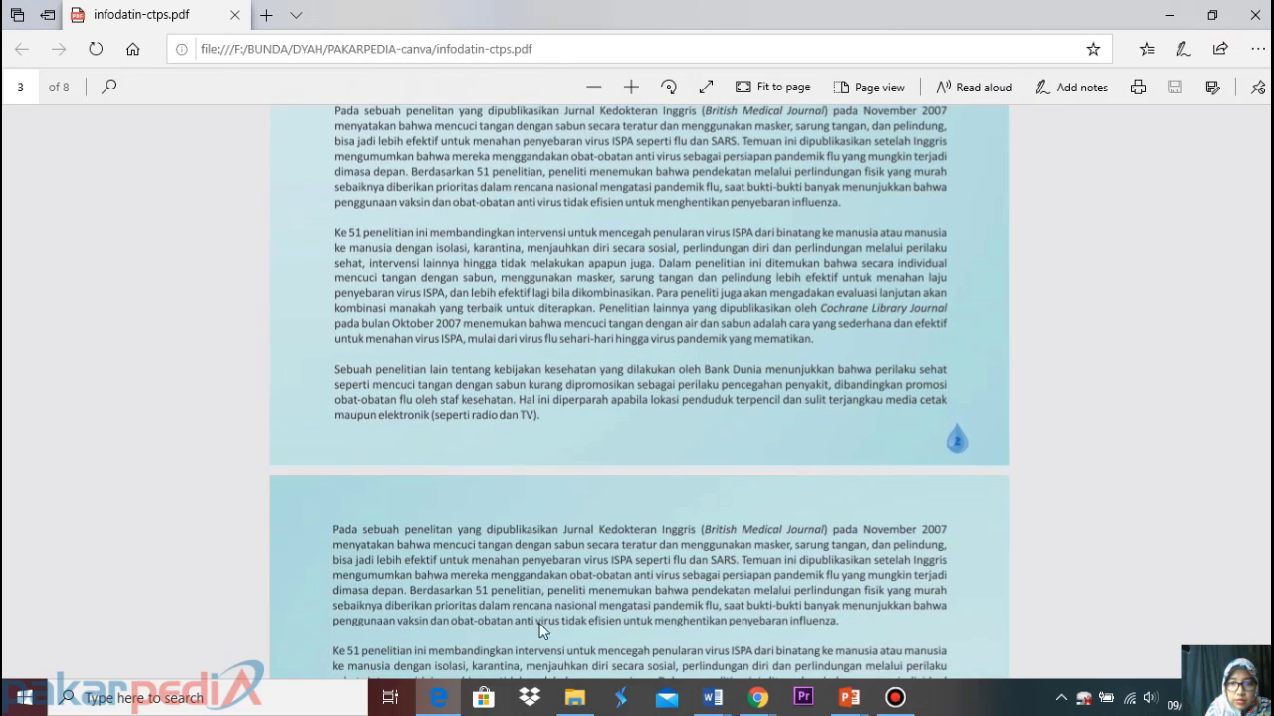
{"action": "left_click", "coordinate": [759, 698]}
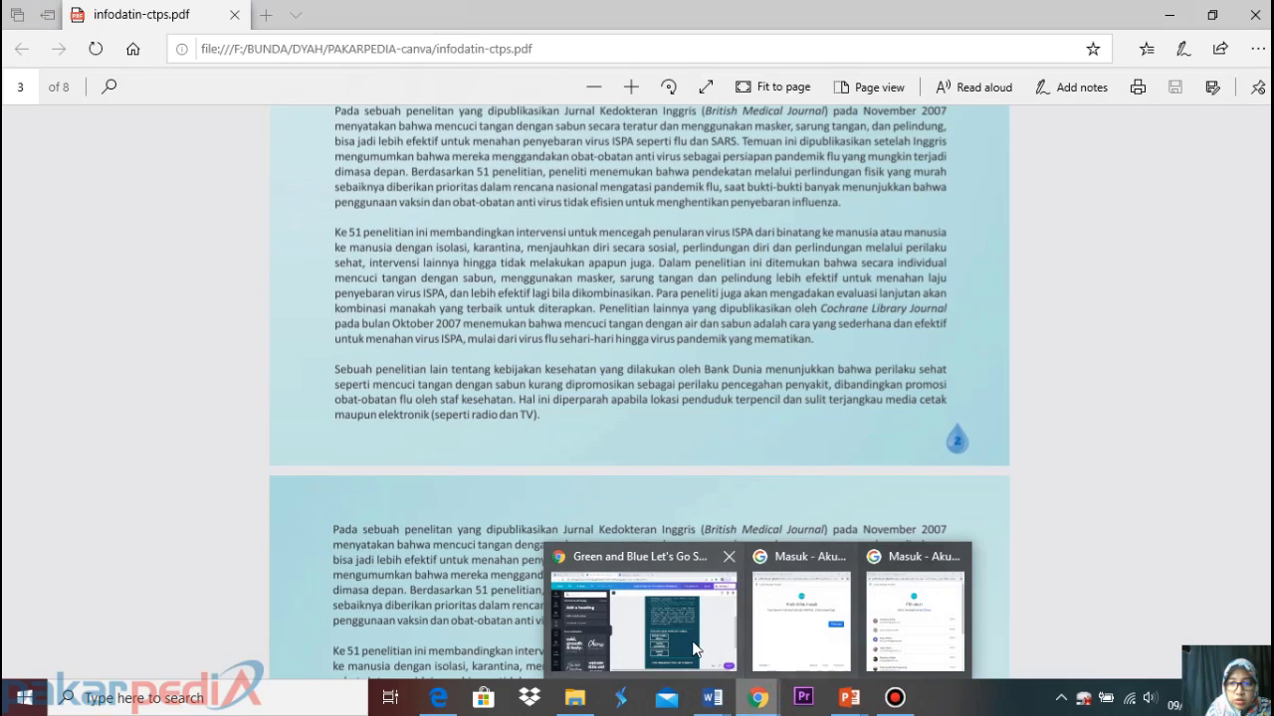
{"action": "left_click", "coordinate": [642, 607]}
{"action": "left_click", "coordinate": [504, 27]}
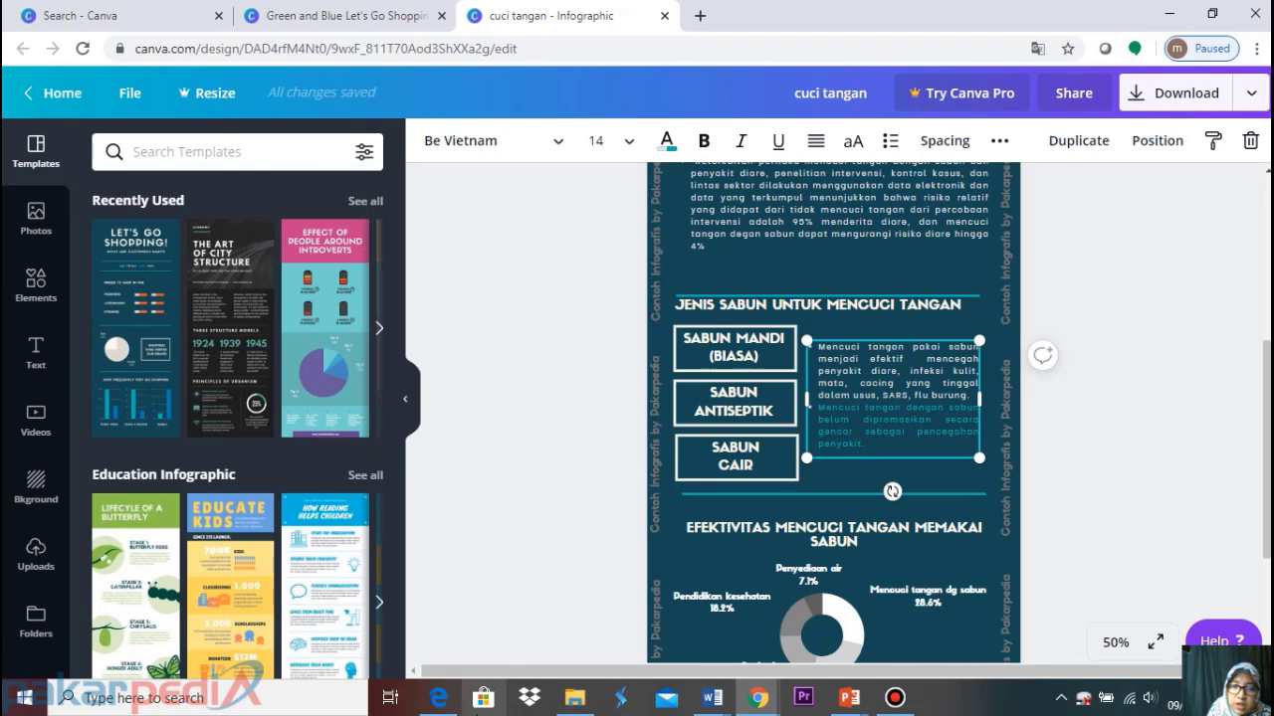
Return to the PDF report in Edge and scroll to page 4
{"action": "mouse_move", "coordinate": [453, 710]}
{"action": "left_click", "coordinate": [504, 645]}
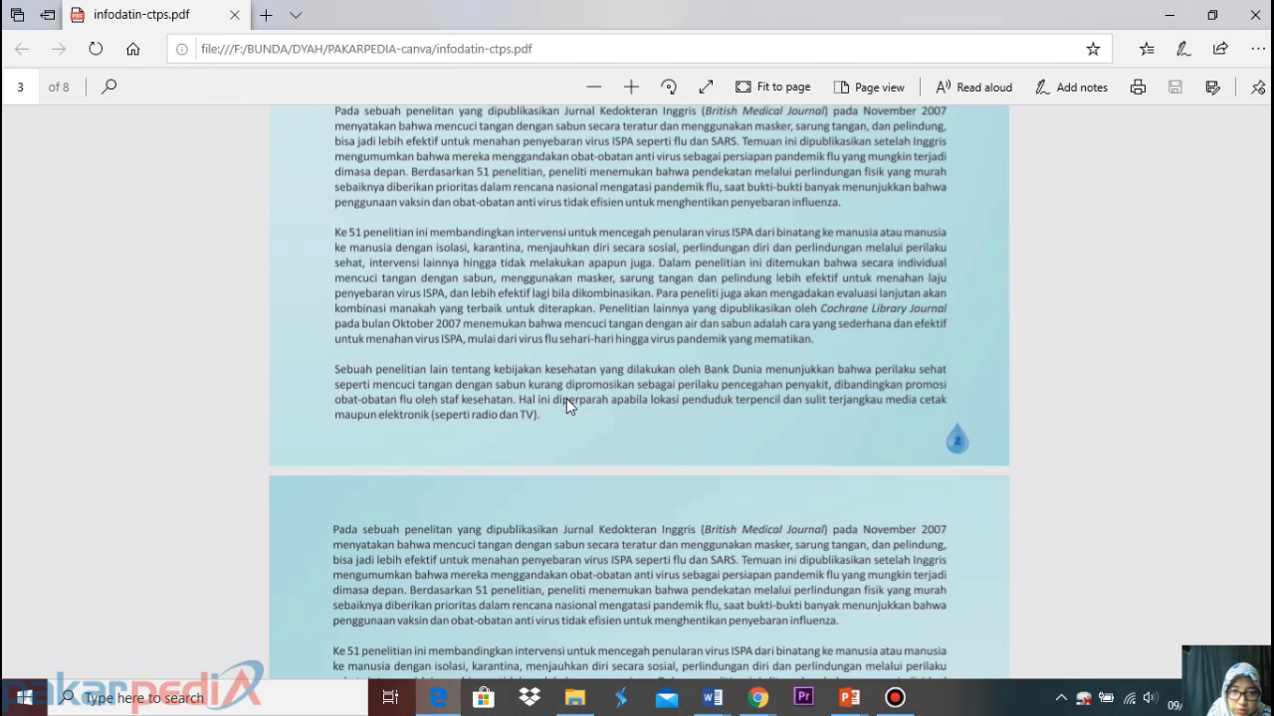
{"action": "scroll", "coordinate": [555, 422], "scroll_direction": "up", "scroll_amount": 3}
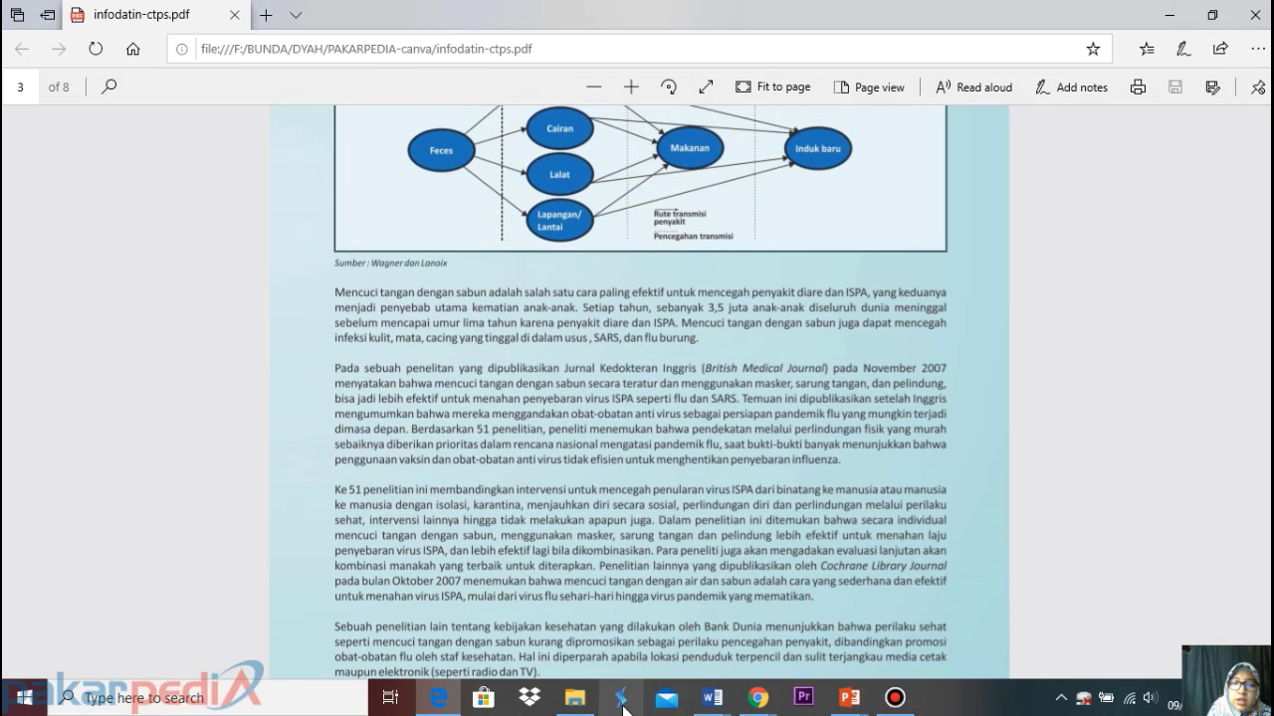
{"action": "scroll", "coordinate": [507, 496], "scroll_direction": "down", "scroll_amount": 4}
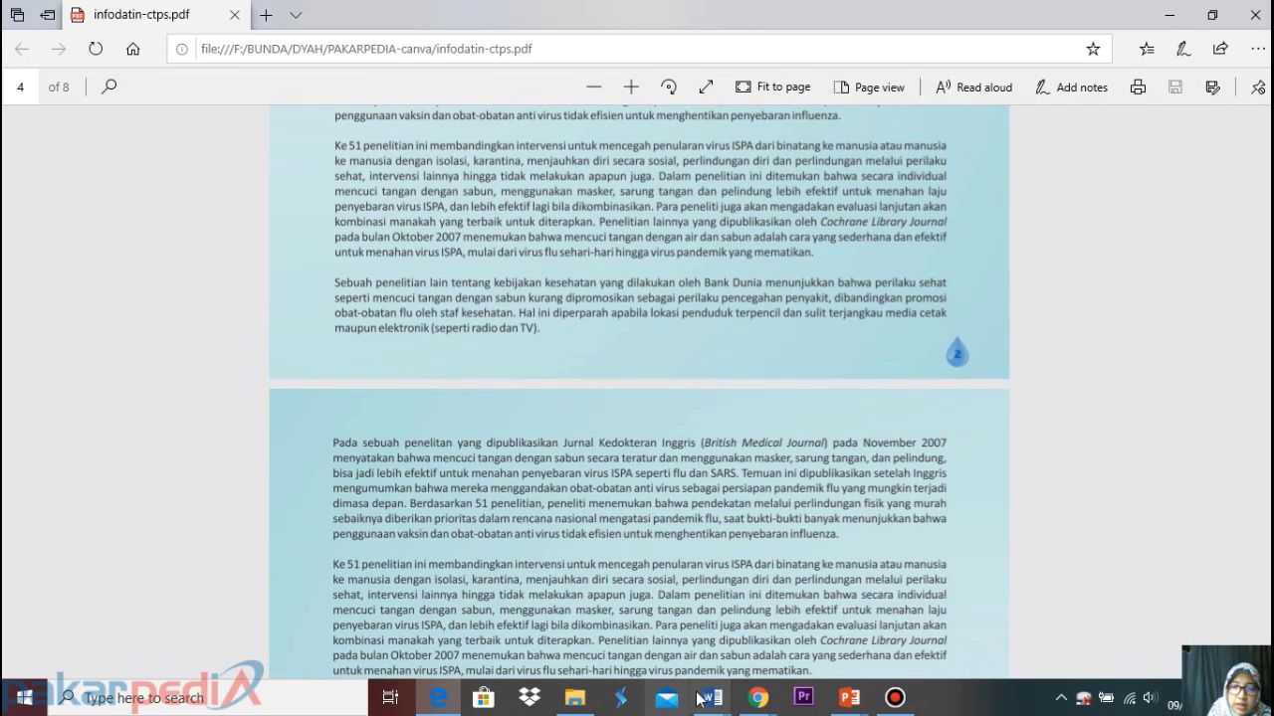
Paste the bulleted soap text into the Green and Blue design beside the soap boxes
{"action": "mouse_move", "coordinate": [757, 699]}
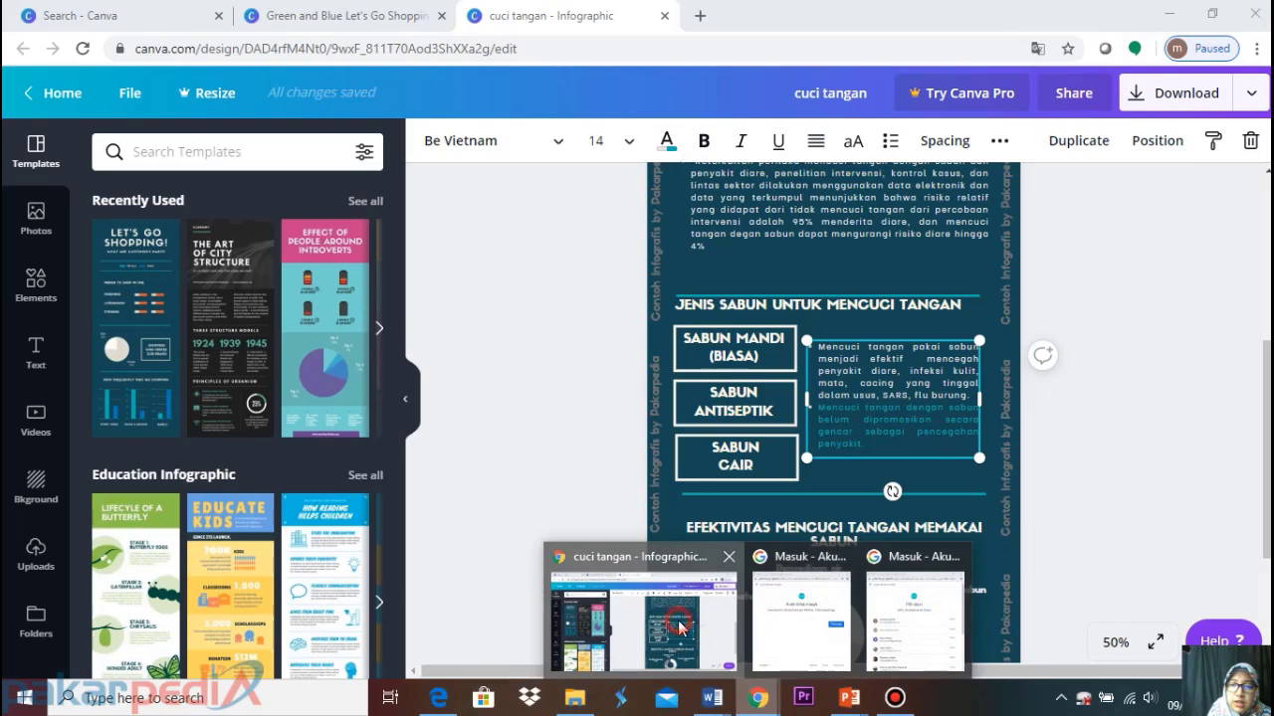
{"action": "left_click", "coordinate": [683, 627]}
{"action": "left_click", "coordinate": [356, 12]}
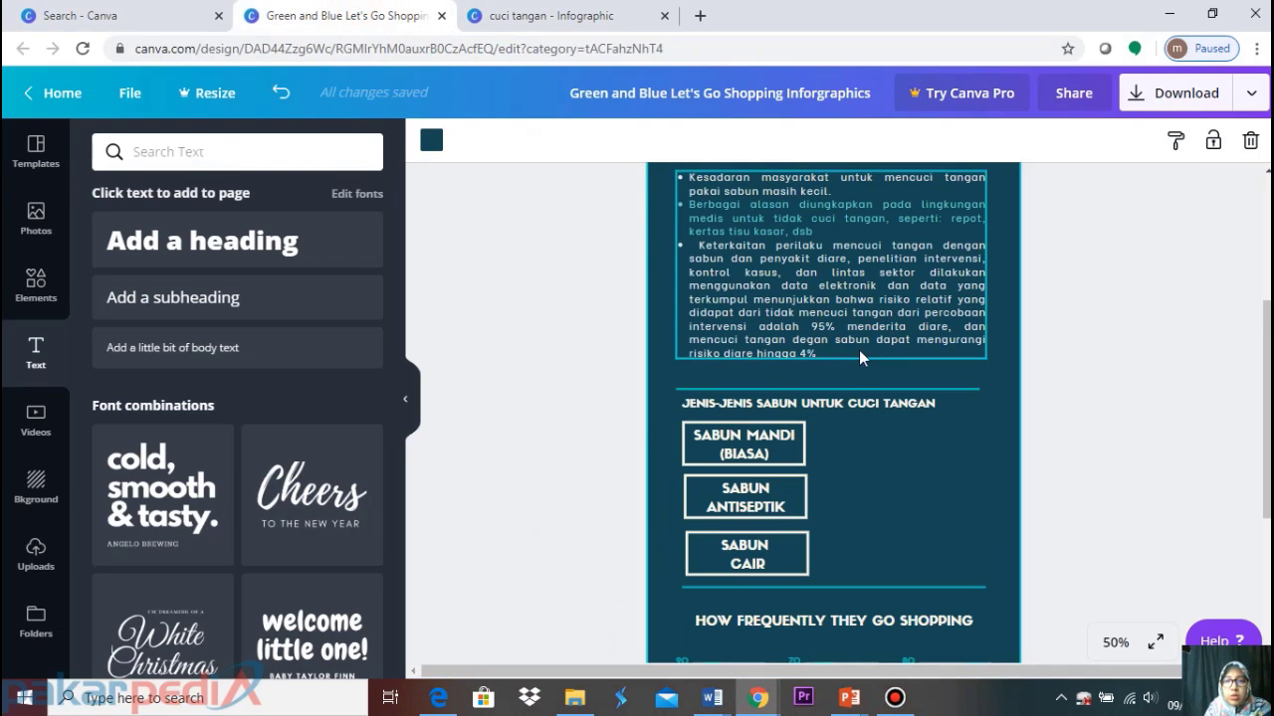
{"action": "key", "text": "ctrl+v"}
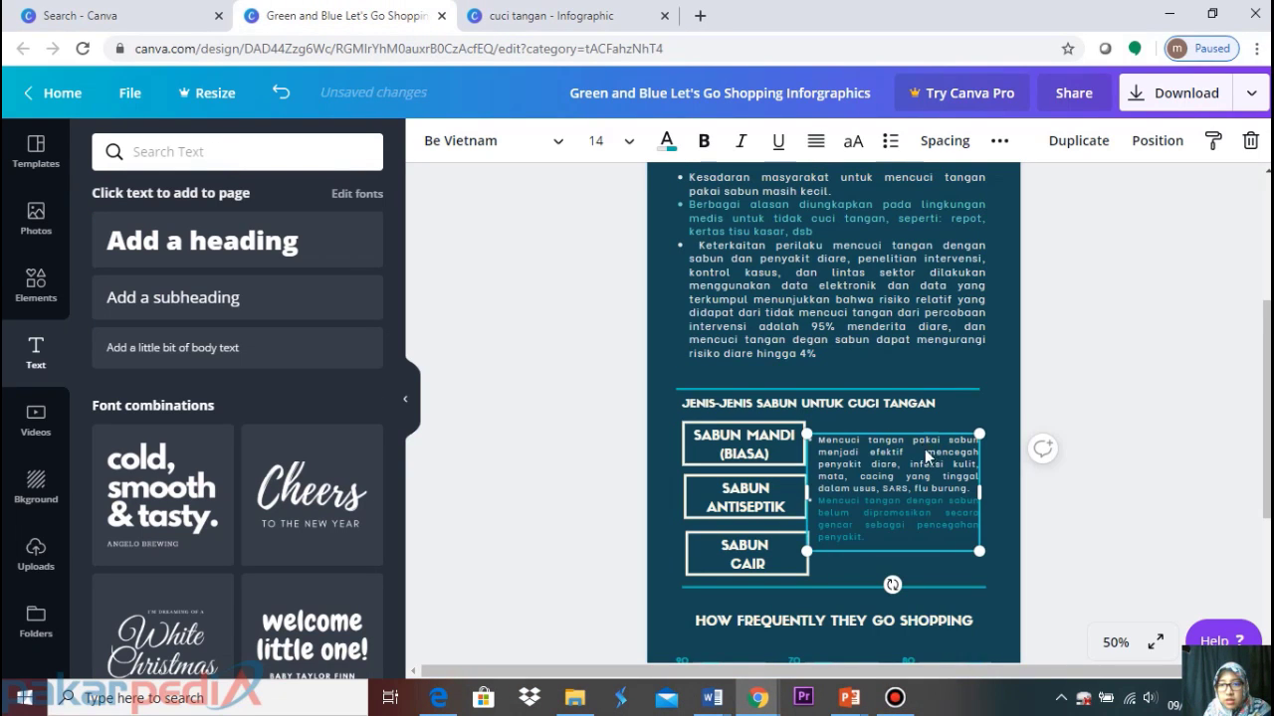
{"action": "left_click_drag", "start_coordinate": [903, 465], "coordinate": [909, 465]}
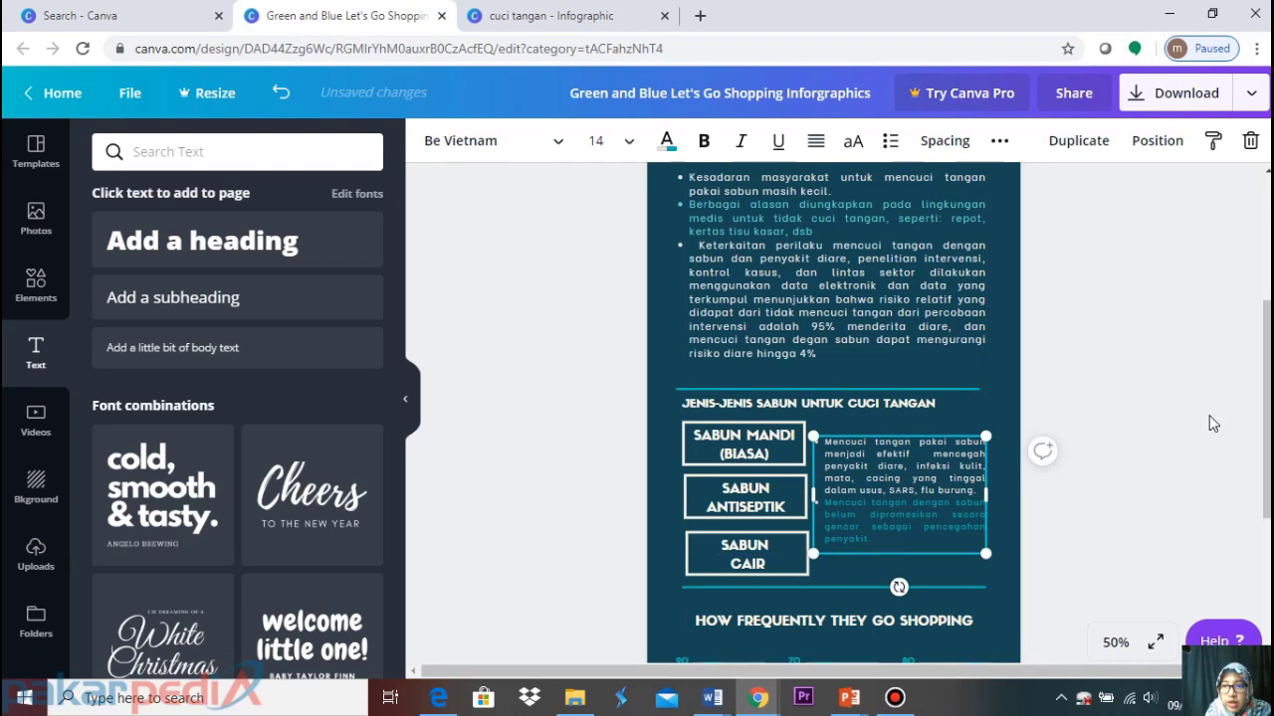
{"action": "left_click", "coordinate": [1175, 415]}
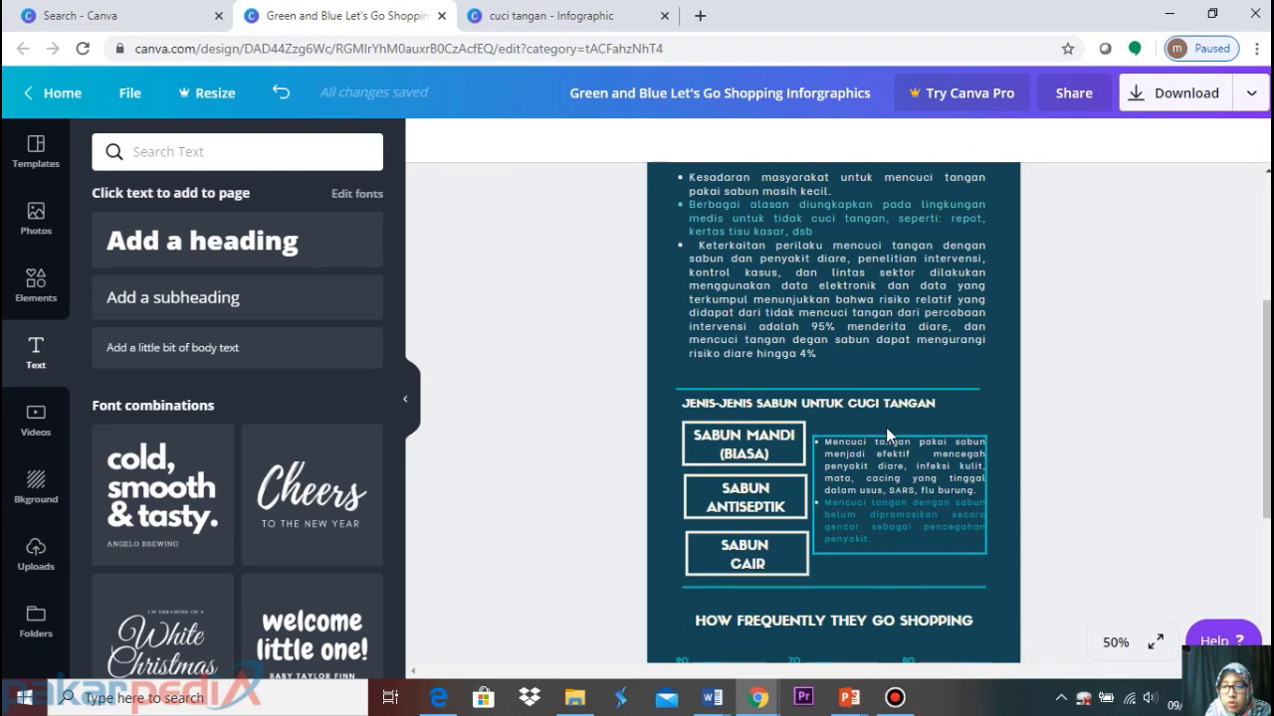
Go back to the PDF and scroll to the Diare handwashing-preventable diseases section
{"action": "scroll", "coordinate": [897, 463], "scroll_direction": "down", "scroll_amount": 3}
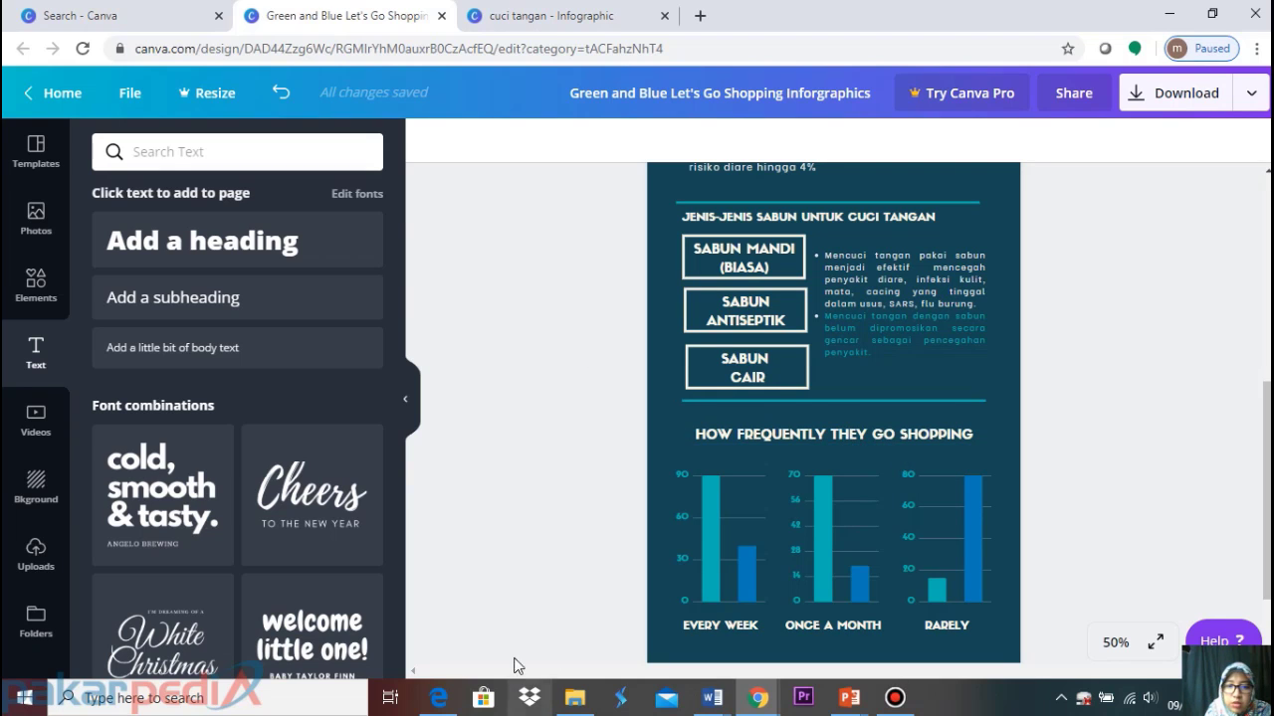
{"action": "left_click", "coordinate": [439, 700]}
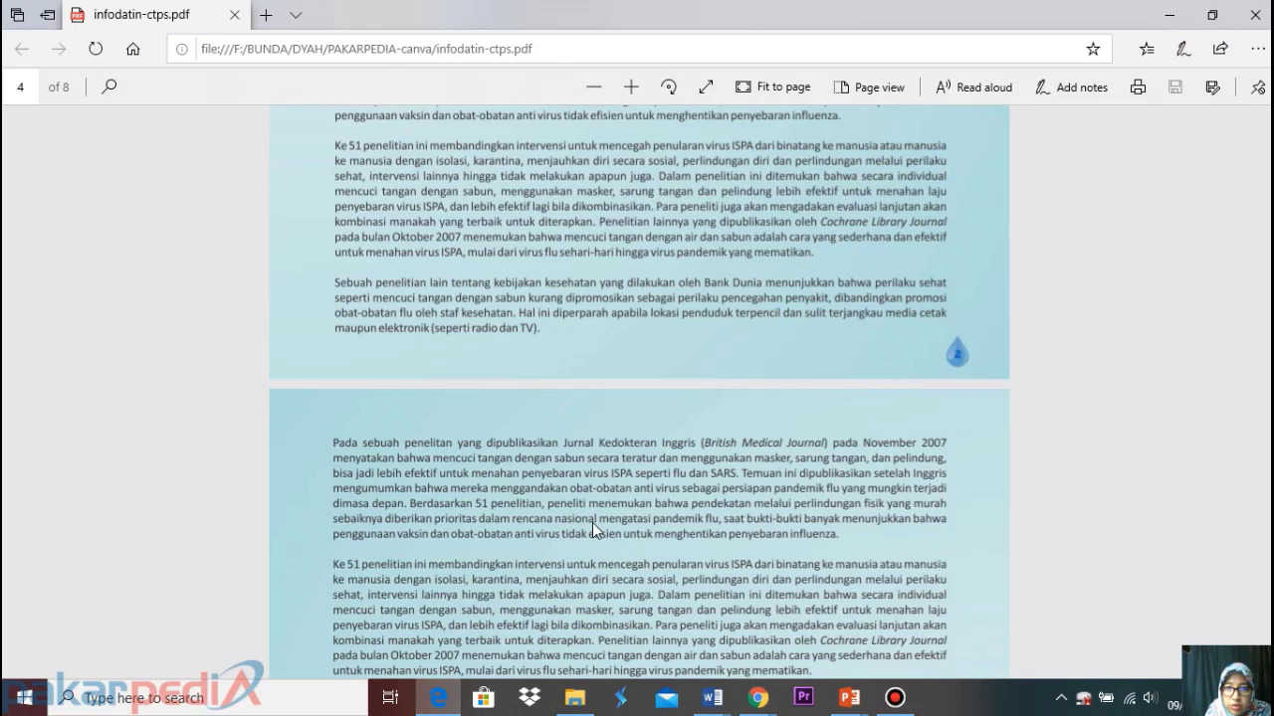
{"action": "scroll", "coordinate": [592, 523], "scroll_direction": "down", "scroll_amount": 5}
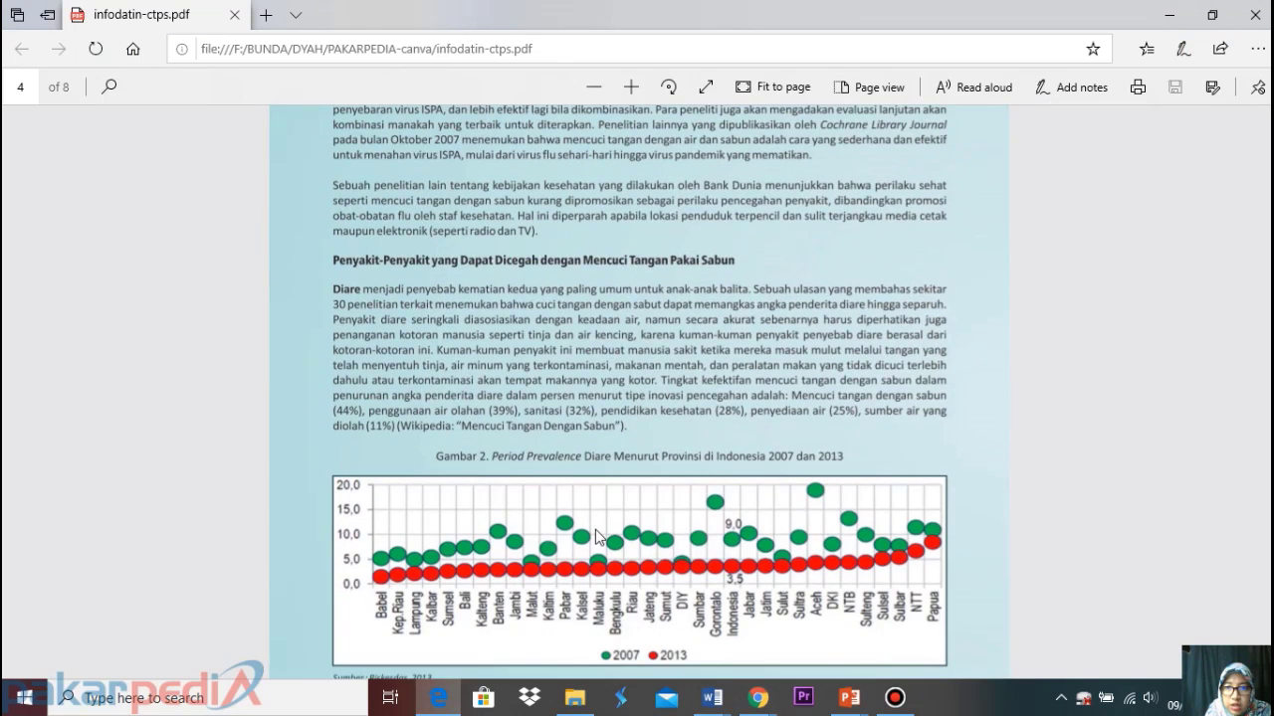
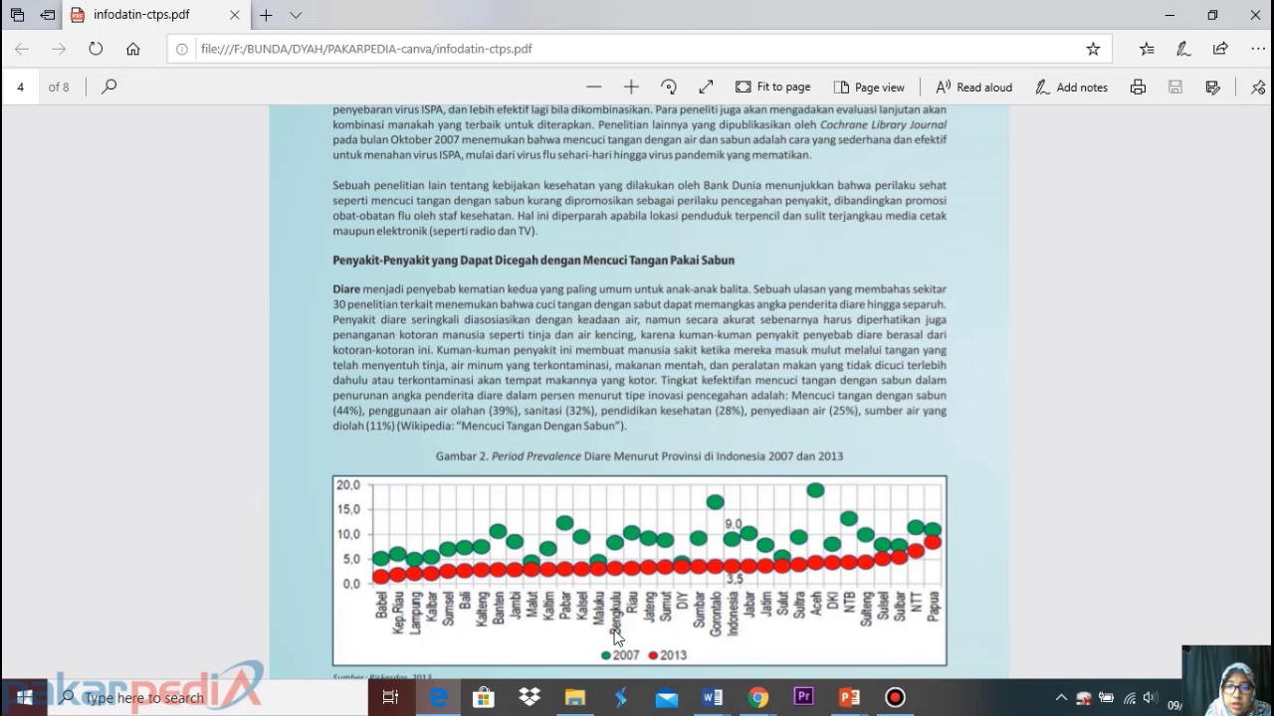
Switch from the PDF back to the Green and Blue Let's Go Shopping Canva design
{"action": "mouse_move", "coordinate": [754, 706]}
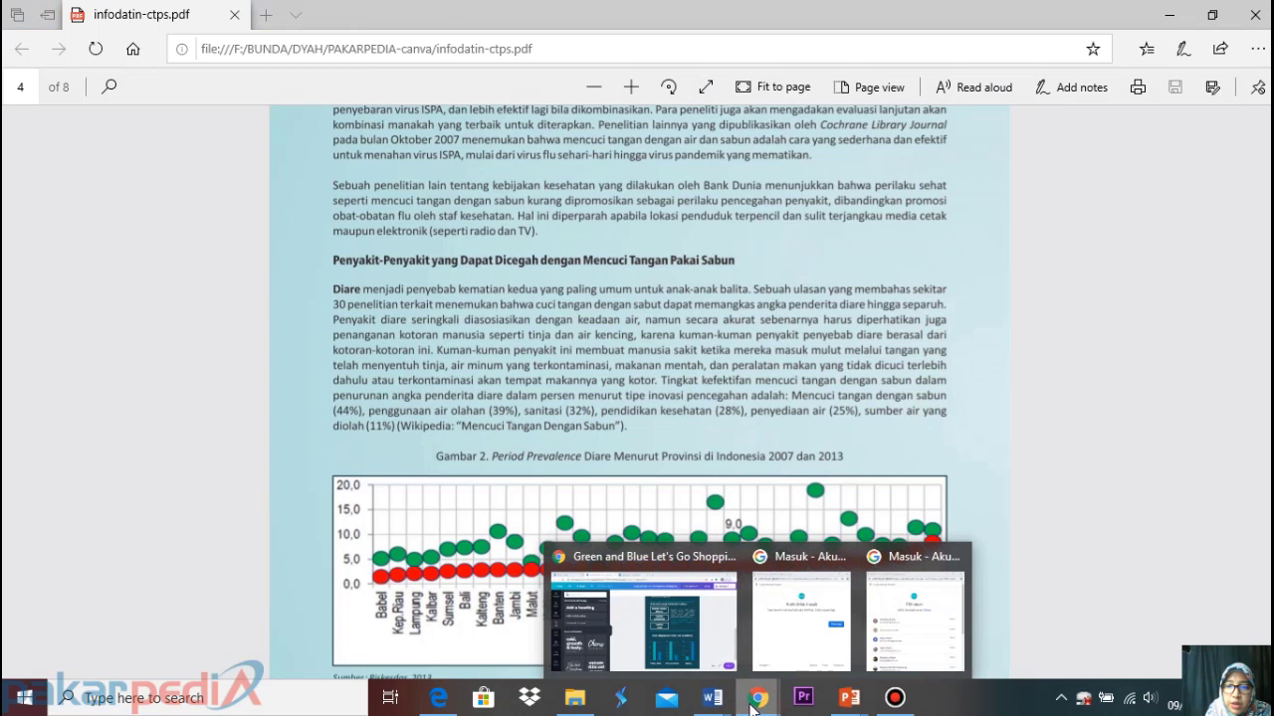
{"action": "left_click", "coordinate": [720, 661]}
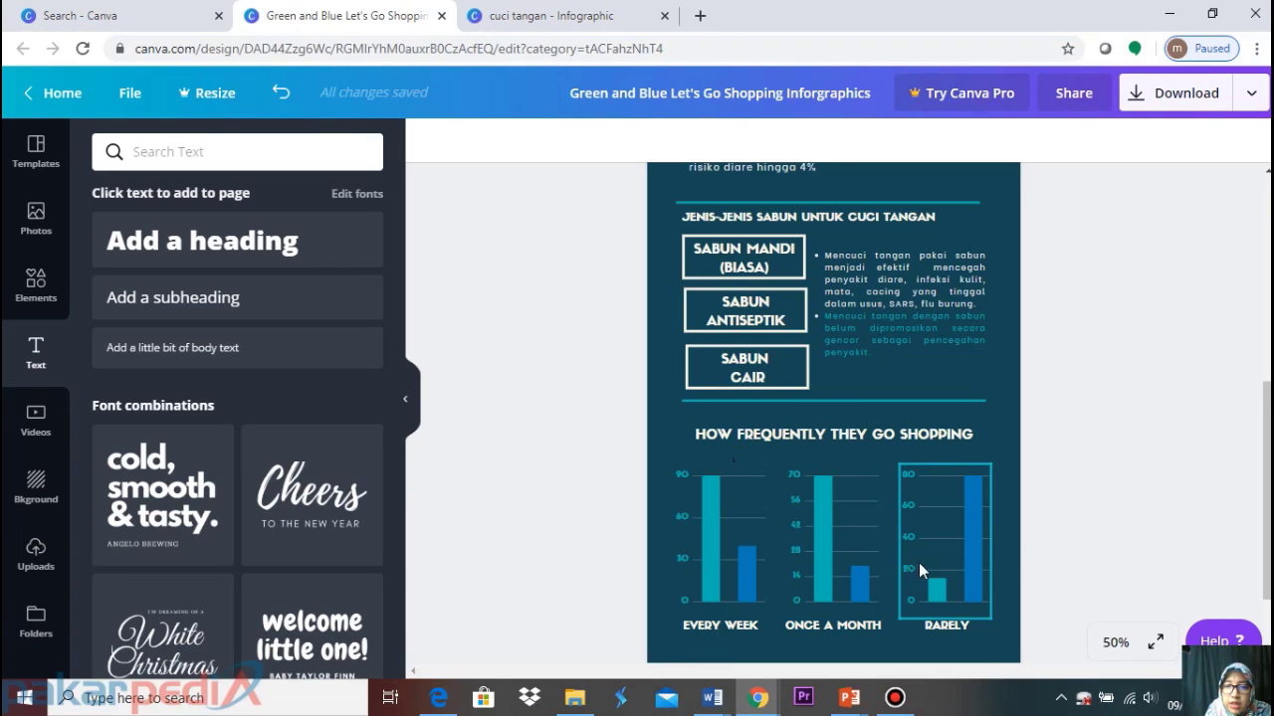
Delete the Once a month and Rarely bar charts along with their labels
{"action": "left_click", "coordinate": [854, 537]}
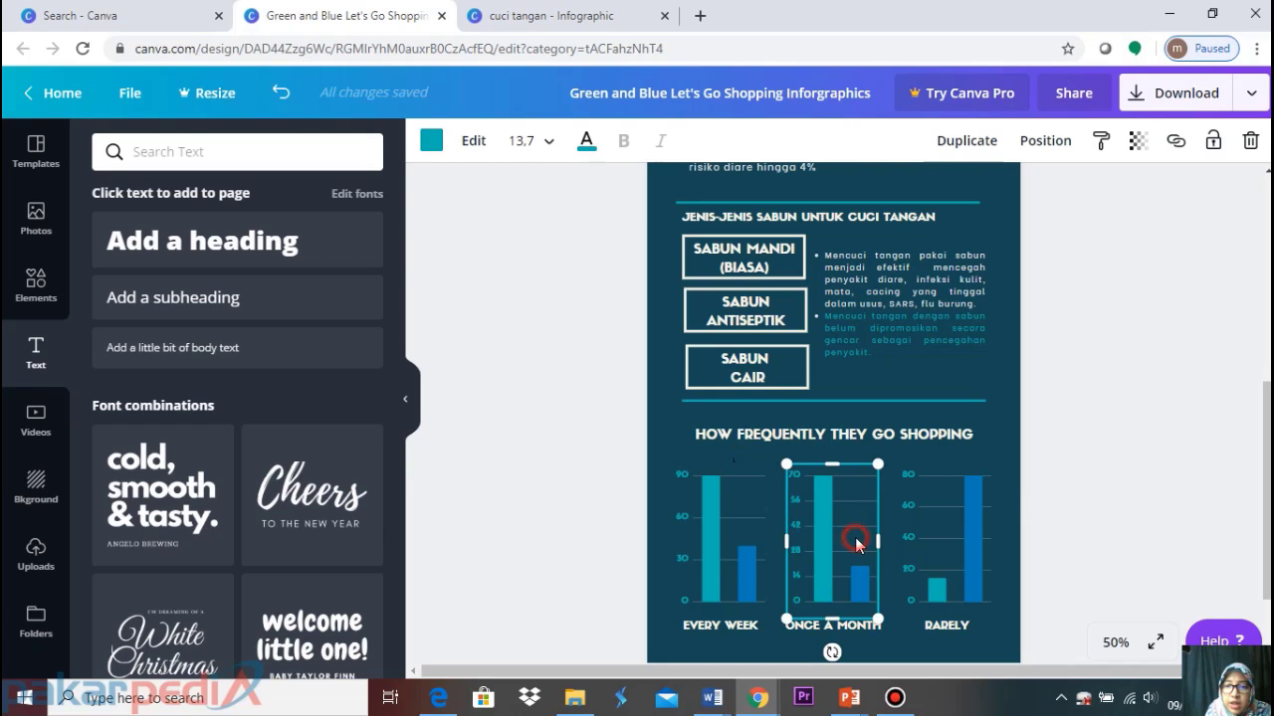
{"action": "key", "text": "Delete"}
{"action": "left_click", "coordinate": [845, 625]}
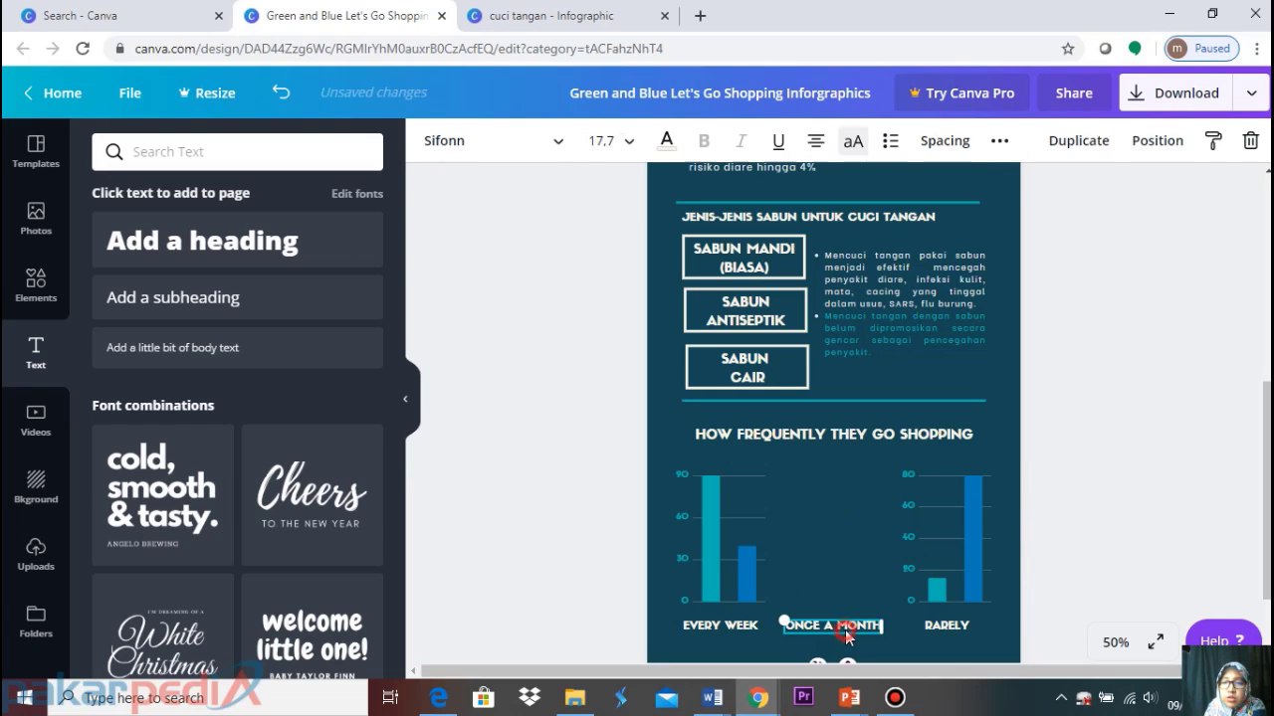
{"action": "key", "text": "Delete"}
{"action": "left_click", "coordinate": [925, 550]}
{"action": "key", "text": "Delete"}
{"action": "left_click", "coordinate": [949, 631]}
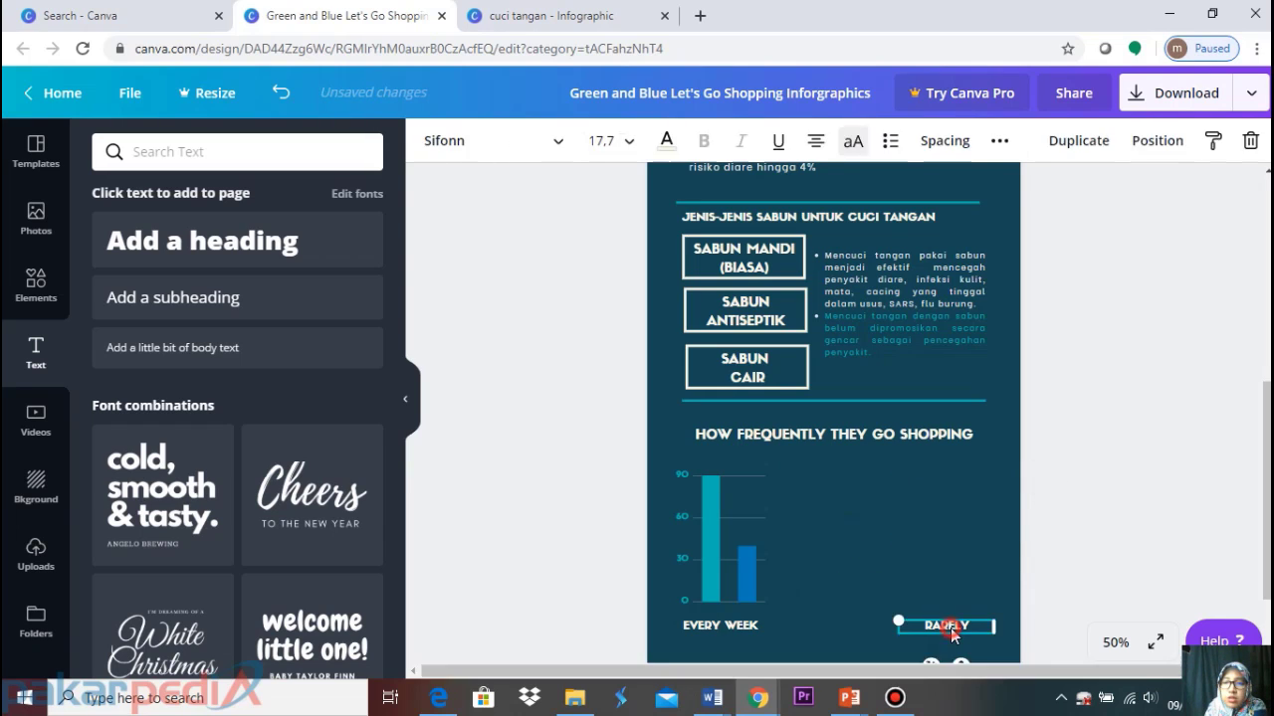
{"action": "key", "text": "Delete"}
Glance at the cuci tangan design, then return and select the HOW FREQUENTLY THEY GO SHOPPING heading
{"action": "left_click", "coordinate": [537, 20]}
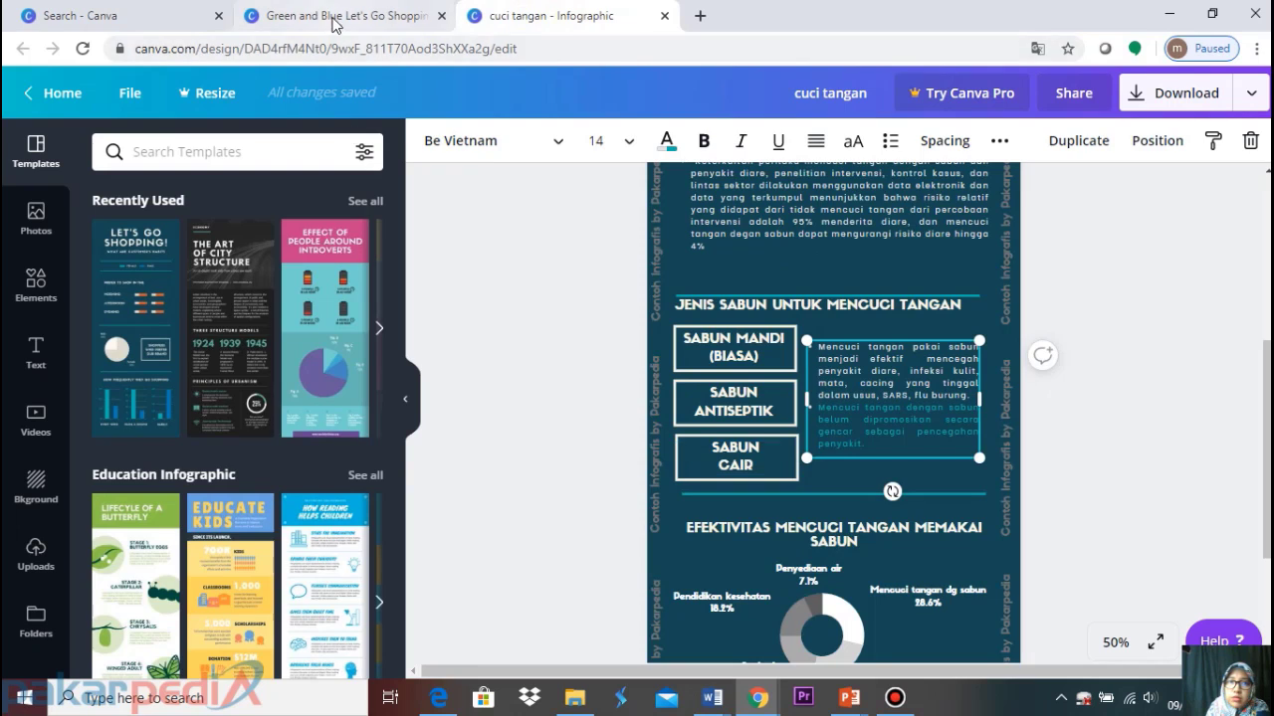
{"action": "left_click", "coordinate": [334, 16]}
{"action": "left_click", "coordinate": [758, 440]}
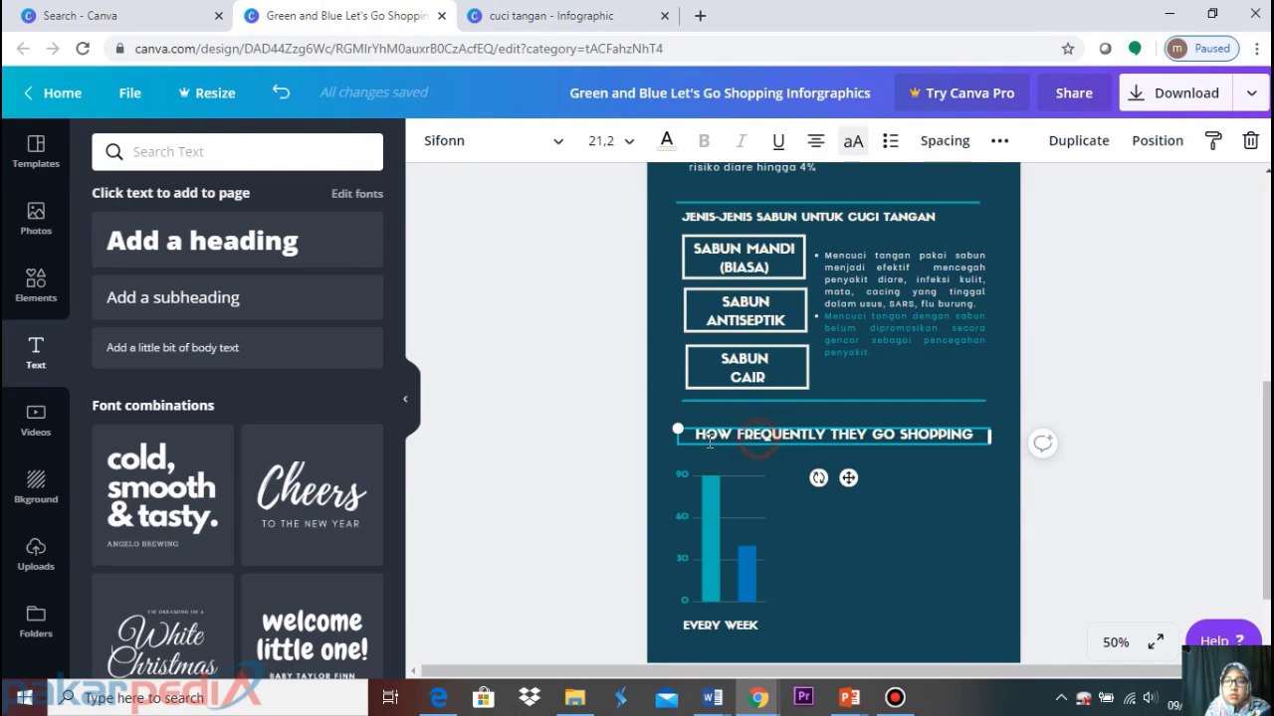
Replace the heading with 'EFEKTIVITAS MENCUCI TANGAN PAKAI SABUN UNTUK PENYAKIT DIARE'
{"action": "left_click_drag", "start_coordinate": [689, 434], "coordinate": [973, 444]}
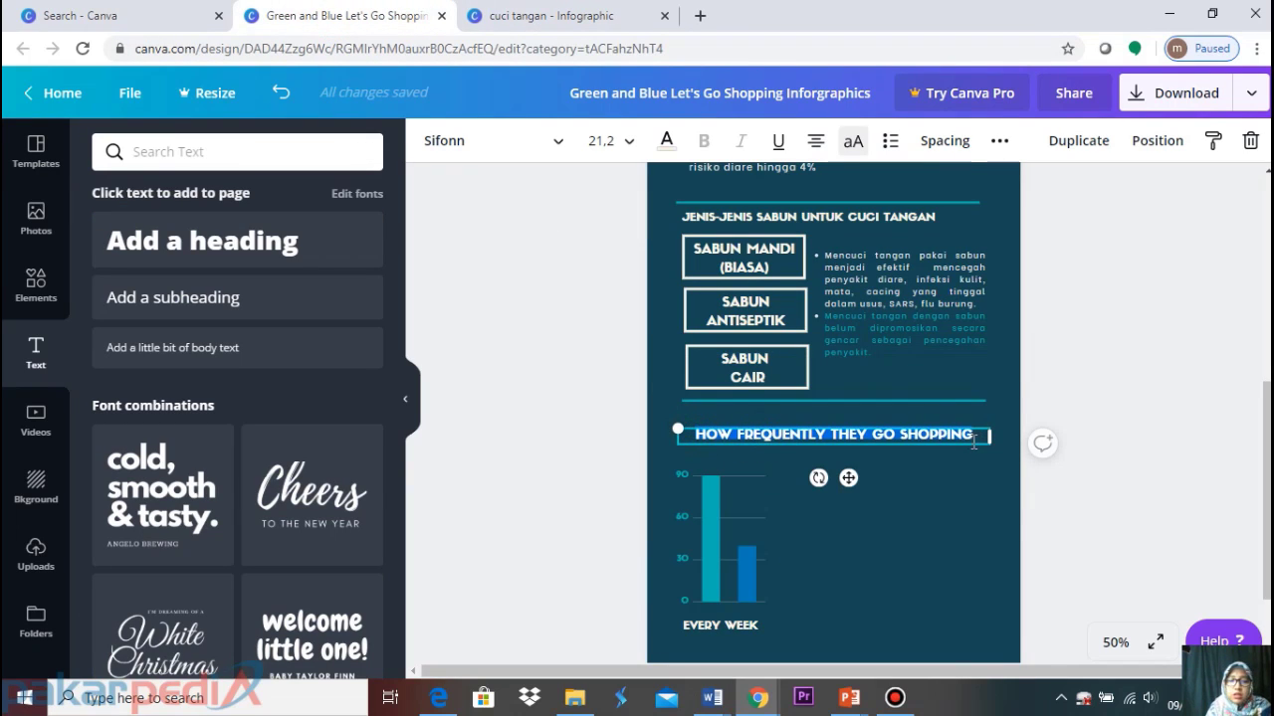
{"action": "type", "text": "EFEK"}
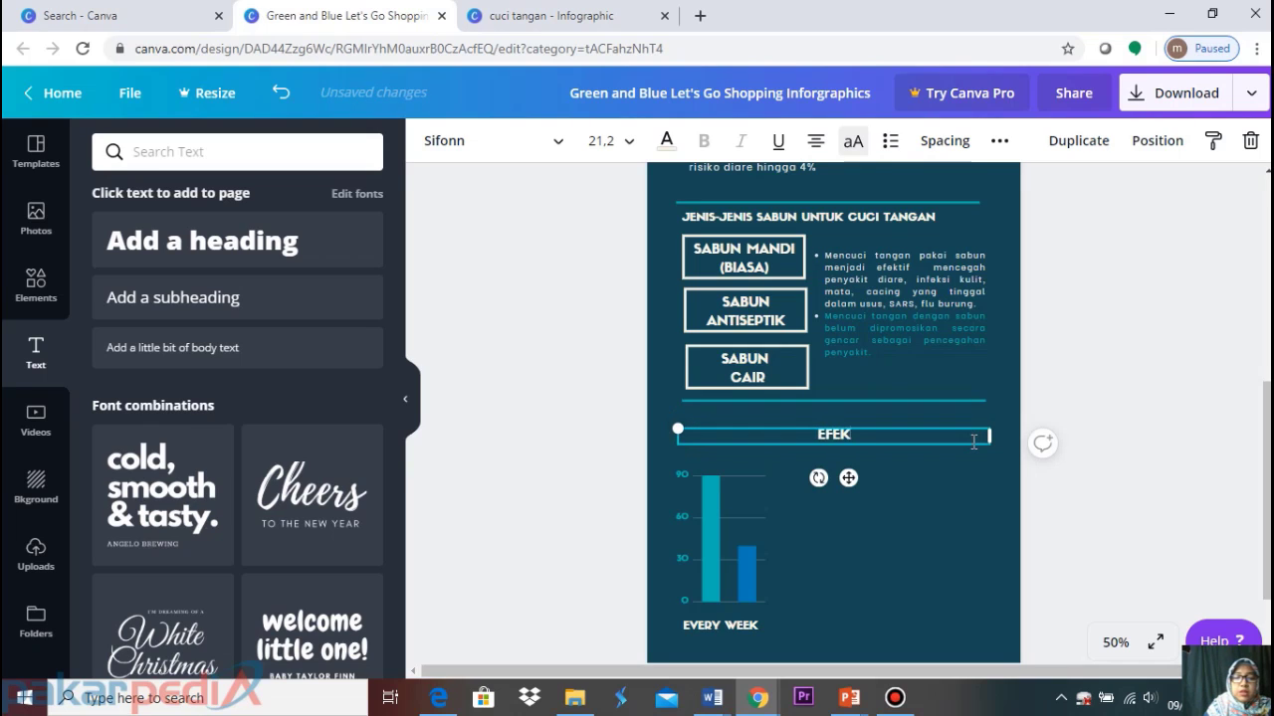
{"action": "type", "text": "TIVITAS MENCUI"}
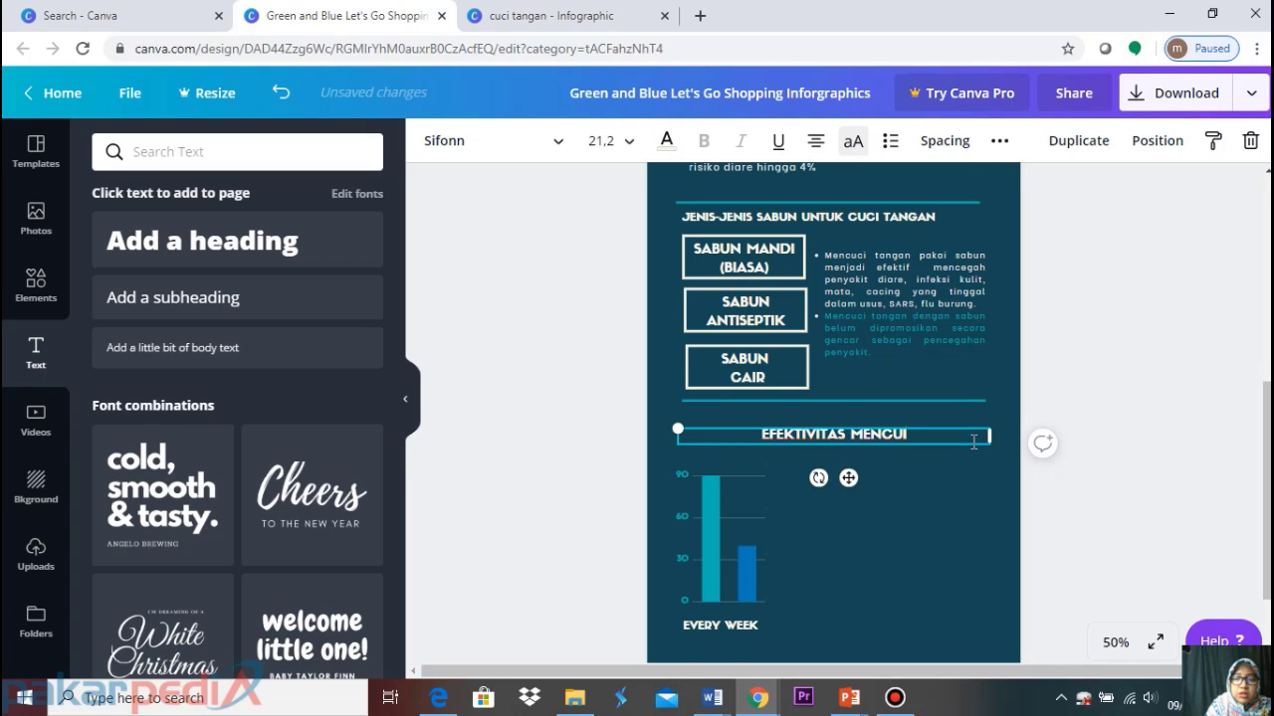
{"action": "key", "text": "BackSpace"}
{"action": "type", "text": "CI TANGAN"}
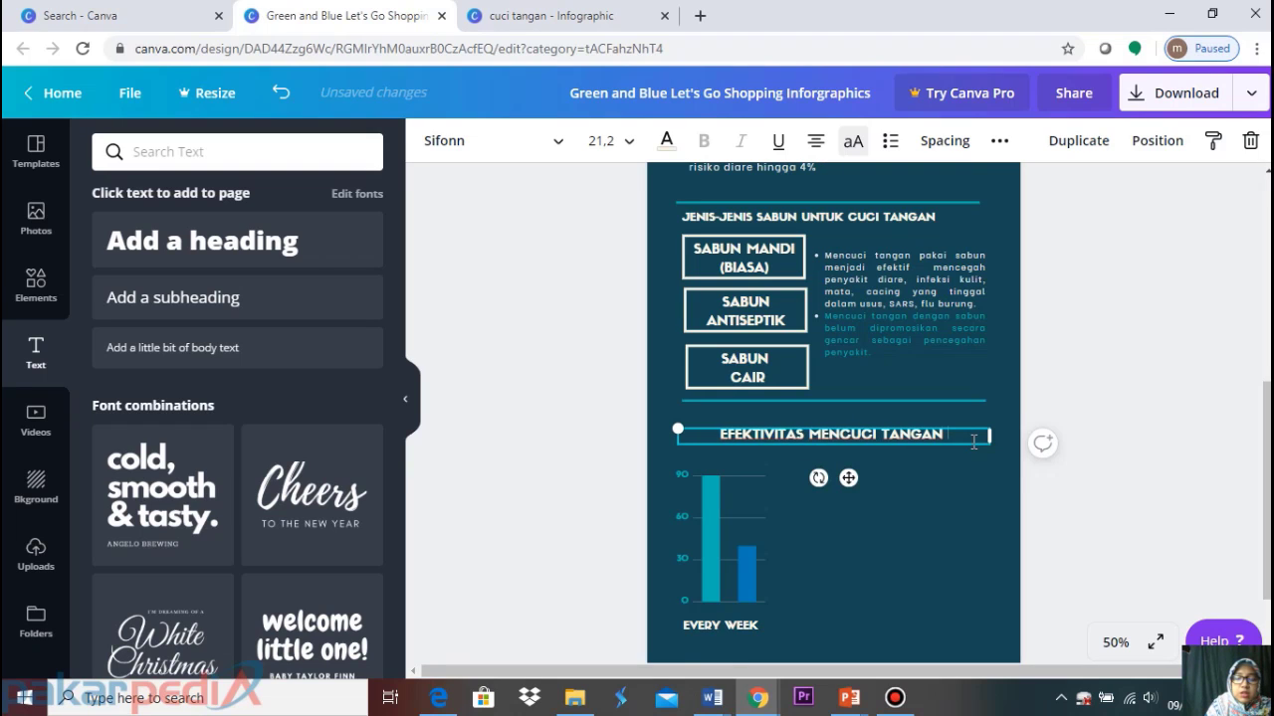
{"action": "type", "text": " PAKAI SABUN "}
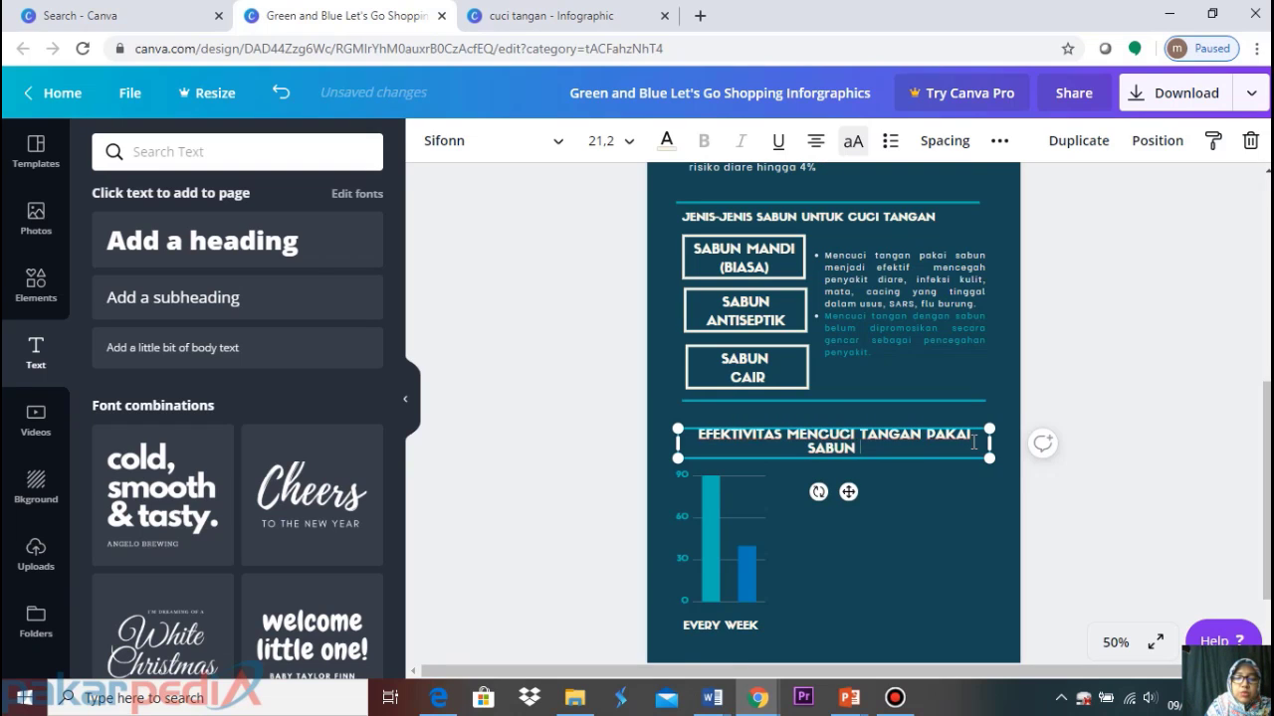
{"action": "type", "text": "UNTUK PENY"}
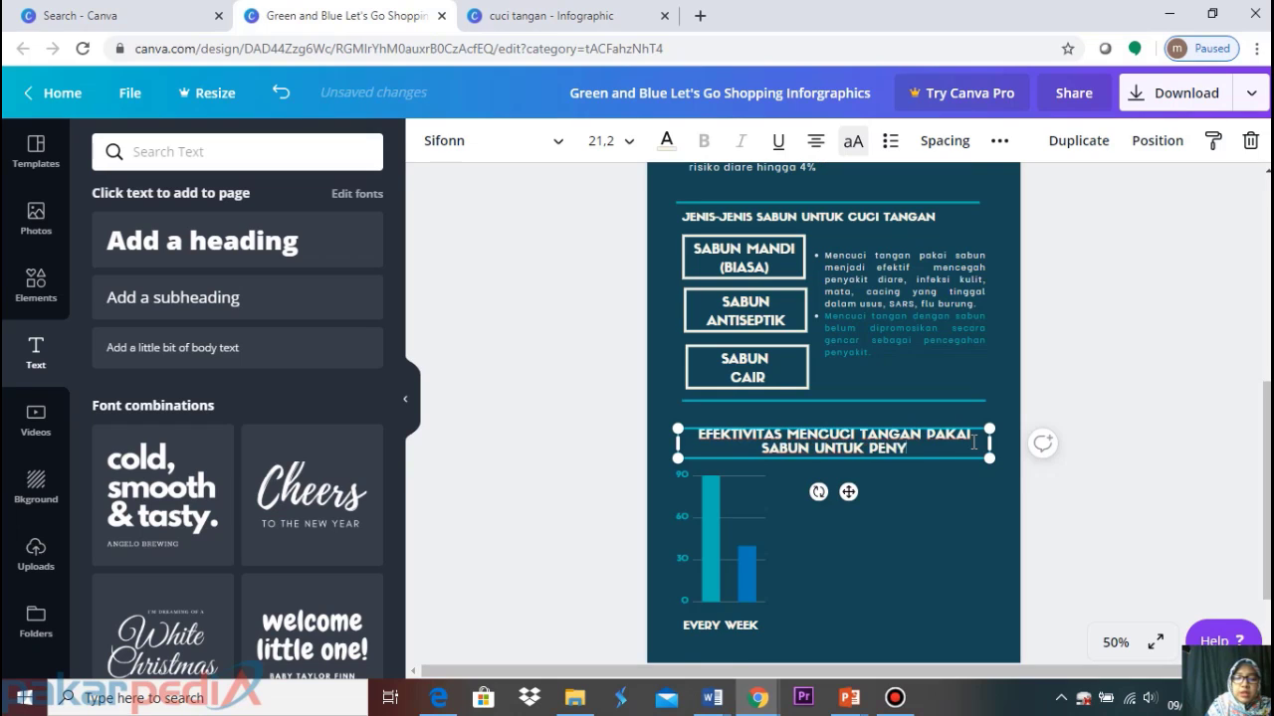
{"action": "type", "text": "AKIT DIARE"}
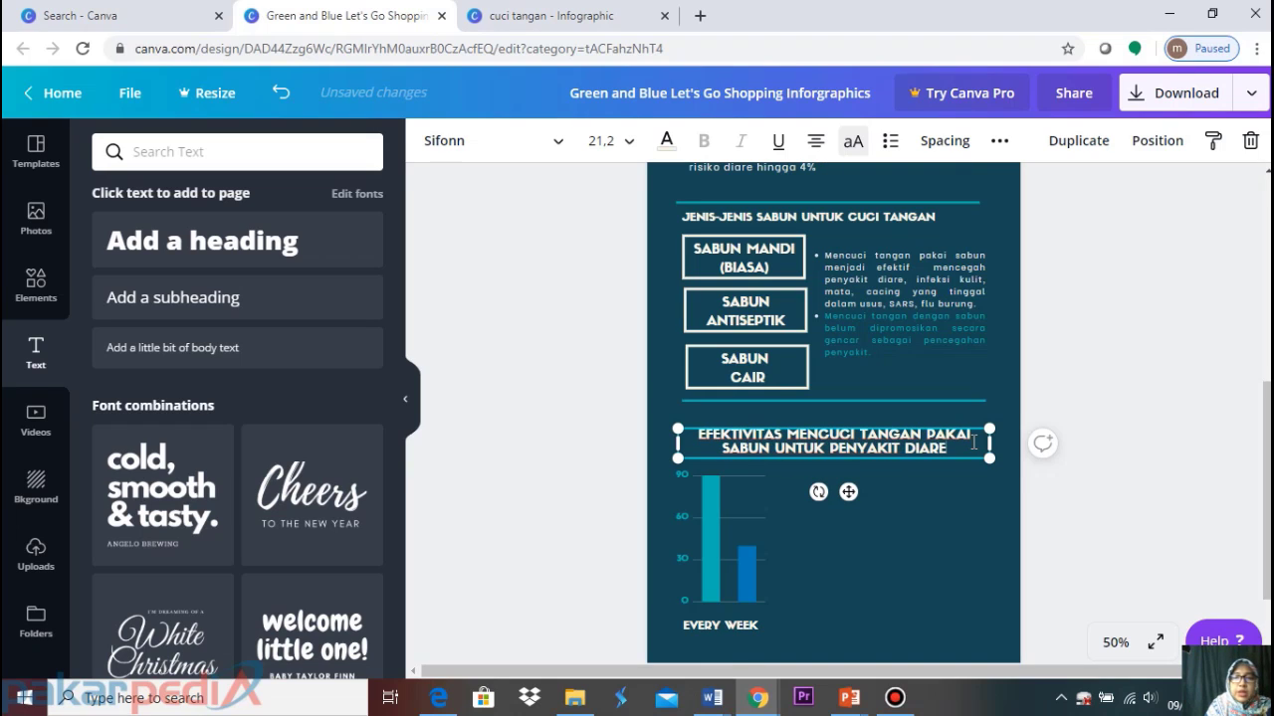
{"action": "left_click", "coordinate": [1160, 398]}
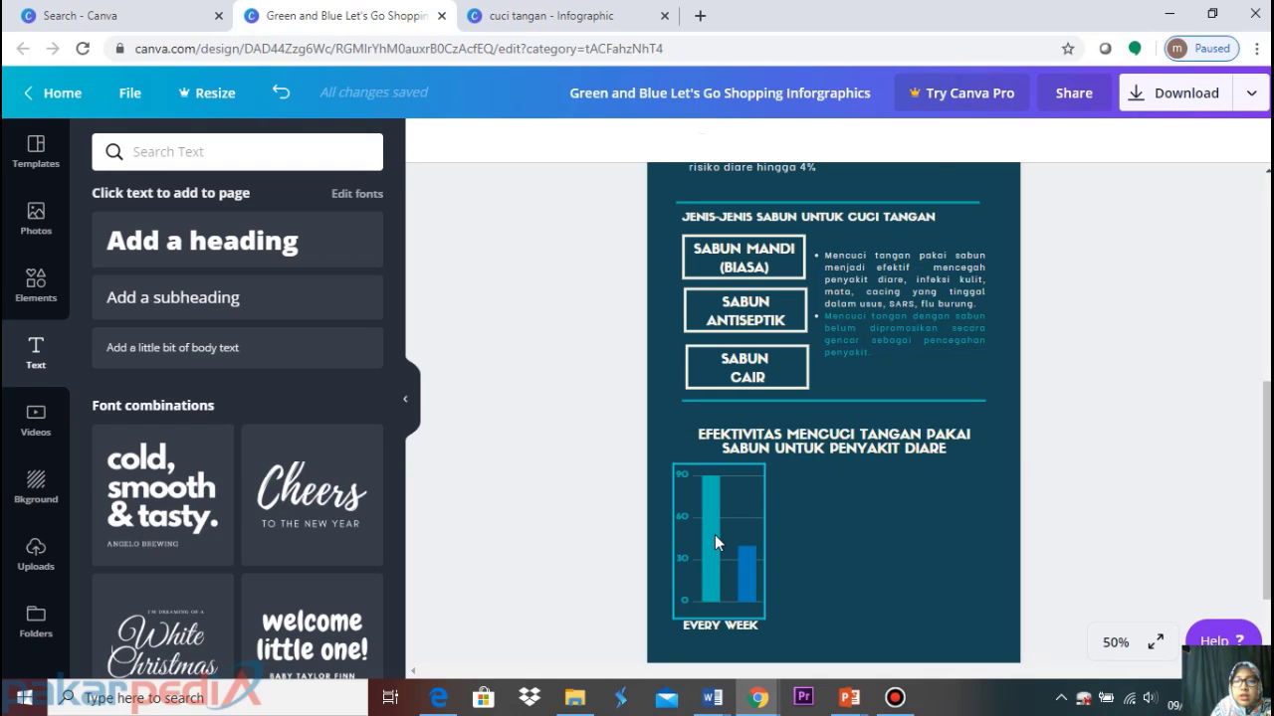
Left-align the new EFEKTIVITAS heading and check the JENIS-JENIS heading's size
{"action": "left_click", "coordinate": [823, 450]}
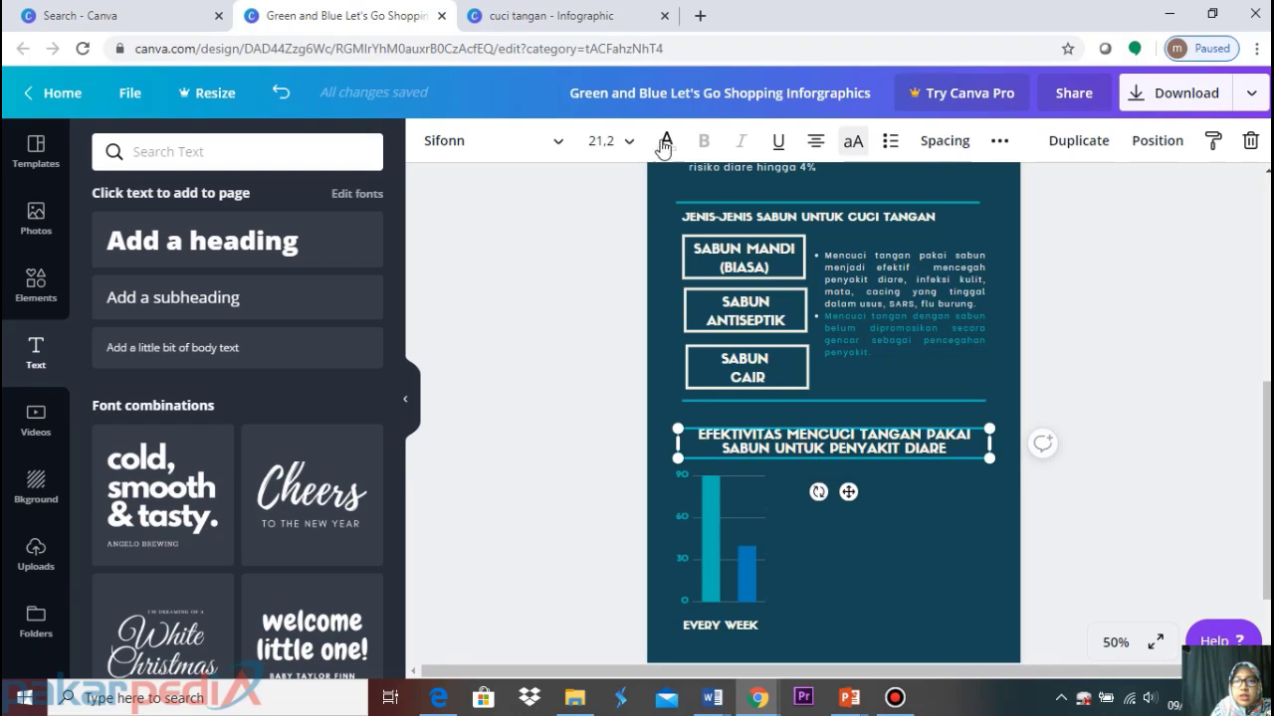
{"action": "left_click", "coordinate": [815, 141]}
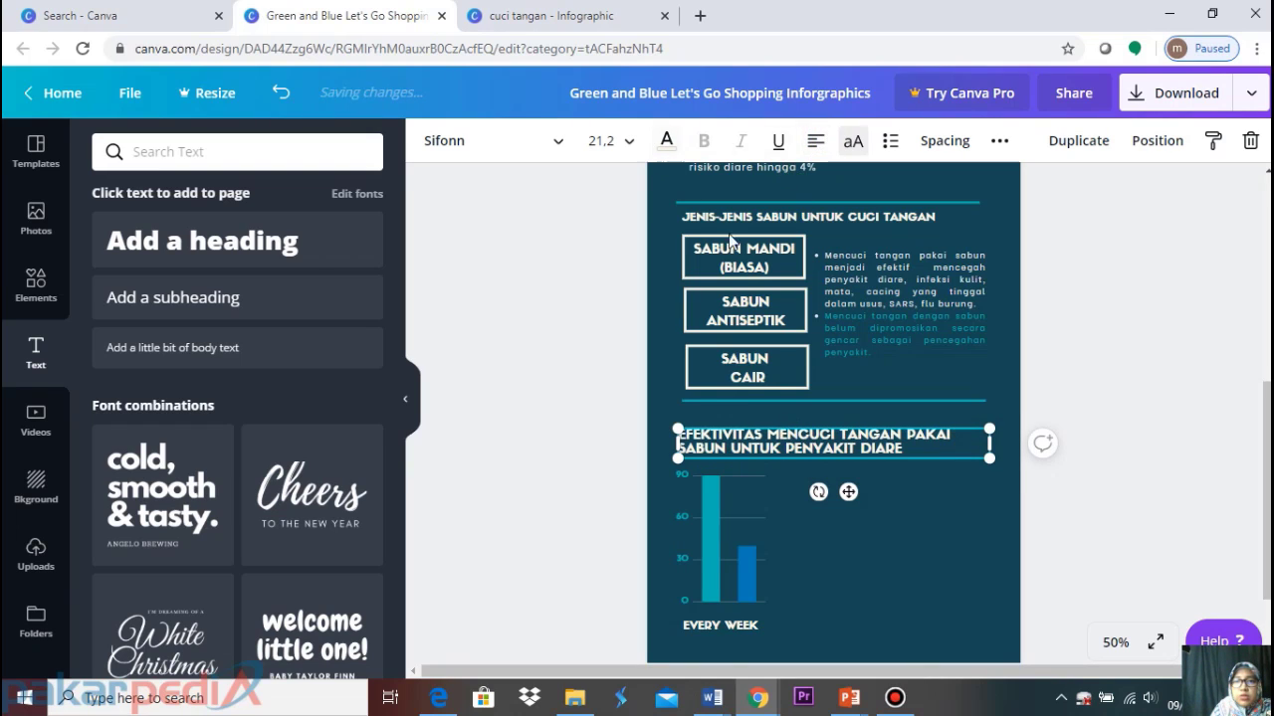
{"action": "left_click", "coordinate": [788, 209]}
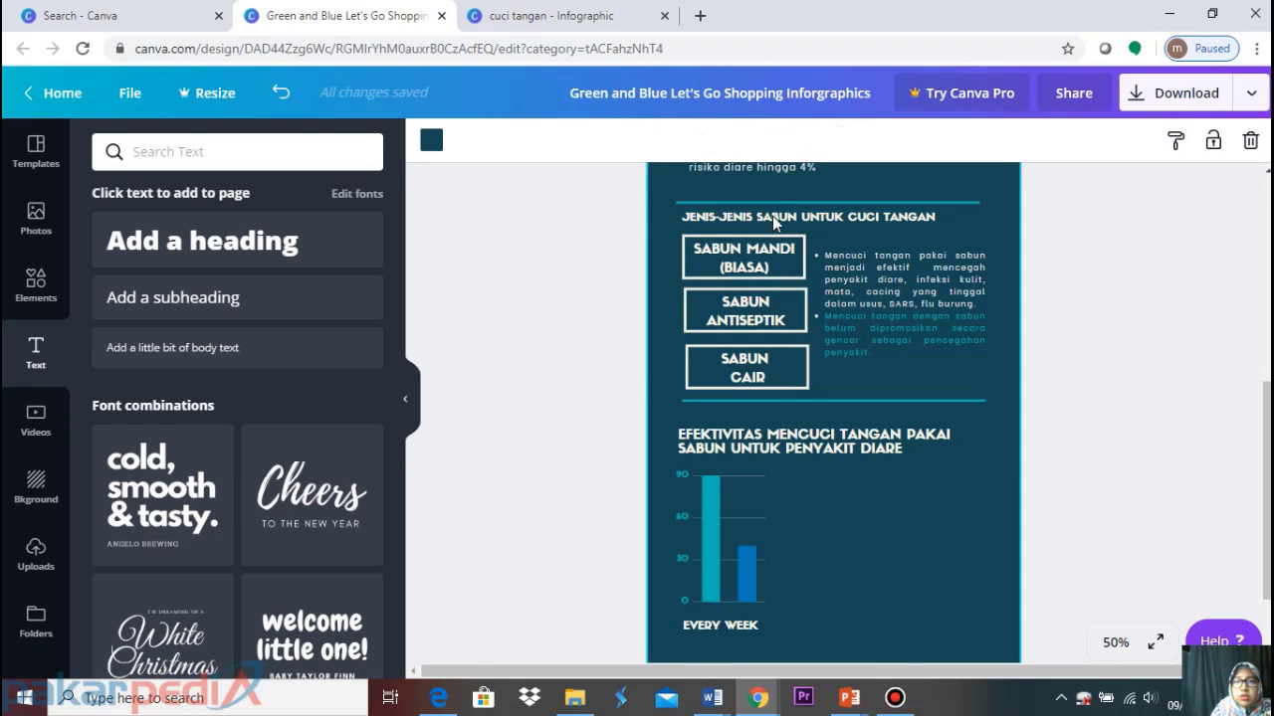
{"action": "left_click", "coordinate": [776, 212]}
{"action": "left_click", "coordinate": [778, 212]}
{"action": "left_click", "coordinate": [779, 216]}
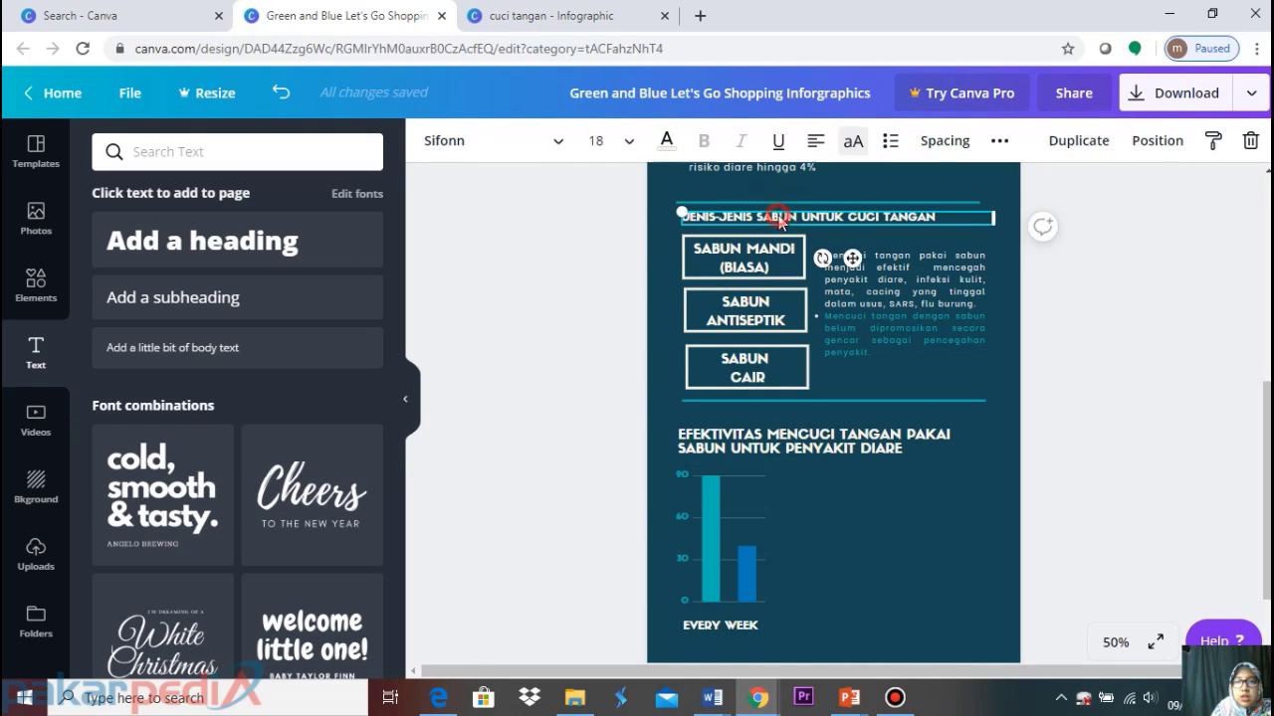
Set the EFEKTIVITAS heading to font size 18 and nudge it slightly upward
{"action": "left_click", "coordinate": [725, 443]}
{"action": "left_click", "coordinate": [607, 140]}
{"action": "left_click", "coordinate": [625, 410]}
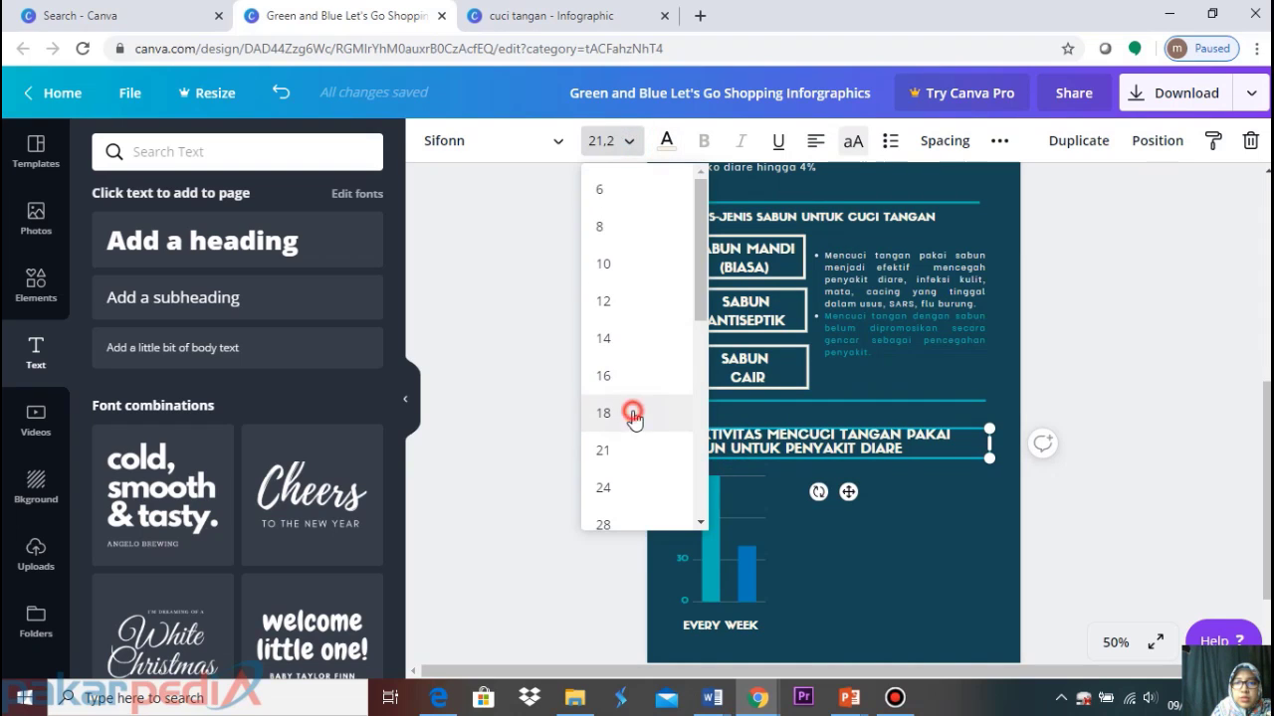
{"action": "left_click", "coordinate": [761, 445]}
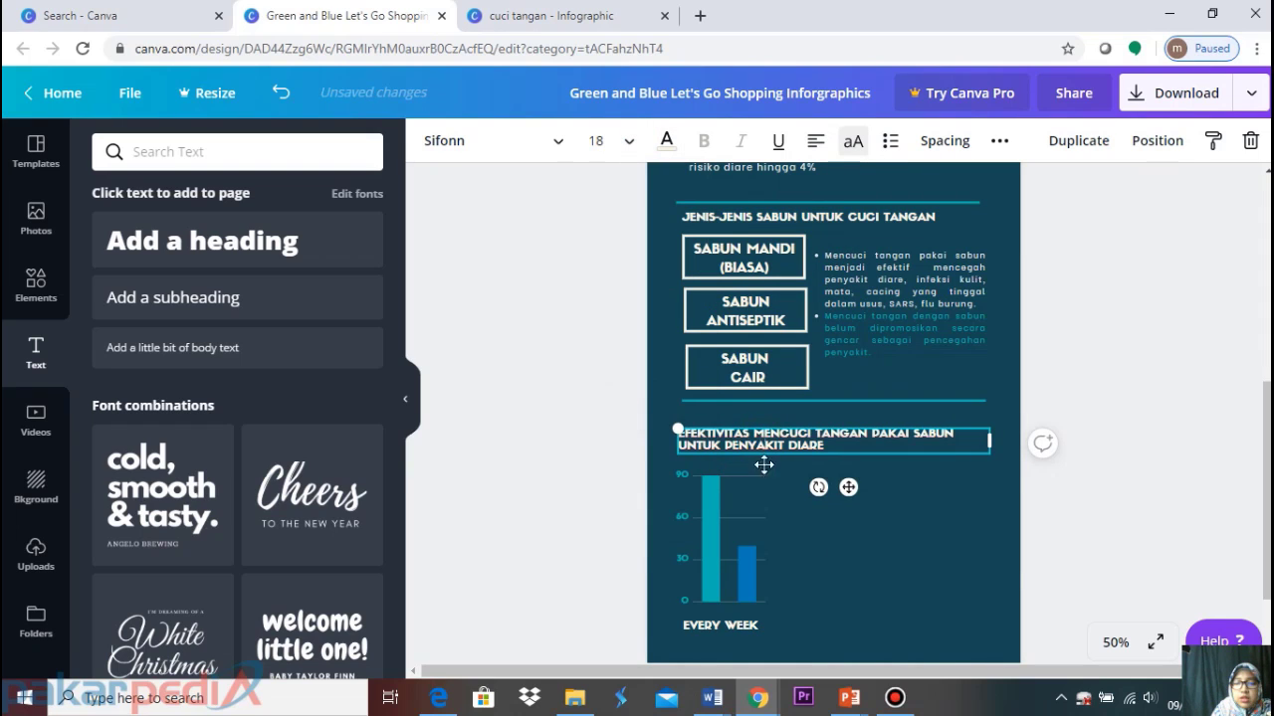
{"action": "left_click", "coordinate": [730, 549]}
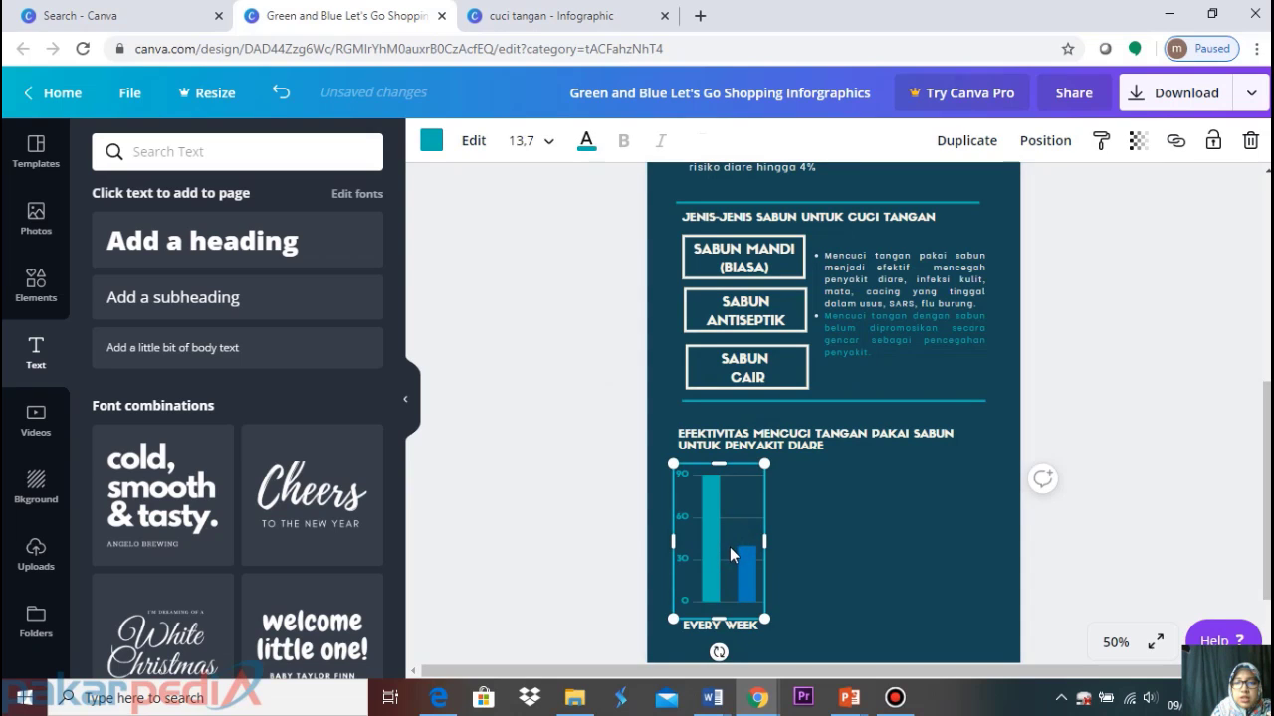
{"action": "left_click_drag", "start_coordinate": [772, 447], "coordinate": [773, 426]}
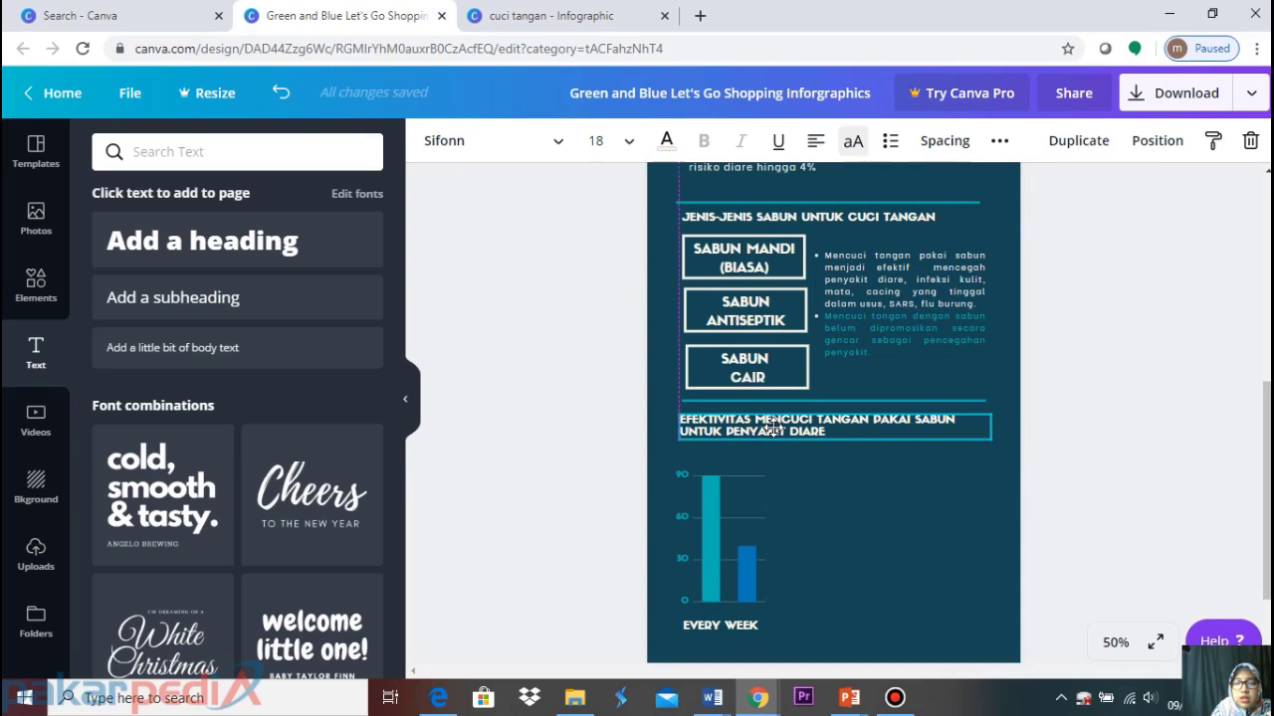
{"action": "left_click", "coordinate": [725, 538]}
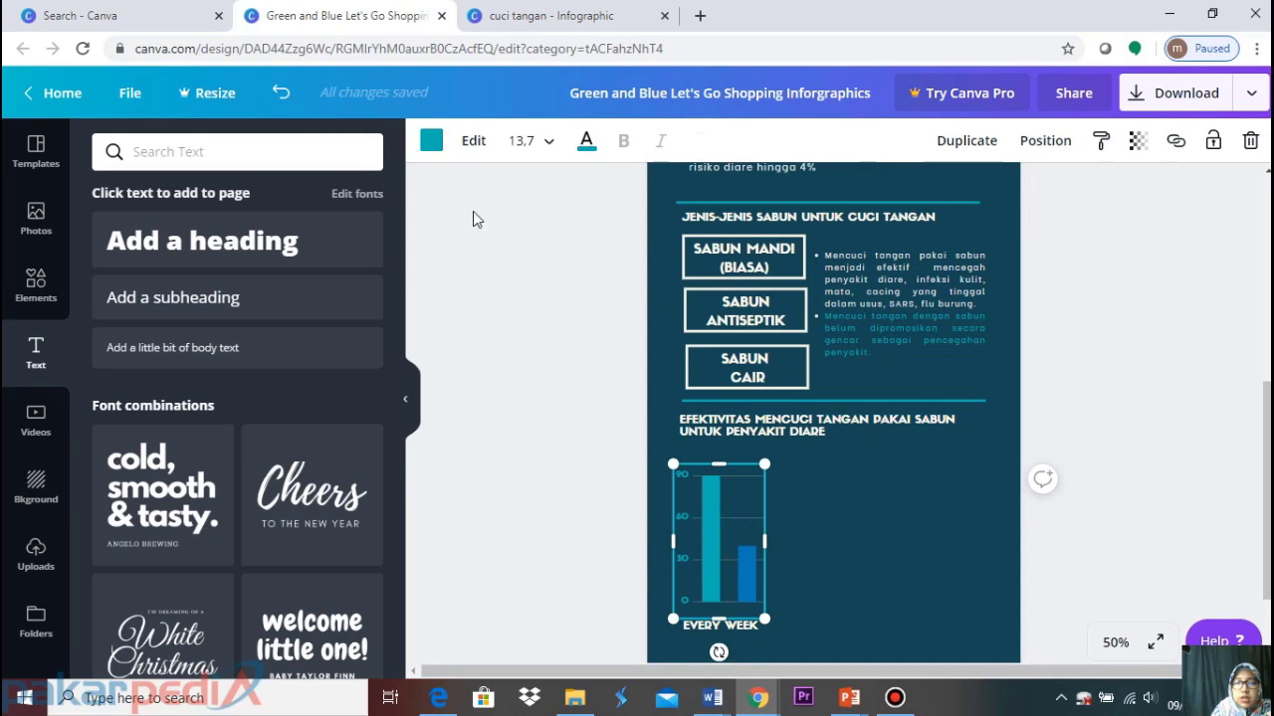
{"action": "left_click", "coordinate": [439, 697]}
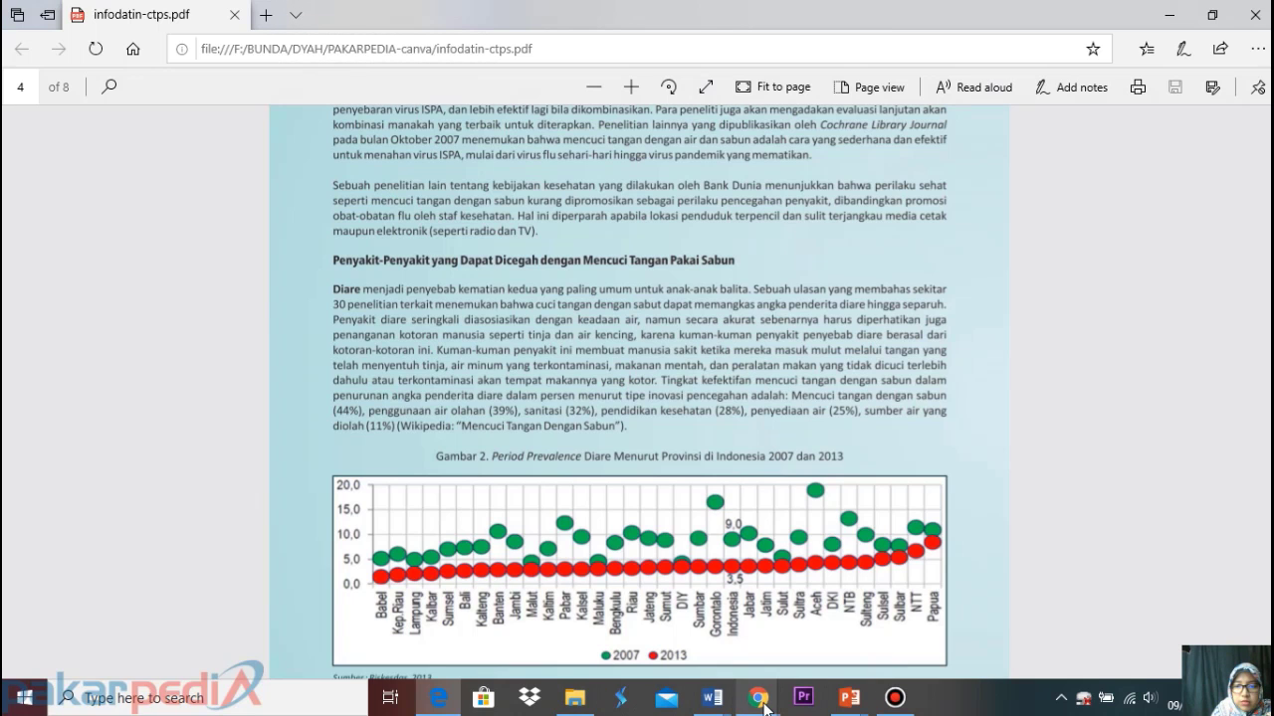
Return from the infodatin-ctps.pdf to the Canva shopping design
{"action": "mouse_move", "coordinate": [762, 704]}
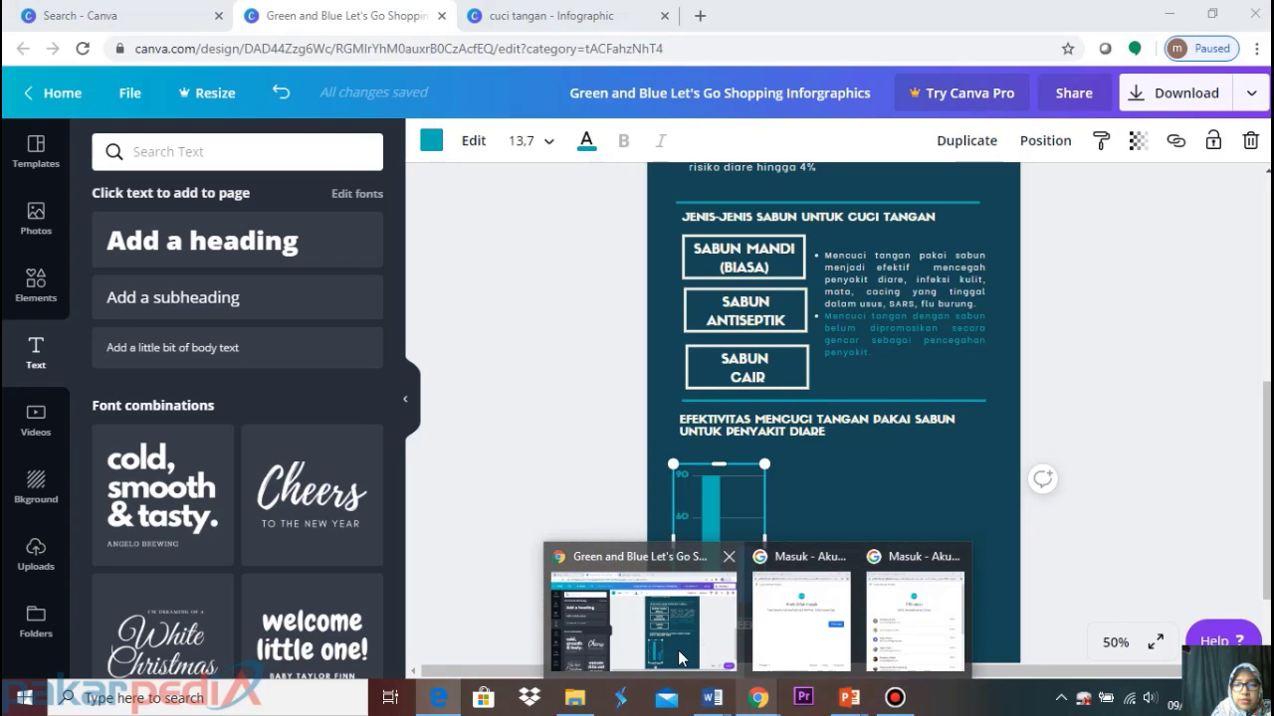
{"action": "left_click", "coordinate": [677, 649]}
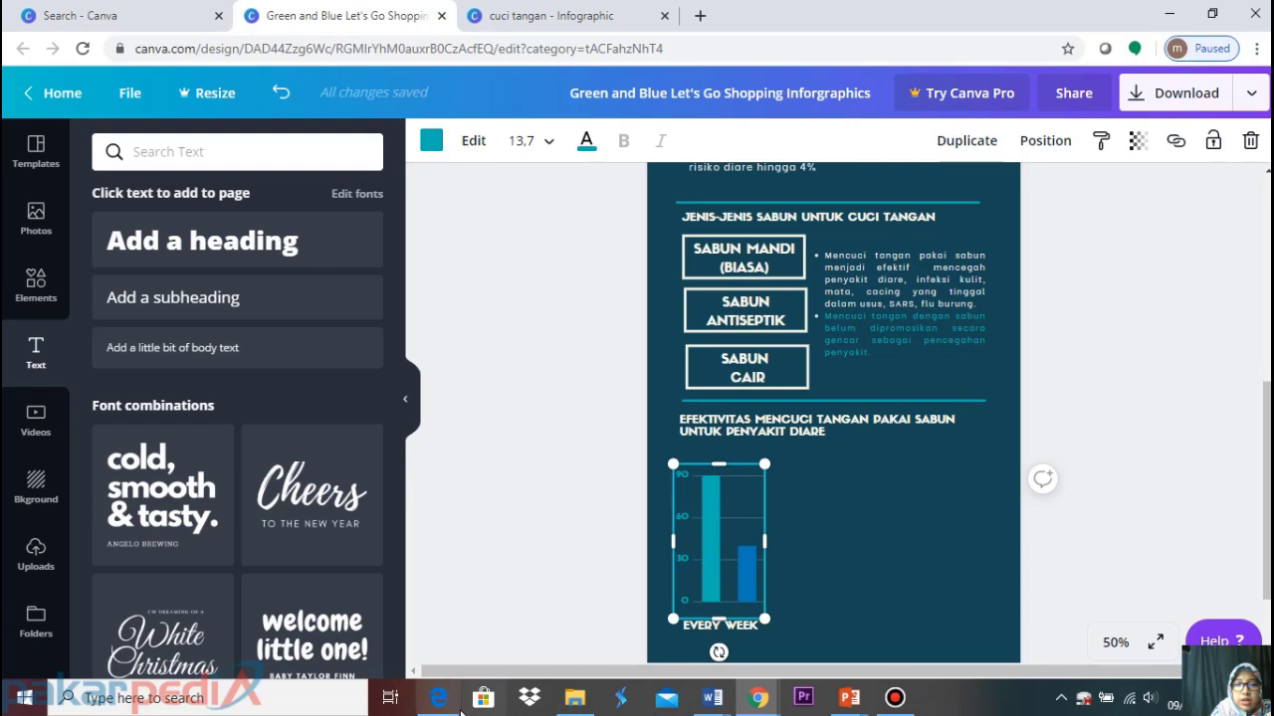
In the chart data, label the first bar 'mencuci tangan dengan sabun' and change 90 to 44
{"action": "mouse_move", "coordinate": [437, 697]}
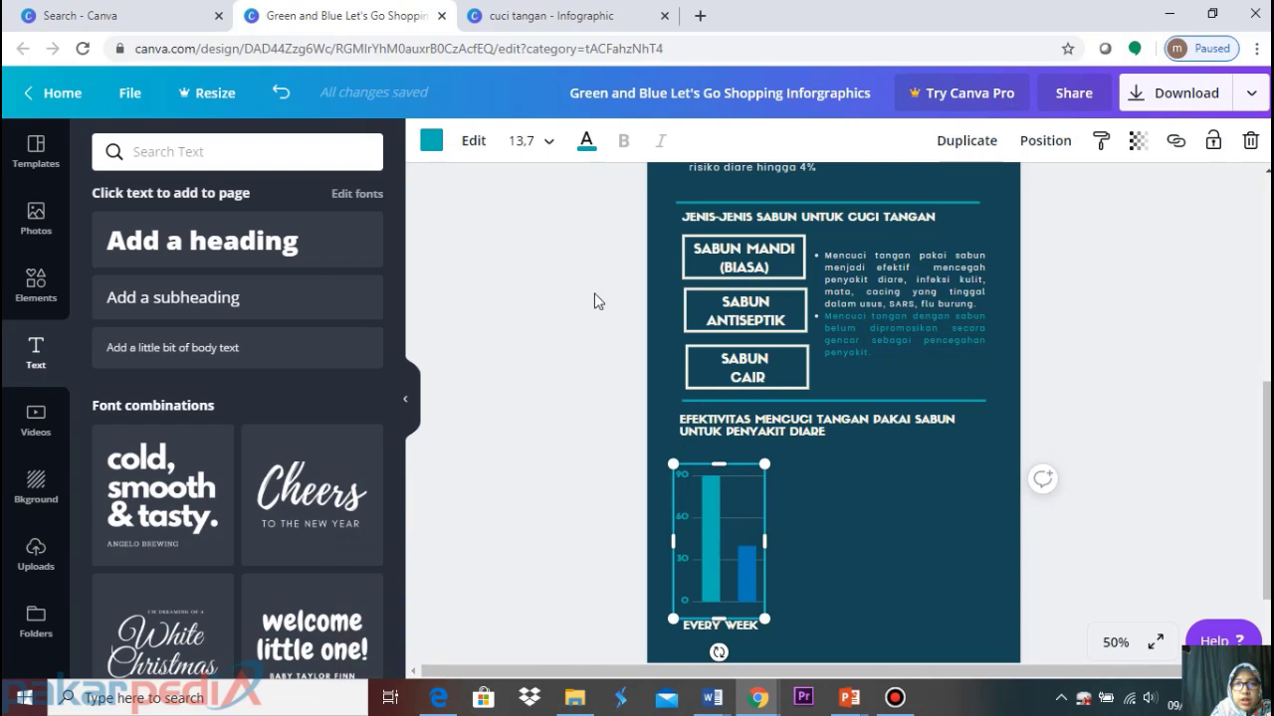
{"action": "left_click", "coordinate": [473, 146]}
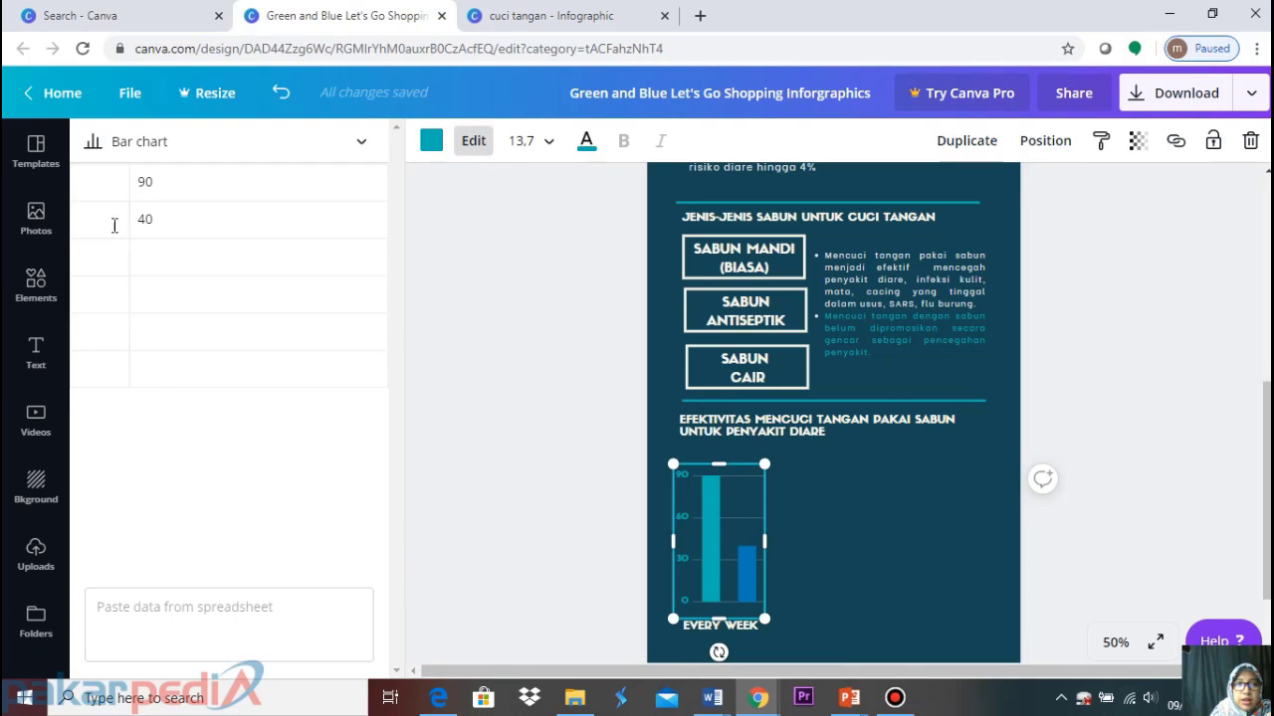
{"action": "left_click", "coordinate": [110, 181]}
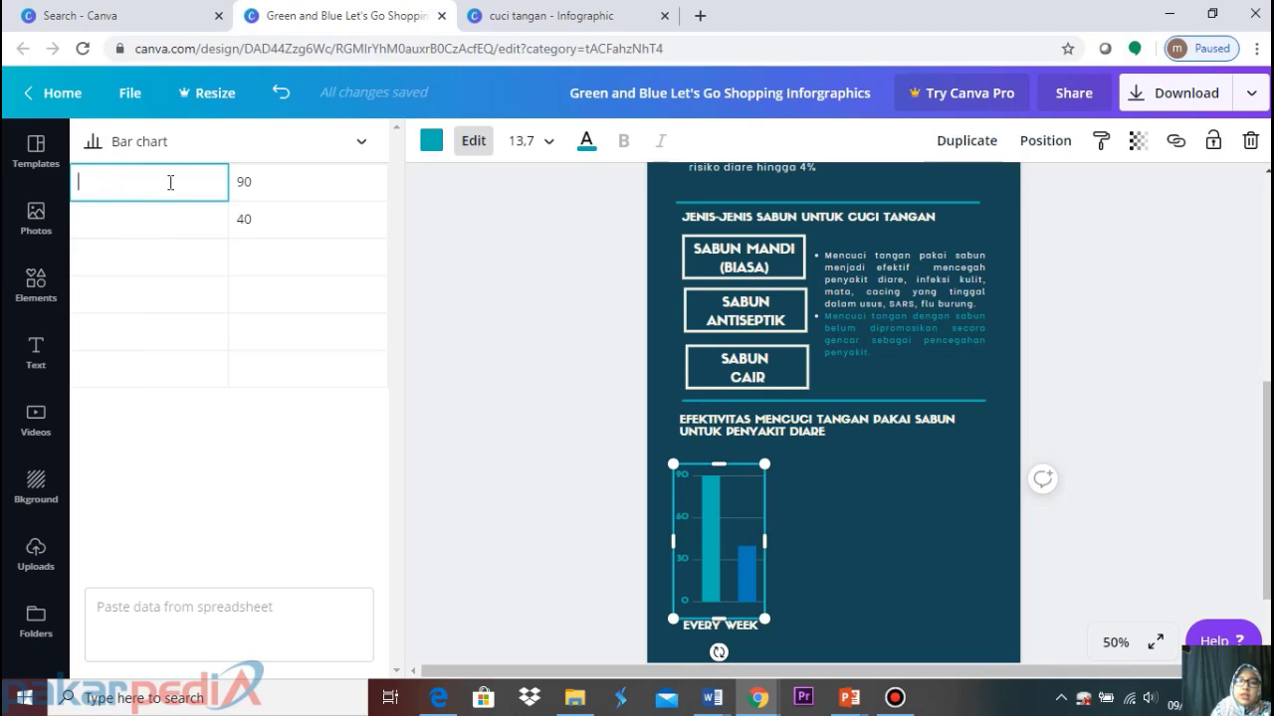
{"action": "left_click", "coordinate": [250, 178]}
{"action": "left_click", "coordinate": [106, 187]}
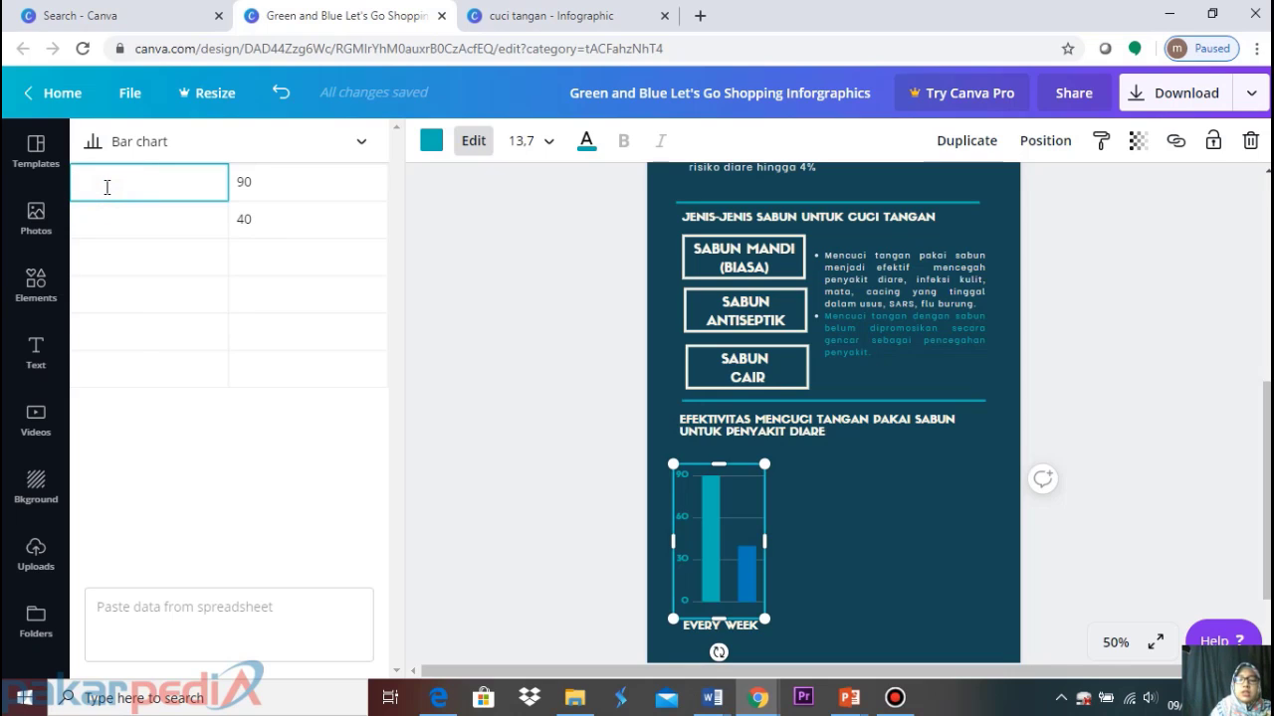
{"action": "type", "text": "mENCU"}
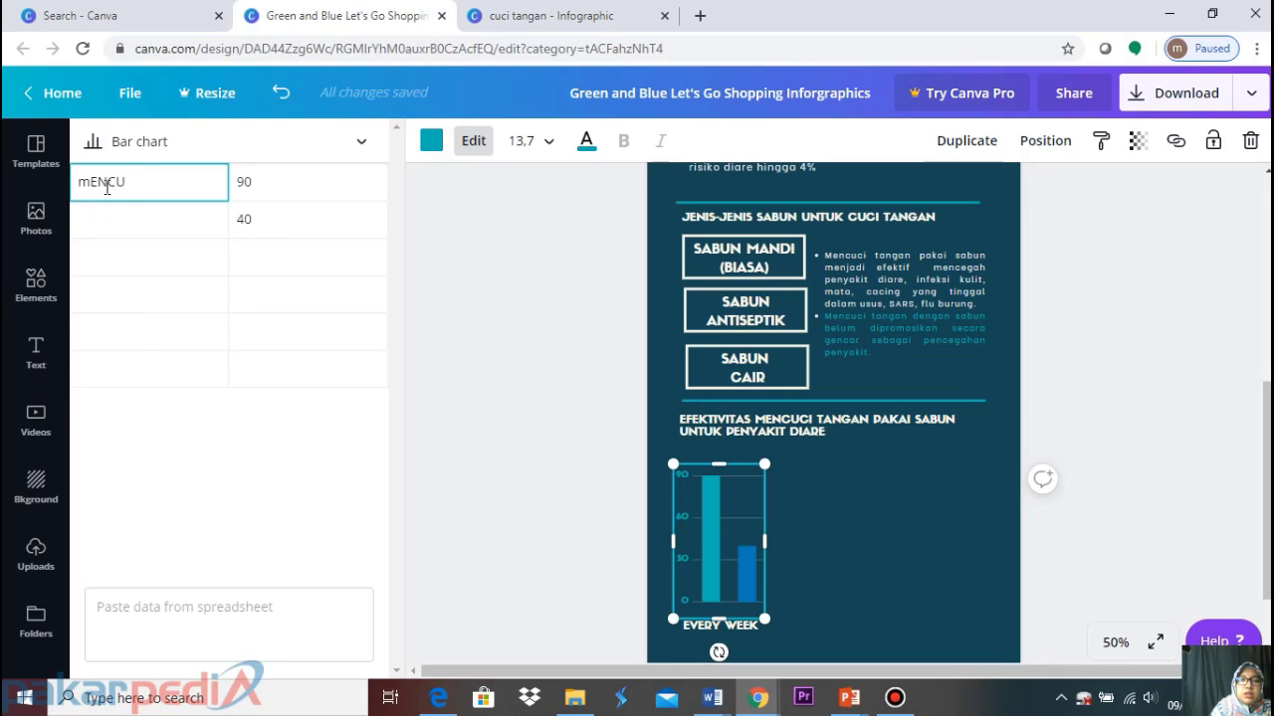
{"action": "key", "text": "BackSpace"}
{"action": "key", "text": "BackSpace"}
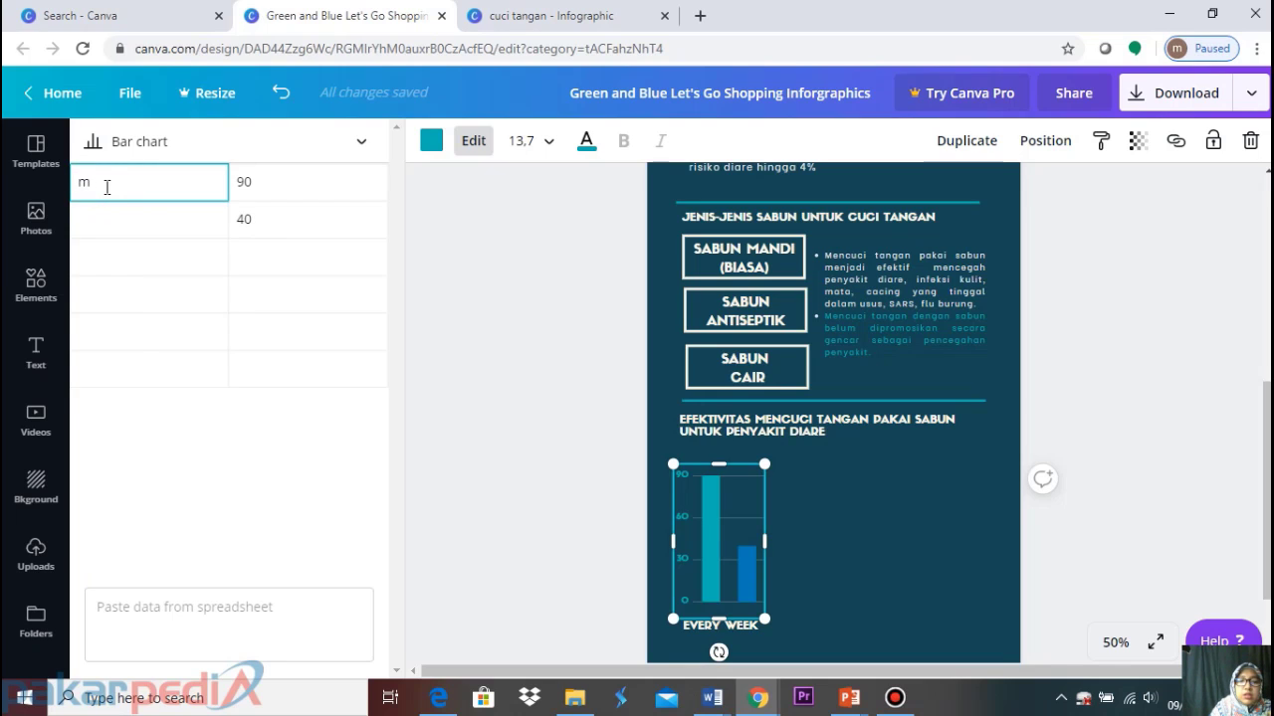
{"action": "type", "text": "cuci tan"}
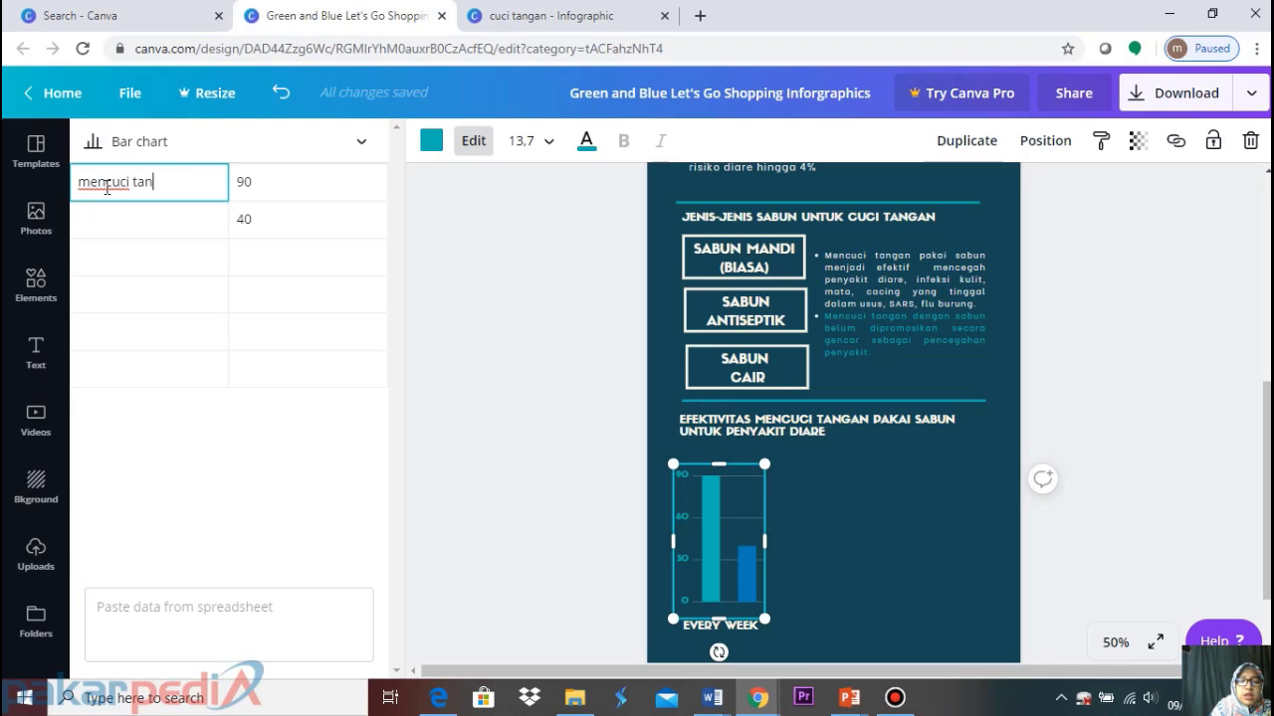
{"action": "type", "text": "gan dengan sab"}
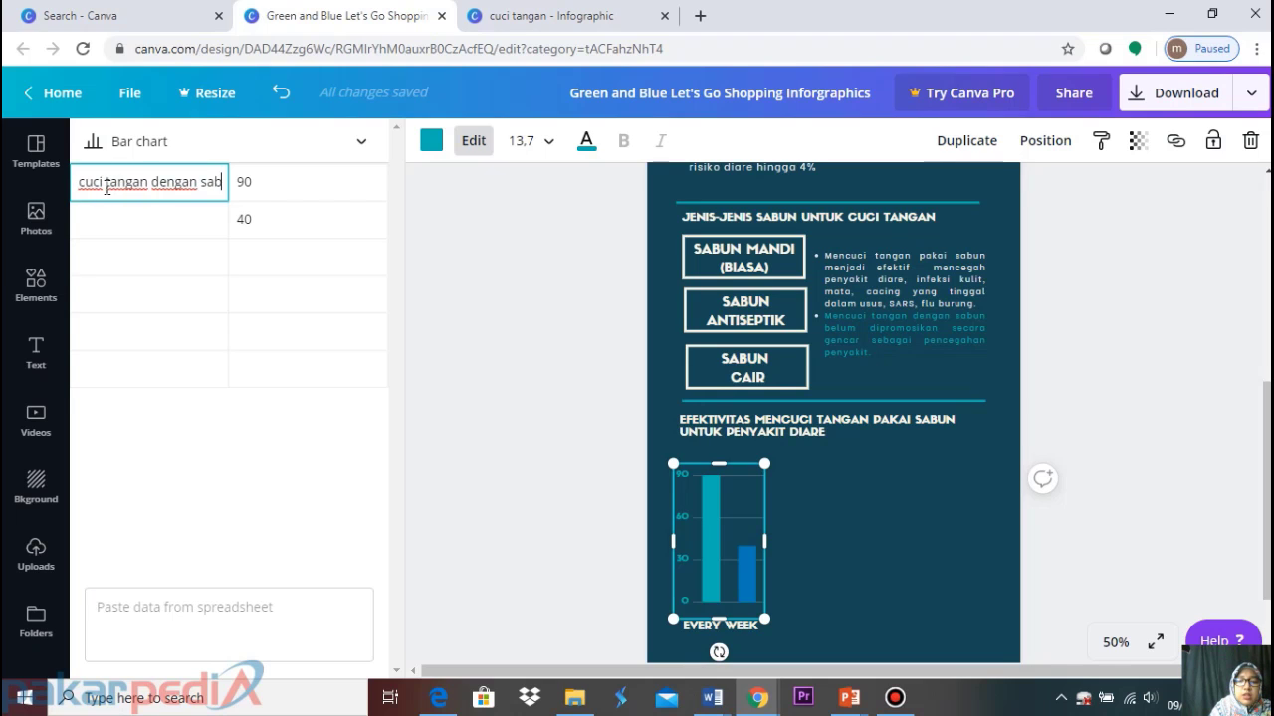
{"action": "type", "text": "un"}
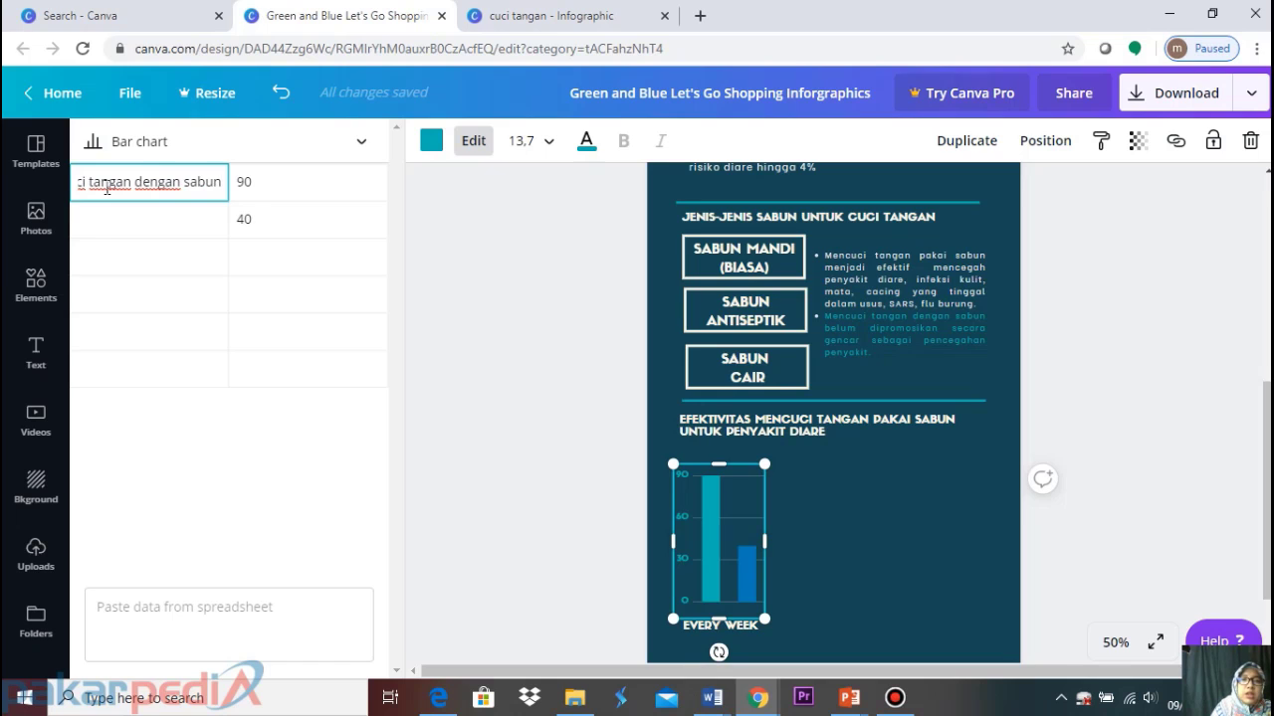
{"action": "left_click", "coordinate": [295, 181]}
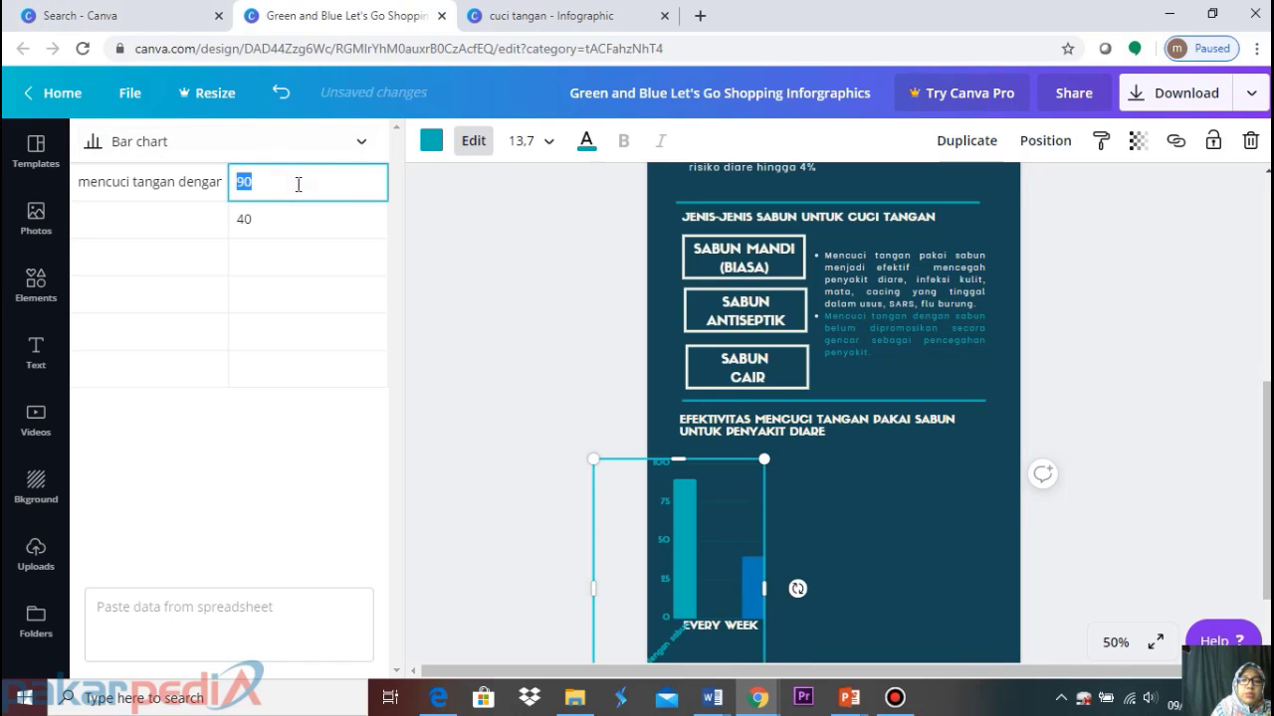
{"action": "type", "text": "44"}
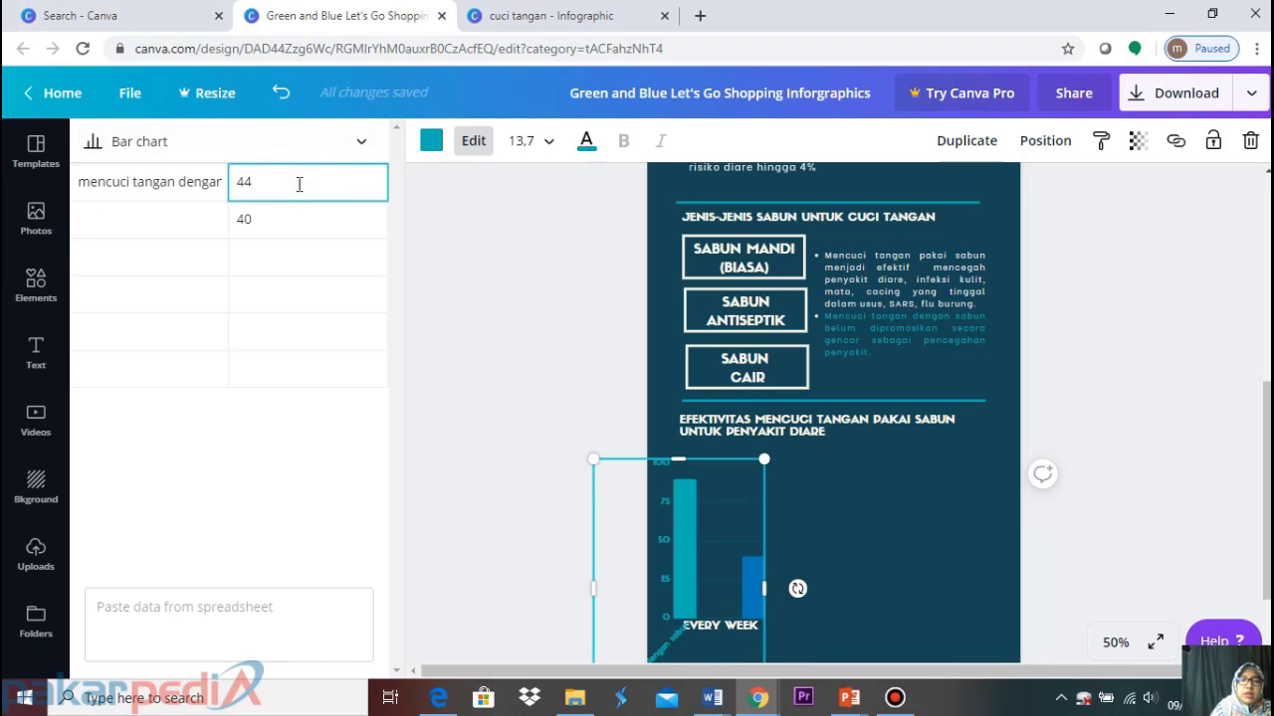
{"action": "left_click", "coordinate": [222, 220]}
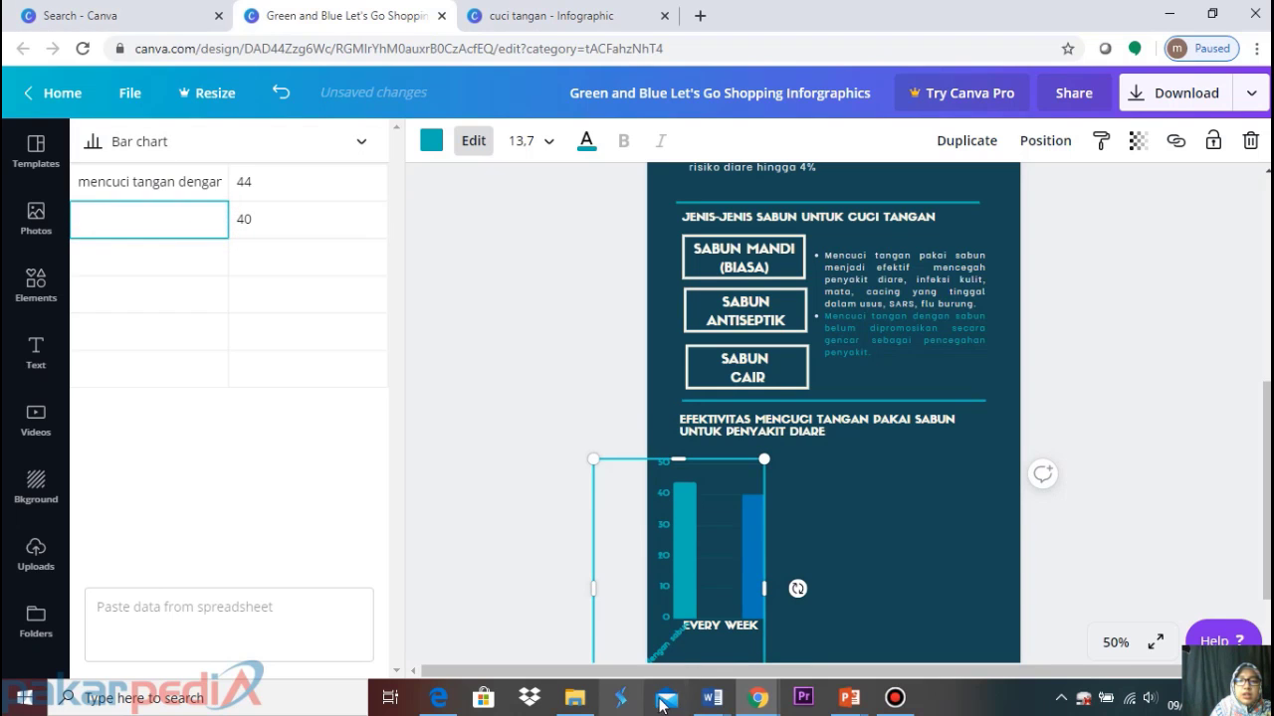
{"action": "left_click", "coordinate": [439, 698]}
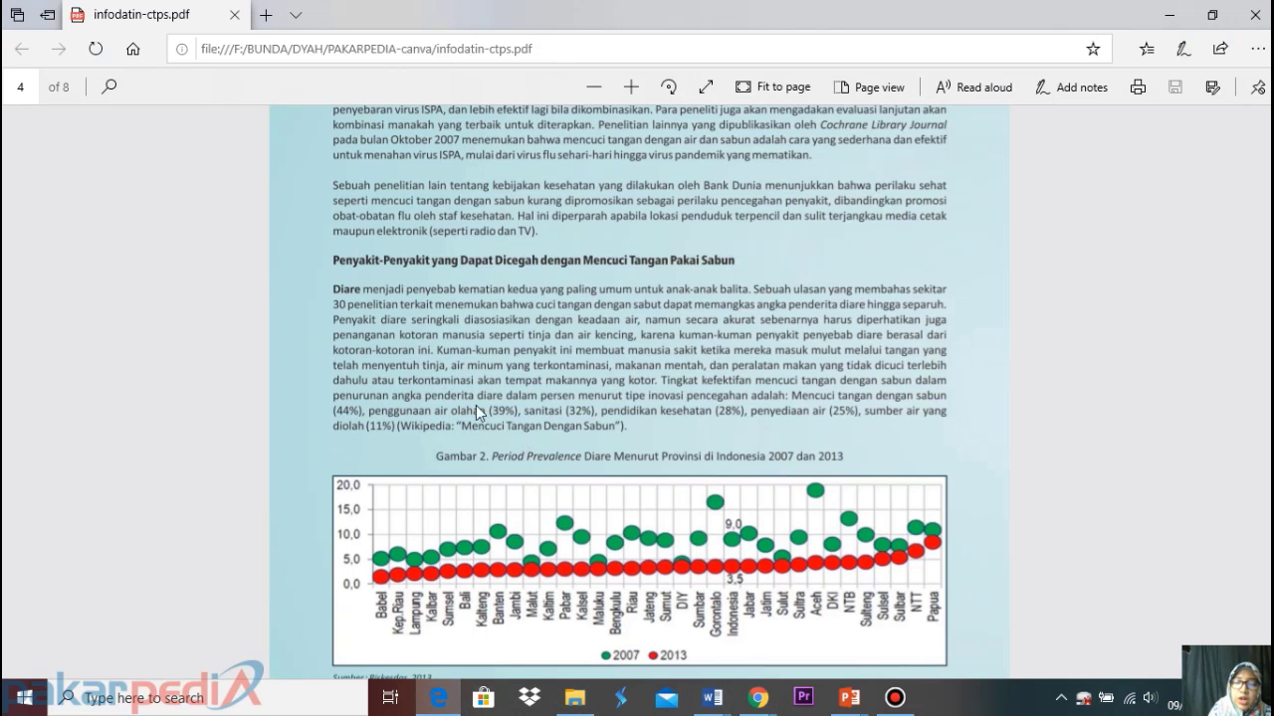
After reading the PDF's handwashing percentages, bring the Canva design back to the front
{"action": "mouse_move", "coordinate": [758, 703]}
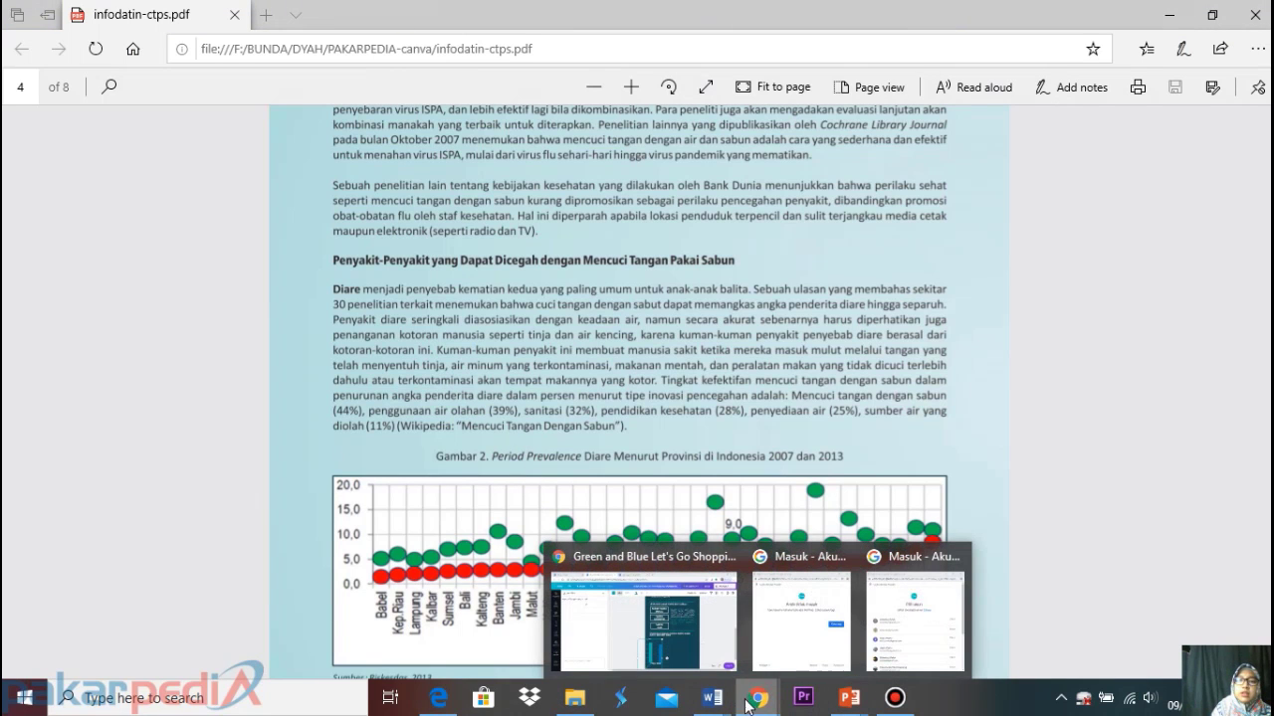
{"action": "left_click", "coordinate": [645, 619]}
Make the first value 44% and set the second row to 'penggunaan air olahan' at 39%
{"action": "left_click", "coordinate": [299, 182]}
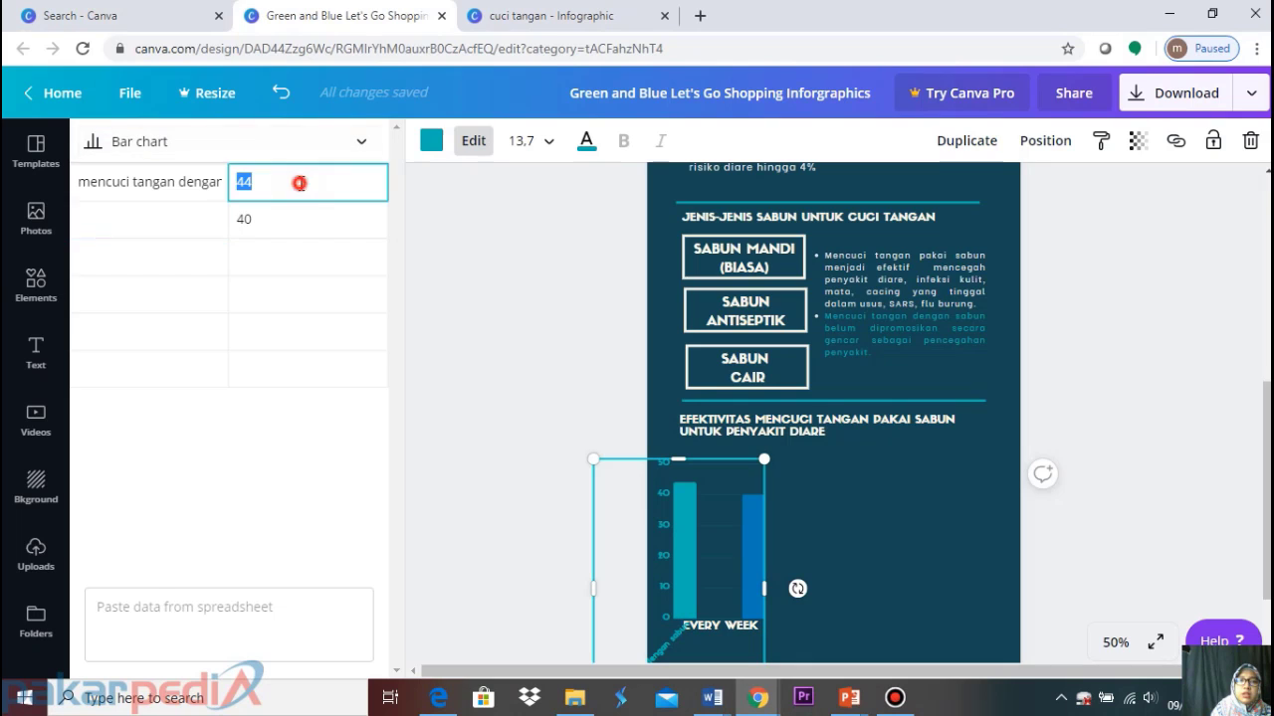
{"action": "left_click", "coordinate": [301, 183]}
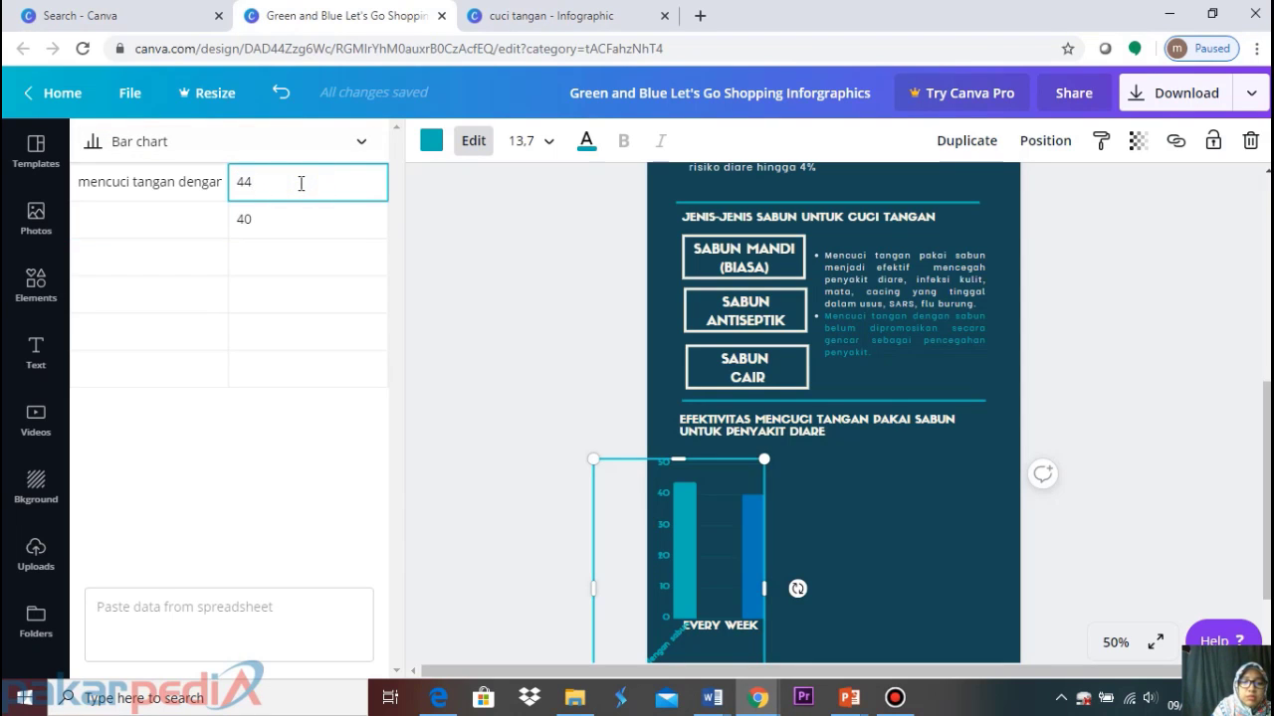
{"action": "type", "text": "%"}
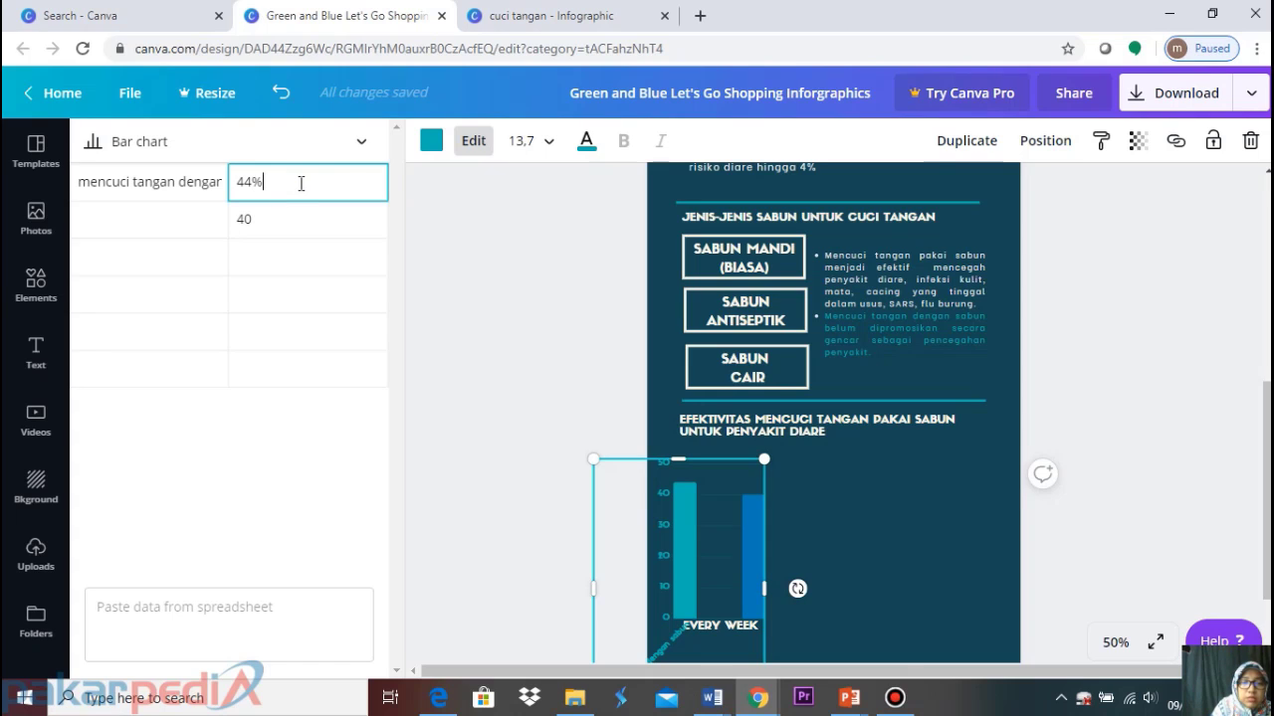
{"action": "left_click", "coordinate": [147, 213]}
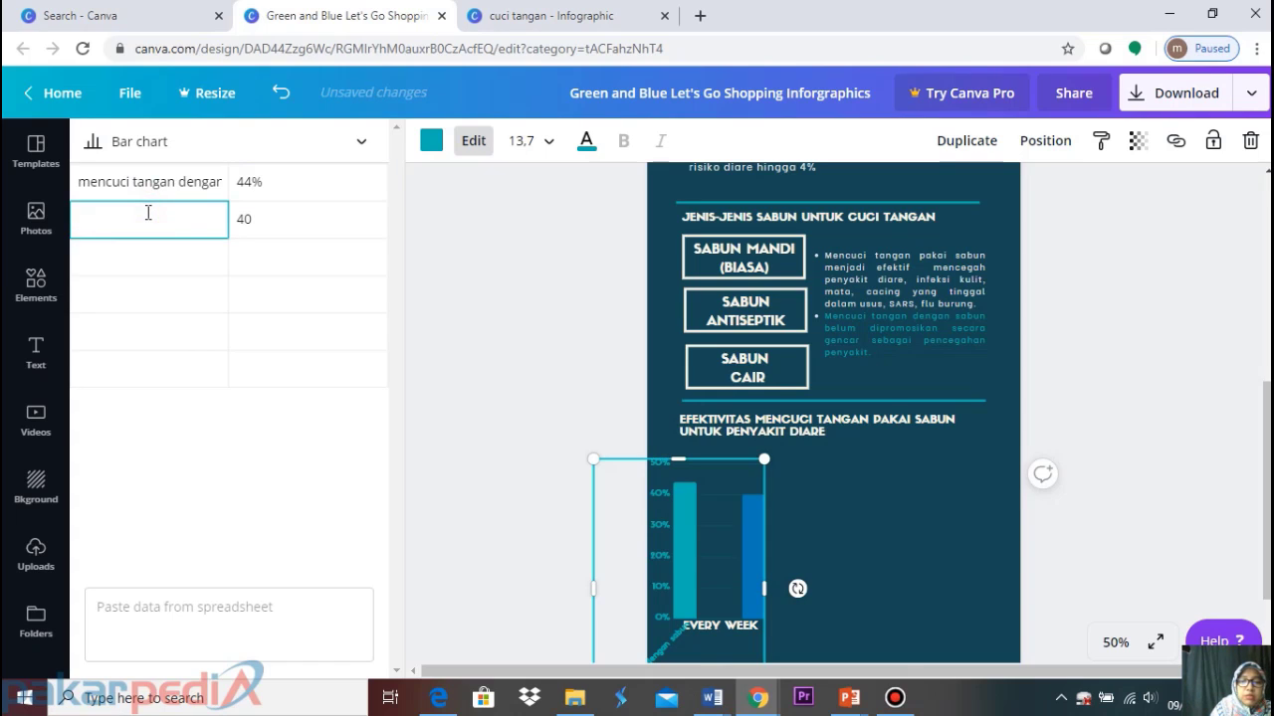
{"action": "type", "text": "penggunaan "}
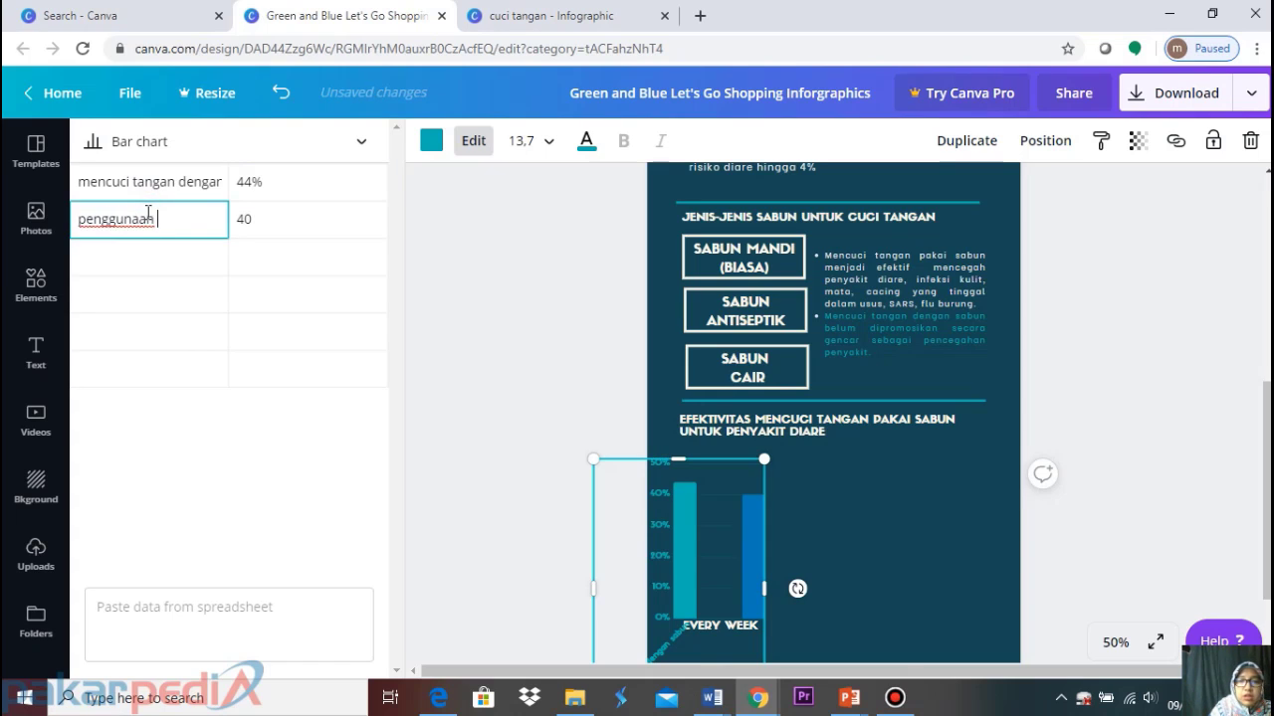
{"action": "type", "text": "air "}
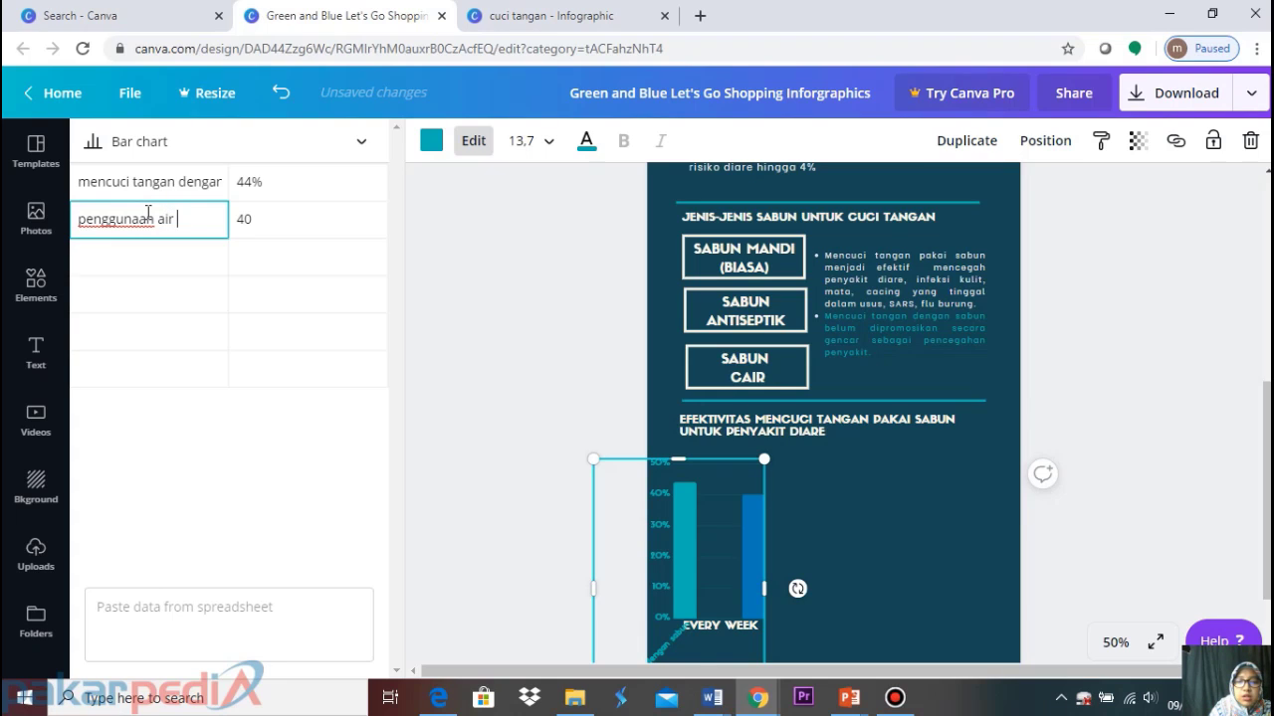
{"action": "type", "text": "olahan"}
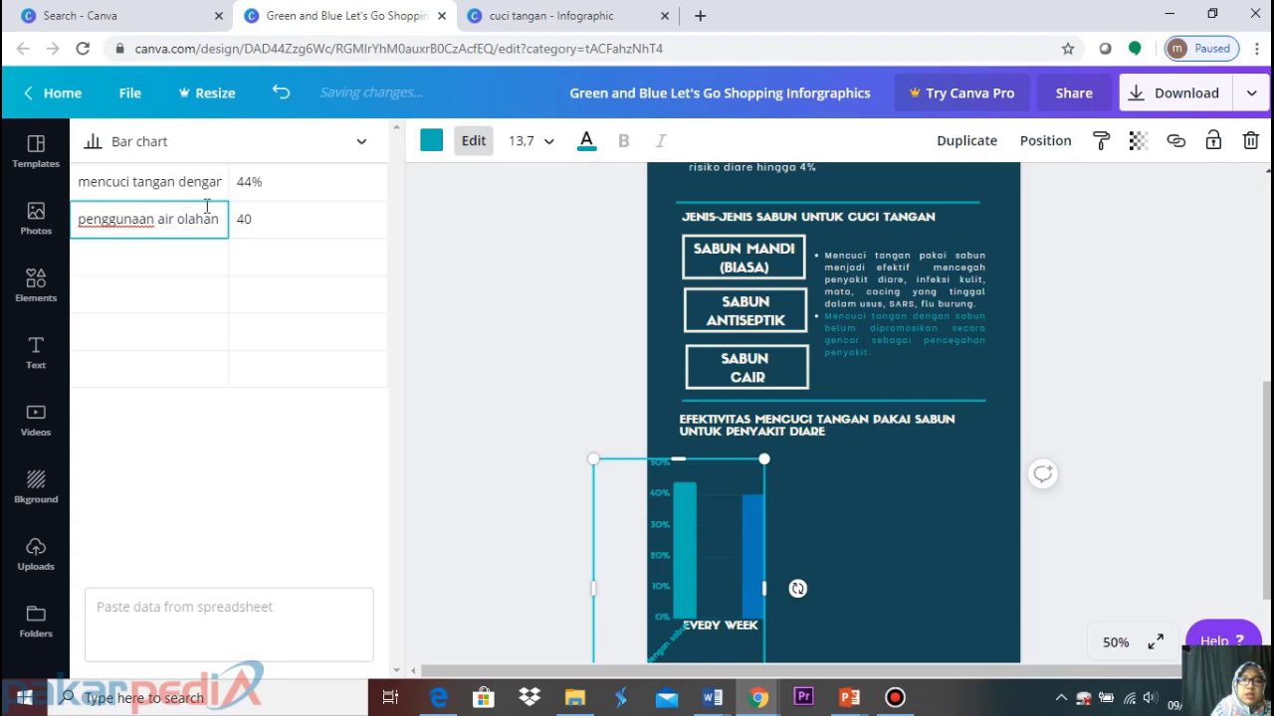
{"action": "left_click", "coordinate": [276, 219]}
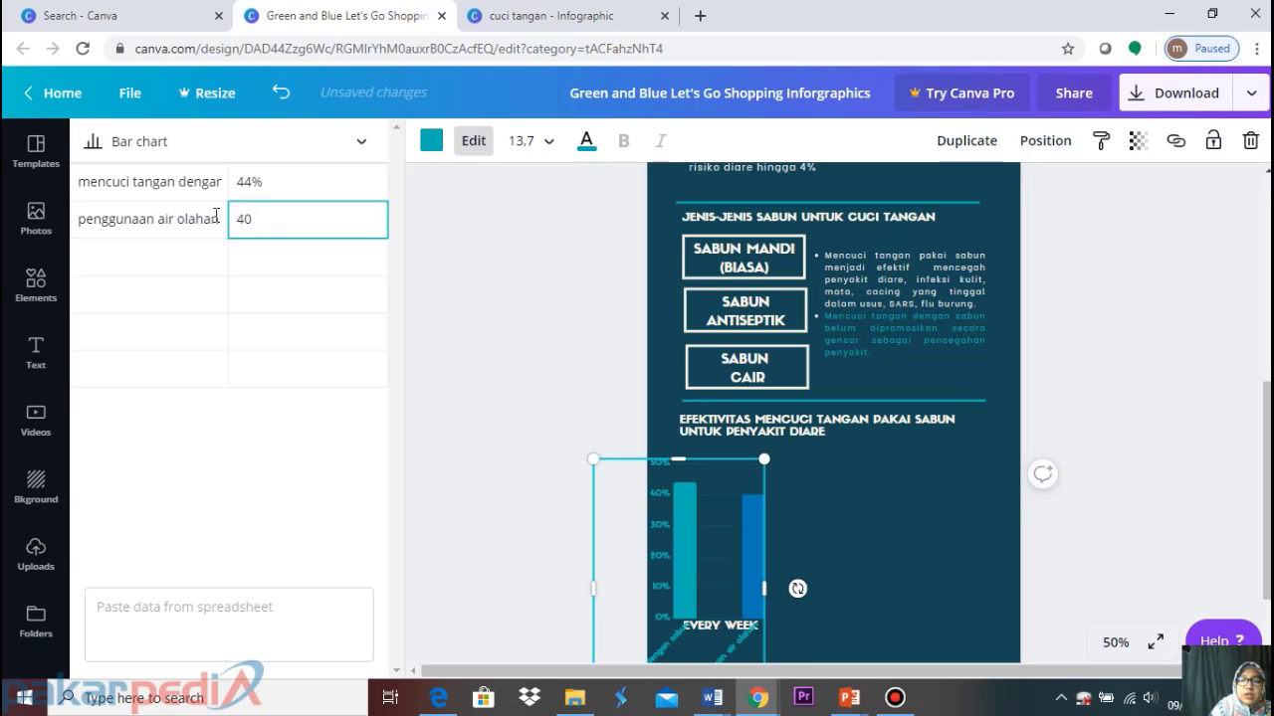
{"action": "key", "text": "BackSpace"}
{"action": "key", "text": "BackSpace"}
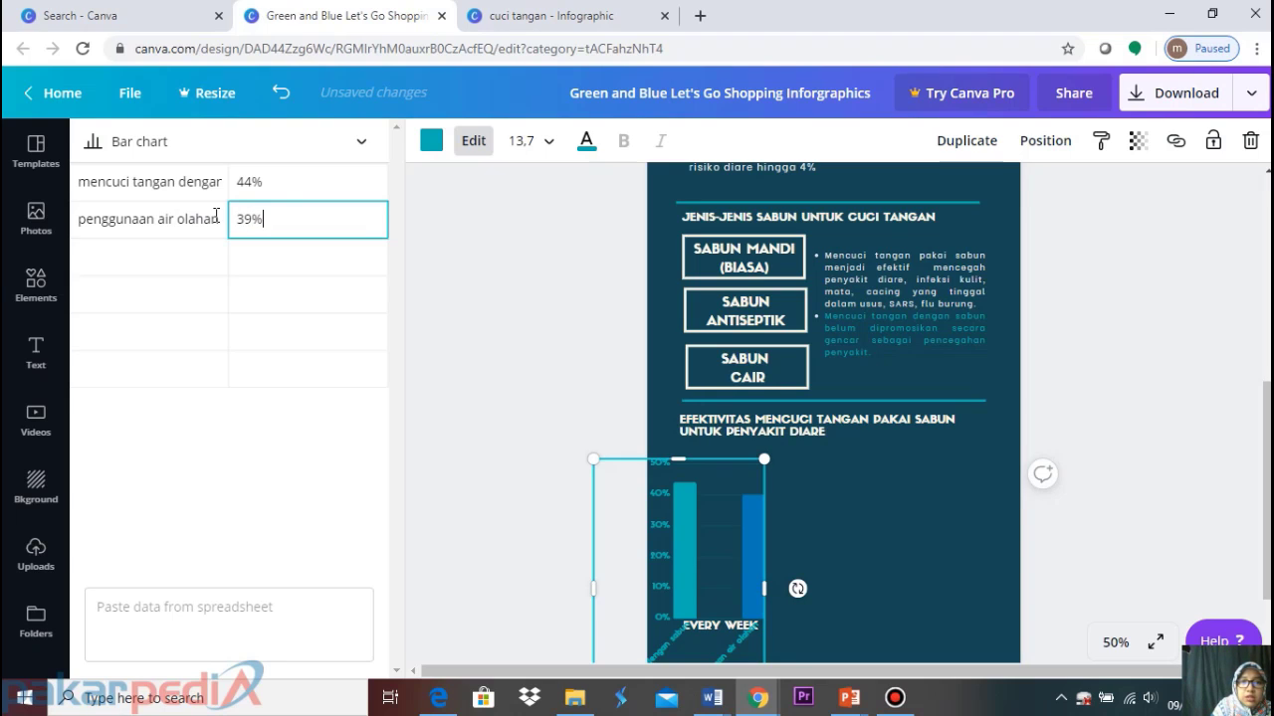
{"action": "left_click", "coordinate": [214, 261]}
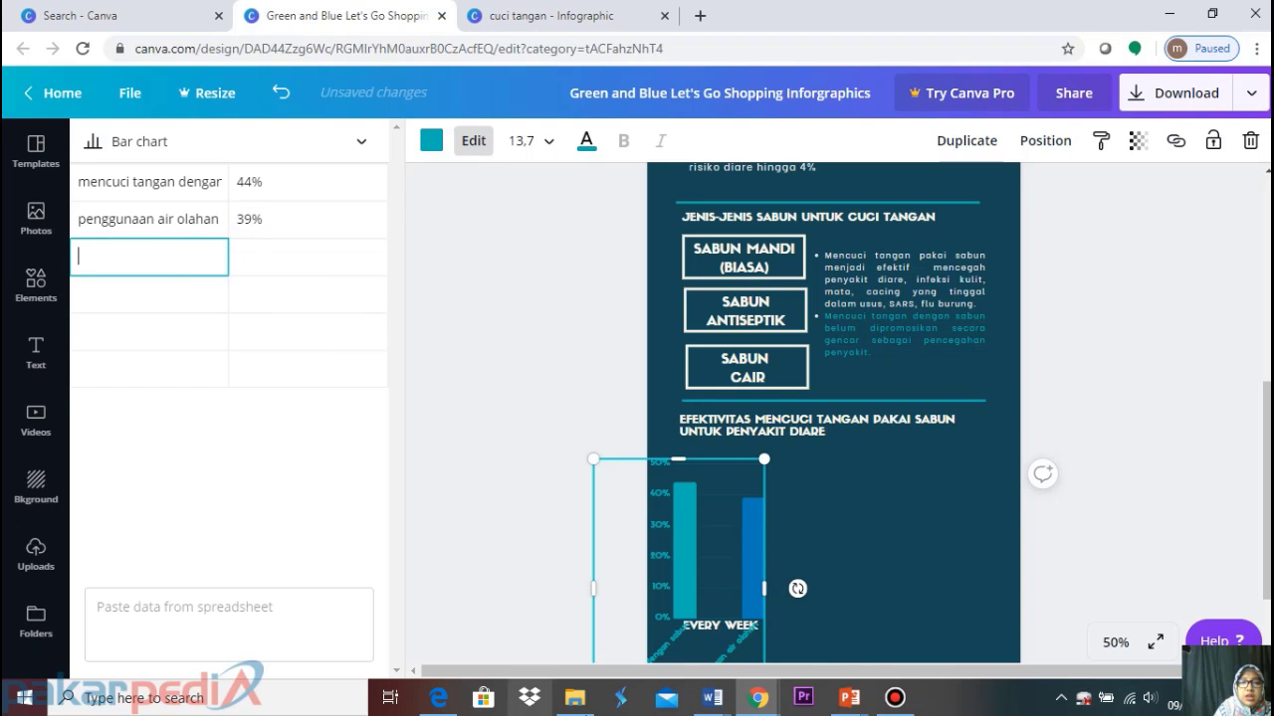
Check the PDF, then add a third 'sanitasi' row and move to its value cell
{"action": "left_click", "coordinate": [438, 697]}
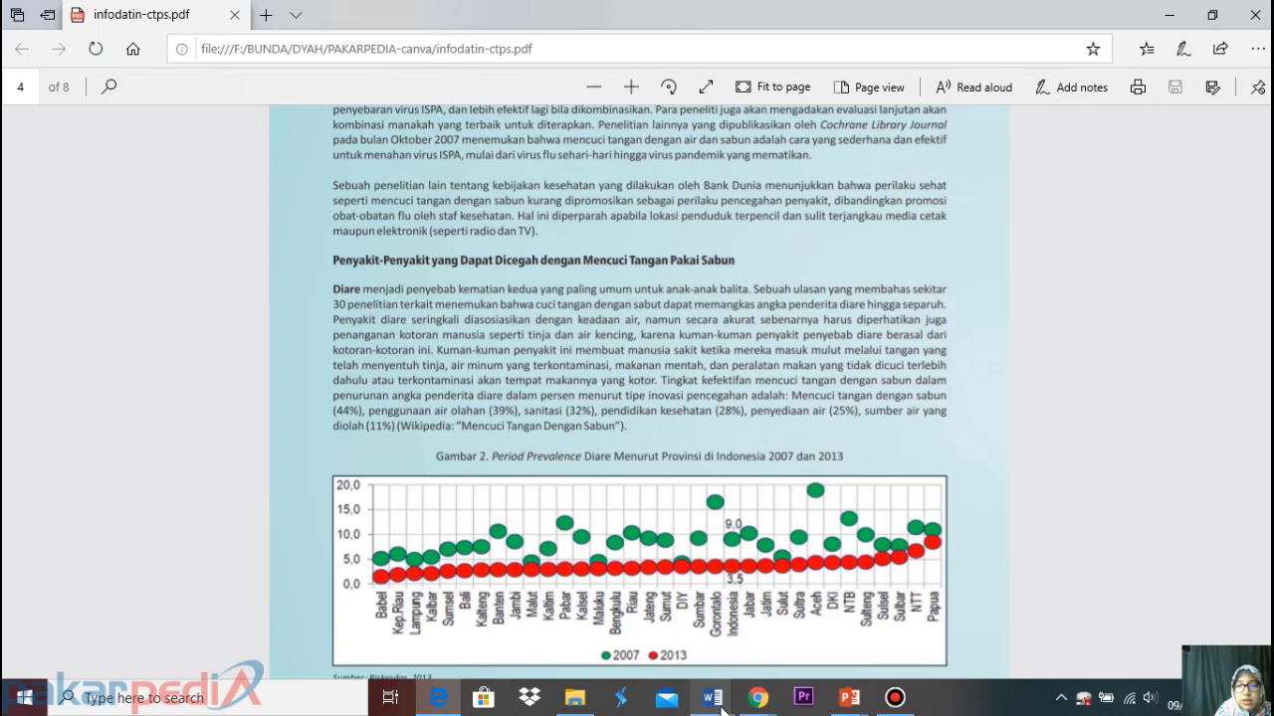
{"action": "mouse_move", "coordinate": [759, 697]}
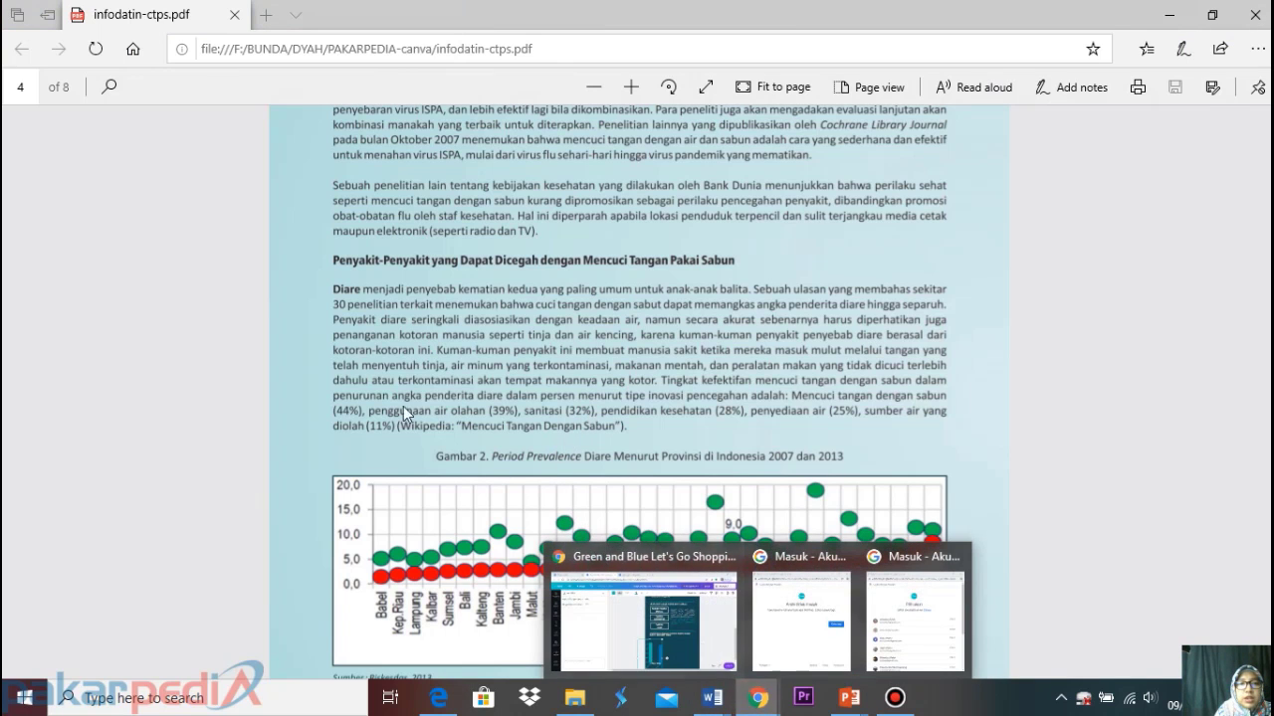
{"action": "left_click", "coordinate": [685, 636]}
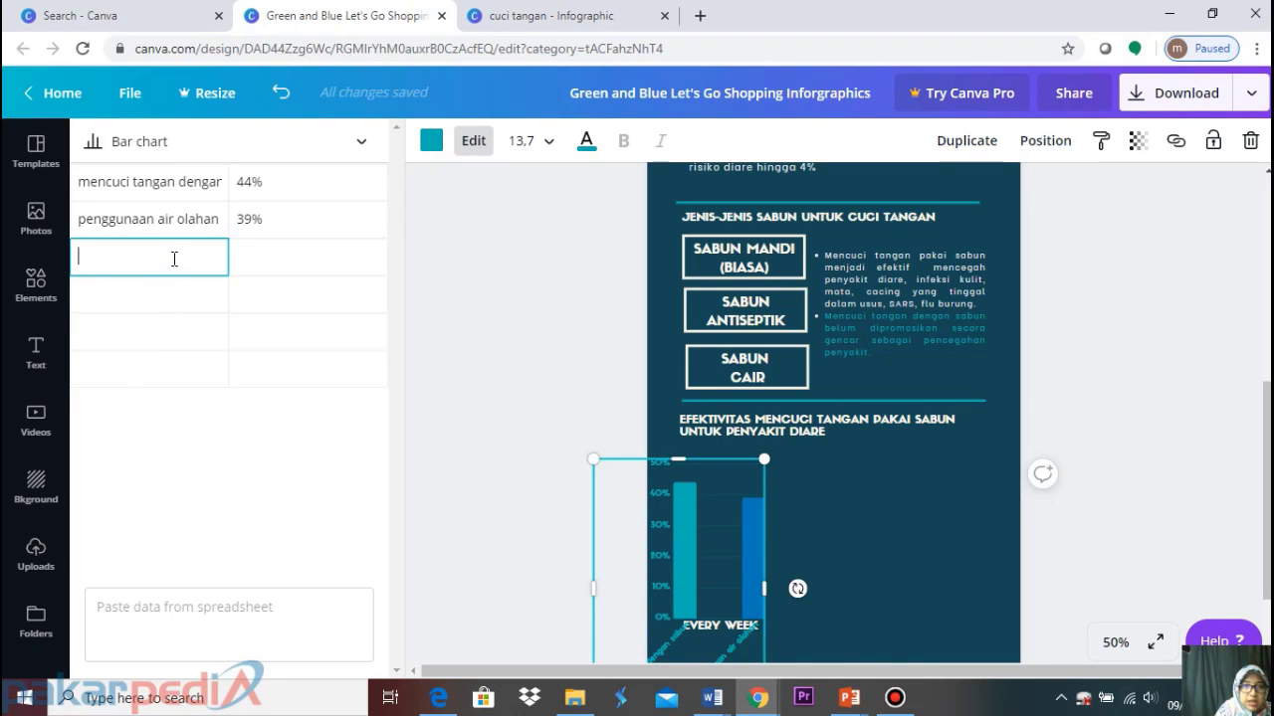
{"action": "left_click", "coordinate": [177, 227]}
{"action": "left_click", "coordinate": [199, 256]}
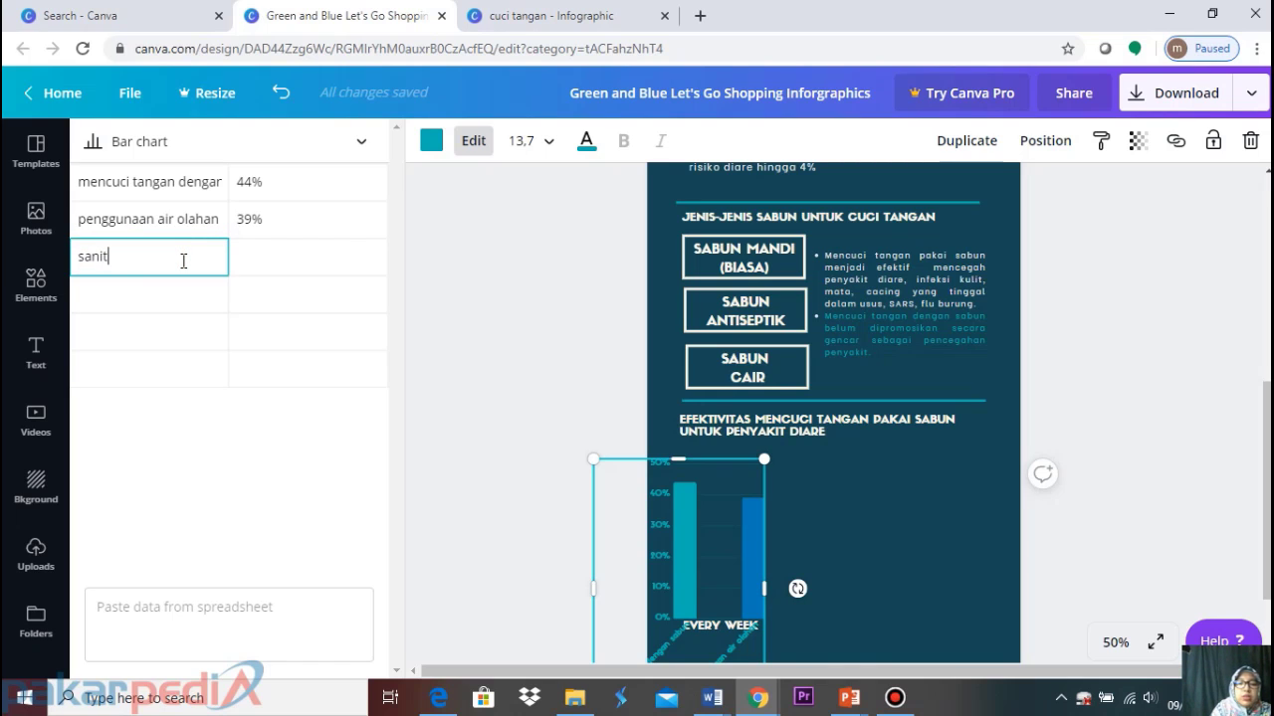
{"action": "key", "text": "Tab"}
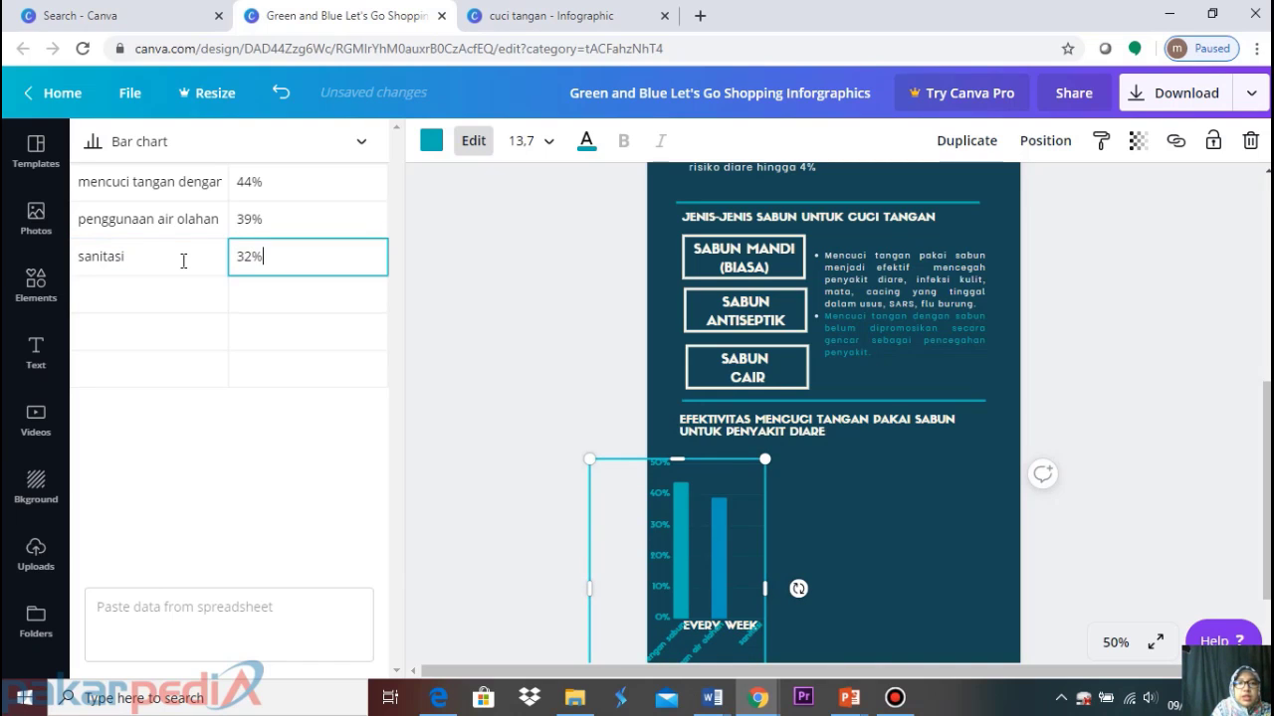
Check the PDF and add 'penyediaan air' at 25% as the fourth chart row
{"action": "left_click", "coordinate": [438, 697]}
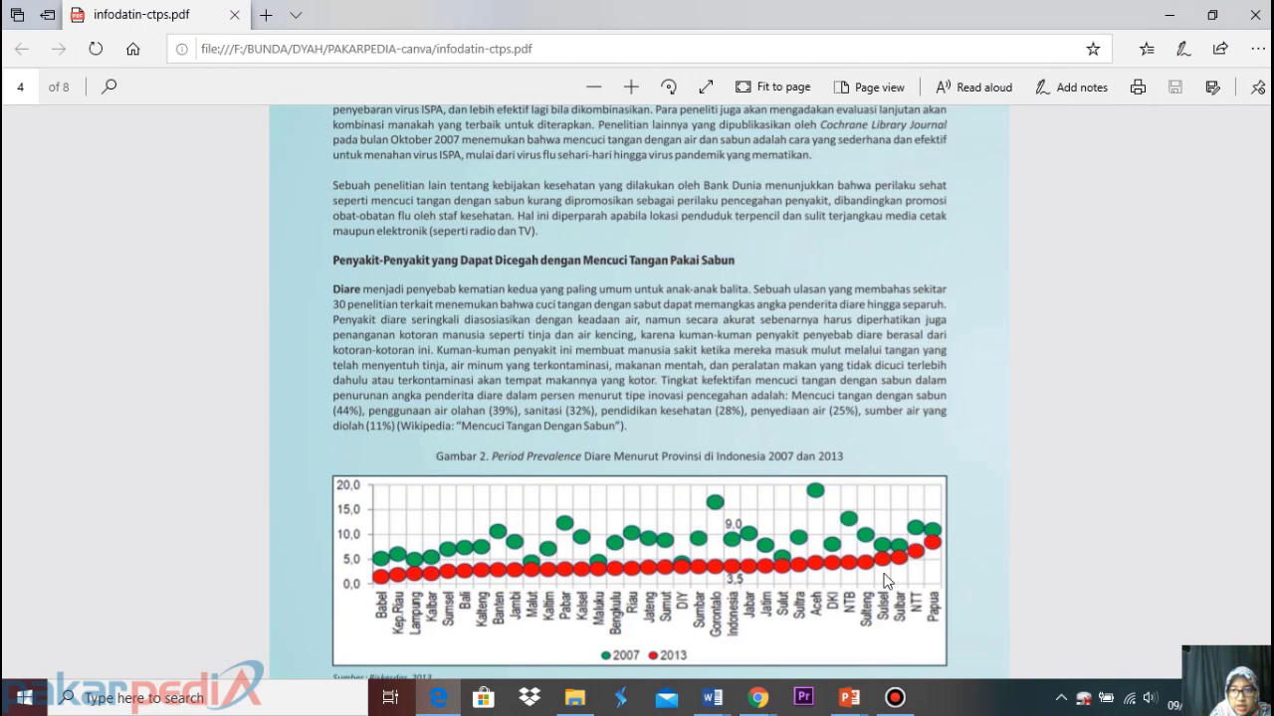
{"action": "mouse_move", "coordinate": [758, 699]}
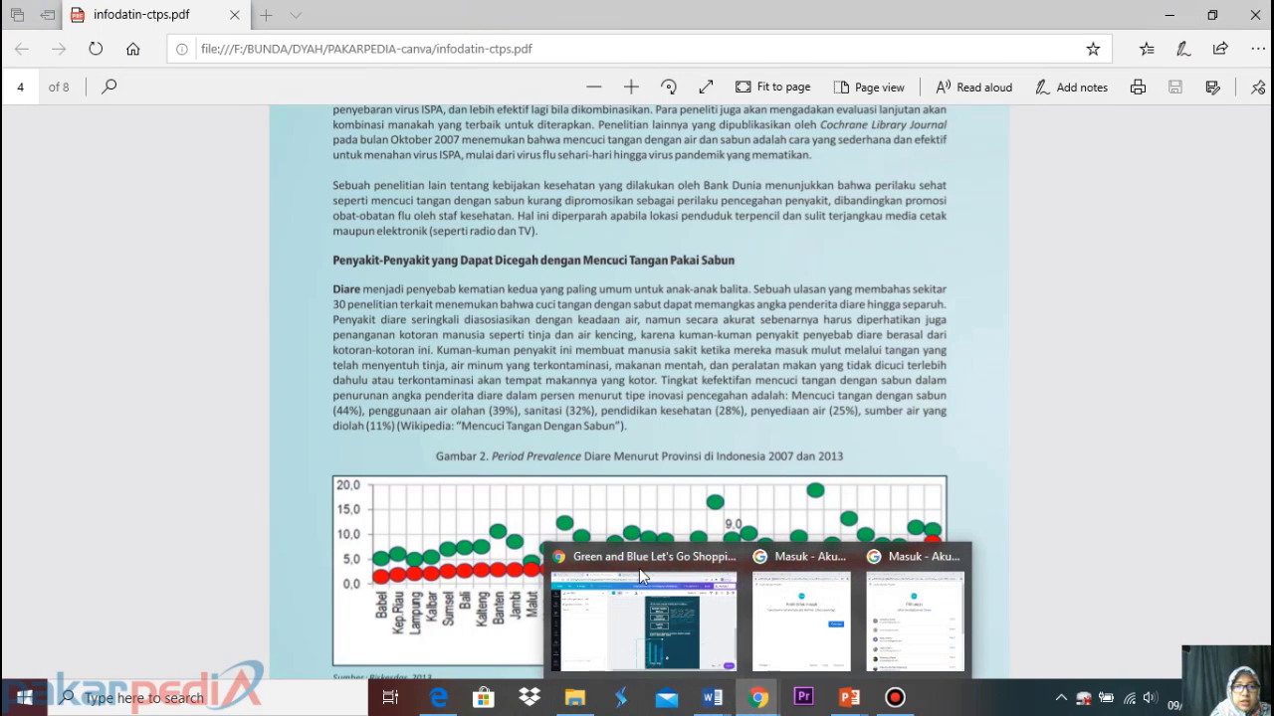
{"action": "left_click", "coordinate": [701, 620]}
{"action": "left_click", "coordinate": [170, 295]}
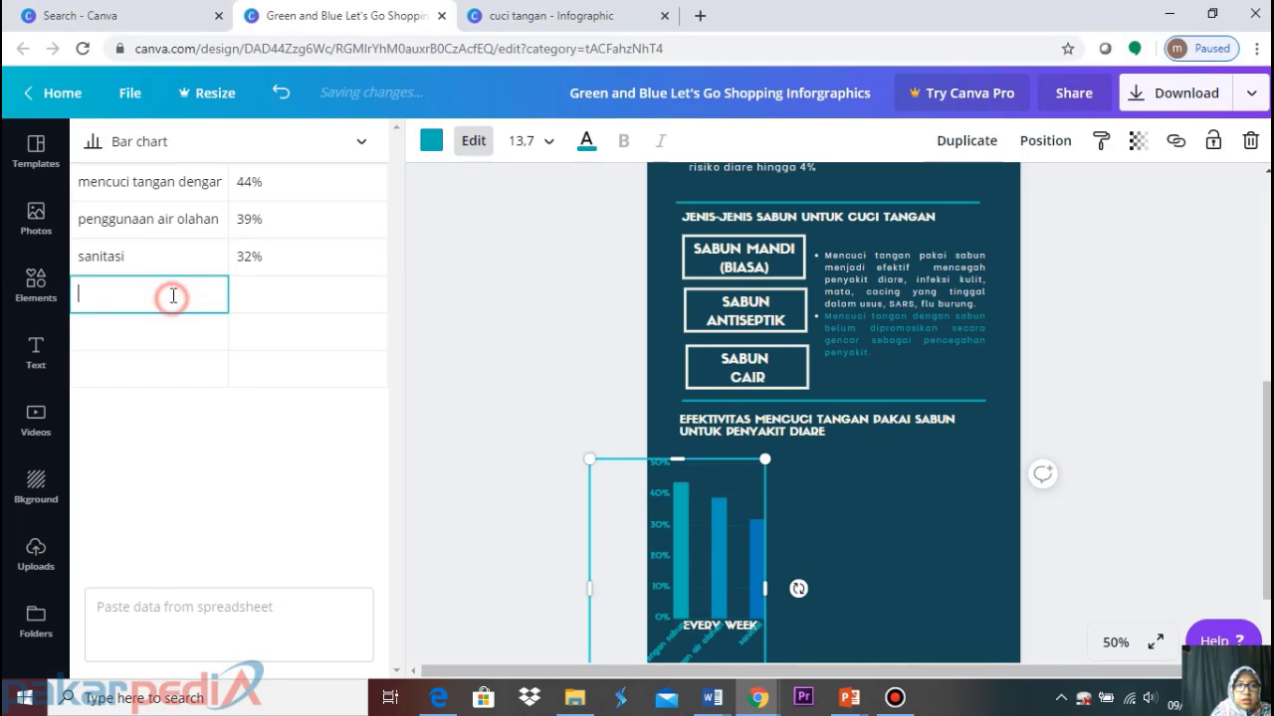
{"action": "type", "text": "penyediaan"}
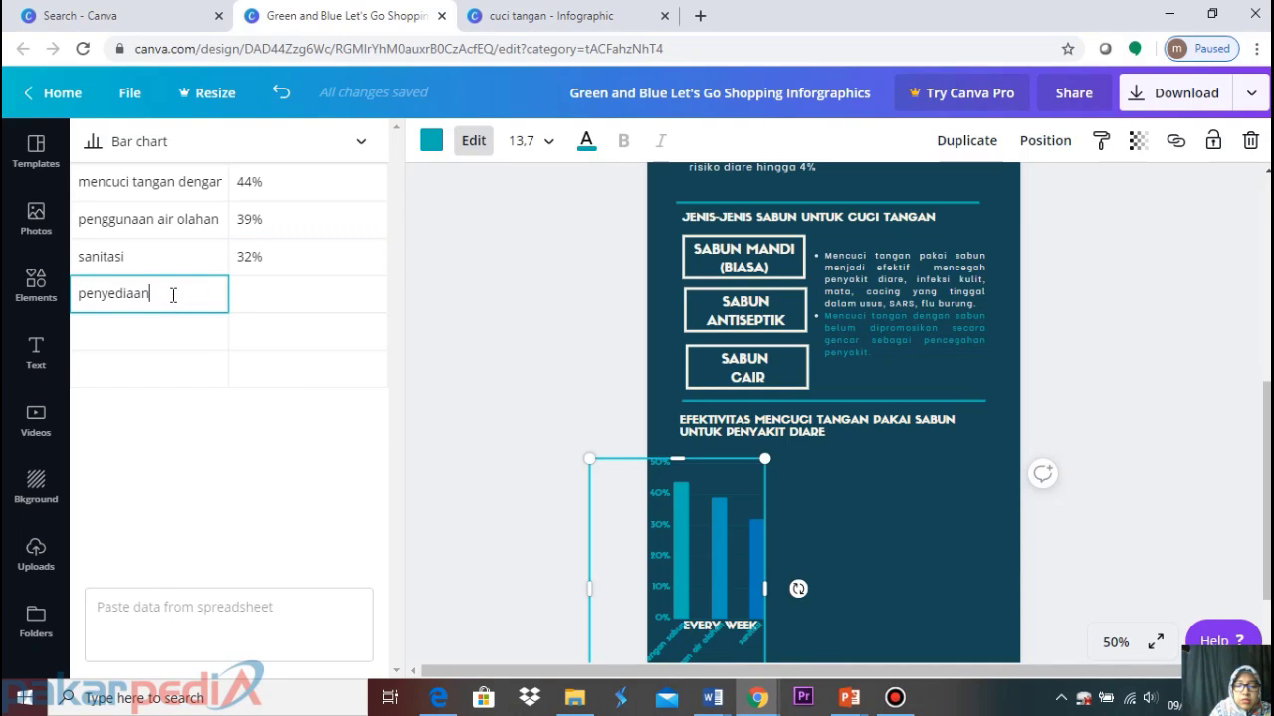
{"action": "type", "text": " air"}
{"action": "left_click", "coordinate": [276, 296]}
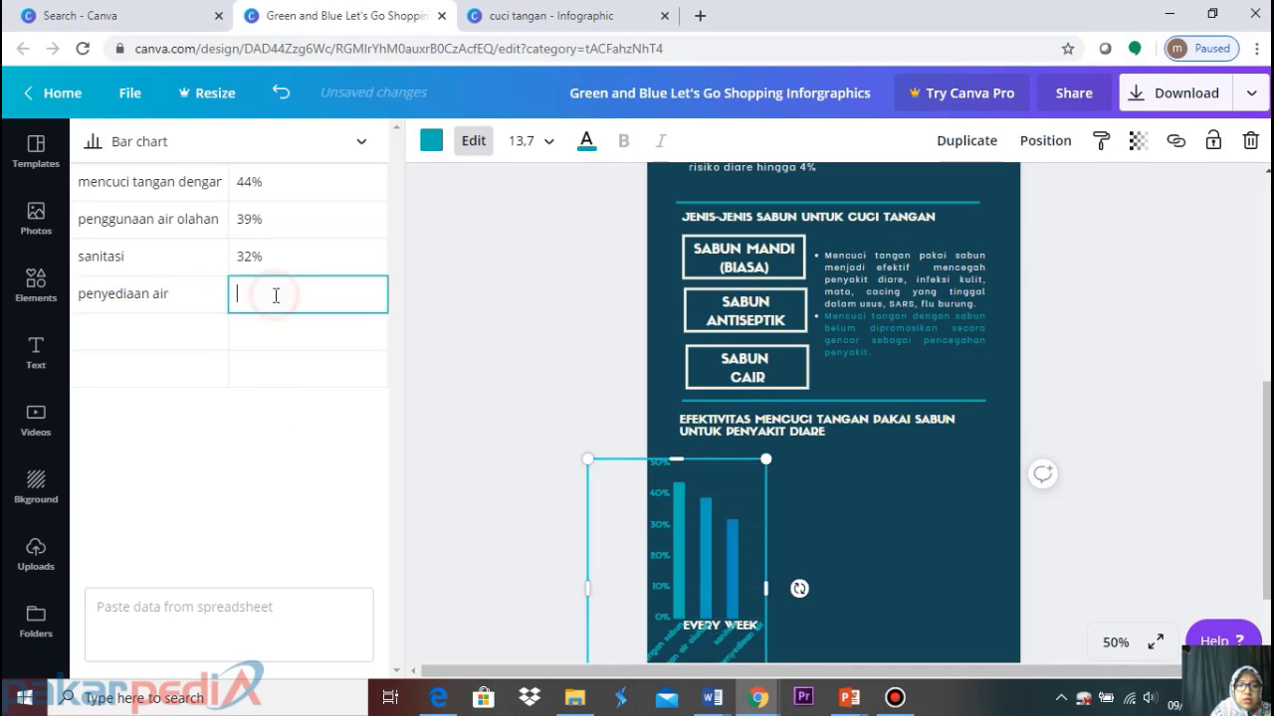
{"action": "type", "text": "25"}
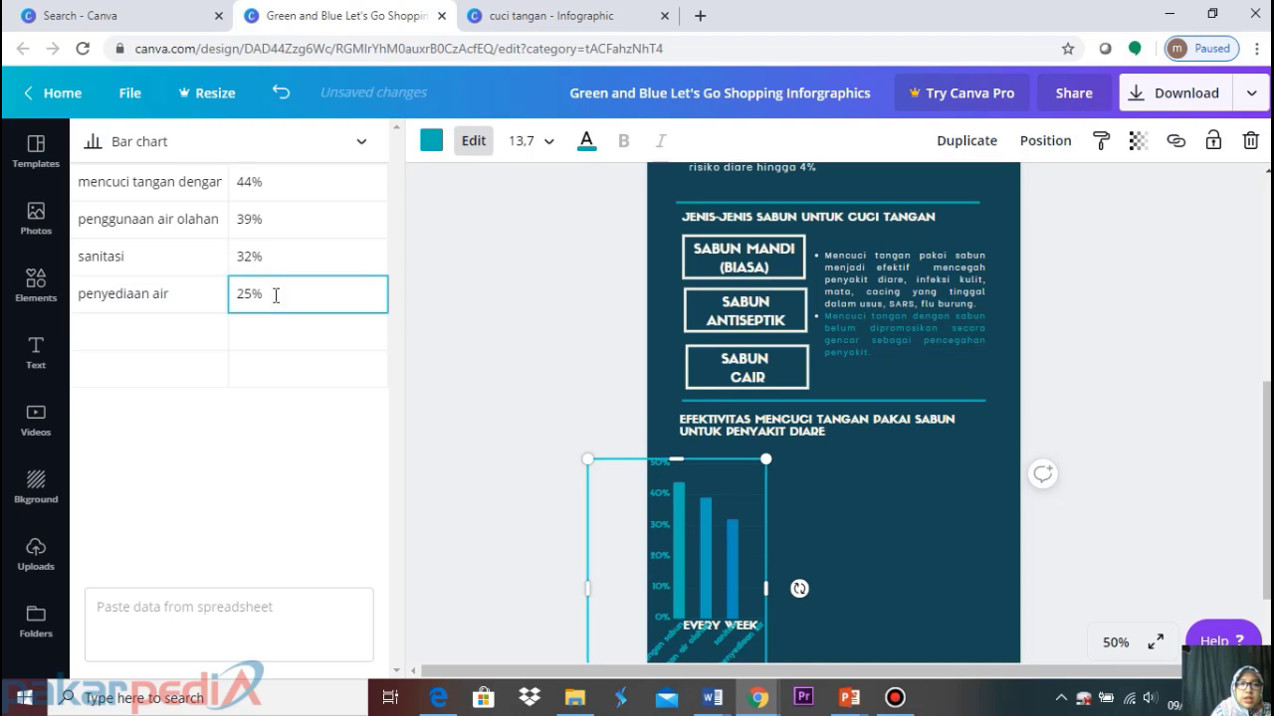
{"action": "left_click", "coordinate": [170, 337]}
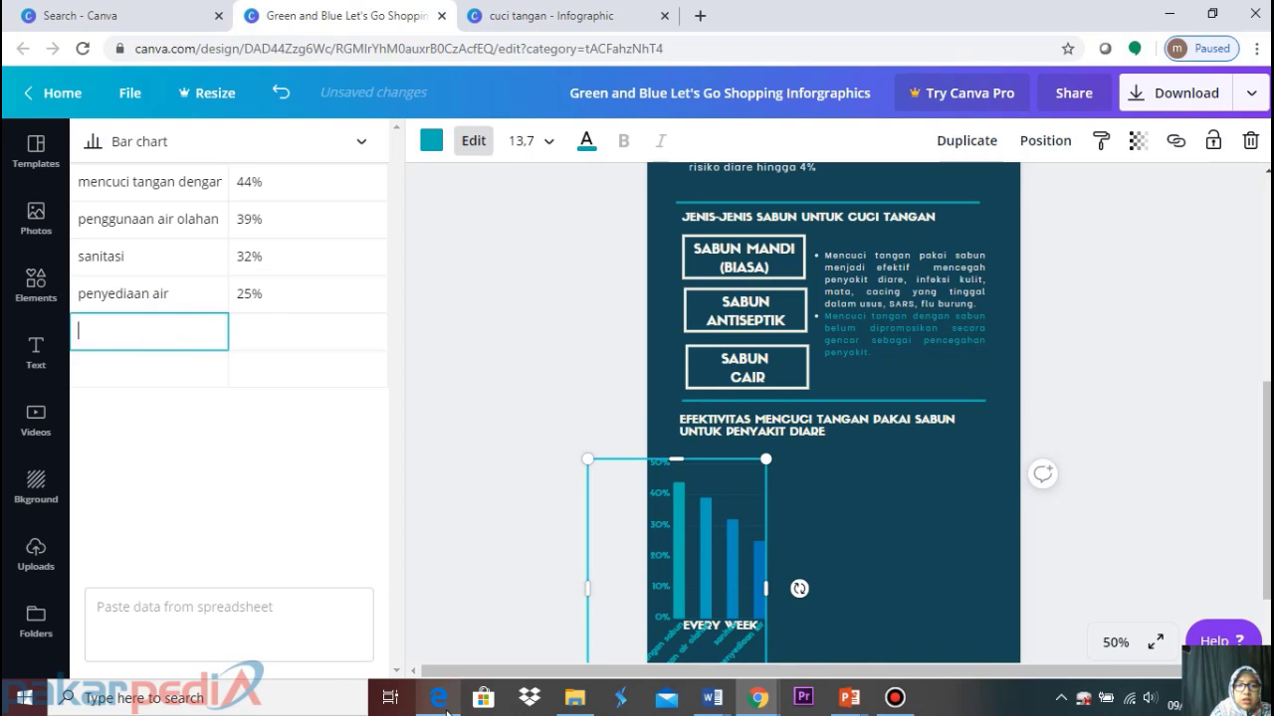
Look up the last figure and enter 11% for 'sumber air yang diolah'
{"action": "left_click", "coordinate": [444, 709]}
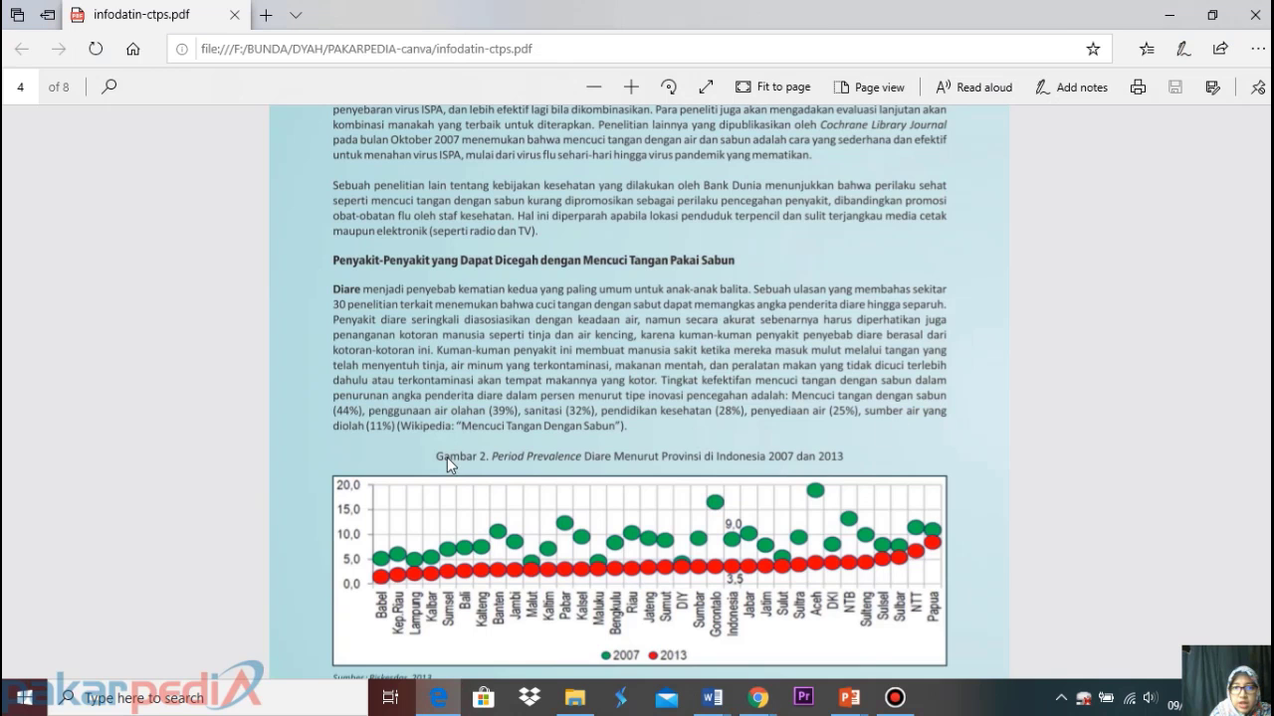
{"action": "left_click", "coordinate": [758, 699]}
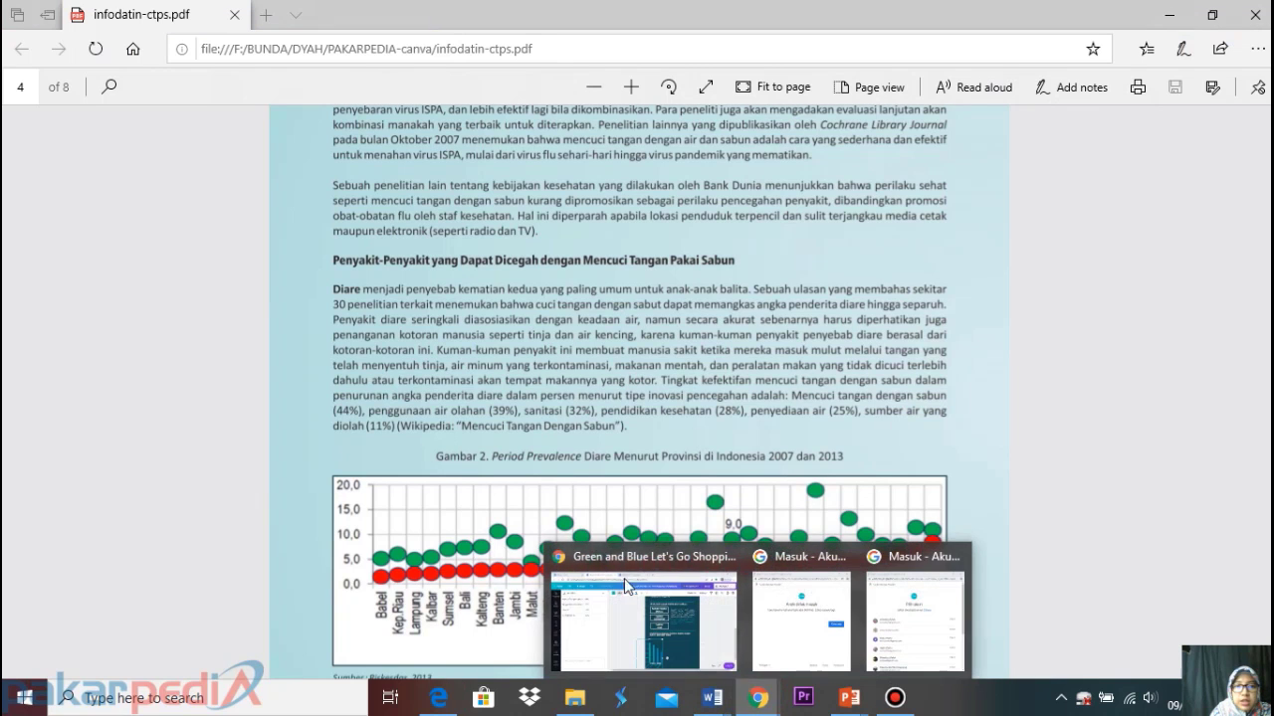
{"action": "left_click", "coordinate": [665, 617]}
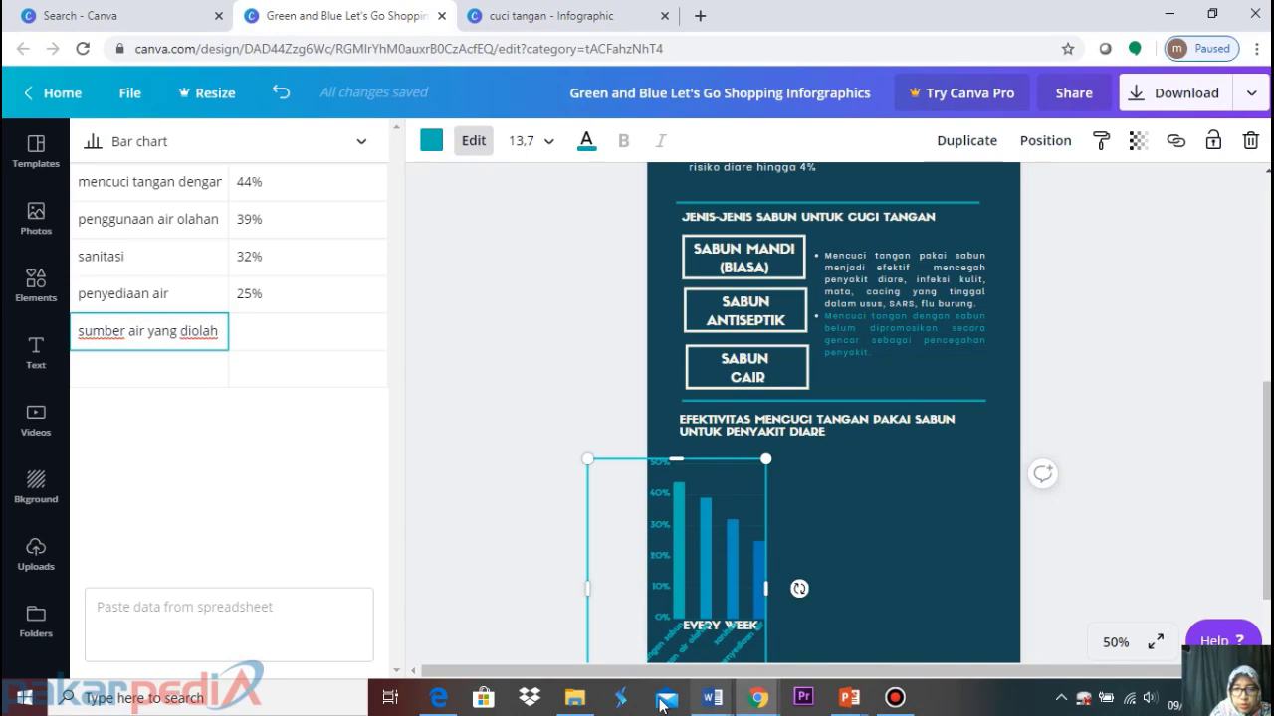
{"action": "left_click", "coordinate": [443, 701]}
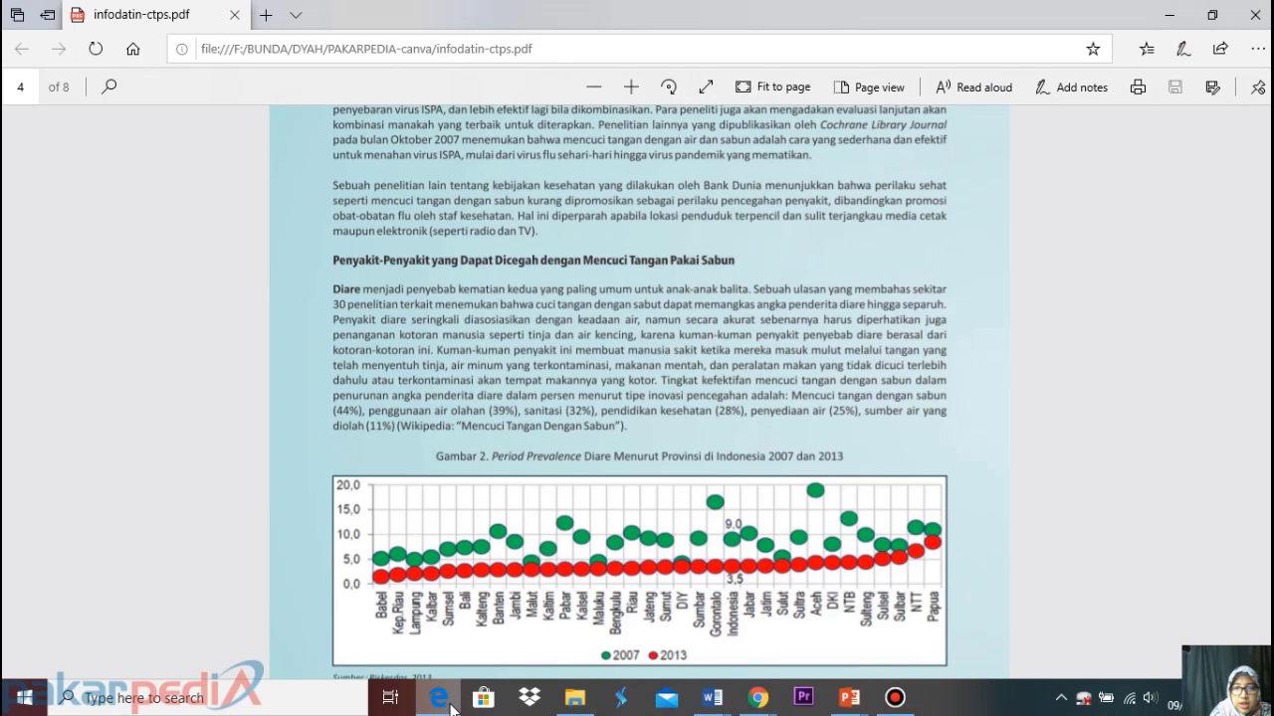
{"action": "mouse_move", "coordinate": [758, 698]}
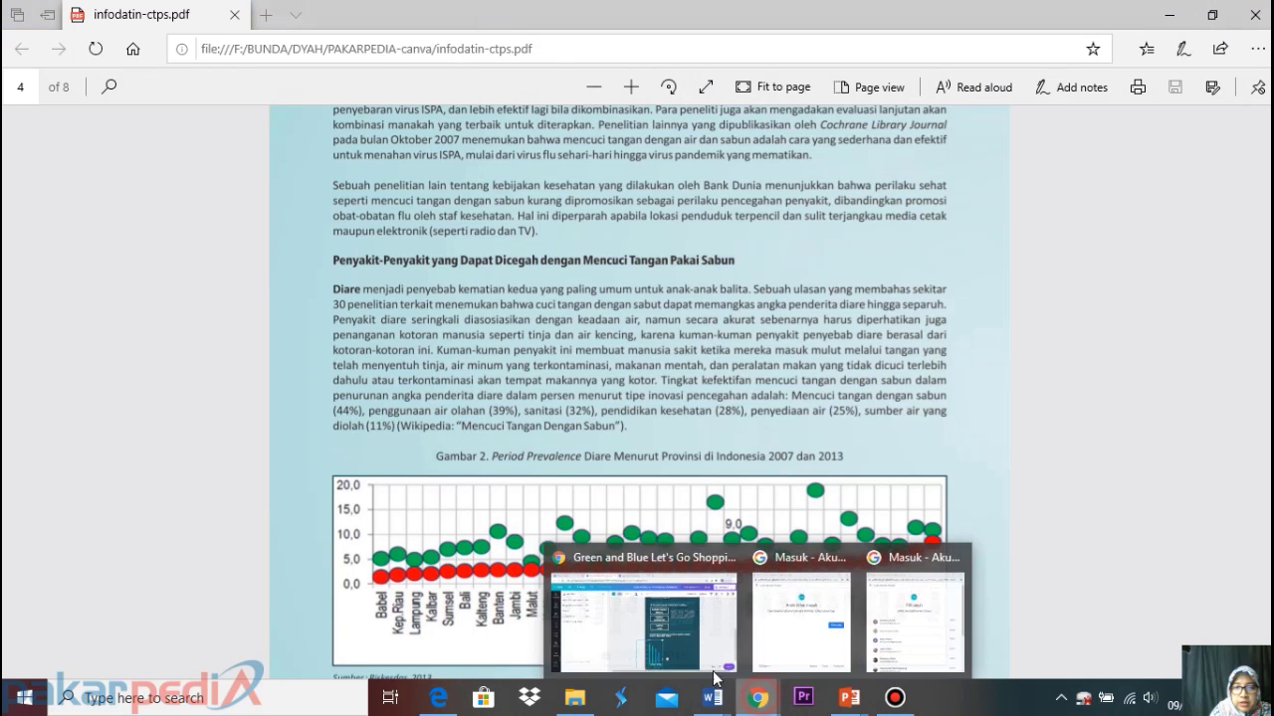
{"action": "left_click", "coordinate": [735, 605]}
{"action": "left_click", "coordinate": [299, 335]}
{"action": "type", "text": "11"}
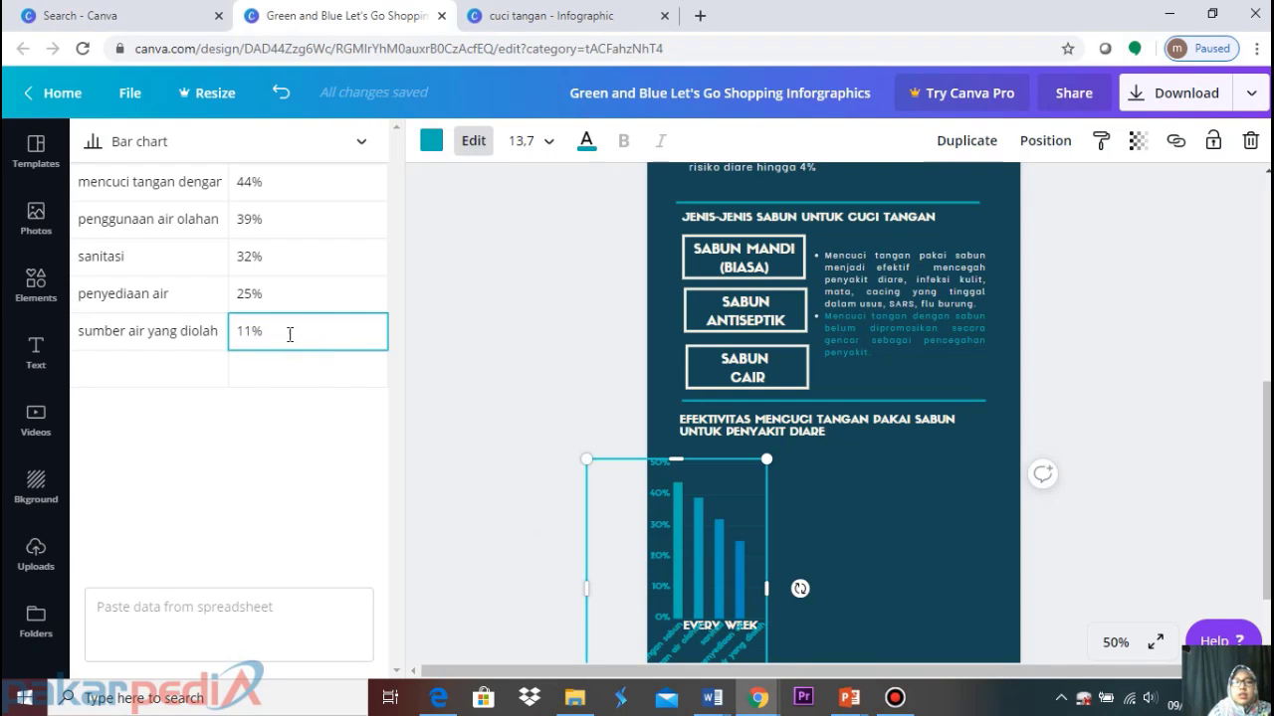
{"action": "left_click", "coordinate": [336, 411]}
Move the bar chart under the EFEKTIVITAS heading and delete the EVERY WEEK caption
{"action": "left_click", "coordinate": [840, 539]}
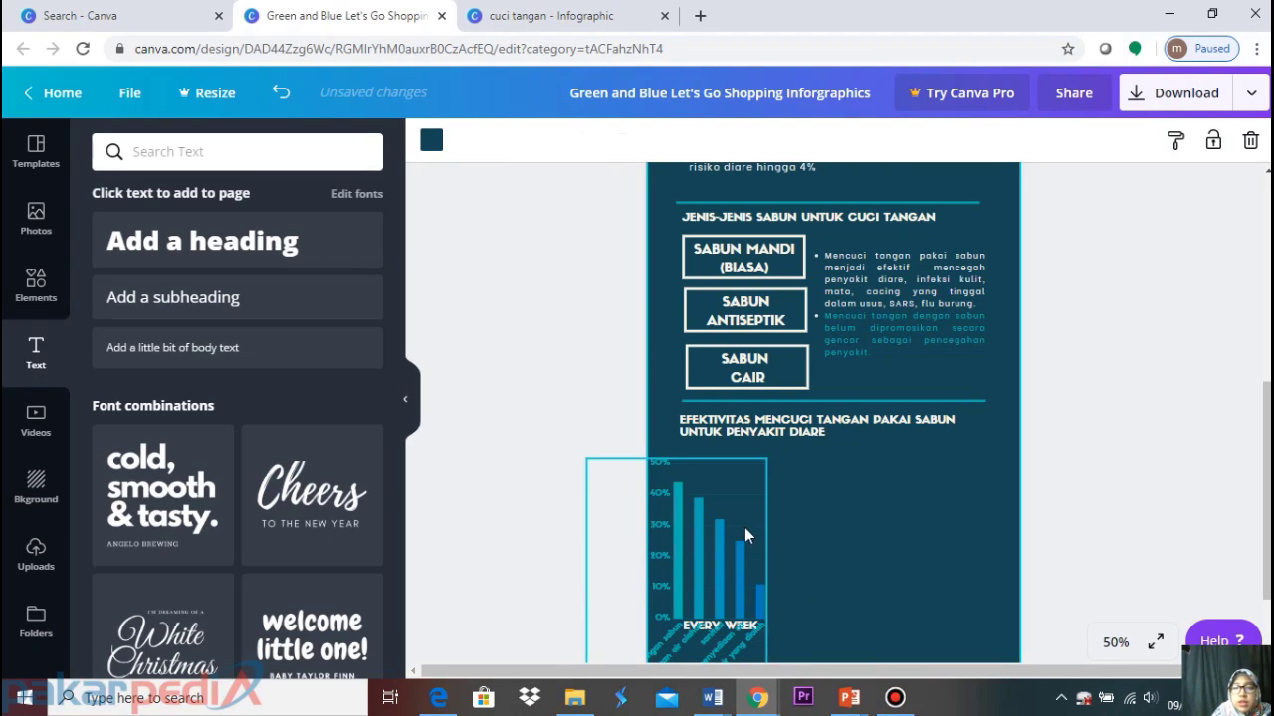
{"action": "left_click", "coordinate": [745, 528]}
{"action": "scroll", "coordinate": [697, 477], "scroll_direction": "down", "scroll_amount": 2}
{"action": "left_click_drag", "start_coordinate": [700, 462], "coordinate": [845, 442]}
{"action": "left_click", "coordinate": [708, 535]}
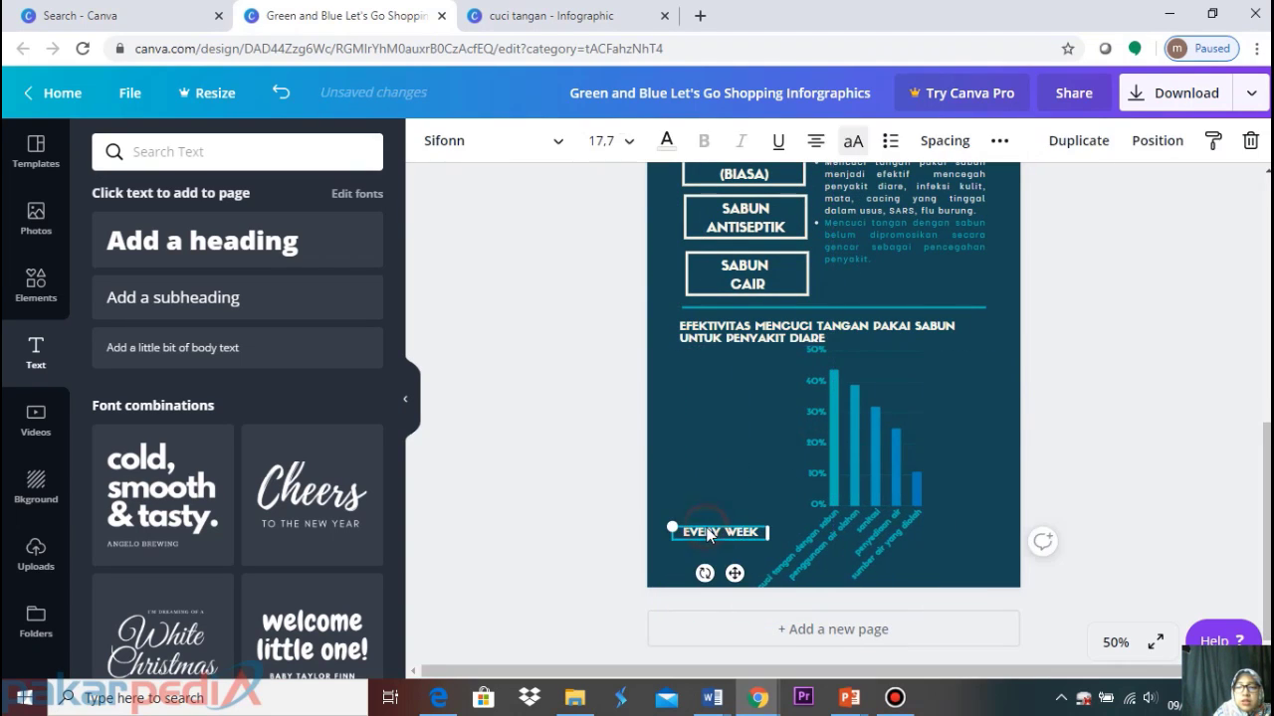
{"action": "key", "text": "Delete"}
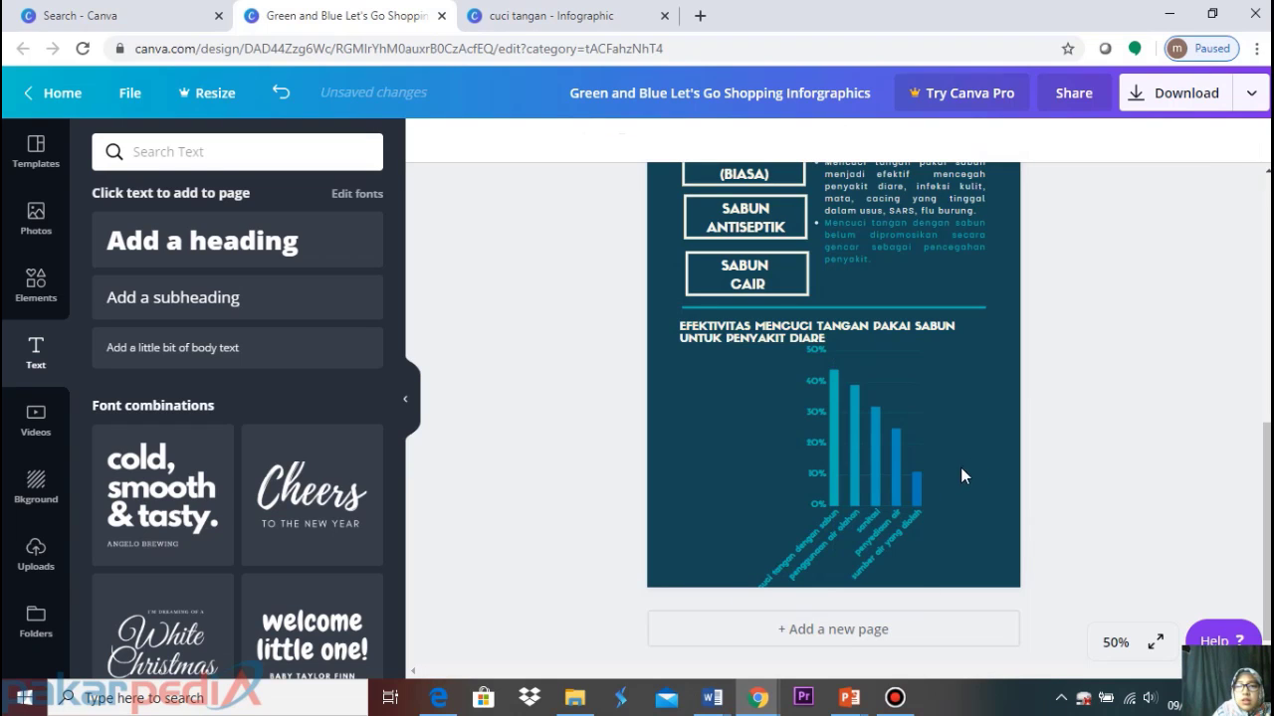
{"action": "left_click", "coordinate": [889, 441]}
{"action": "left_click_drag", "start_coordinate": [862, 421], "coordinate": [853, 421]}
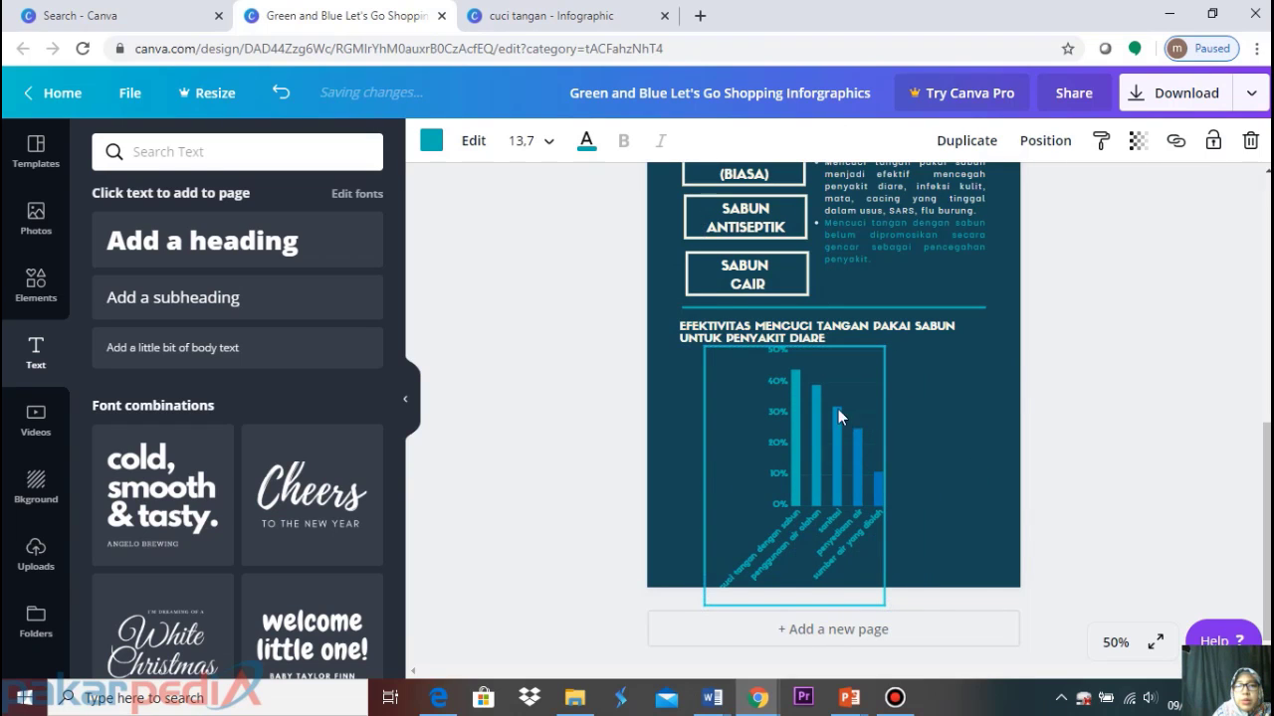
{"action": "left_click", "coordinate": [477, 154]}
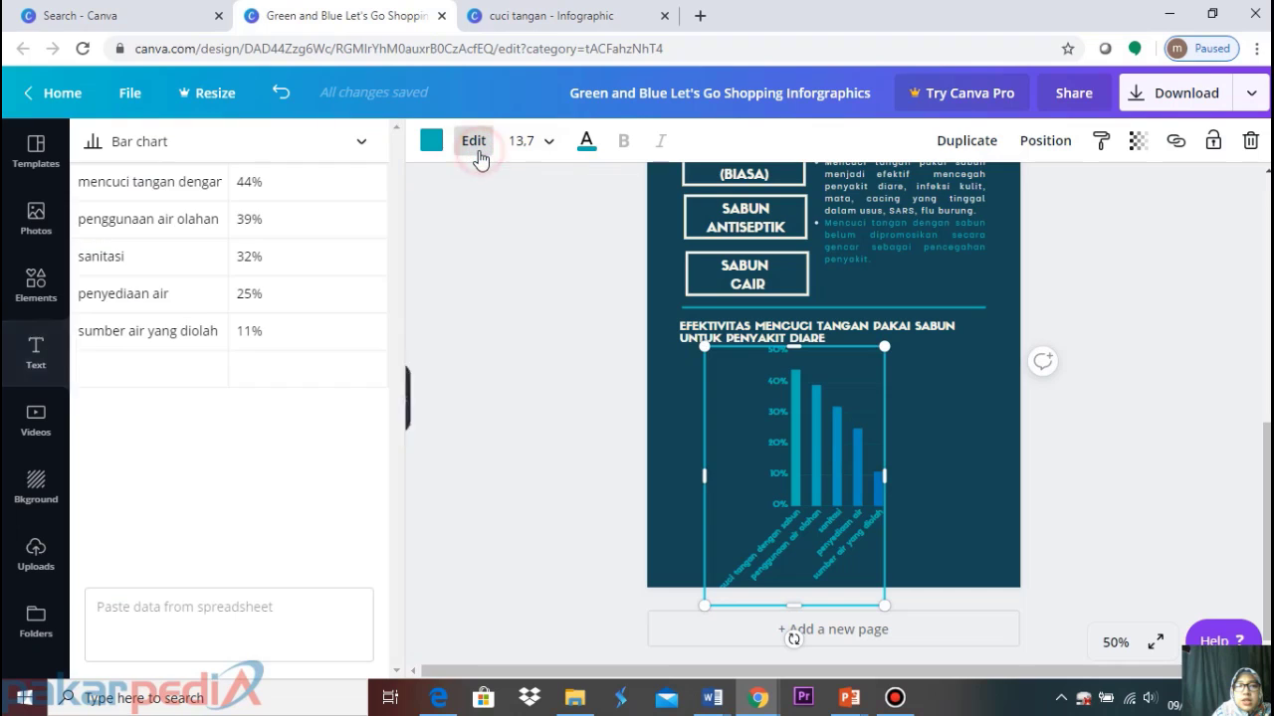
Convert the chart to a donut chart, after trying line and pie, and nudge it left
{"action": "left_click", "coordinate": [362, 145]}
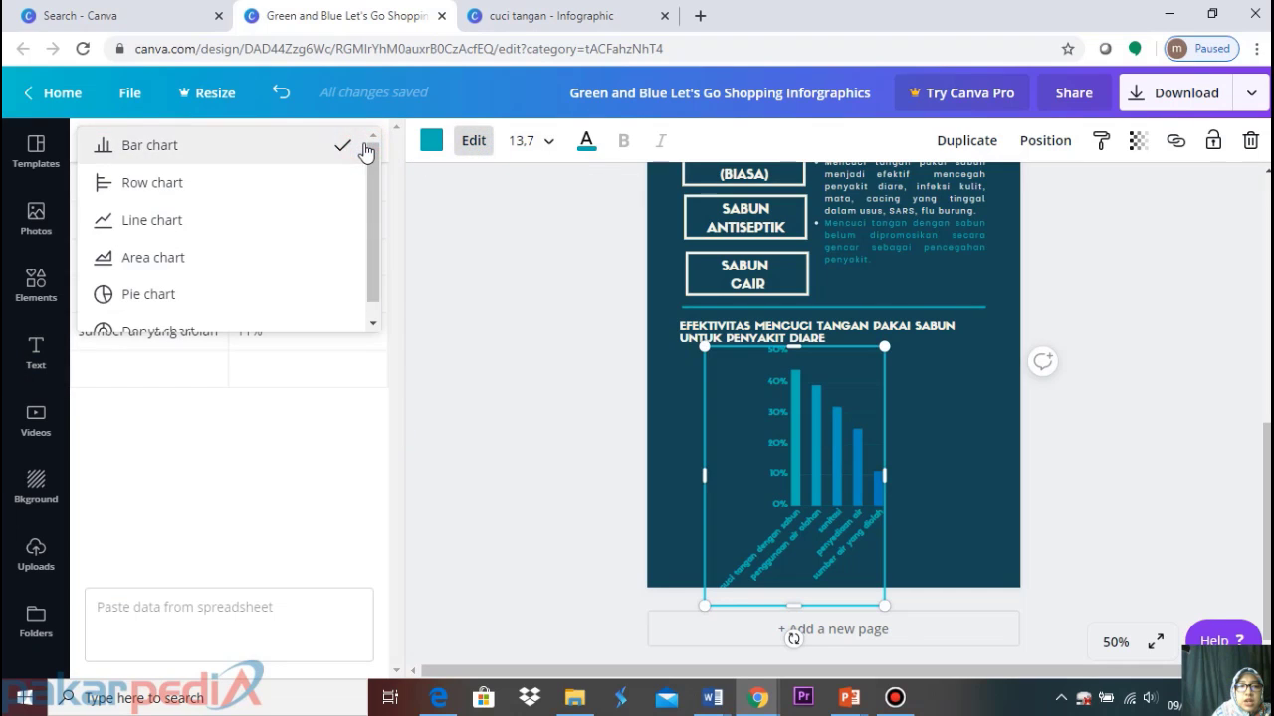
{"action": "left_click", "coordinate": [227, 227]}
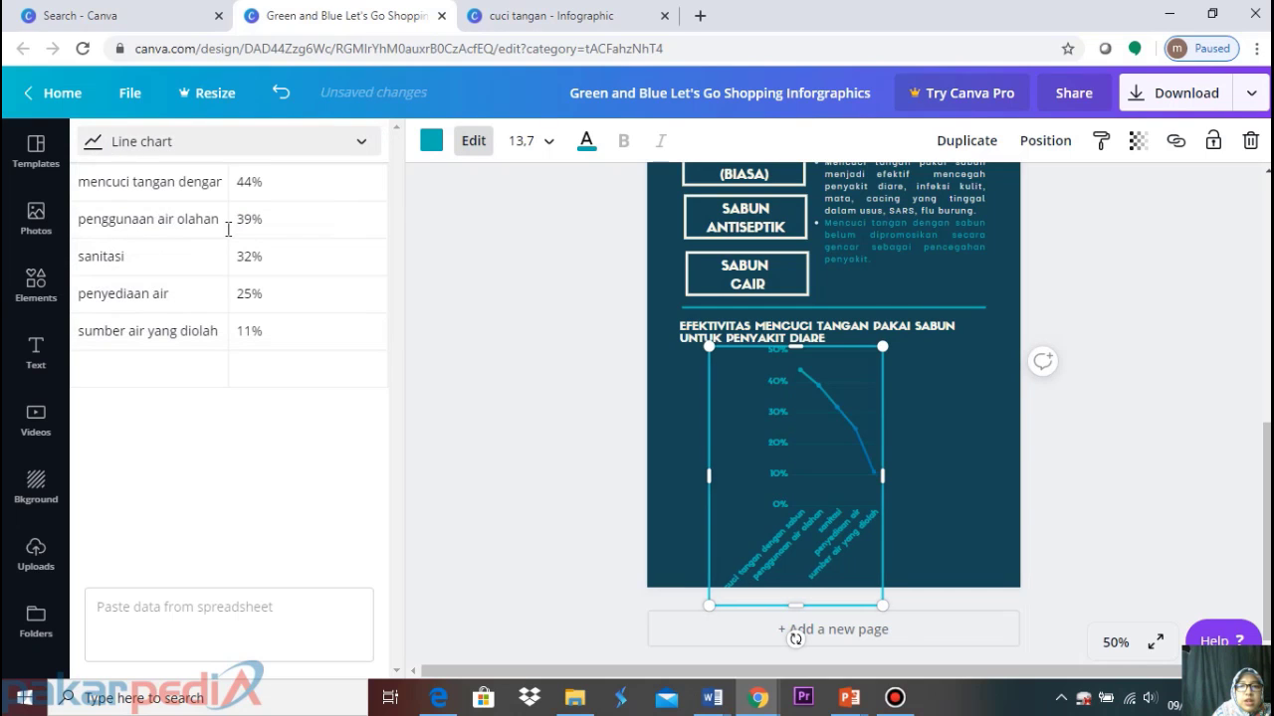
{"action": "left_click", "coordinate": [361, 142]}
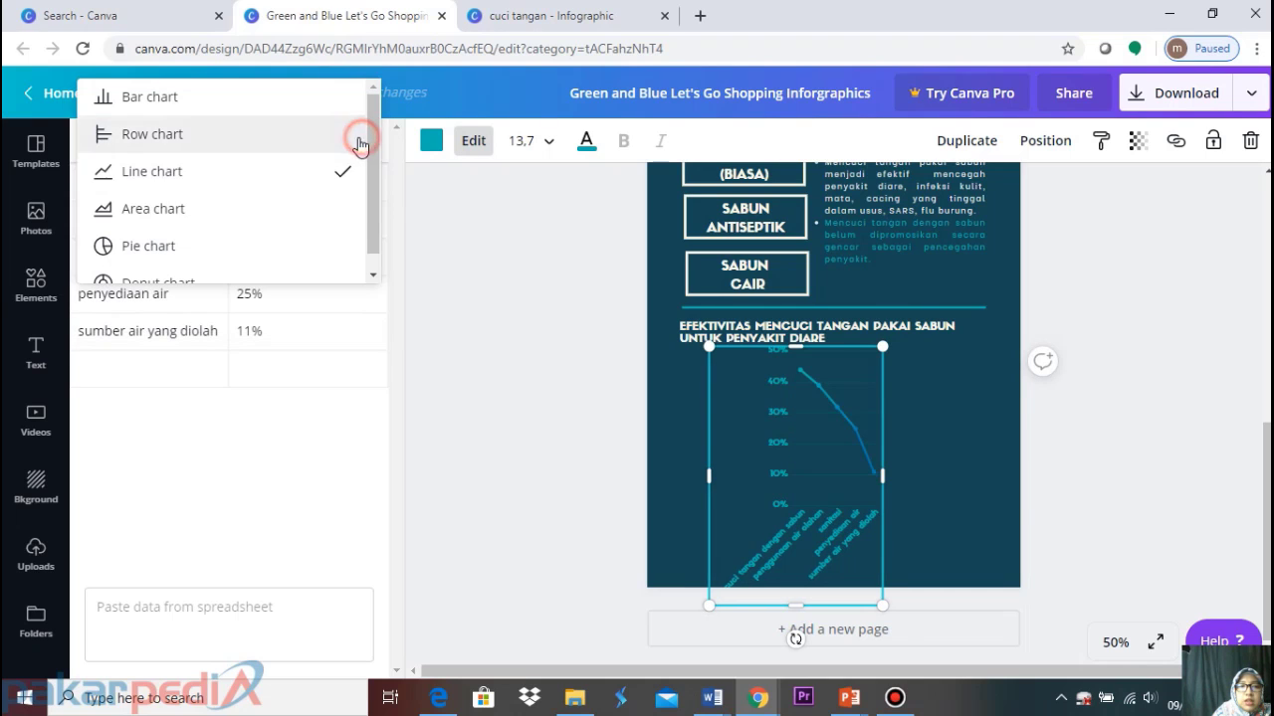
{"action": "left_click", "coordinate": [214, 247]}
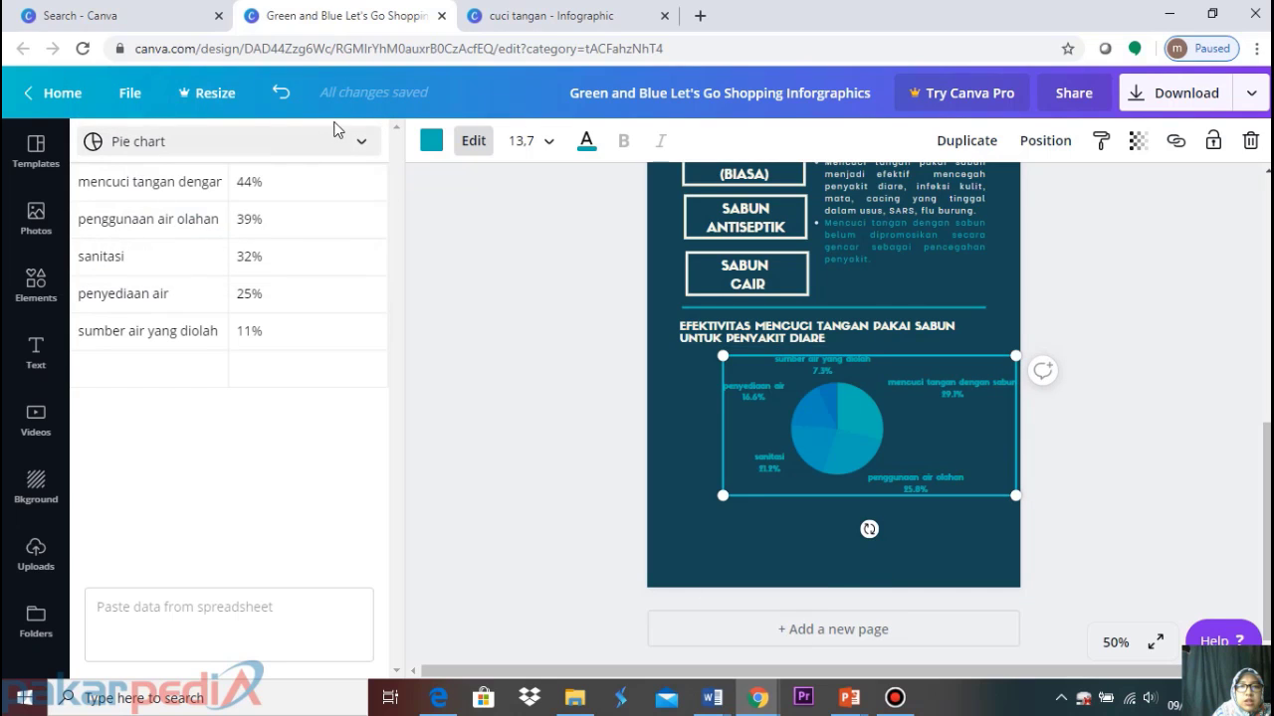
{"action": "left_click", "coordinate": [362, 142]}
{"action": "left_click", "coordinate": [243, 258]}
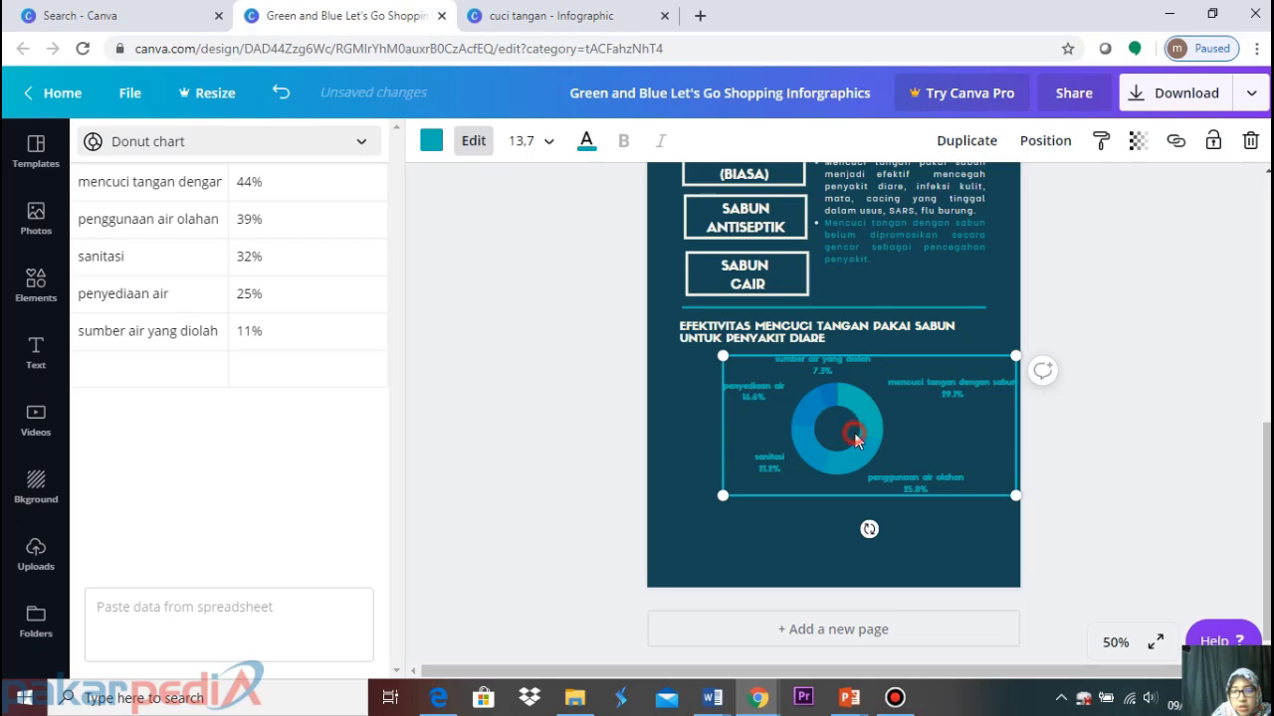
{"action": "mouse_move", "coordinate": [854, 435]}
{"action": "left_mouse_down"}
{"action": "mouse_move", "coordinate": [819, 426]}
{"action": "mouse_move", "coordinate": [834, 444]}
{"action": "left_mouse_up"}
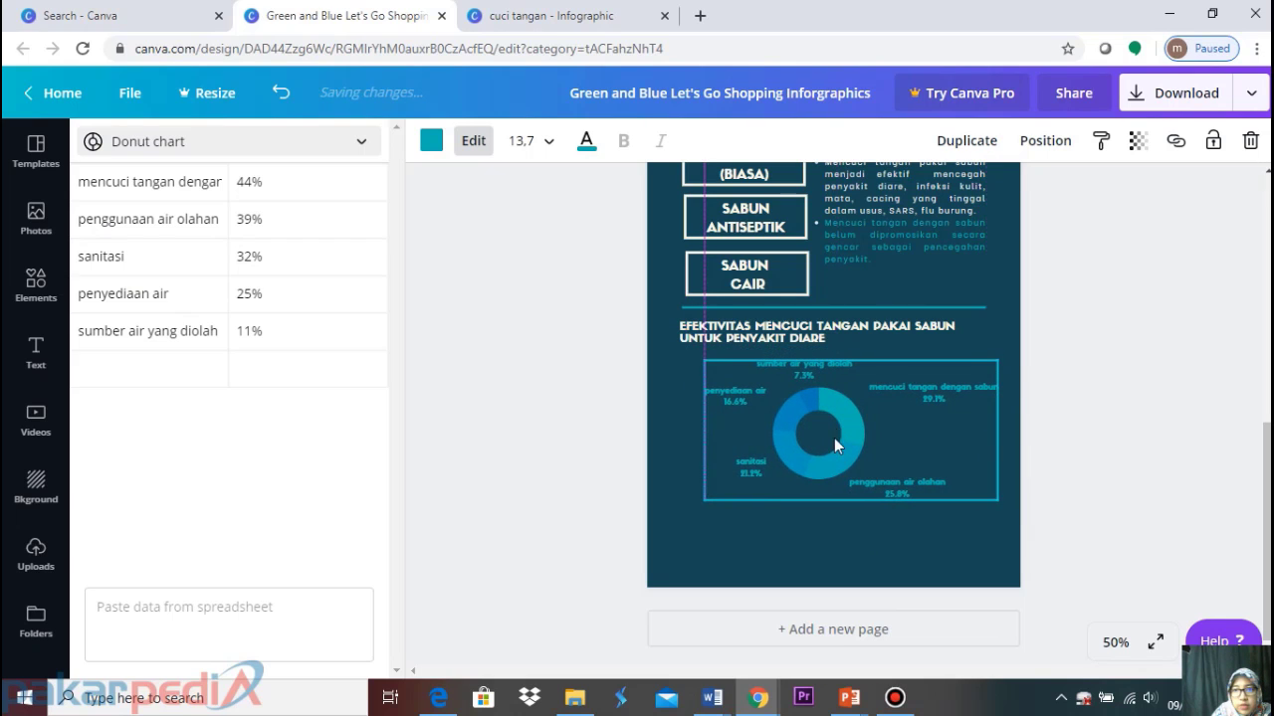
{"action": "left_click", "coordinate": [586, 140]}
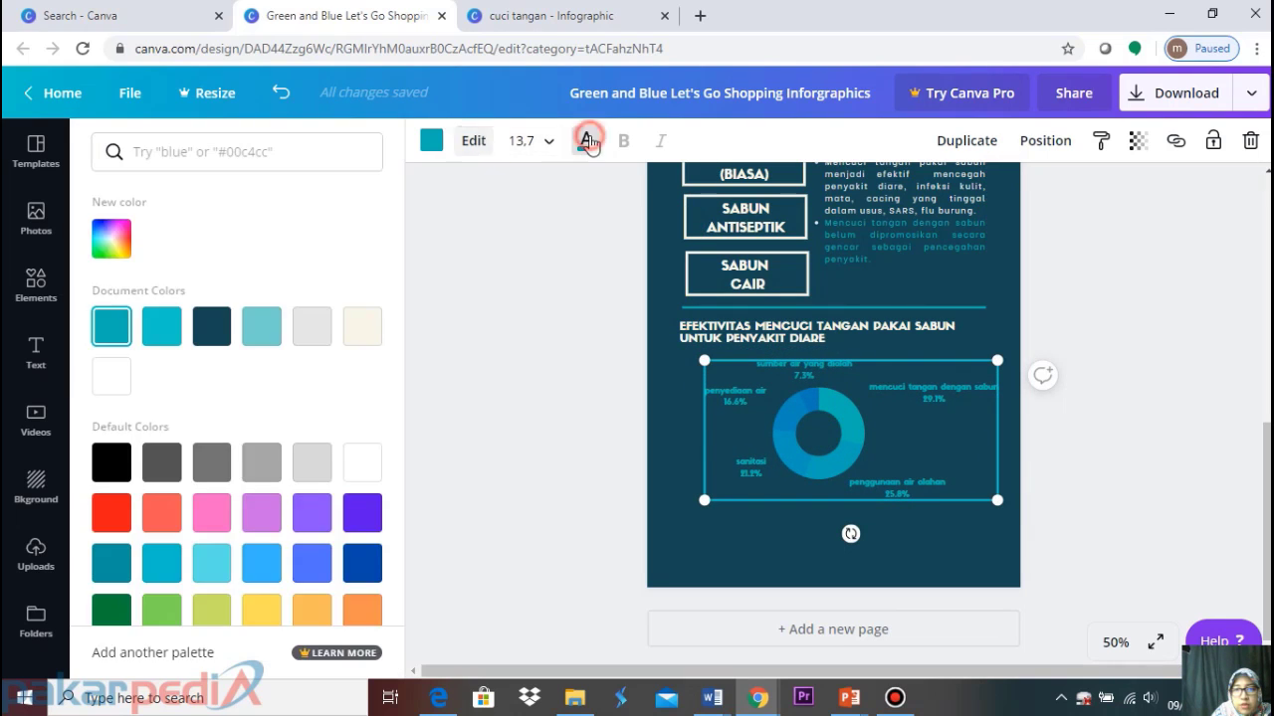
Make the chart labels white, then try grey, navy and teal before settling on white-grey rings
{"action": "left_click", "coordinate": [363, 468]}
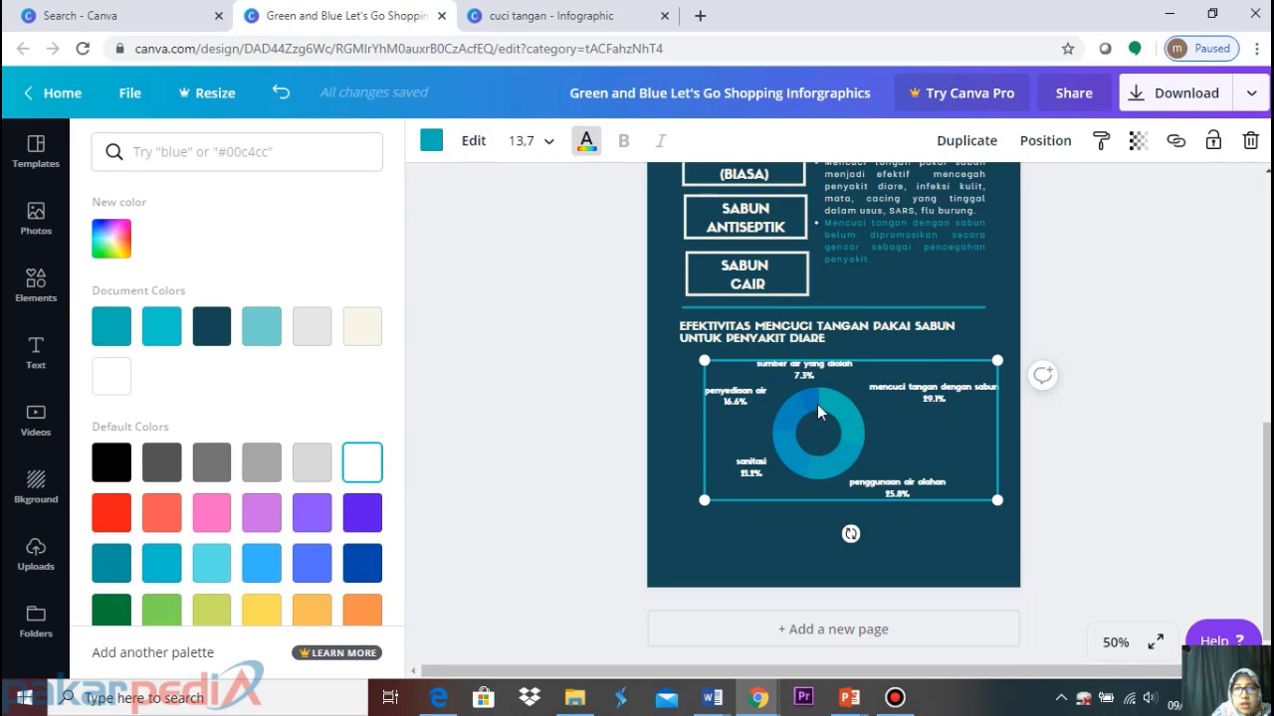
{"action": "left_click", "coordinate": [429, 147]}
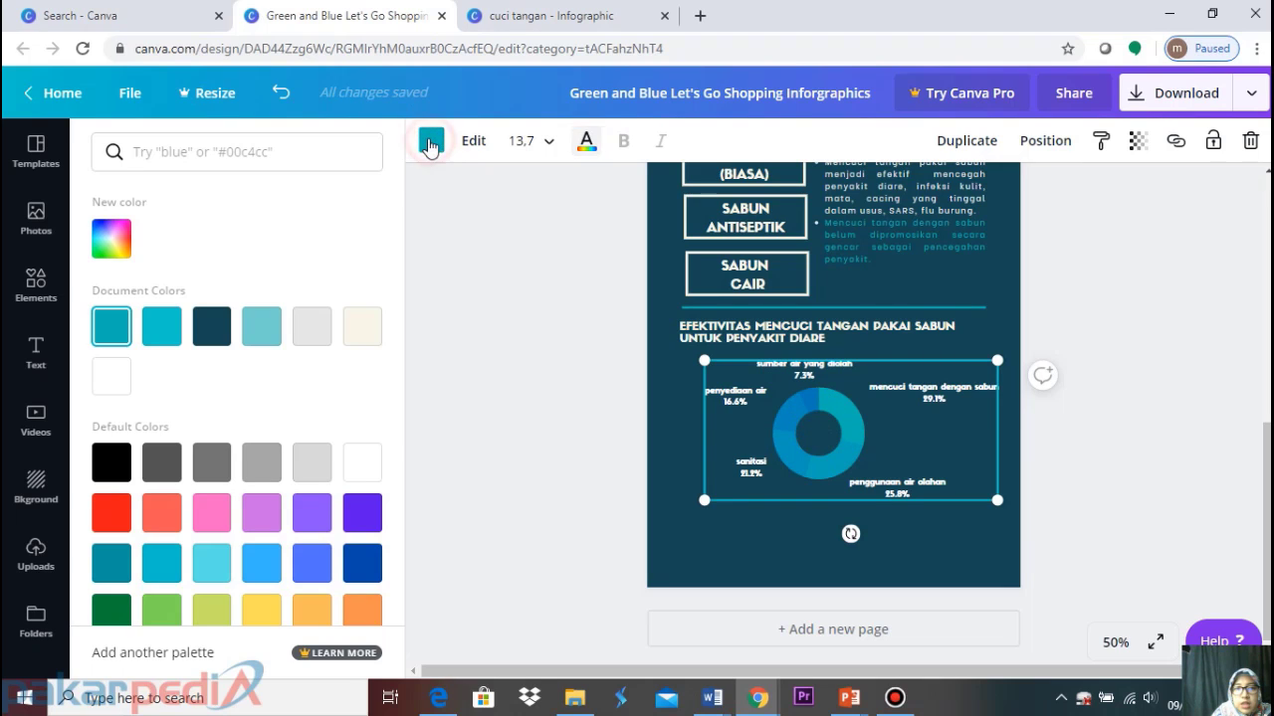
{"action": "left_click", "coordinate": [304, 332]}
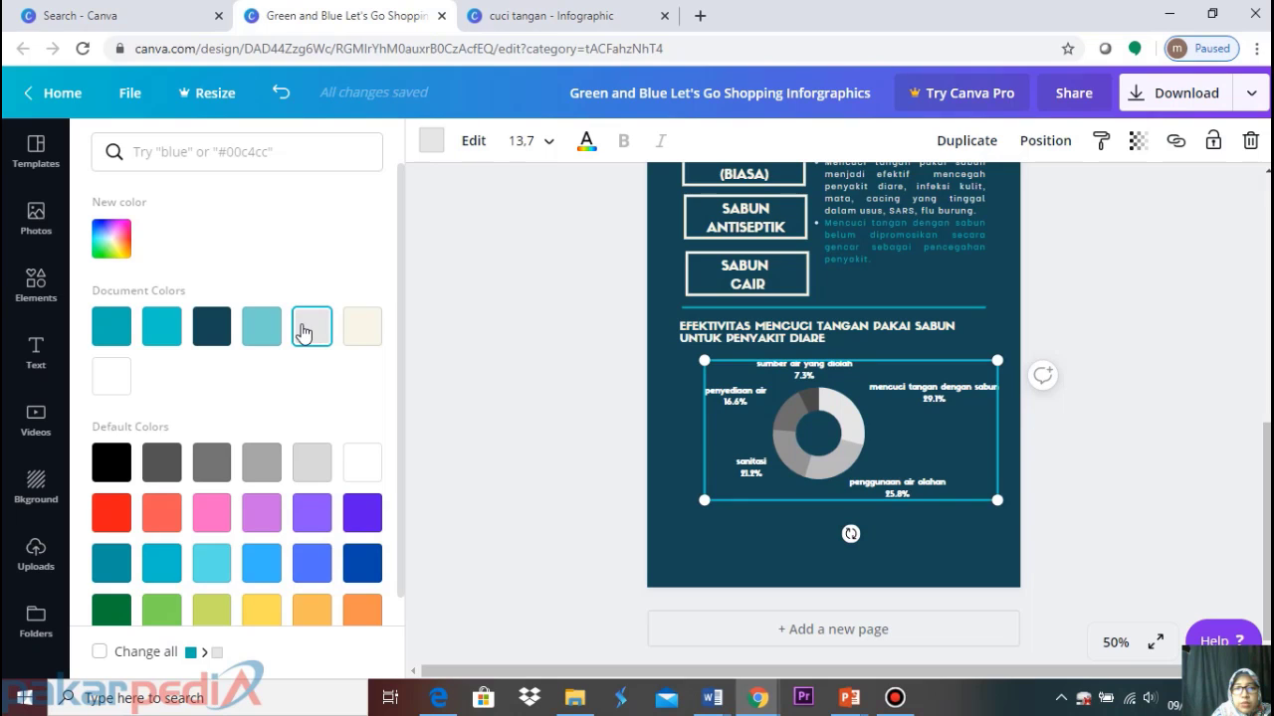
{"action": "left_click", "coordinate": [216, 330]}
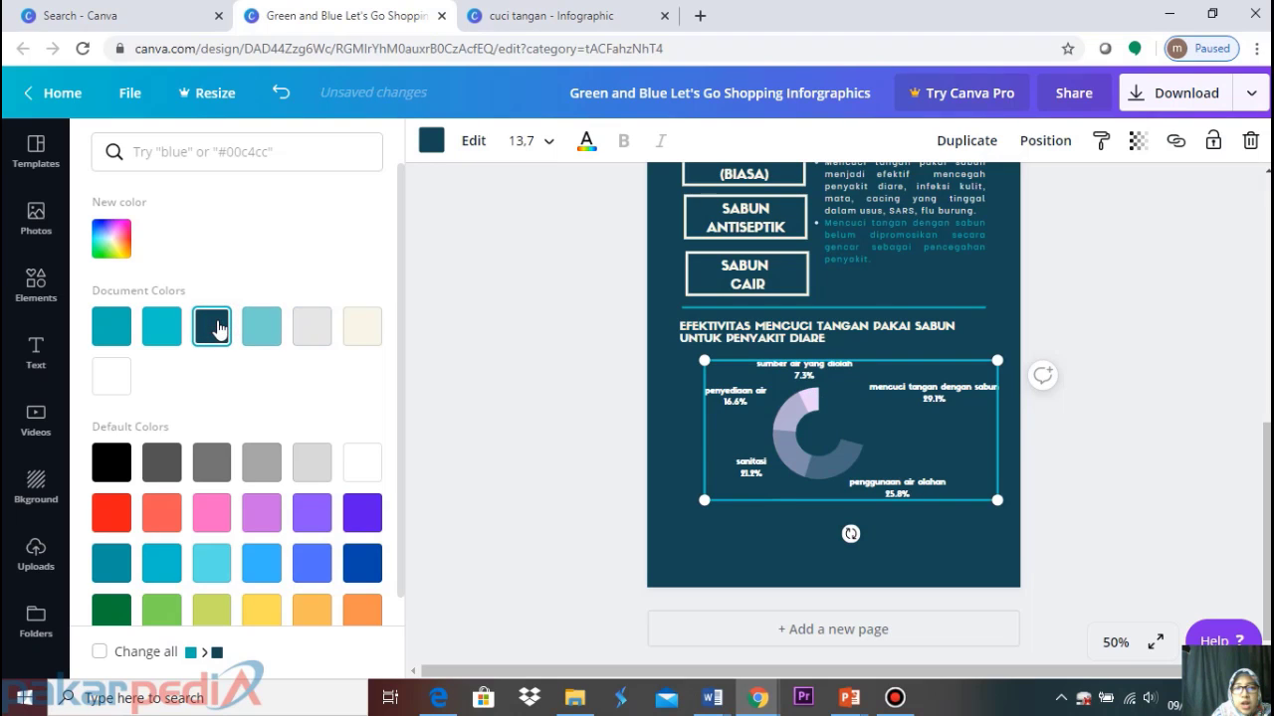
{"action": "left_click", "coordinate": [264, 345]}
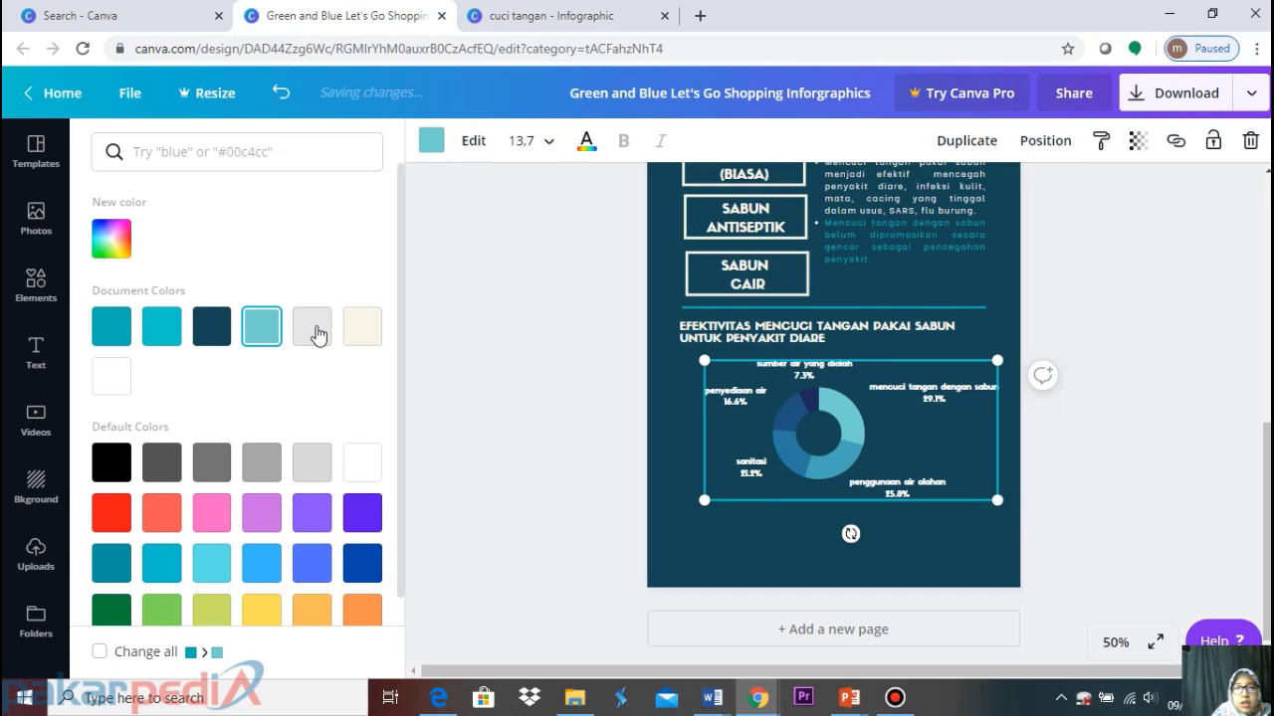
{"action": "left_click", "coordinate": [362, 461]}
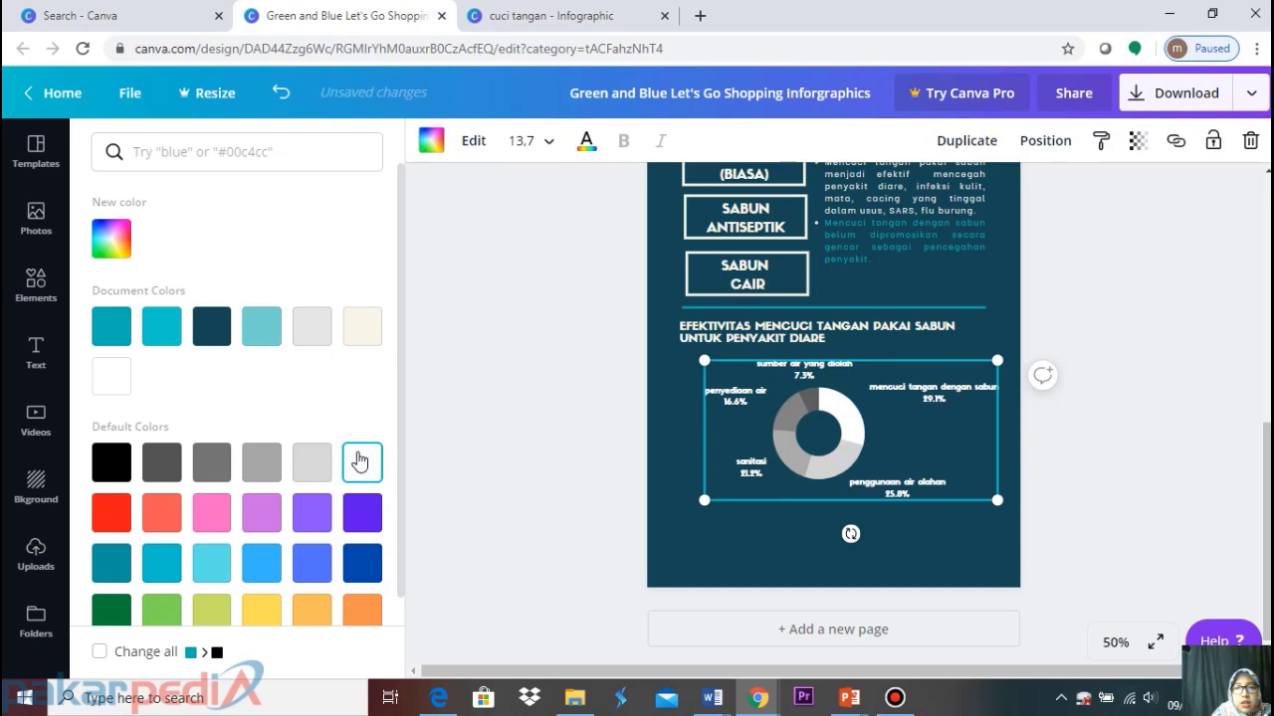
{"action": "left_click", "coordinate": [1139, 336]}
{"action": "left_click", "coordinate": [1153, 337]}
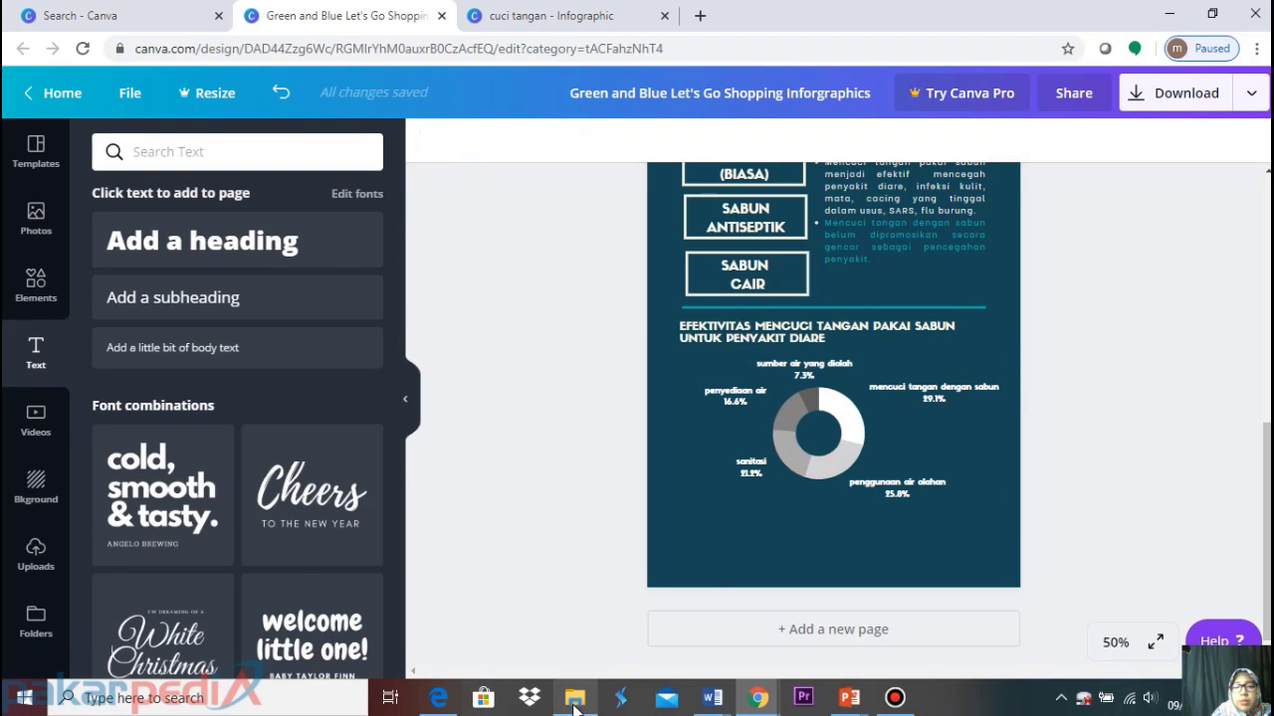
{"action": "left_click", "coordinate": [441, 702]}
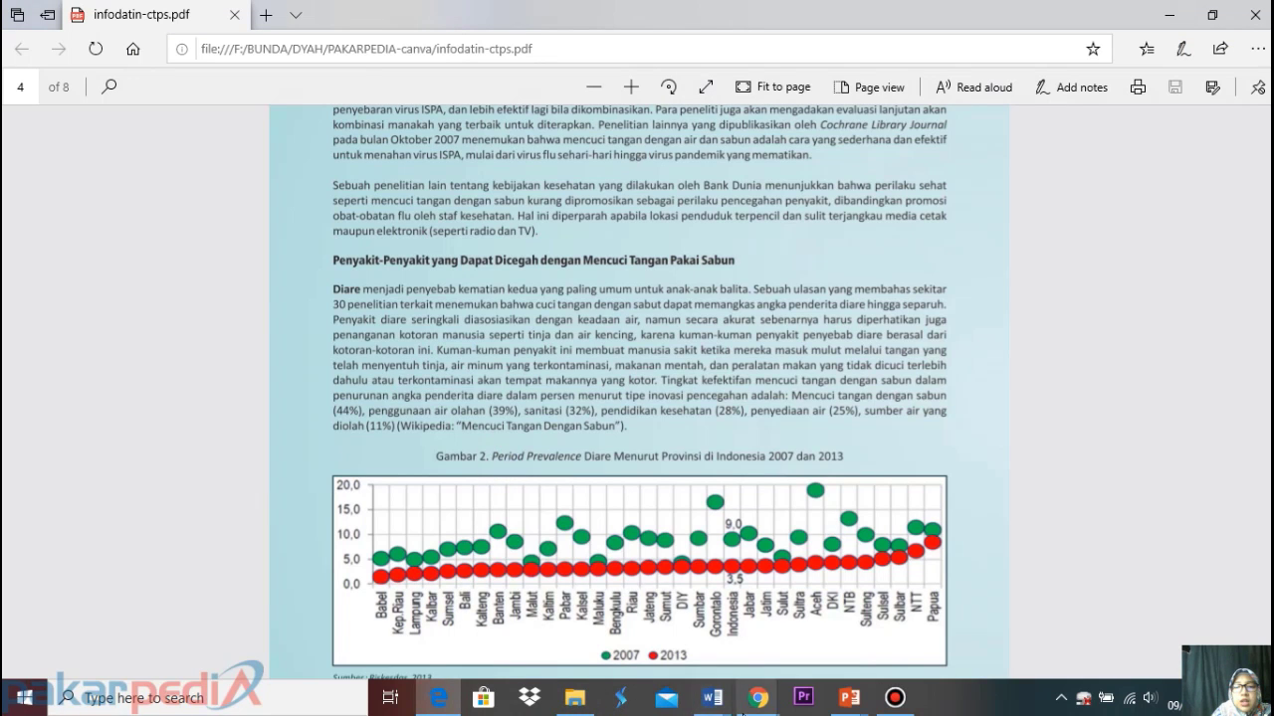
{"action": "mouse_move", "coordinate": [758, 700]}
{"action": "left_click", "coordinate": [656, 612]}
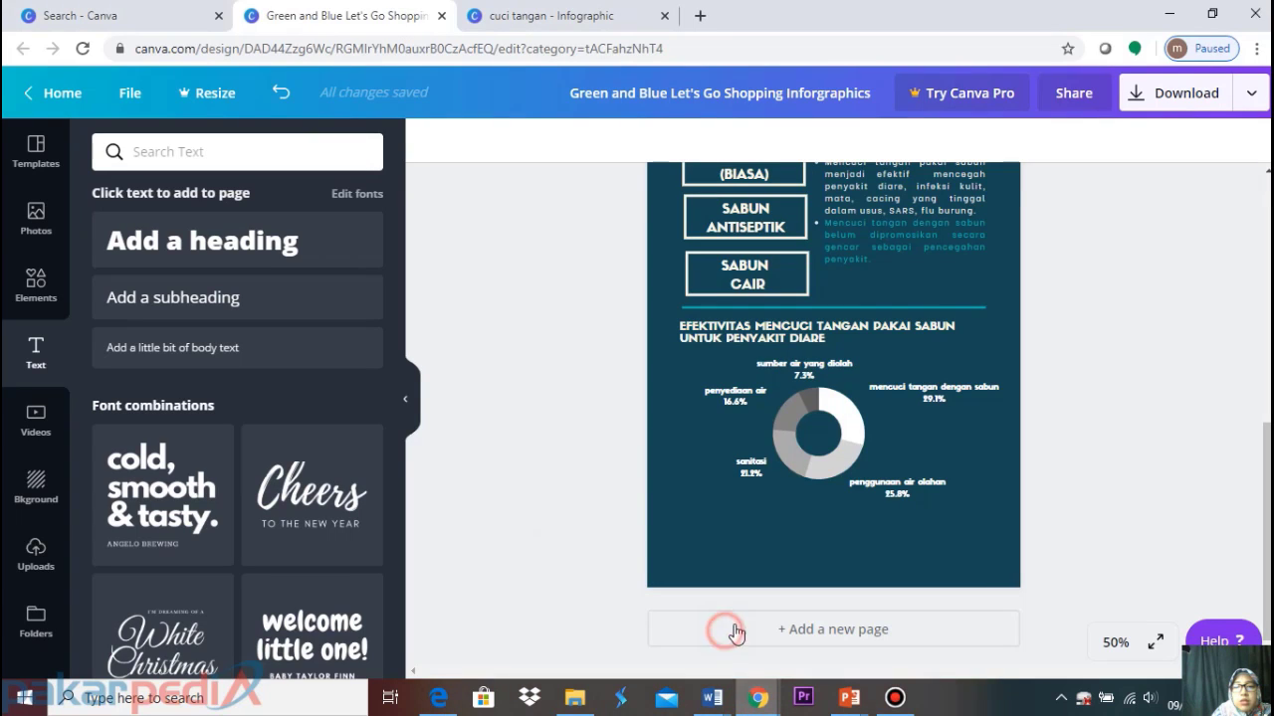
{"action": "scroll", "coordinate": [768, 415], "scroll_direction": "up", "scroll_amount": 1}
{"action": "scroll", "coordinate": [769, 415], "scroll_direction": "up", "scroll_amount": 4}
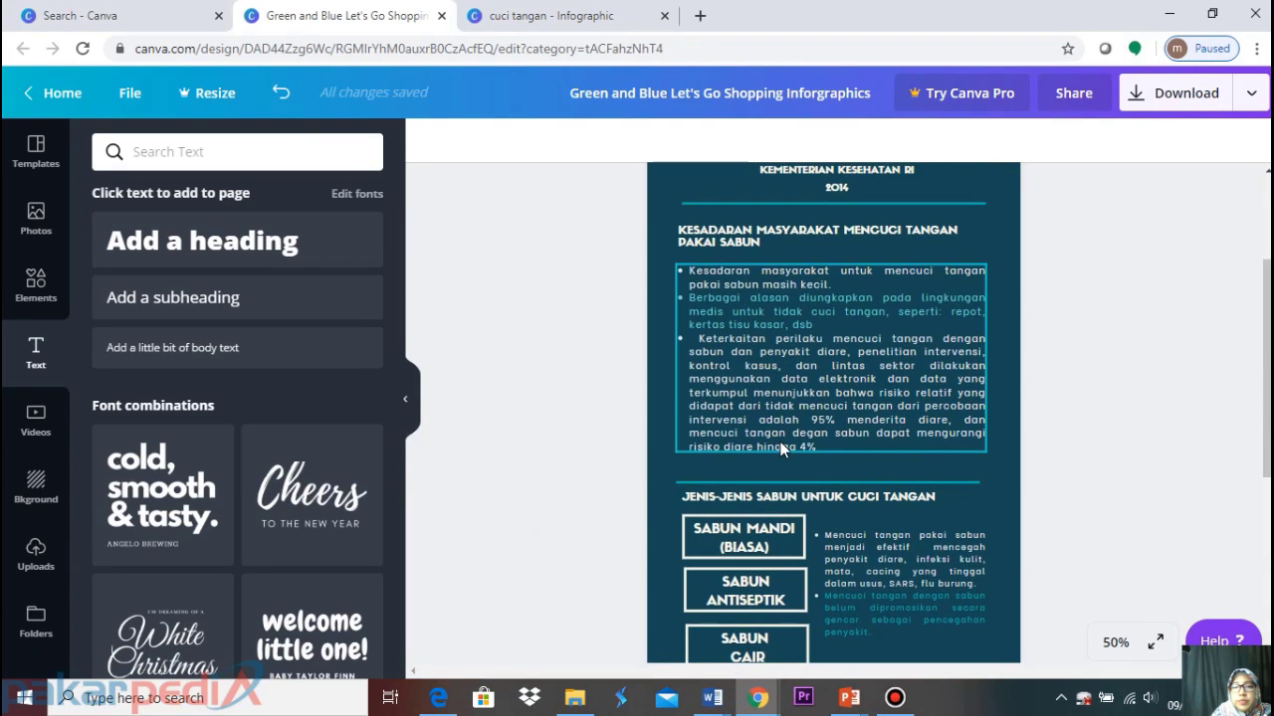
{"action": "scroll", "coordinate": [780, 442], "scroll_direction": "down", "scroll_amount": 3}
{"action": "scroll", "coordinate": [769, 480], "scroll_direction": "down", "scroll_amount": 1}
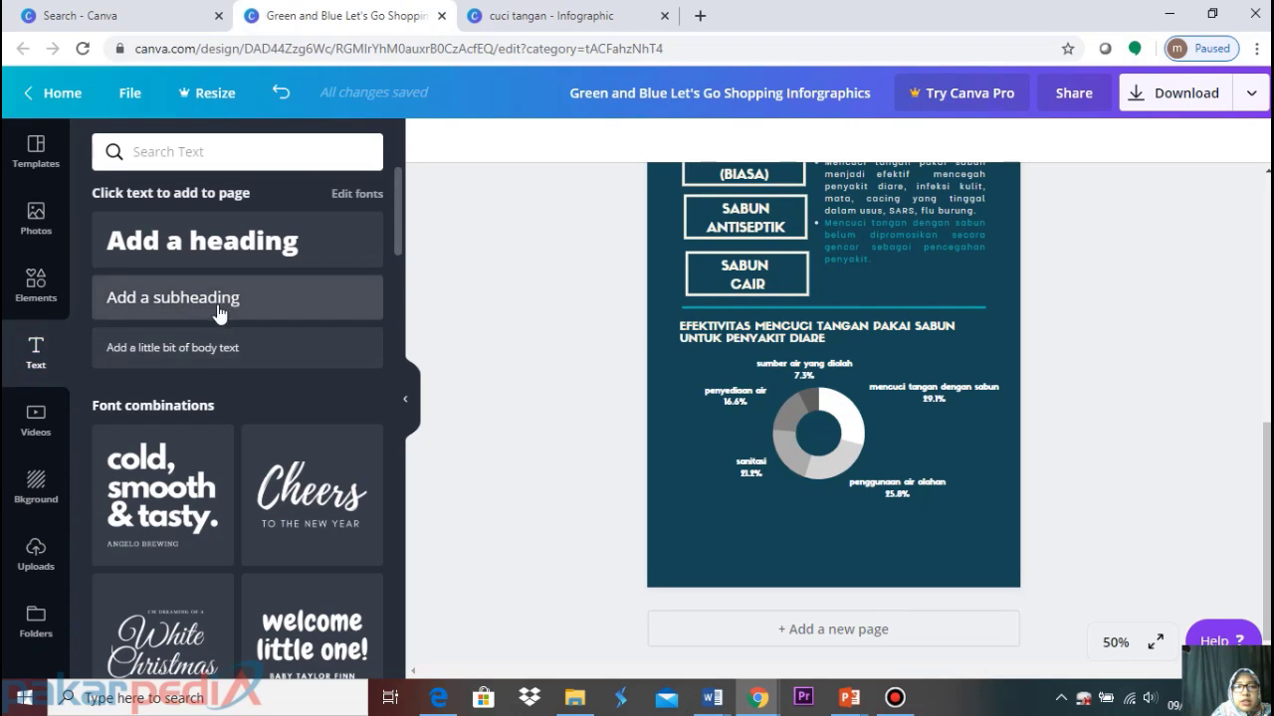
Add a body-text box below the chart reading Sumber: wikipedia "mencuci tangan dengan sabun"
{"action": "left_click", "coordinate": [204, 348]}
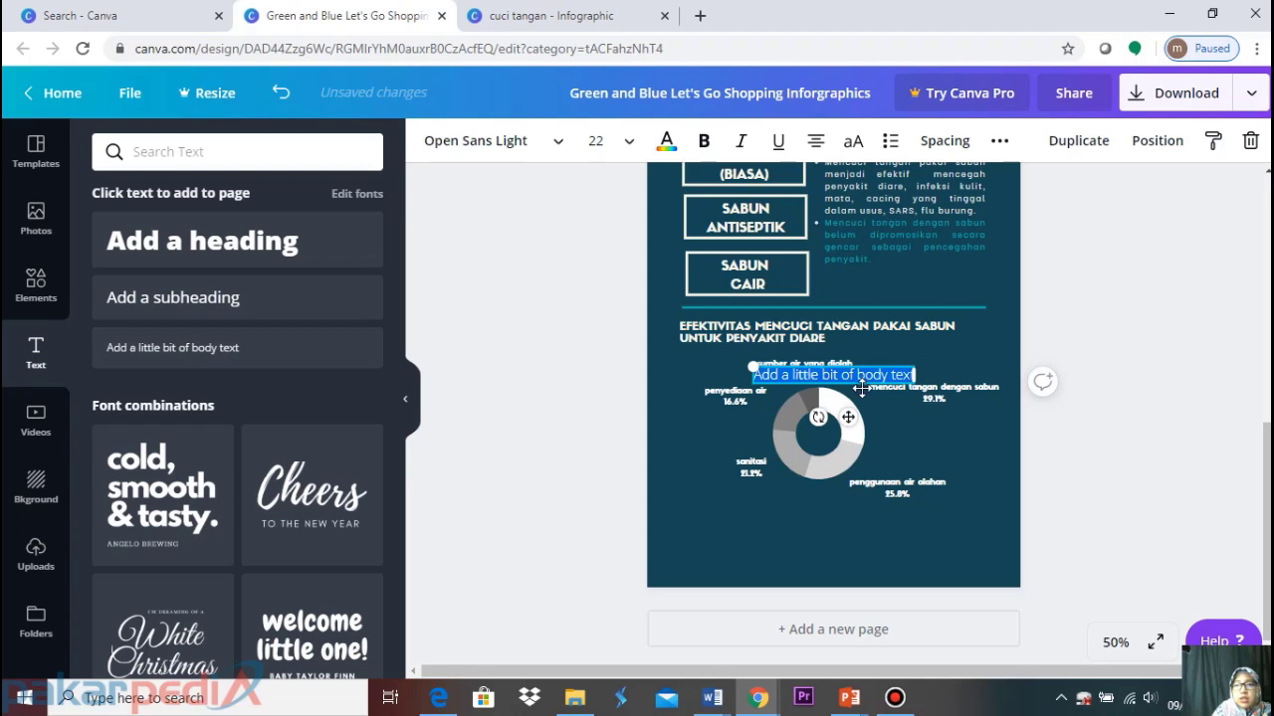
{"action": "left_click_drag", "start_coordinate": [865, 393], "coordinate": [915, 528]}
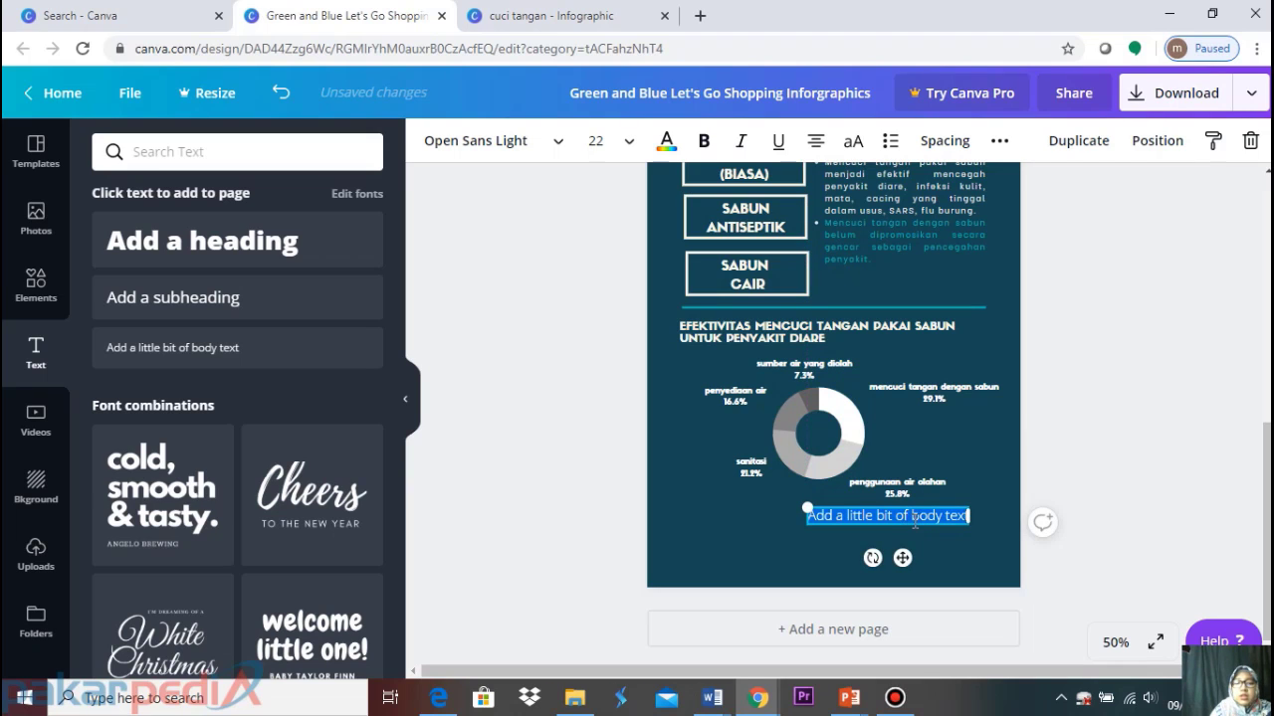
{"action": "type", "text": "SU"}
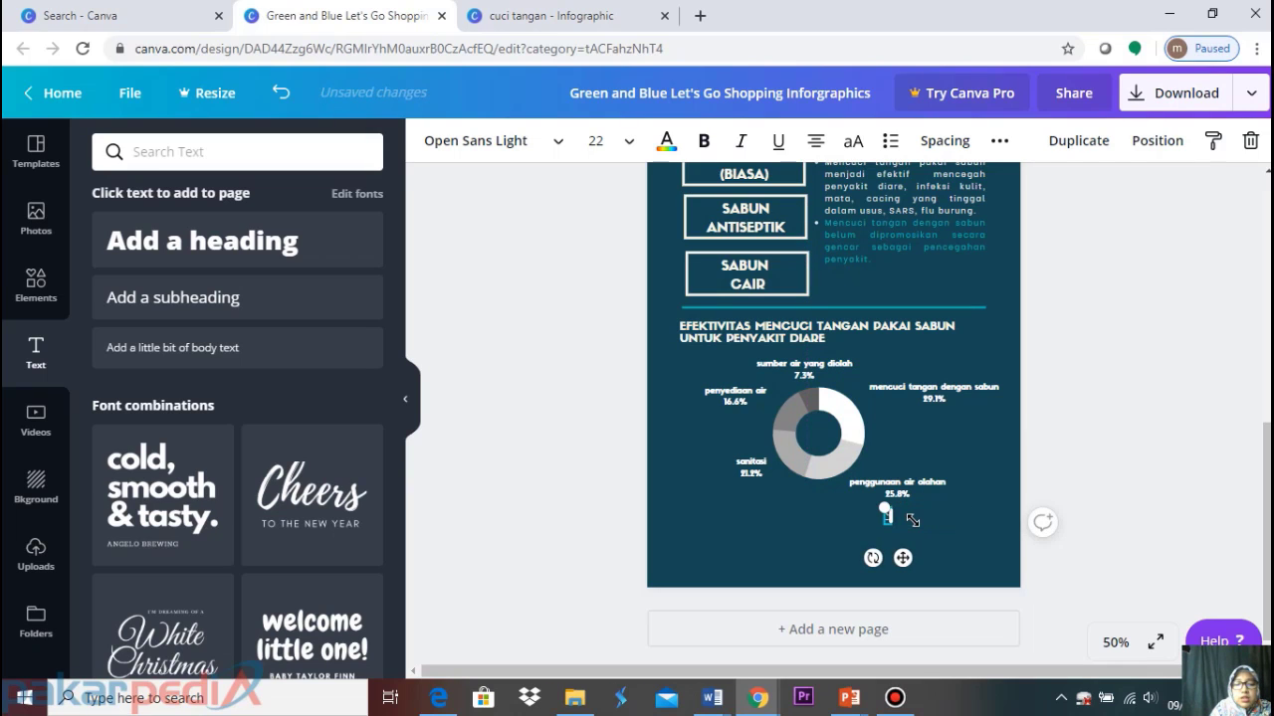
{"action": "type", "text": "mber"}
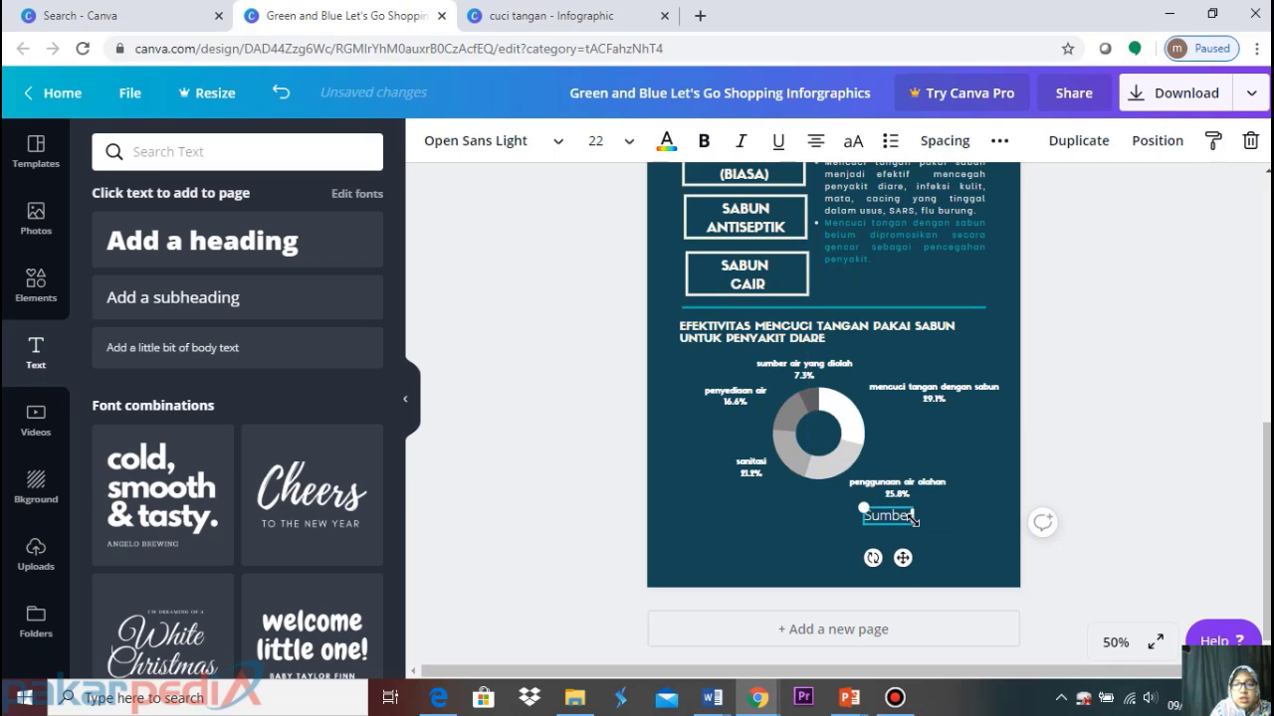
{"action": "type", "text": ": wikip"}
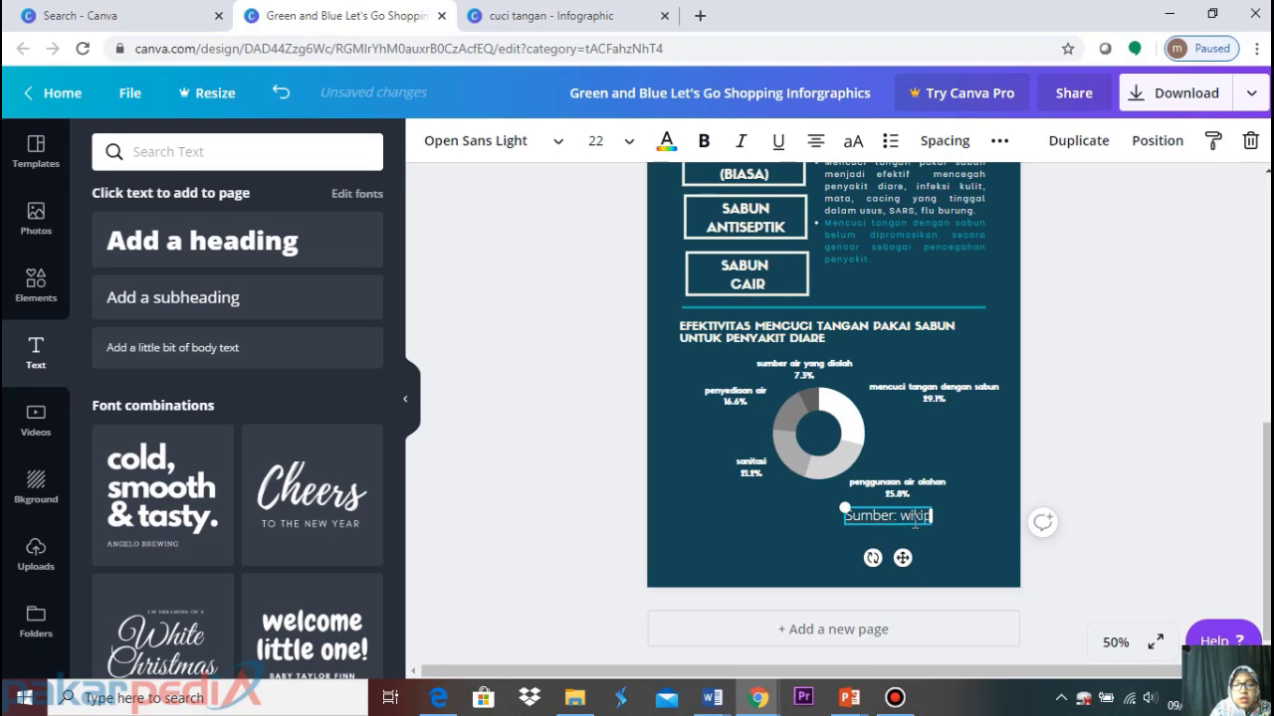
{"action": "type", "text": "edia"}
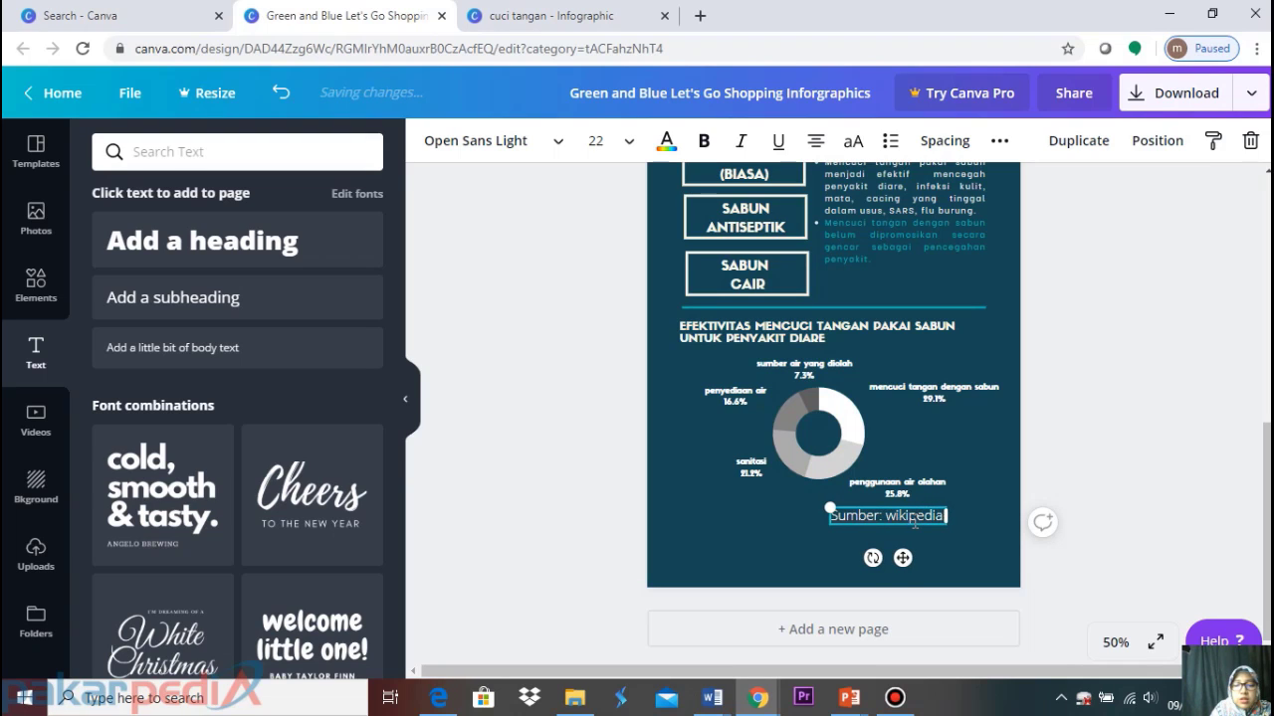
{"action": "type", "text": " \"m"}
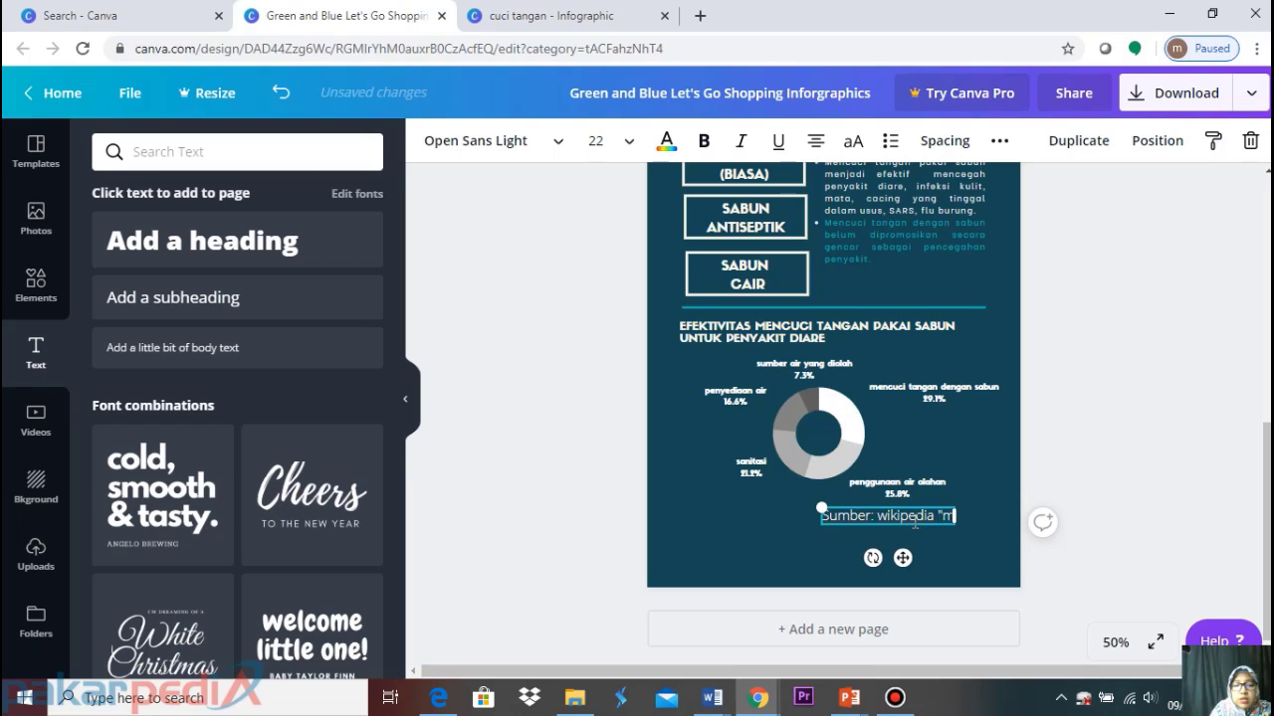
{"action": "type", "text": "encuci tangan dn"}
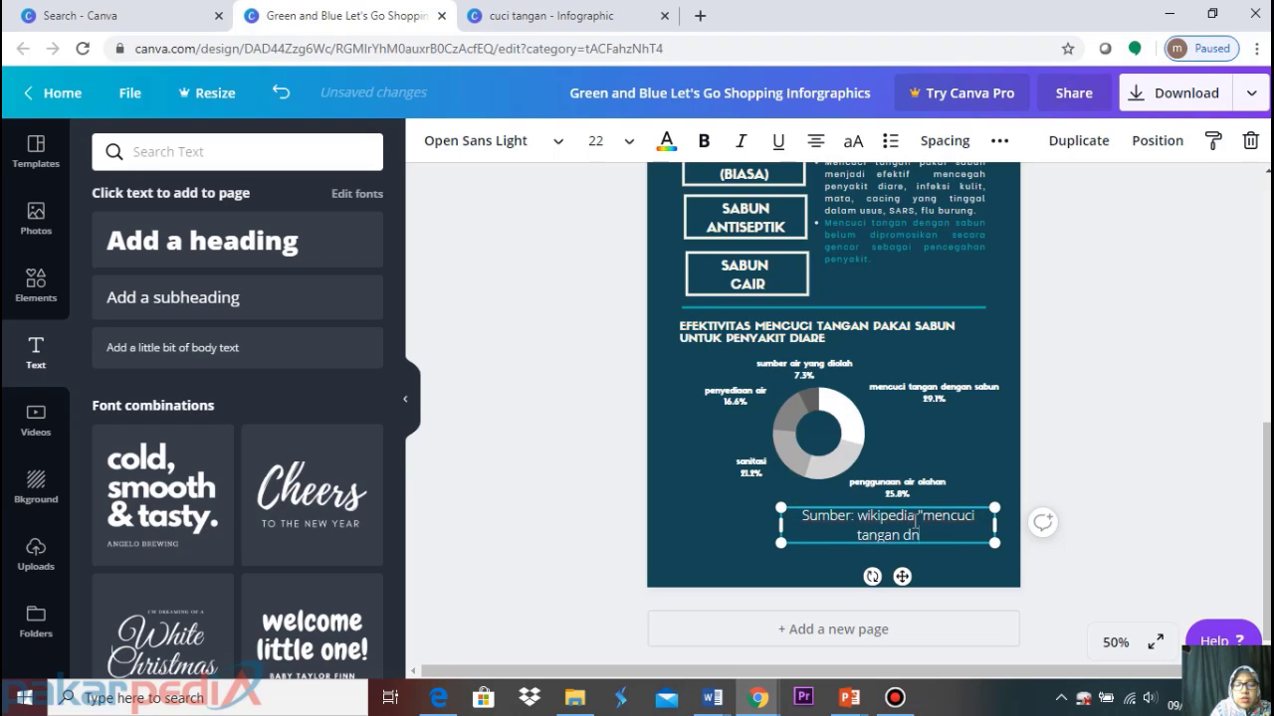
{"action": "key", "text": "BackSpace"}
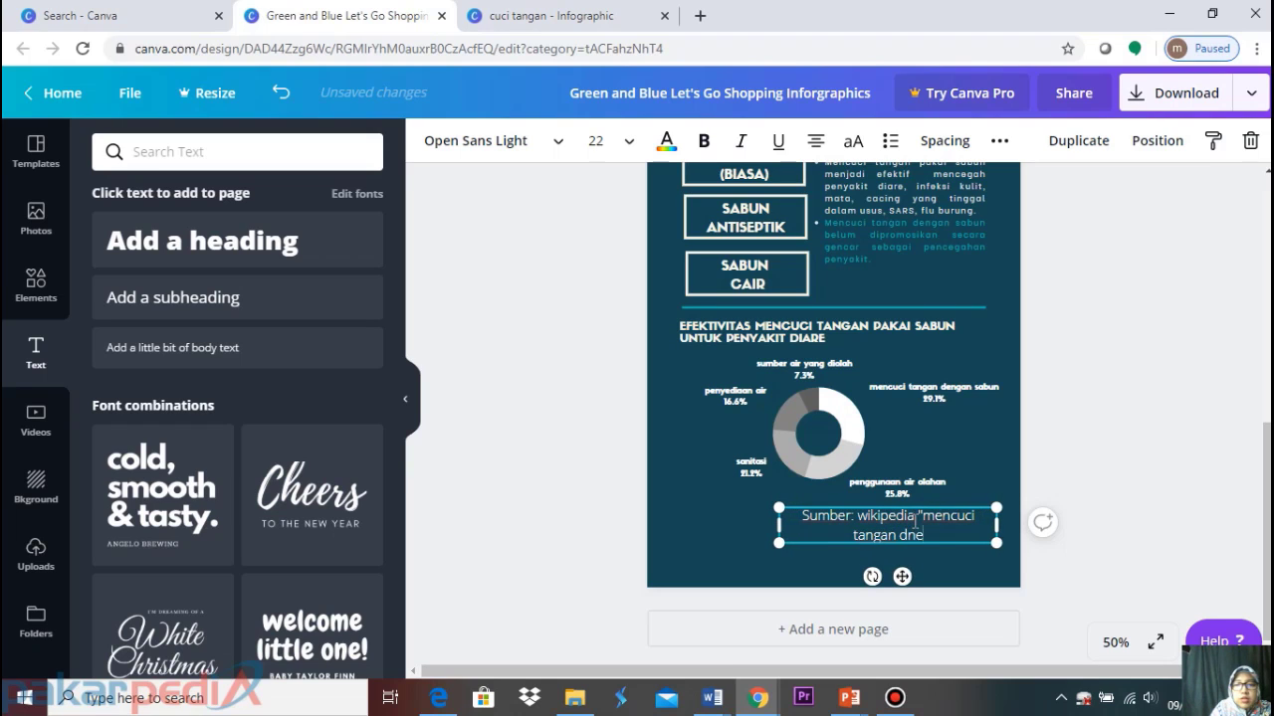
{"action": "type", "text": "engan sabun"}
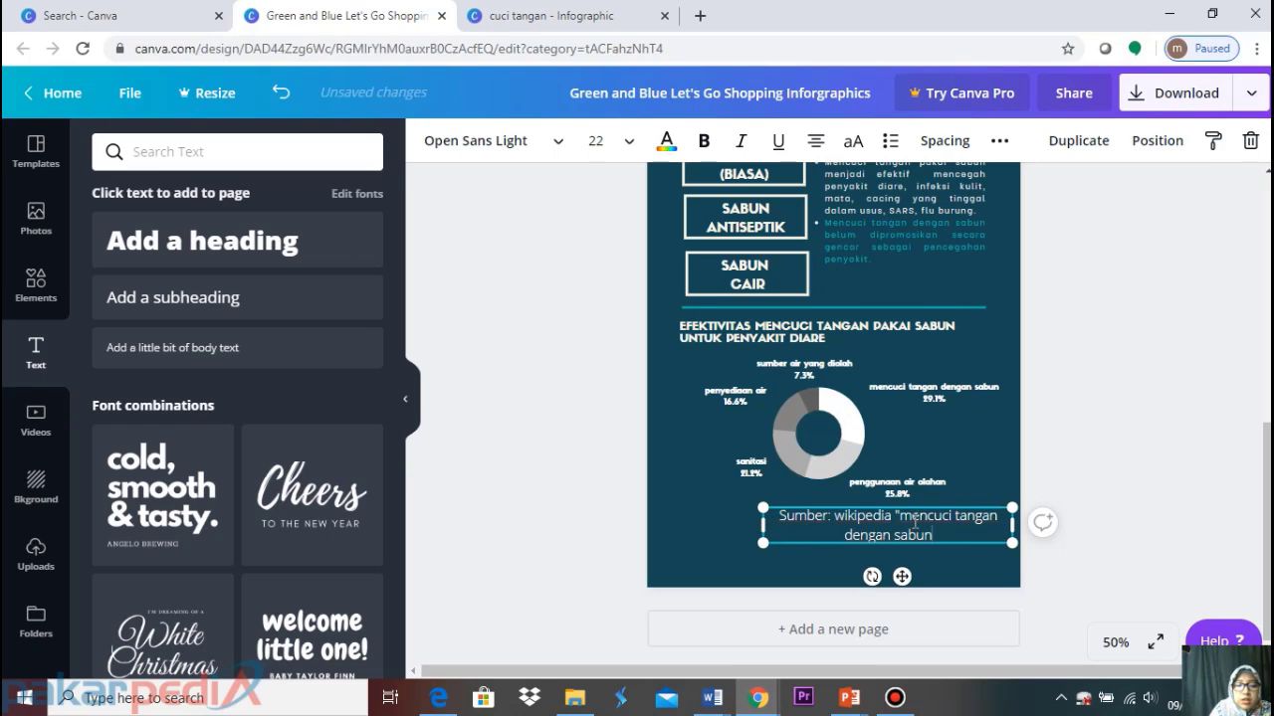
{"action": "type", "text": "\""}
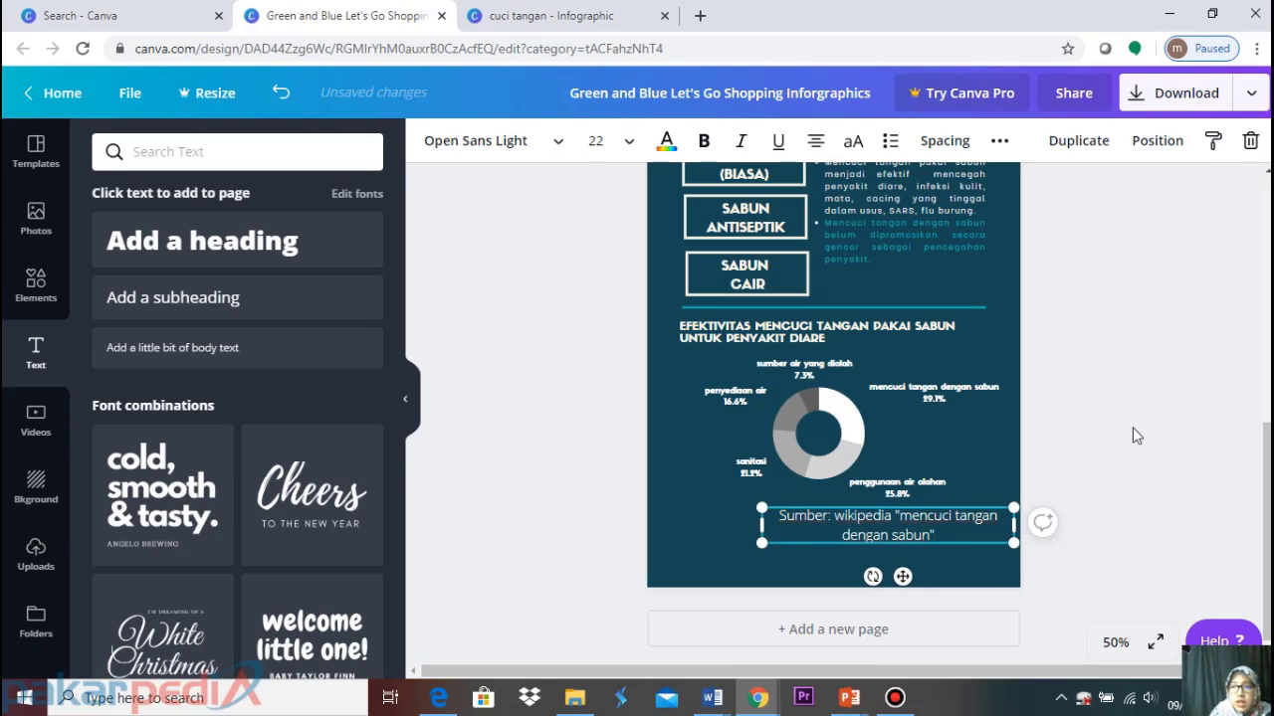
{"action": "left_click", "coordinate": [1187, 423]}
Set the source note's font size to 10
{"action": "left_click", "coordinate": [958, 525]}
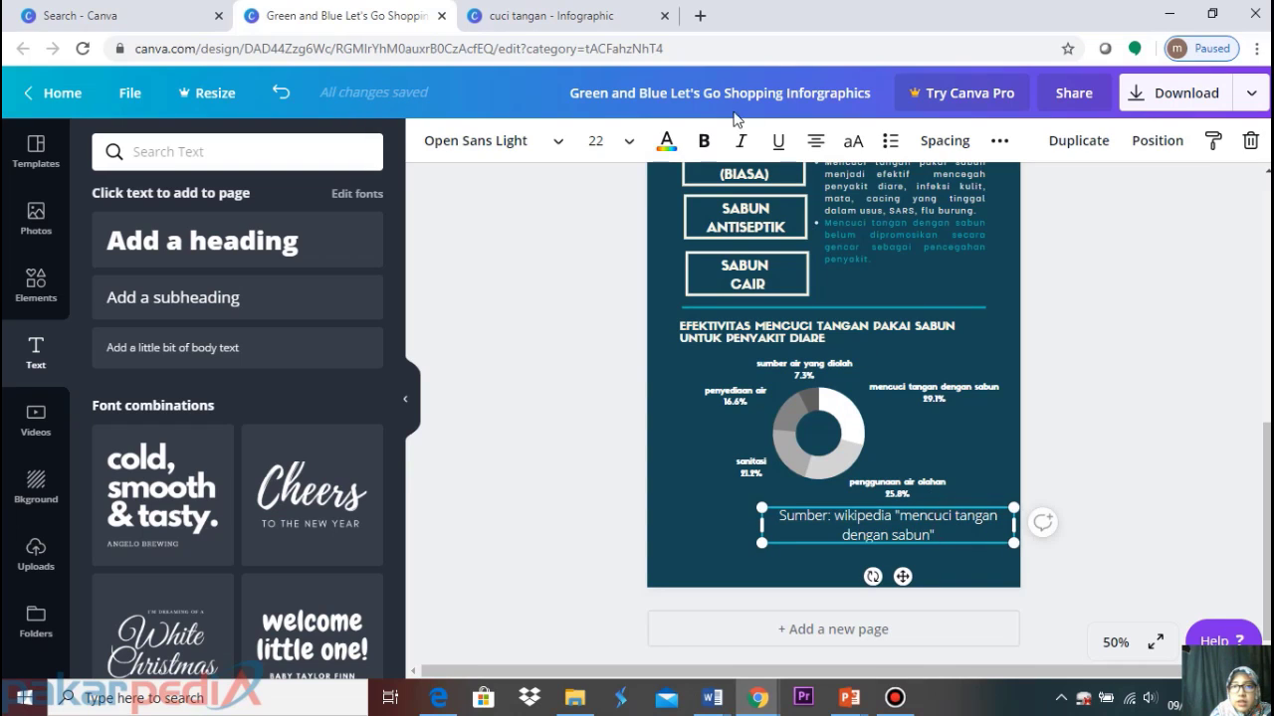
{"action": "left_click", "coordinate": [614, 139]}
{"action": "left_click", "coordinate": [618, 262]}
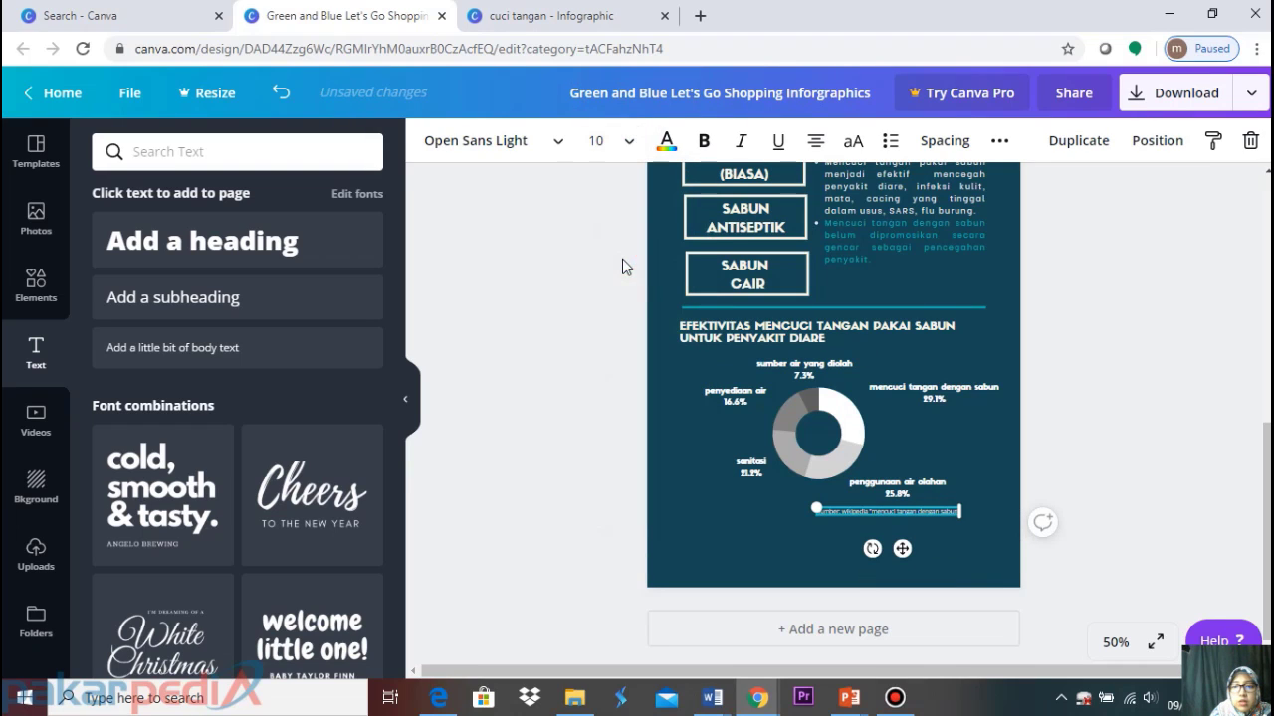
{"action": "left_click", "coordinate": [1146, 412]}
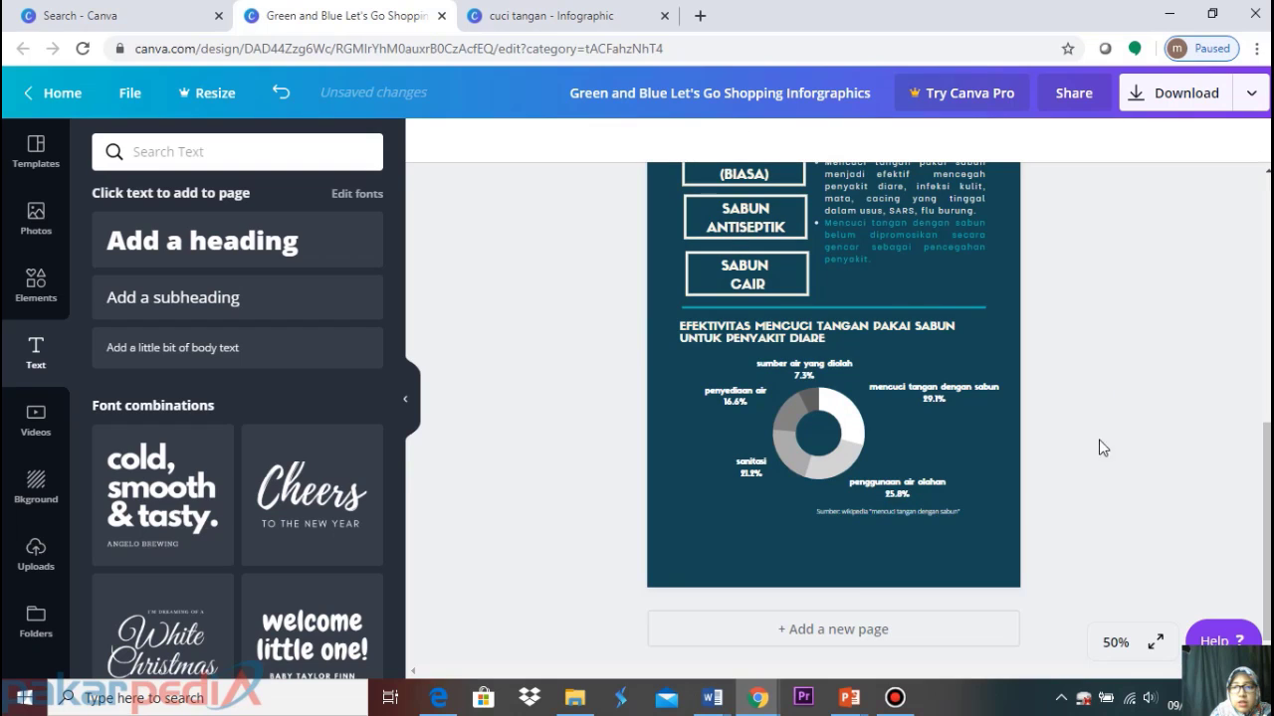
{"action": "left_click", "coordinate": [910, 514]}
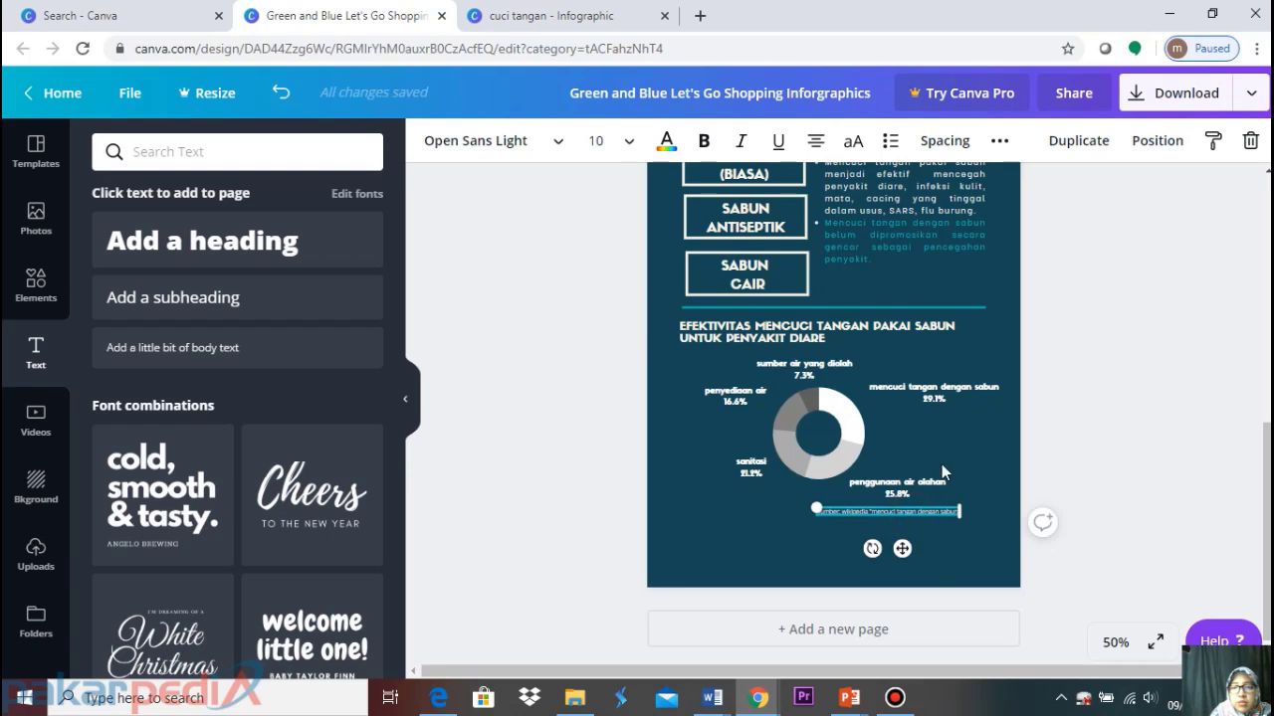
Replace the shopping-infographic title in the top bar with 'cuci tangan VS diare'
{"action": "left_click", "coordinate": [1154, 452]}
{"action": "scroll", "coordinate": [1111, 487], "scroll_direction": "up", "scroll_amount": 5}
{"action": "scroll", "coordinate": [1112, 487], "scroll_direction": "up", "scroll_amount": 2}
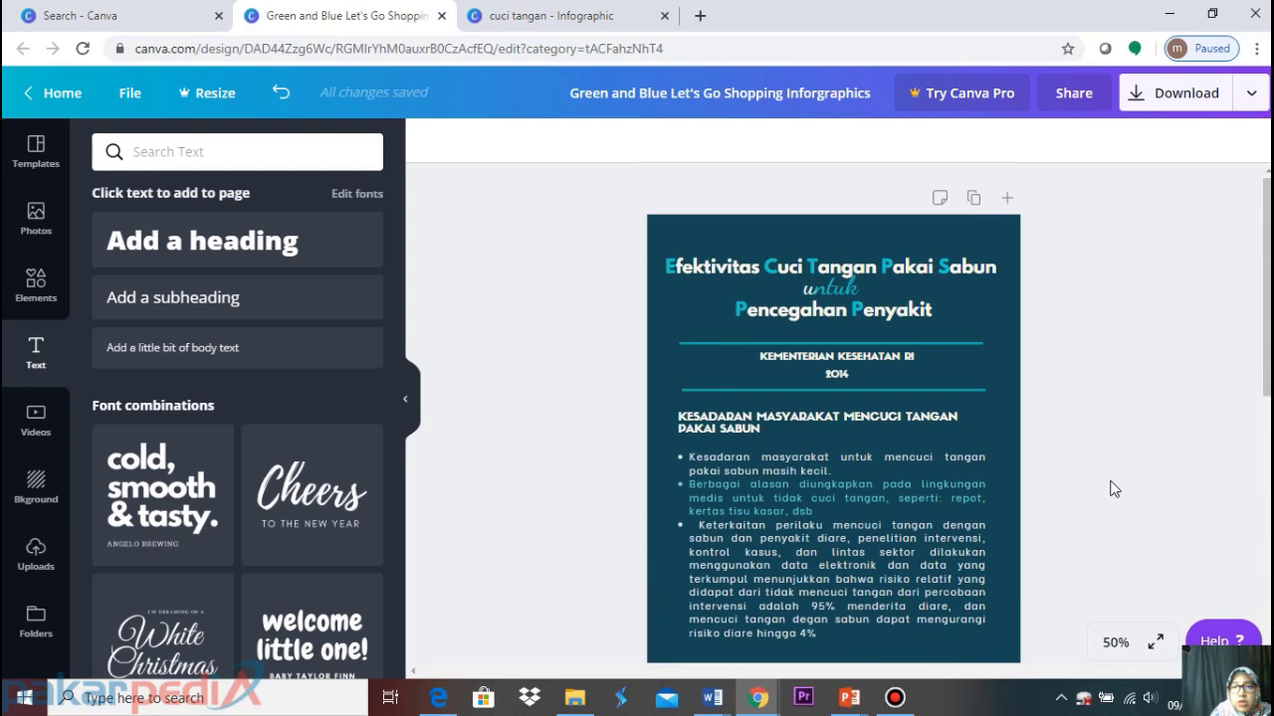
{"action": "scroll", "coordinate": [1113, 489], "scroll_direction": "down", "scroll_amount": 8}
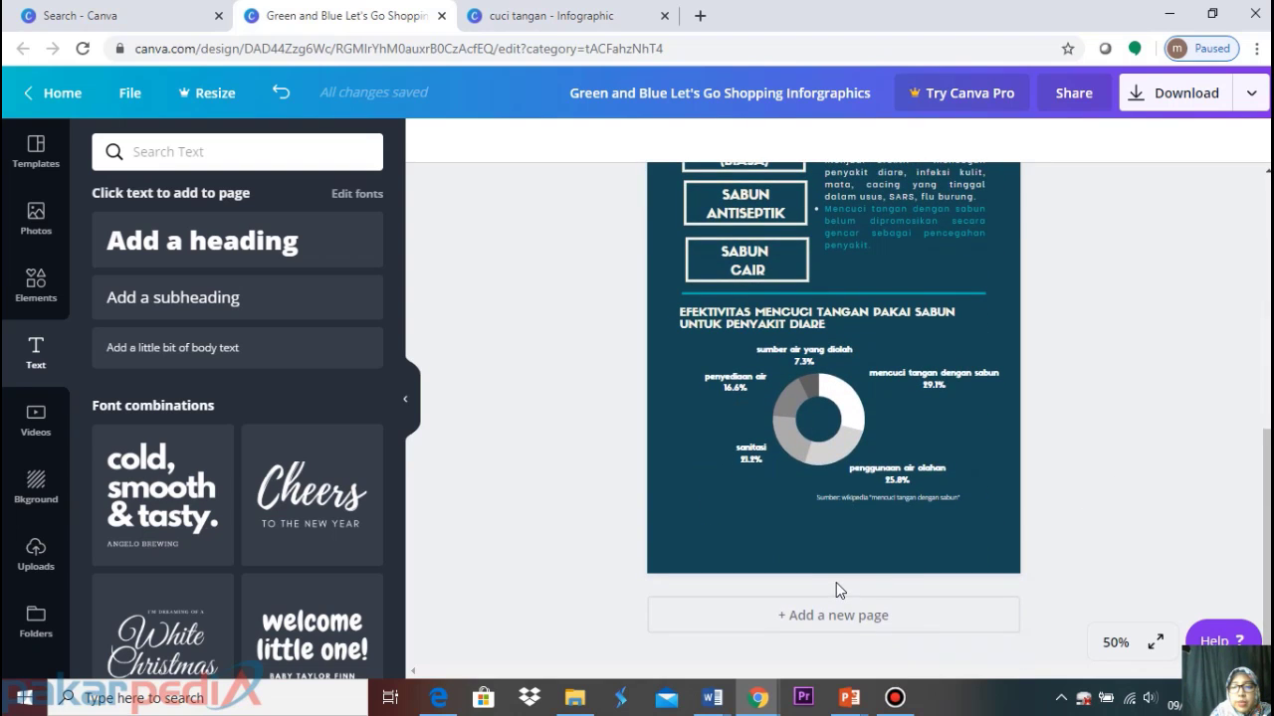
{"action": "scroll", "coordinate": [836, 582], "scroll_direction": "up", "scroll_amount": 8}
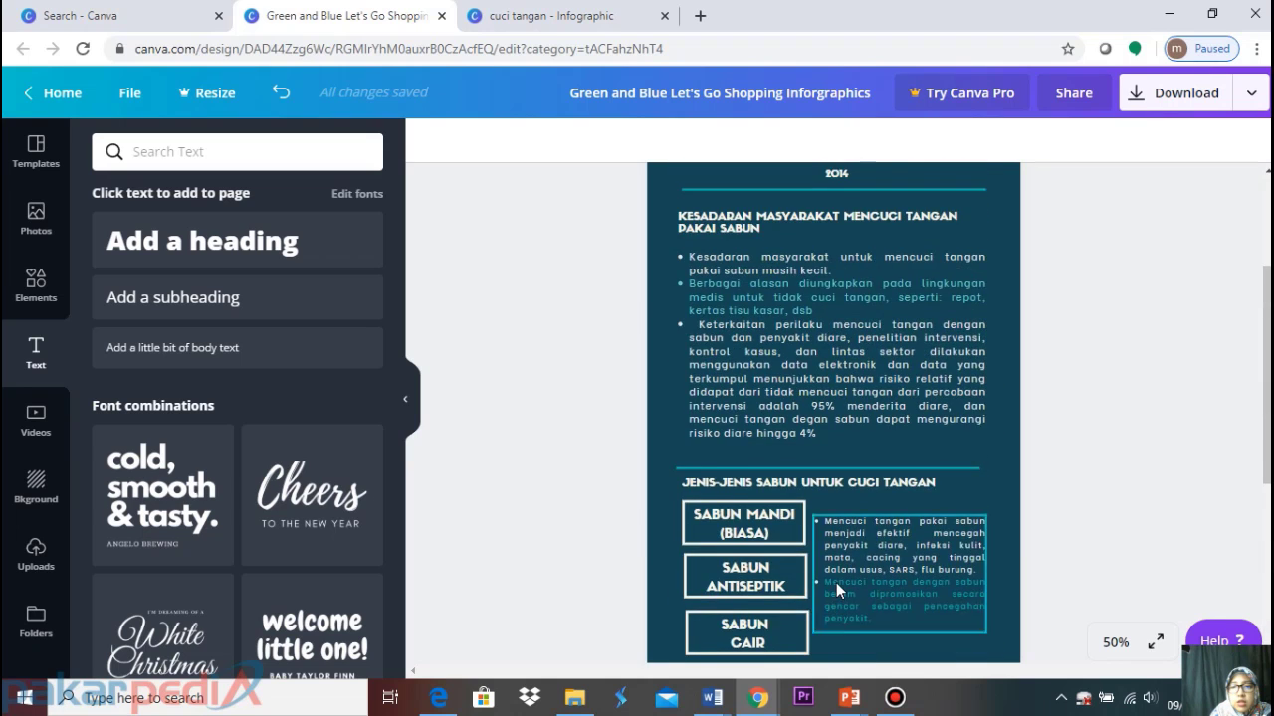
{"action": "scroll", "coordinate": [836, 582], "scroll_direction": "down", "scroll_amount": 8}
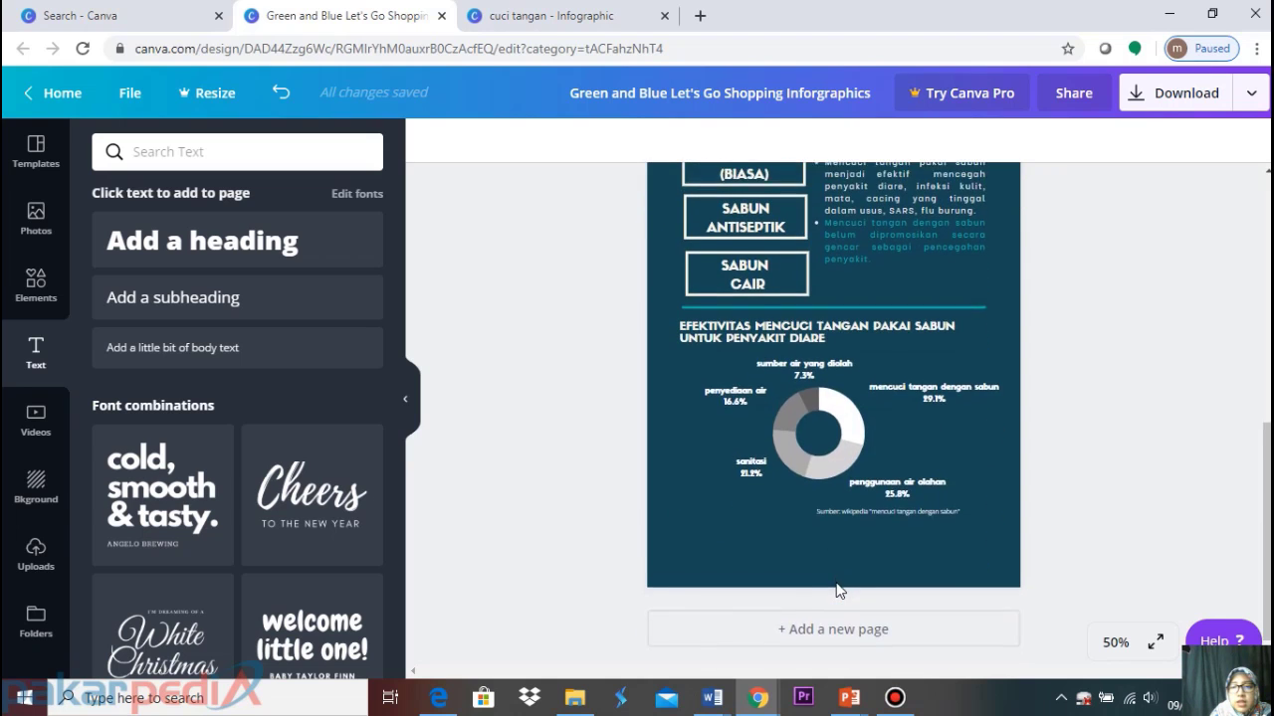
{"action": "left_click", "coordinate": [741, 93]}
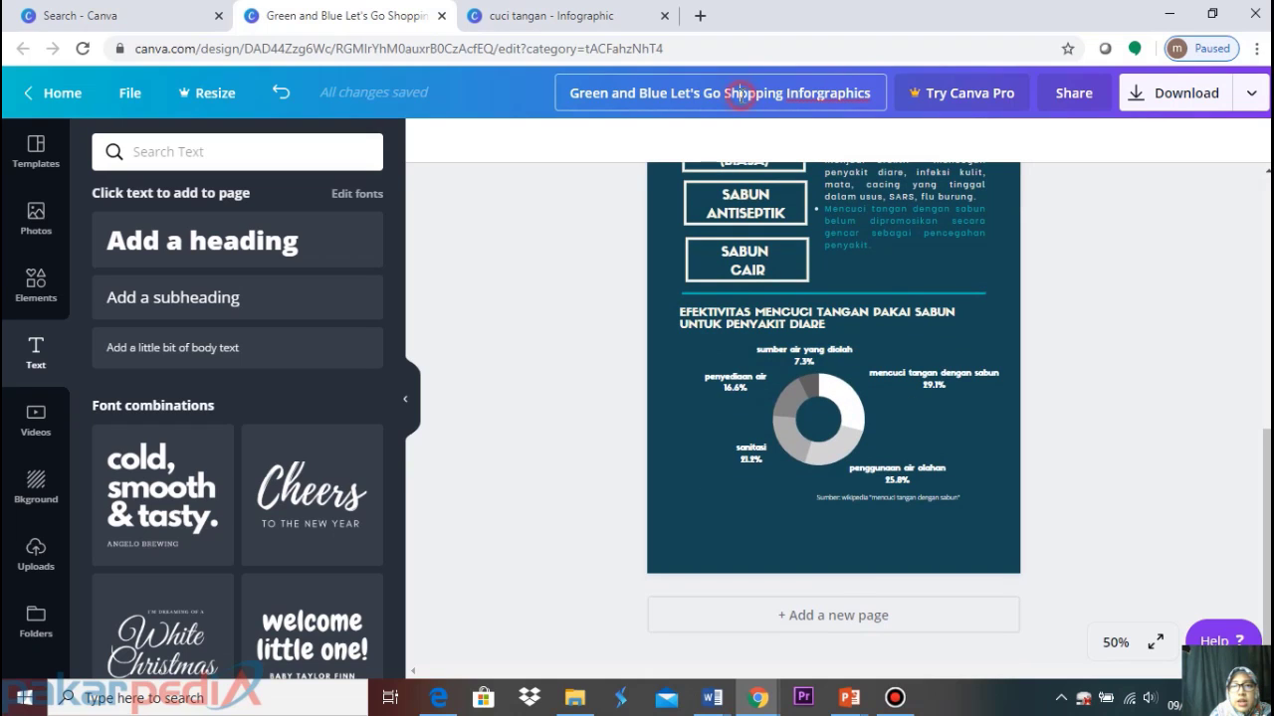
{"action": "left_click_drag", "start_coordinate": [569, 92], "coordinate": [895, 104]}
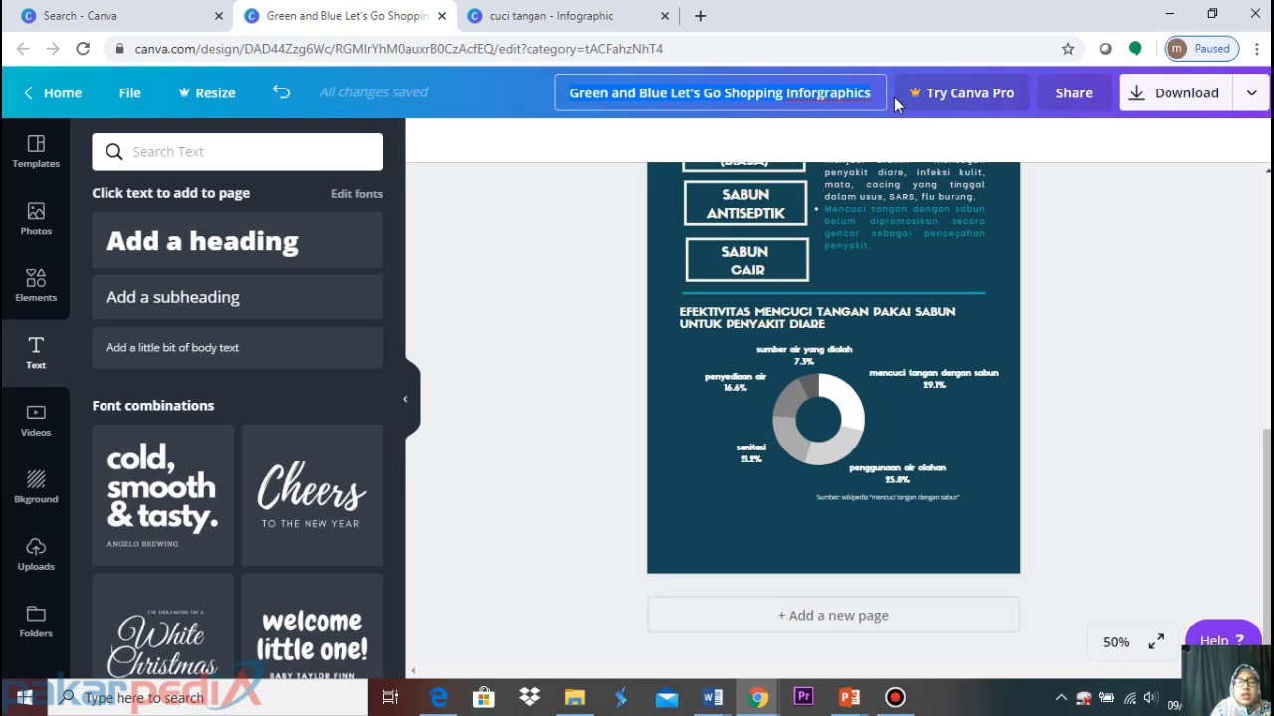
{"action": "type", "text": "cuci tangan "}
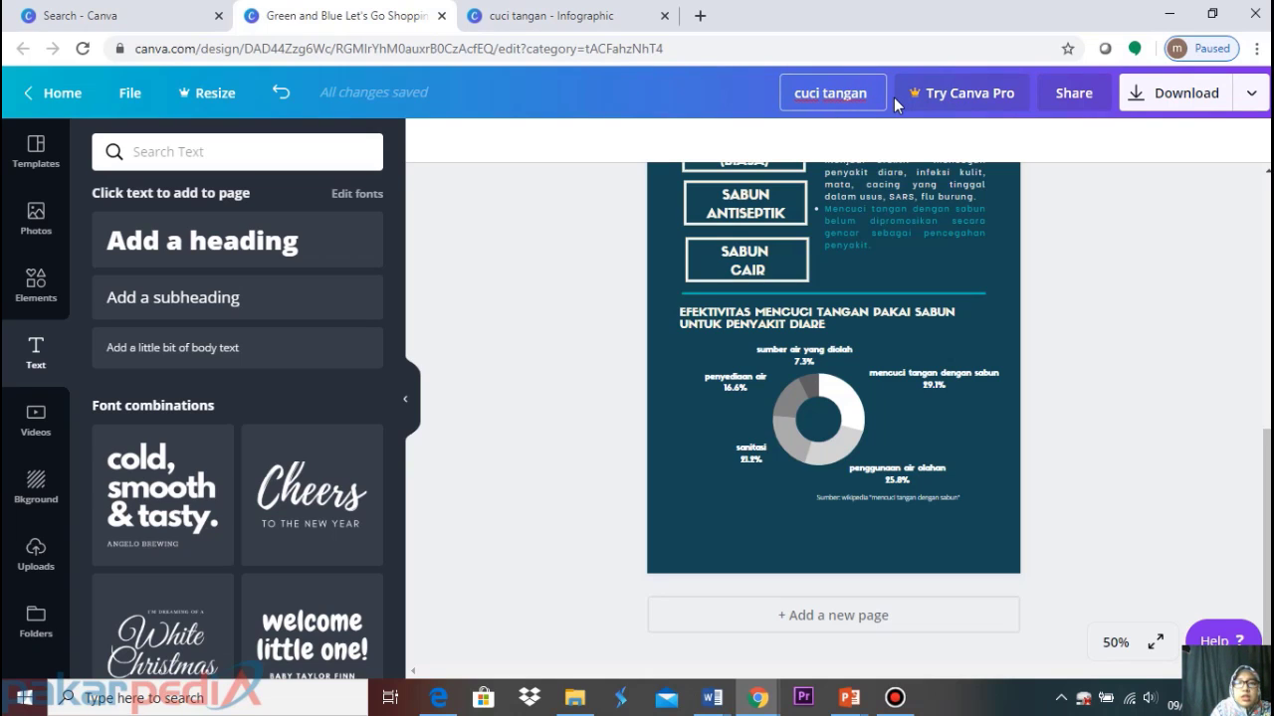
{"action": "type", "text": "VS diare"}
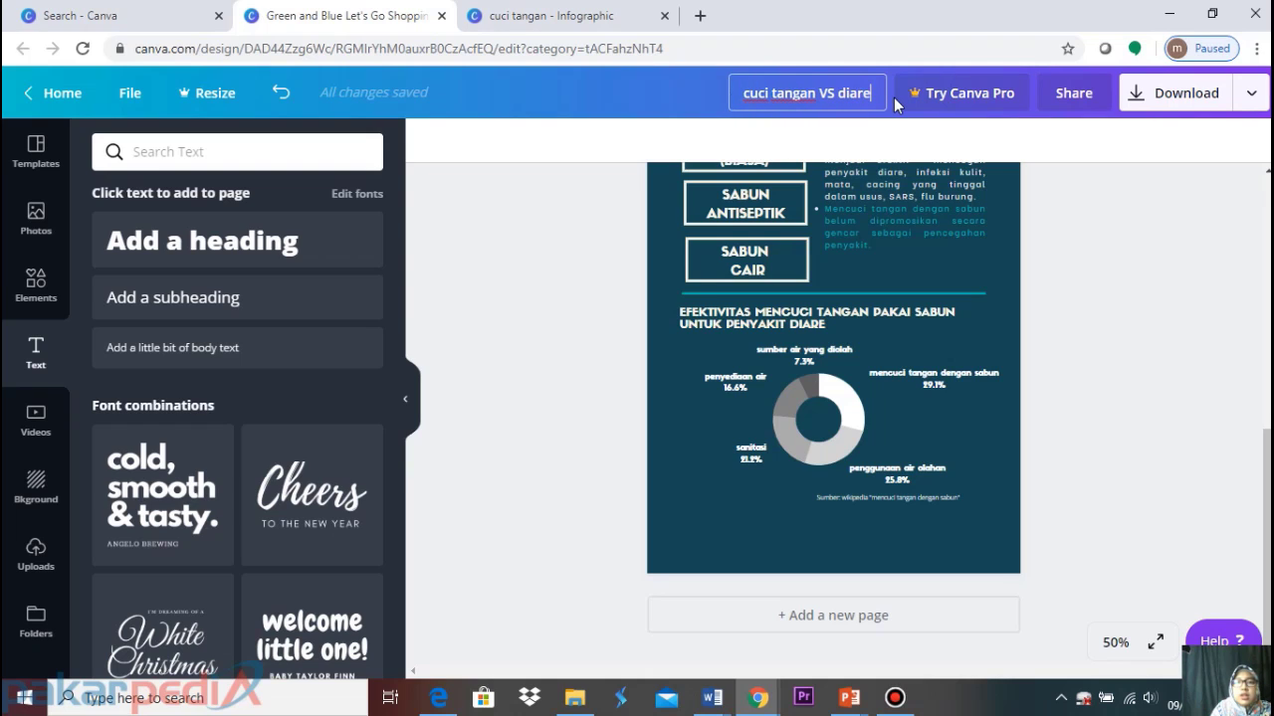
{"action": "left_click", "coordinate": [1219, 283]}
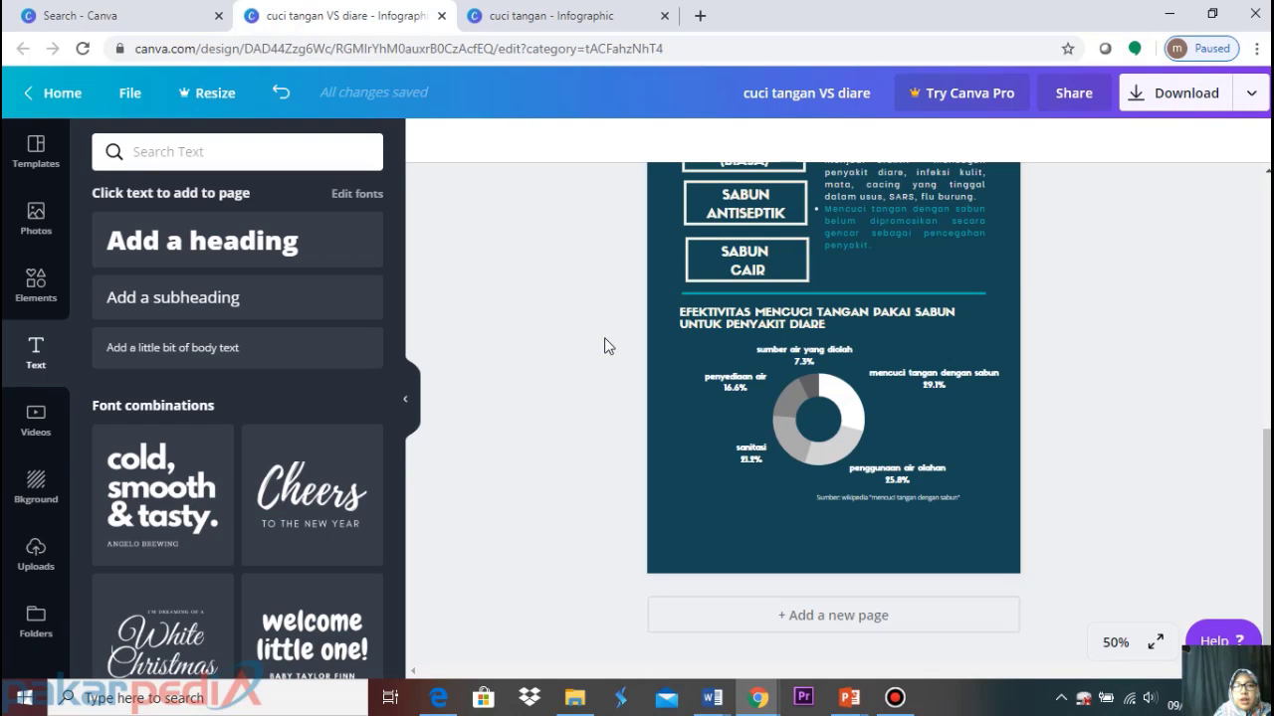
From the Home page's All your designs list, reopen 'cuci tangan VS diare' in the editor
{"action": "left_click", "coordinate": [61, 95]}
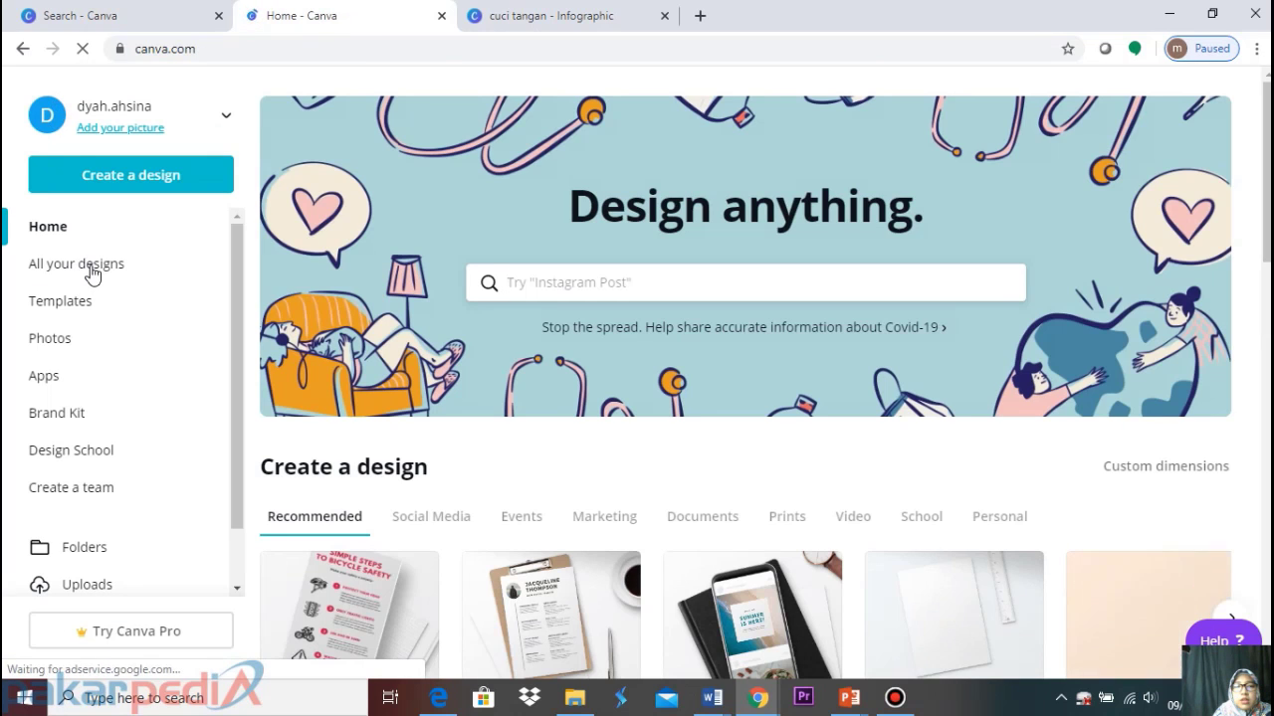
{"action": "left_click", "coordinate": [95, 265]}
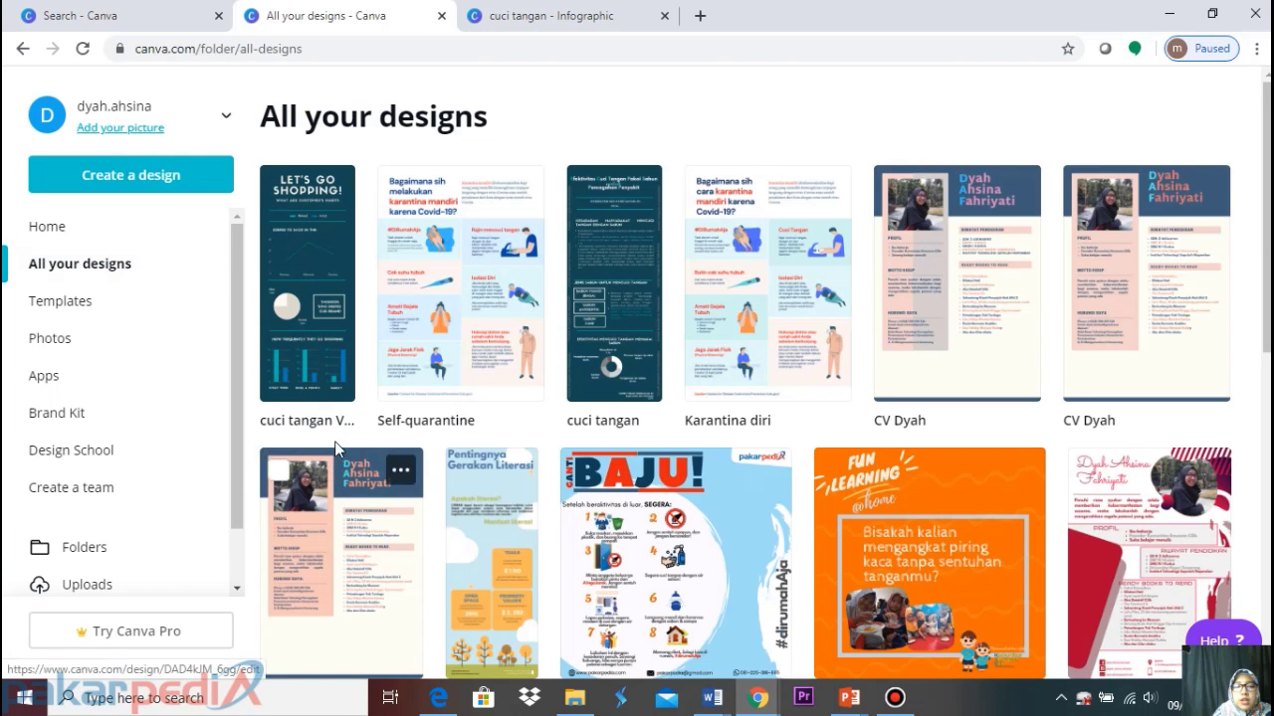
{"action": "left_click", "coordinate": [331, 296]}
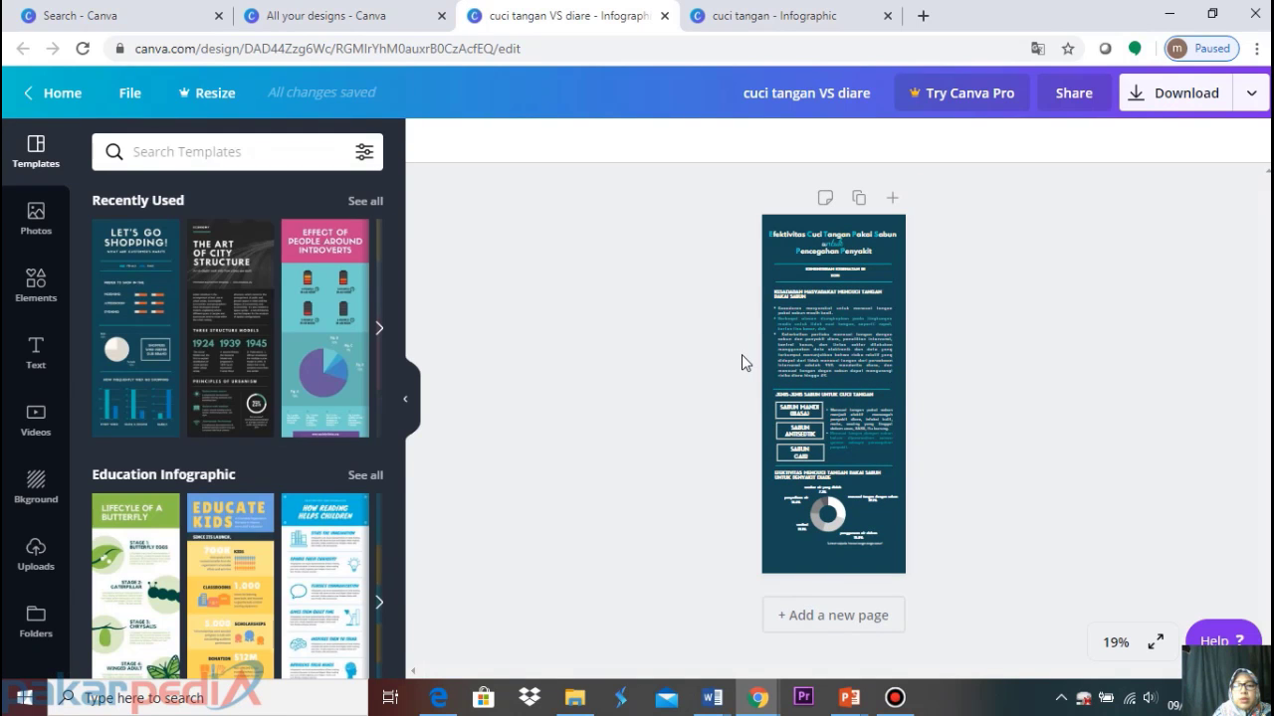
Zoom the canvas out to 50%
{"action": "left_click", "coordinate": [1119, 642]}
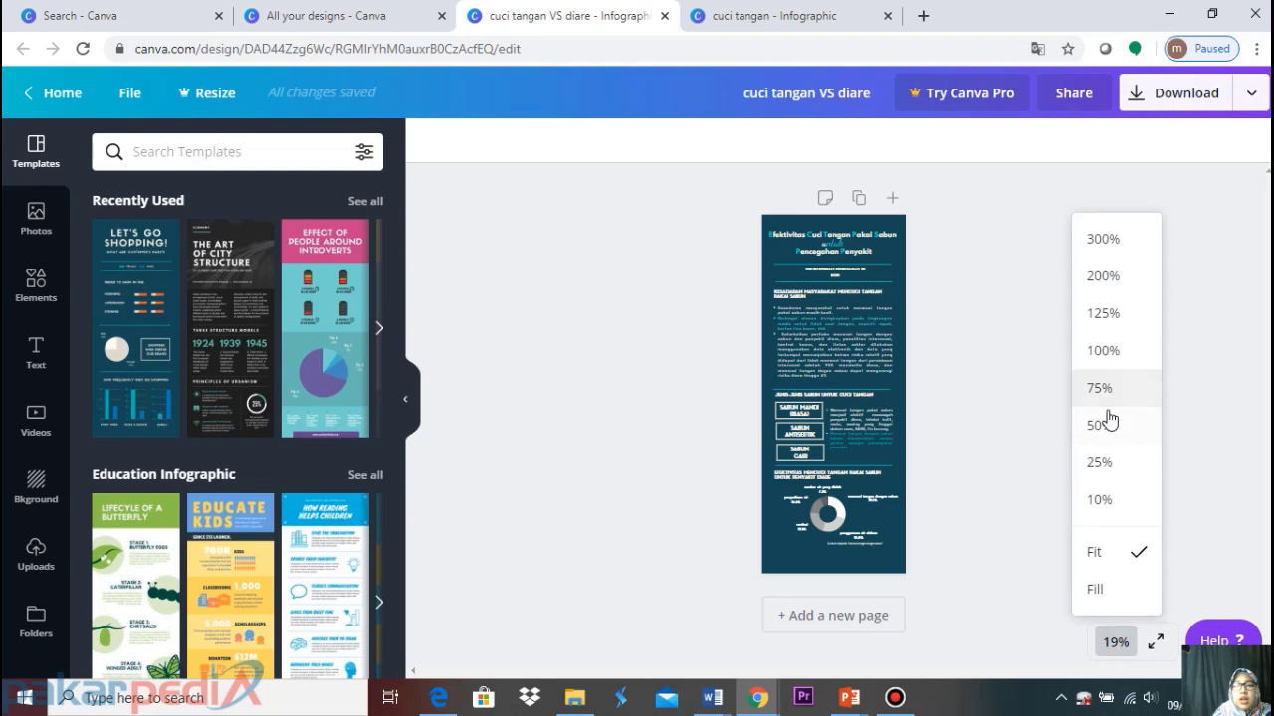
{"action": "left_click", "coordinate": [1107, 418]}
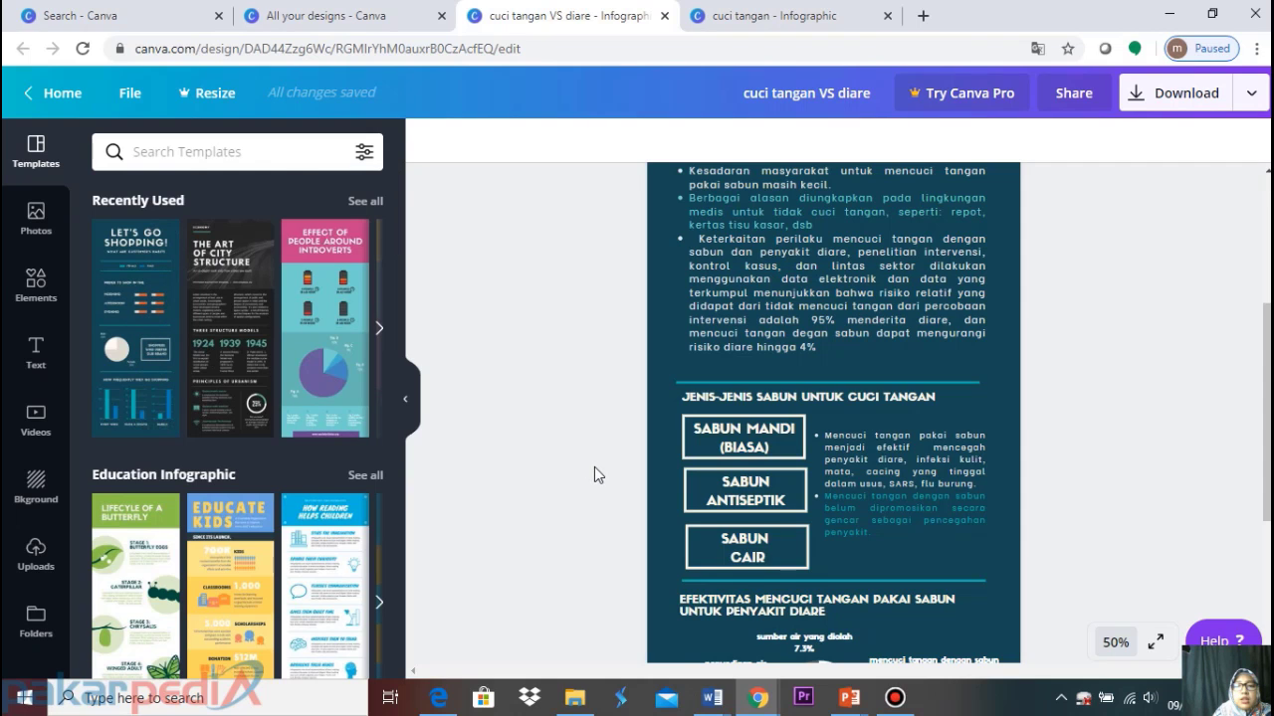
{"action": "scroll", "coordinate": [796, 547], "scroll_direction": "down", "scroll_amount": 3}
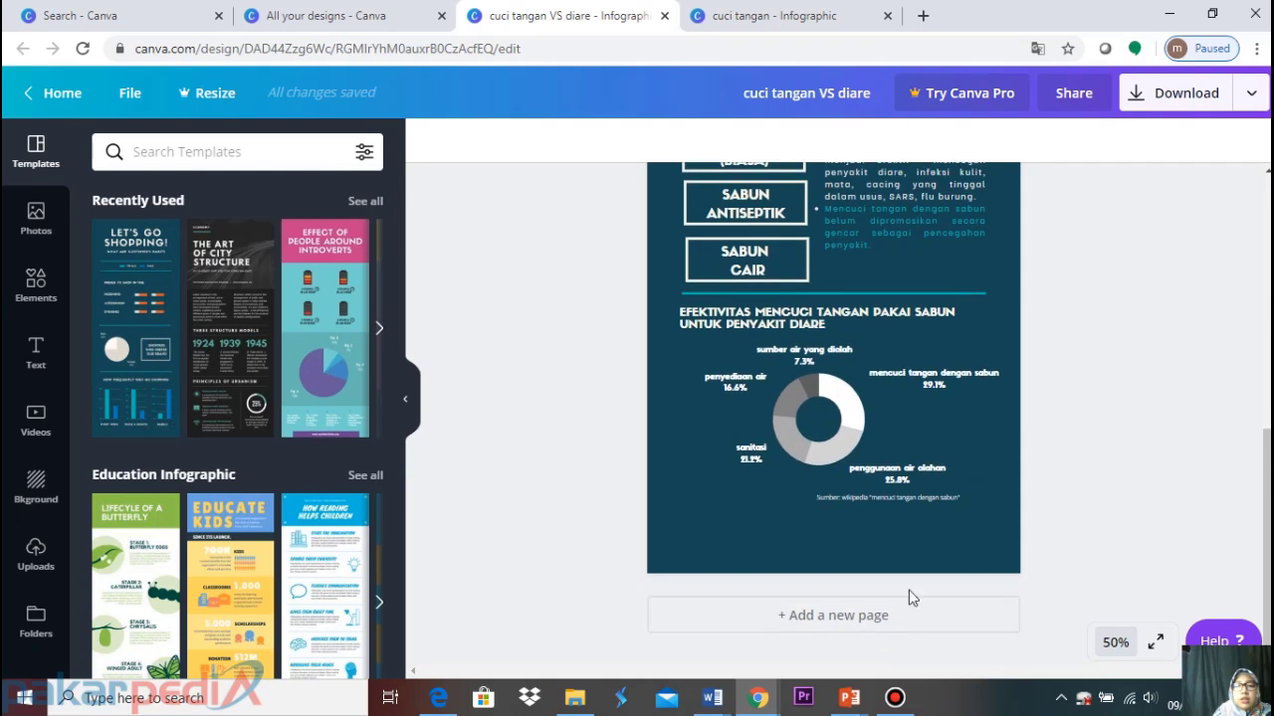
Add page 2 and apply the Let's Go Shopping template from Recently Used
{"action": "left_click", "coordinate": [860, 627]}
{"action": "left_click", "coordinate": [160, 290]}
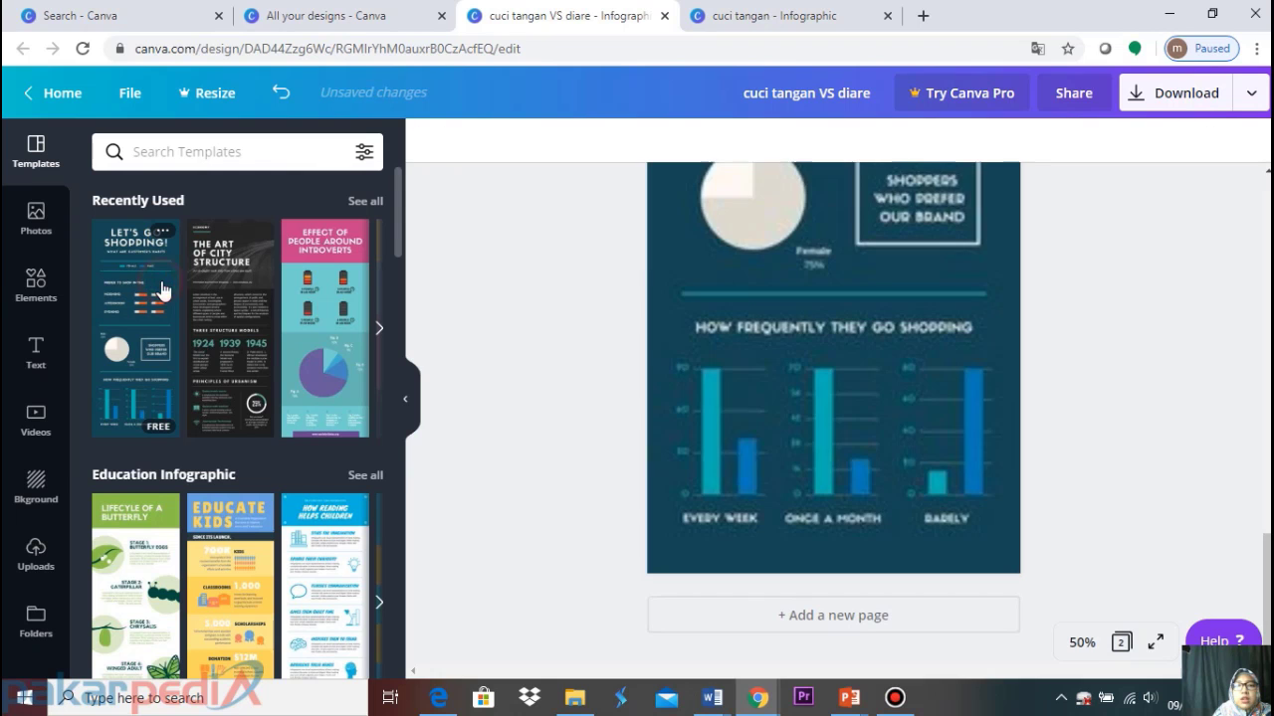
{"action": "scroll", "coordinate": [718, 412], "scroll_direction": "up", "scroll_amount": 10}
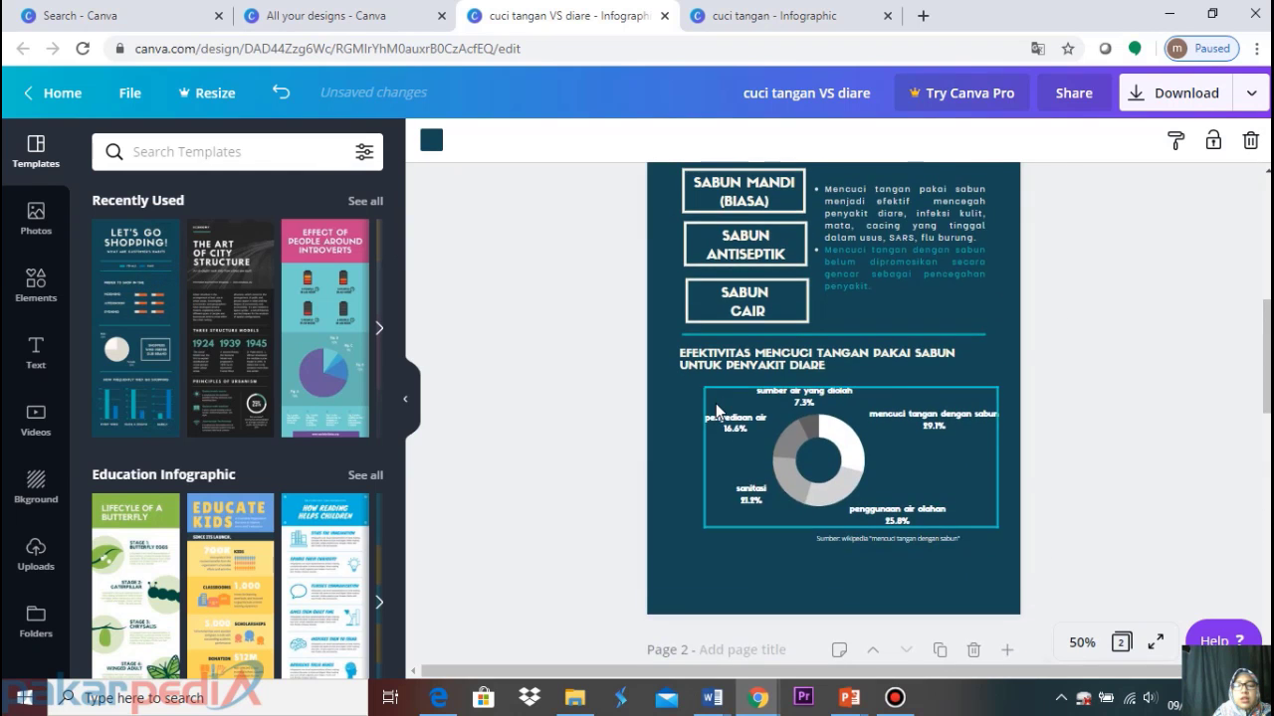
{"action": "scroll", "coordinate": [717, 412], "scroll_direction": "down", "scroll_amount": 5}
{"action": "scroll", "coordinate": [718, 403], "scroll_direction": "down", "scroll_amount": 5}
{"action": "scroll", "coordinate": [717, 404], "scroll_direction": "up", "scroll_amount": 15}
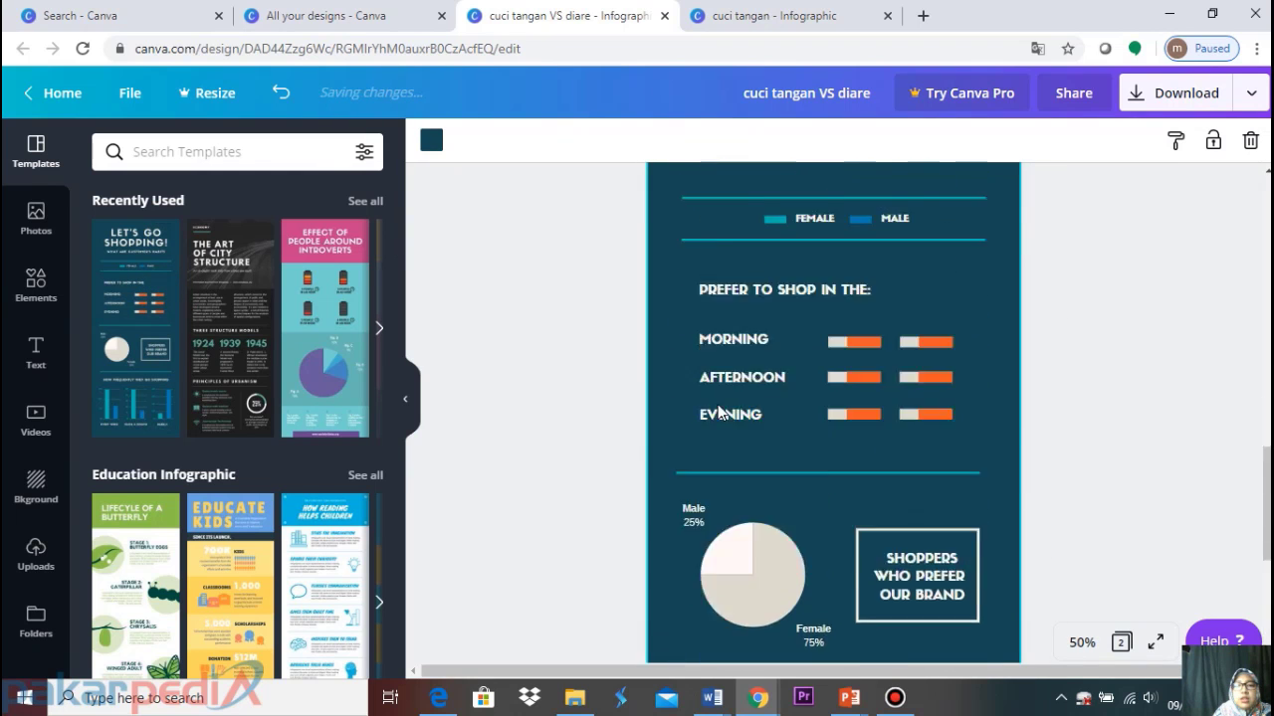
{"action": "scroll", "coordinate": [717, 404], "scroll_direction": "down", "scroll_amount": 10}
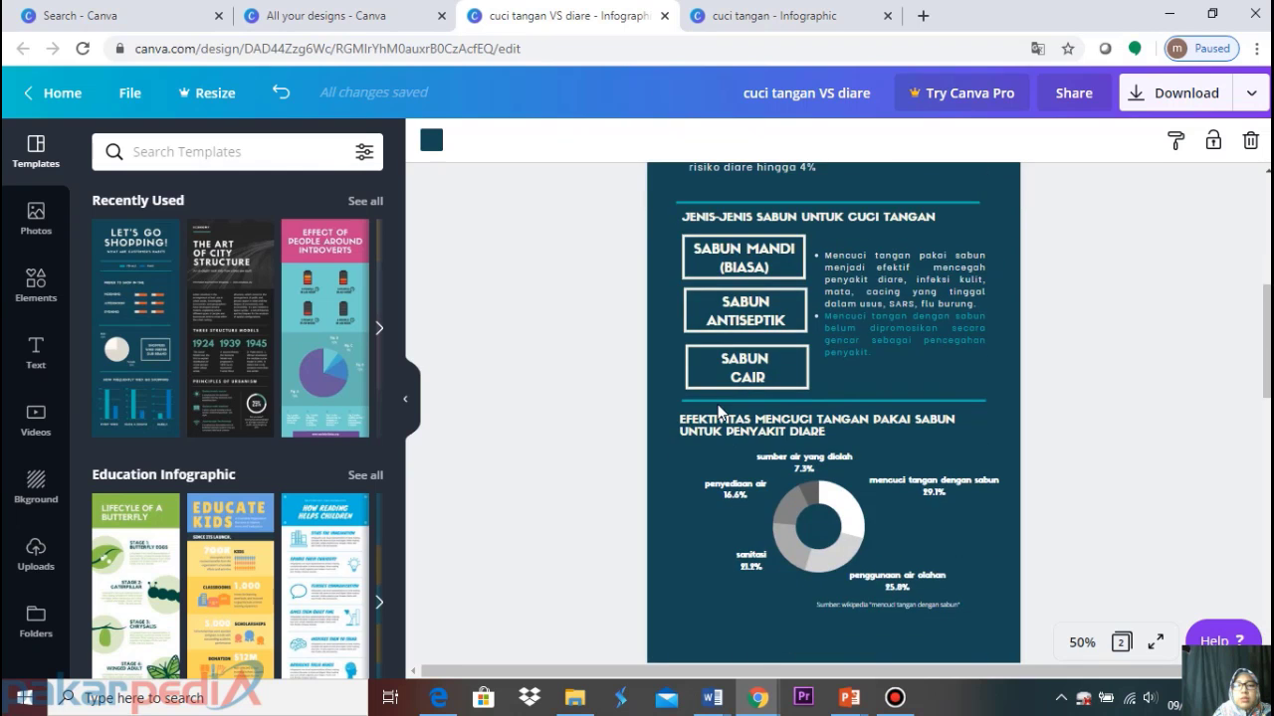
{"action": "scroll", "coordinate": [798, 435], "scroll_direction": "down", "scroll_amount": 5}
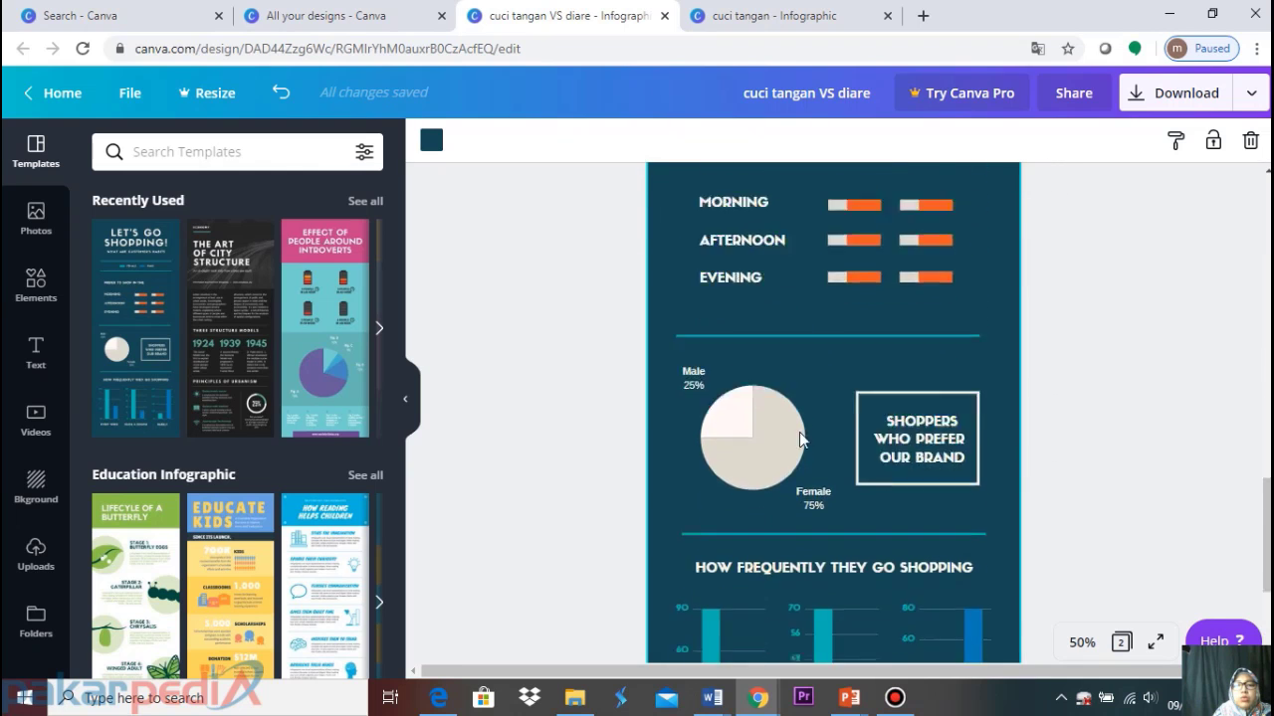
{"action": "scroll", "coordinate": [802, 427], "scroll_direction": "up", "scroll_amount": 6}
{"action": "scroll", "coordinate": [803, 427], "scroll_direction": "up", "scroll_amount": 5}
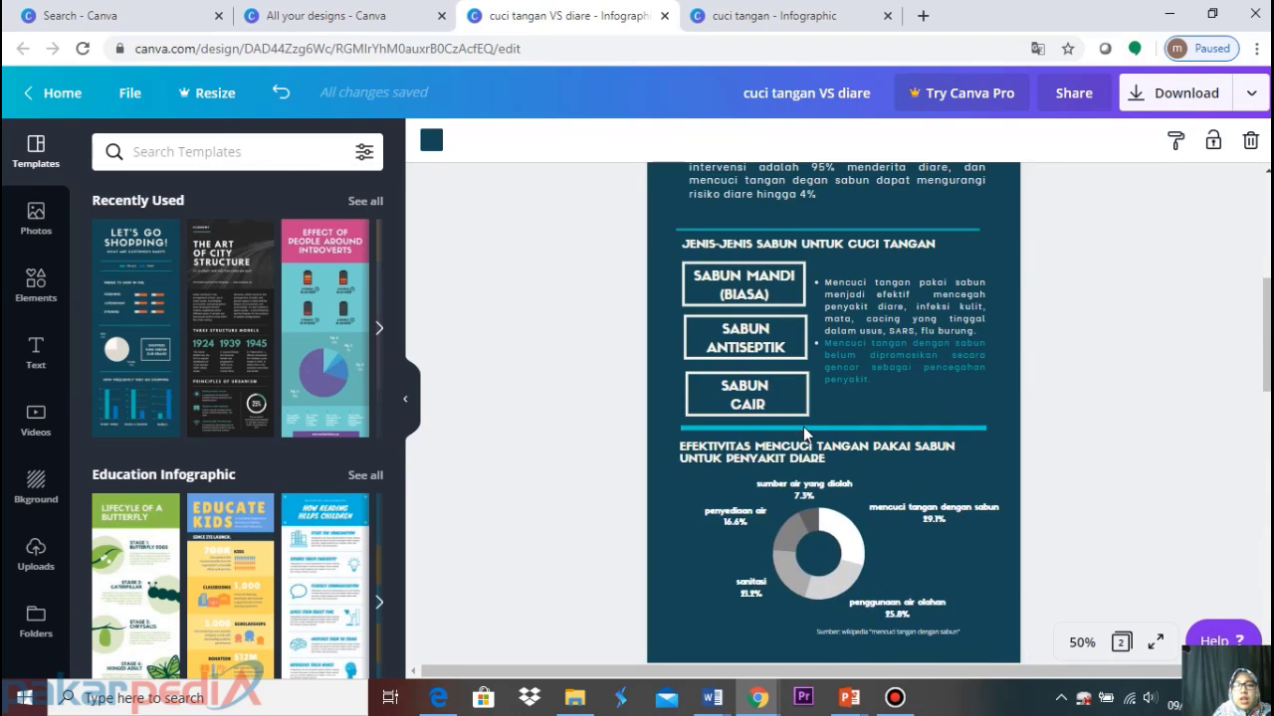
{"action": "scroll", "coordinate": [774, 390], "scroll_direction": "up", "scroll_amount": 5}
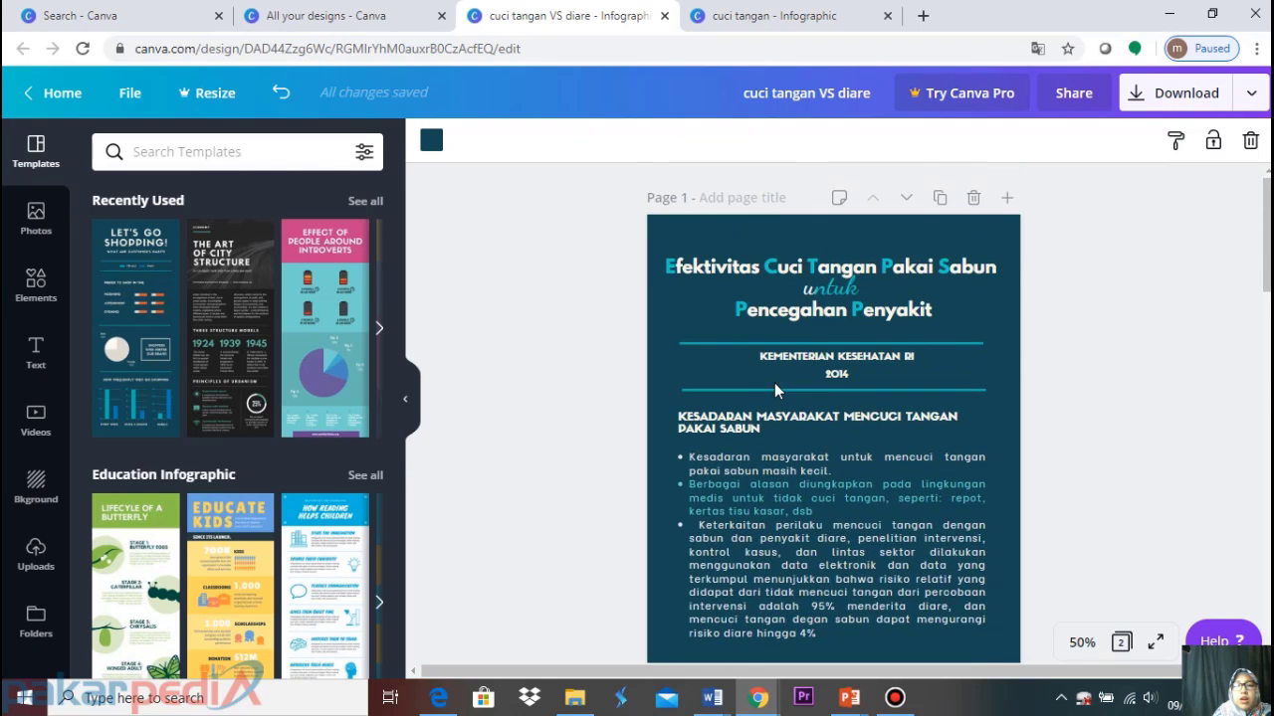
{"action": "scroll", "coordinate": [774, 394], "scroll_direction": "down", "scroll_amount": 4}
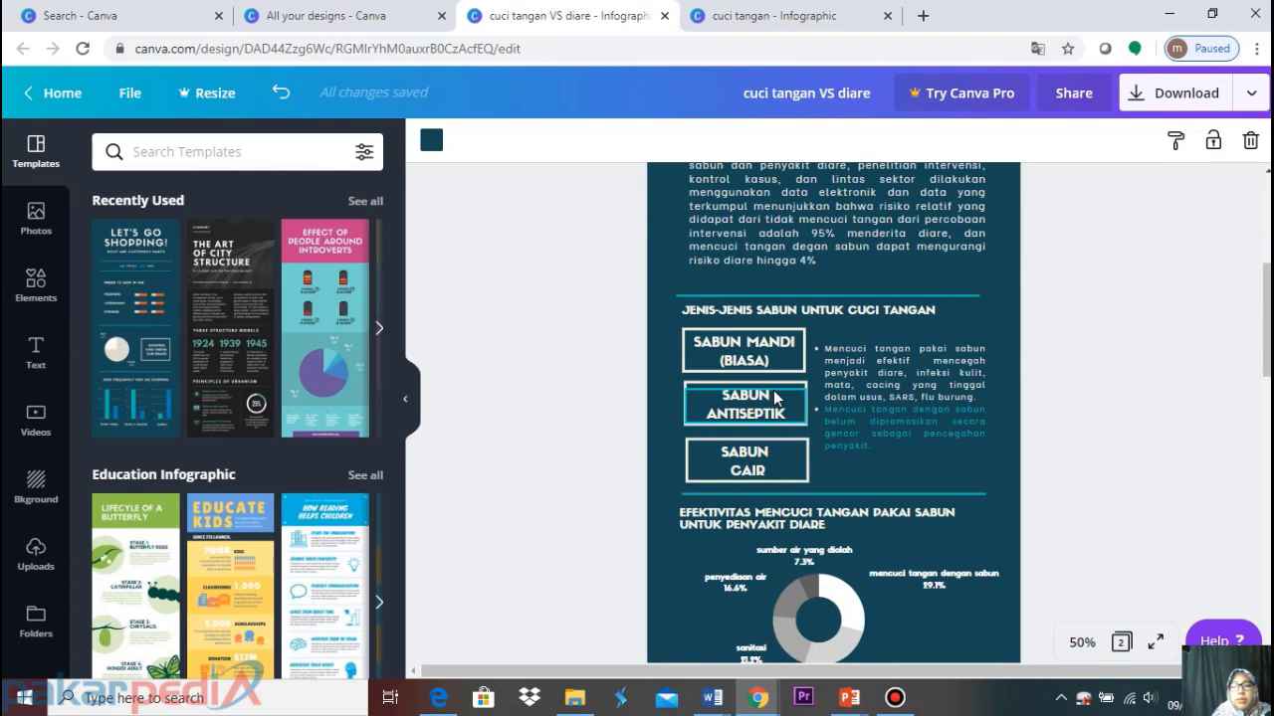